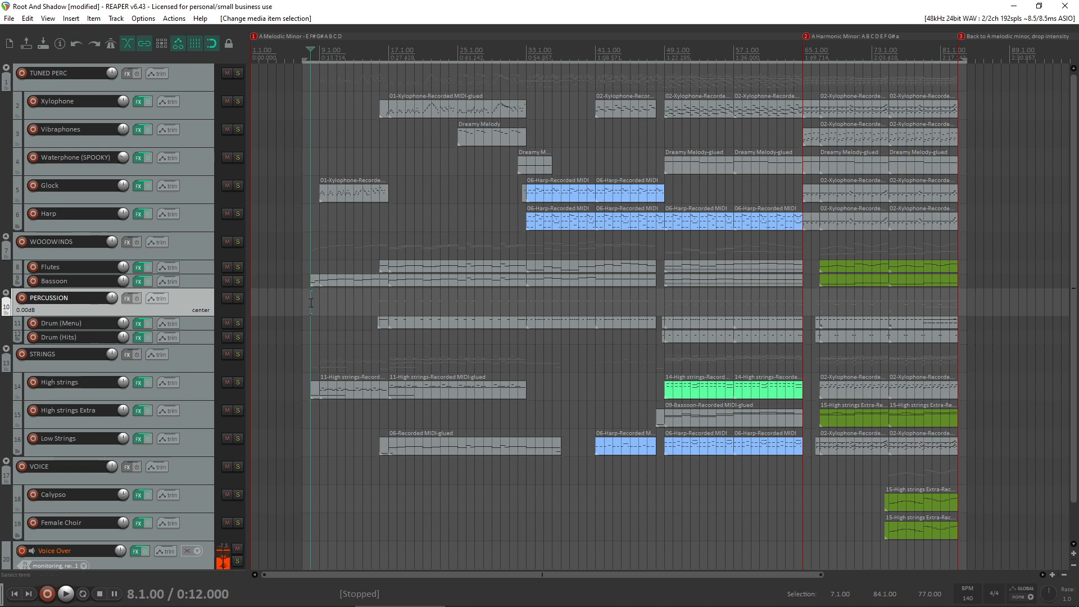
- Start playback from bar 8 and slightly lower the velocities of all notes in the first Glock MIDI item
key(space)
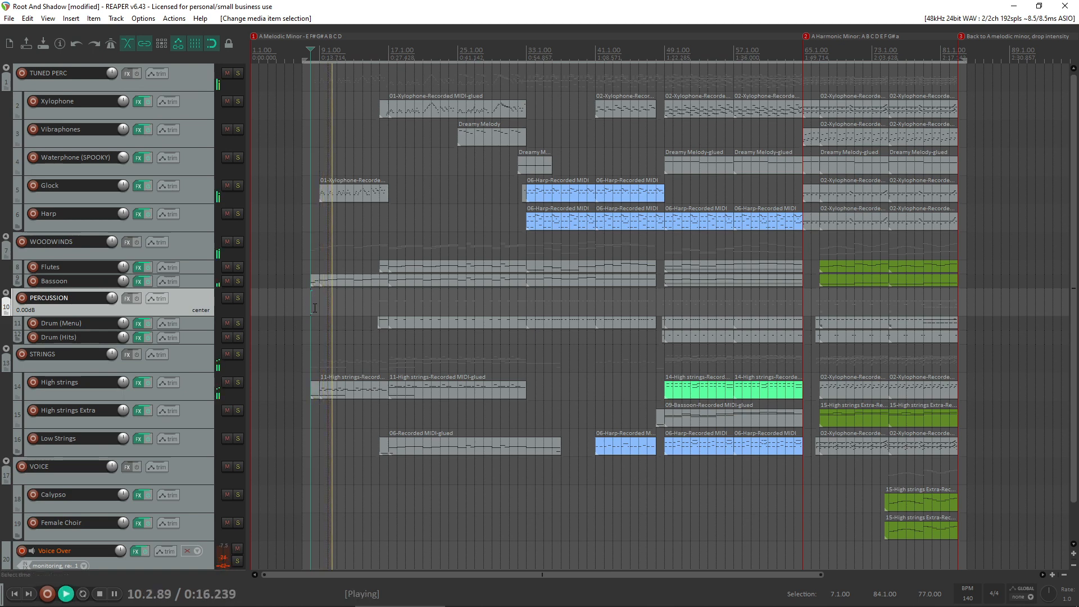
double_click(358, 189)
scroll(448, 293, down, 1)
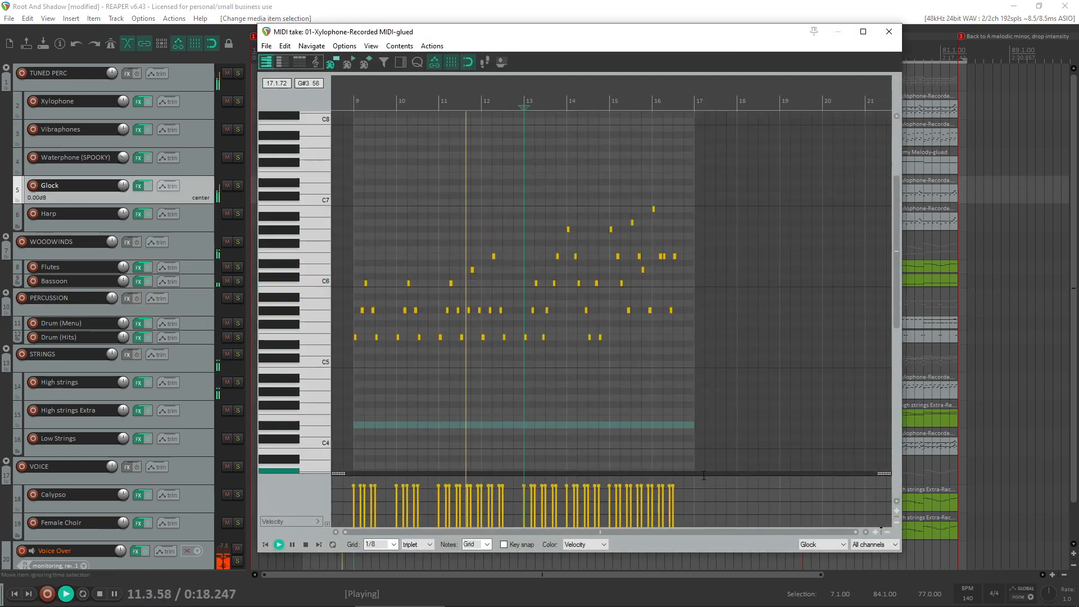
key(ctrl+a)
drag(377, 488, 377, 488)
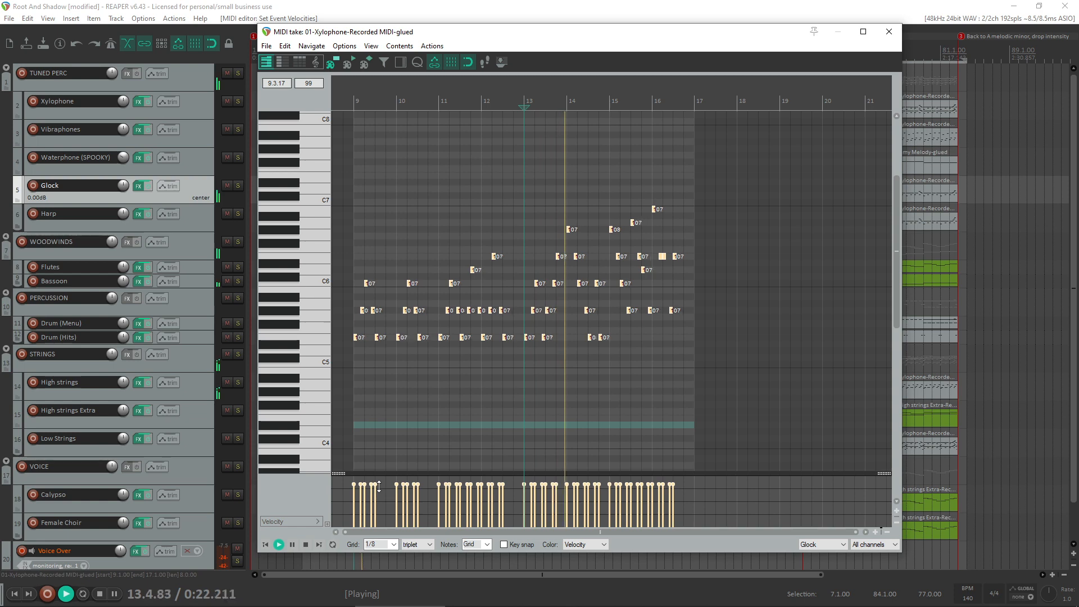
click(889, 32)
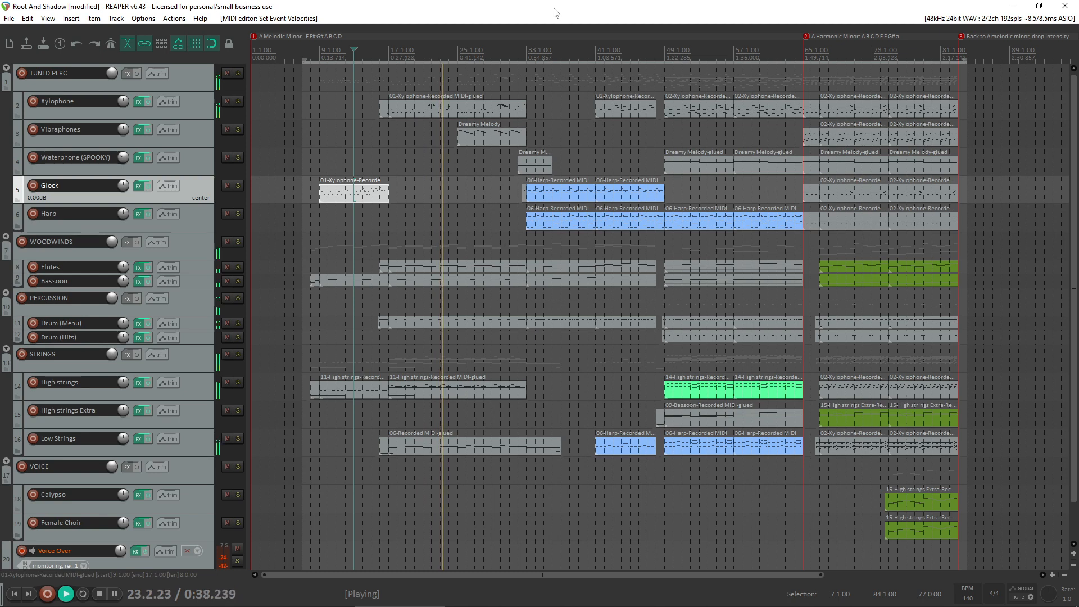
- Listen to the arrangement through to about bar 82, following each section, and stop playback
mouse_move(680, 603)
click(622, 600)
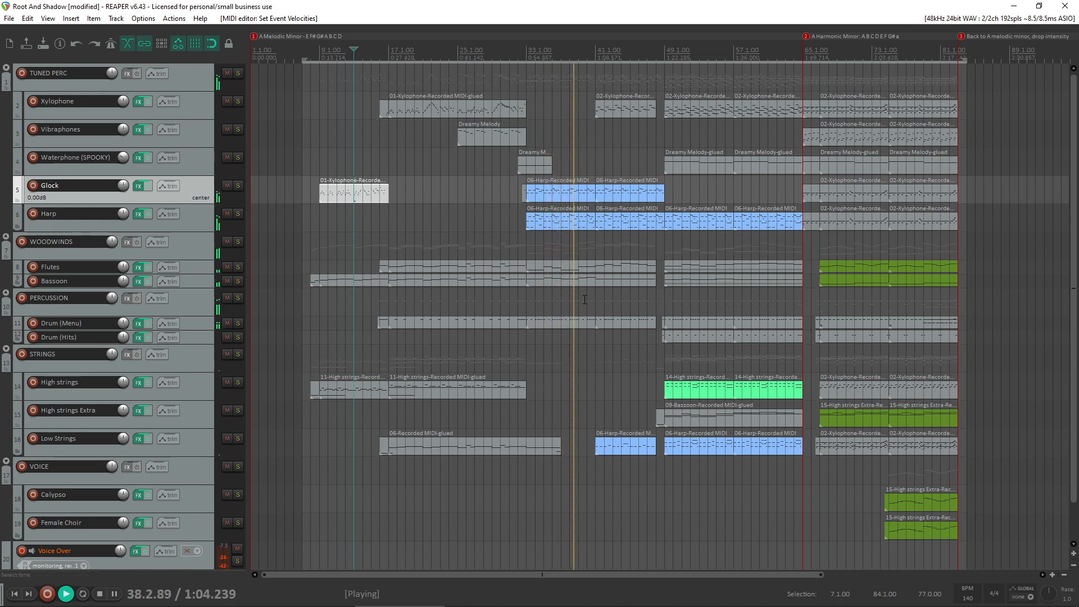
scroll(640, 319, up, 2)
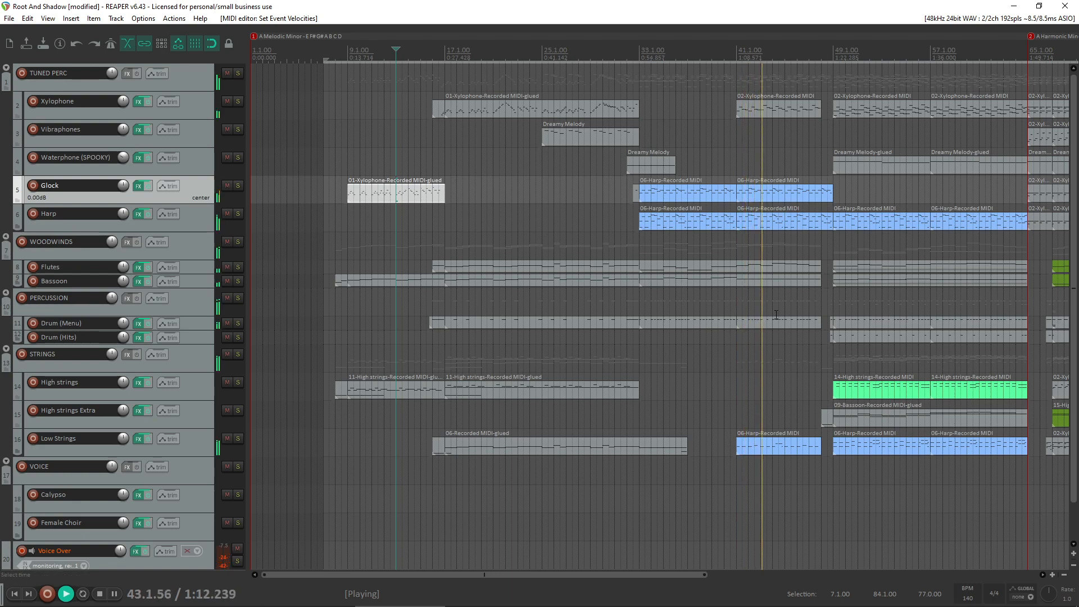
scroll(776, 315, down, 2)
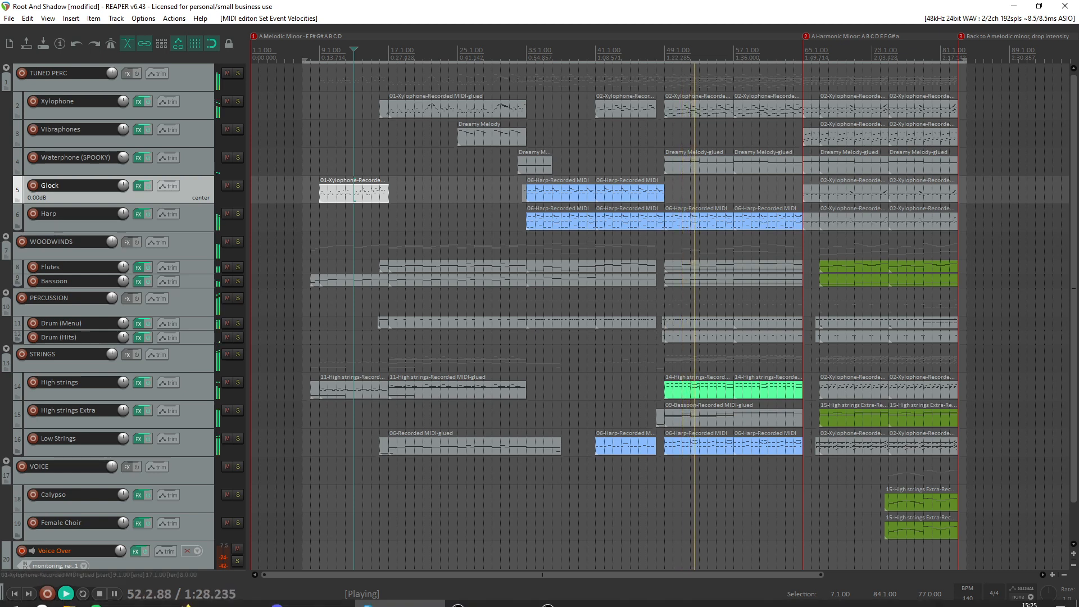
click(598, 595)
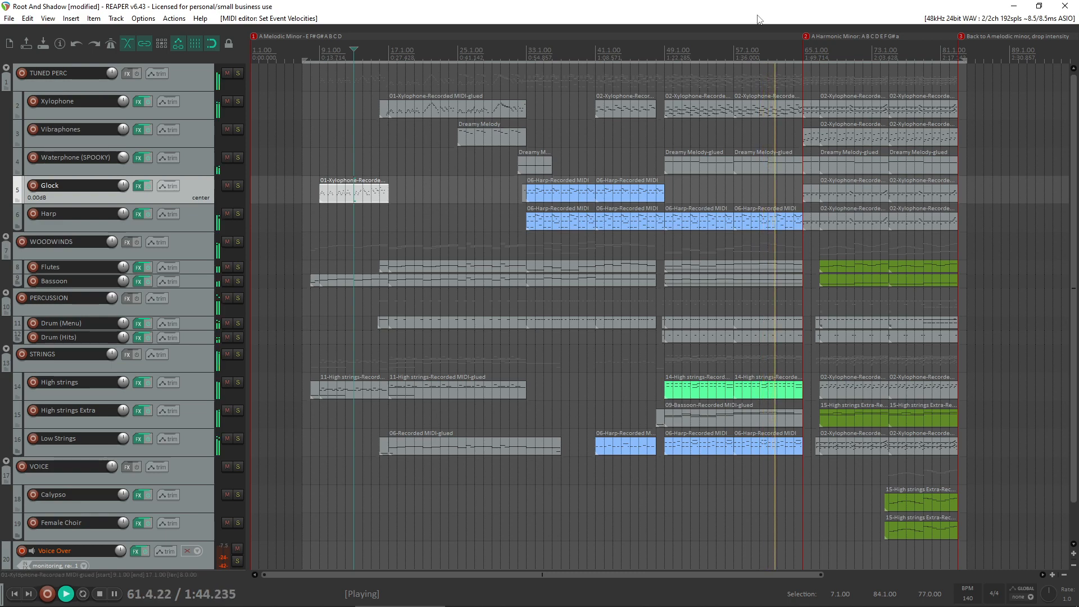
scroll(882, 249, down, 2)
scroll(882, 248, up, 2)
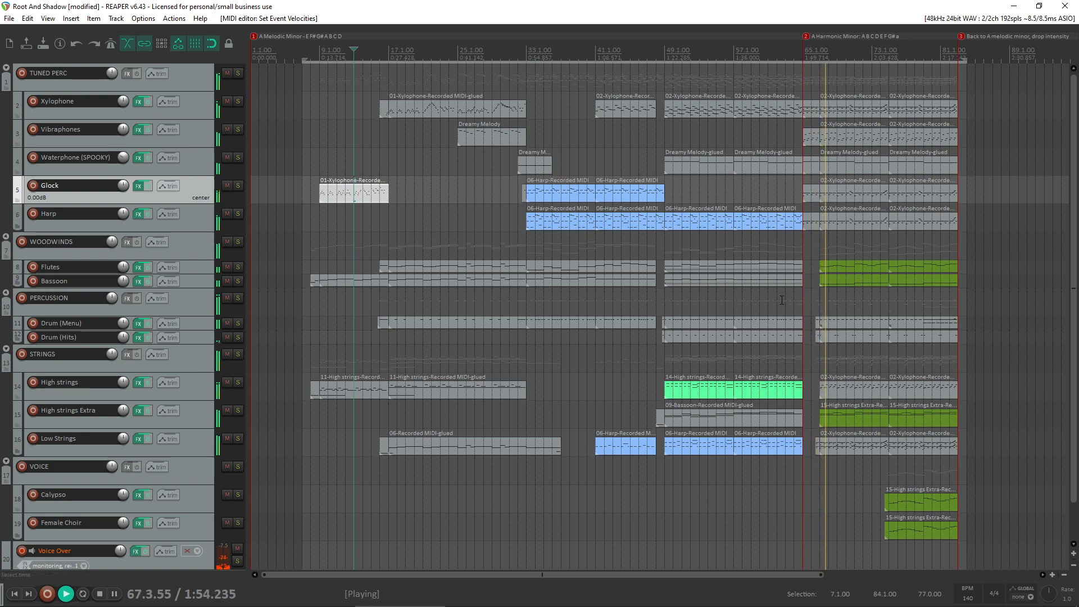
scroll(797, 319, up, 1)
scroll(797, 319, down, 1)
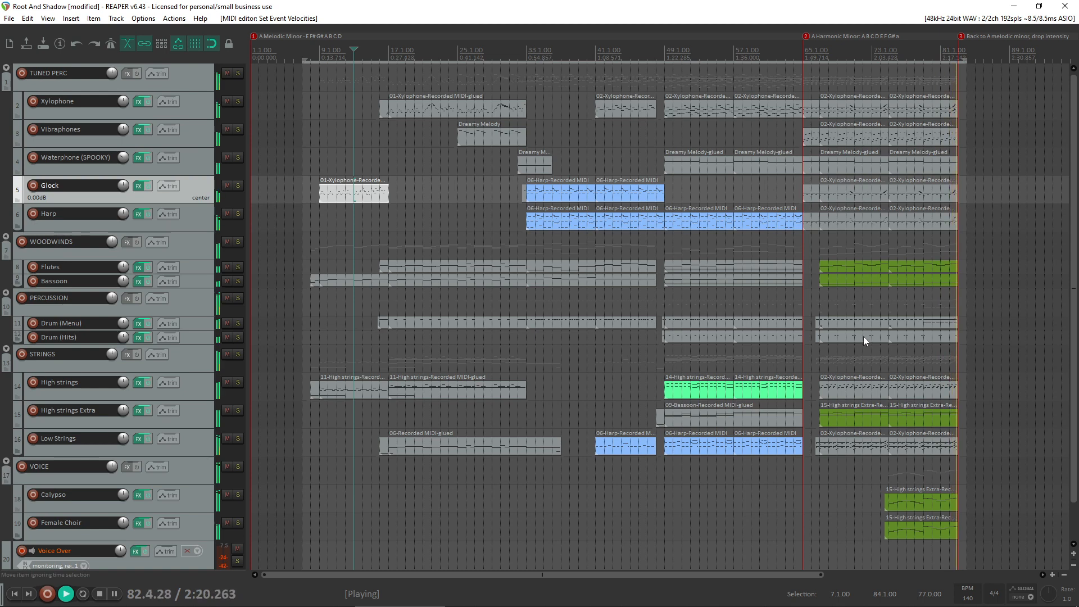
key(space)
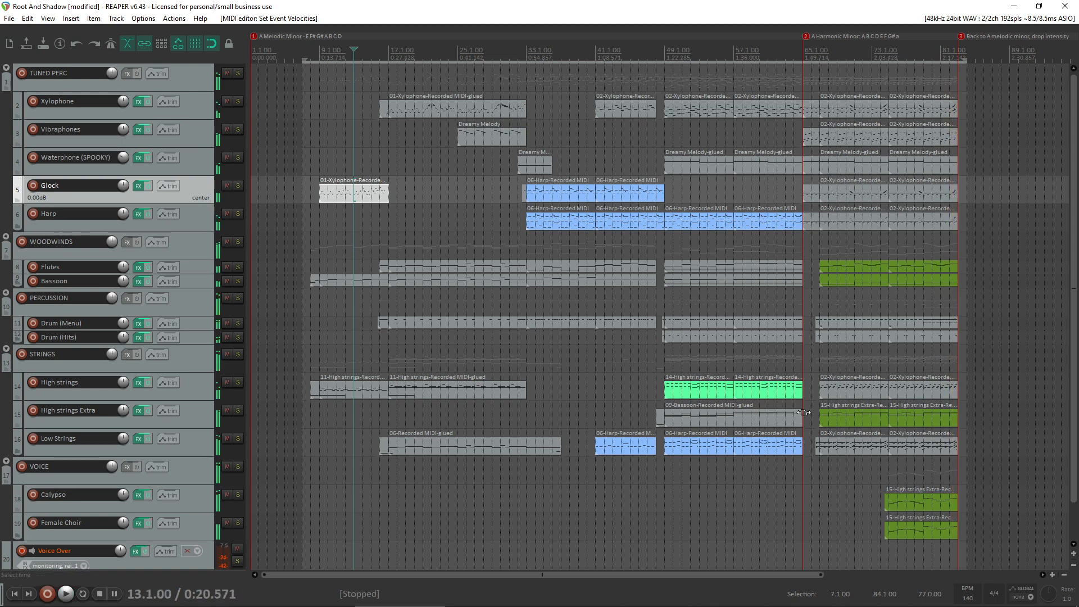
- Try deleting the first green High strings Extra item in the A harmonic minor section and play from bar 64.4
click(922, 534)
scroll(530, 392, down, 1)
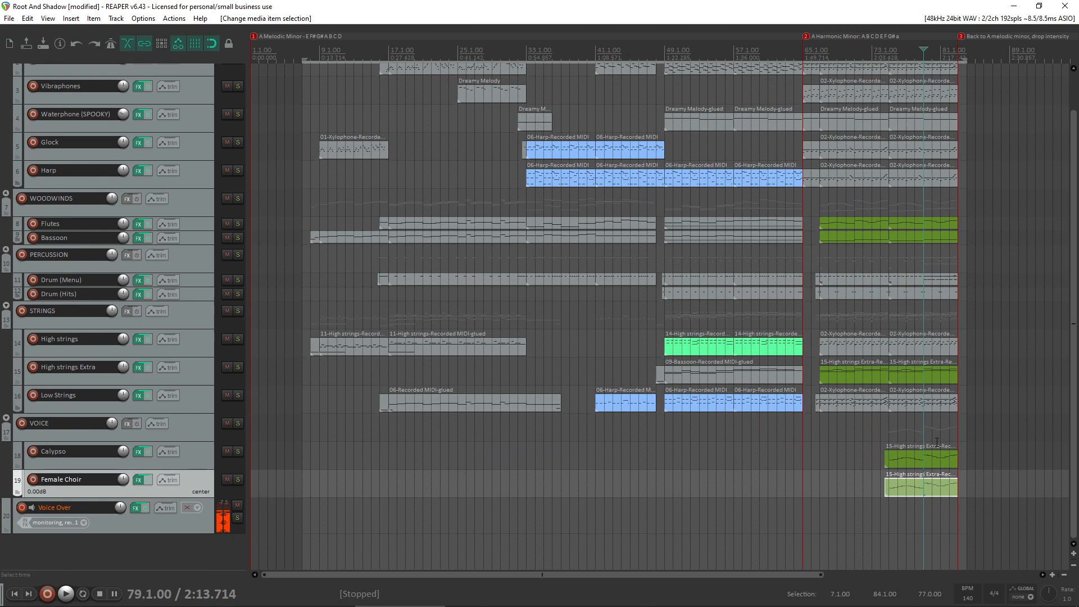
click(922, 430)
scroll(922, 430, up, 4)
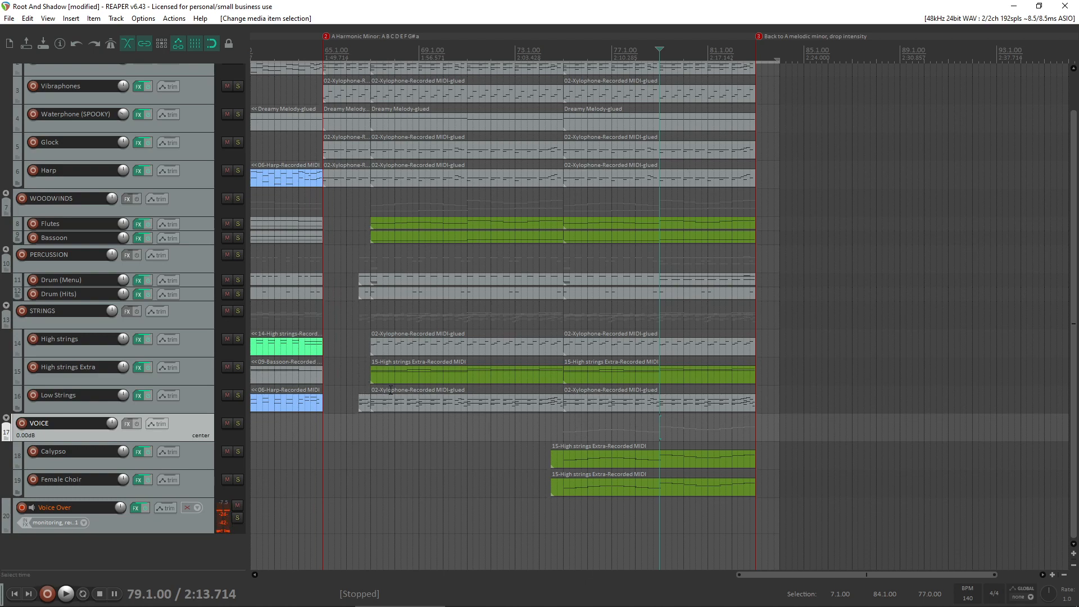
click(448, 347)
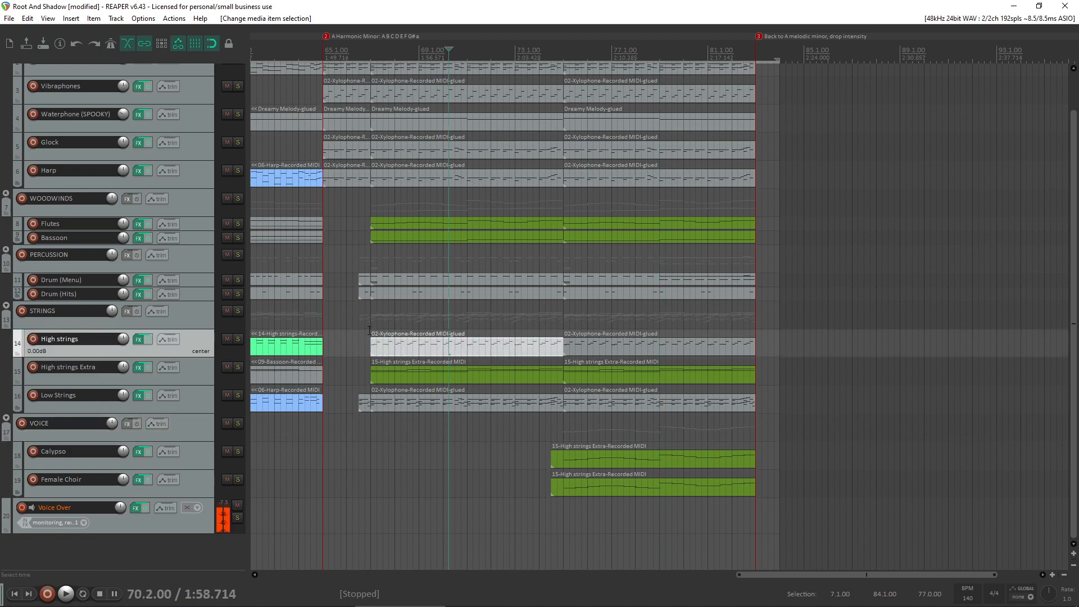
click(473, 372)
key(Delete)
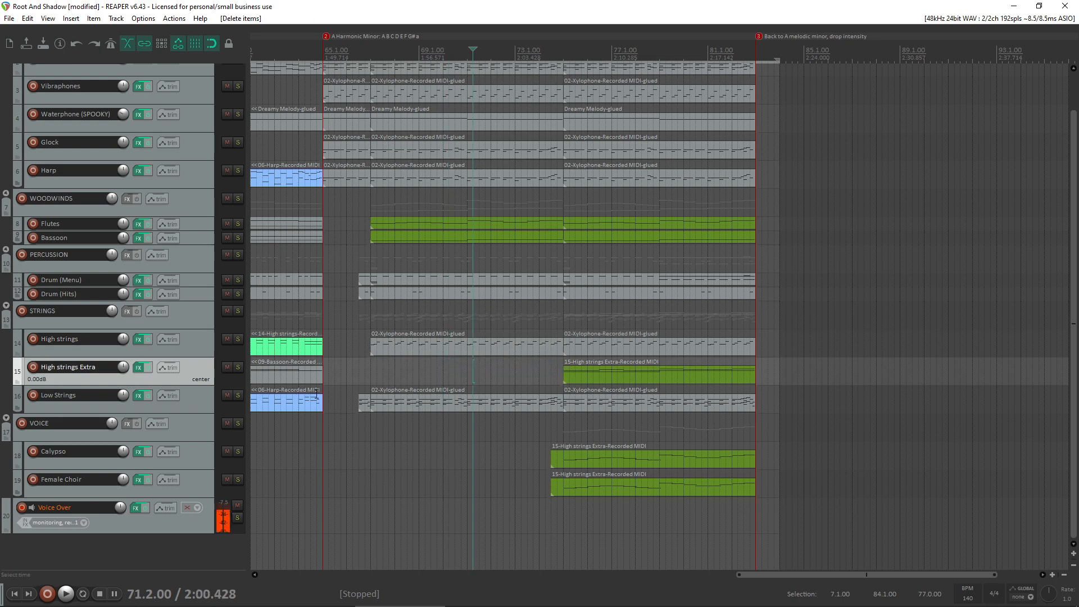
click(318, 435)
key(space)
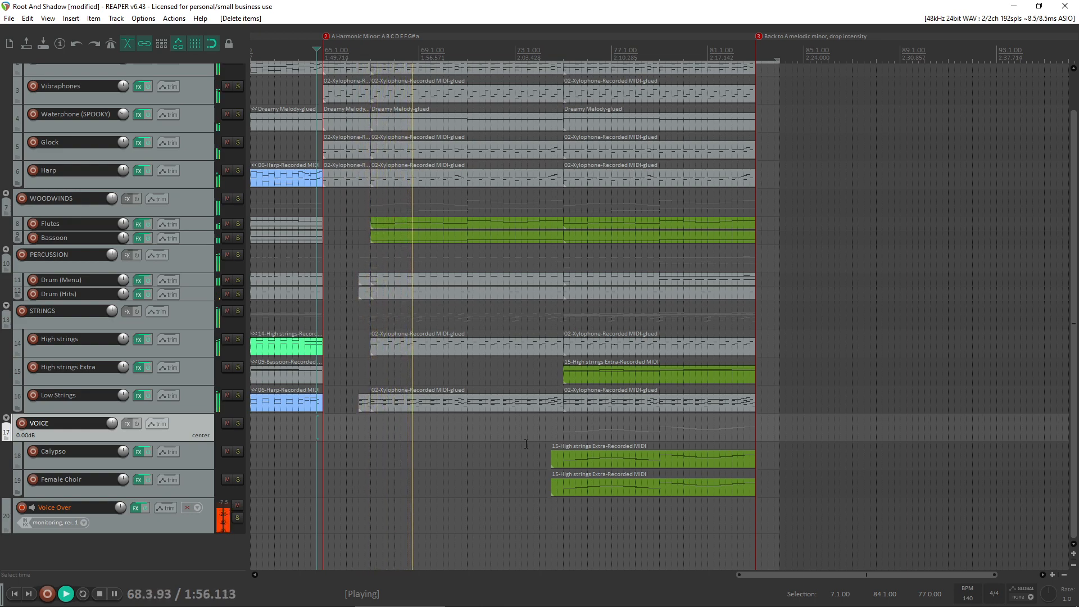
- Try trimming the Calypso and Female Choir items to start at bar 75 and copying both to bar 67, then audition
drag(522, 437, 645, 457)
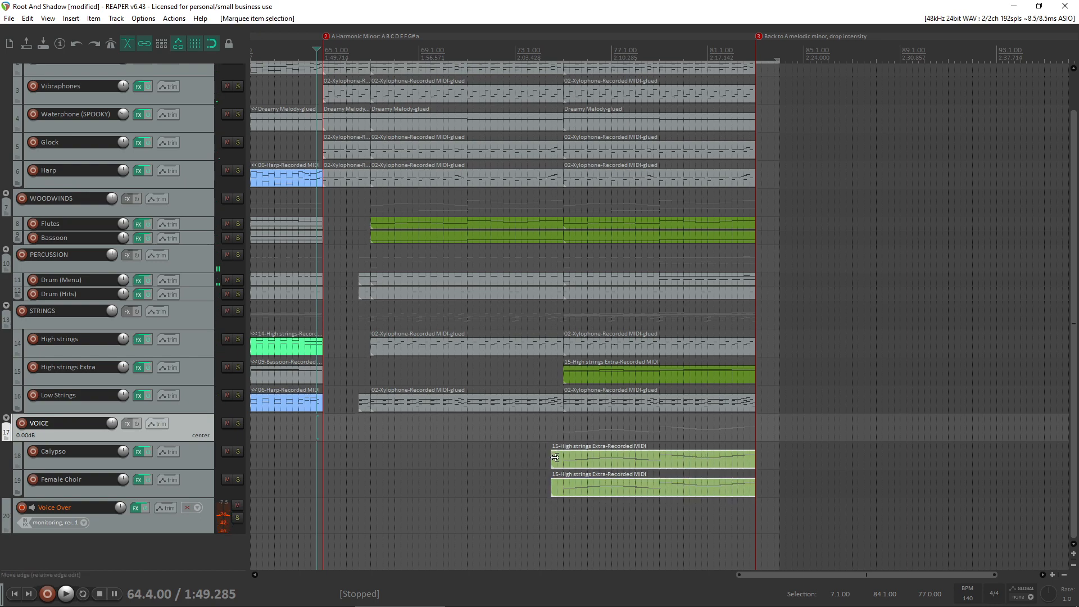
drag(551, 459, 371, 460)
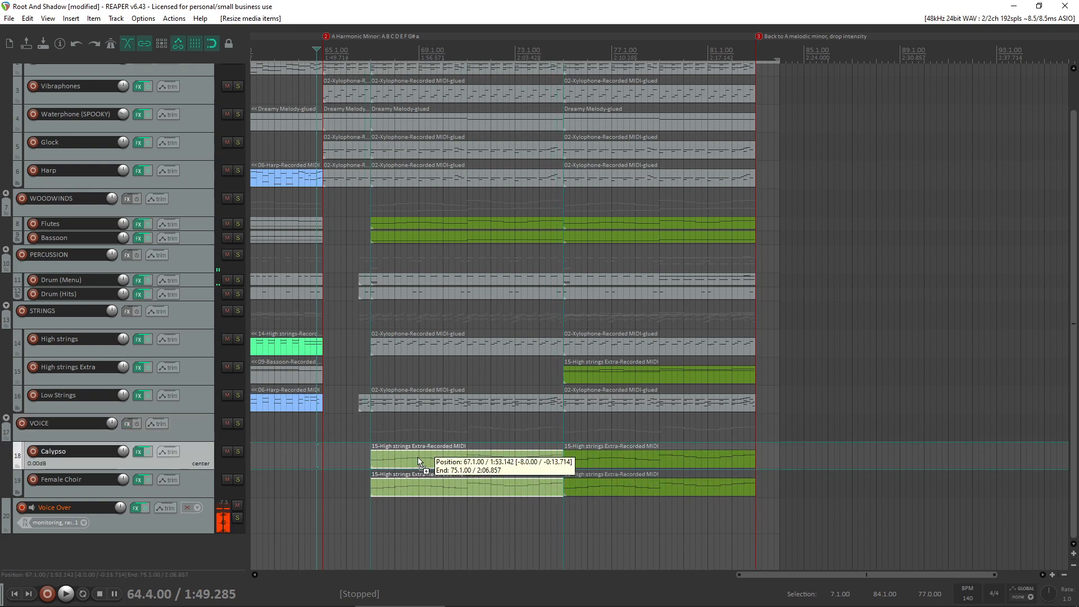
click(342, 374)
key(space)
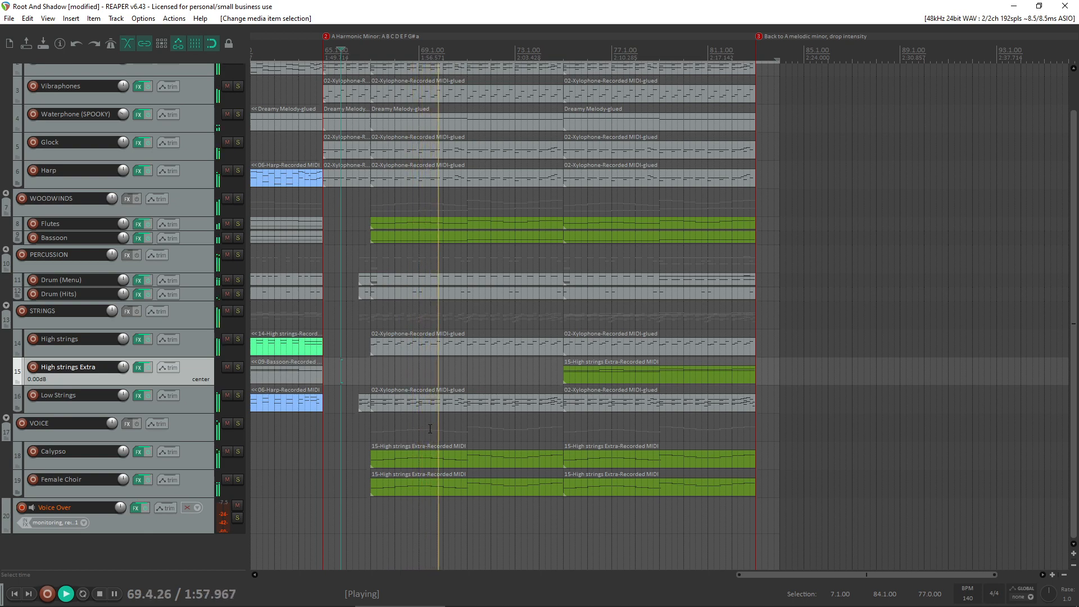
- Stop playback and undo the voice item copies, their trimming and the High strings Extra deletion
key(ctrl+z)
key(space)
key(ctrl+z)
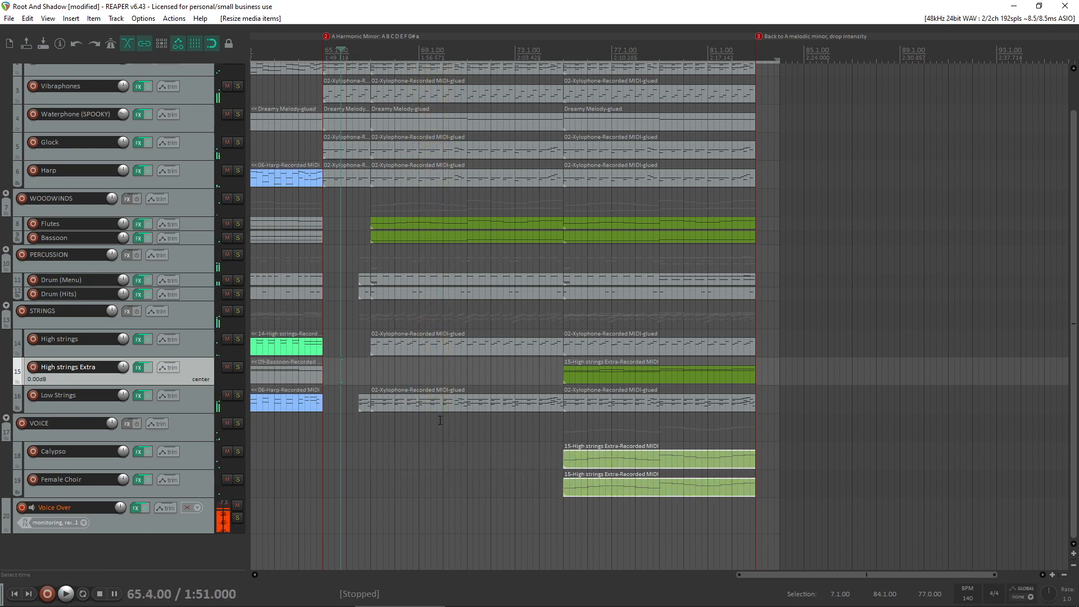
key(ctrl+z)
key(ctrl+z)
key(ctrl+z)
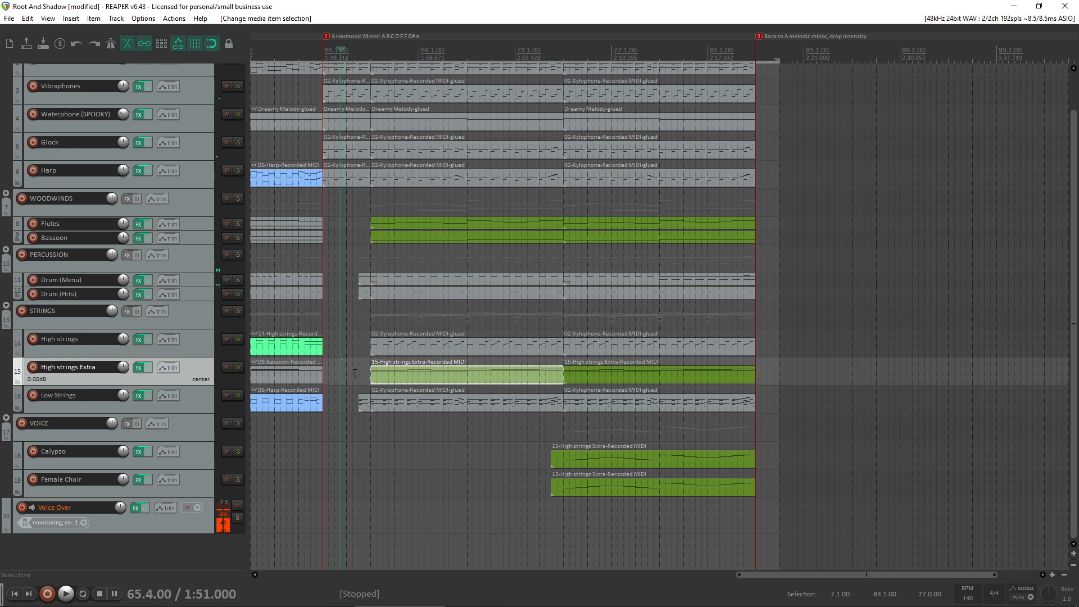
- Listen to the start of the A harmonic minor section from bar 66.2 and look over the whole arrangement
click(355, 373)
key(space)
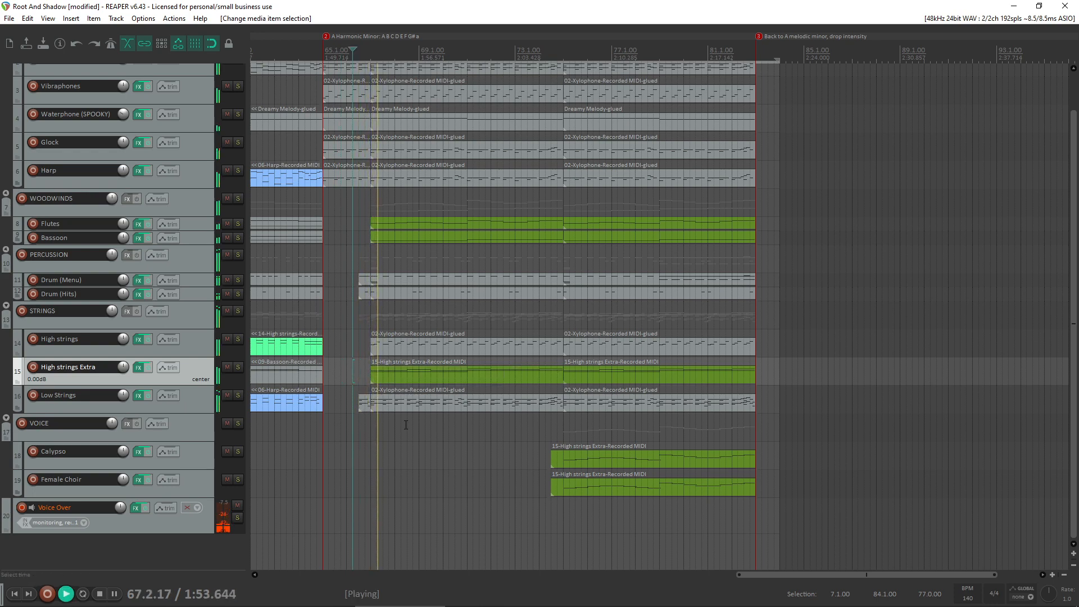
scroll(406, 425, left, 5)
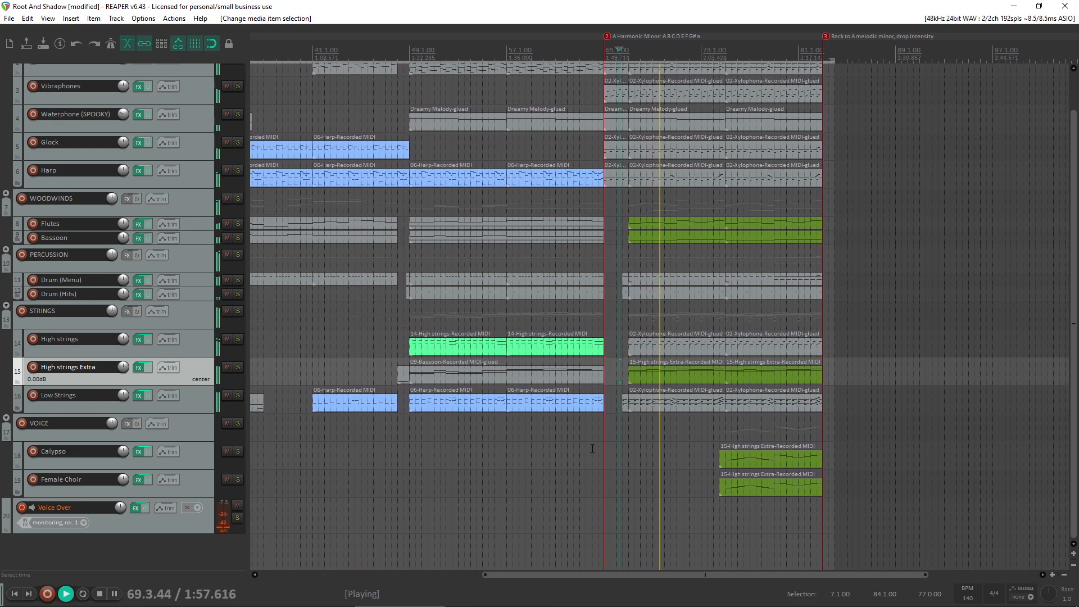
key(space)
scroll(553, 404, down, 3)
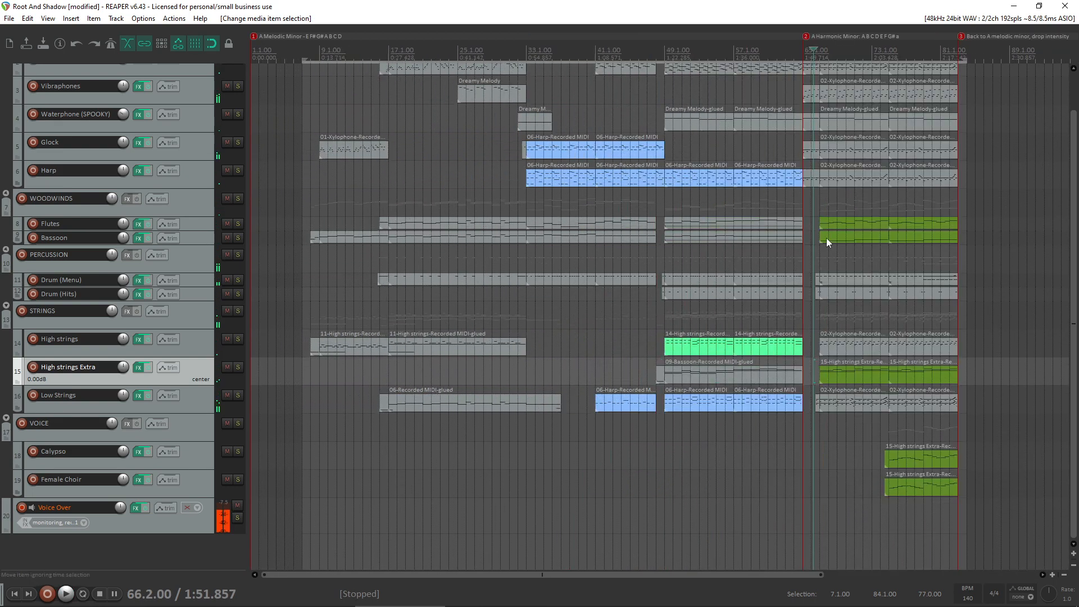
scroll(742, 298, down, 2)
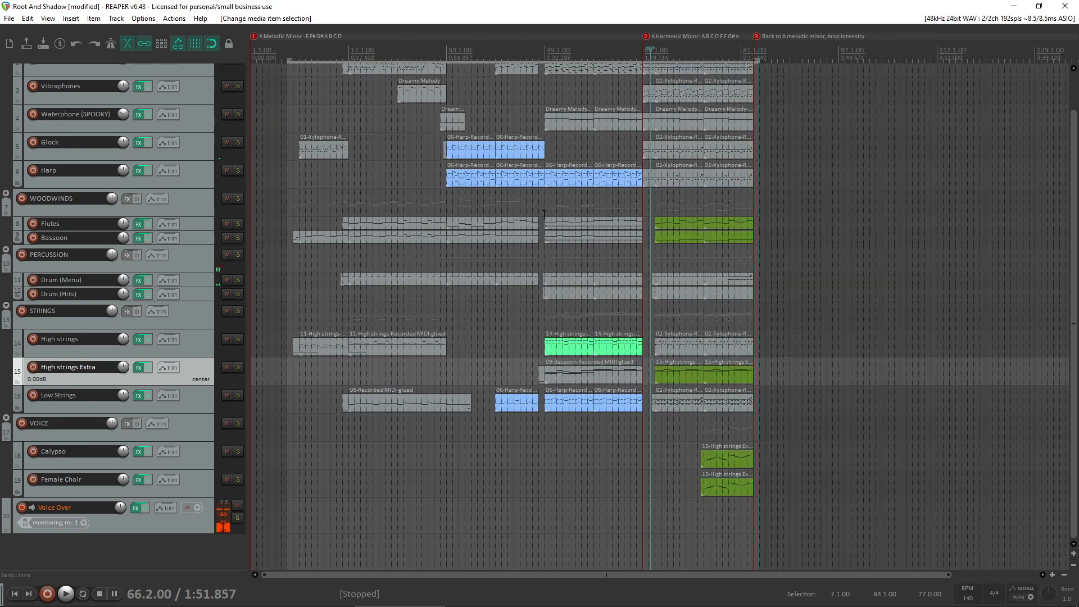
scroll(4, 298, up, 2)
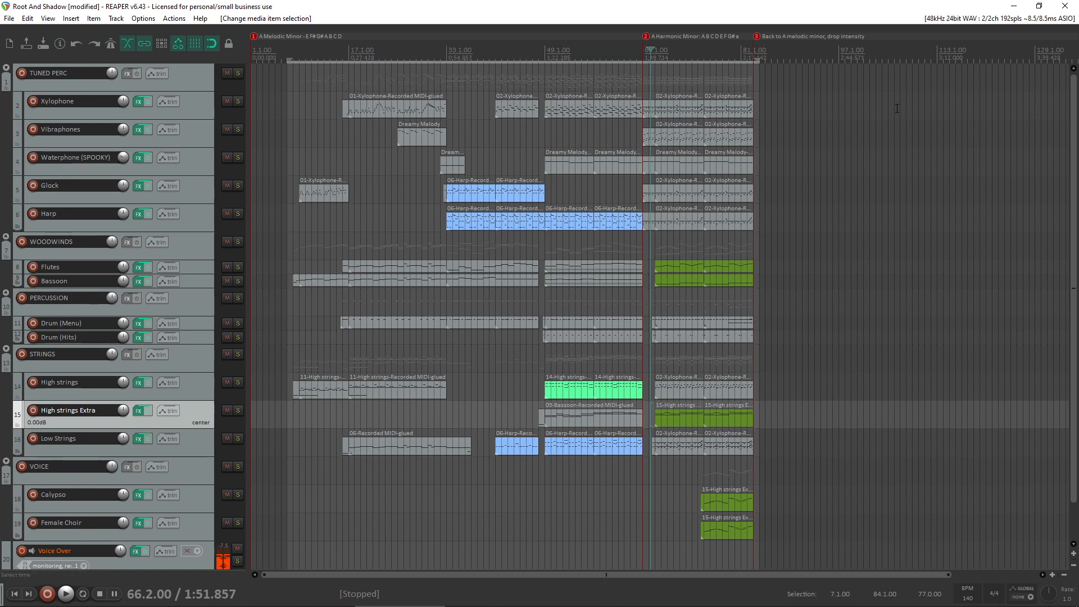
scroll(708, 310, up, 3)
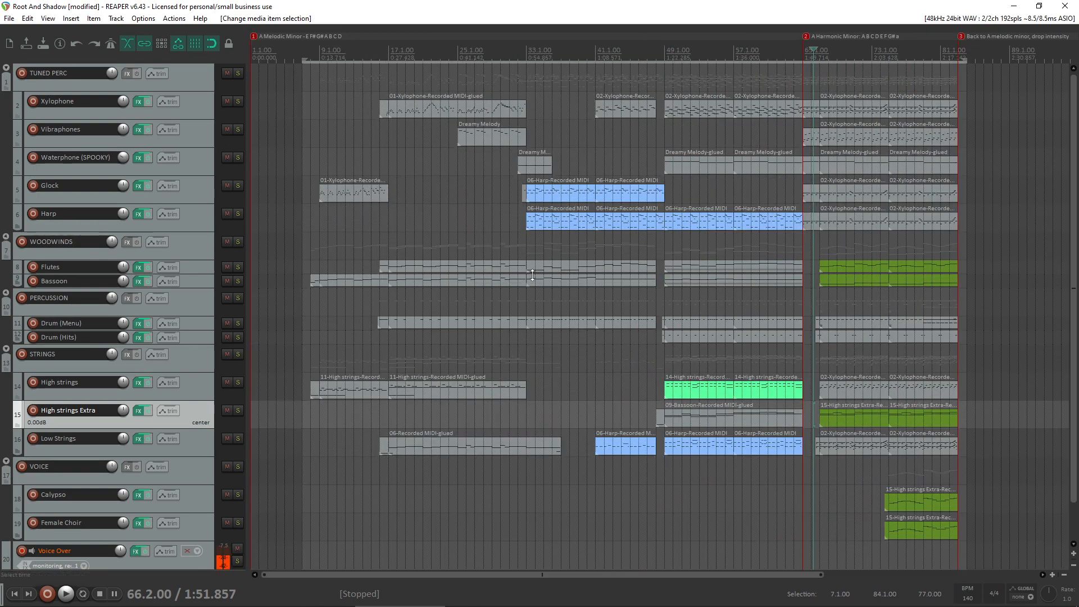
- Solo the WOODWINDS folder track and play it from bar 33
click(702, 297)
scroll(704, 315, up, 3)
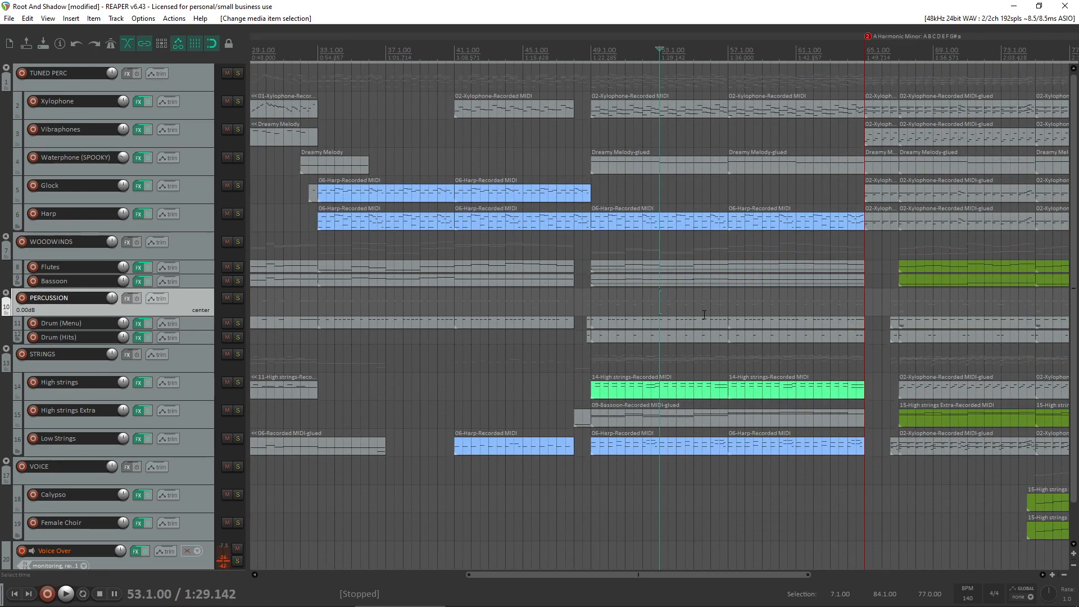
click(447, 306)
click(326, 306)
click(235, 243)
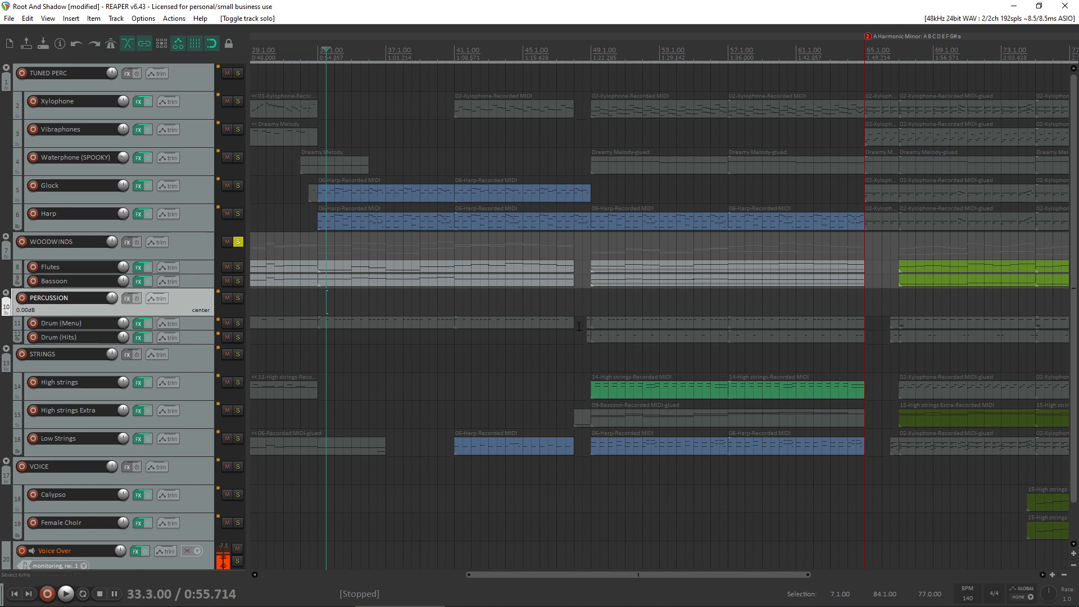
click(318, 303)
key(space)
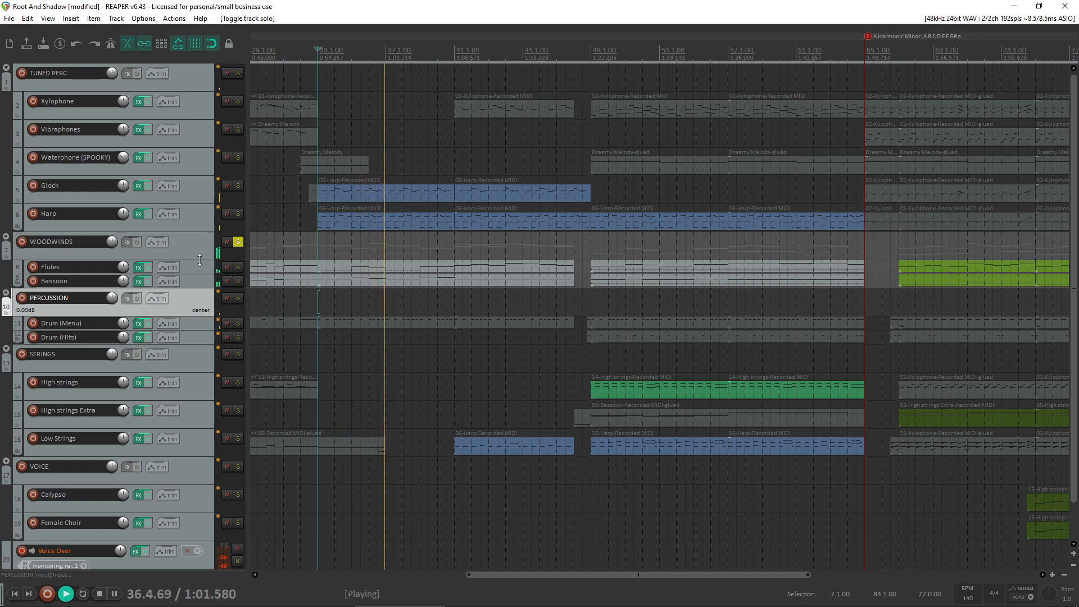
- Increase the heights of the WOODWINDS and Bassoon tracks so their note patterns can be read
drag(175, 260, 174, 444)
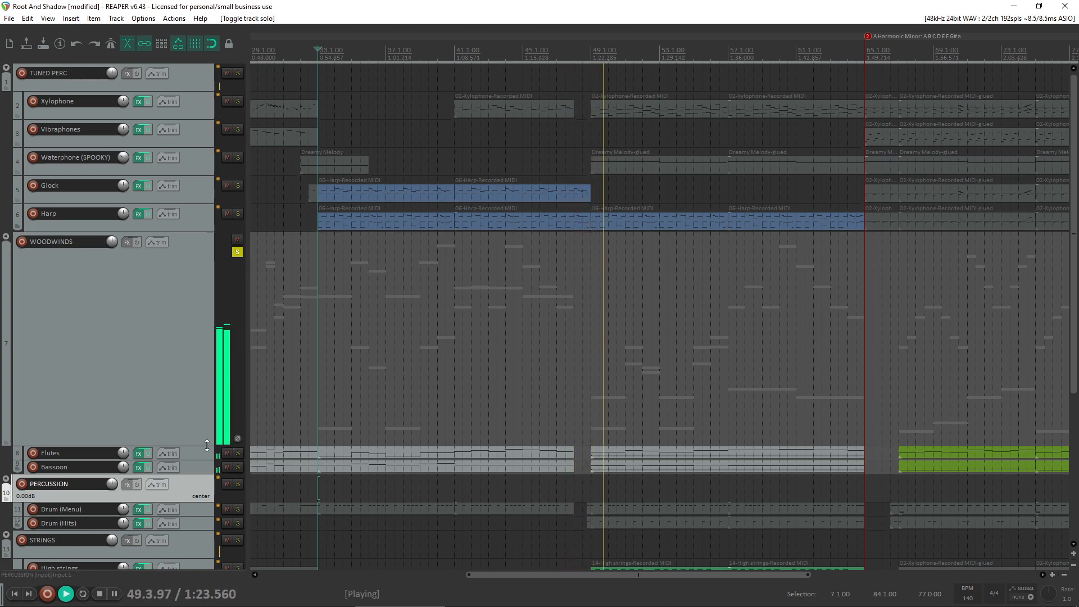
drag(217, 447, 217, 334)
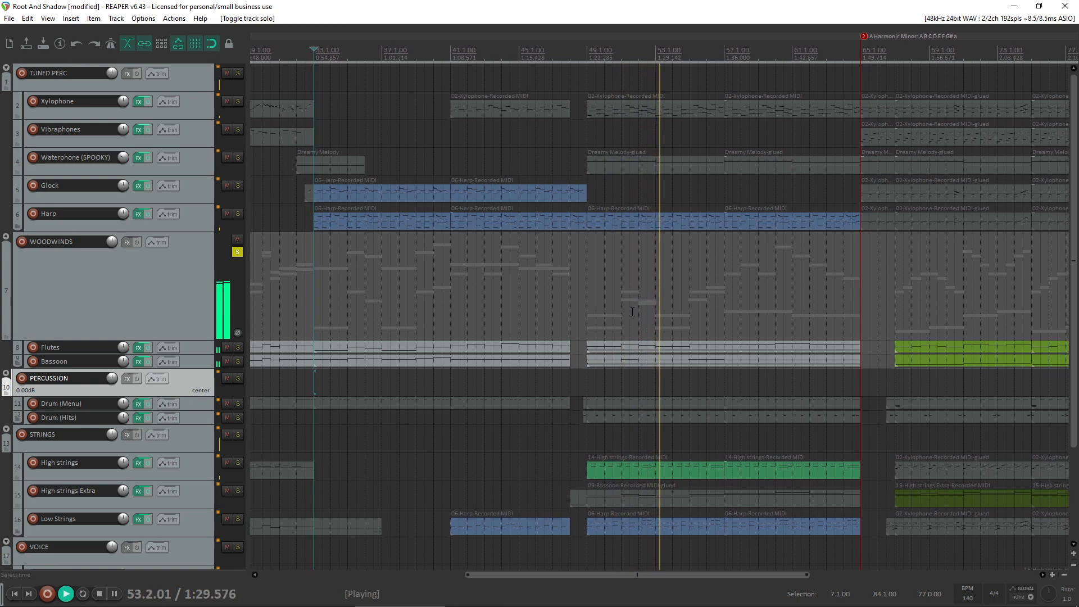
drag(198, 368, 184, 441)
- Toggle the Bassoon solo on and off, then solo the Flutes track and play from about bar 52
click(237, 375)
click(237, 376)
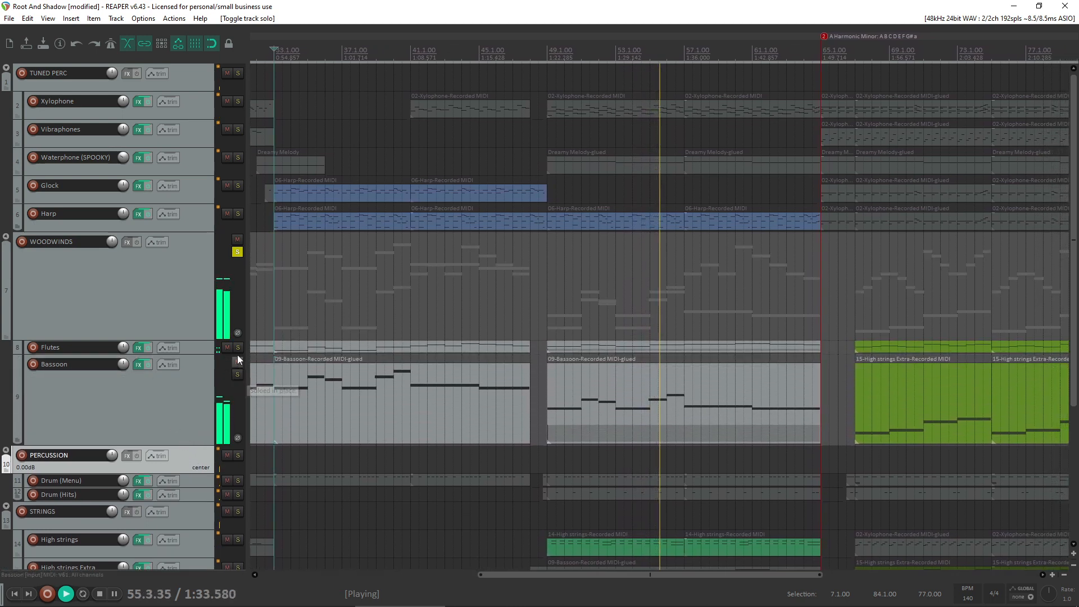
click(239, 348)
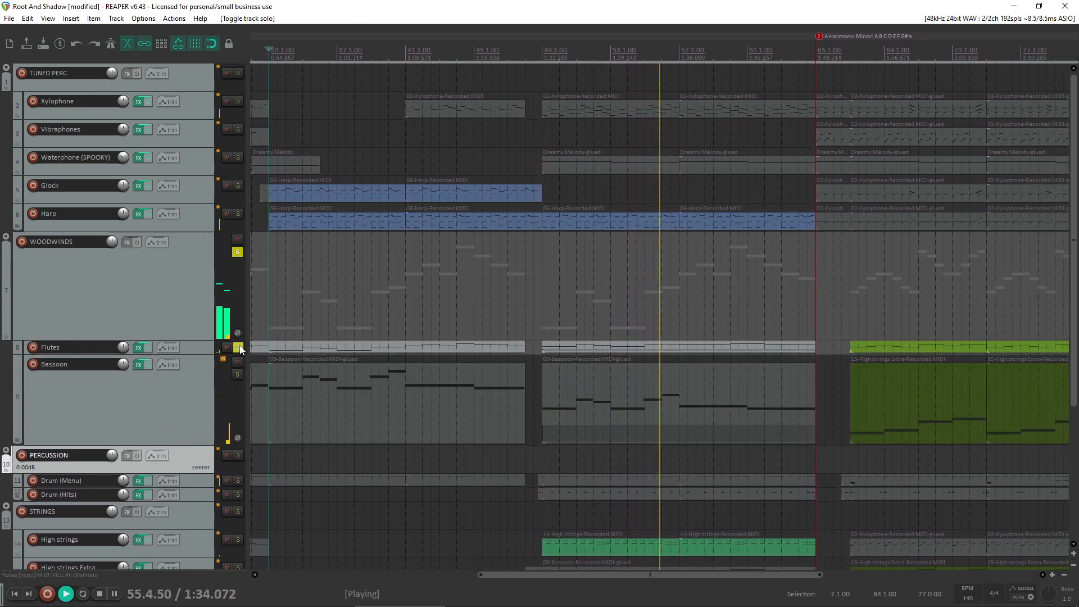
click(586, 318)
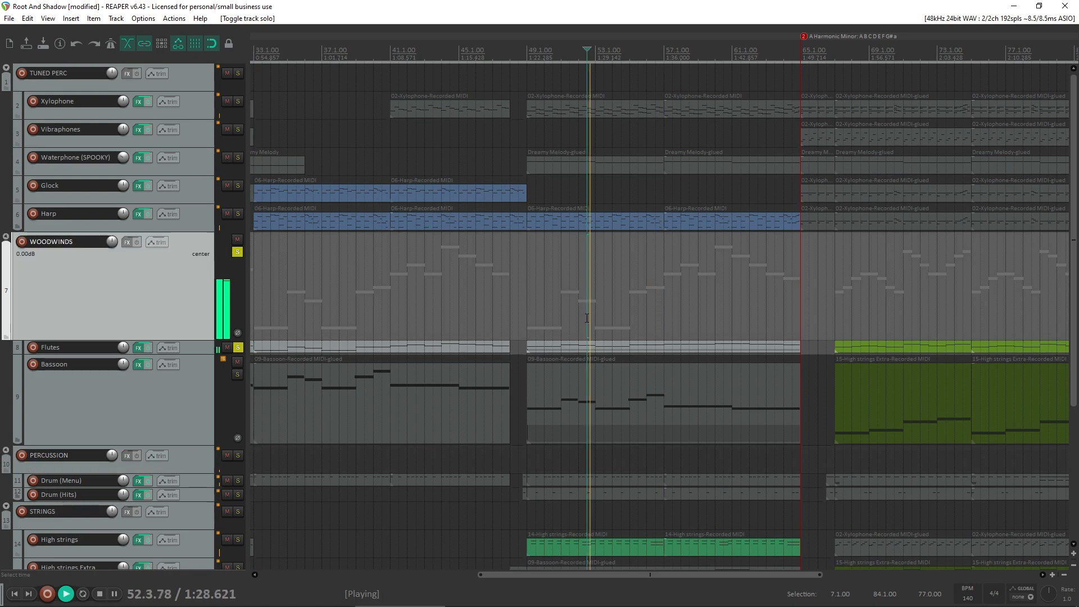
- Take the Flutes track out of solo, listen to both woodwinds, and turn off the WOODWINDS folder solo
click(238, 349)
scroll(607, 344, up, 3)
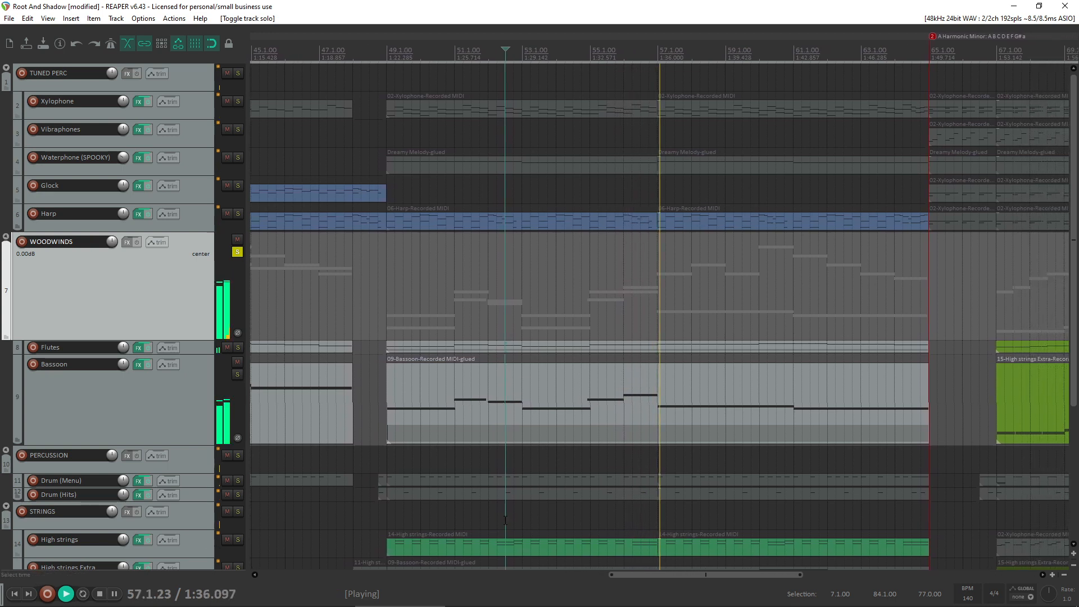
click(580, 596)
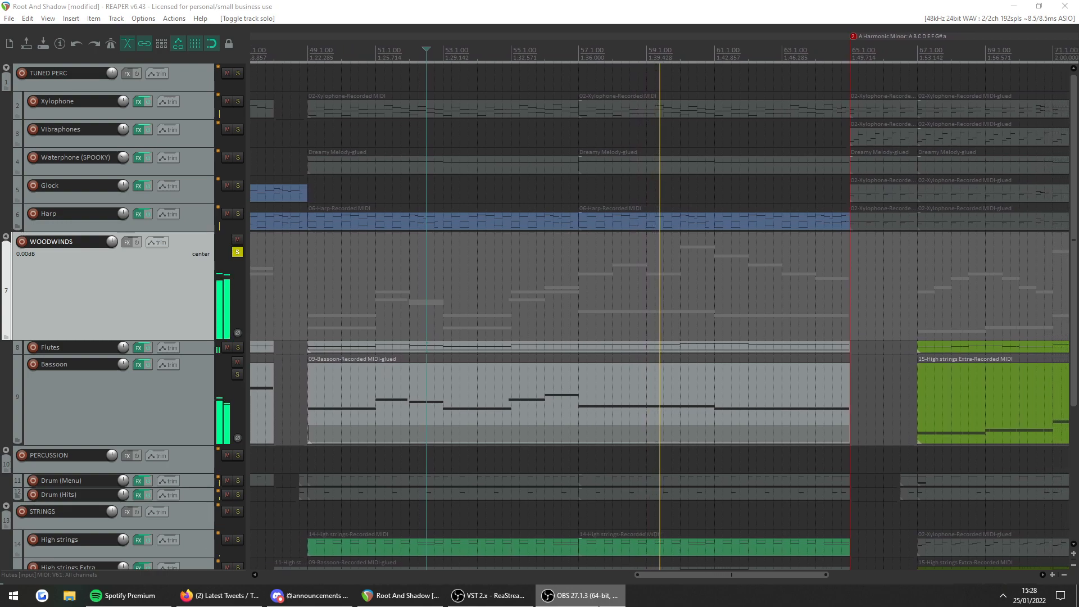
click(82, 264)
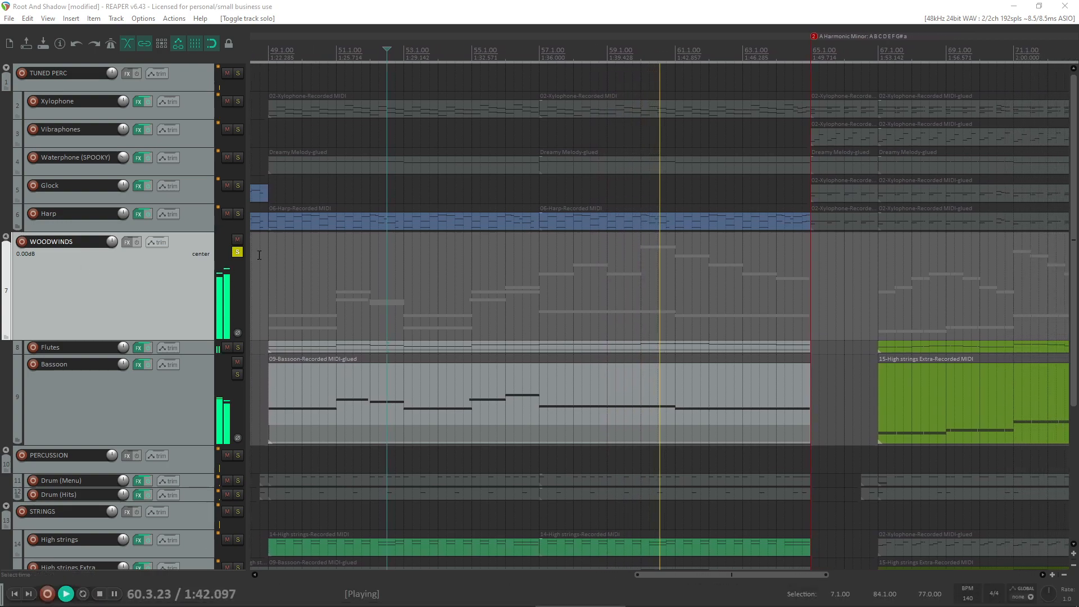
click(237, 252)
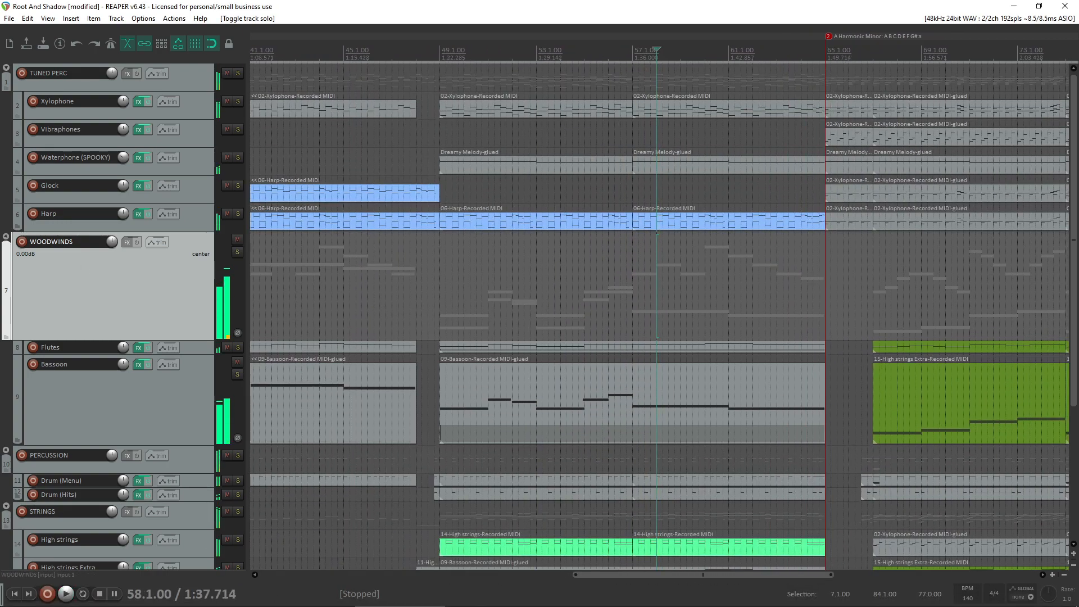
- Play the full arrangement from bar 75, where the VOICE parts begin, and stop after a short listen
scroll(886, 412, down, 5)
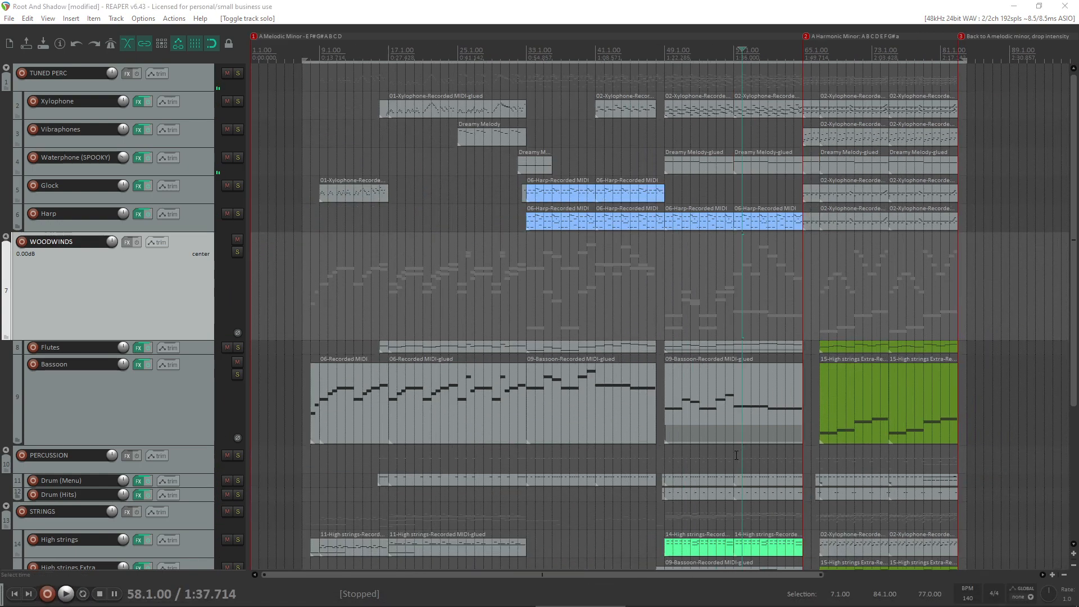
scroll(788, 411, down, 2)
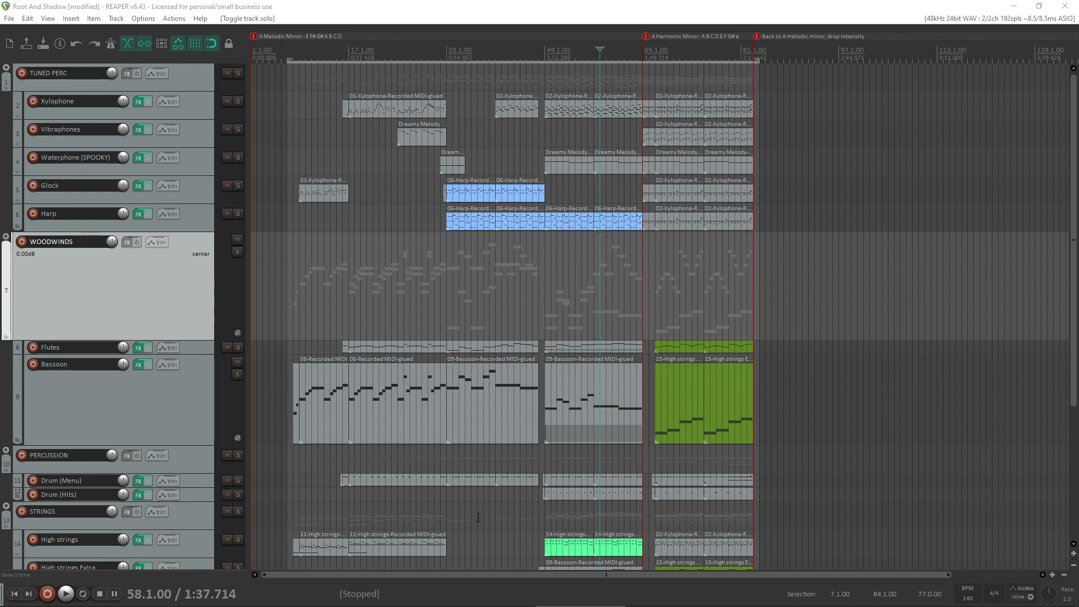
scroll(5, 393, down, 4)
click(704, 460)
scroll(618, 500, up, 3)
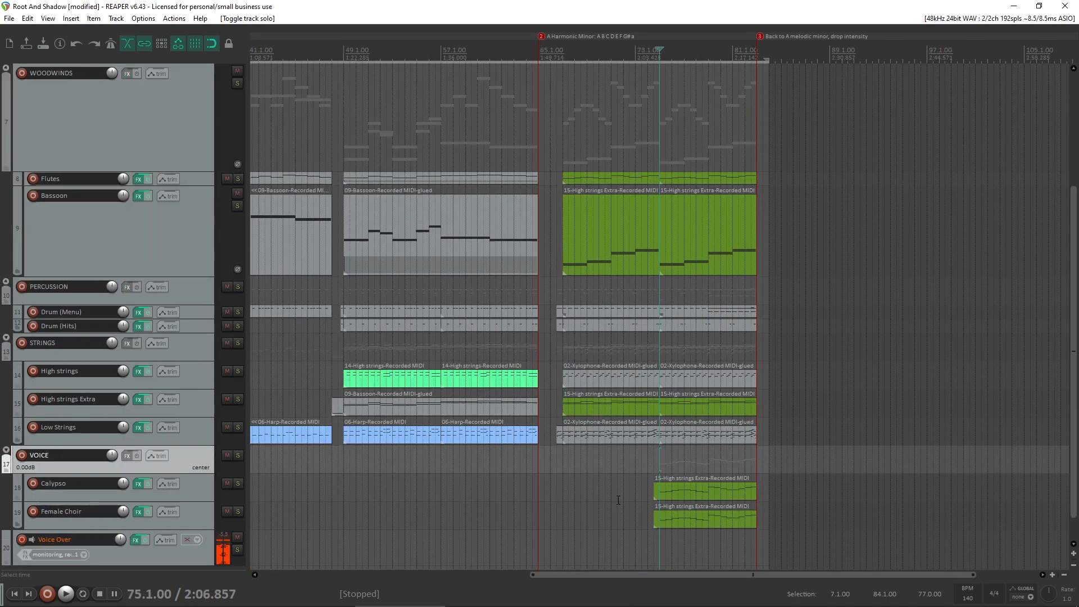
scroll(618, 500, up, 2)
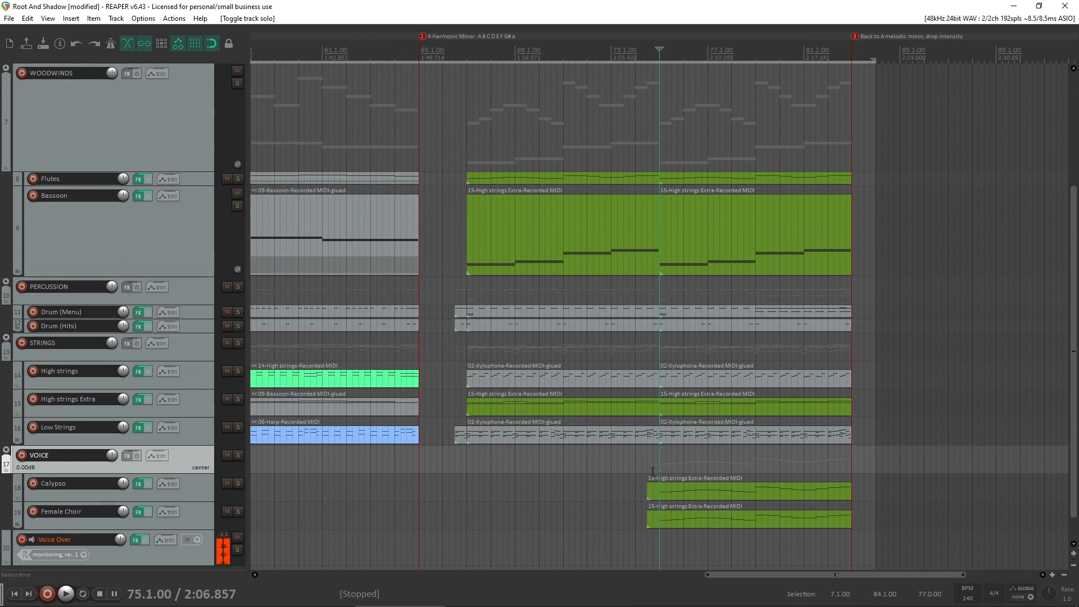
key(space)
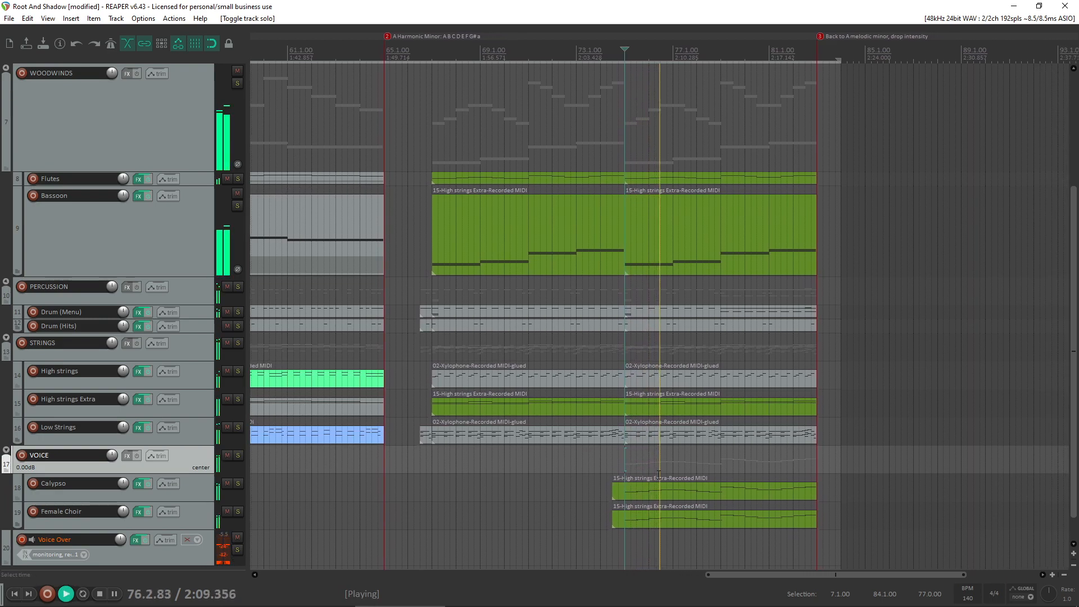
key(space)
- Solo the VOICE folder track and play it from bar 75
click(238, 456)
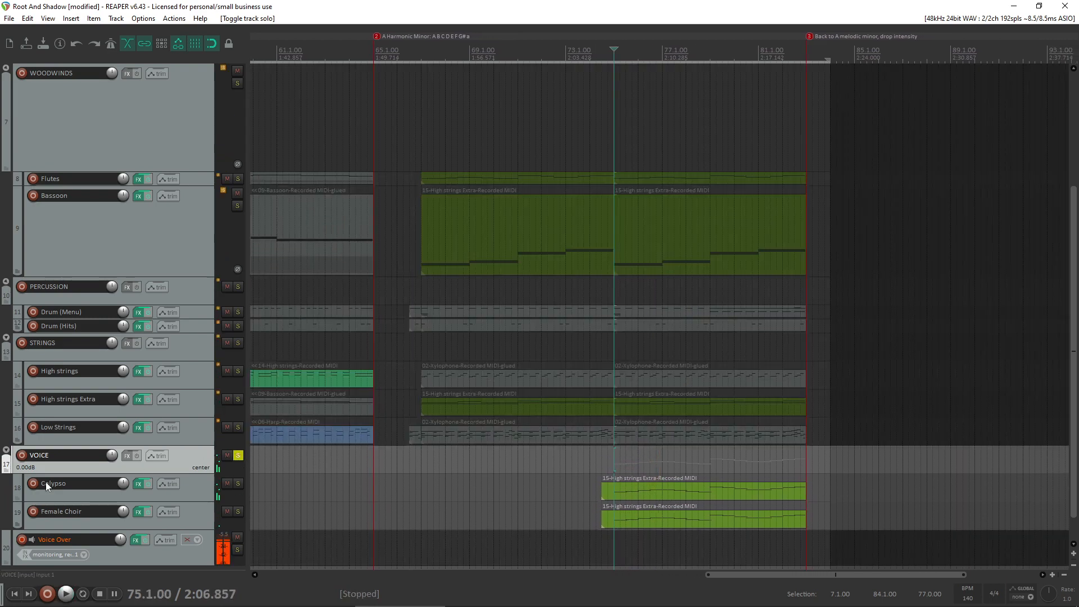
key(space)
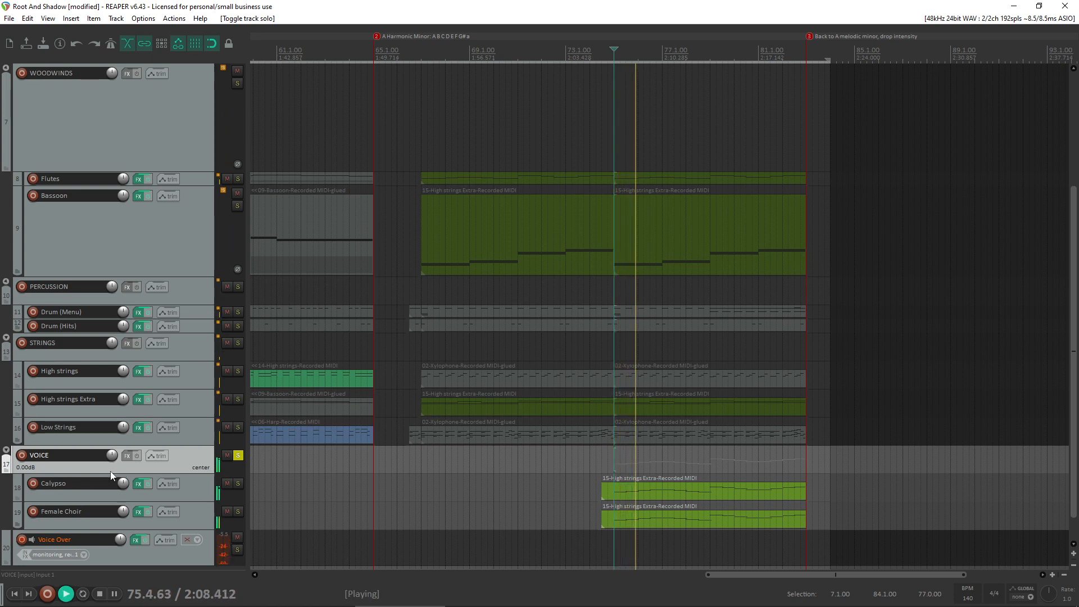
scroll(32, 479, down, 1)
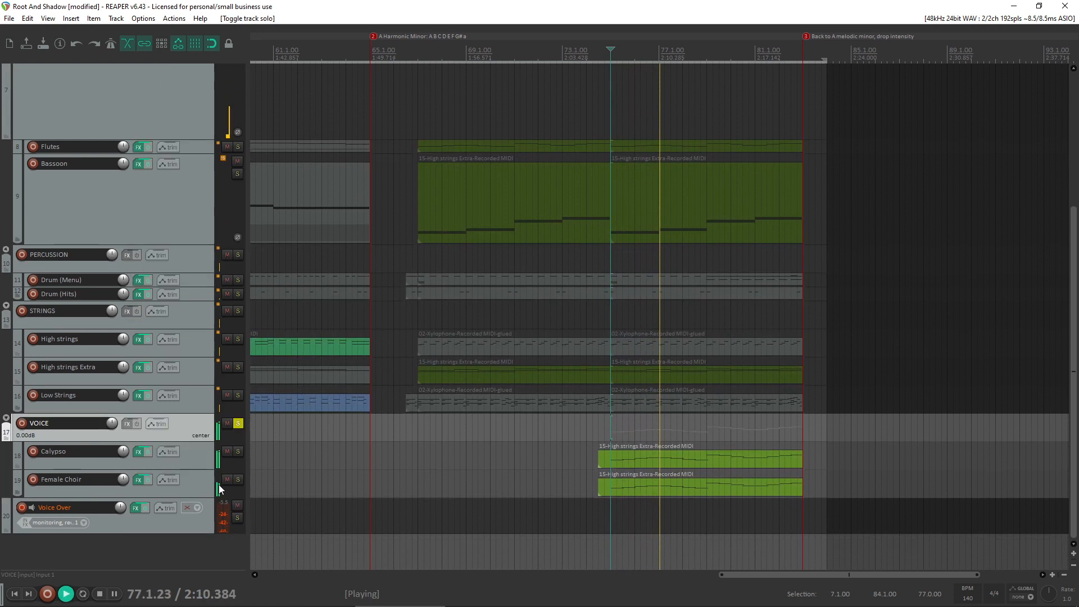
- Stop playback and duplicate the Female Choir track in the VOICE folder
click(197, 484)
key(space)
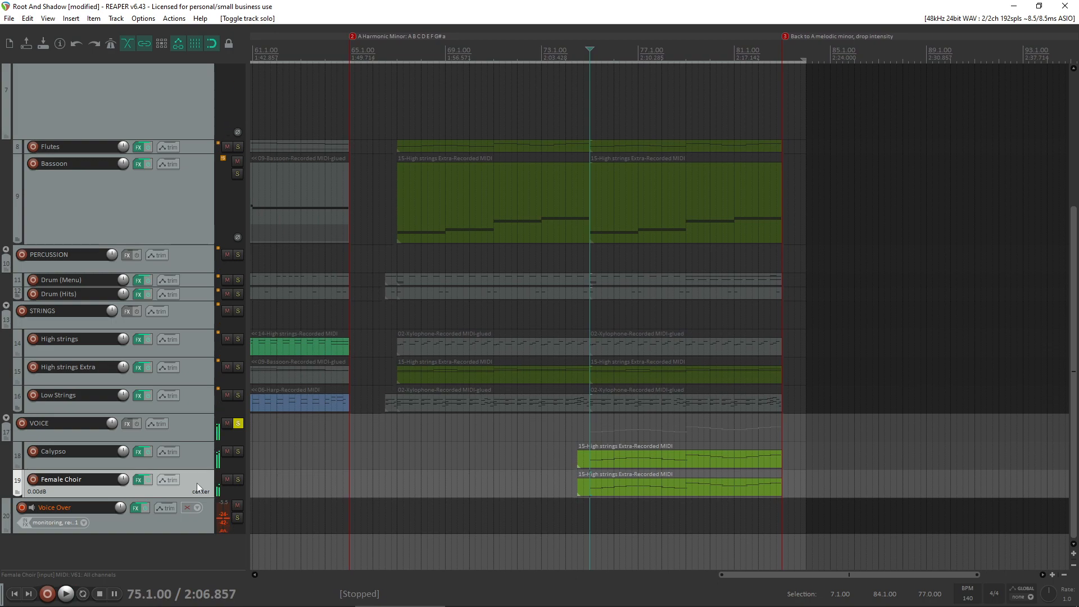
right_click(196, 483)
mouse_move(237, 342)
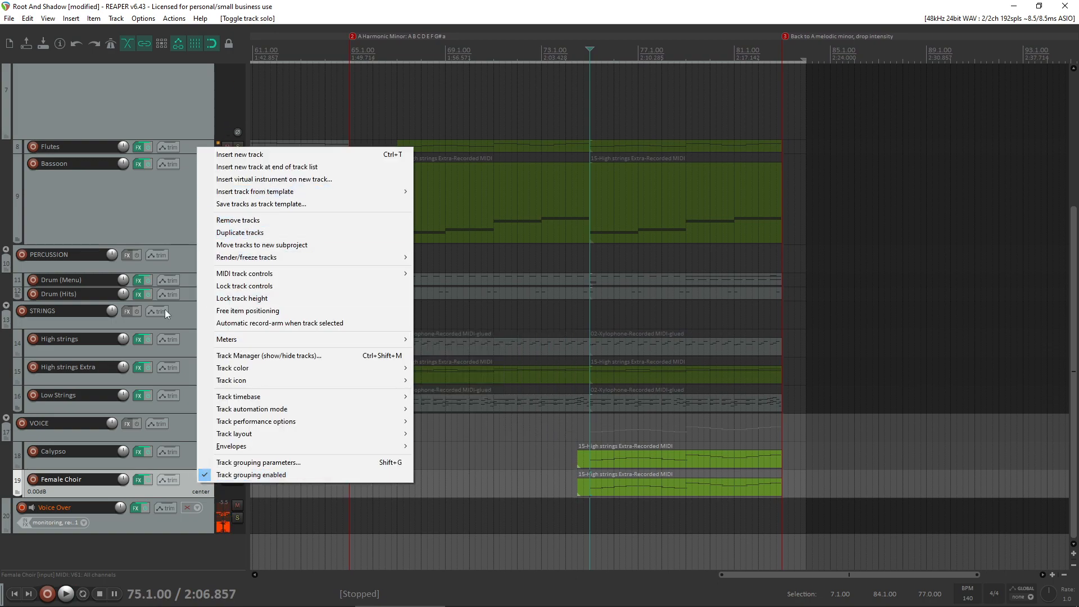
click(244, 236)
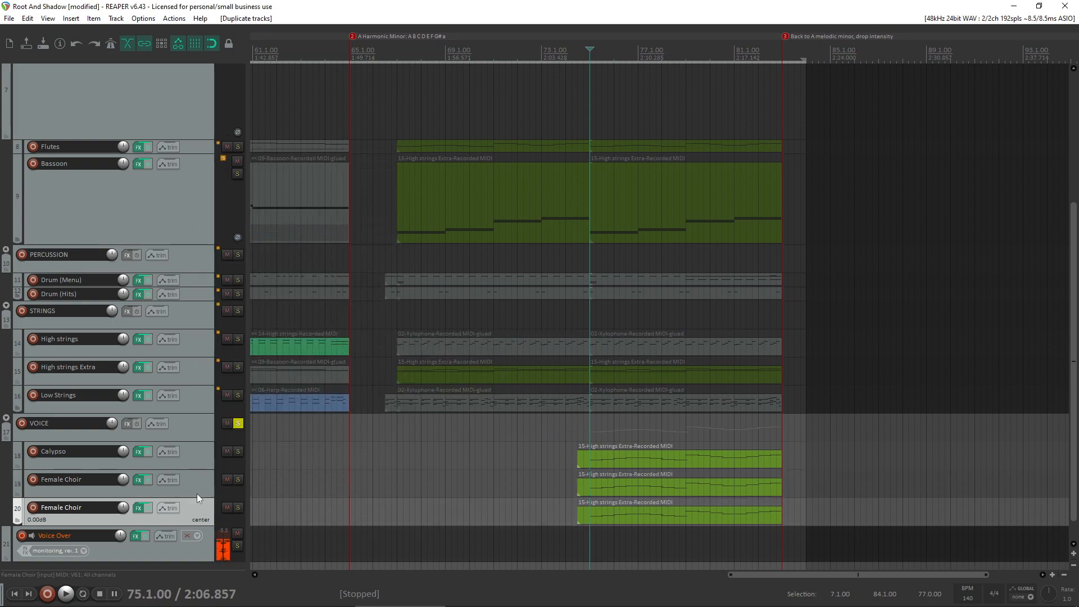
- Rename the duplicated choir track as Male Choir
double_click(71, 507)
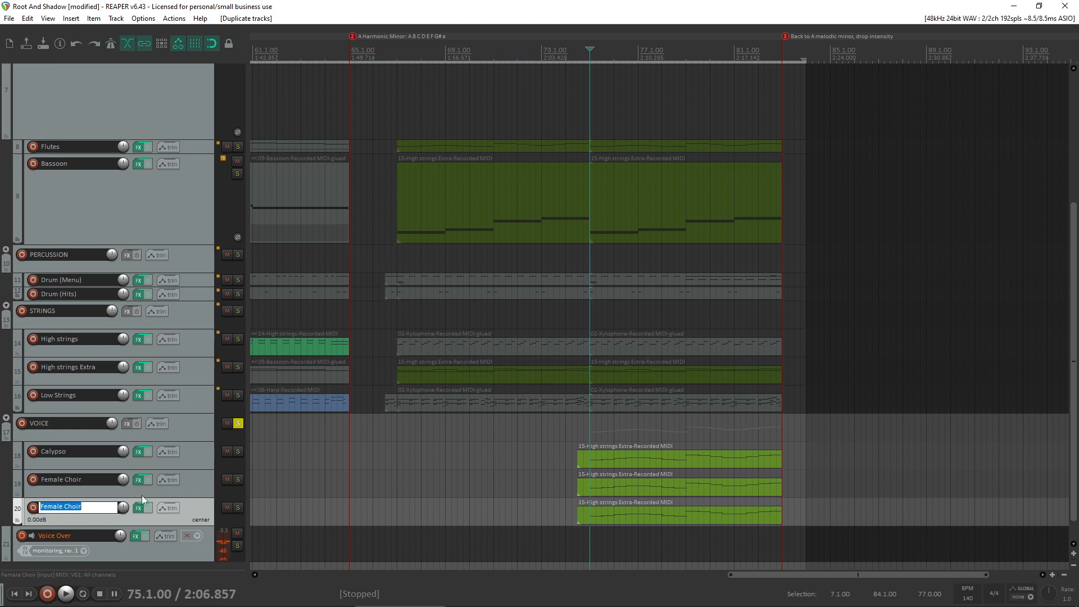
key(Home)
key(Delete)
key(Delete)
key(Delete)
text(M)
key(Return)
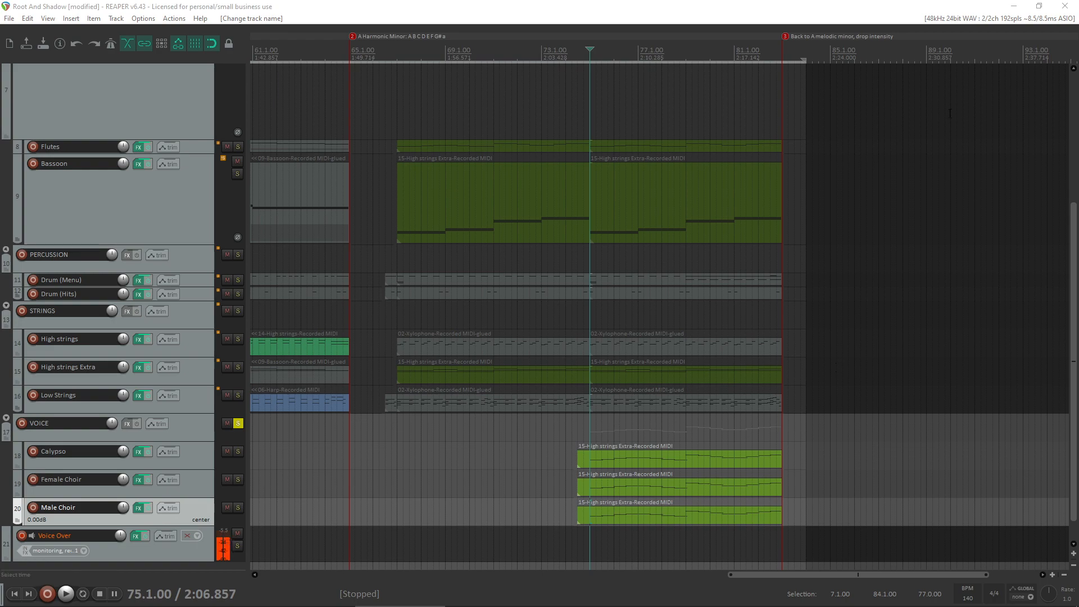
- Open Metropolis Ark 1 in the Male Choir track's SINE Player and remove Viktoria Female Choir from the articulation list
click(138, 508)
drag(460, 102, 472, 50)
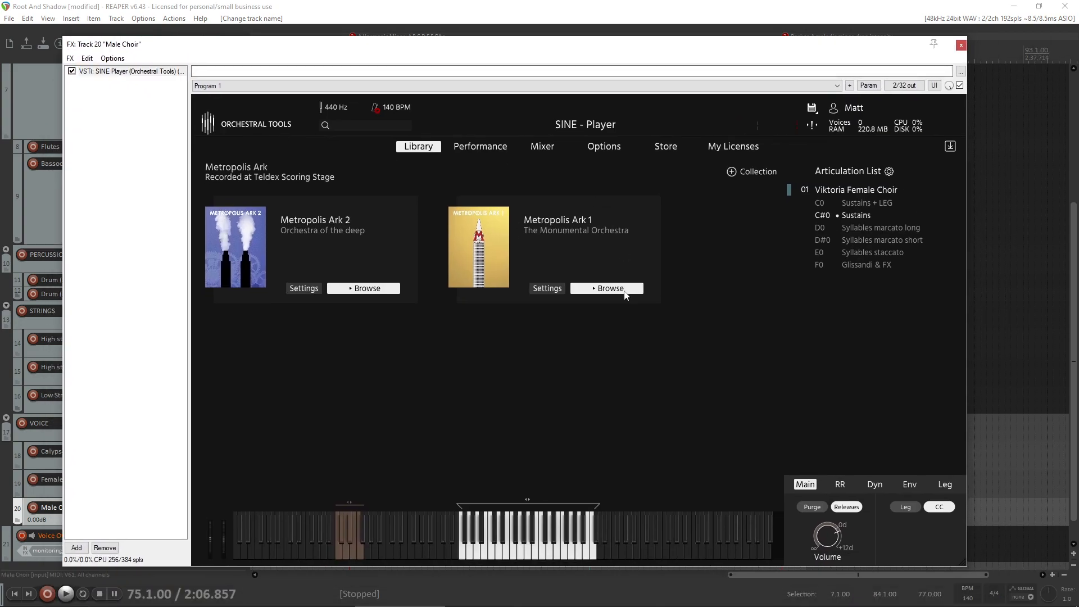
click(624, 290)
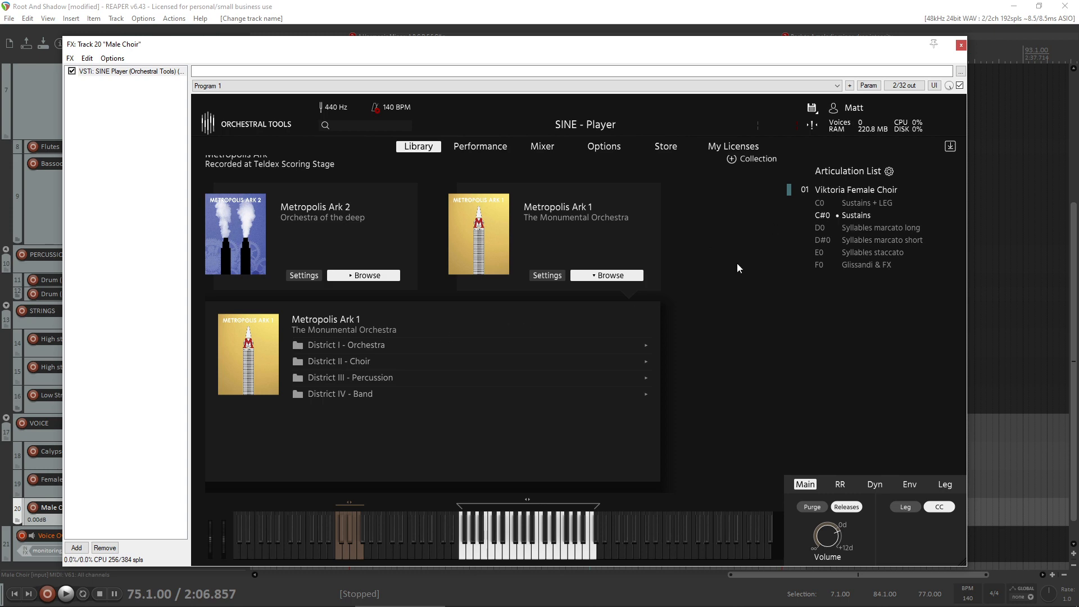
key(Delete)
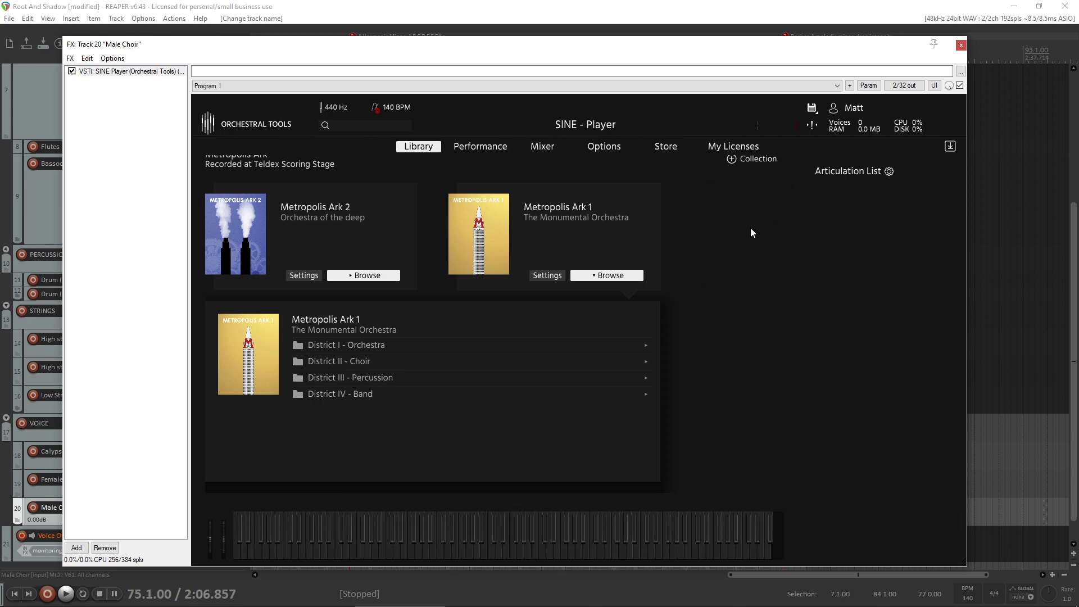
- Load 02 Aarauer Male Choir from District II - Choir, choose its Sustains articulation and close the plugin window
click(348, 359)
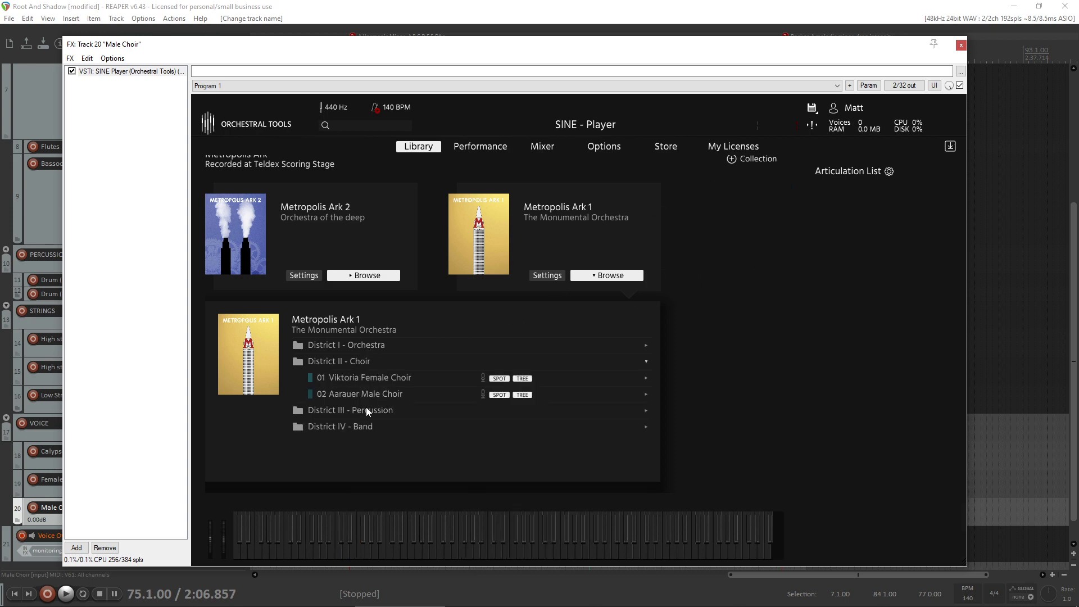
double_click(383, 396)
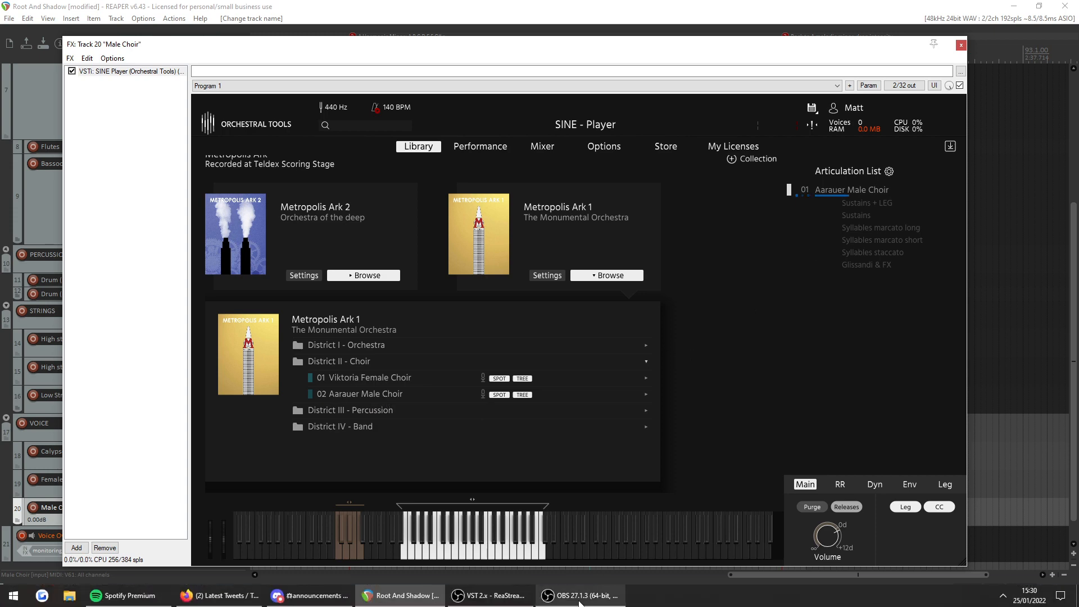
click(580, 600)
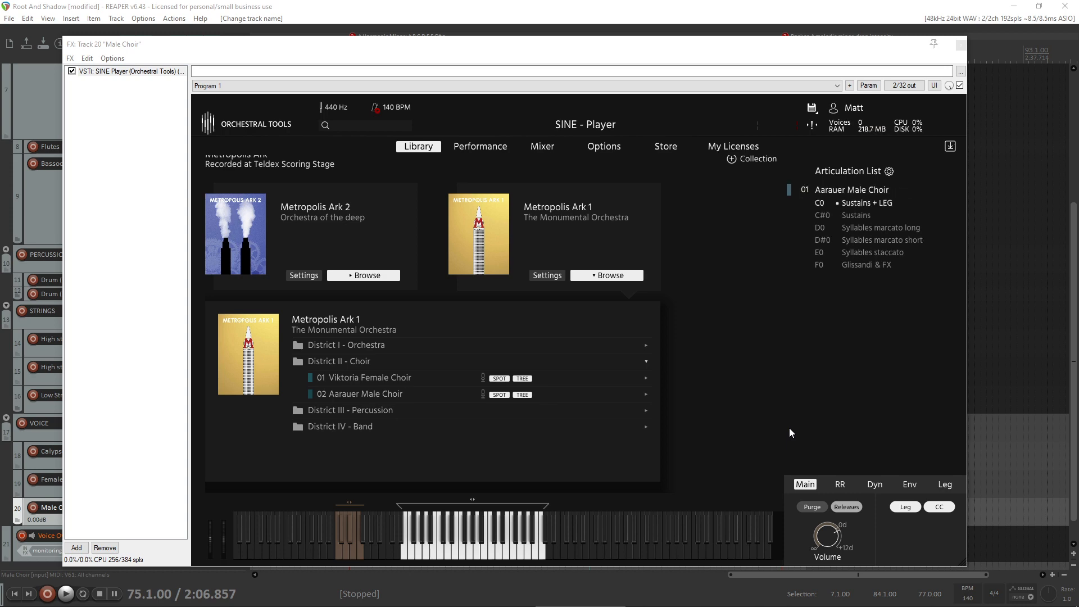
click(870, 215)
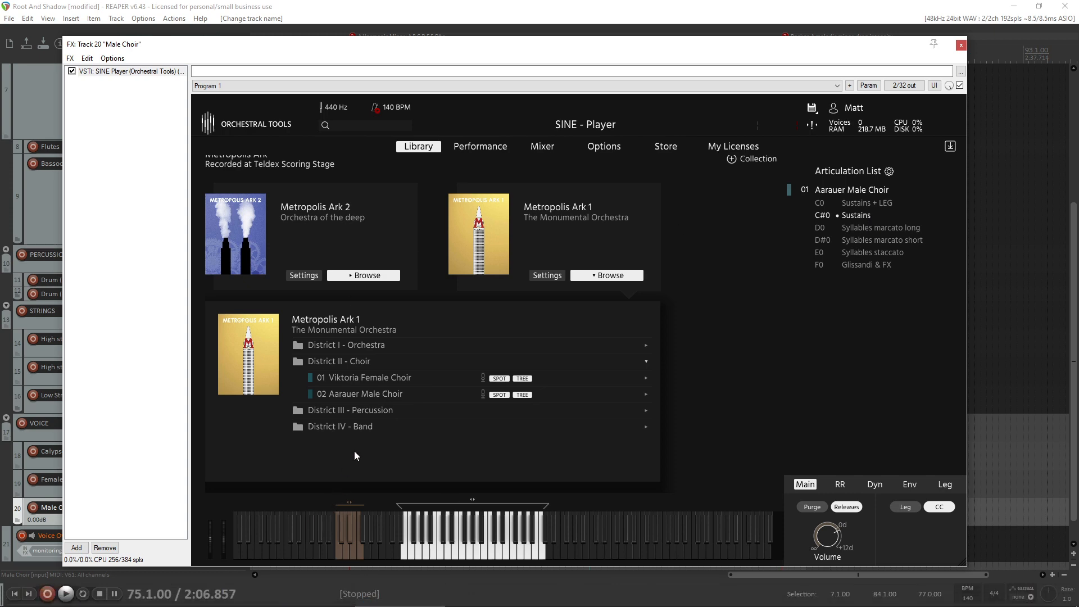
click(609, 599)
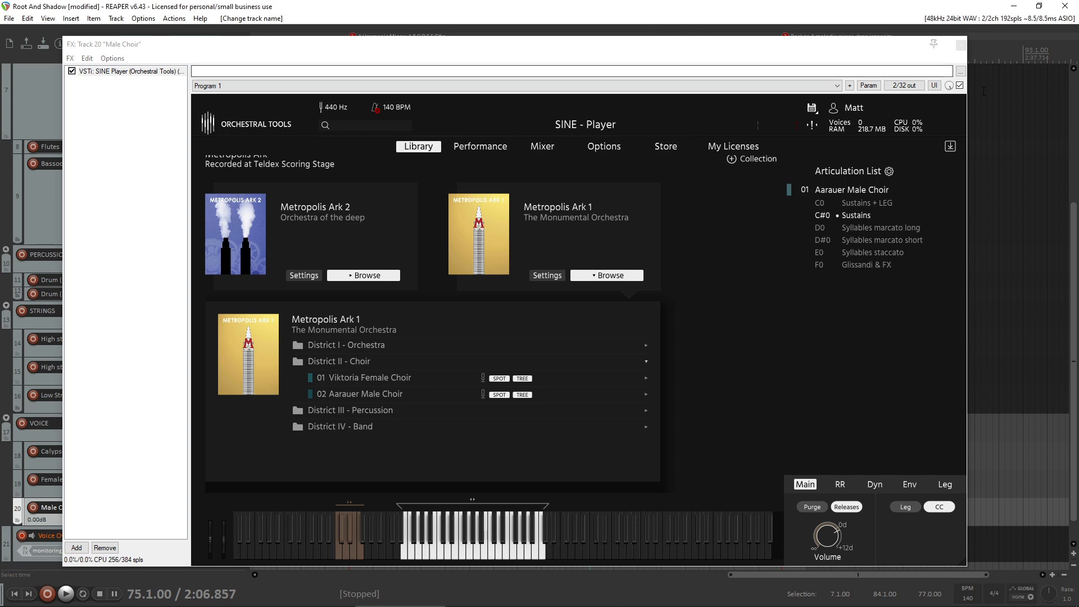
click(961, 45)
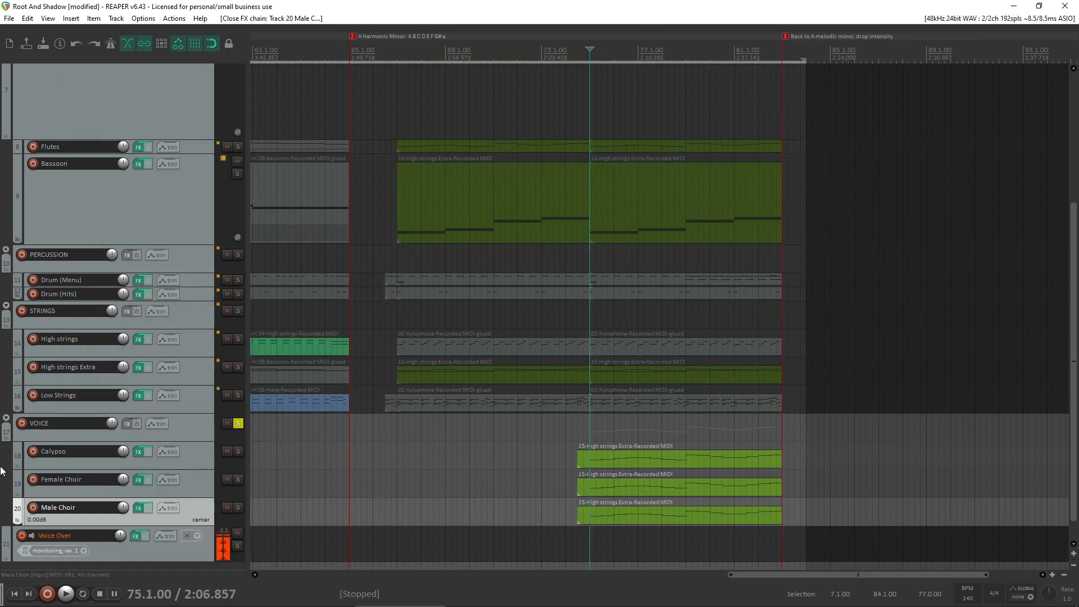
- Turn off the VOICE folder solo and solo only the Male Choir track
scroll(617, 498, down, 1)
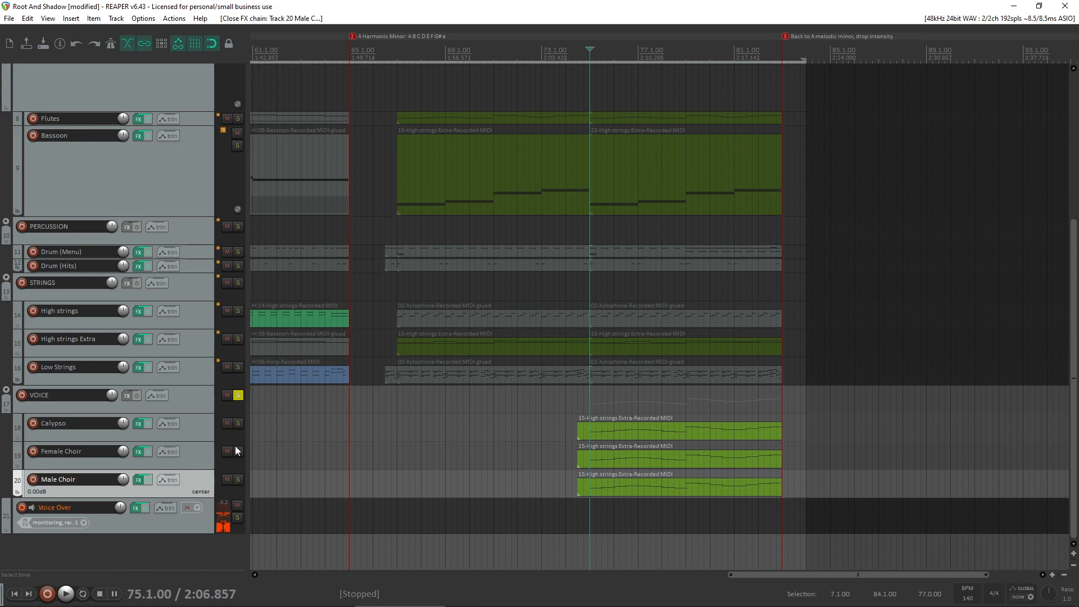
click(238, 396)
click(236, 478)
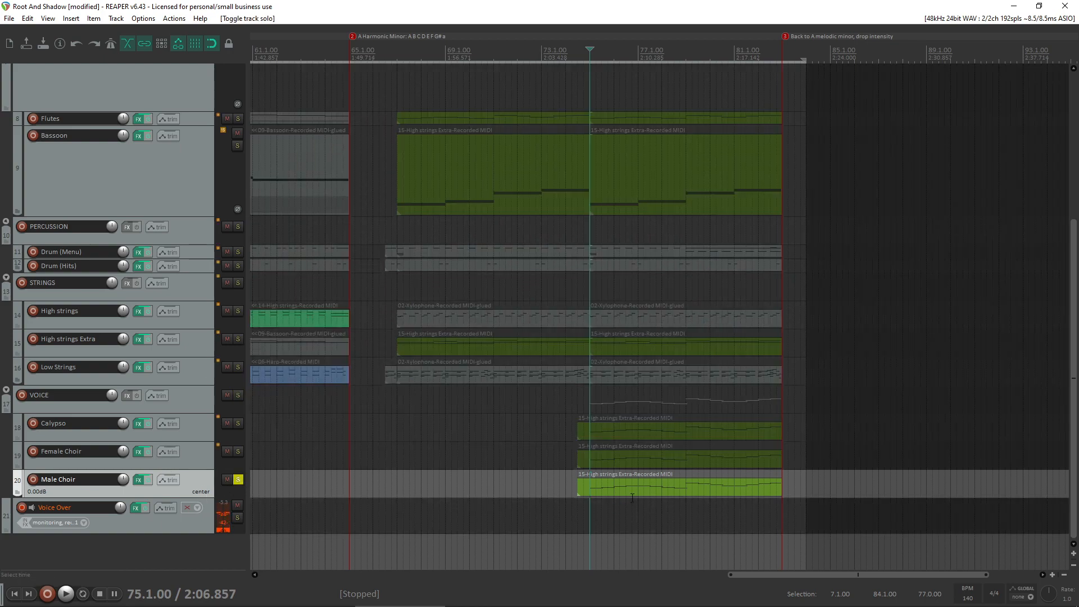
- Open the Male Choir MIDI item for editing, bring up its SINE Player and get that window out of the way
double_click(647, 493)
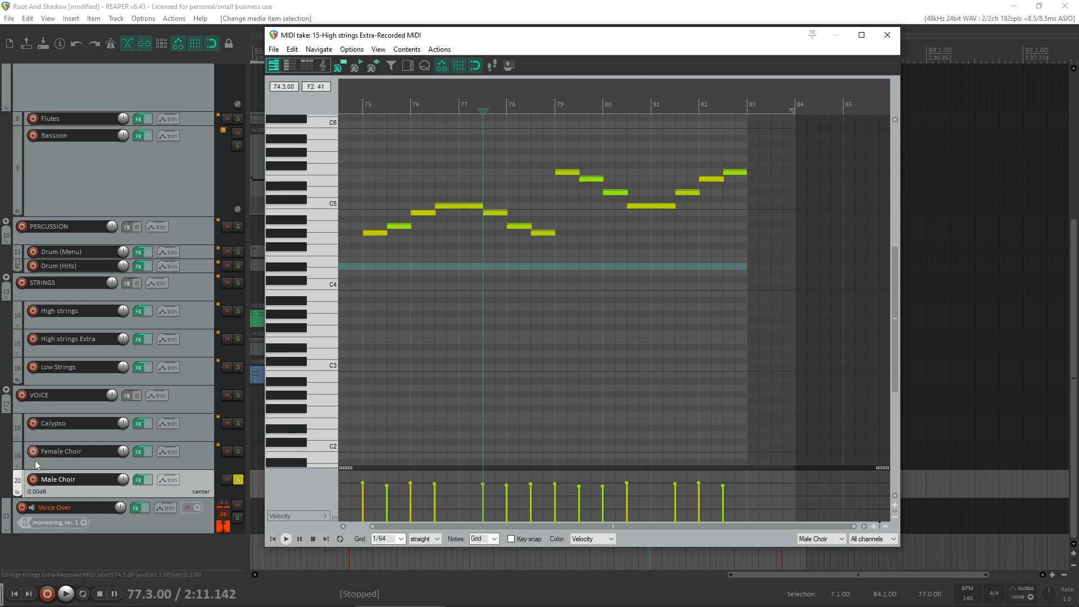
click(139, 481)
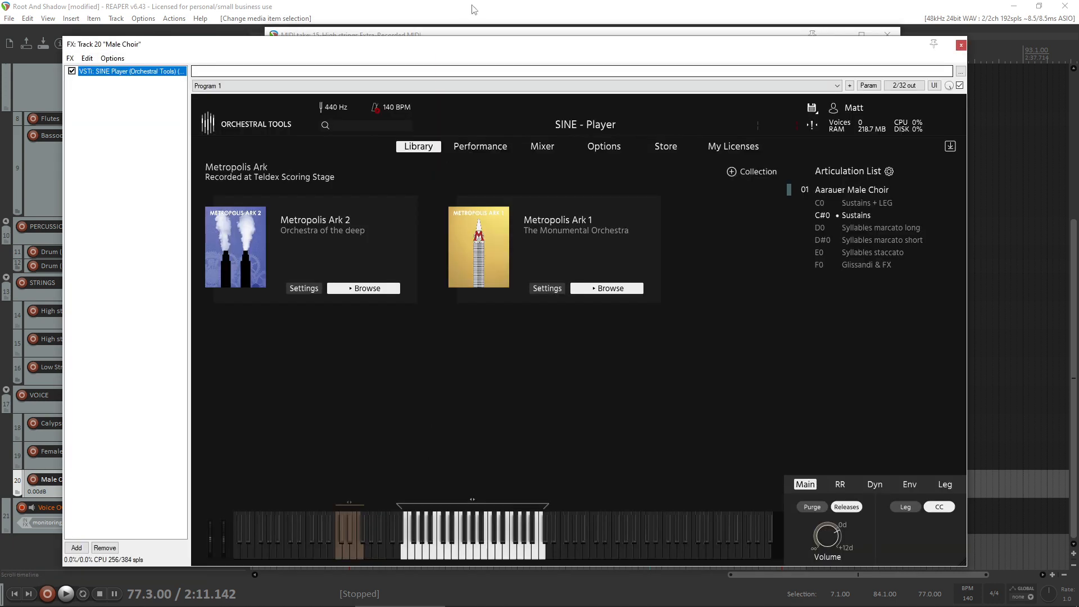
click(961, 45)
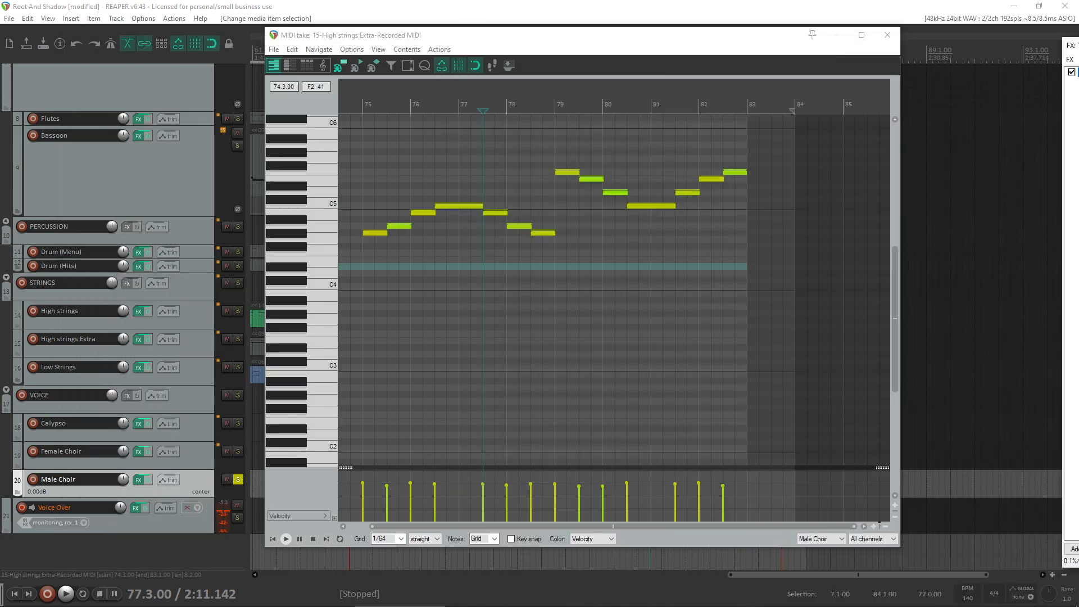
- Select all the Male Choir notes and move them down one octave, keeping their timing
click(282, 235)
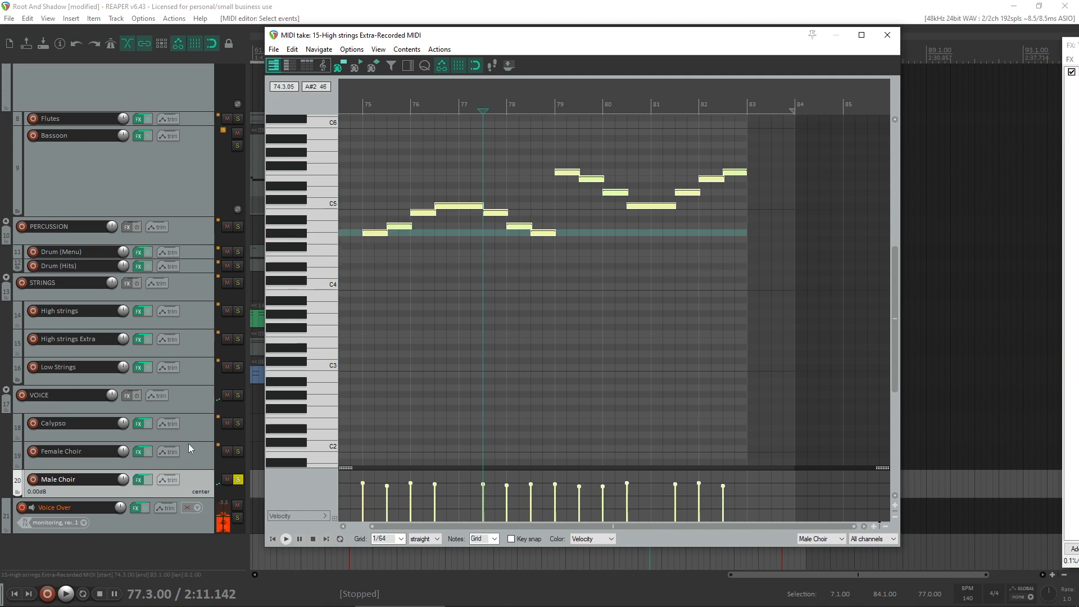
click(335, 316)
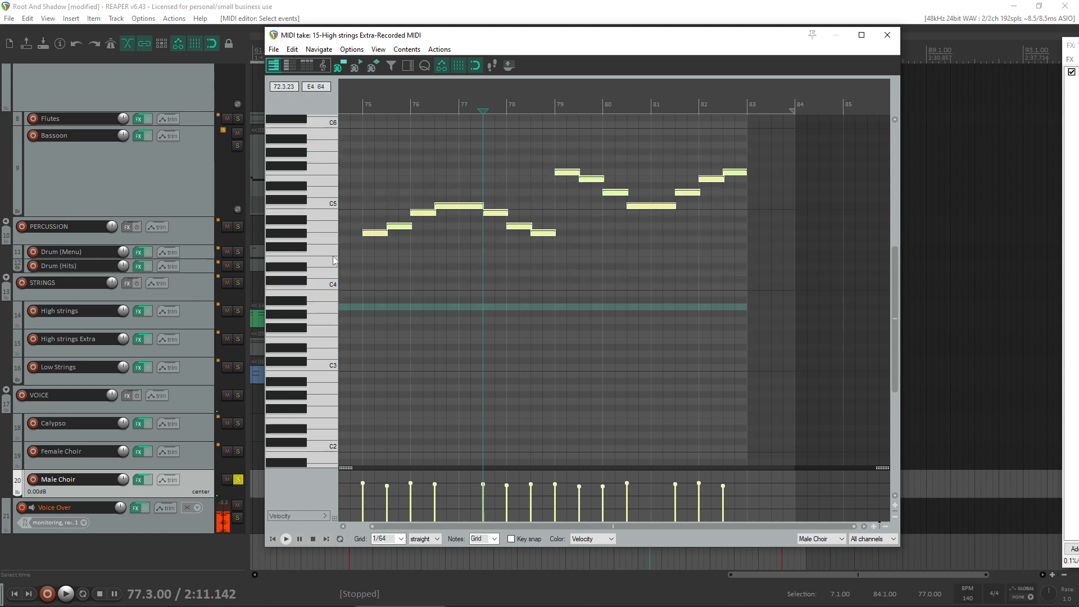
click(375, 235)
drag(375, 235, 371, 313)
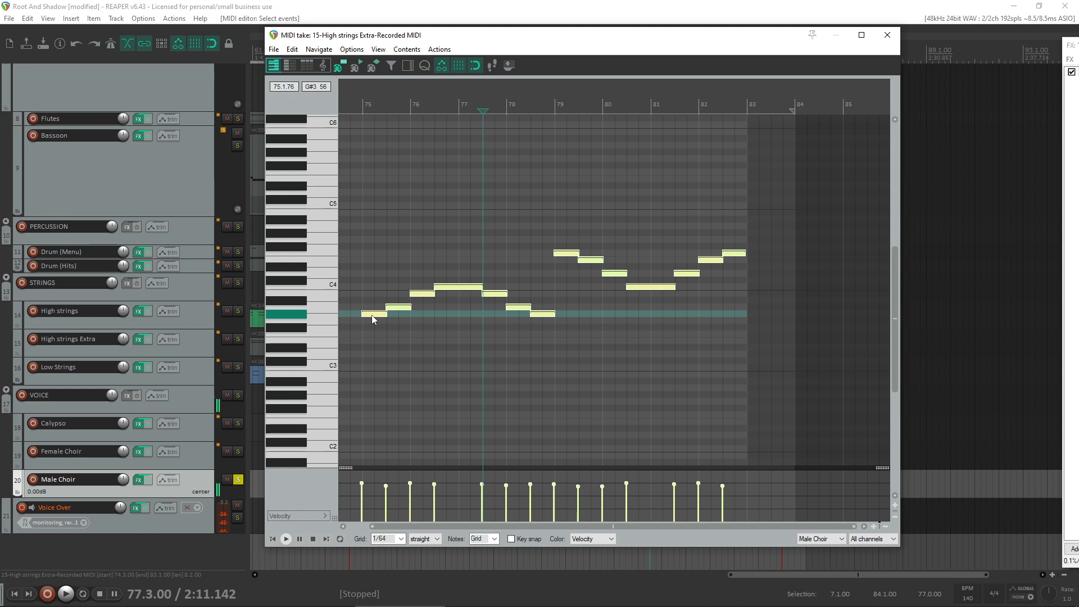
drag(372, 315, 373, 315)
- Set the MIDI editor grid to 1/8, line up the first Male Choir note with bar 75 and close the editor
click(399, 539)
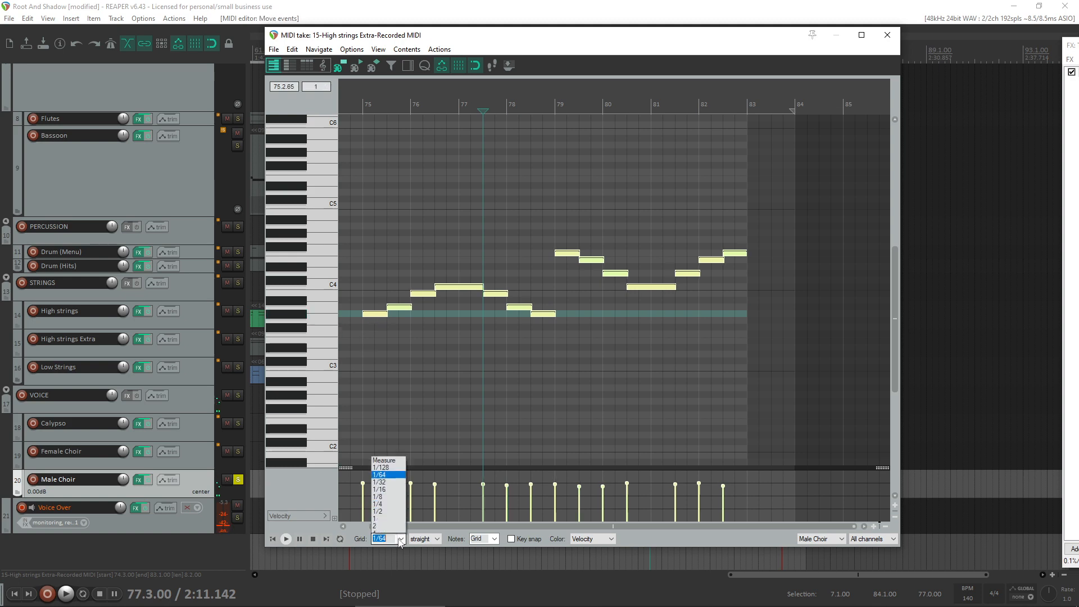
click(386, 486)
scroll(417, 315, up, 4)
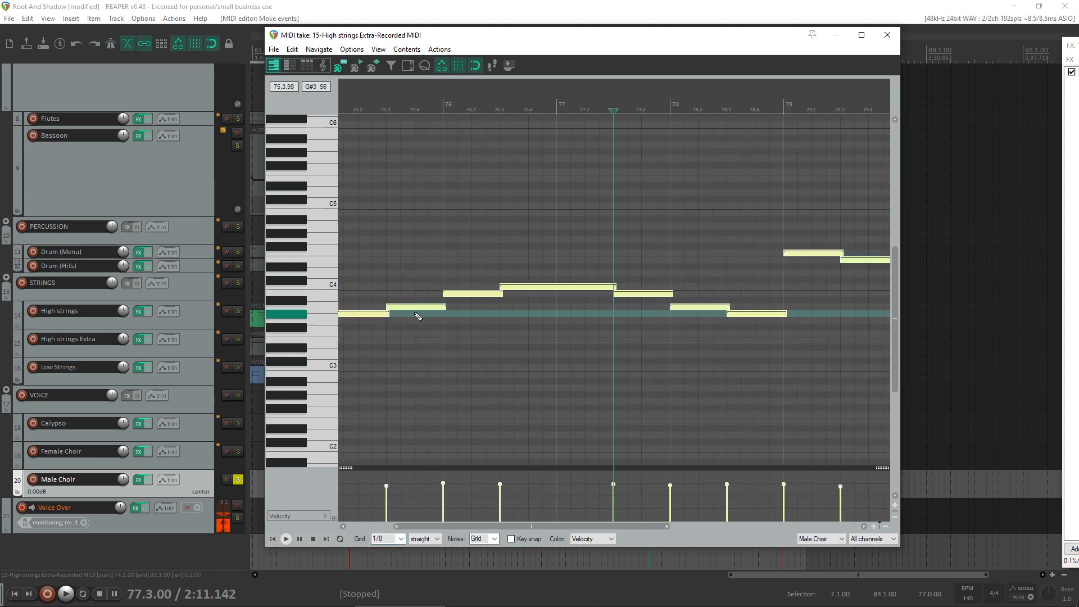
click(417, 315)
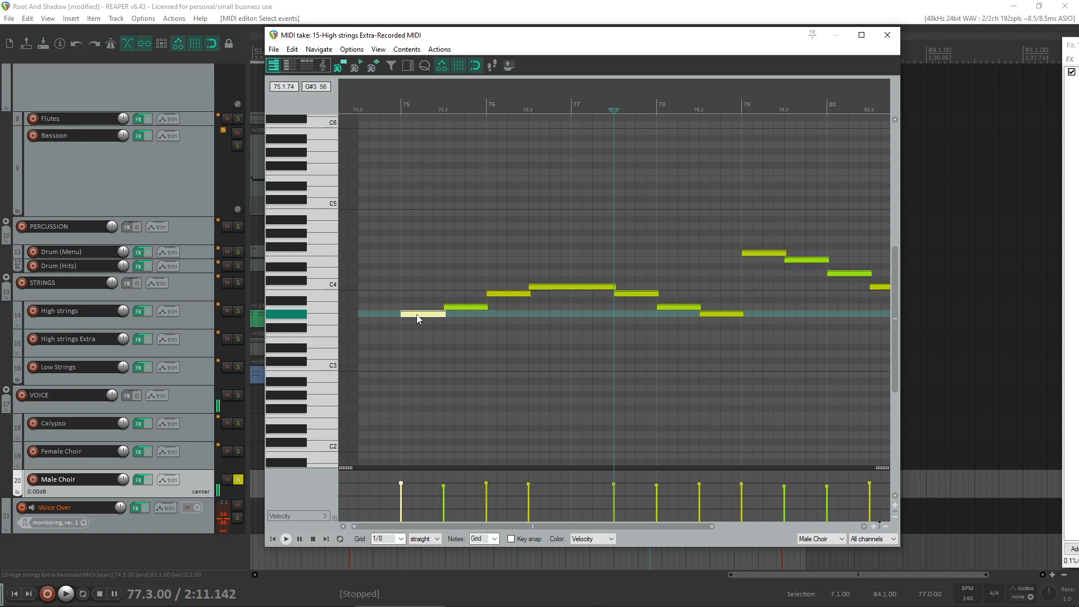
drag(418, 319, 422, 315)
click(887, 35)
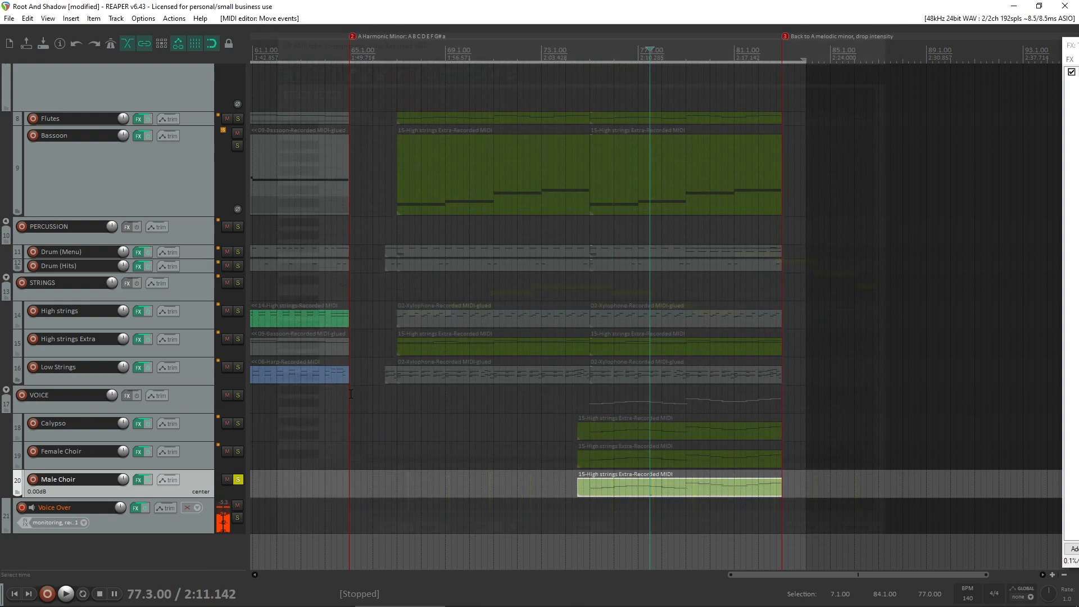
- Switch the solo from the Male Choir track to the whole VOICE folder and play the voices from bar 74
click(239, 479)
click(238, 395)
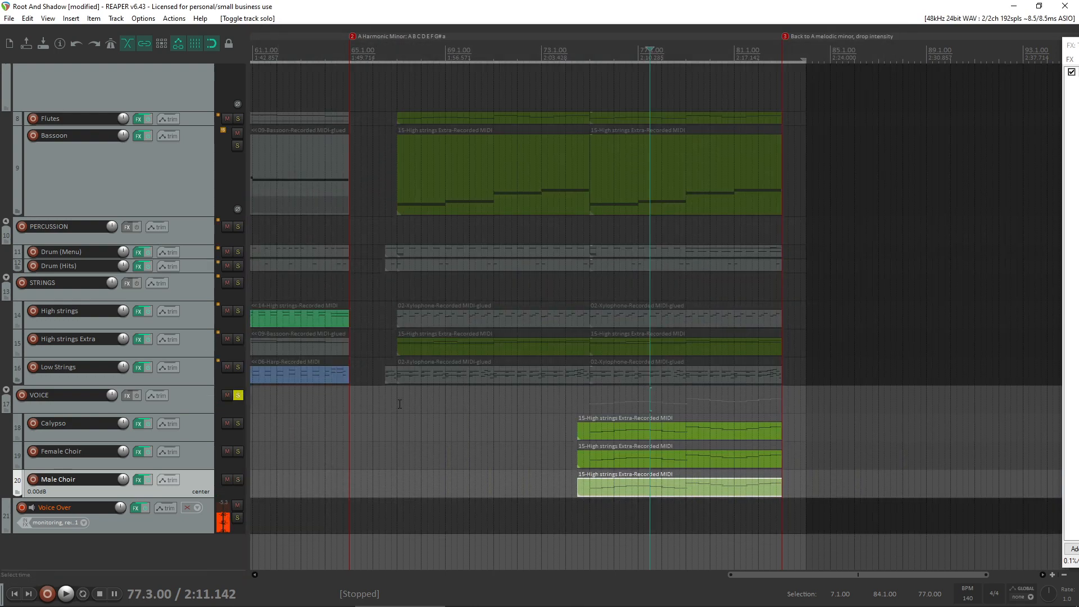
click(572, 400)
key(space)
mouse_move(590, 605)
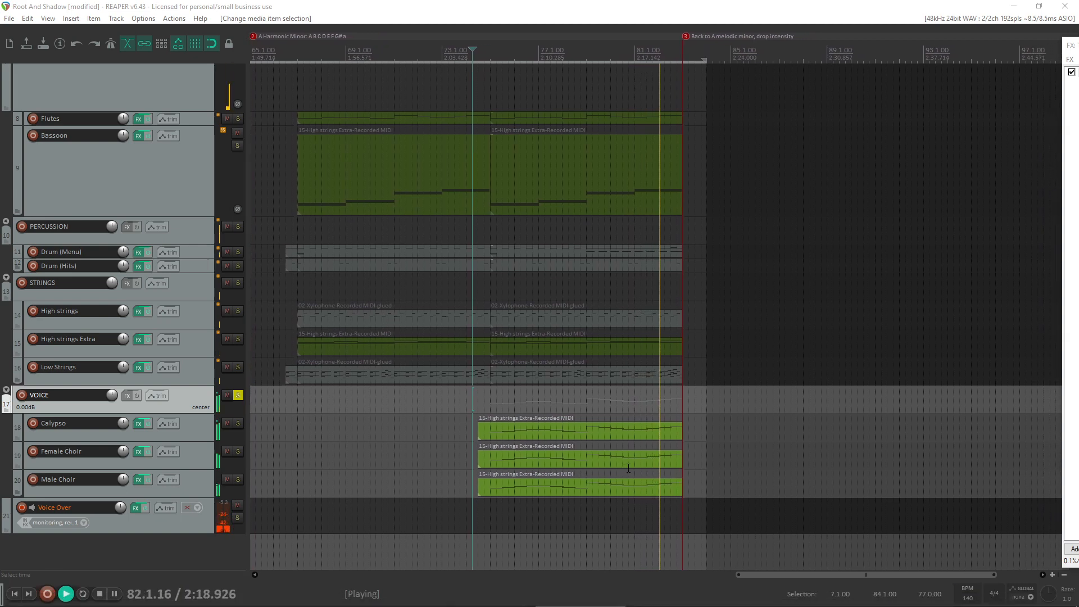
key(space)
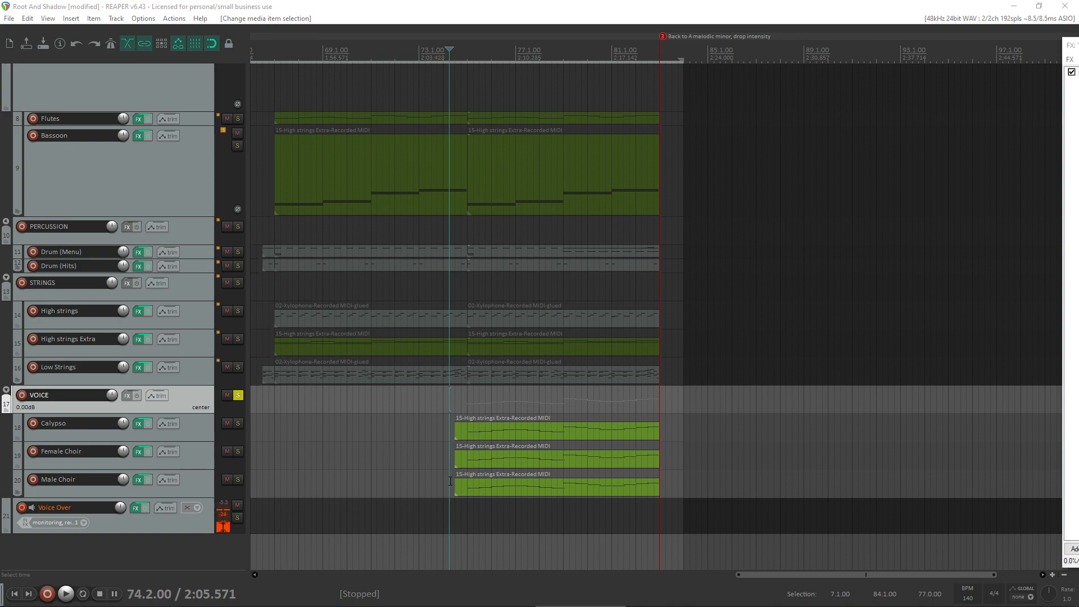
- Restart playback from bar 74 and turn off the VOICE folder solo to hear the full arrangement
scroll(487, 434, down, 3)
scroll(619, 441, up, 3)
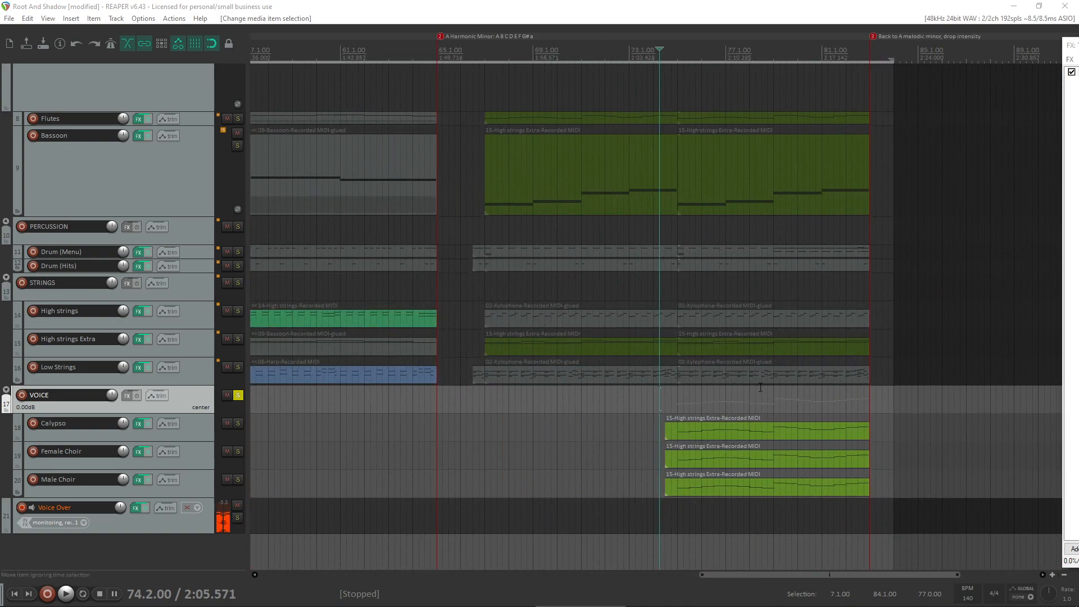
click(738, 459)
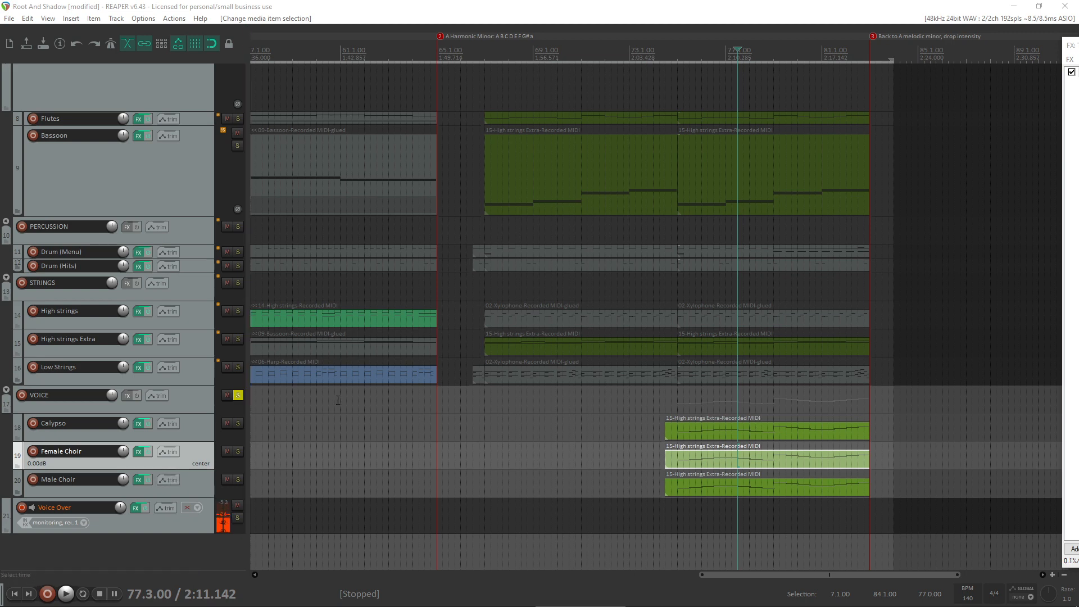
click(661, 405)
key(space)
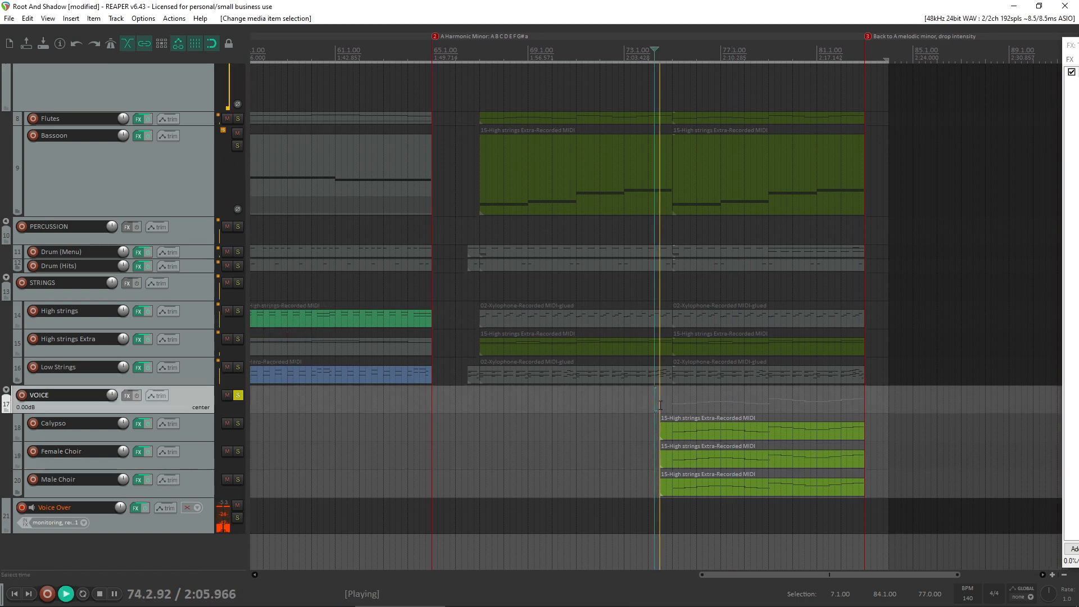
click(237, 396)
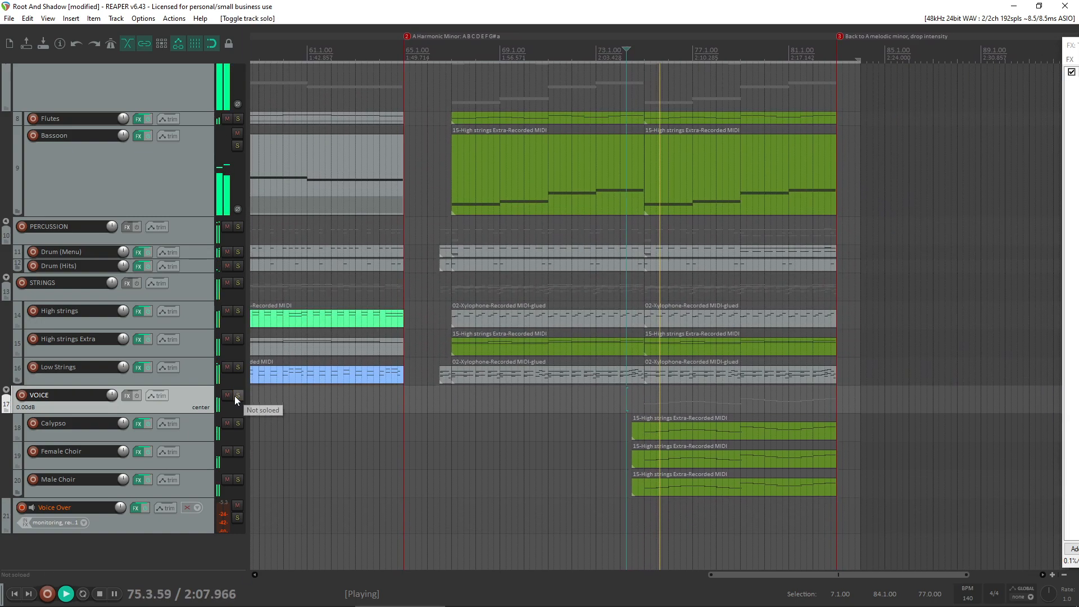
- Raise the velocities of all Male Choir notes to between 112 and 121, close the MIDI editor and stop playback
click(194, 489)
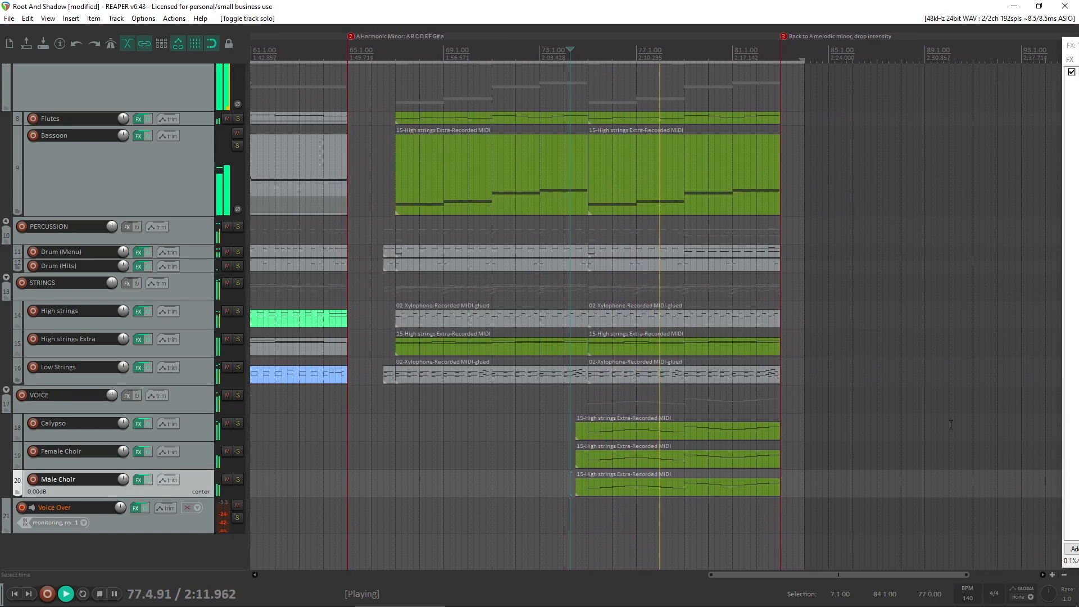
double_click(686, 486)
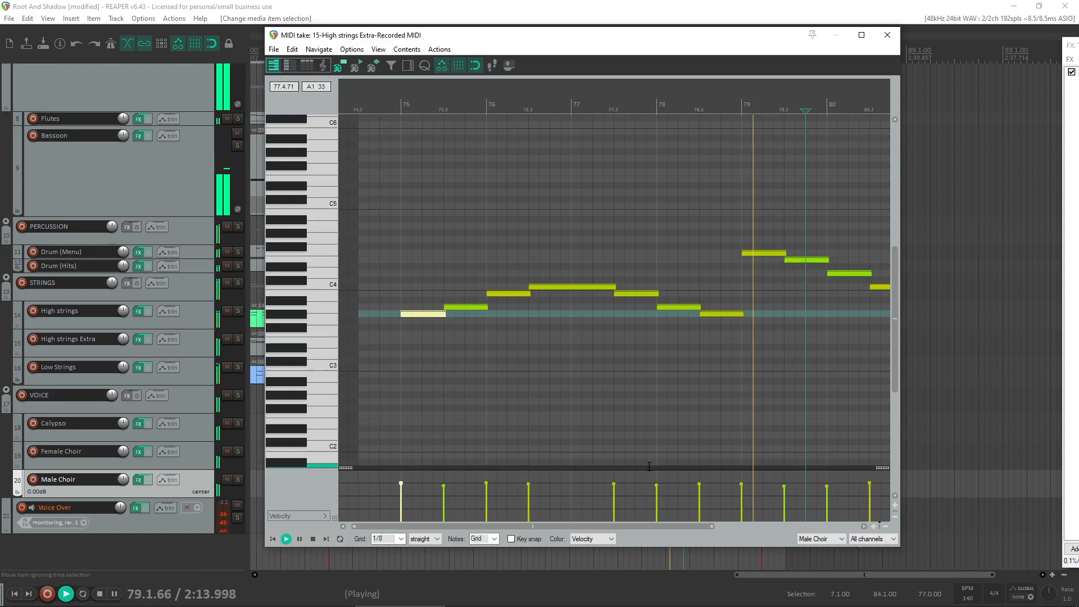
scroll(698, 427, down, 3)
key(ctrl+a)
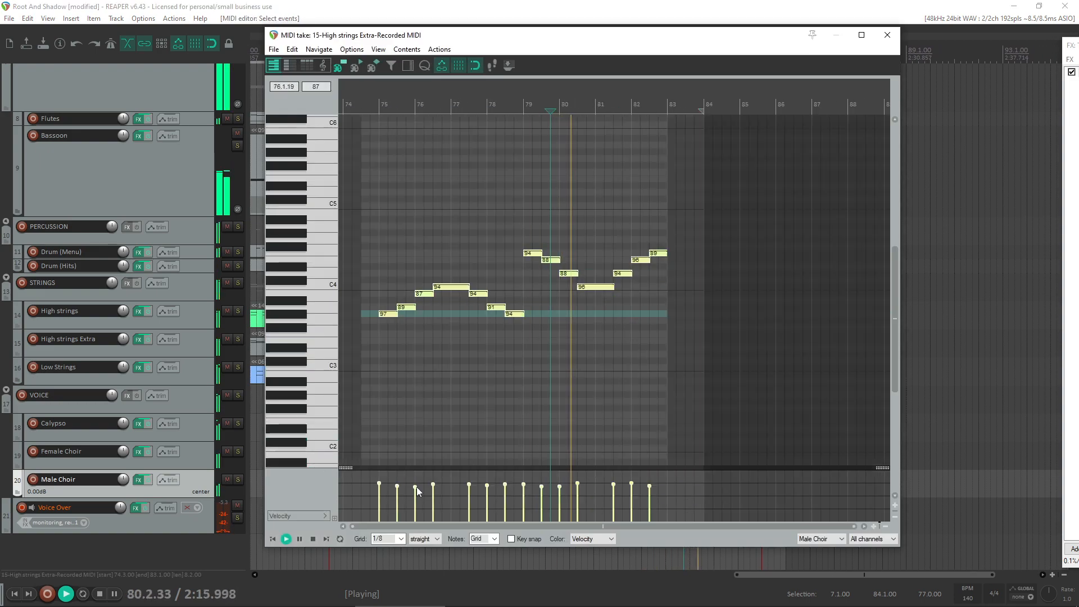
drag(416, 487, 416, 478)
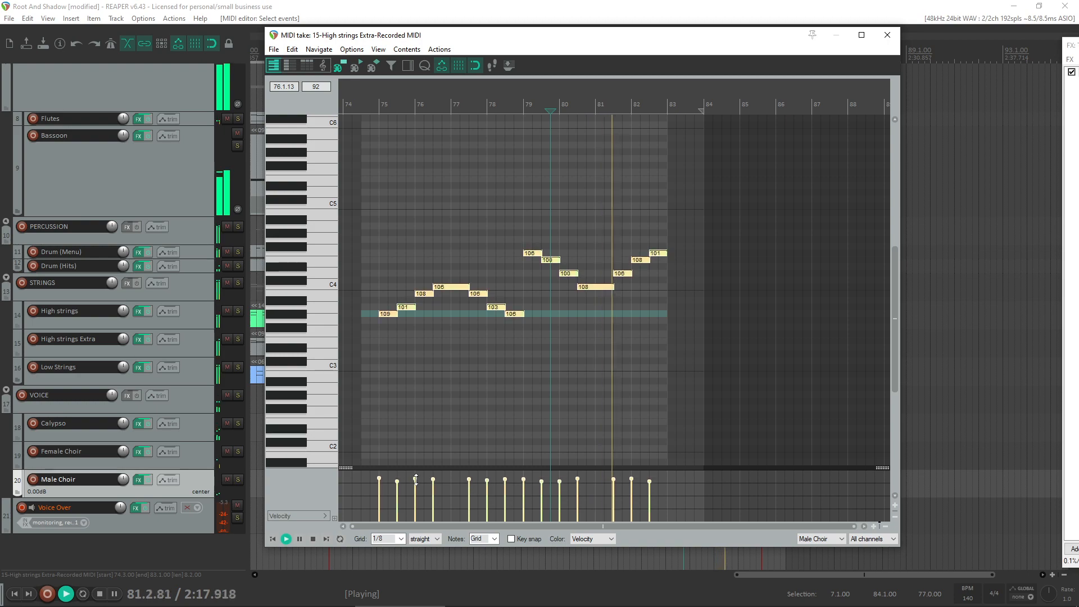
click(887, 35)
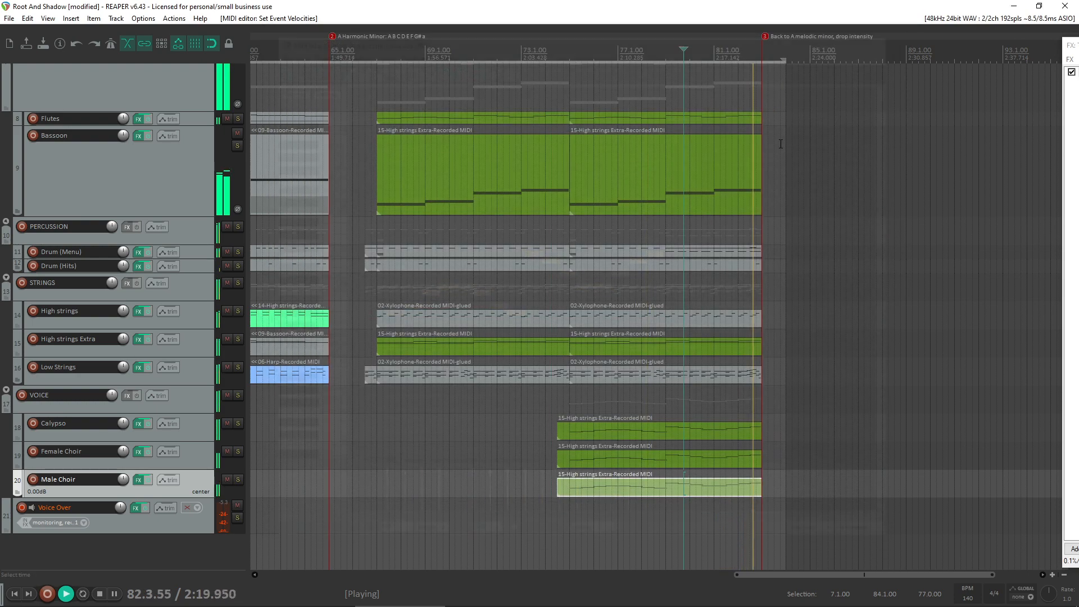
key(space)
- Check the note velocities in the Male Choir MIDI item and play the full arrangement back from bar 74
click(611, 490)
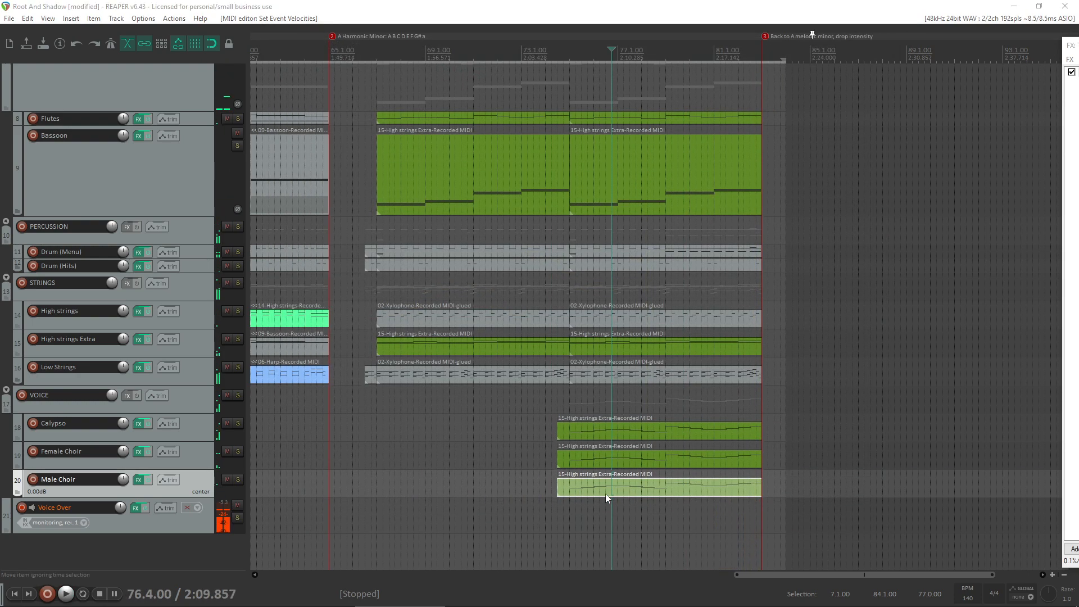
double_click(606, 492)
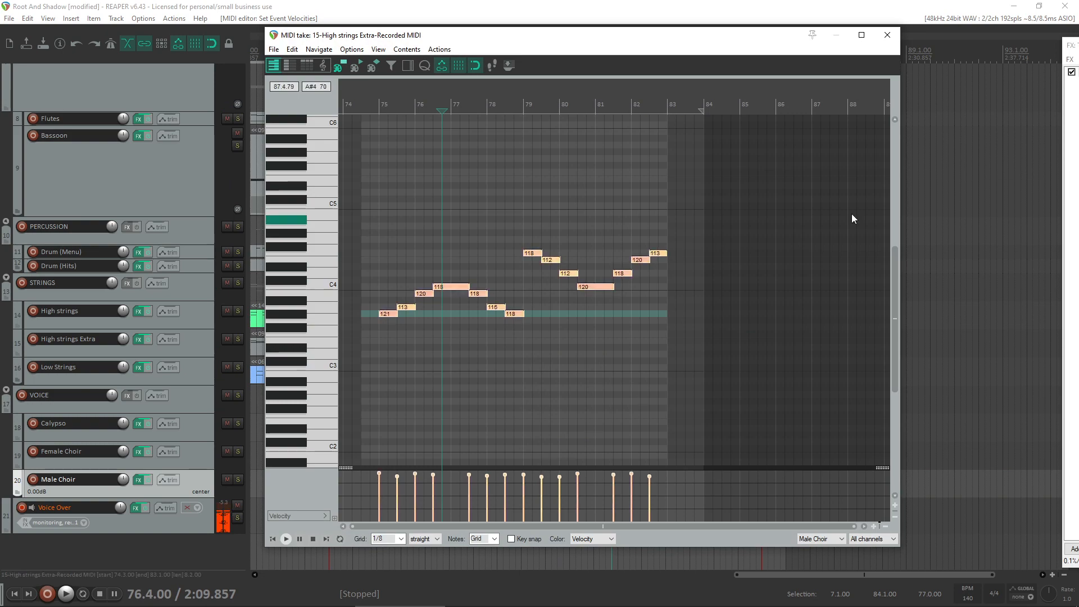
click(888, 35)
click(560, 404)
key(space)
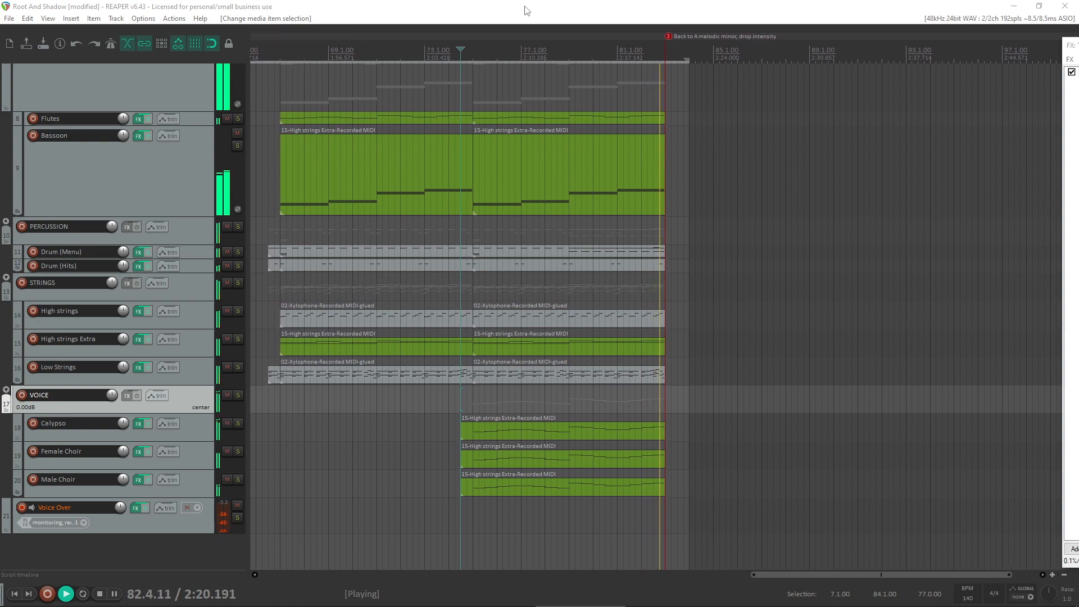
key(space)
- Look over the whole arrangement and play short passages from around bar 50 and from bar 61
scroll(614, 386, down, 2)
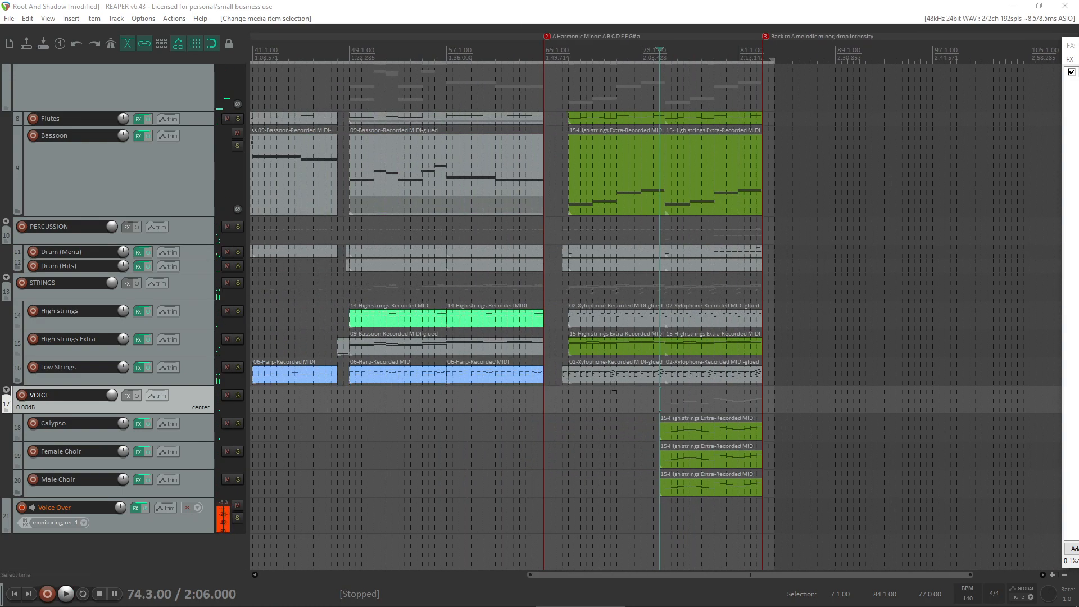
scroll(6, 361, up, 4)
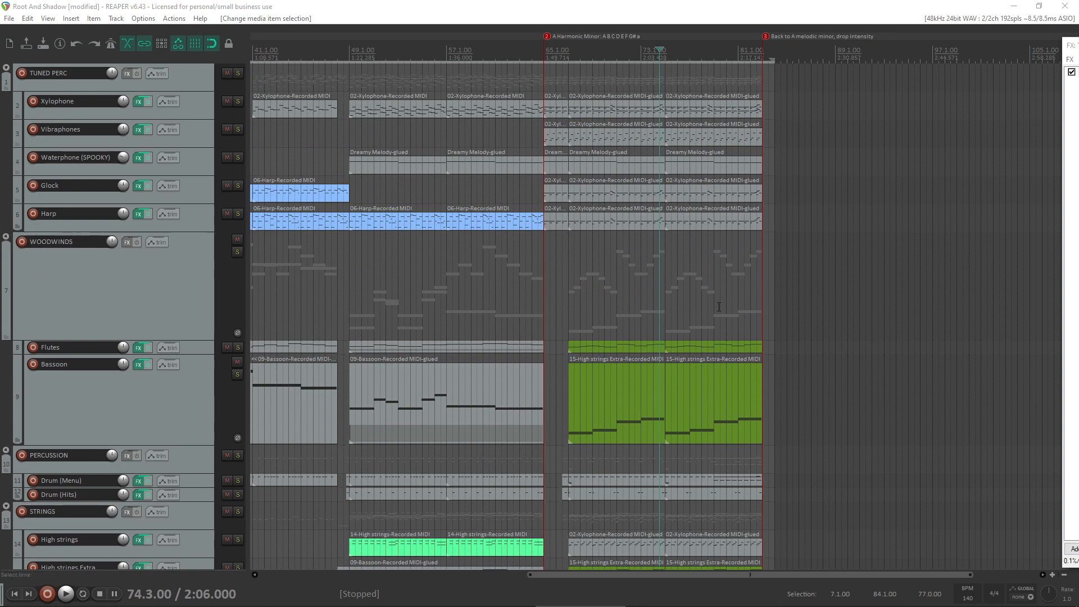
scroll(585, 253, down, 1)
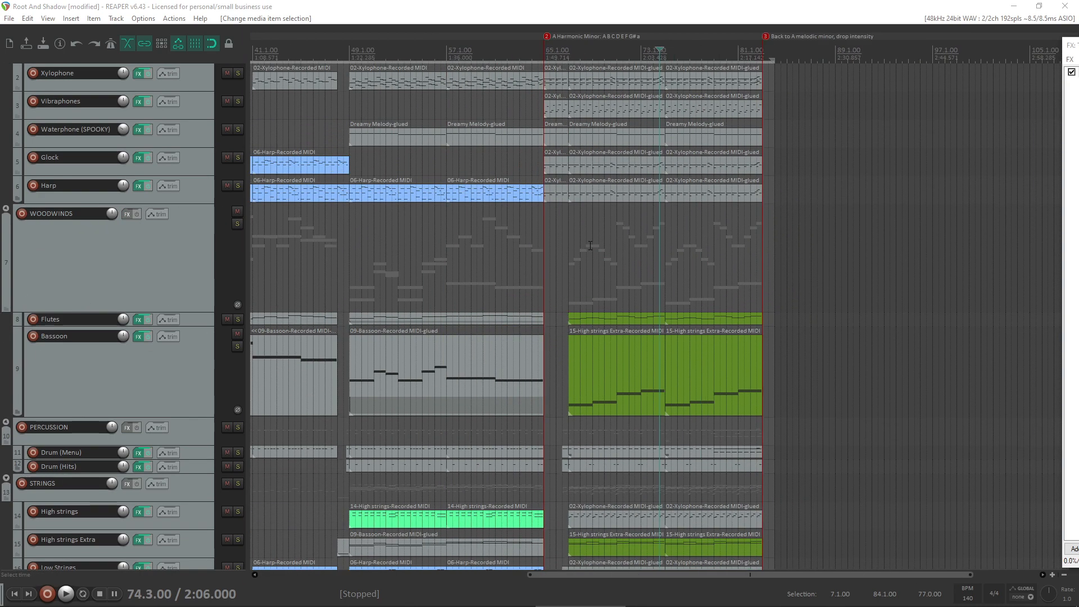
scroll(527, 219, down, 2)
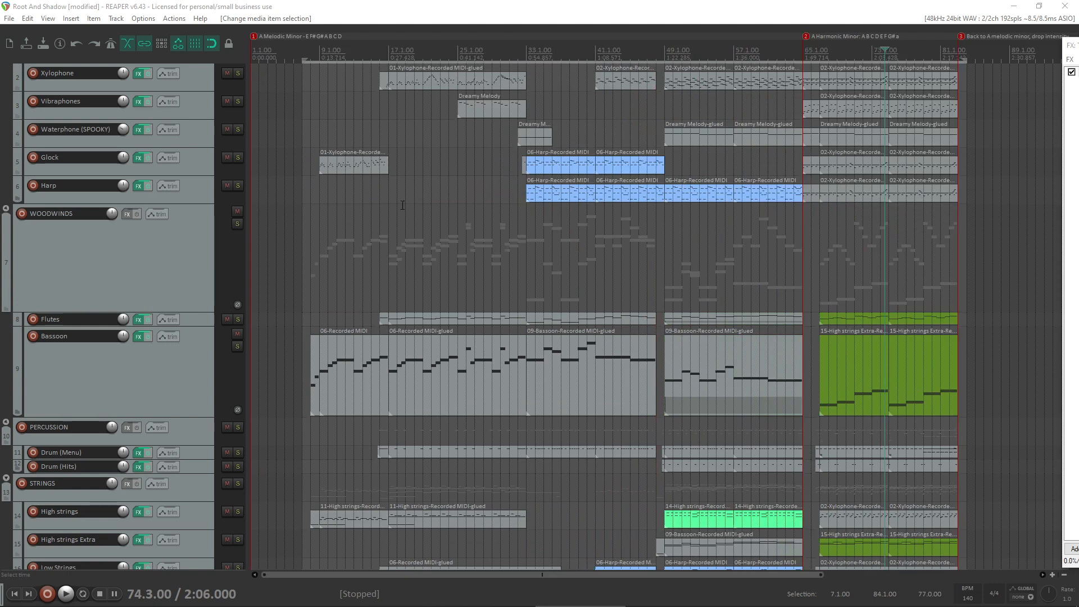
scroll(364, 258, up, 1)
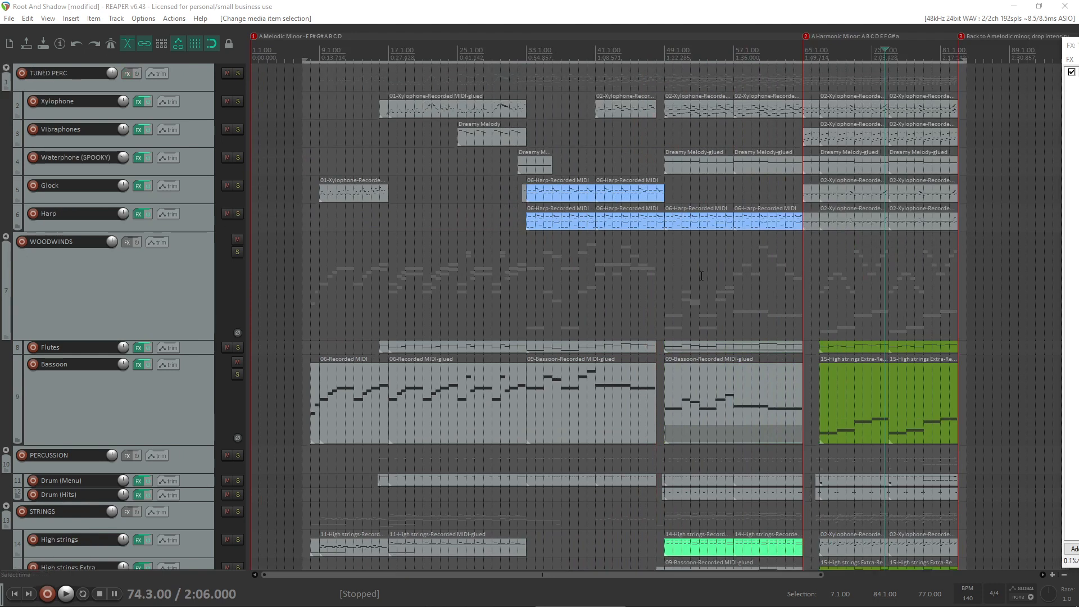
click(672, 284)
key(space)
key(space)
click(753, 285)
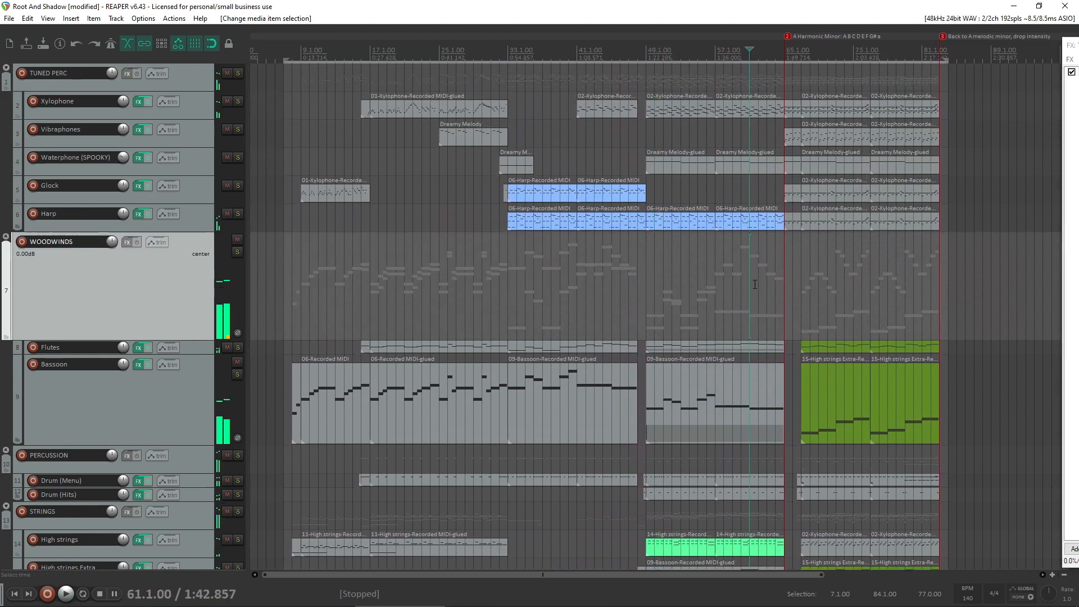
key(space)
key(space)
- Move the edit cursor to bar 42 and play a short passage of the earlier section from bar 29
click(490, 274)
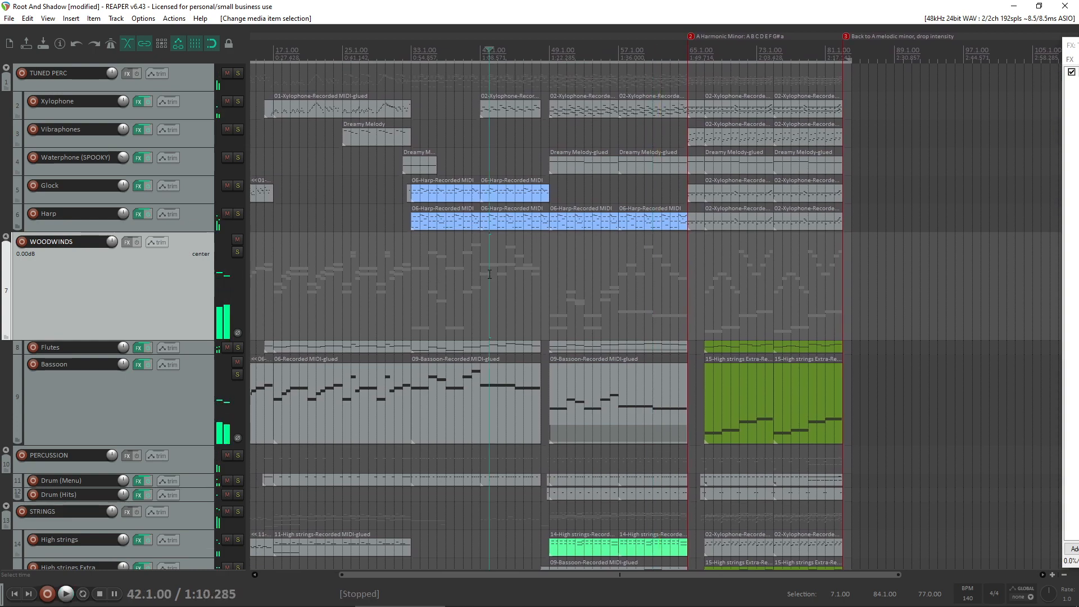
scroll(460, 269, left, 5)
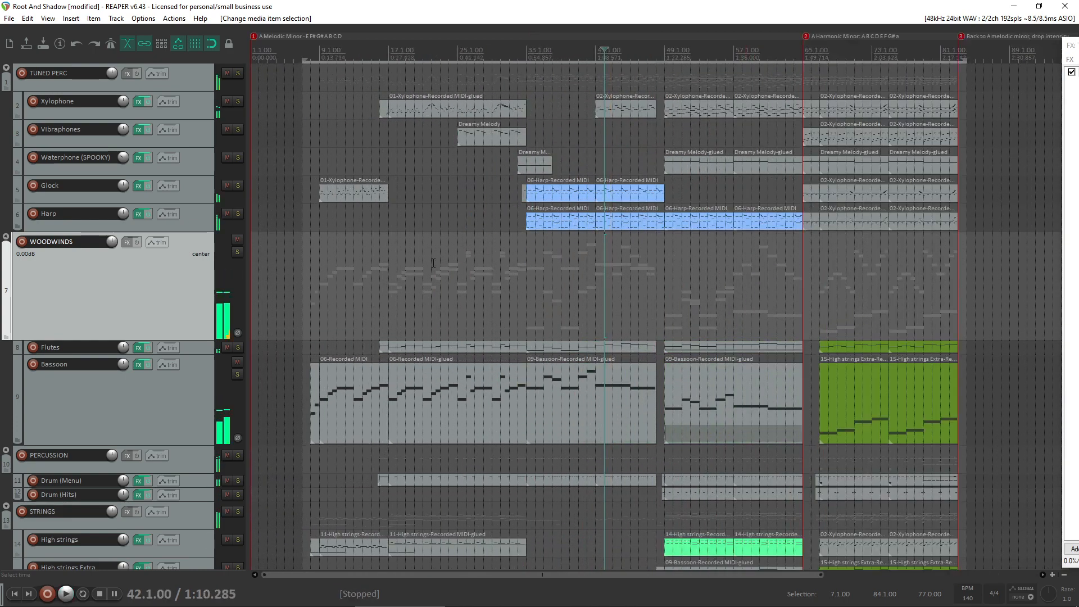
scroll(433, 263, down, 3)
scroll(572, 243, up, 3)
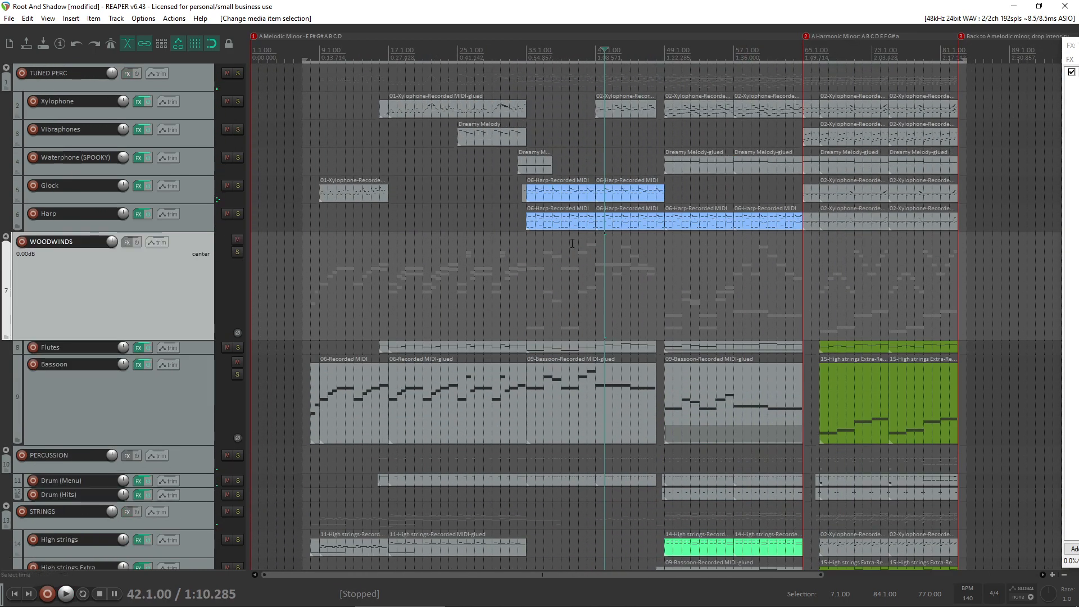
click(495, 260)
key(space)
key(space)
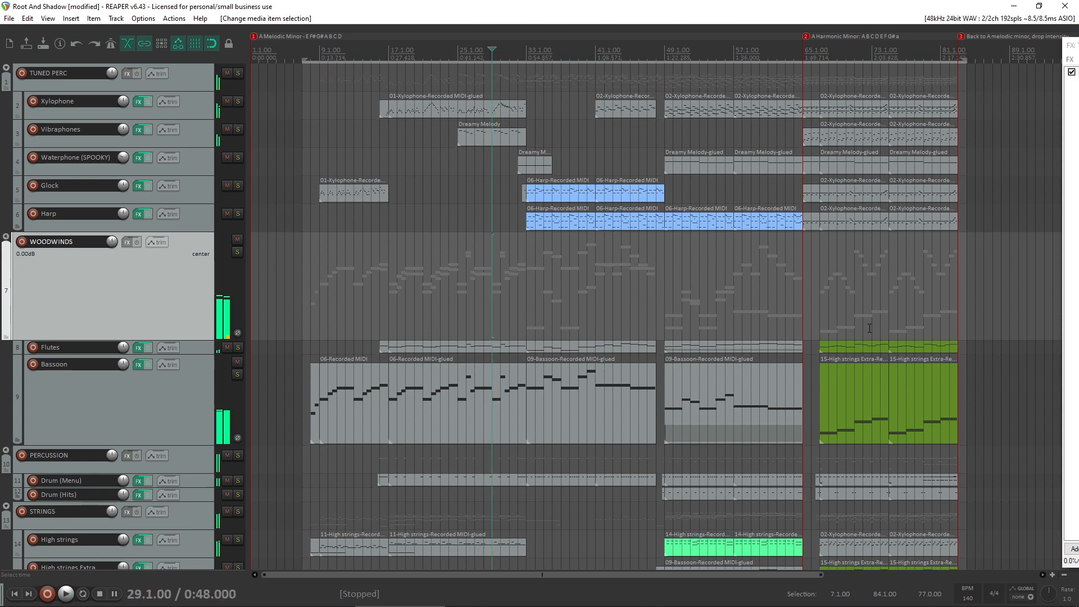
- Arm the Xylophone track for recording
scroll(870, 328, down, 4)
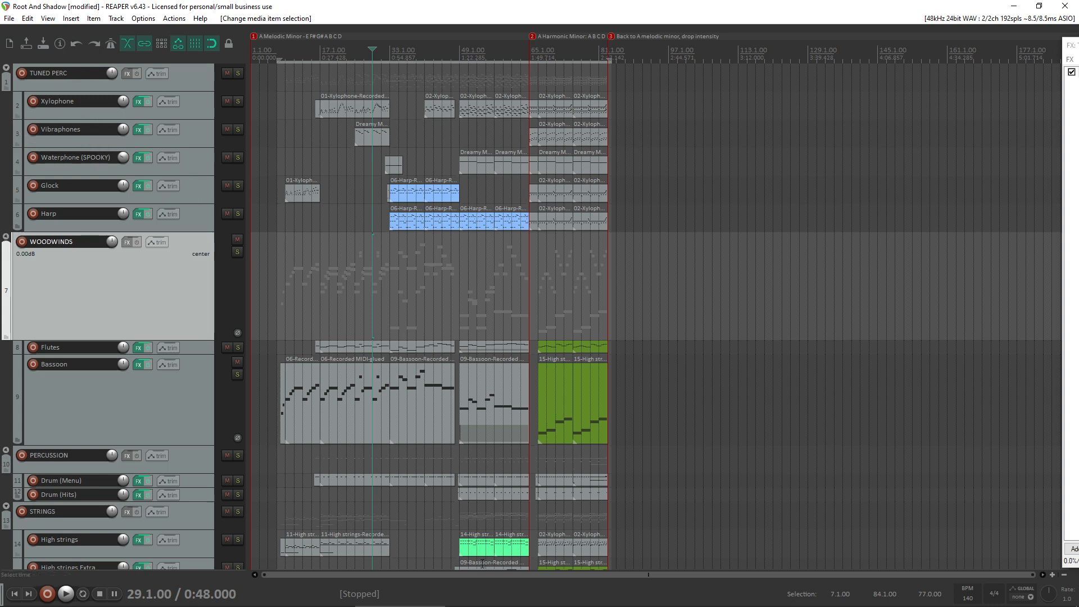
click(575, 600)
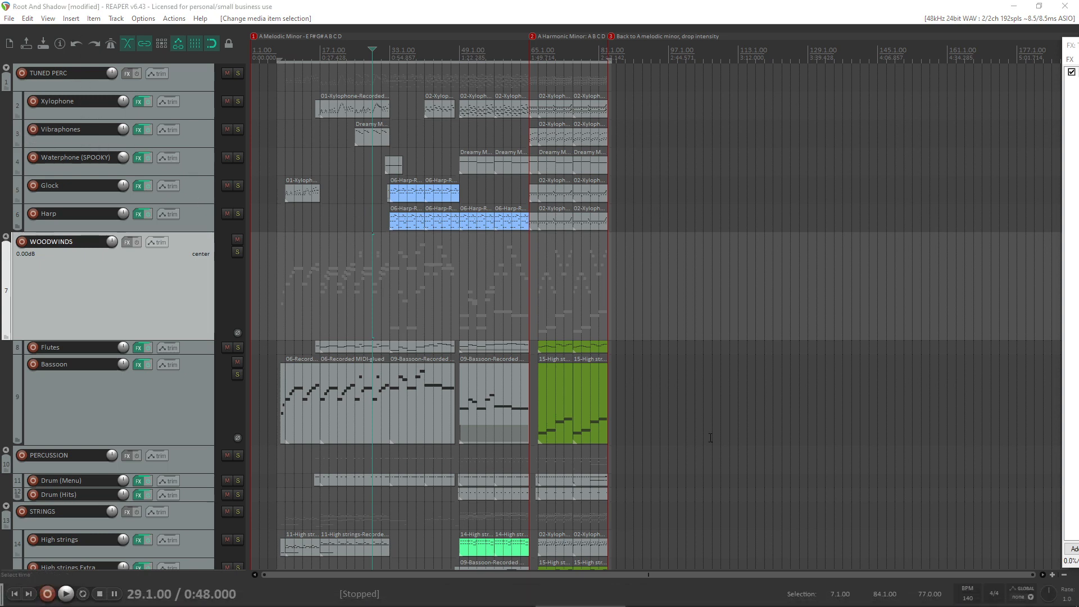
click(32, 101)
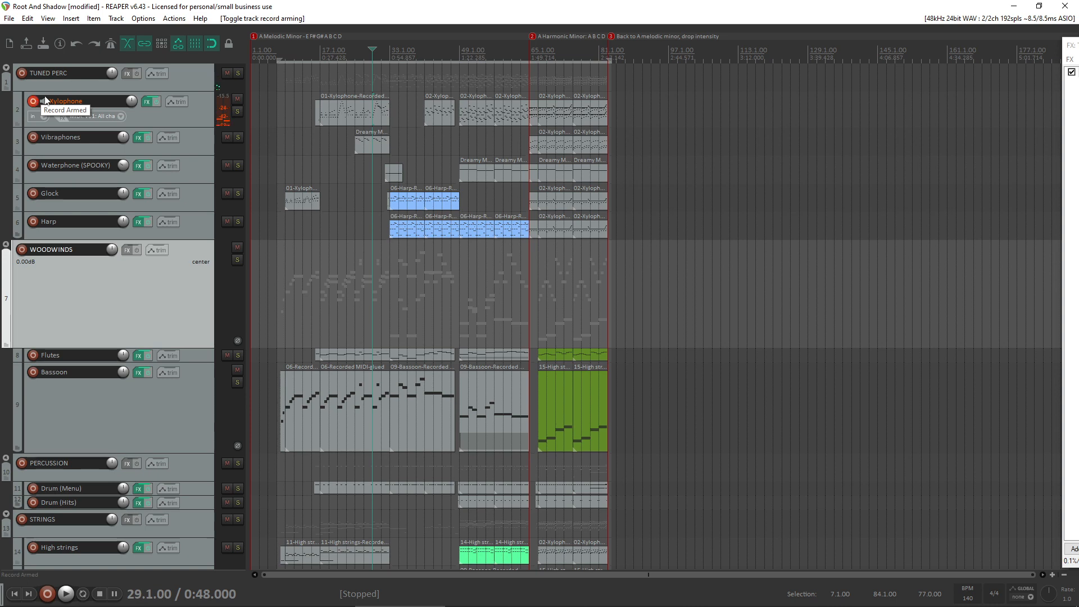
mouse_move(400, 605)
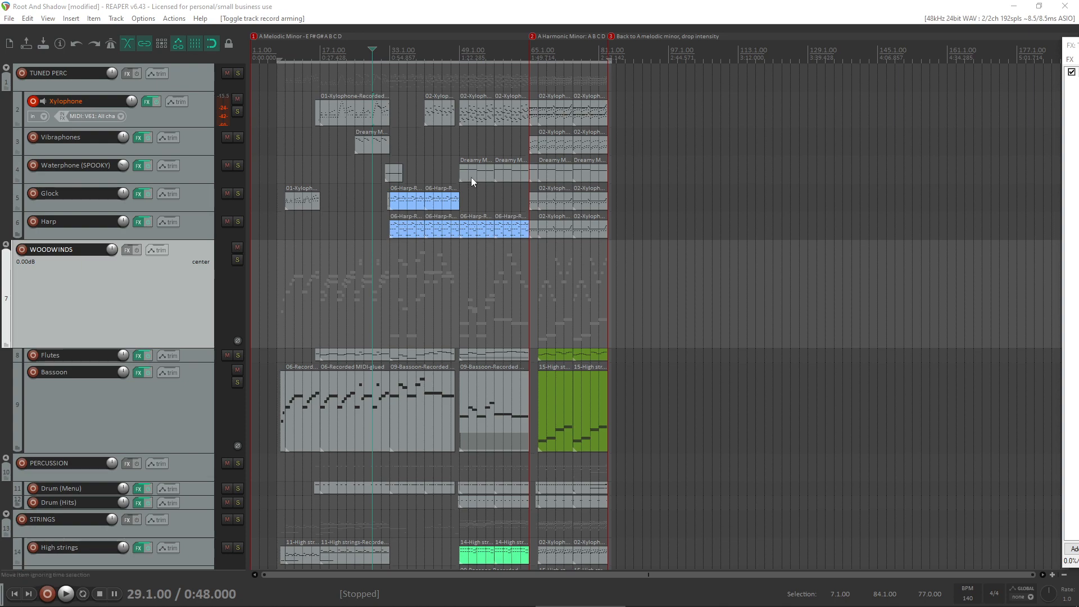
- Play the arrangement from bar 74 with the Xylophone track record-armed
click(528, 5)
scroll(640, 270, up, 4)
scroll(665, 290, down, 3)
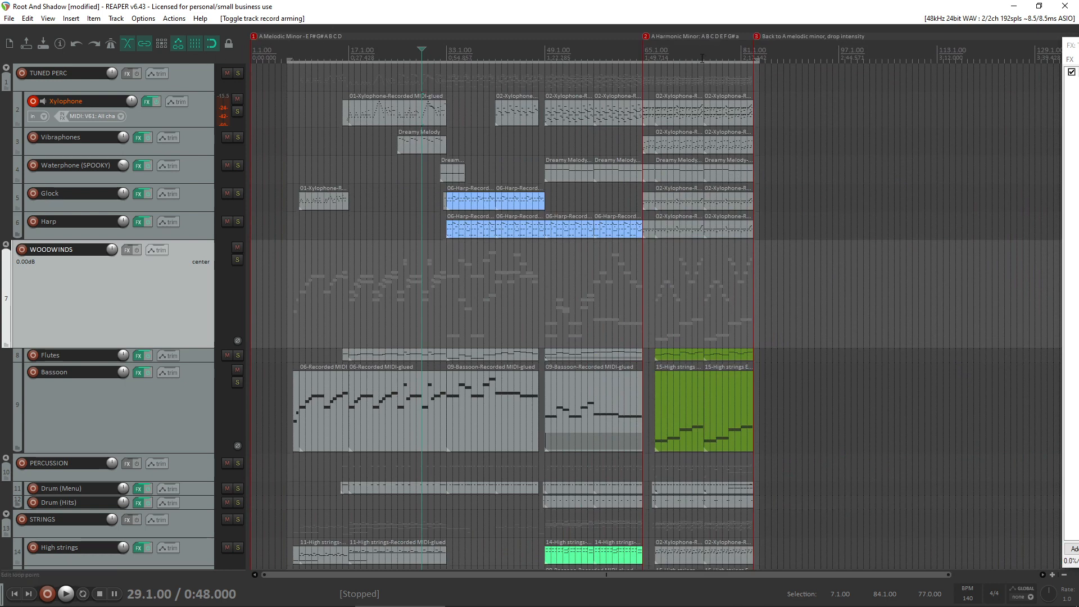
click(699, 284)
key(space)
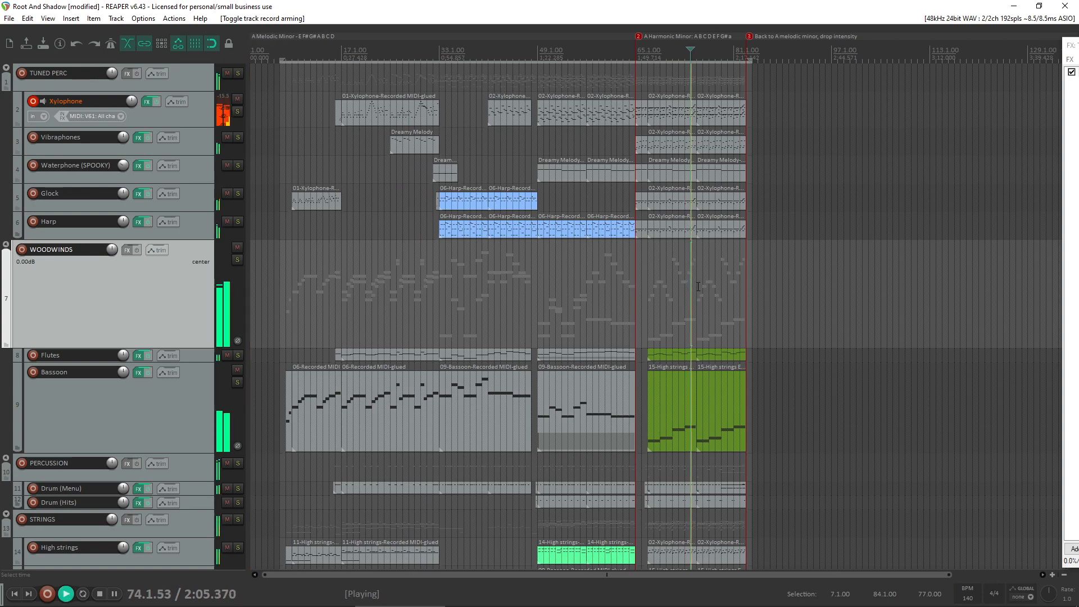
- Stop playback, audition the Xylophone track soloed from bar 74, and unsolo it
key(space)
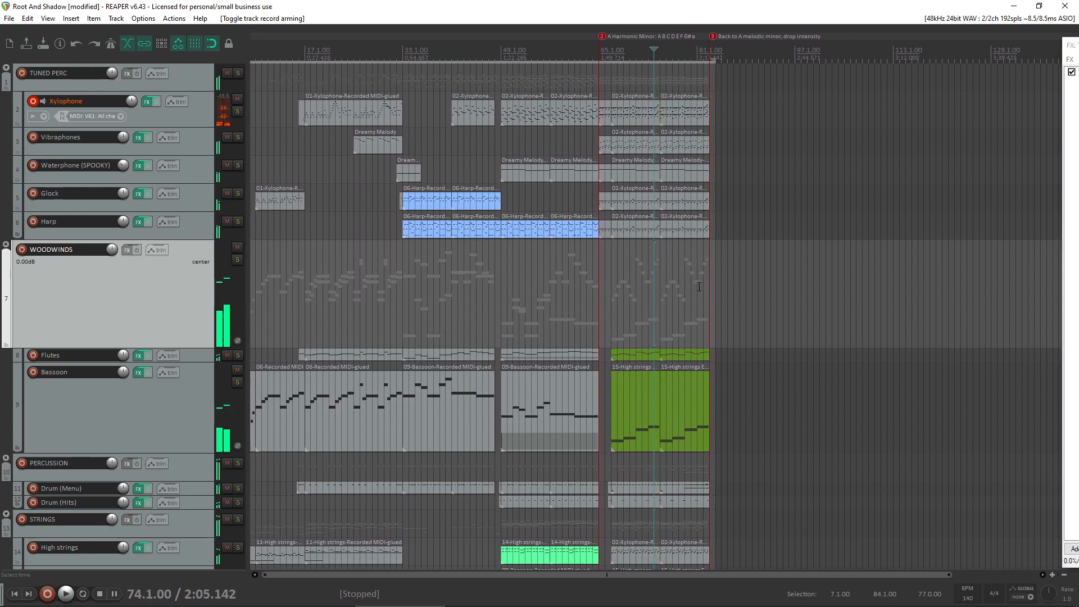
scroll(666, 196, up, 3)
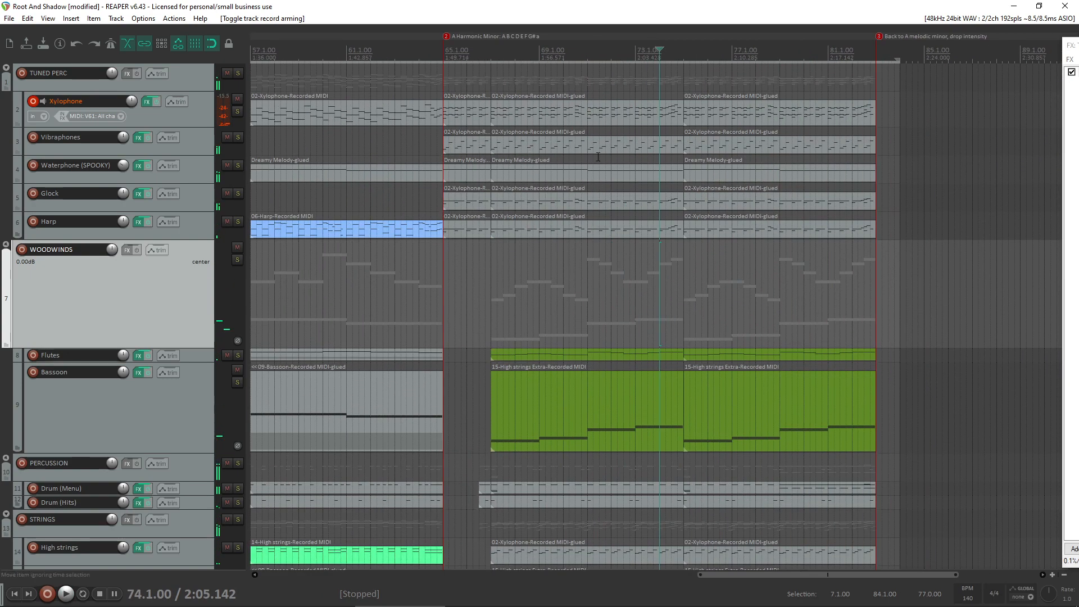
click(237, 111)
key(space)
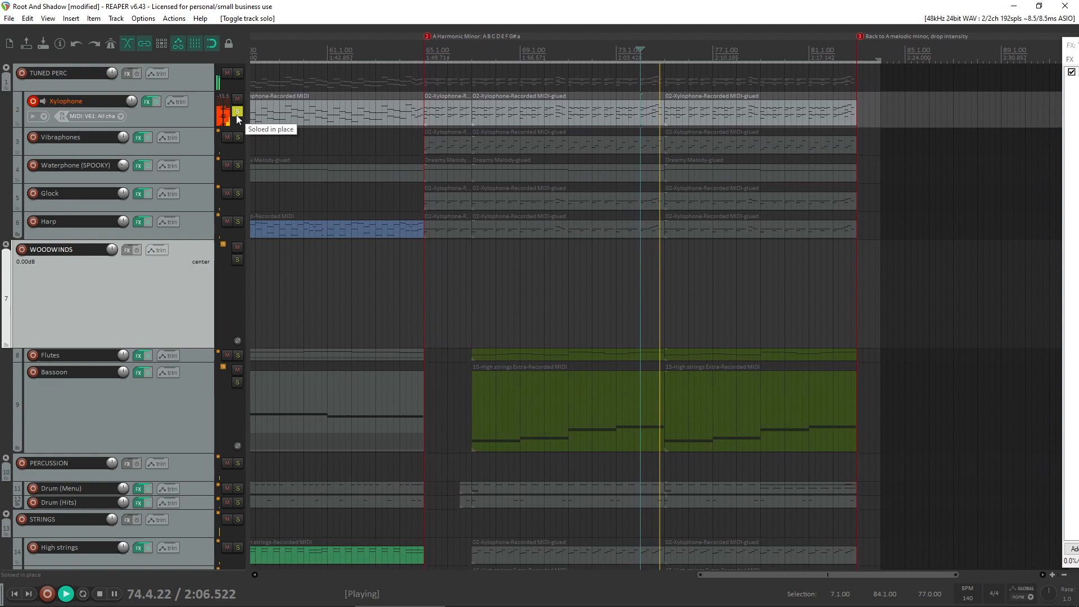
key(space)
click(237, 112)
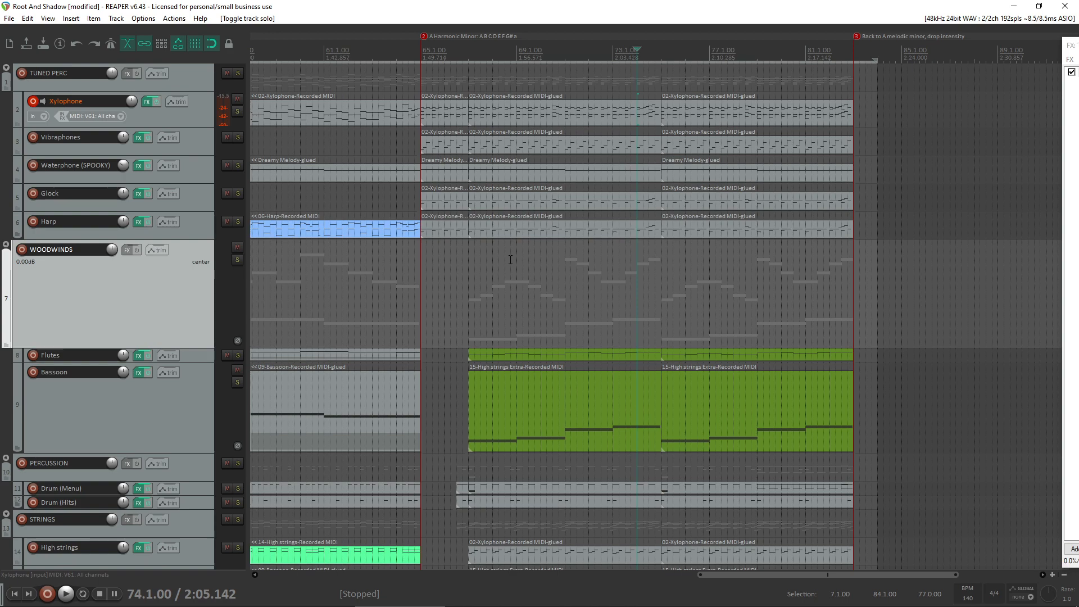
- Copy the name of the marker at bar 1 and close its settings
scroll(652, 107, down, 5)
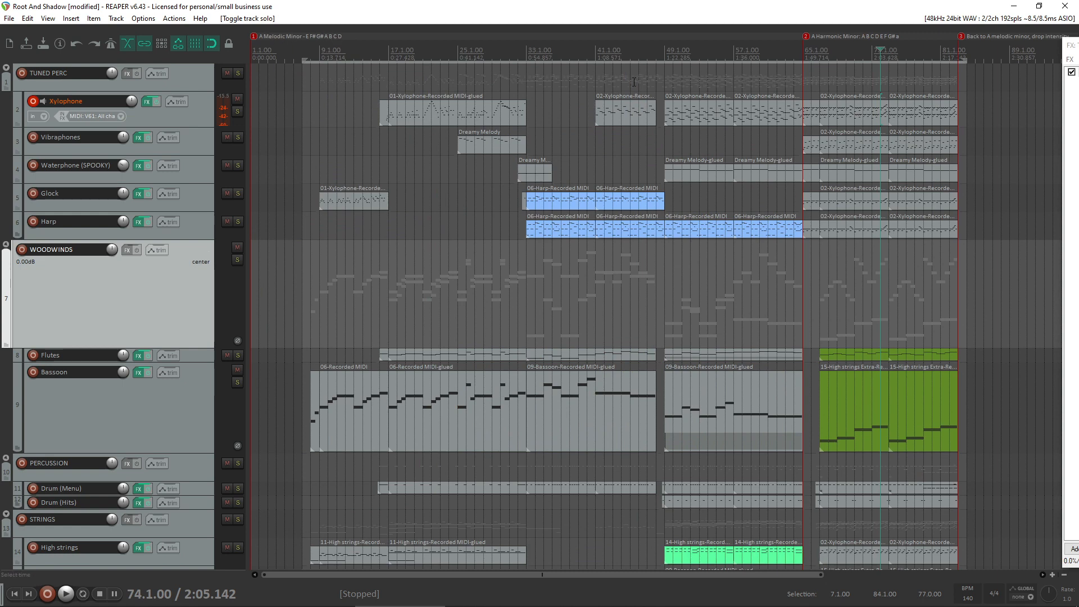
click(285, 39)
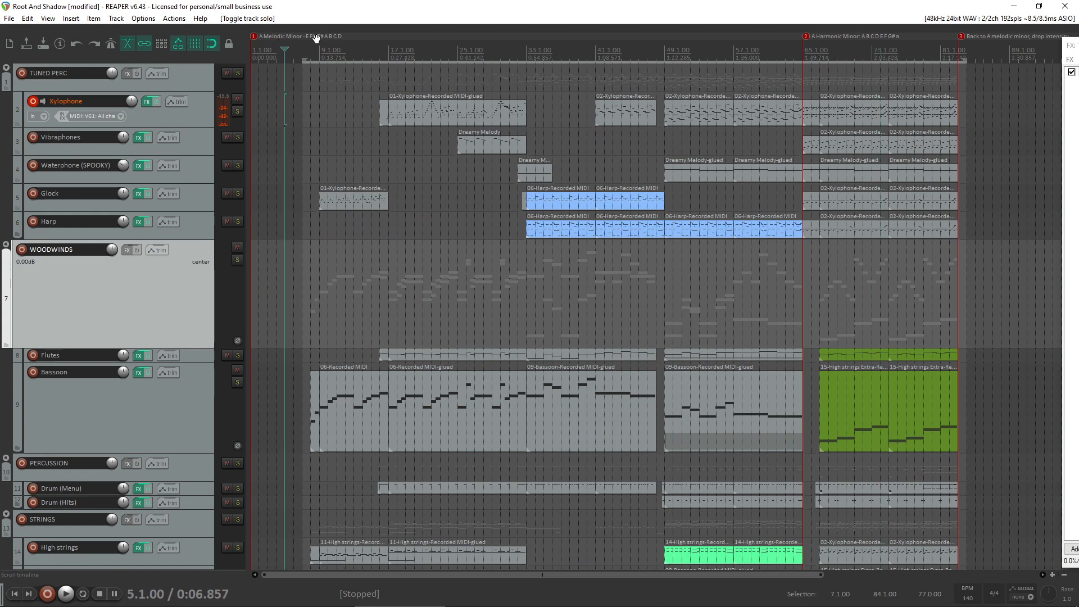
click(326, 39)
right_click(270, 37)
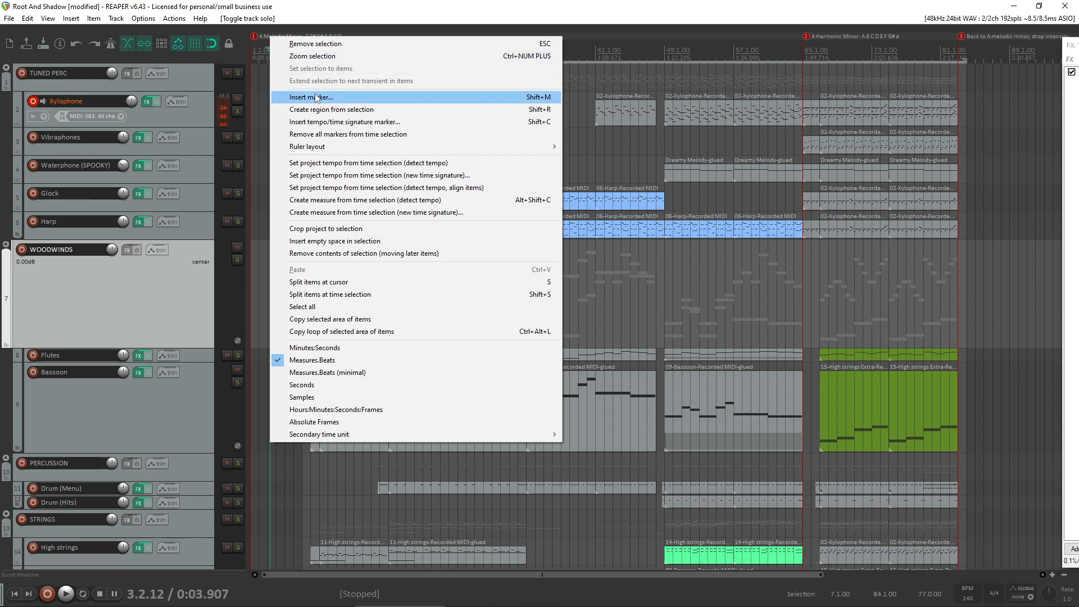
right_click(254, 38)
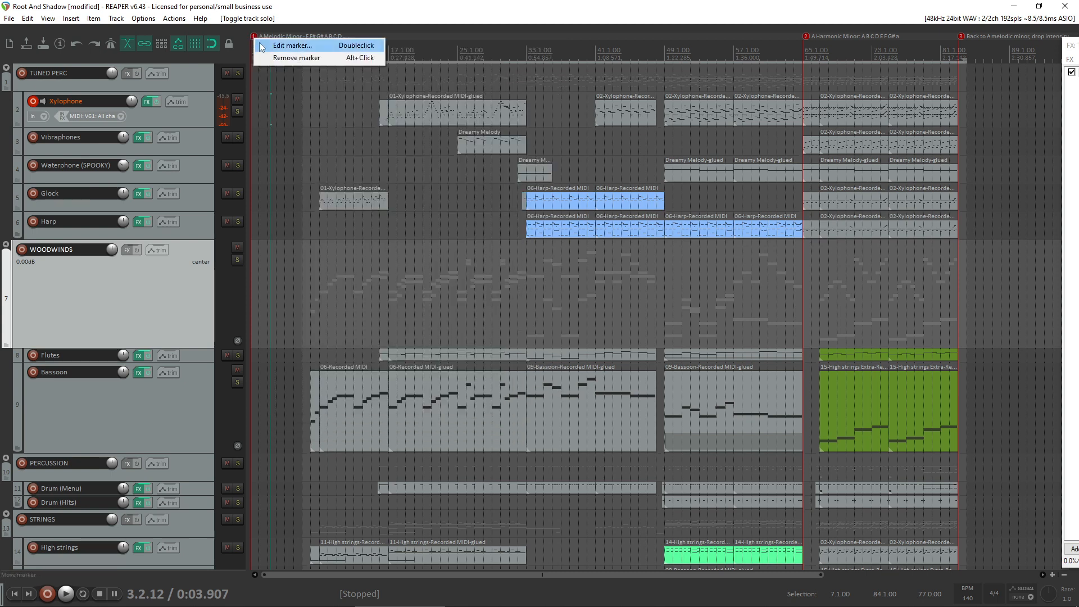
click(288, 49)
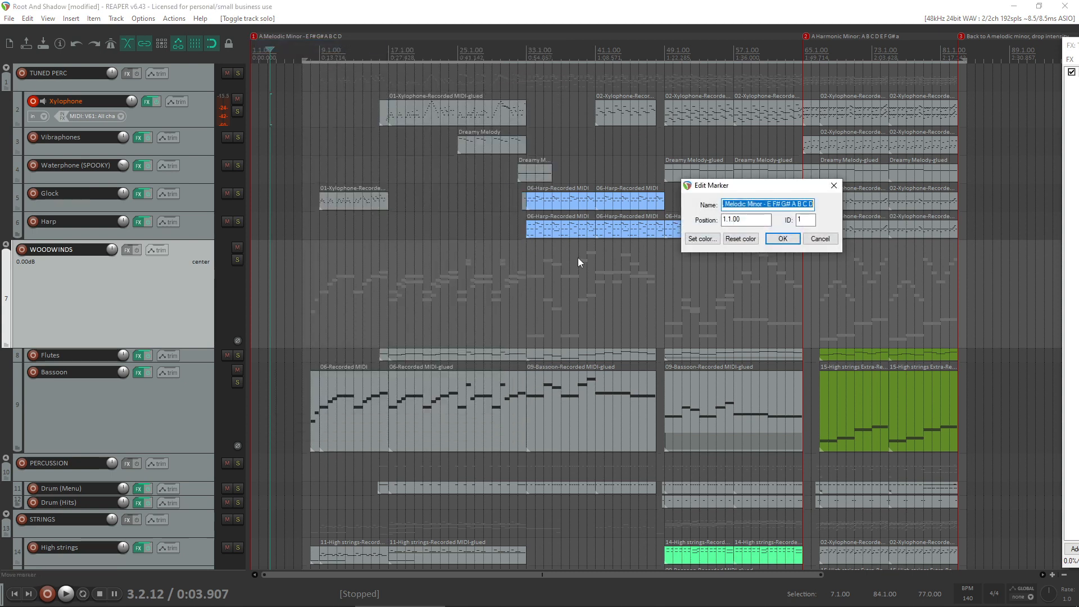
click(787, 239)
click(889, 219)
- Rename the marker at bar 83 to "A Melodic Minor - E F# G# A B C D" by pasting the copied marker name
scroll(887, 218, down, 2)
click(772, 39)
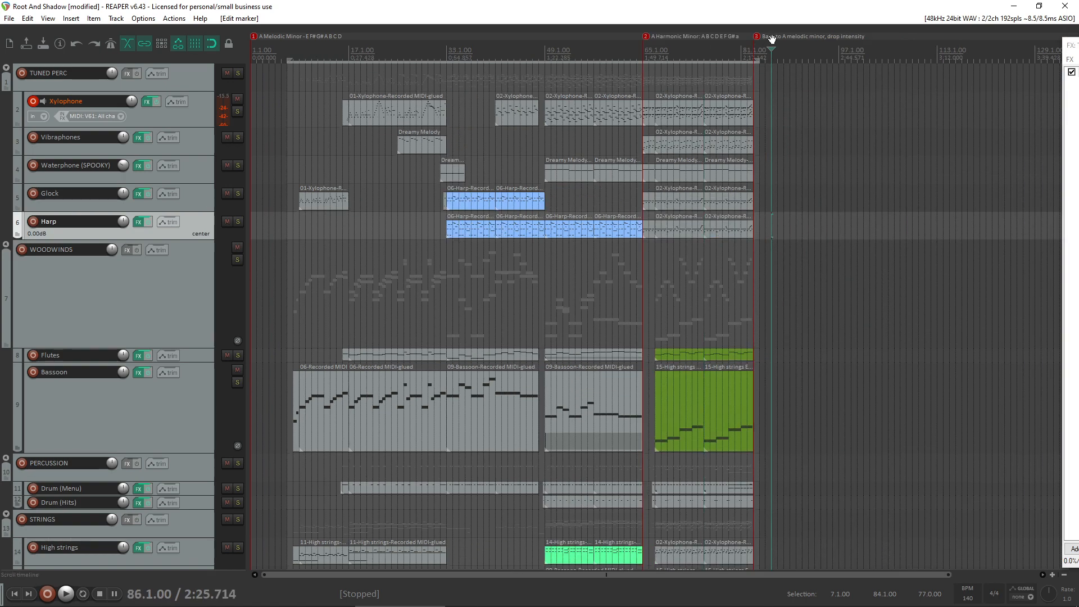
scroll(776, 42, up, 3)
right_click(591, 37)
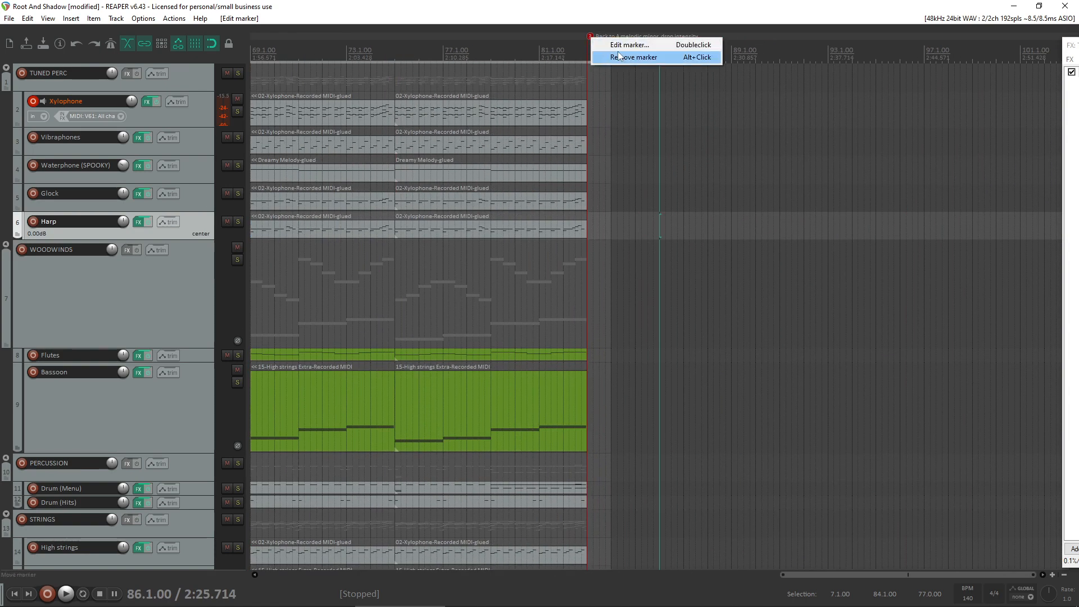
click(646, 44)
text(A Melodic Minor - E F# G# A B C D)
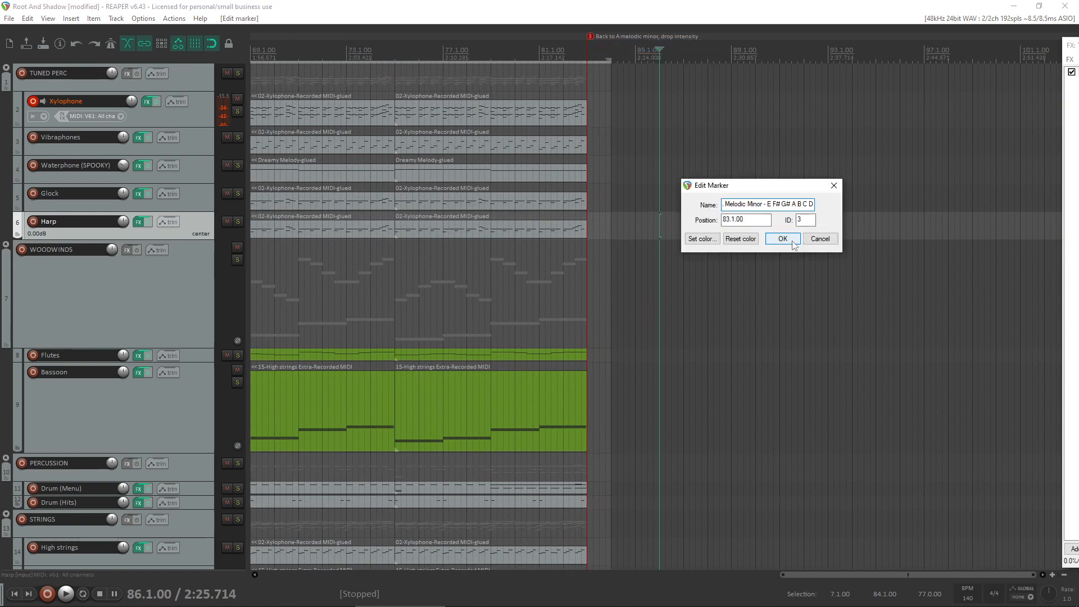
drag(759, 205, 718, 208)
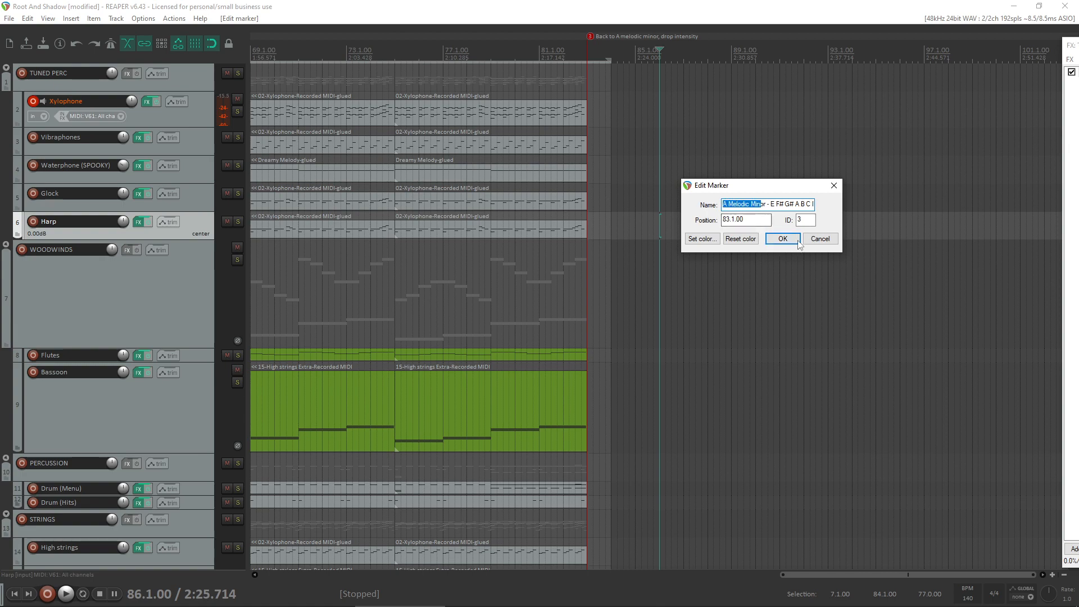
key(Return)
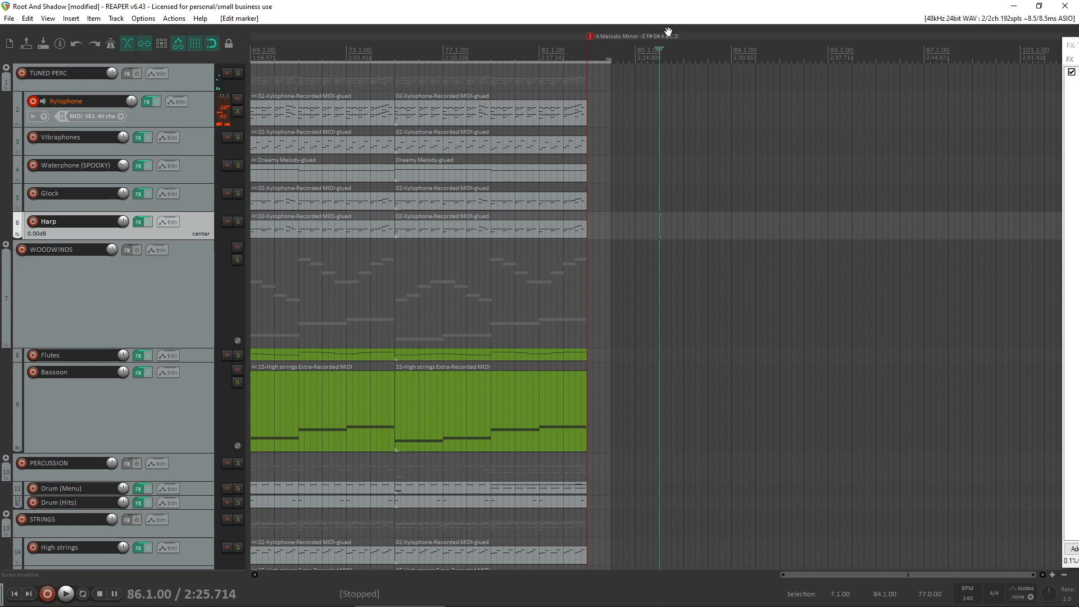
- Play the end of the A Harmonic Minor section from bar 75
mouse_move(575, 605)
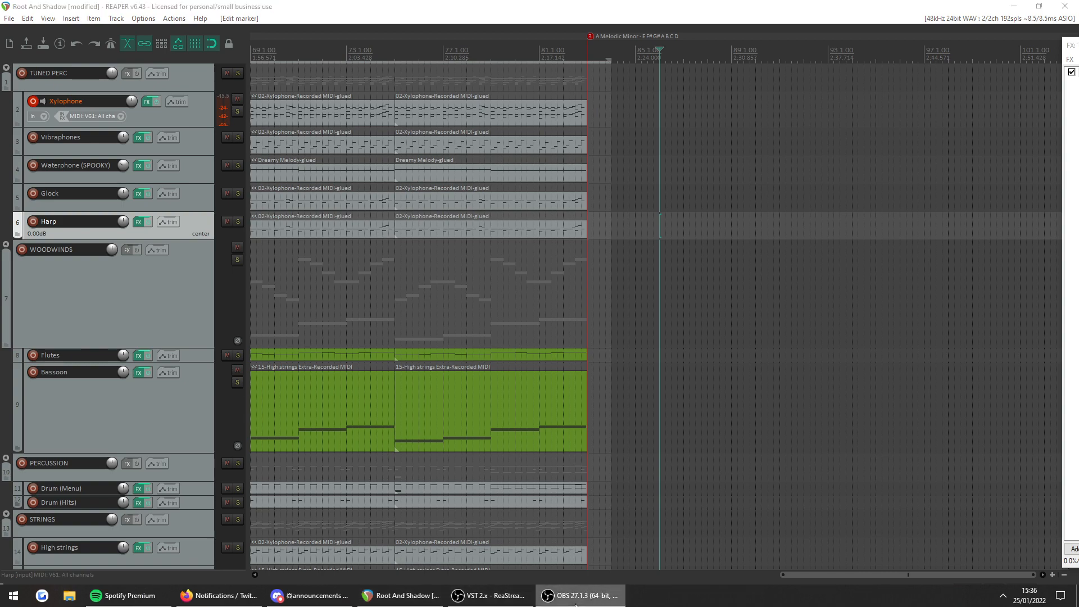
click(575, 153)
click(395, 157)
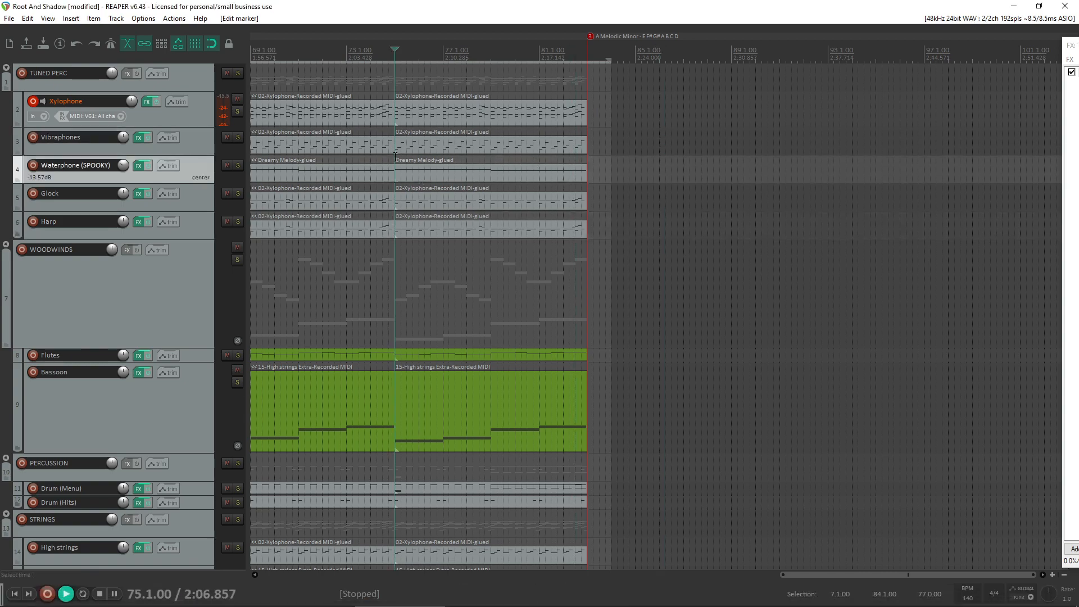
key(space)
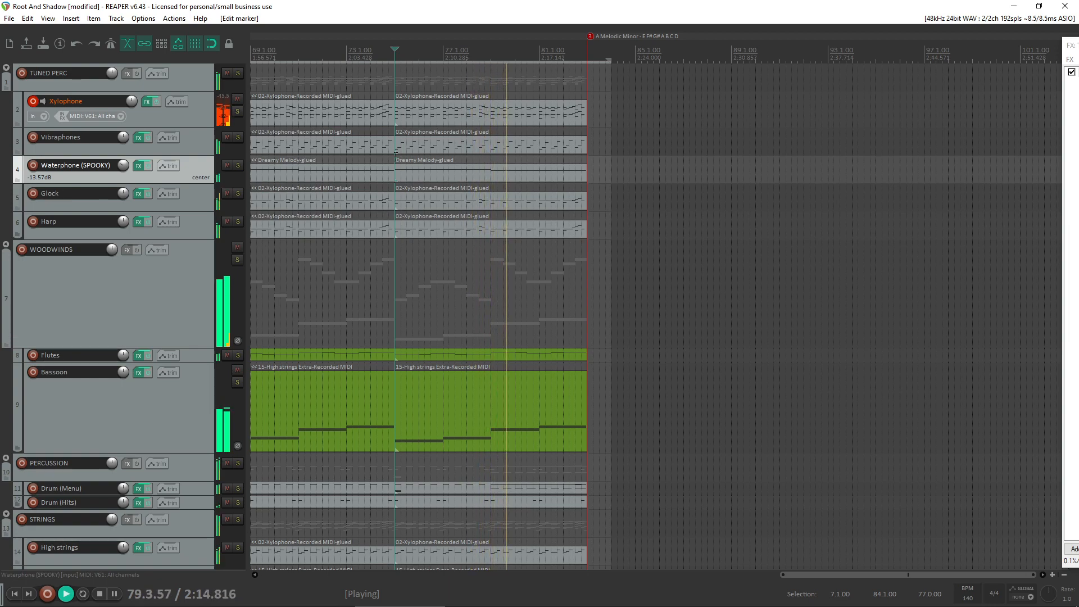
- Inspect the closing notes of the Xylophone item starting at bar 75 in the MIDI editor, stopping playback and closing the editor when done
double_click(524, 112)
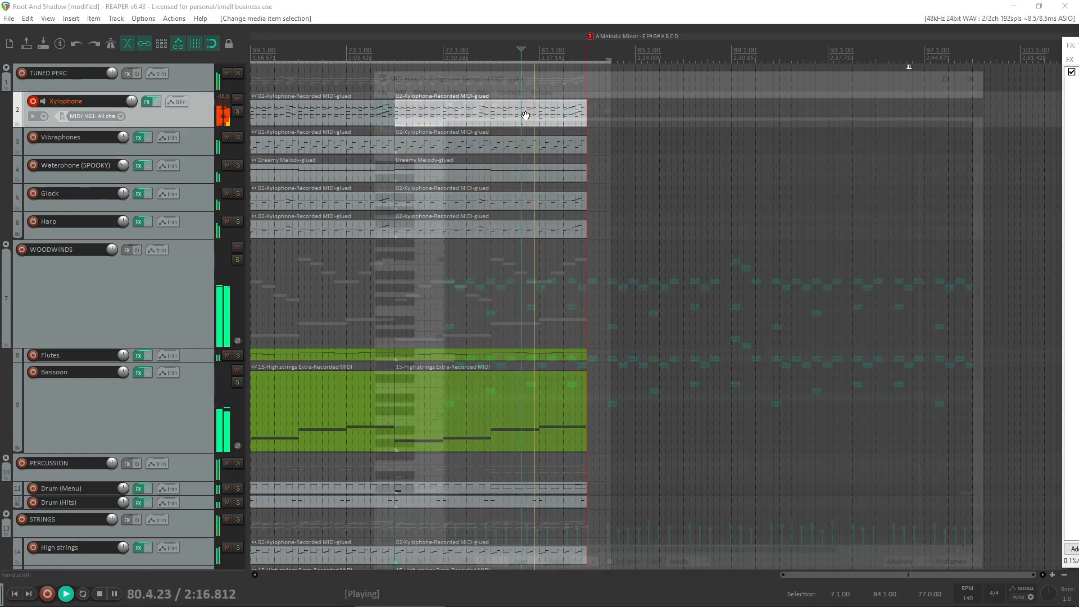
scroll(778, 316, up, 3)
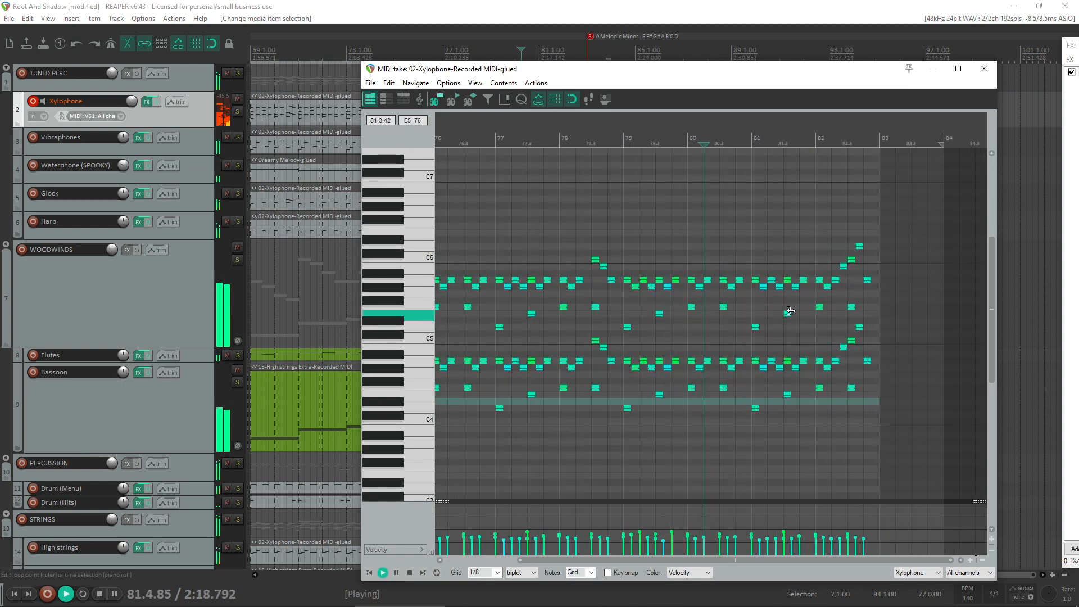
key(space)
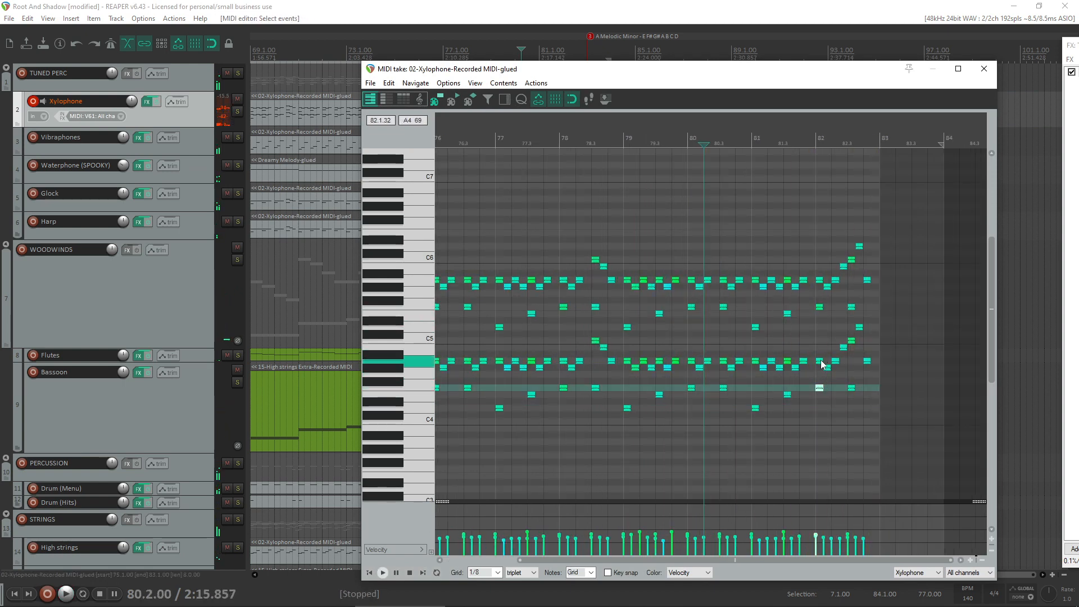
click(869, 362)
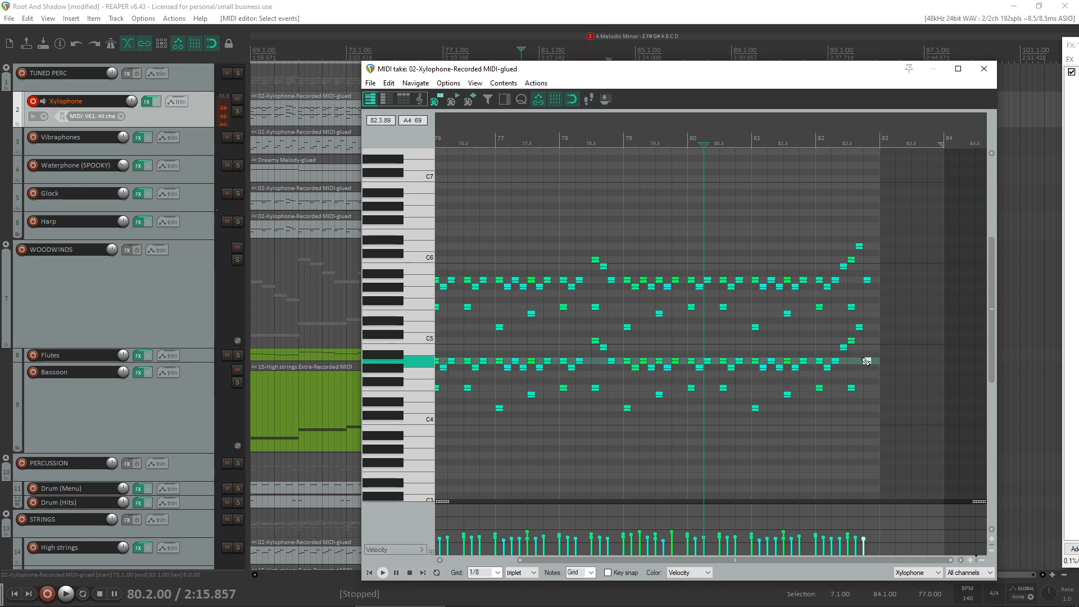
click(863, 359)
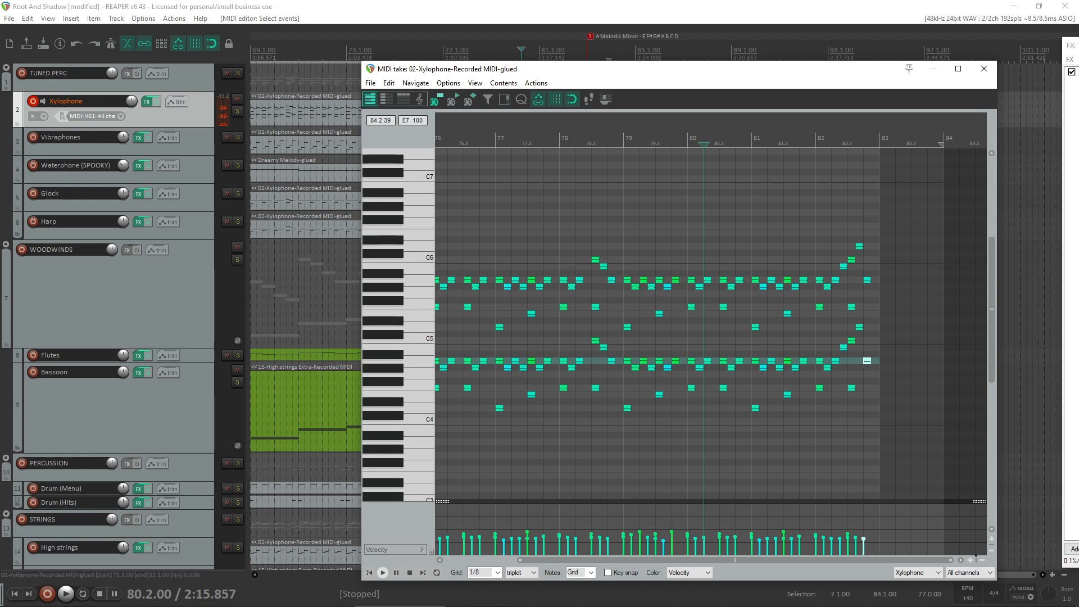
click(984, 68)
- Enable the metronome and set up repeat playback over a time selection from bar 83 to bar 87
click(112, 42)
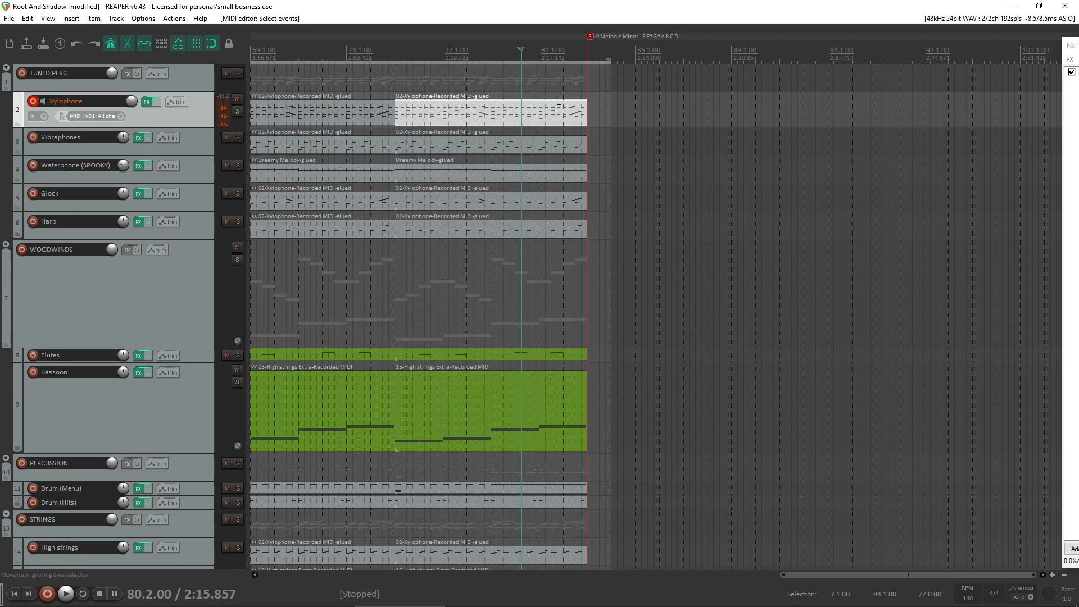
scroll(573, 145, up, 3)
drag(793, 267, 981, 269)
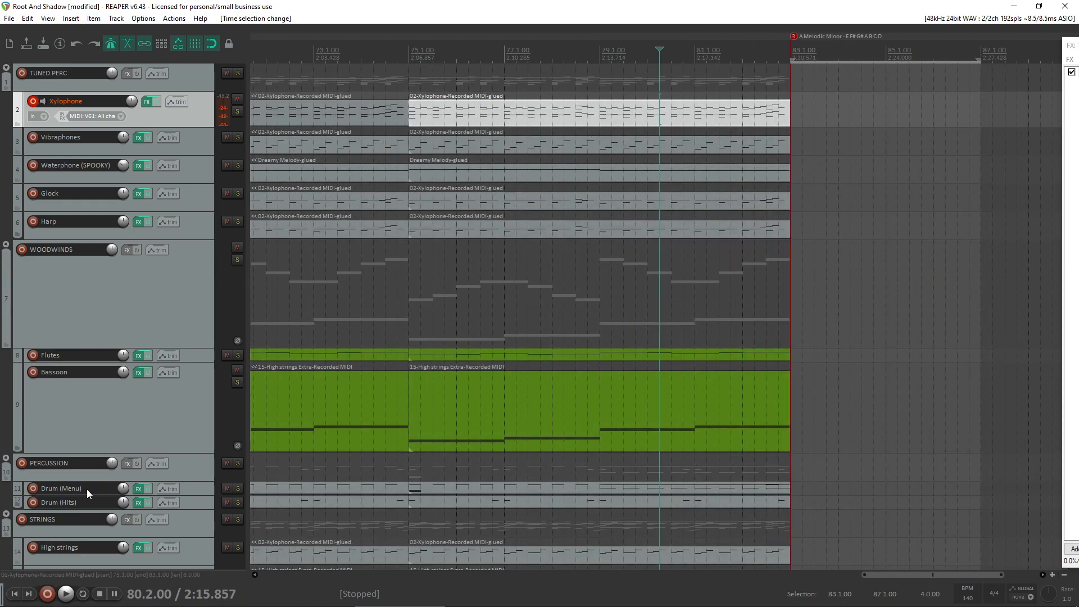
click(83, 593)
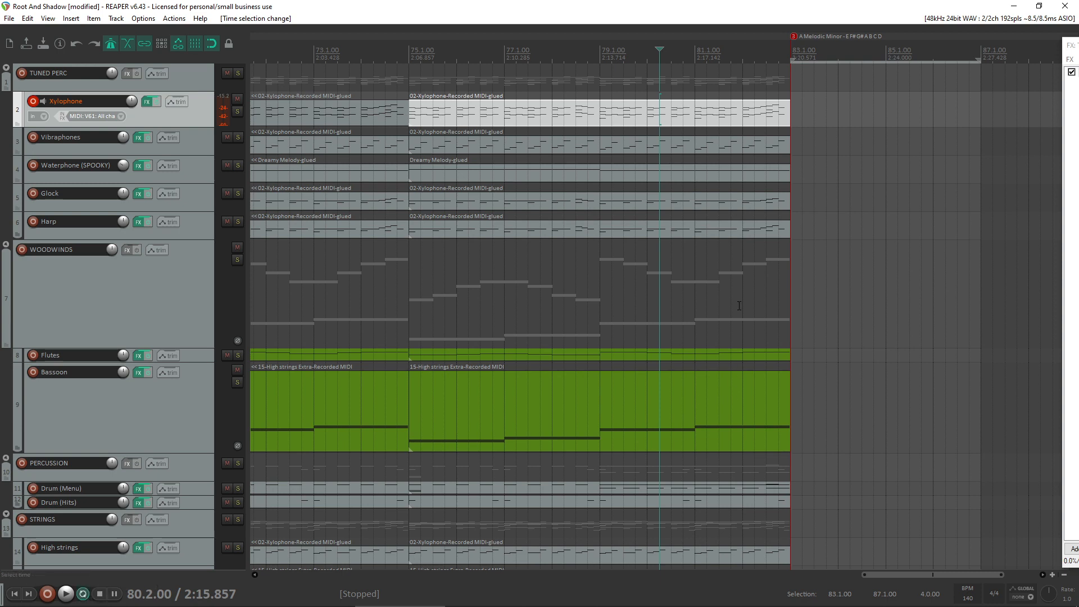
- Play from bar 82 into the empty looped section starting at bar 83
click(739, 304)
key(space)
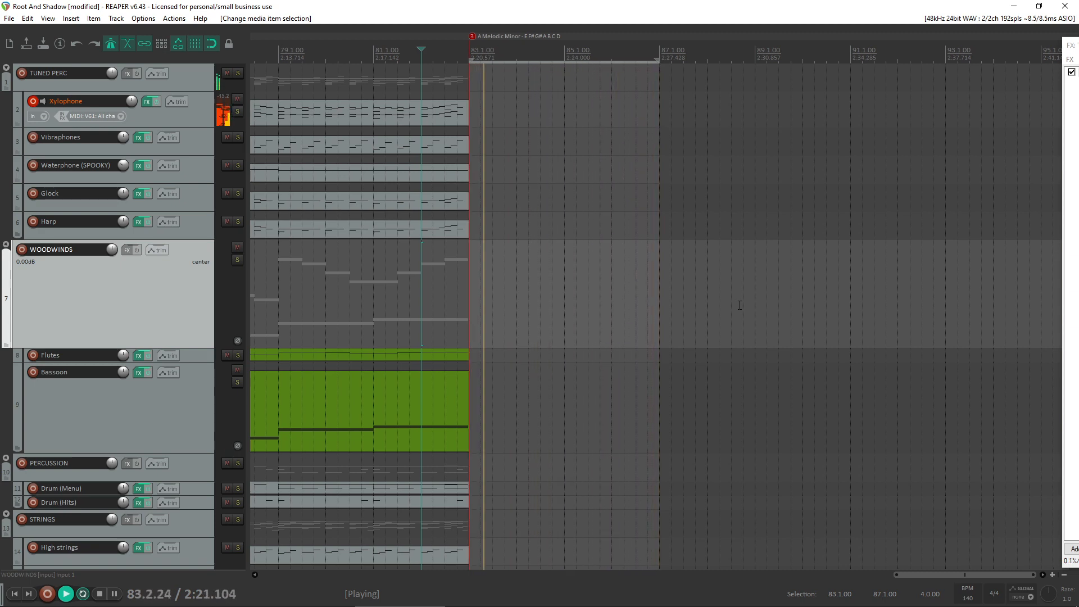
key(space)
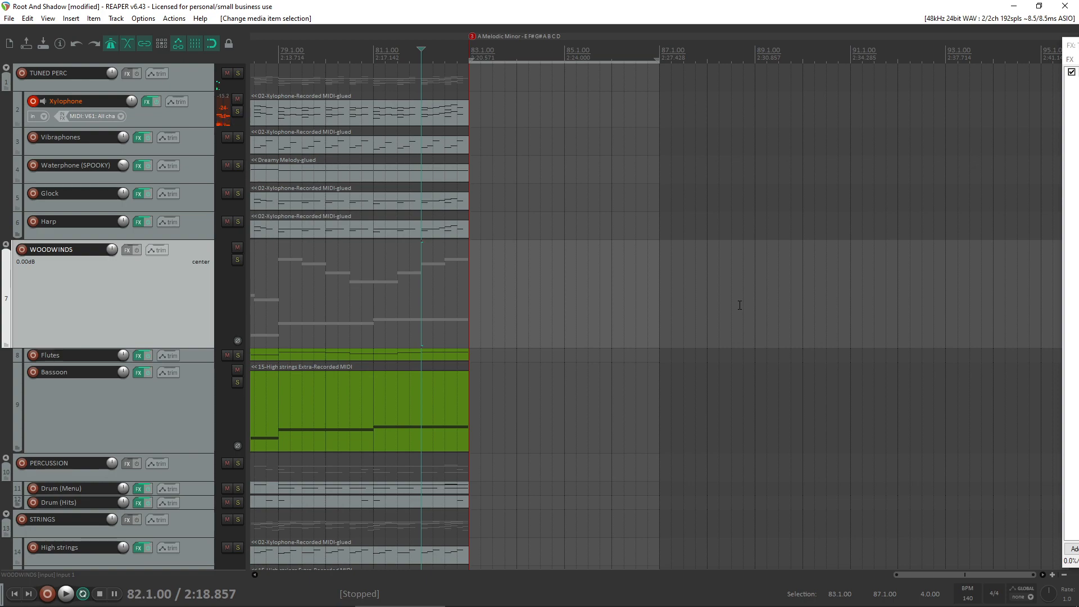
- Solo the Xylophone track, listen to it from bar 82 and from bar 67, and unsolo it
scroll(680, 259, down, 4)
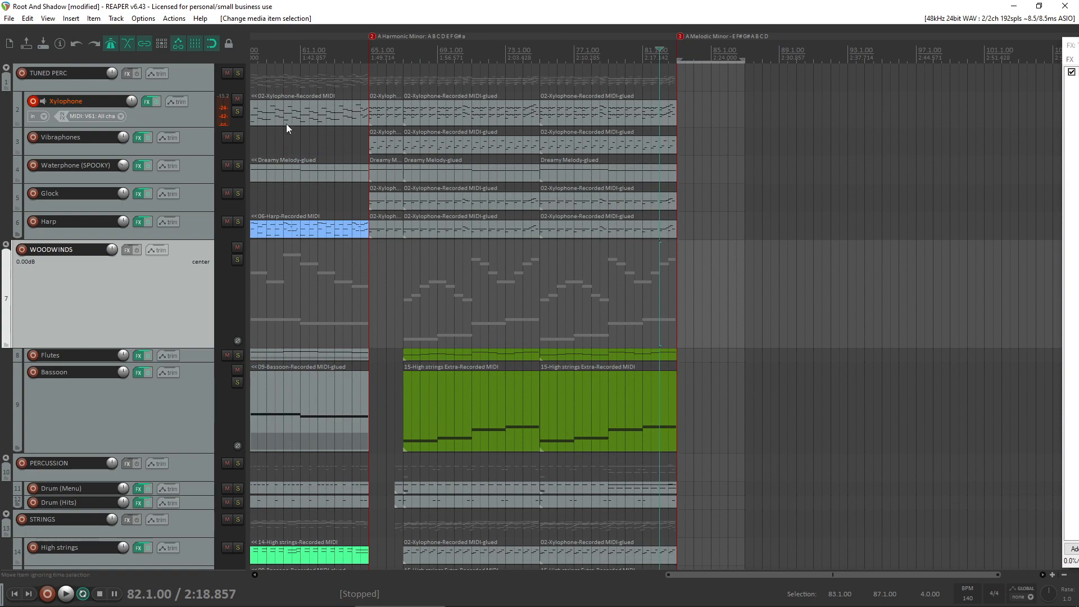
click(236, 114)
key(space)
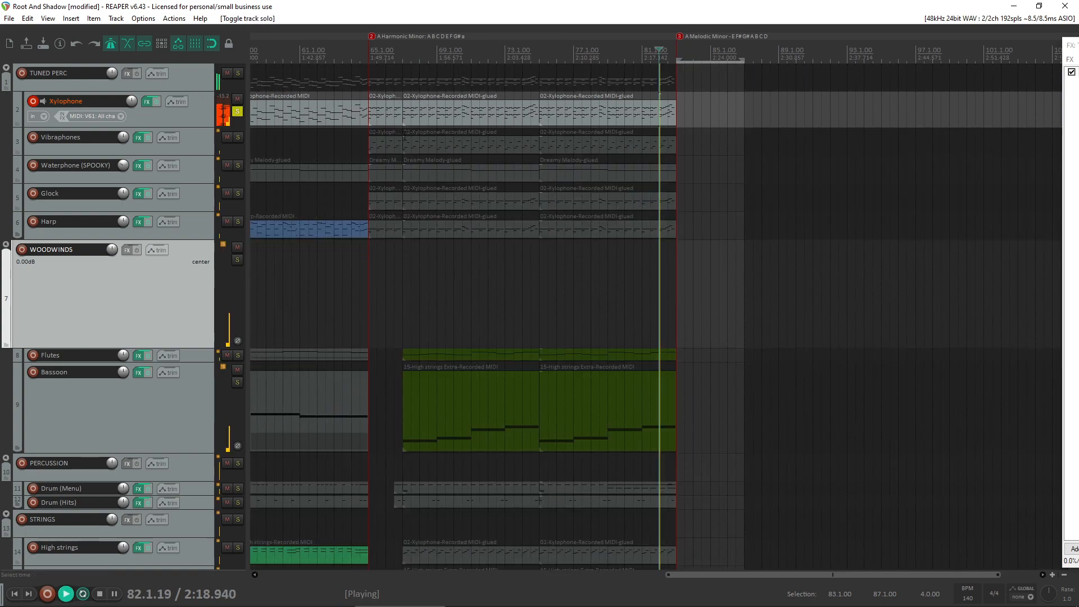
click(399, 135)
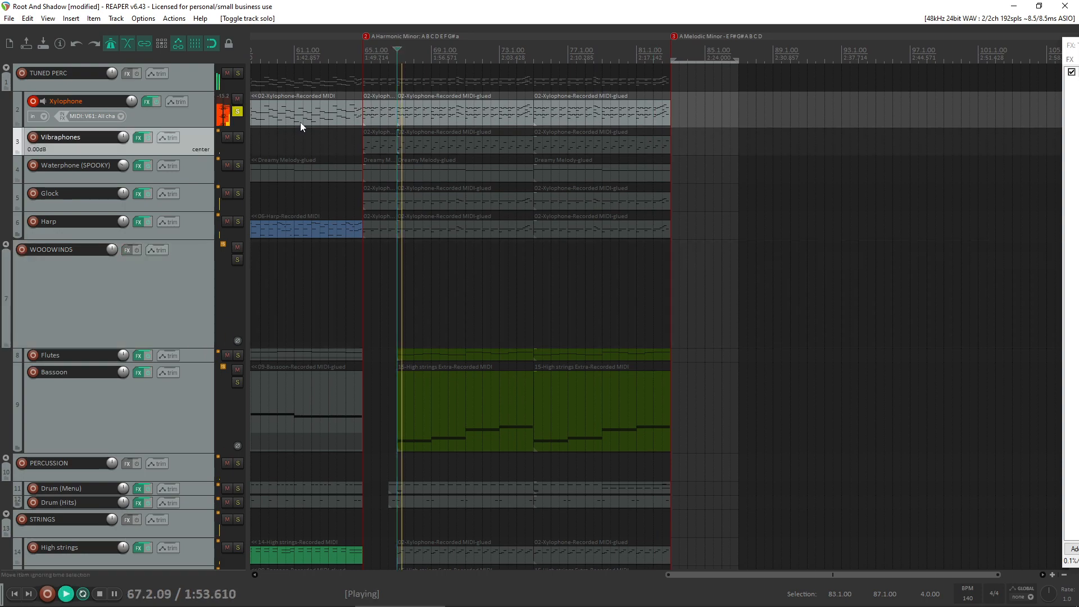
key(space)
click(238, 112)
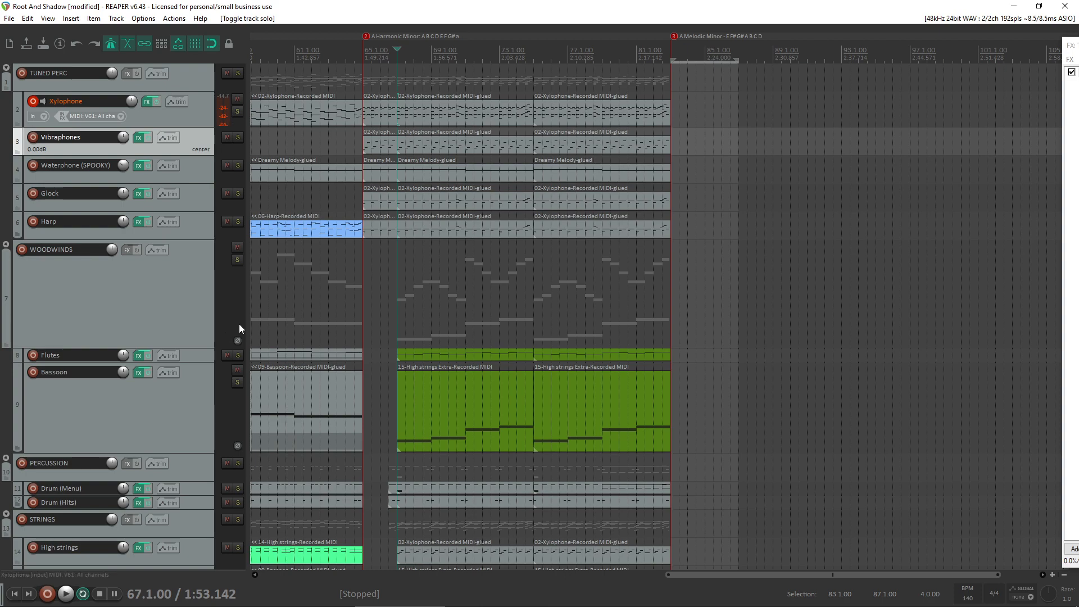
- Open the Xylophone item at bar 65 in the MIDI editor and audition its first two upper notes, G#5 and A5
double_click(376, 119)
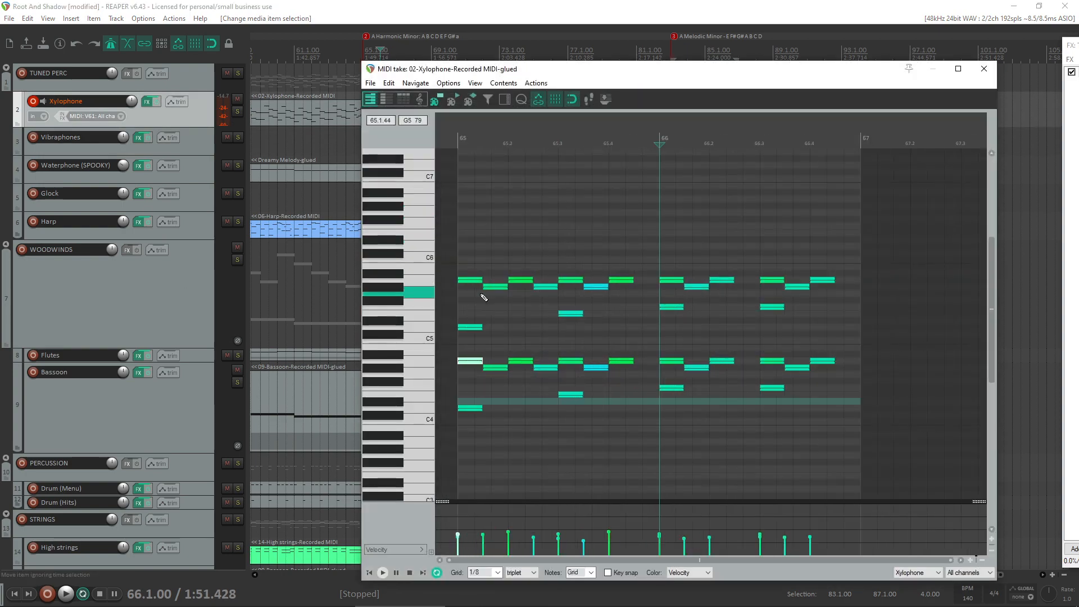
click(465, 288)
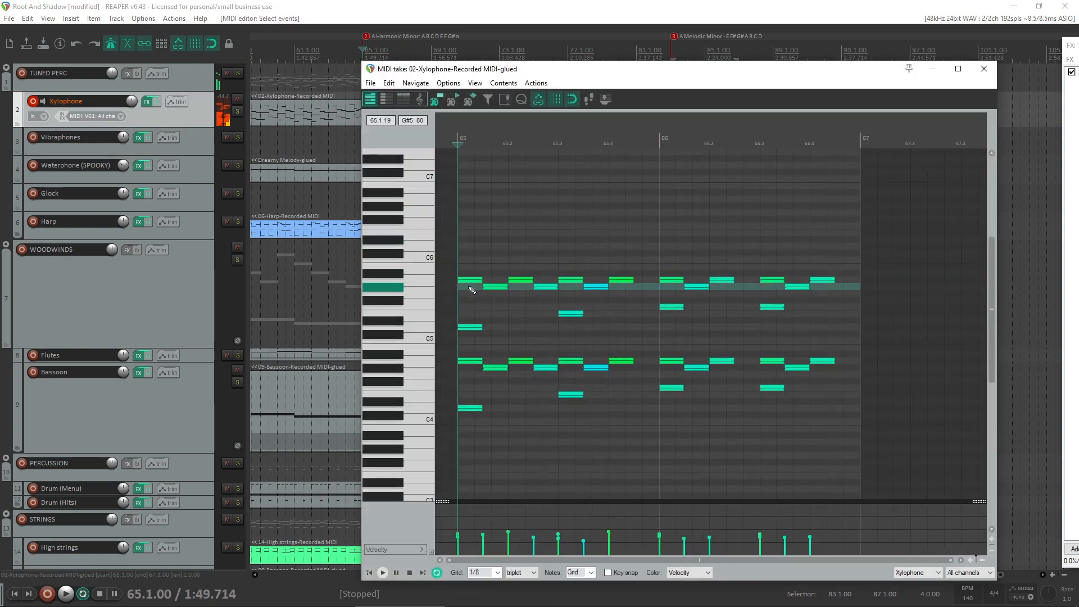
click(500, 287)
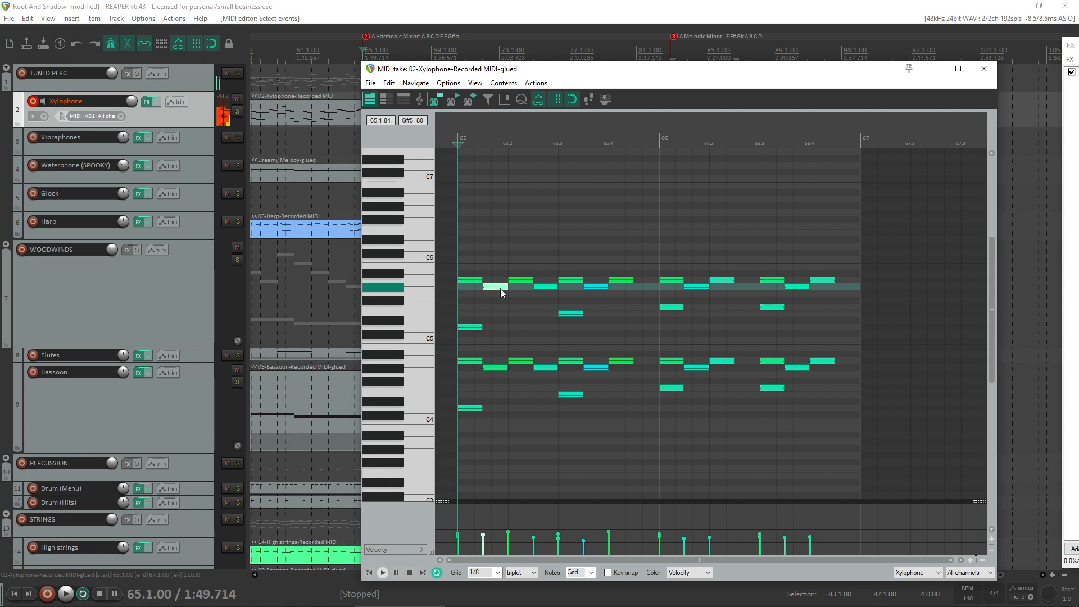
click(469, 280)
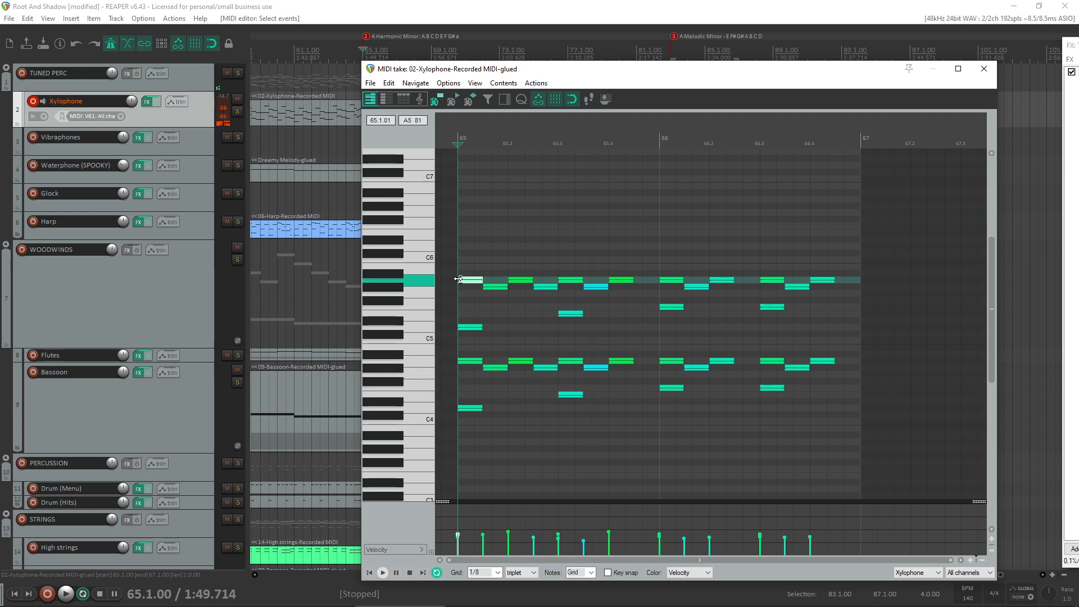
- Close the Xylophone item's MIDI editor and play the arrangement repeatedly from bar 81 into the empty section after bar 83
click(983, 70)
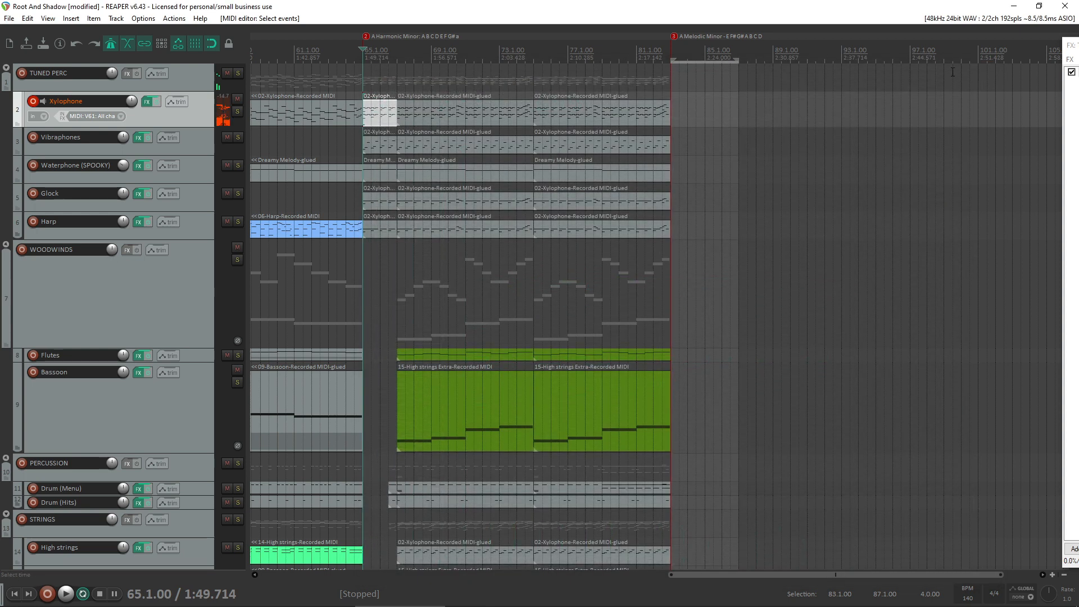
mouse_move(555, 604)
click(590, 595)
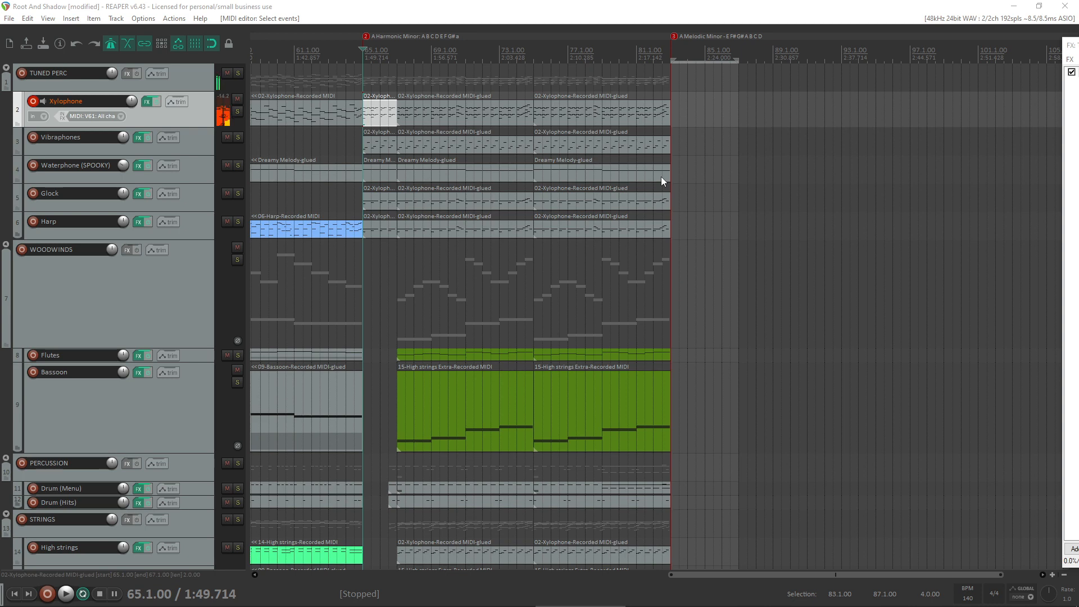
click(638, 248)
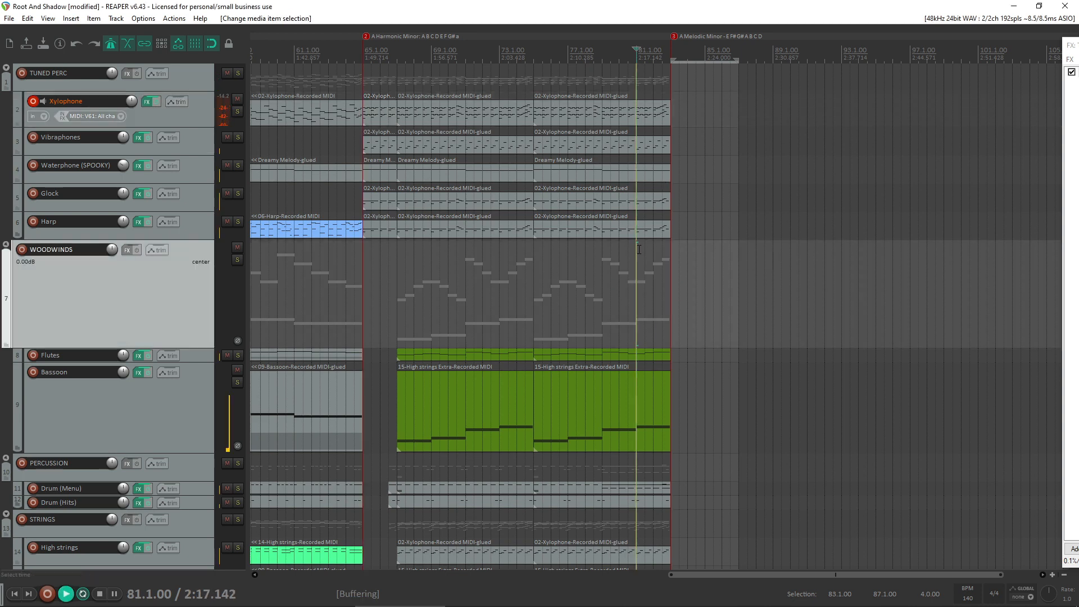
key(space)
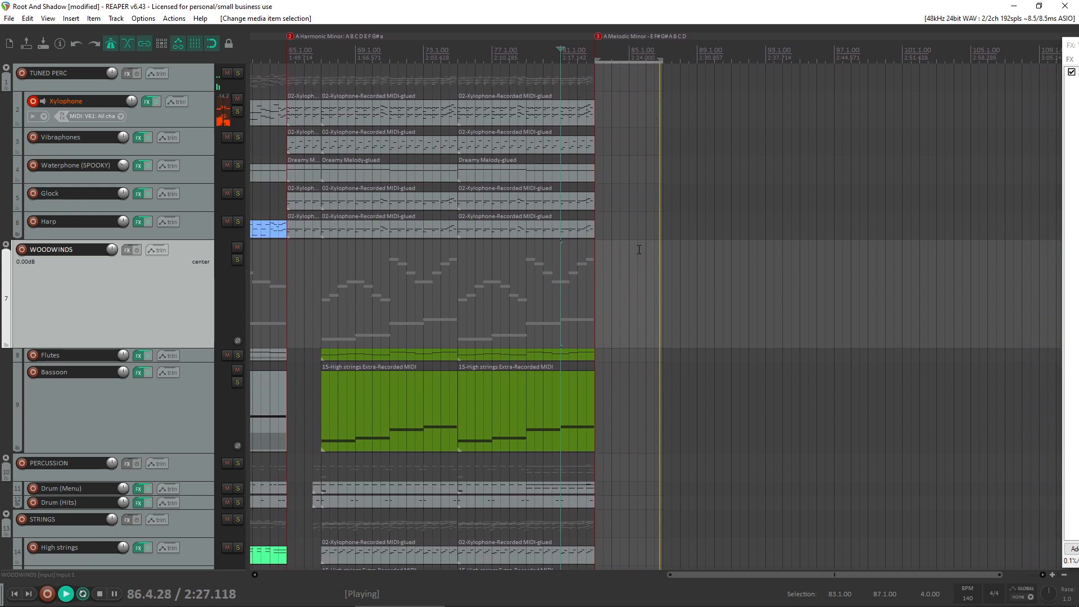
key(space)
key(space)
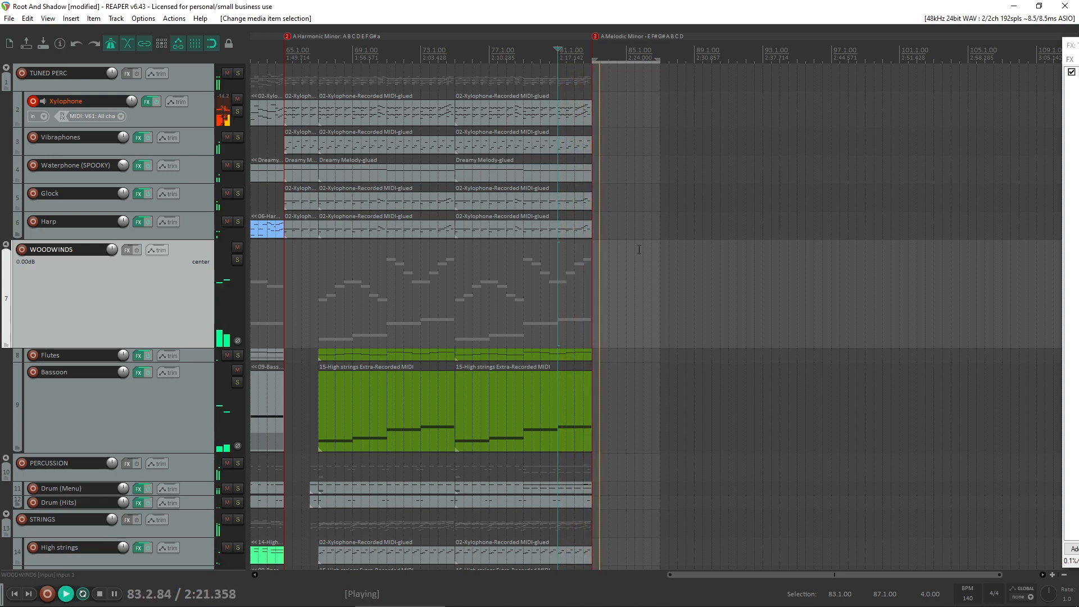
key(space)
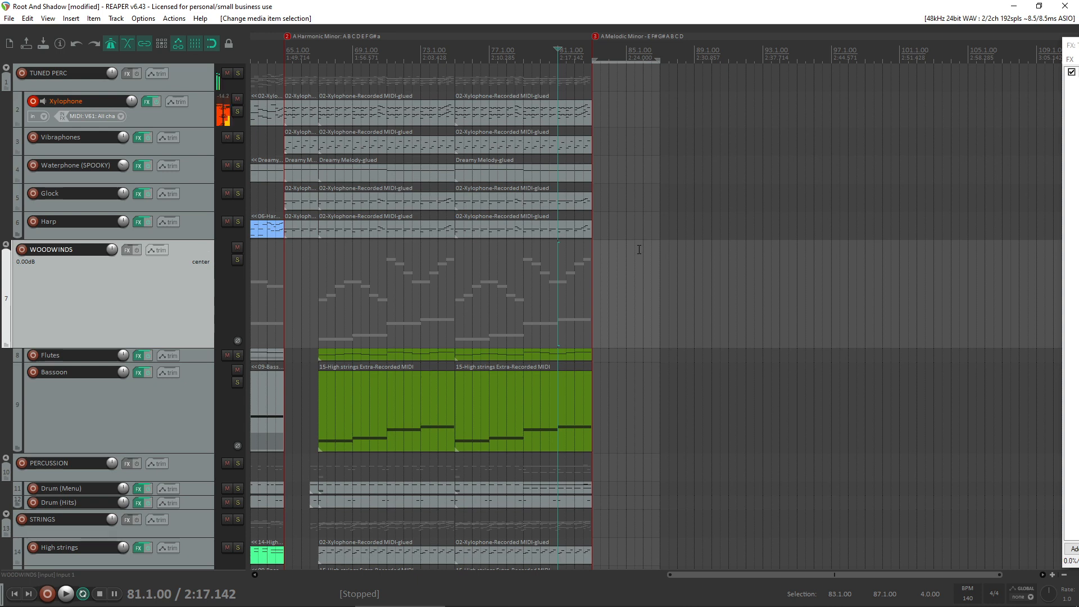
key(space)
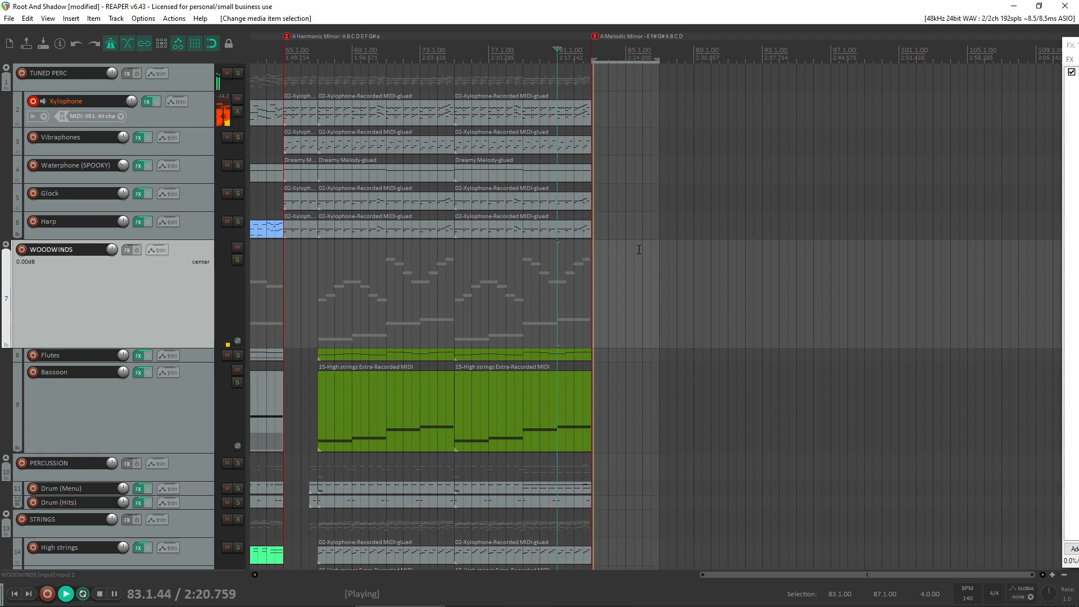
key(space)
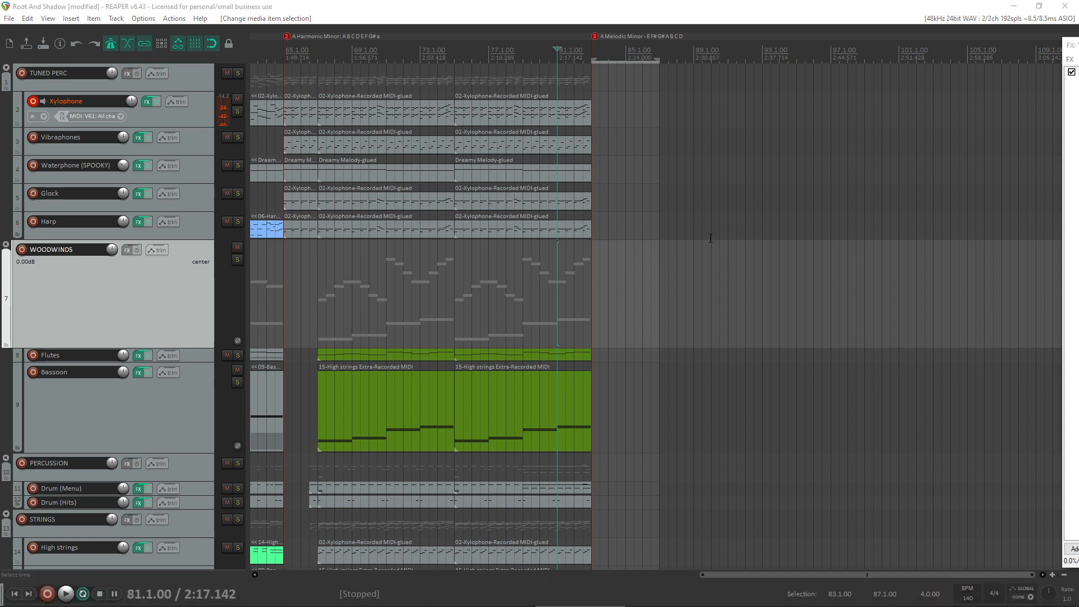
- Clear the time selection, record a new Xylophone MIDI take starting at bar 83, and save the recorded file
click(590, 266)
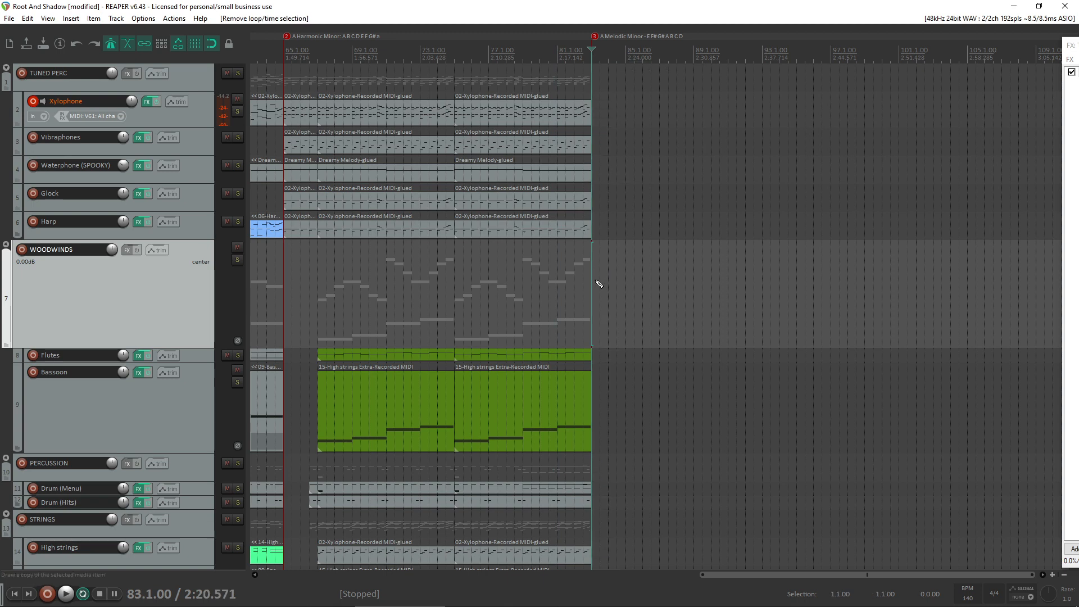
key(ctrl+r)
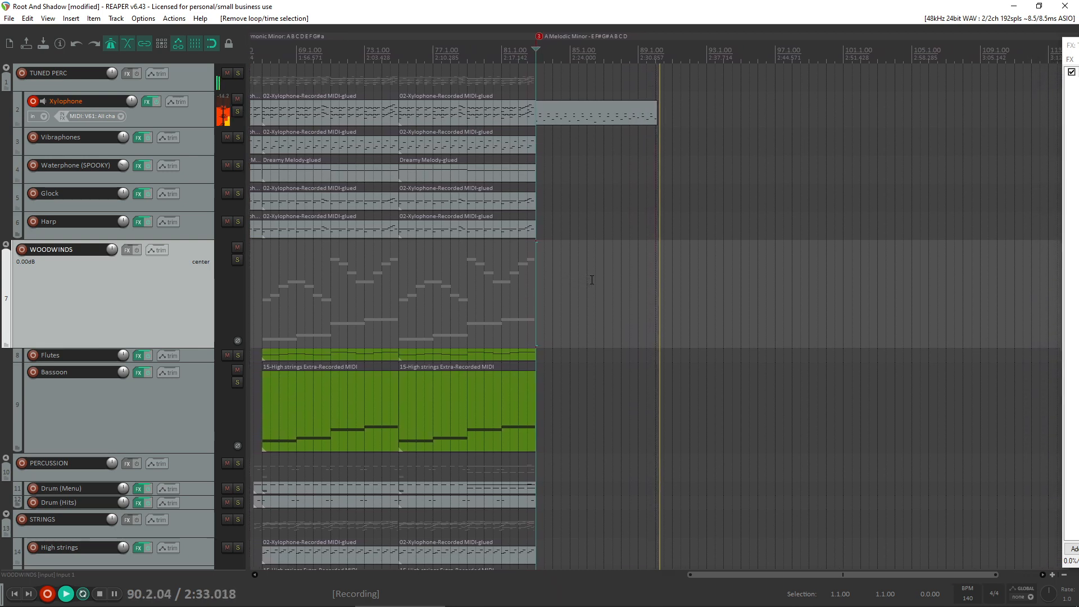
key(space)
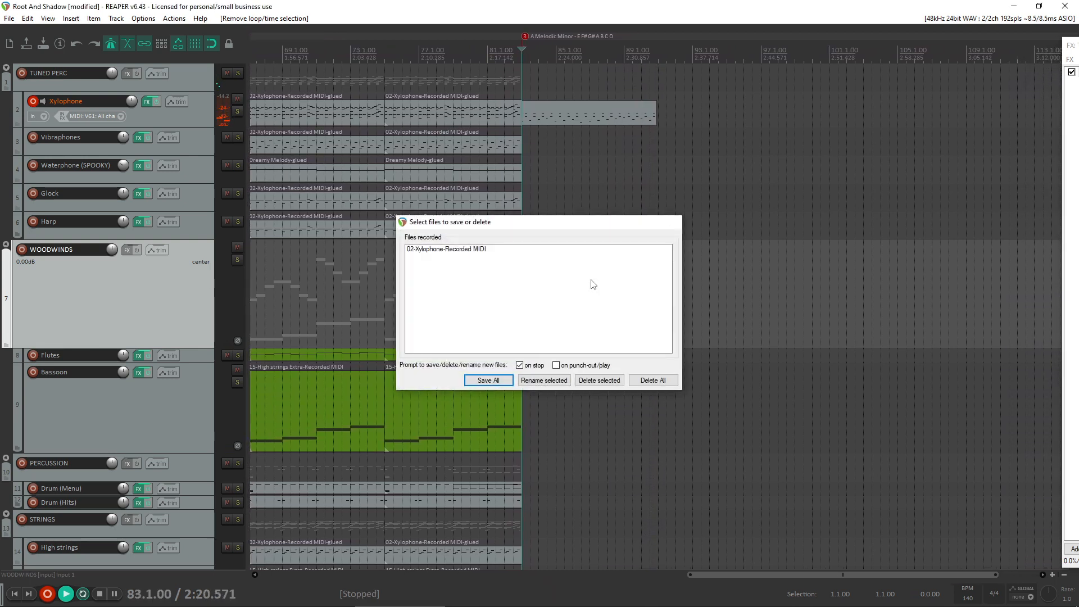
key(Return)
- Trim the new Xylophone take to end at bar 91 and quantize its notes in the MIDI editor
click(647, 114)
double_click(647, 114)
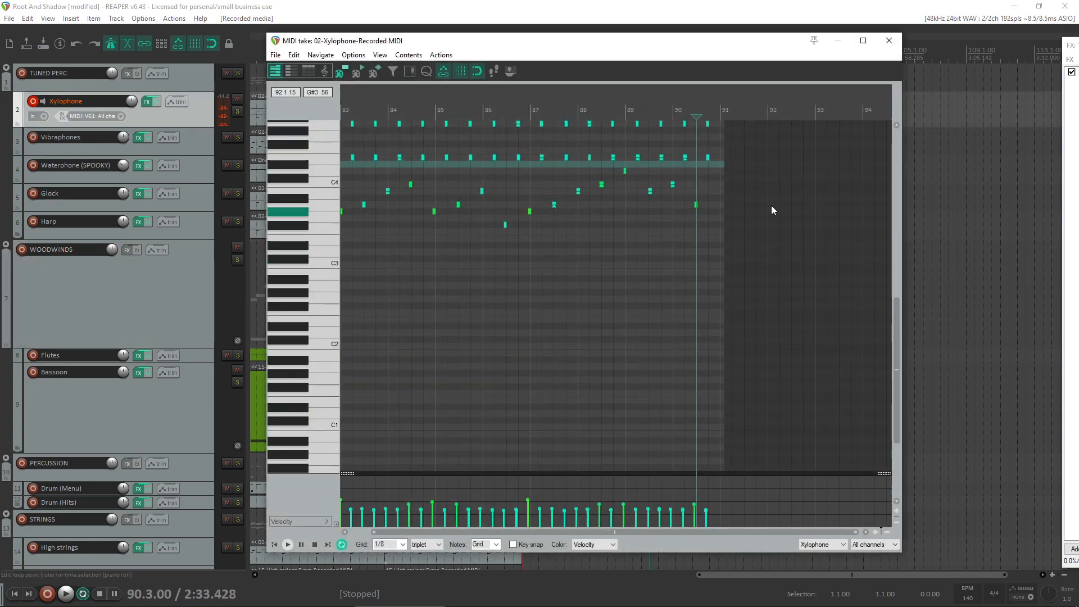
drag(721, 203, 720, 204)
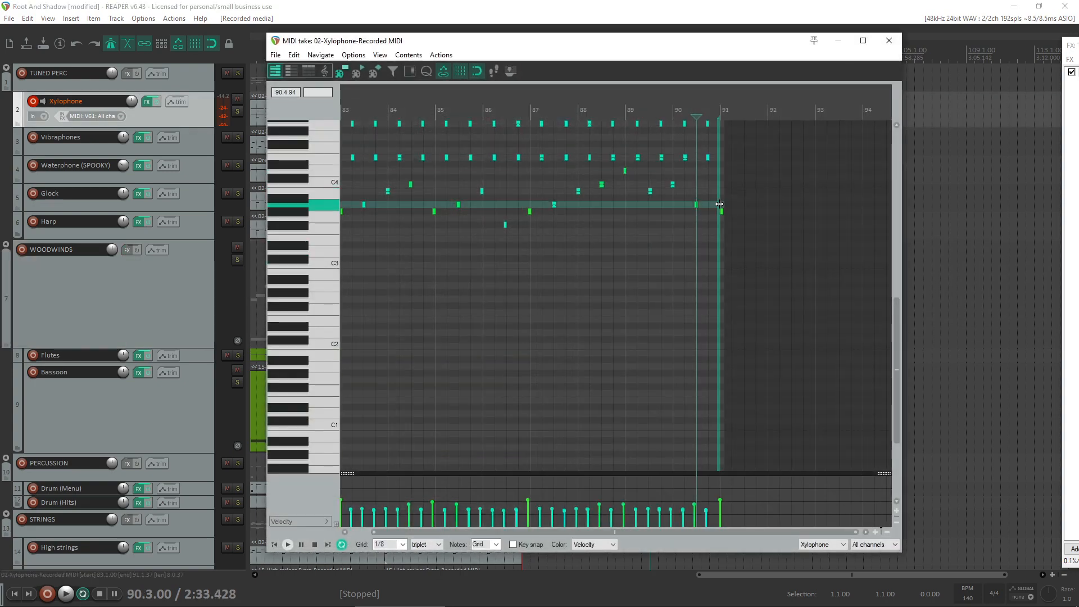
key(q)
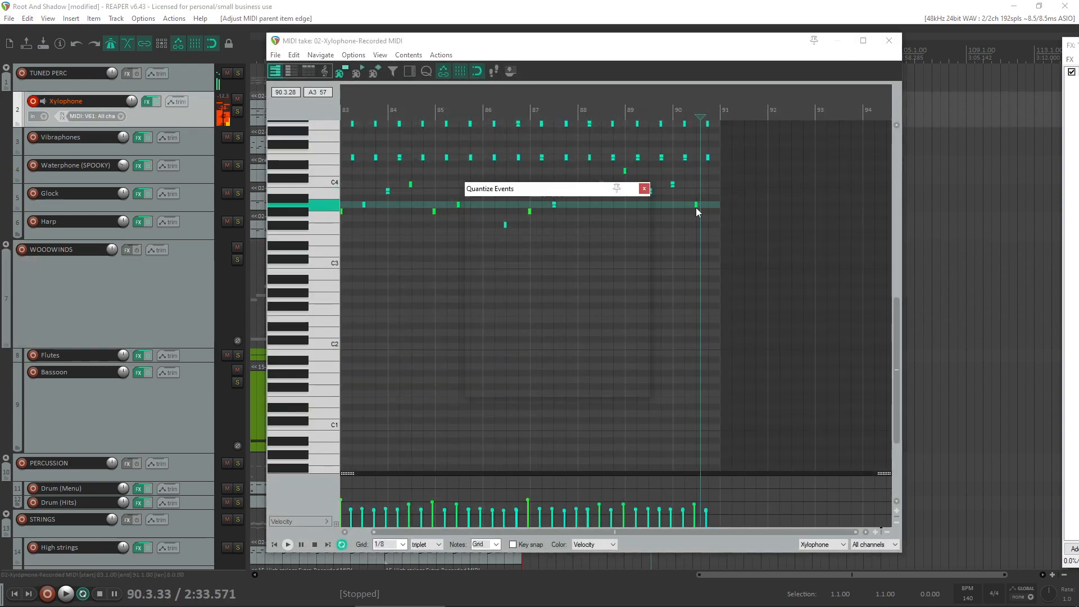
click(590, 384)
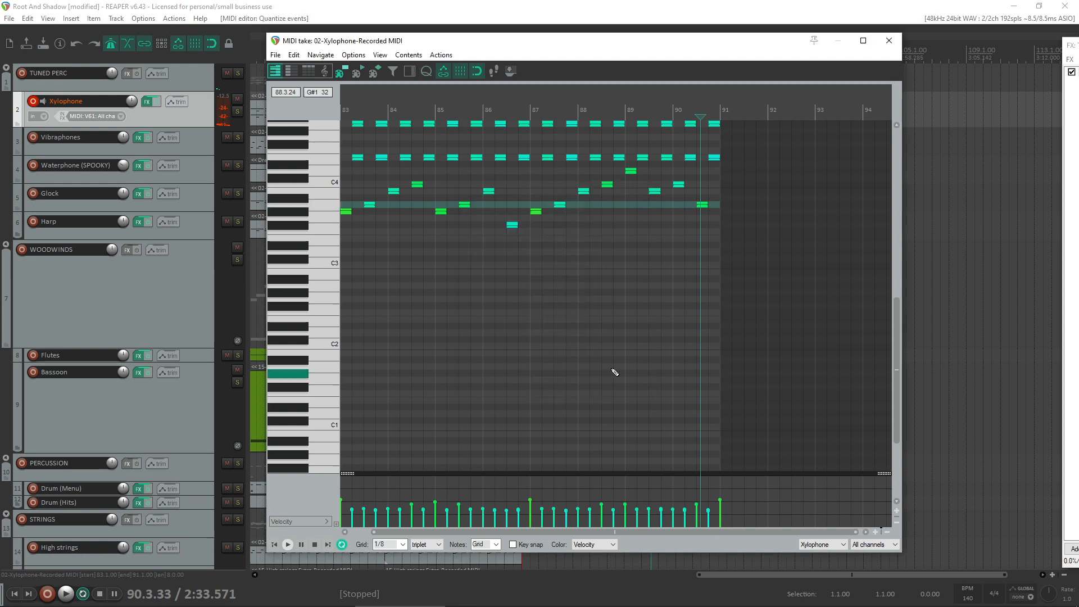
- Audition the last low note in bar 90 at F#3, set it to G#3, and play the ending back
click(703, 205)
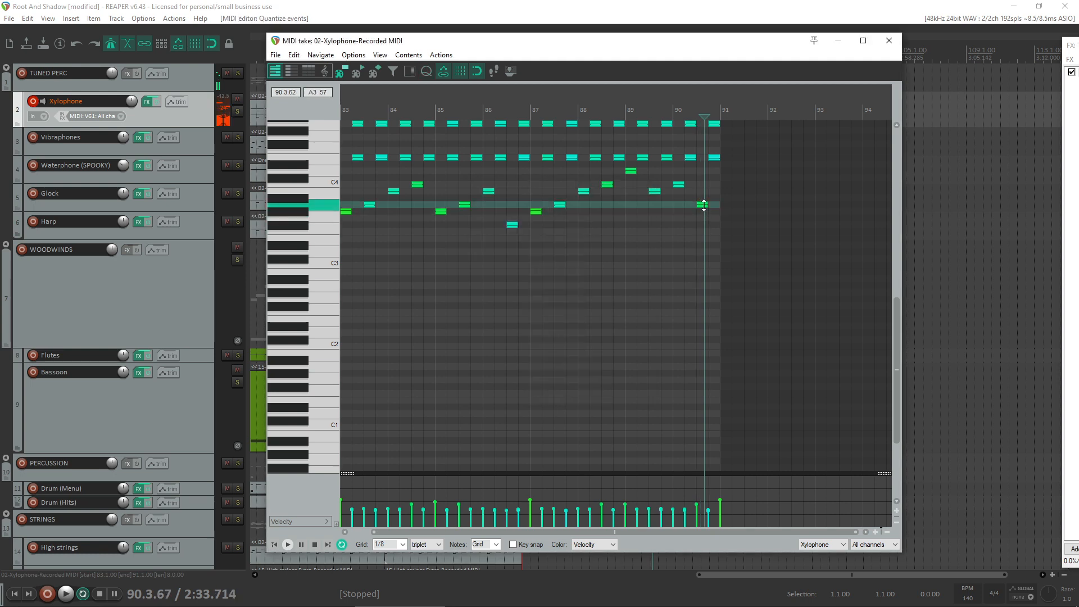
drag(703, 205, 703, 224)
click(645, 221)
key(space)
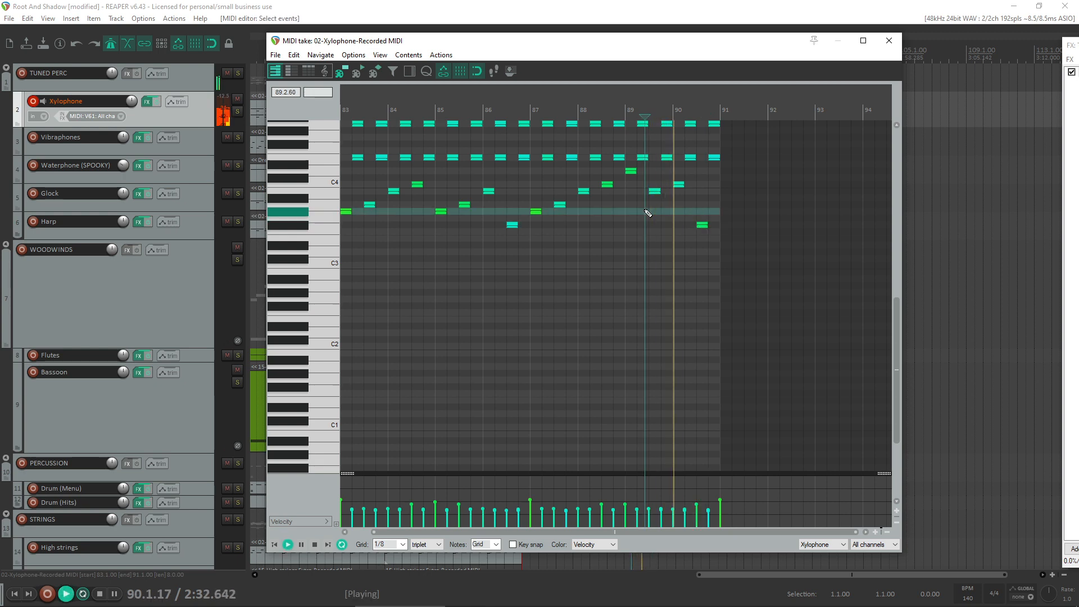
key(space)
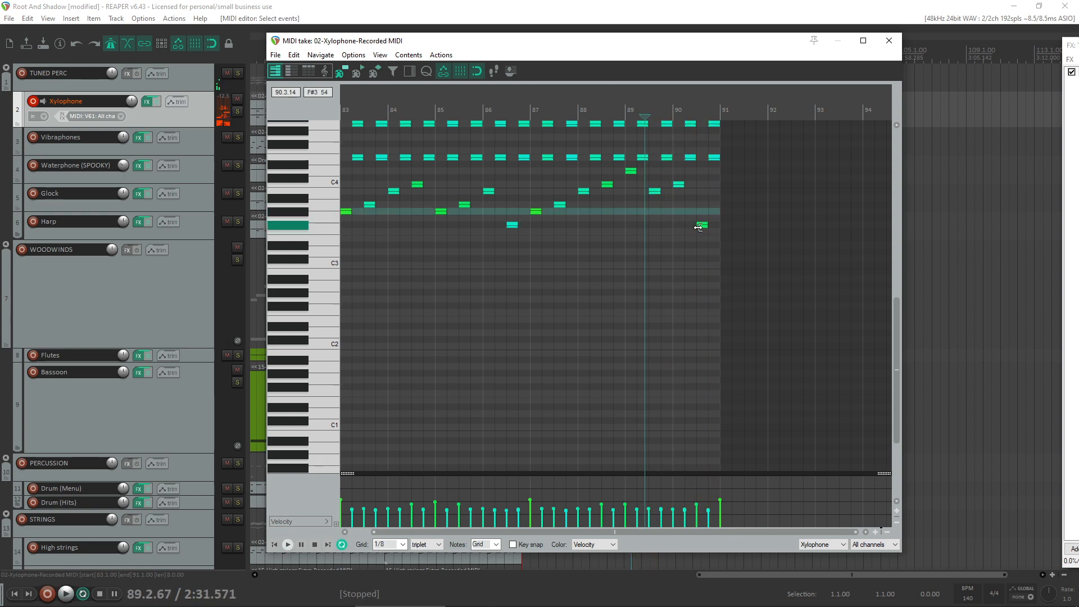
drag(703, 227, 703, 214)
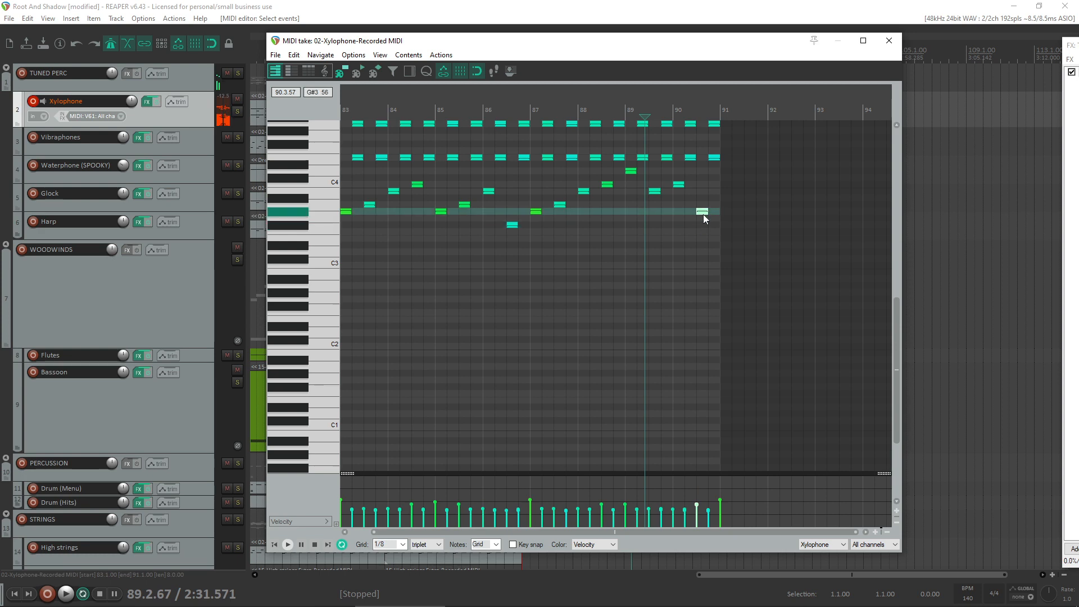
key(space)
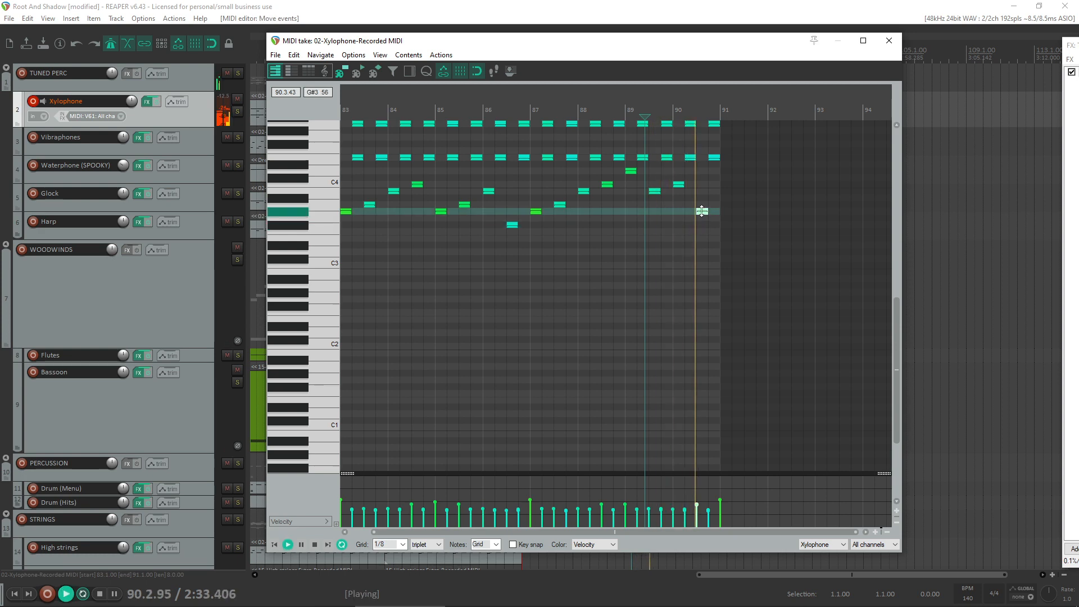
key(space)
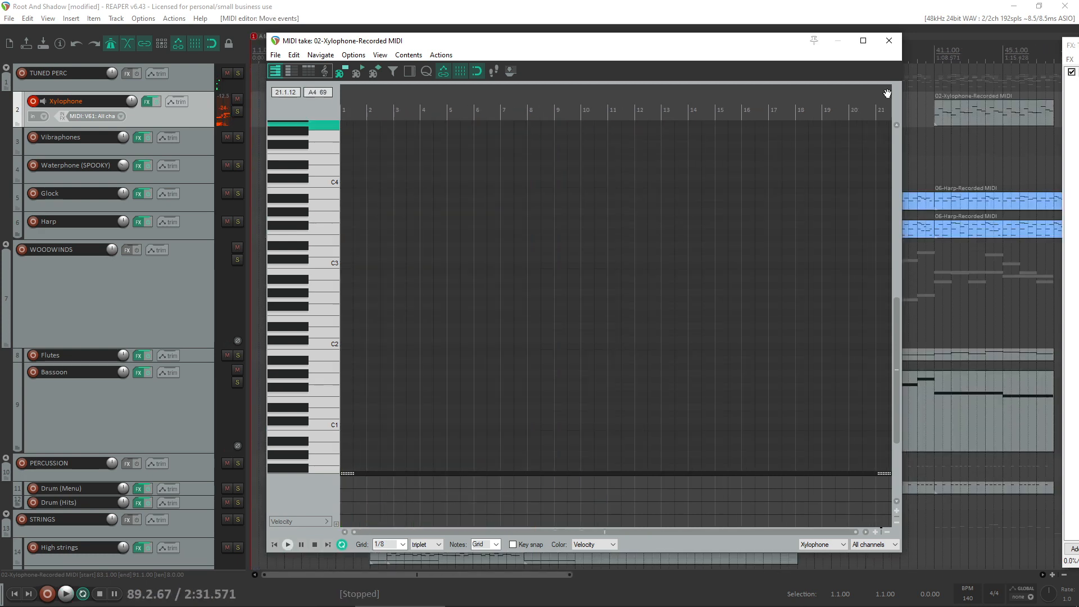
- Set a time selection from bar 83 to bar 91 and play from bar 82 into the new Xylophone take
click(889, 41)
scroll(844, 208, down, 3)
click(779, 246)
scroll(781, 246, up, 4)
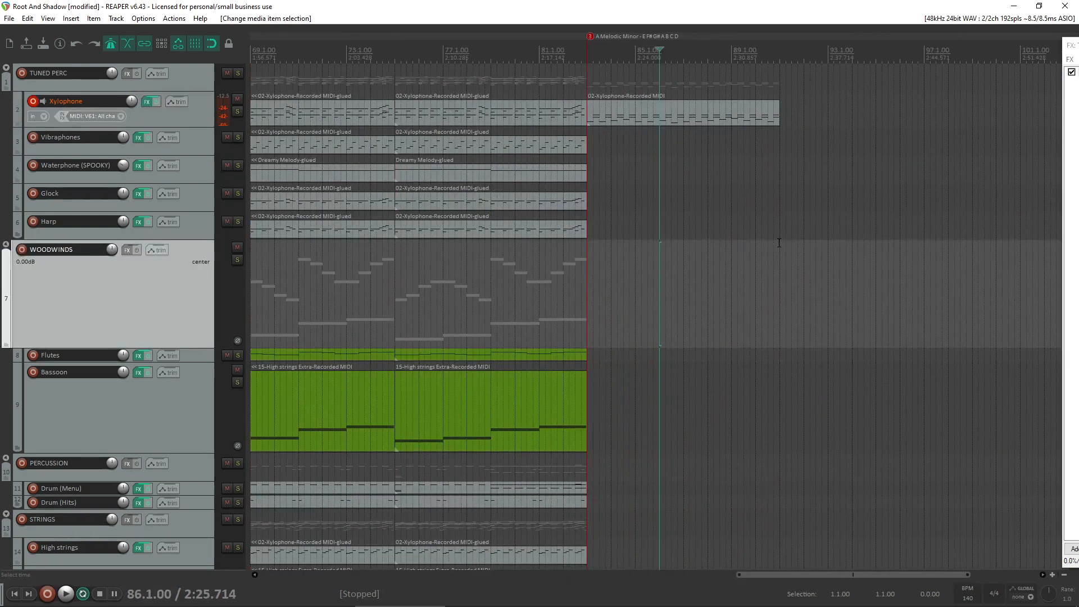
drag(779, 242, 616, 177)
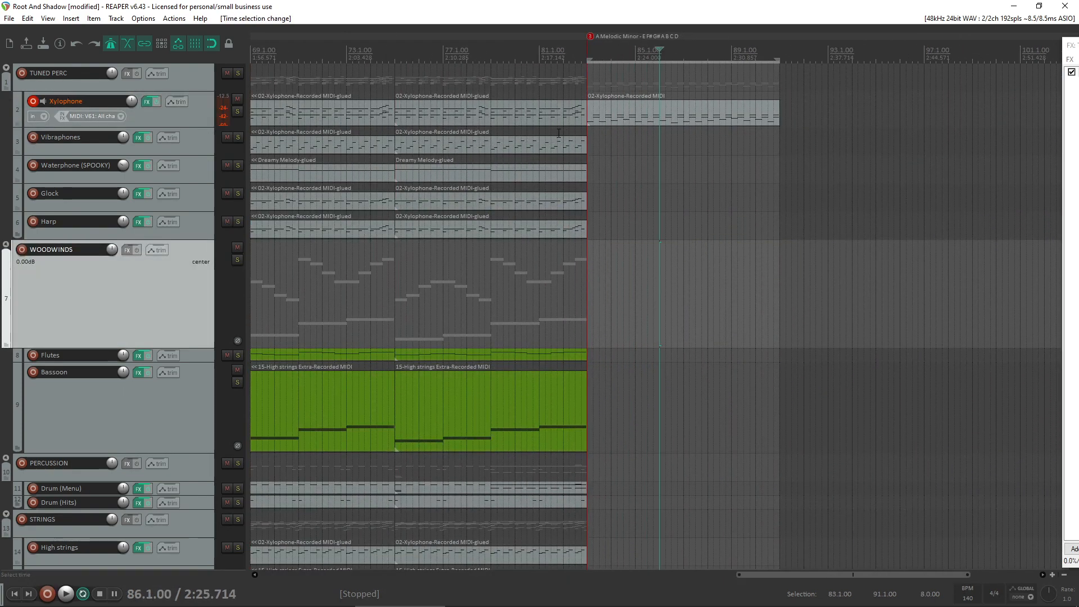
click(561, 132)
key(space)
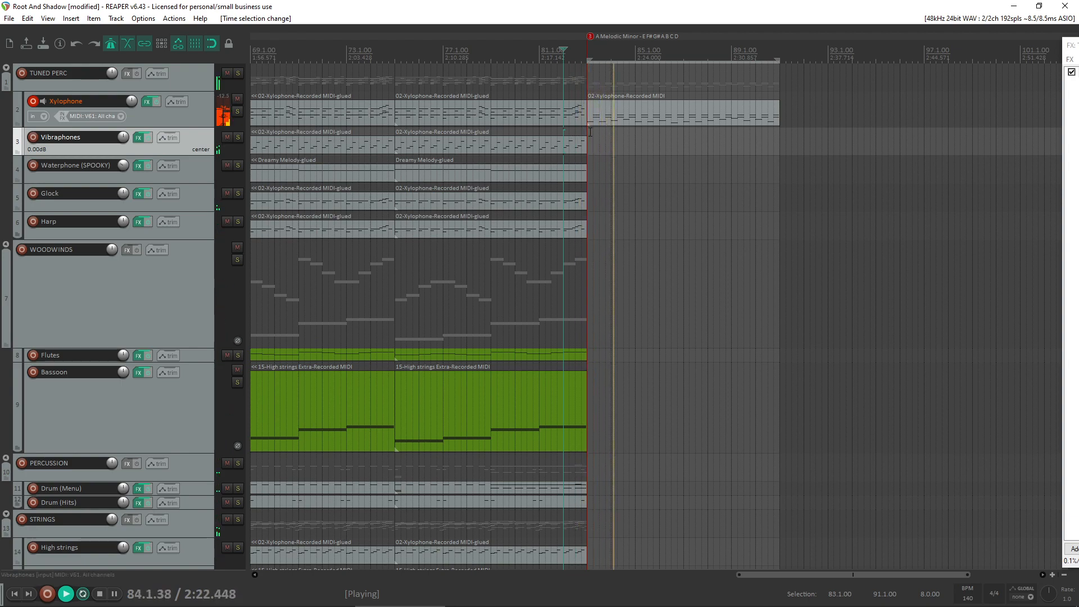
- Transpose all notes of the Xylophone take at bar 83 up one octave
double_click(597, 112)
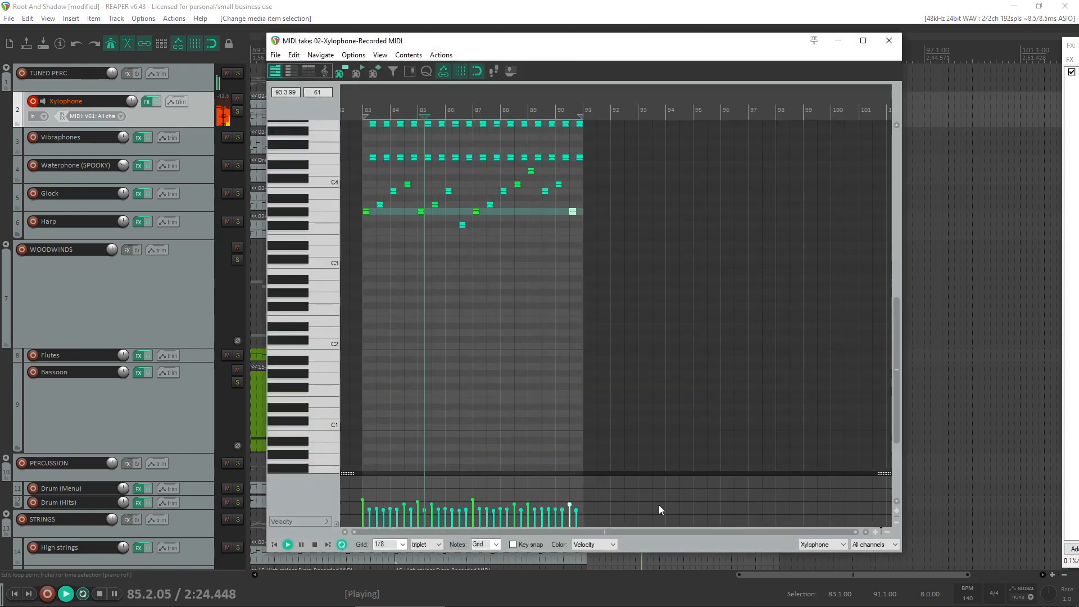
key(ctrl+a)
scroll(308, 220, up, 1)
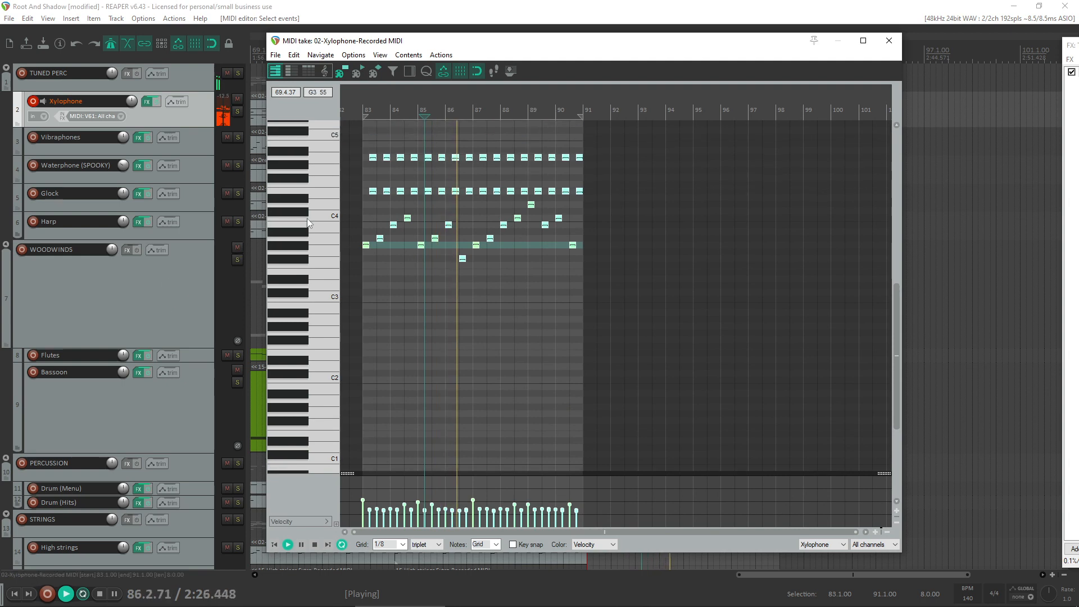
scroll(307, 223, up, 2)
key(space)
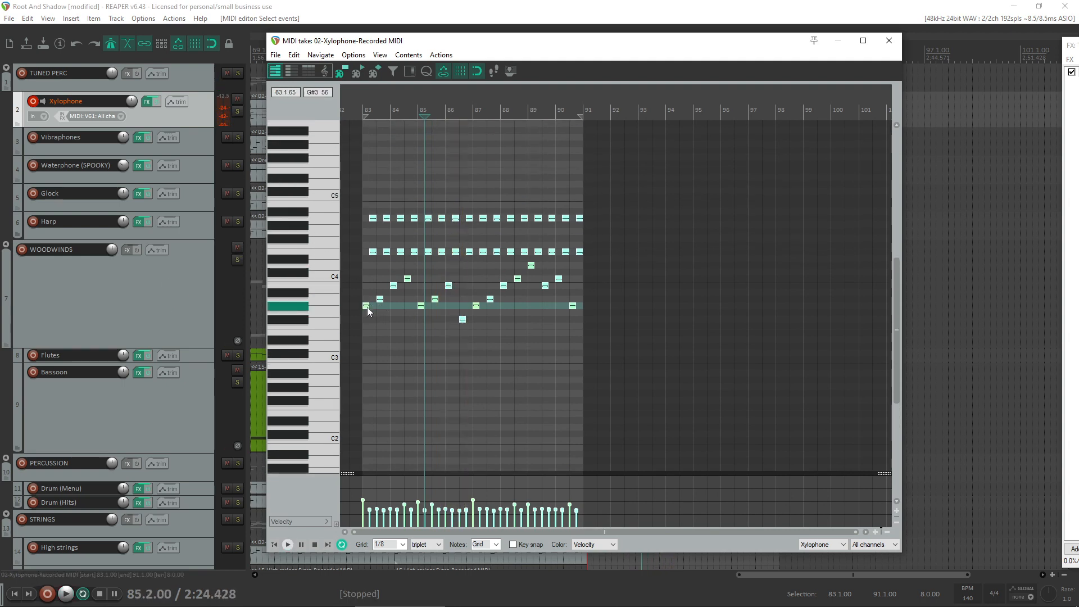
drag(366, 307, 366, 225)
scroll(413, 192, up, 1)
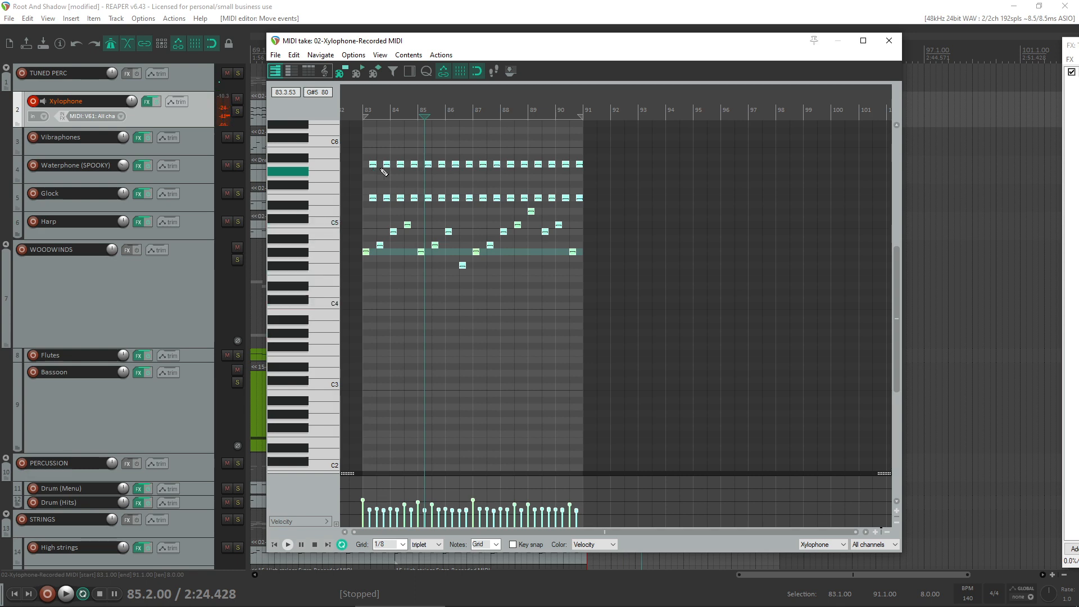
- Select the four repeated upper notes in bar 84 and place a copy of the Xylophone item at bar 95
drag(393, 156, 423, 208)
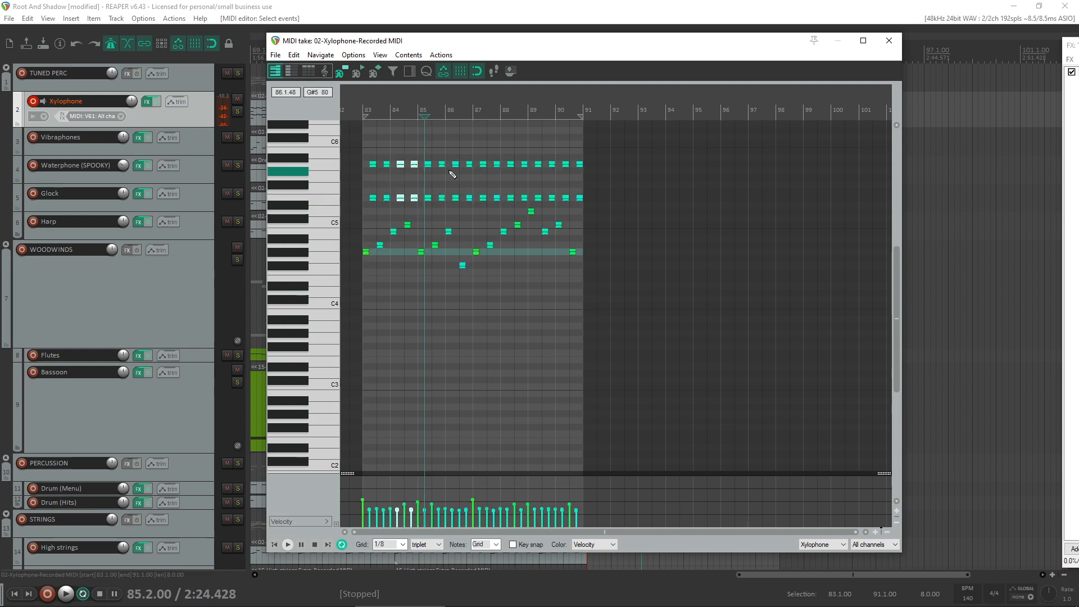
scroll(402, 198, up, 3)
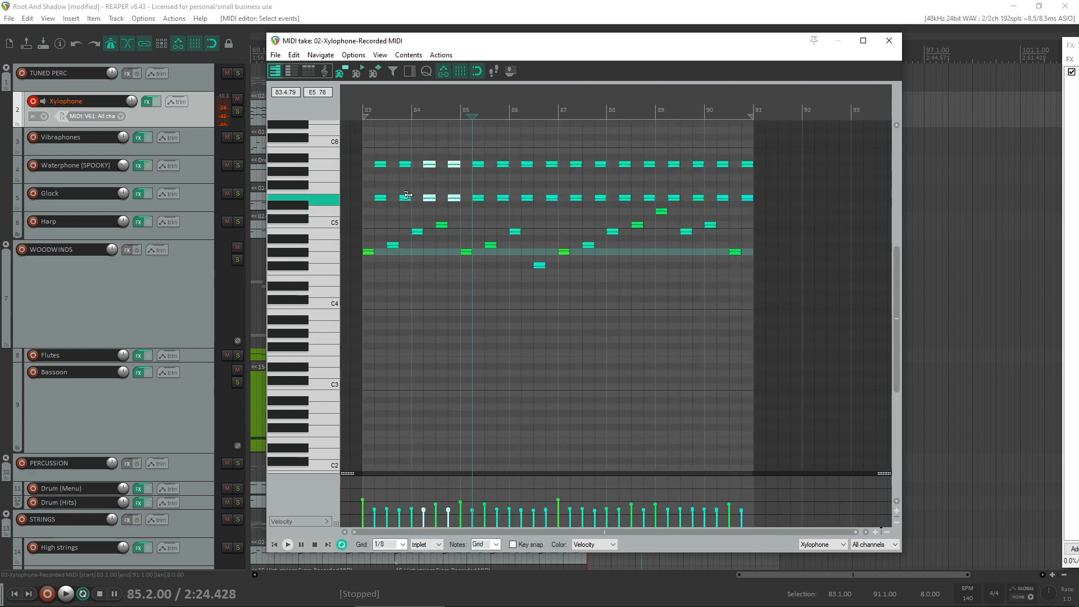
click(890, 41)
drag(629, 119, 917, 116)
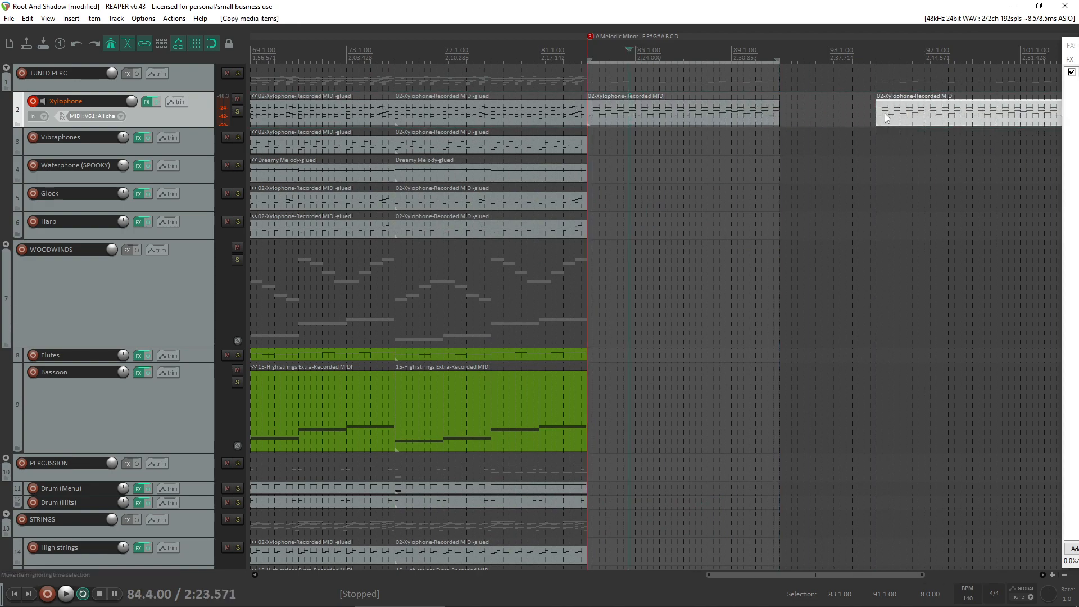
- Raise the selected E5 and A5 notes in bar 84 to G#5 and C#6, and play the take from bar 83
double_click(690, 114)
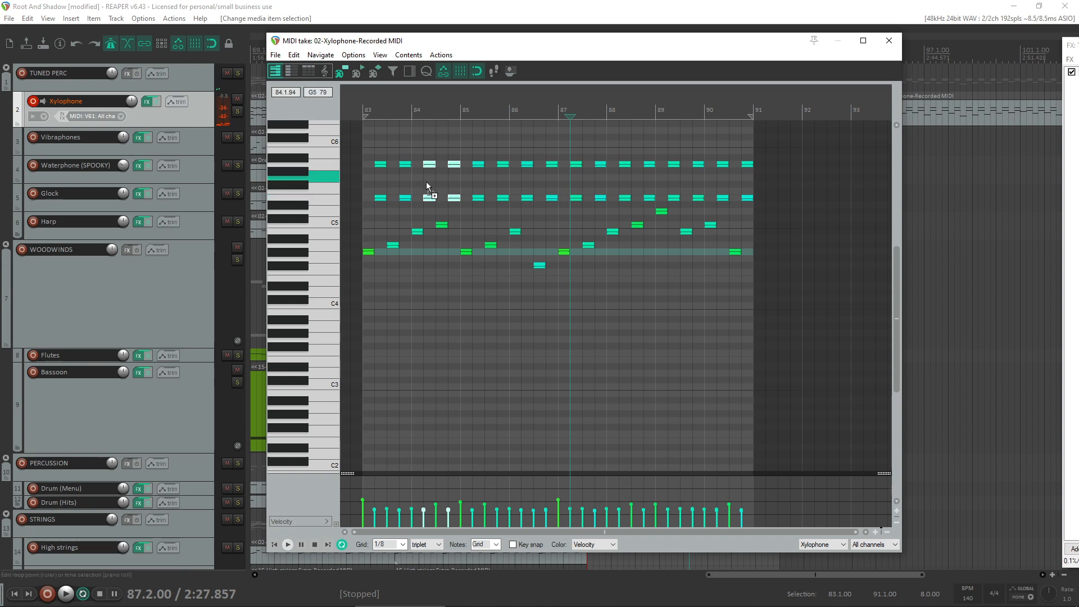
drag(432, 200, 430, 175)
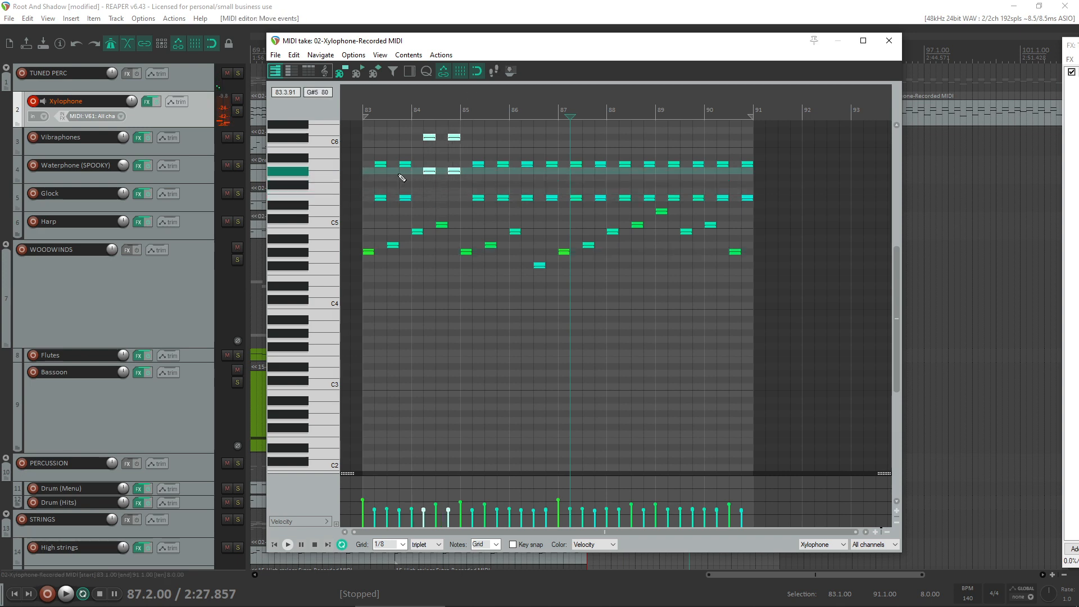
key(w)
key(space)
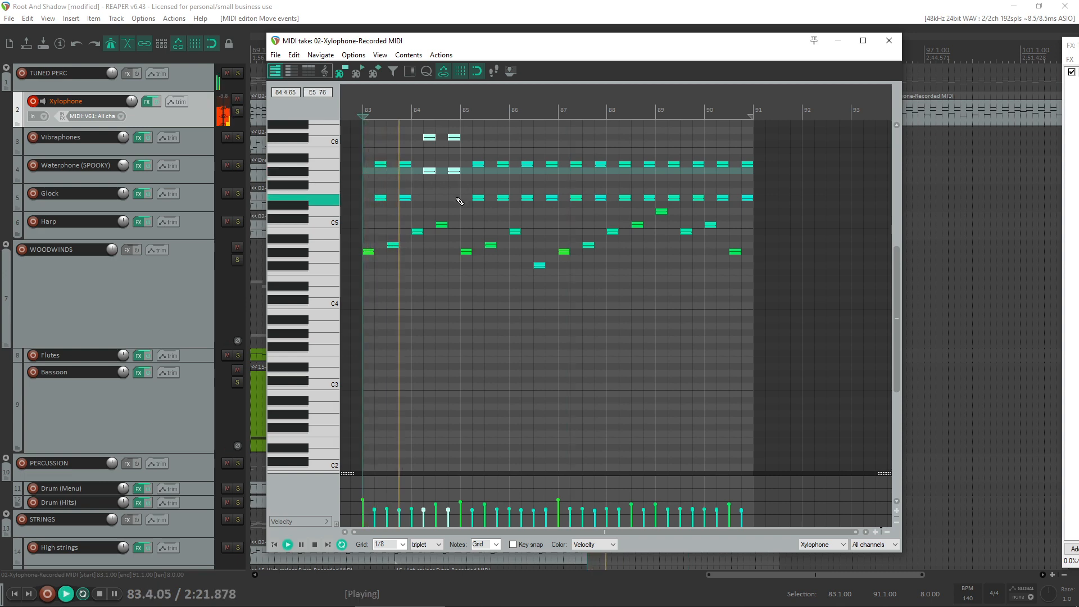
key(space)
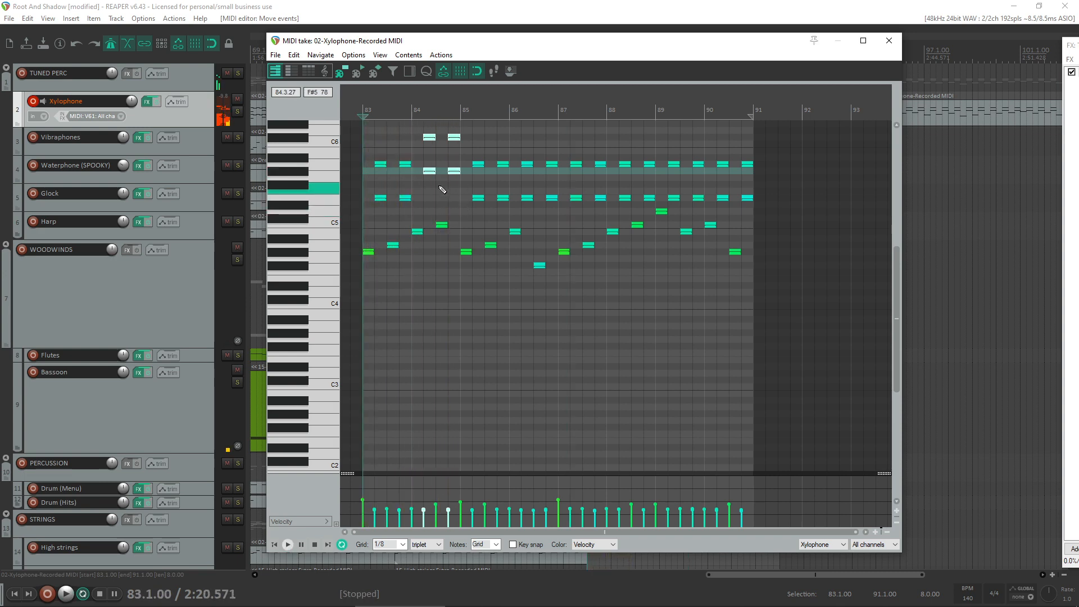
- Lower the two C#6 notes in bar 84 to C6 and play the take from bar 83
scroll(431, 171, up, 2)
mouse_move(398, 149)
mouse_down()
mouse_move(494, 188)
mouse_move(456, 178)
mouse_up()
key(space)
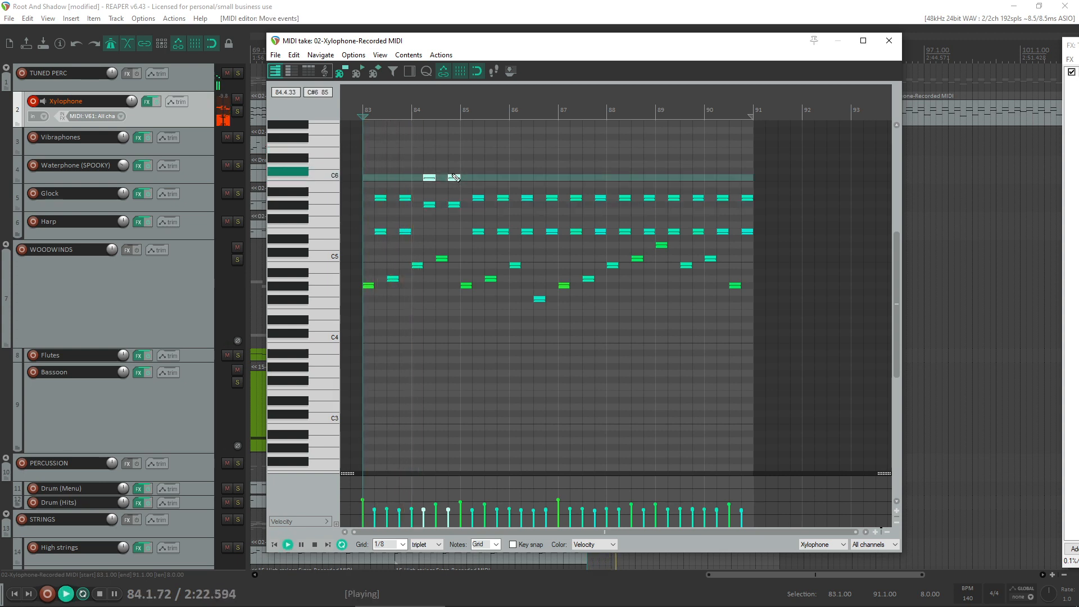
key(space)
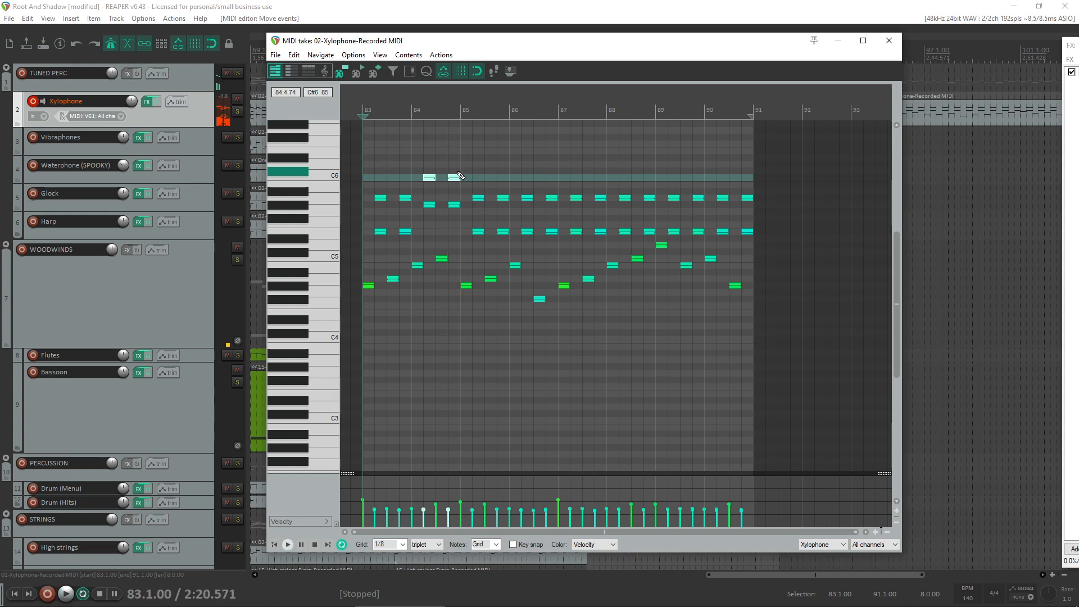
click(609, 602)
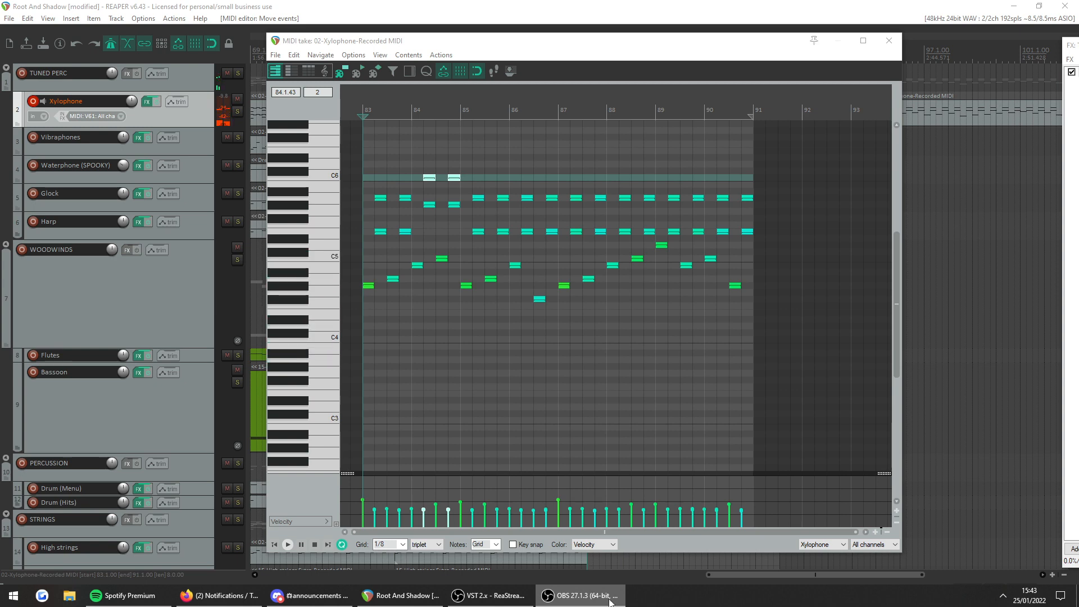
- Lower the second C6 note in bar 84 to B5 and play the take
click(453, 178)
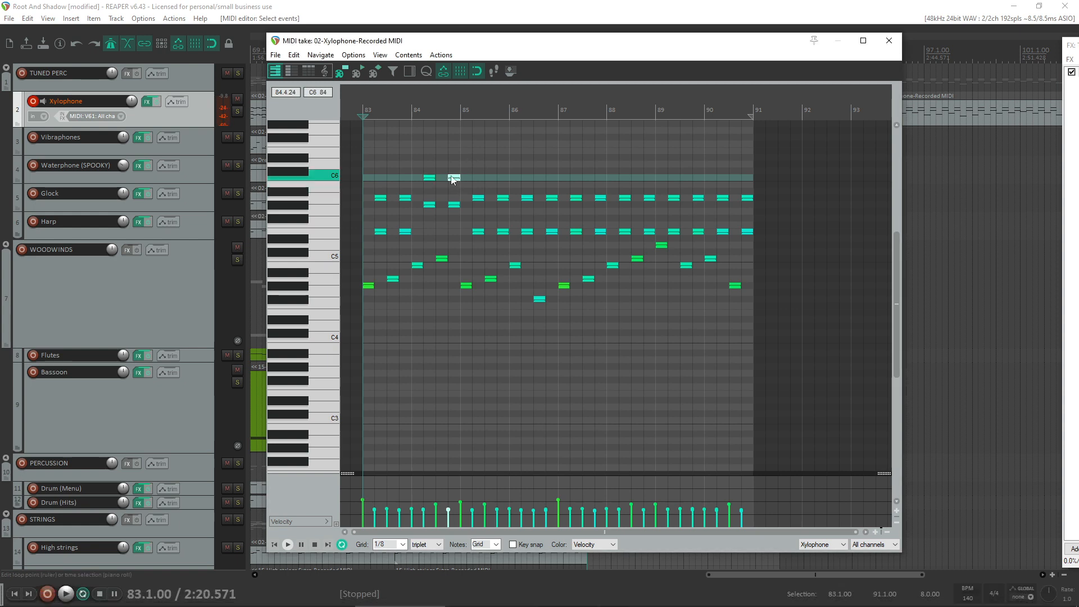
drag(451, 183, 451, 190)
key(space)
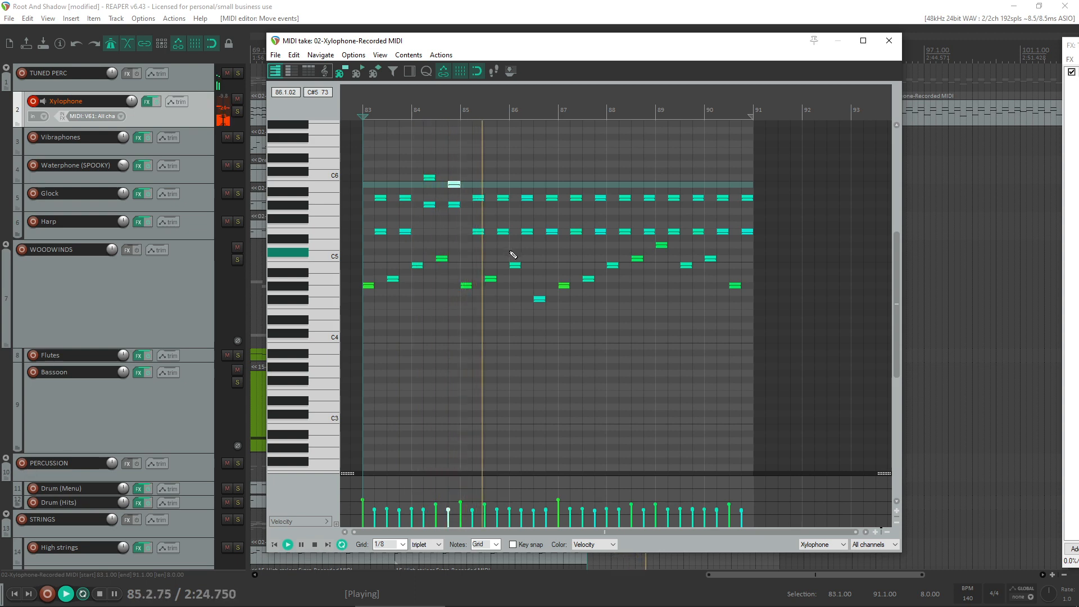
key(space)
- Raise the repeated note pairs in bar 86 to G#5 with B5 and then C6 above, and play the take
mouse_move(531, 193)
mouse_down()
mouse_move(527, 240)
mouse_move(554, 239)
mouse_move(529, 209)
mouse_up()
drag(530, 172, 555, 181)
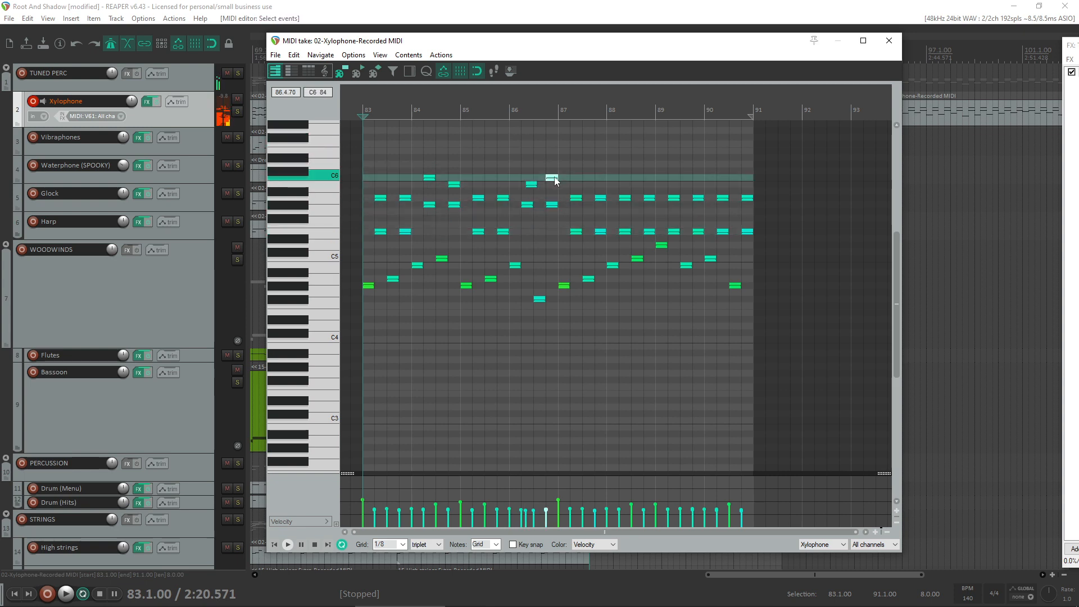
key(space)
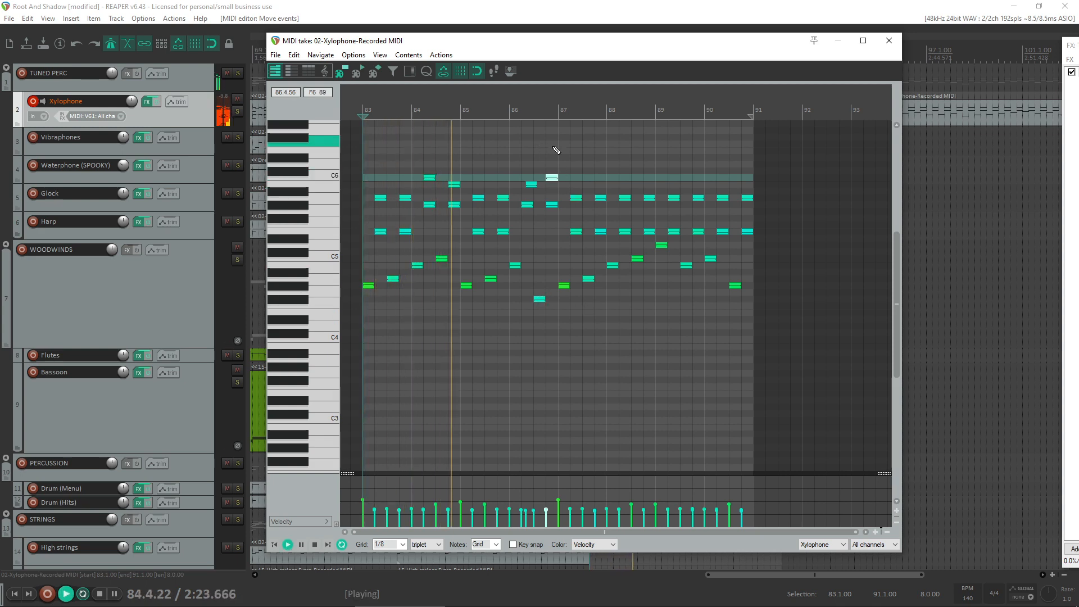
drag(531, 185, 528, 187)
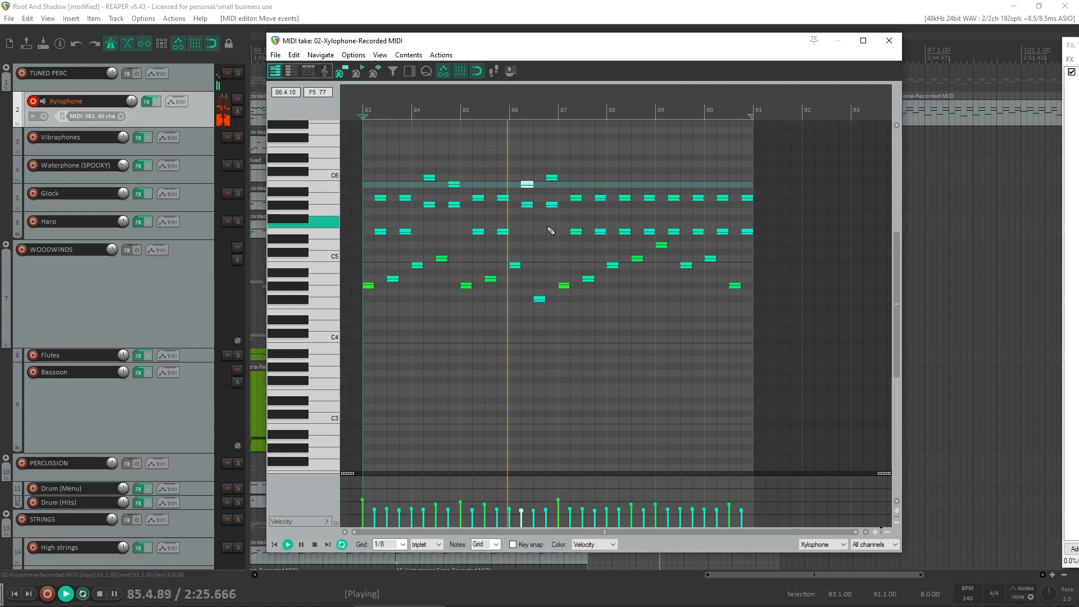
key(space)
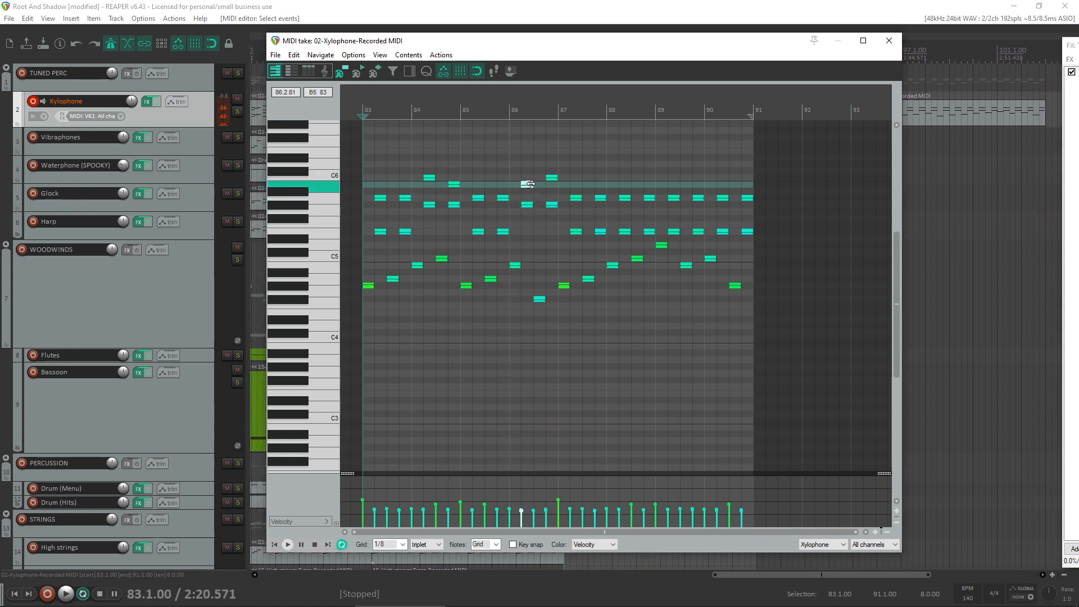
- Swap the top notes to C6 then B5 in bar 86 and B5 then C6 in bar 84, and play the take
drag(529, 188, 553, 185)
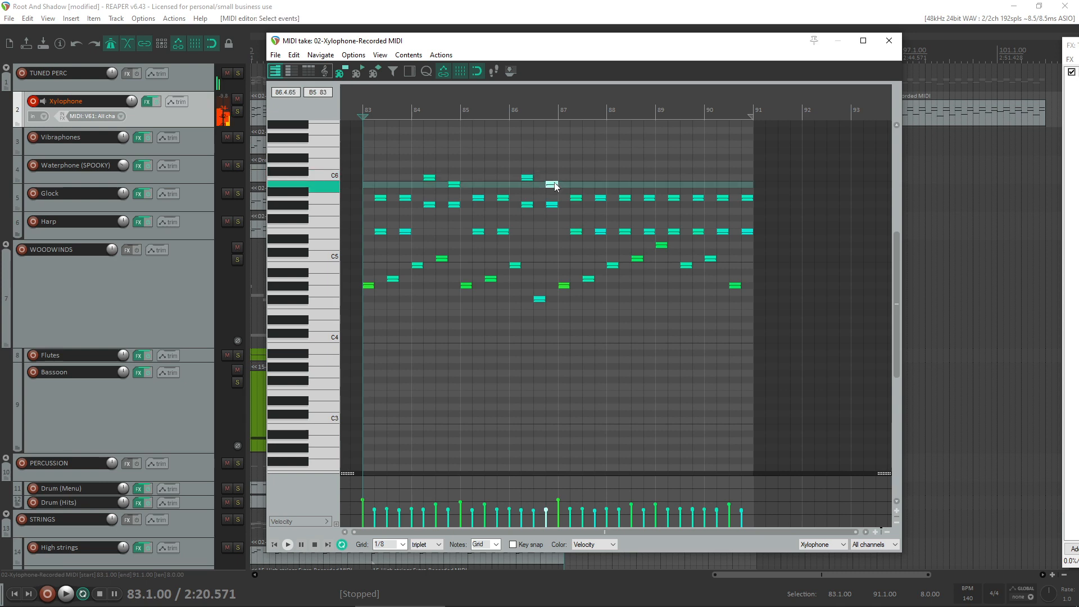
click(430, 178)
drag(431, 179, 453, 178)
key(space)
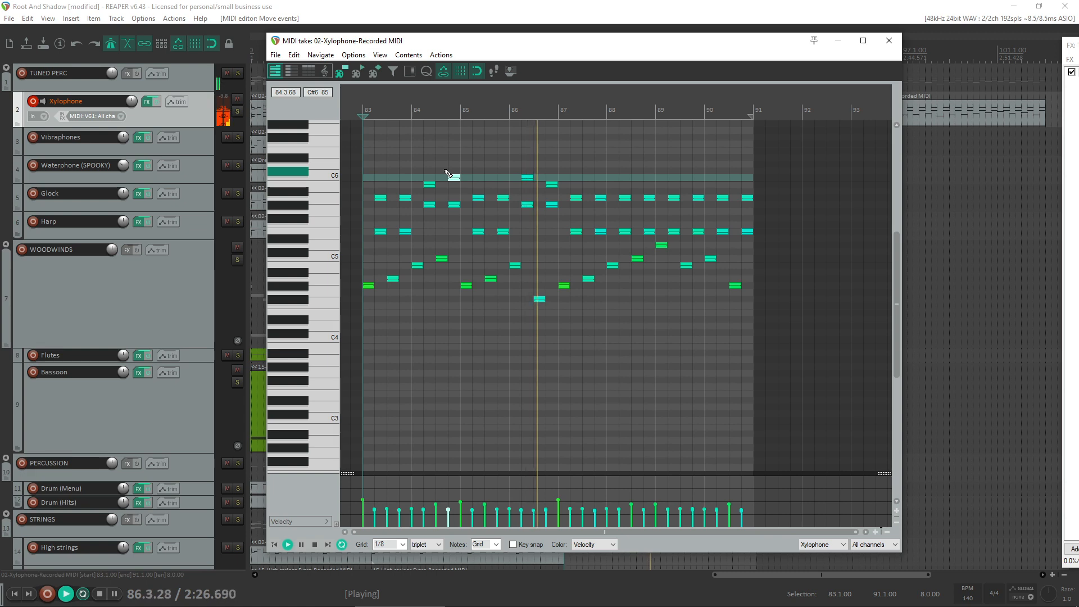
key(space)
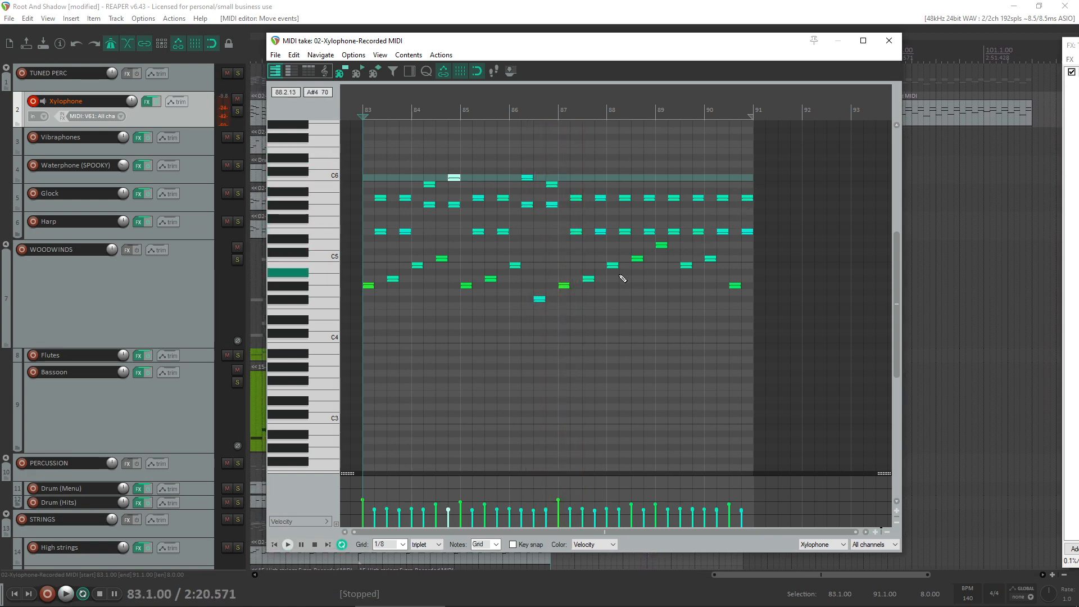
- Replace the upper notes in bars 87 to 90 with a copy of those from bars 83 to 86, and play the take
drag(769, 184, 571, 244)
key(Delete)
drag(592, 169, 577, 237)
key(space)
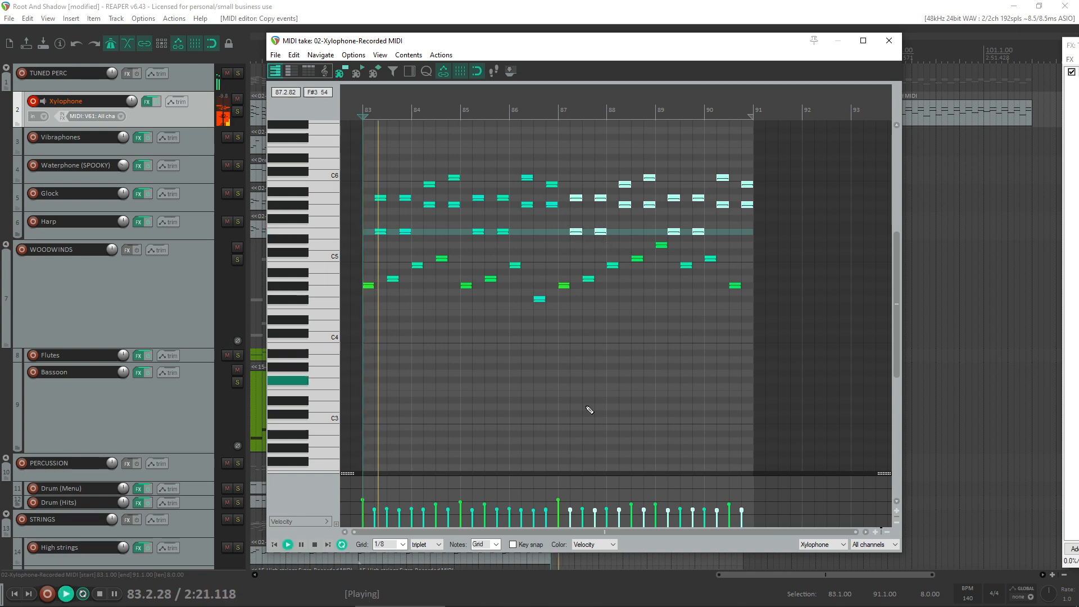
- Raise the last low note in bar 90 to A4 and play the end of the take from bars 89 and 88
mouse_move(573, 606)
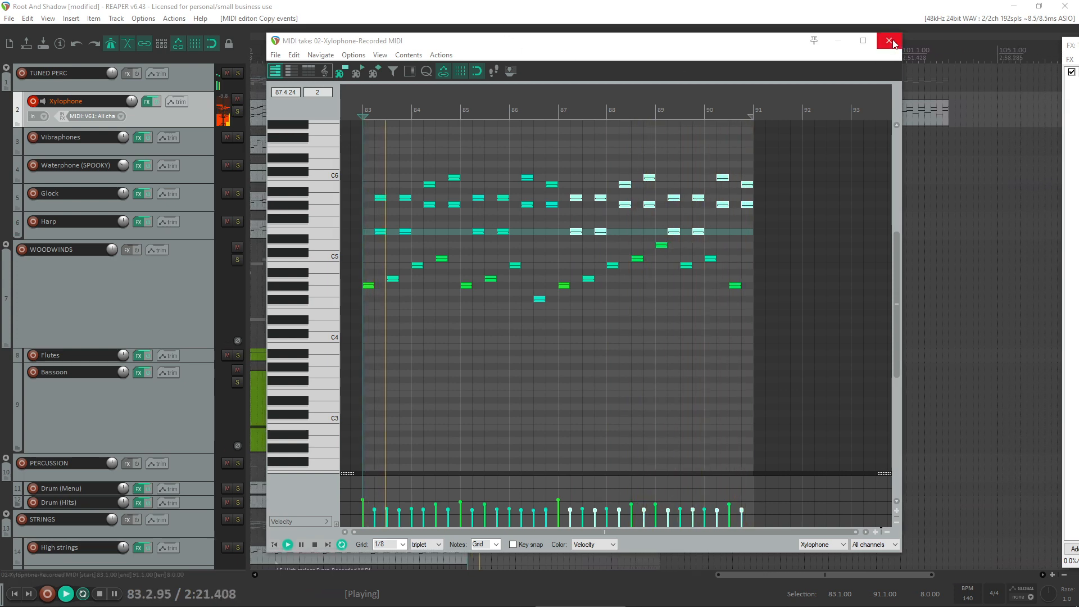
click(736, 287)
key(space)
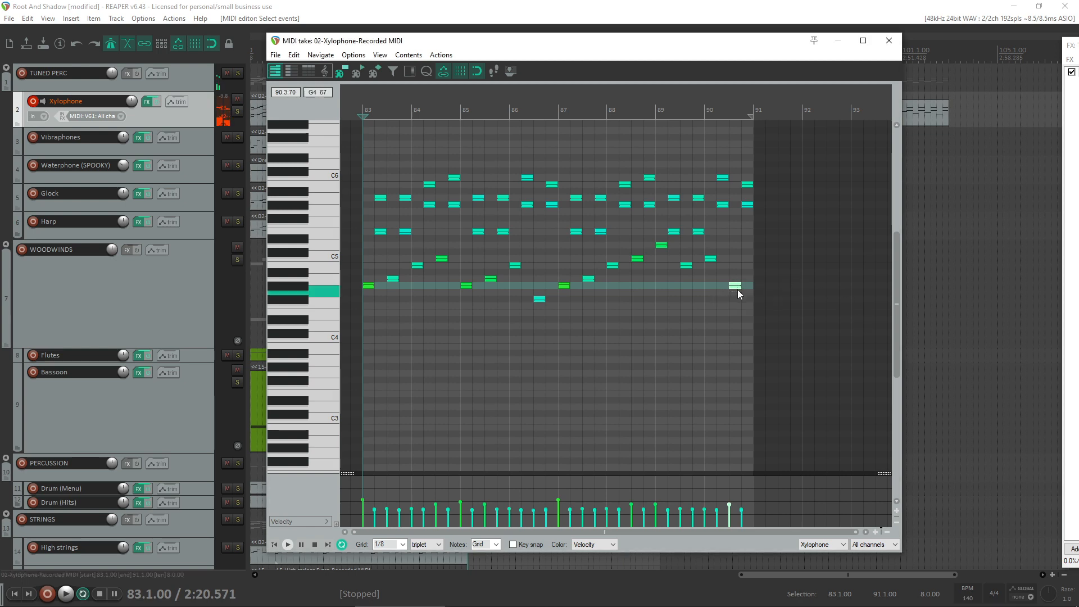
drag(736, 286, 737, 279)
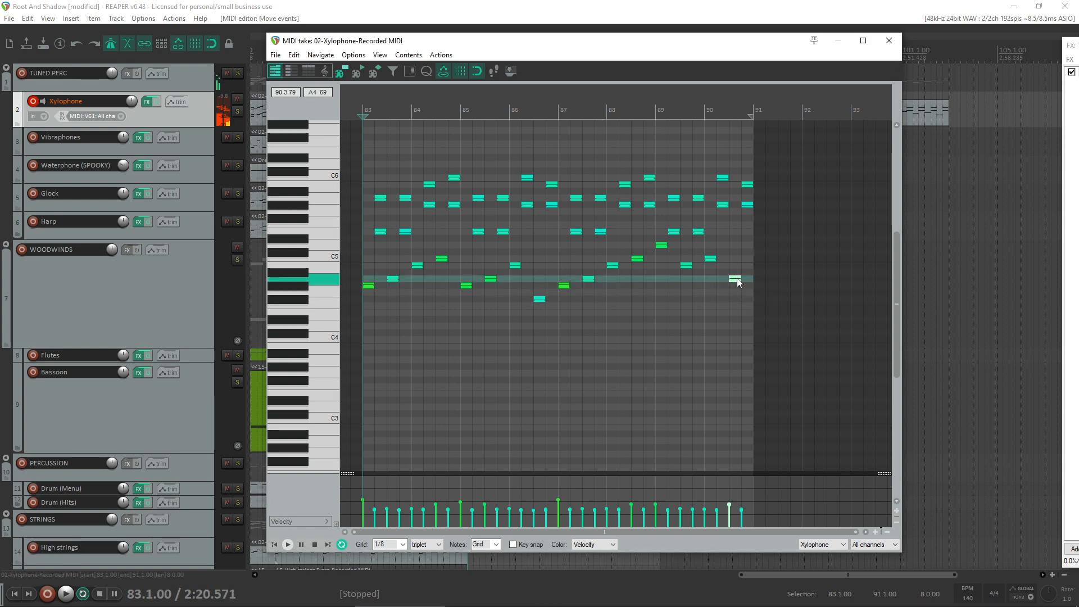
click(693, 271)
key(space)
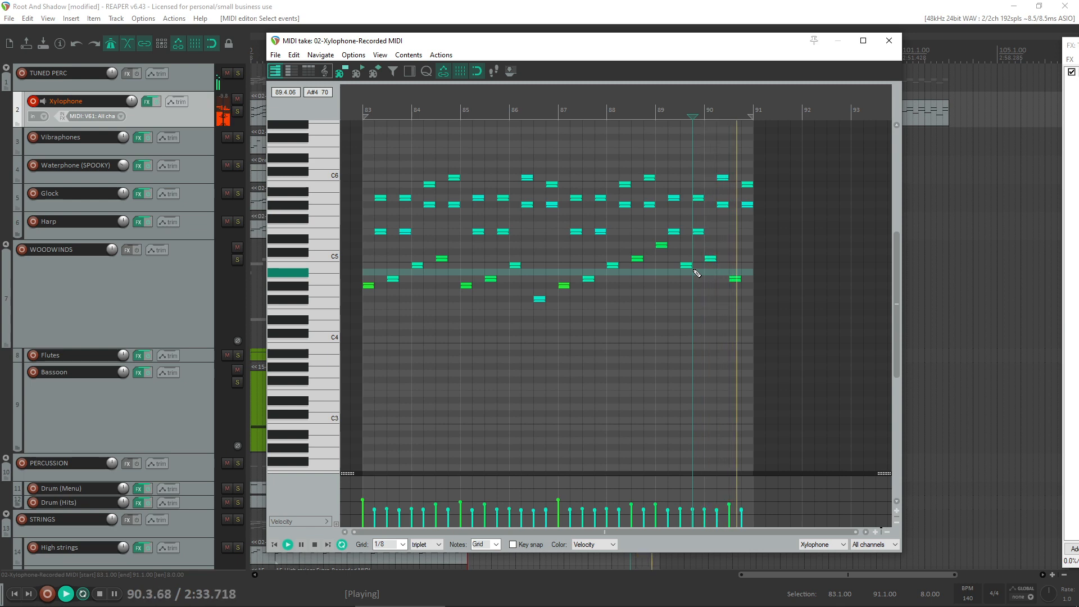
click(644, 224)
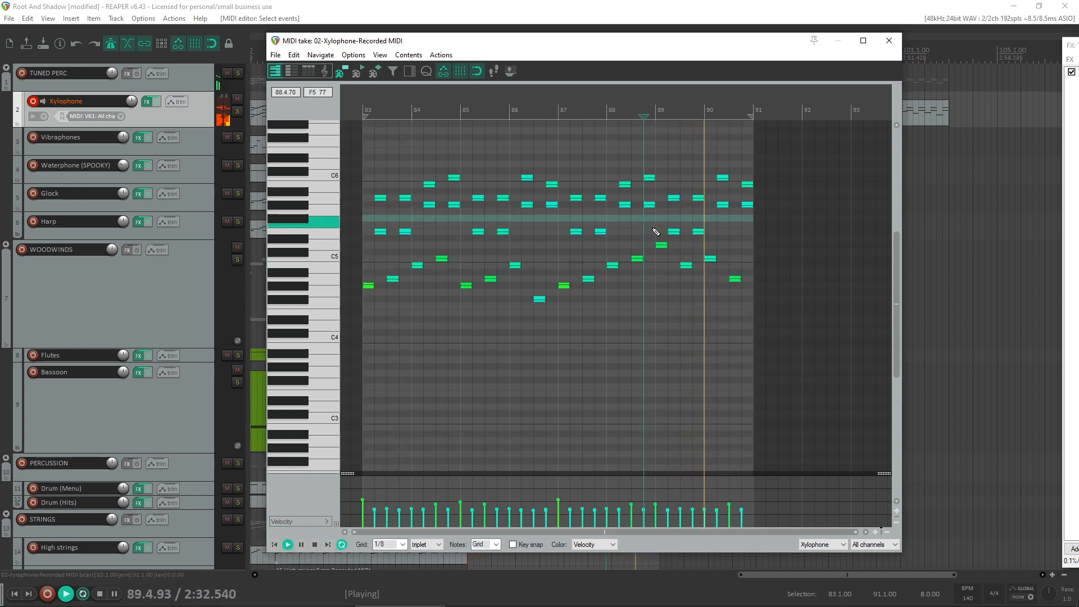
- Close the MIDI editor and delete the spare Xylophone item at bar 95
click(888, 40)
click(866, 119)
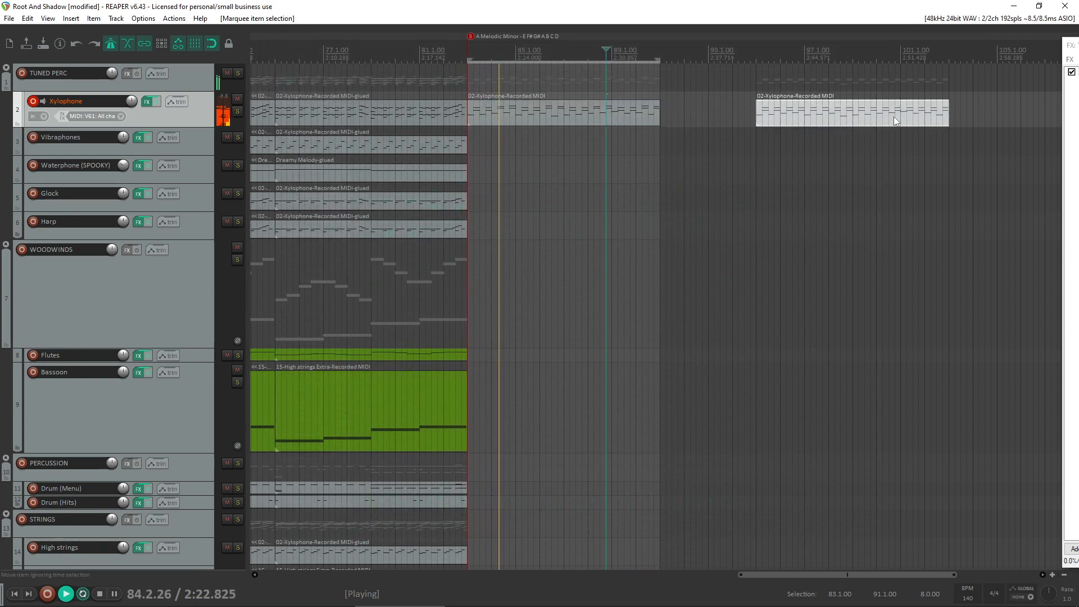
key(Delete)
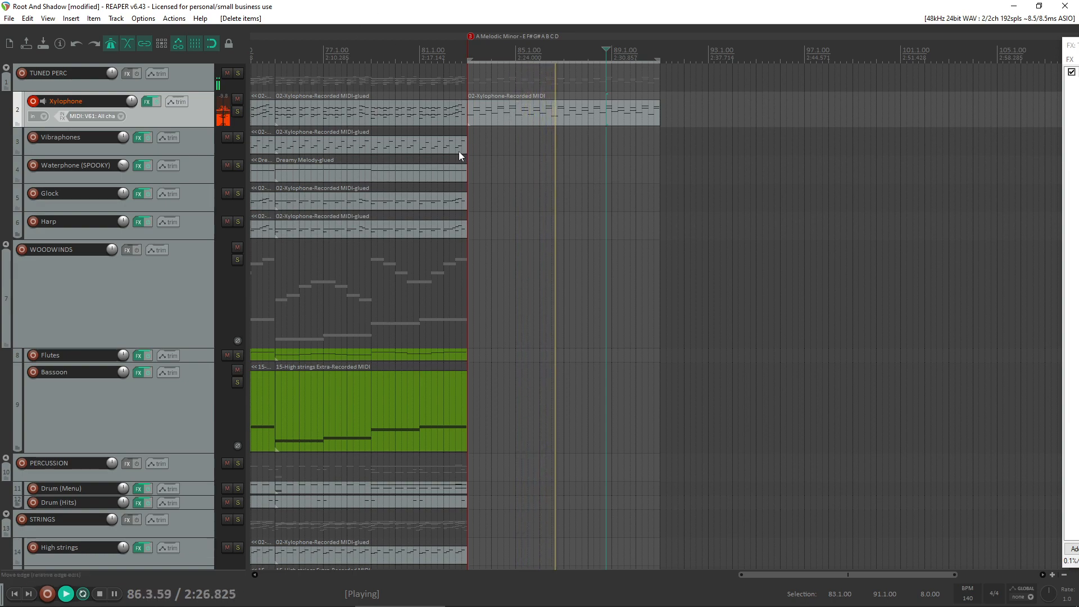
- Disarm the Xylophone track for recording, and arm and disarm the Drum (Menu) track
scroll(458, 150, down, 2)
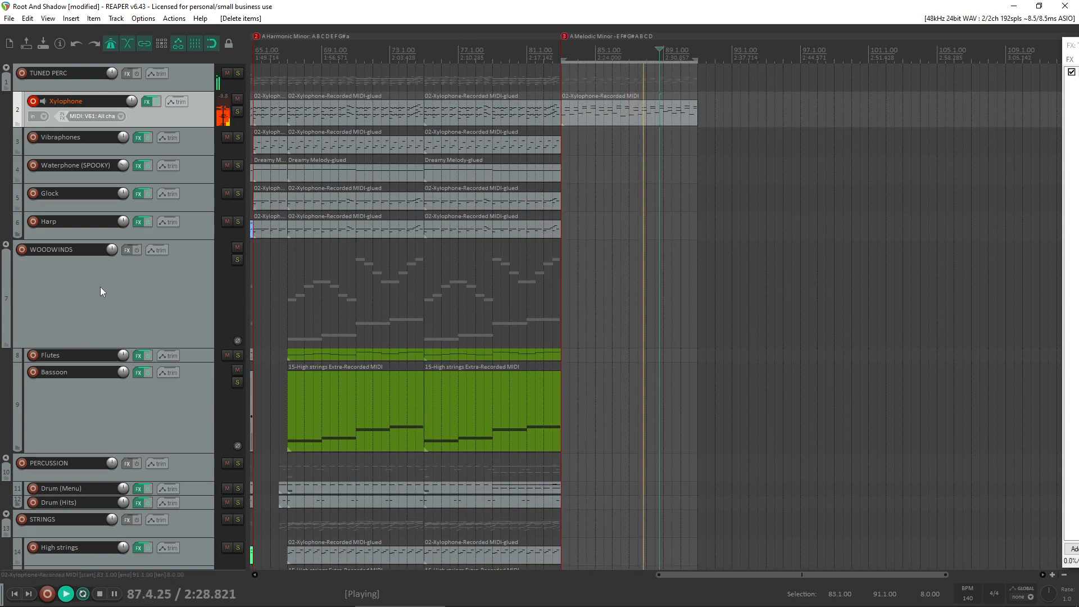
scroll(113, 288, down, 1)
scroll(140, 286, up, 1)
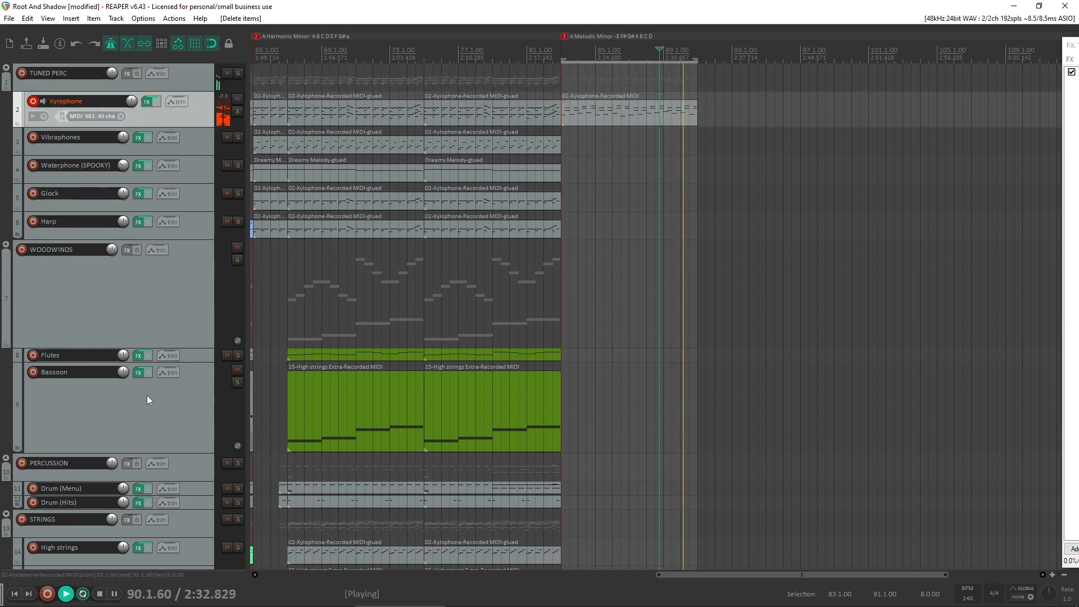
click(33, 488)
click(36, 104)
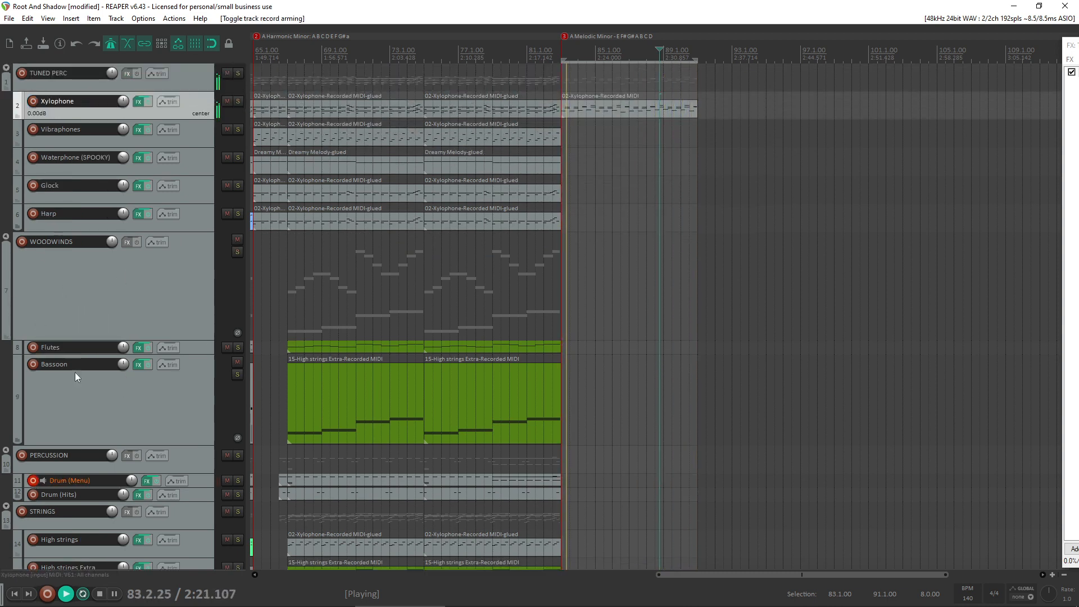
click(33, 480)
- Copy the Xylophone item at bar 83 to the Low Strings track and open the copy in the MIDI editor
scroll(40, 498, down, 3)
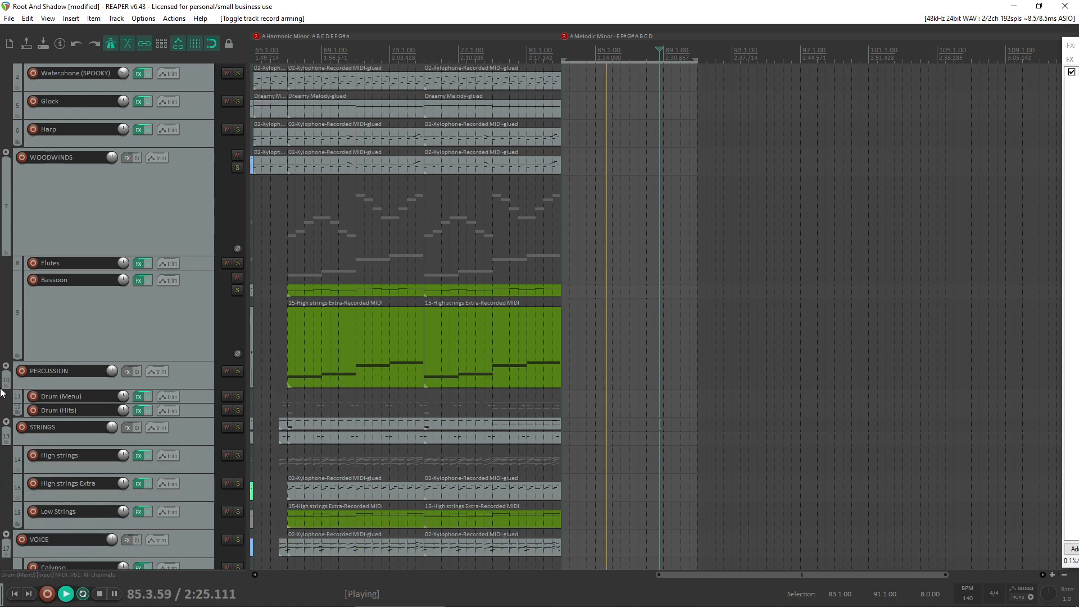
scroll(603, 168, up, 3)
click(603, 112)
drag(603, 112, 610, 407)
double_click(610, 407)
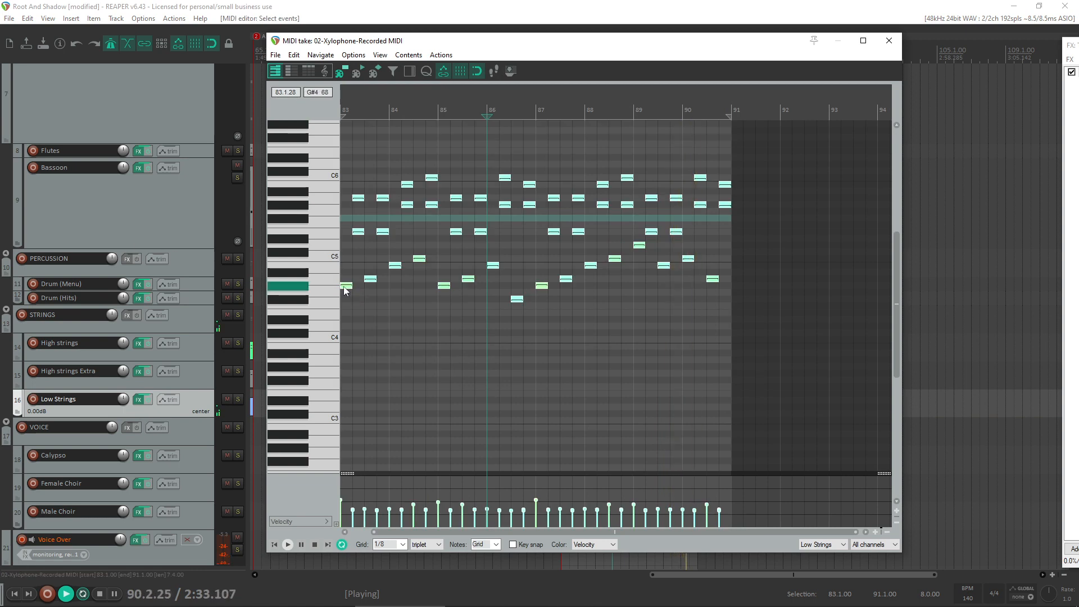
- Transpose all notes of the Low Strings copy down two octaves and arm the Low Strings track for recording
drag(346, 286, 270, 442)
scroll(291, 400, down, 2)
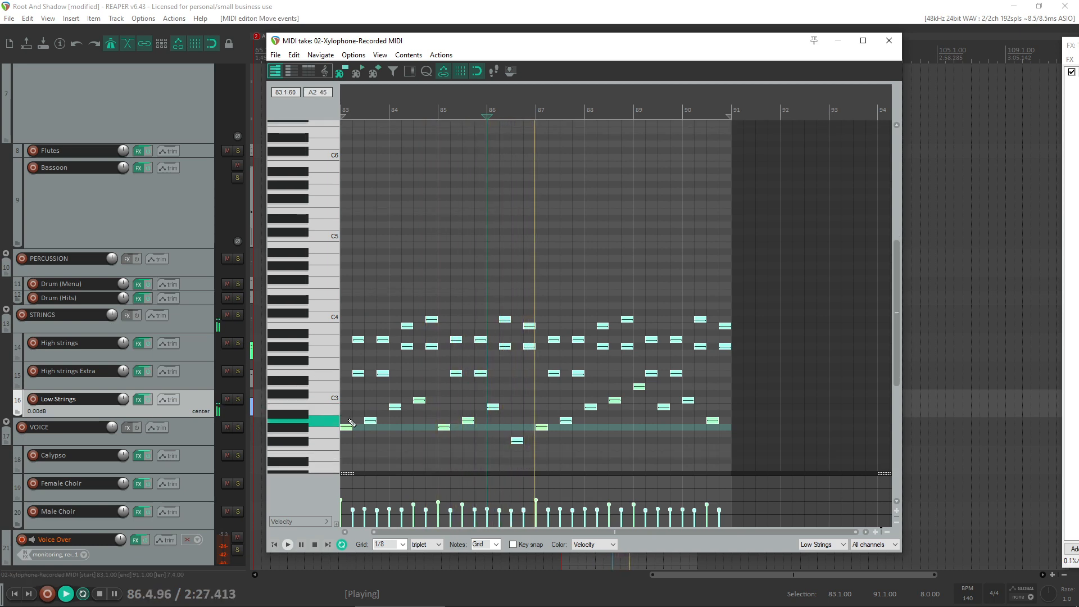
key(space)
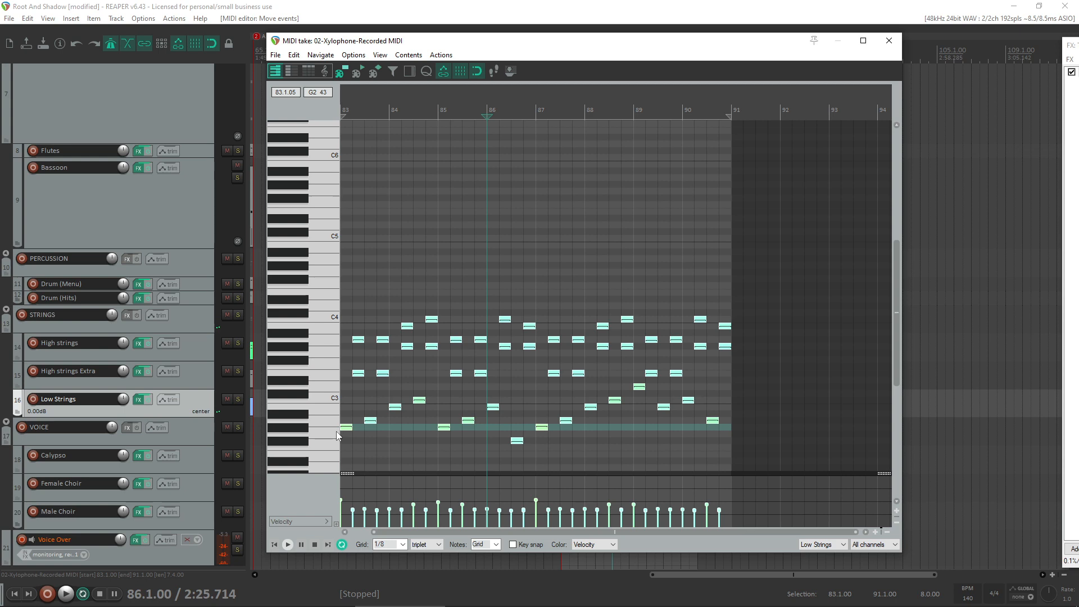
click(32, 399)
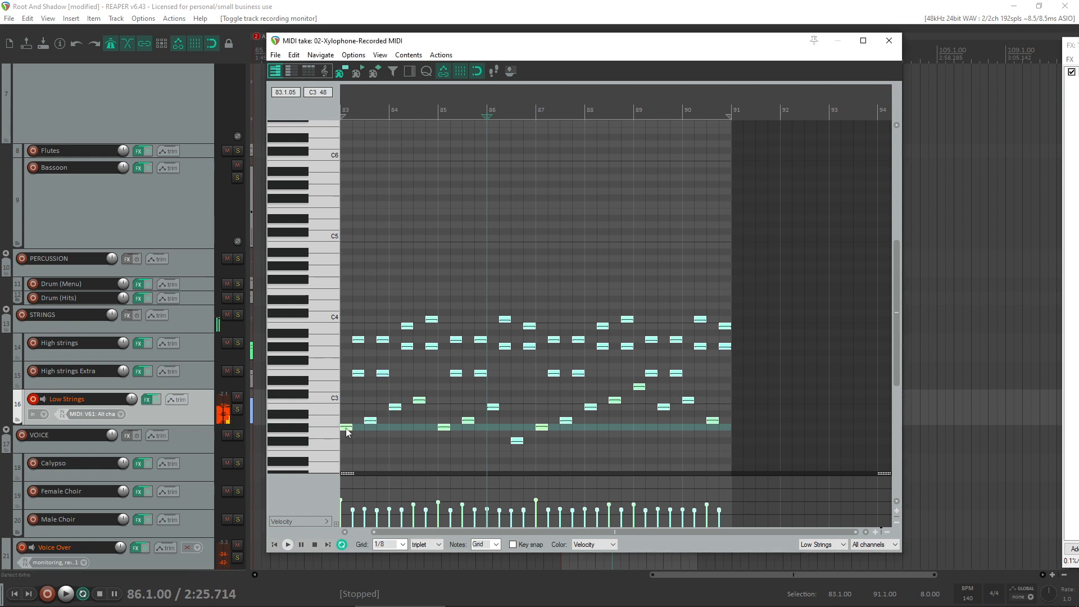
- Try all the Low Strings notes one semitone higher in playback, and undo the shift
drag(347, 428, 339, 414)
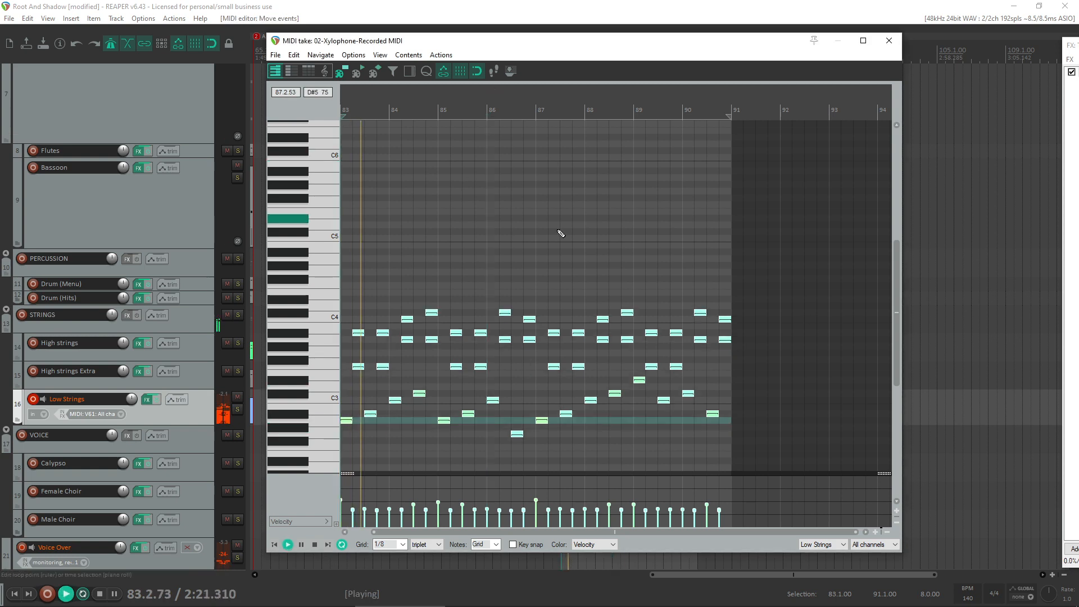
key(space)
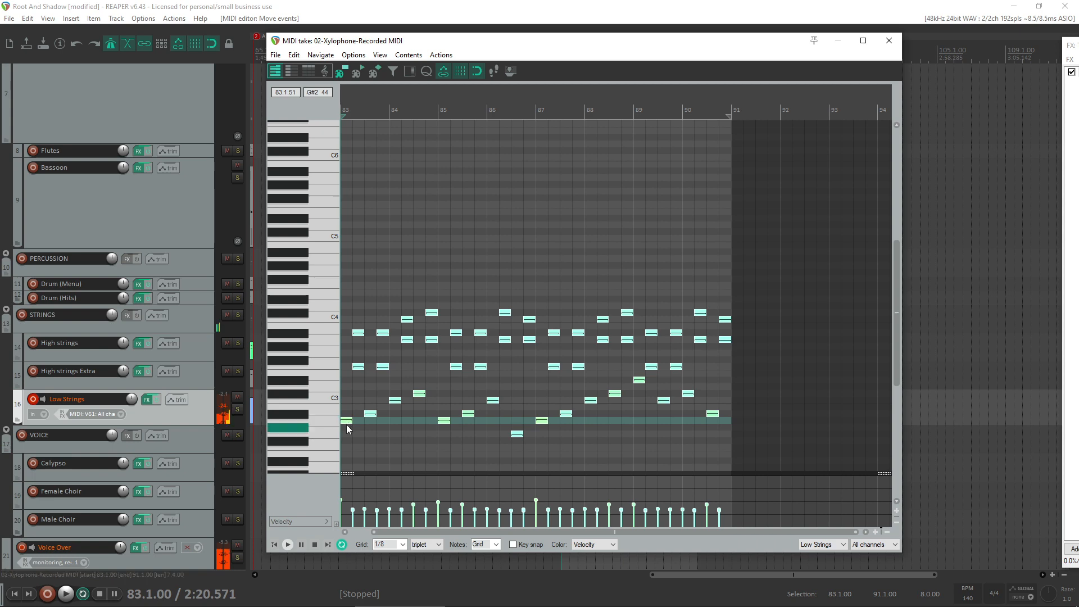
key(ctrl+z)
- Play the Low Strings take and delete all its upper repeated notes from bar 83 to bar 91, keeping the low melody
key(space)
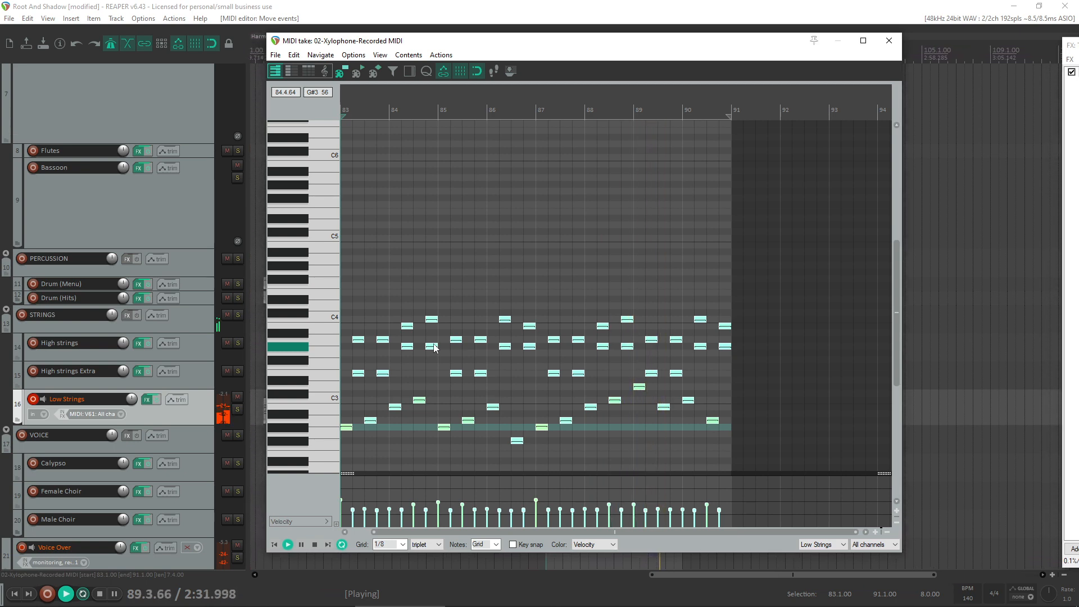
key(space)
drag(765, 287, 344, 381)
key(Delete)
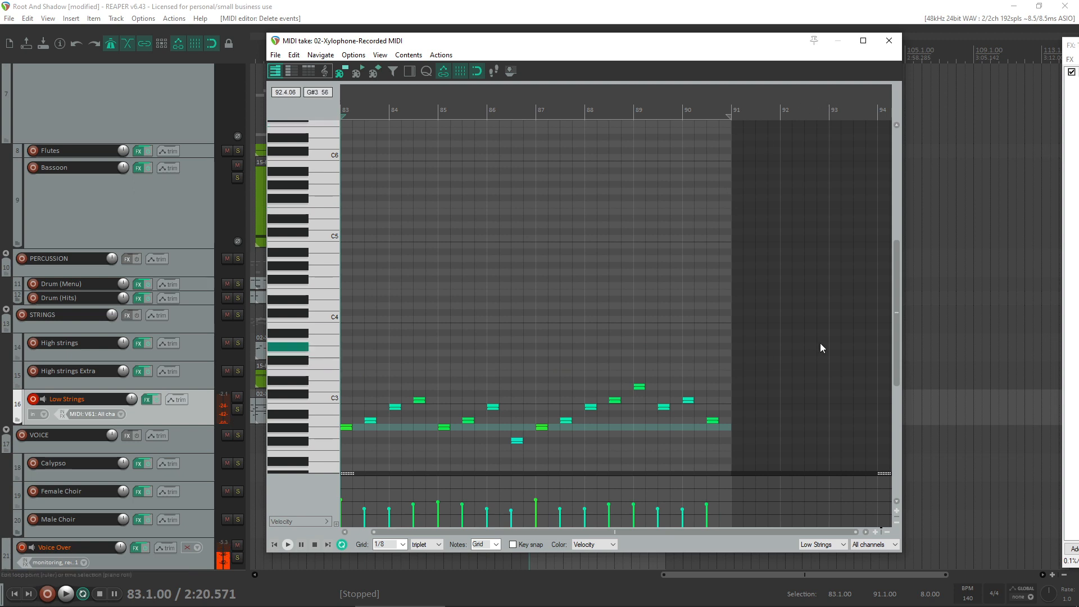
- Lengthen all the Low Strings melody notes to half a bar so each meets the next, and close the MIDI editor
drag(820, 343, 362, 433)
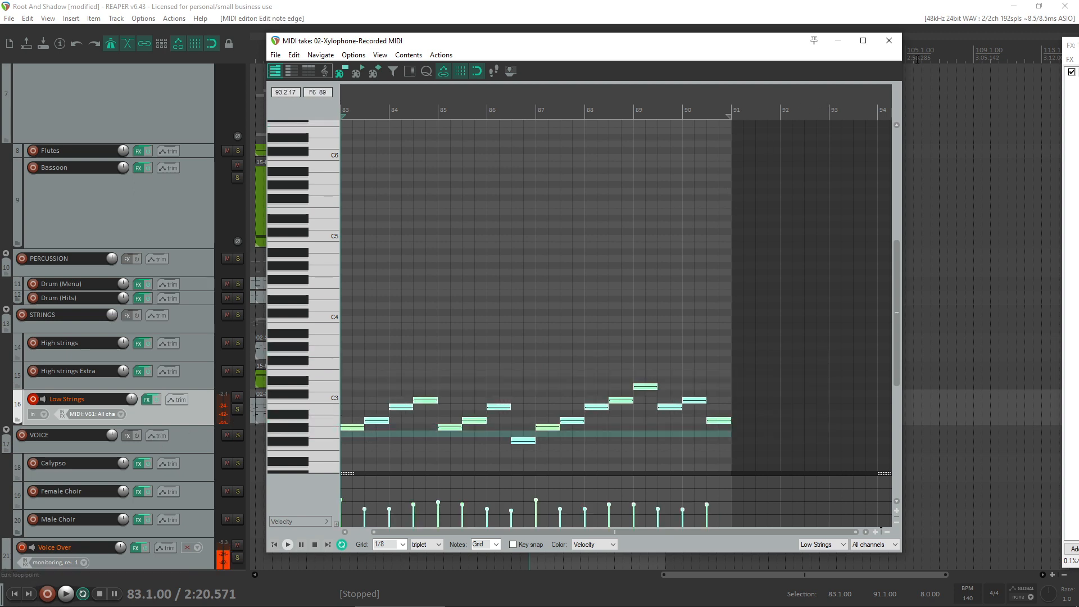
click(889, 40)
scroll(506, 393, down, 2)
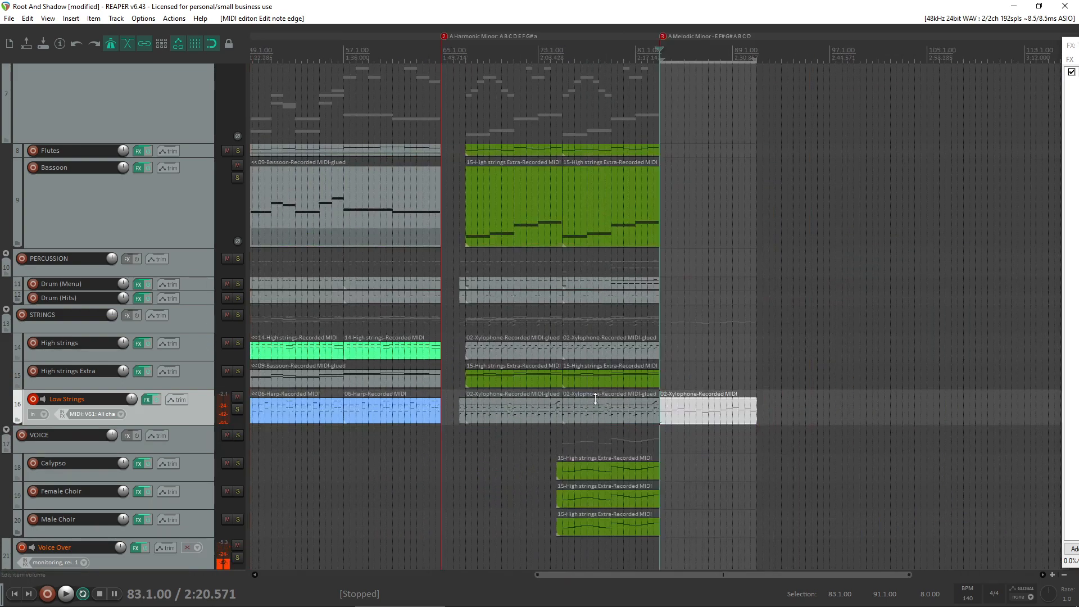
scroll(619, 400, up, 2)
scroll(585, 429, down, 3)
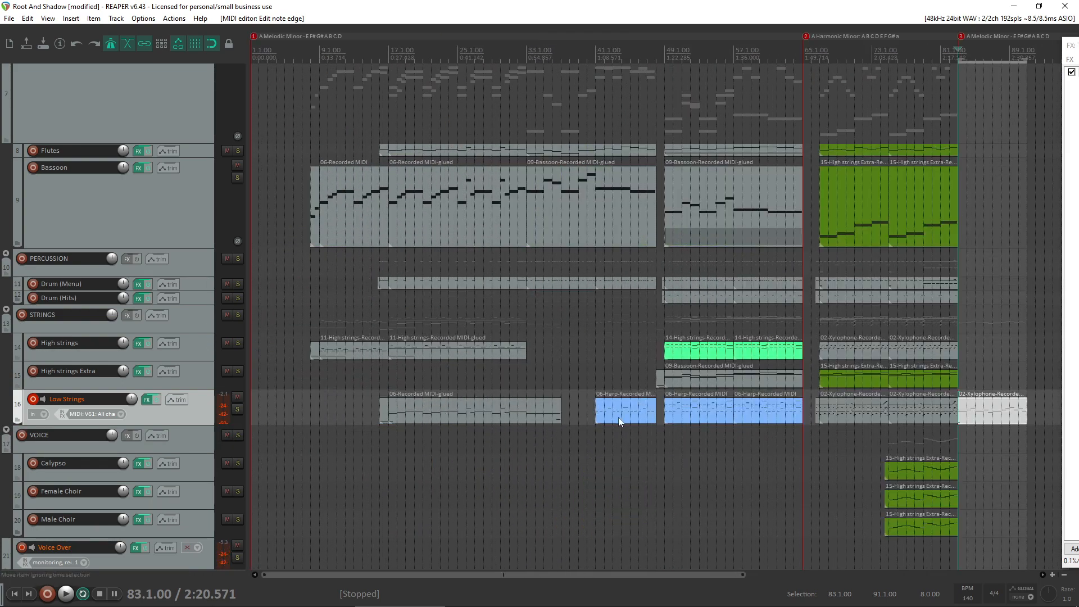
- Copy the C#1 keyswitch note from the Low Strings take at bar 16 to bar 82, and trim it to a short note ending at bar 83
click(383, 413)
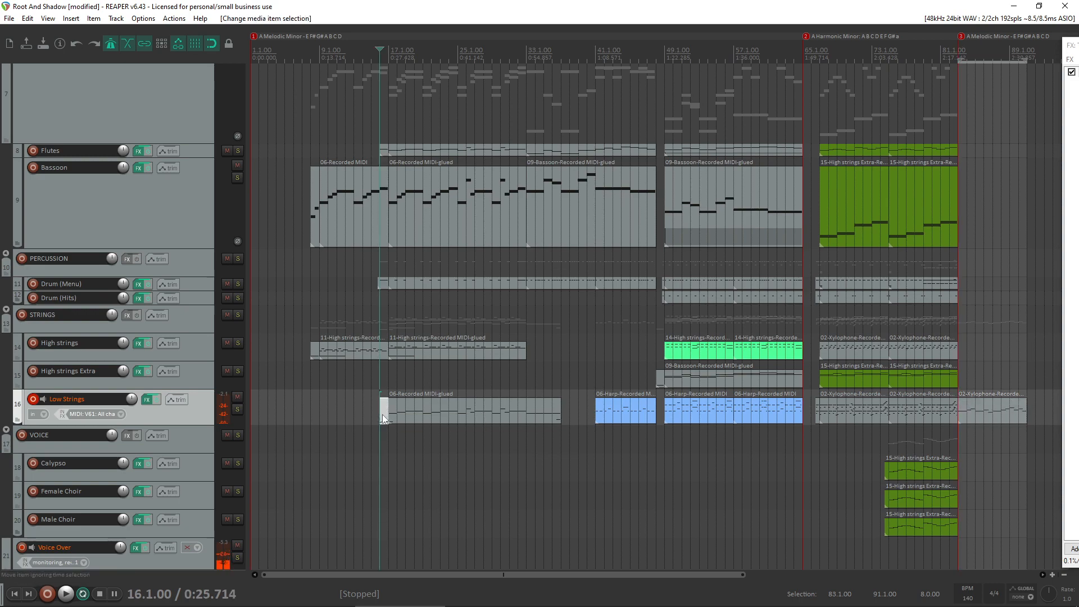
double_click(383, 413)
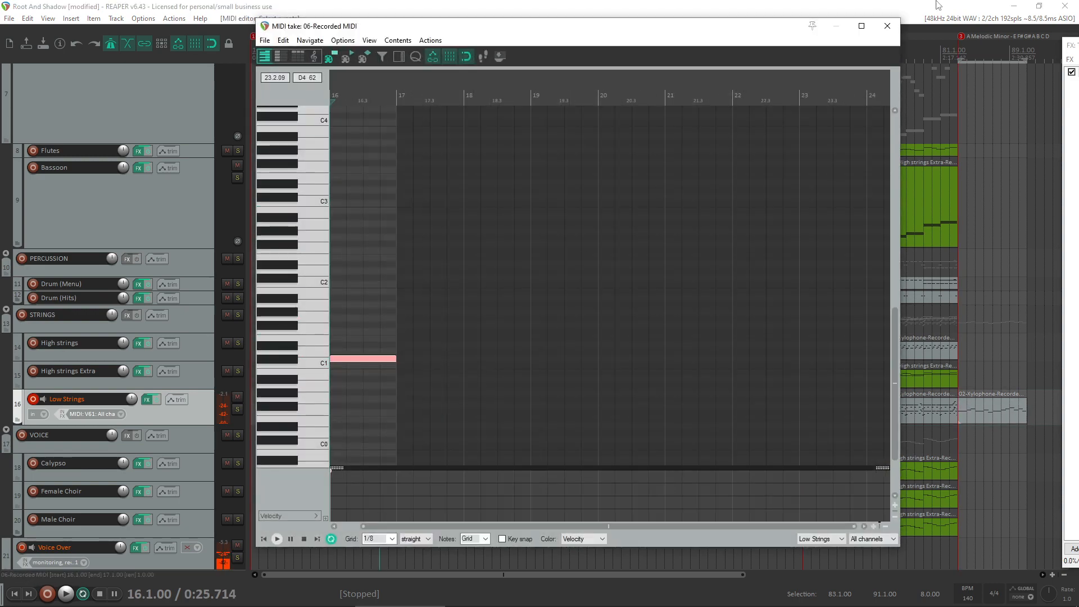
click(887, 34)
scroll(776, 422, up, 3)
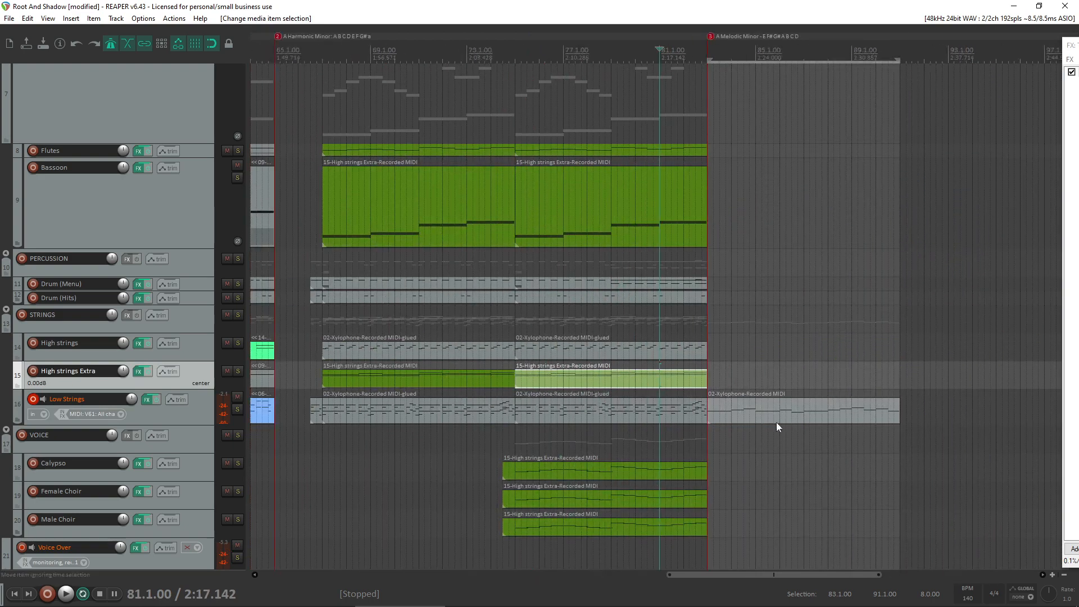
double_click(665, 417)
key(ctrl+v)
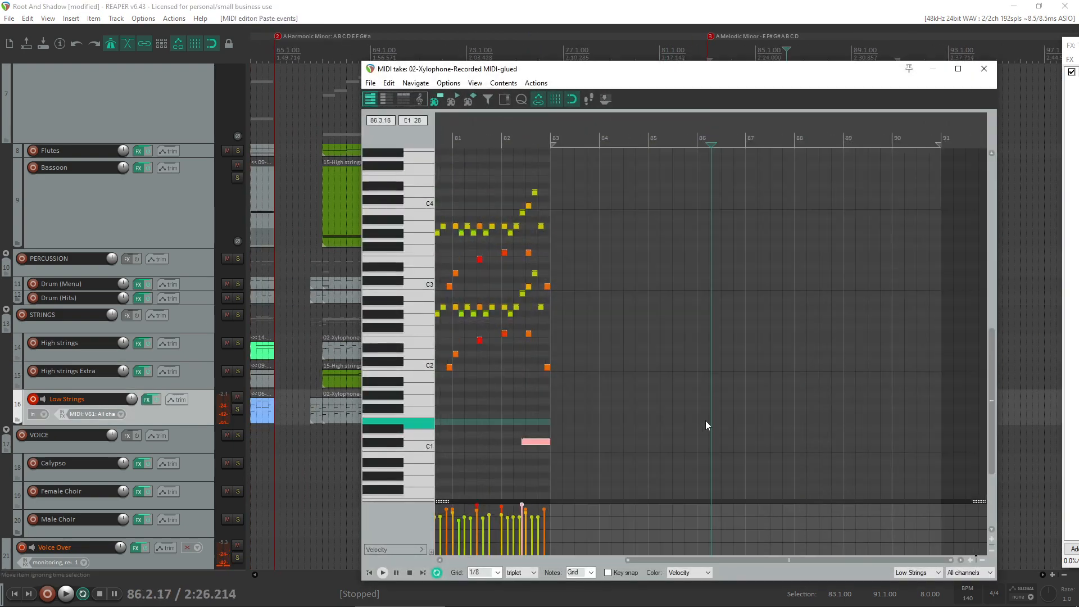
drag(523, 444, 546, 443)
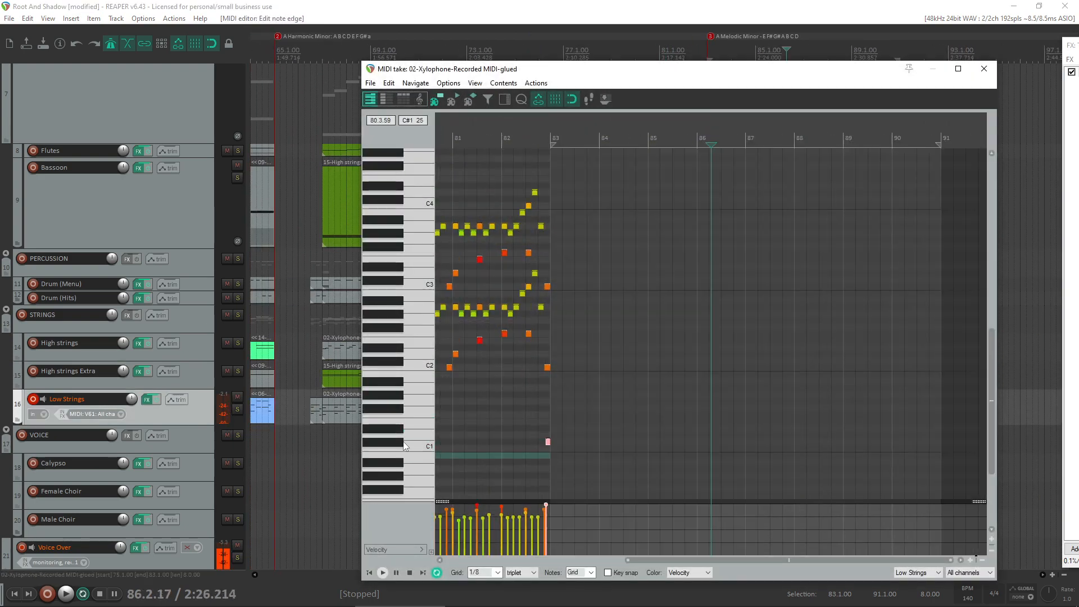
click(983, 68)
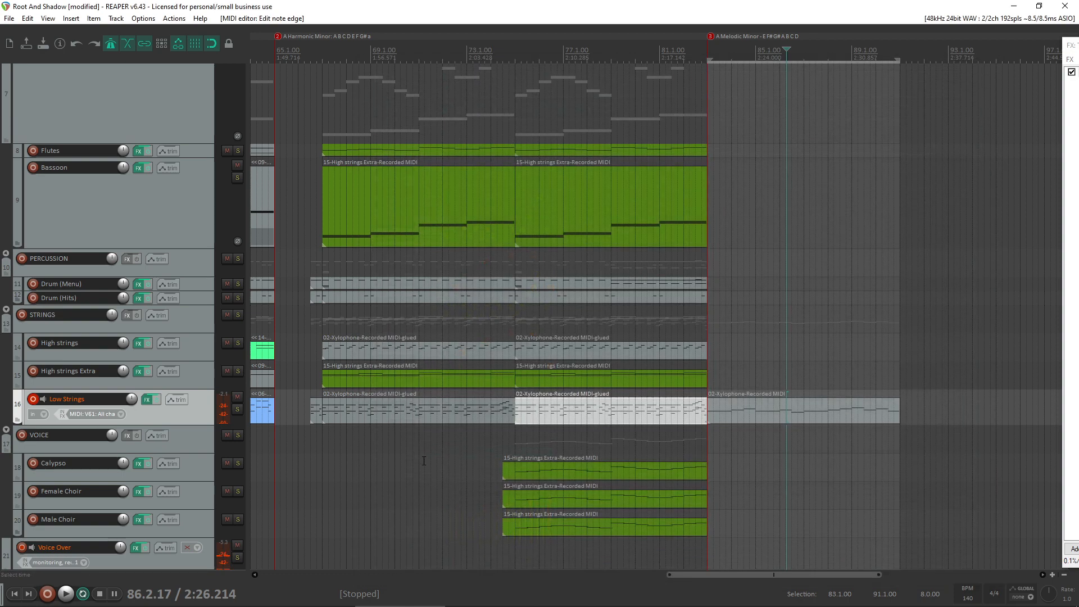
- Open the Low Strings take starting at bar 17 and copy the E1 keyswitch note from its end in bar 36
scroll(346, 423, down, 4)
scroll(369, 418, down, 3)
click(330, 405)
scroll(325, 407, down, 2)
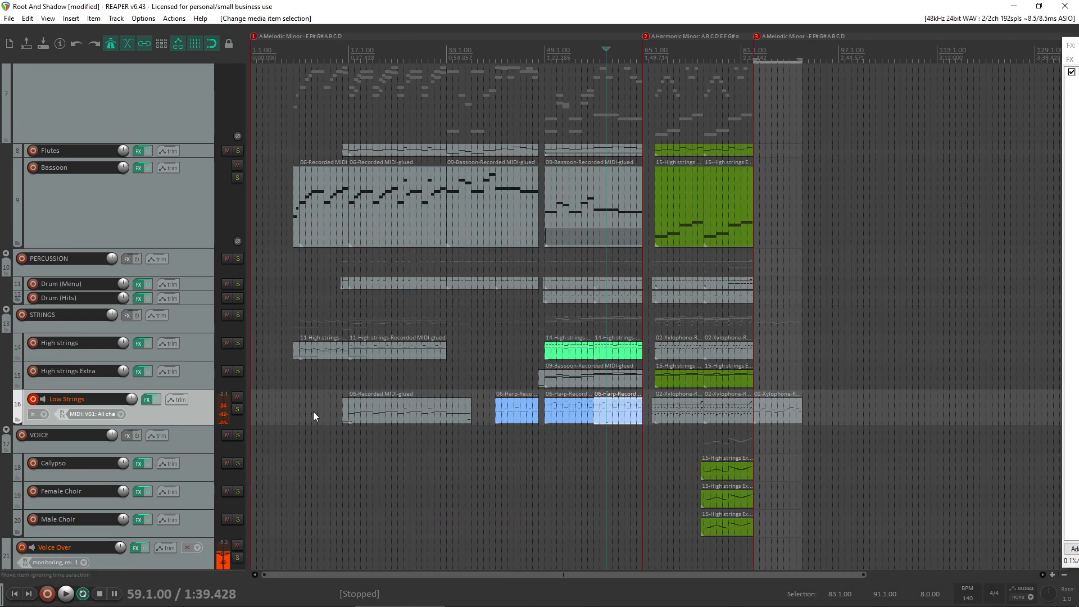
scroll(382, 419, up, 1)
click(534, 415)
double_click(535, 415)
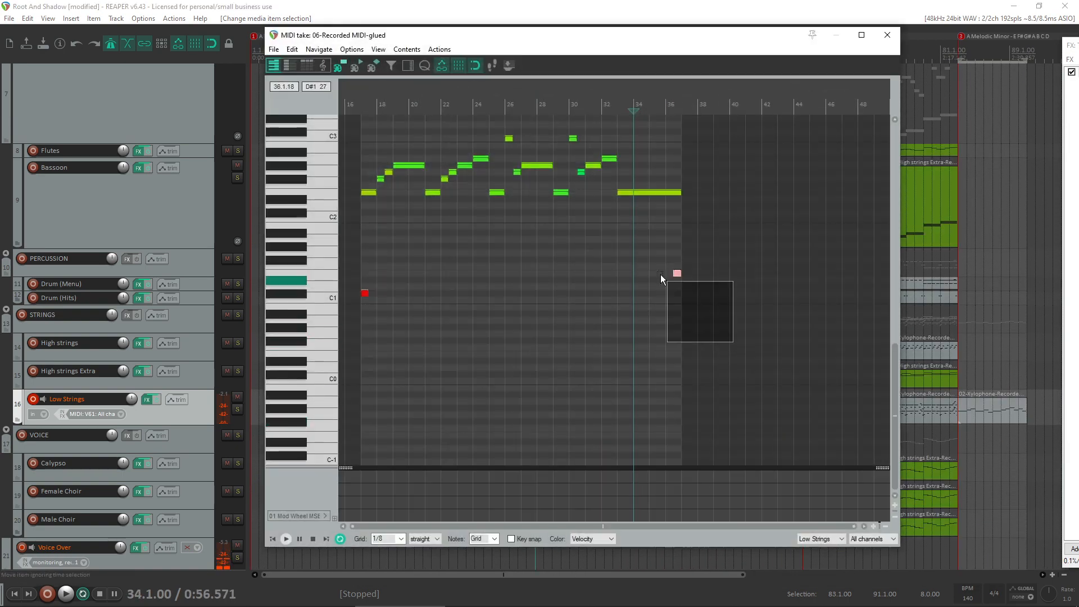
click(893, 36)
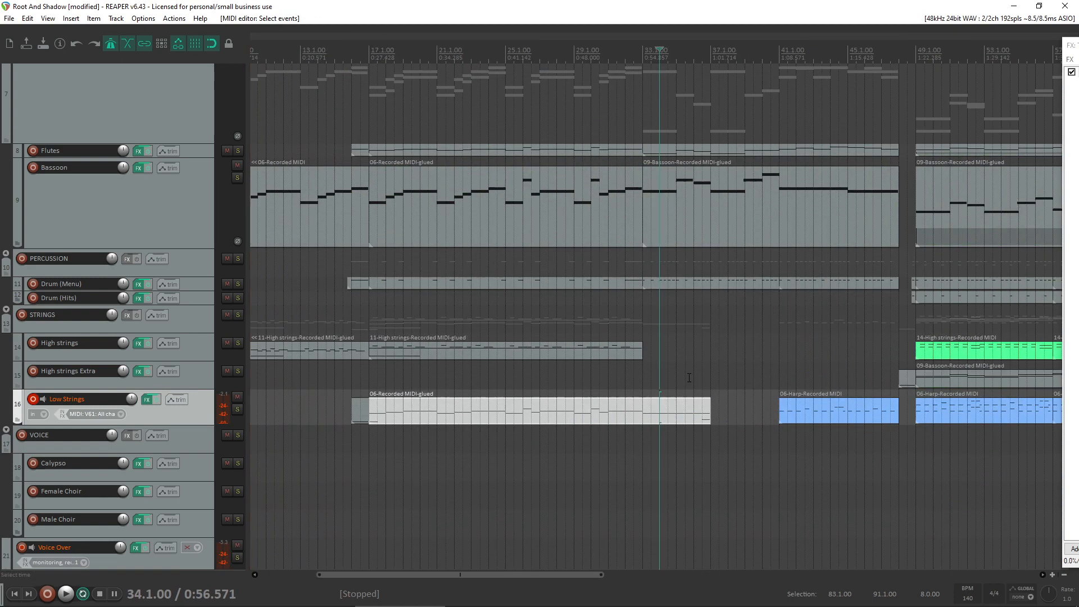
- Paste the E1 keyswitch note at the start and at the end of the Low Strings take running from bar 41 to 48
click(847, 418)
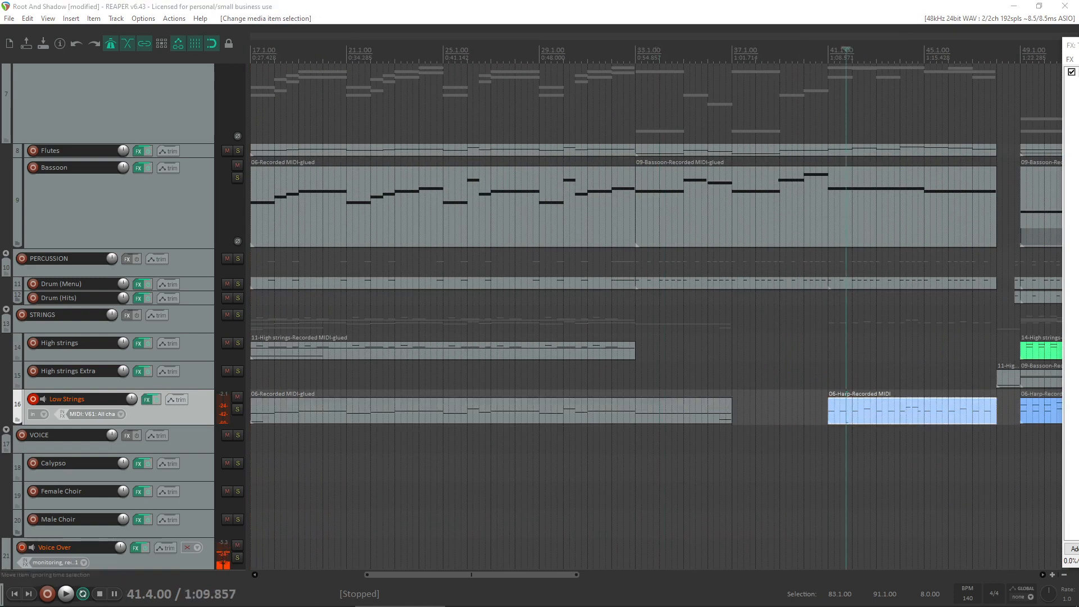
key(ctrl+v)
click(829, 415)
key(ctrl+v)
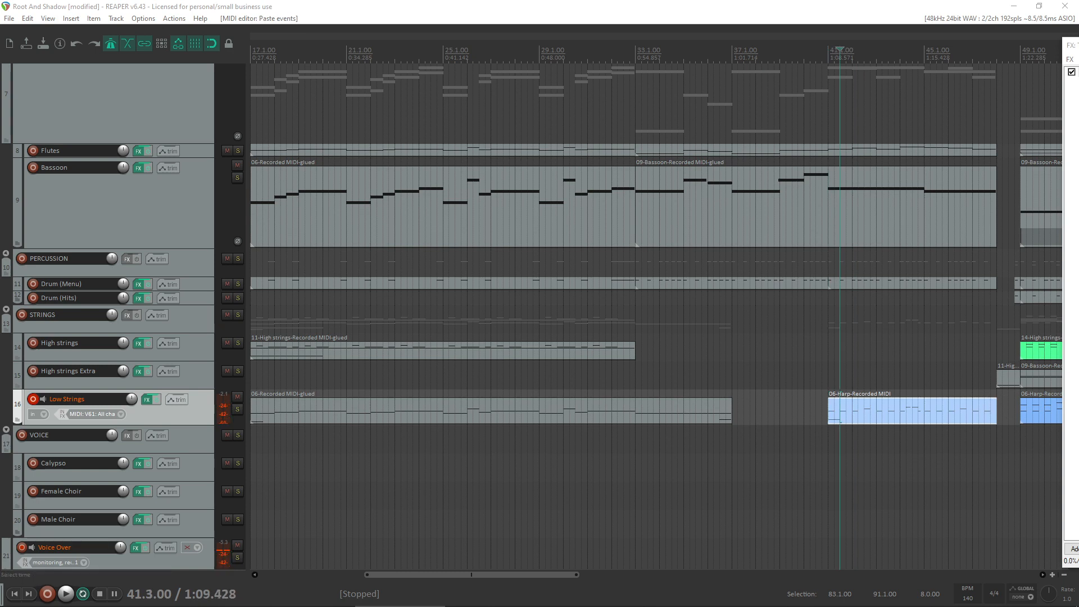
click(983, 416)
key(ctrl+v)
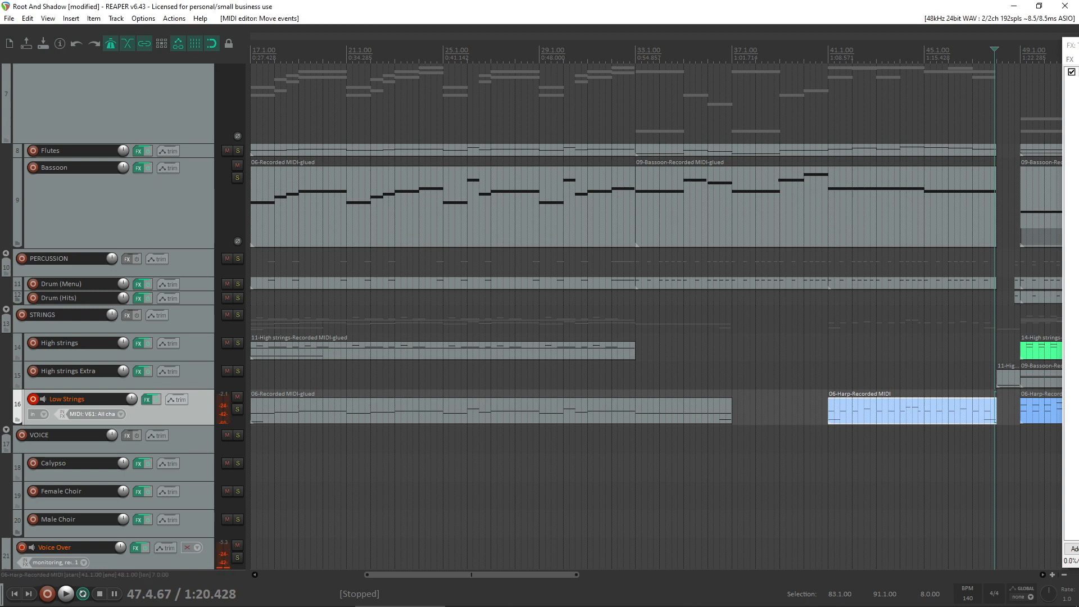
- Paste the E1 keyswitch note at the start and end of the Low Strings take running from bar 49 to 57
scroll(1019, 471, up, 5)
click(726, 415)
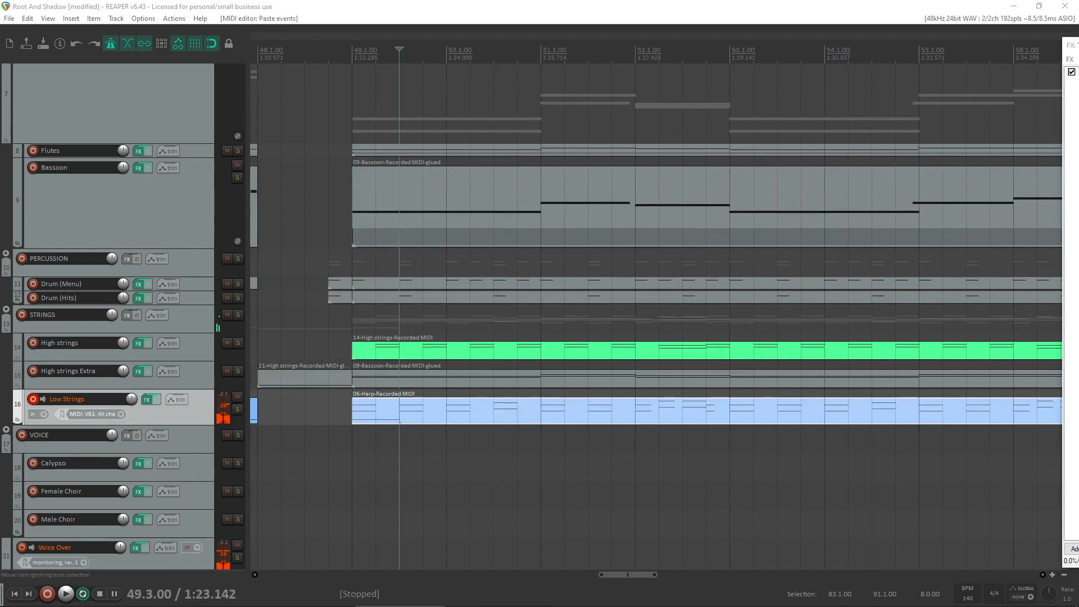
scroll(785, 426, down, 4)
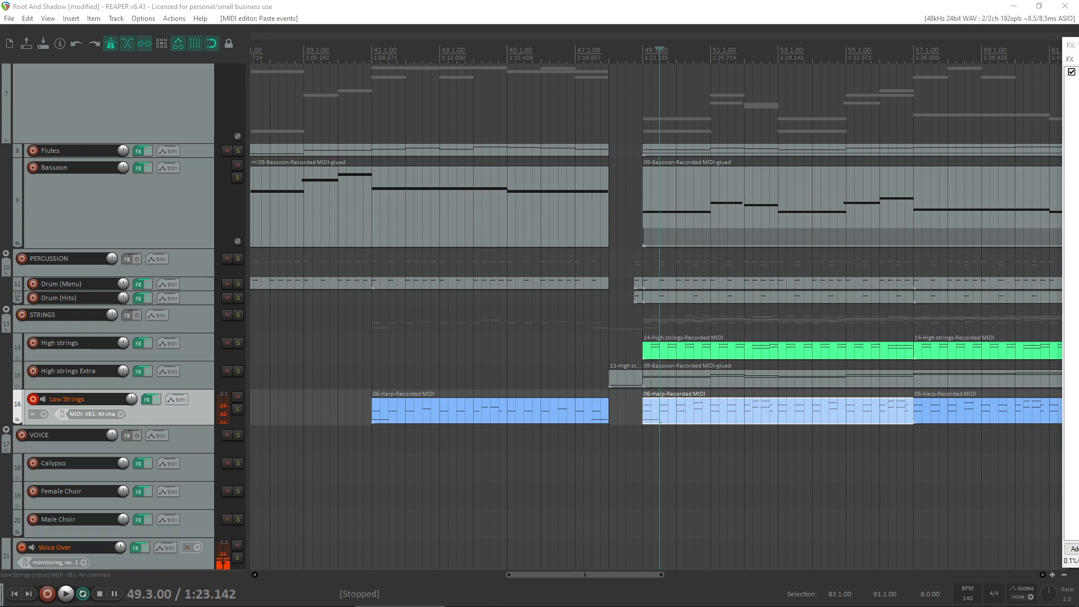
click(902, 410)
key(ctrl+v)
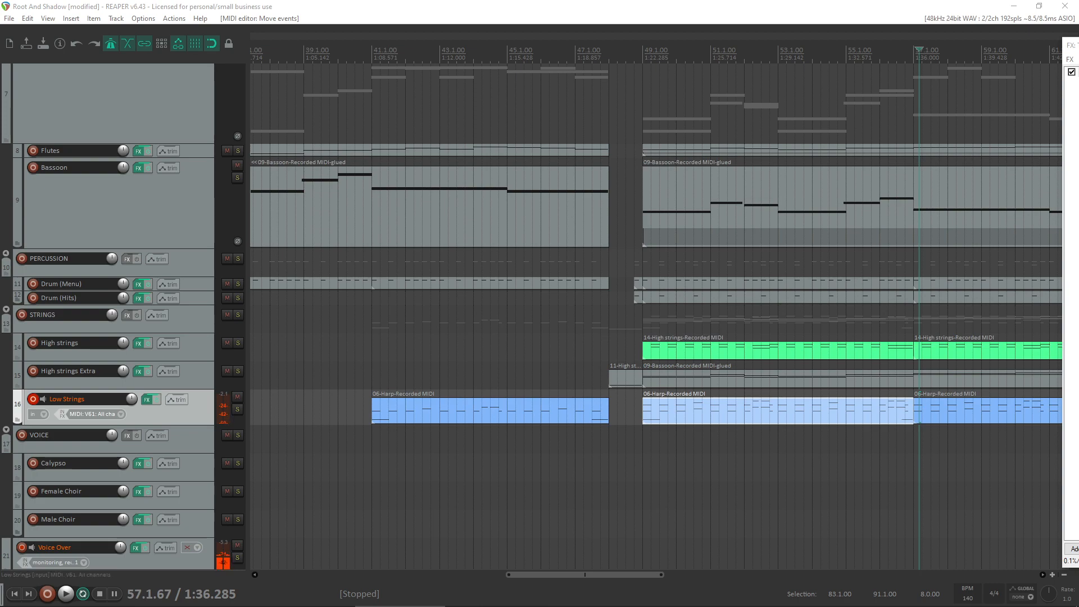
- Paste the E1 keyswitch note at the start and end of the Low Strings take from bar 57 to 65, and close the editor
click(990, 438)
scroll(990, 437, down, 3)
click(699, 416)
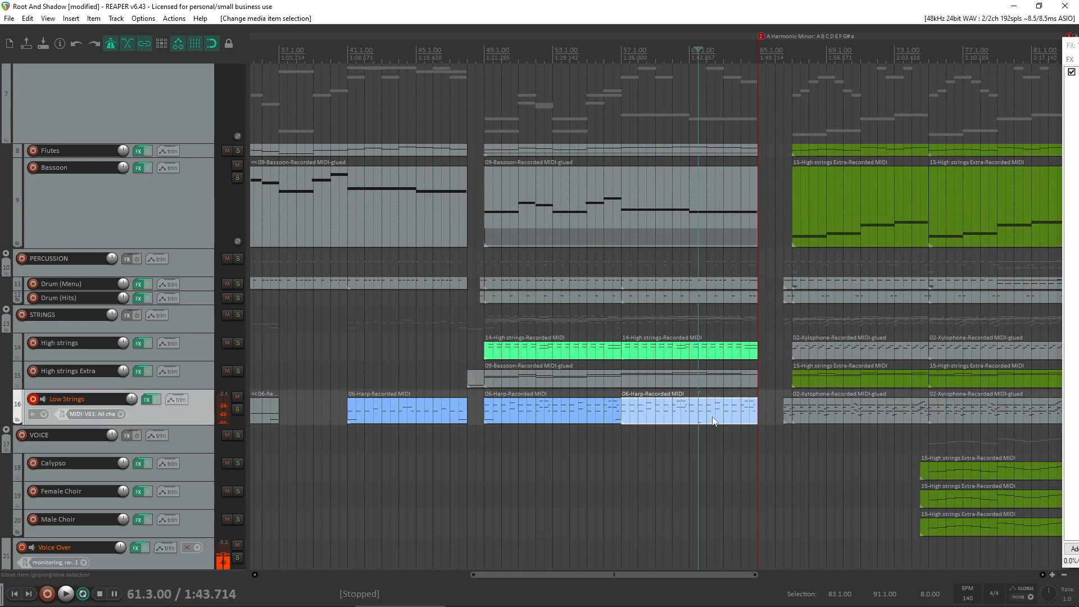
scroll(712, 421, right, 2)
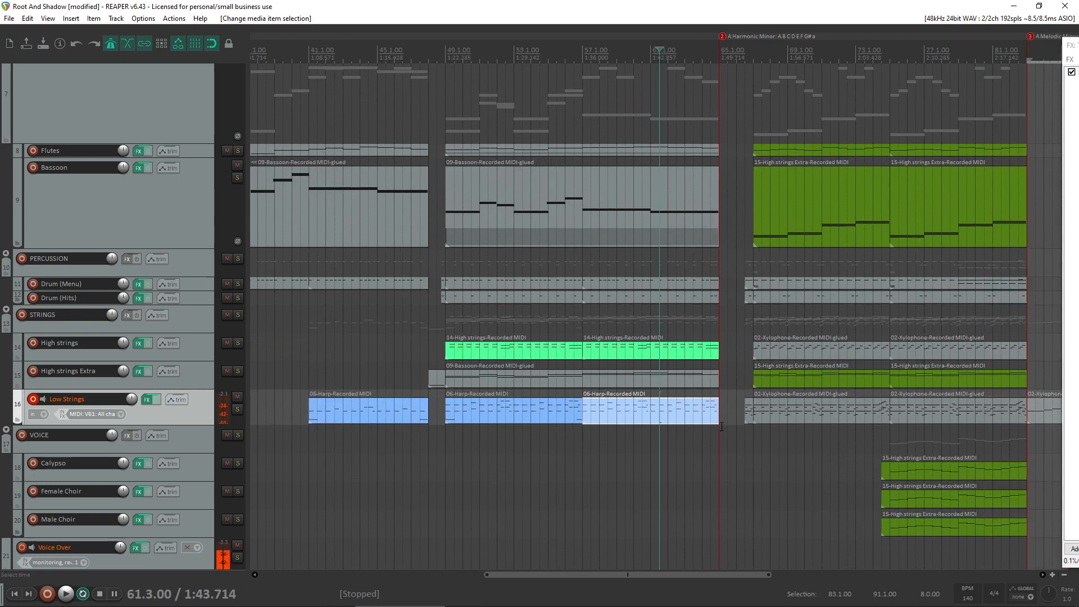
double_click(643, 416)
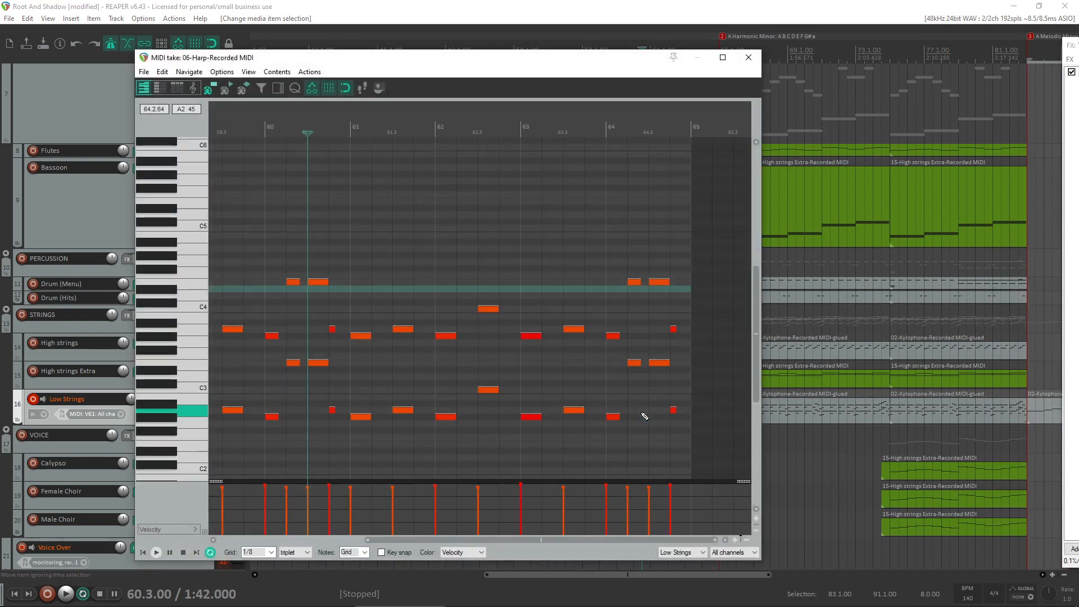
click(389, 430)
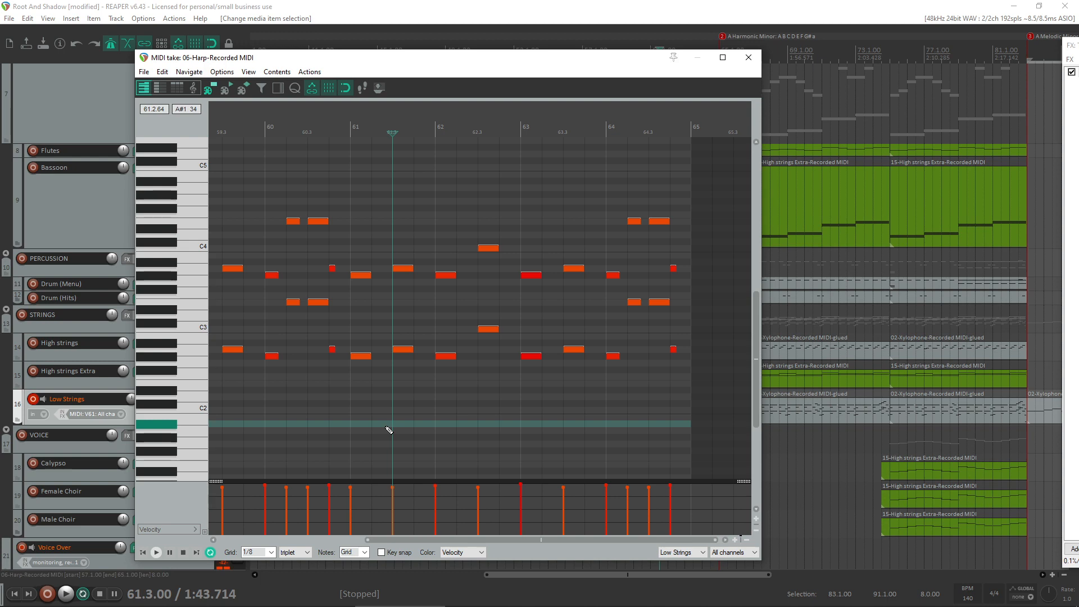
key(Home)
key(ctrl+v)
scroll(425, 451, down, 3)
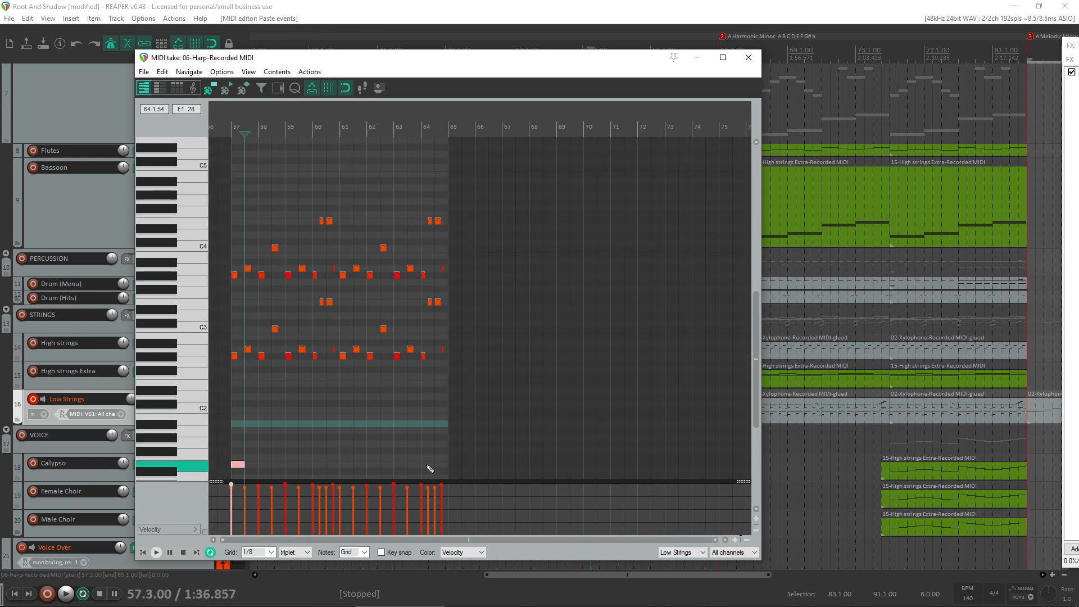
click(433, 465)
key(ctrl+v)
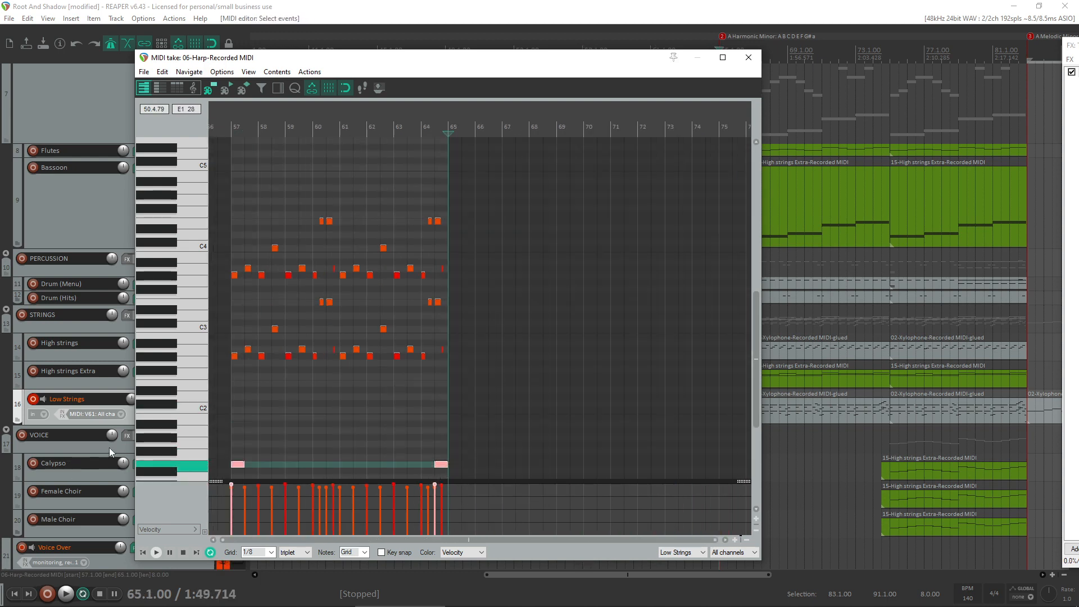
click(750, 59)
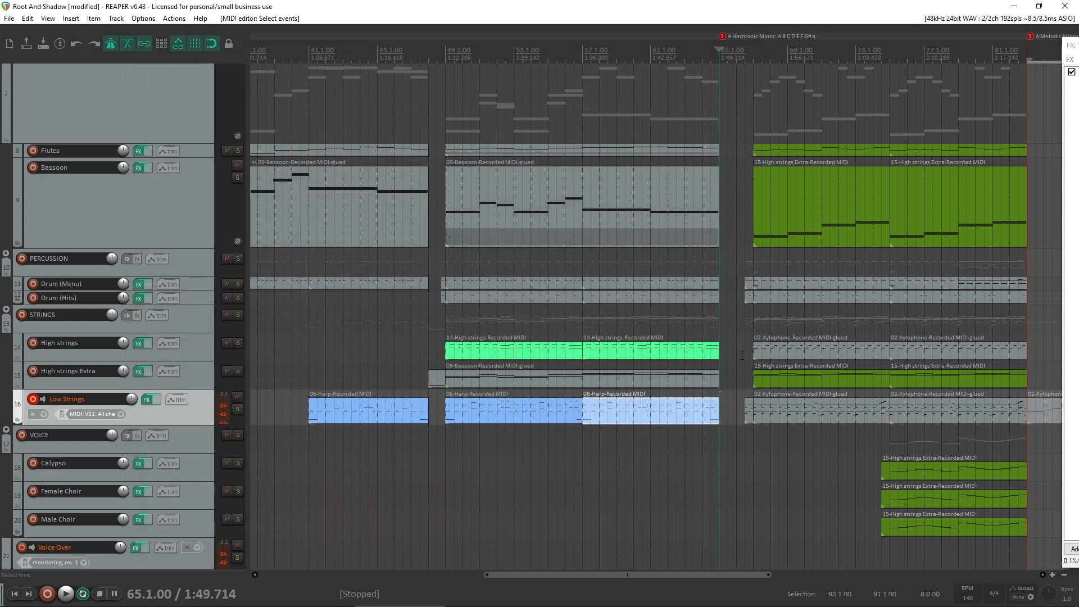
- Paste the E1 keyswitch note at both ends of the Low Strings take from bar 67 to 75 and at the start of bar 75
click(776, 416)
click(697, 479)
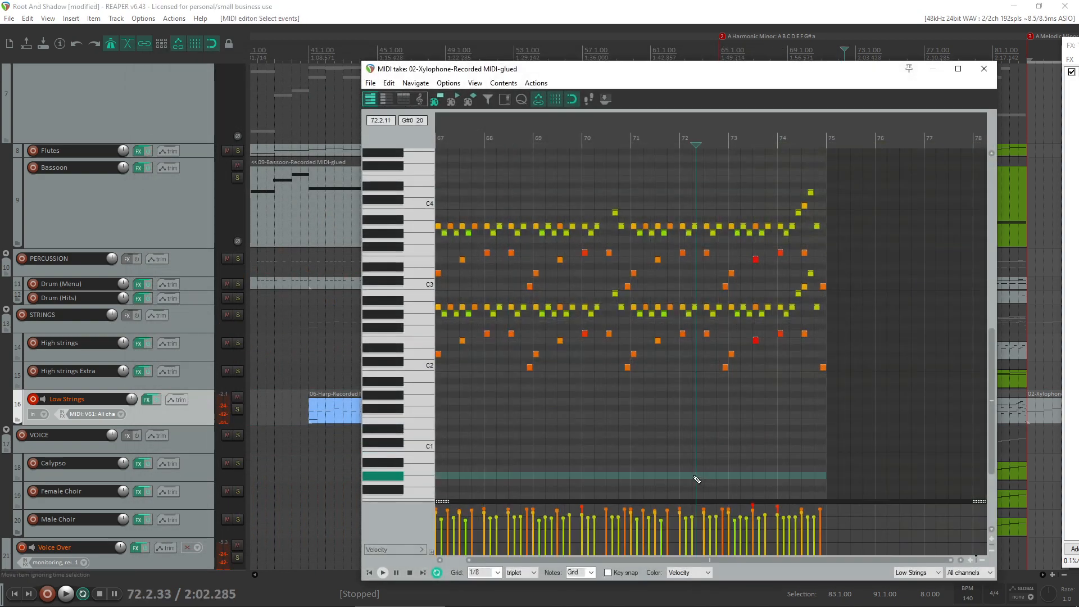
click(984, 68)
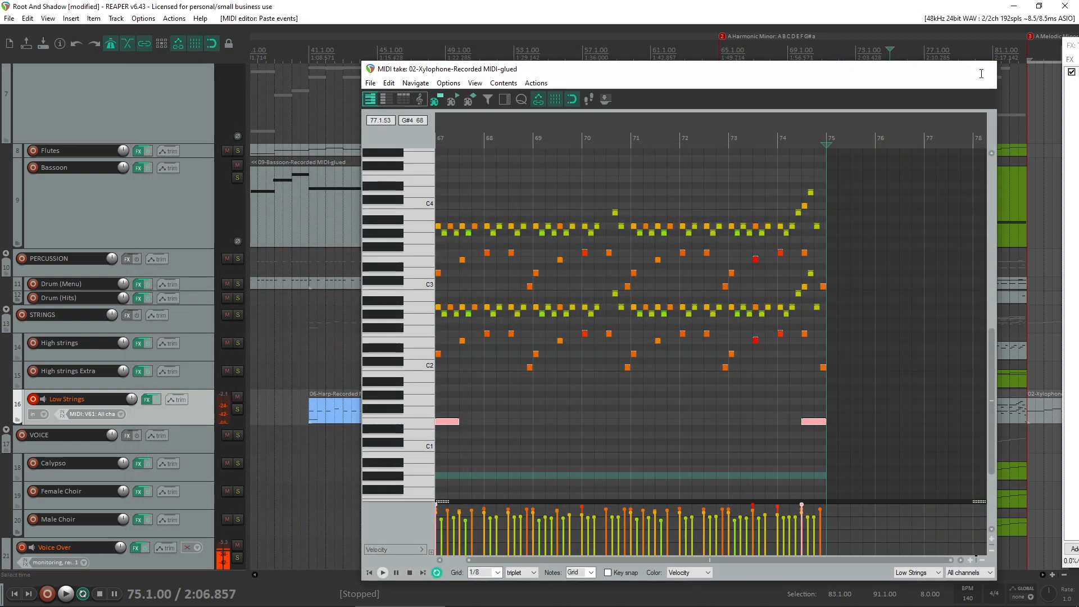
double_click(939, 415)
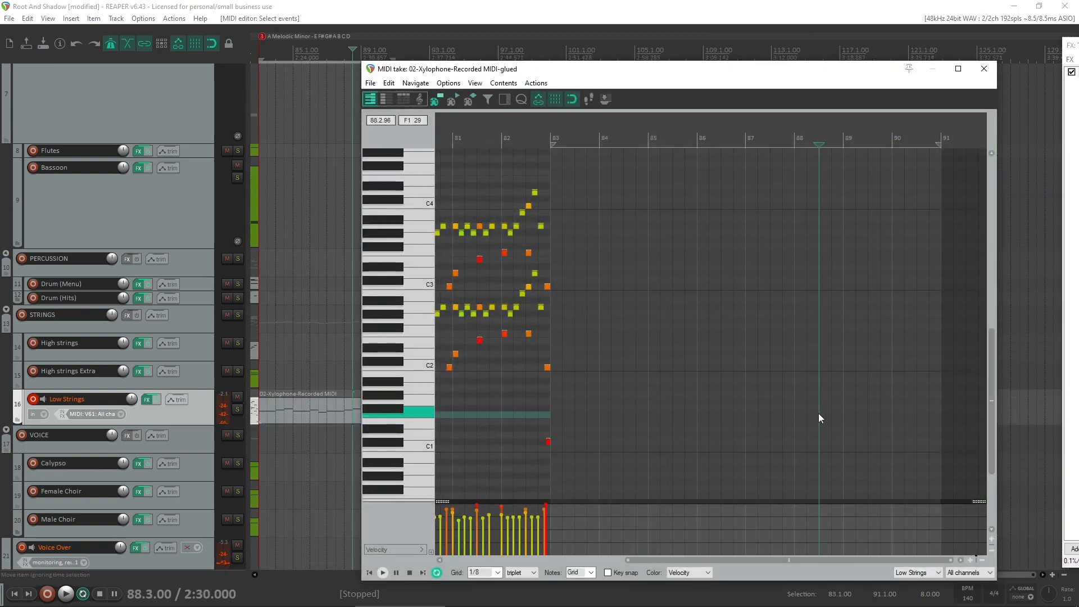
key(ctrl+v)
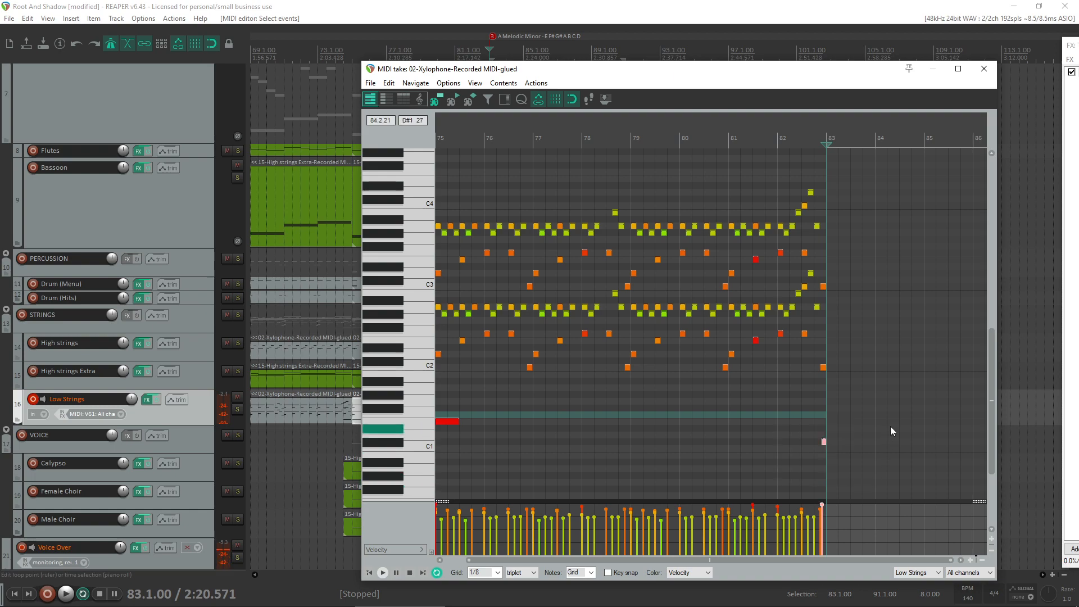
click(984, 69)
- Paste the C#1 keyswitch note at bar 83 in the new Low Strings take, lengthen it to half a bar, and close the editor
scroll(806, 408, up, 4)
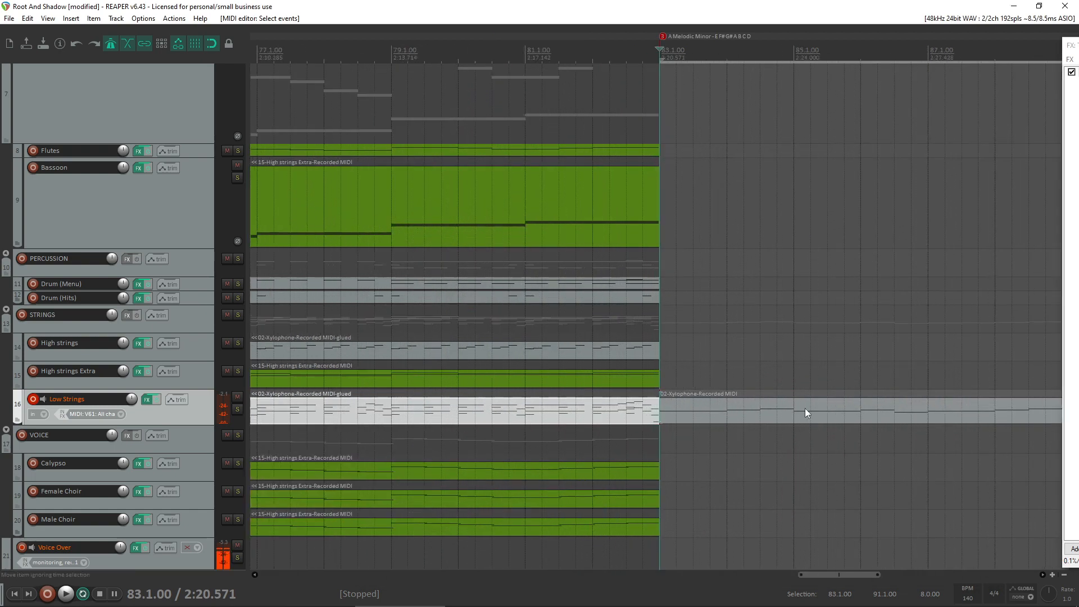
double_click(677, 413)
click(585, 467)
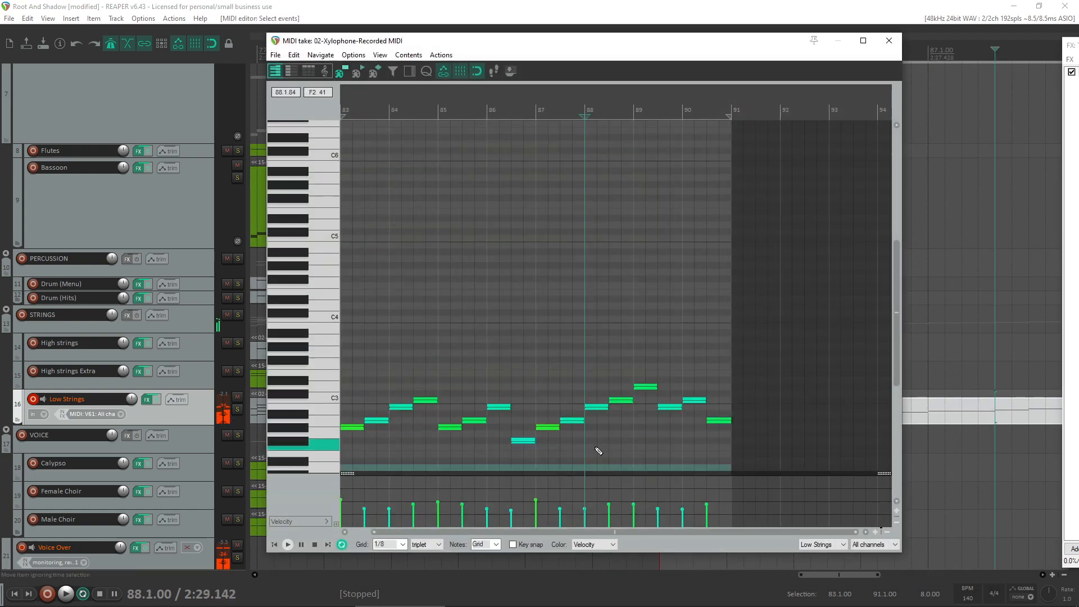
scroll(351, 393, down, 6)
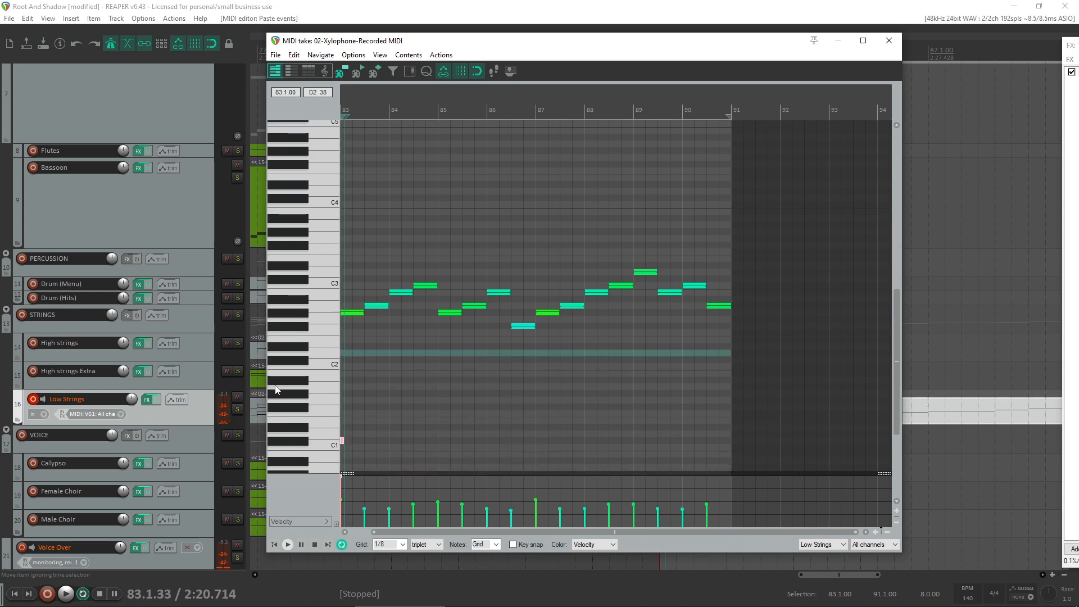
scroll(360, 414, up, 3)
drag(370, 401, 422, 401)
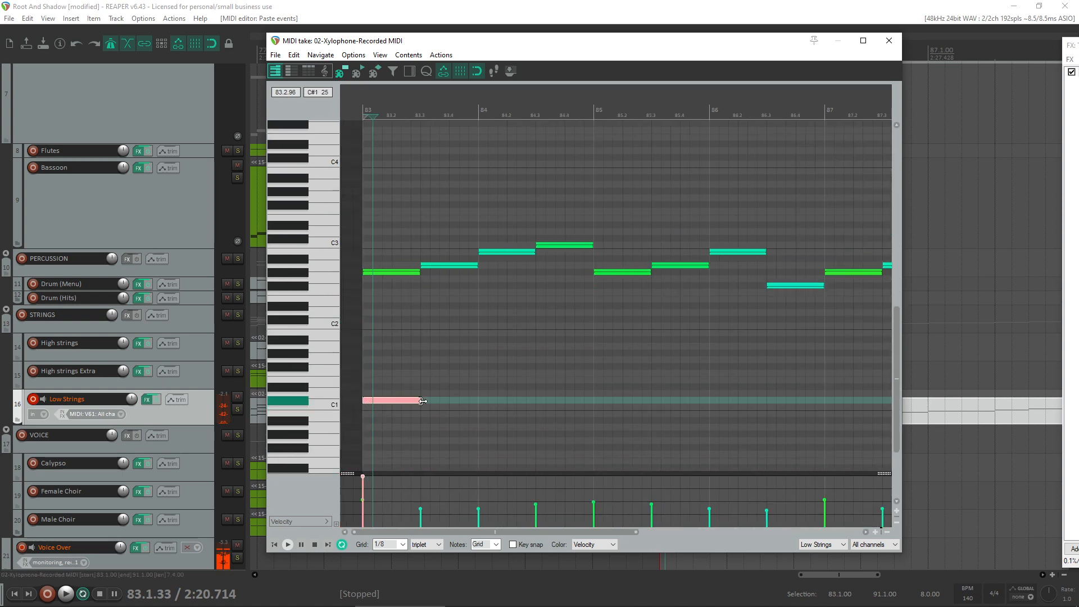
click(889, 41)
- Play the arrangement from bar 82 to check the Low Strings articulation change into the new section at bar 83
scroll(617, 423, down, 6)
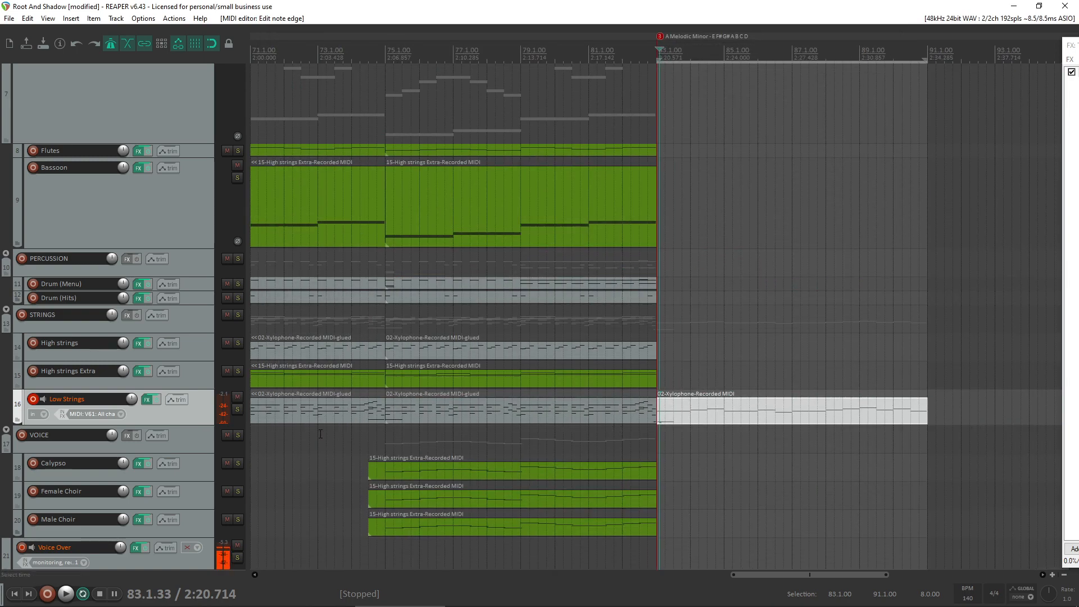
click(952, 438)
scroll(952, 438, up, 5)
key(space)
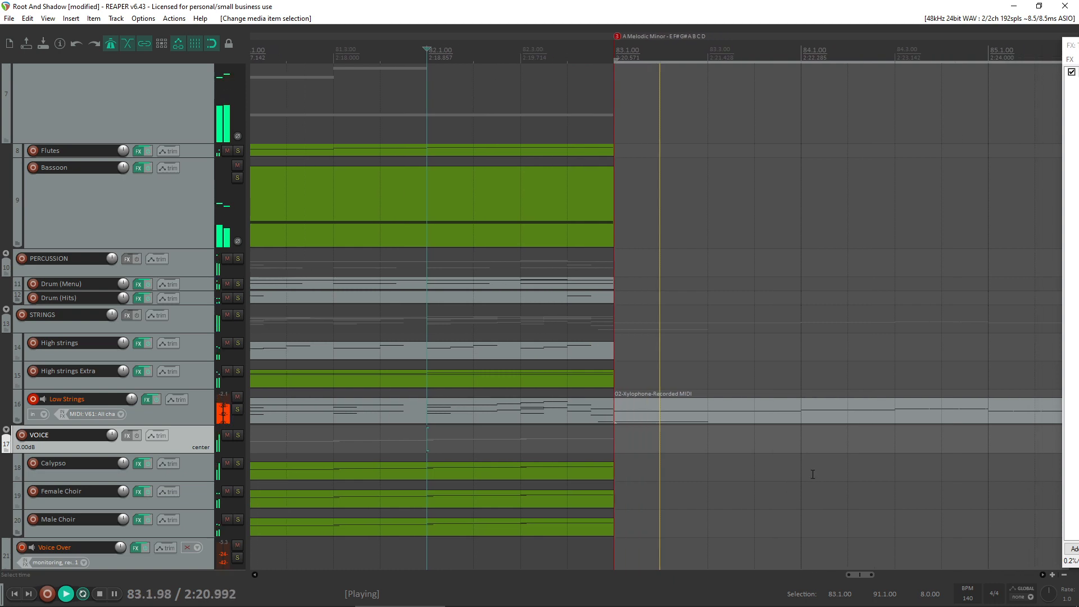
scroll(754, 448, down, 3)
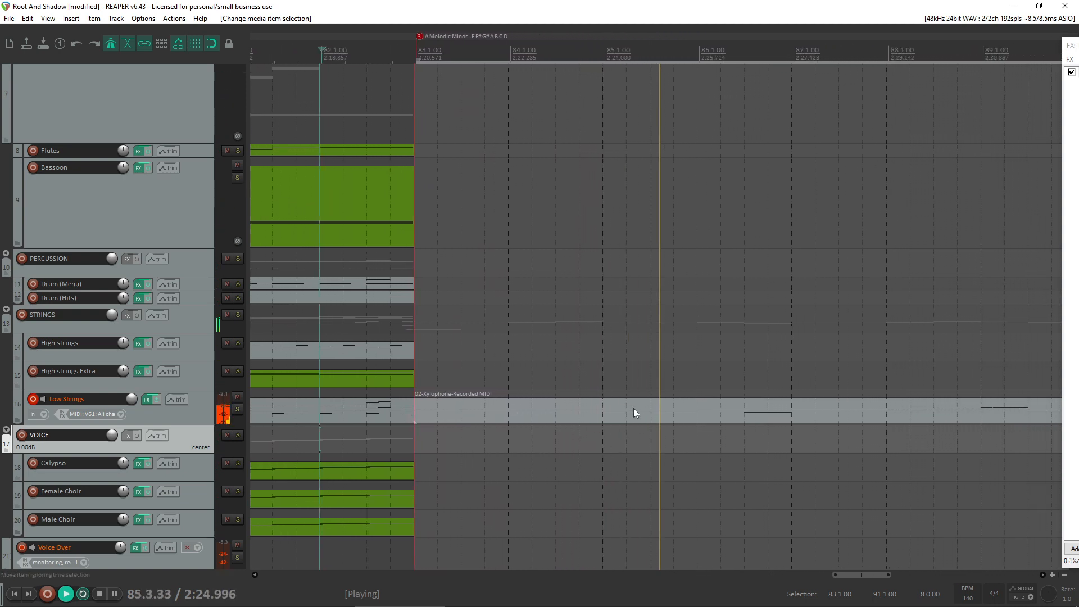
scroll(571, 413, down, 3)
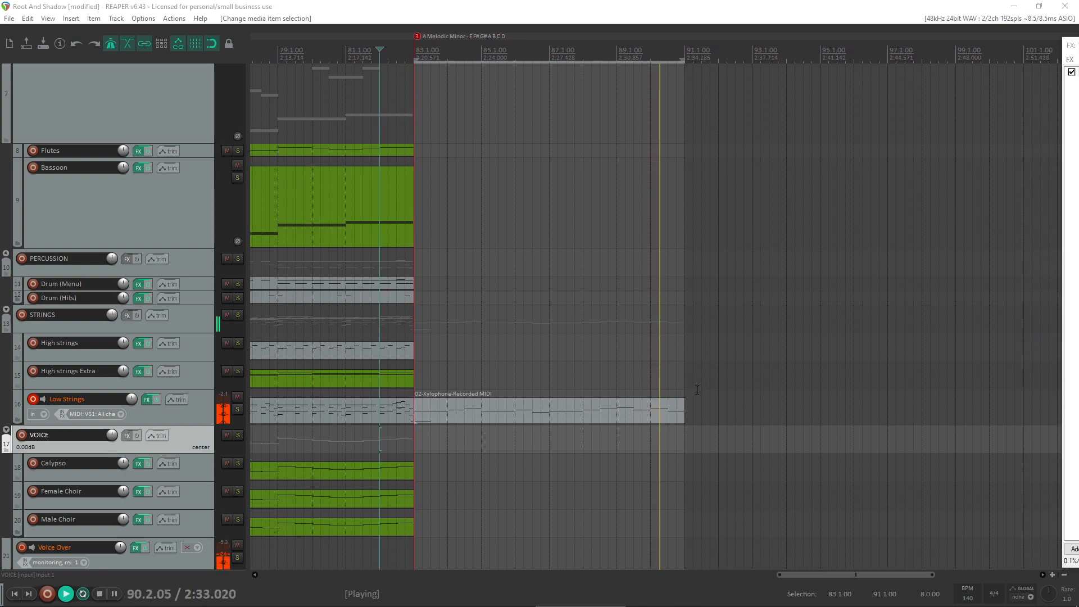
scroll(550, 330, down, 3)
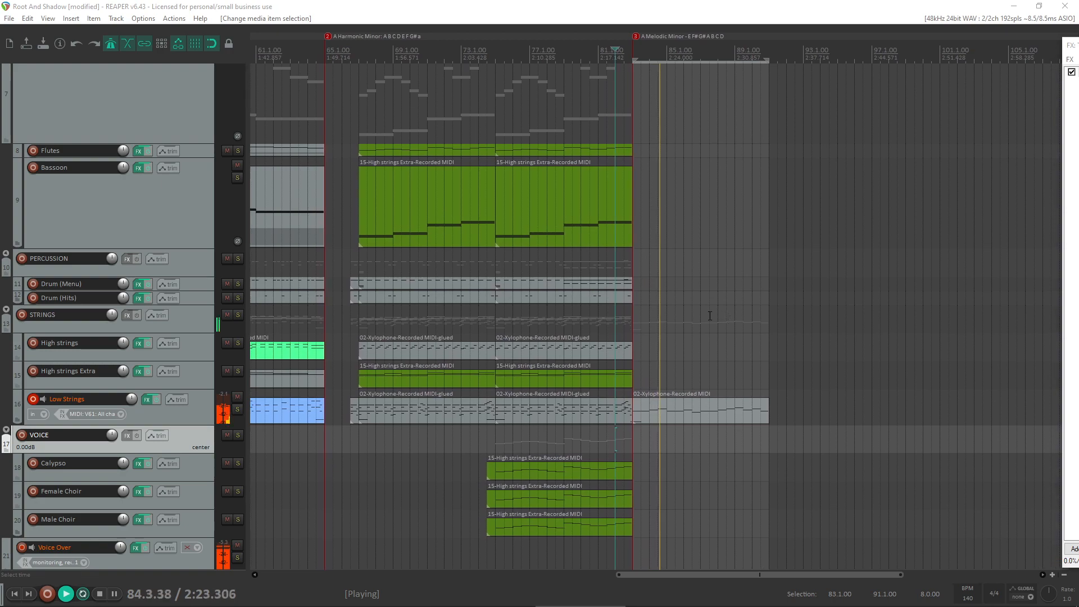
- Play the Voice tracks on their own from bar 75, and turn their solo off again
key(space)
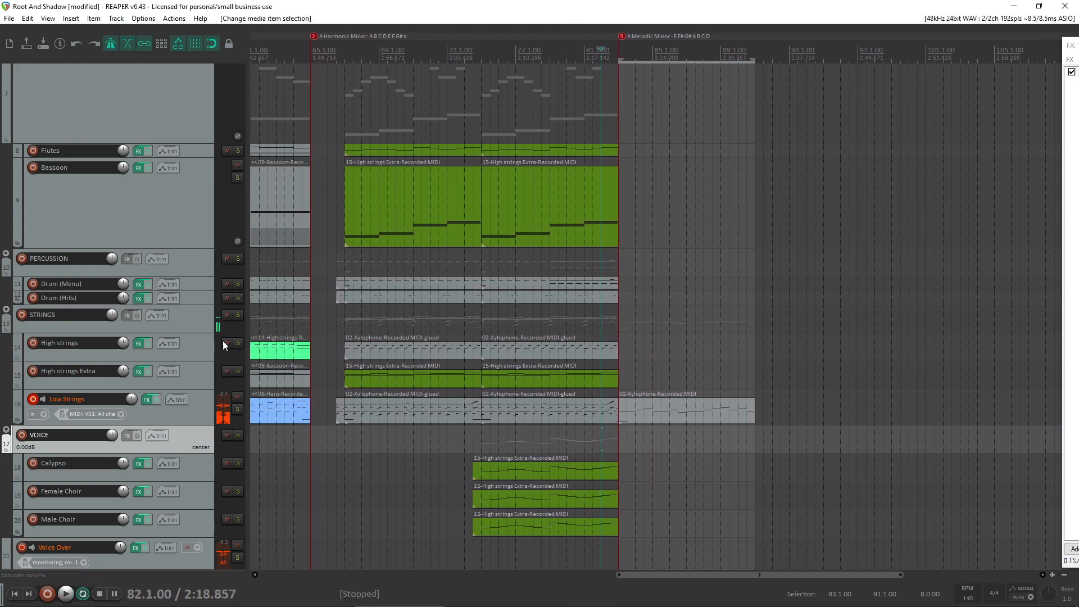
scroll(223, 341, up, 5)
scroll(682, 232, down, 2)
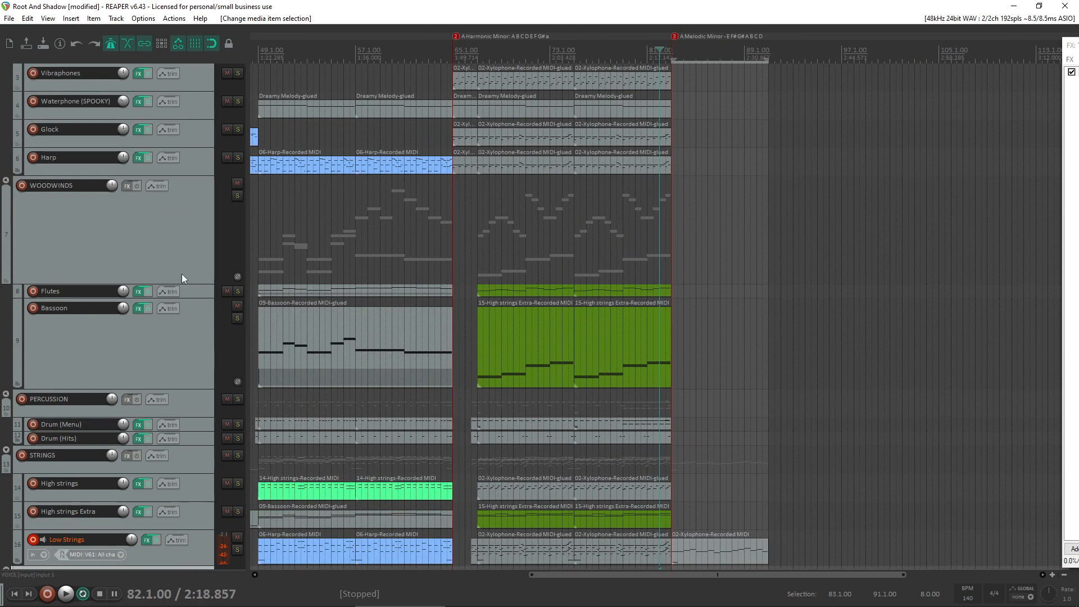
scroll(9, 263, down, 3)
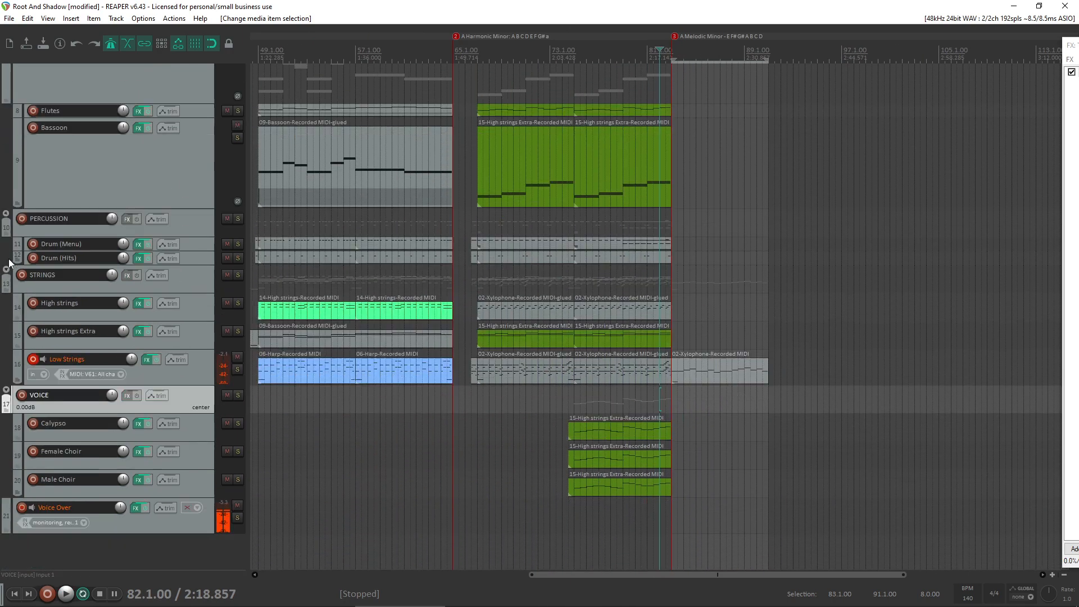
click(238, 396)
click(573, 419)
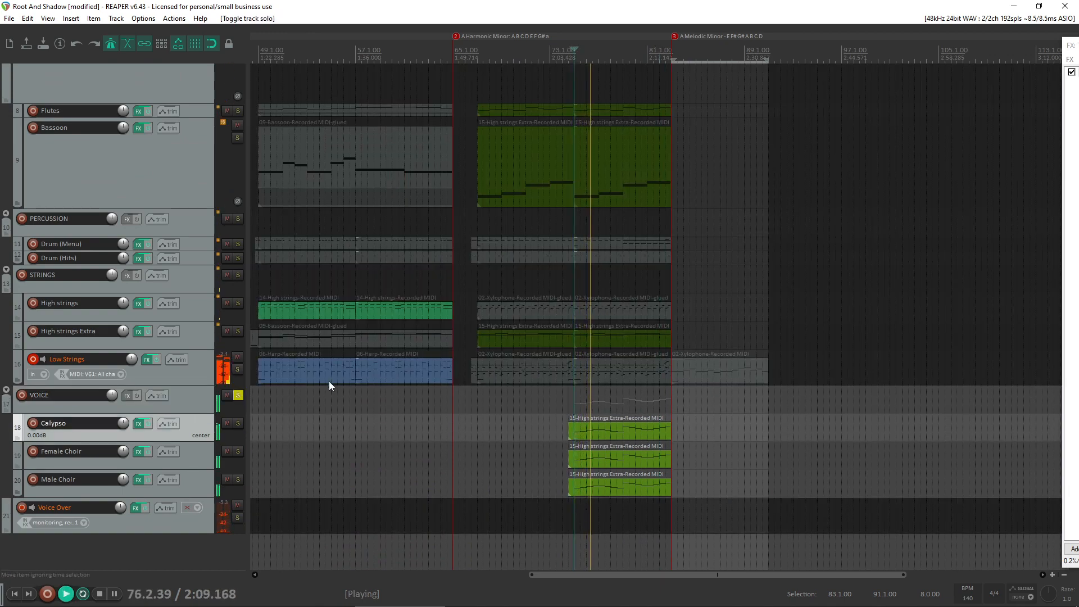
click(241, 395)
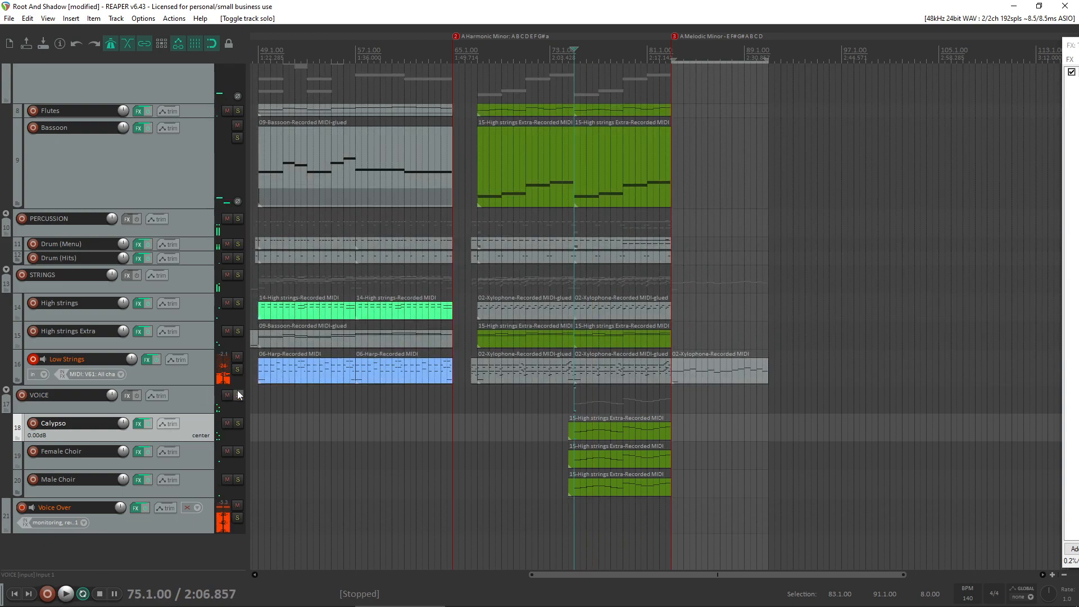
- Play the full arrangement from bar 75 through the transition into the A melodic minor section at bar 83
scroll(23, 338, up, 3)
scroll(517, 301, down, 2)
scroll(527, 298, up, 1)
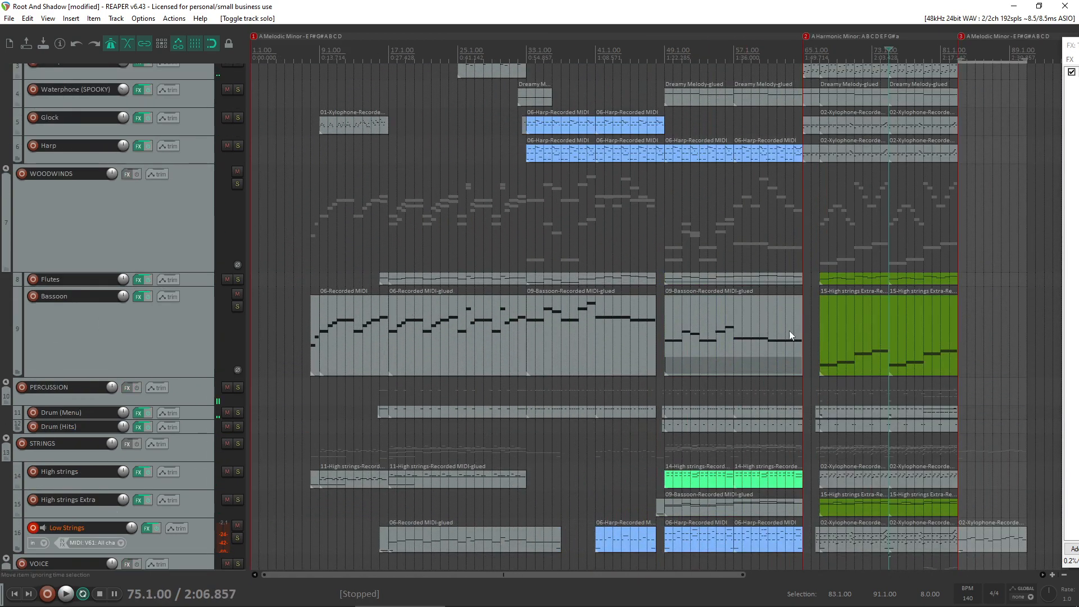
scroll(789, 331, down, 1)
scroll(800, 221, up, 3)
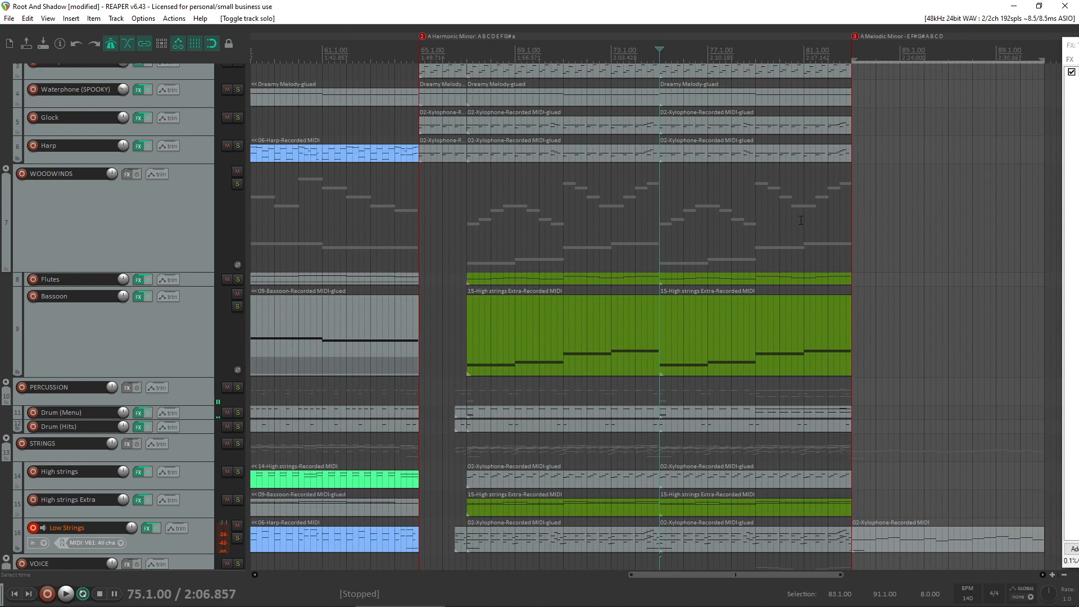
key(space)
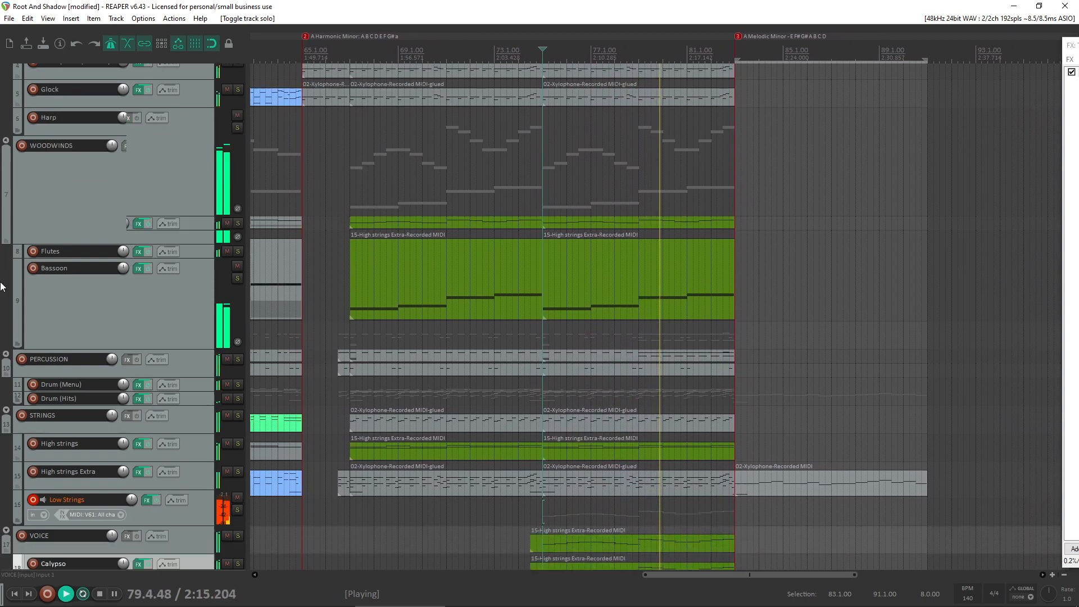
scroll(35, 243, down, 2)
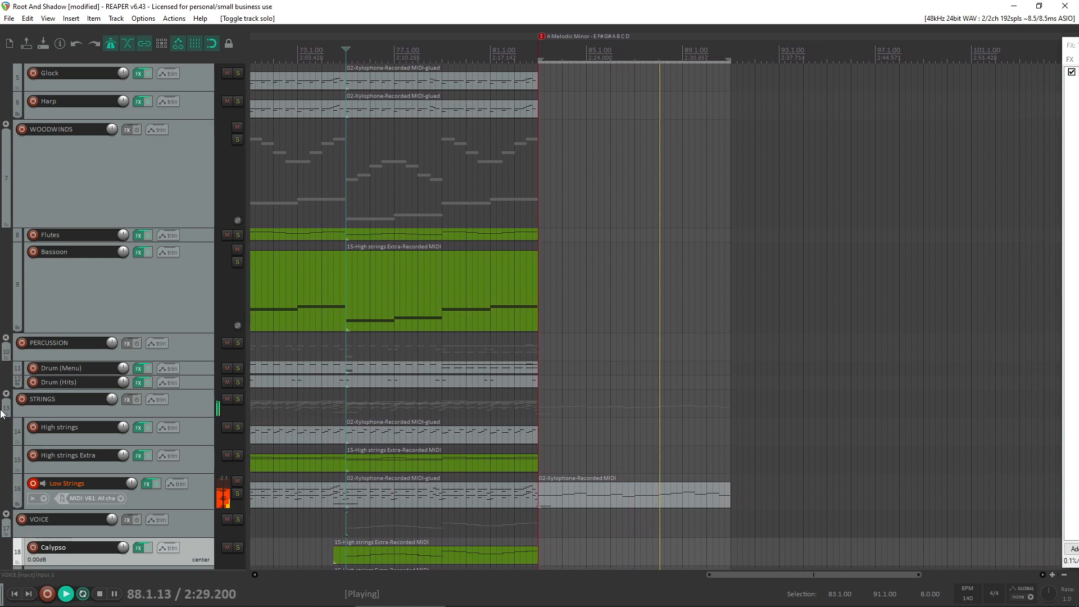
- Delete the Low Strings take from bar 83 to 91
scroll(6, 386, up, 3)
scroll(6, 385, down, 3)
scroll(13, 385, up, 2)
scroll(581, 385, down, 4)
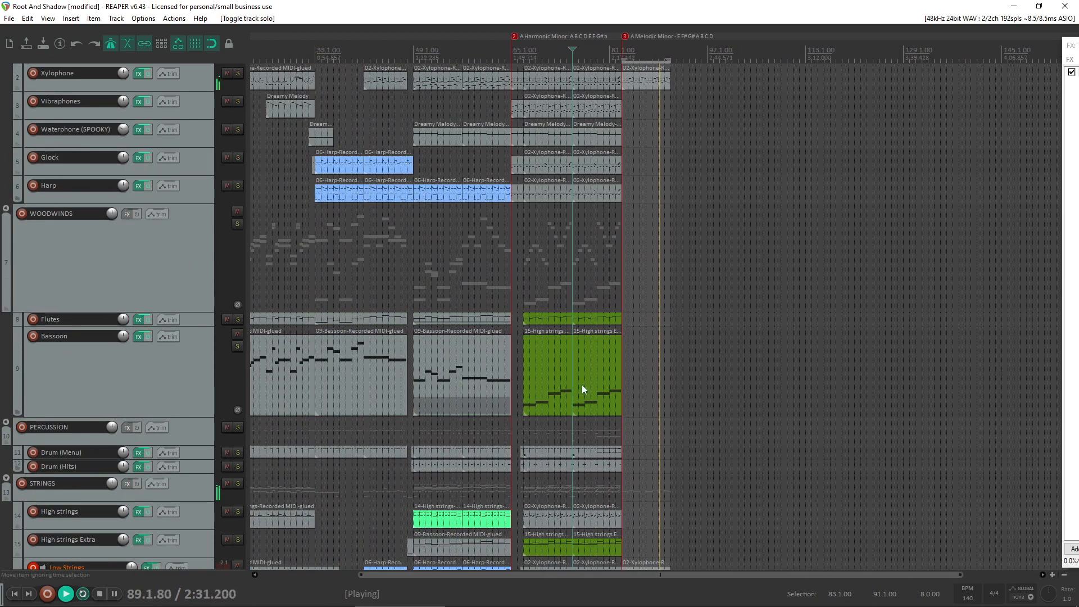
scroll(23, 402, down, 2)
drag(722, 500, 633, 526)
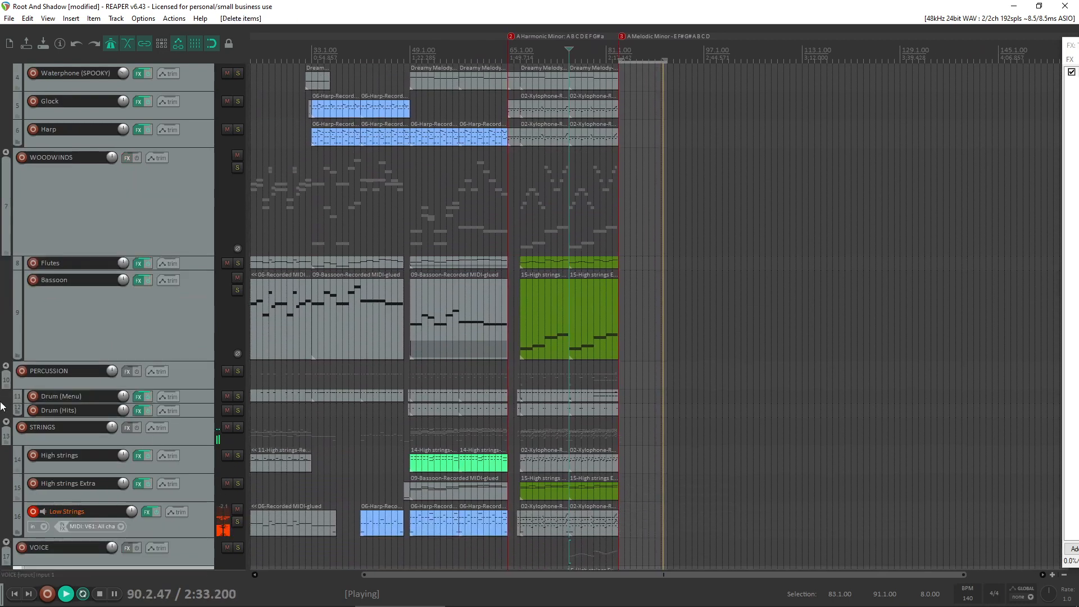
- Play the end of bar 82 into bar 83 to hear the entry of the Xylophone take
scroll(2, 279, up, 2)
scroll(892, 274, up, 8)
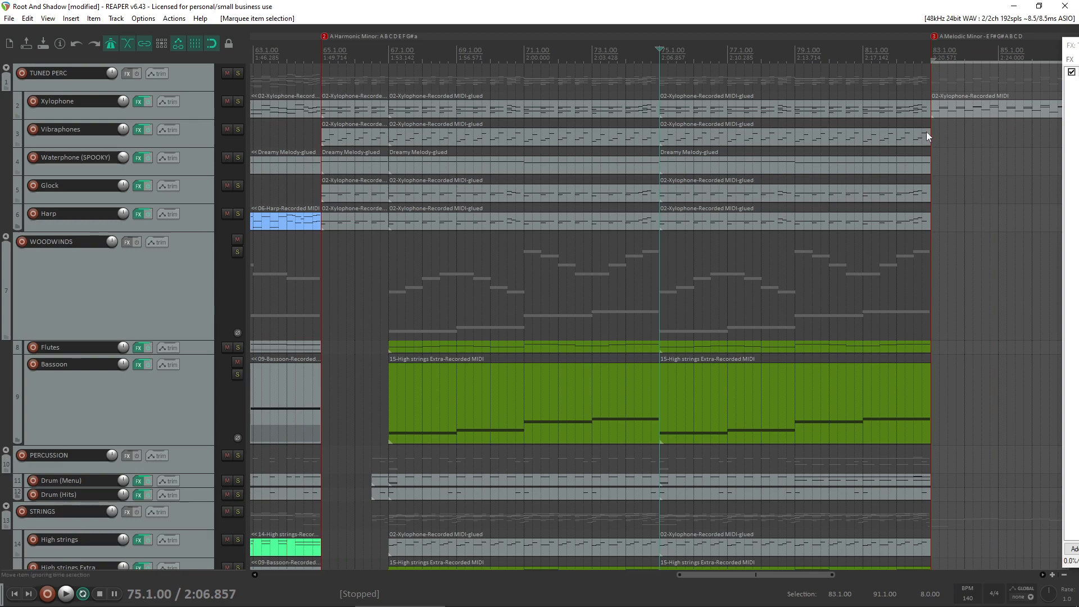
click(922, 123)
key(space)
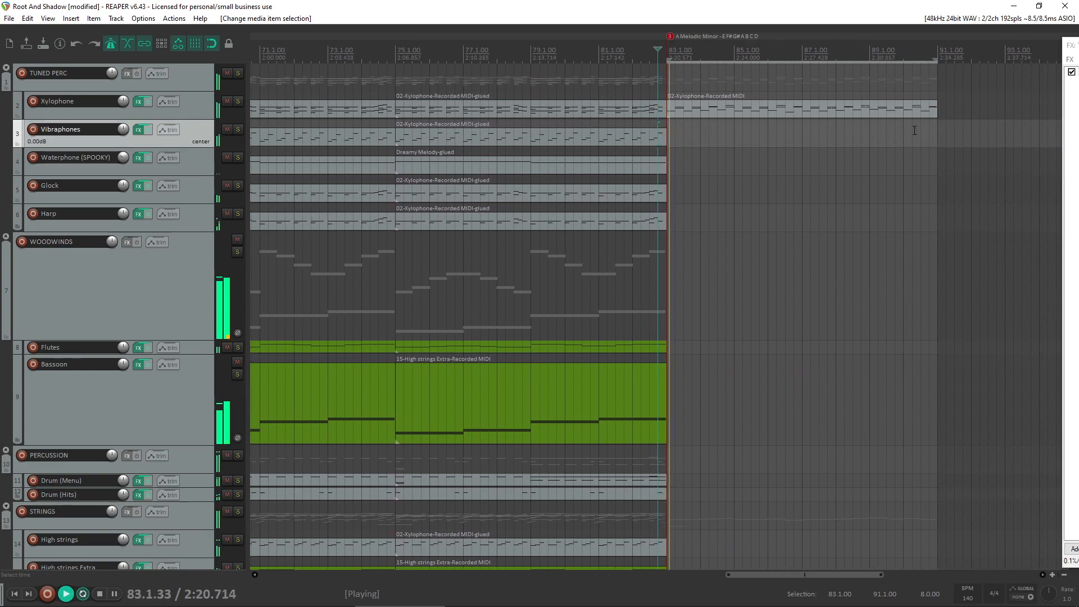
key(space)
- Move the Xylophone take from bar 83 along its track to bar 105, out of the new section
scroll(842, 163, down, 3)
scroll(2, 264, down, 4)
drag(665, 345, 800, 377)
scroll(2, 264, up, 3)
scroll(538, 228, up, 4)
scroll(538, 228, down, 3)
scroll(36, 190, up, 3)
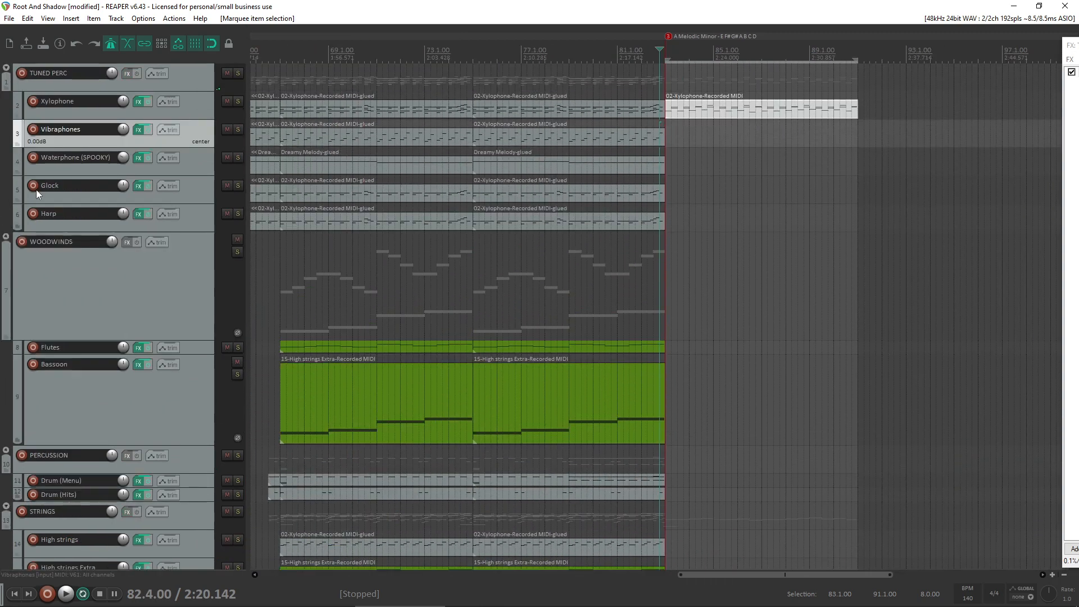
scroll(822, 127, down, 3)
scroll(845, 117, up, 3)
drag(746, 107, 849, 109)
scroll(699, 167, down, 3)
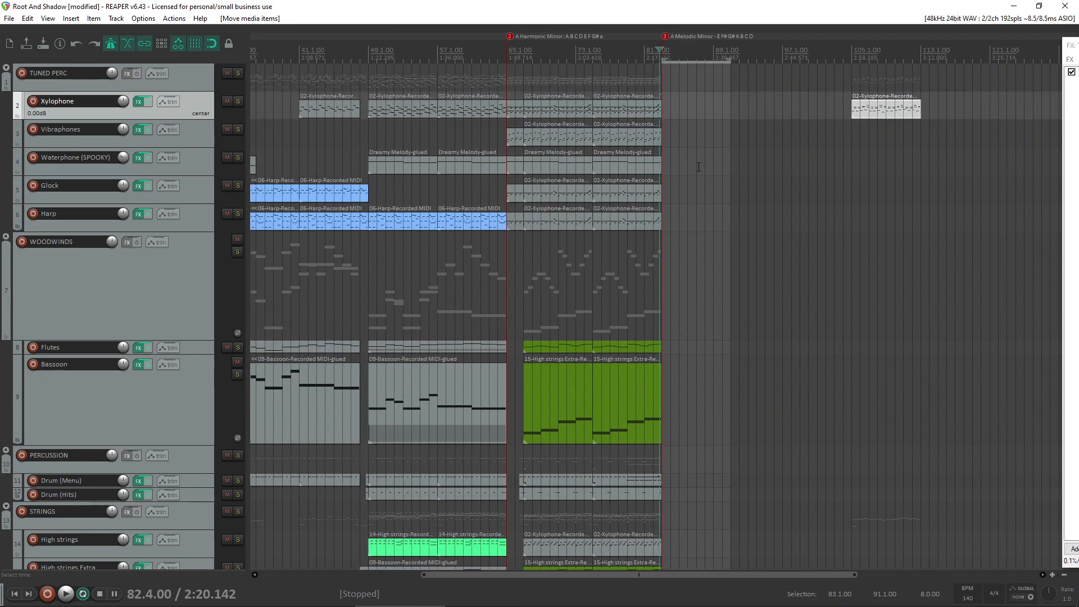
- Play the lead-up to bar 83 from around bar 80, toggling the Xylophone solo to compare it with the mix
scroll(702, 142, up, 3)
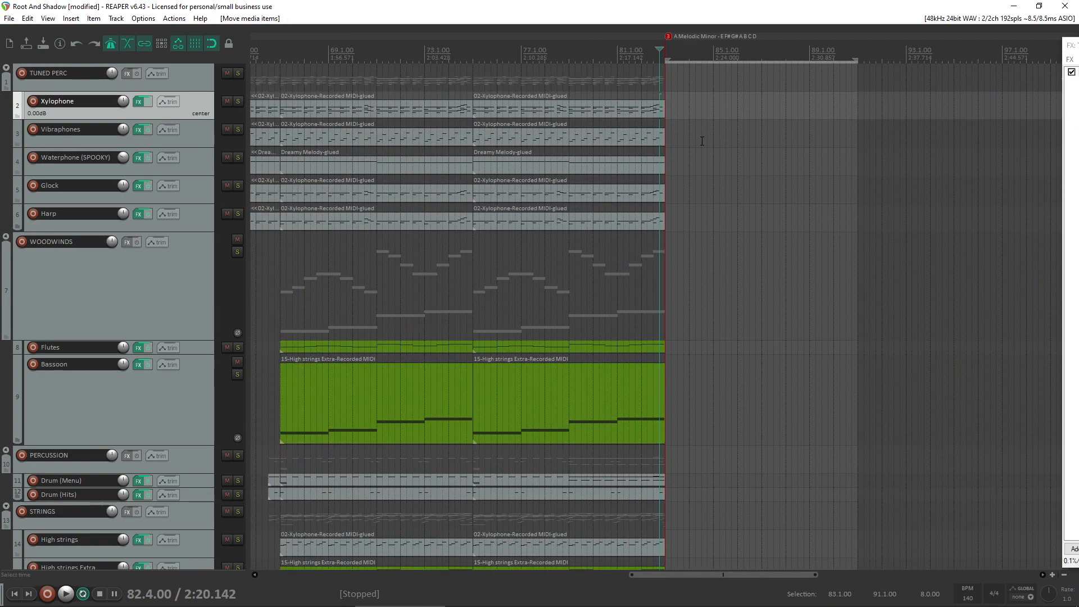
click(240, 103)
click(599, 82)
key(space)
click(242, 99)
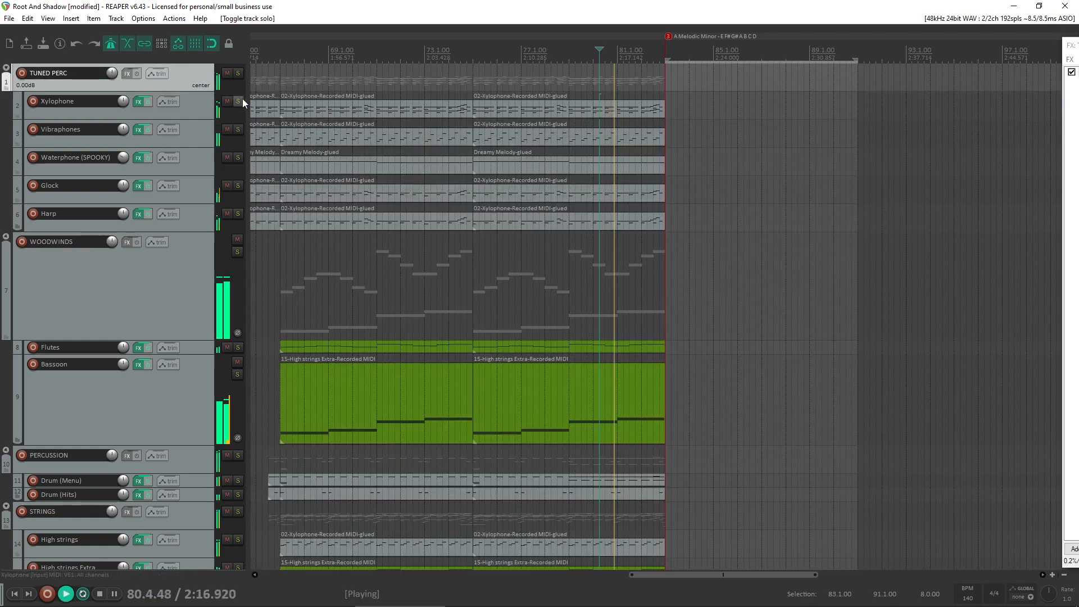
click(242, 100)
click(241, 100)
scroll(307, 125, down, 3)
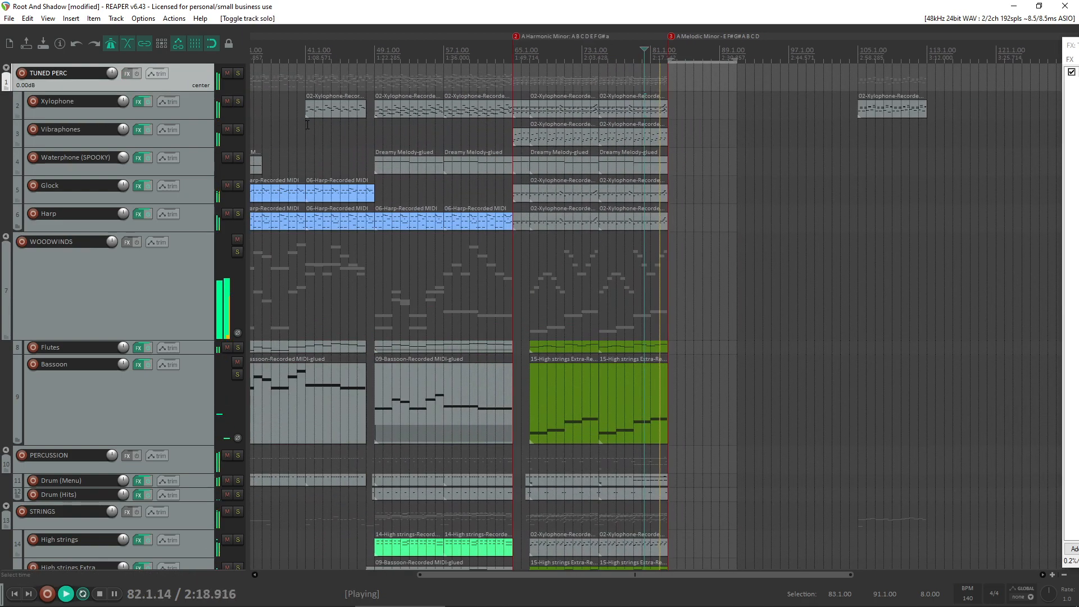
- Listen to the earlier Xylophone passages around bar 42 and from bar 18, and stop playback
key(space)
scroll(309, 107, up, 3)
scroll(308, 110, down, 3)
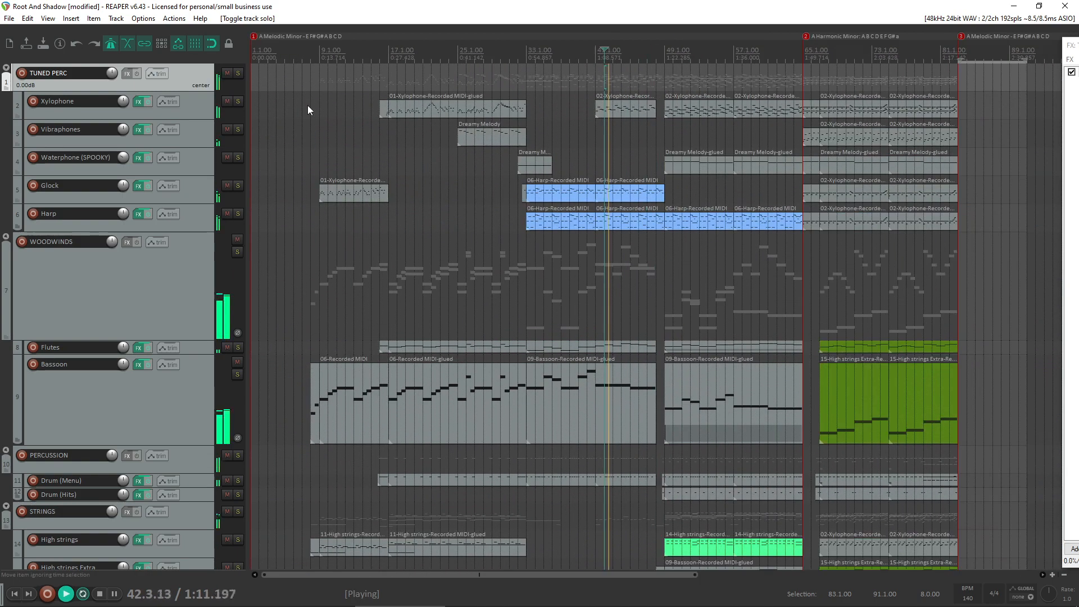
click(400, 131)
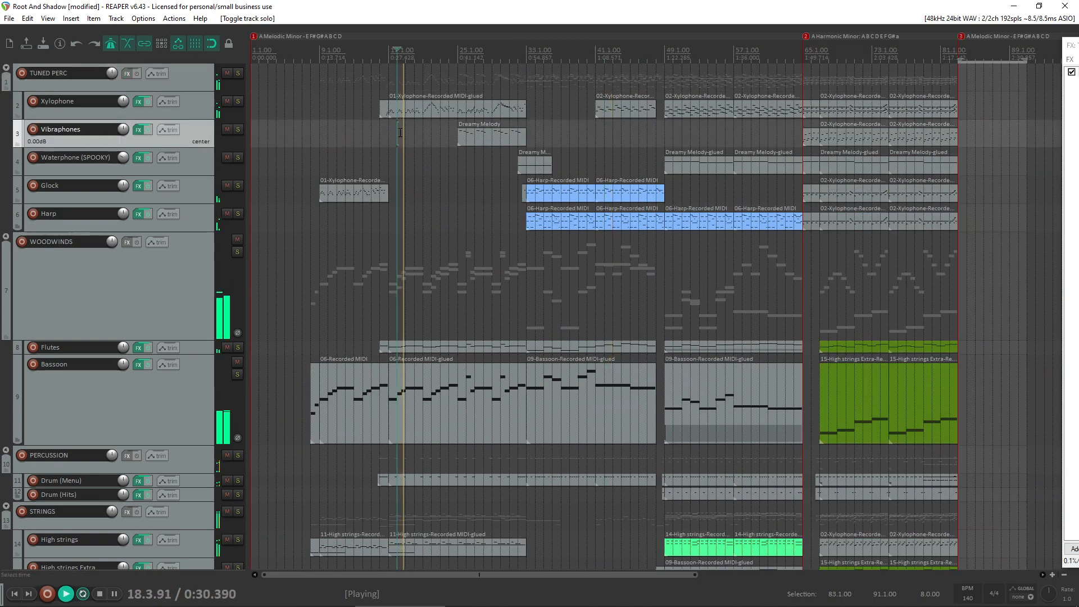
scroll(400, 133, up, 3)
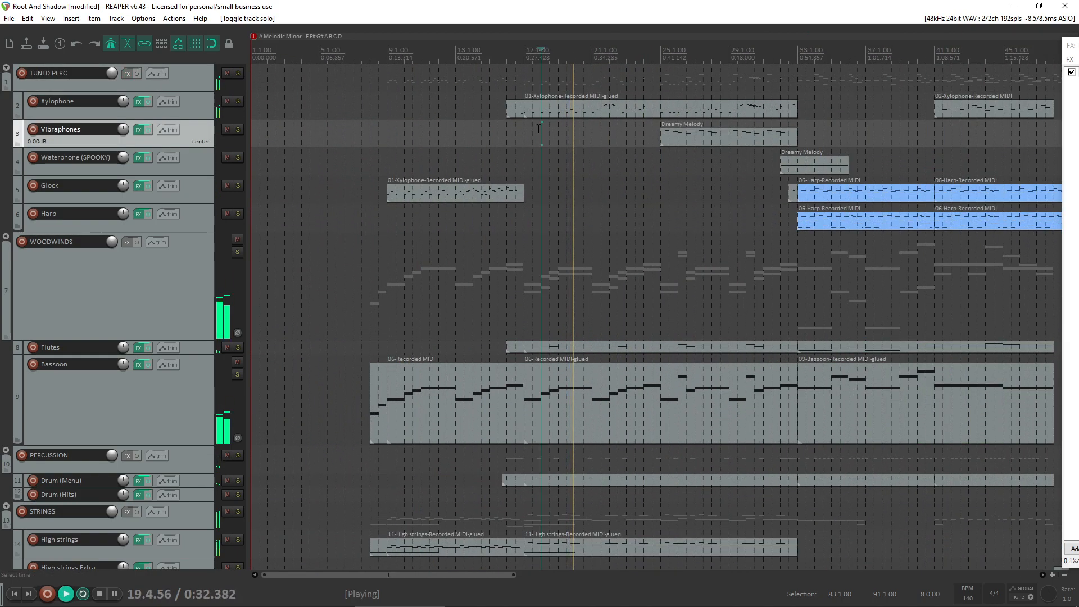
key(space)
scroll(704, 195, down, 4)
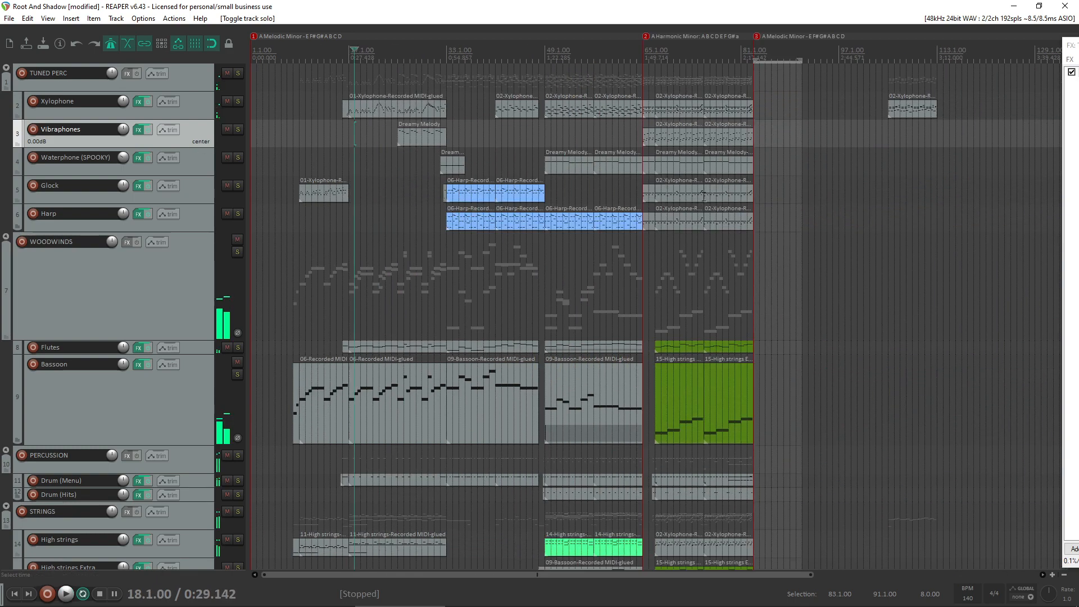
- Record-arm the Xylophone track and place the edit cursor at bar 81
click(33, 101)
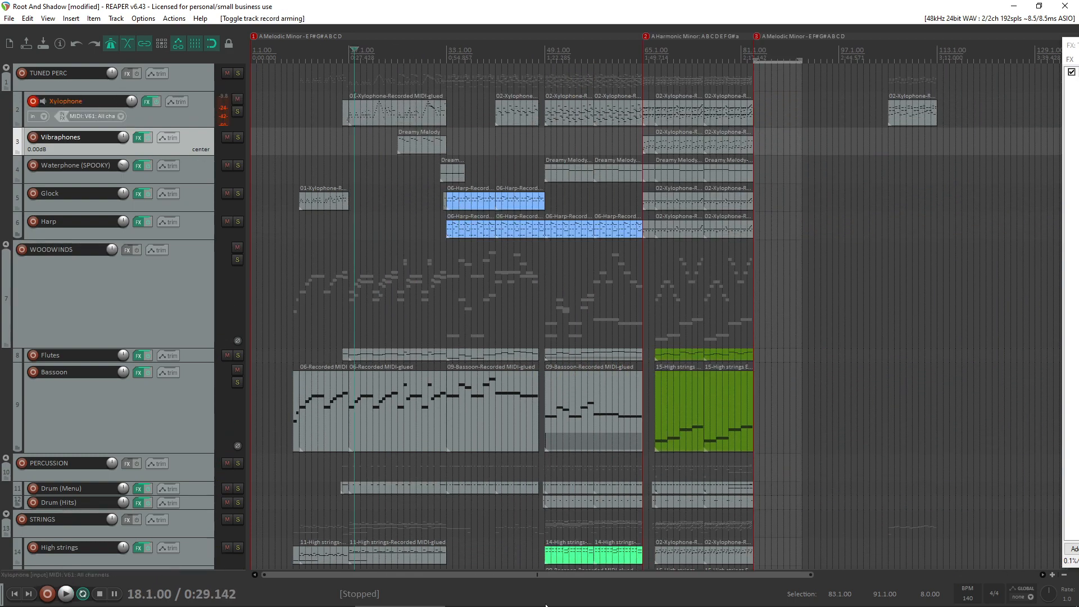
click(562, 597)
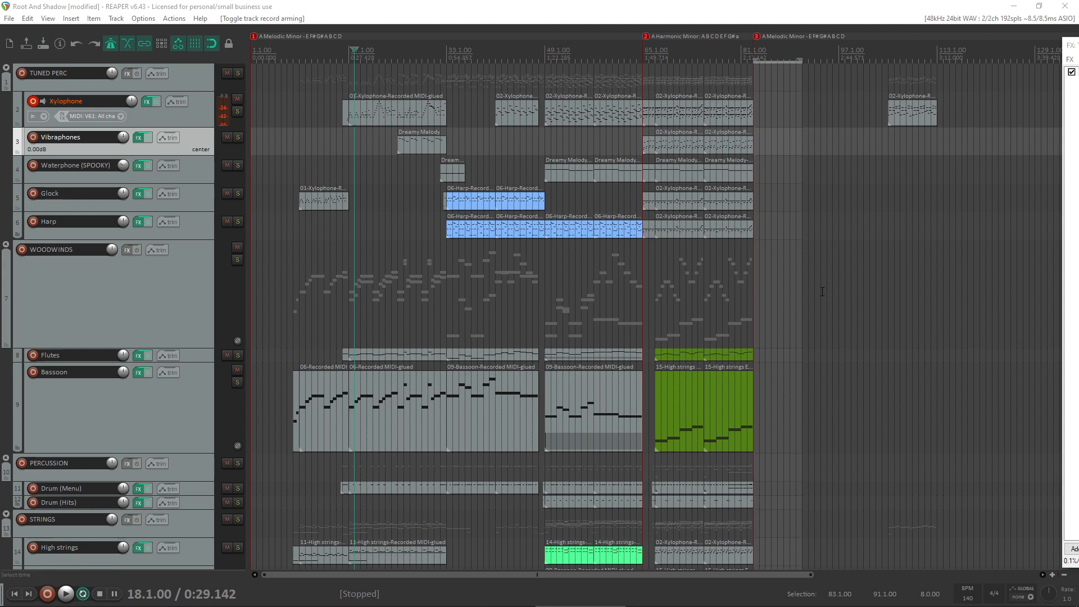
click(746, 92)
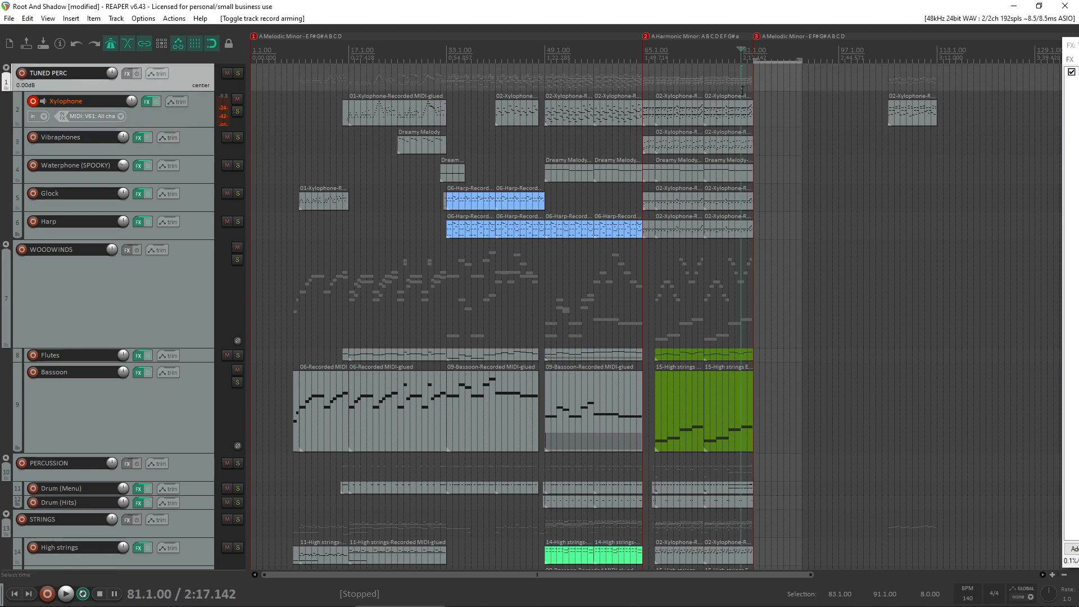
- Open the Xylophone take from bar 75 to 83 to examine its closing notes, and close the editor
scroll(733, 107, up, 3)
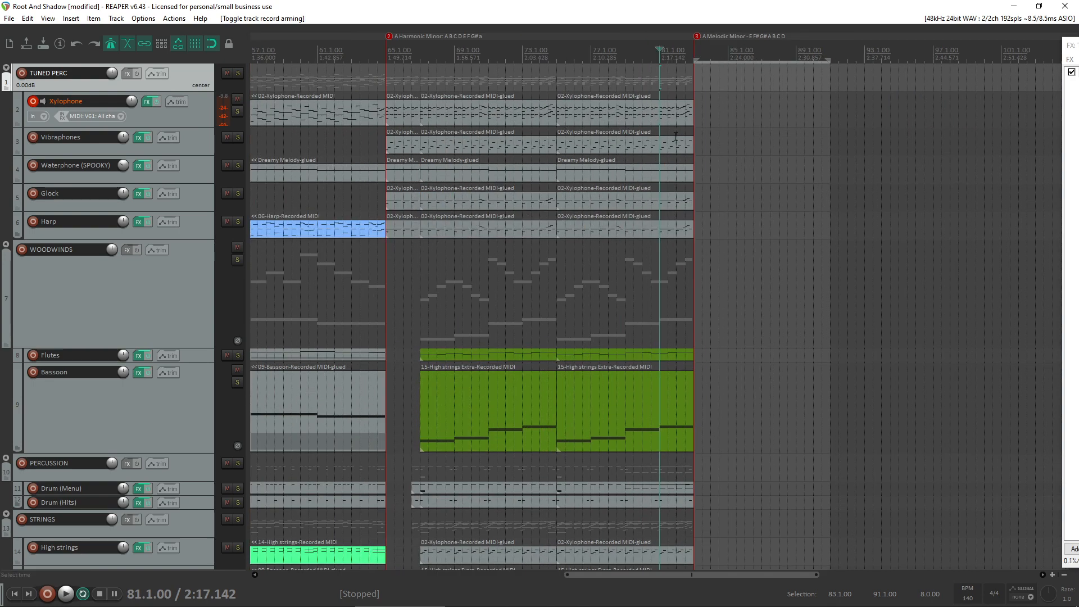
double_click(665, 113)
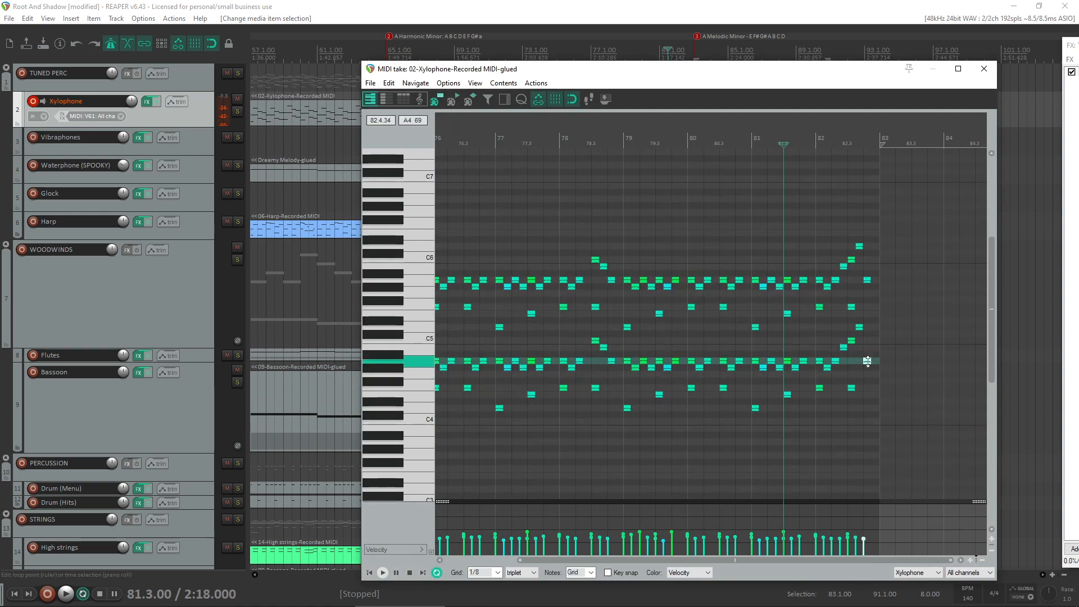
click(983, 69)
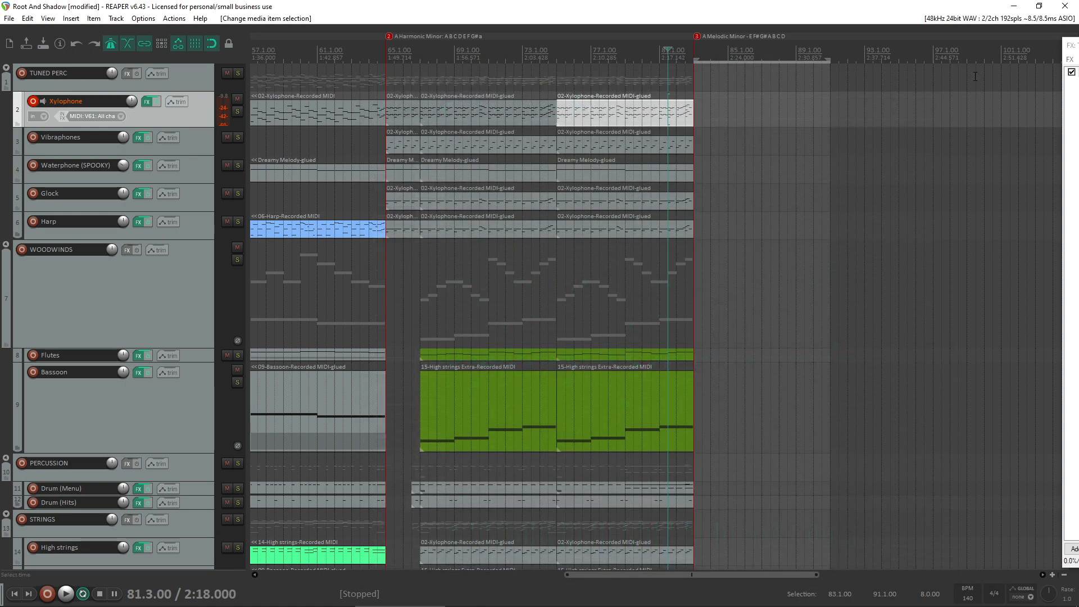
- Disarm recording on the Low Strings track while leaving the Xylophone track armed
click(34, 101)
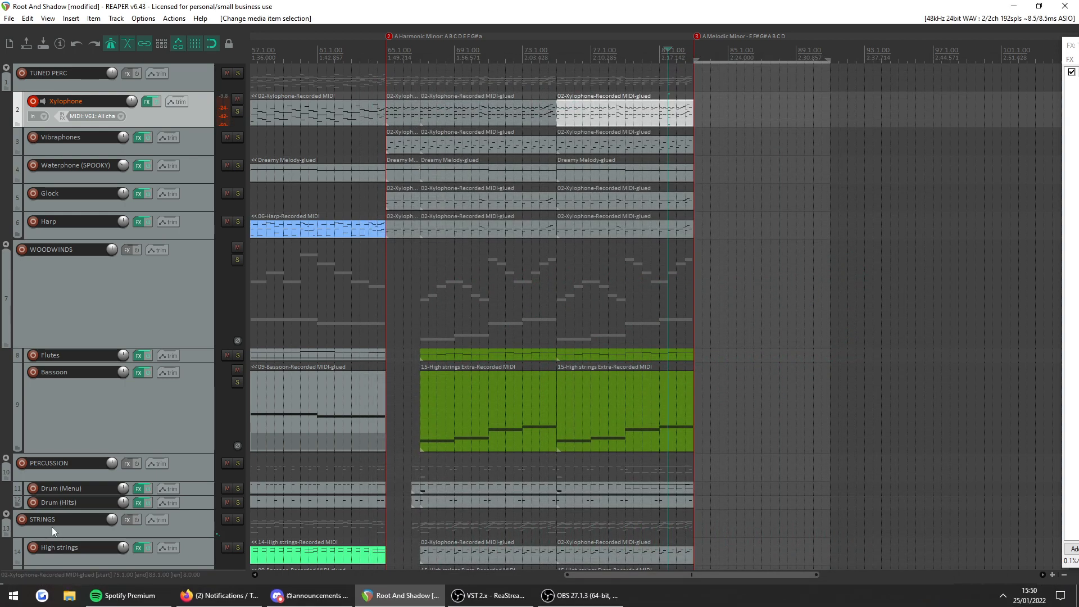
scroll(52, 527, down, 4)
scroll(2, 500, up, 4)
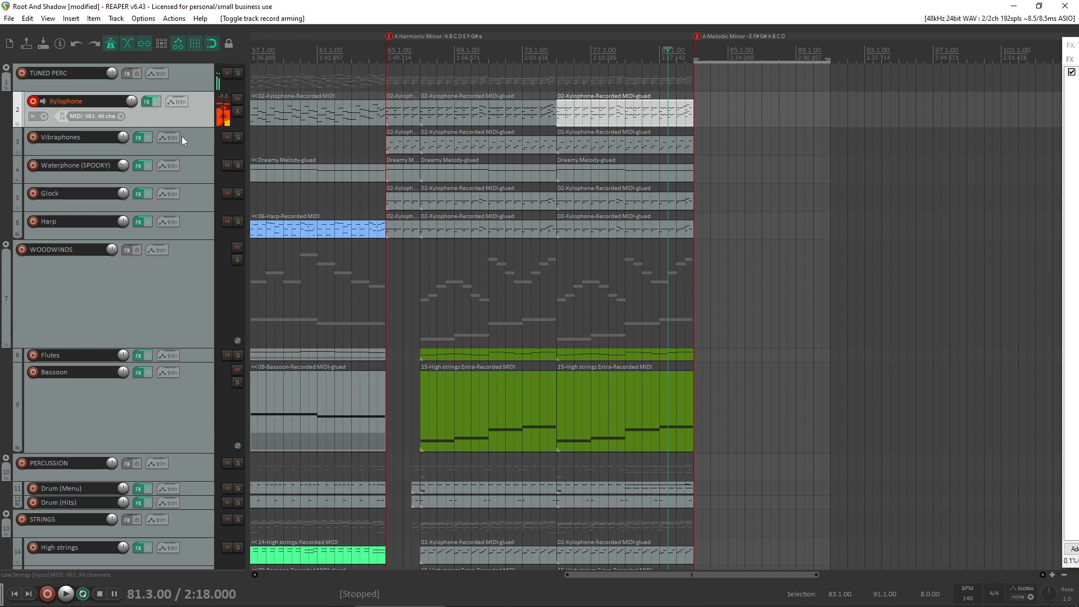
- Play repeatedly from bar 81.3 into the empty section at bar 83 to rehearse a new Xylophone part
key(space)
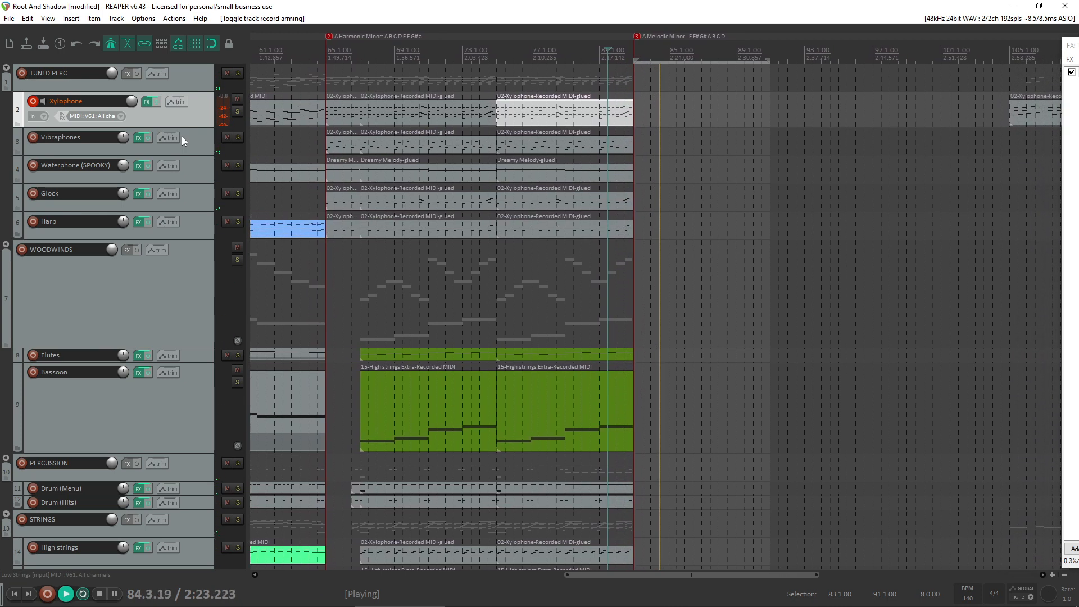
key(space)
key(space)
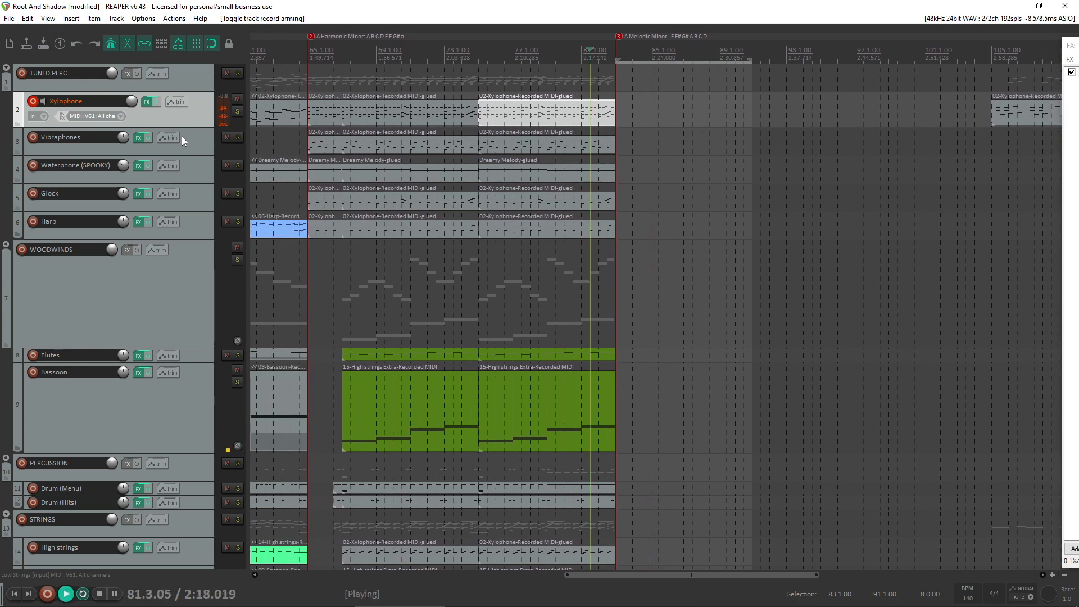
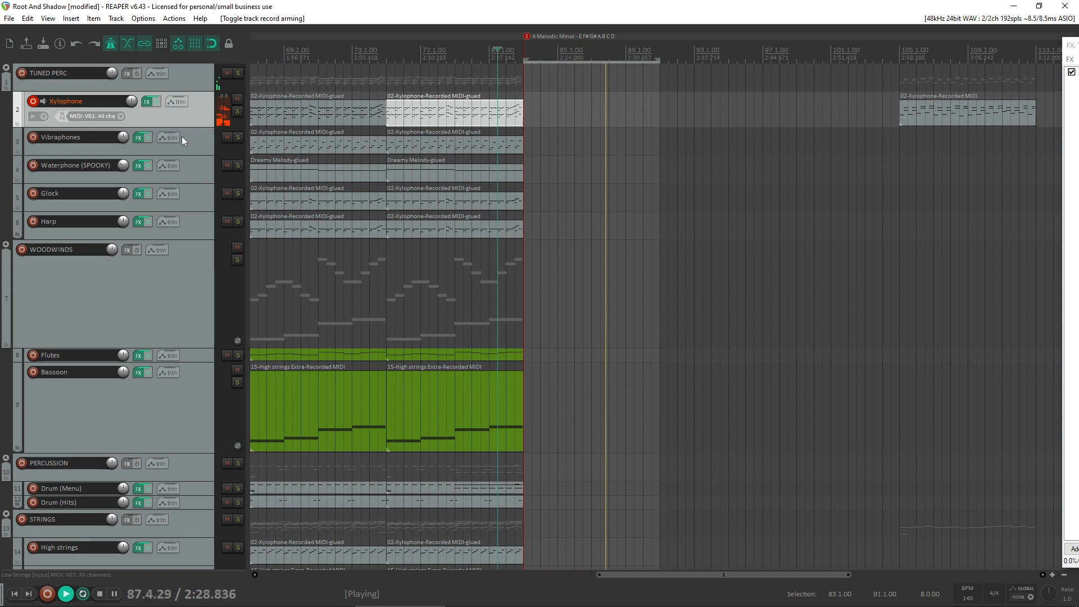
- Stop playback and place the edit cursor at the start of the empty section at bar 83
key(space)
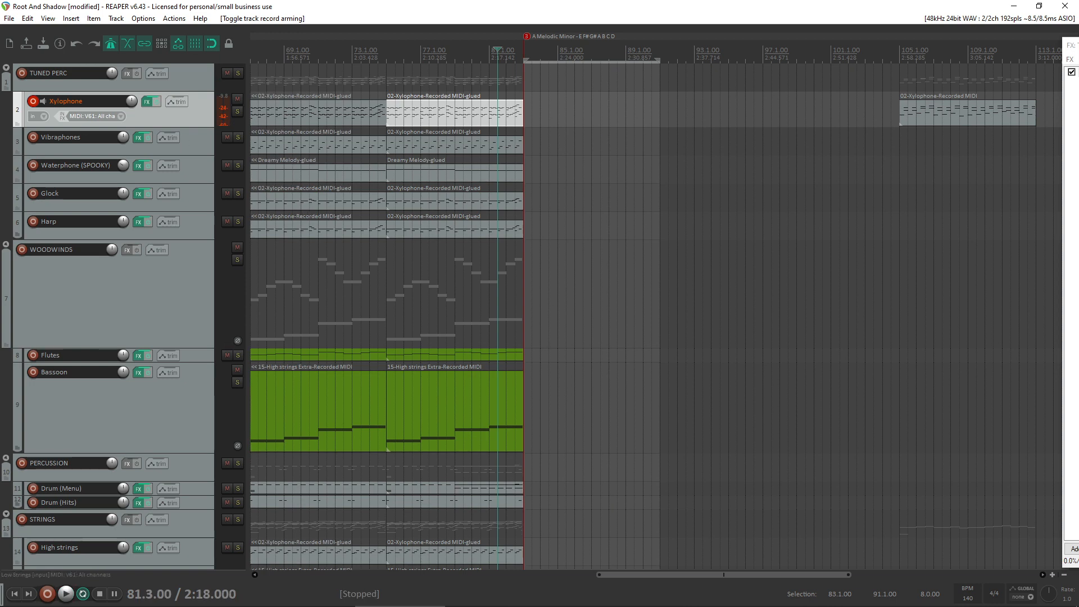
click(522, 261)
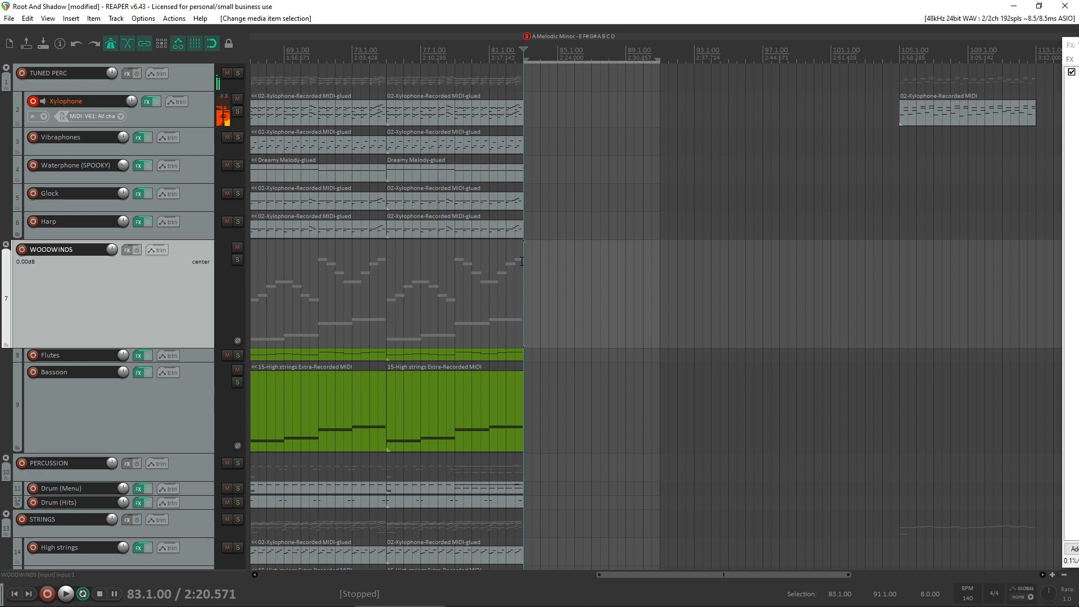
key(ctrl+r)
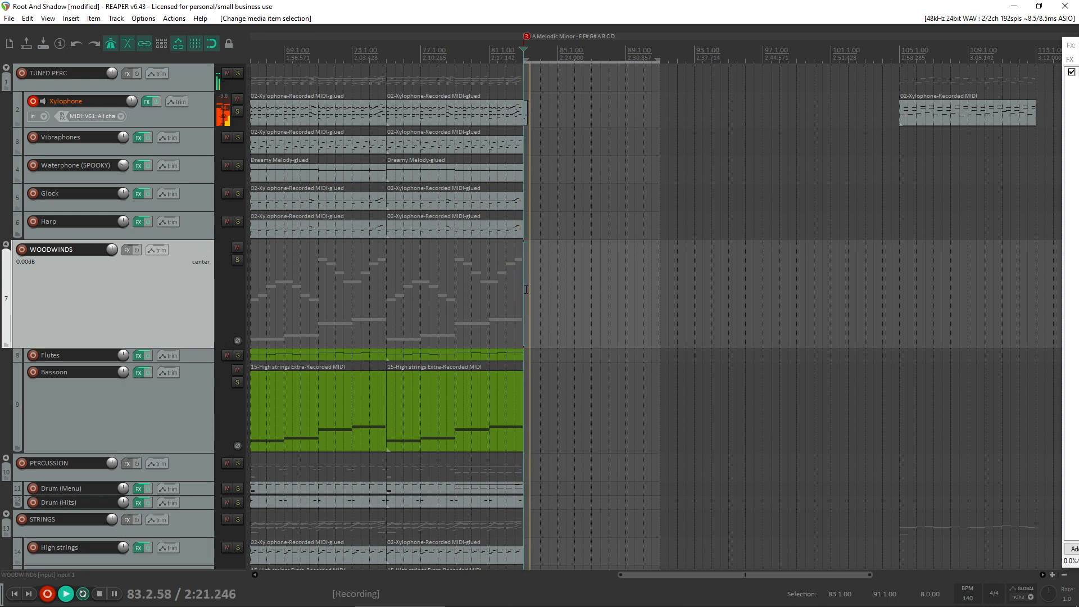
key(space)
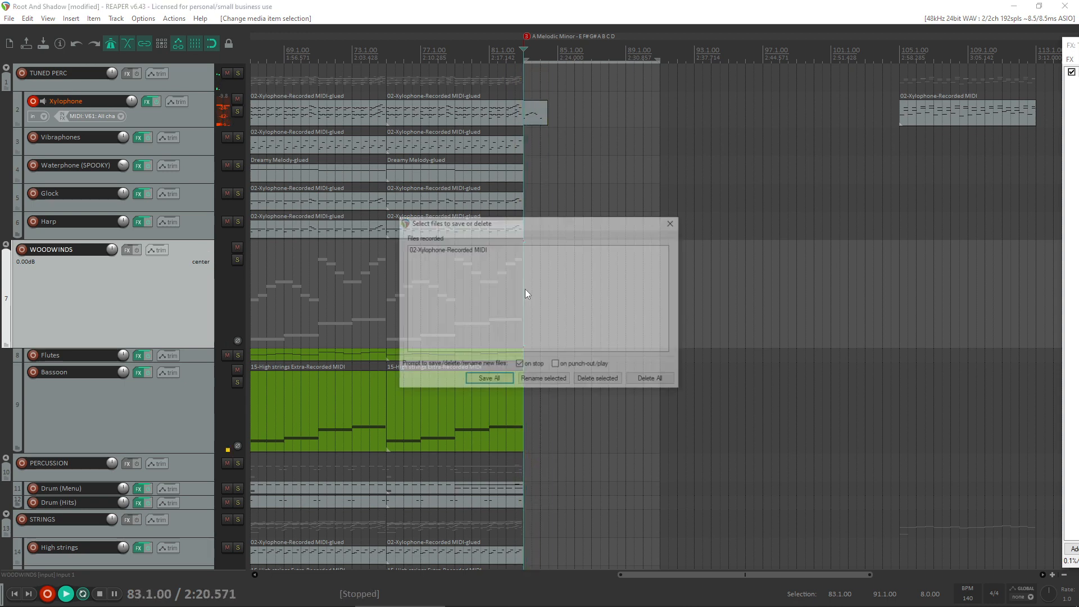
key(Return)
- Record and save a new Xylophone take from bar 83 to just past bar 87, and open it in the MIDI editor
key(ctrl+r)
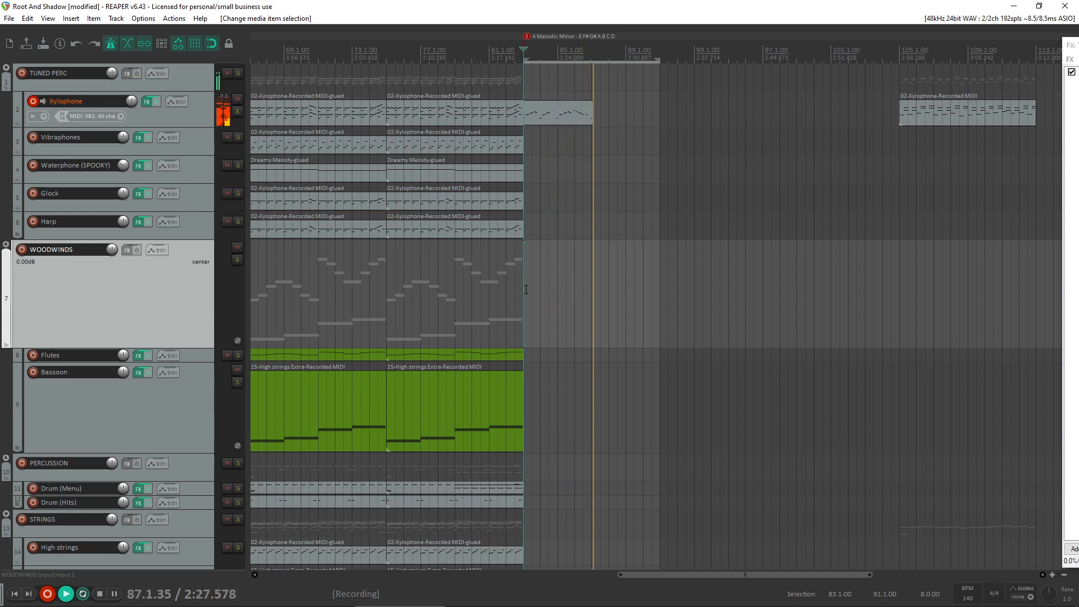
key(space)
key(Return)
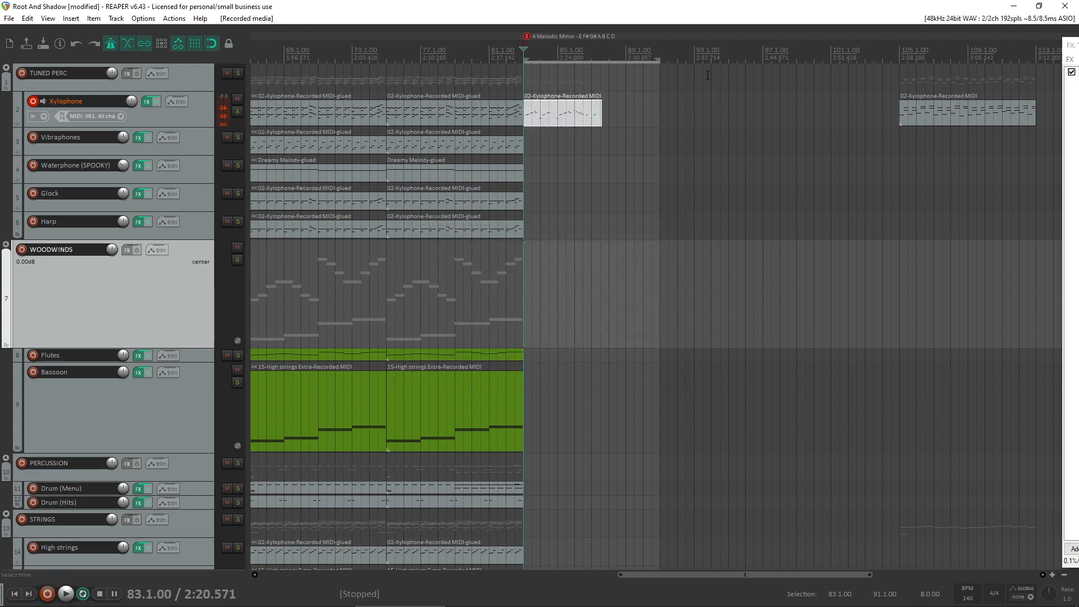
double_click(590, 123)
- Delete the notes after bar 87 and quantize all notes to a straight 1/8 grid
drag(750, 254, 677, 159)
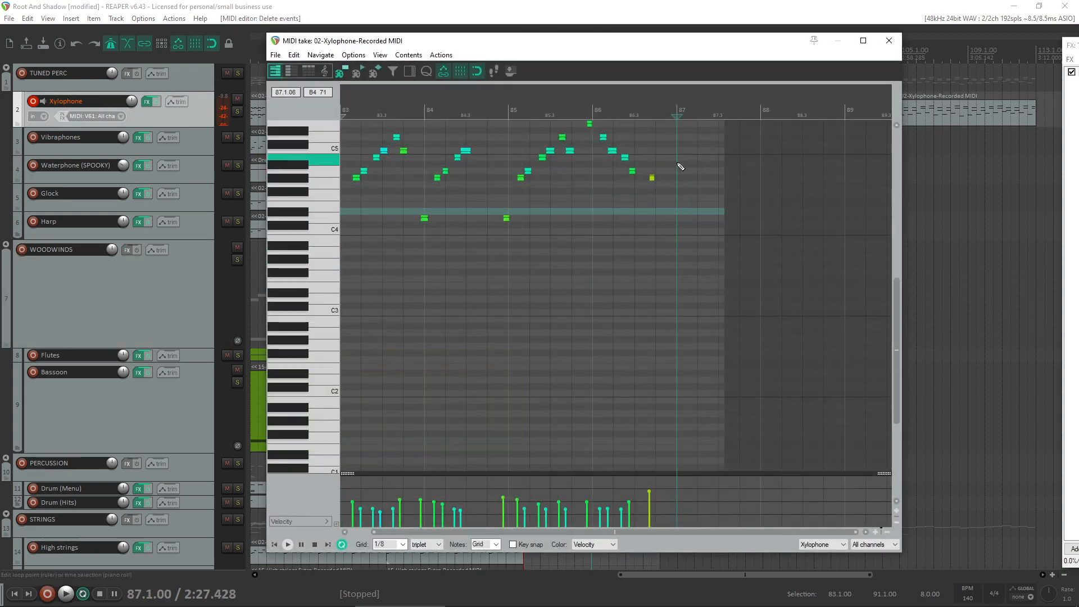
key(ctrl+q)
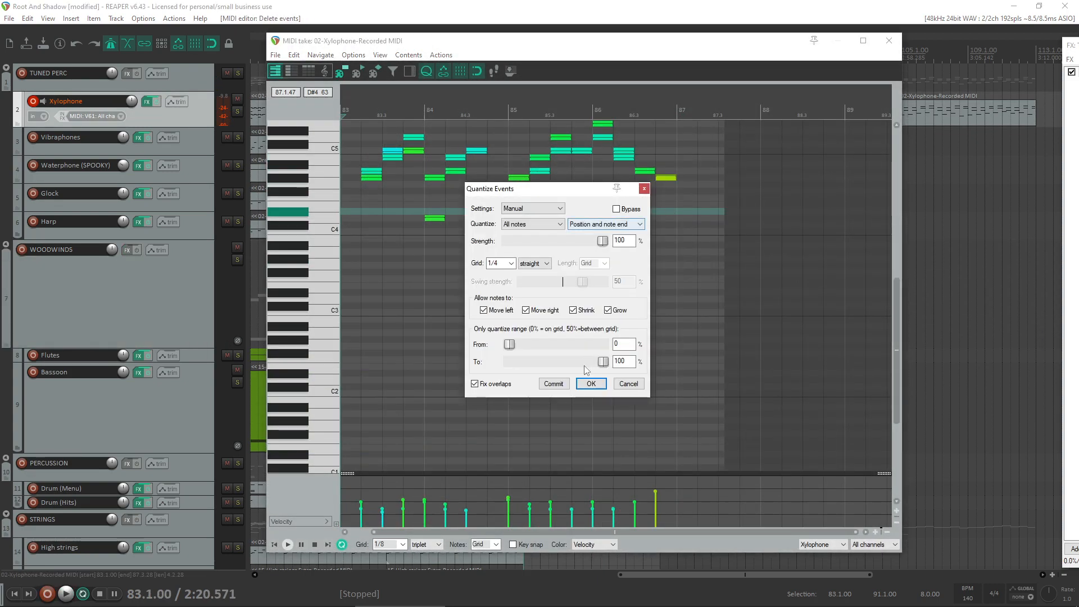
click(512, 265)
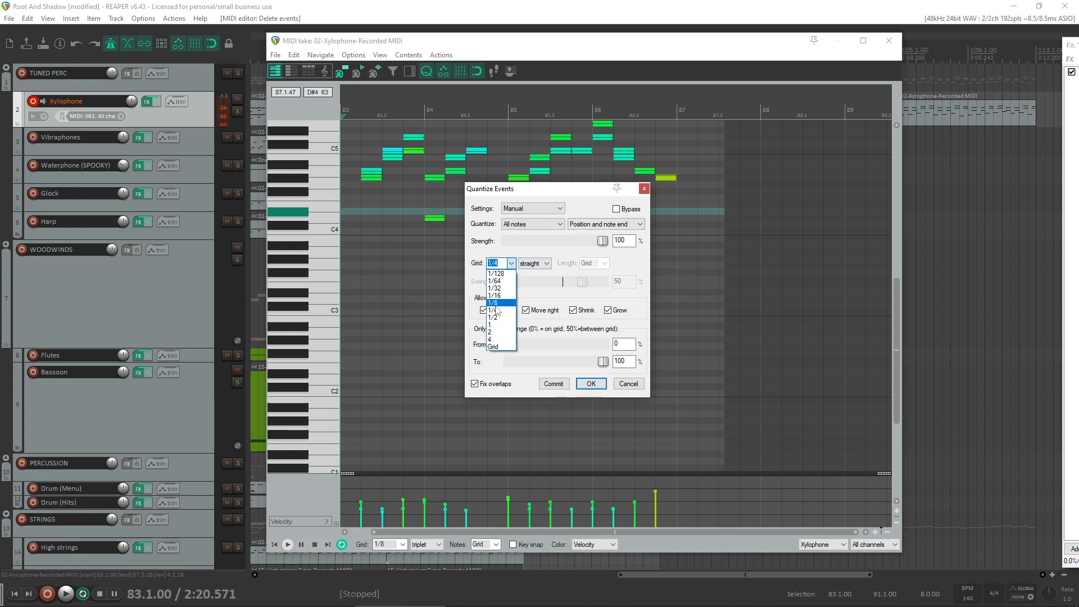
click(498, 309)
click(592, 384)
- Try copying the D4 note to the start of bar 83 and shifting a C5 note in bar 84, and undo back to the unquantized take
scroll(639, 318, up, 3)
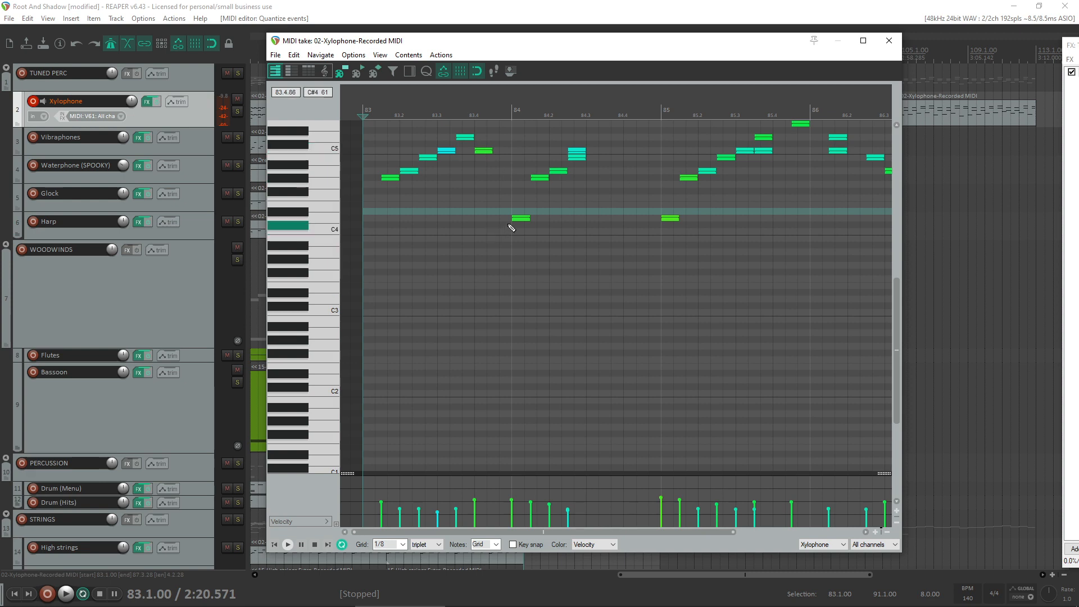
drag(524, 218, 349, 212)
key(space)
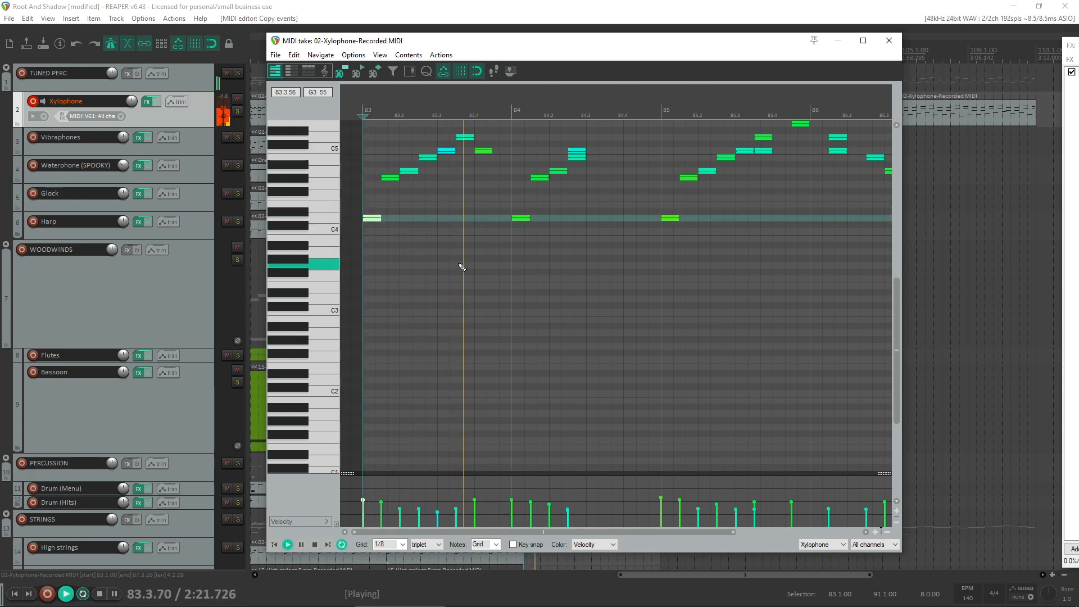
click(577, 151)
key(space)
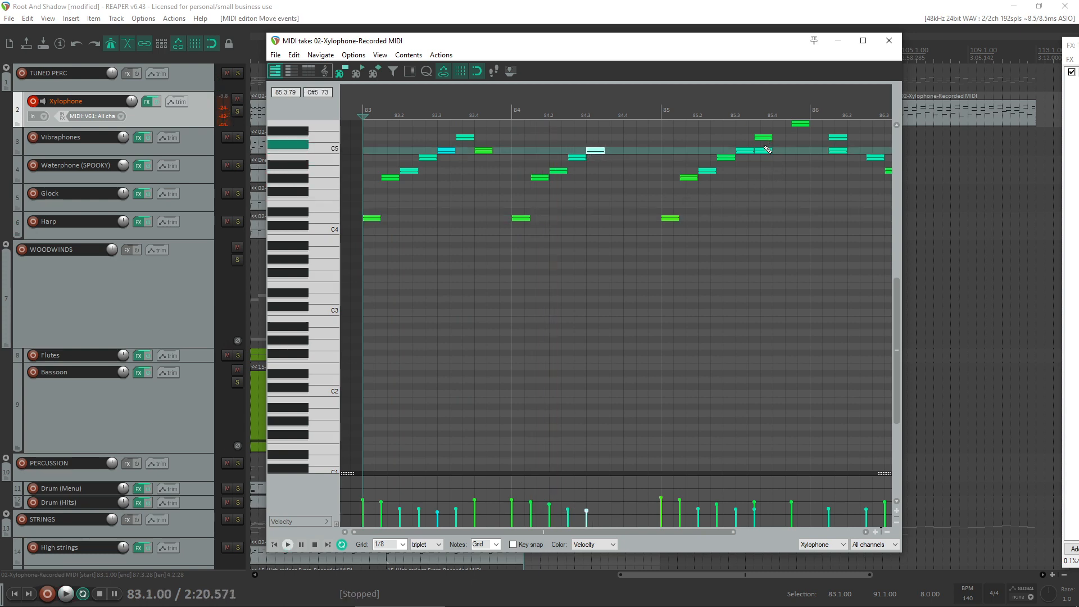
key(ctrl+z)
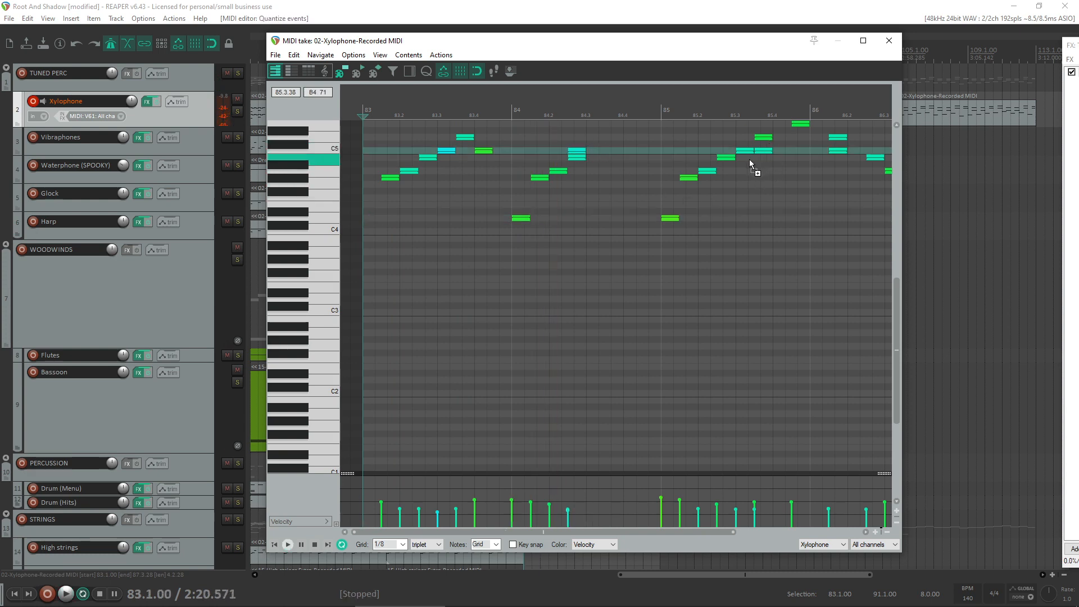
key(ctrl+z)
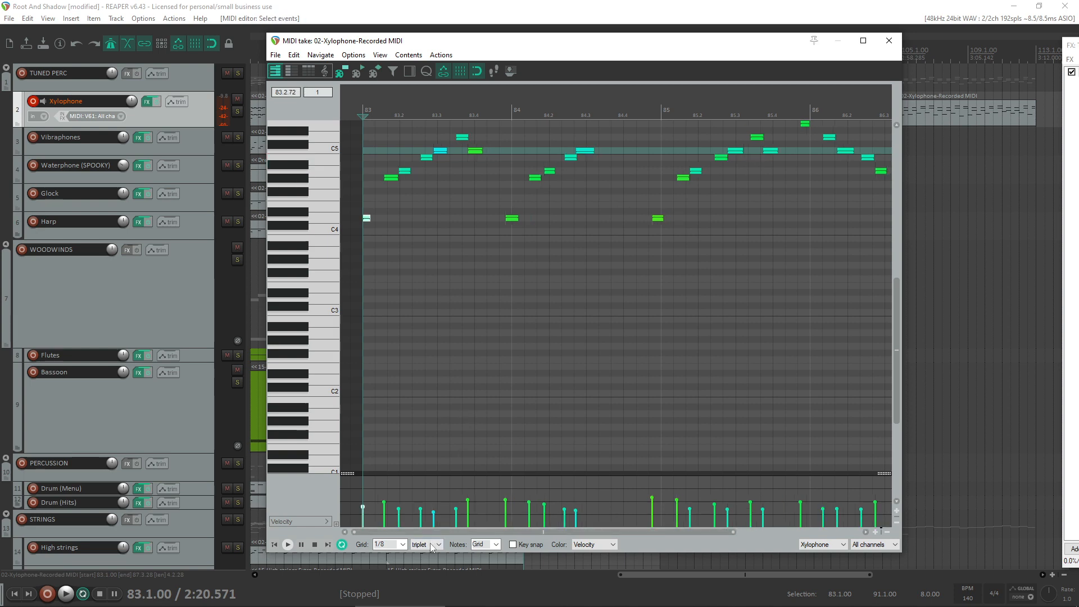
- Quantize position and end of all notes to a 1/8 triplet grid at 100% strength, and play the result from bar 83
key(ctrl+q)
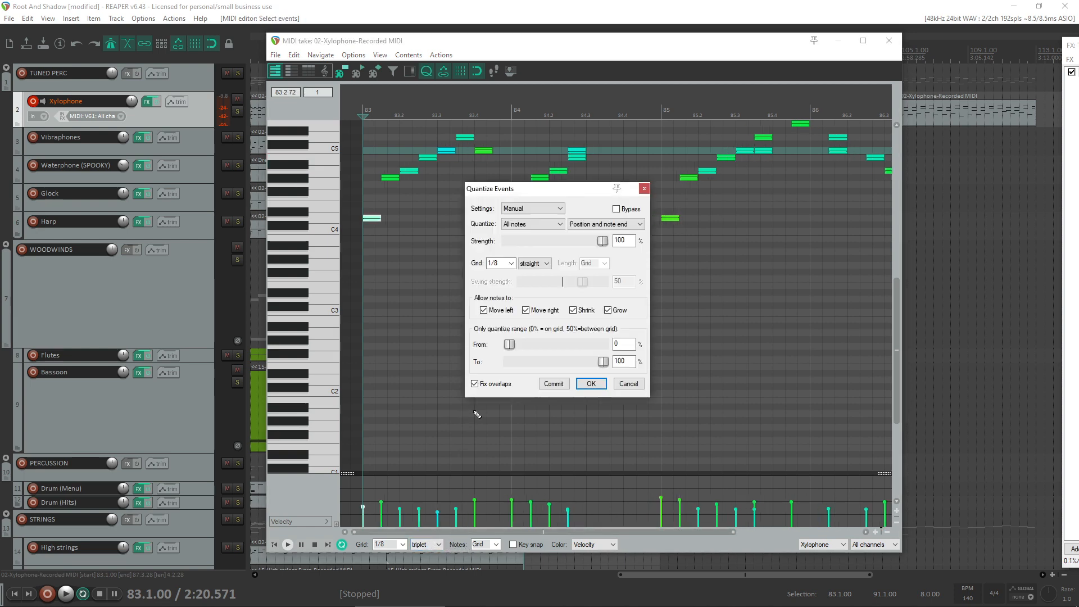
click(536, 264)
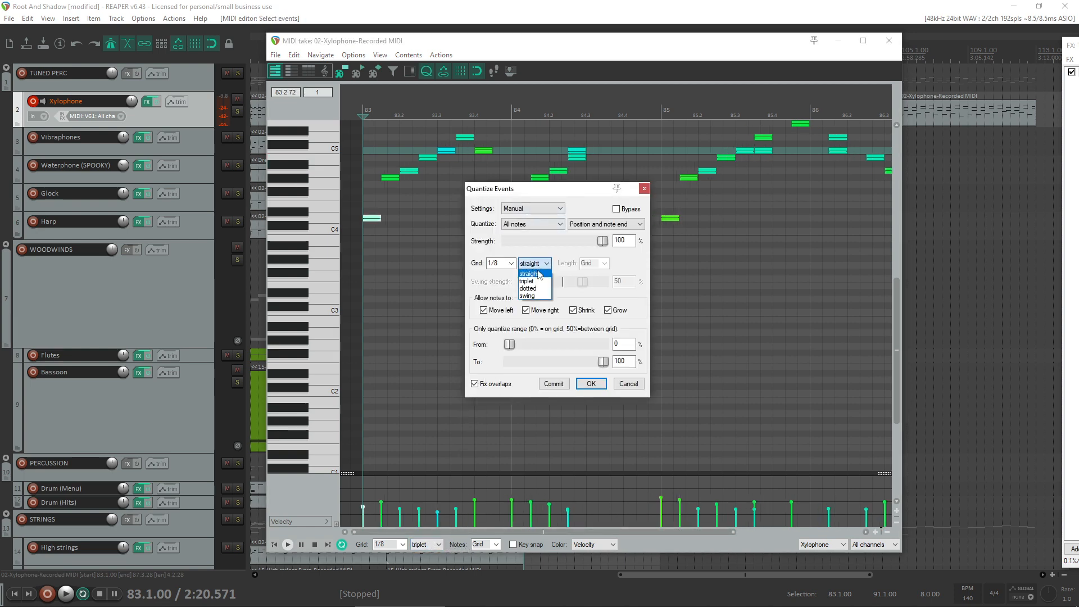
click(596, 383)
key(space)
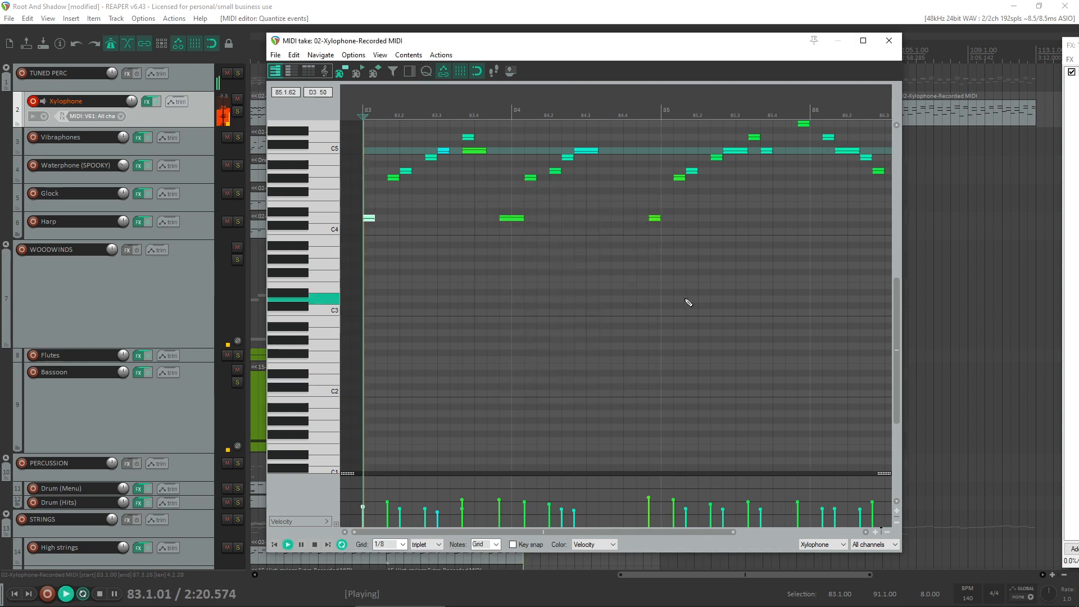
key(space)
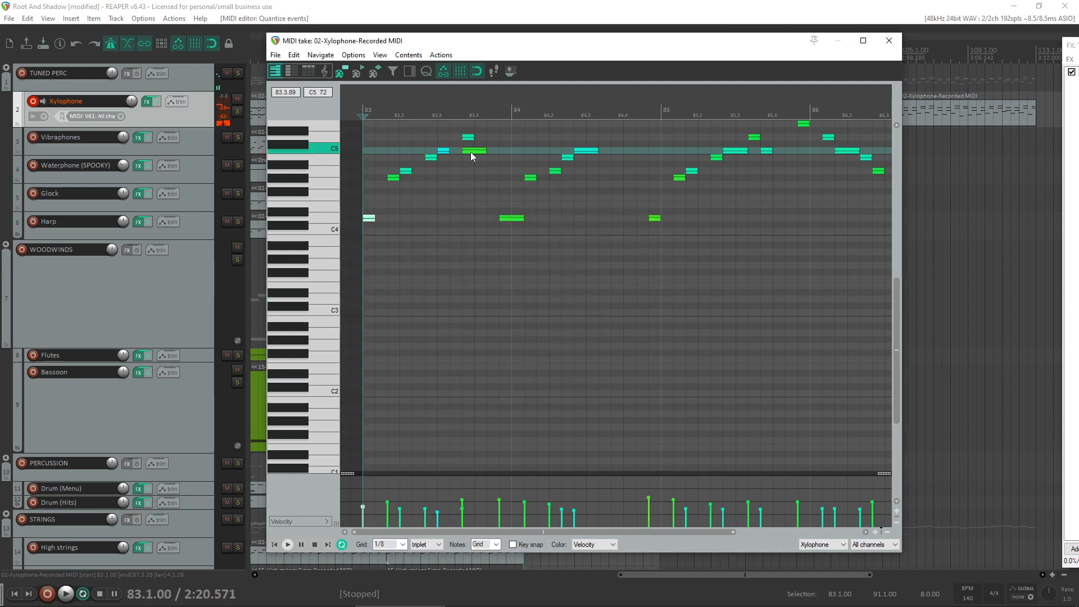
- Move the long C5 note near the end of bar 83 one triplet step later and play from bar 83
click(486, 153)
key(space)
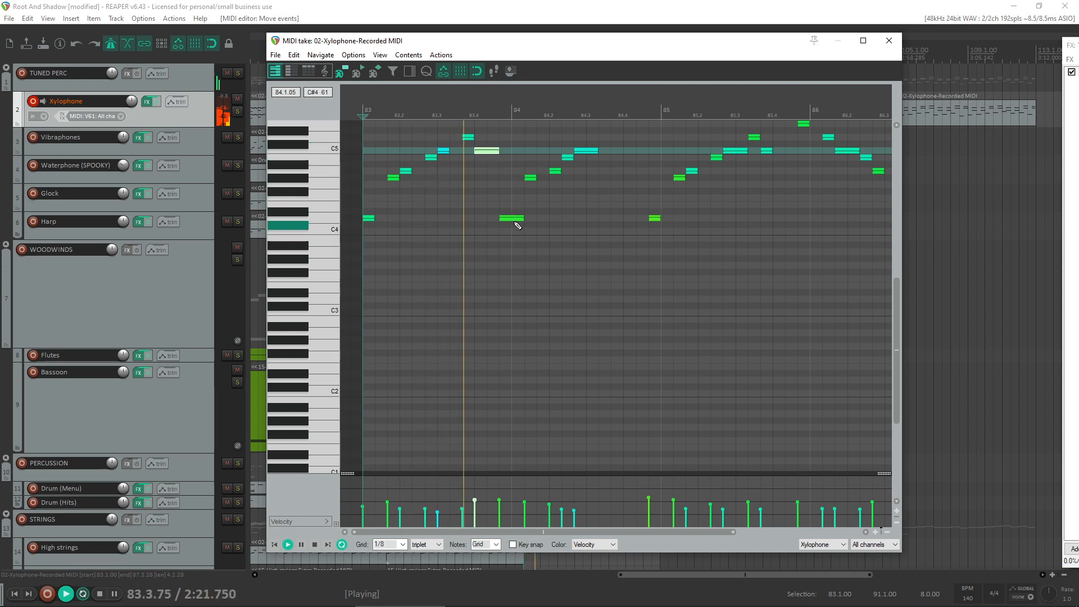
key(space)
- Move the D4 note onto the start of bar 84 and shift the four notes following it one triplet step later
drag(513, 219, 609, 137)
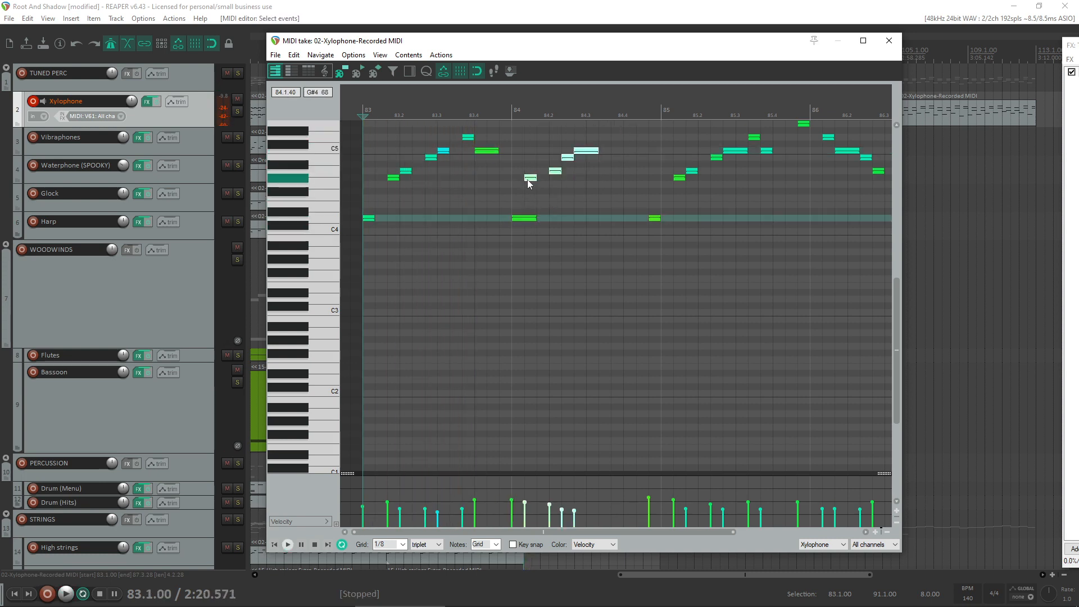
drag(530, 181, 550, 181)
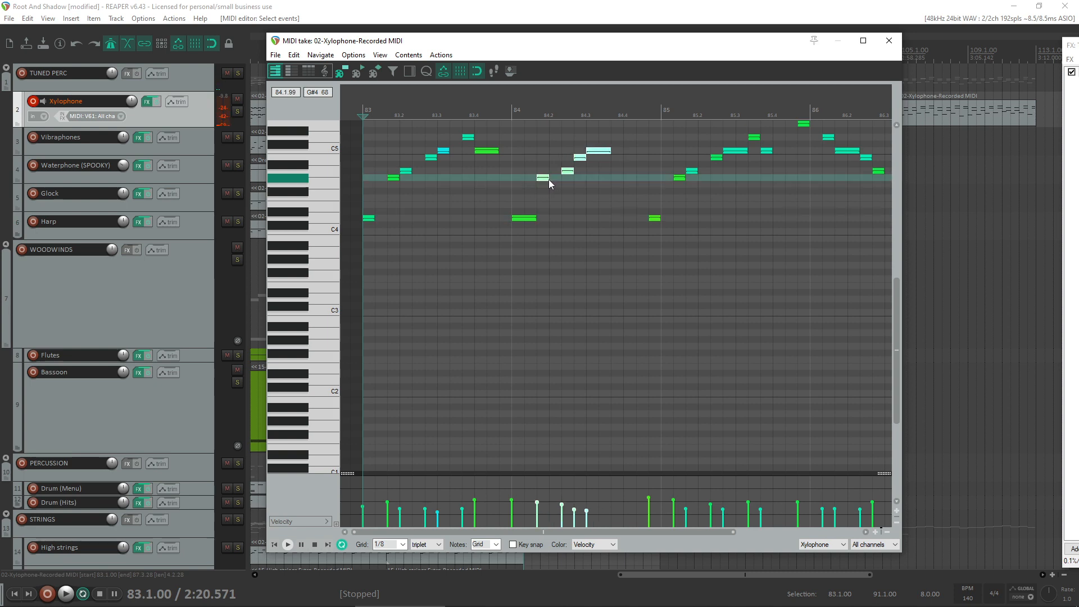
- Shift all notes from the bar 85 D4 onward one triplet step later, and lengthen the D4 notes at bars 83 and 85
click(372, 217)
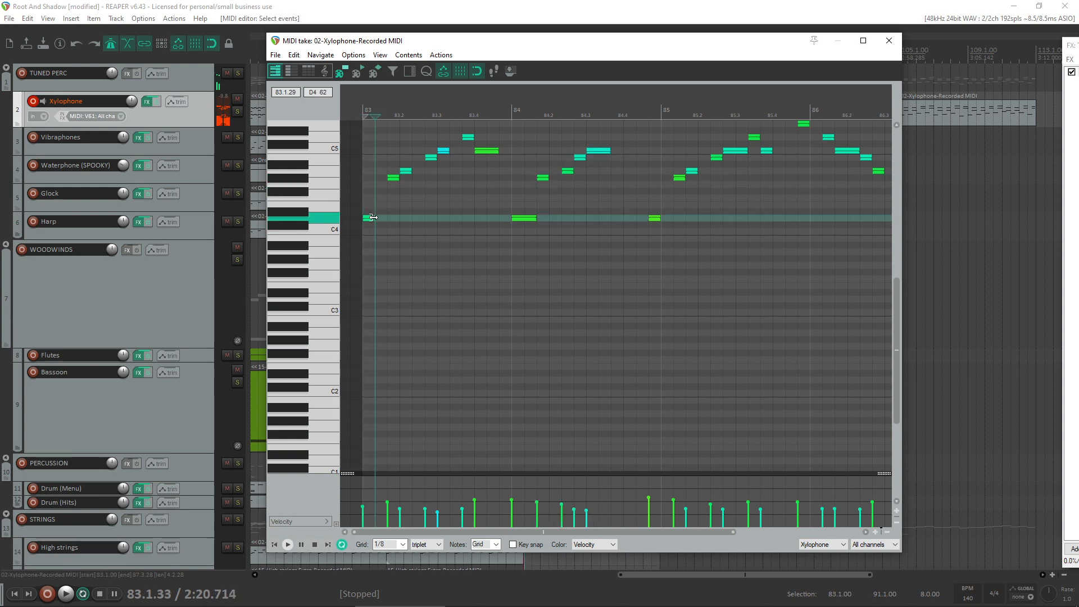
drag(644, 233, 811, 124)
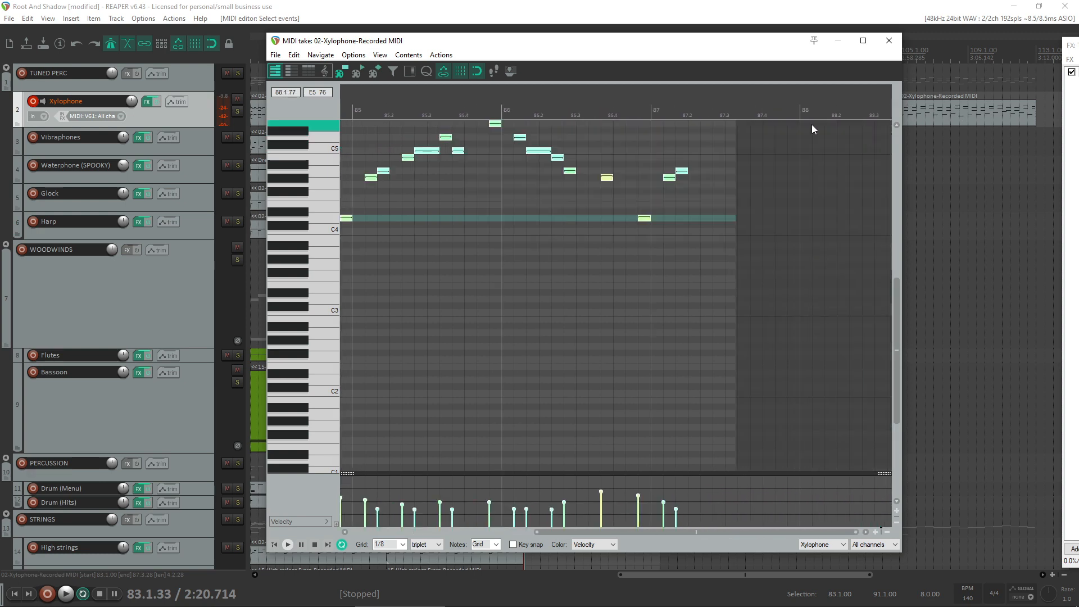
scroll(689, 160, down, 1)
scroll(455, 216, up, 1)
drag(453, 219, 465, 219)
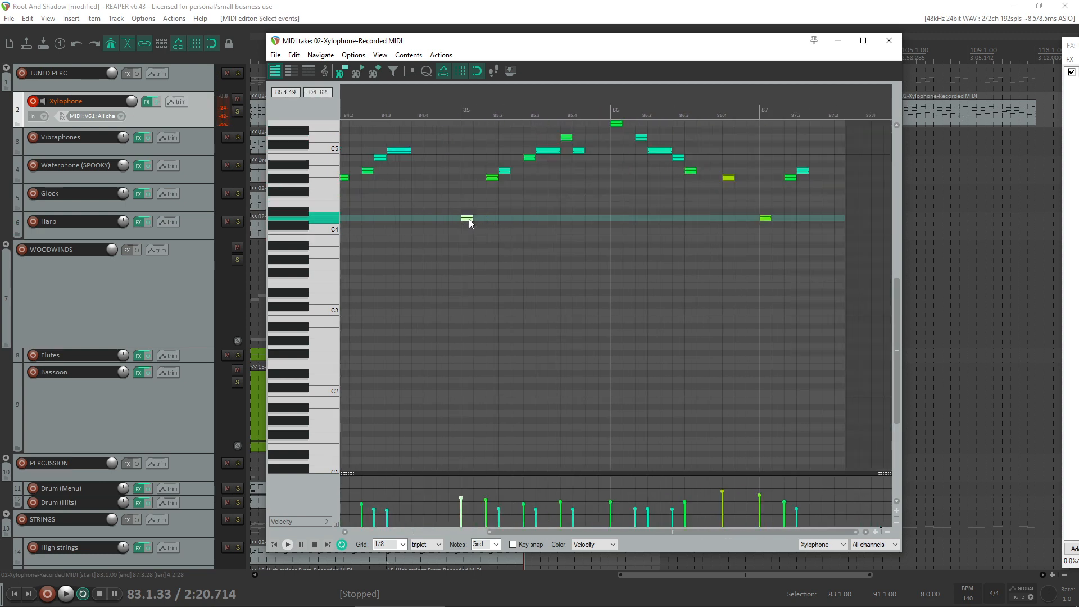
drag(477, 216, 487, 216)
- Delete the notes from bar 87 onward, keeping the last note in bar 86, and return to the start of the take
drag(839, 161, 730, 296)
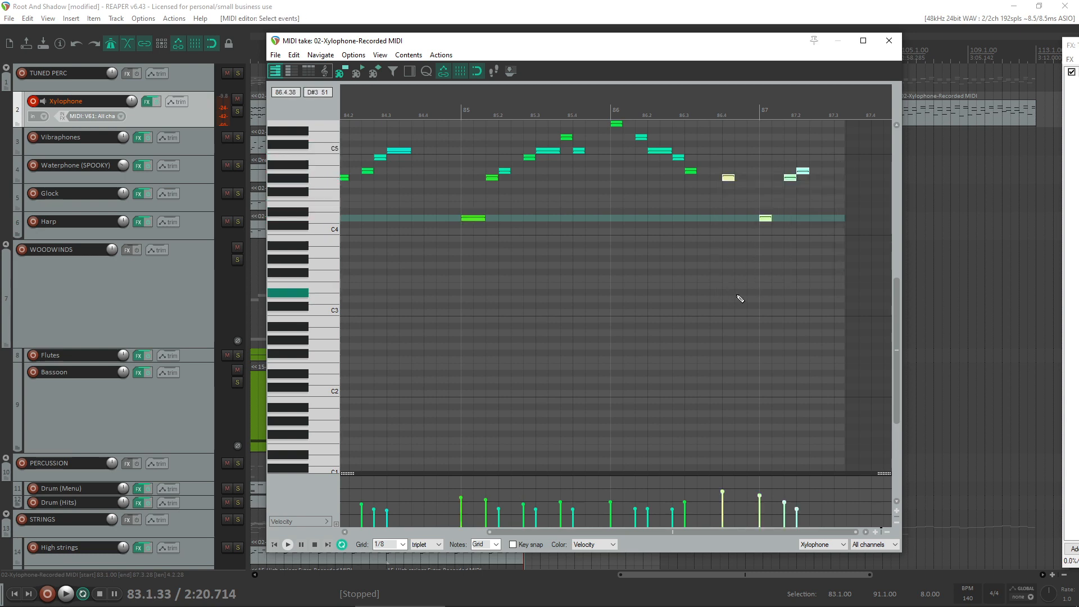
drag(830, 139, 750, 269)
key(Delete)
key(w)
- Align the first D4 note with the start of bar 83 and play the phrase to check its timing
key(space)
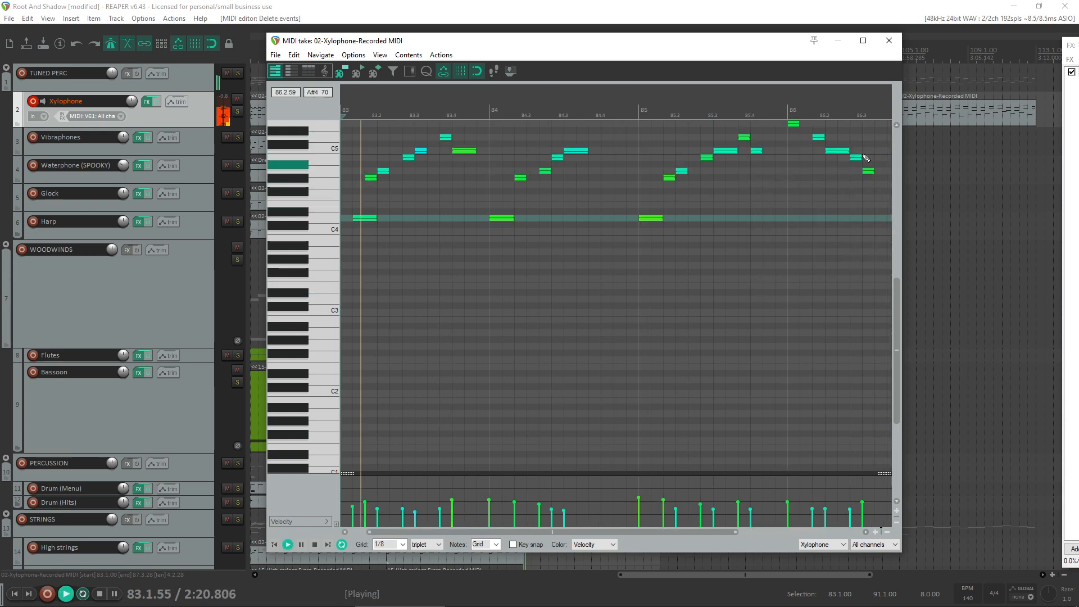
key(space)
scroll(711, 216, down, 1)
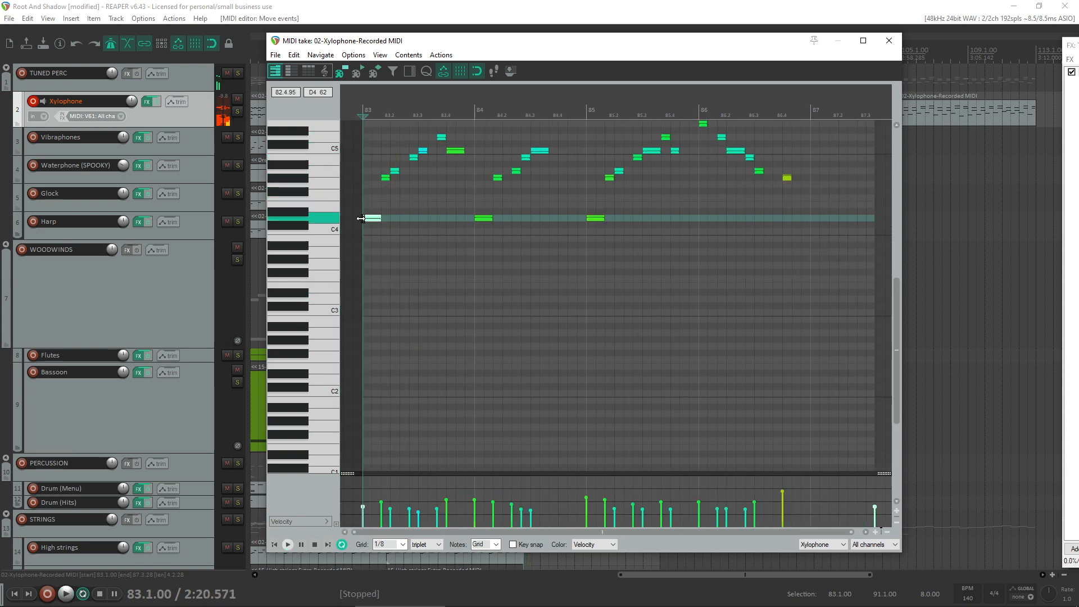
key(space)
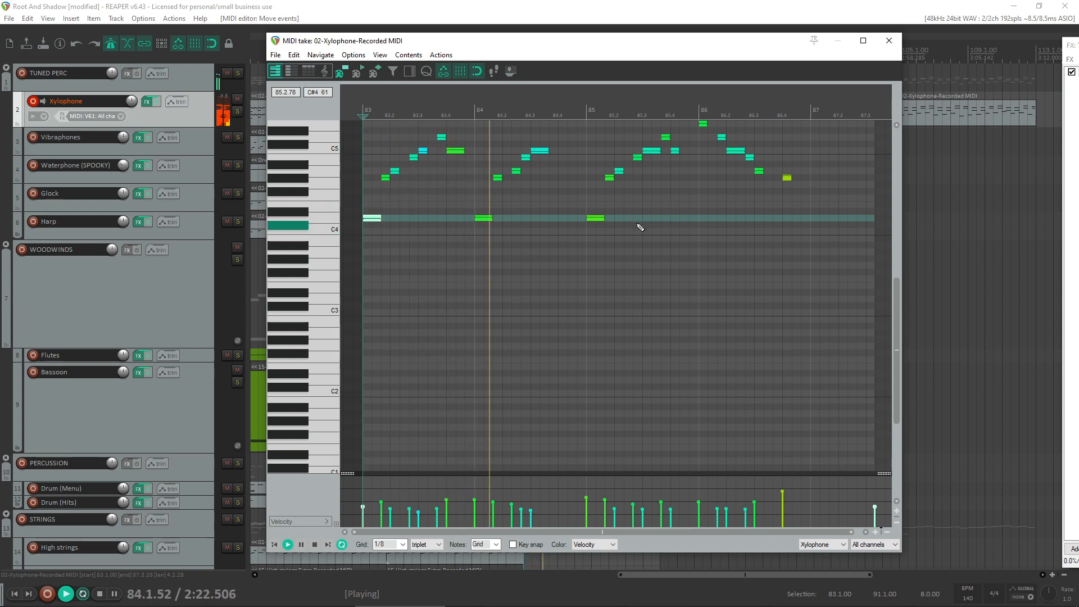
scroll(549, 223, up, 2)
key(space)
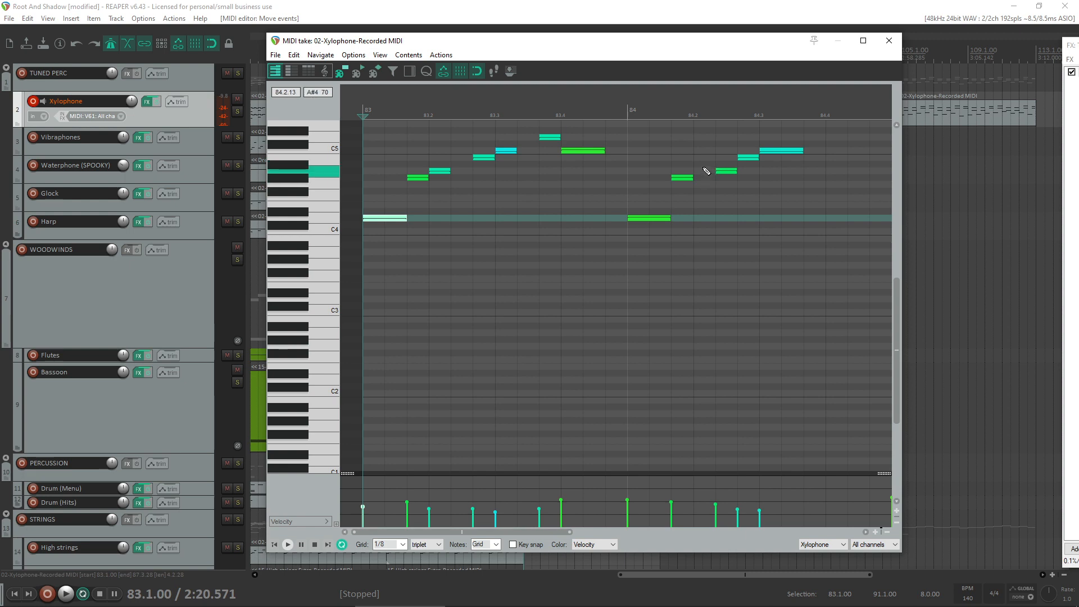
- Move the G#4 note in bar 84 one triplet step later and play from bar 83 to check the rhythm
key(space)
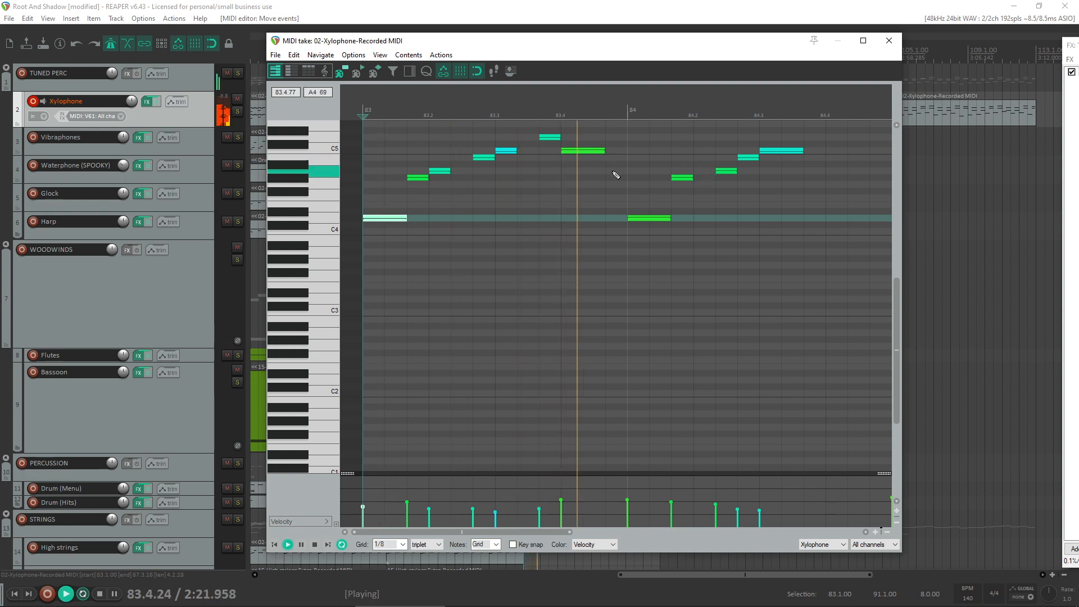
key(space)
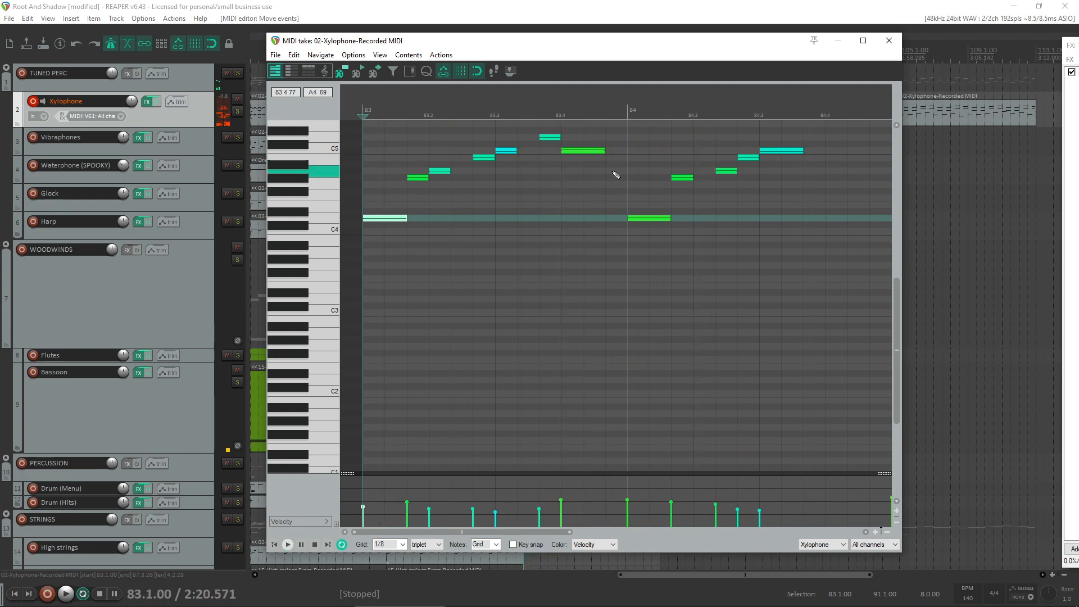
drag(683, 181, 704, 180)
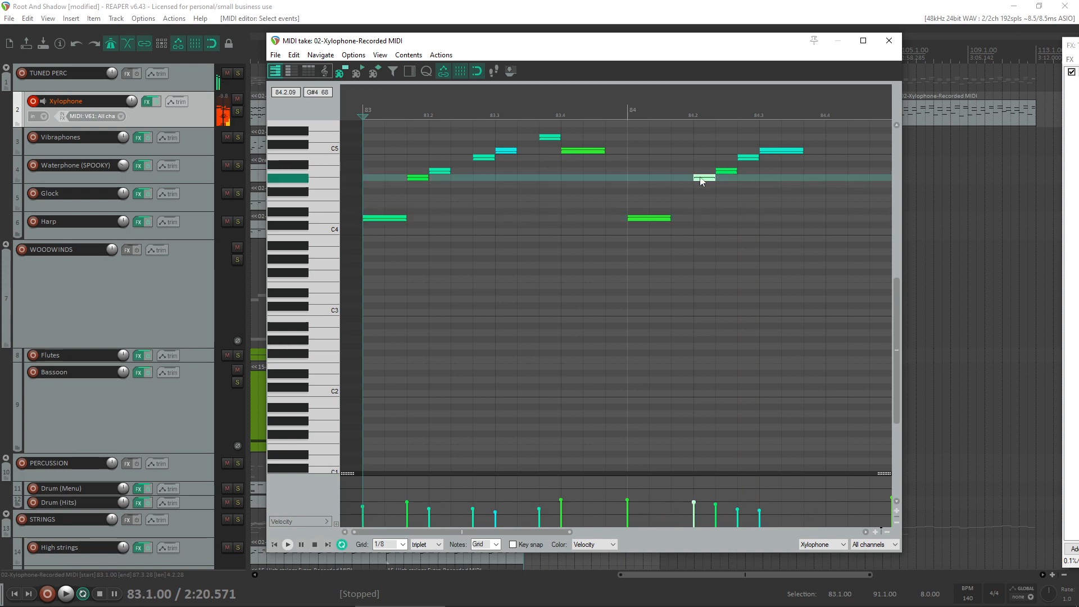
key(space)
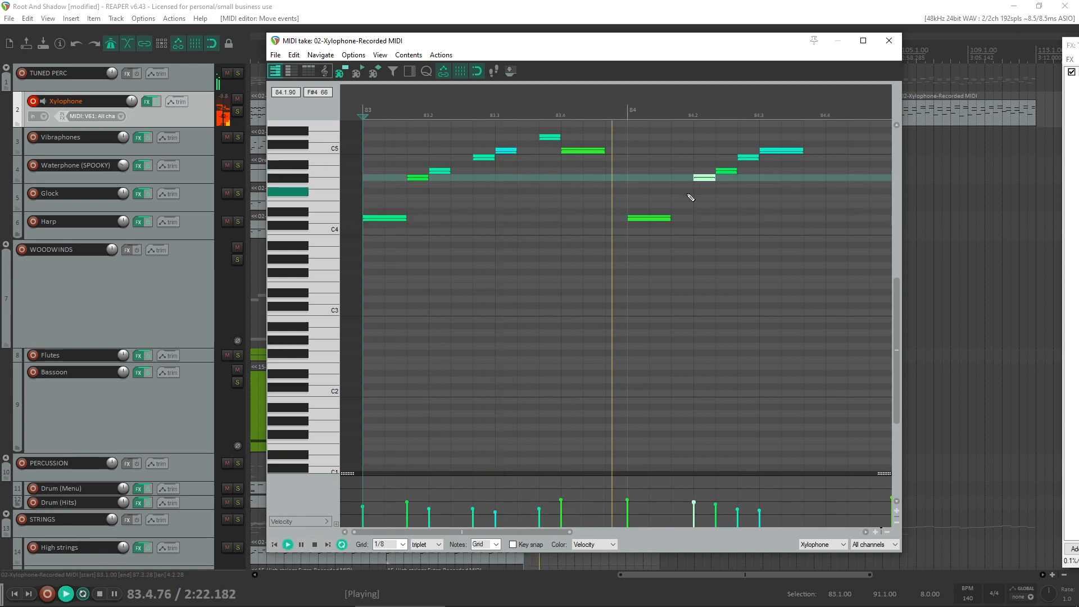
scroll(688, 195, down, 3)
key(space)
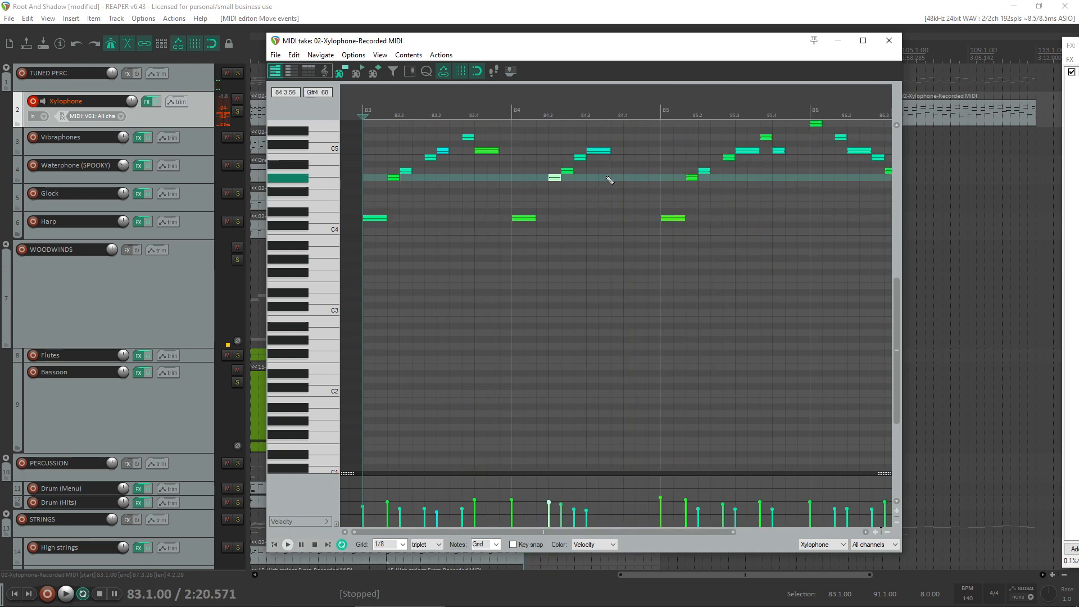
scroll(619, 177, up, 2)
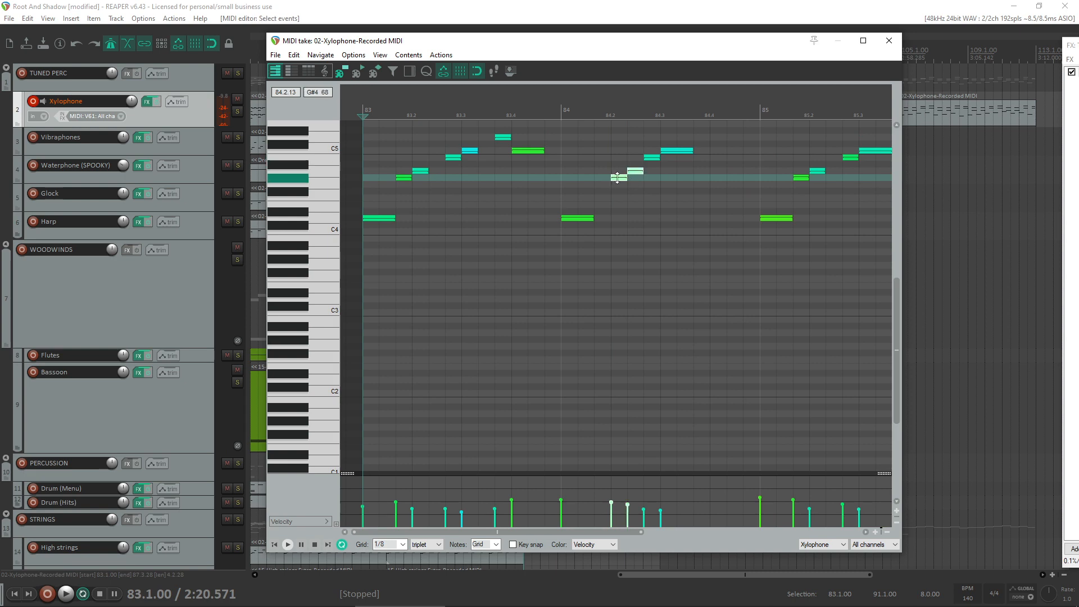
- Try moving the G#4 and A4 notes in bar 84 one triplet step earlier and play the phrase
drag(613, 181, 596, 181)
key(space)
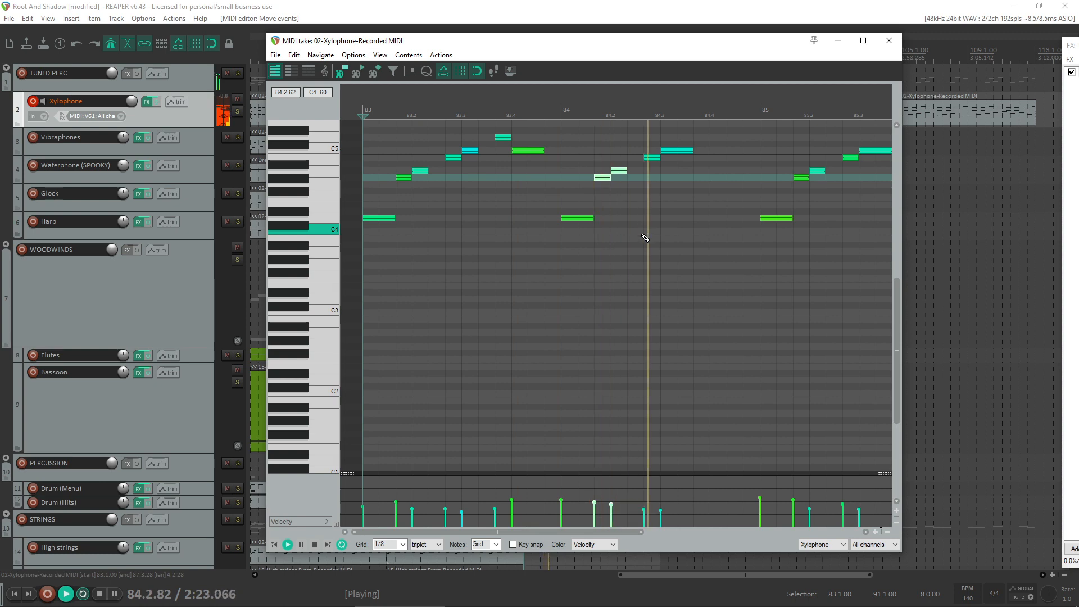
key(space)
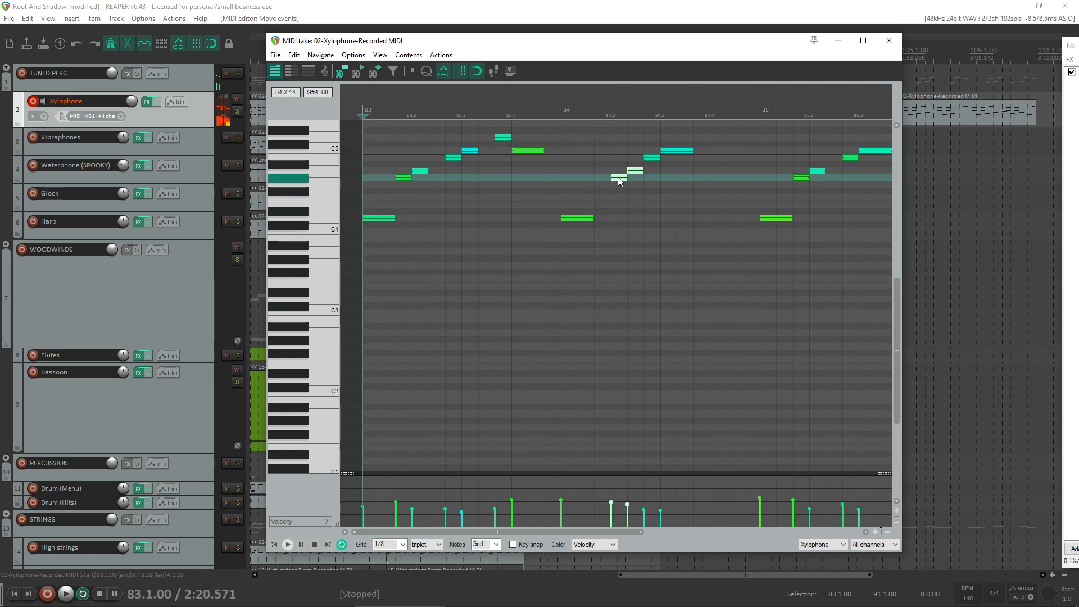
- Play the phrase from bar 83 to check the rhythm with the bar 84 notes back in place
key(space)
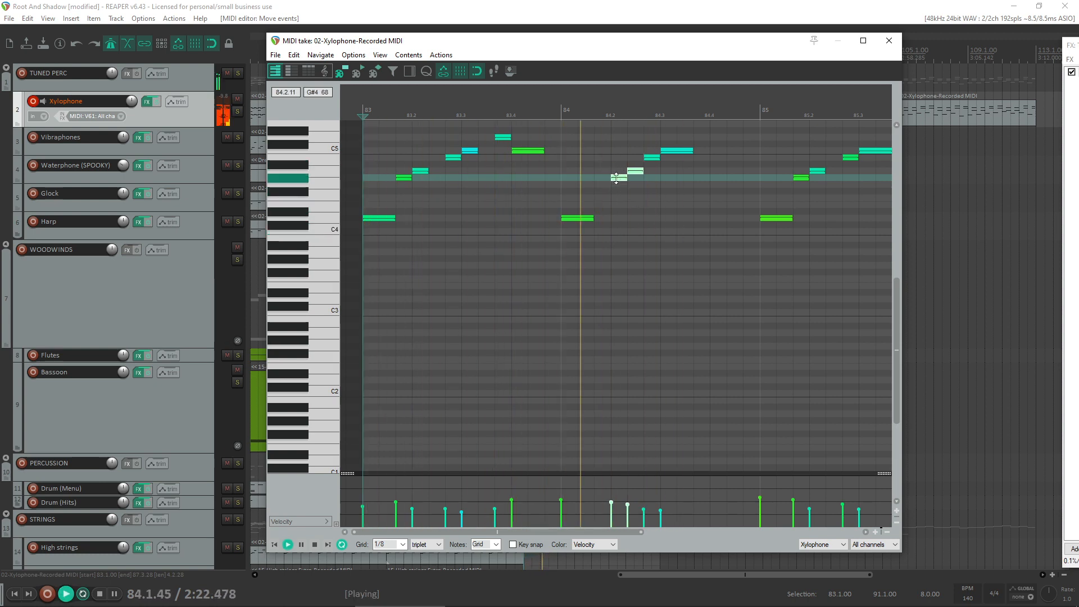
key(space)
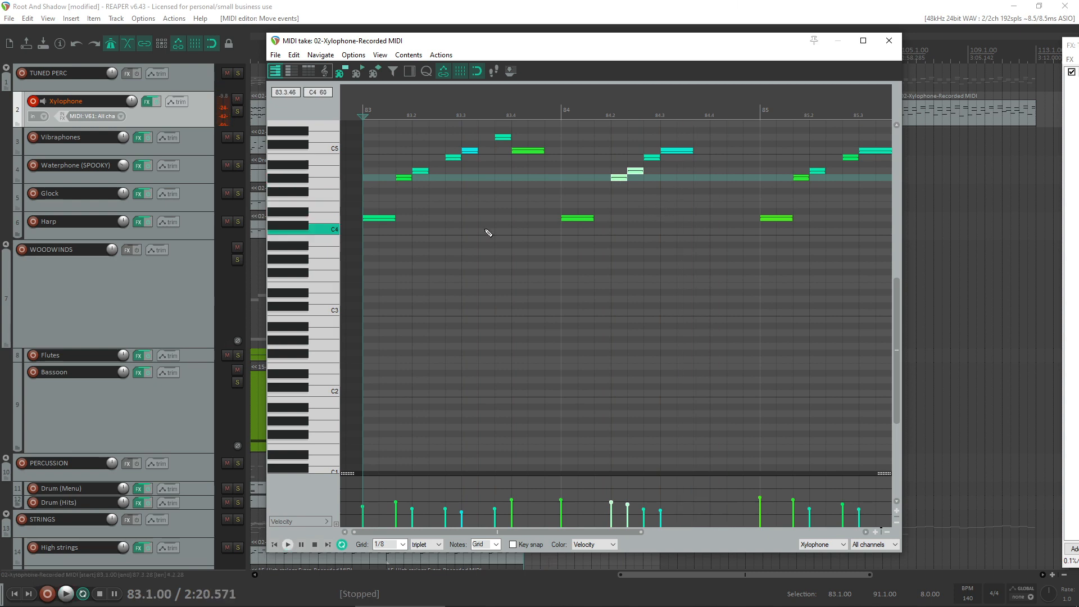
key(space)
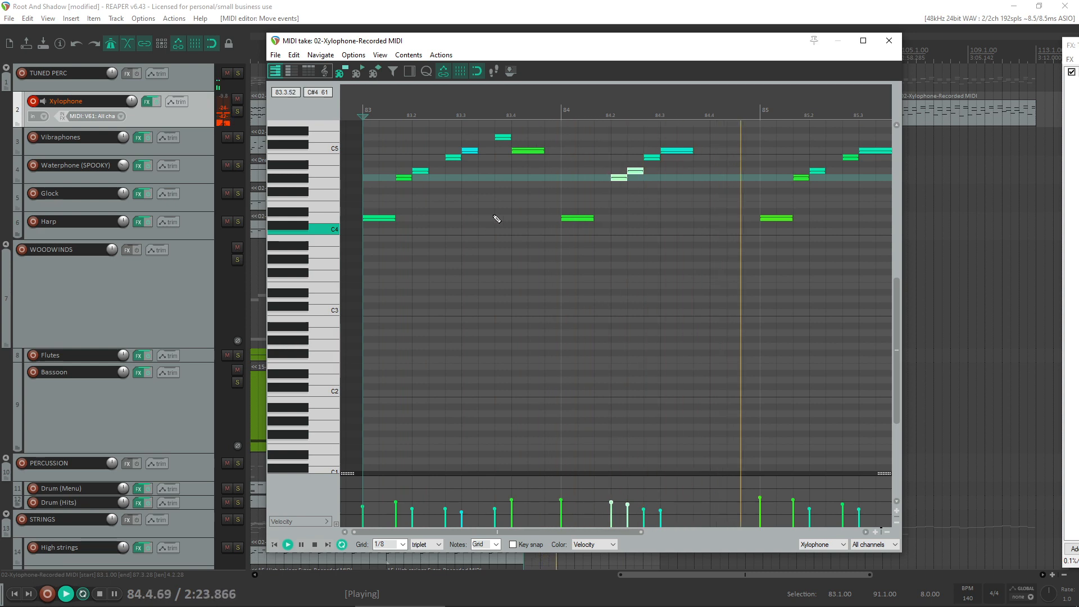
scroll(739, 236, down, 3)
key(space)
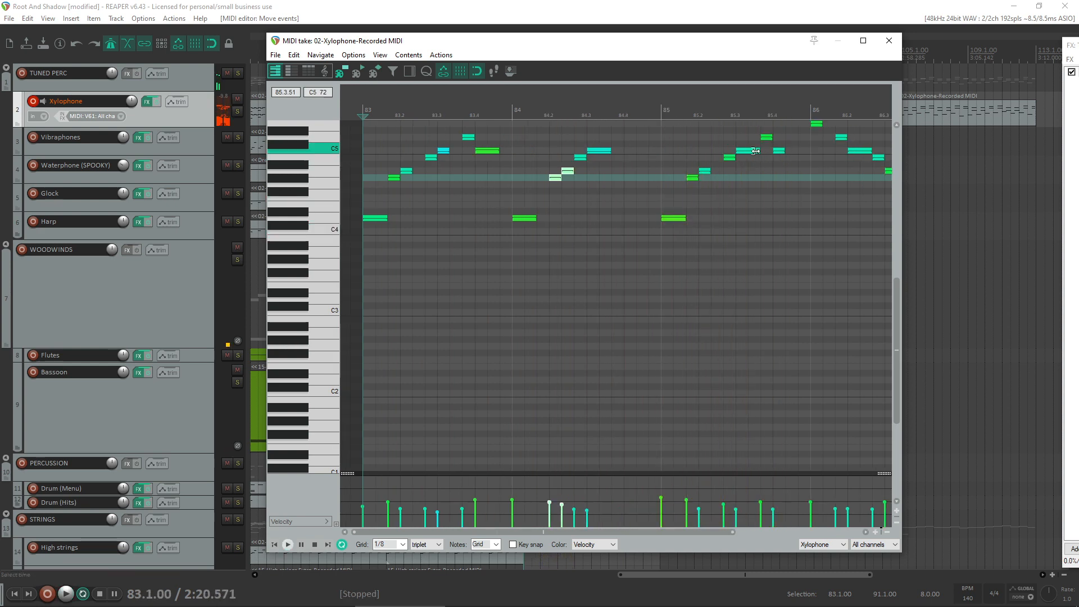
- Shorten the long C5 note in bar 85 to one triplet step and play from beat 4 of that bar
click(759, 151)
click(768, 162)
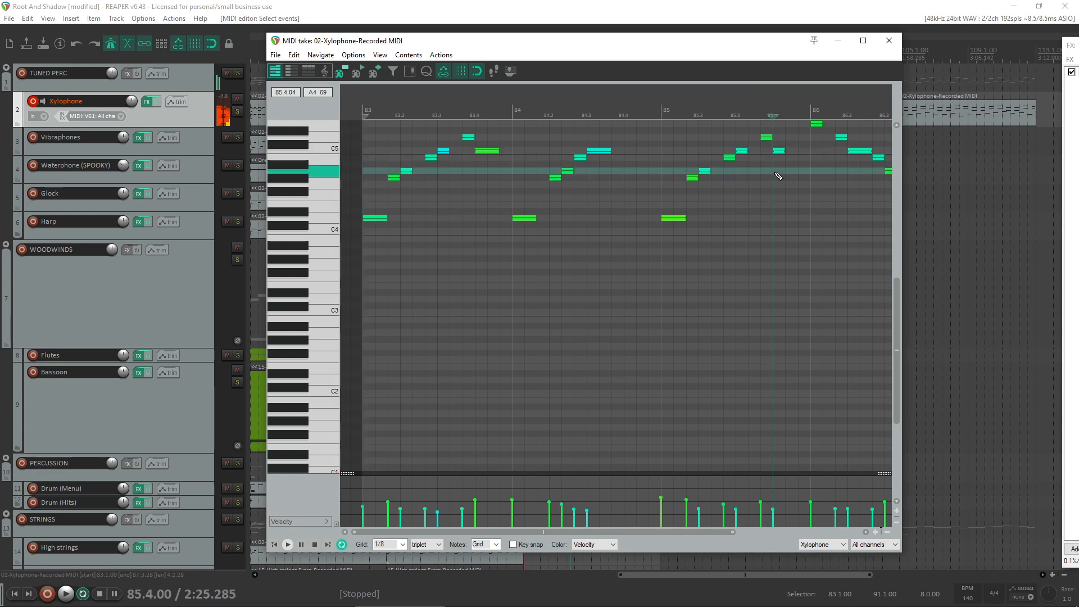
key(space)
scroll(769, 175, down, 2)
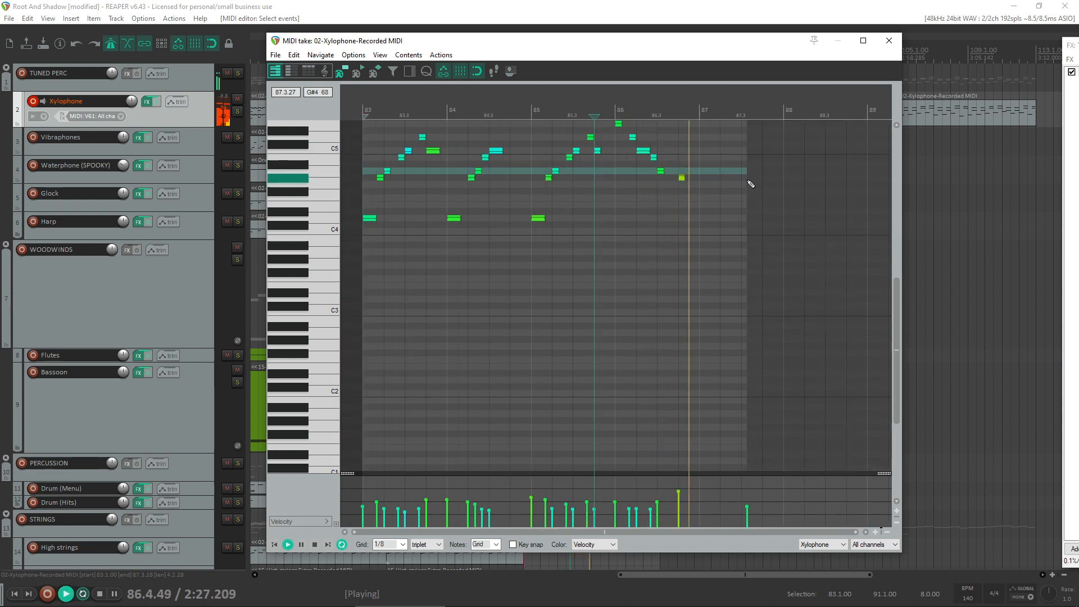
key(space)
- Shorten the C5 note in bar 86 to one triplet step, shift the notes after it one step earlier, and play from 85.4
scroll(681, 149, up, 2)
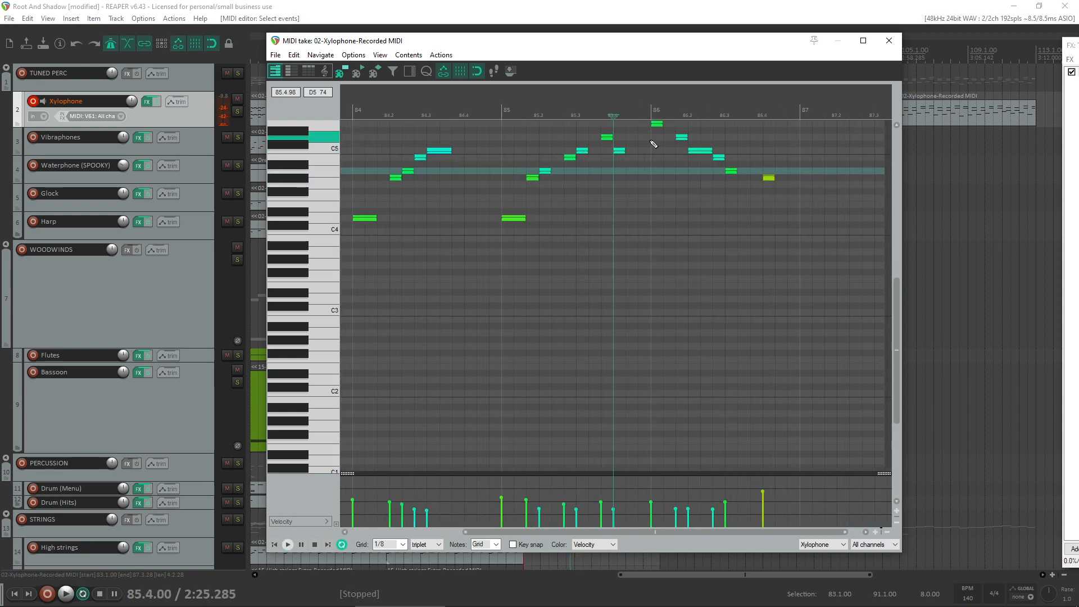
key(space)
key(space)
drag(711, 151, 702, 150)
mouse_move(707, 149)
mouse_down()
mouse_move(825, 203)
mouse_move(708, 157)
mouse_up()
click(618, 138)
key(space)
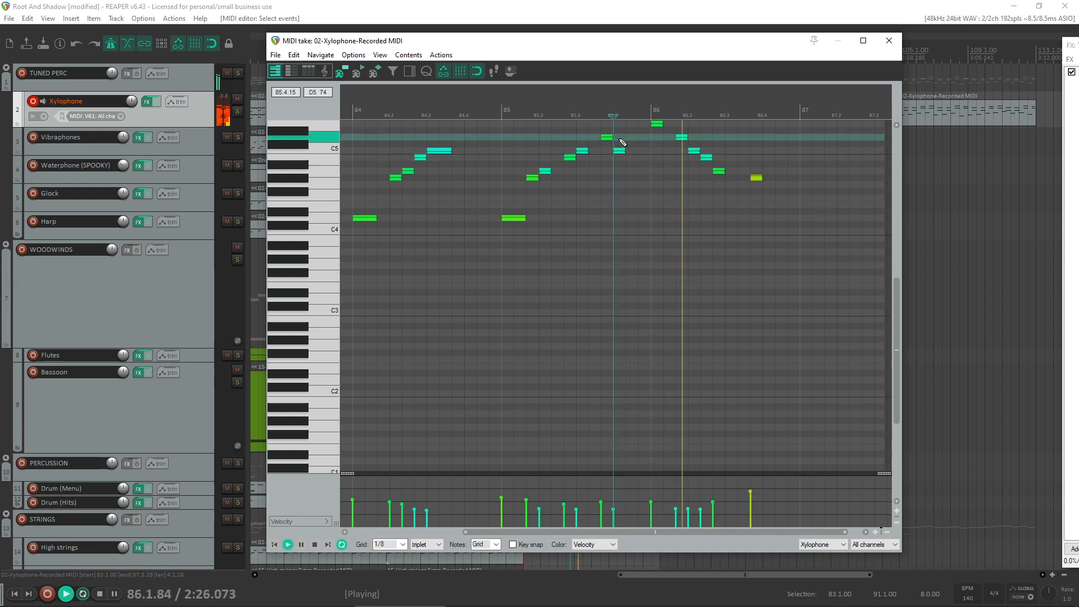
key(space)
- Move the last G#4 in bar 86 two triplet steps earlier, directly after the A4, and play from the end of bar 85
click(757, 177)
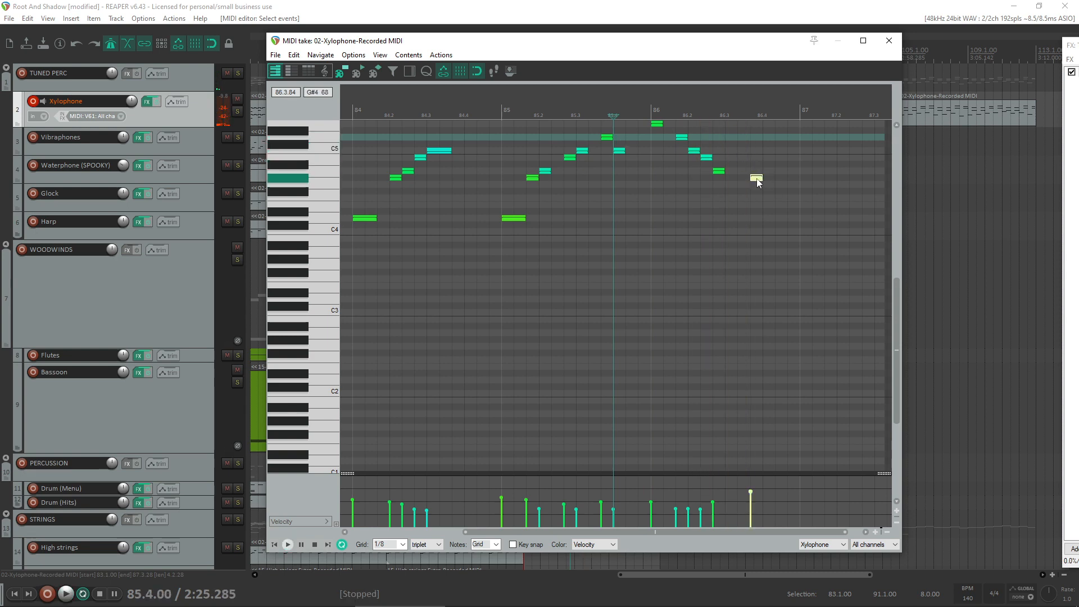
click(638, 150)
key(space)
key(space)
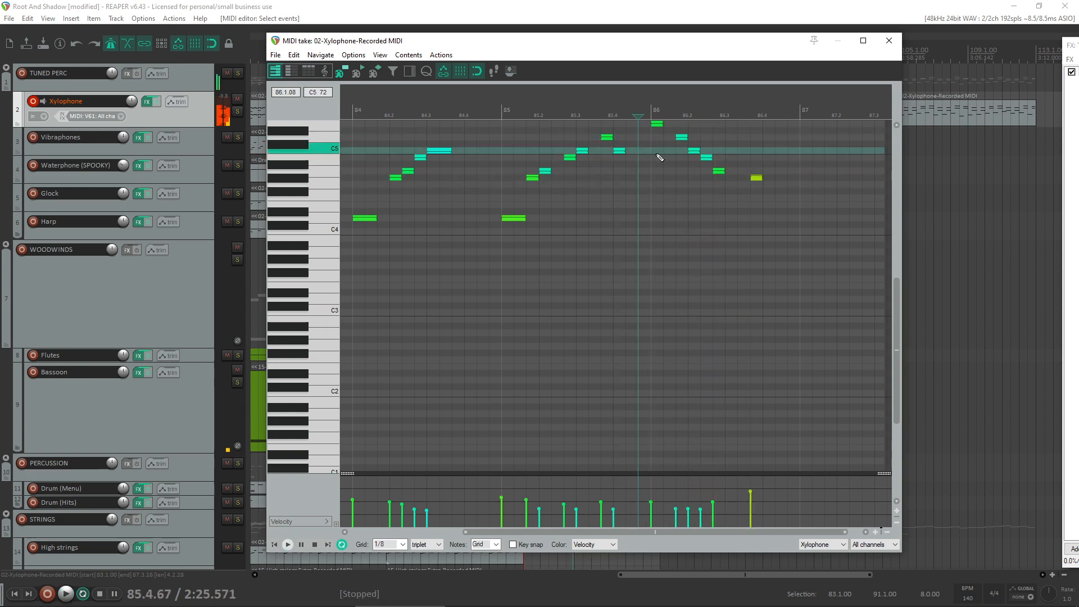
drag(758, 177, 728, 178)
key(space)
key(space)
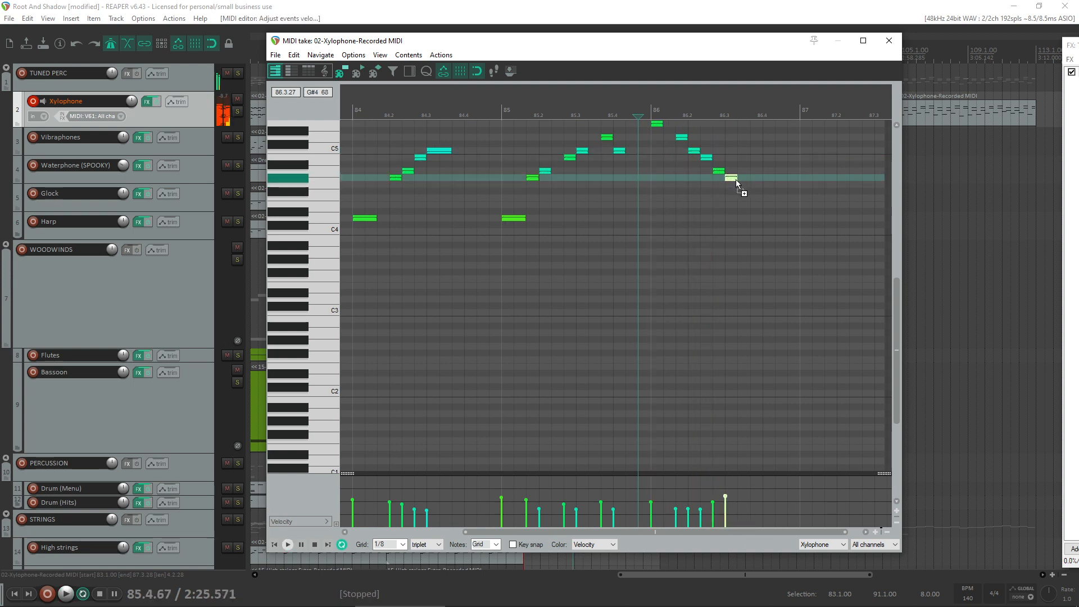
- Copy the last G#4 down to F#4, three triplet steps after the original in bar 86, and play the ending
drag(737, 180, 759, 190)
key(space)
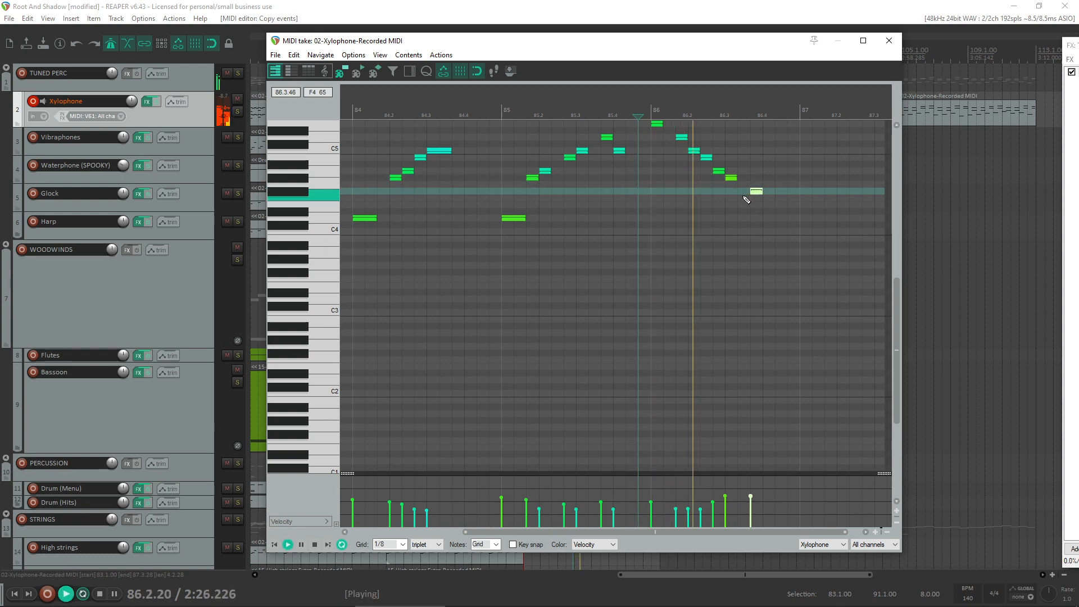
key(space)
click(765, 193)
key(space)
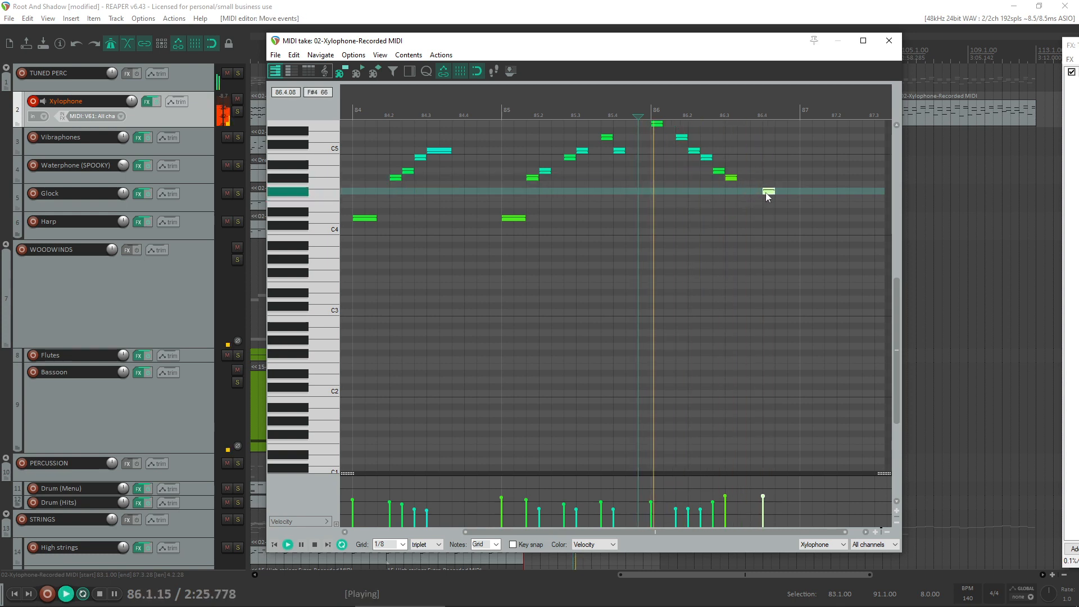
scroll(759, 197, down, 2)
key(space)
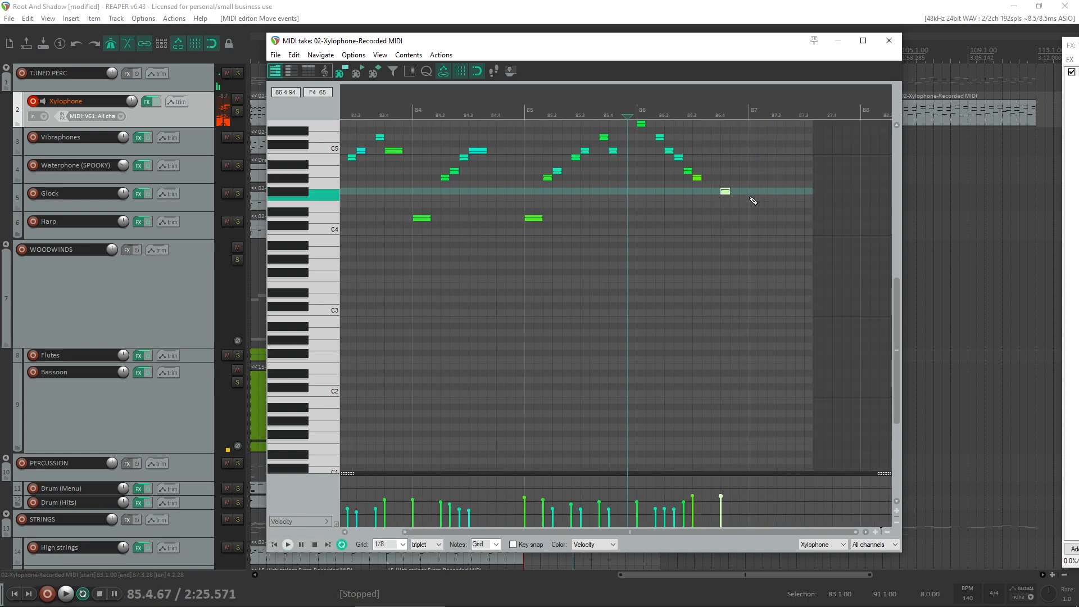
- Trim the end of the take to the start of bar 87, slightly lower the final F#4's velocity, and close the editor
drag(813, 246, 747, 246)
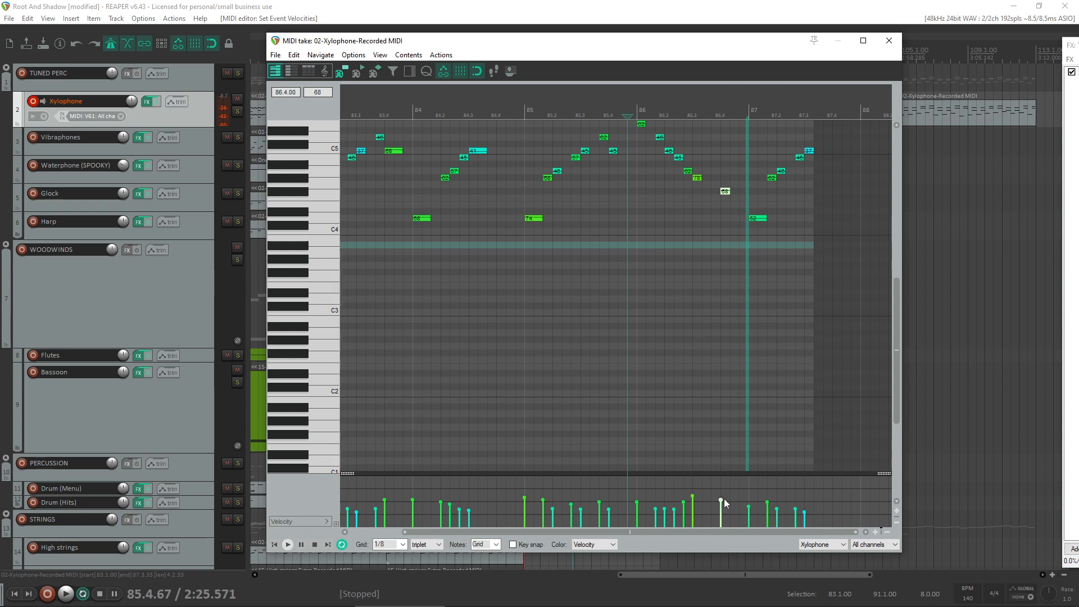
drag(815, 382, 751, 390)
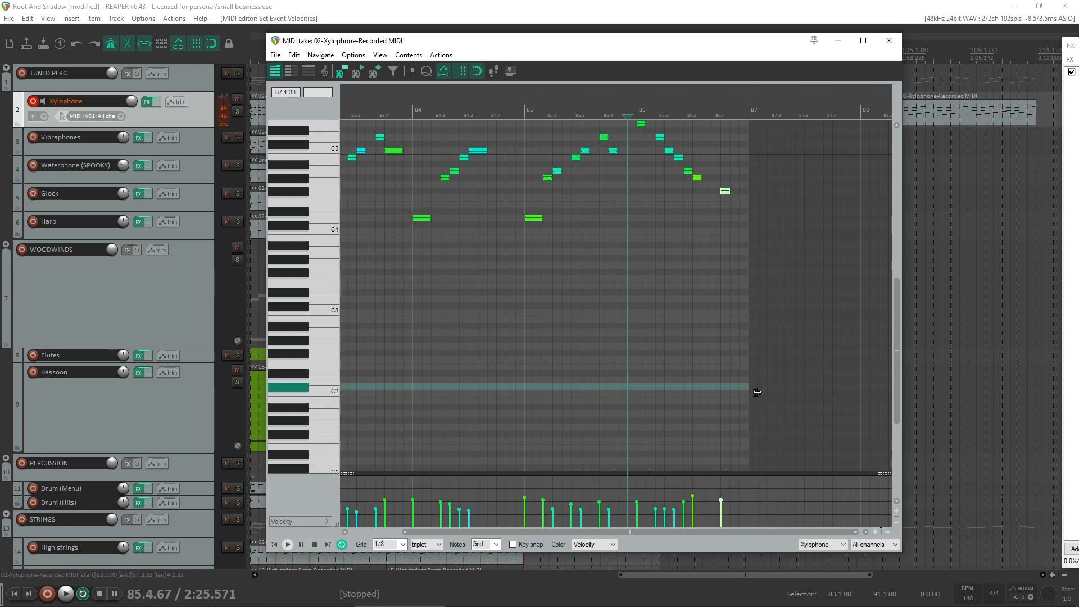
click(890, 42)
- Set the time selection from bar 83 to bar 87 and play from bar 81 to check the transition
drag(590, 167, 532, 167)
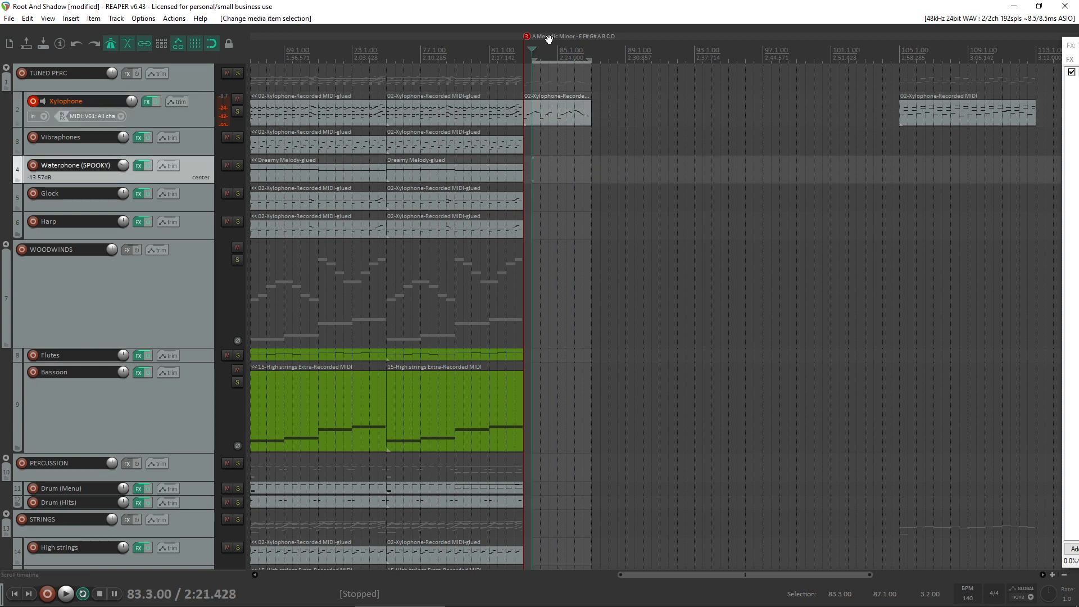
drag(533, 60, 527, 58)
click(488, 264)
key(space)
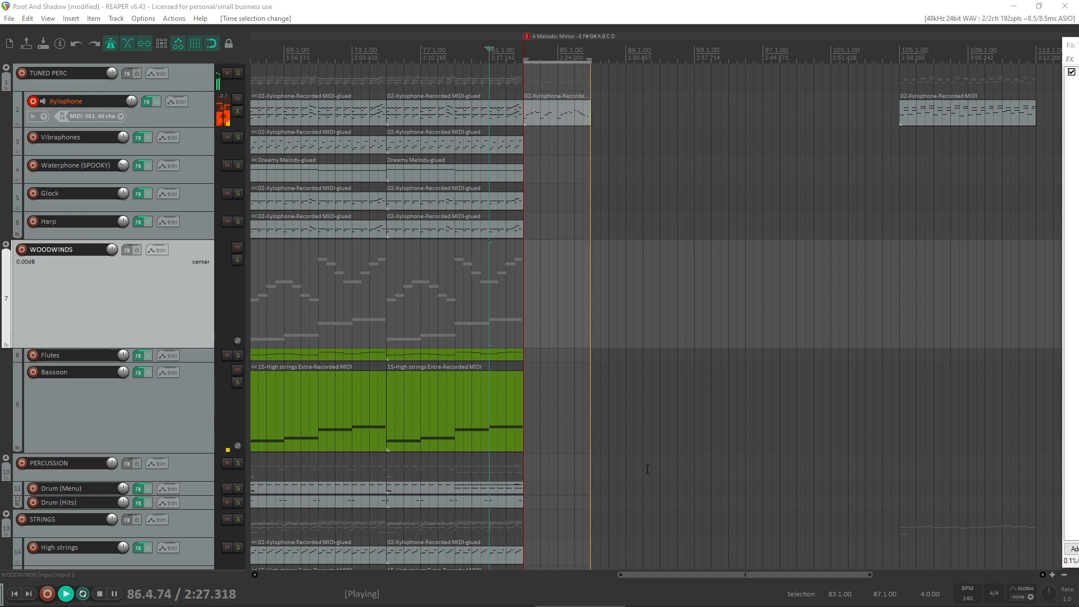
key(space)
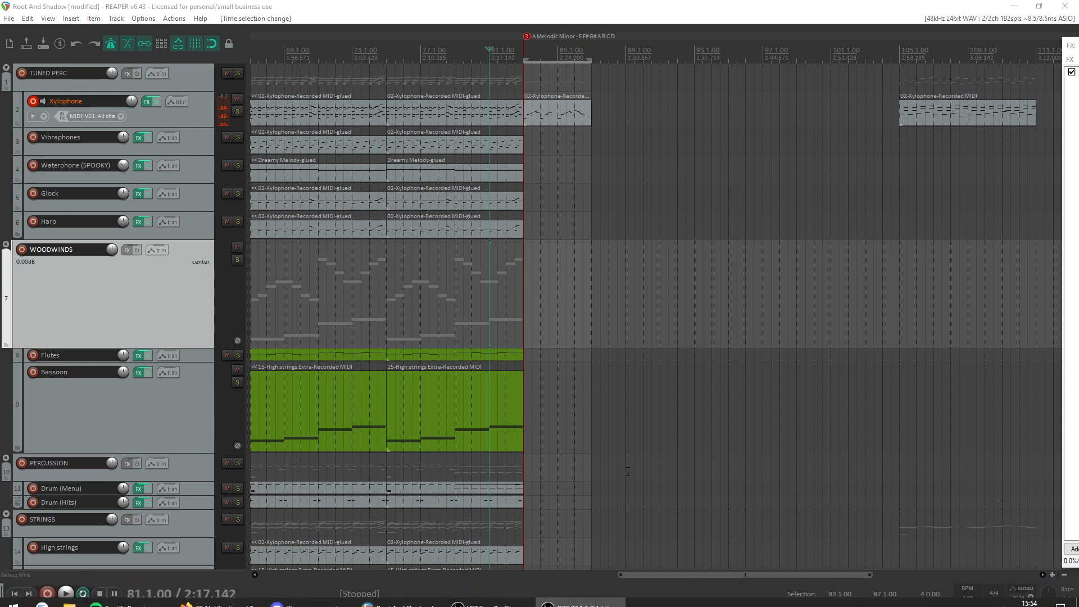
- Copy the new Xylophone item at bar 83 to the Glock track and open the copy for note editing
click(541, 117)
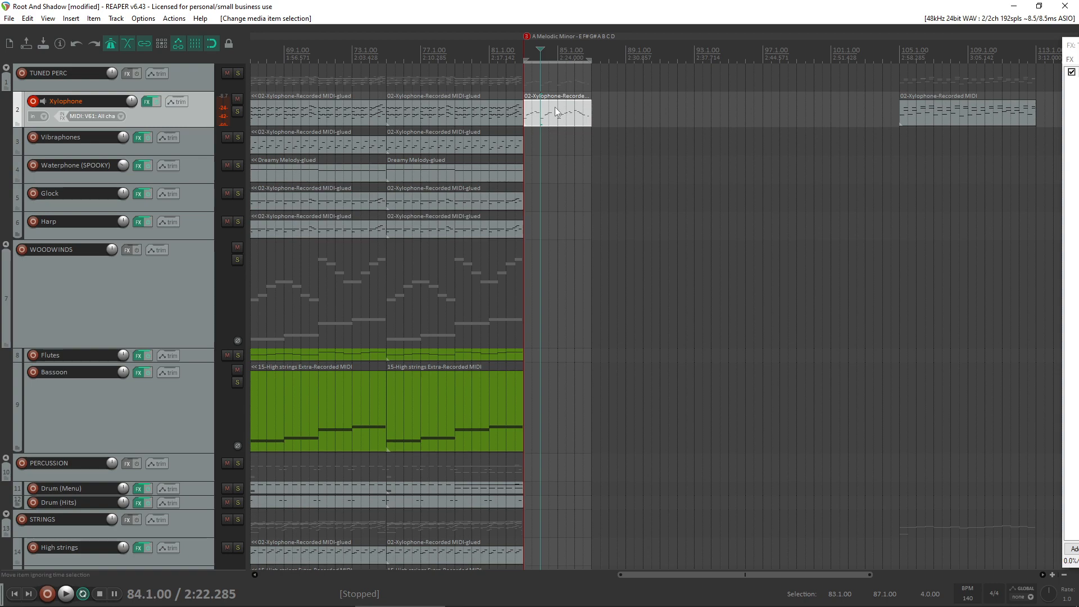
drag(557, 112, 557, 194)
double_click(556, 198)
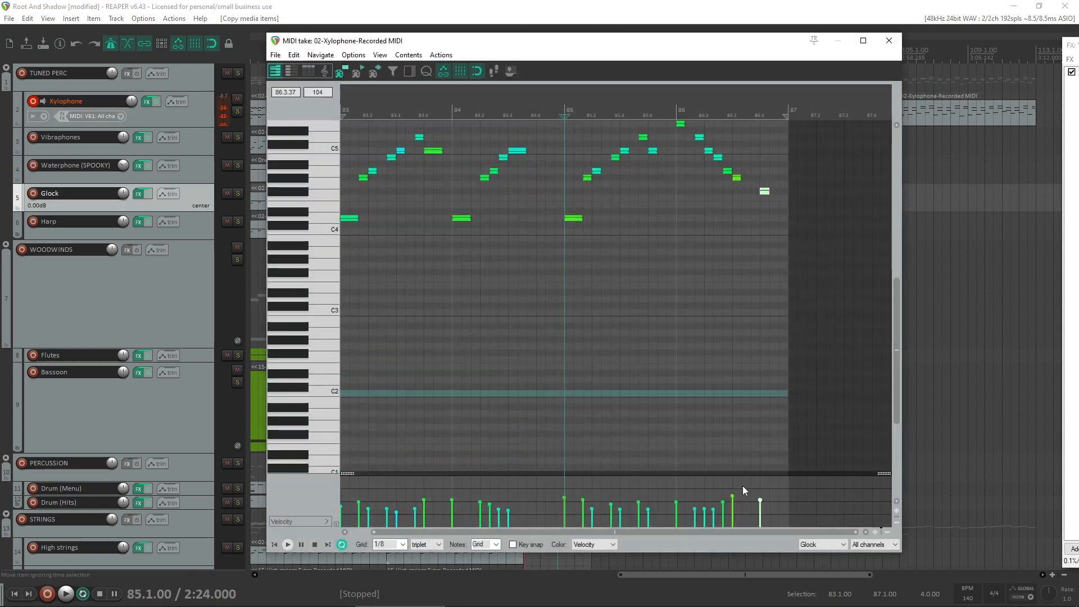
- Raise the velocities of the quieter notes in the Glock copy, raise most notes slightly, and close the editor
key(ctrl+a)
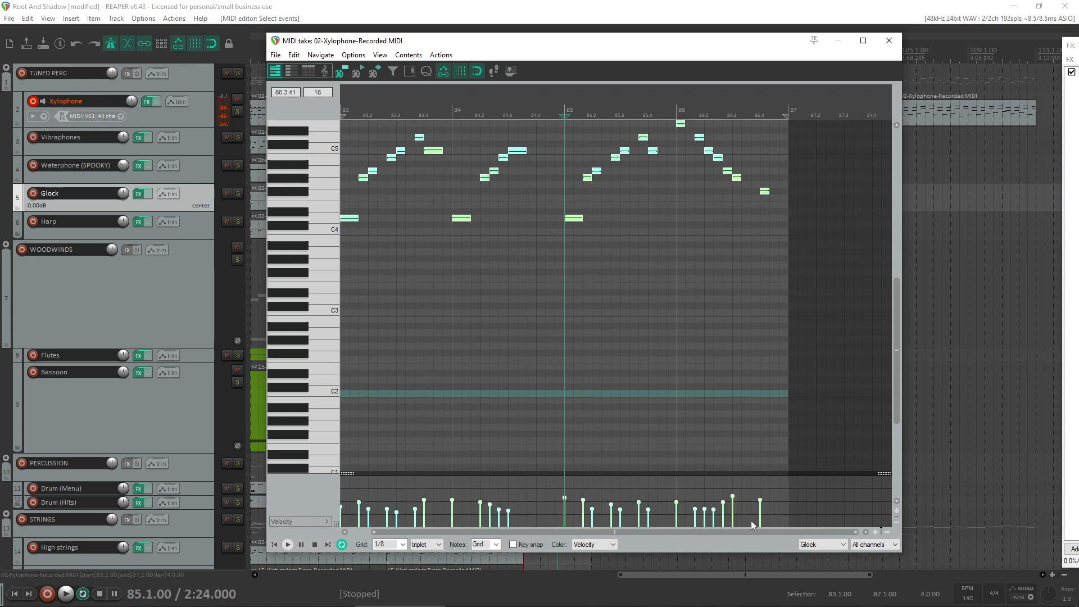
drag(459, 516, 272, 504)
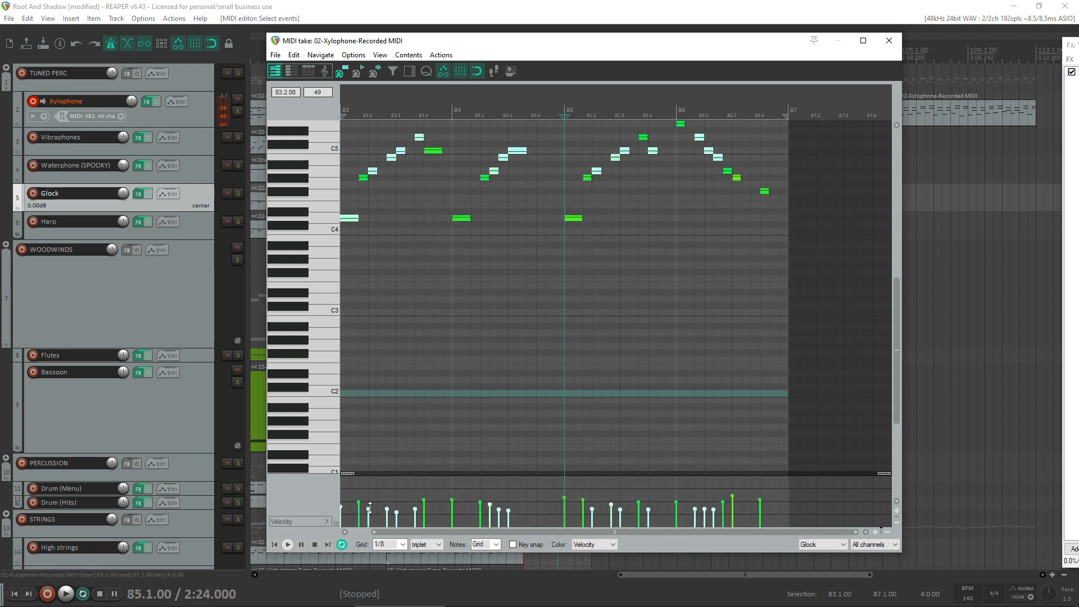
click(580, 596)
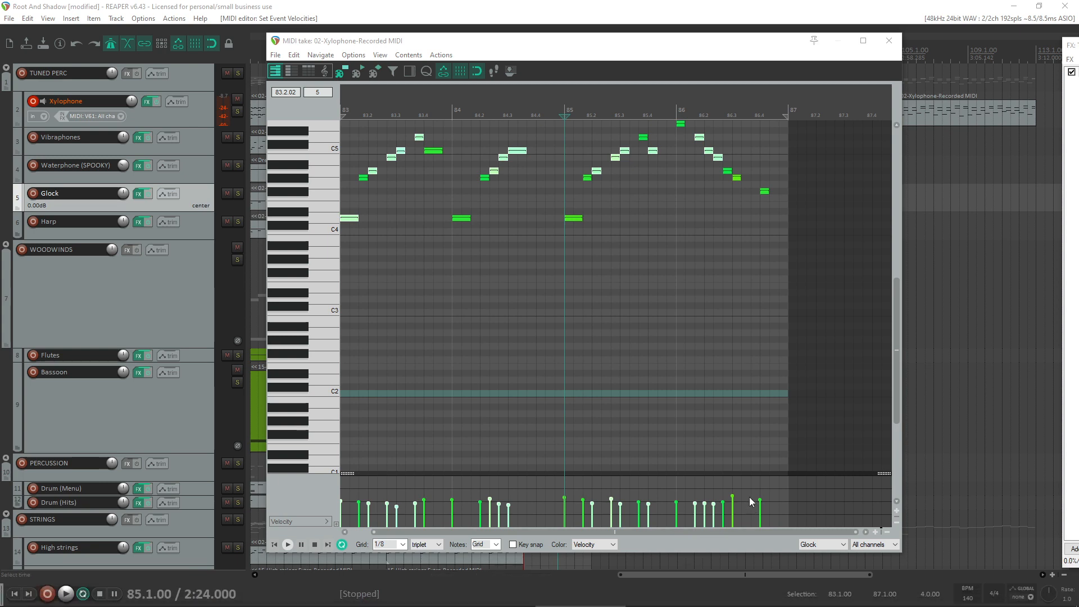
drag(784, 521, 258, 499)
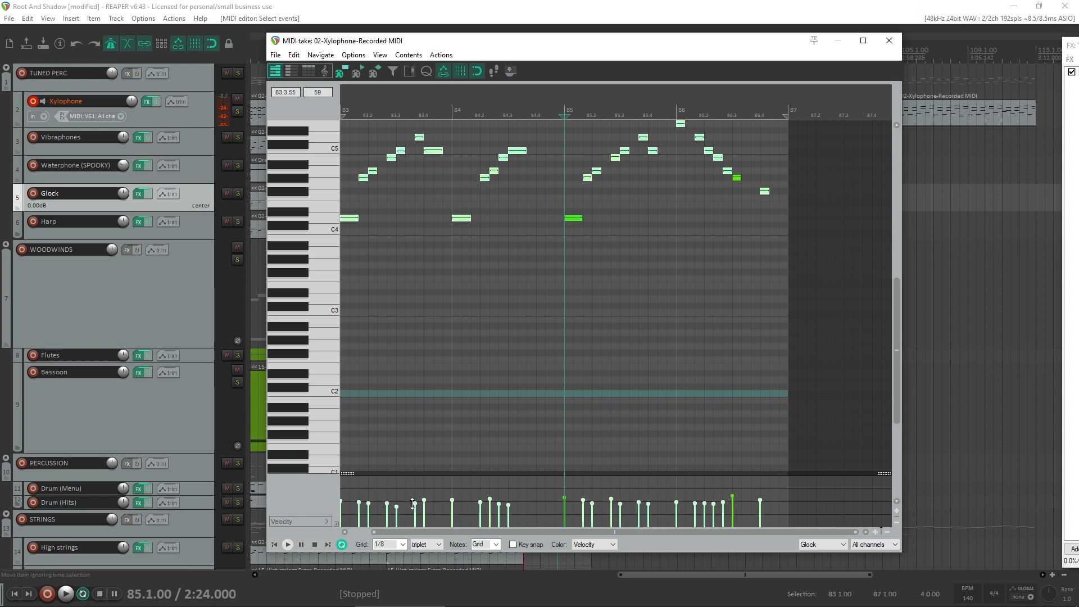
drag(412, 503, 413, 502)
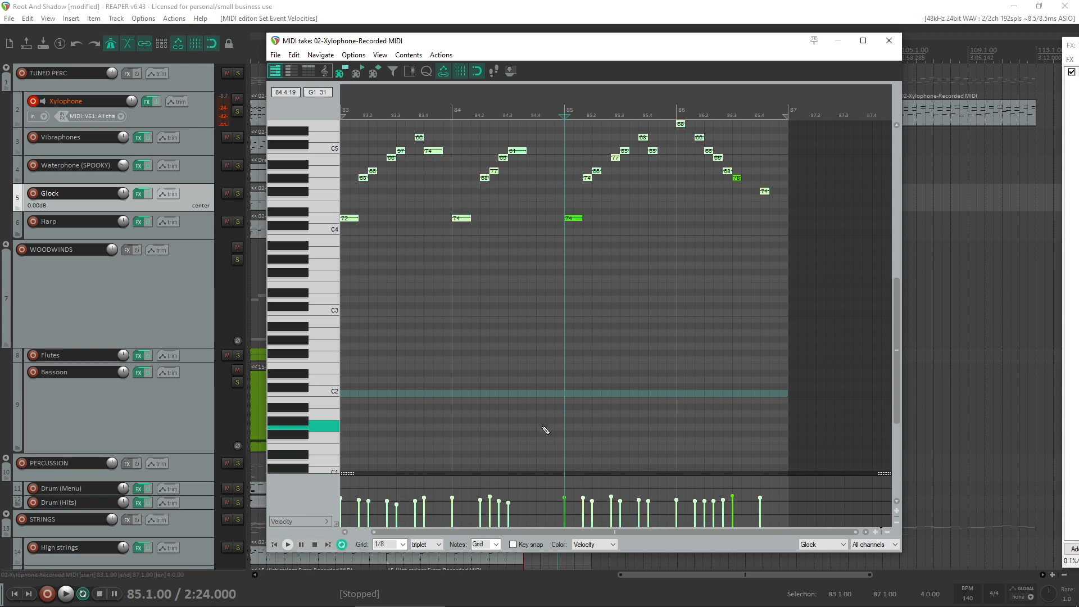
click(895, 45)
- Play into bar 83, reopen the Glock copy, transpose all its notes up one octave, and raise their velocities
click(517, 247)
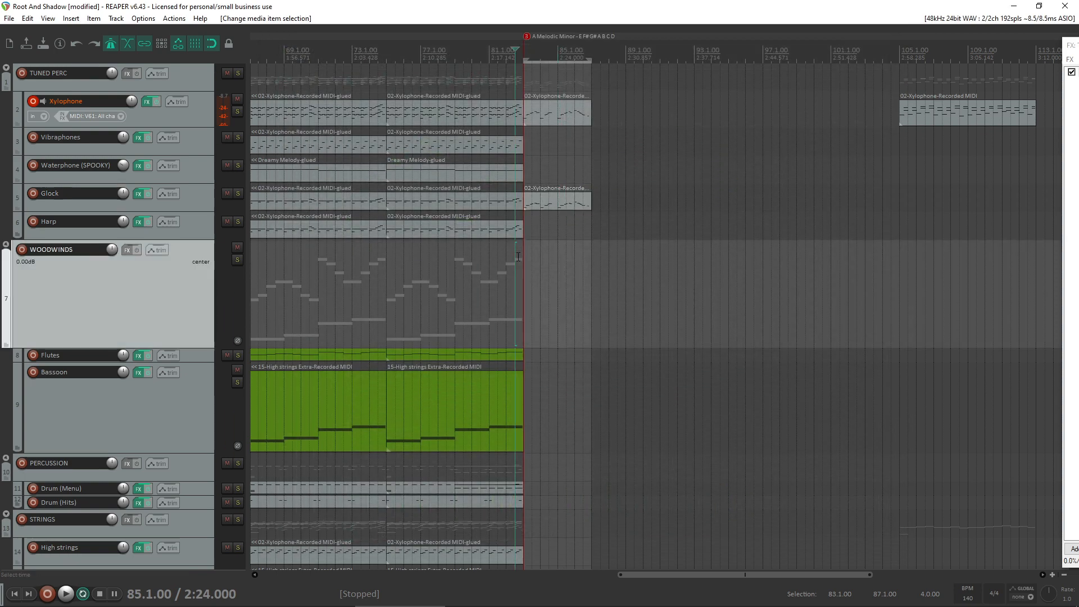
key(space)
double_click(559, 208)
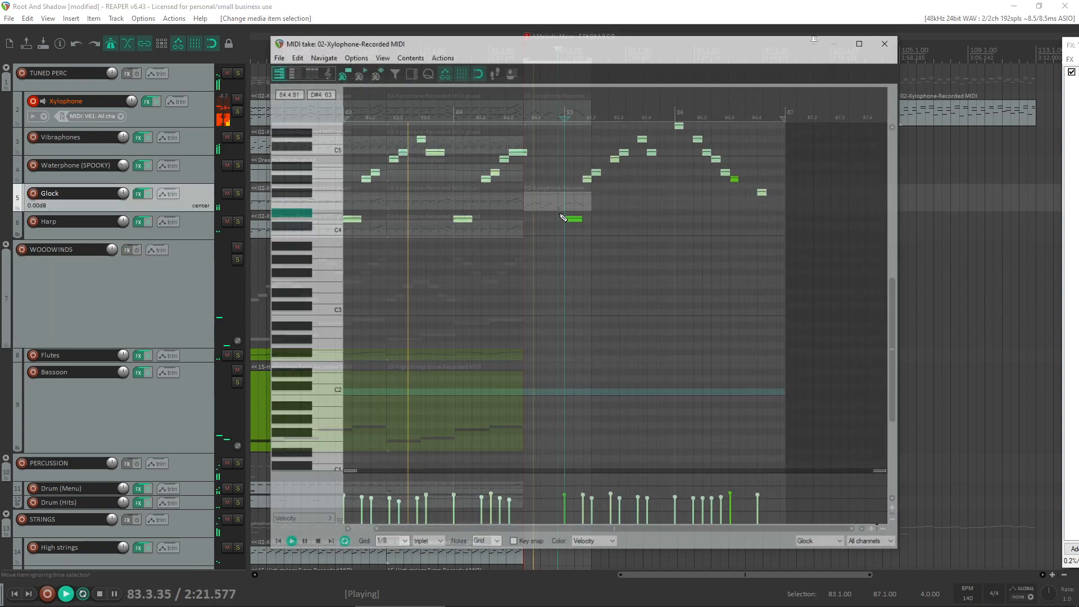
drag(185, 544, 184, 544)
key(space)
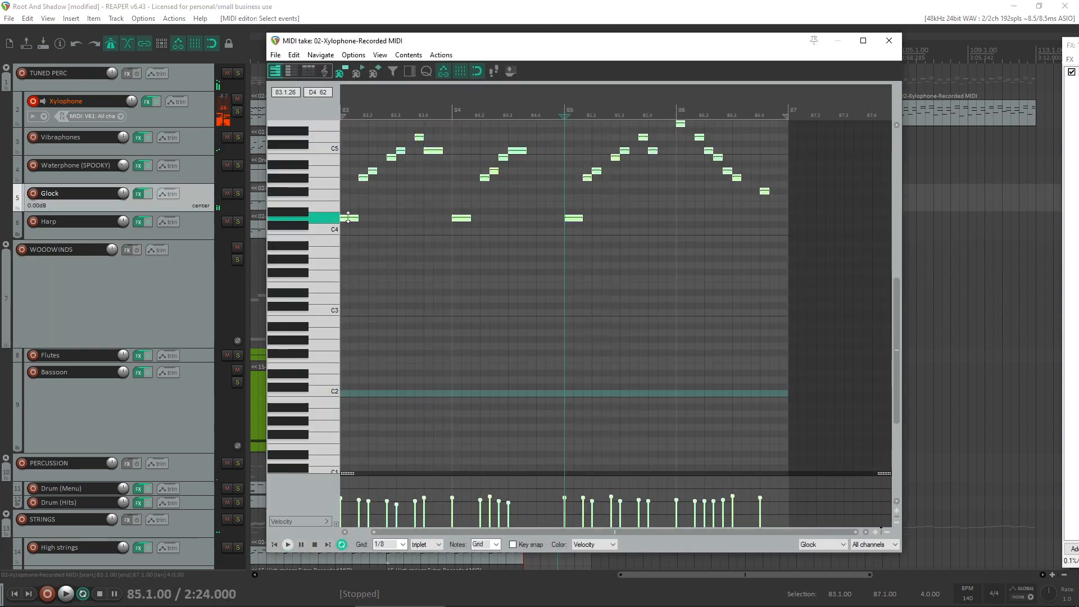
drag(349, 222, 301, 209)
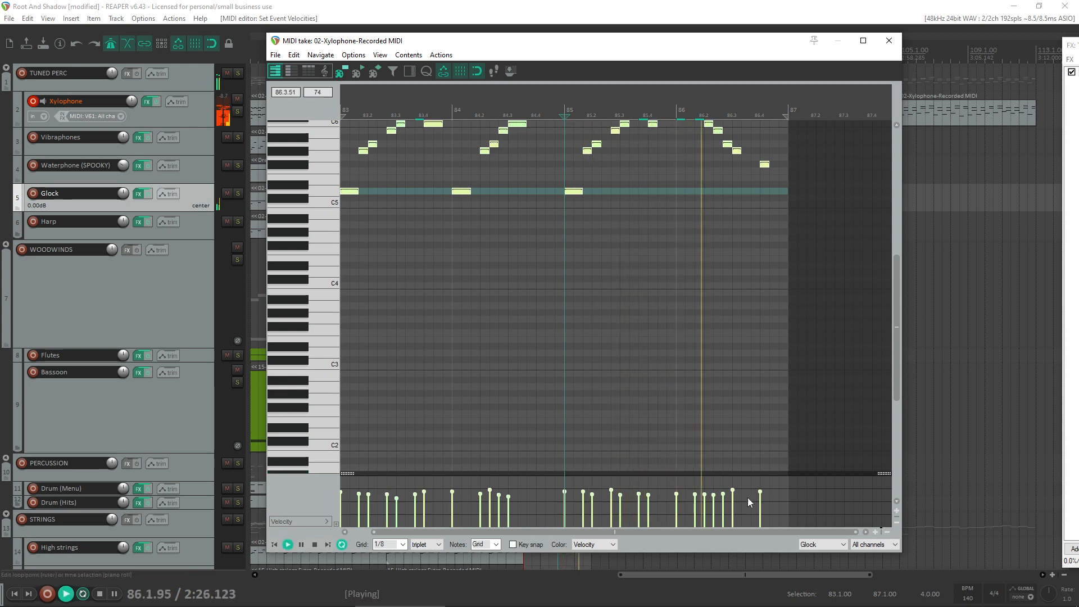
- Solo the Glock track with the metronome off, even out all its note velocities to 91, and play the part
click(237, 193)
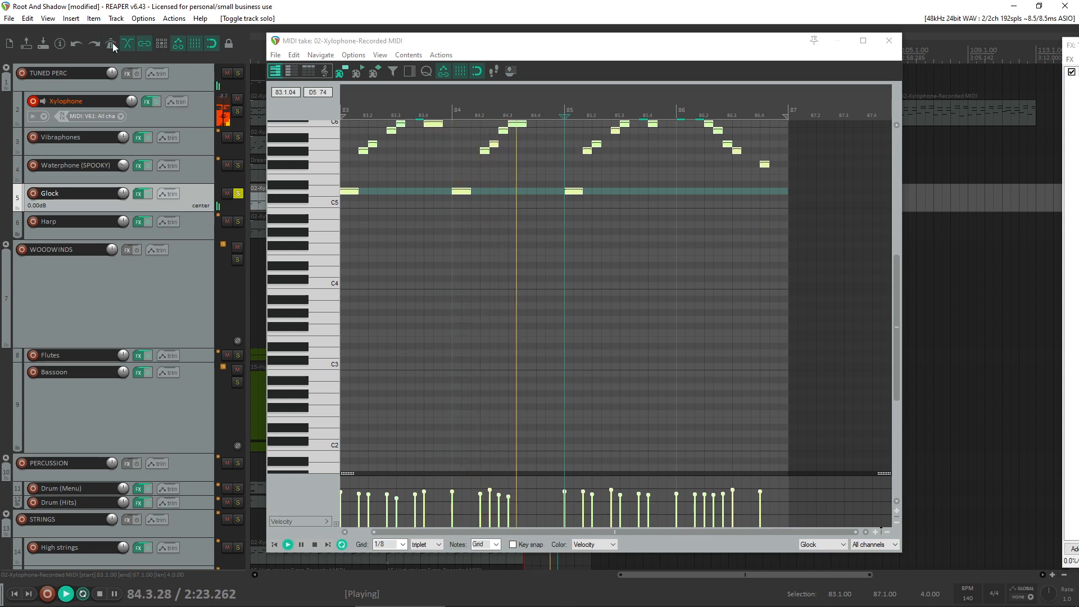
drag(787, 510, 252, 487)
mouse_move(403, 498)
mouse_down()
mouse_move(397, 476)
mouse_move(394, 493)
mouse_up()
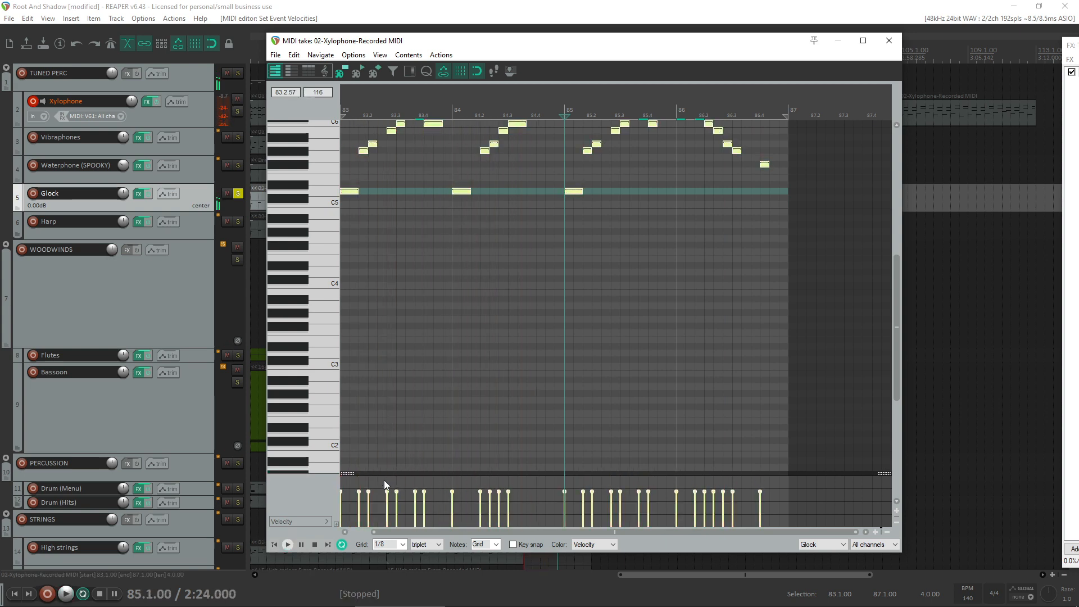
key(space)
drag(414, 493, 413, 491)
mouse_move(533, 593)
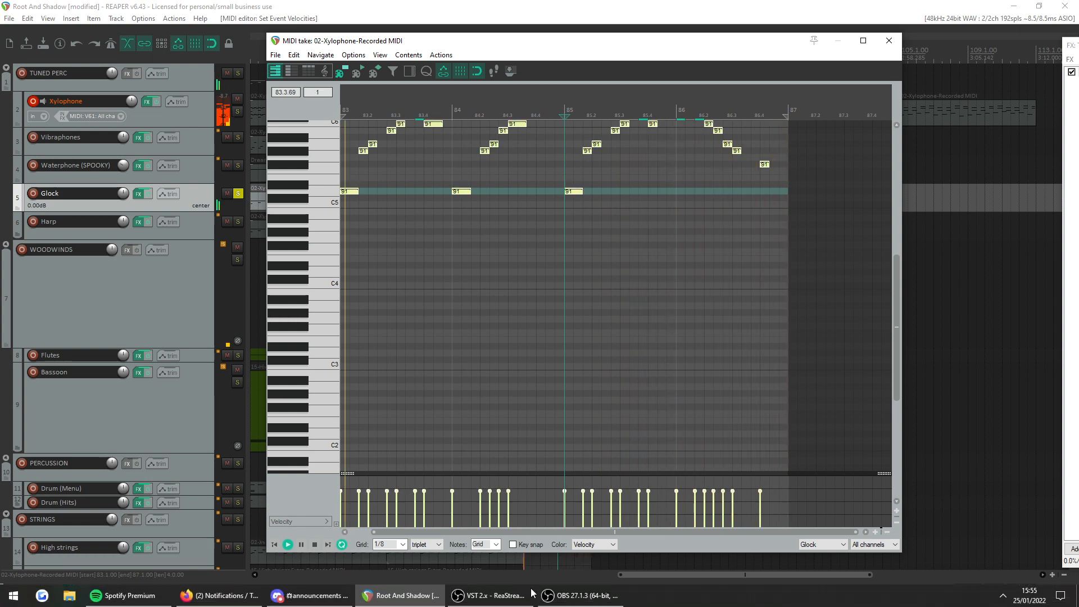
- Unsolo the Glock track, raise all its note velocities to 96, and close the note editor
click(574, 596)
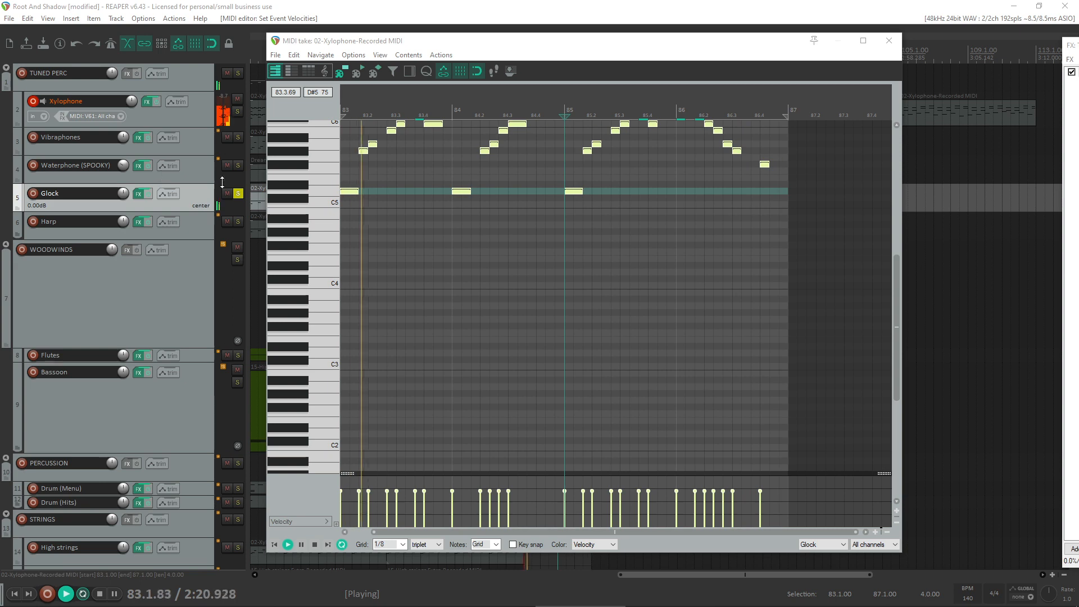
click(238, 194)
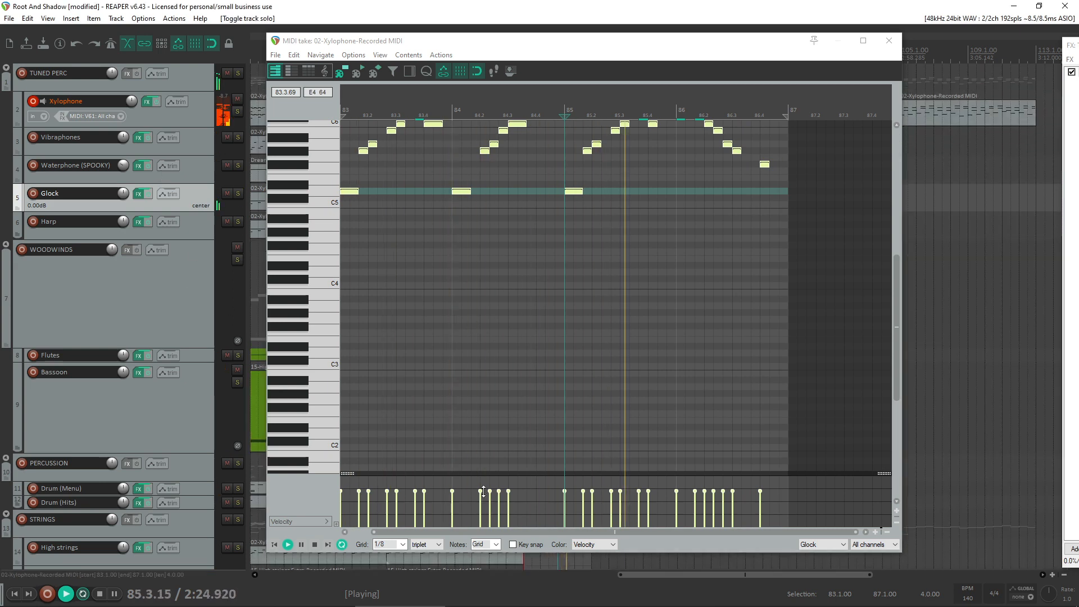
drag(483, 492, 483, 488)
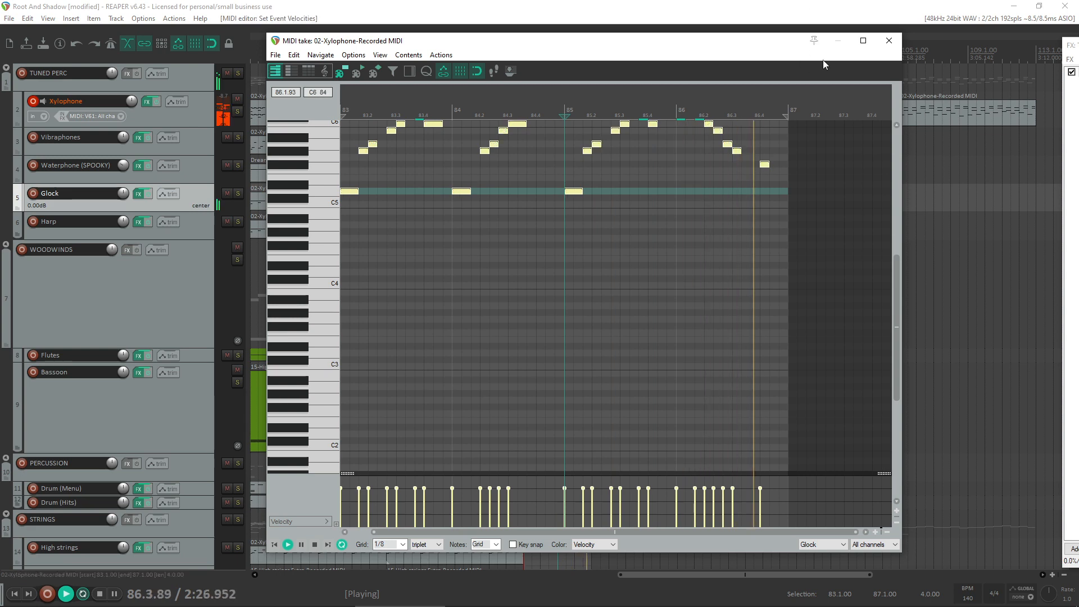
click(889, 40)
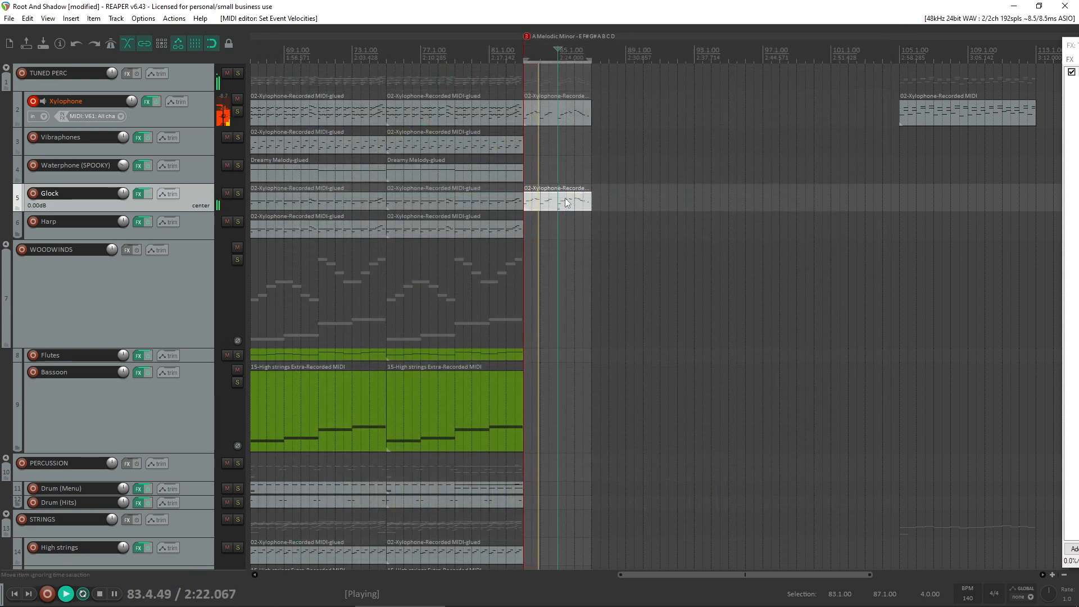
- Try the Glock part on the Vibraphones track at bar 83, opening it and lowering all its note velocities
drag(565, 197, 564, 143)
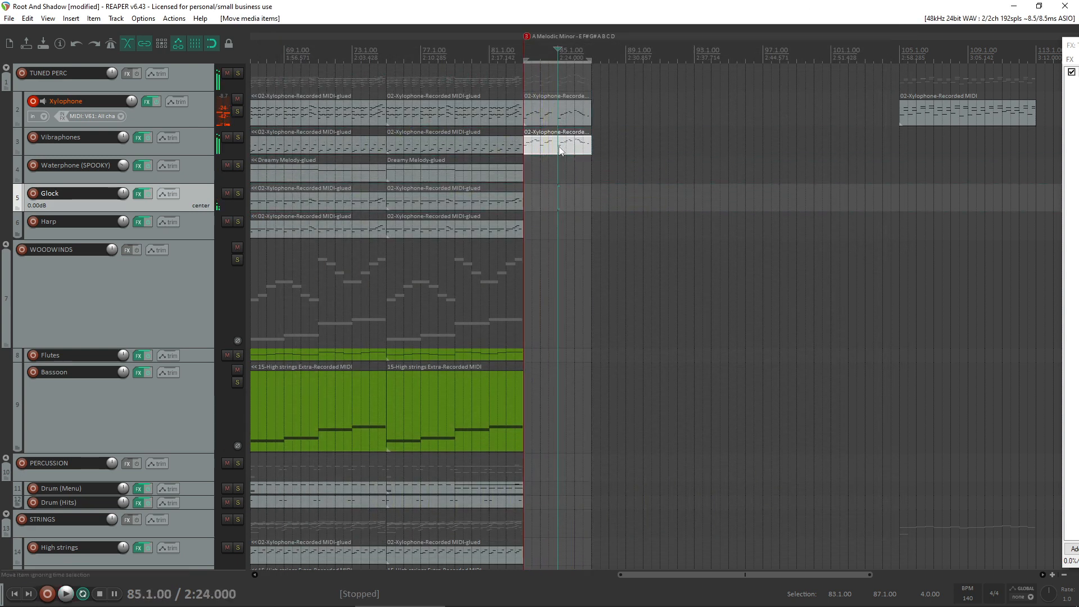
double_click(559, 149)
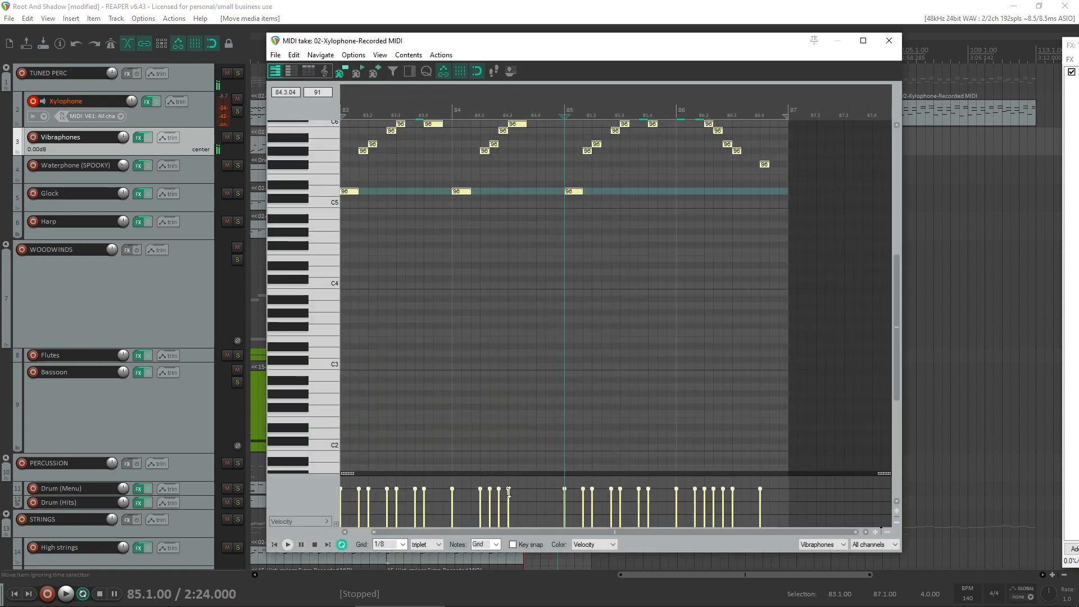
click(506, 314)
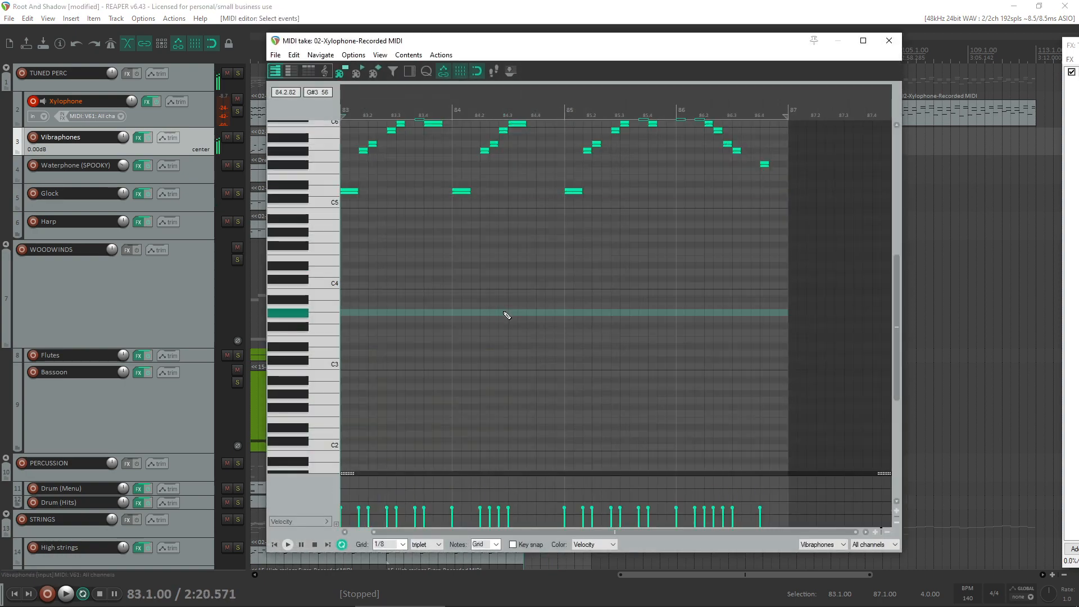
- Transpose all the Vibraphones notes down one octave, play the part, and undo the changes back to the original Glock item
scroll(343, 264, up, 3)
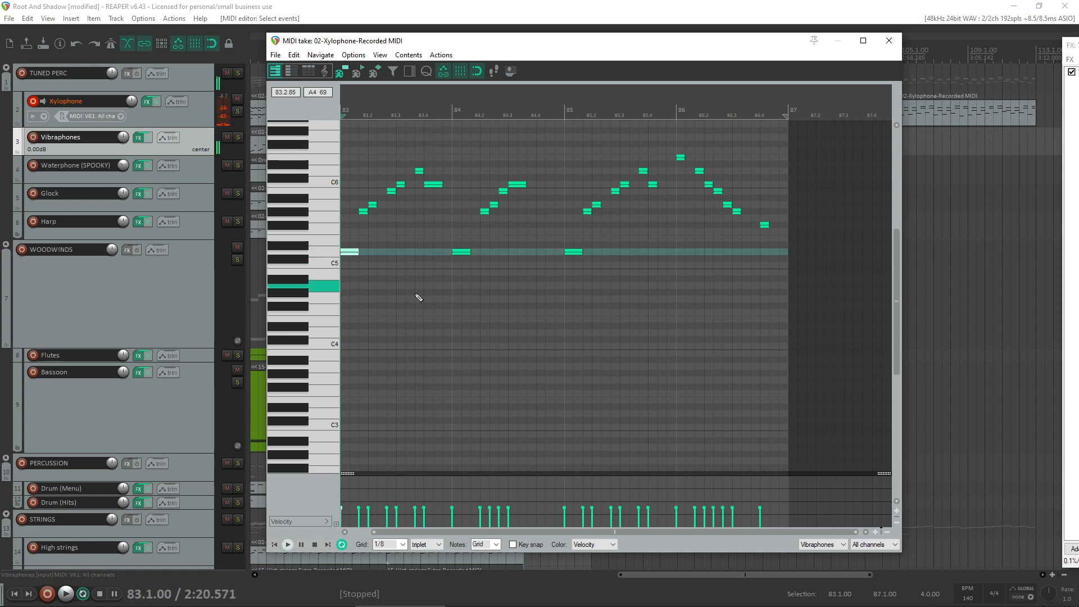
drag(761, 345, 183, 145)
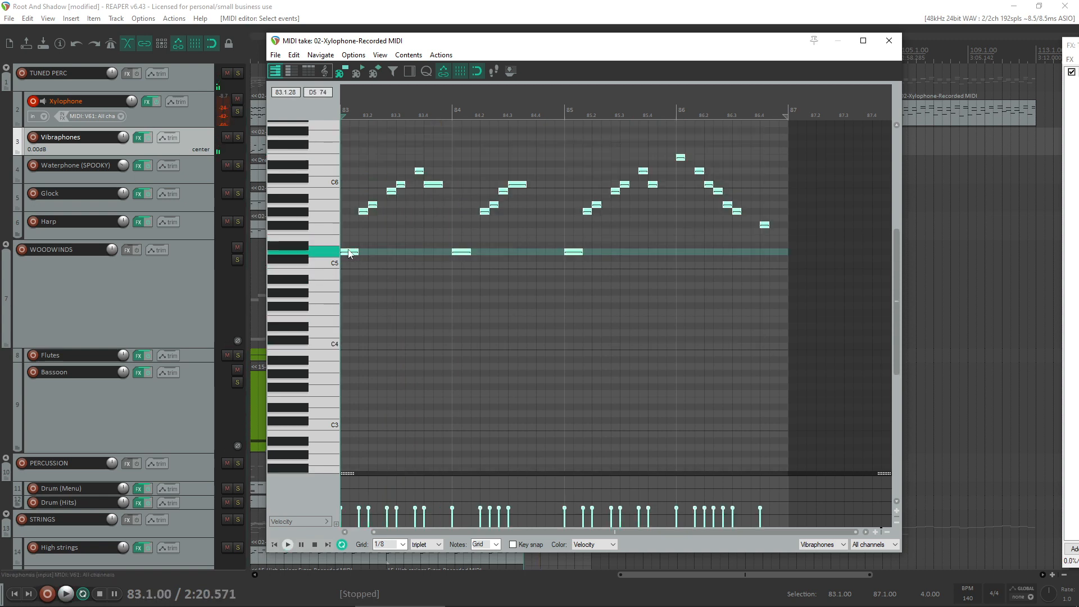
drag(348, 253, 289, 334)
key(space)
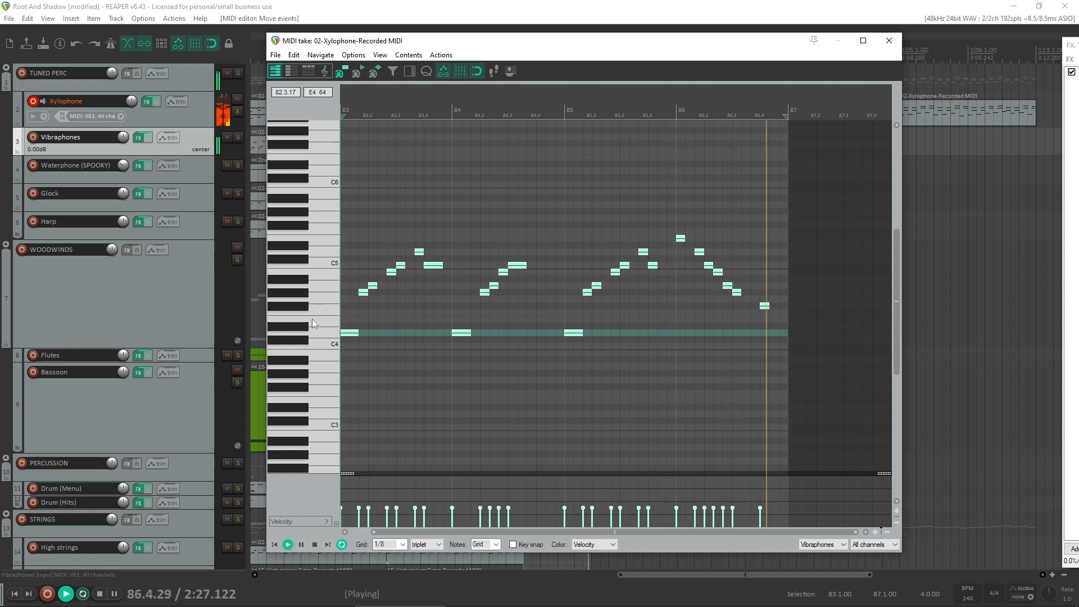
click(889, 42)
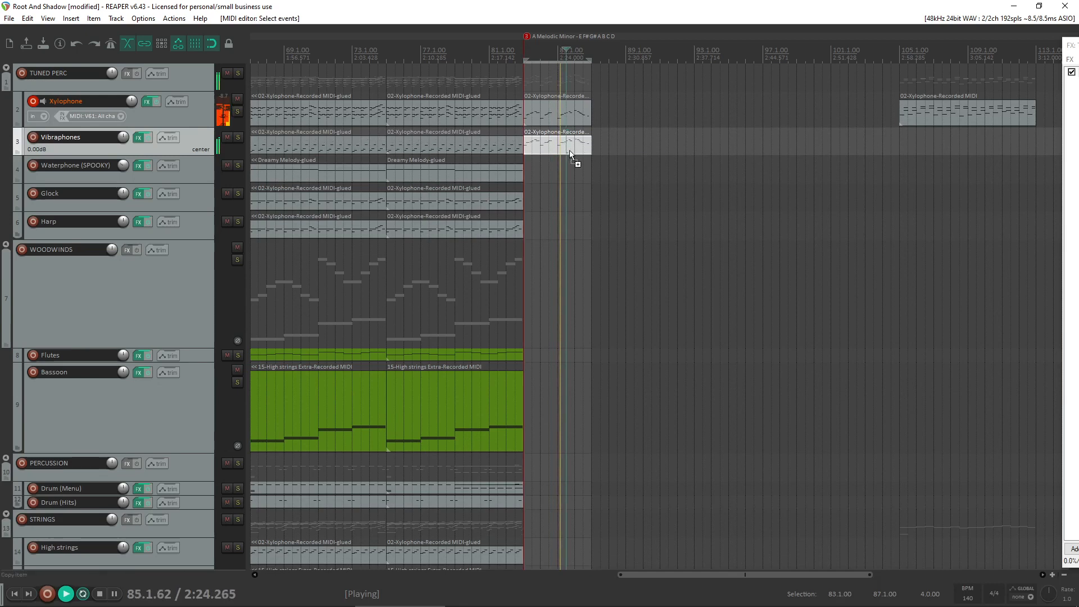
key(ctrl+z)
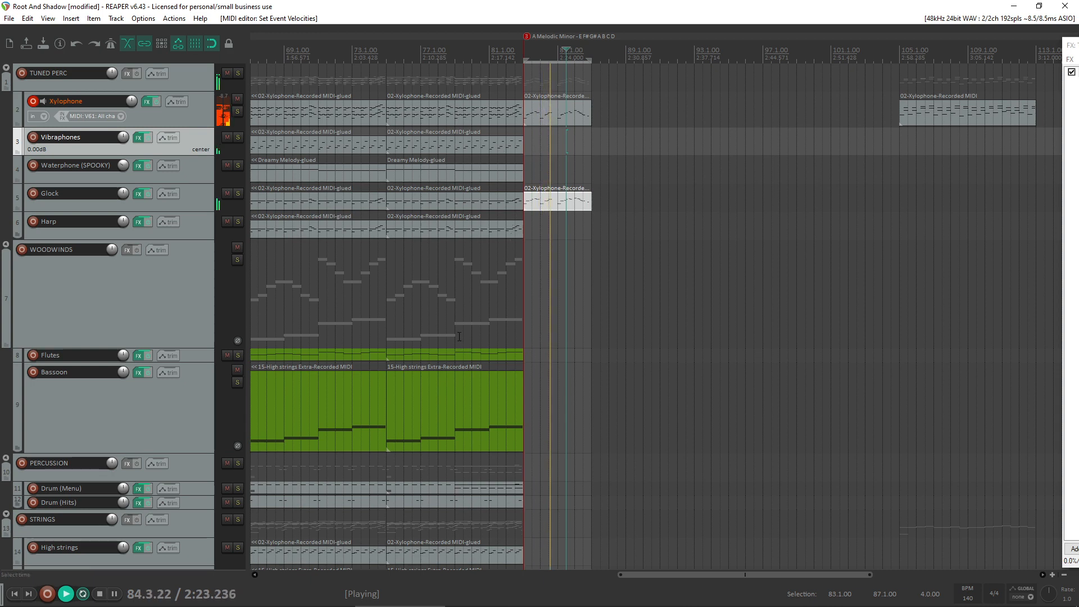
- Disarm the Xylophone track for recording and look over the parts on the remaining tracks while the section plays
click(31, 102)
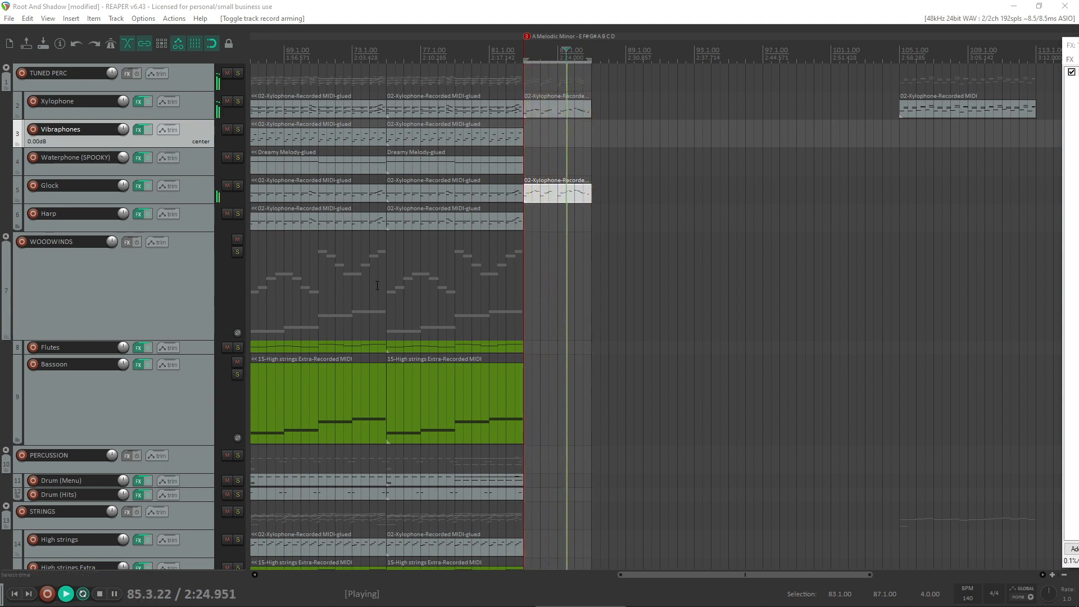
scroll(4, 405, down, 3)
scroll(5, 404, up, 3)
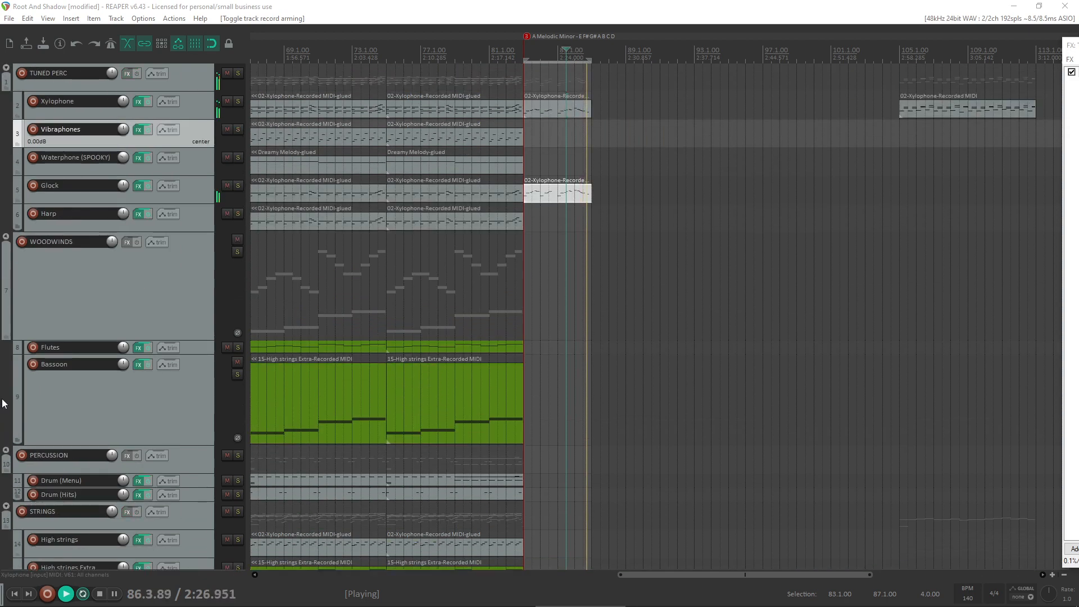
scroll(3, 403, down, 5)
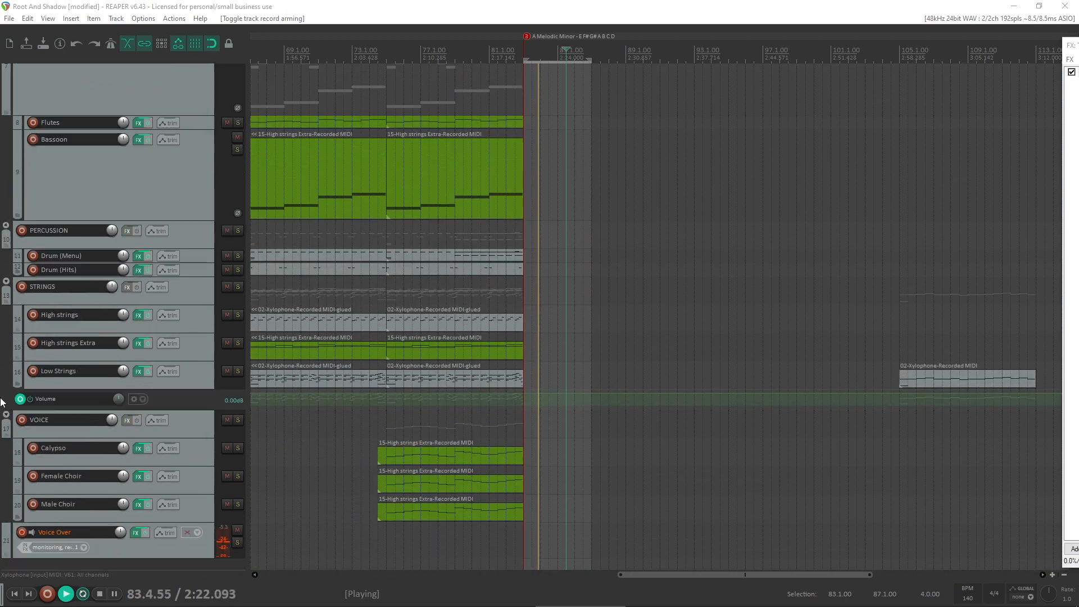
scroll(1, 402, up, 5)
scroll(2, 399, down, 3)
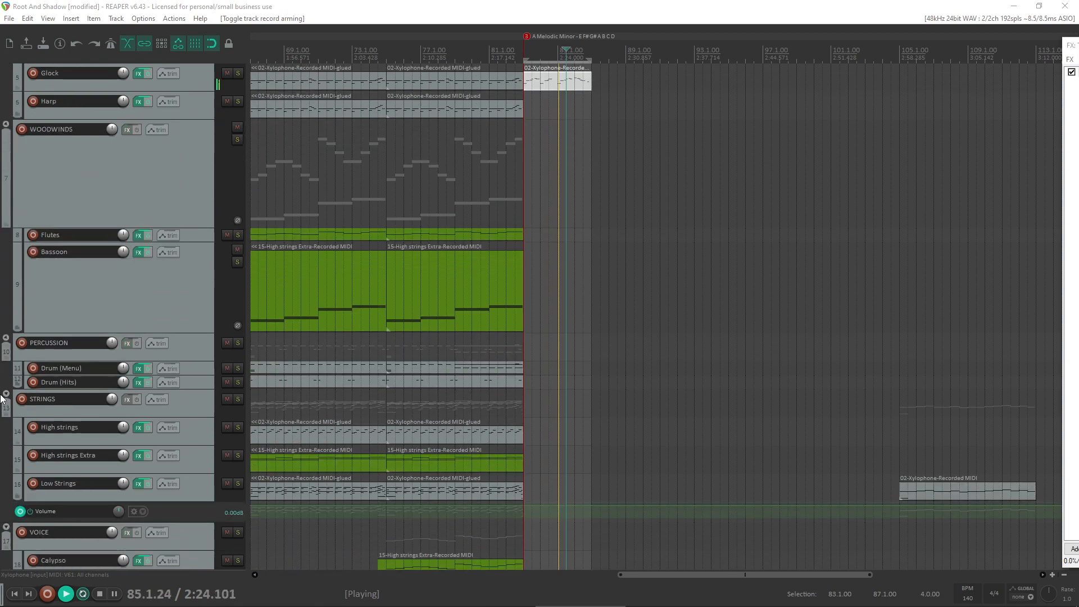
scroll(2, 399, down, 2)
scroll(2, 399, up, 3)
scroll(2, 399, down, 4)
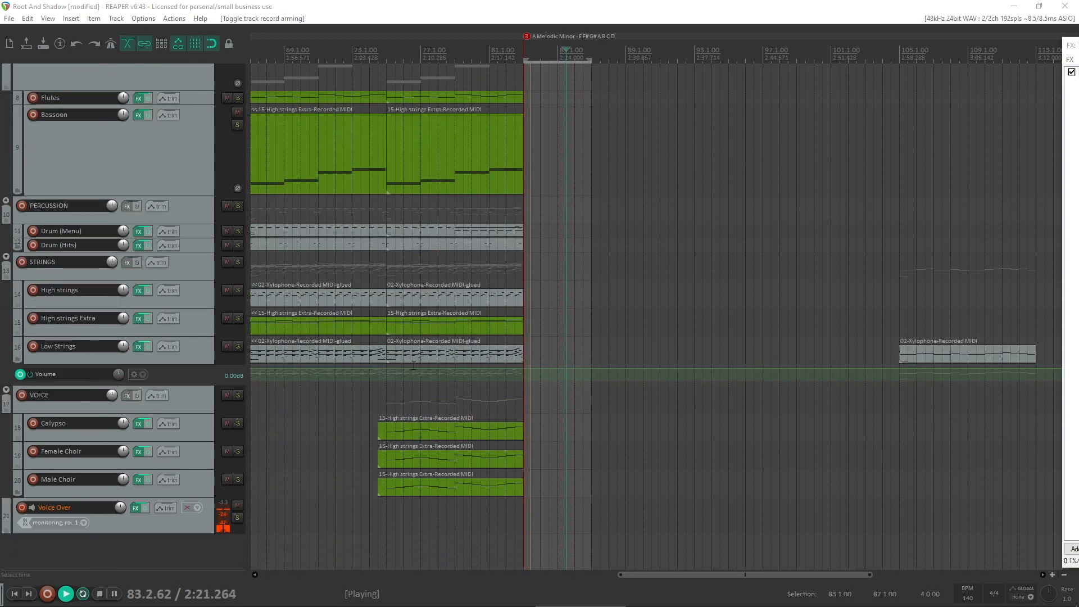
- Open the Calypso item for note editing, check the track's instrument, and audition the low E2 key
click(428, 434)
double_click(427, 433)
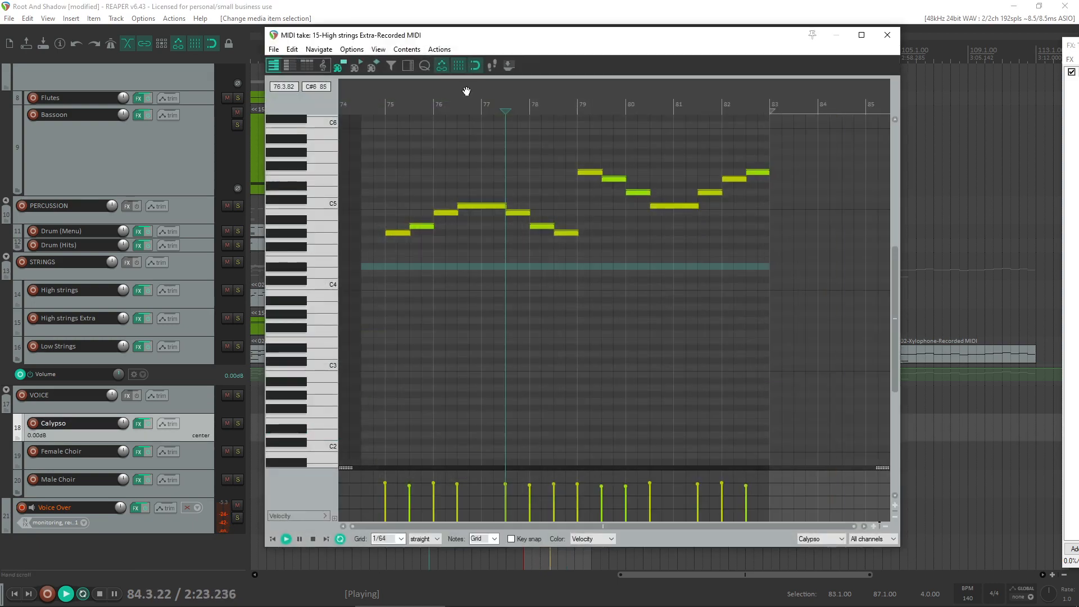
click(139, 426)
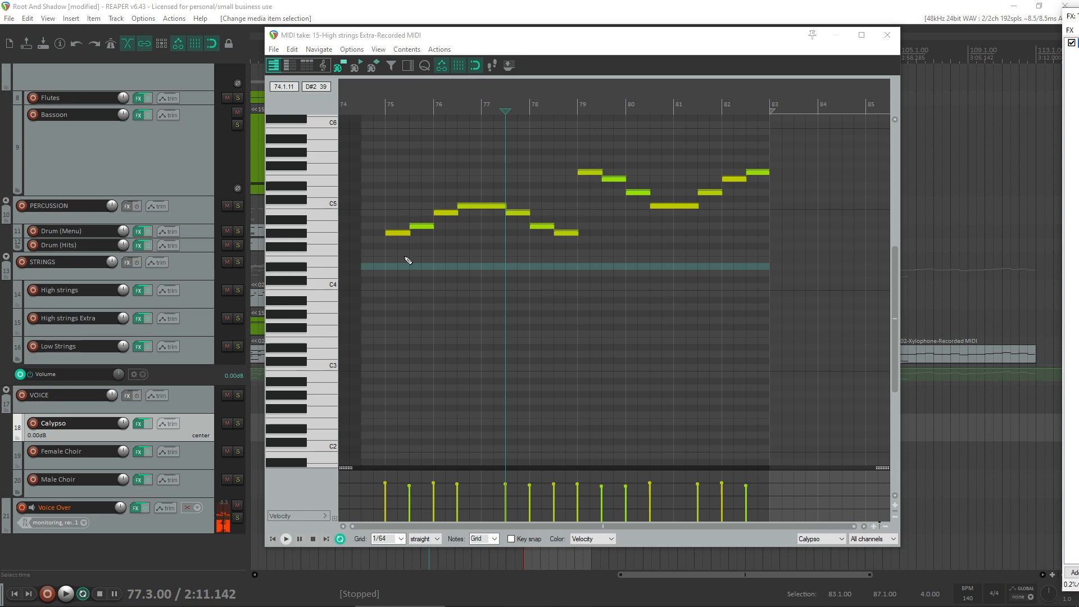
click(319, 424)
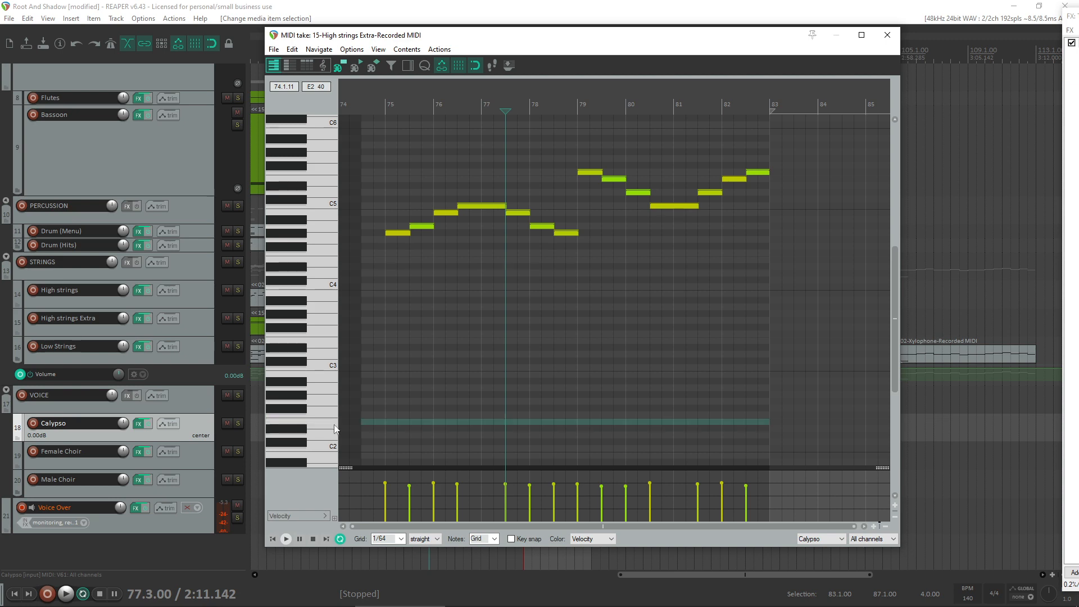
- Add an E2 note at the very start of the Calypso item, extending it to the beginning of bar 75
double_click(364, 421)
double_click(364, 421)
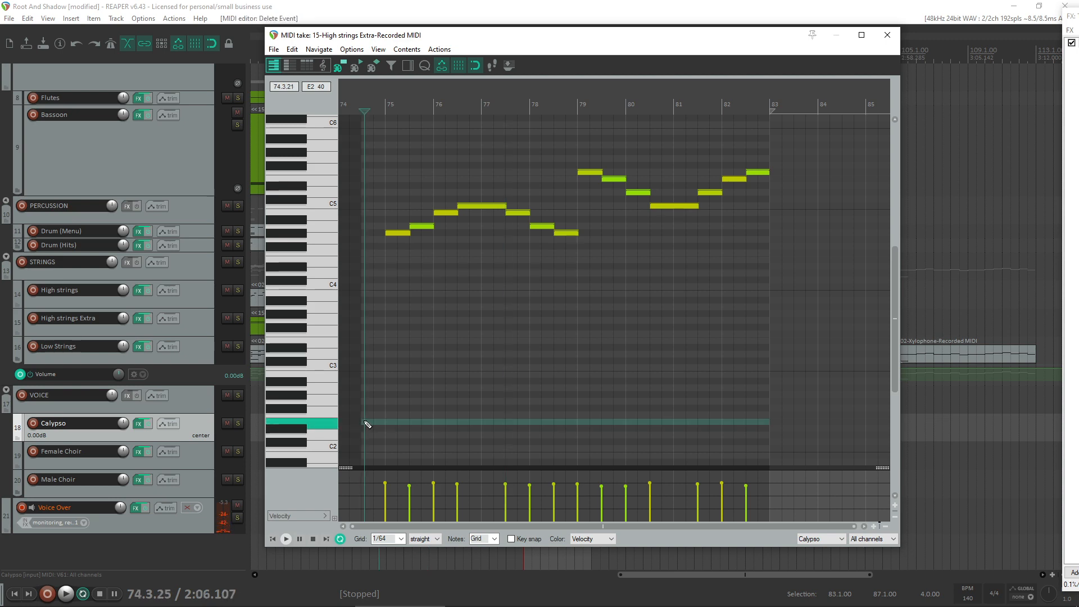
double_click(363, 421)
scroll(408, 430, up, 5)
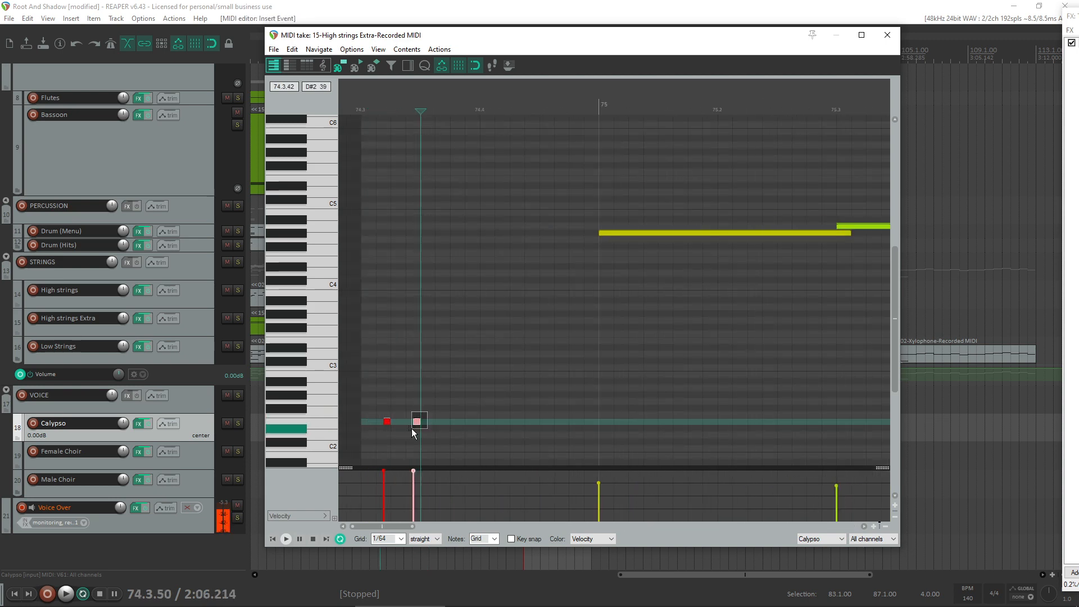
drag(378, 422, 599, 421)
scroll(631, 402, down, 2)
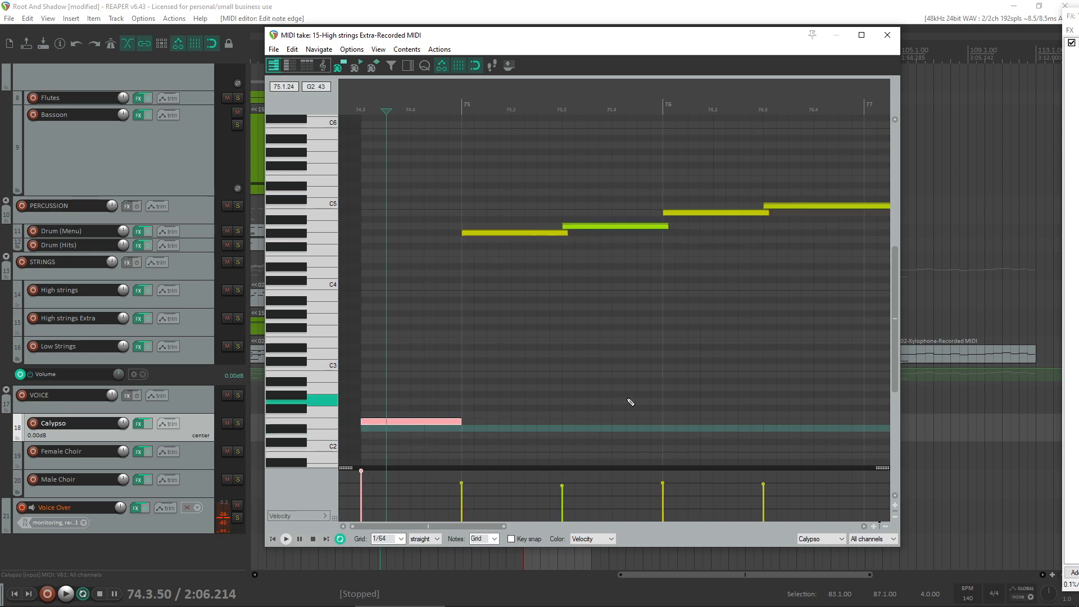
scroll(637, 395, down, 1)
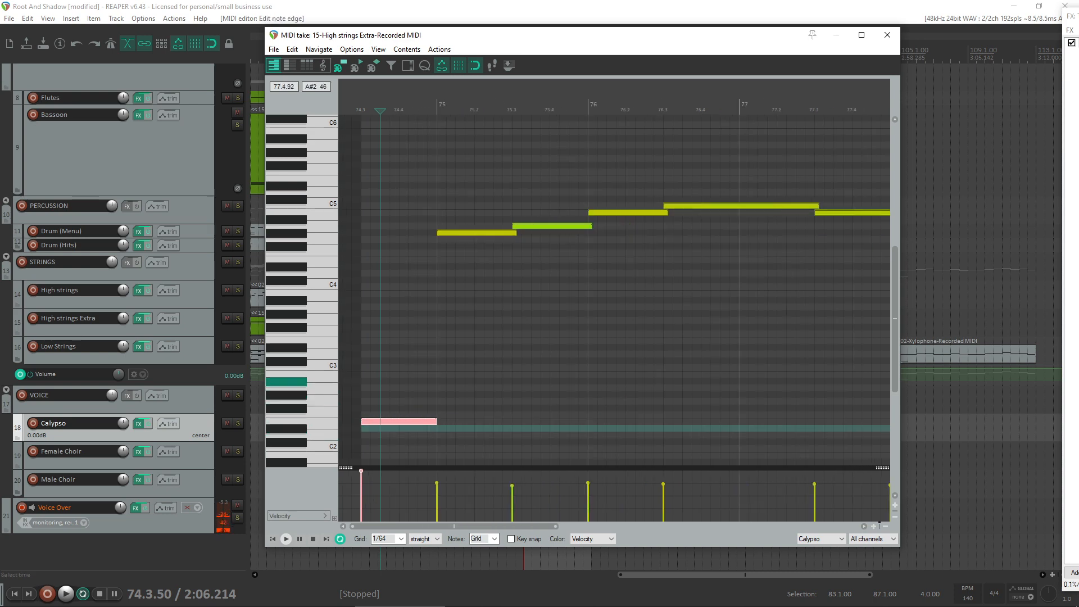
scroll(708, 315, down, 5)
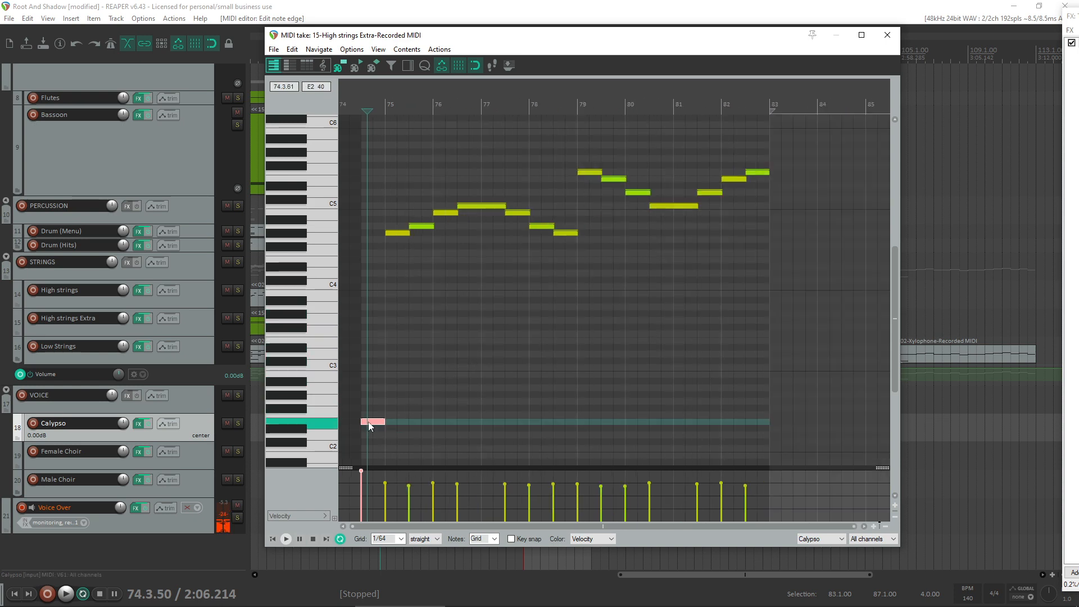
- Return to the arrangement and play from about bar 80 through the transition into the A melodic minor section
scroll(576, 375, left, 5)
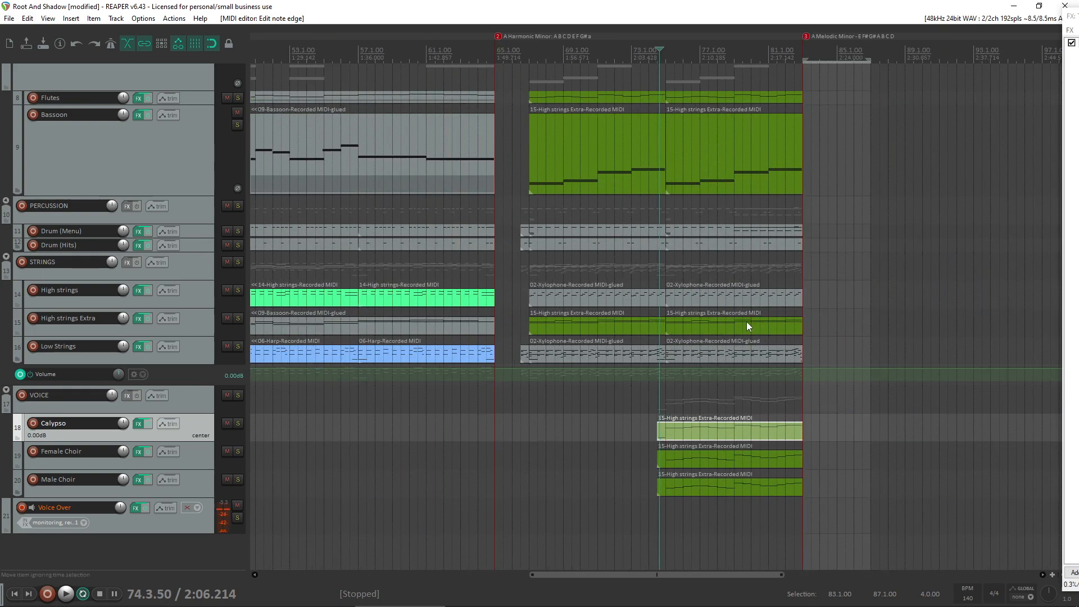
scroll(124, 291, up, 5)
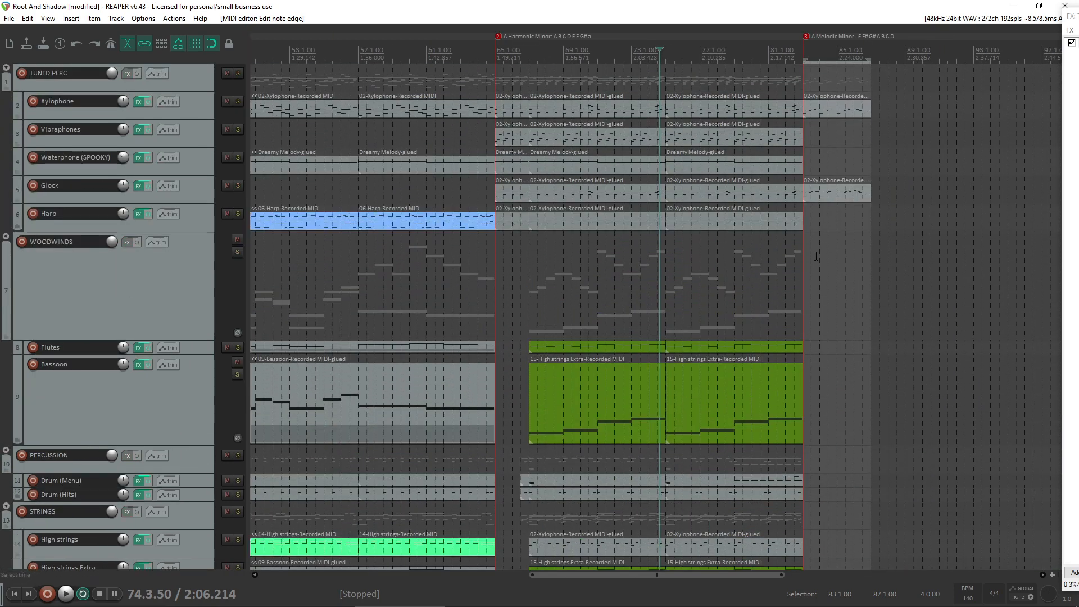
click(762, 258)
key(space)
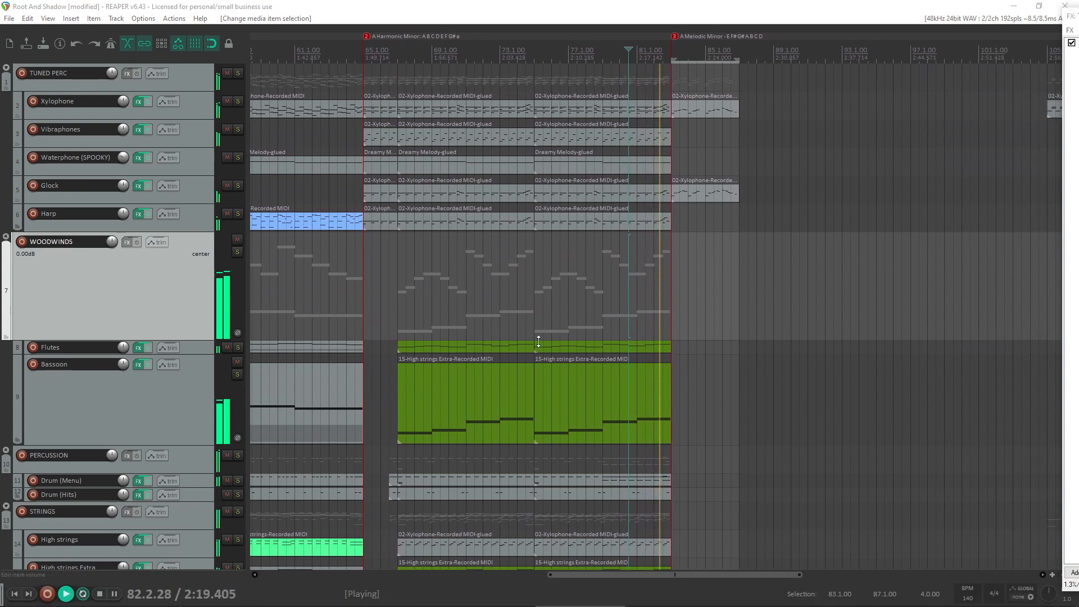
scroll(538, 341, down, 5)
scroll(572, 353, up, 3)
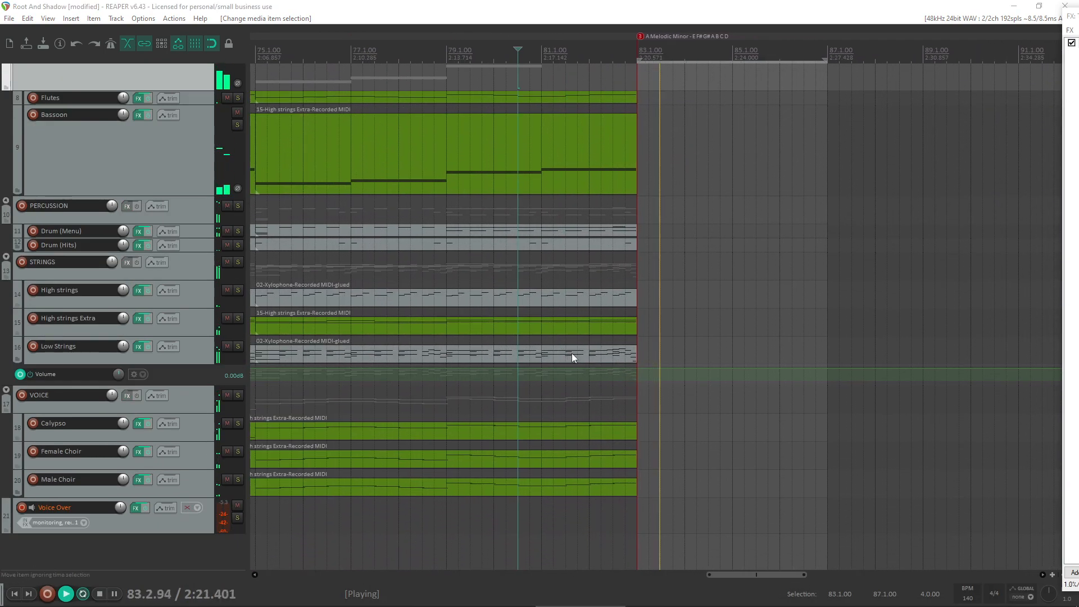
- Delete notes from the Low Strings item ending at bar 83, replay from just before bar 82, and close the editor
scroll(572, 353, up, 3)
double_click(473, 353)
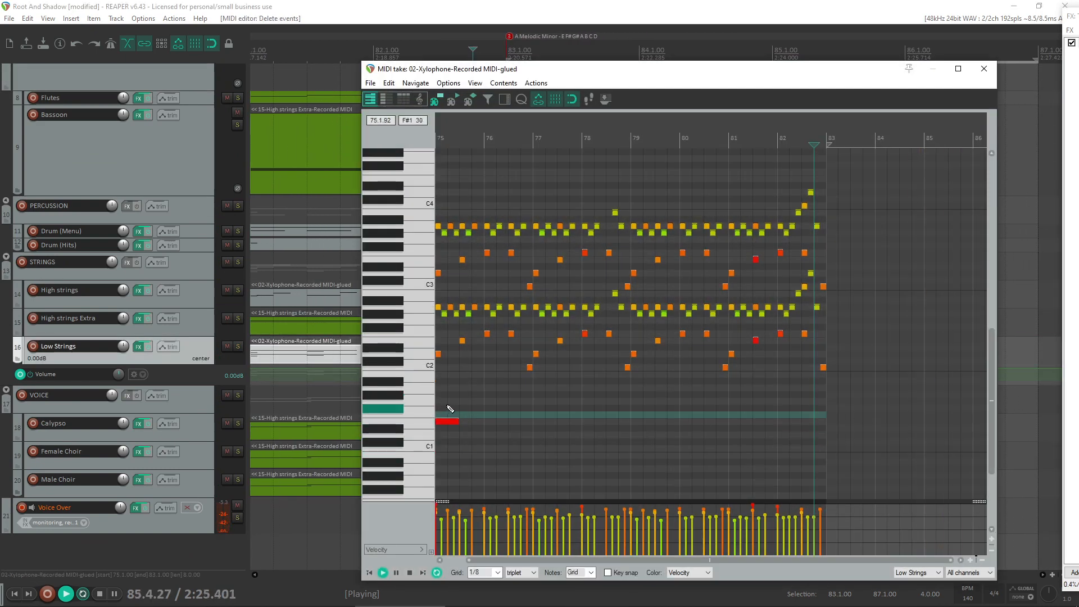
key(space)
click(771, 406)
key(space)
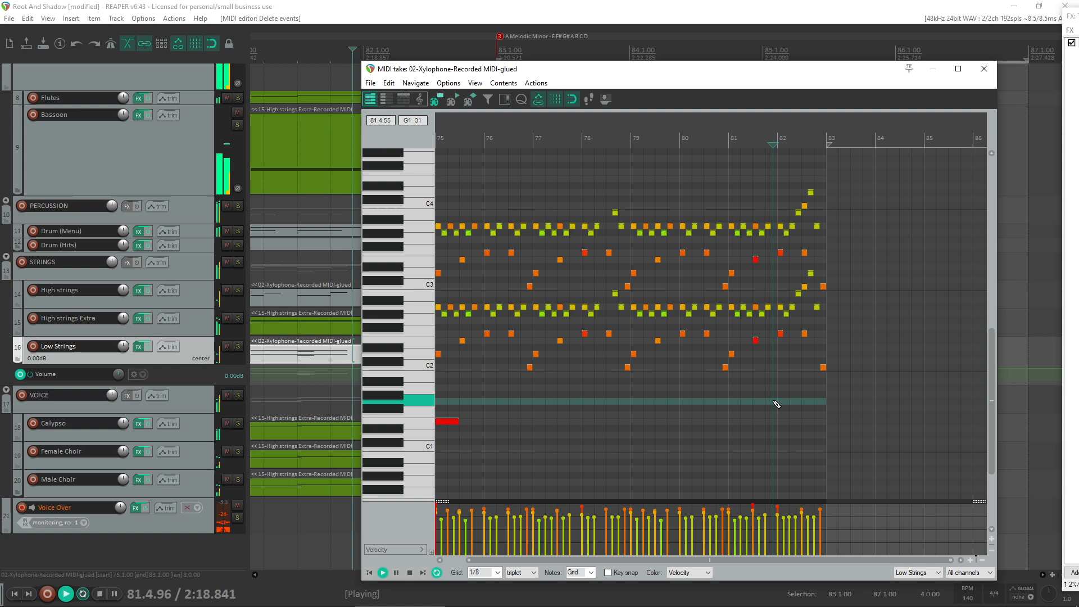
click(984, 68)
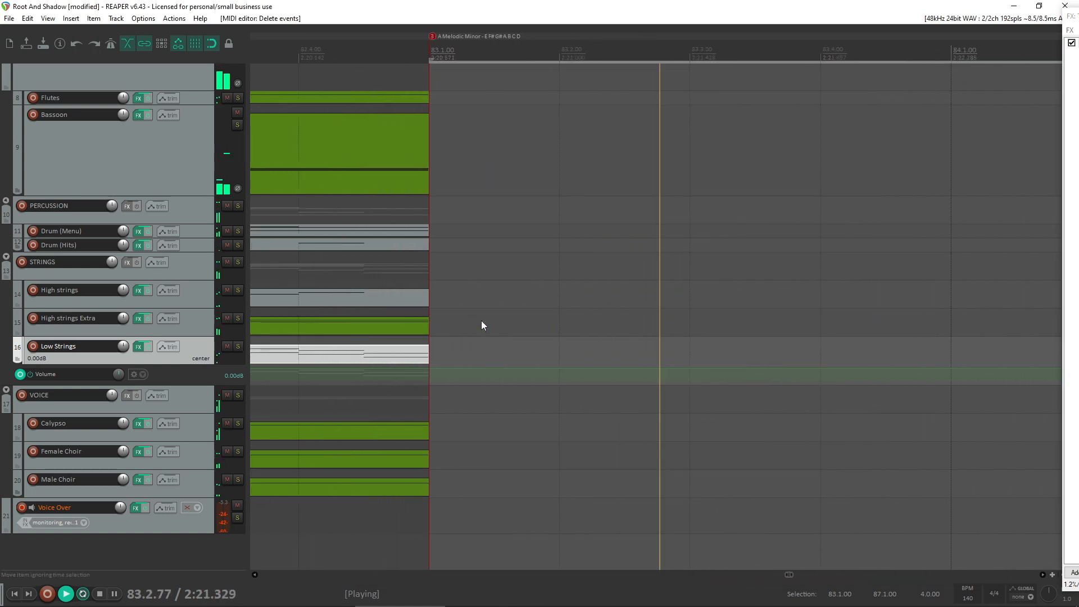
scroll(481, 320, down, 4)
scroll(2, 320, up, 5)
scroll(576, 258, down, 1)
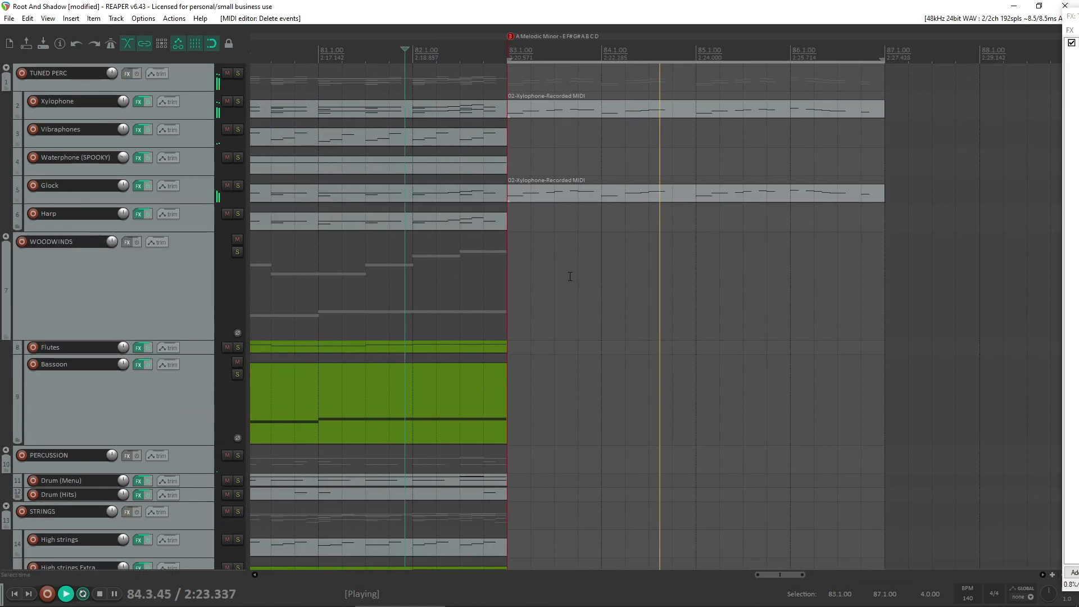
scroll(570, 276, down, 2)
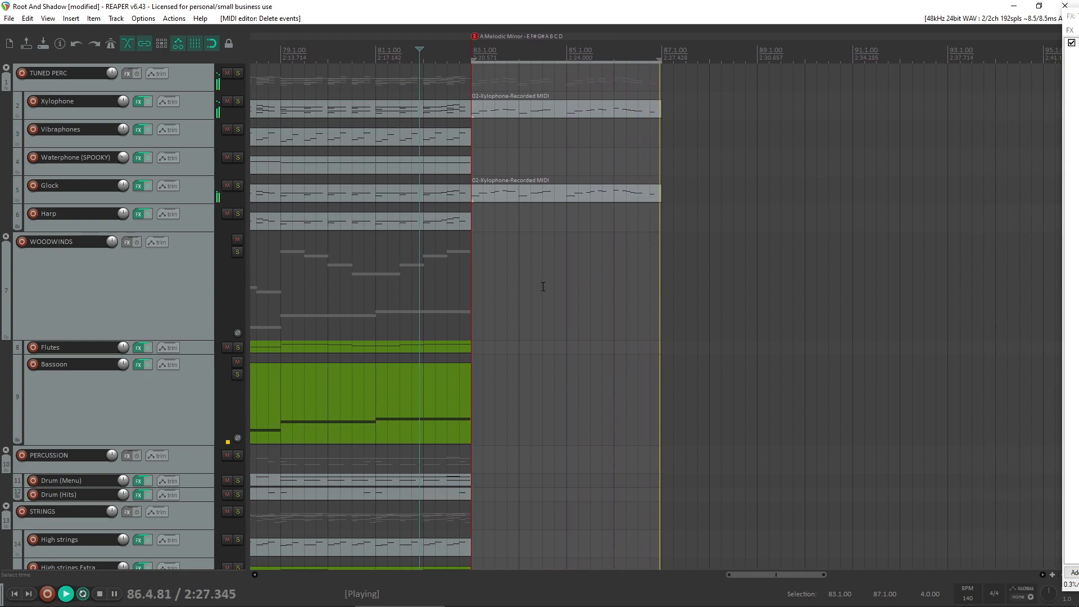
scroll(543, 286, down, 2)
scroll(676, 293, up, 3)
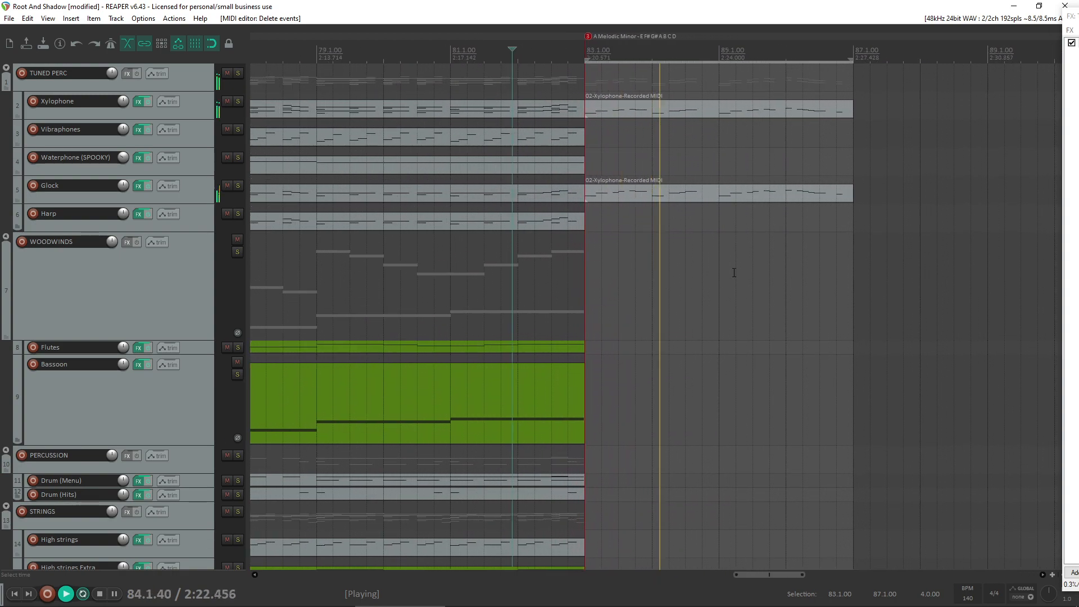
- Stop playback, copy the Xylophone and Glock items from bar 83 to bar 87, and set the time selection to bars 87–91
scroll(734, 273, down, 3)
scroll(3, 368, down, 2)
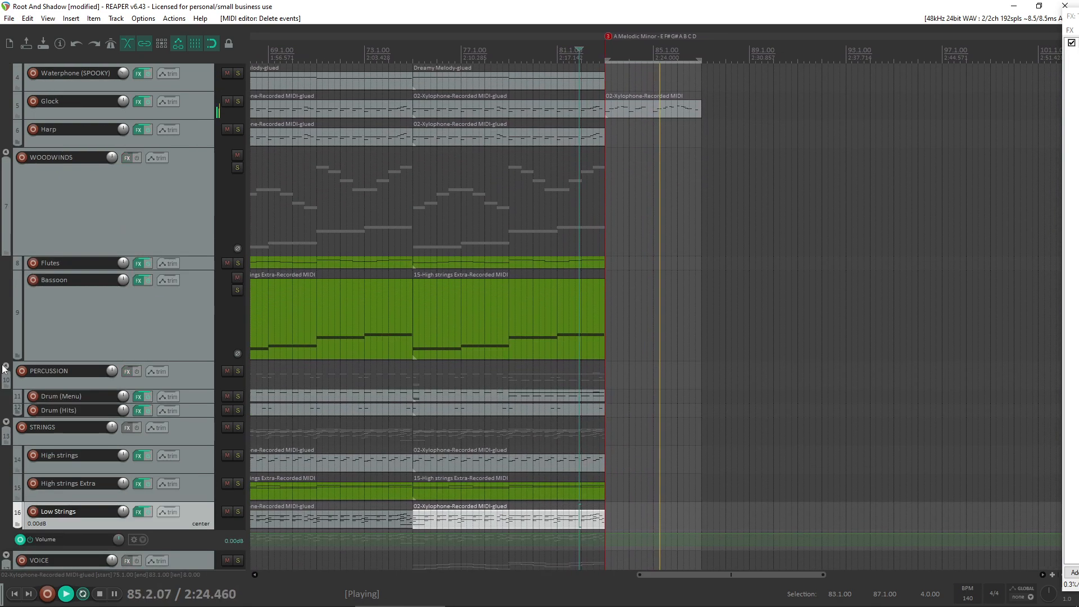
scroll(3, 368, up, 2)
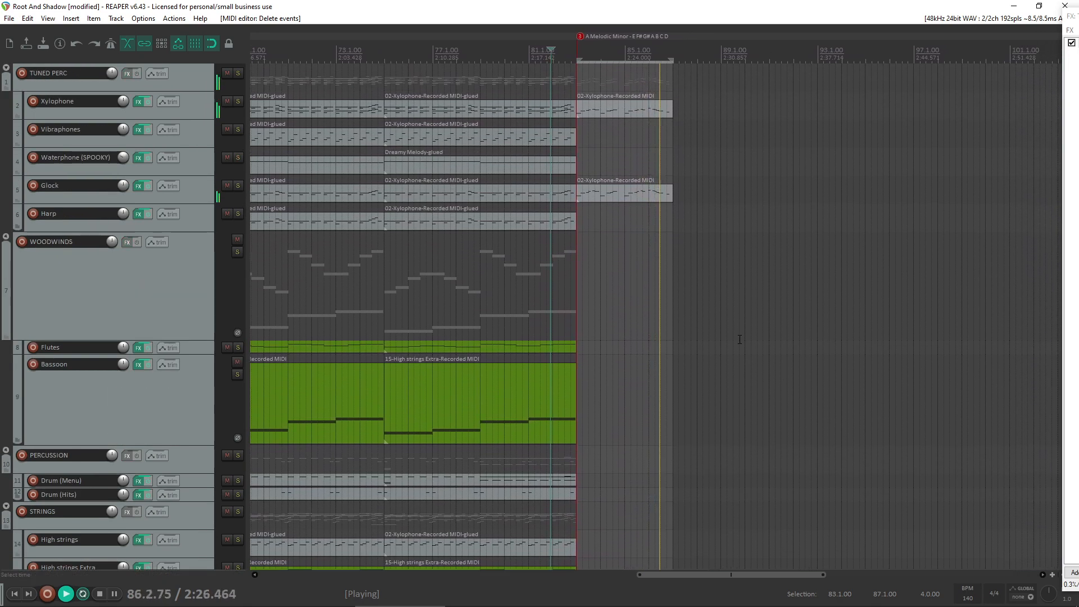
key(space)
drag(716, 316, 708, 115)
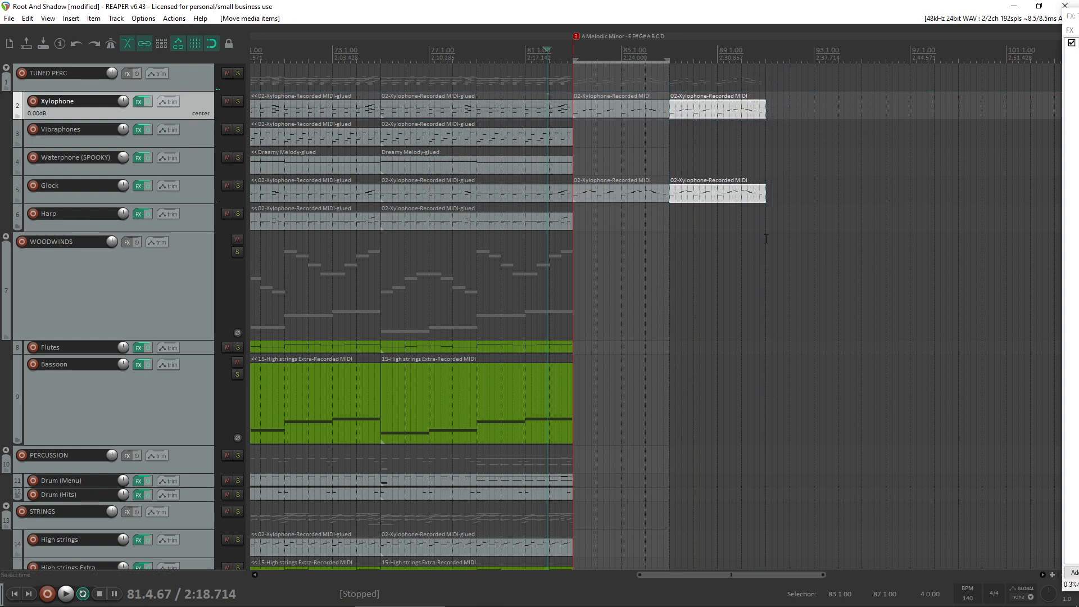
drag(766, 239, 669, 240)
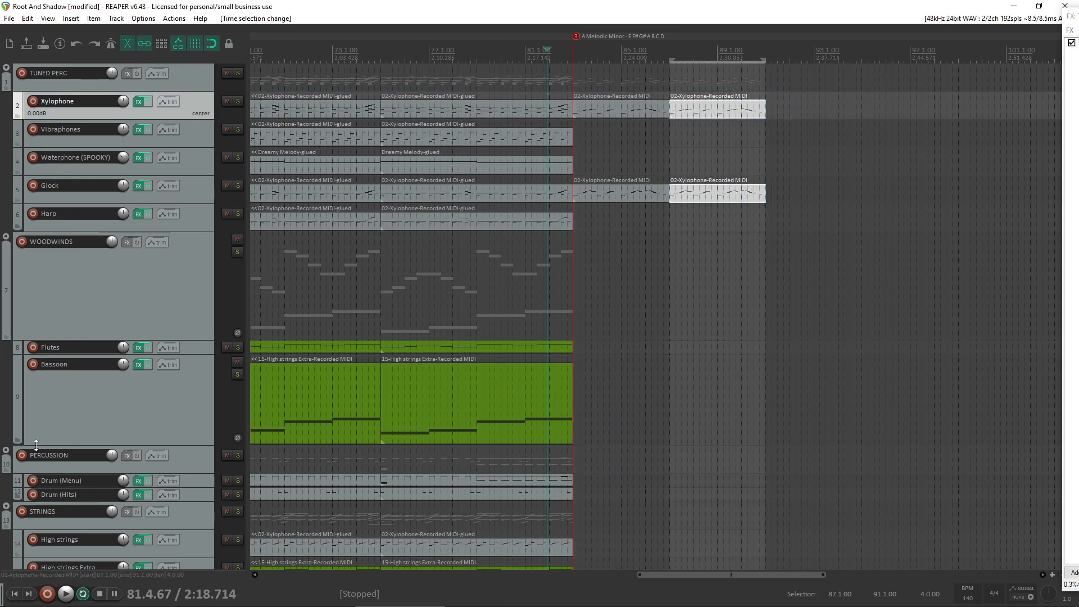
- Arm the Drum (Menu) track for recording and place a copy of its item from bar 75 at bar 87
click(33, 481)
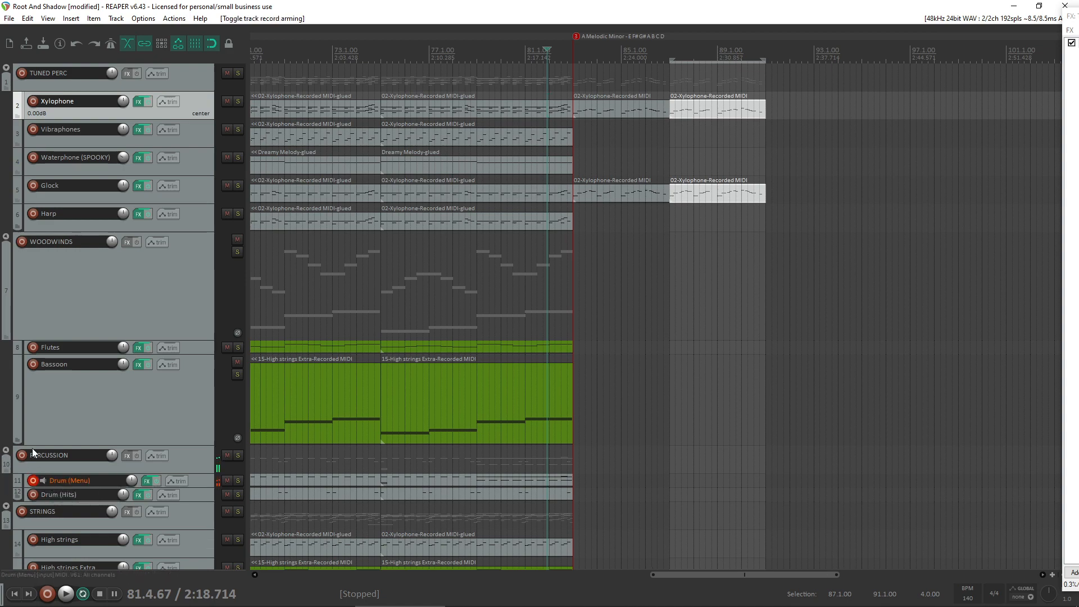
double_click(426, 480)
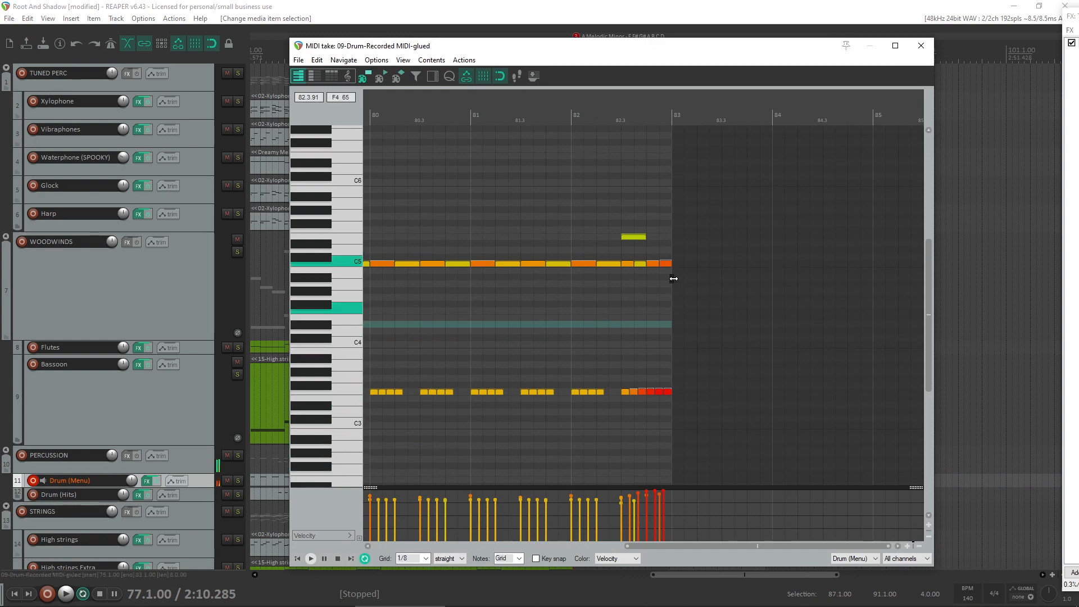
click(922, 46)
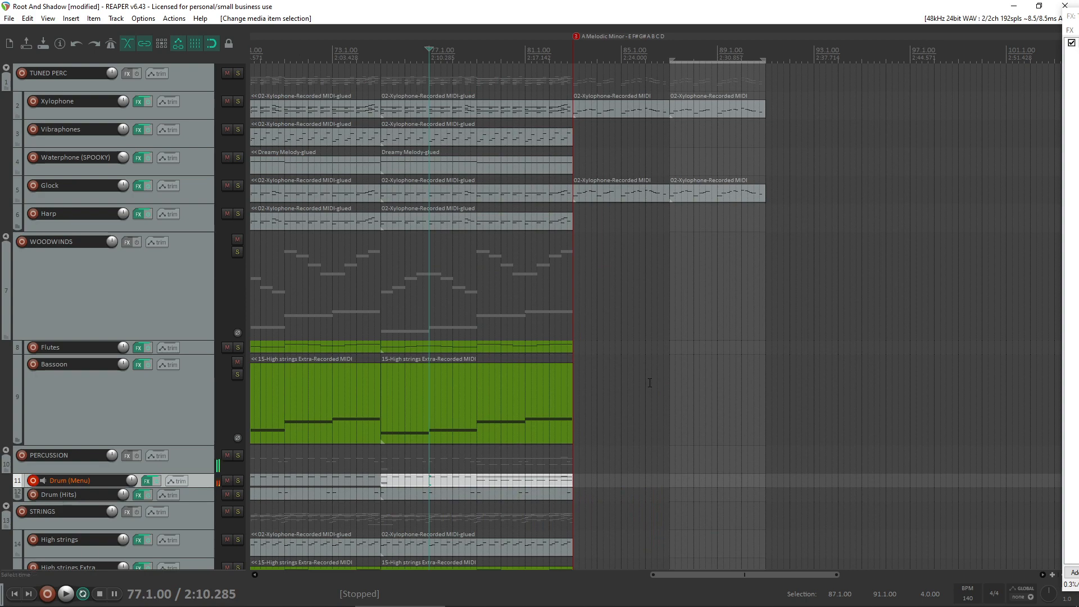
click(548, 480)
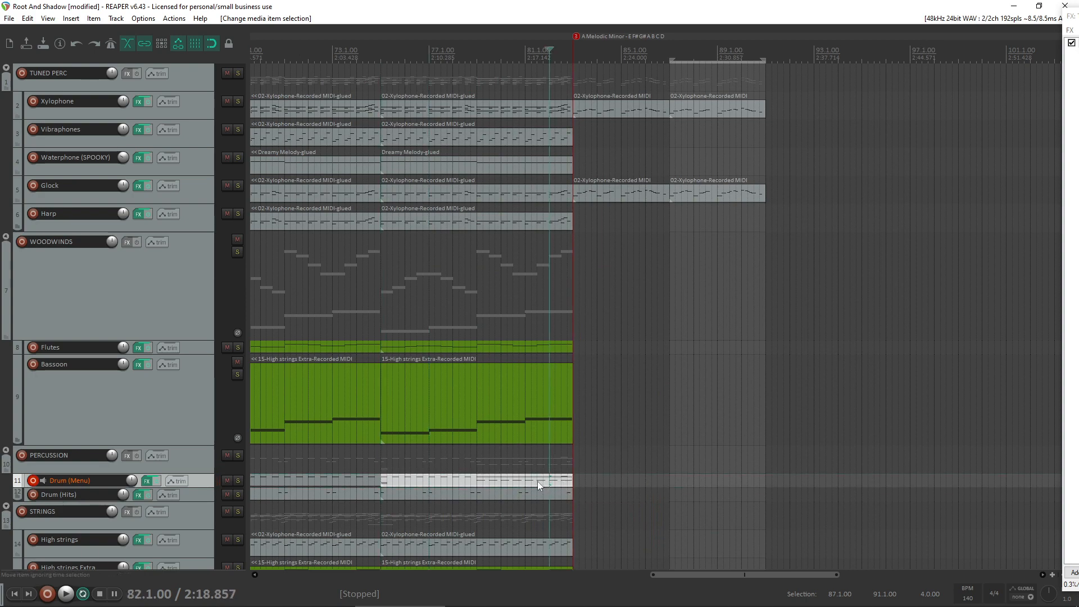
drag(538, 482, 816, 487)
key(ctrl+z)
drag(477, 478, 766, 480)
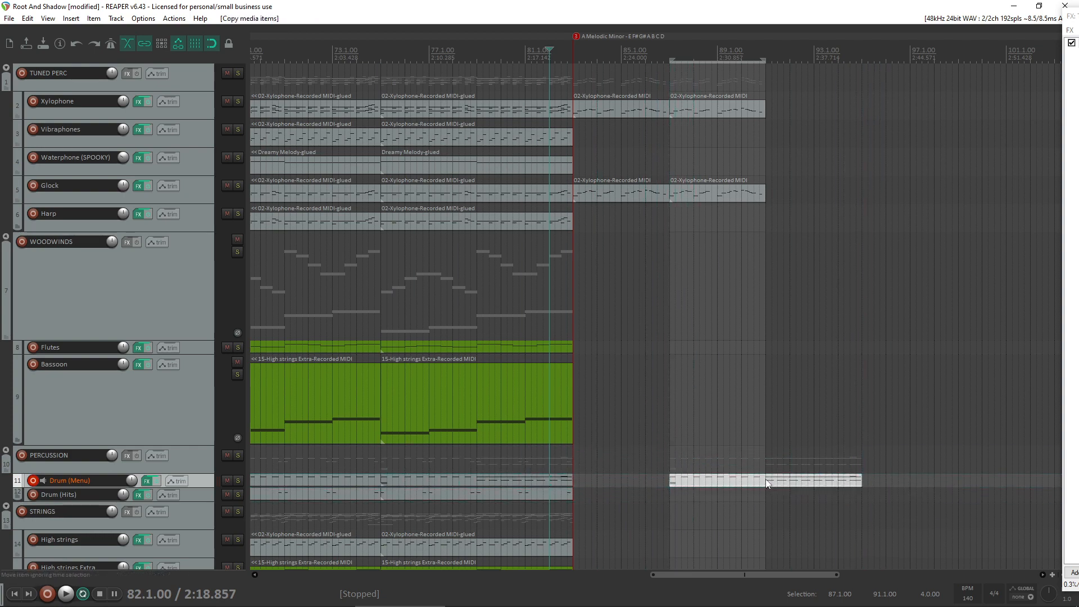
- Open the copied drum item, clear the notes before bar 91, and move the second-half pattern to start at bar 87
double_click(765, 478)
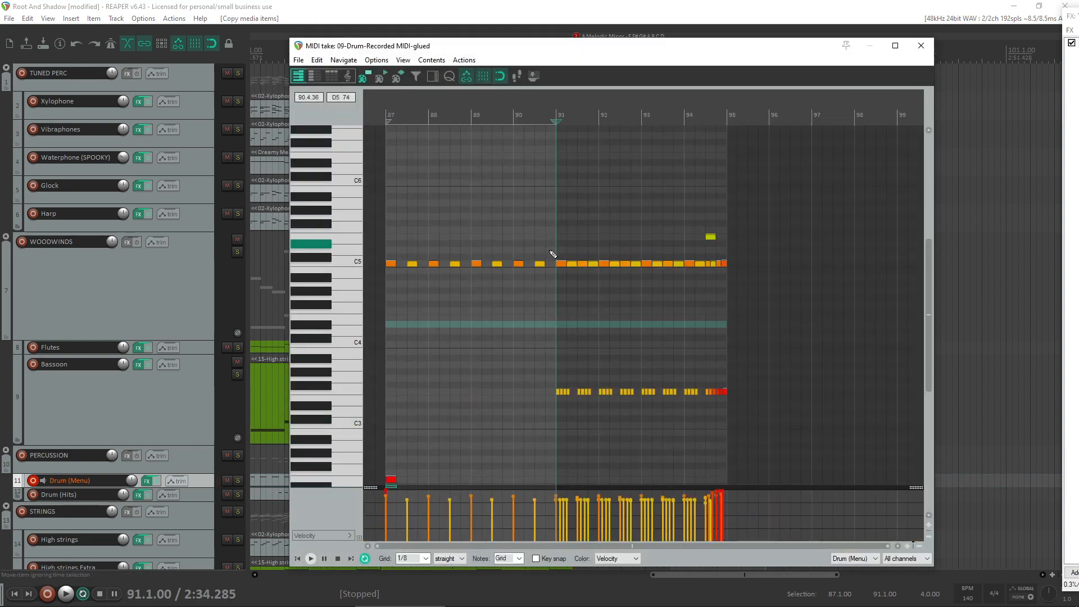
scroll(477, 444, down, 2)
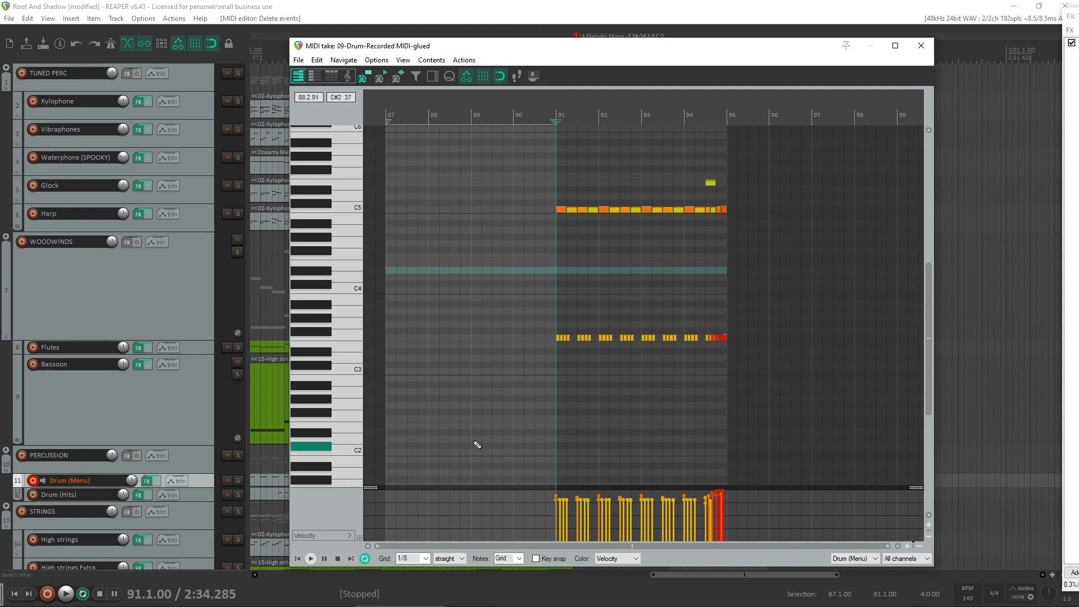
drag(843, 429, 375, 170)
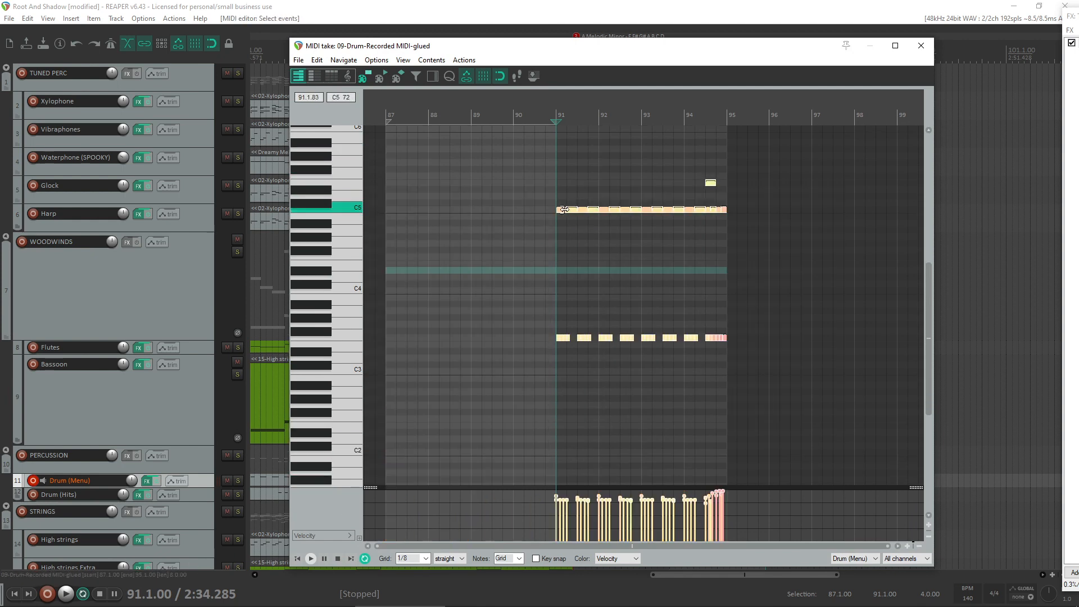
drag(564, 209, 388, 209)
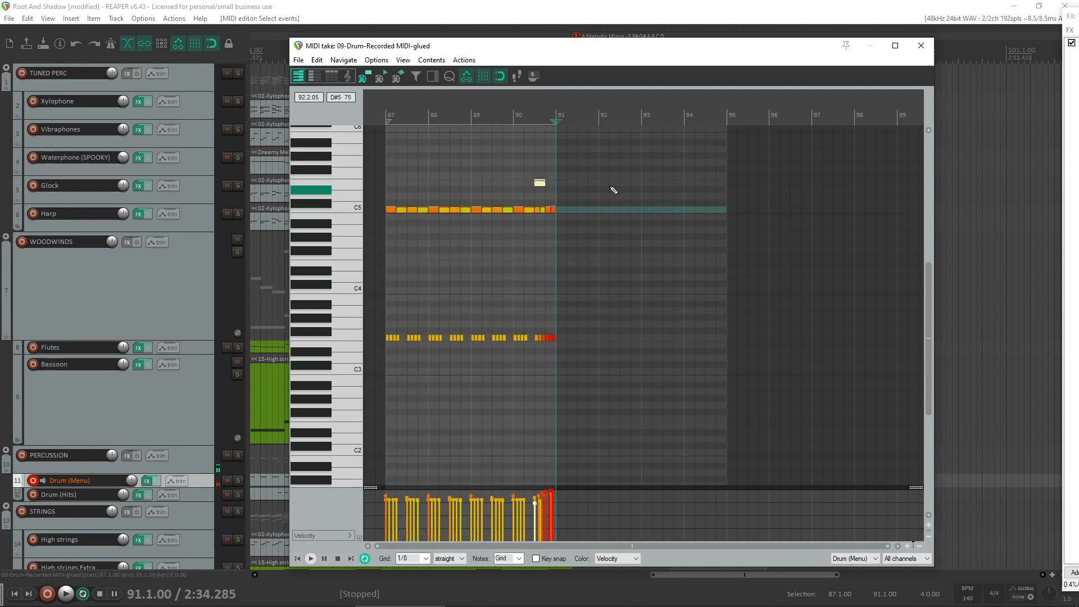
- Delete all drum notes except the first C5 hit and the first hit on the lower row at bar 87
drag(570, 192, 397, 242)
key(Delete)
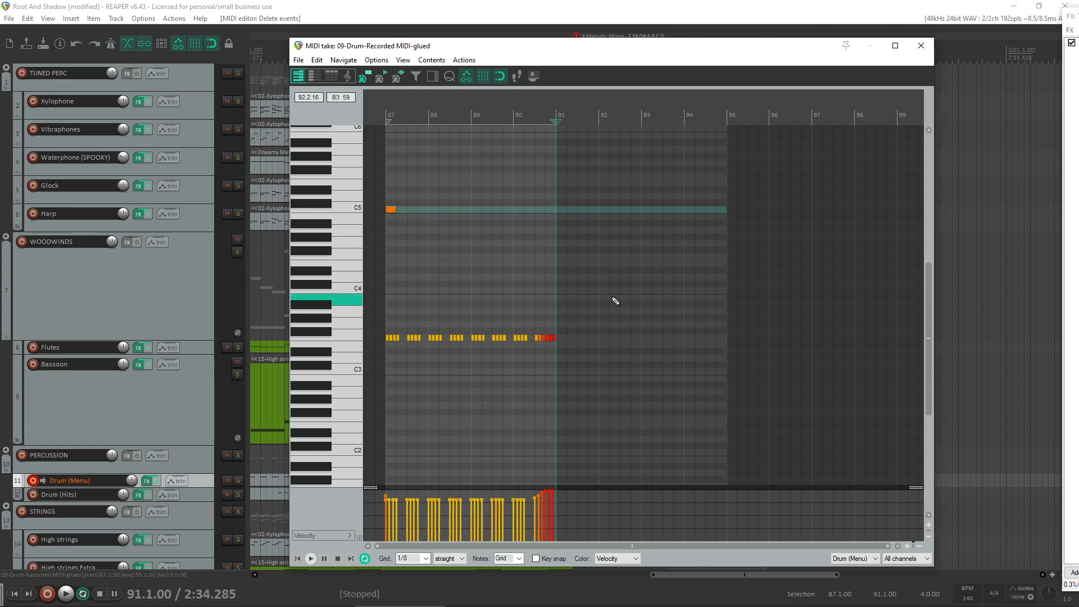
drag(615, 301, 400, 374)
key(Delete)
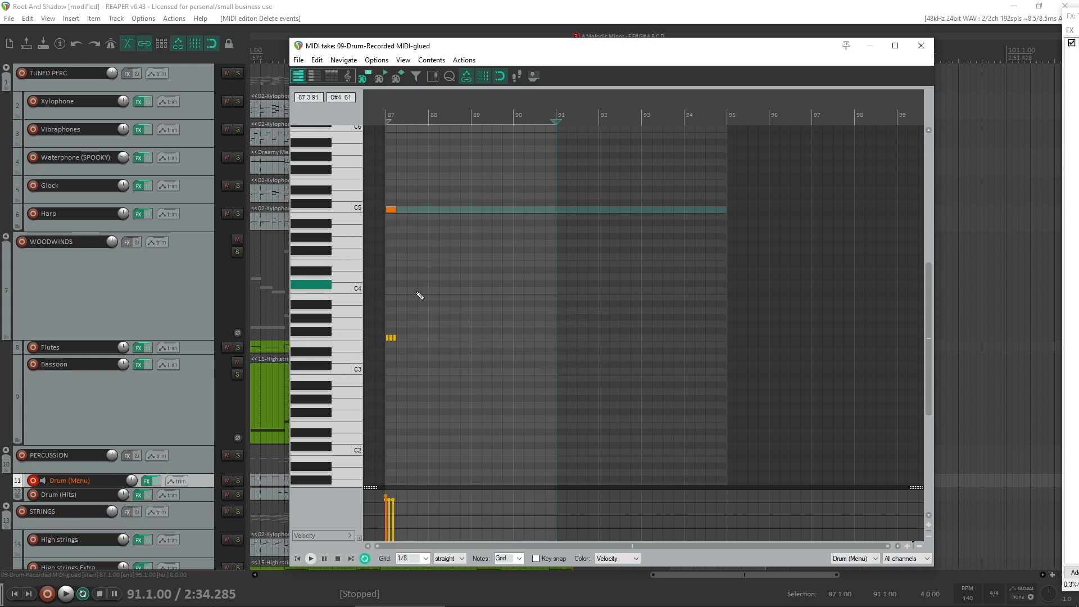
drag(417, 306, 388, 353)
key(Delete)
scroll(390, 260, up, 2)
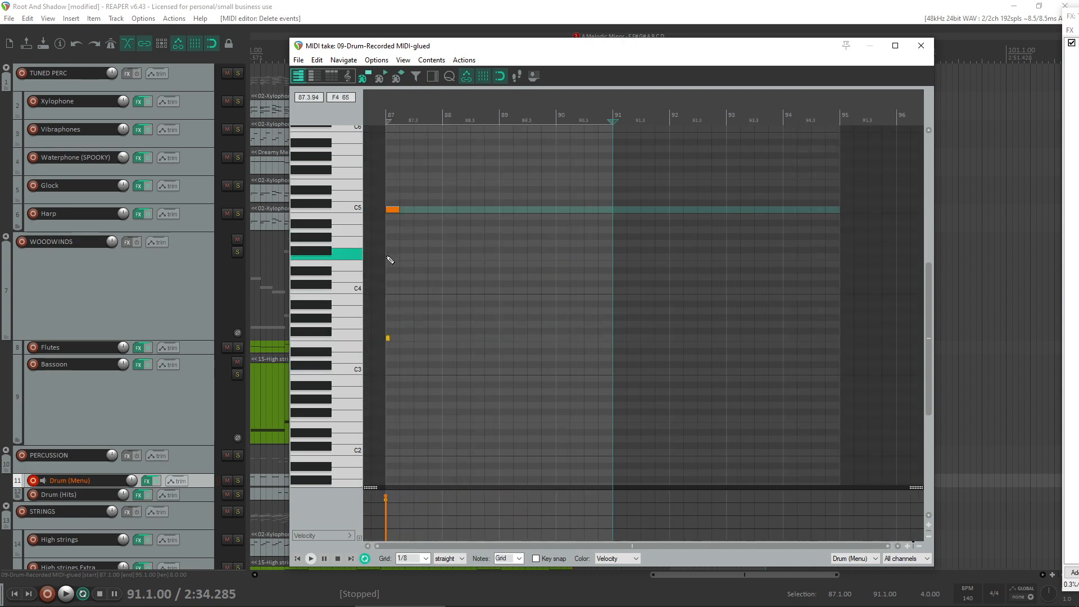
- Lower the velocity of the C5 hit at bar 87
scroll(390, 260, down, 1)
click(392, 211)
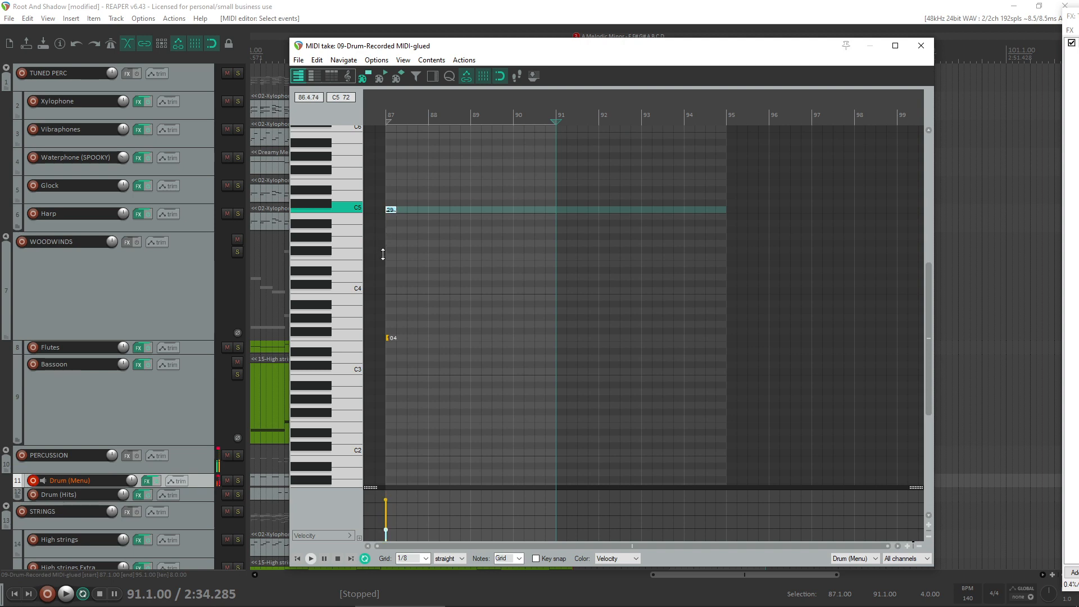
drag(384, 249, 383, 246)
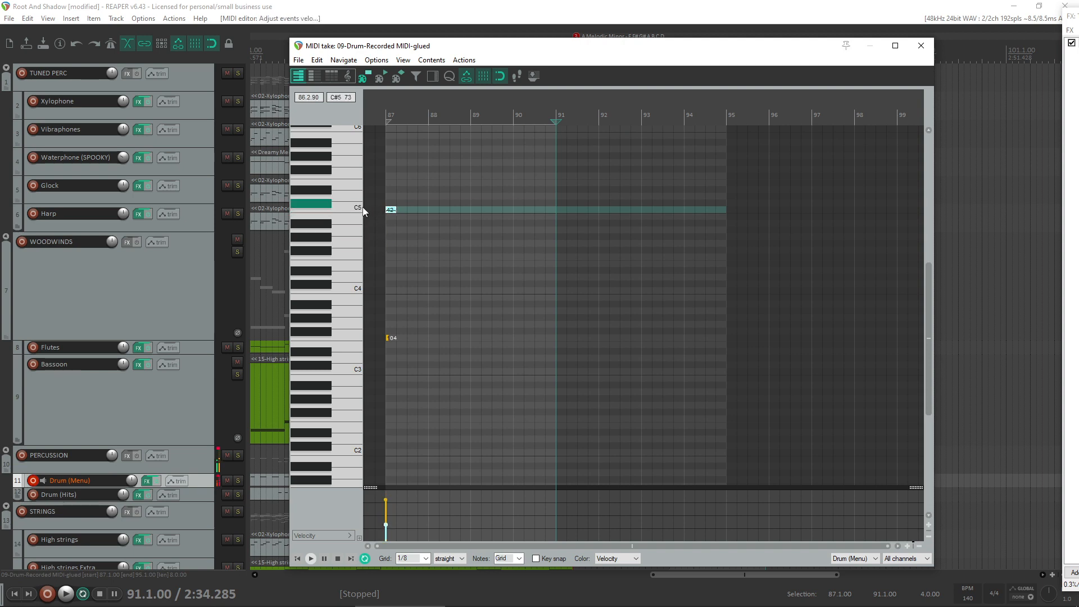
- Copy the C5 hit, place the copy on beat 87.2, and play back from bar 87
click(392, 211)
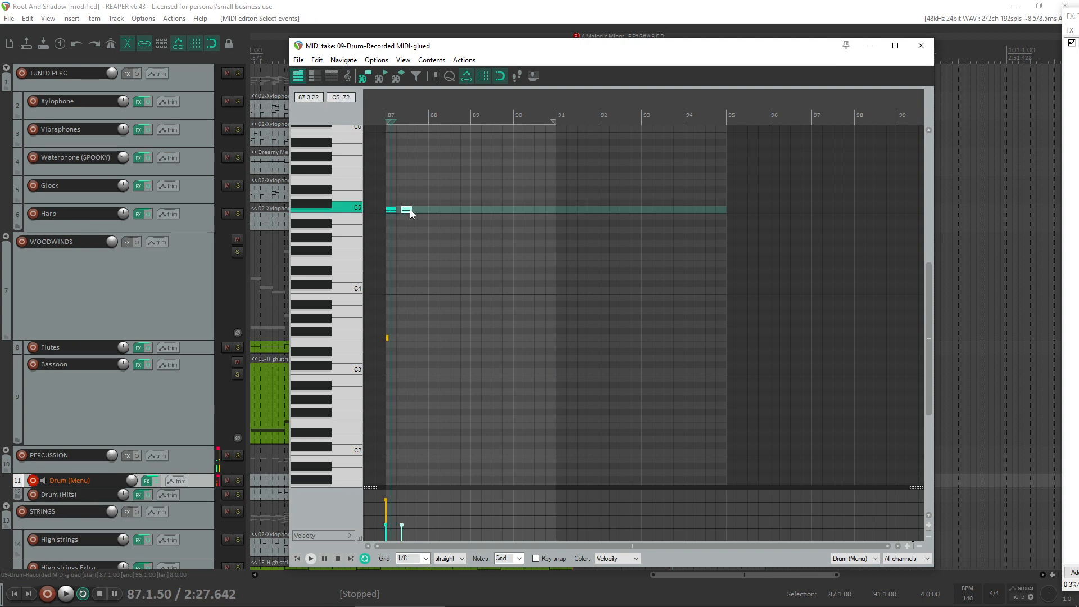
scroll(526, 212, up, 3)
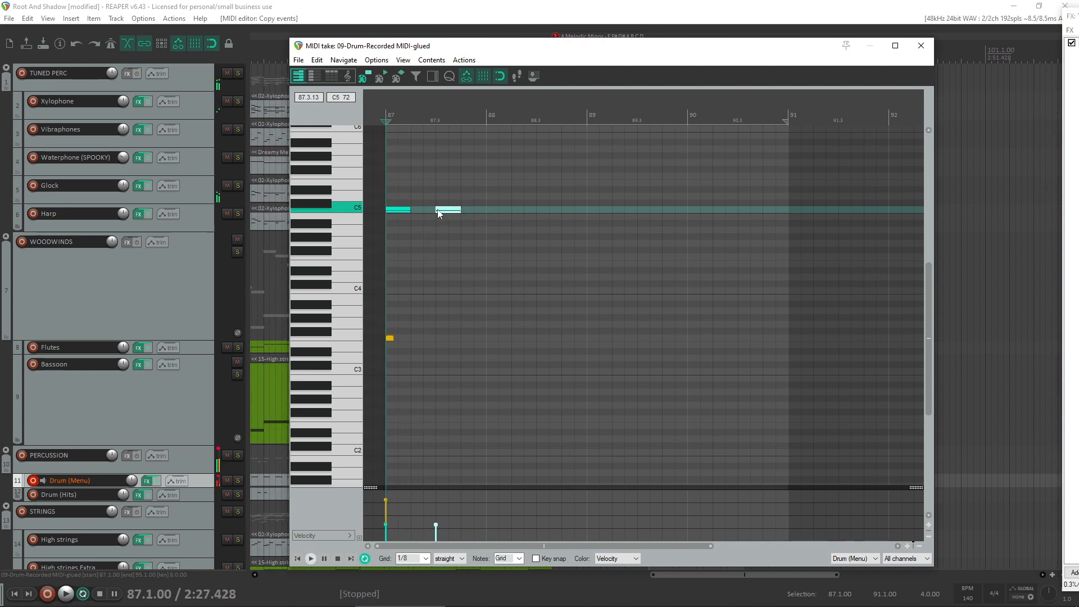
drag(439, 214, 422, 213)
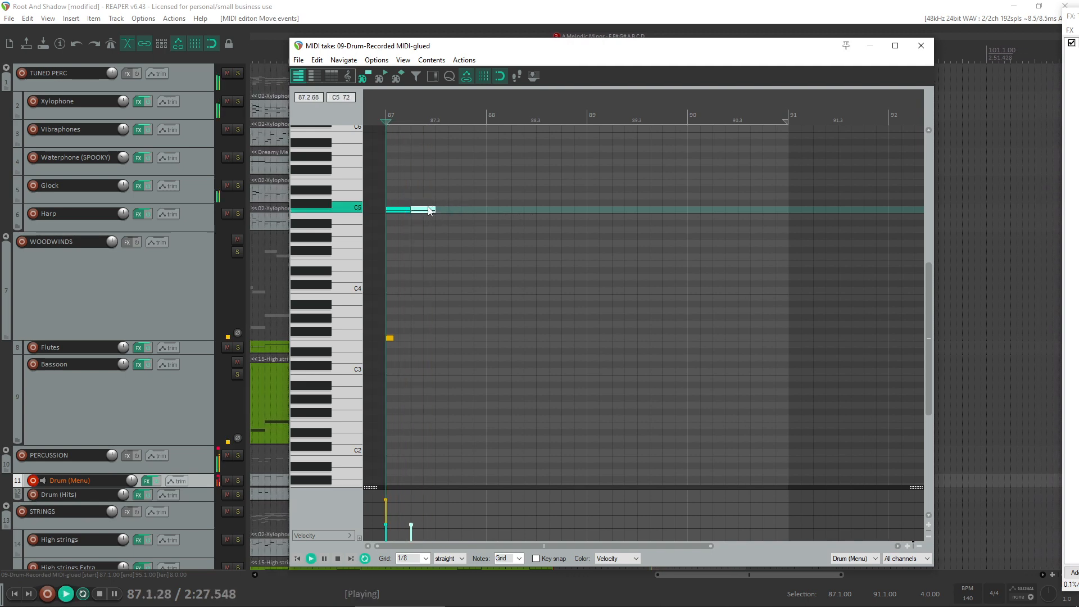
key(space)
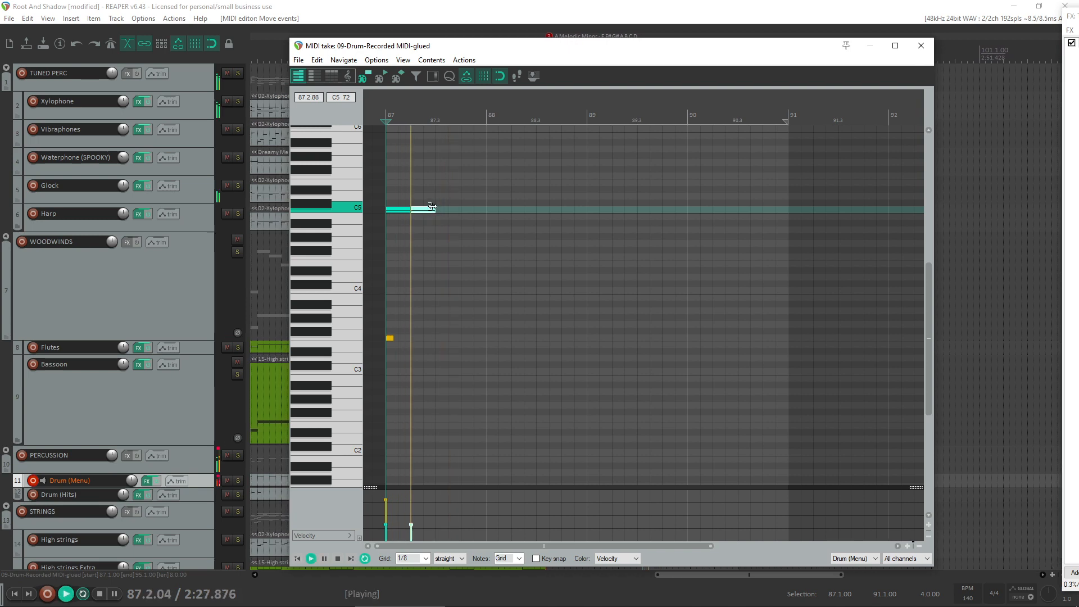
key(space)
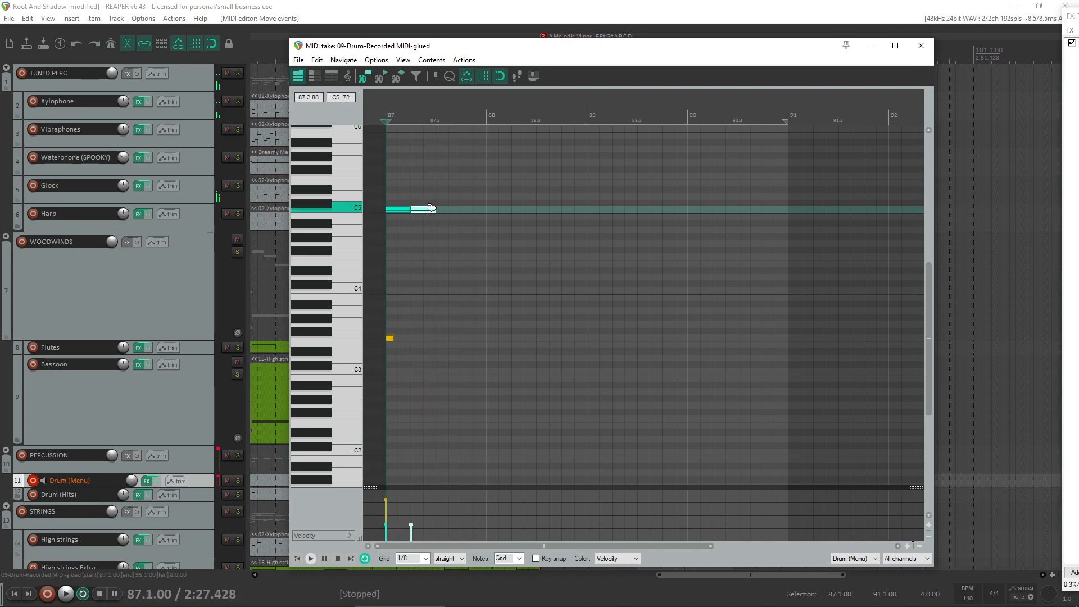
- Try shorter straight eighth-note C5 repeats after beat 87.2, play them back, and delete the extra repeats
click(418, 210)
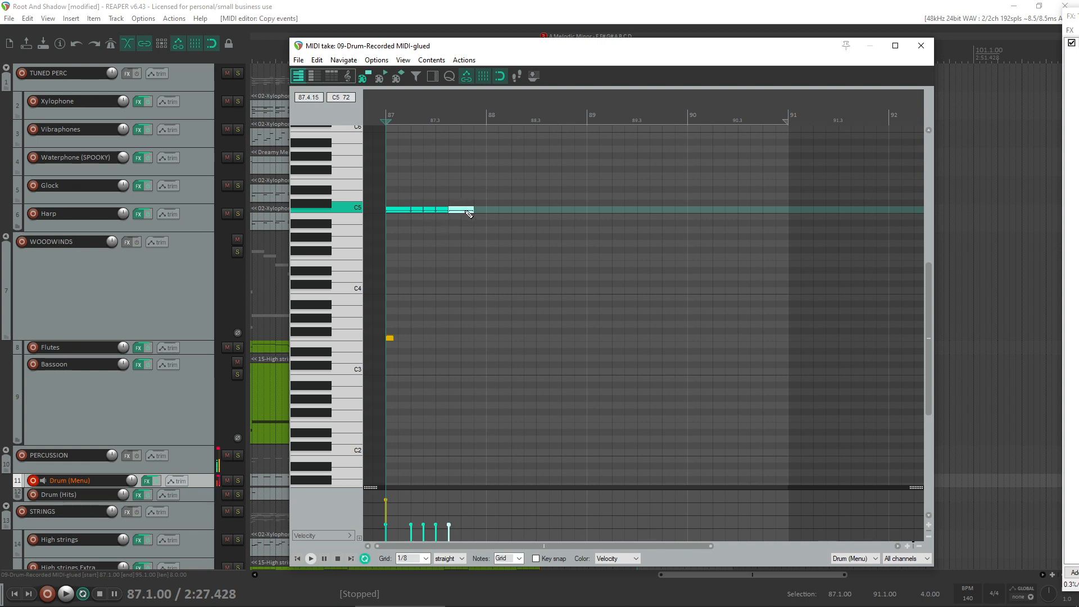
click(475, 208)
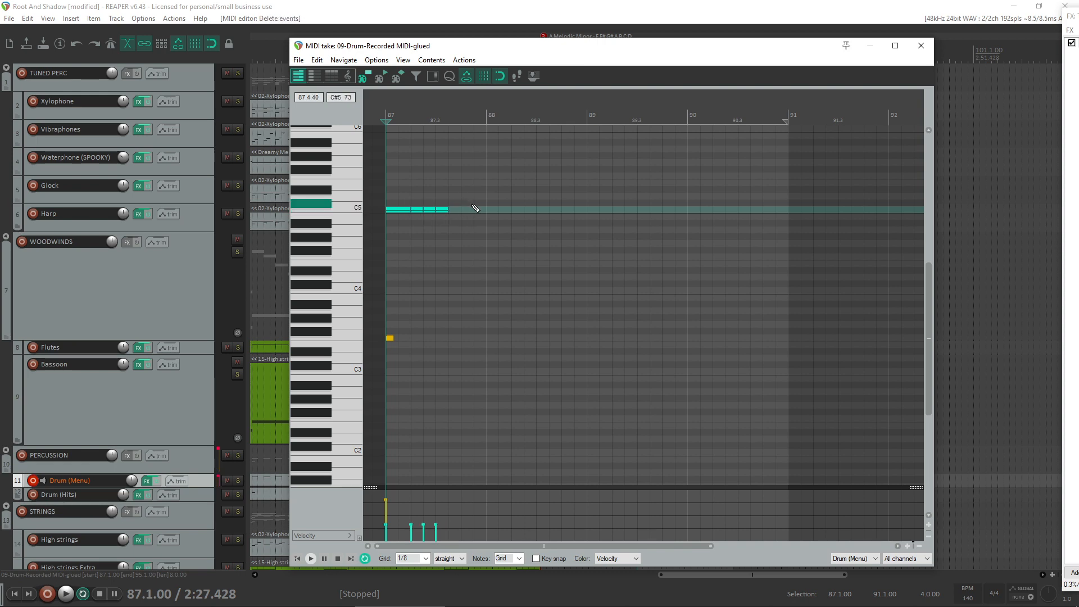
key(space)
key(space)
scroll(532, 211, up, 3)
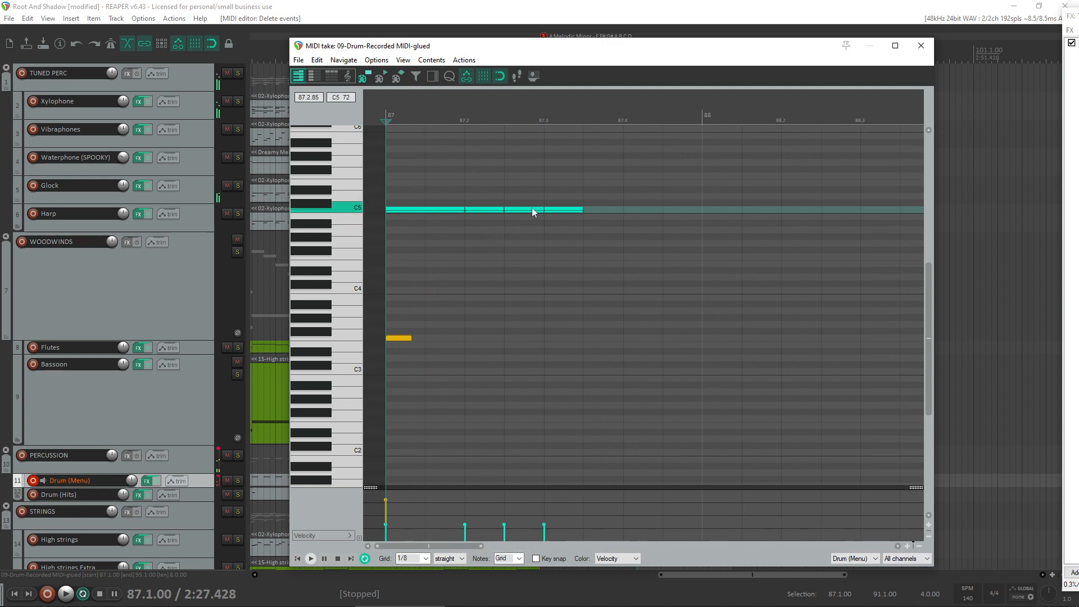
drag(569, 215, 572, 238)
key(Delete)
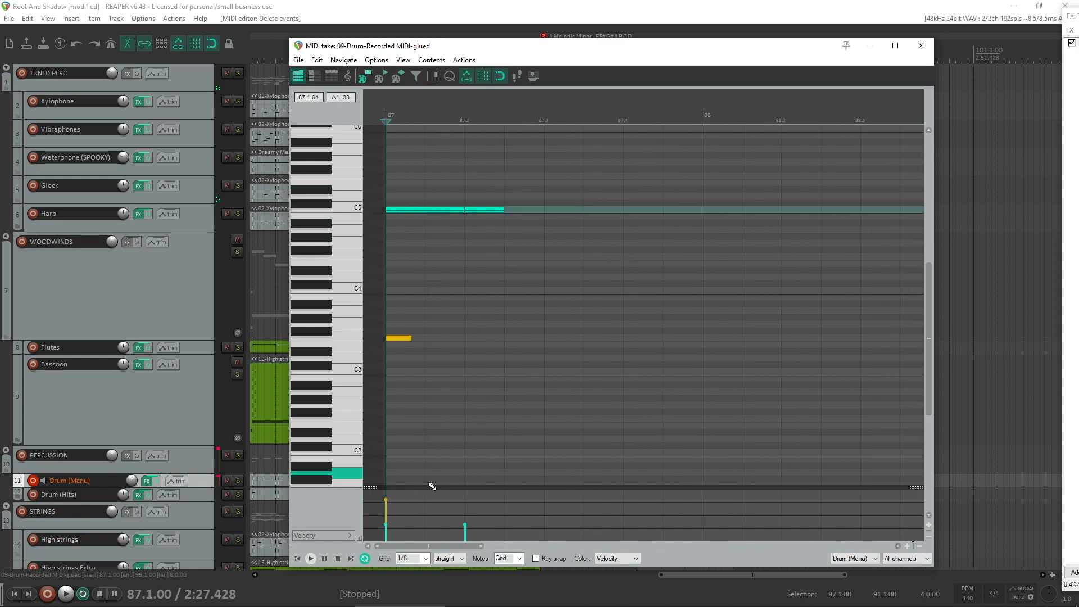
- Switch the 1/8 grid to triplet, extend the second C5 hit, add a triplet hit and one on beat 87.3, and audition them
click(462, 558)
click(449, 576)
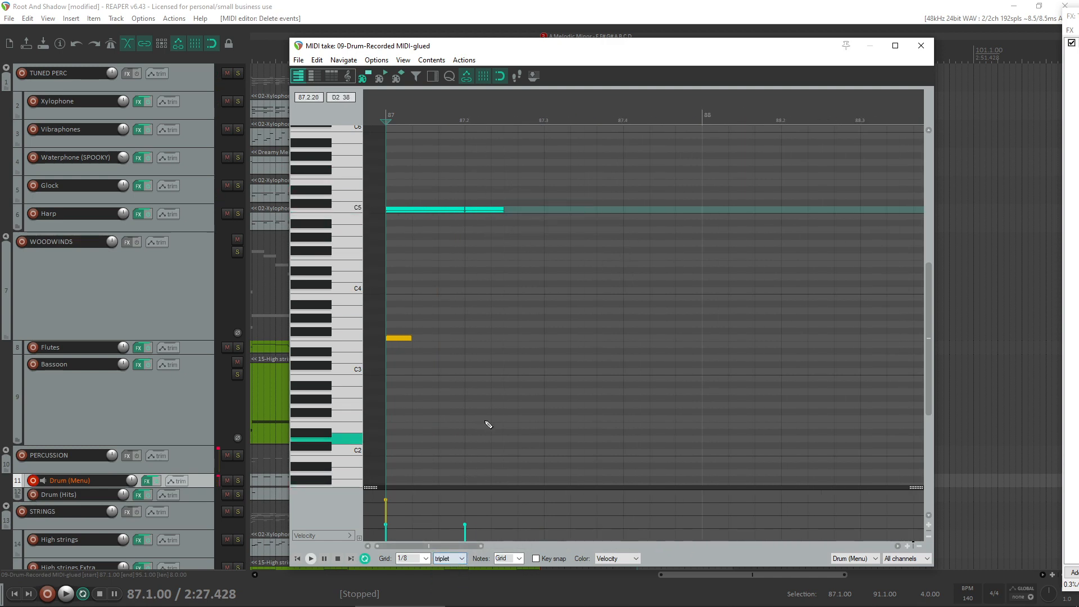
drag(503, 211, 502, 211)
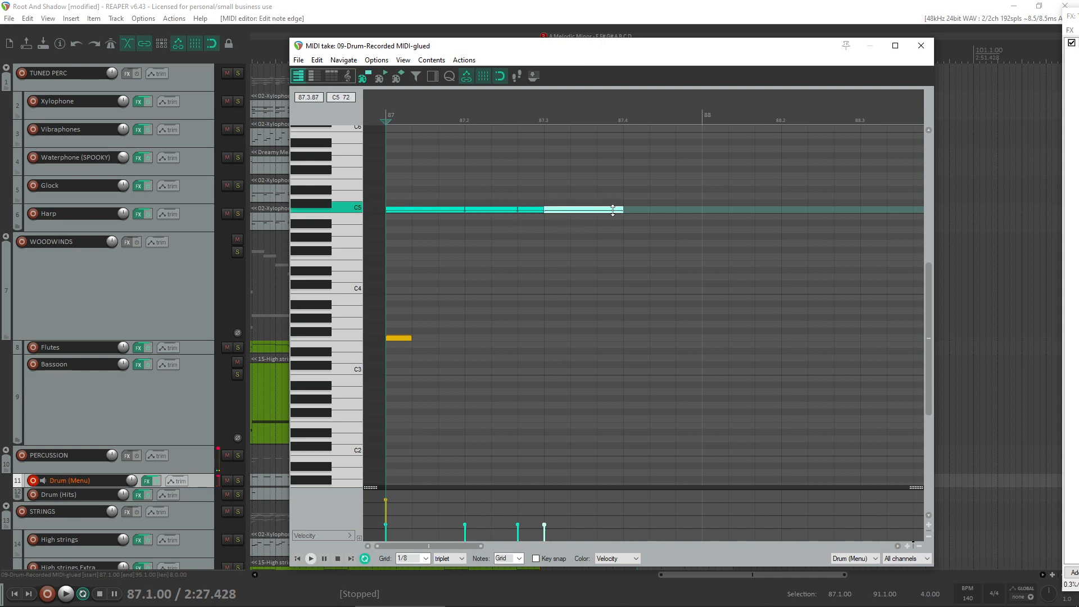
key(space)
scroll(600, 299, down, 2)
key(space)
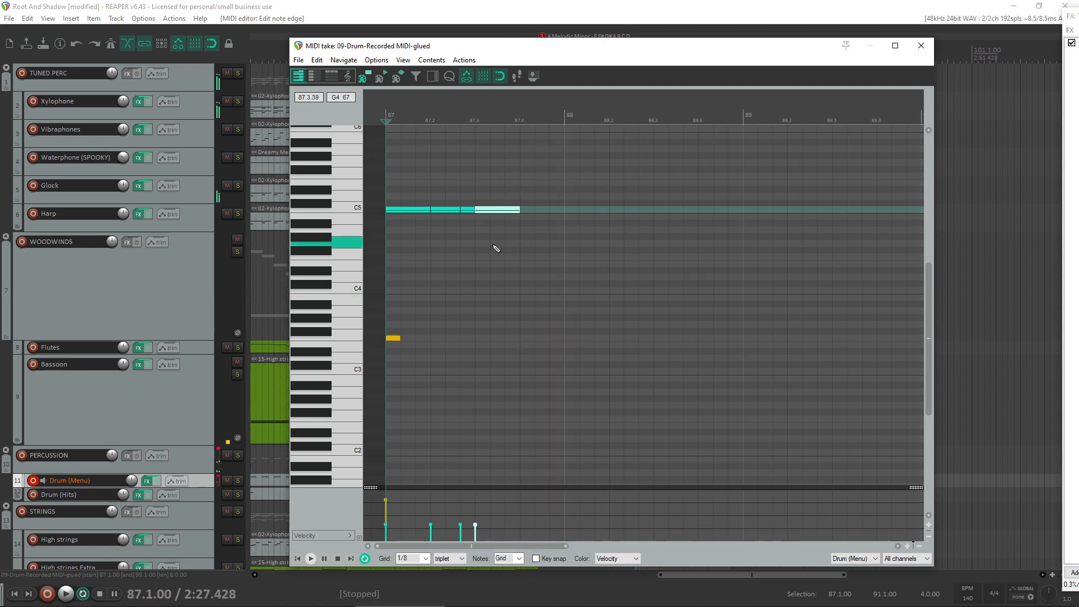
- Select the four C5 hits in bar 87, raise their velocities together to 52, and audition the pattern
drag(532, 198, 396, 237)
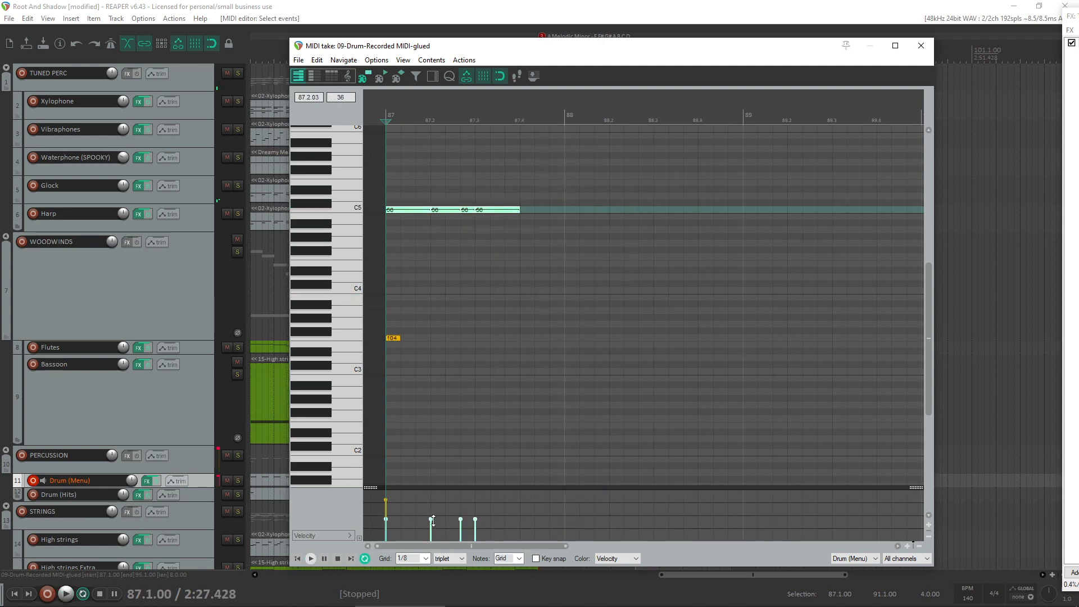
key(space)
drag(434, 520, 433, 522)
key(space)
key(space)
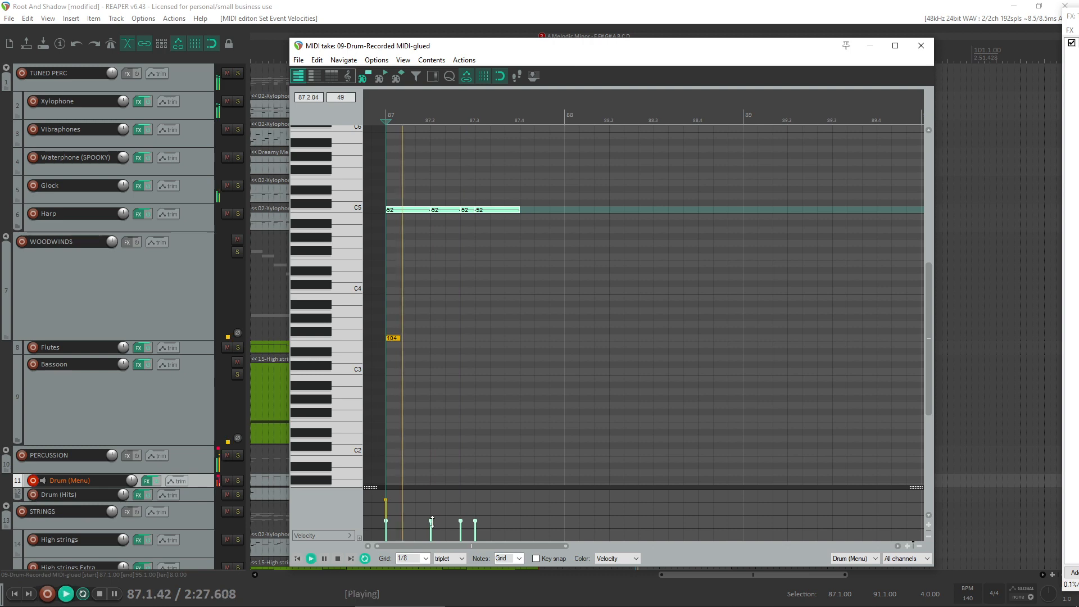
key(space)
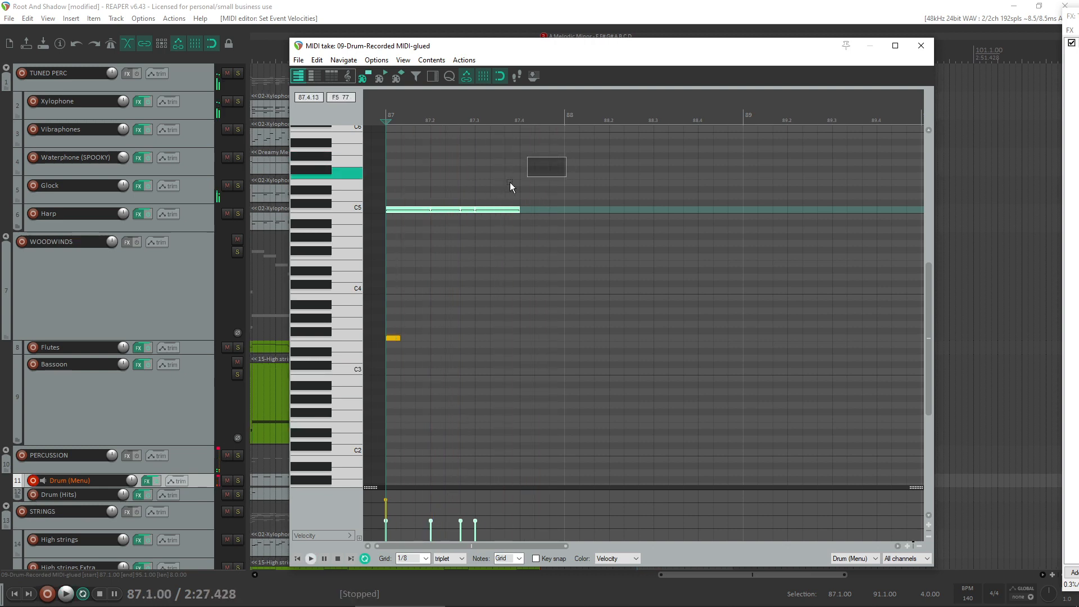
- Copy the C5 drum pattern from bar 87 into bars 88, 89 and 90
drag(400, 210, 383, 158)
scroll(665, 309, down, 3)
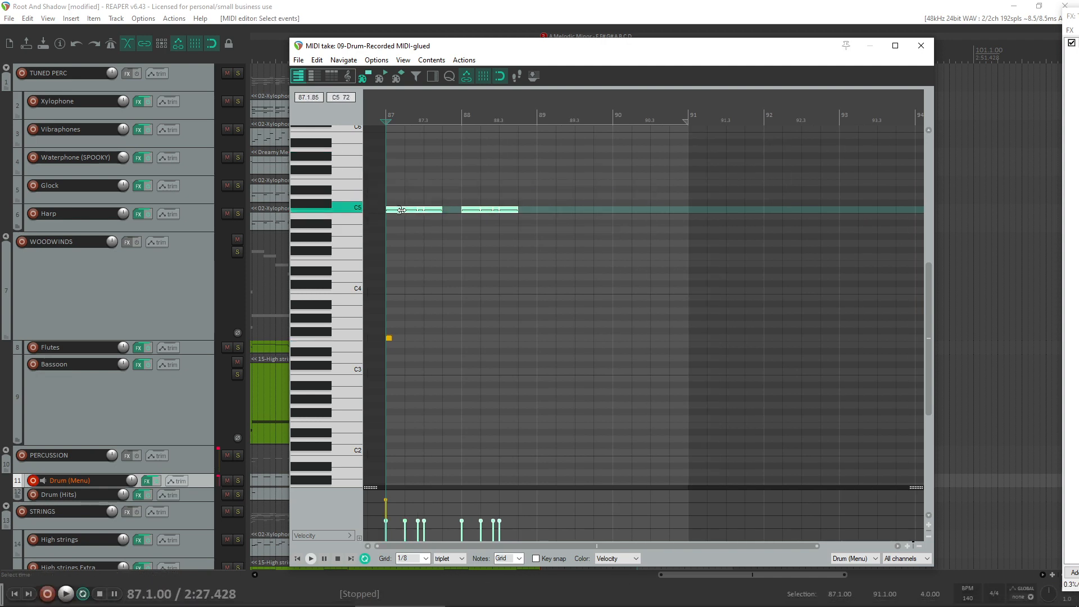
drag(398, 211, 553, 215)
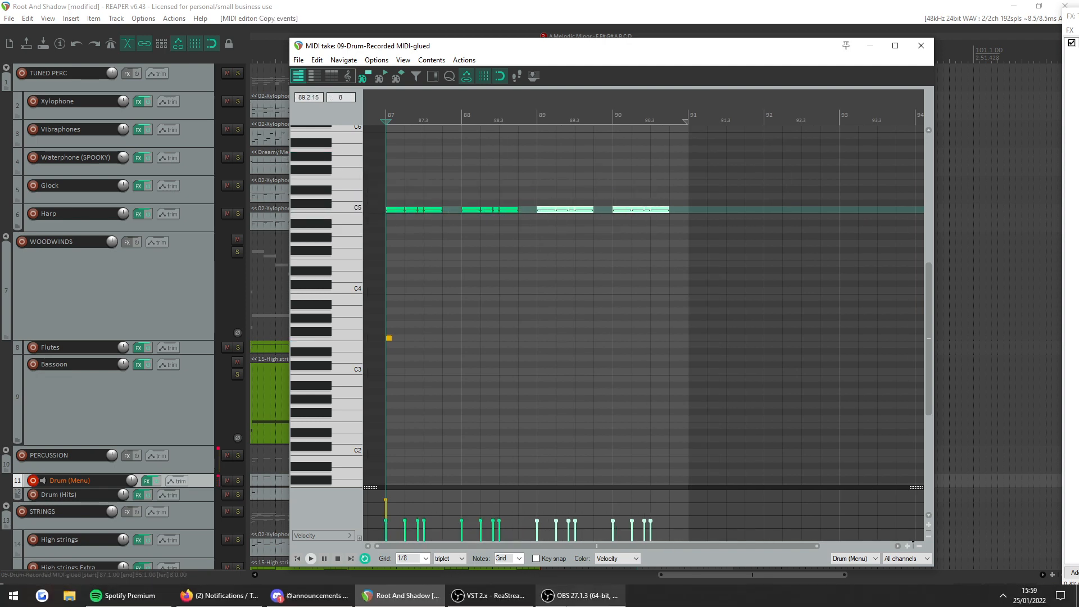
click(588, 600)
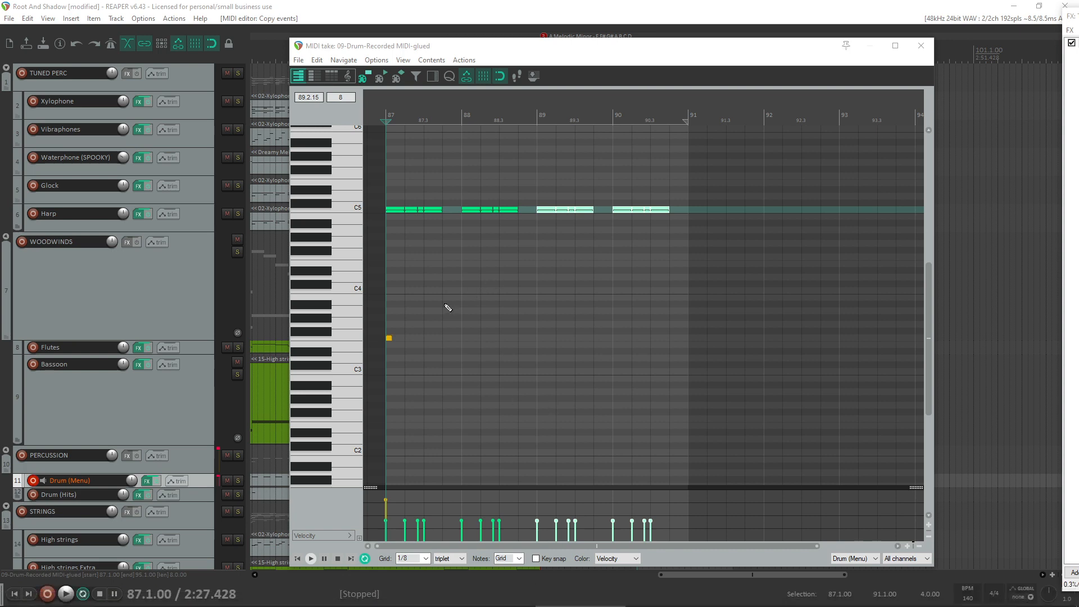
- Lower the velocity of the F3 hit on beat 87.1 and audition it with the C5 pattern
click(441, 337)
scroll(440, 339, up, 3)
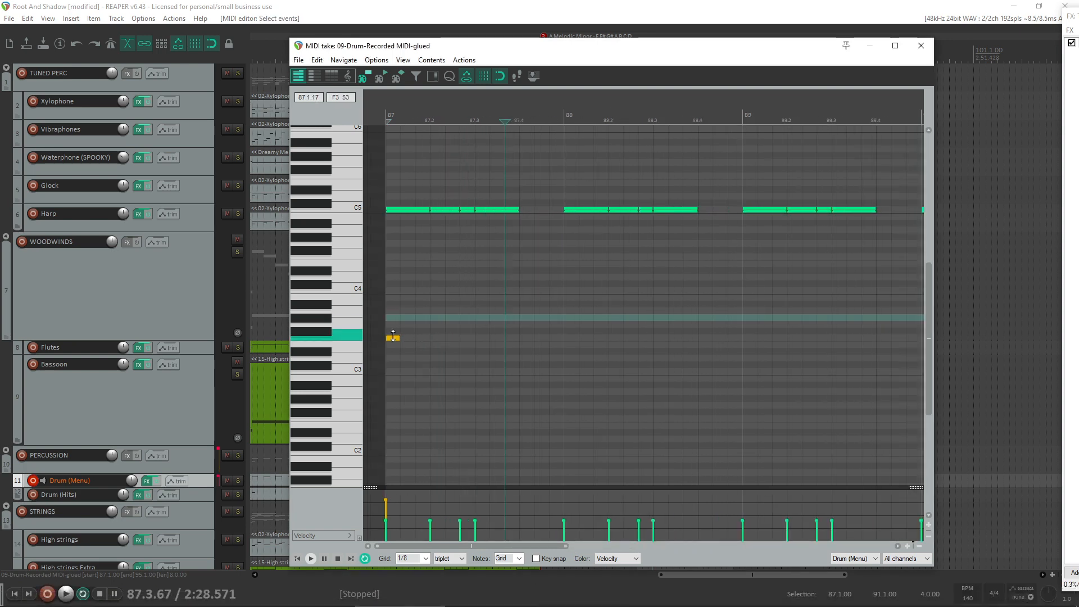
drag(395, 338, 393, 340)
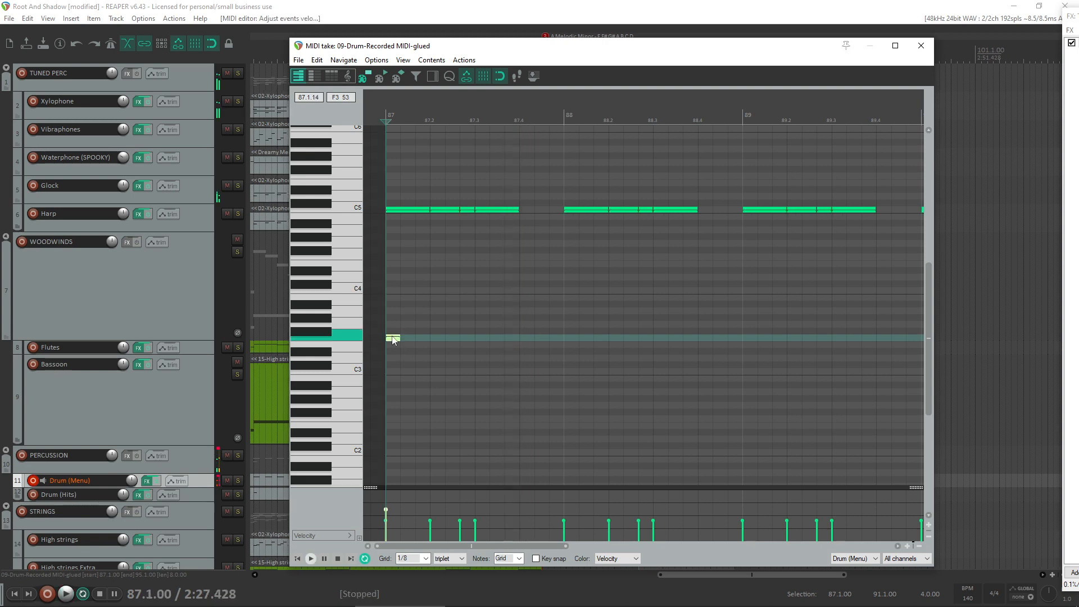
key(space)
key(space)
key(space)
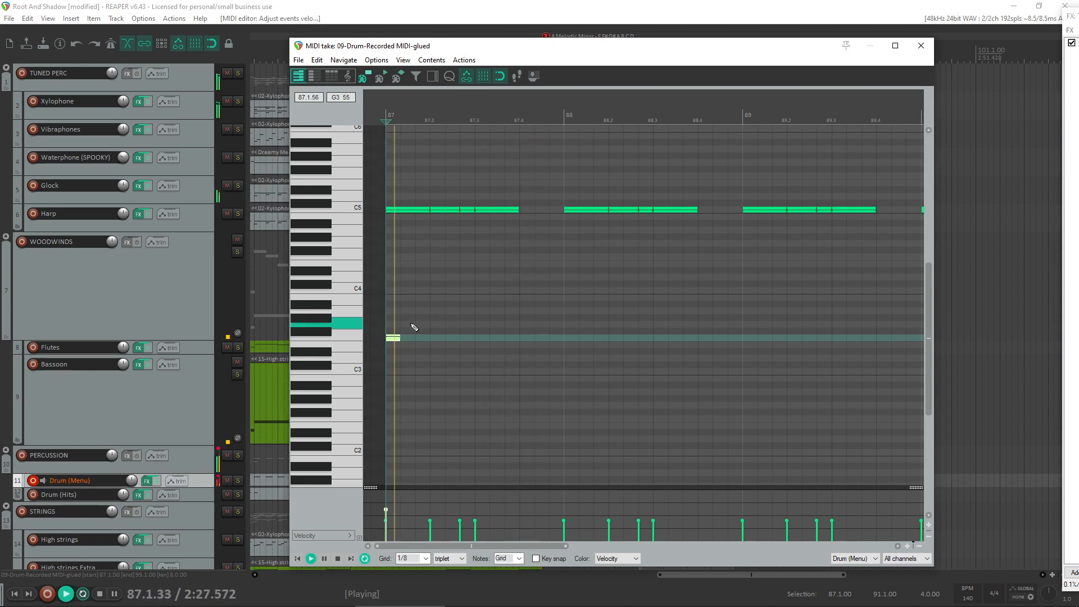
key(space)
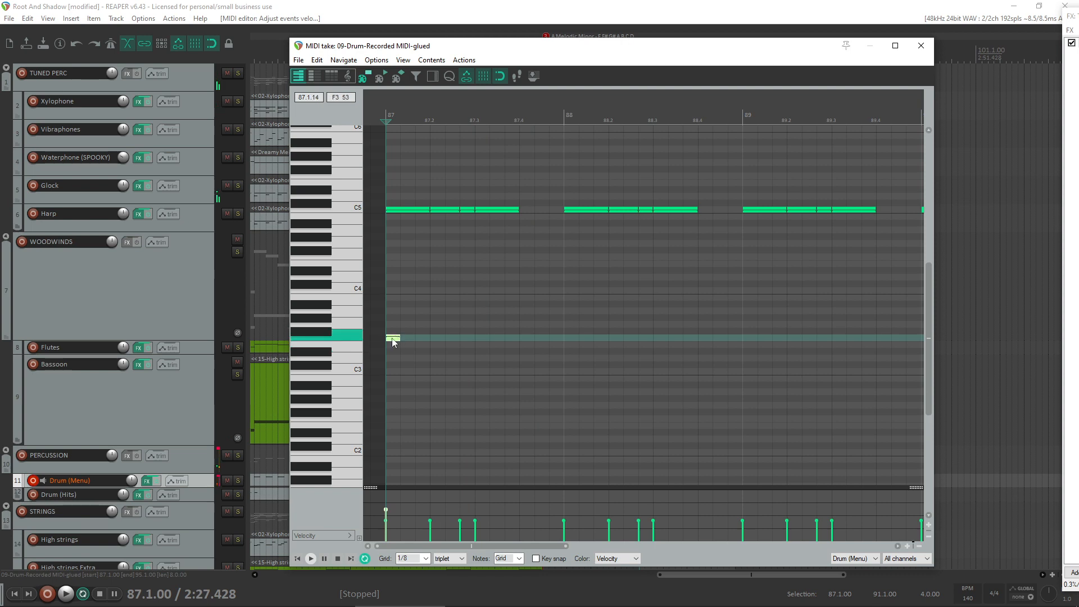
- Copy the F3 hit to beat 87.3 and play the bar back
drag(392, 338, 484, 339)
key(space)
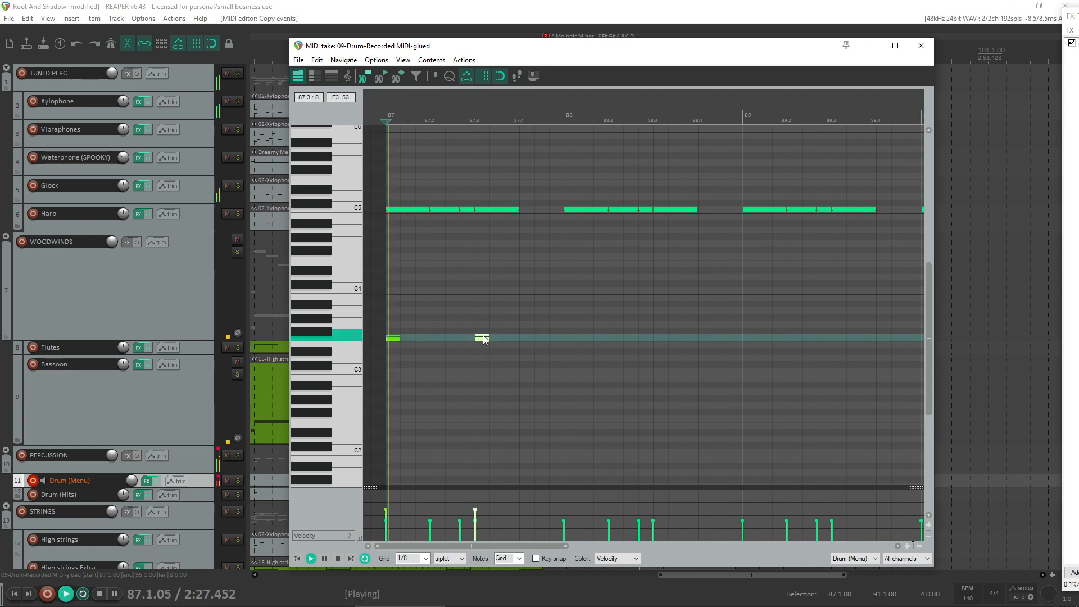
key(space)
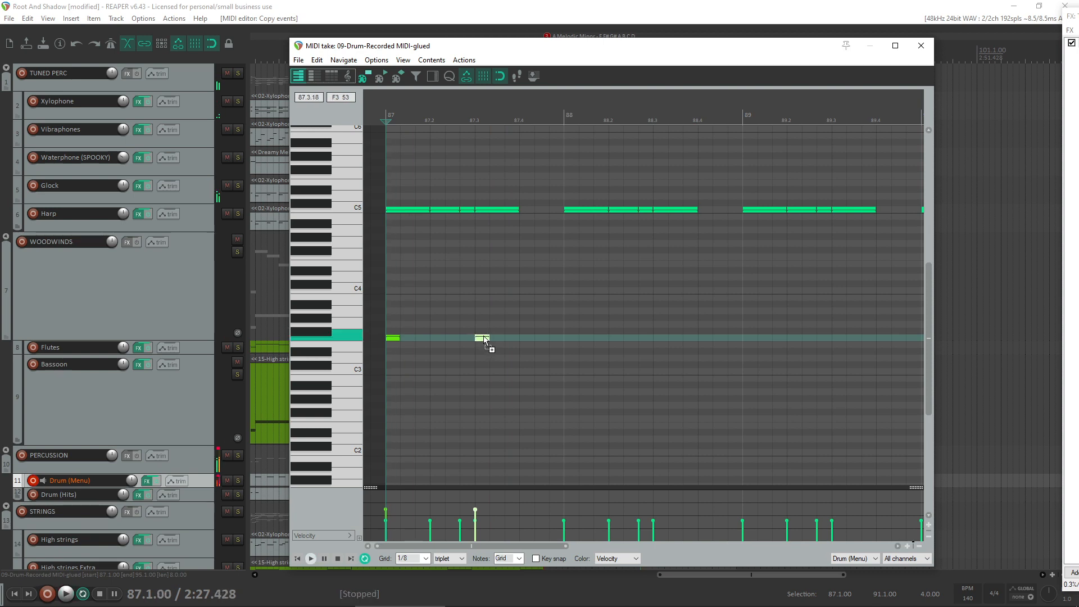
- Try F#3 in place of the F3 hits on beats 87.1 and 87.3, and audition the change
drag(481, 339, 486, 332)
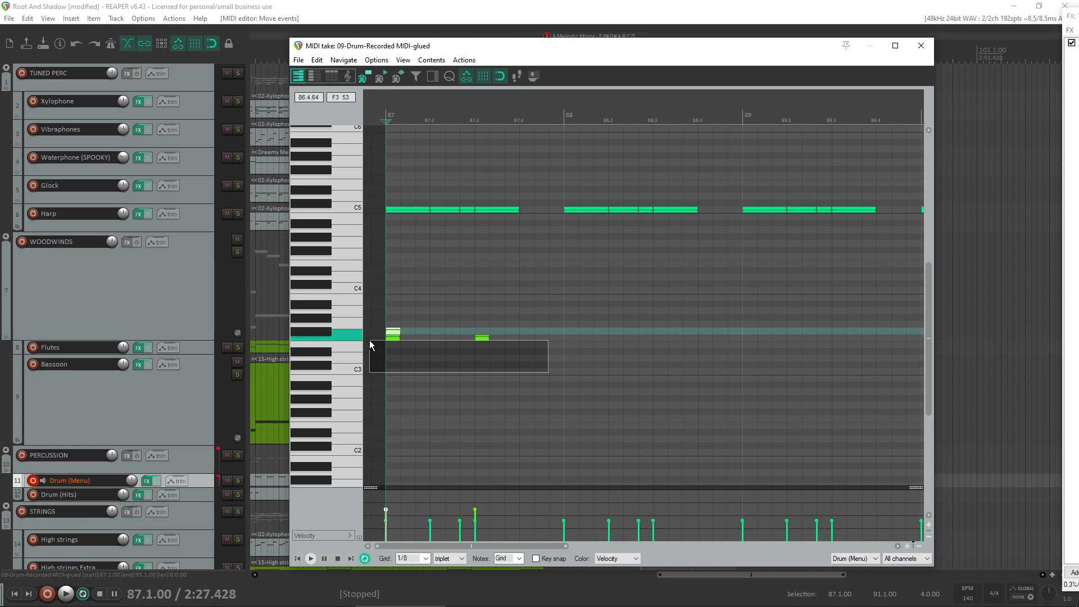
key(Delete)
key(ctrl+c)
key(space)
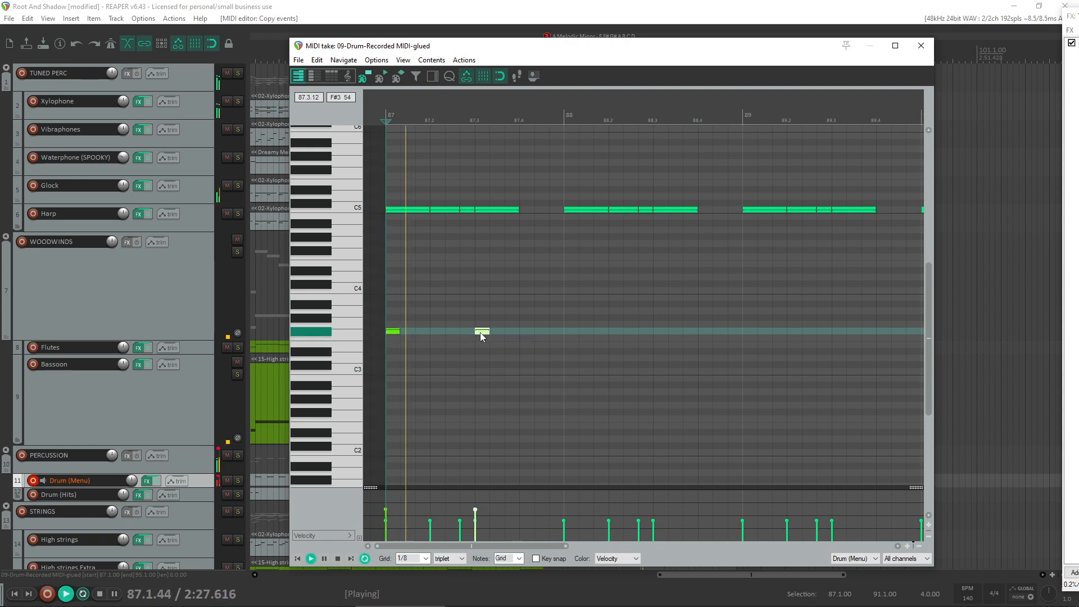
key(space)
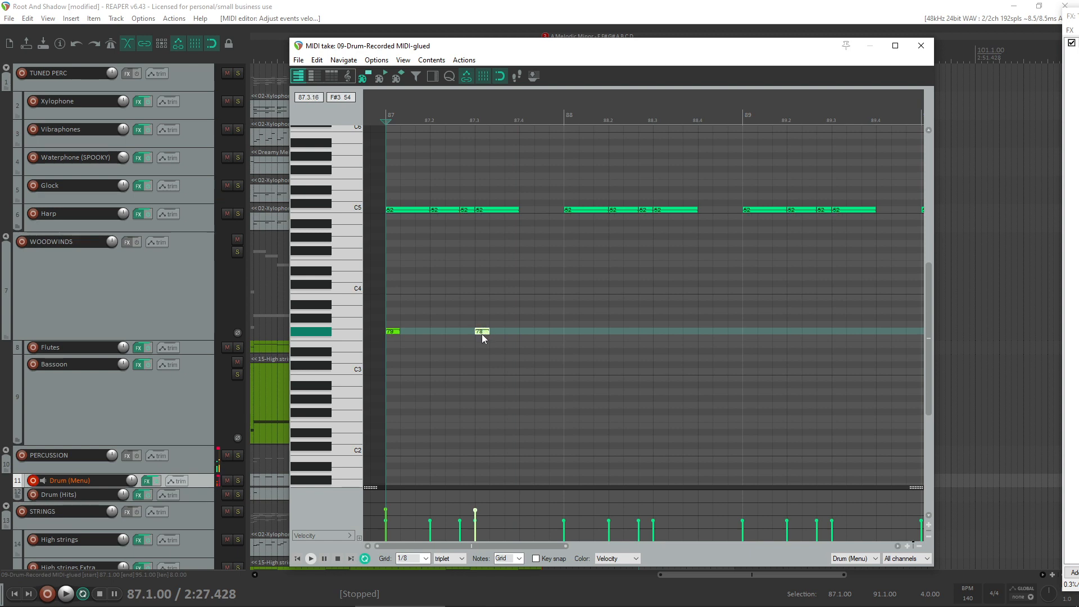
- Add two adjacent hits at beat 87.4 in the lower drum row, shift both one triplet eighth earlier, and audition them
drag(482, 335, 527, 333)
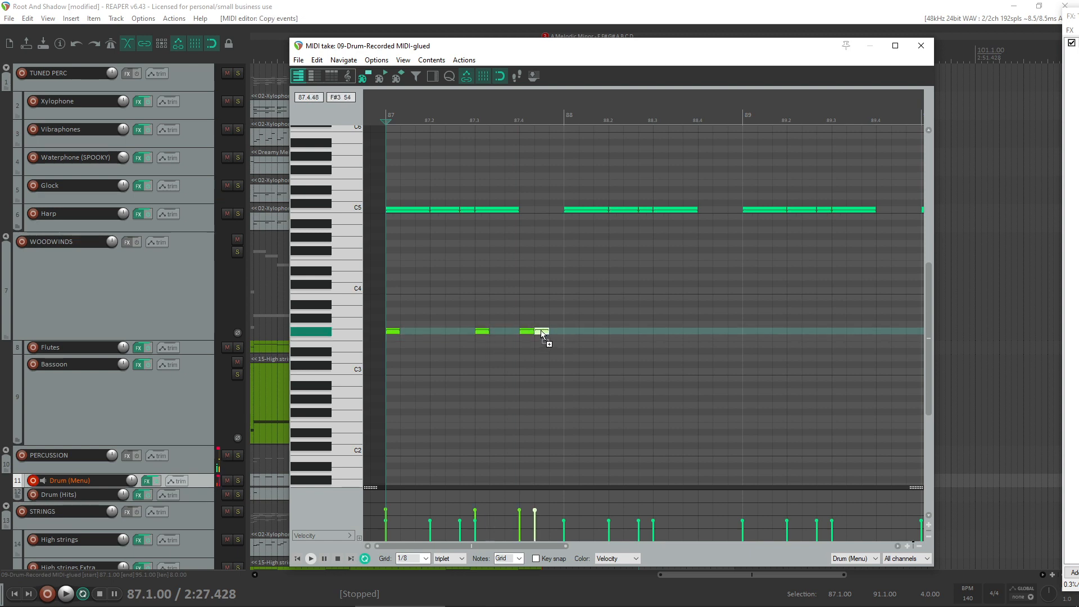
key(space)
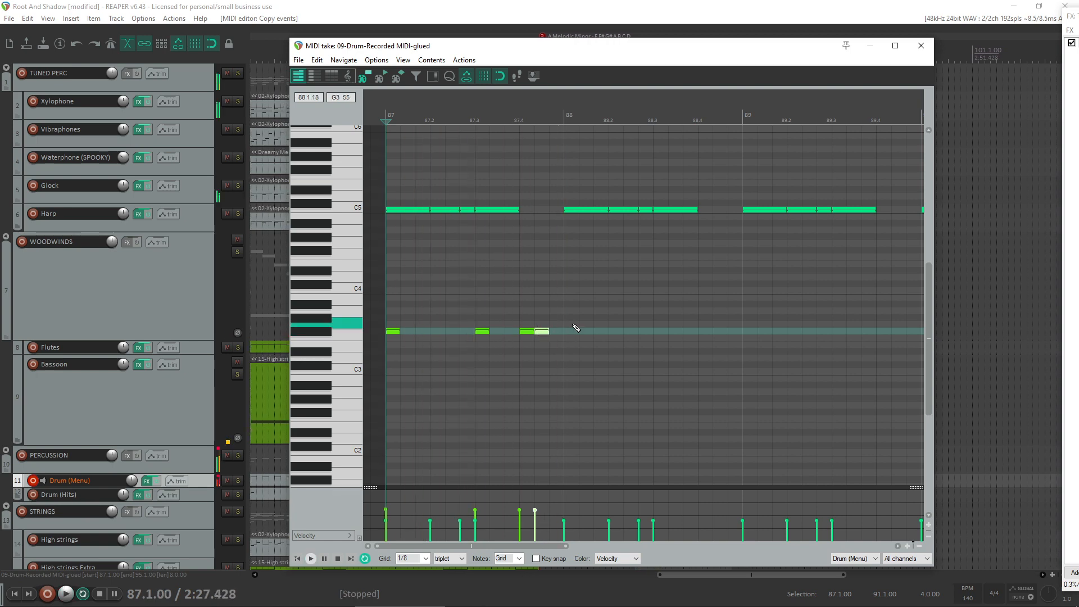
scroll(626, 342, up, 3)
drag(756, 323, 700, 341)
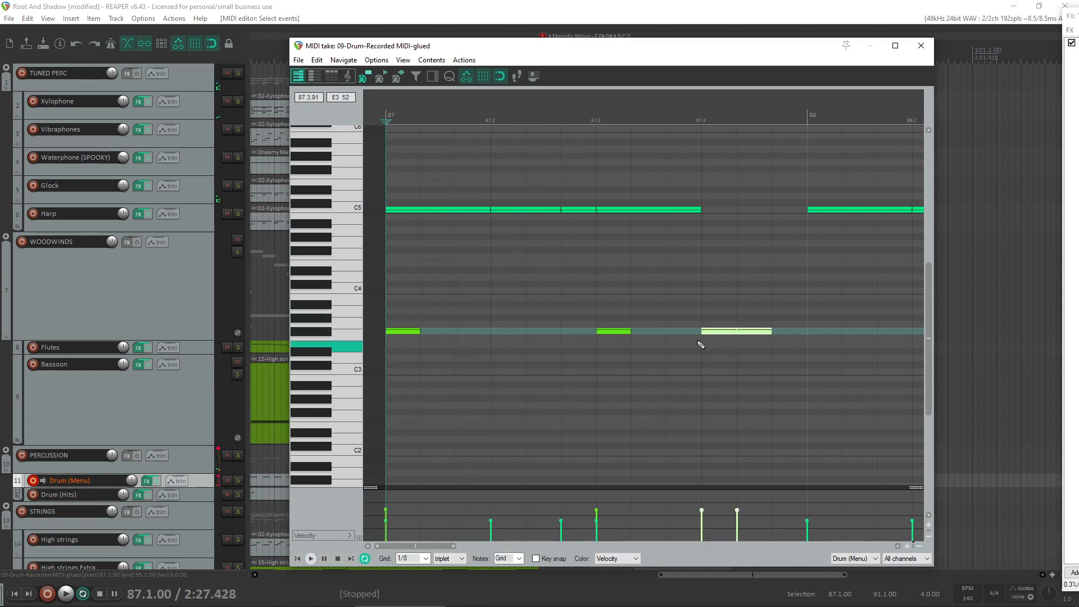
key(space)
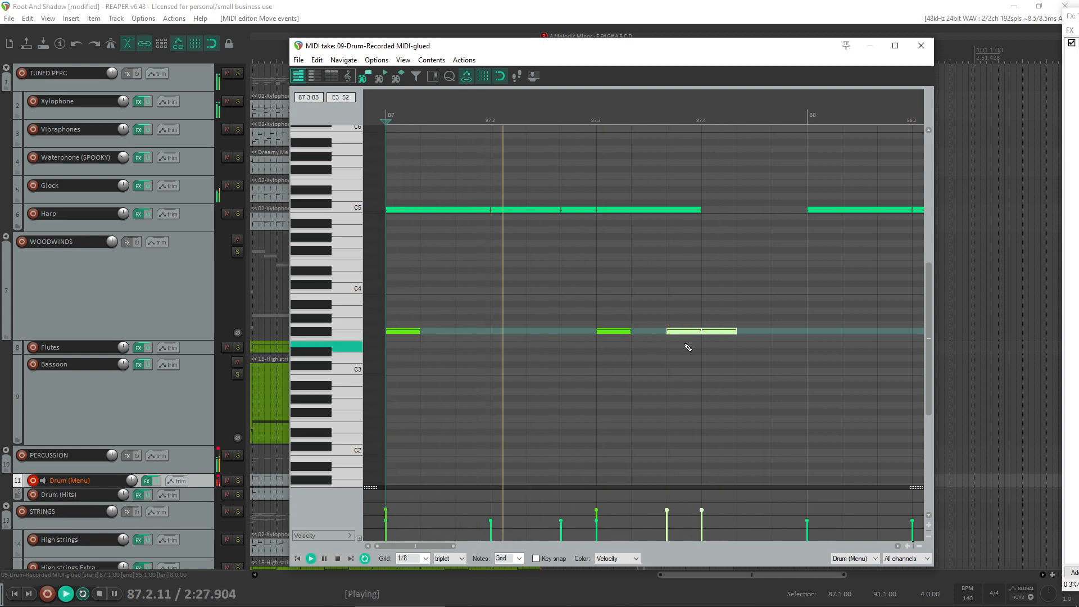
scroll(688, 347, down, 2)
scroll(687, 347, down, 2)
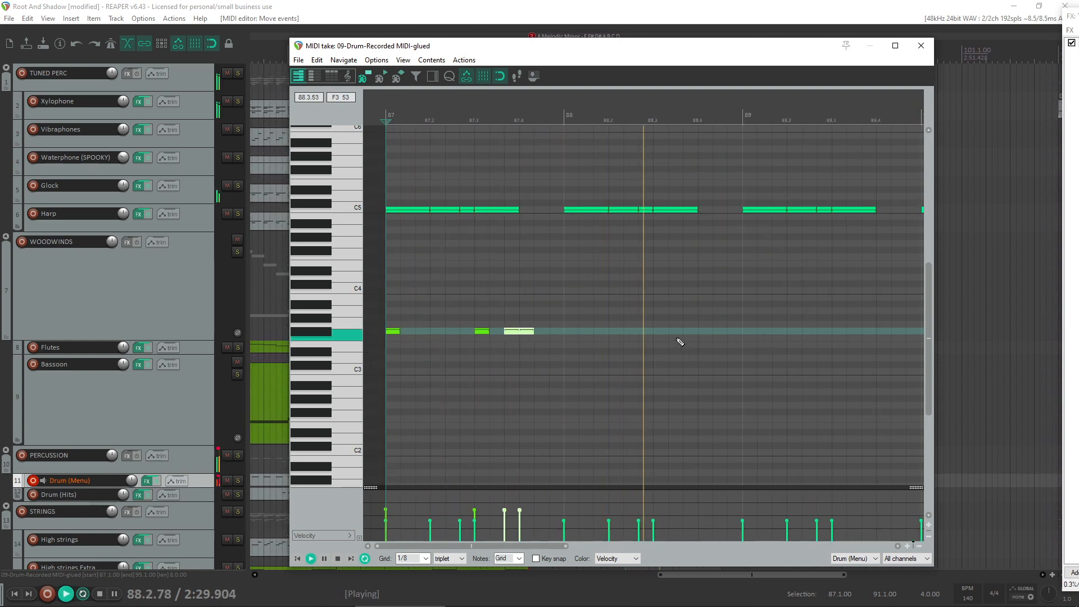
key(space)
- Put the four lower bar 87 hits on F3 and copy that pattern into bars 88, 89 and 90
drag(650, 313, 576, 337)
key(space)
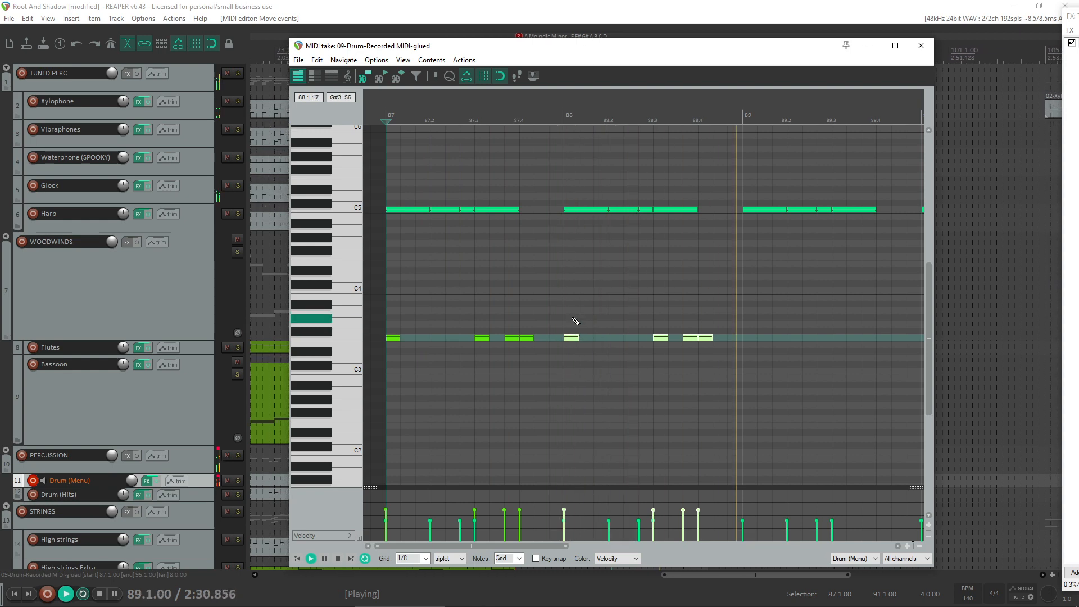
scroll(744, 334, down, 2)
key(space)
drag(659, 311, 601, 340)
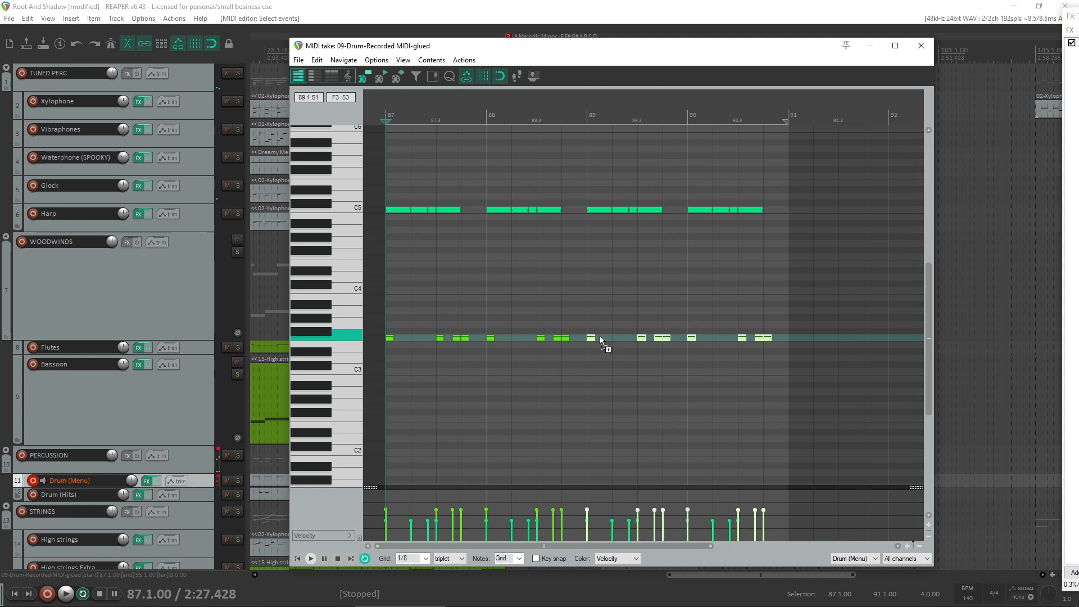
- Select all the F3 hits in bars 87 to 90, lower their velocities together, and audition the pattern
drag(773, 329, 265, 371)
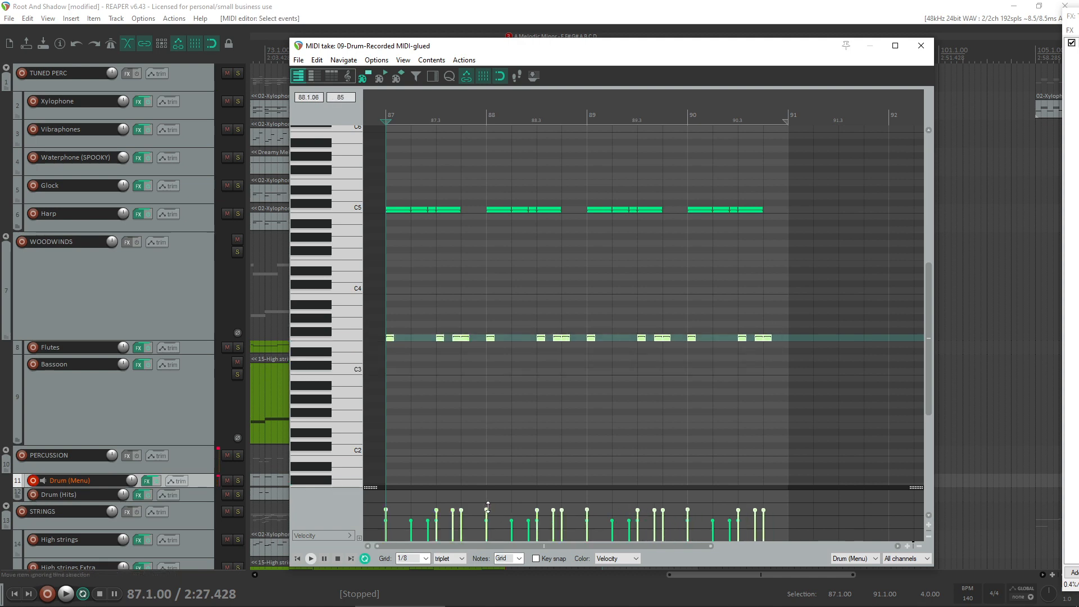
drag(487, 507, 487, 511)
key(space)
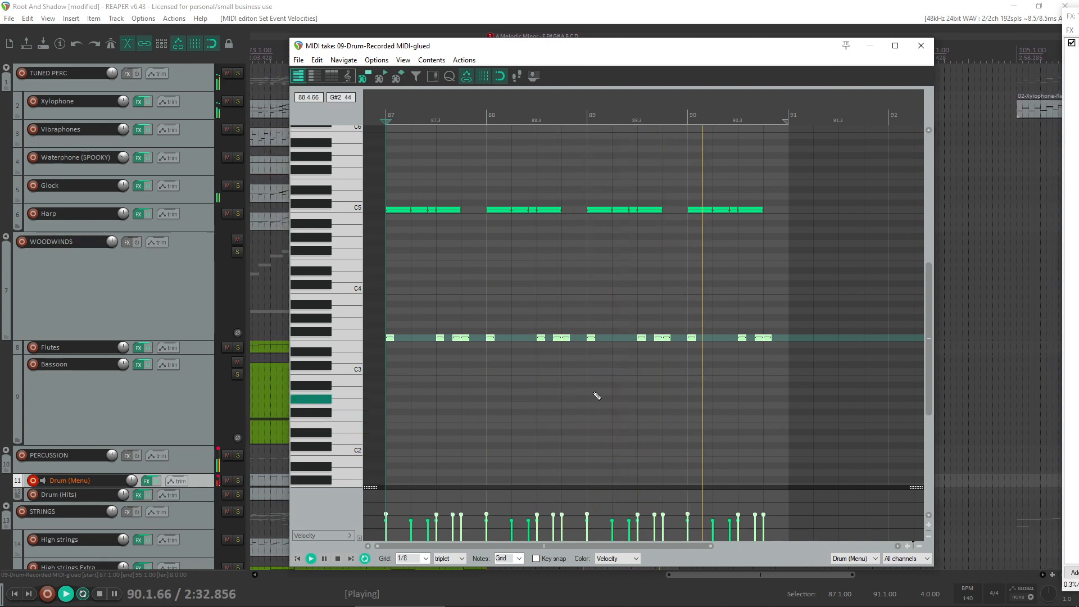
key(space)
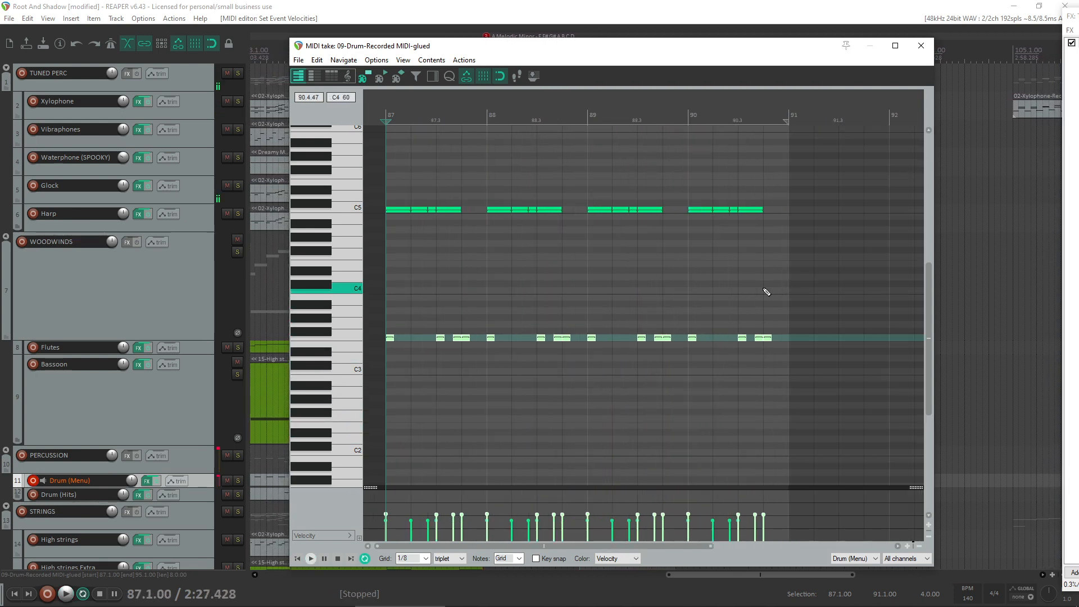
- In bar 90, replace the F3 hit on beat 90.3 with a copy of the closing hit pair around beat 90.2, and audition it
click(694, 290)
key(space)
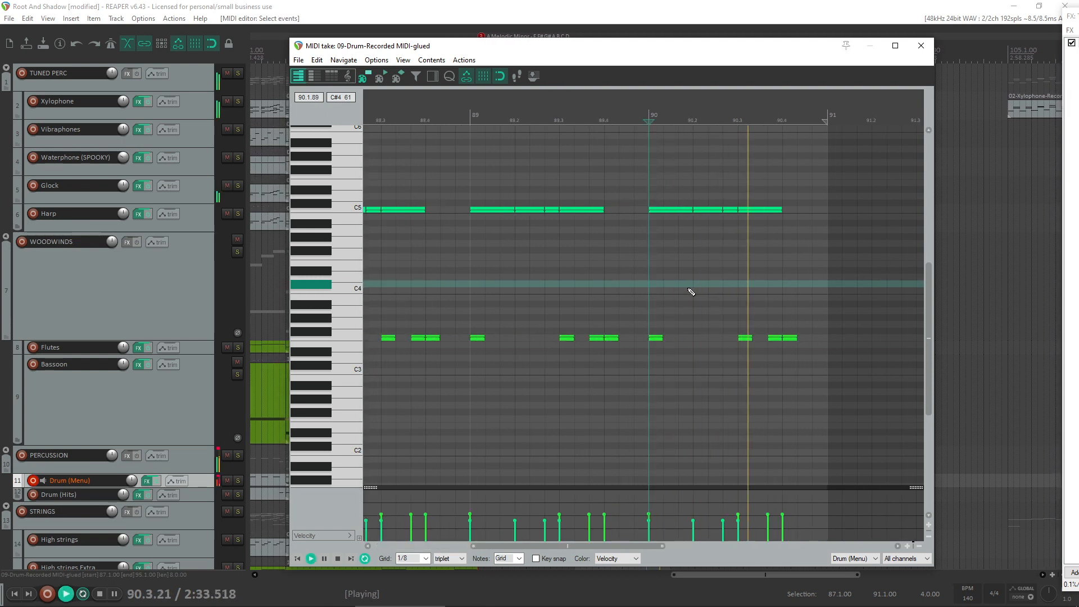
key(space)
click(746, 338)
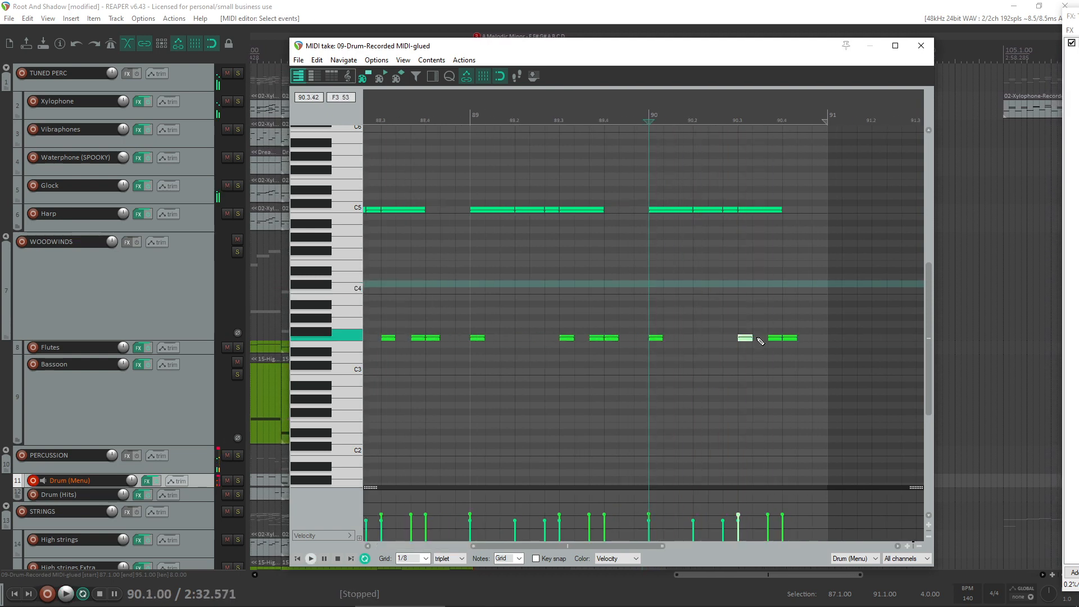
key(Delete)
drag(797, 329, 690, 336)
key(space)
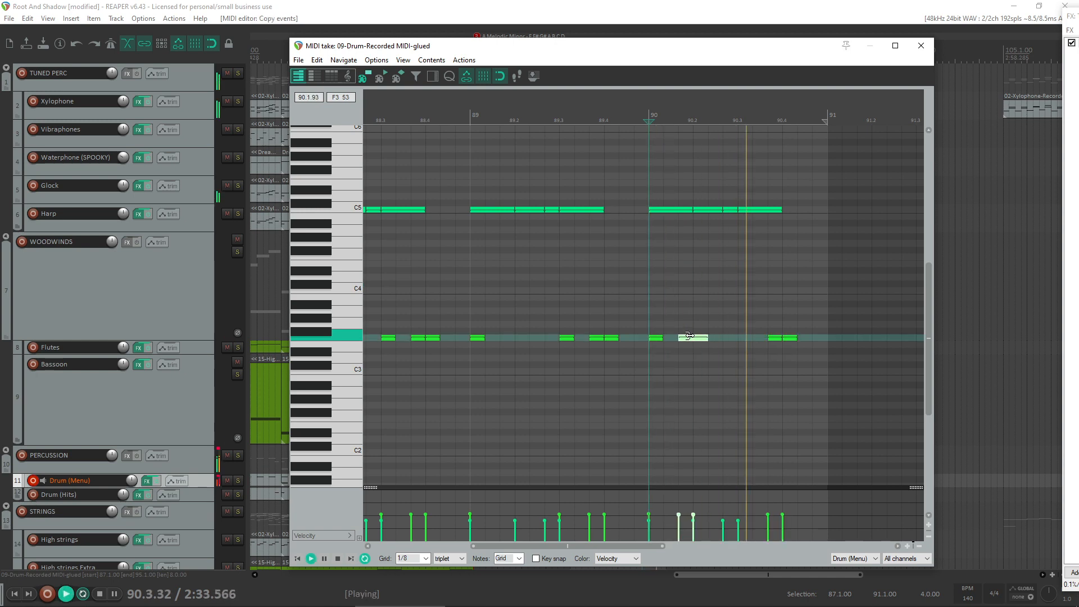
key(space)
key(space)
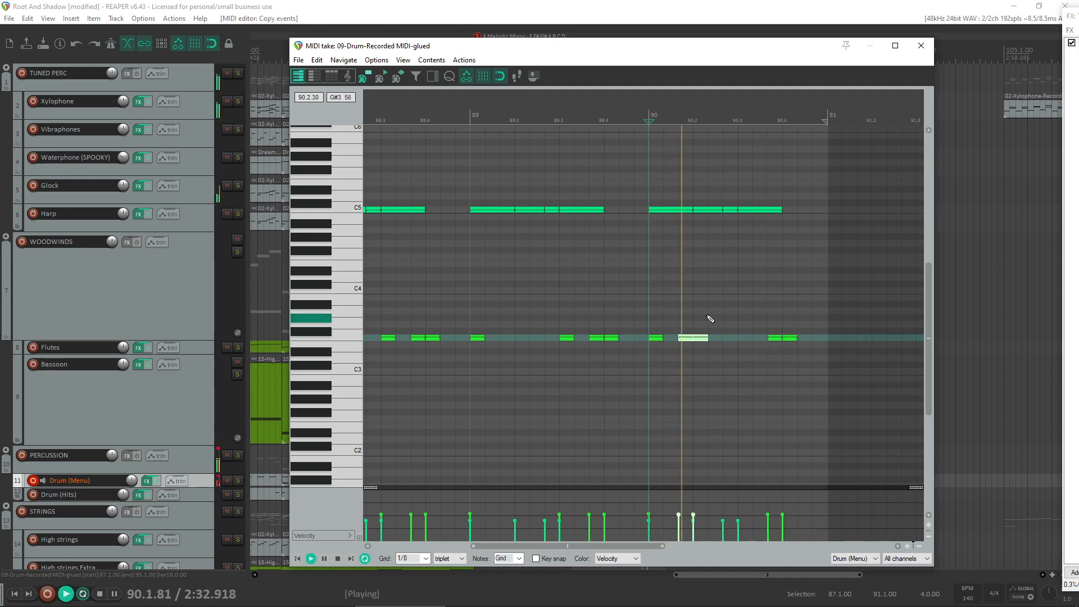
key(space)
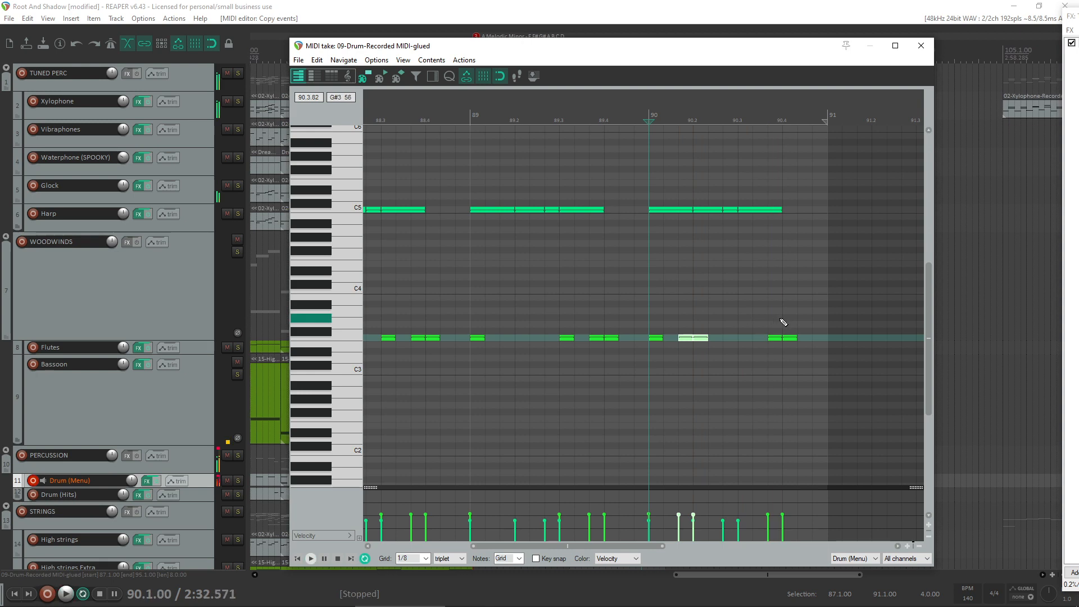
- Add an F3 hit back on beat 90.3 and play the bar again
click(740, 334)
drag(723, 345, 744, 338)
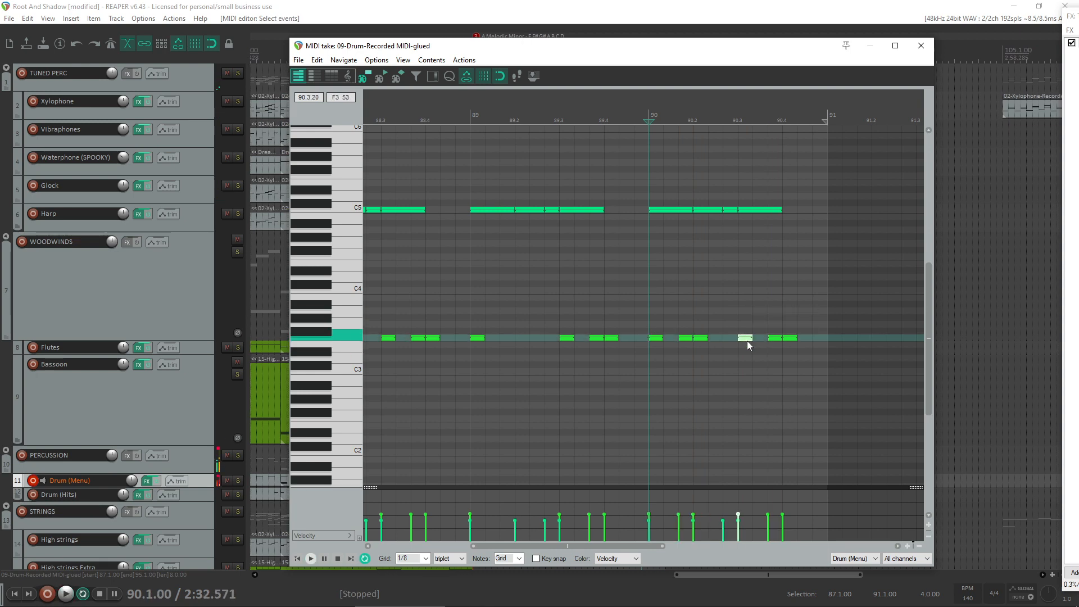
key(space)
scroll(742, 336, down, 3)
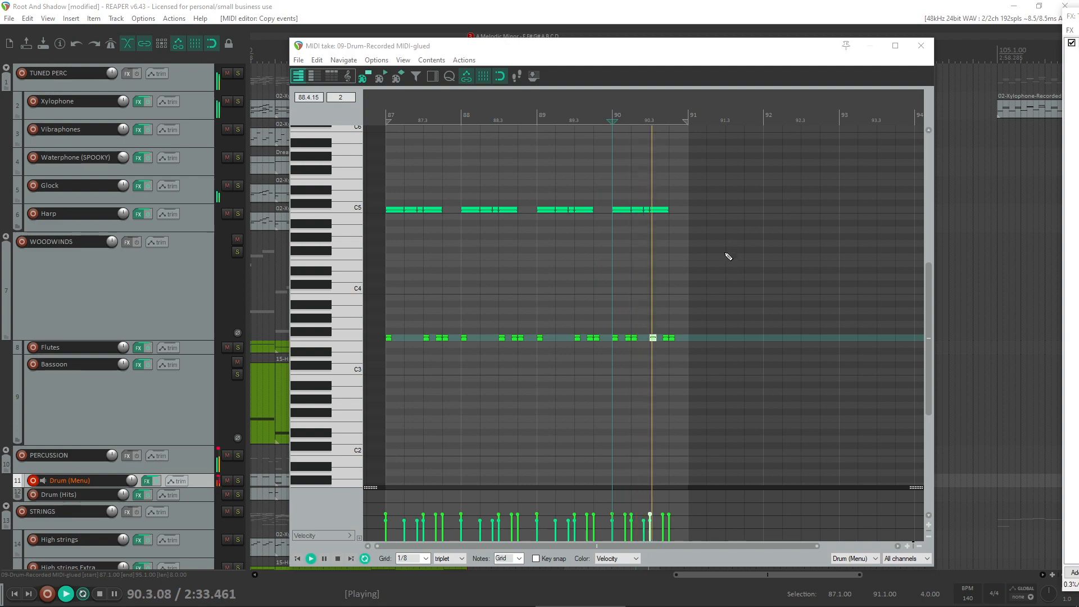
- Close the drum MIDI editor and trim the Drum (Menu) item to end at bar 91, deleting the empty remainder
click(921, 46)
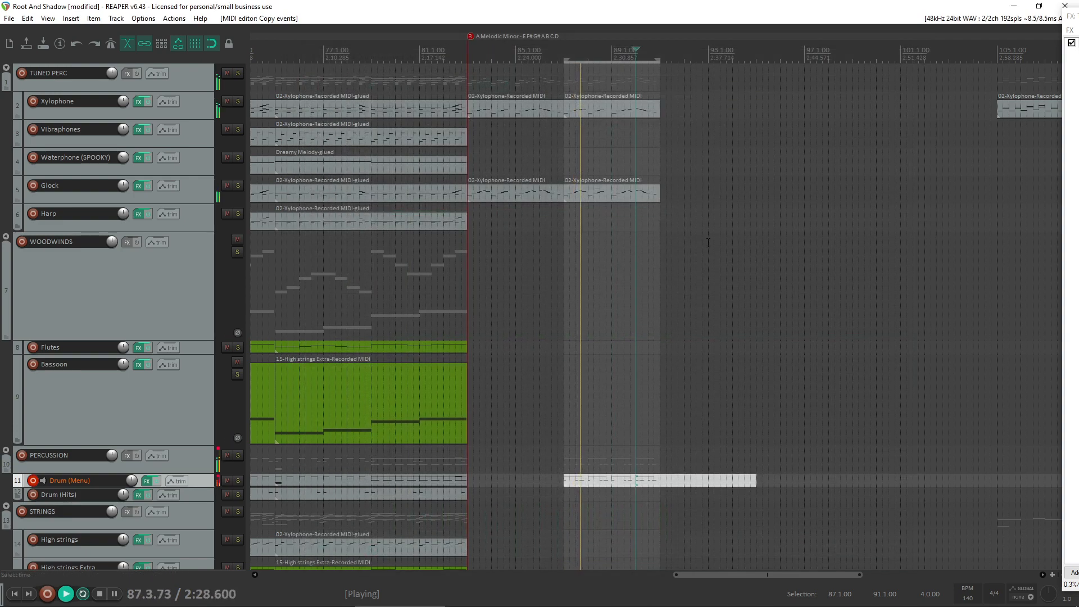
double_click(745, 481)
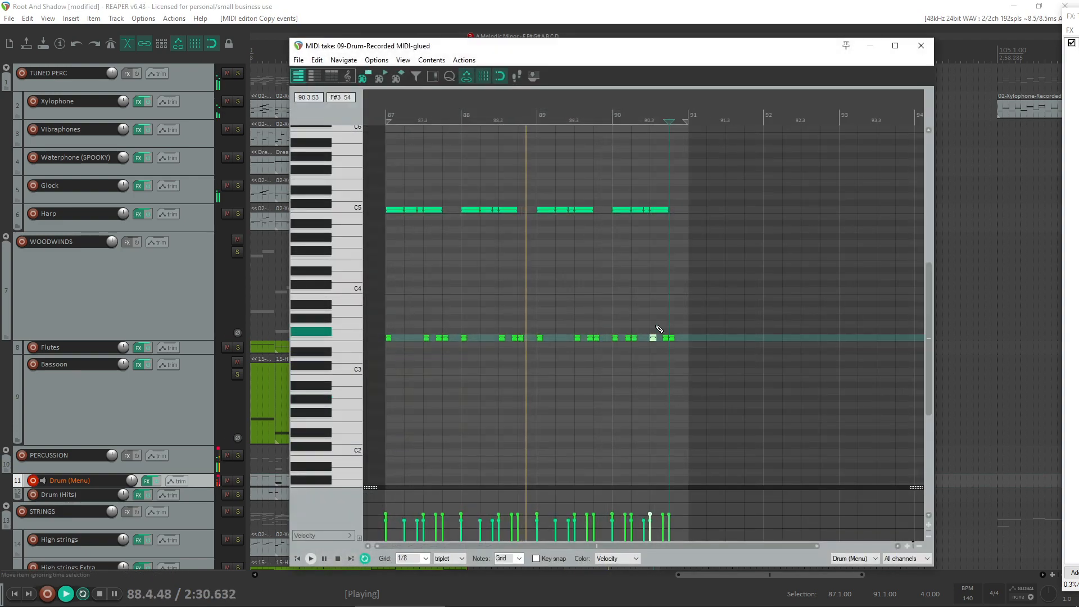
click(921, 46)
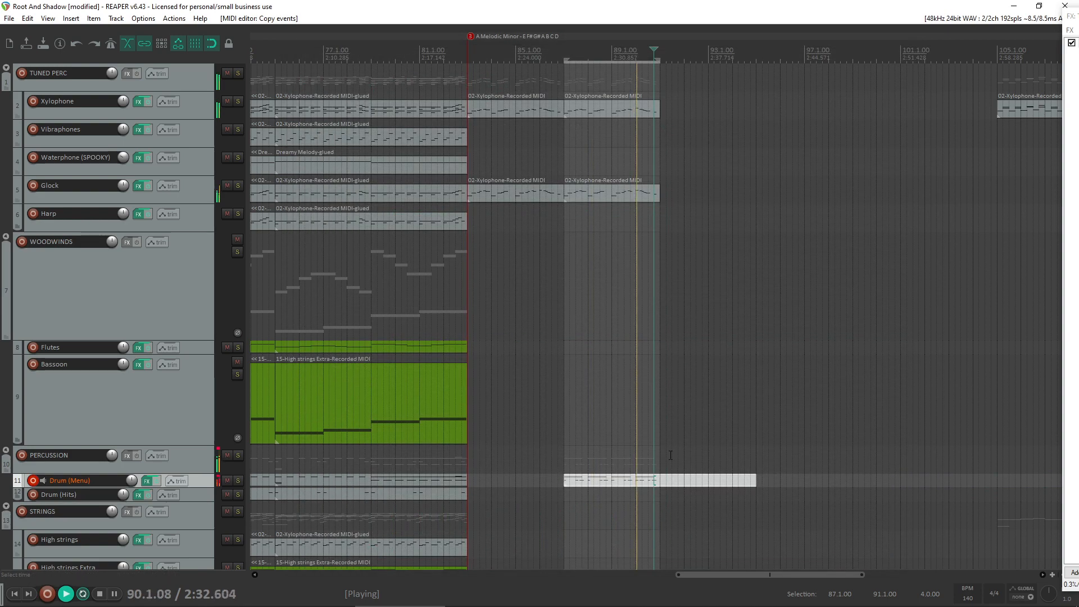
click(660, 493)
key(s)
click(693, 478)
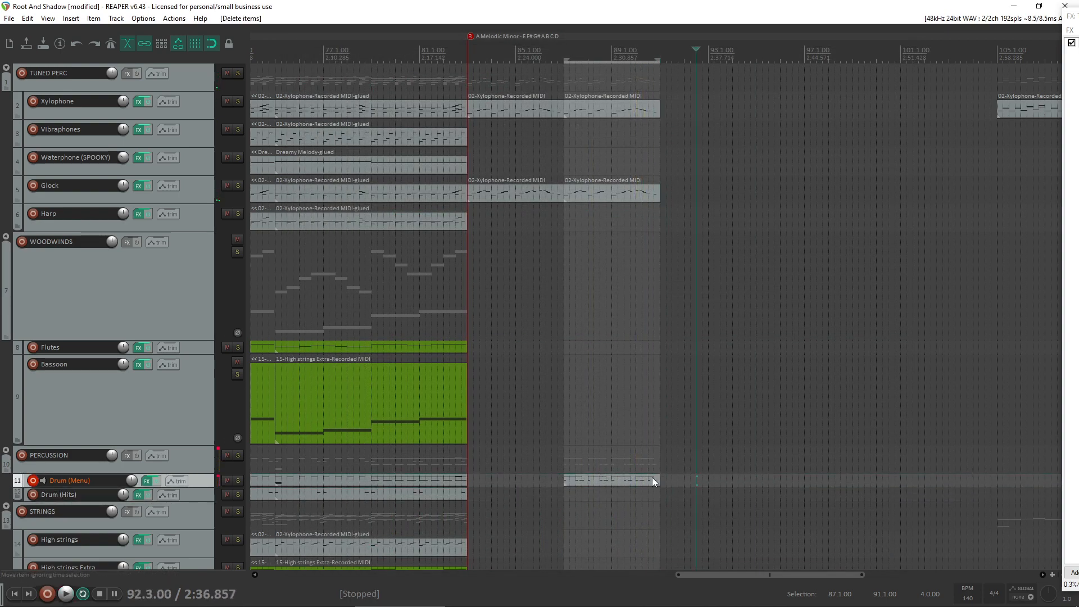
drag(652, 481, 660, 482)
- Play the loop from bar 87, disarm the Drum (Menu) track, and arm Low Strings for recording
click(551, 404)
key(space)
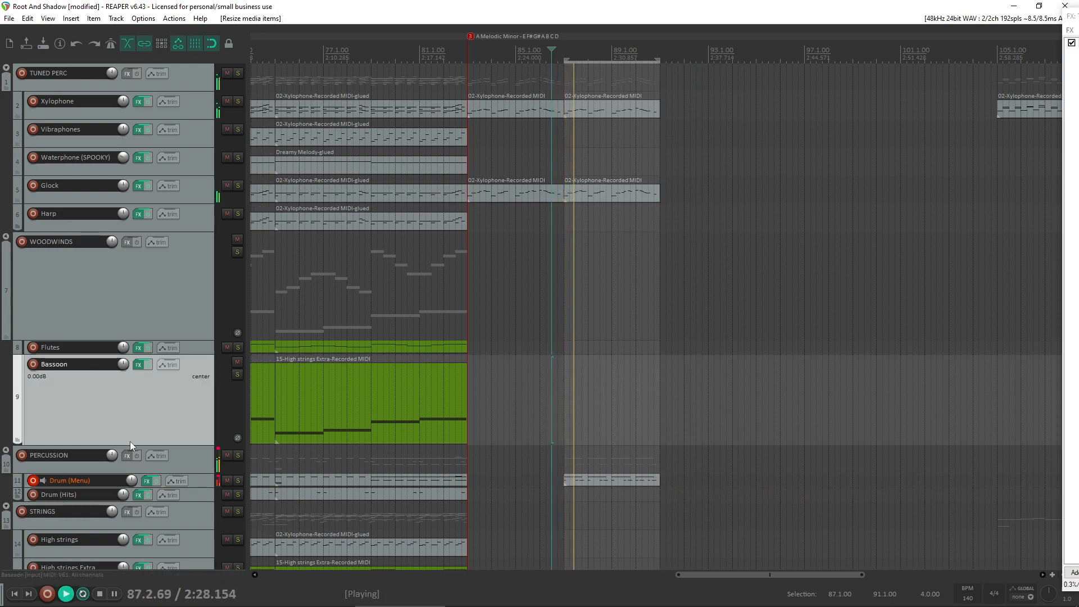
click(36, 471)
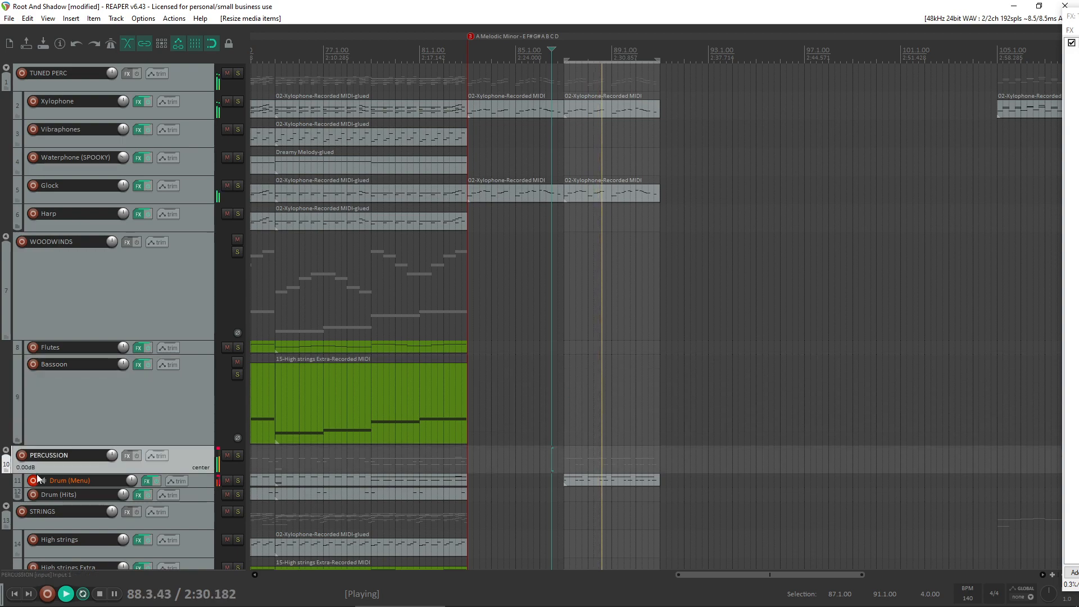
click(34, 479)
scroll(21, 466, down, 2)
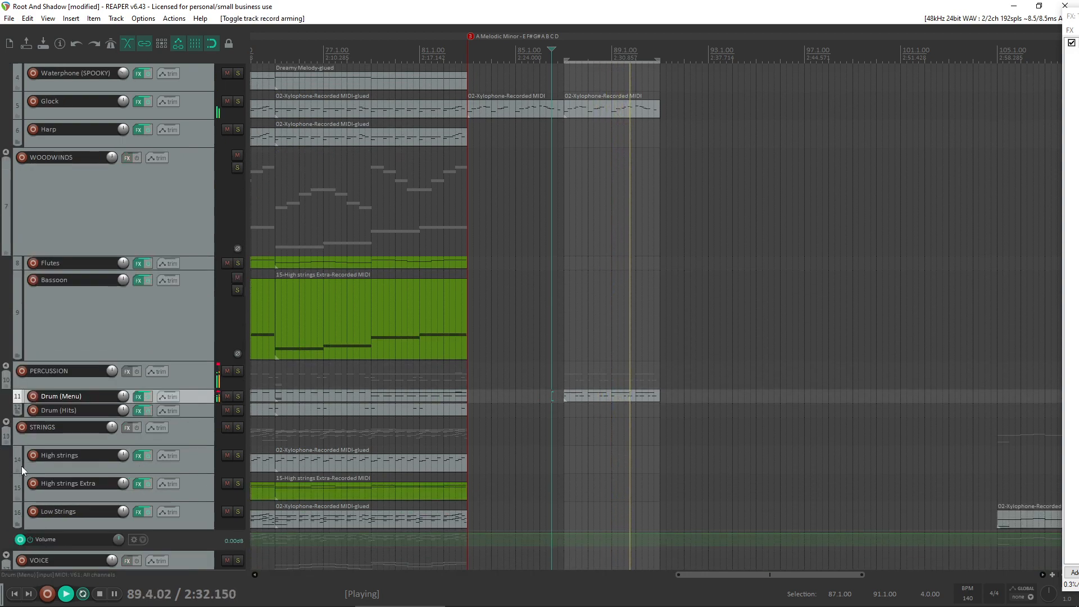
click(33, 511)
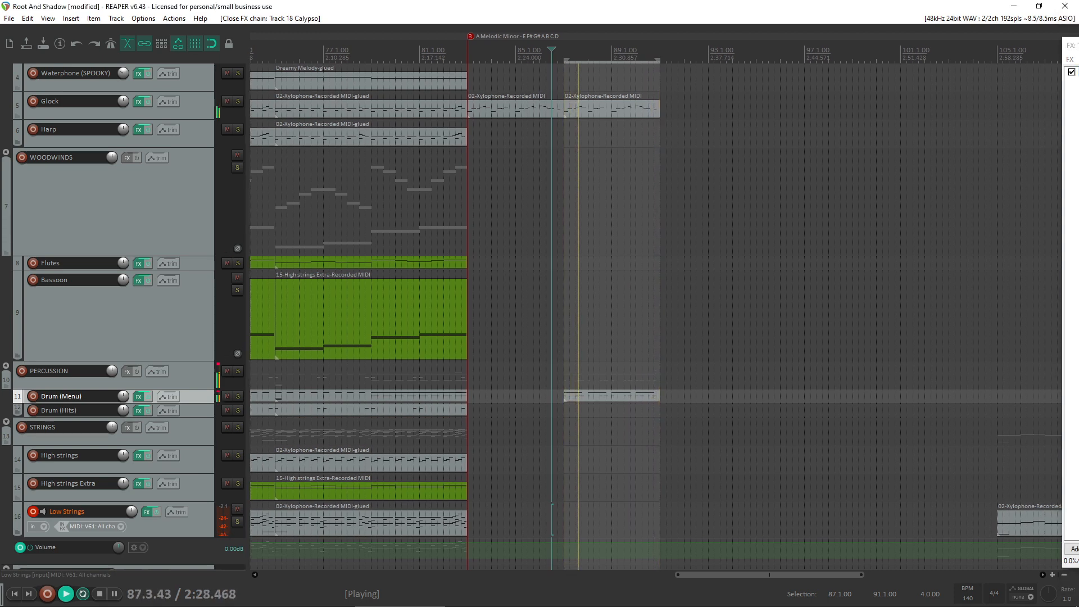
key(Escape)
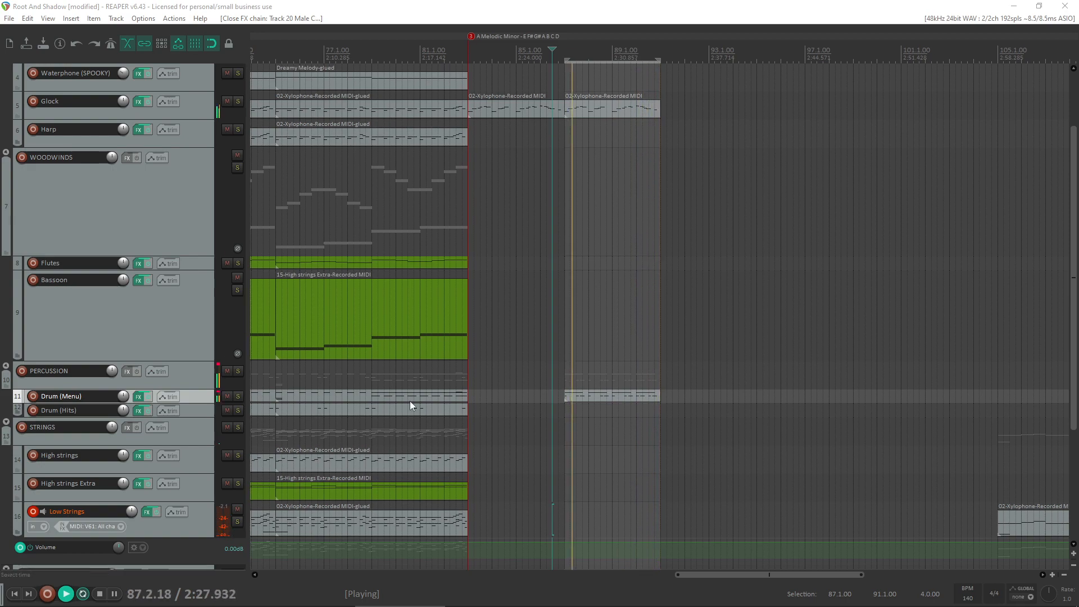
- Stop the loop playback and review the arrangement leading up to bar 83
scroll(585, 404, up, 3)
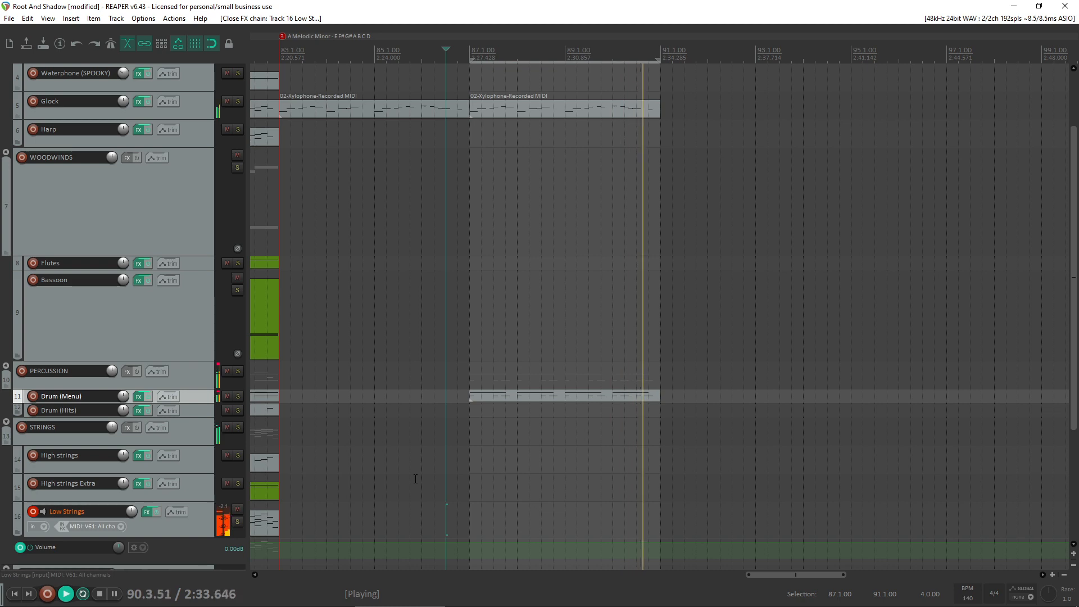
key(space)
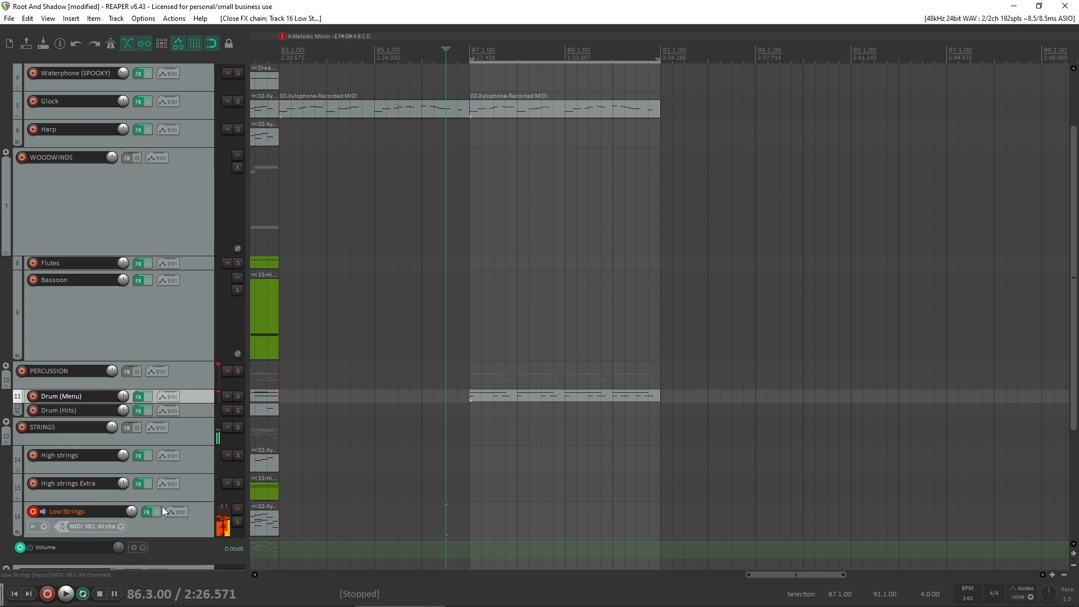
scroll(443, 368, up, 1)
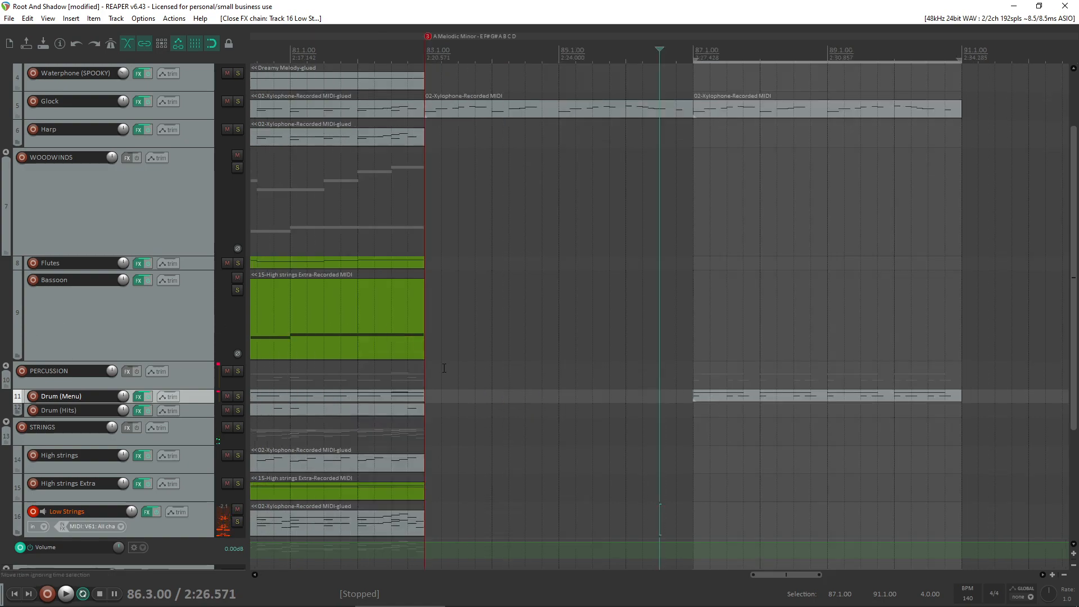
scroll(443, 368, down, 3)
mouse_move(606, 604)
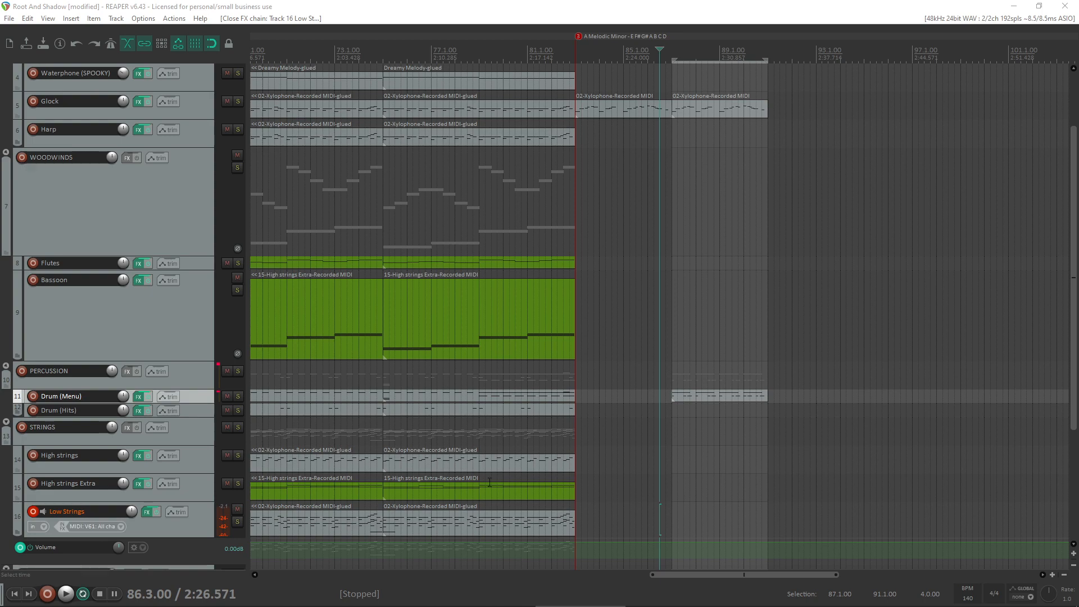
click(559, 436)
scroll(560, 442, down, 4)
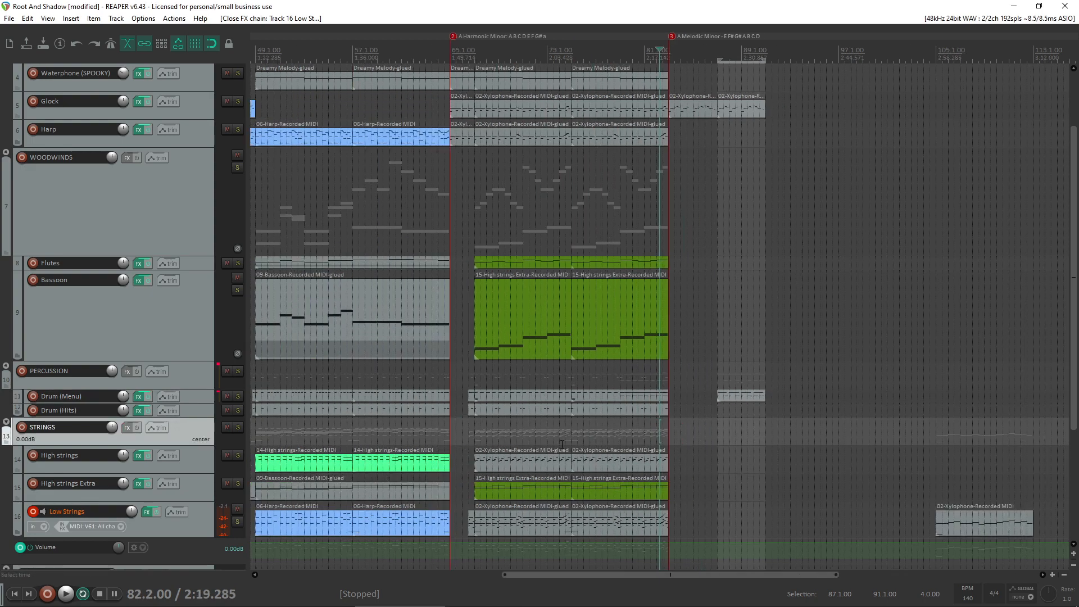
- Play the opening A melodic minor section from around bar 19, and again from bar 17
click(364, 493)
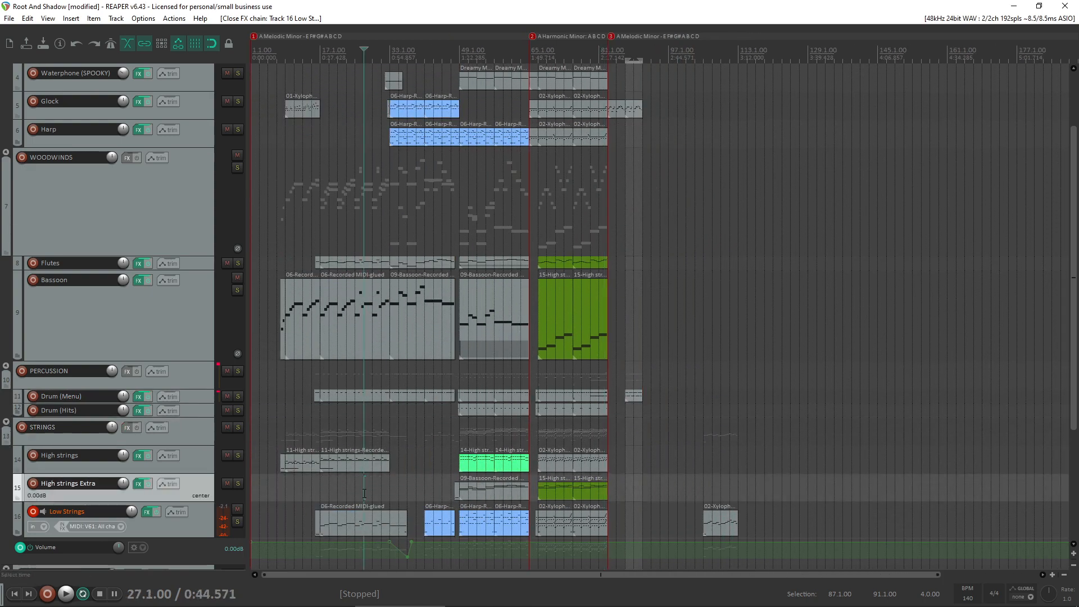
click(330, 493)
key(space)
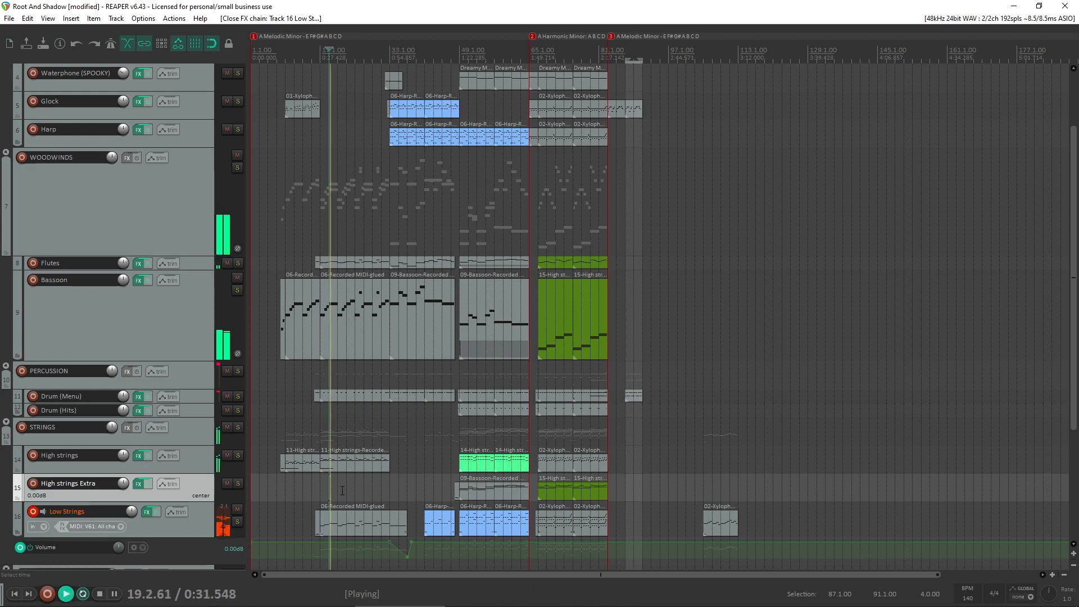
scroll(342, 491, up, 4)
key(space)
click(517, 505)
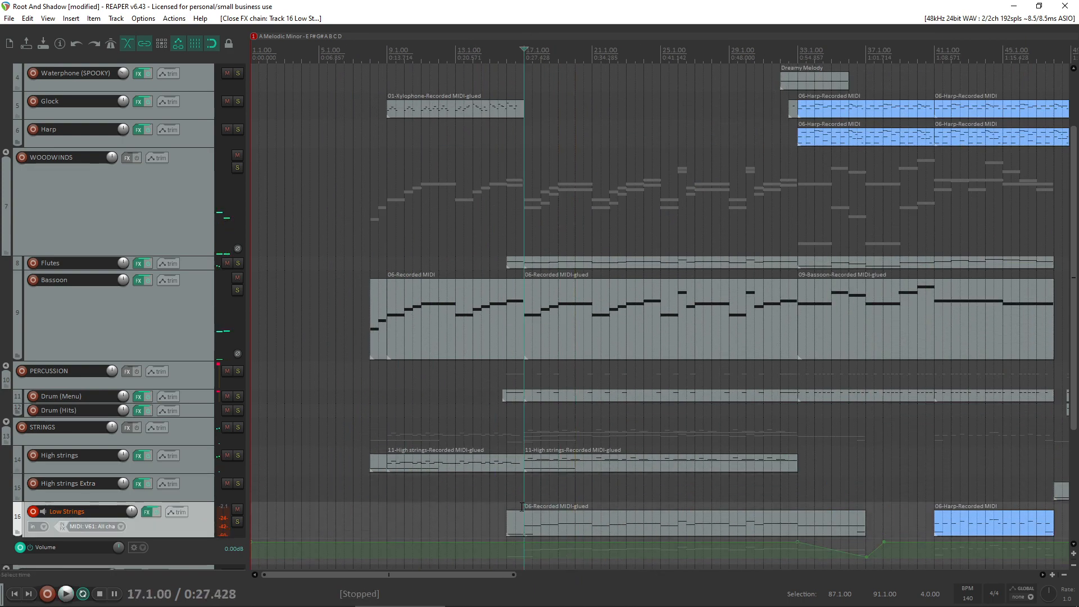
key(space)
key(space)
key(space)
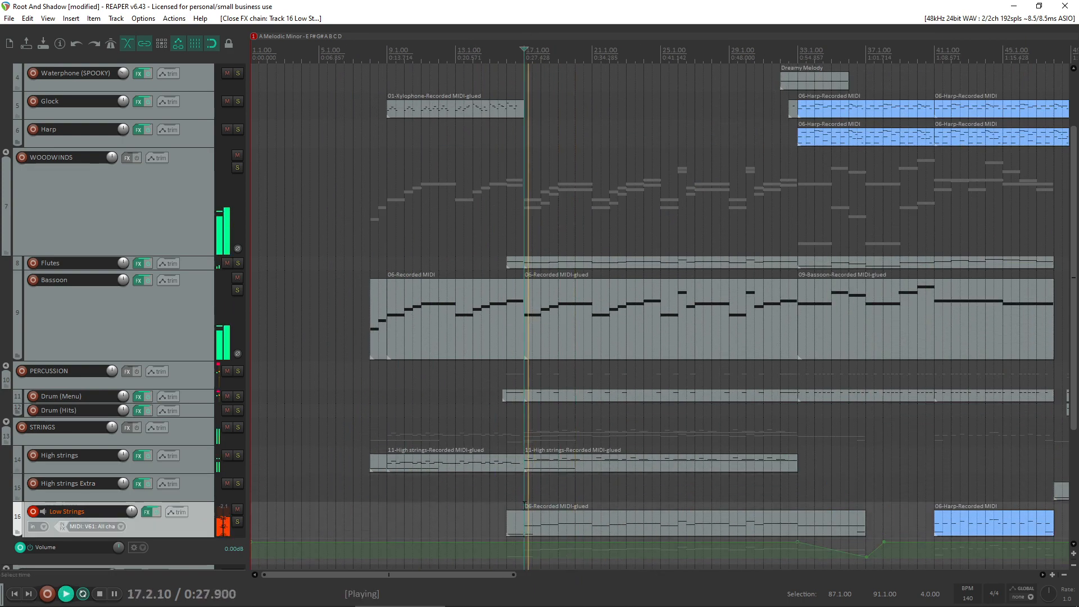
scroll(747, 499, down, 3)
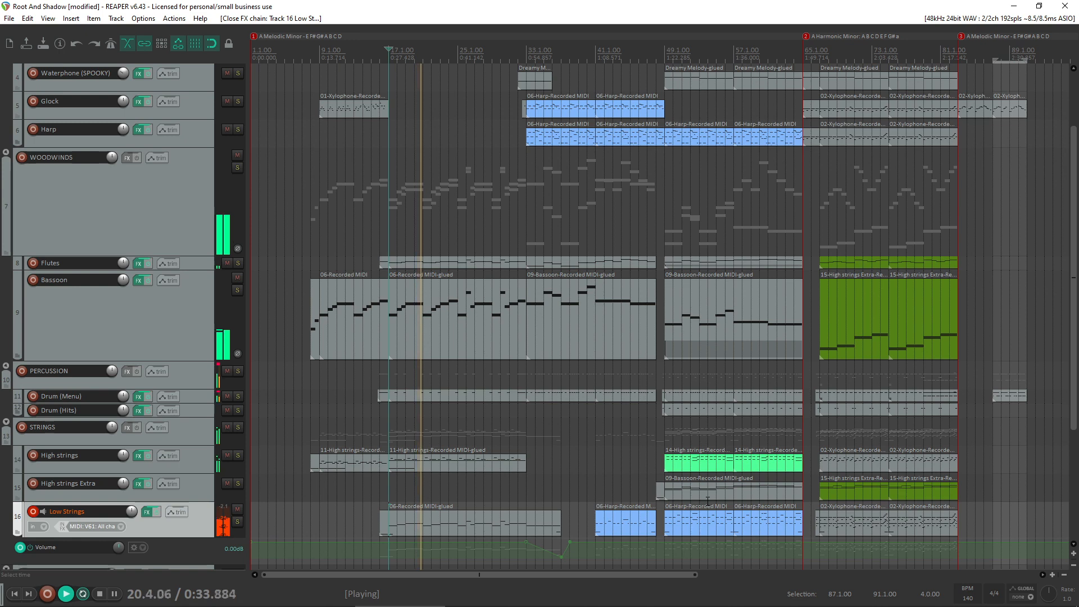
key(space)
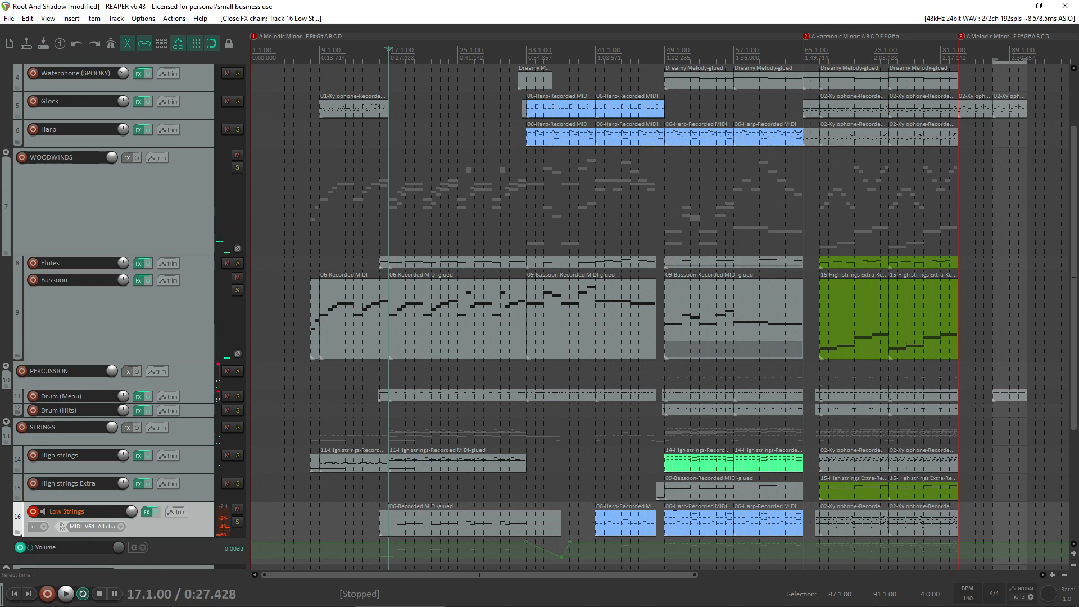
- Play the section starting at bar 49 with the armed Low Strings track, and stop
key(space)
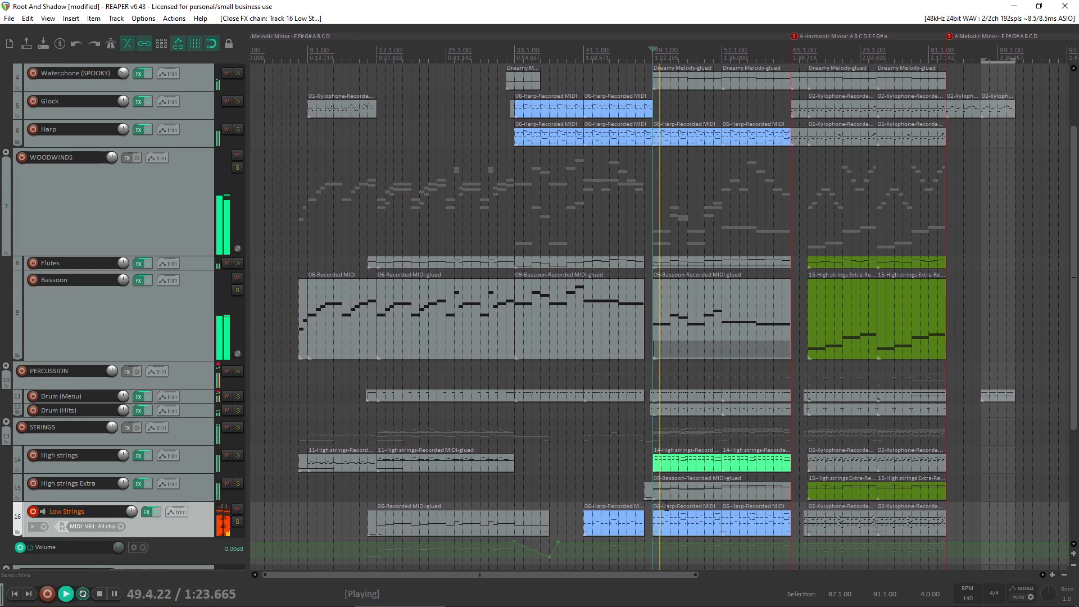
scroll(669, 504, up, 2)
scroll(670, 505, up, 1)
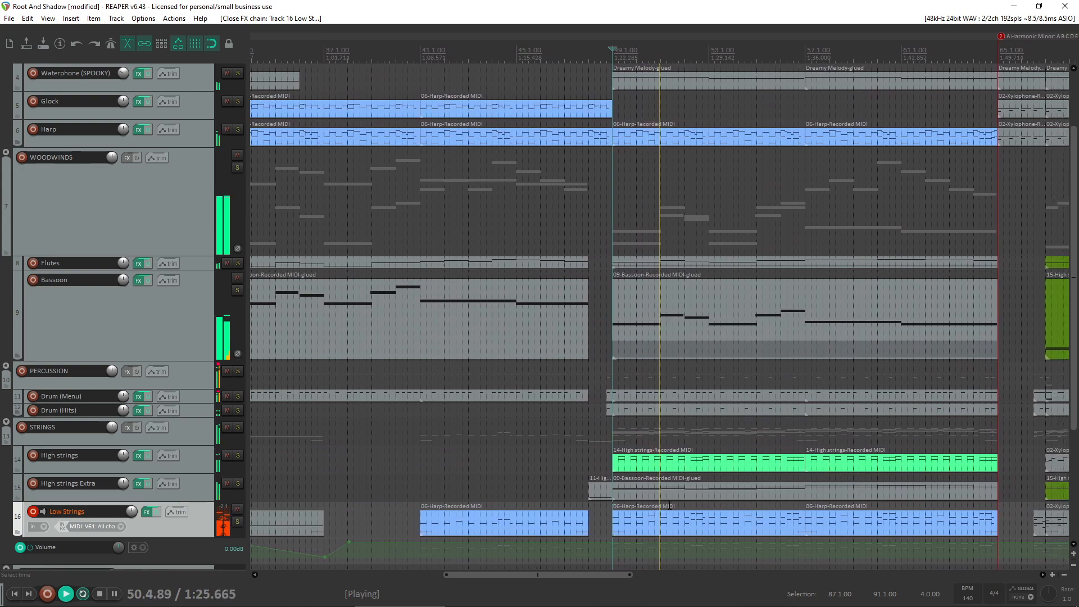
scroll(669, 505, down, 2)
scroll(669, 504, down, 2)
scroll(670, 503, up, 1)
key(space)
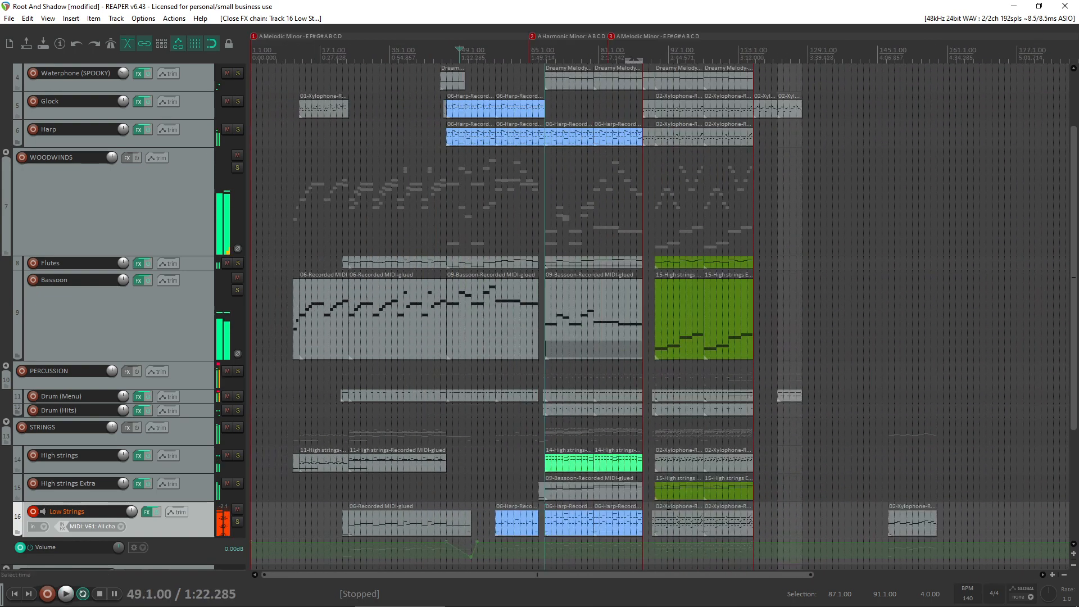
- Delete the leftover Xylophone-recorded item on the Low Strings track beyond bar 105
scroll(671, 502, down, 2)
drag(603, 504, 588, 533)
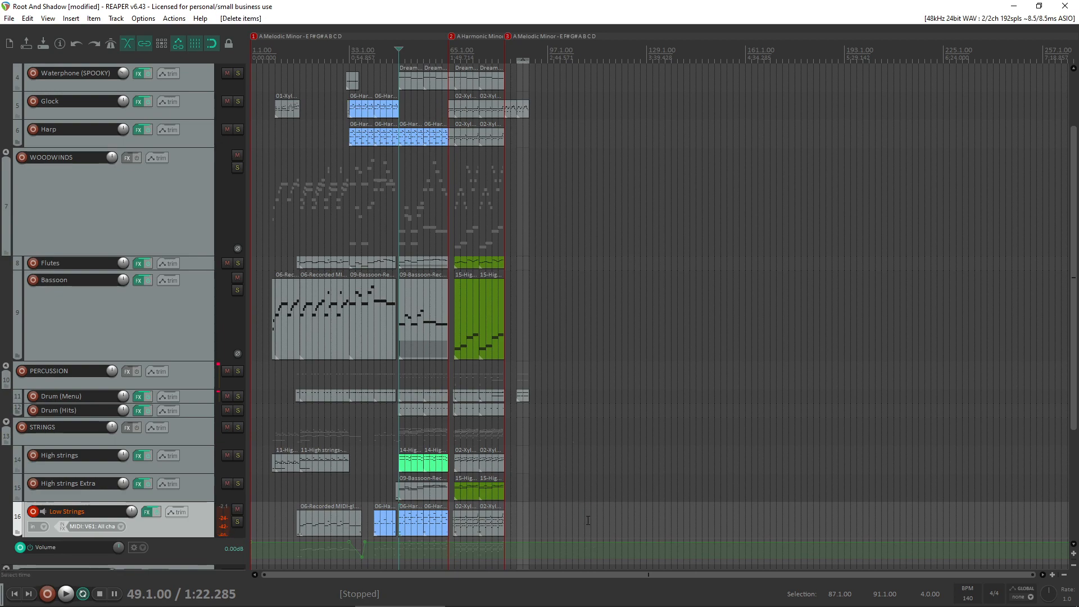
scroll(588, 521, up, 3)
scroll(691, 490, down, 3)
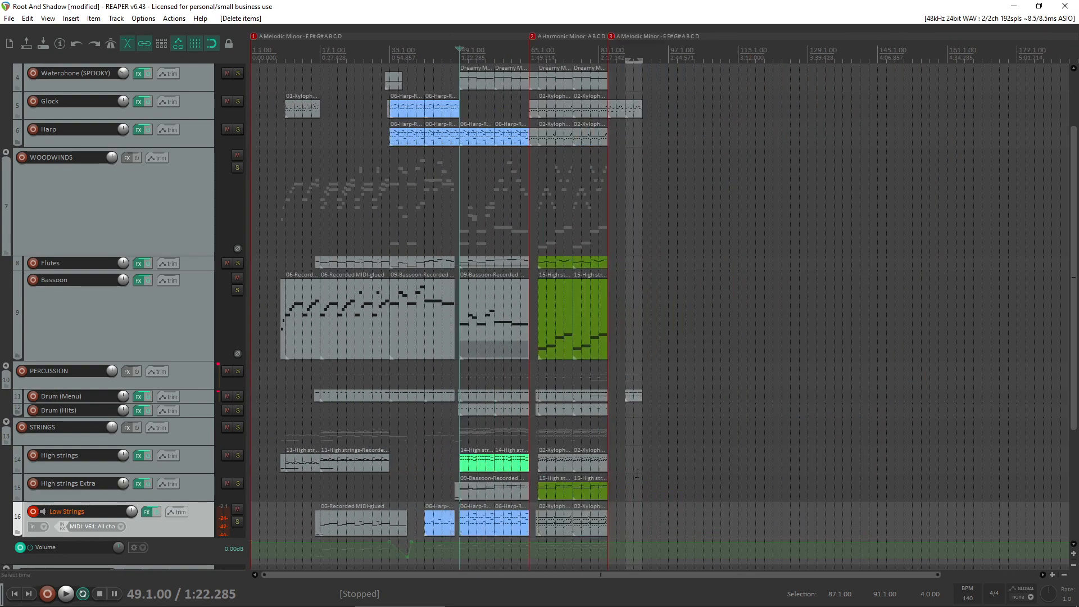
- Disarm and re-arm the Low Strings track for recording, and open its FX chain
click(636, 473)
scroll(633, 472, up, 2)
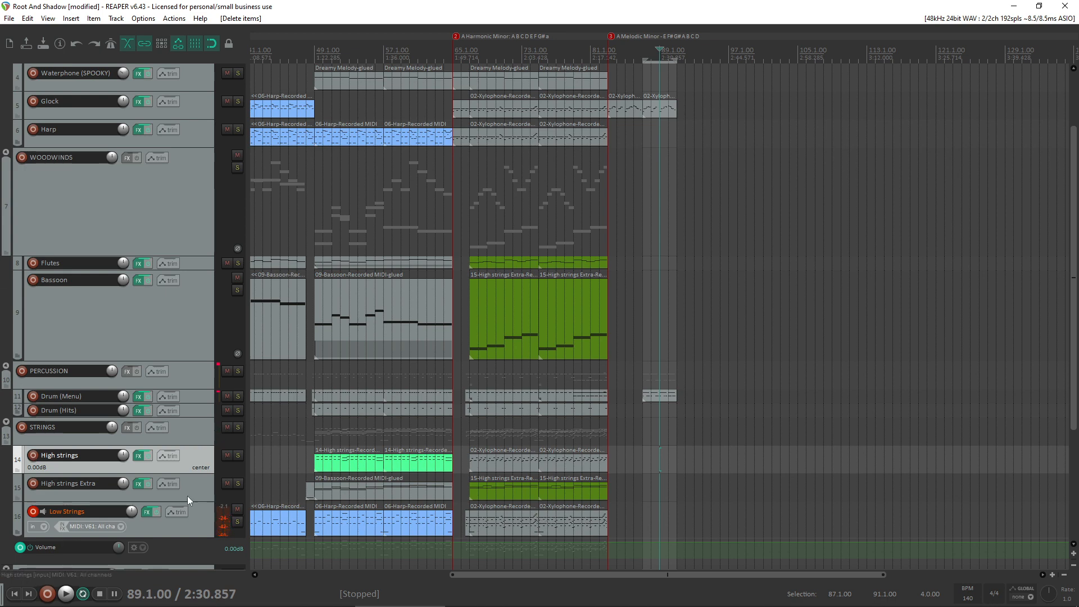
click(30, 512)
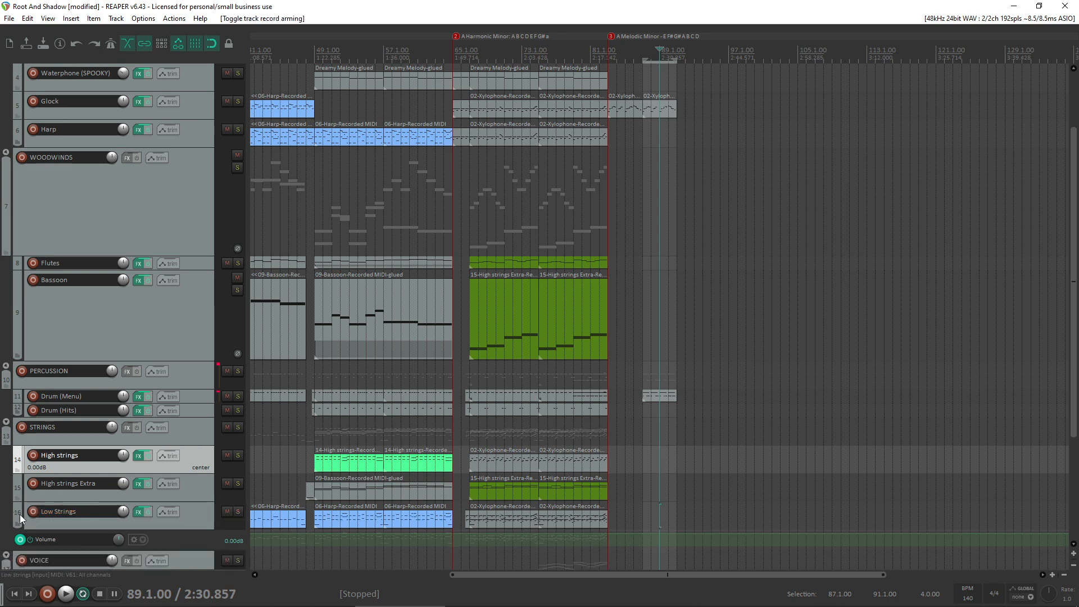
click(32, 512)
click(146, 512)
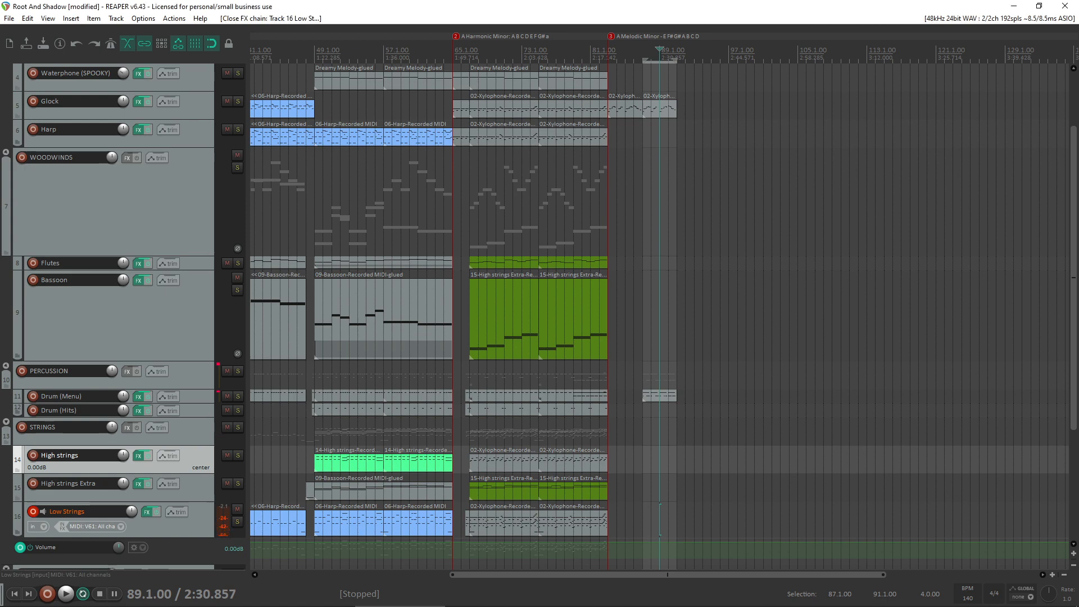
- Copy the Xylophone, Glock and Drum (Menu) items from bar 87 to bar 91, and extend the time selection to bar 95
scroll(624, 443, up, 5)
click(584, 489)
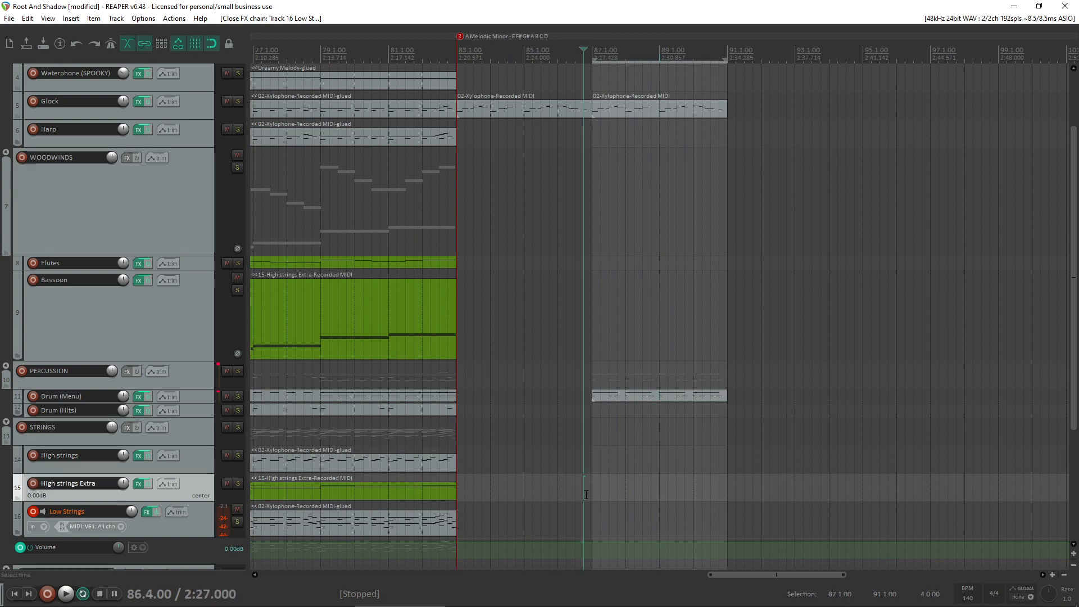
click(592, 489)
drag(777, 458, 616, 22)
drag(619, 114, 754, 114)
drag(859, 352, 594, 381)
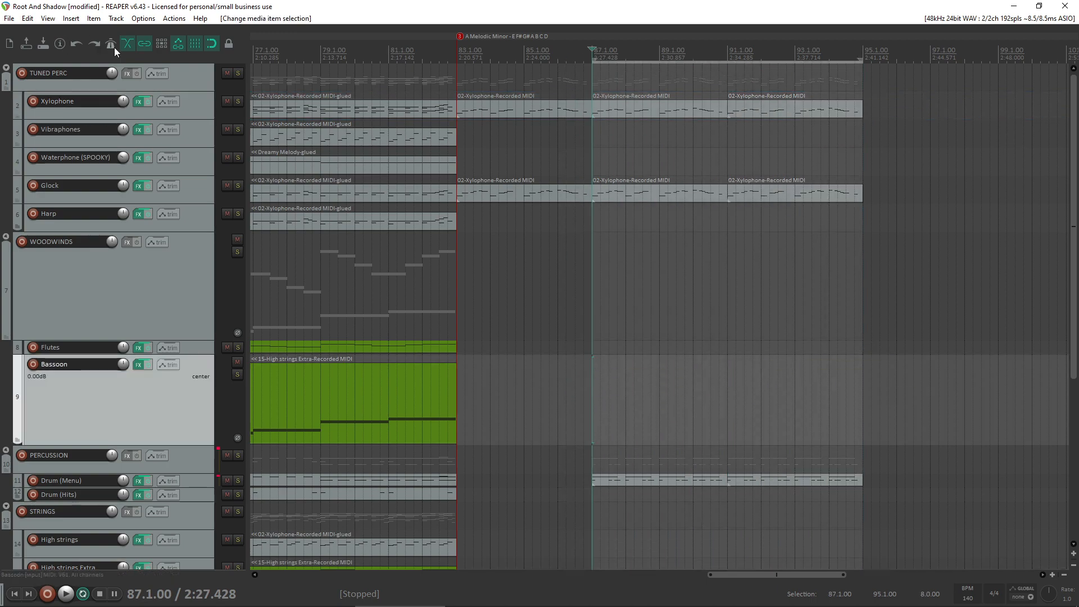
- Enable the metronome, record a Low Strings take across bars 87 to 95, and crop the item to its active take
click(111, 44)
scroll(33, 169, down, 4)
key(ctrl+r)
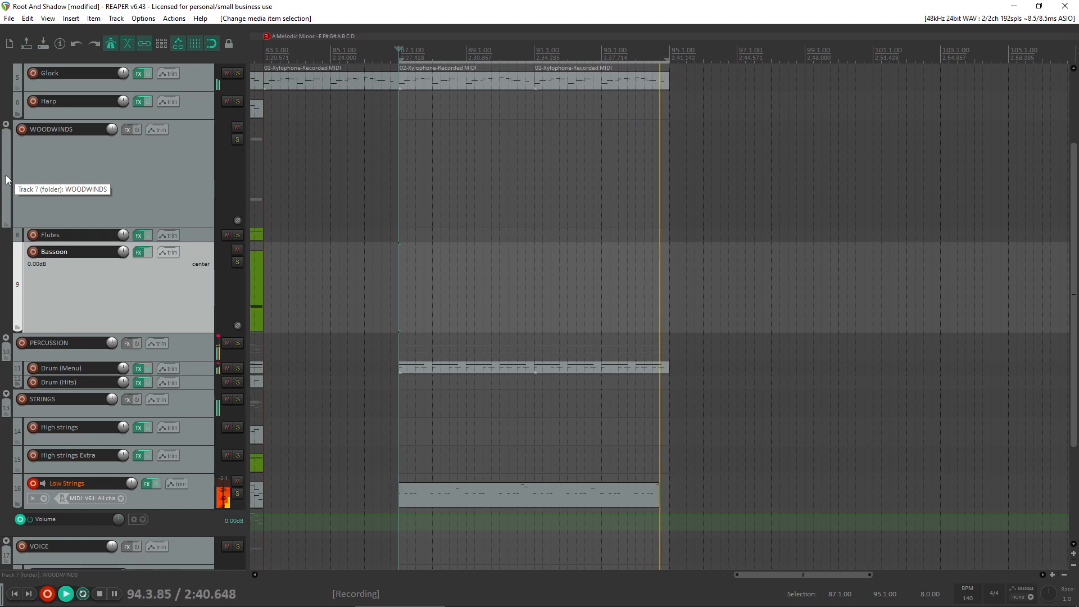
key(space)
key(Return)
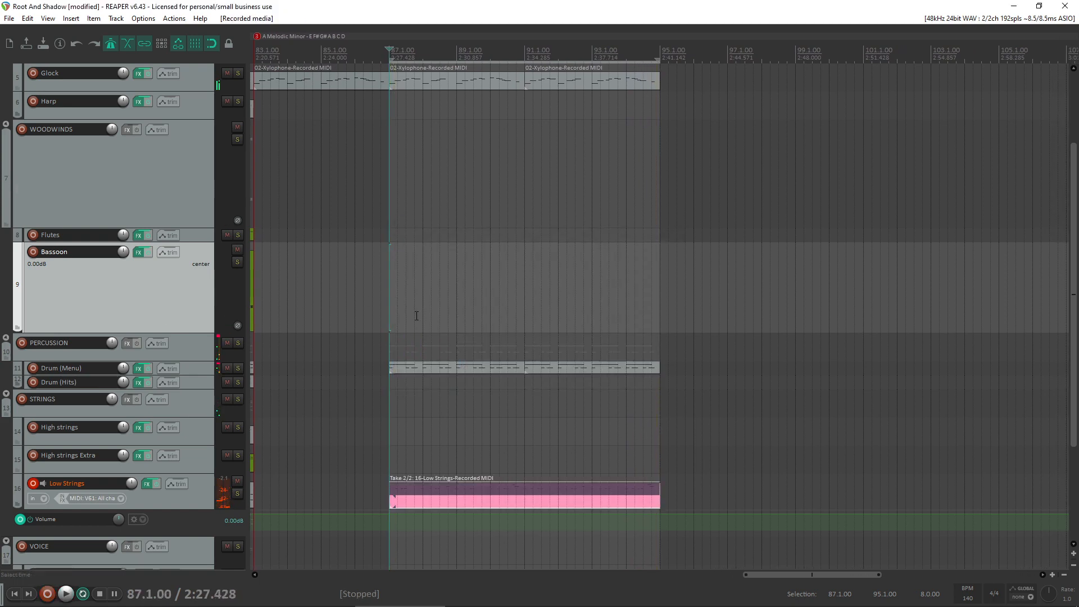
click(552, 487)
key(alt+shift+t)
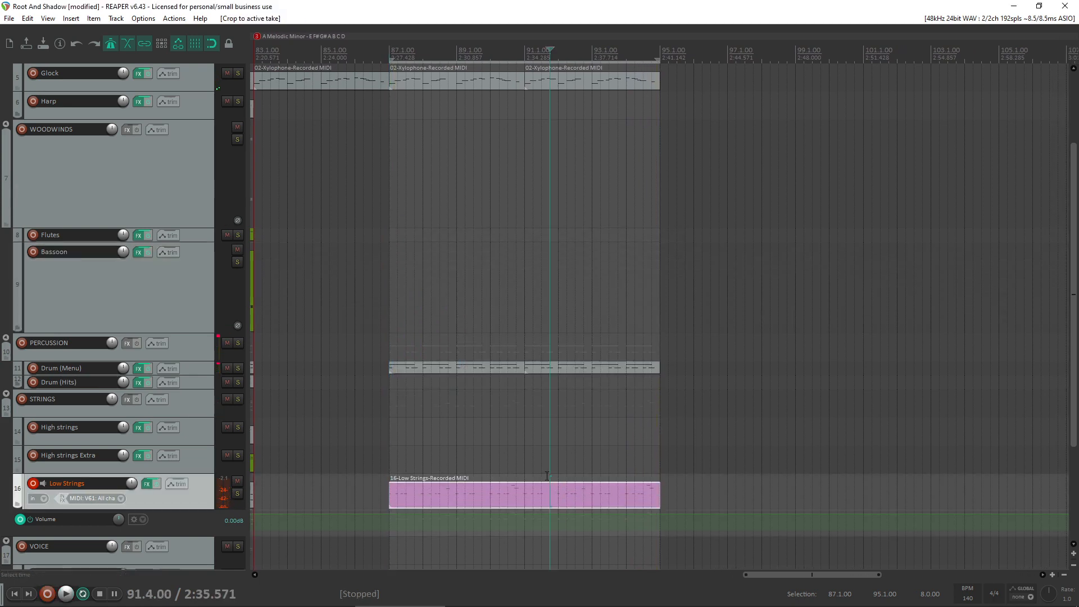
- Split the new Low Strings item at bar 91 and delete its second half
click(529, 494)
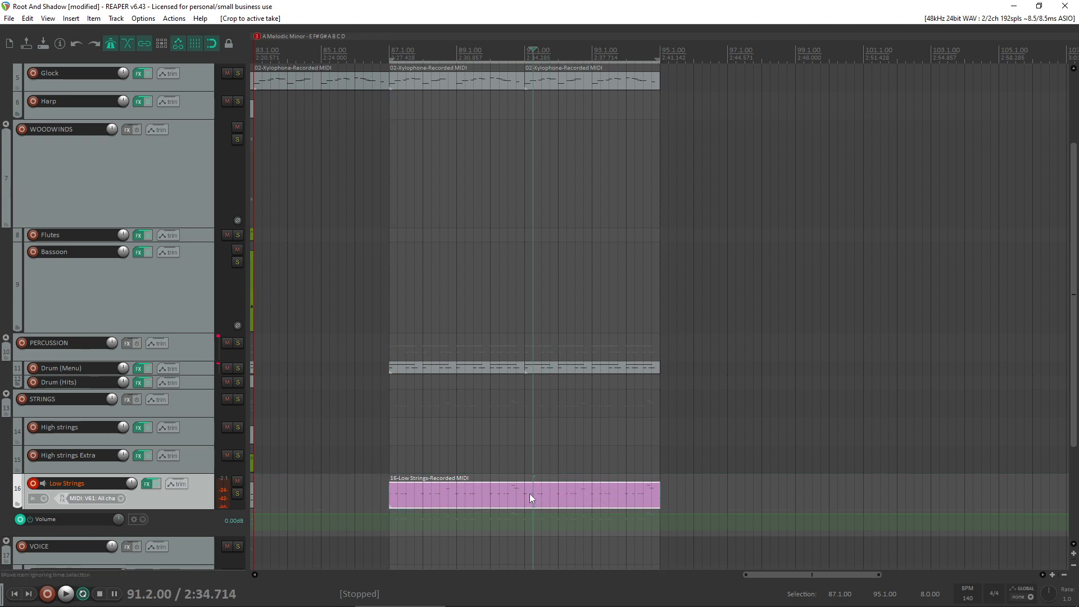
click(525, 497)
key(s)
click(583, 495)
key(Delete)
- Delete the copied Xylophone, Glock and Drum (Menu) items after bar 91, and shorten the time selection to end at bar 91
drag(742, 506, 622, 7)
key(space)
key(space)
key(Delete)
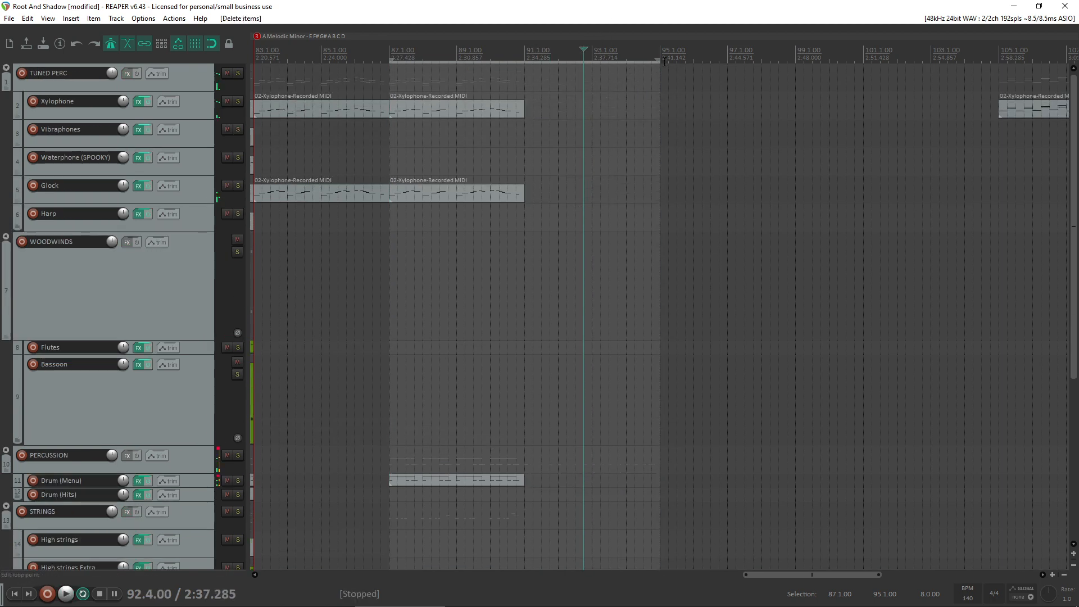
drag(658, 60, 525, 60)
scroll(493, 352, down, 5)
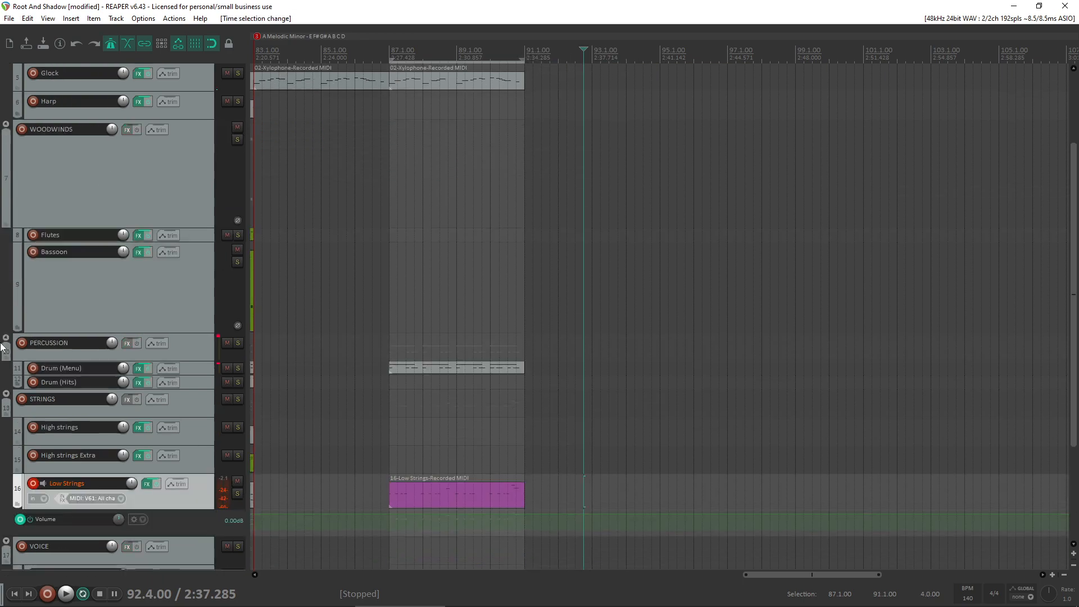
- Open the trimmed Low Strings item in the MIDI editor, quantize its notes, and audition it from bar 87
double_click(467, 333)
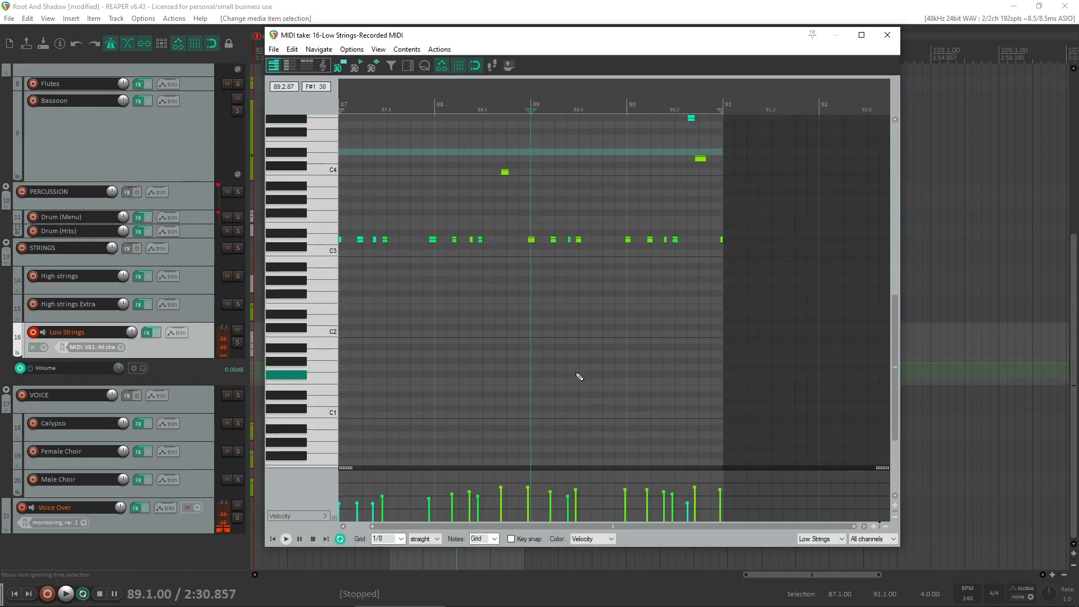
key(q)
click(589, 381)
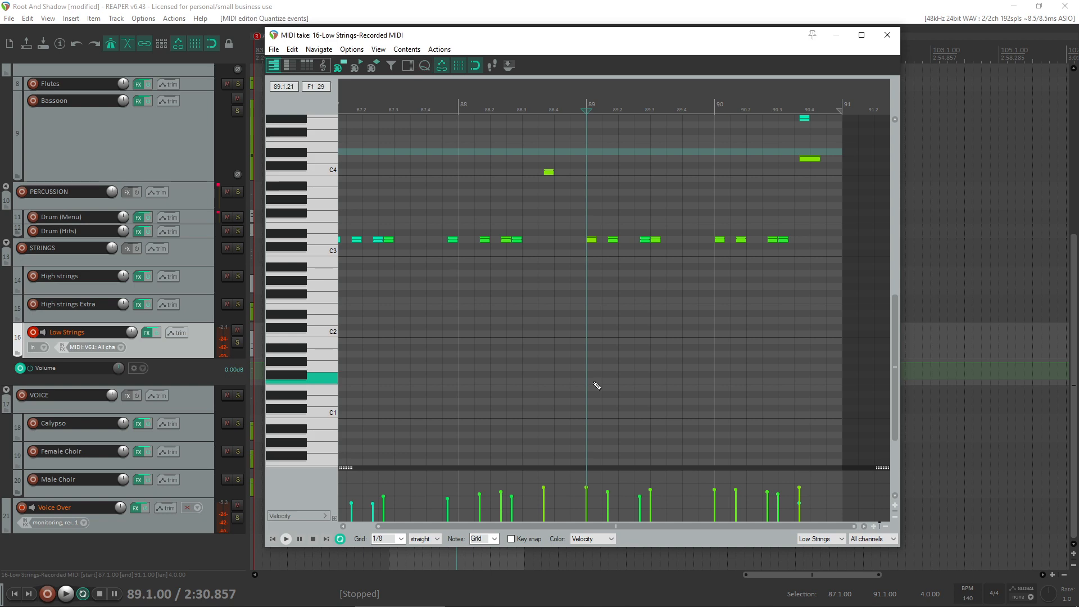
key(space)
- Raise the velocity of the softest Low Strings notes to about 70 and play the loop from bar 87
key(space)
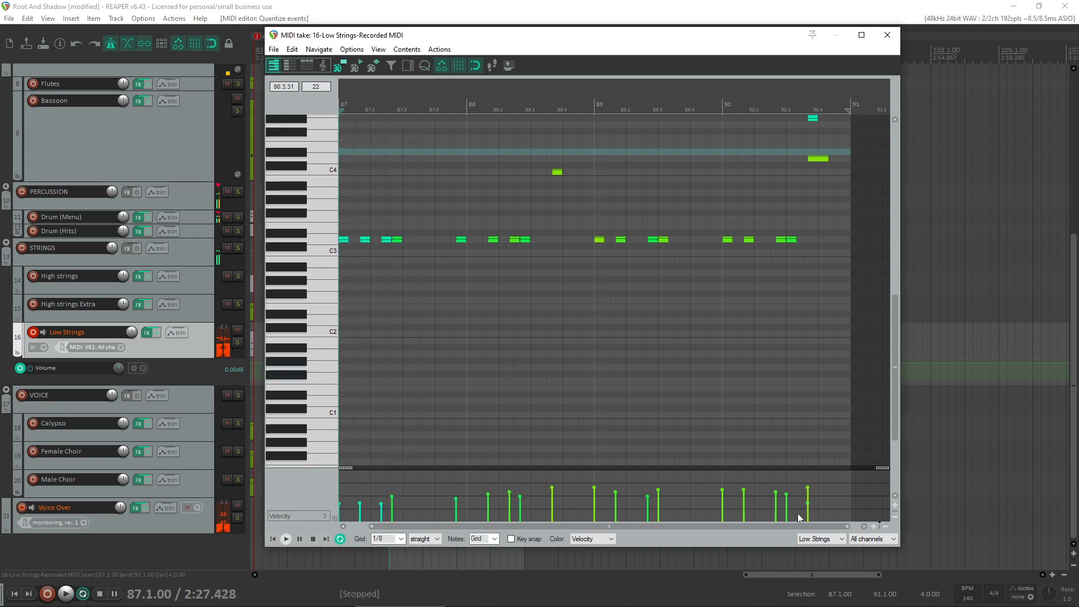
drag(712, 522, 359, 493)
key(space)
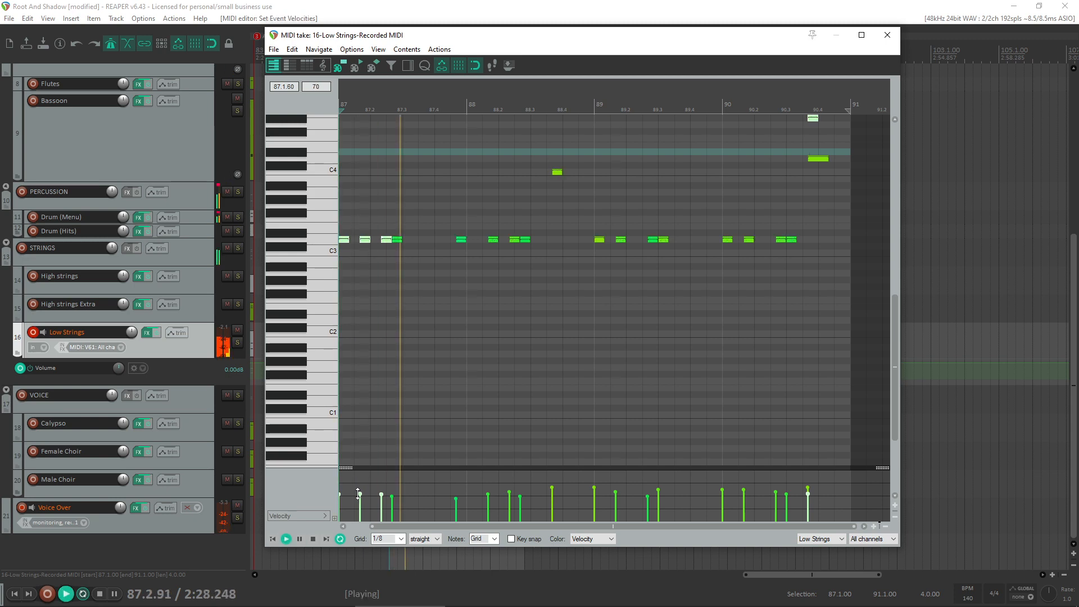
key(space)
key(space)
key(space)
scroll(573, 286, up, 5)
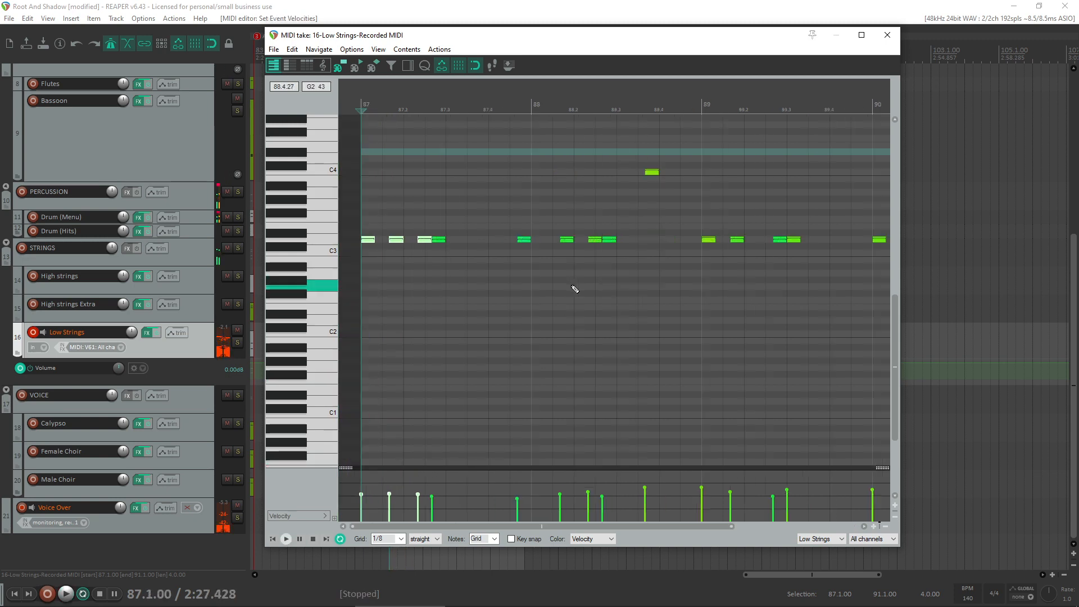
- Close the Low Strings MIDI editor and delete the recorded item between bars 87 and 91
click(887, 35)
click(473, 335)
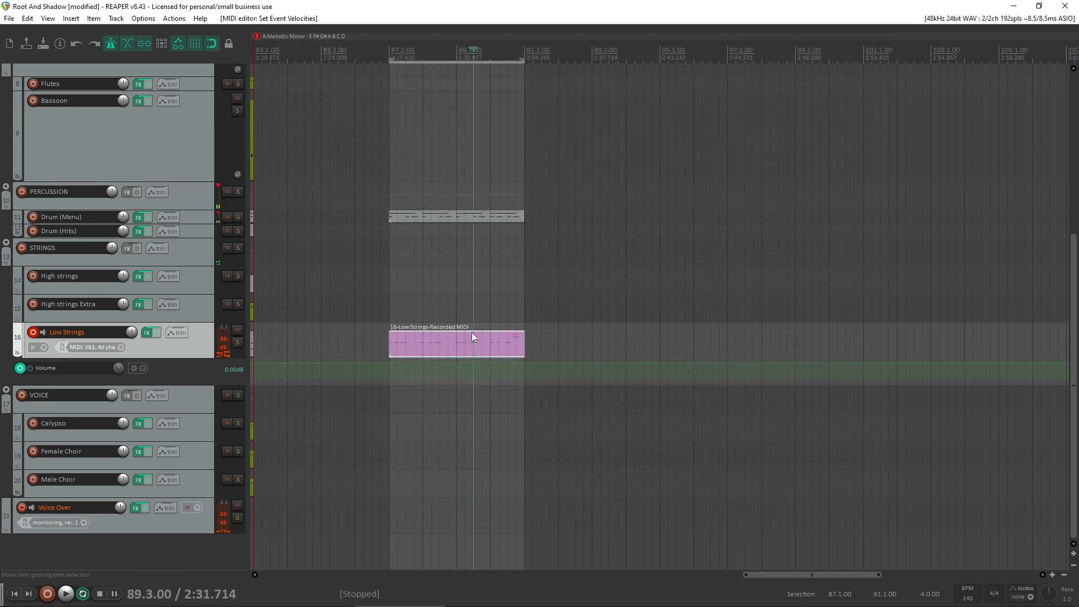
key(Delete)
- Undo the deletion of the Low Strings item and copy the C5 notes from the Drum (Menu) item
click(433, 215)
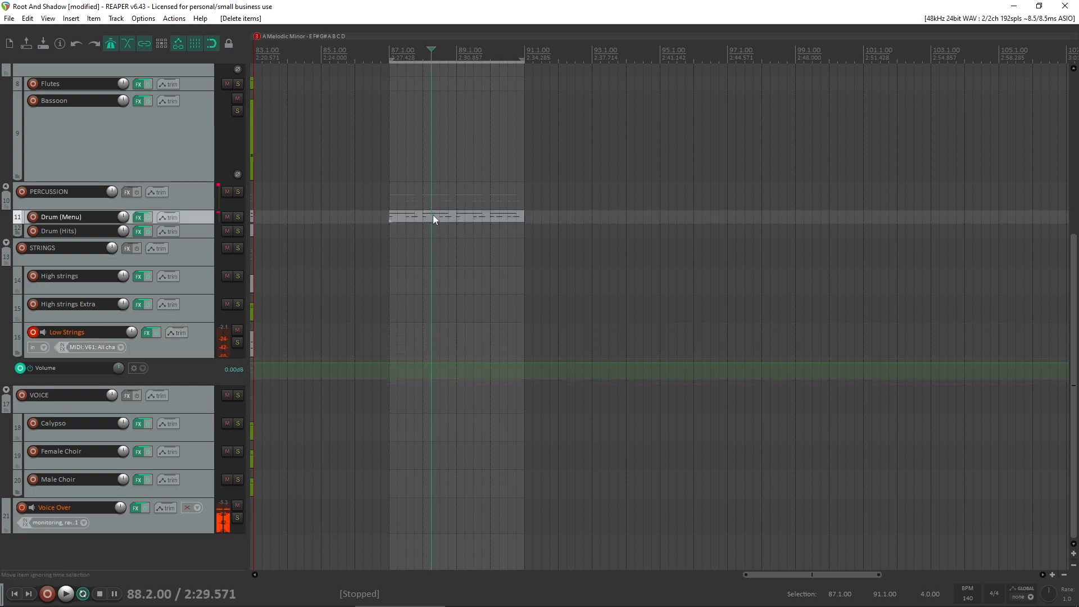
key(ctrl+z)
double_click(433, 215)
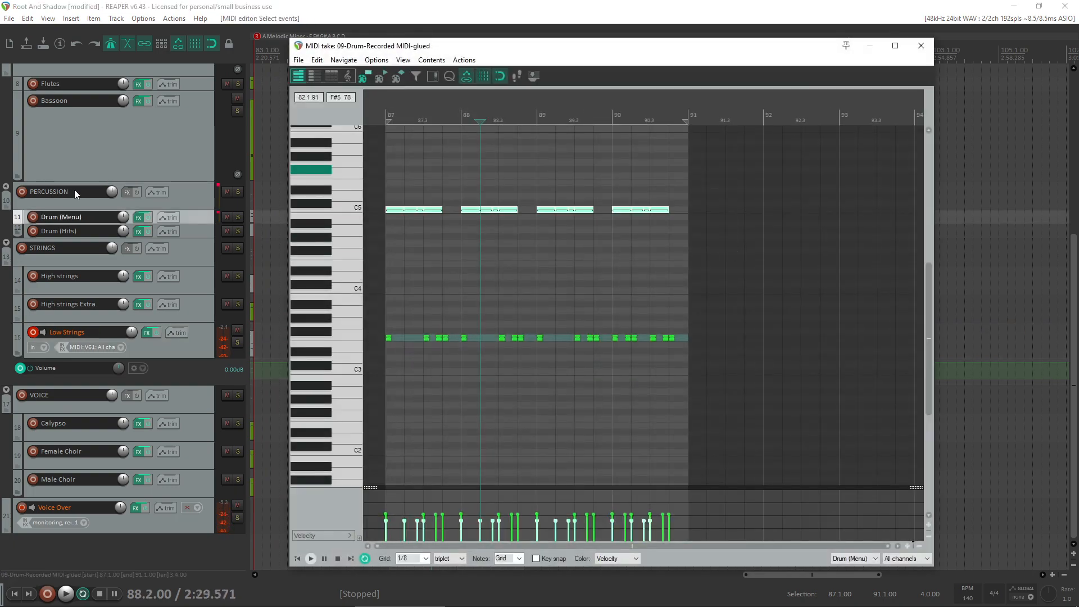
click(921, 46)
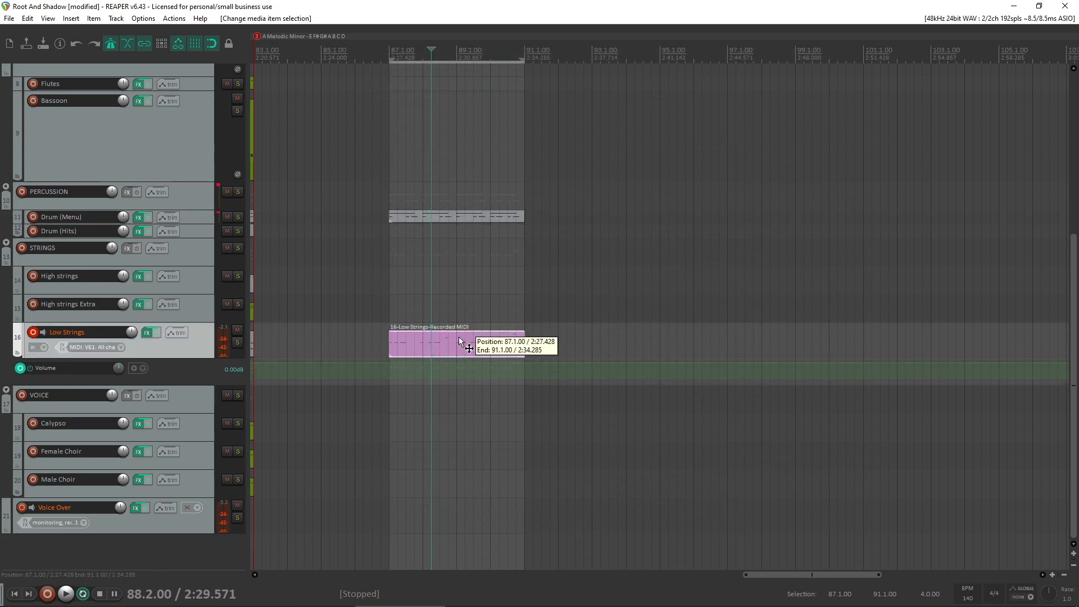
- Replace all notes in the Low Strings item with the copied drum rhythm from bar 87 and transpose it to D3
double_click(458, 336)
drag(834, 353, 198, 60)
key(Delete)
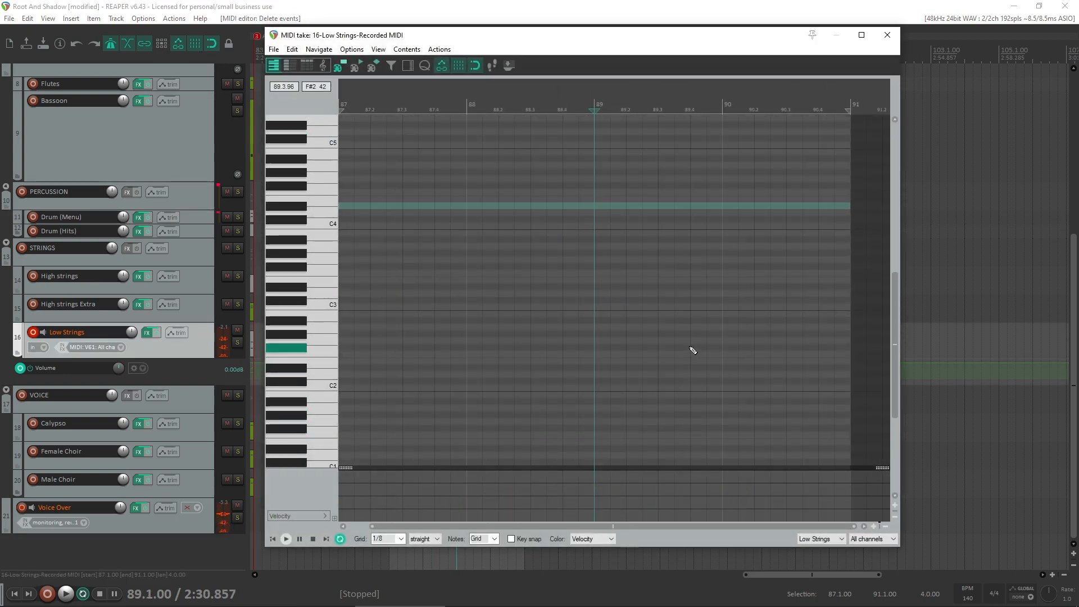
click(690, 347)
key(ctrl+v)
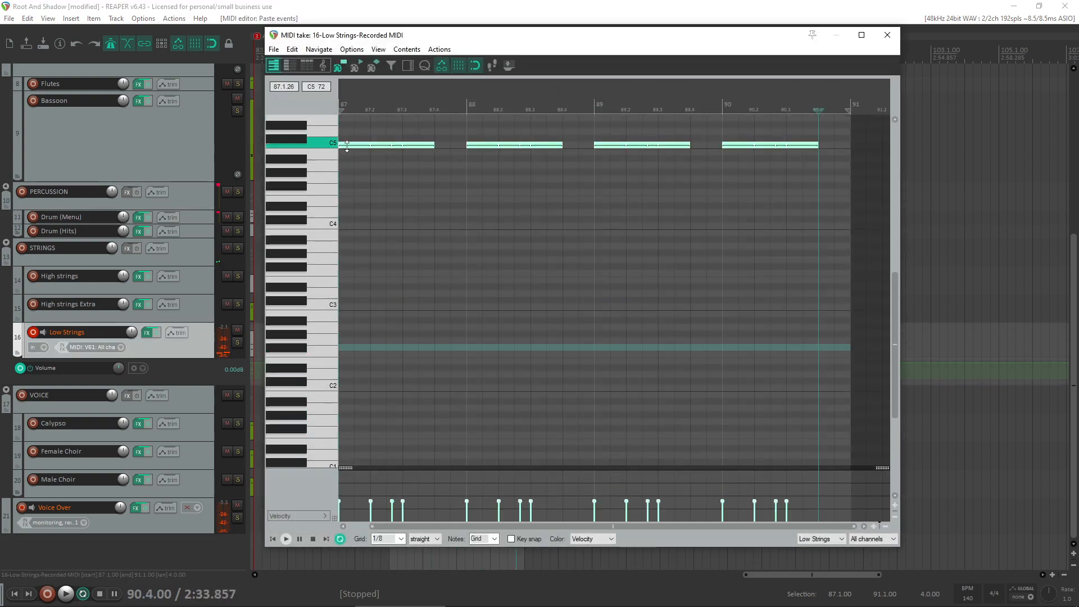
drag(351, 148, 222, 292)
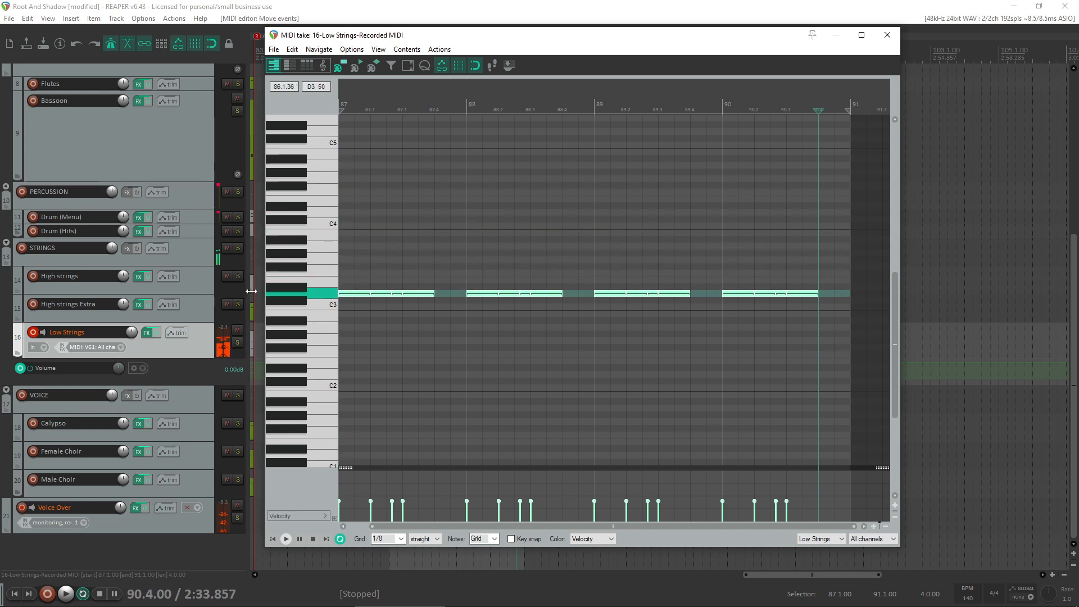
- Raise the velocity of all the pasted D3 notes together and play the loop from bar 87
drag(845, 501, 166, 493)
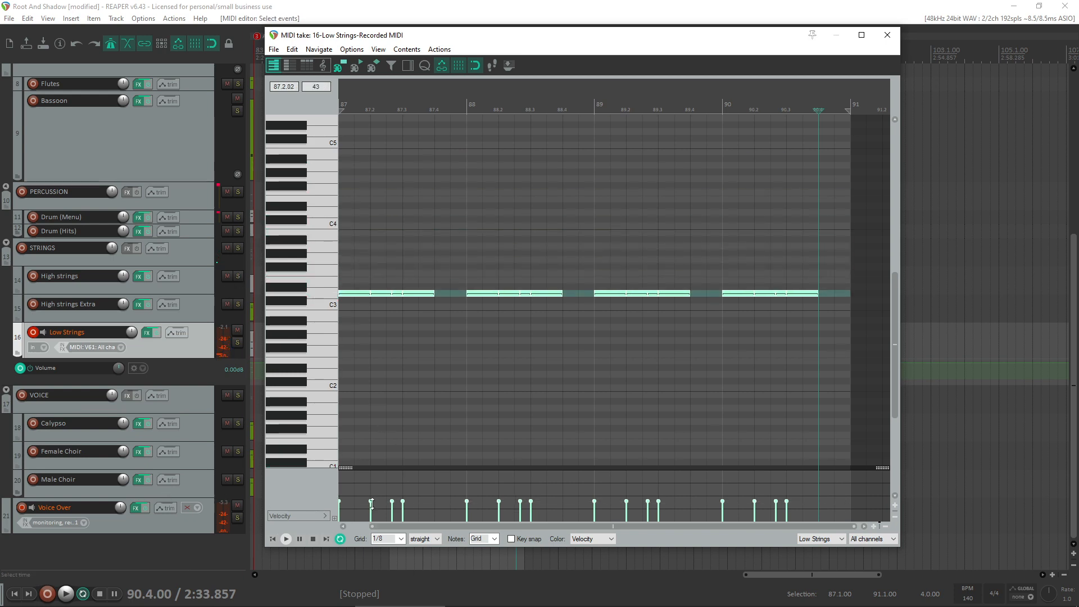
drag(372, 501, 372, 492)
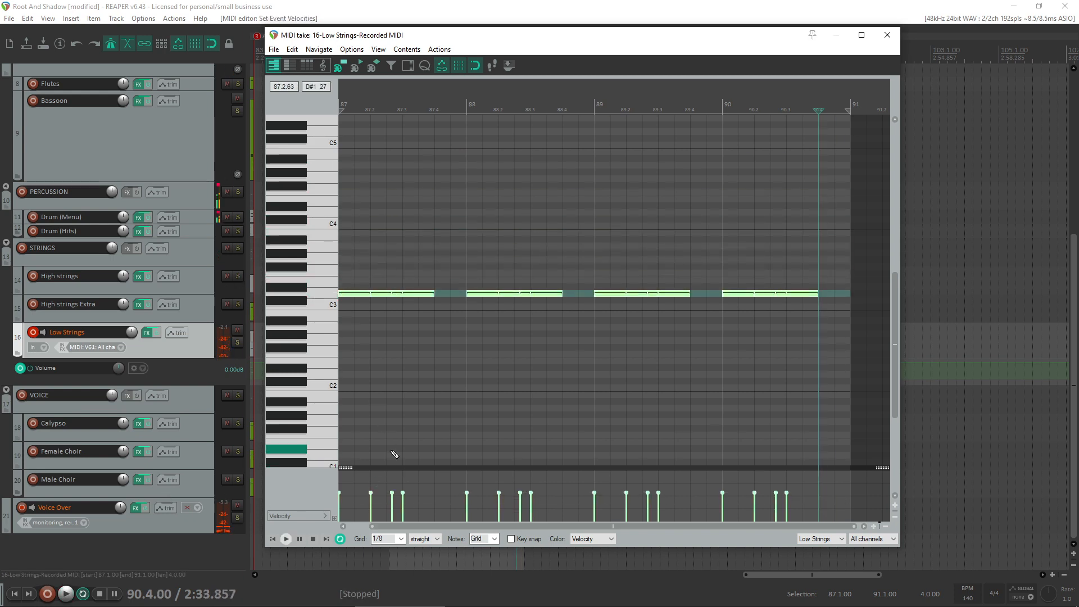
key(space)
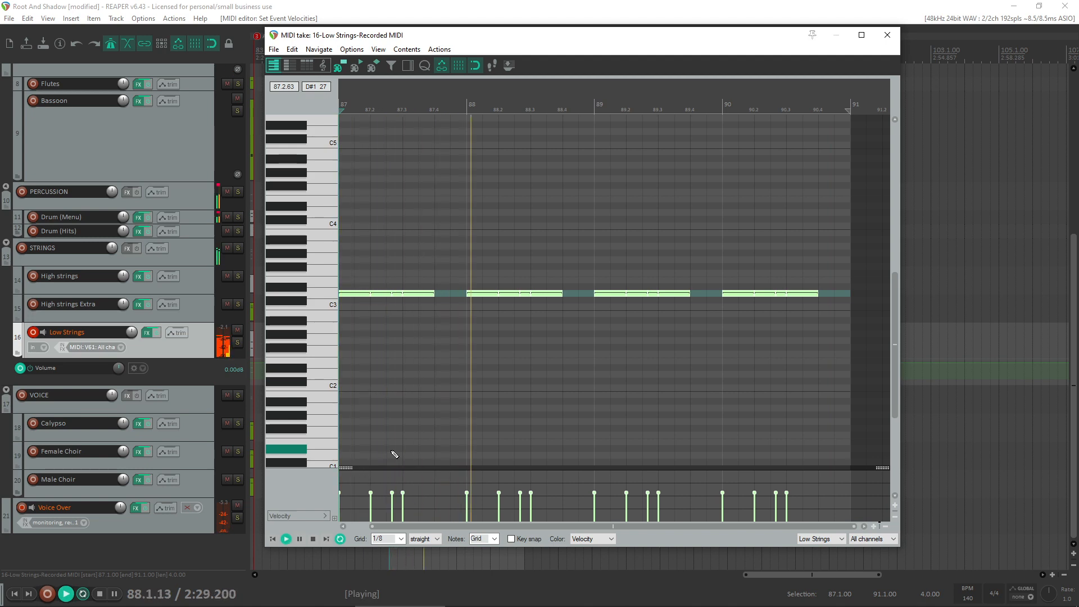
key(space)
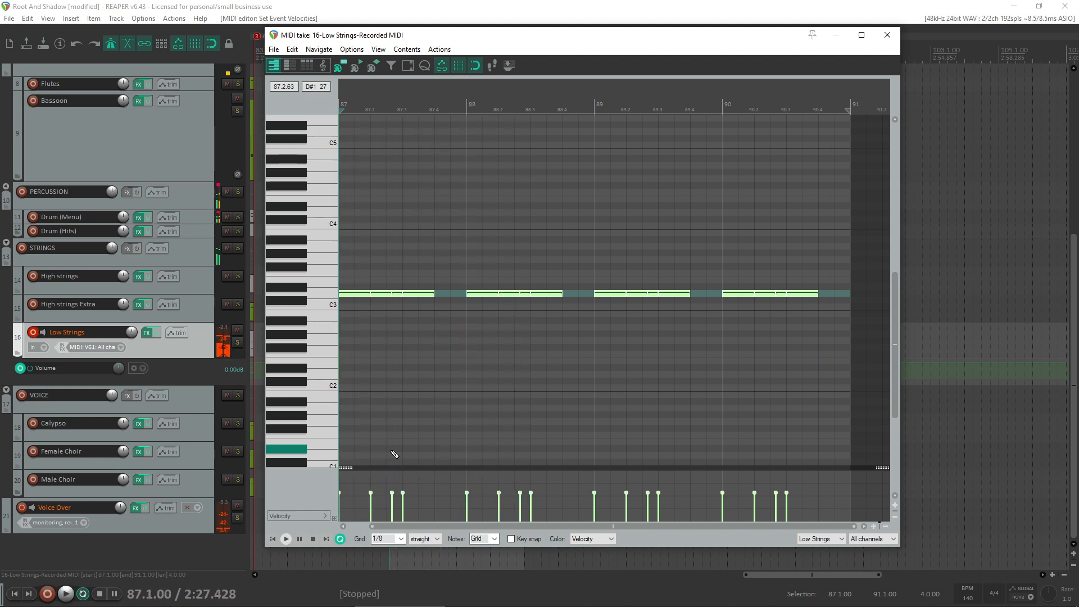
- Try ending the last D3 note of bar 88 half a beat earlier, at 88.3.50, and audition it
click(547, 291)
scroll(573, 359, up, 2)
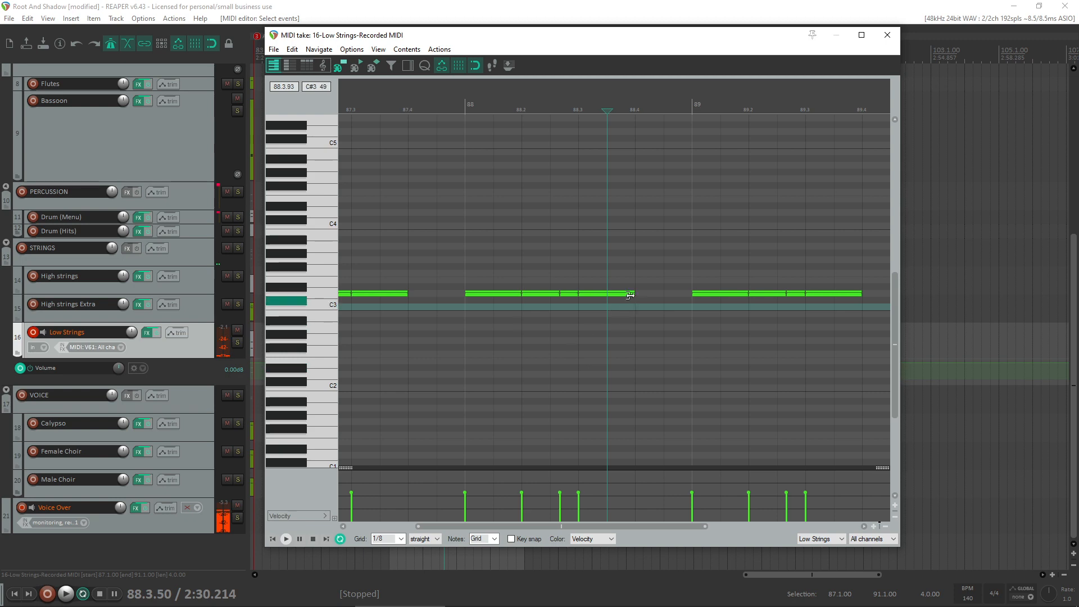
drag(630, 296, 613, 294)
key(space)
key(space)
click(439, 338)
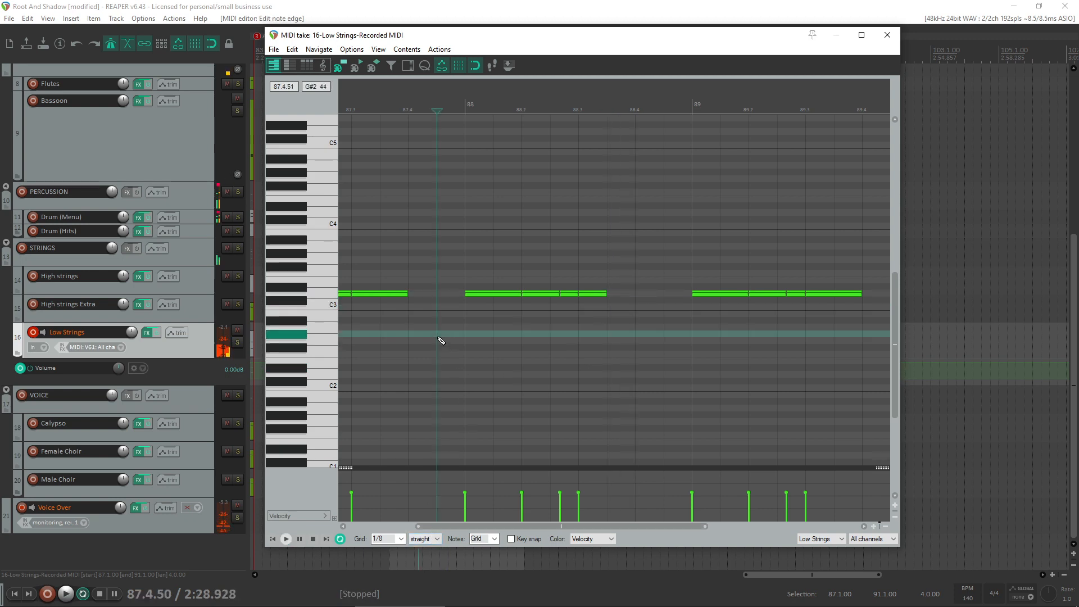
key(space)
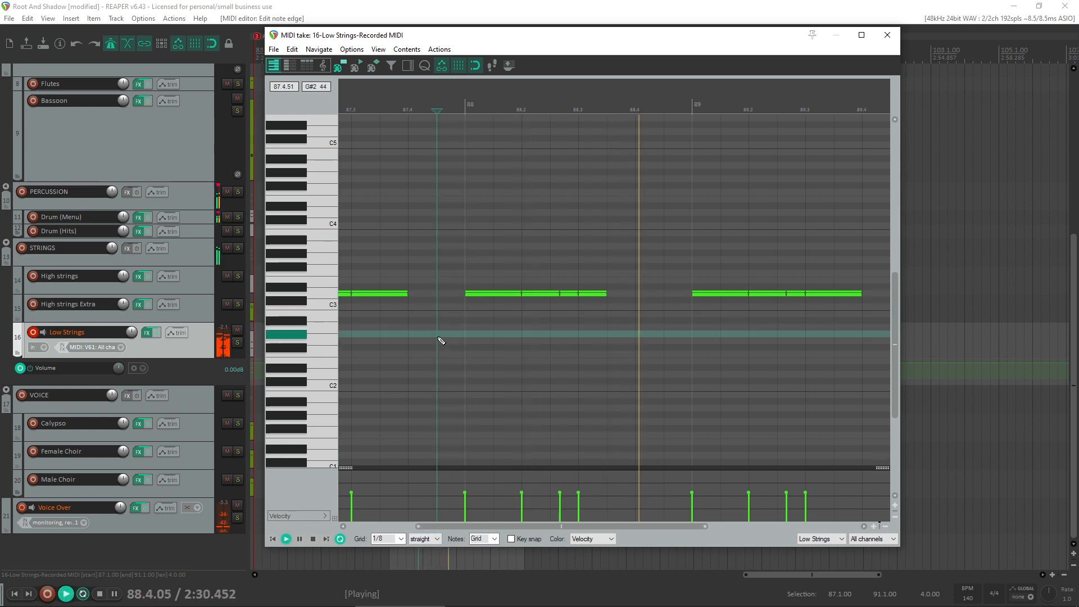
key(space)
drag(603, 295, 634, 296)
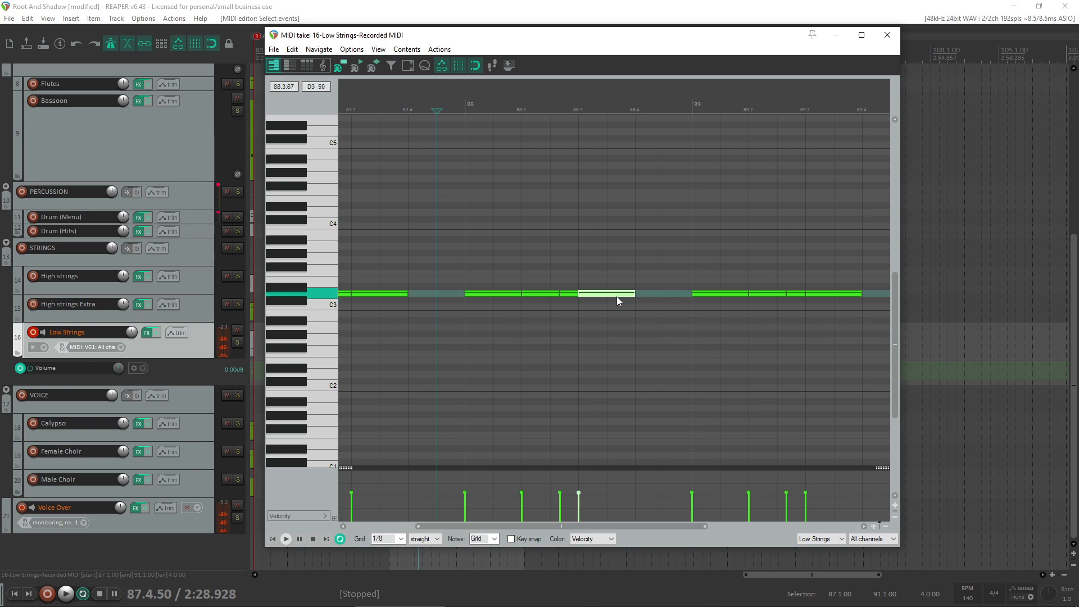
- Add a C4 note on beat 4 of bar 88, lasting until bar 89, and audition the loop
drag(637, 232, 690, 230)
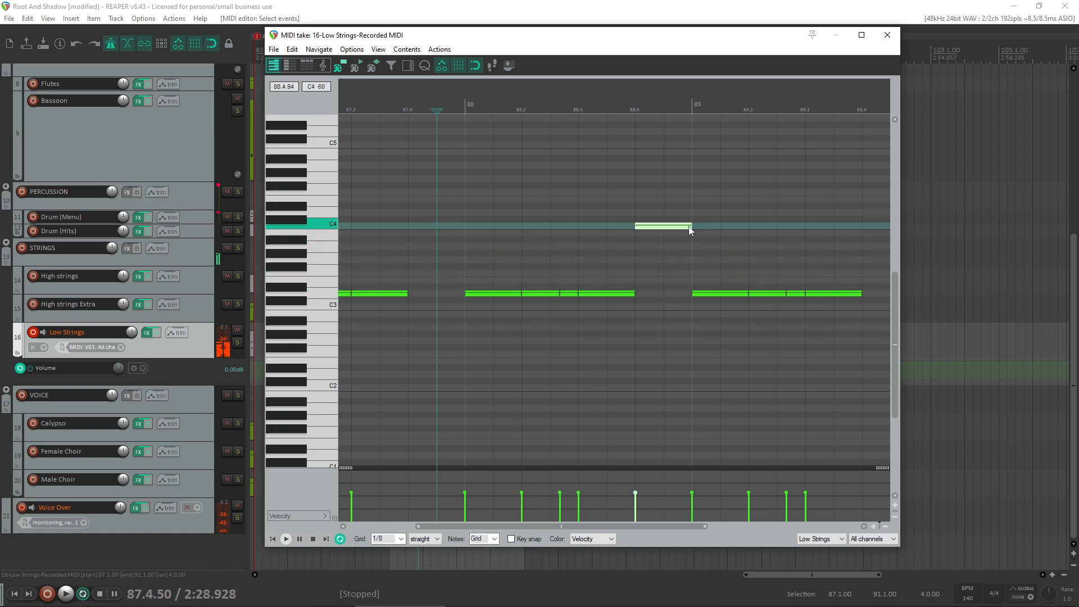
click(402, 282)
key(space)
scroll(602, 366, down, 2)
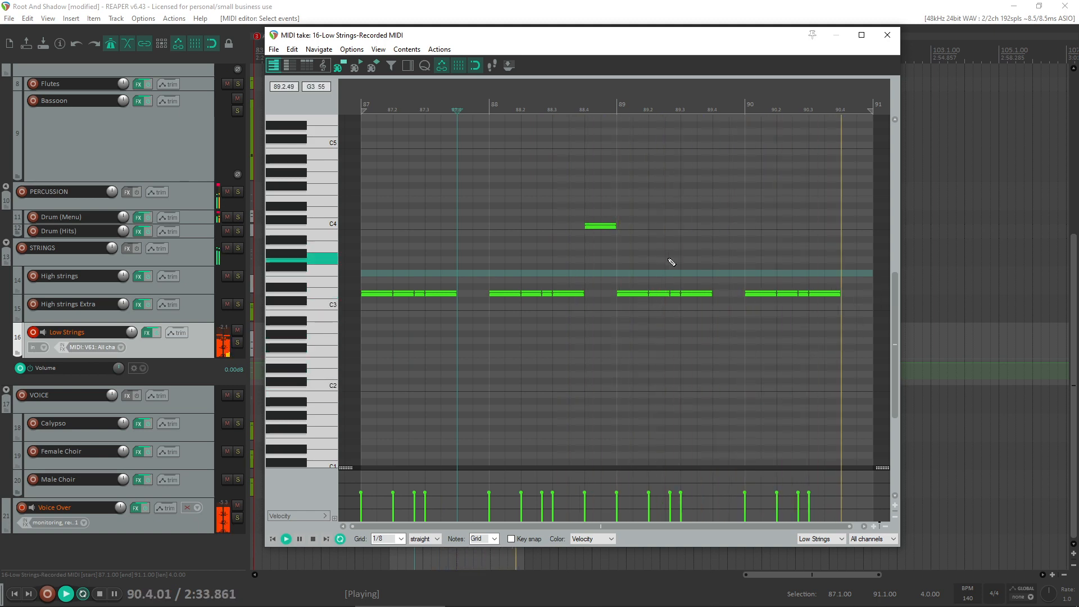
key(space)
- End bar 90's last D3 note at 90.3.50, add half-beat G#4 and D4 notes after it, and audition the loop
click(837, 304)
scroll(809, 307, up, 3)
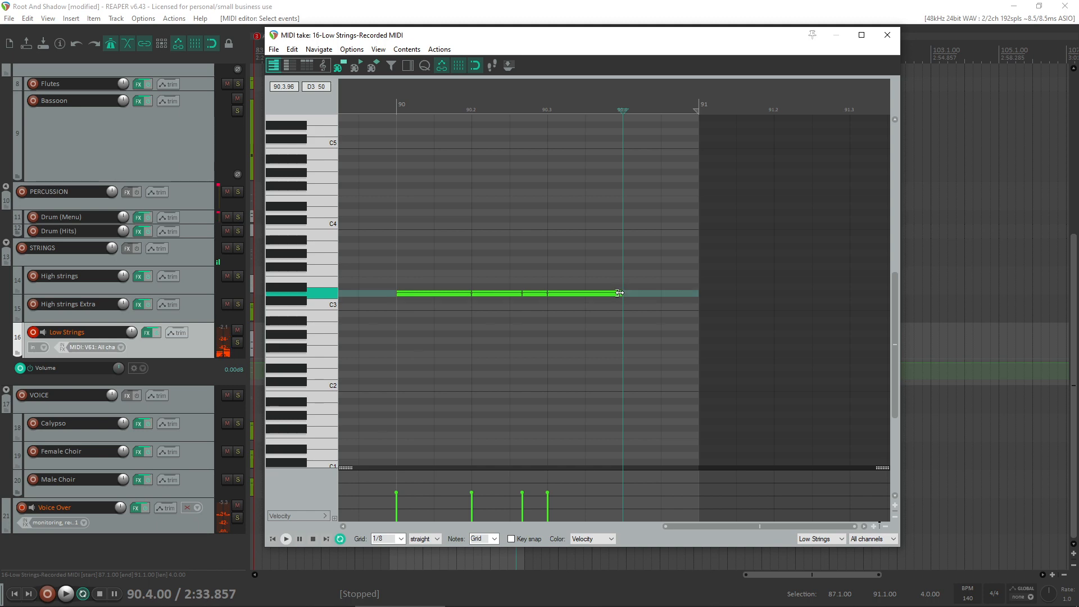
drag(571, 295, 658, 218)
click(367, 212)
key(space)
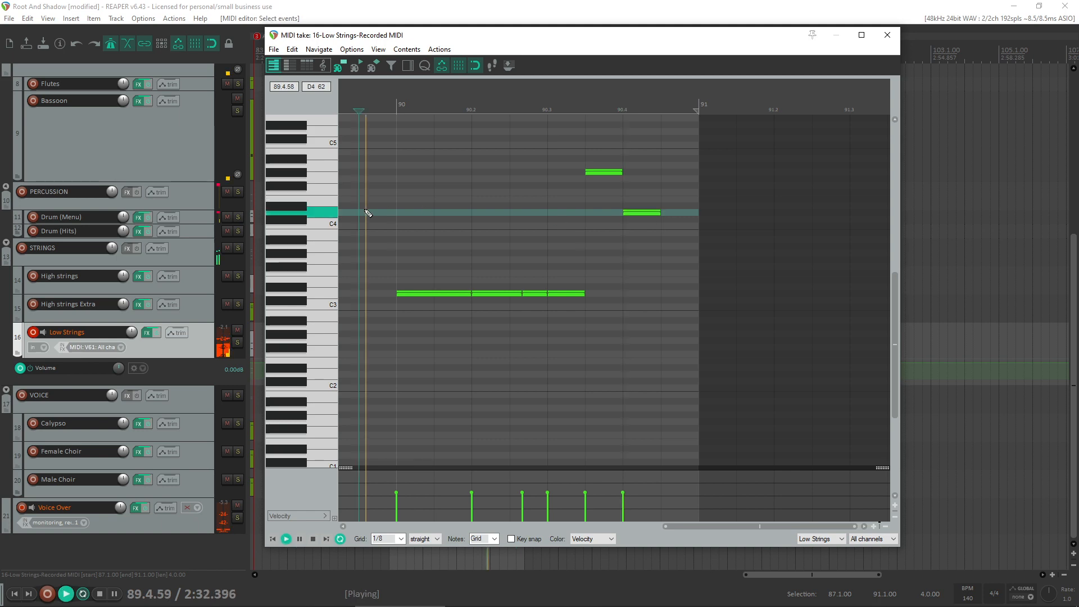
scroll(531, 295, down, 3)
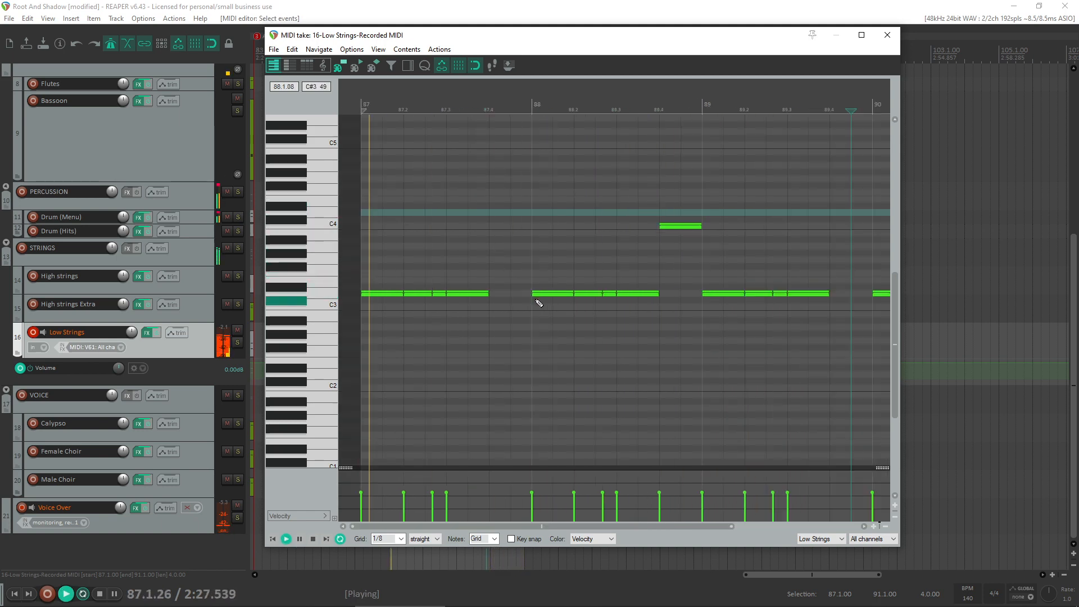
scroll(574, 413, down, 3)
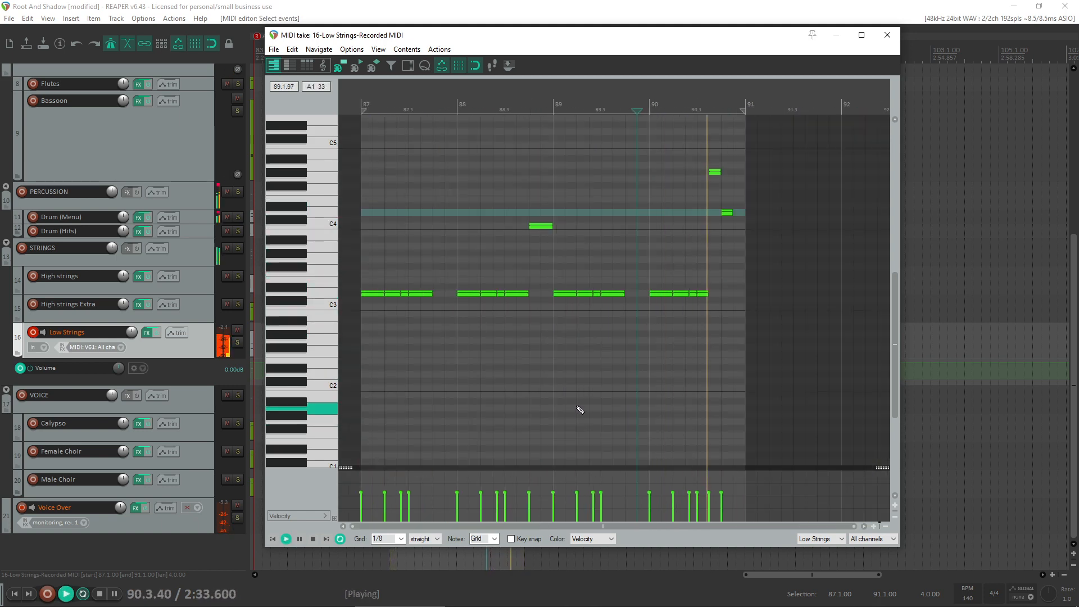
key(space)
- Set the grid to triplet, trim the start of bar 90's G#4 note to 90.3.67, and audition the phrase
scroll(716, 252, up, 3)
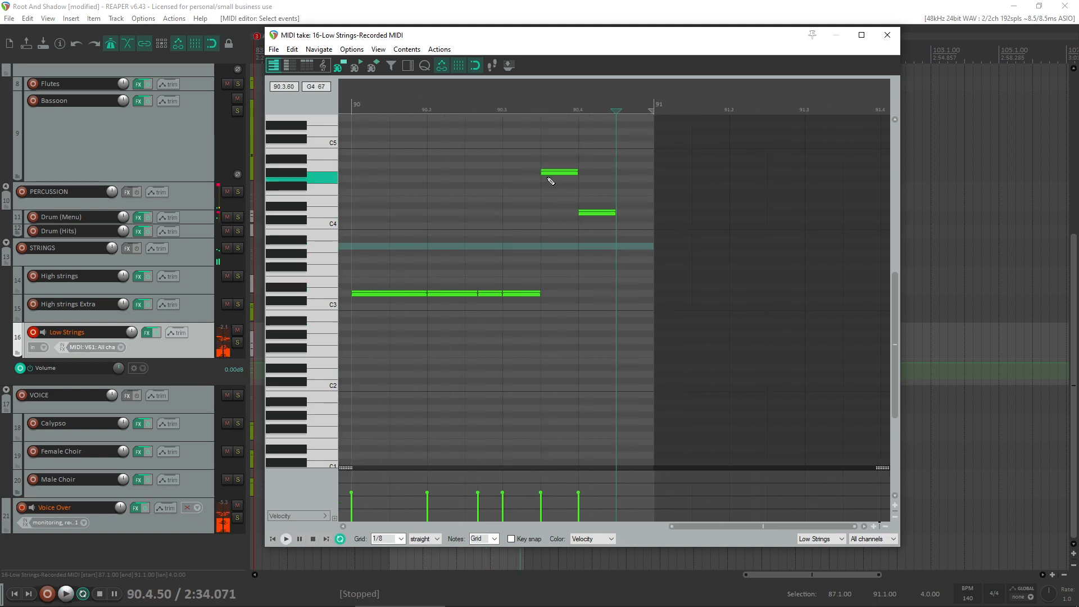
click(428, 556)
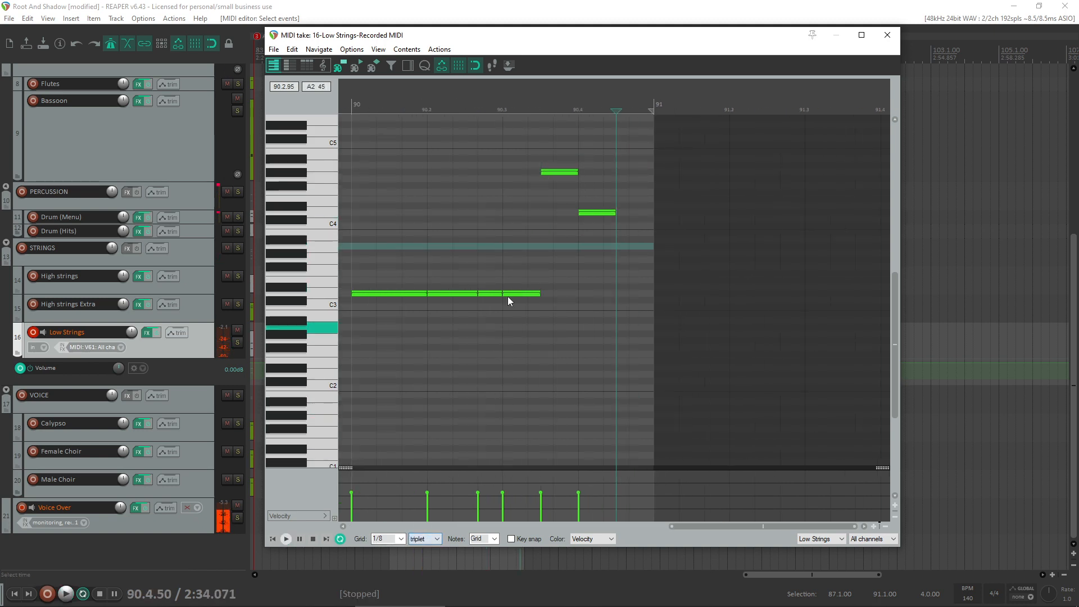
drag(545, 171, 557, 171)
click(478, 184)
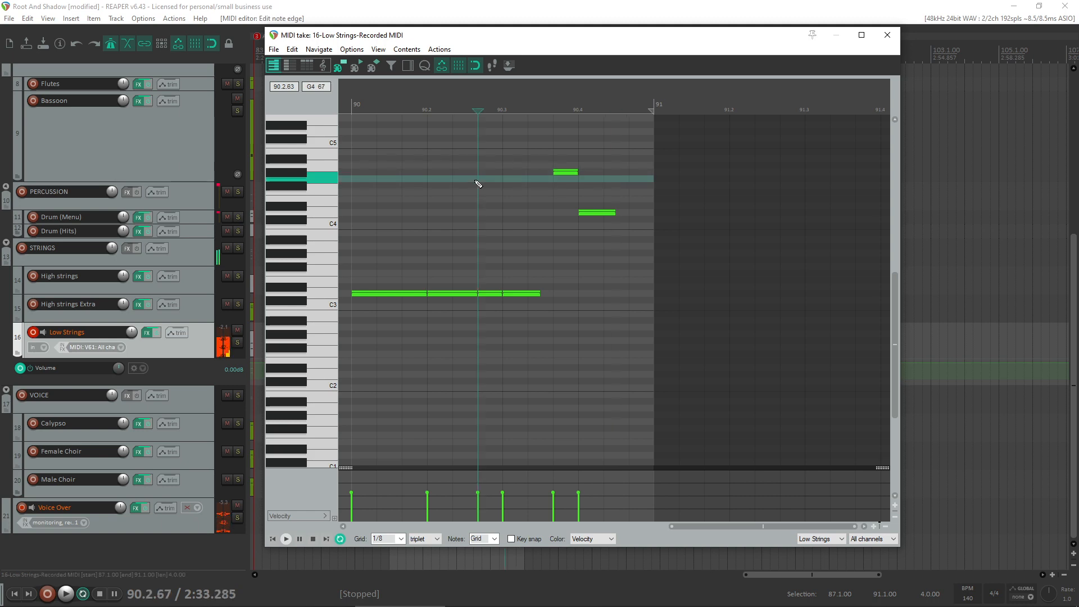
key(space)
scroll(562, 337, down, 3)
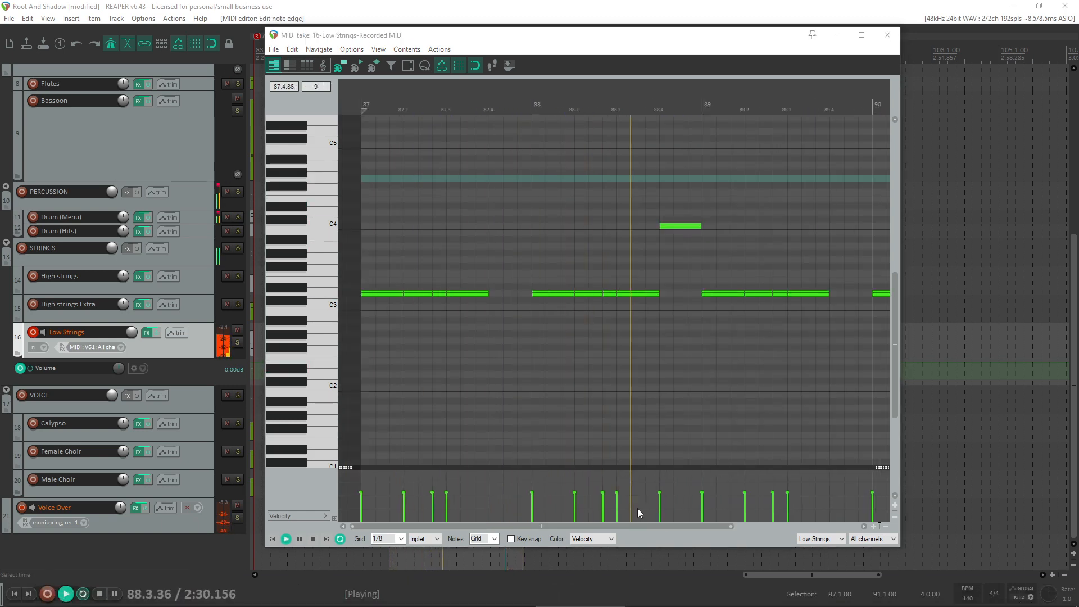
scroll(610, 373, down, 2)
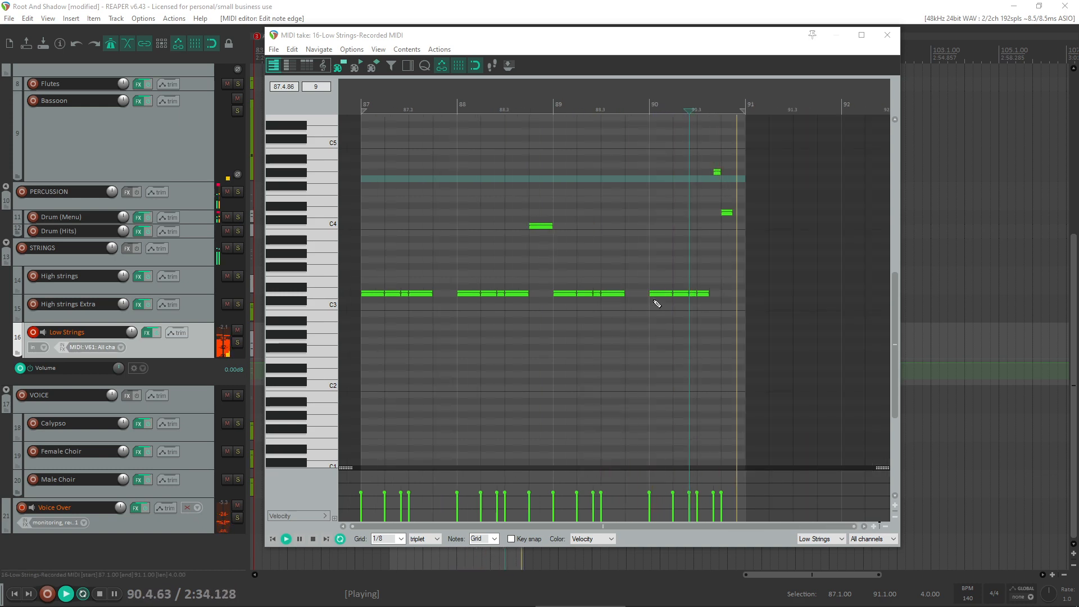
- Vary the Low Strings velocities across bars 87 to 90, accenting each bar's first note and softening its second and third notes
click(377, 481)
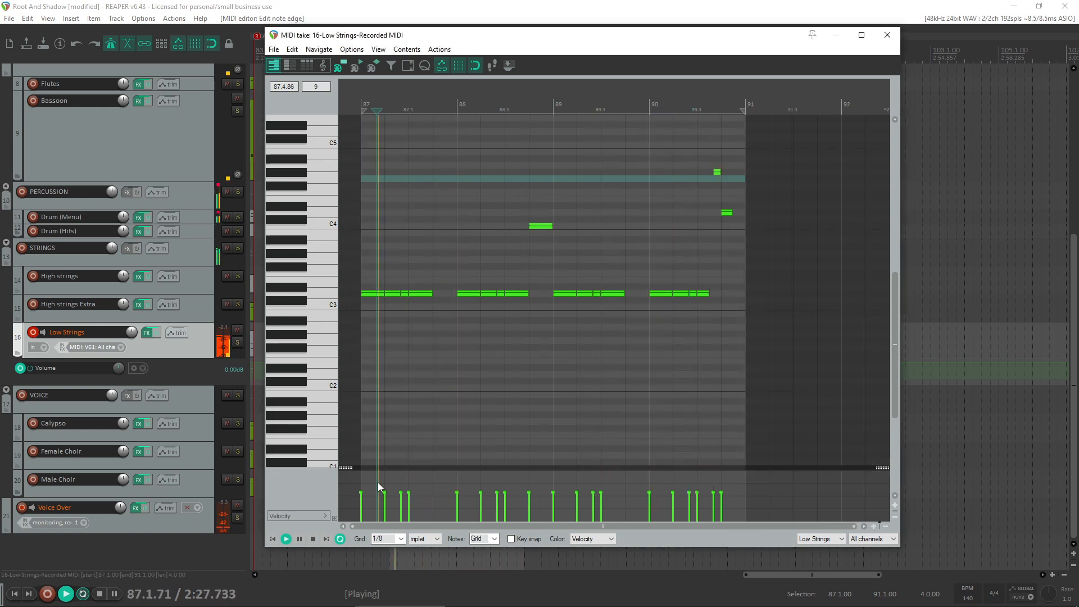
scroll(379, 482, up, 2)
key(space)
drag(398, 482, 407, 500)
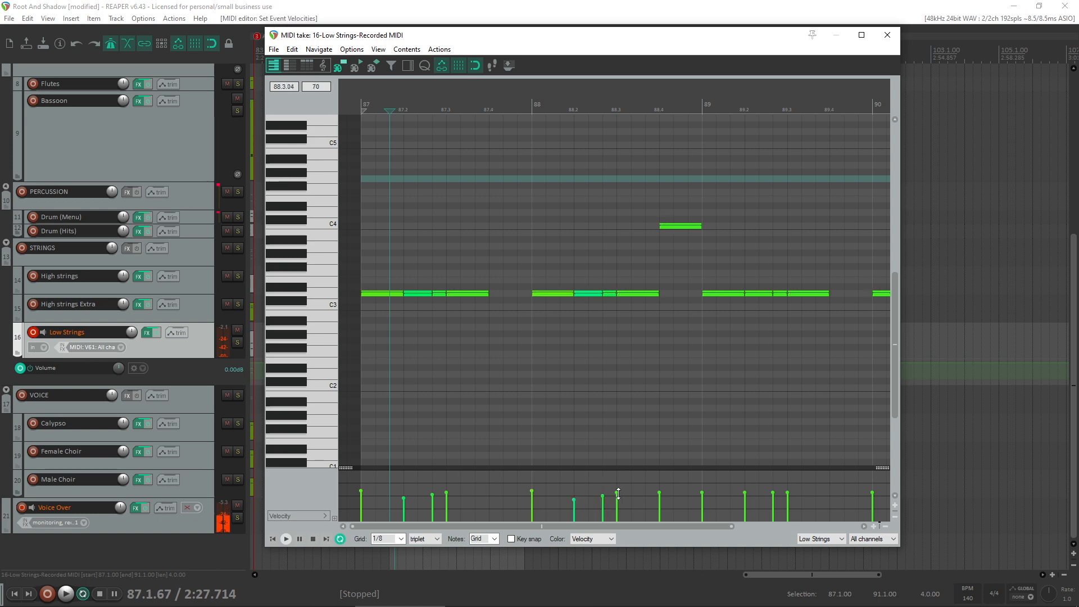
click(659, 493)
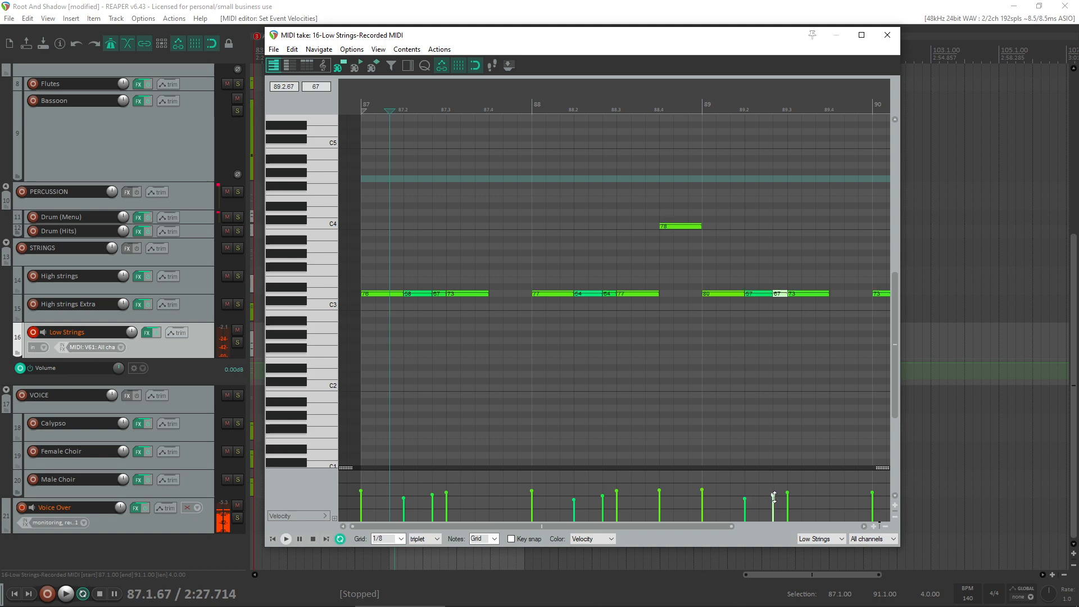
drag(613, 523, 780, 523)
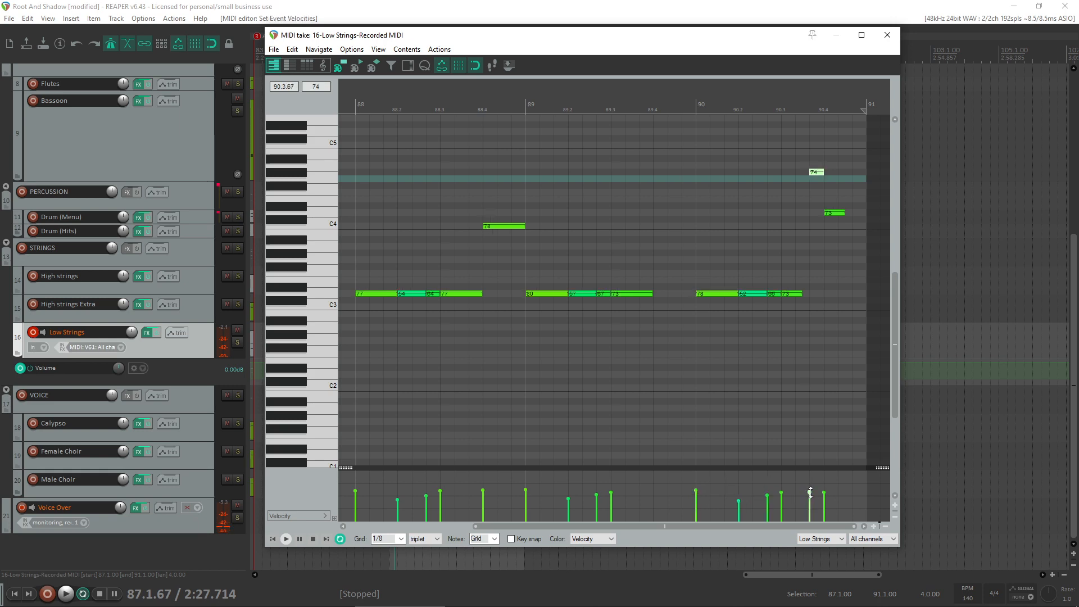
- Audition the loop and lower the velocities of bar 90's final G#4 and D4 notes to about 72 and 66
click(701, 383)
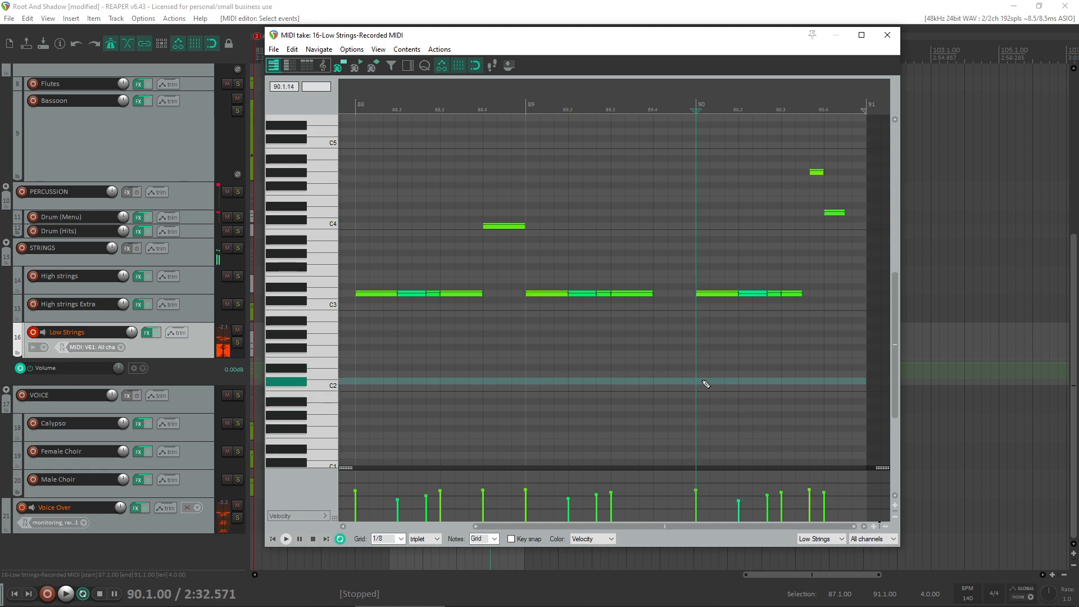
key(space)
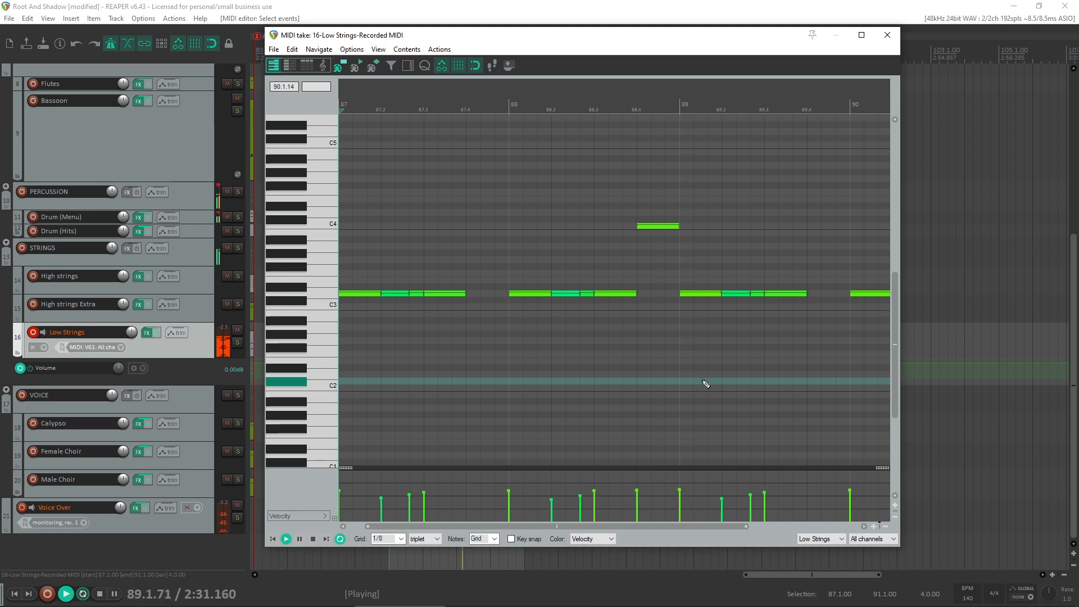
scroll(630, 368, down, 2)
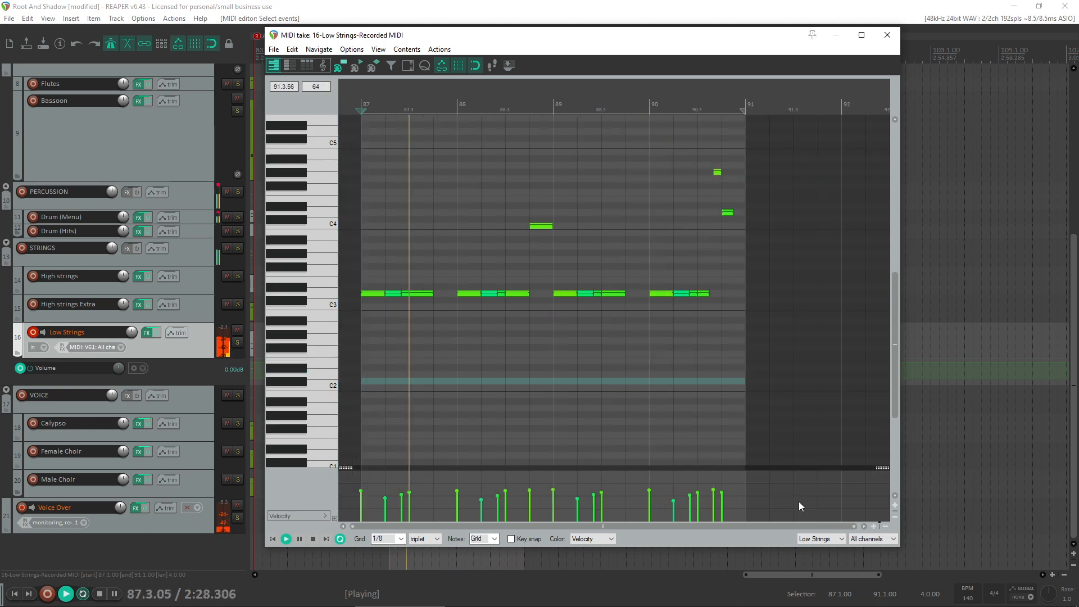
click(714, 491)
ctrl+click(723, 496)
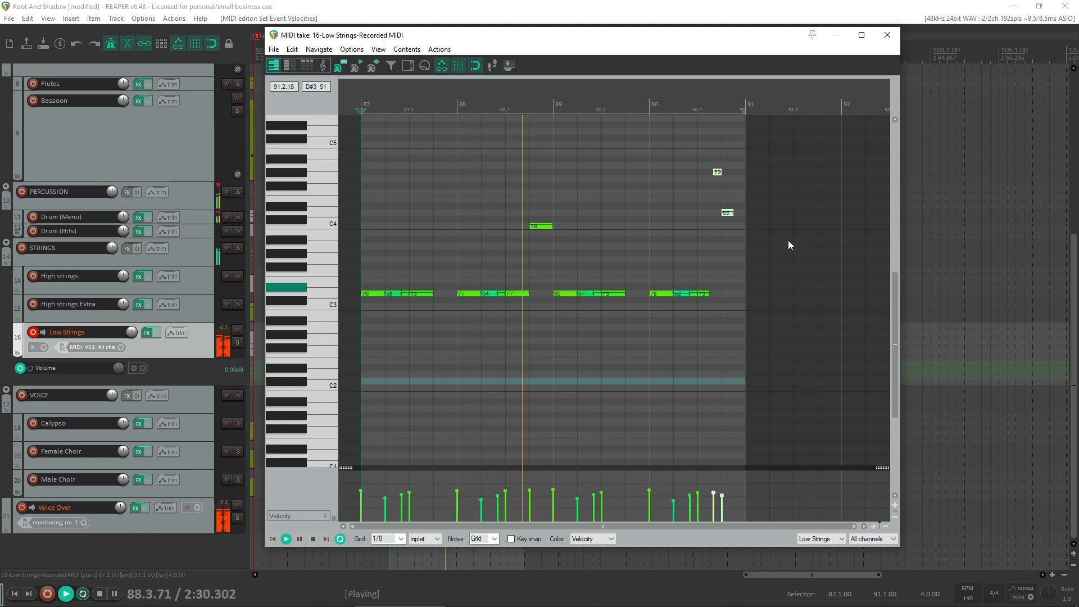
- Slightly raise the velocities of the lower-pitched drum notes and the C5 notes in the Drum (Menu) item at bars 87 to 90
click(888, 35)
double_click(463, 216)
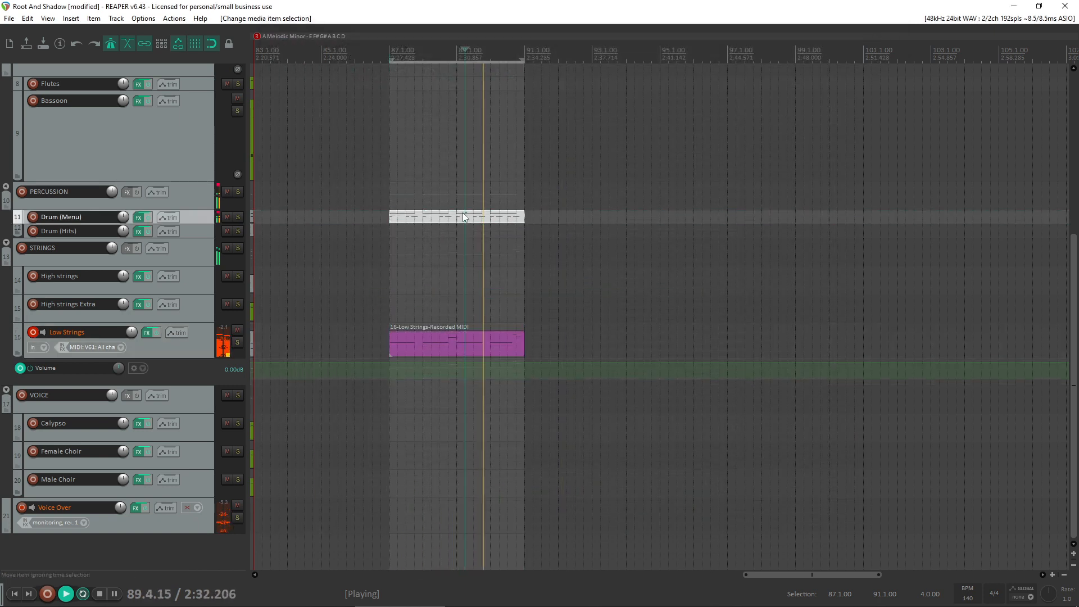
drag(730, 321, 374, 374)
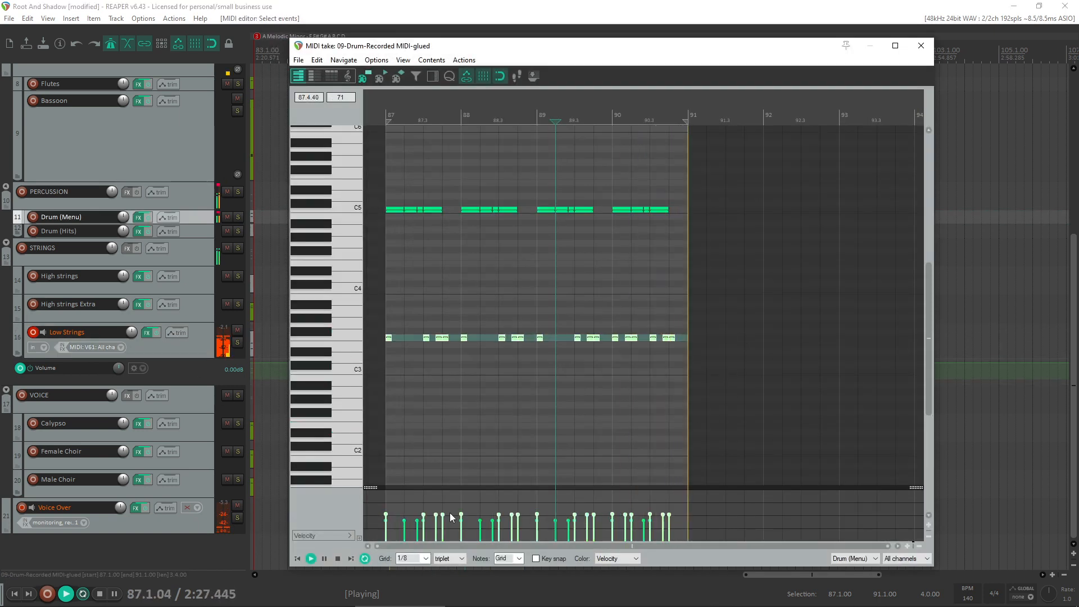
drag(442, 515, 443, 512)
drag(743, 216, 372, 181)
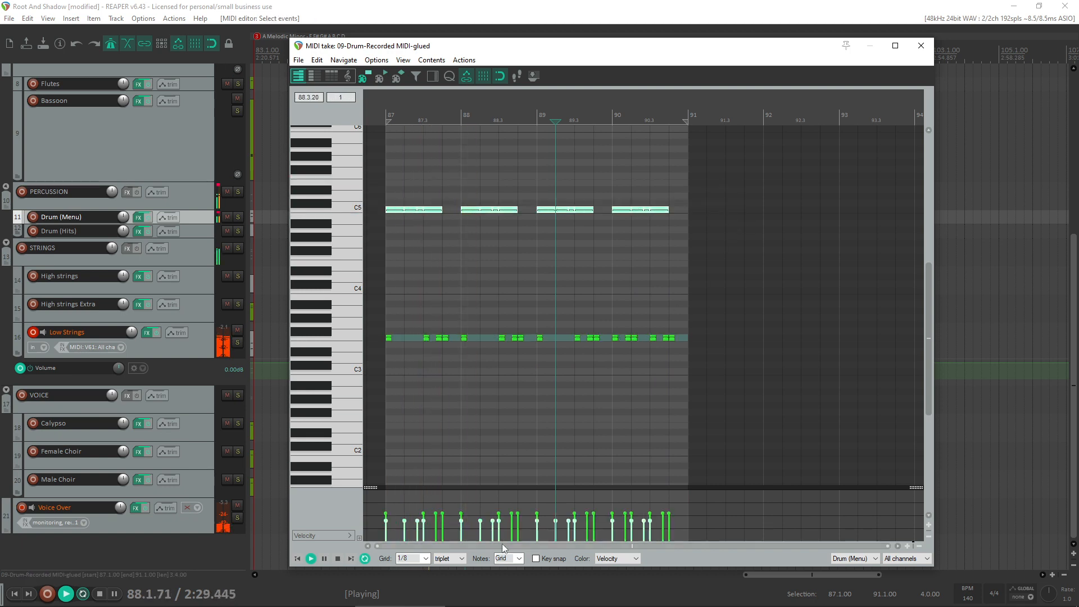
drag(424, 520, 425, 517)
key(ctrl+z)
click(921, 45)
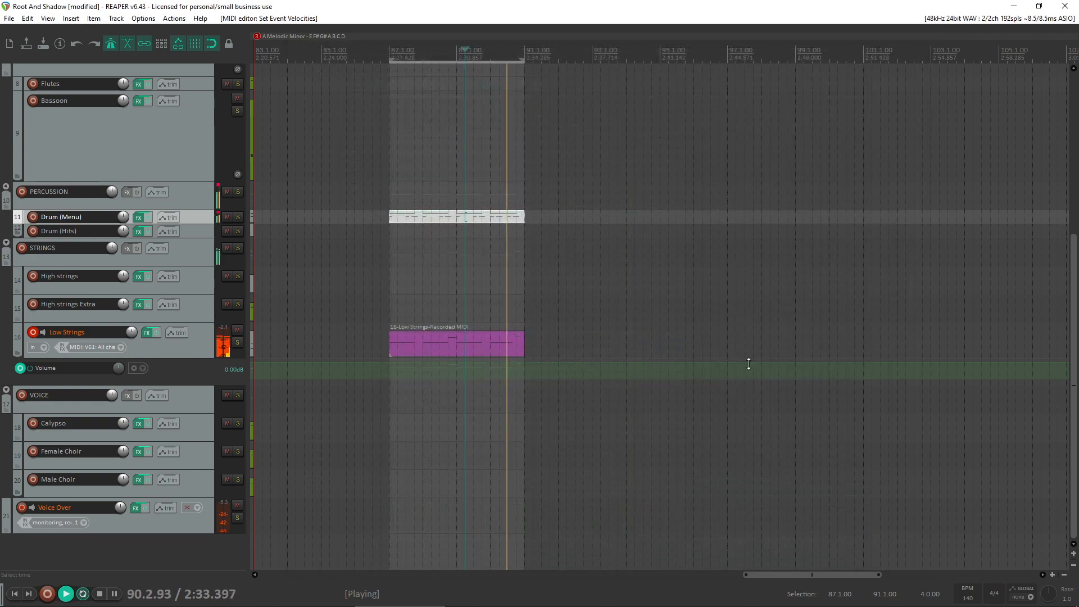
- Copy the Drum (Menu) item from bar 87 back to bar 83 and audition the transition into the A melodic minor section
scroll(746, 296, down, 5)
click(546, 402)
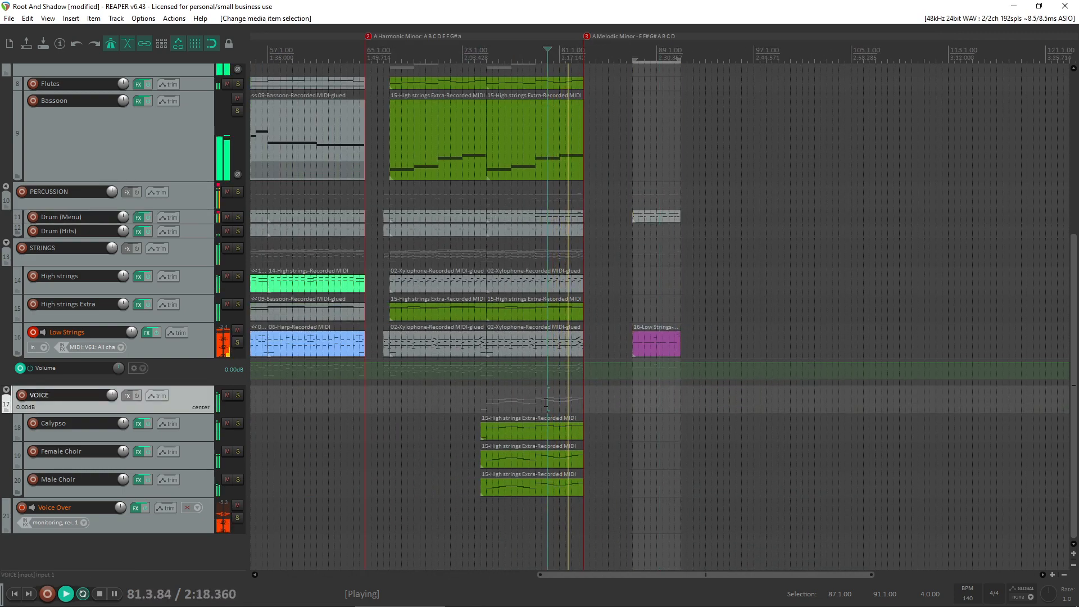
scroll(562, 309, up, 3)
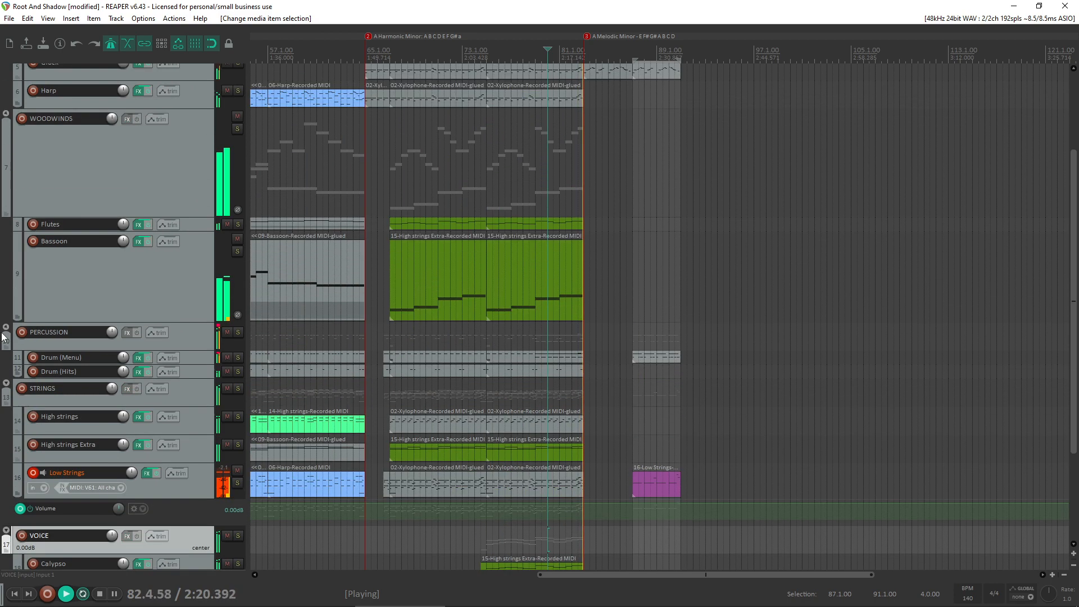
click(642, 359)
drag(647, 360, 599, 359)
click(579, 344)
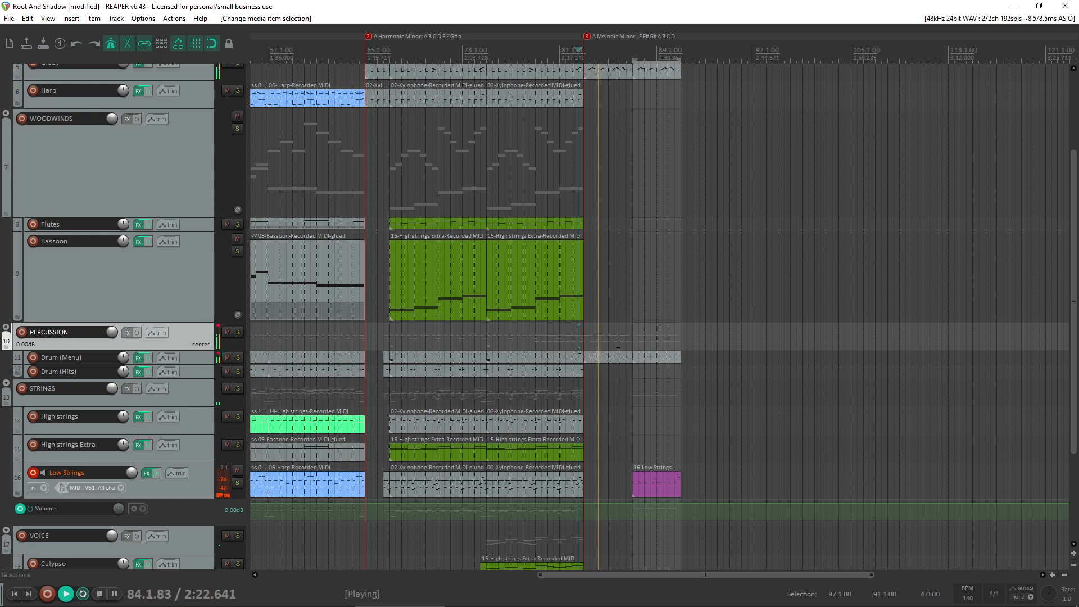
- Slightly lower the velocities of the C5 notes in the copied Drum (Menu) item at bars 83 to 86
double_click(627, 357)
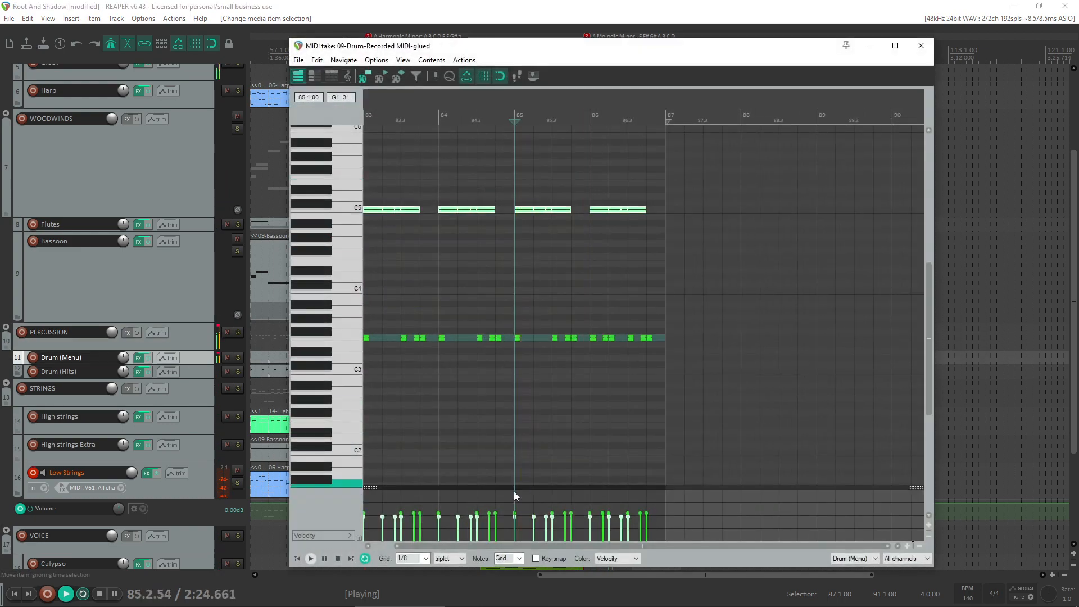
drag(514, 517, 515, 518)
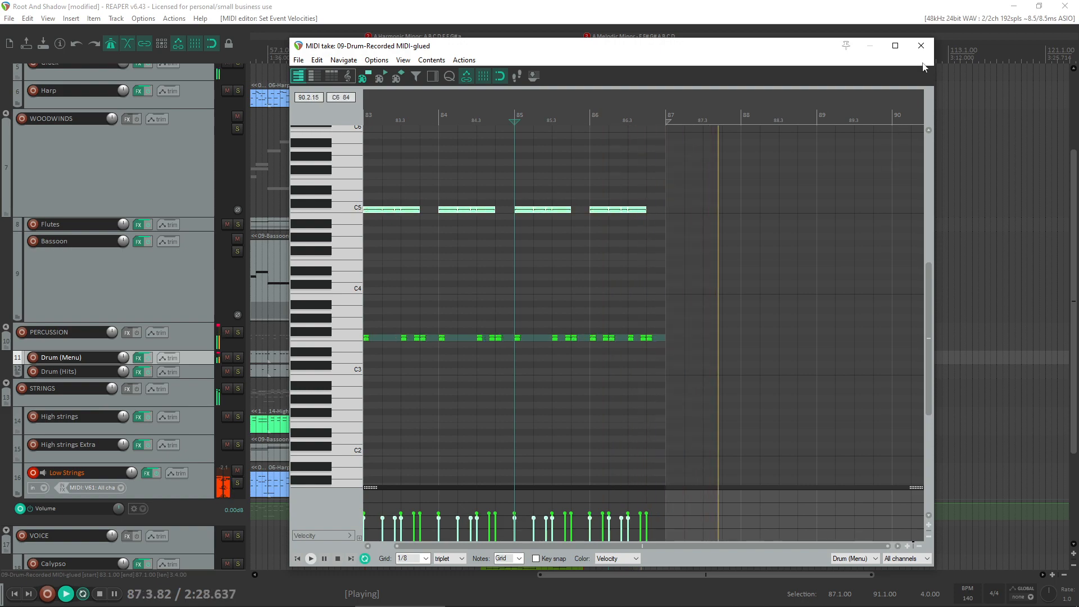
click(921, 45)
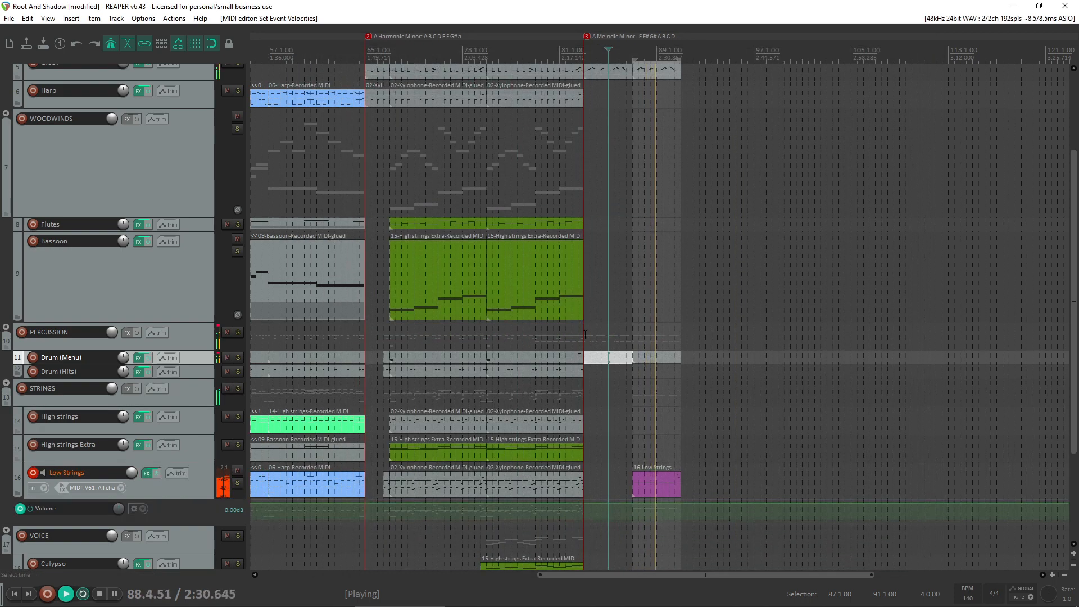
- Arm the Flutes track for recording, stop playback, and open the track's effects
scroll(169, 337, up, 3)
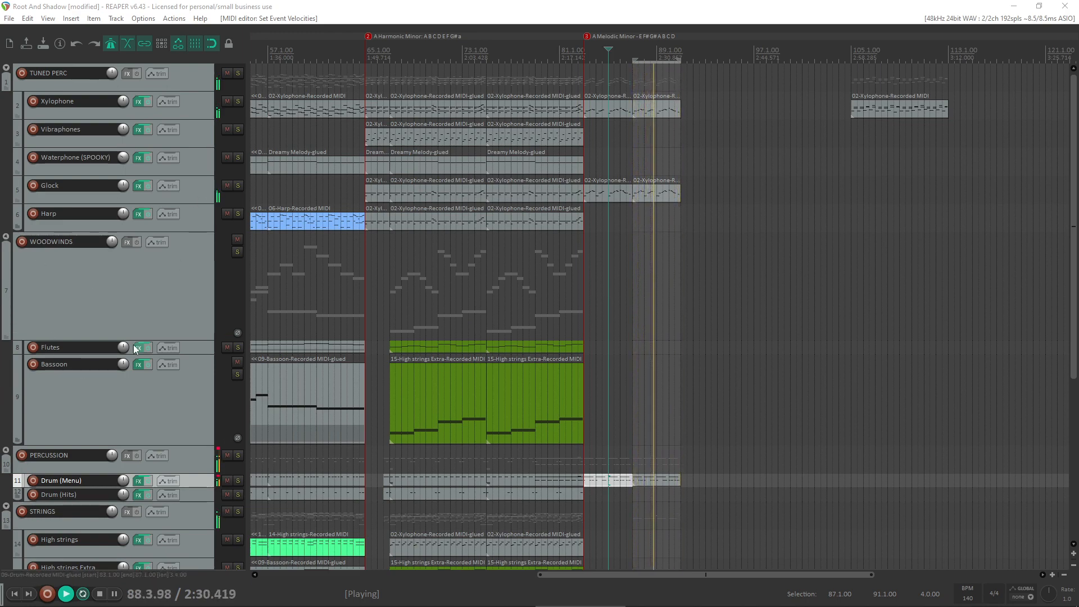
click(34, 347)
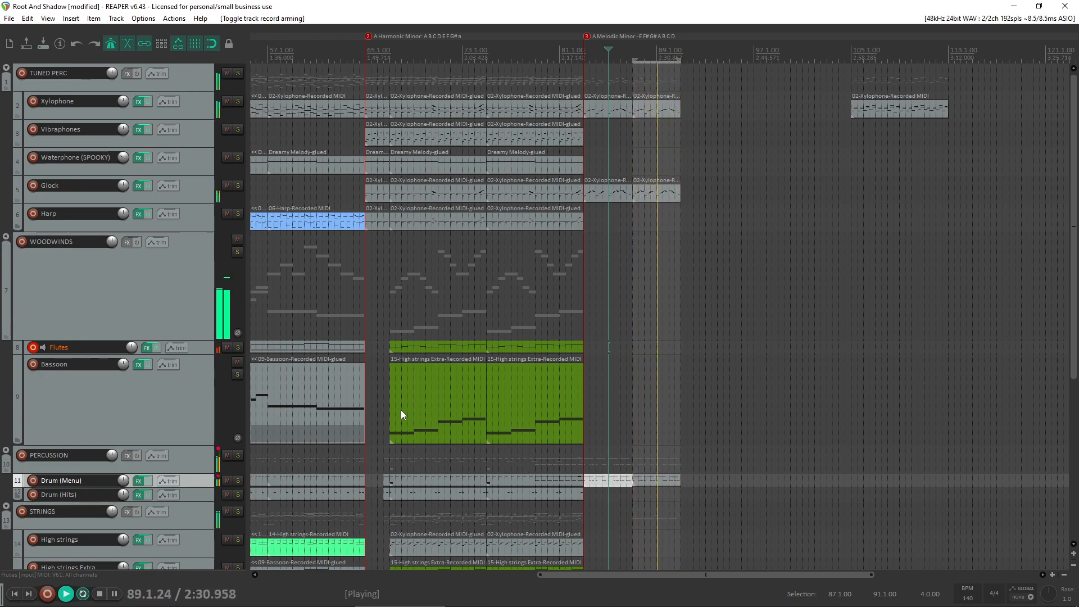
key(space)
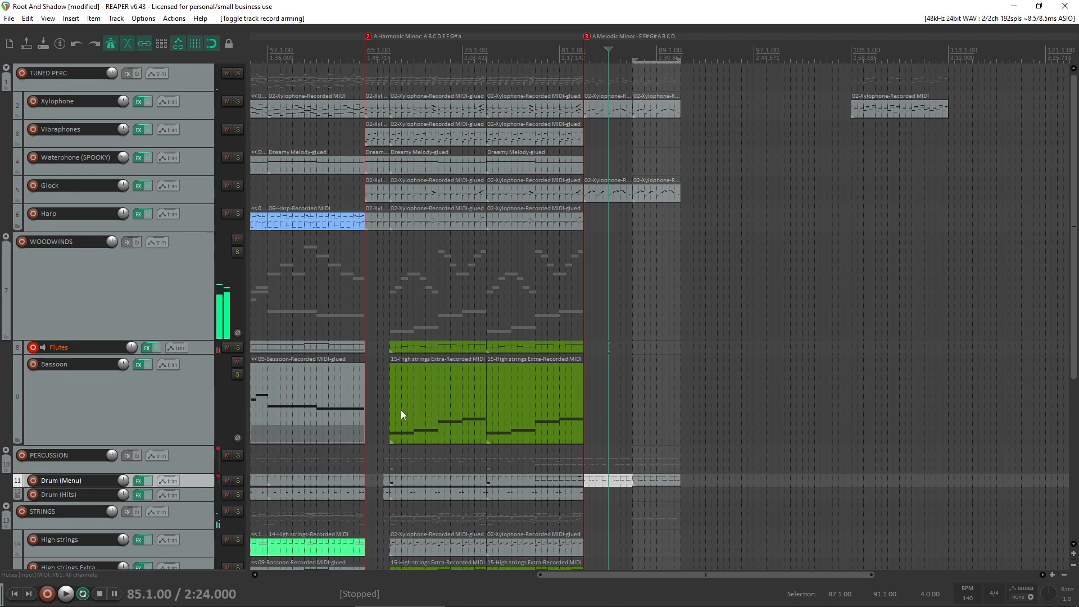
scroll(123, 385, down, 3)
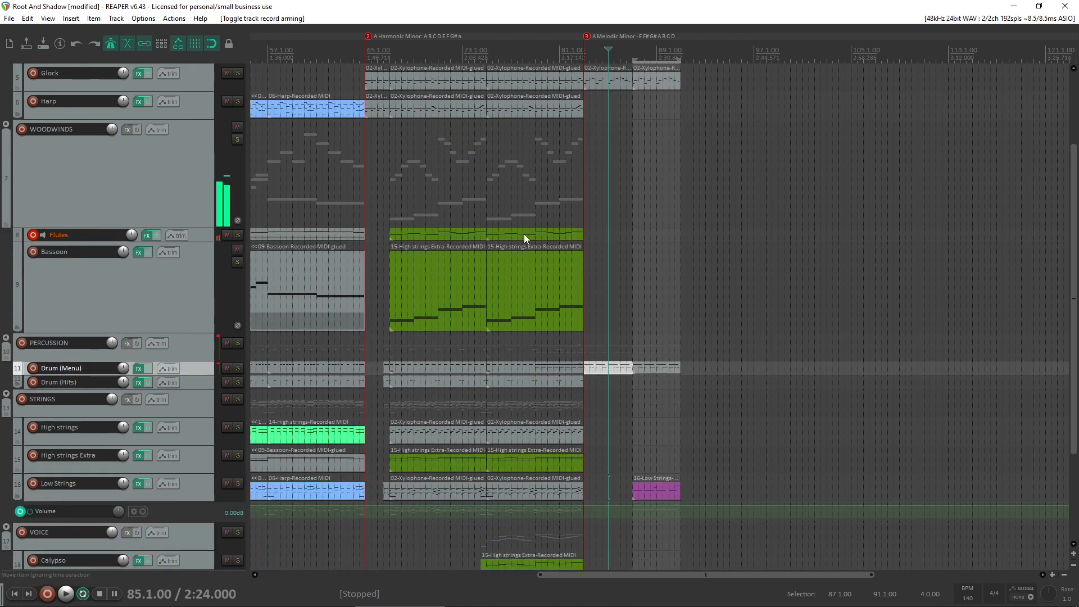
click(148, 236)
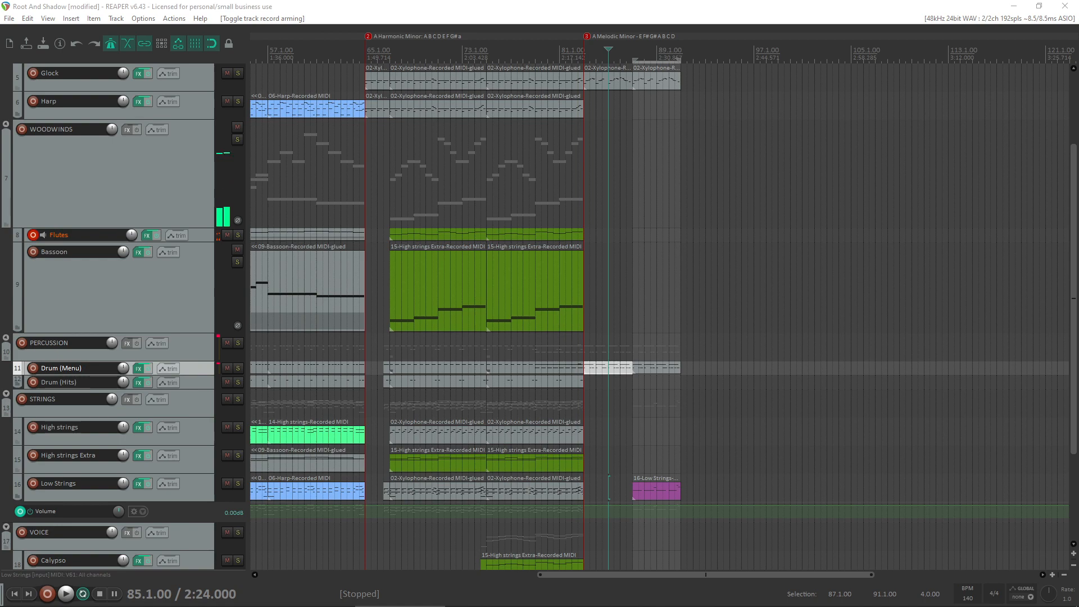
- Audition the melodic minor section from 86.3.00 through bar 90 with the Flutes track armed
click(661, 247)
click(627, 290)
key(space)
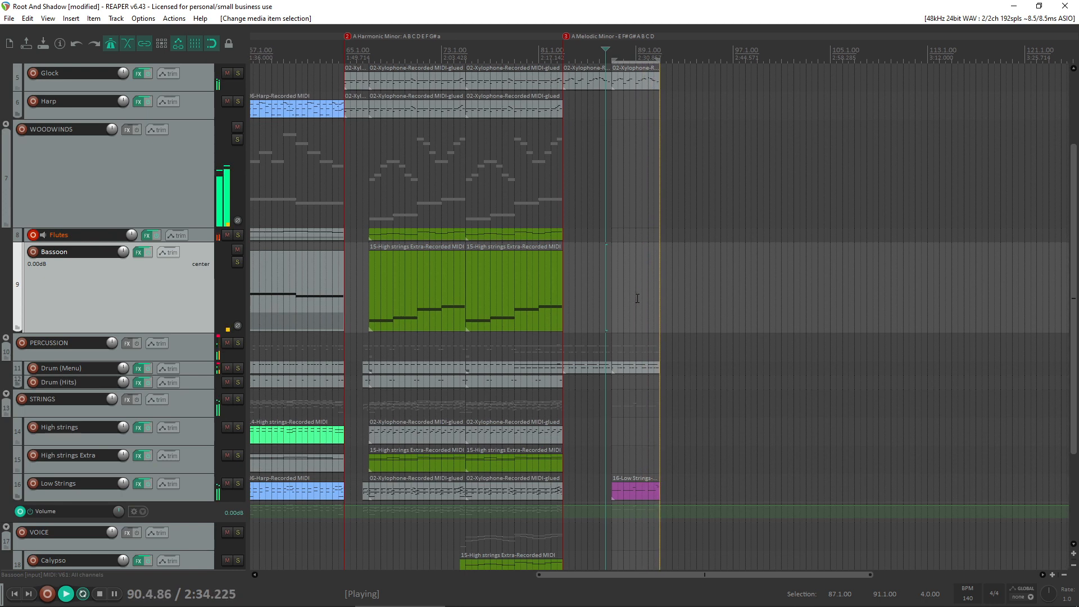
key(space)
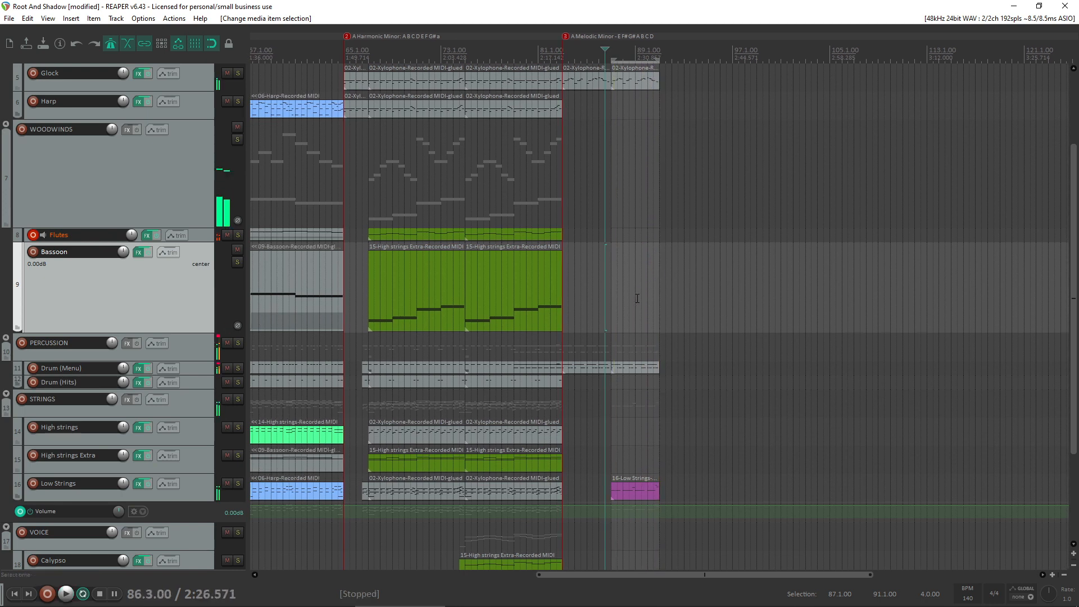
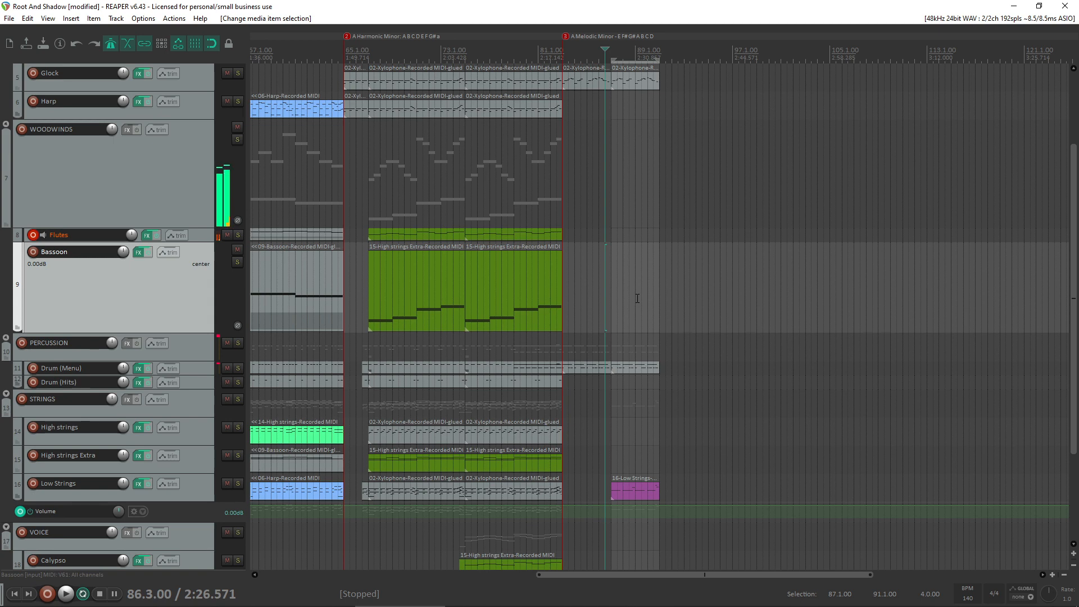
- Rehearse a flute line over the melodic minor section, replaying it from the end of bar 86 through bar 90
key(space)
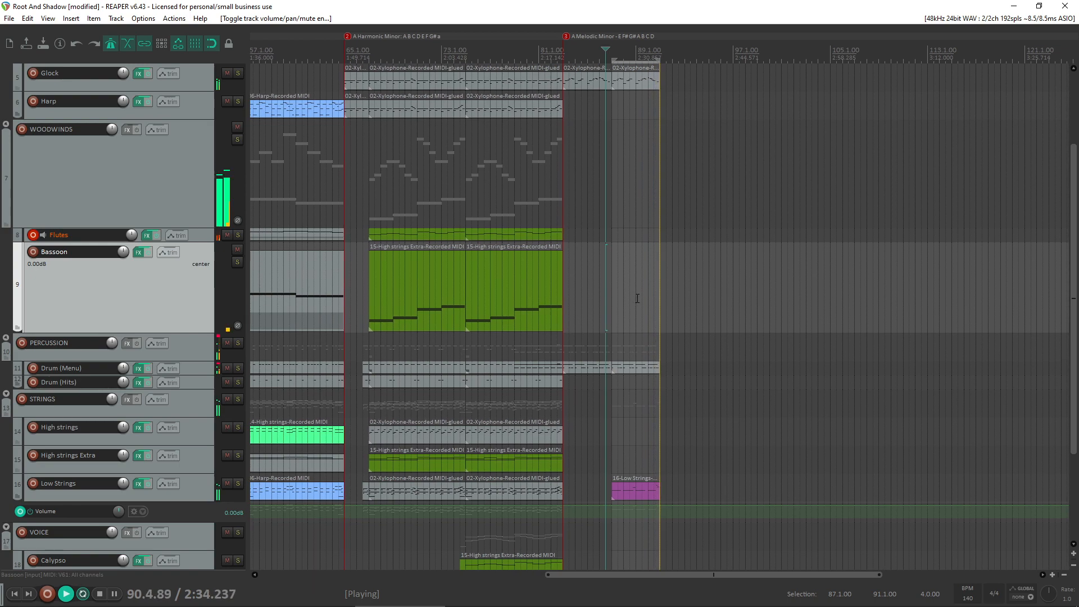
key(space)
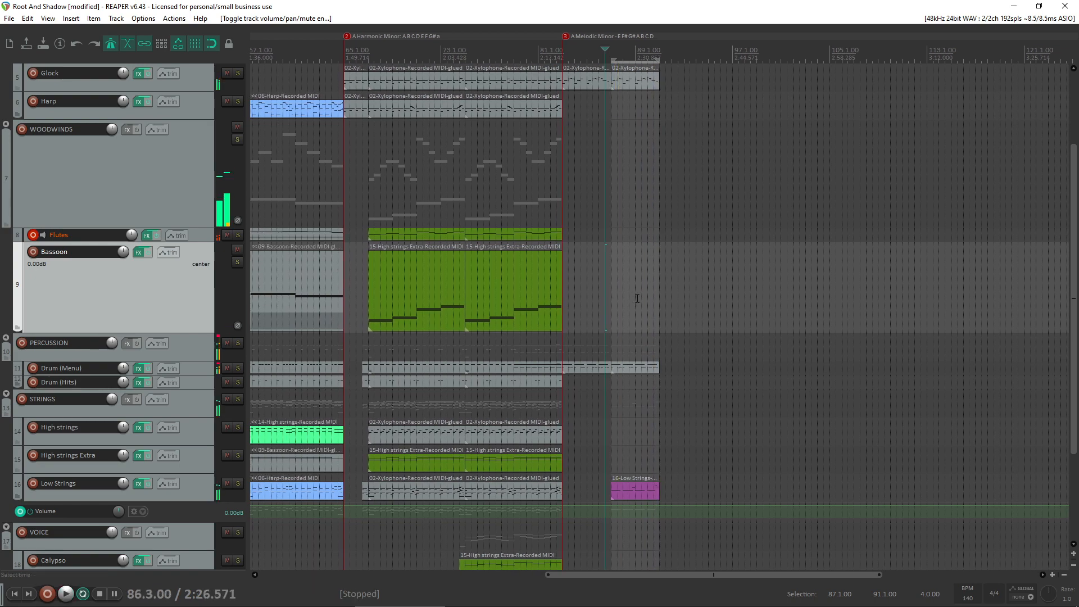
scroll(884, 444, up, 2)
scroll(780, 475, up, 2)
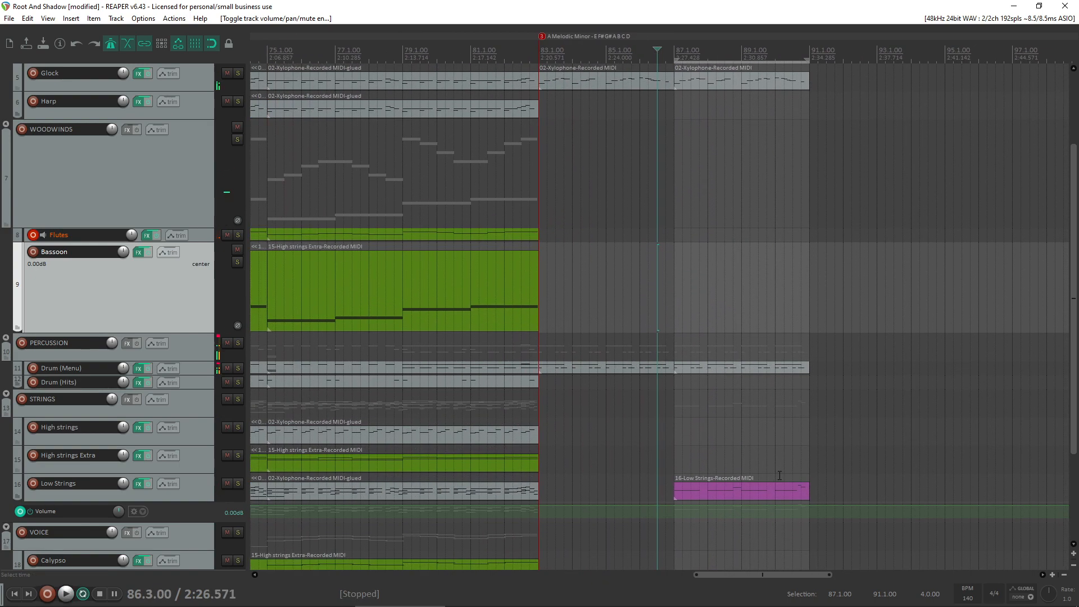
click(569, 598)
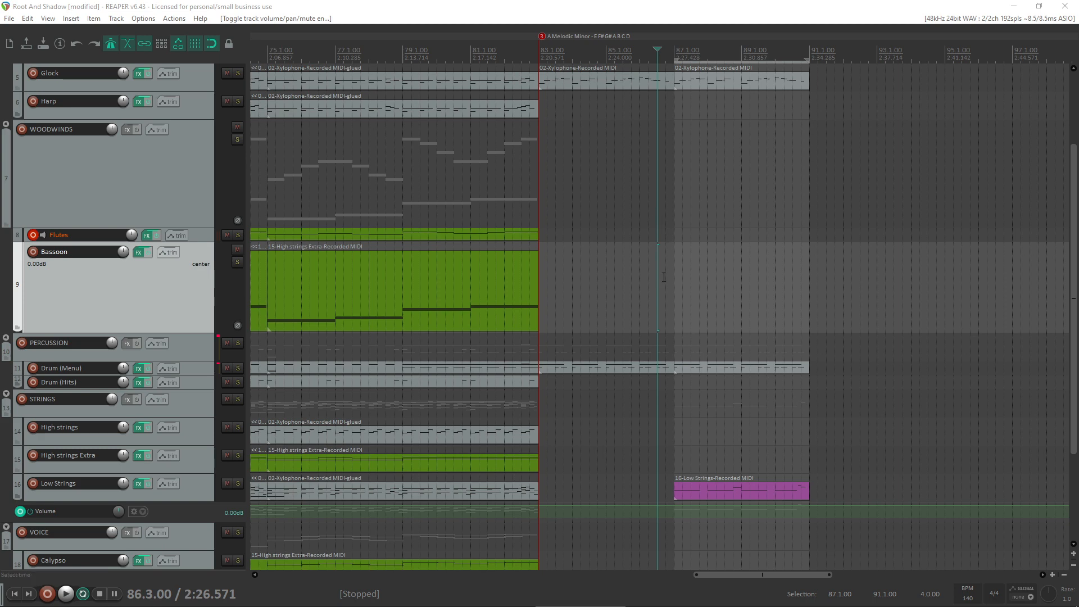
key(space)
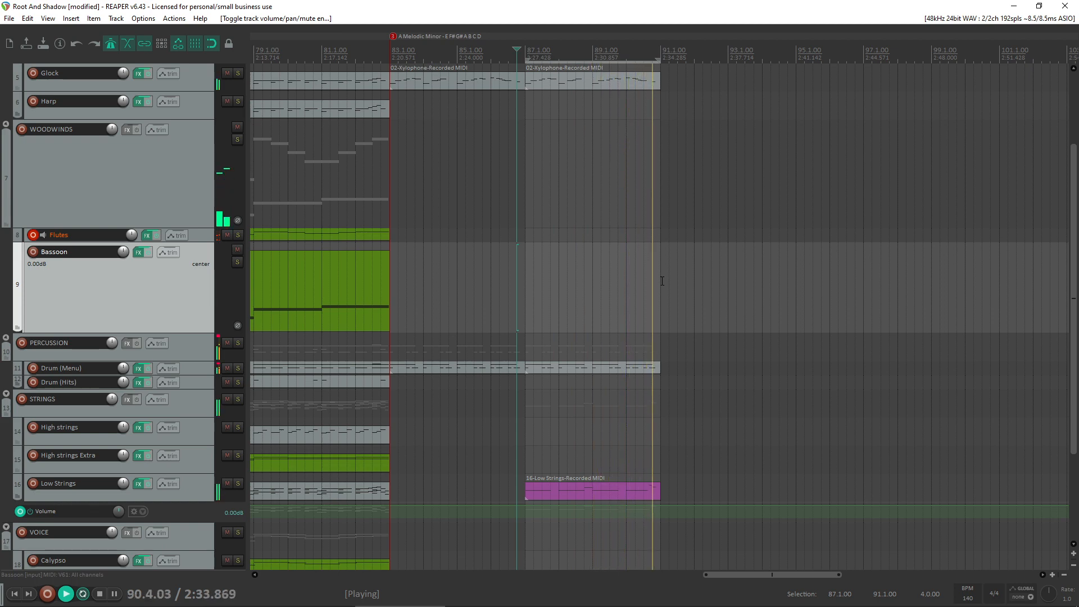
key(space)
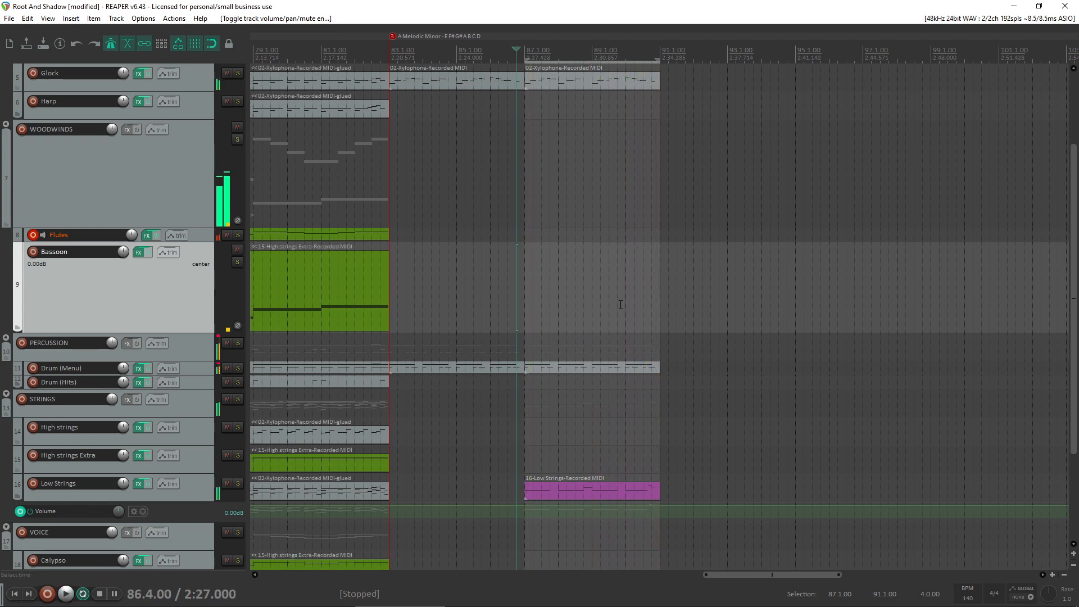
- Repeat the Xylophone, Glock, Drum (Menu) and Low Strings items of bars 87 to 90 until 103.1.00, removing any surplus copies
scroll(713, 507, down, 2)
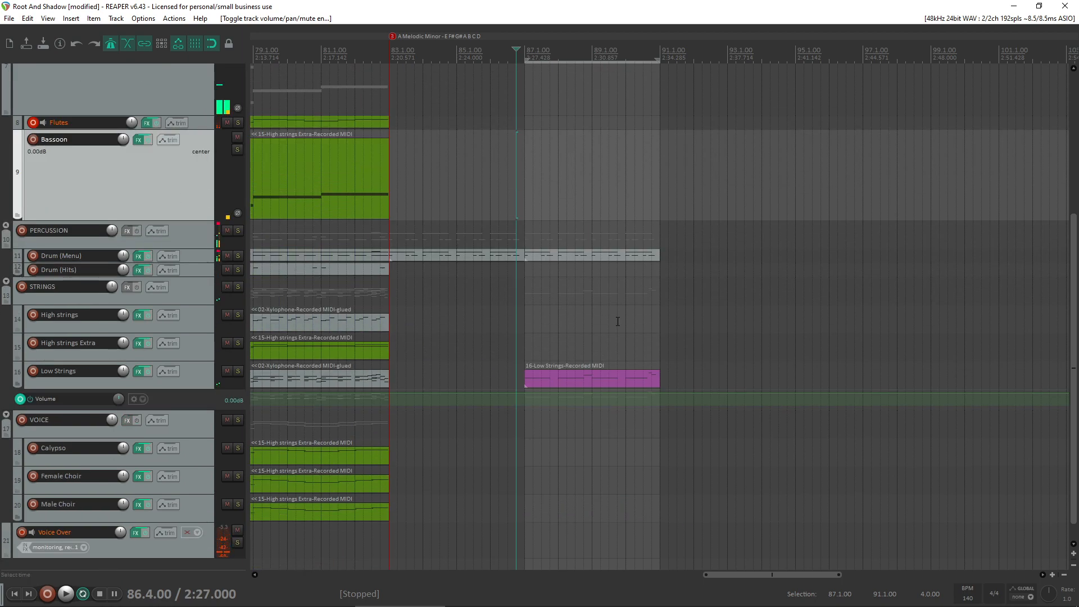
scroll(174, 288, down, 1)
scroll(551, 290, down, 5)
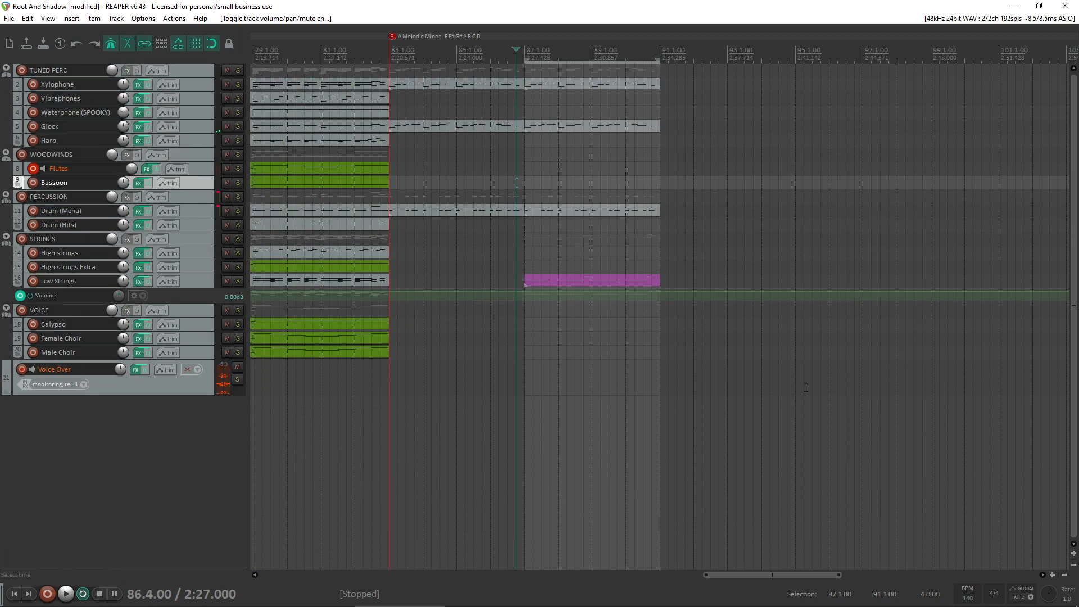
drag(797, 378, 985, 87)
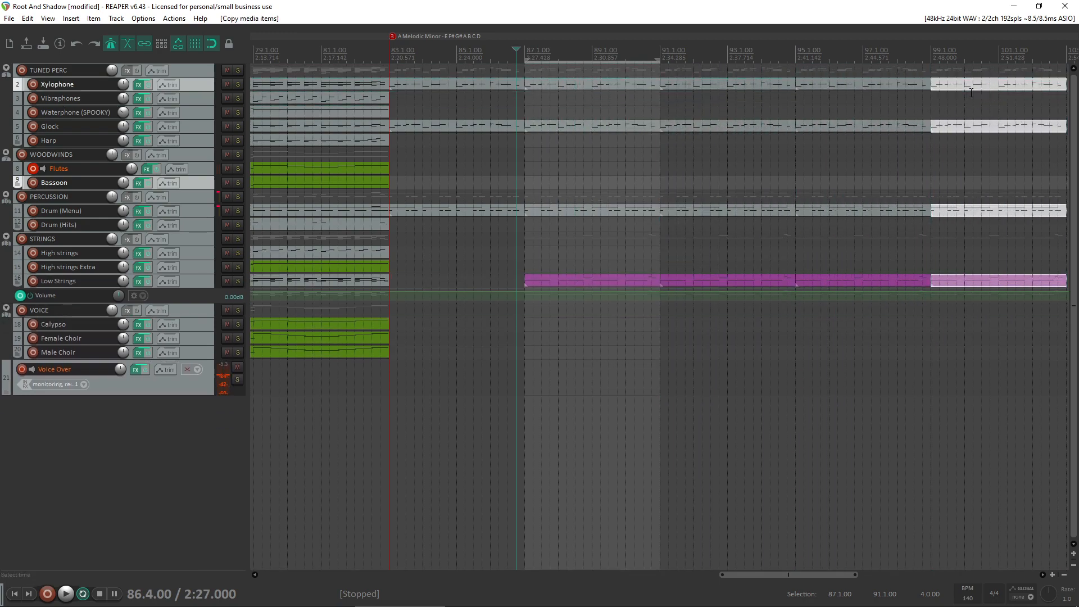
scroll(924, 193, down, 2)
scroll(809, 191, right, 5)
key(Delete)
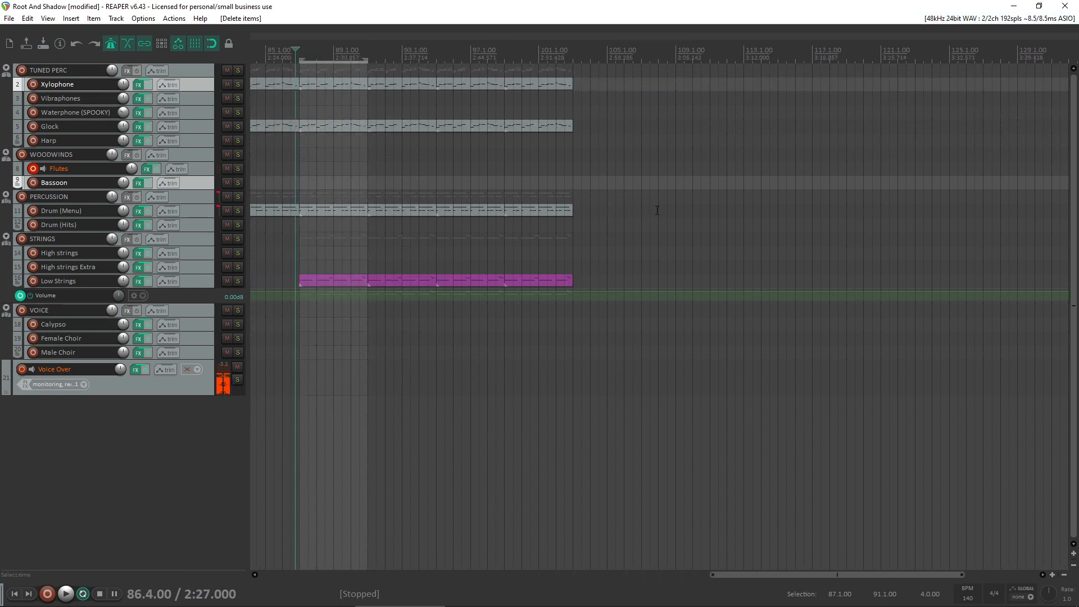
- Set the time selection from 87.1.00 to 103.1.00 and rehearse the flute line from 86.3.00
drag(574, 256, 298, 251)
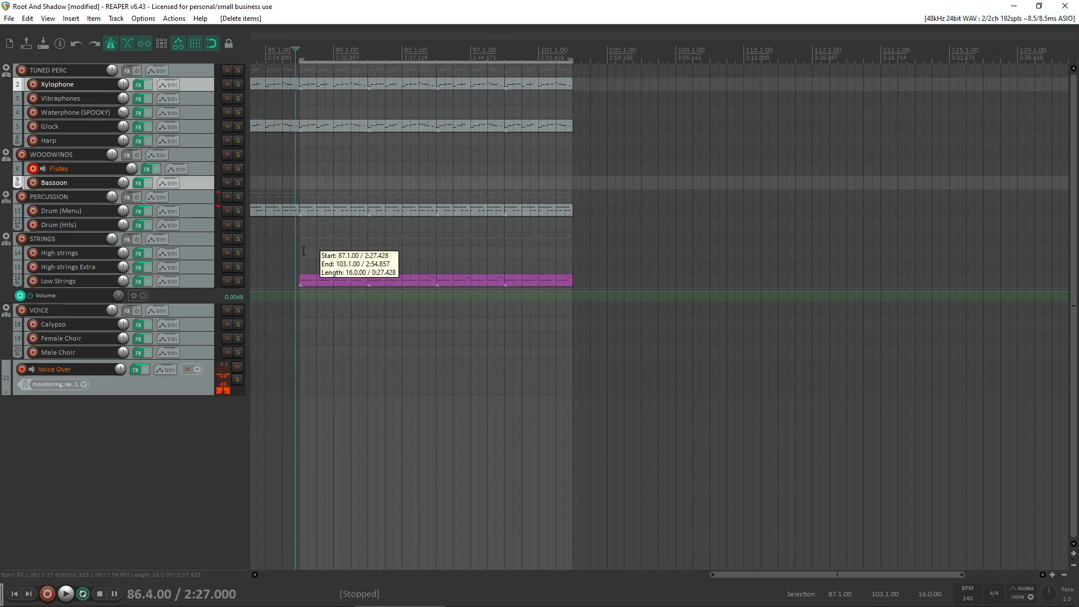
click(293, 168)
key(space)
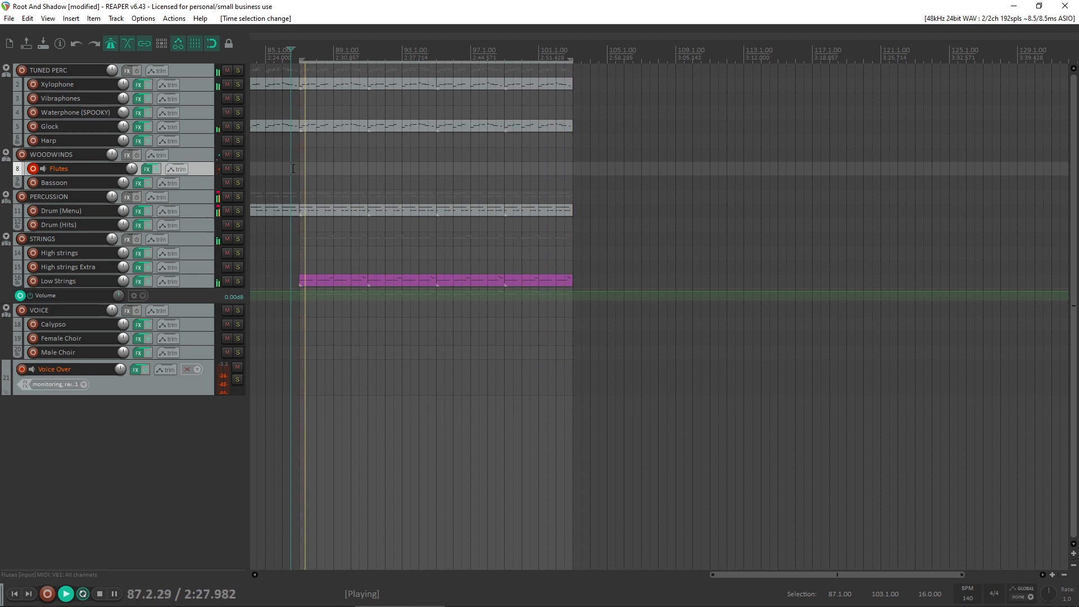
key(space)
key(space)
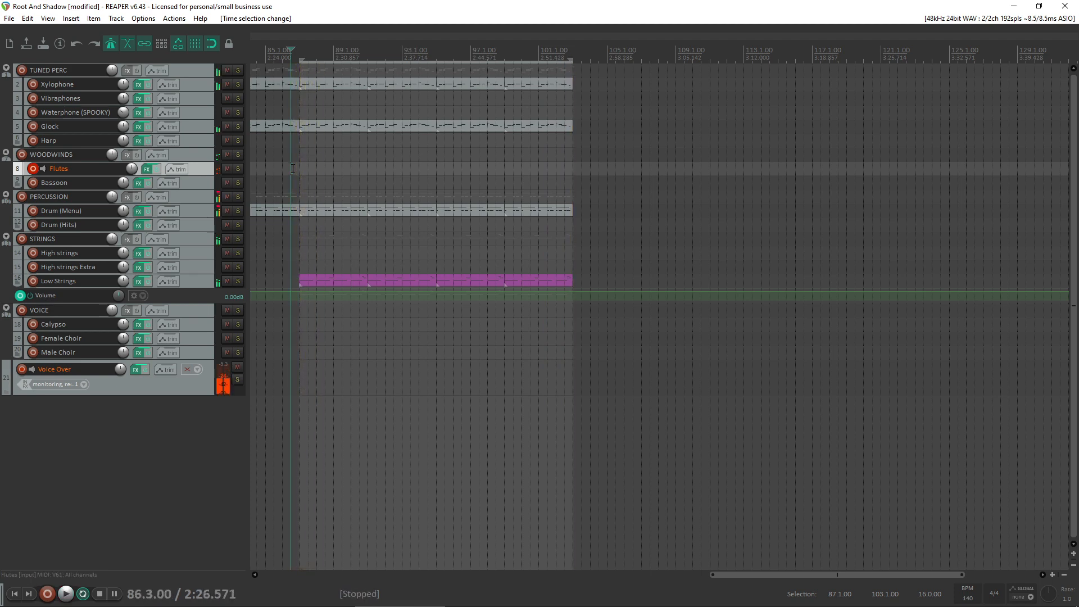
key(space)
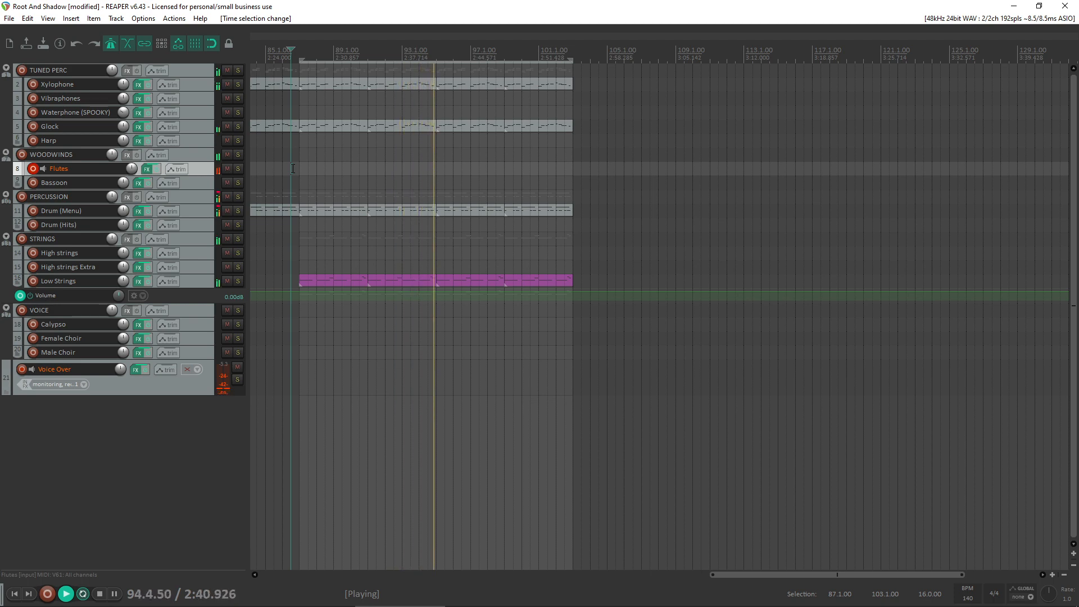
key(space)
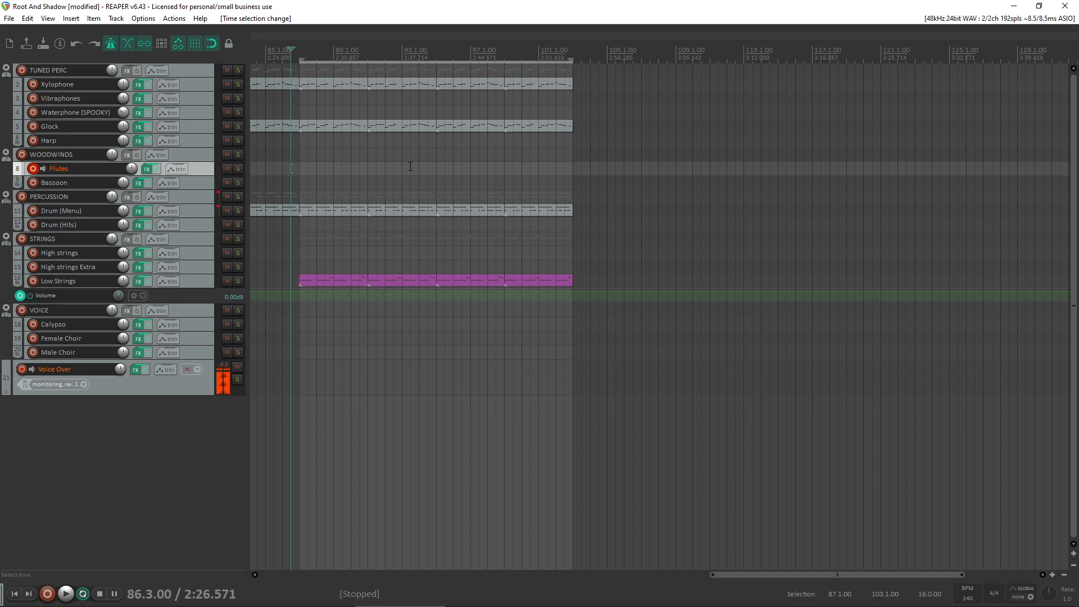
- Record an eight-bar flute melody on the Flutes track from bar 87 and save the recorded take
scroll(337, 174, up, 3)
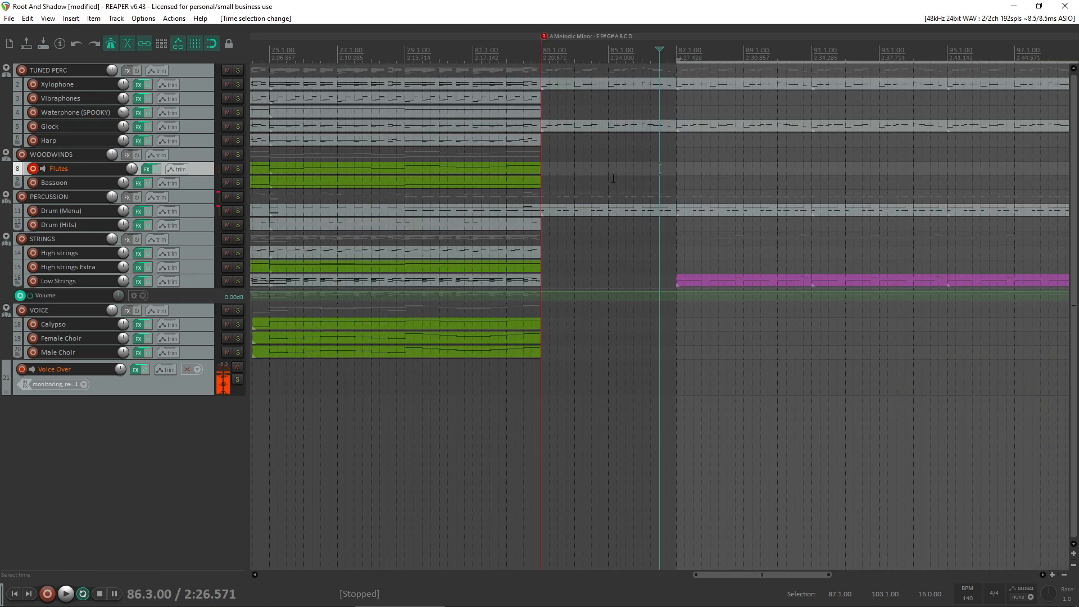
click(678, 181)
key(ctrl+r)
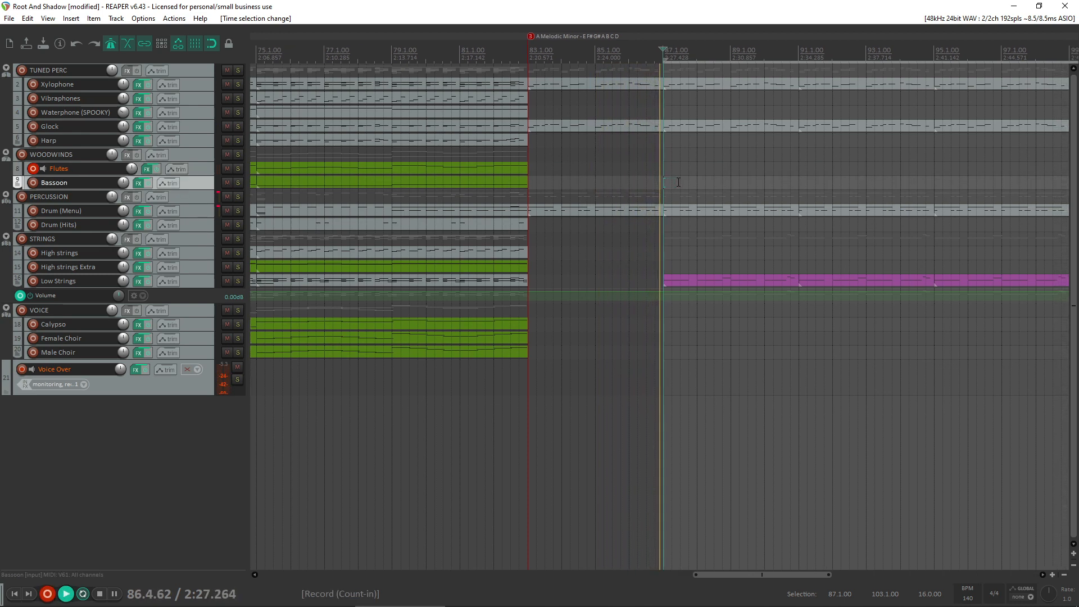
key(space)
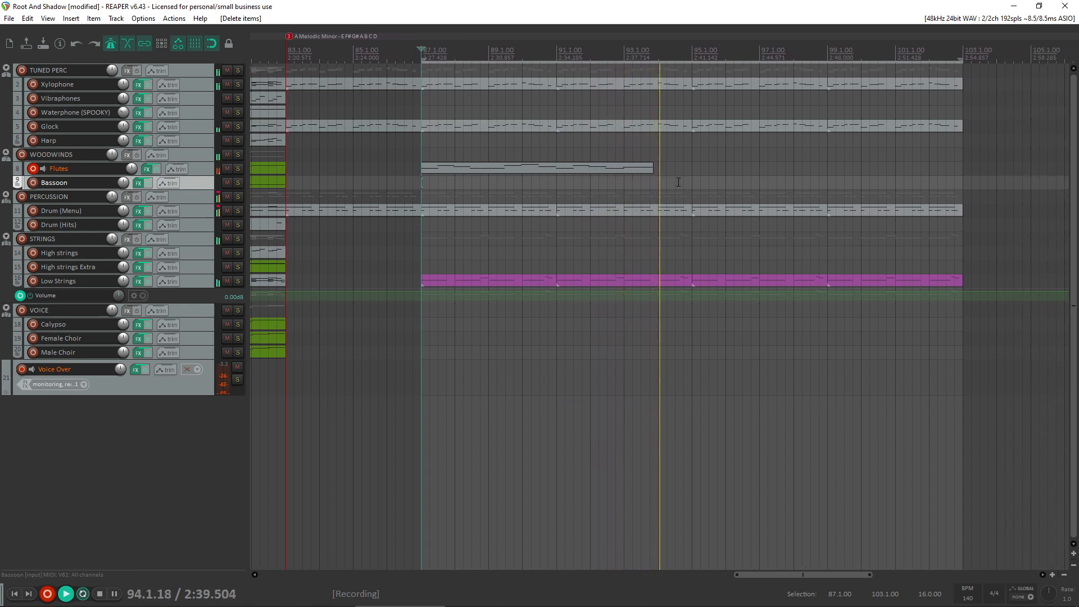
key(space)
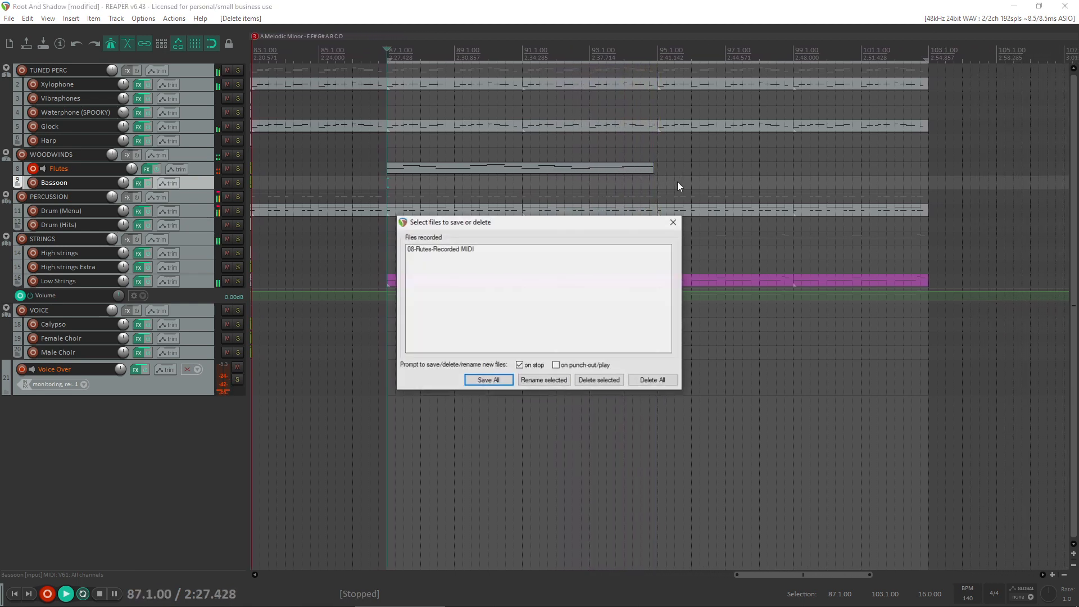
click(486, 382)
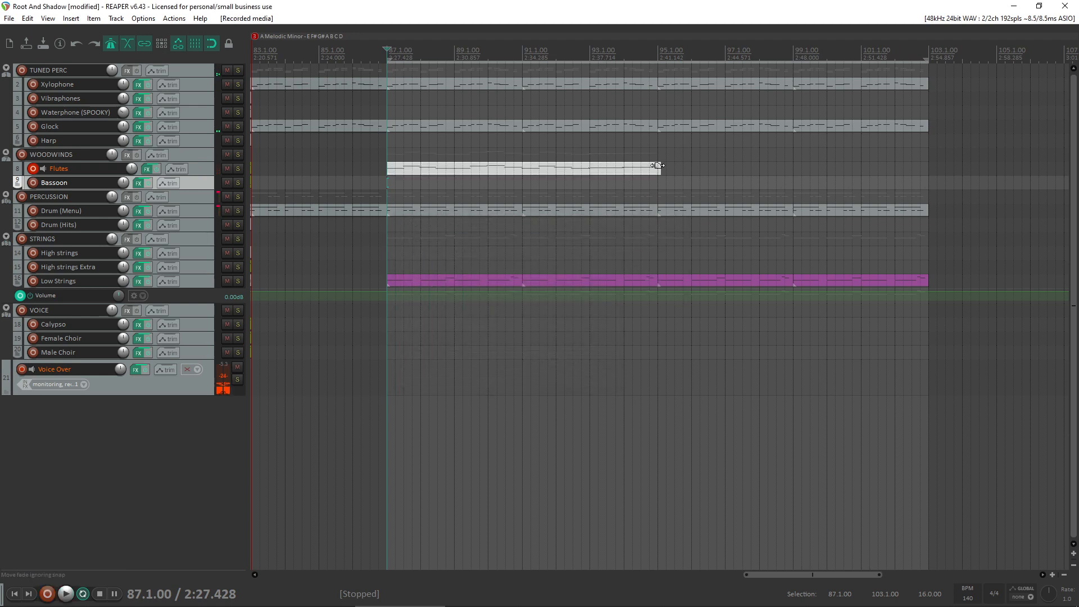
- Trim the recorded Flutes item's end to bar 95 and quantize all its notes to a 1/8 straight grid at 100% strength
click(655, 170)
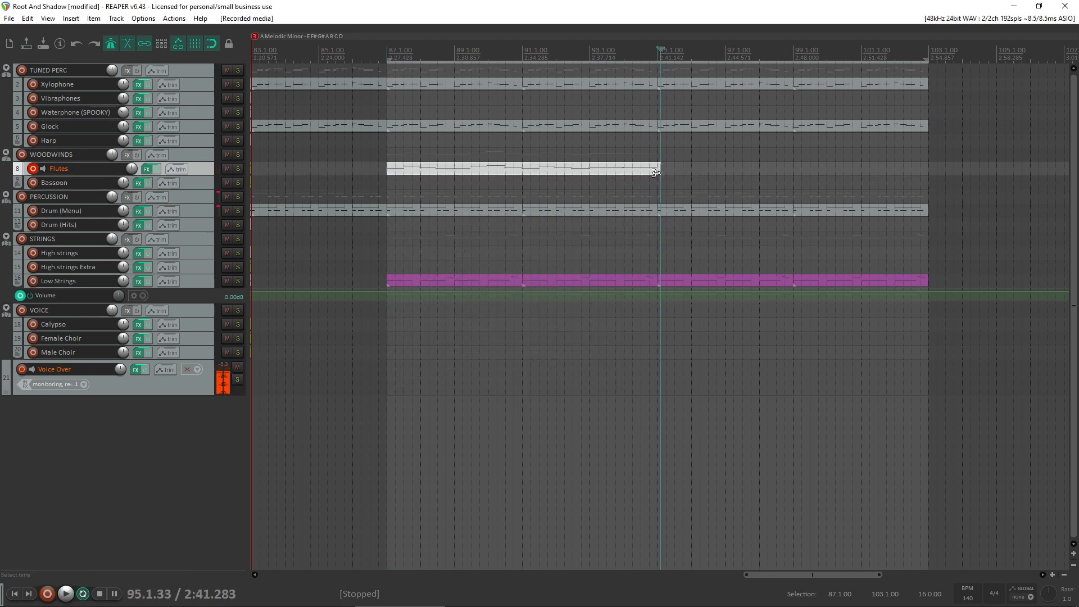
drag(655, 173, 656, 171)
double_click(633, 168)
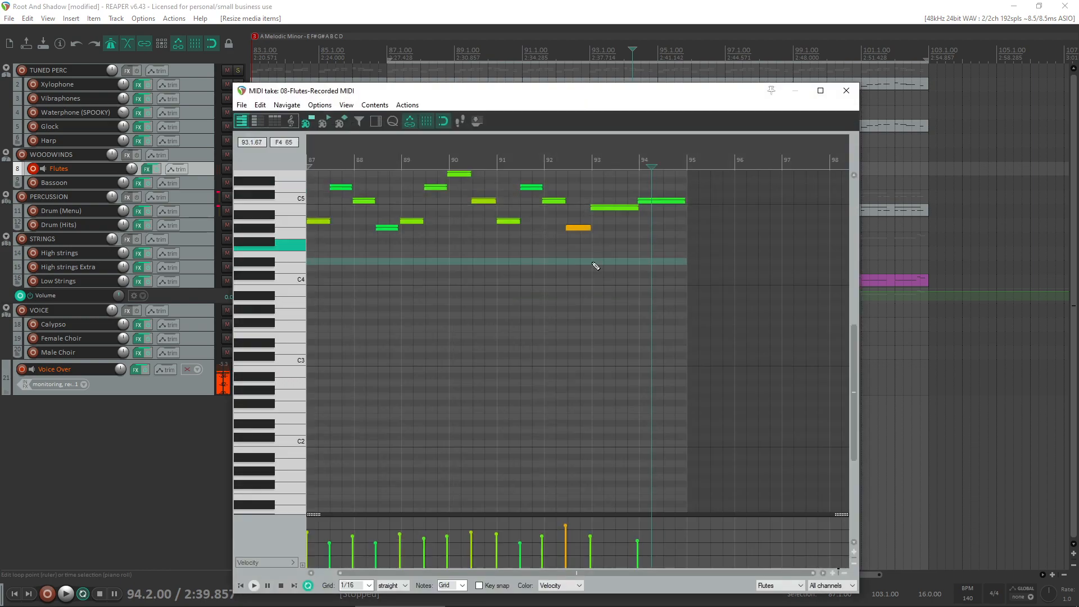
key(ctrl+q)
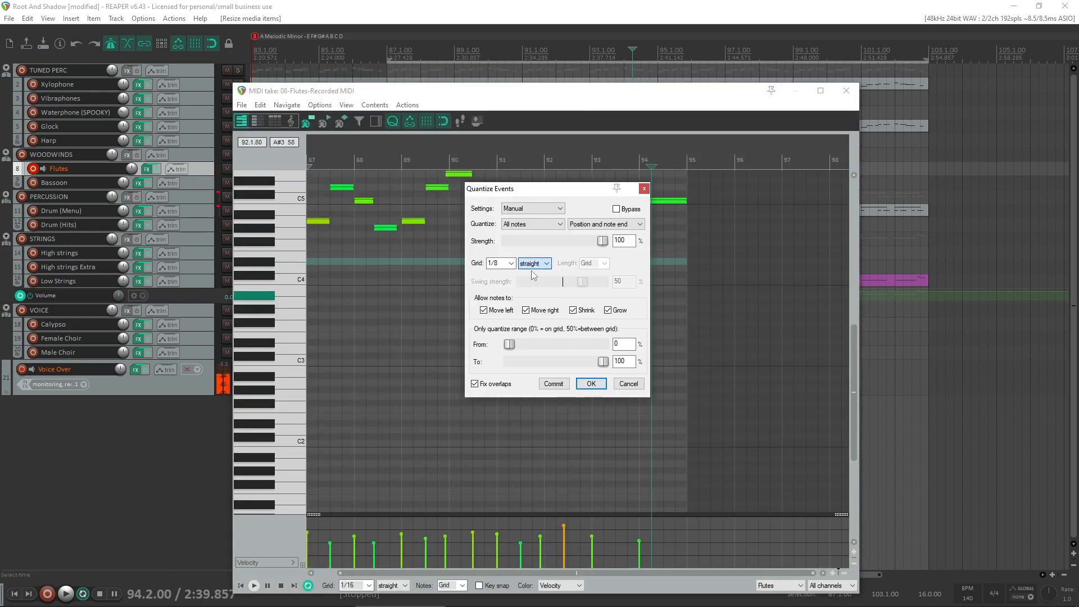
click(588, 382)
- Lower the velocity of the loud G#4 note in bar 92 and audition the Flutes take from bar 87
click(462, 201)
key(space)
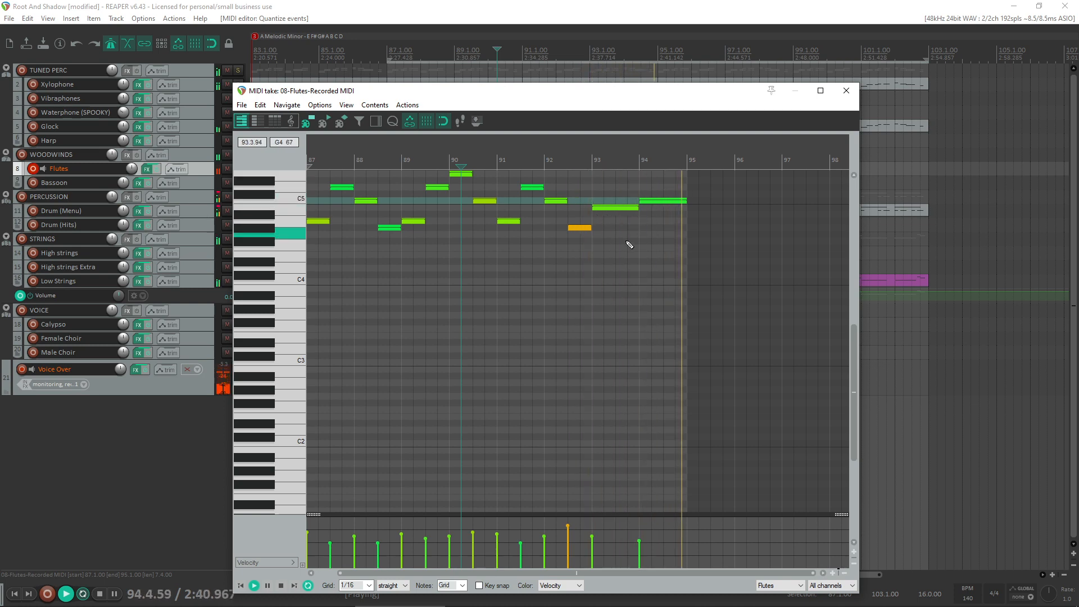
scroll(600, 381, down, 3)
key(space)
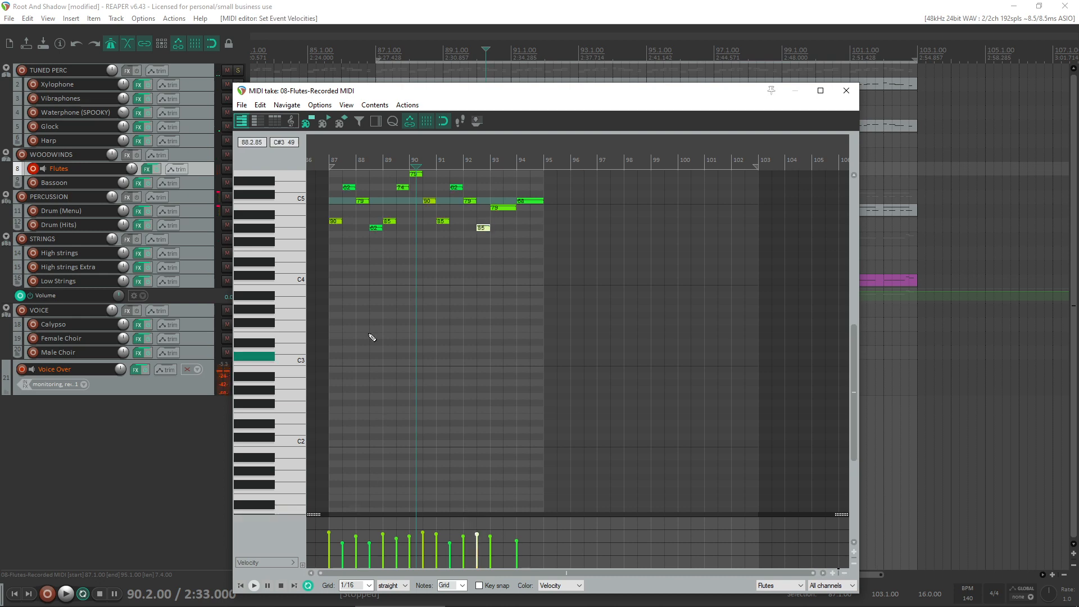
scroll(464, 238, up, 2)
key(Home)
key(space)
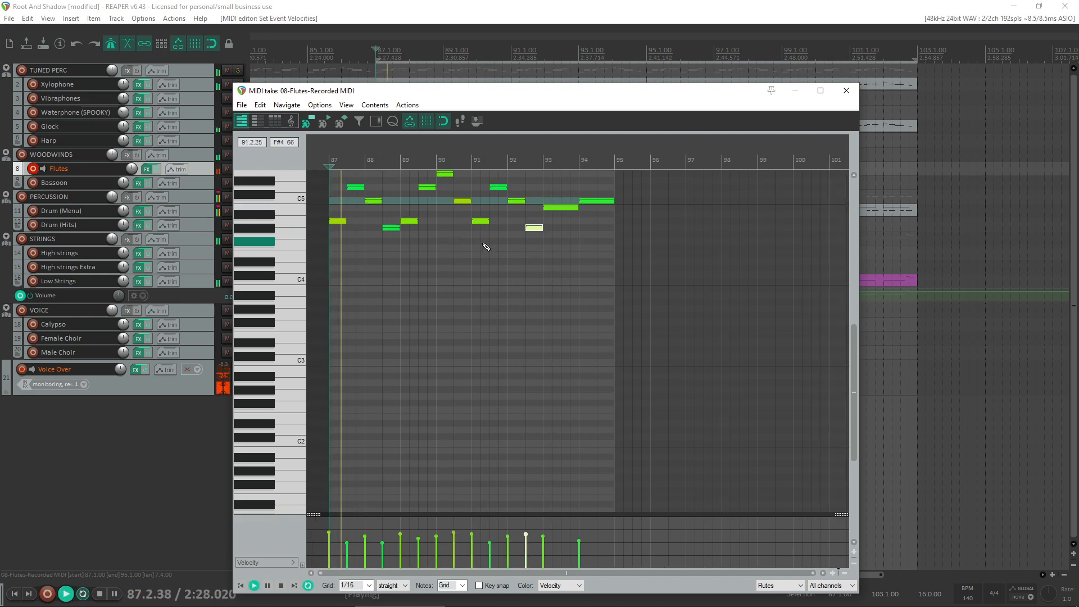
click(394, 585)
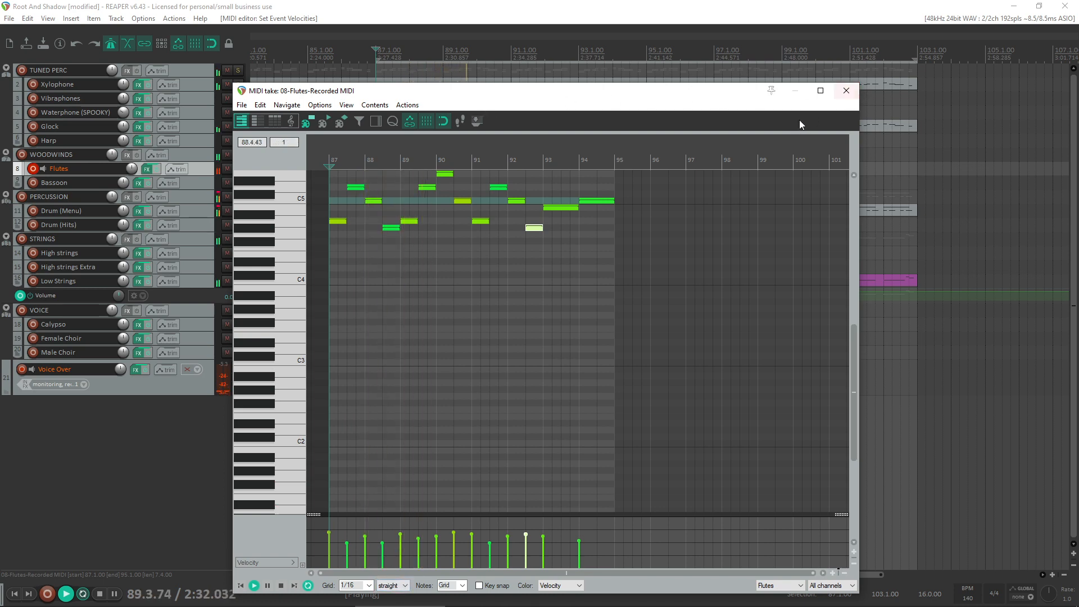
click(846, 90)
- Copy the Flutes item to bar 95 and glue both items into one spanning bars 87 to 102
drag(590, 169, 860, 168)
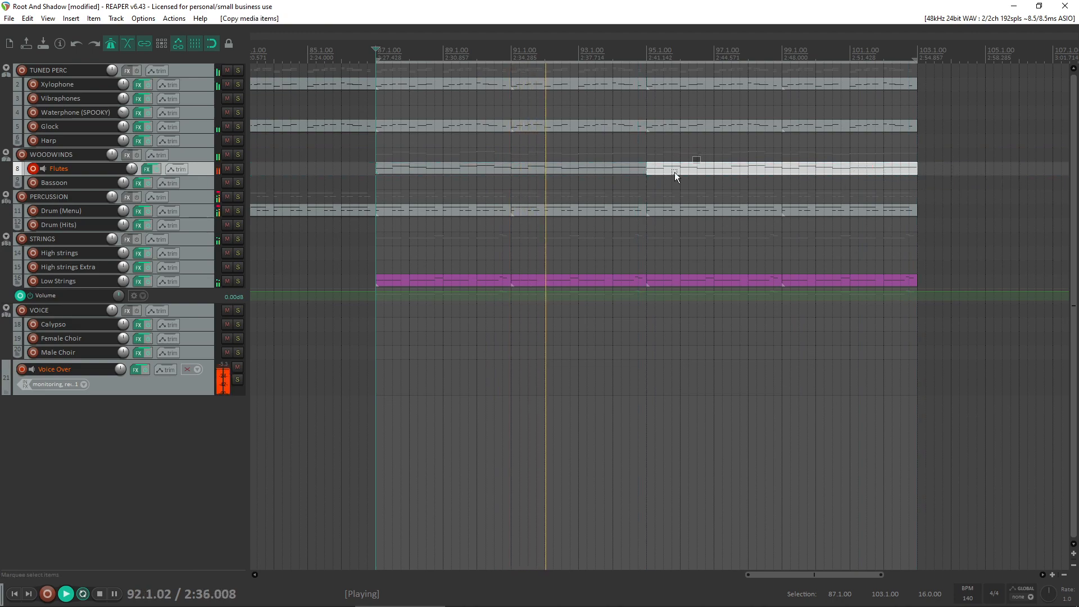
drag(674, 172, 638, 173)
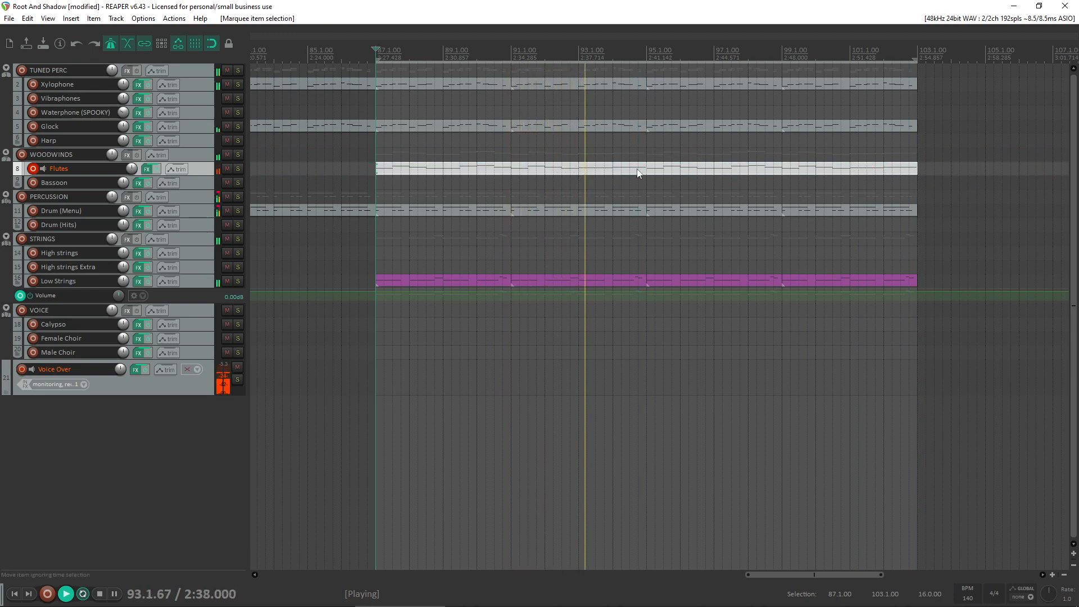
right_click(608, 165)
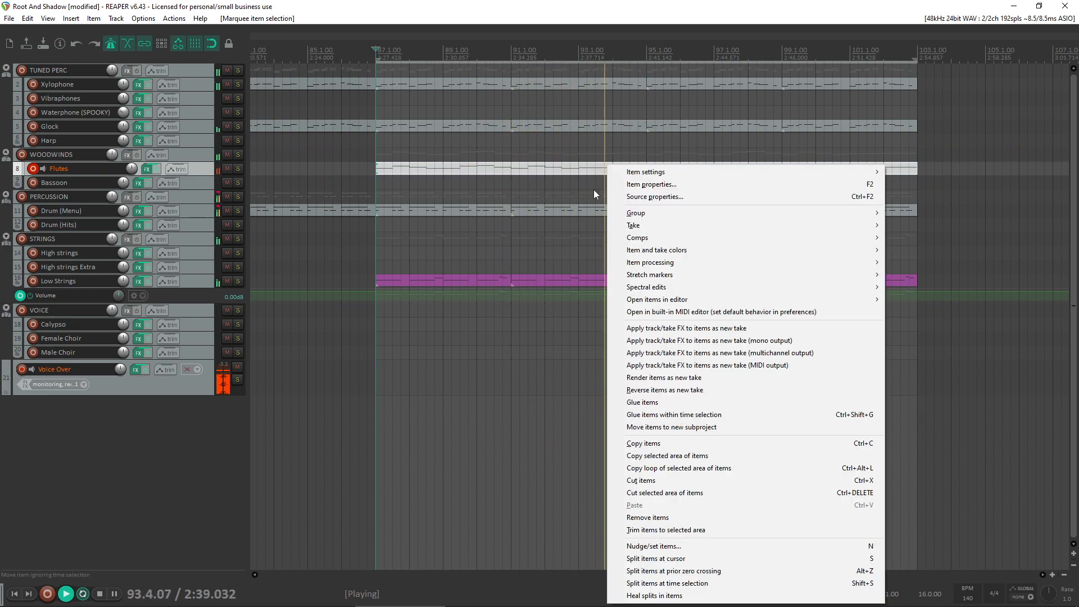
click(643, 405)
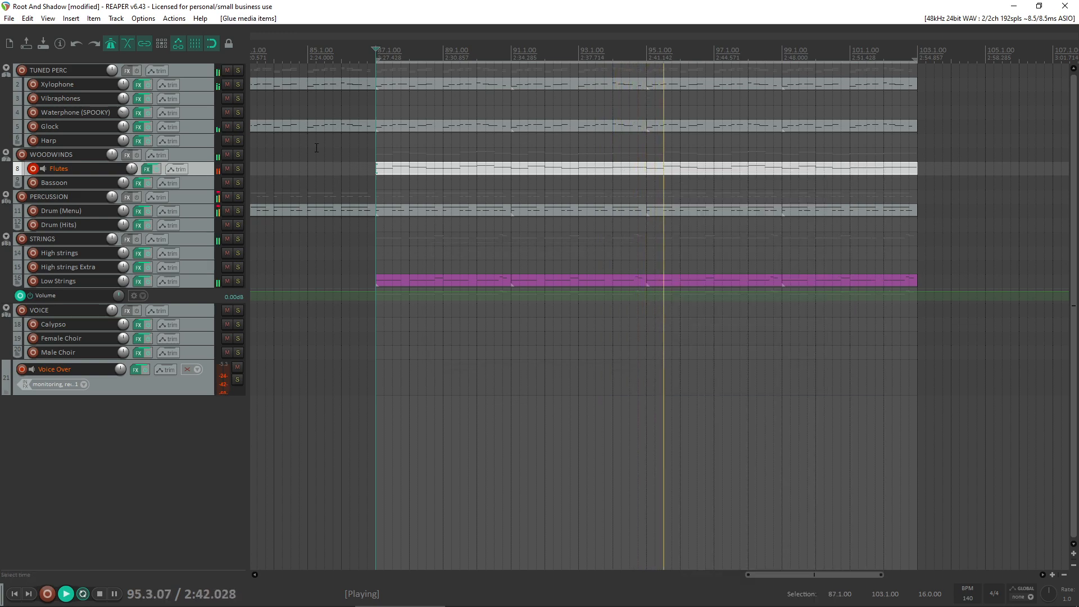
- Audition the glued Flutes part through bar 102 and open the Flutes track's effects
scroll(541, 213, down, 3)
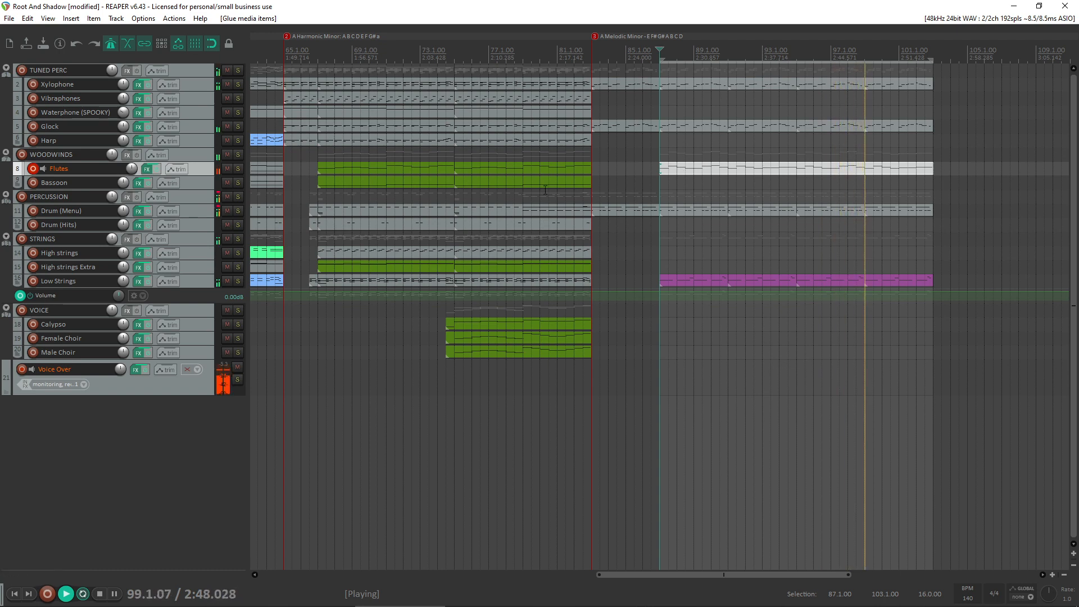
mouse_move(595, 605)
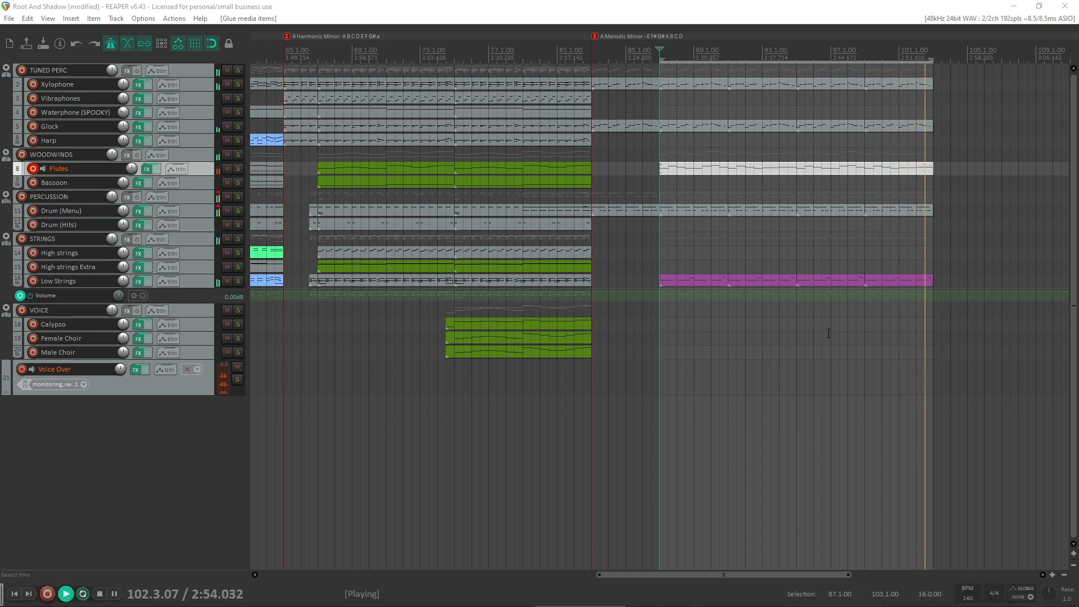
key(space)
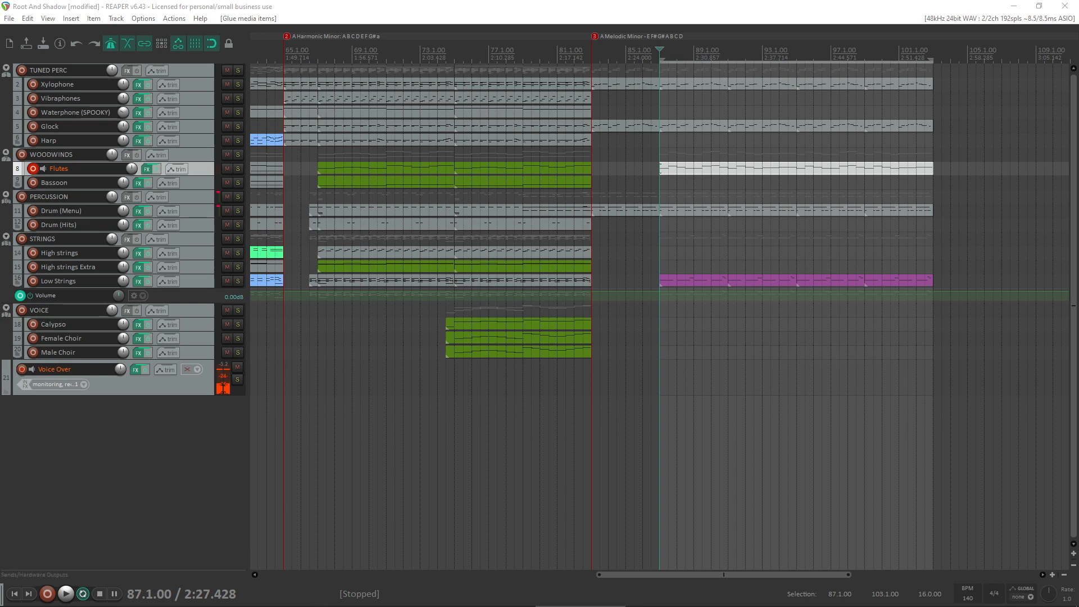
click(148, 168)
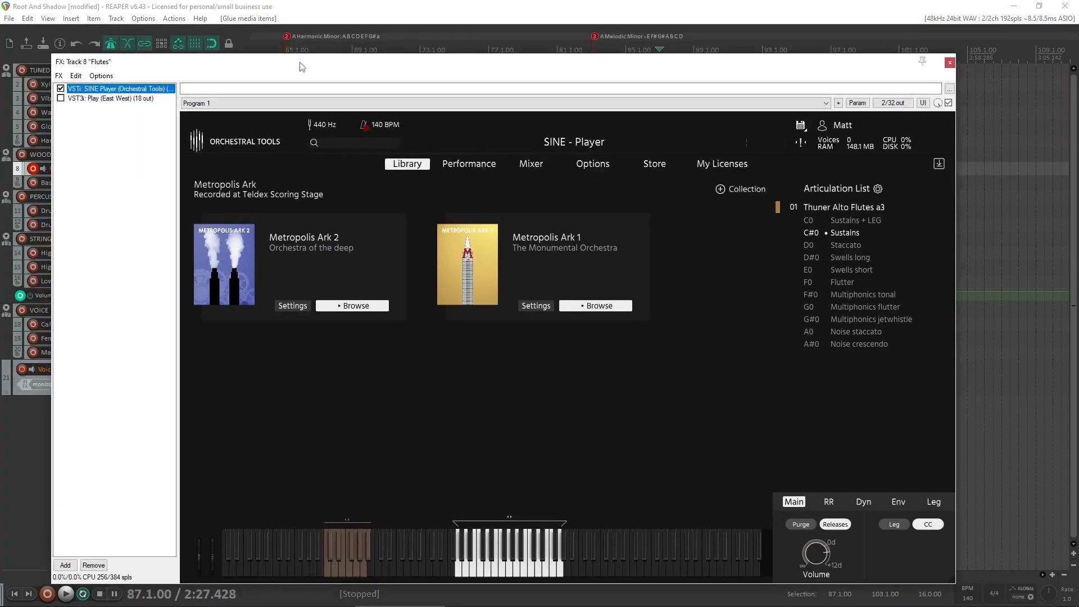
- Close the Flutes track's effects window and arm the Bassoon track for recording in place of Flutes
mouse_move(553, 604)
click(950, 63)
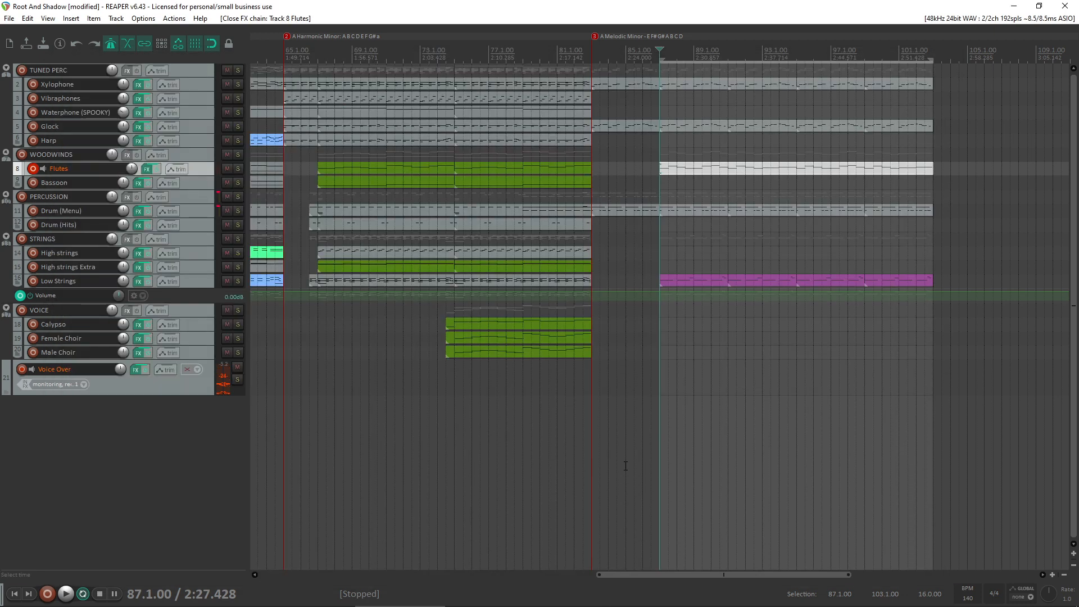
click(595, 595)
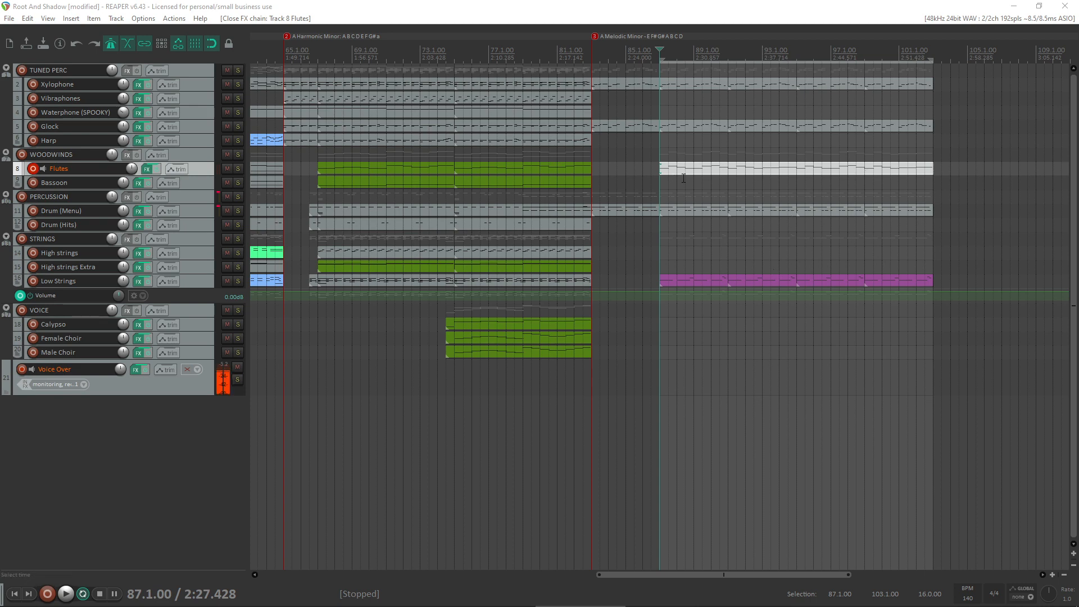
click(710, 173)
click(805, 173)
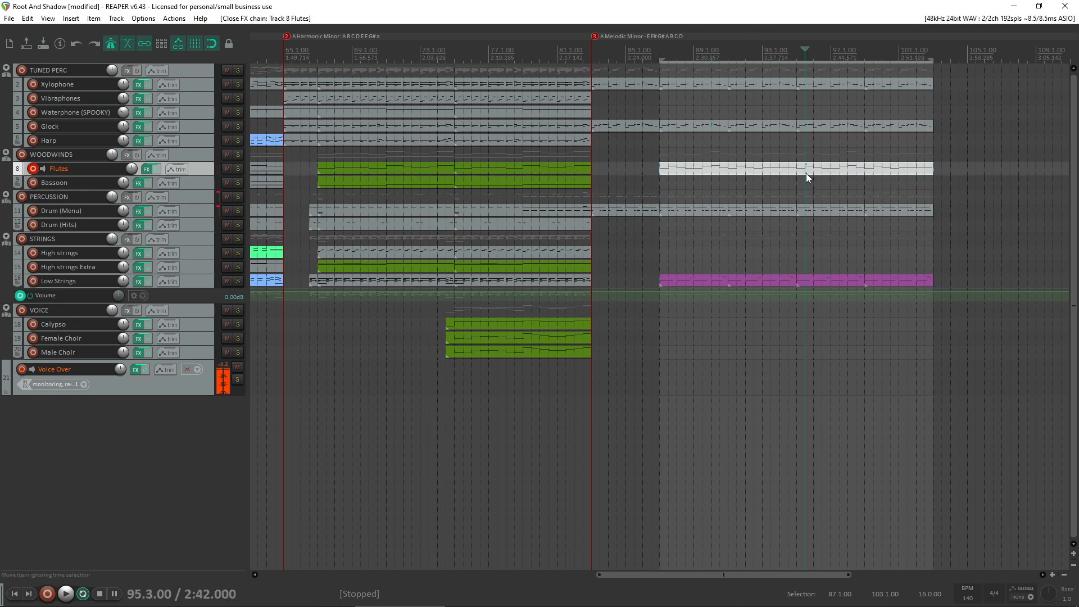
click(32, 169)
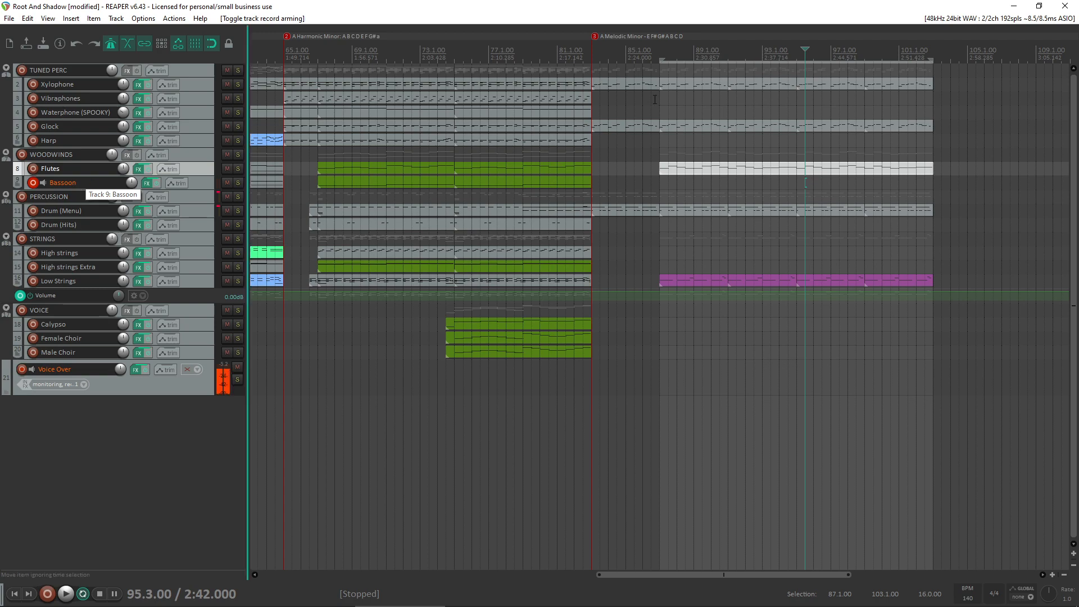
- Copy the glued Flutes item at bar 87 onto the Bassoon track and open the copy for note editing
click(682, 167)
mouse_move(684, 169)
mouse_down()
mouse_move(696, 184)
mouse_move(680, 183)
mouse_up()
double_click(679, 182)
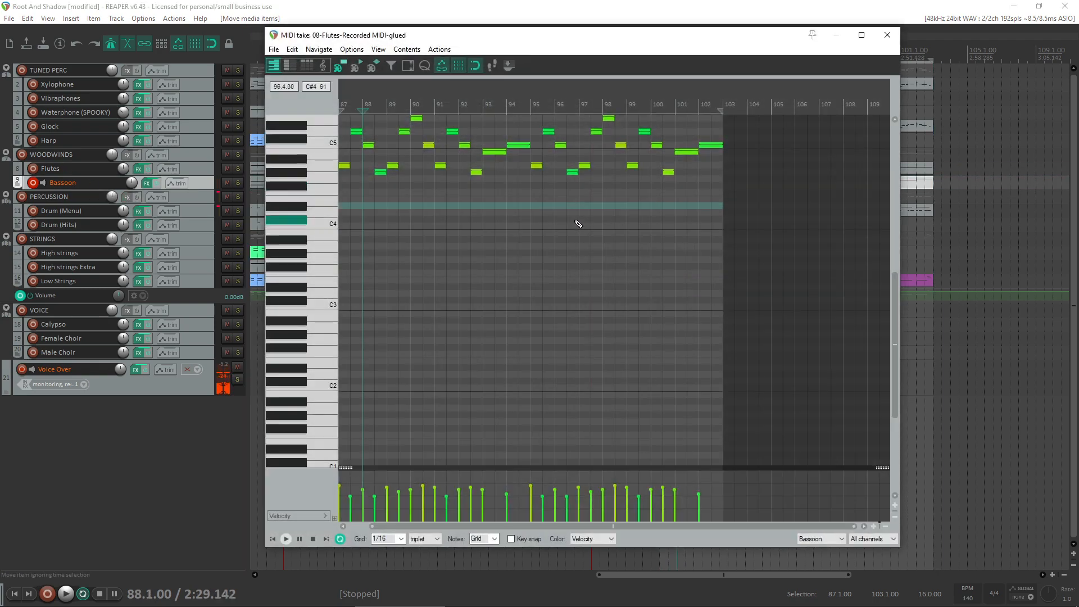
click(147, 181)
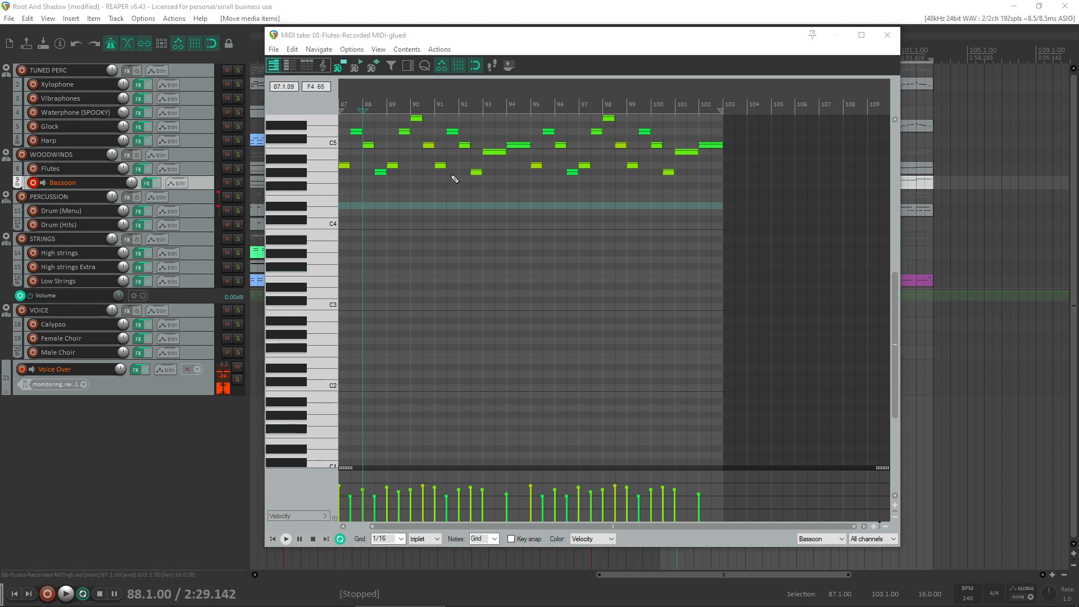
click(320, 168)
scroll(321, 169, up, 3)
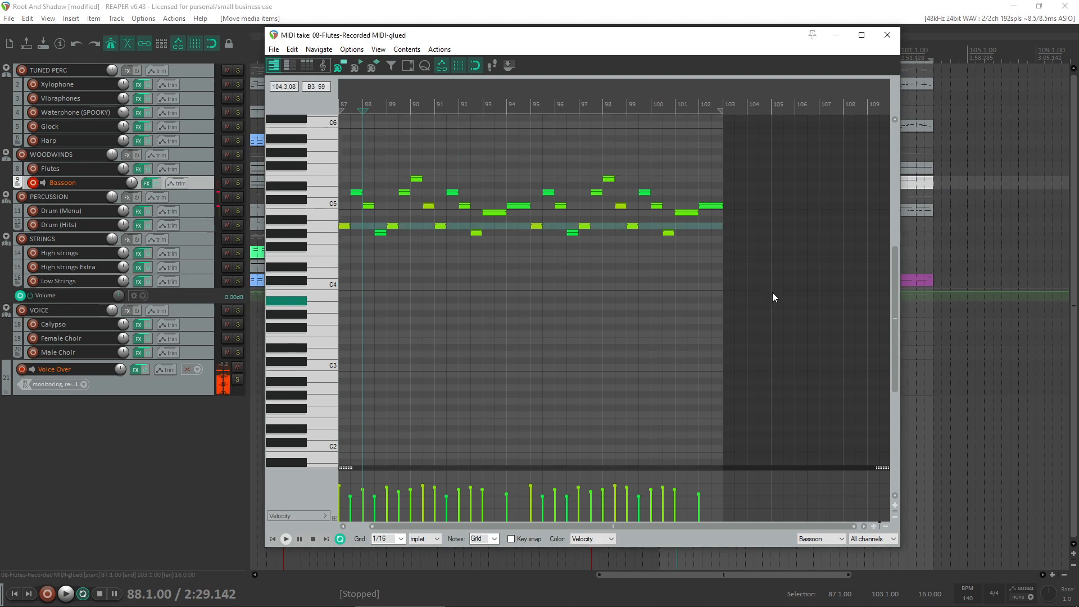
- Transpose all notes of the Bassoon copy down two octaves, audition them and close the note editor
drag(793, 290, 126, 135)
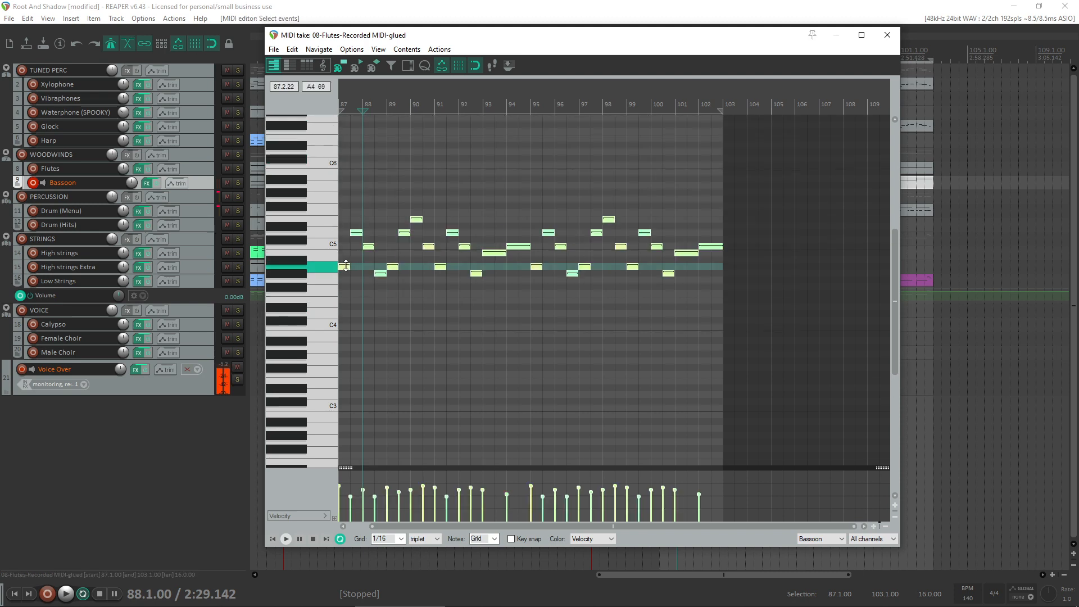
drag(347, 270, 288, 428)
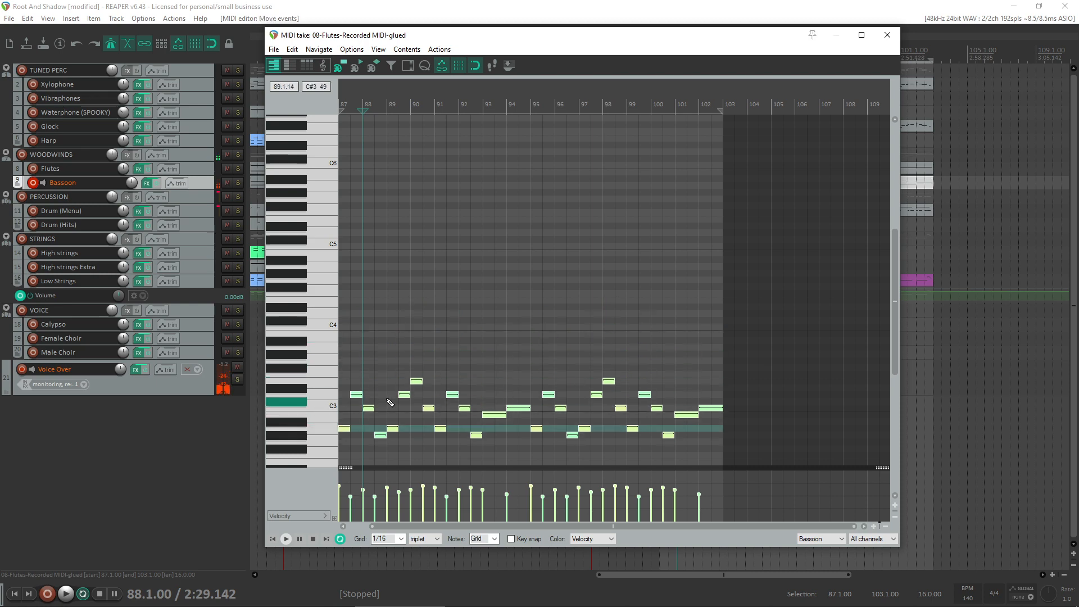
key(space)
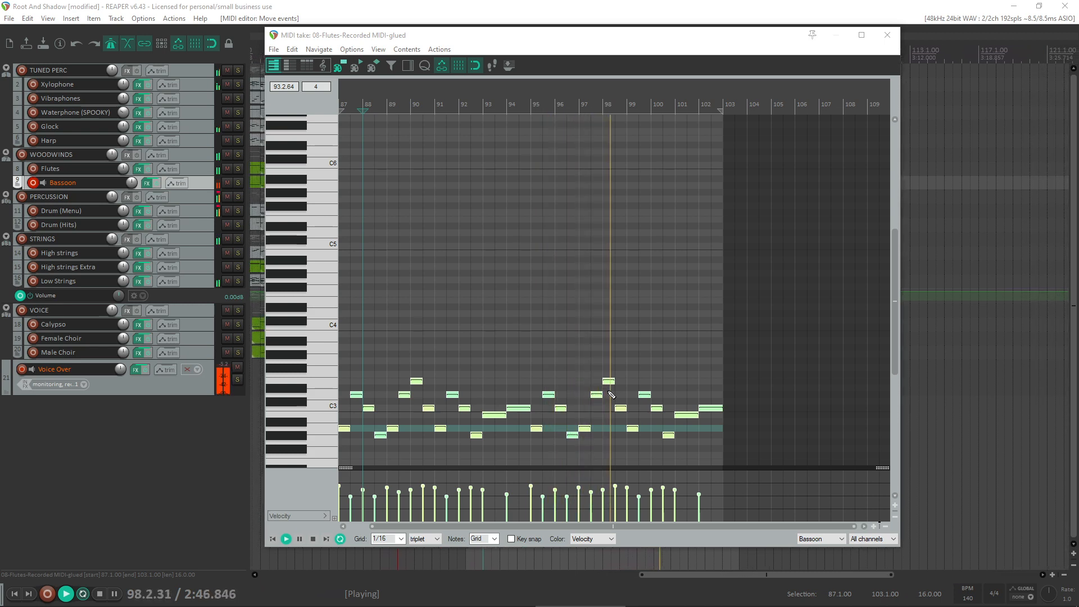
click(888, 35)
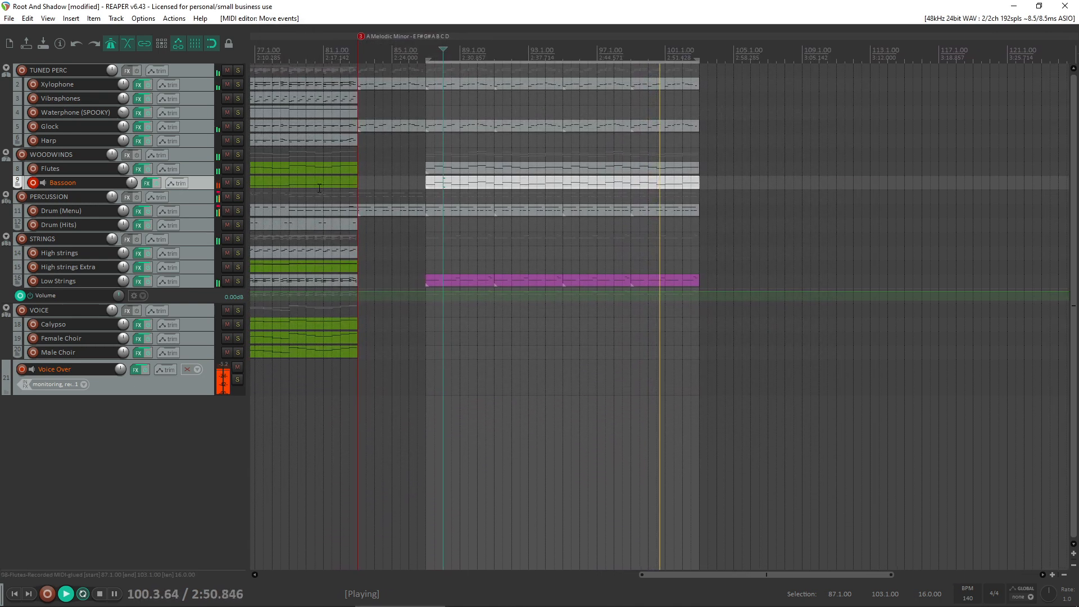
- Delete the copied item from the Bassoon track, check the track's effects and stop playback
key(Delete)
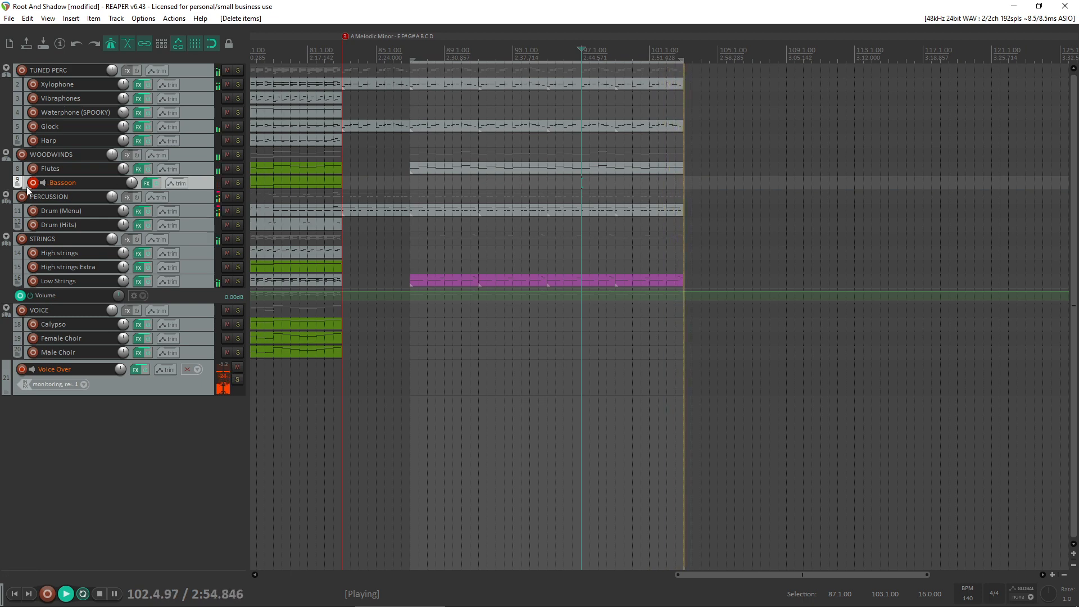
click(146, 184)
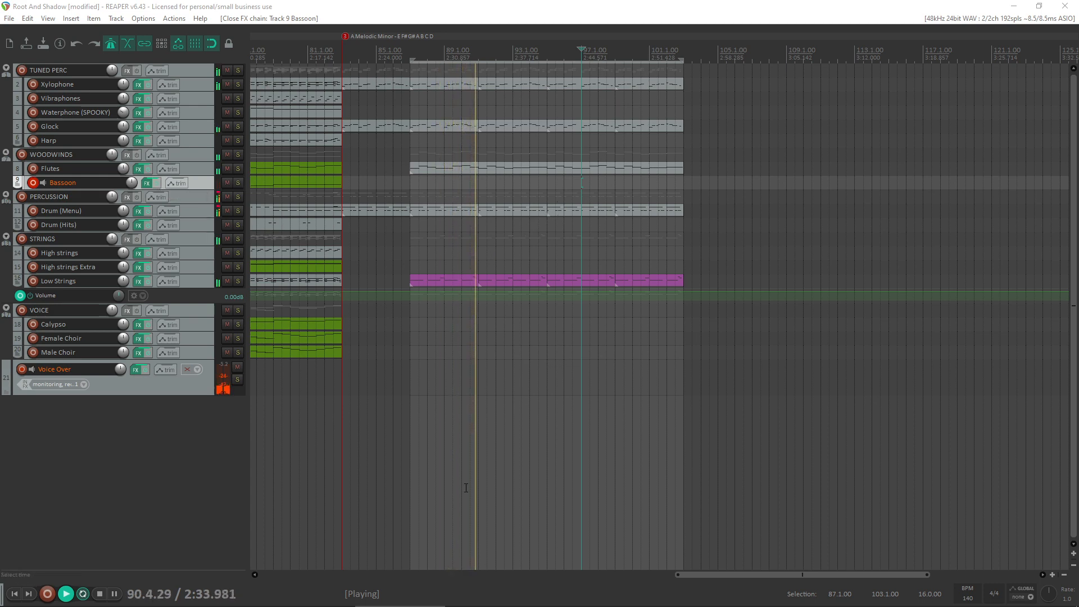
click(565, 597)
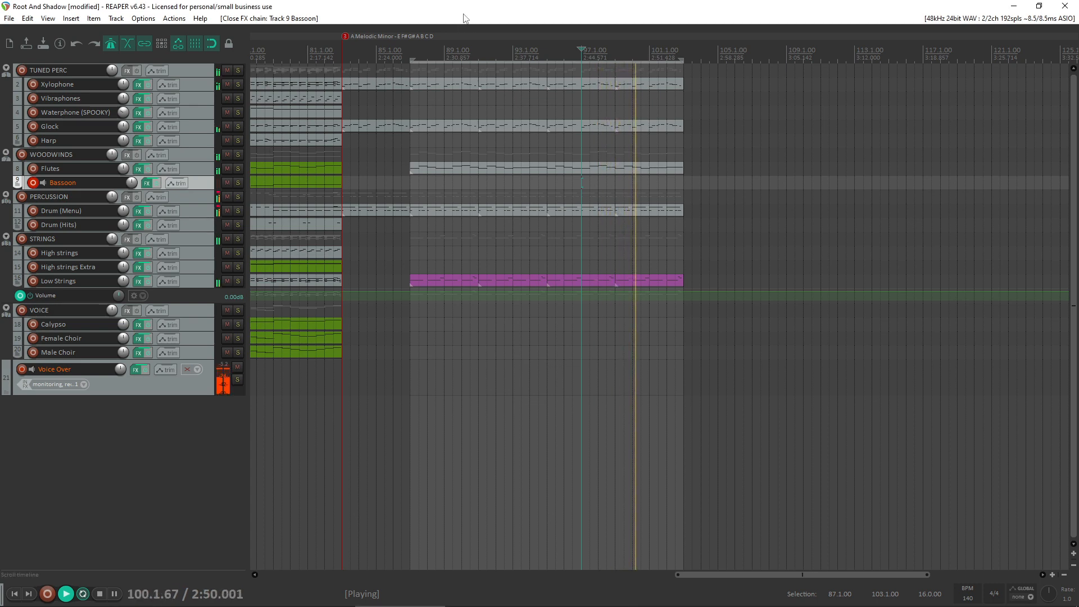
key(space)
mouse_move(617, 599)
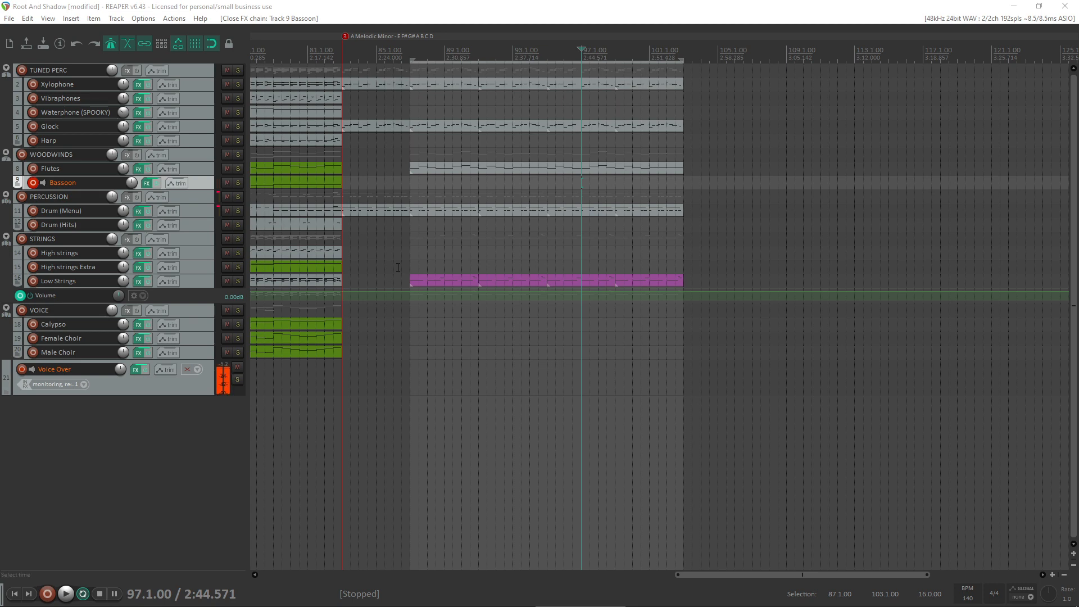
- Audition the transition from bar 82 into the A Melodic Minor section
click(325, 196)
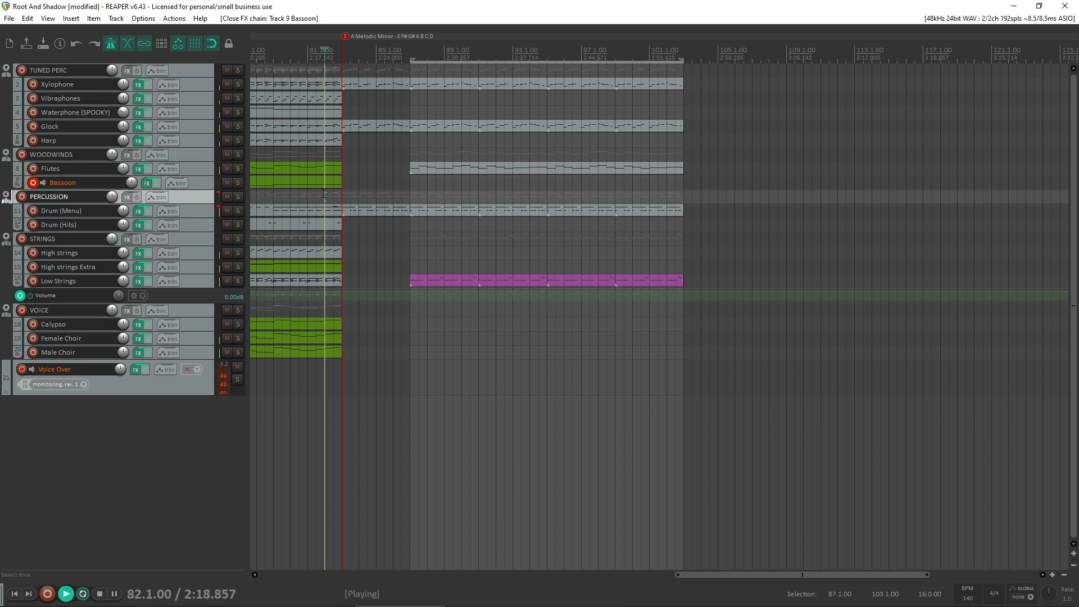
key(space)
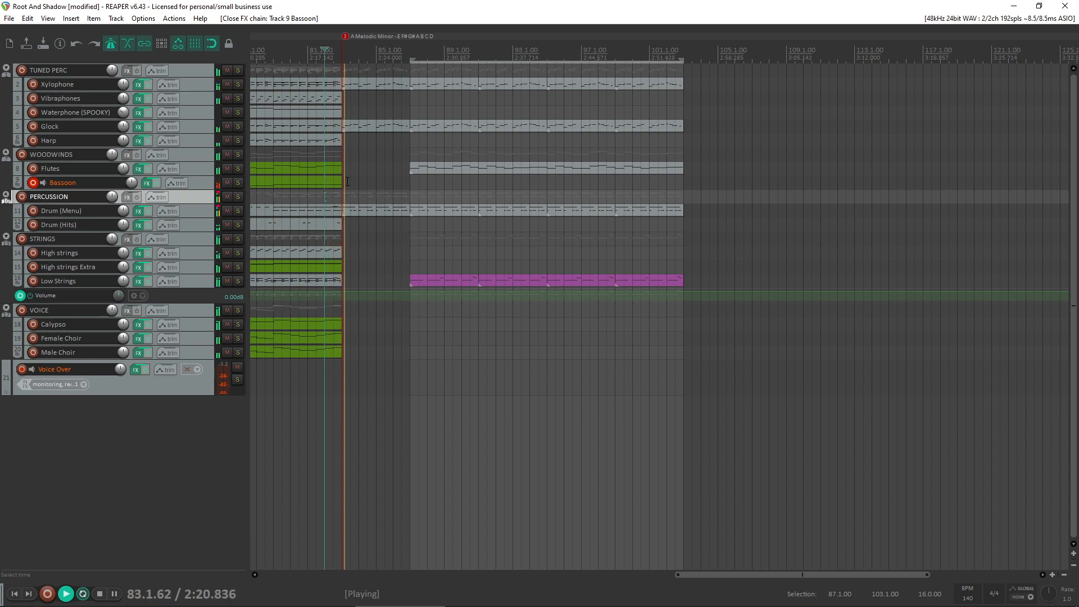
scroll(457, 211, up, 3)
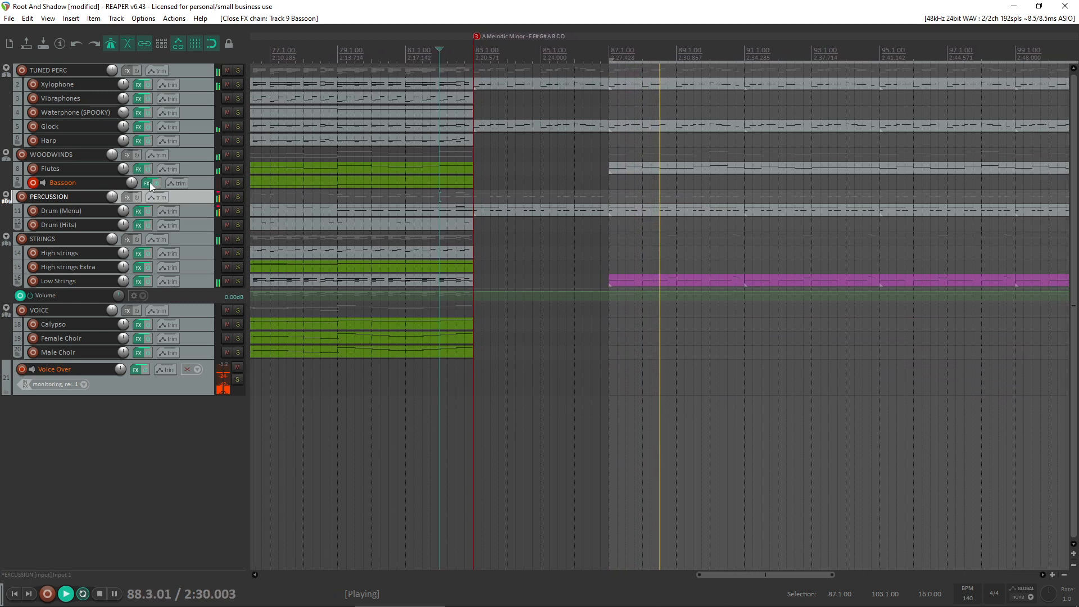
key(space)
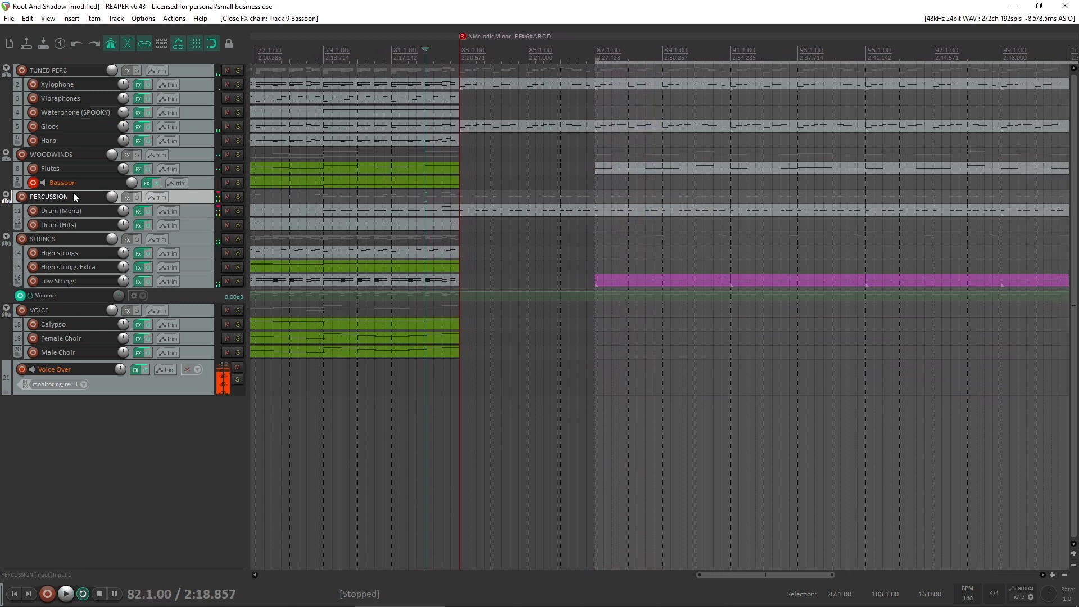
- Disarm and re-arm the Bassoon track and inspect its effects
click(33, 183)
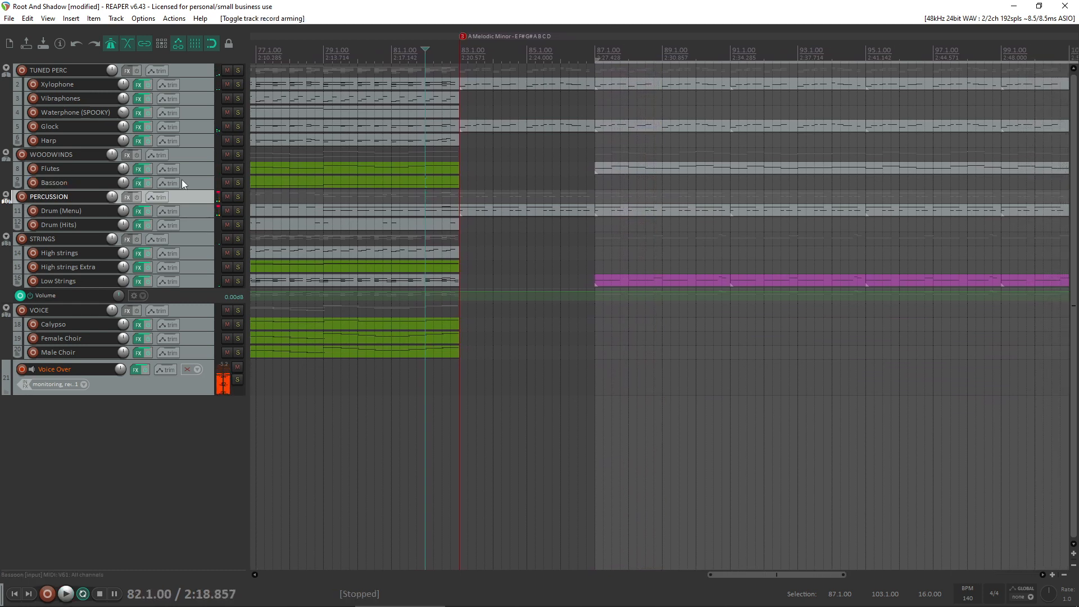
click(34, 179)
click(144, 185)
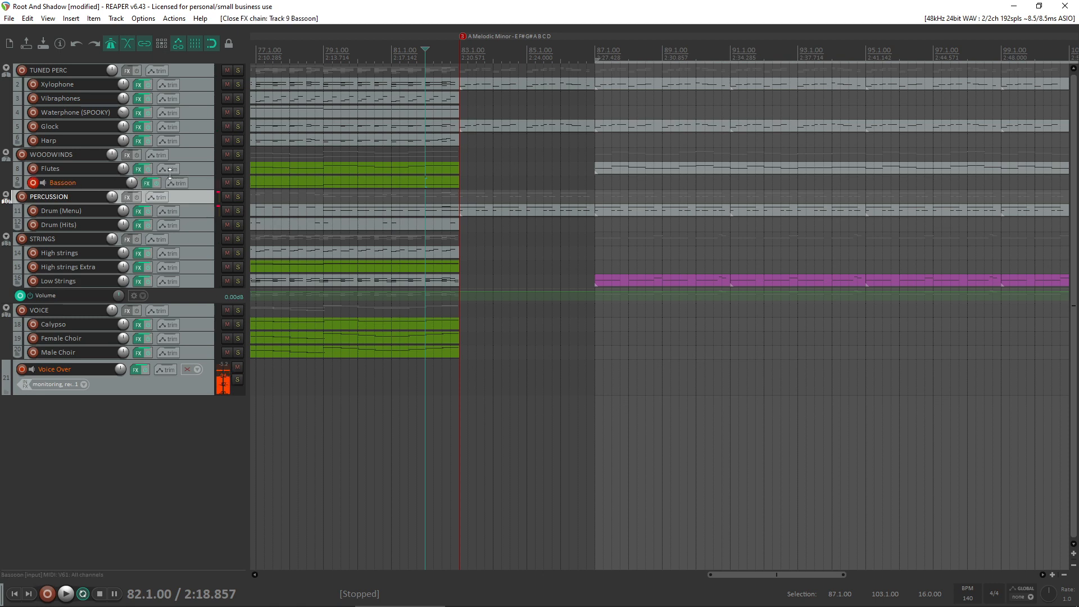
click(148, 183)
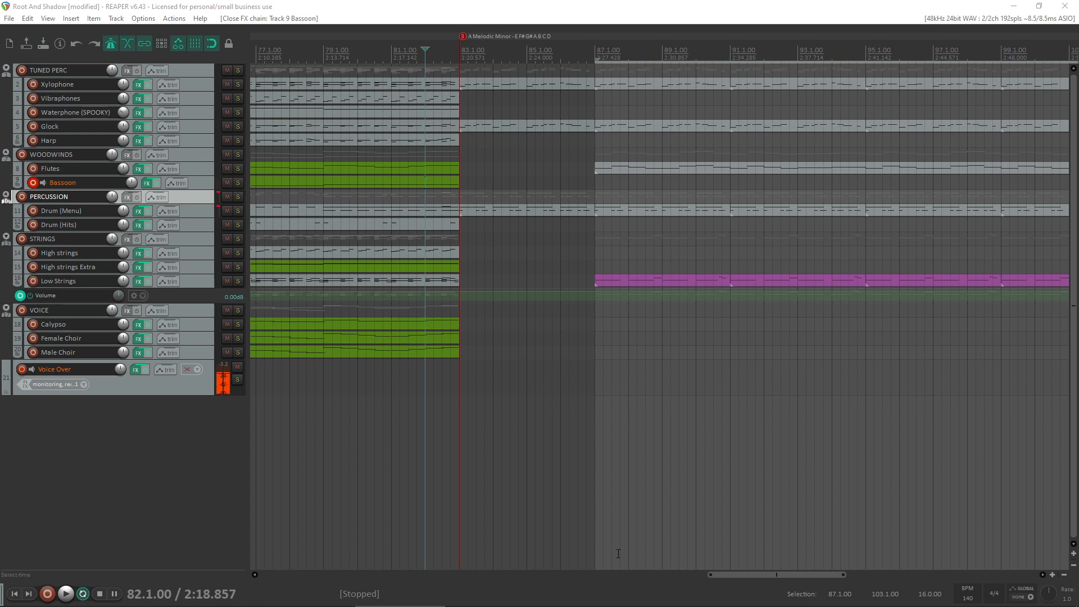
mouse_move(618, 602)
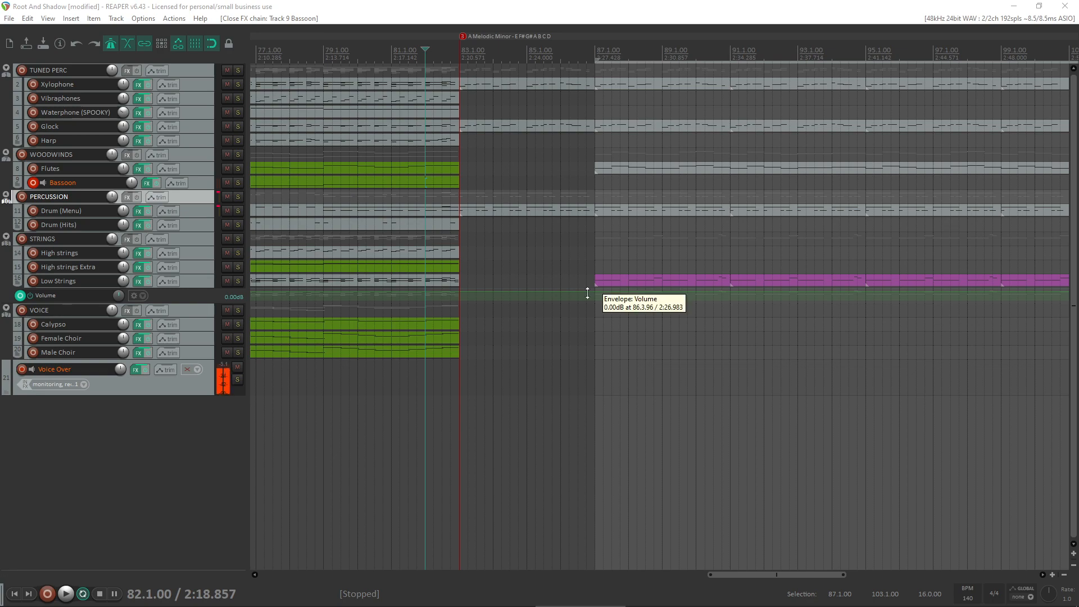
- Cycle the TUNED PERC folder through its compact states back to fully expanded
scroll(589, 287, down, 3)
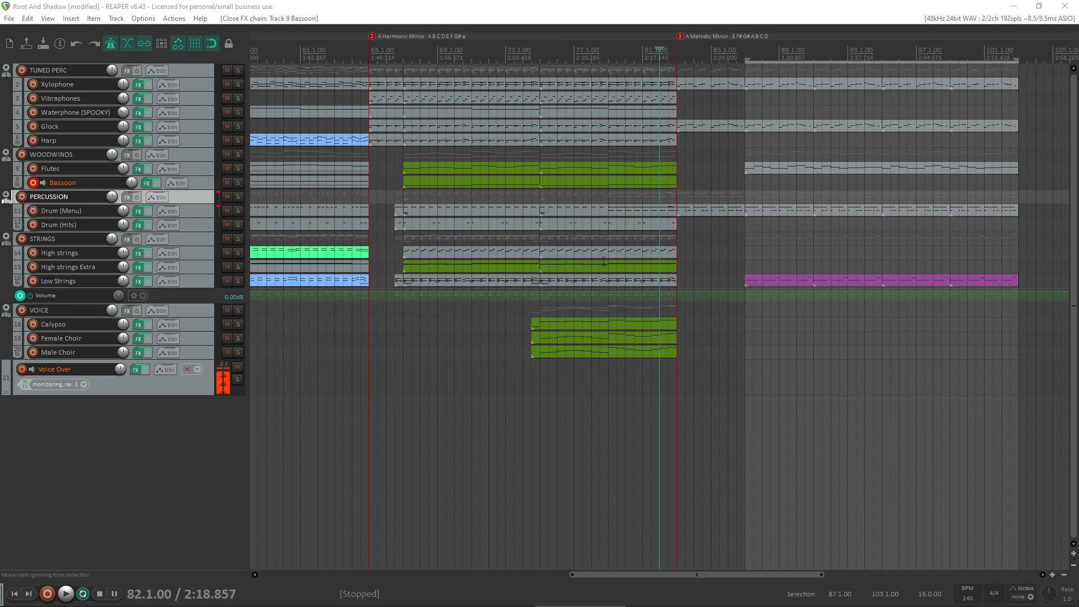
click(183, 68)
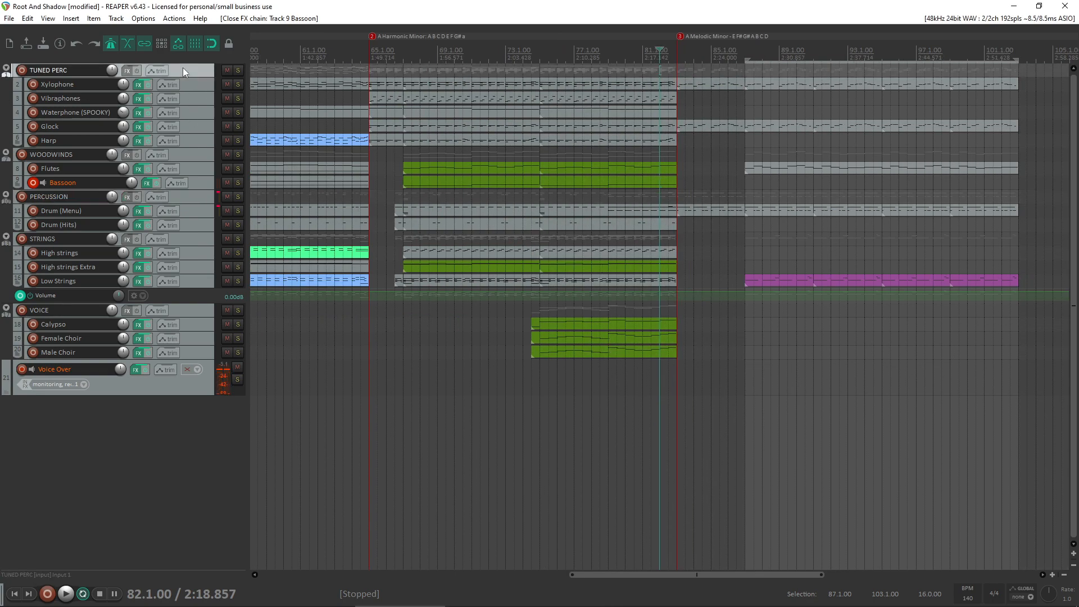
click(6, 72)
click(7, 71)
click(7, 71)
click(7, 71)
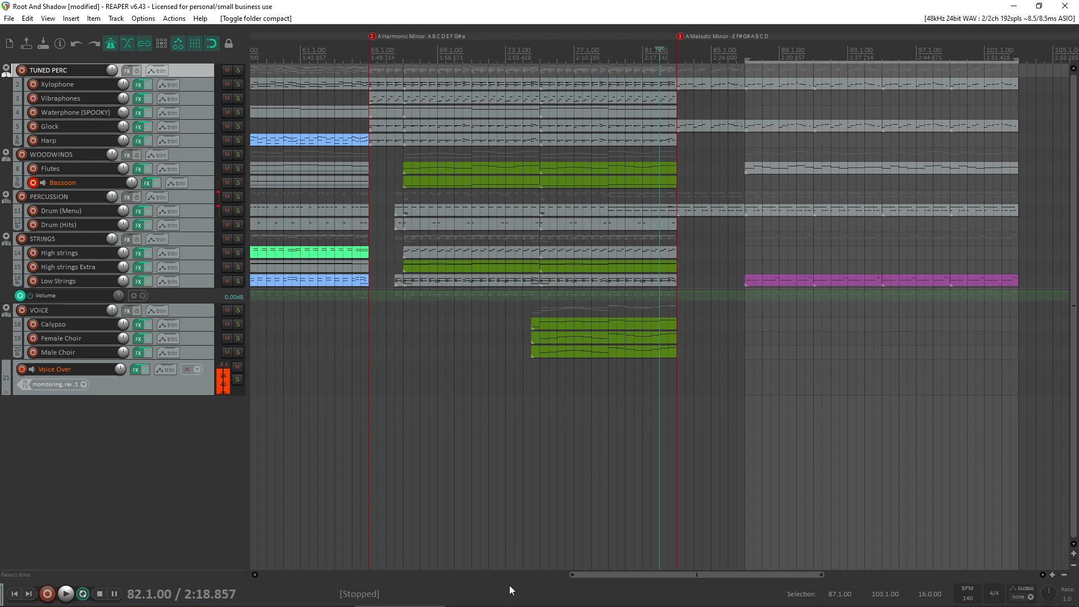
- Play the section from bar 85, alternating record arming between Flutes and Bassoon, and leave both tracks disarmed
click(570, 602)
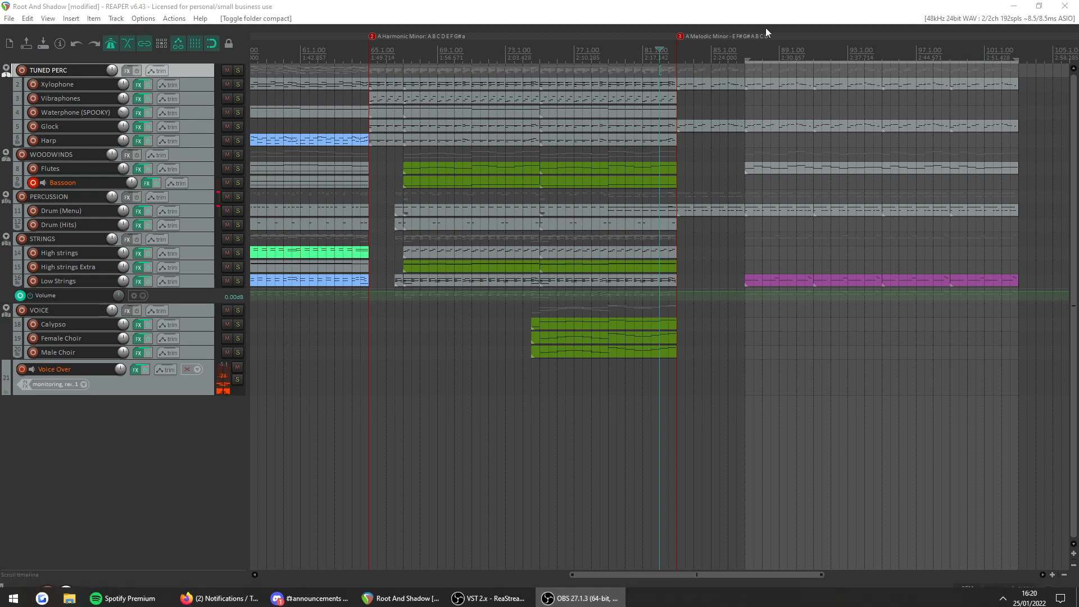
click(764, 144)
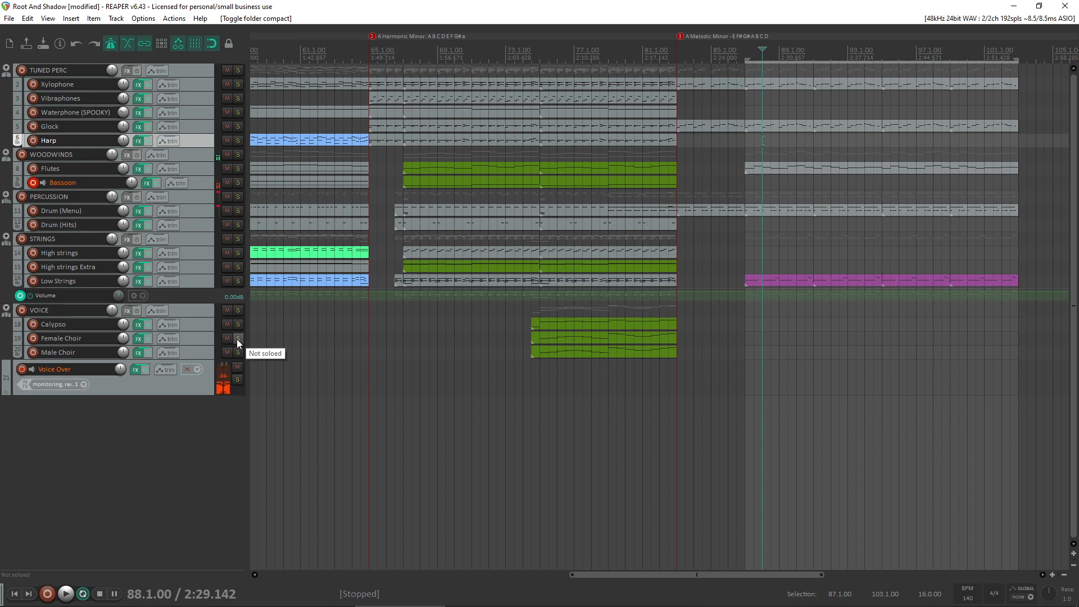
click(714, 170)
key(space)
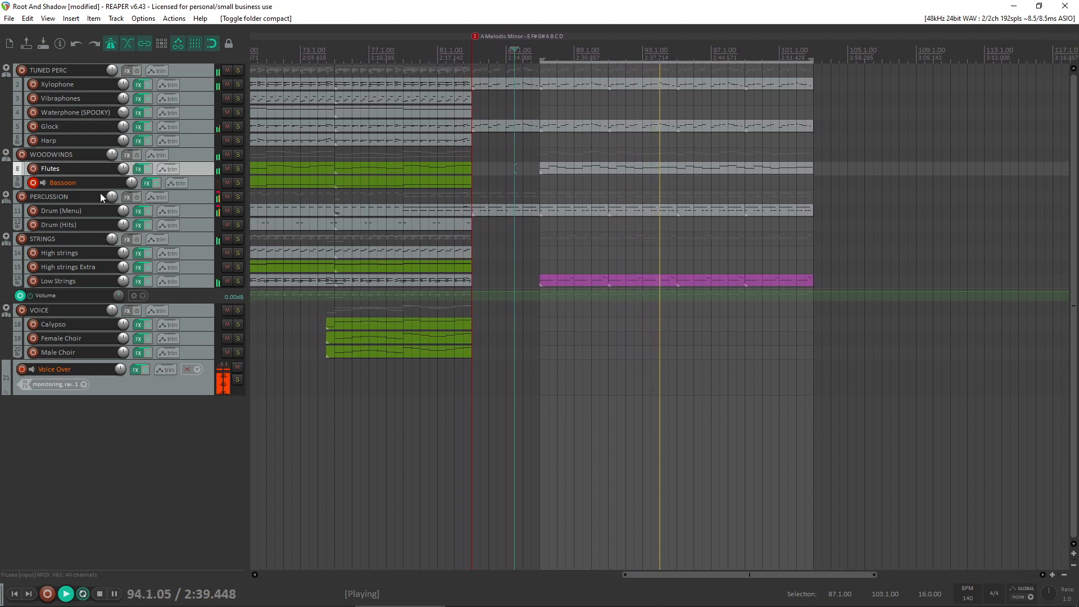
click(32, 182)
click(36, 170)
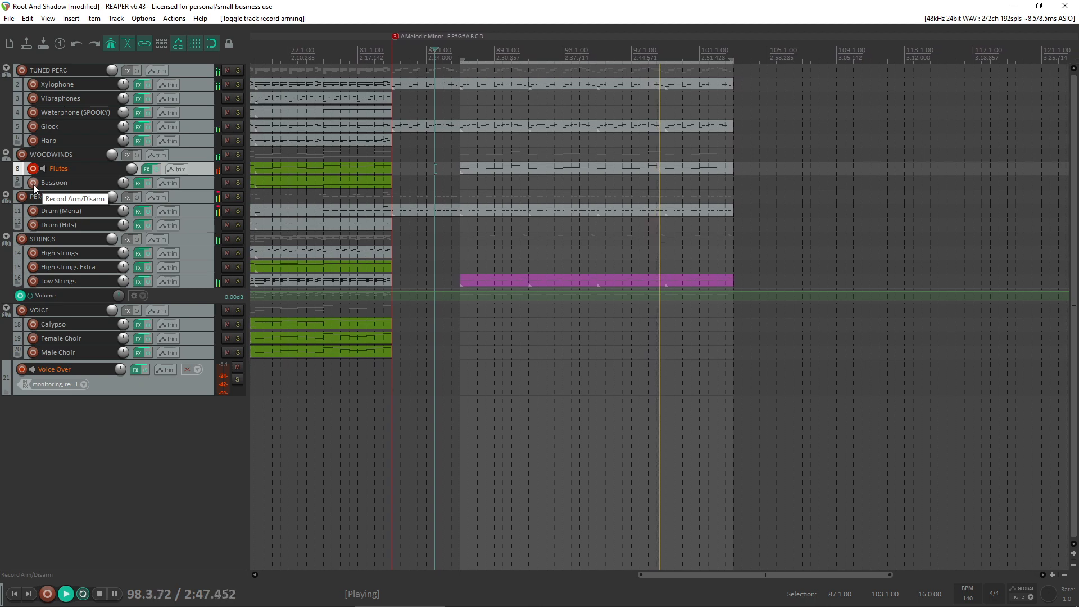
click(33, 183)
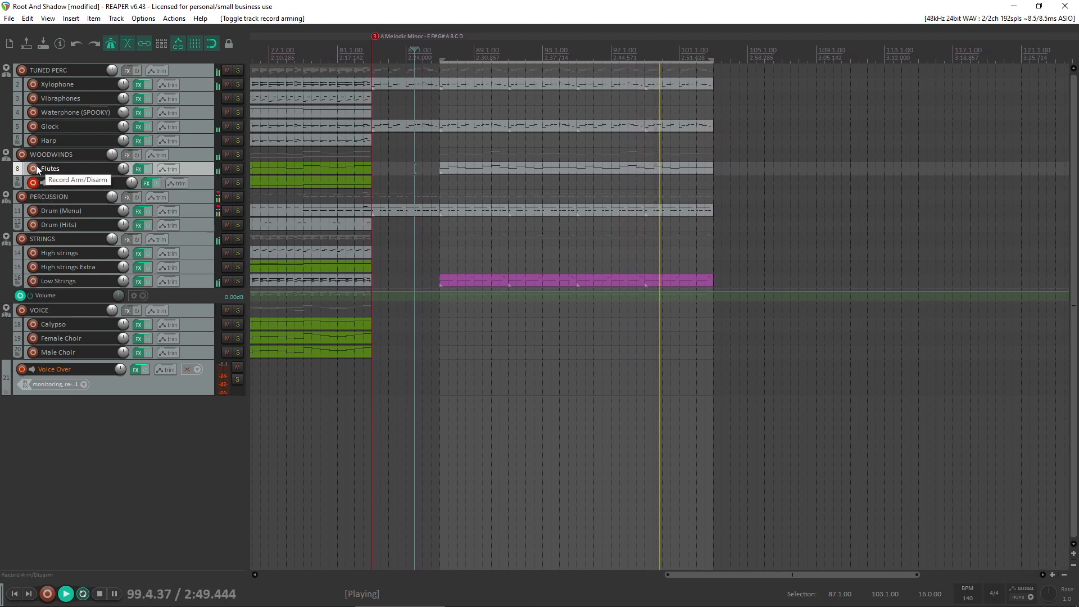
click(33, 169)
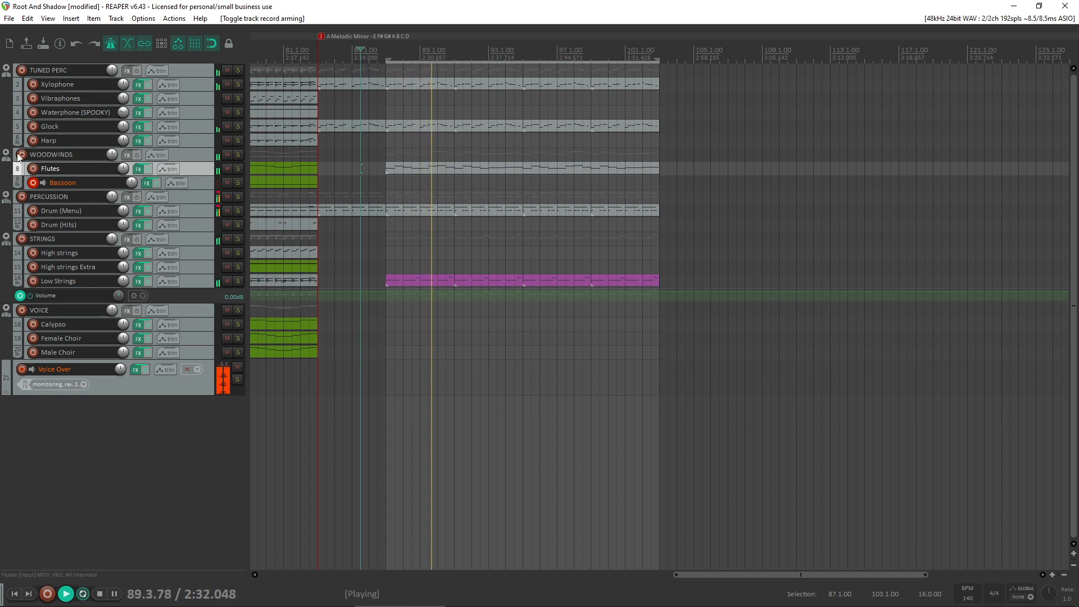
click(32, 182)
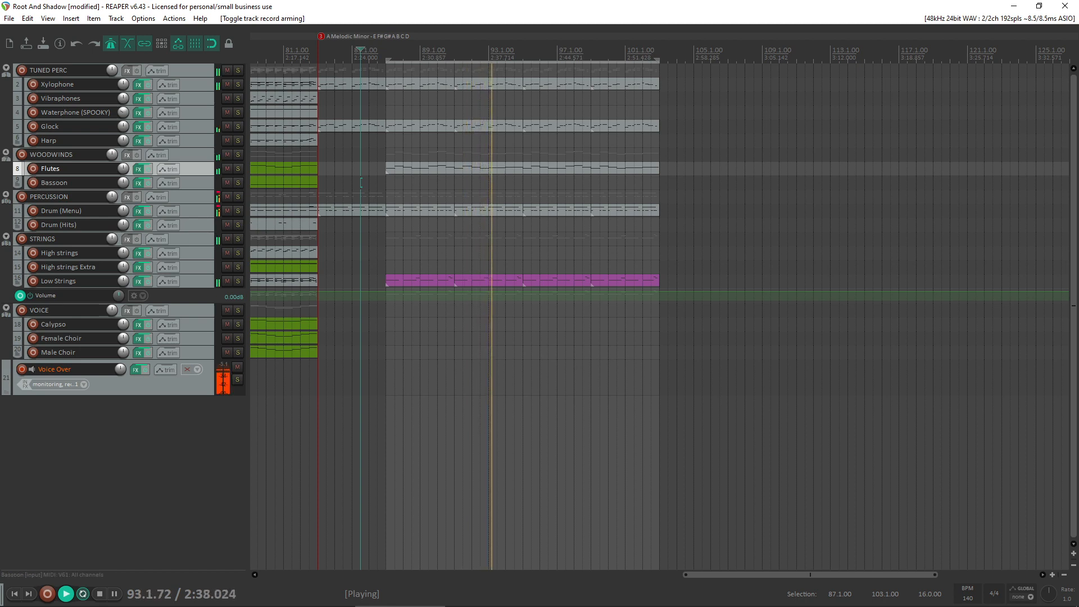
- Duplicate the bar 87 to 103 Flutes item onto the Bassoon track, open its notes and stop playback
drag(467, 168, 468, 181)
double_click(420, 183)
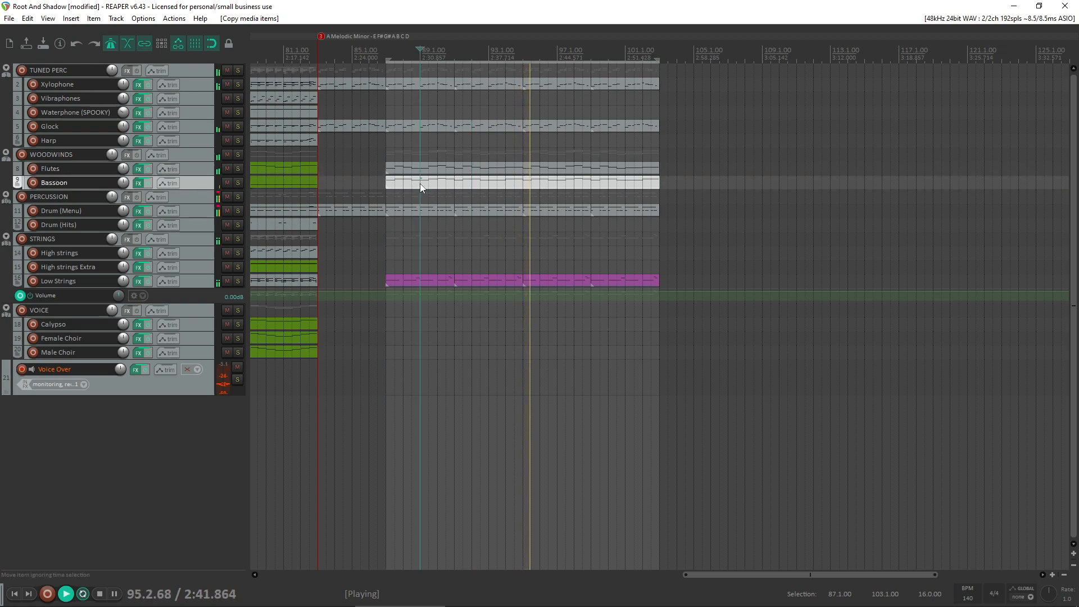
key(space)
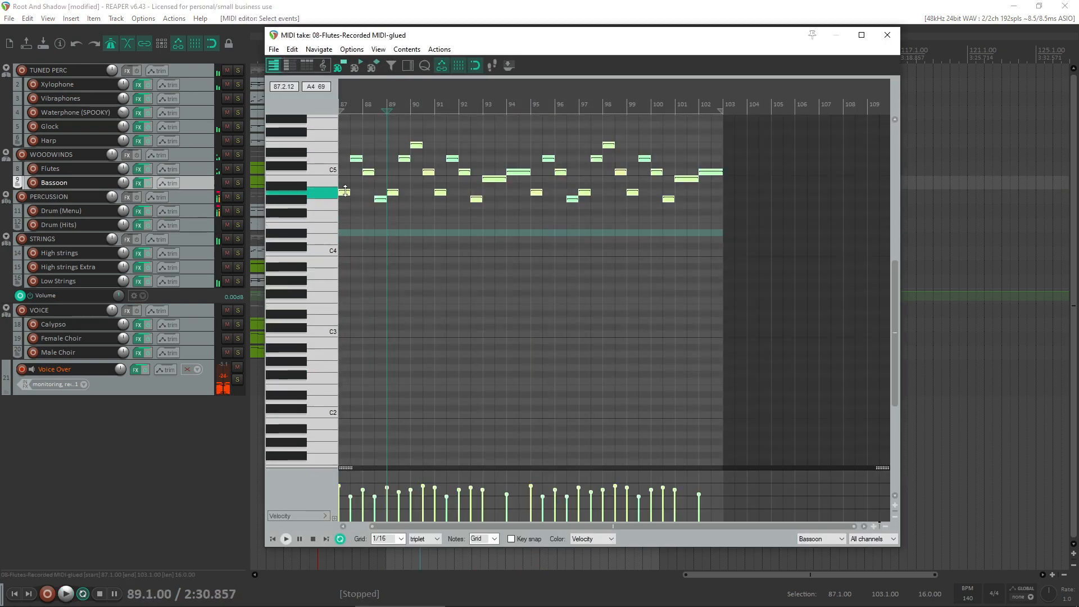
- Transpose all notes of the Bassoon item down two octaves so the phrase starts on A2
drag(340, 193, 249, 355)
mouse_move(474, 596)
click(580, 595)
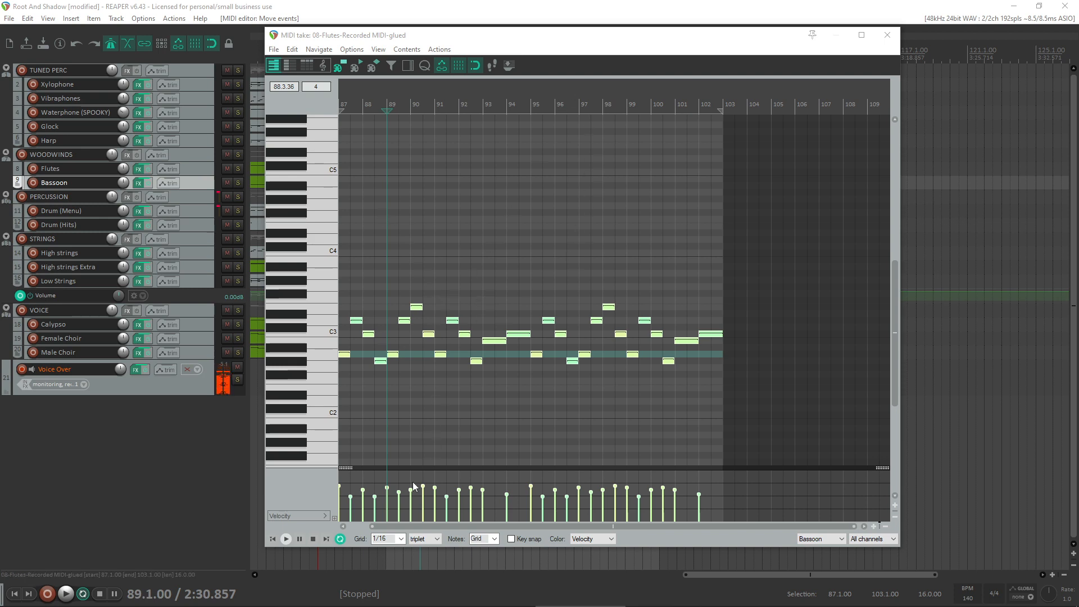
- Raise the velocities of the quieter Bassoon notes to bring them closer to the level of the others
scroll(450, 448, down, 2)
drag(651, 503, 366, 485)
drag(661, 512, 370, 491)
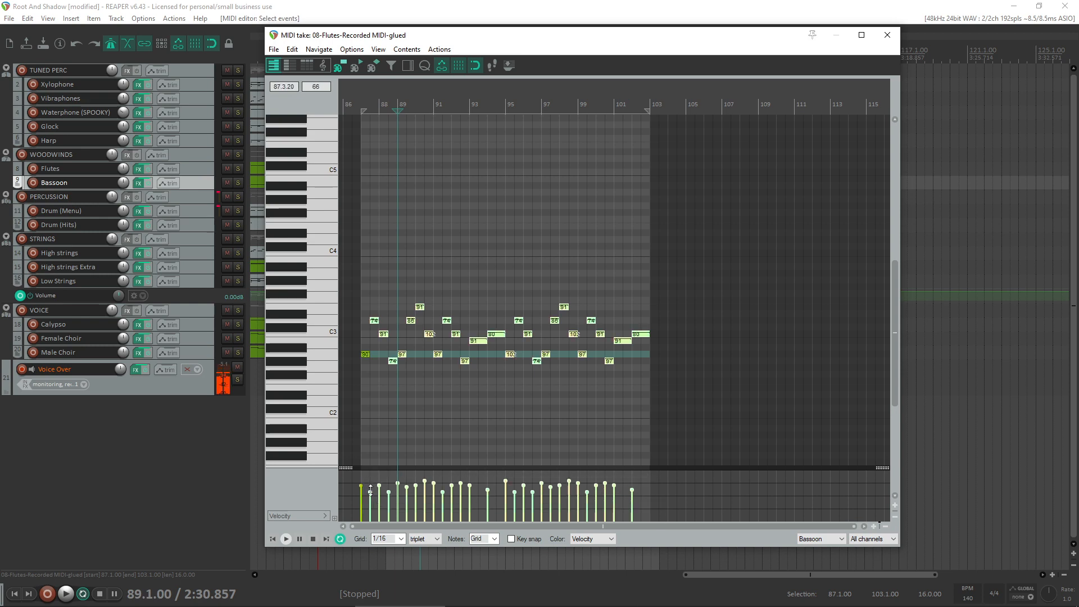
drag(683, 515, 367, 491)
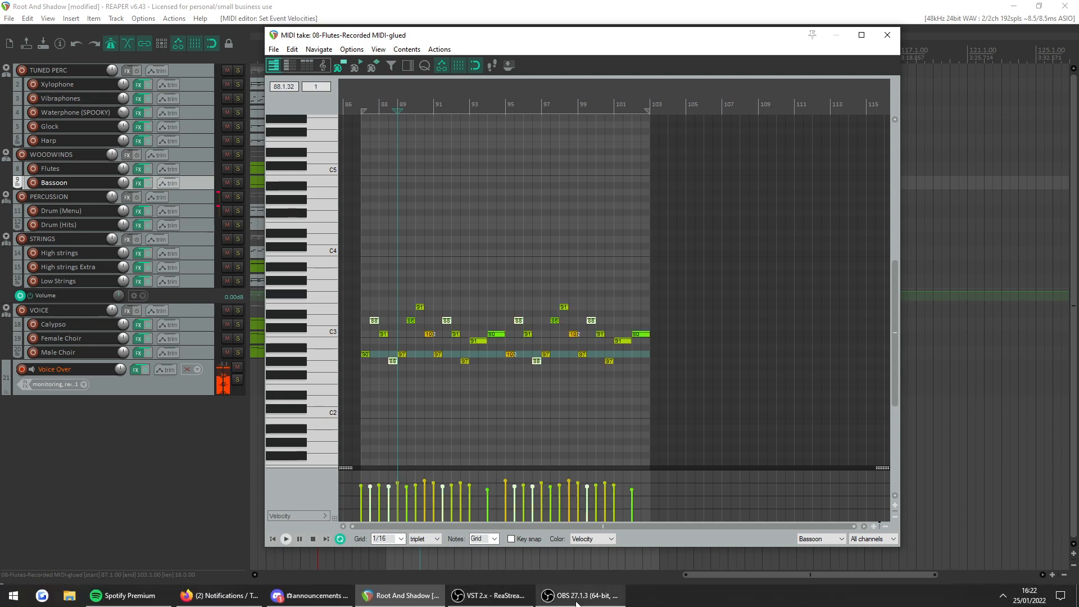
click(572, 603)
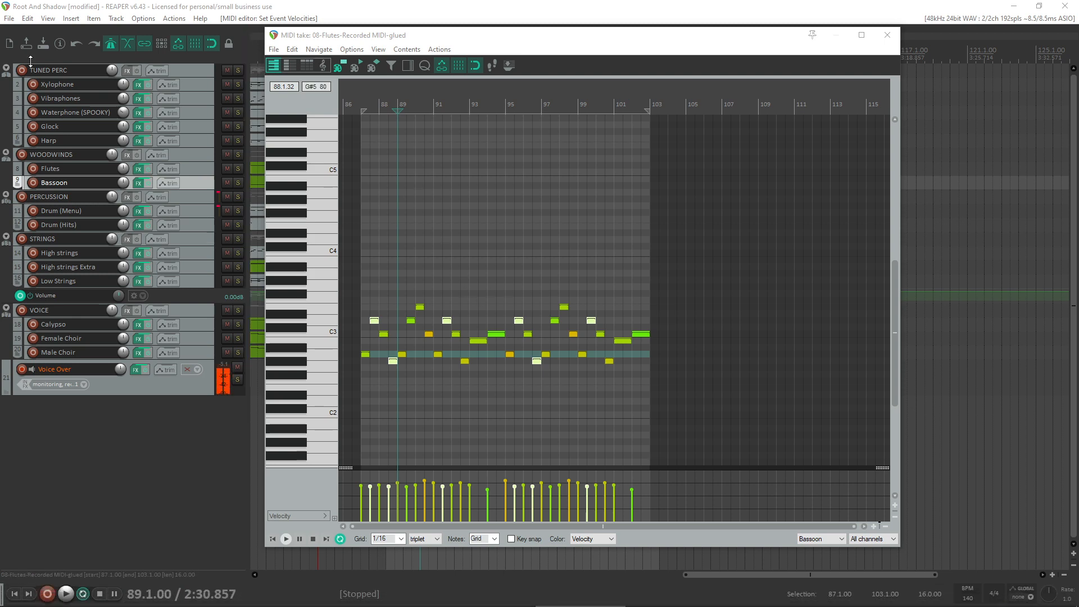
- Inspect the SINE Player instrument on the Bassoon track and close its effects window
click(432, 44)
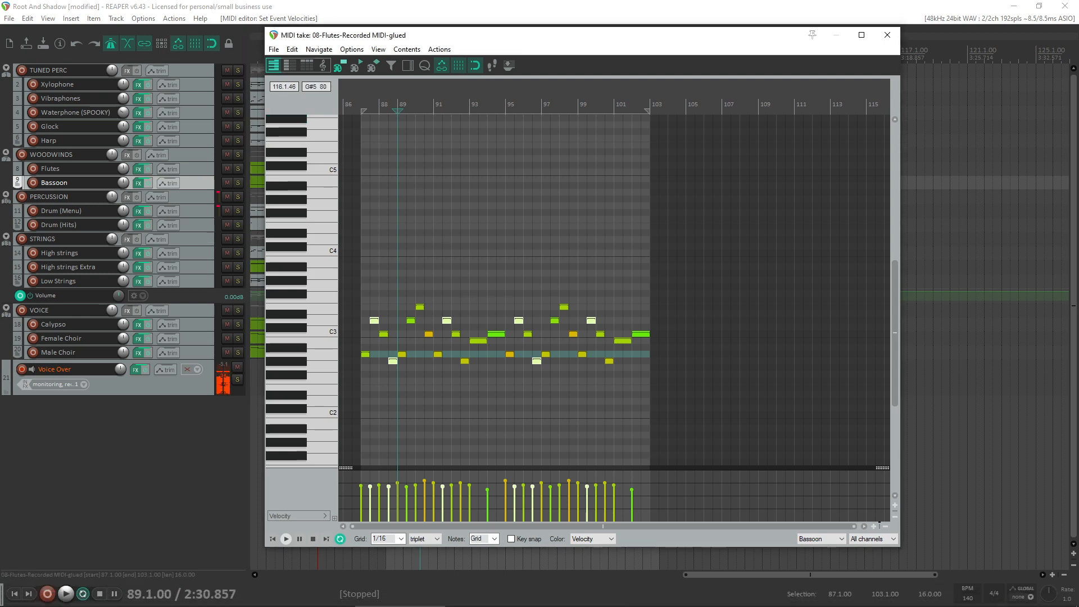
drag(1078, 90, 300, 29)
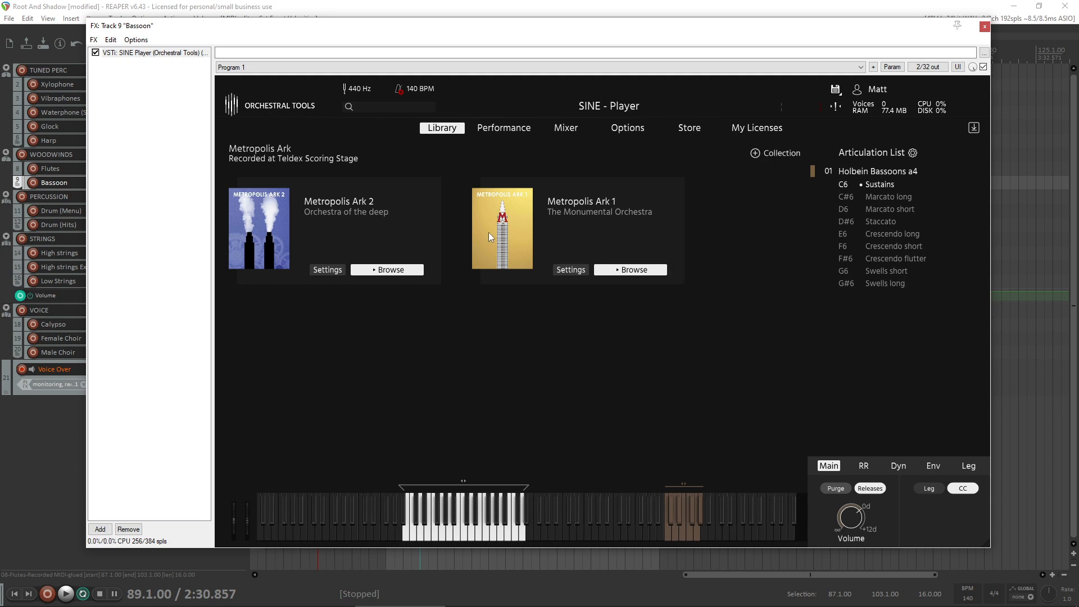
click(984, 29)
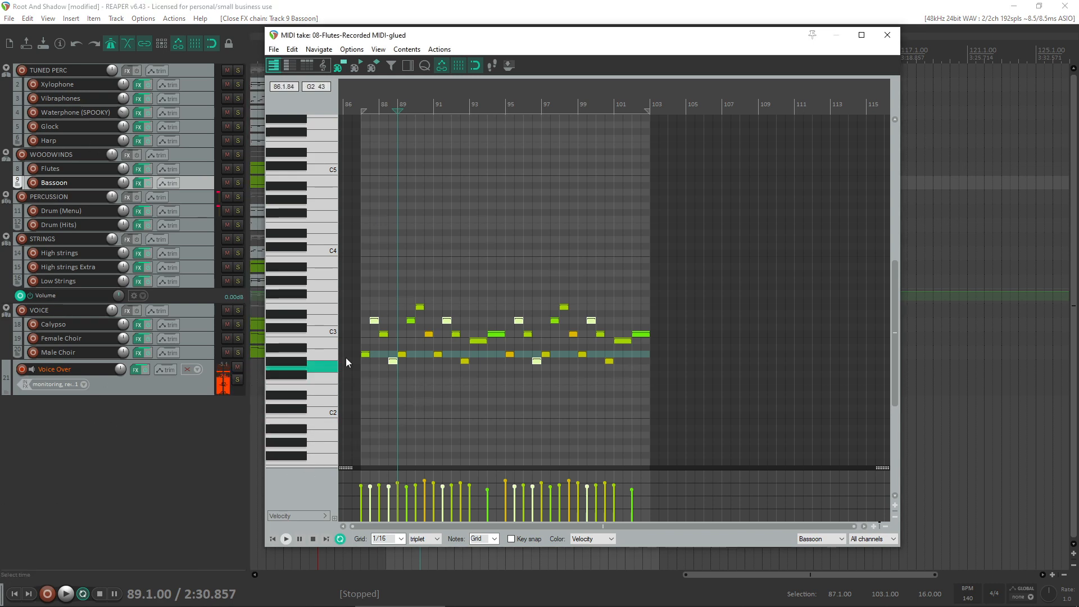
- Play the section from just before bar 87, stop playback and select the Bassoon's opening A2 note
scroll(508, 381, up, 3)
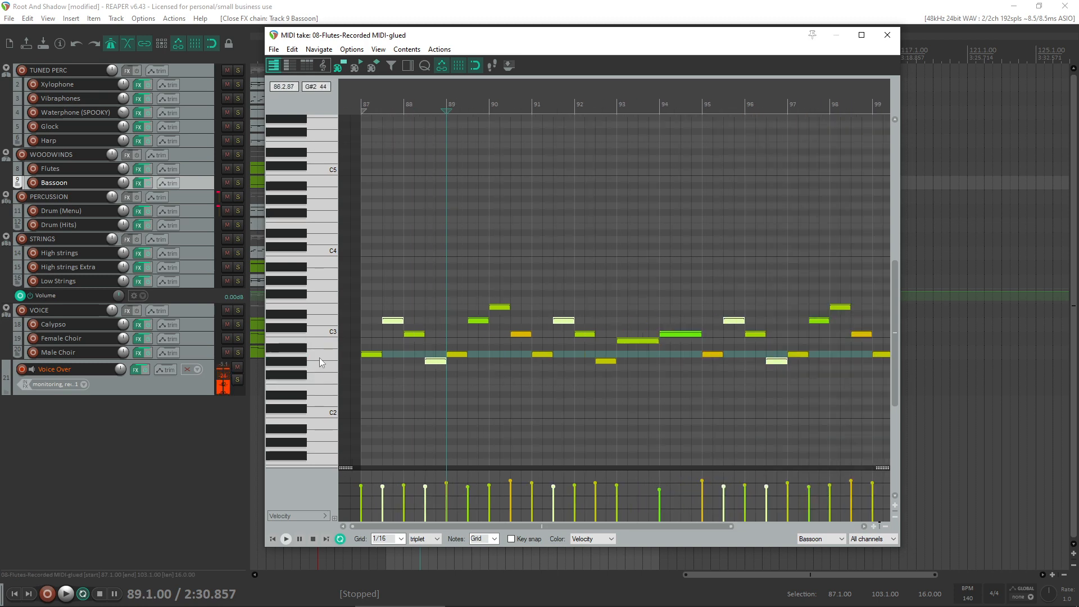
click(351, 343)
key(space)
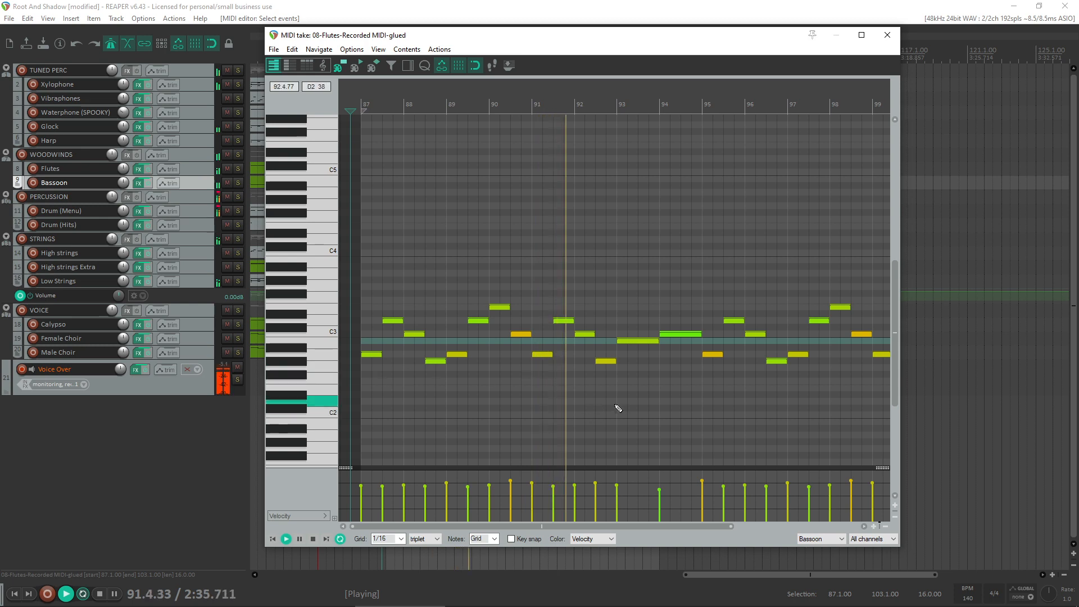
scroll(618, 408, down, 2)
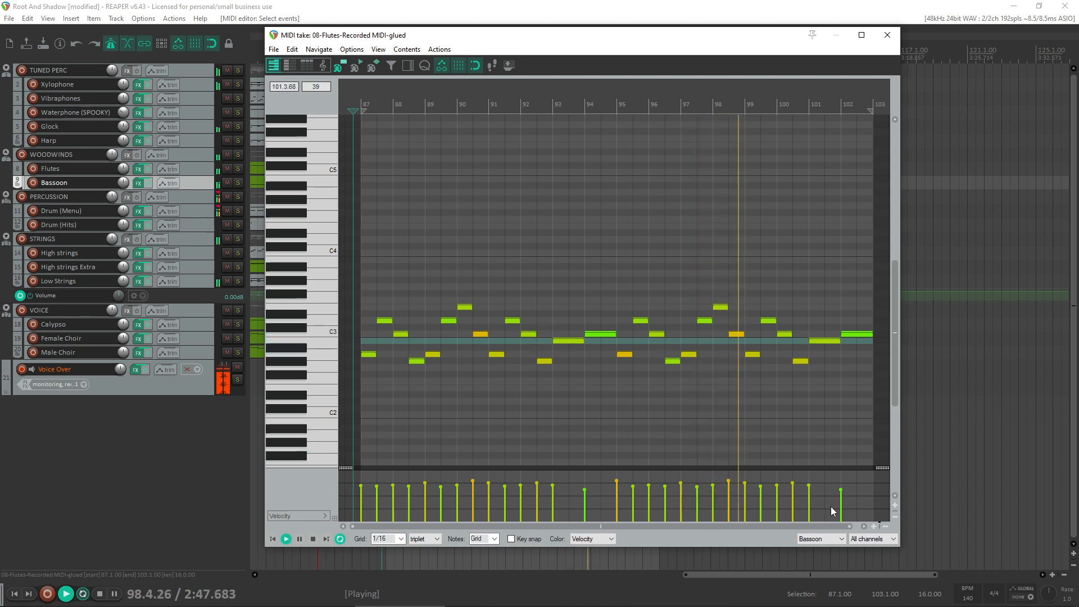
mouse_move(583, 604)
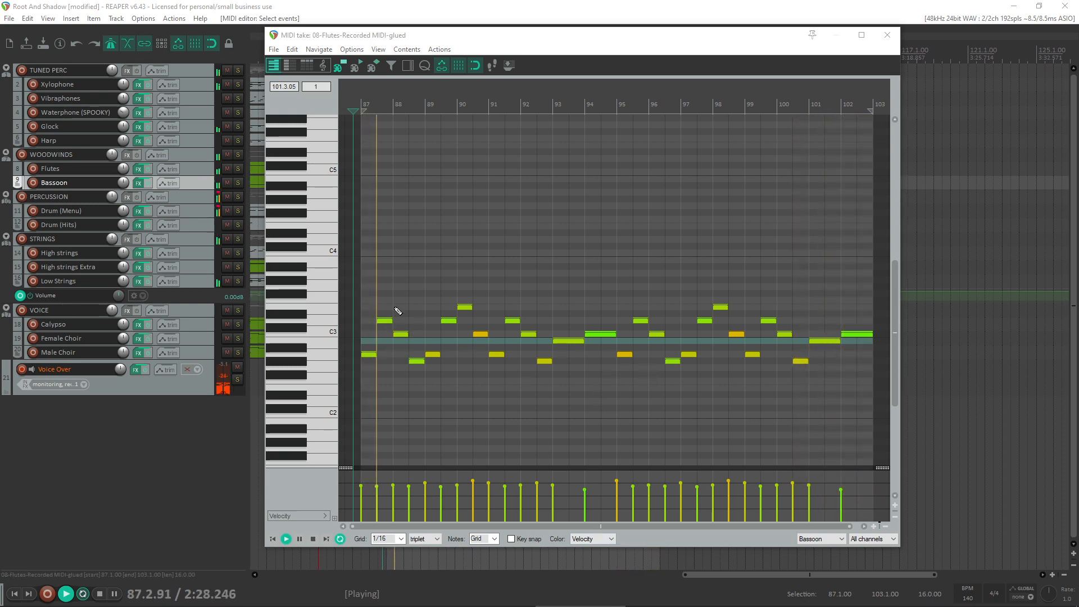
click(368, 355)
key(space)
click(166, 426)
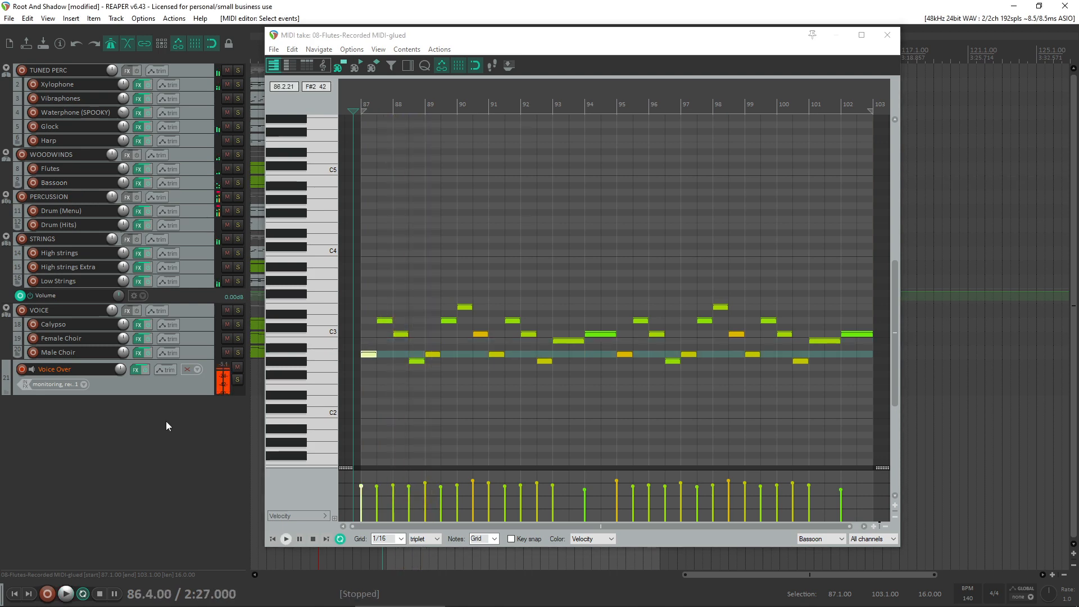
- Copy the bar 87 to 103 Flutes and Bassoon items to bar 118, clear of the current section
mouse_move(436, 34)
mouse_down()
mouse_move(419, 260)
mouse_move(430, 22)
mouse_up()
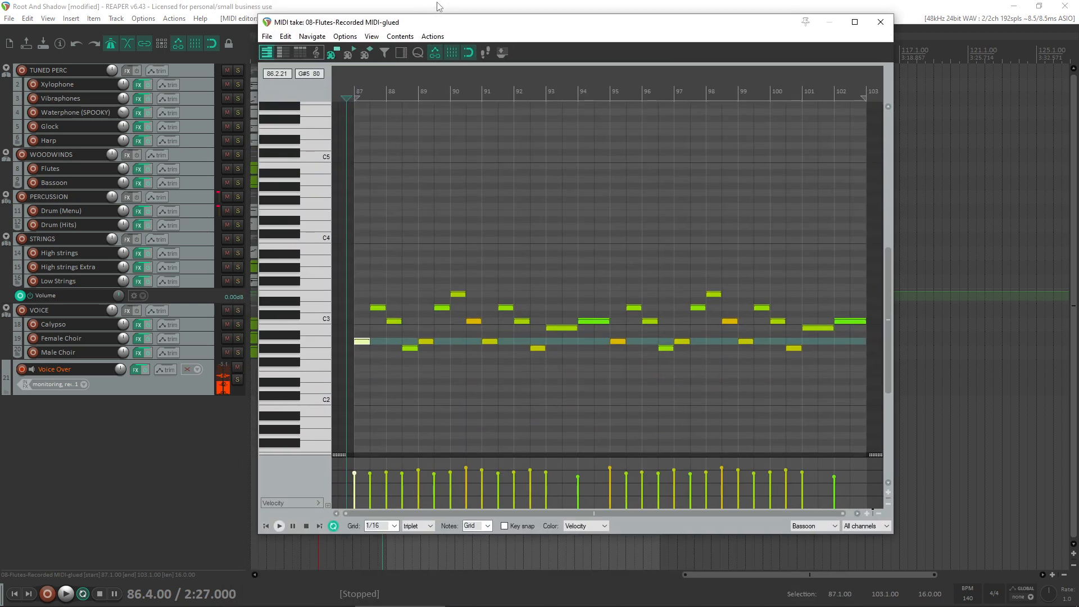
drag(706, 31, 607, 241)
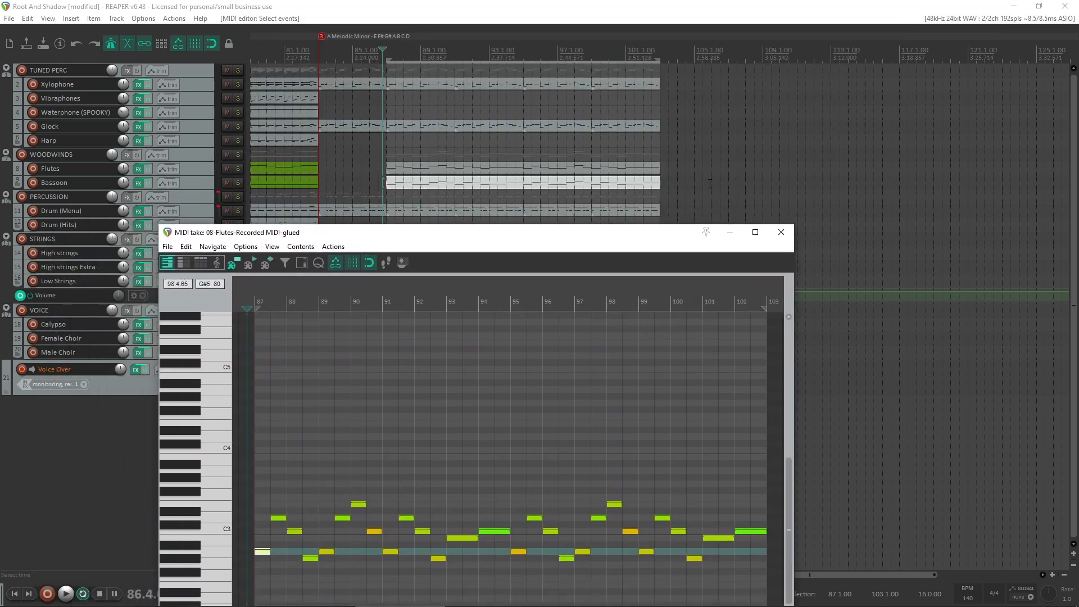
drag(556, 167, 903, 168)
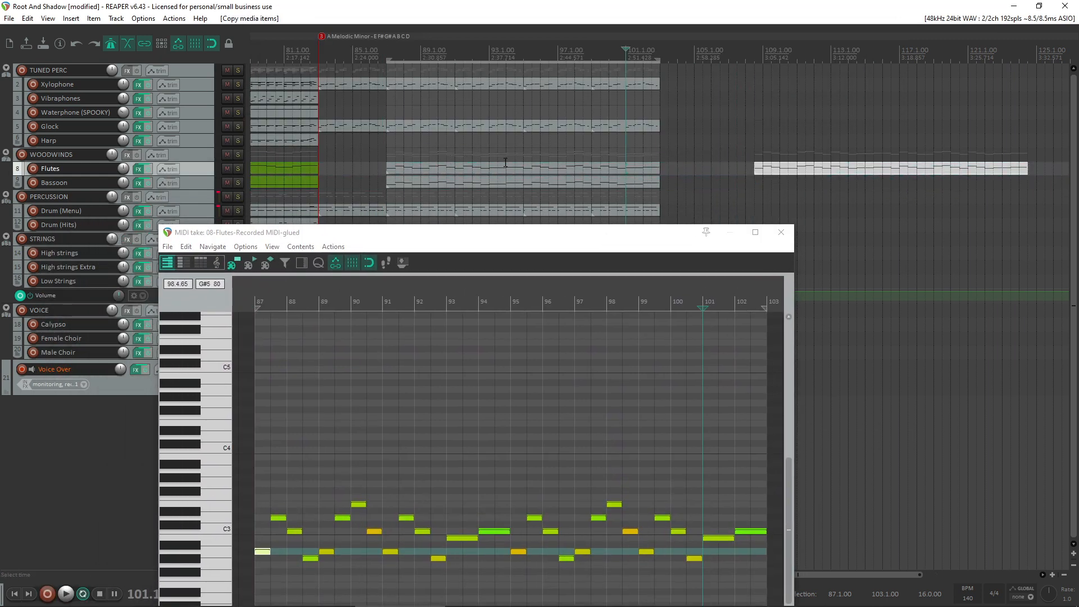
drag(488, 178, 857, 180)
drag(877, 163, 979, 184)
drag(830, 169, 990, 171)
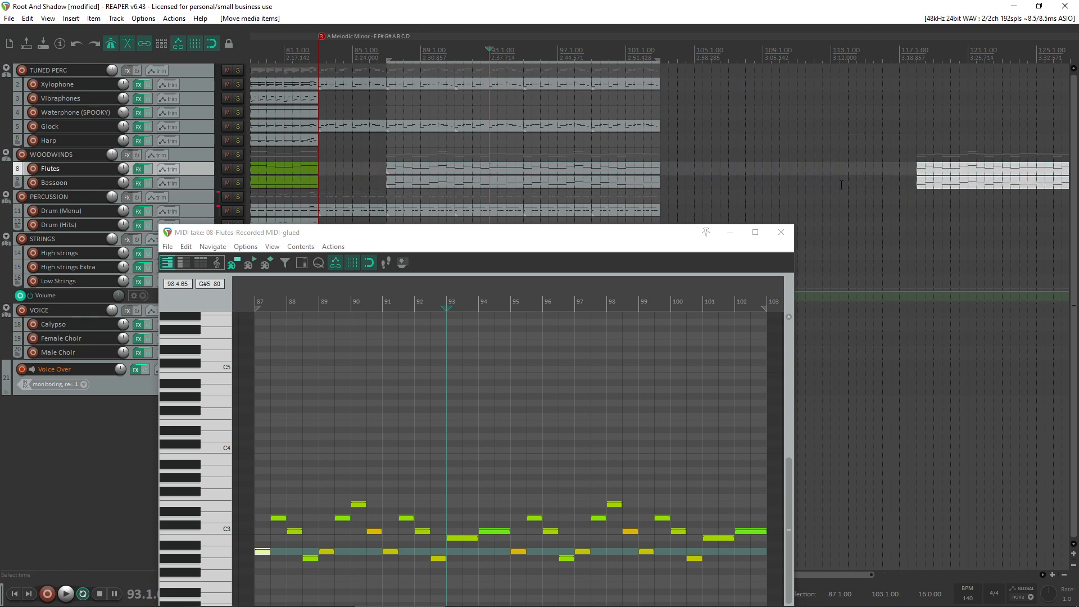
- Play from bar 93 while checking the Bassoon's instrument plugin, close it and the note editor, and stop playback
drag(466, 235, 558, 83)
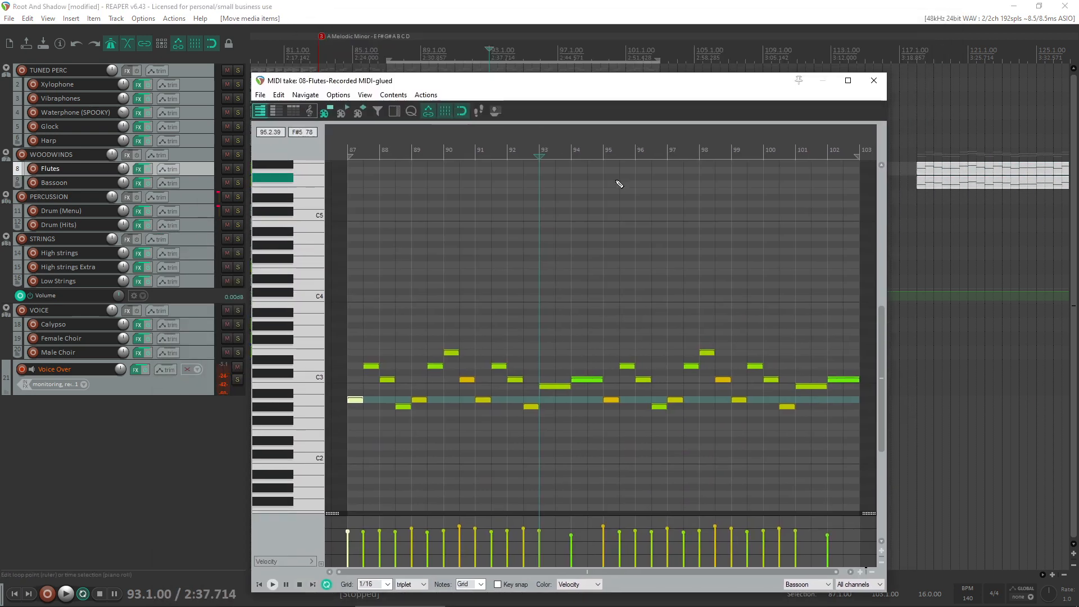
click(138, 184)
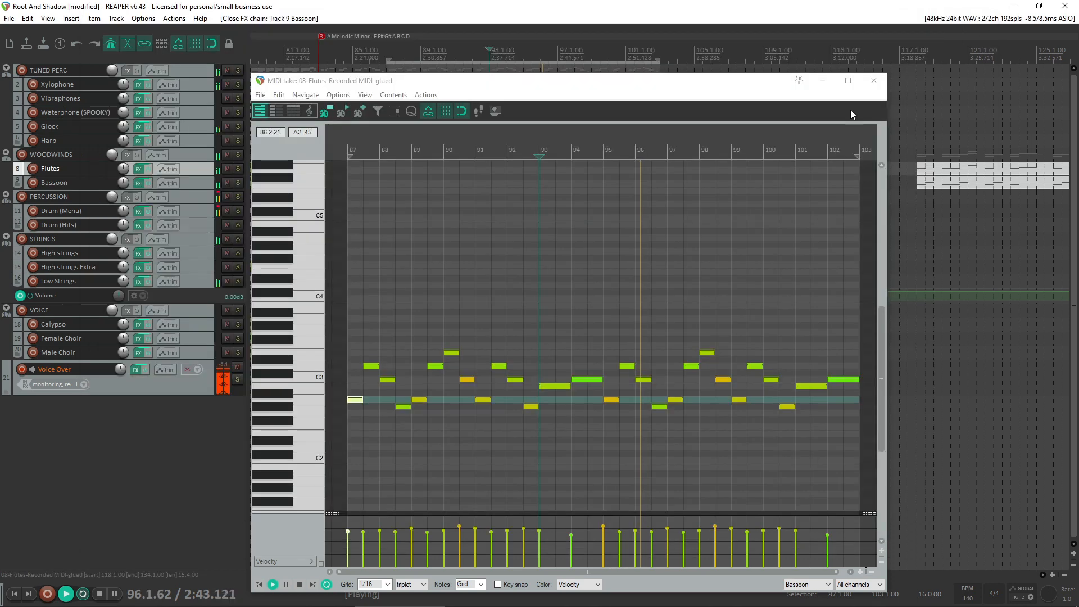
click(984, 27)
click(866, 88)
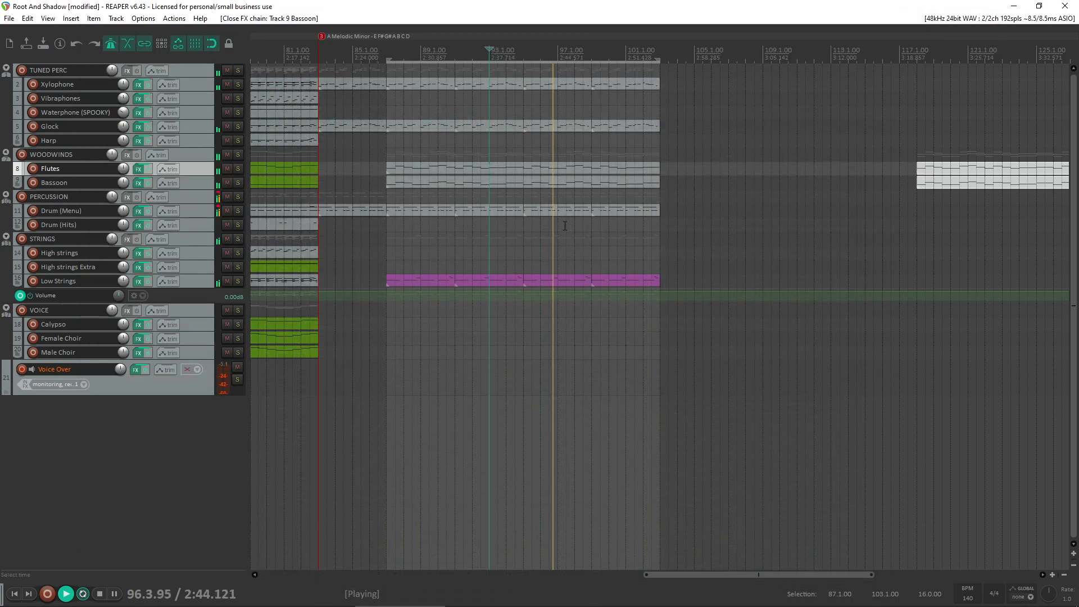
click(490, 164)
key(space)
- Split the items on all tracks at bar 95 and delete the parts from bar 95 to 103
click(528, 183)
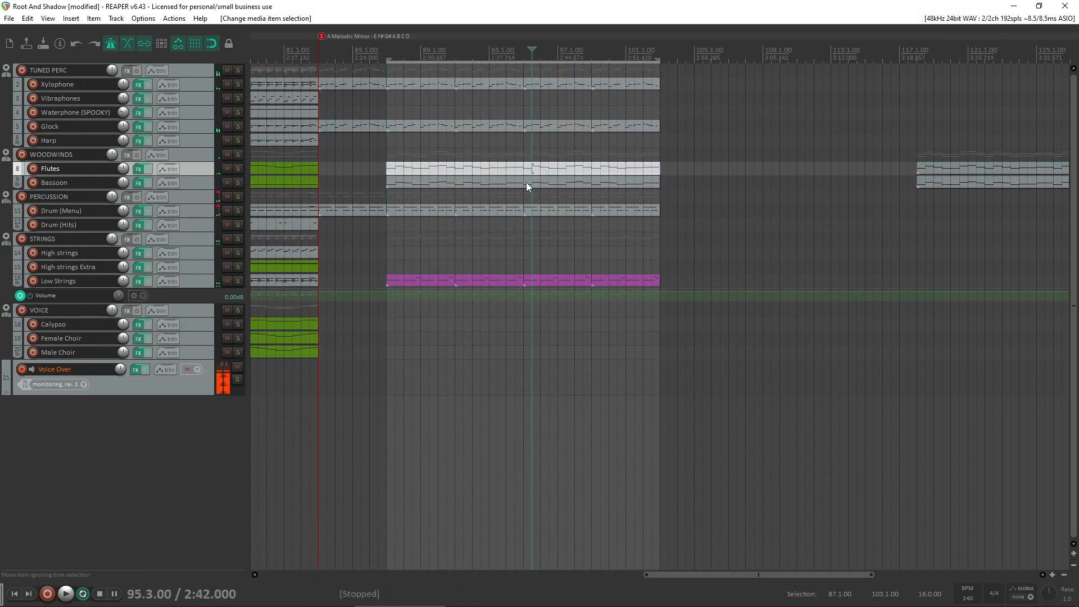
click(523, 170)
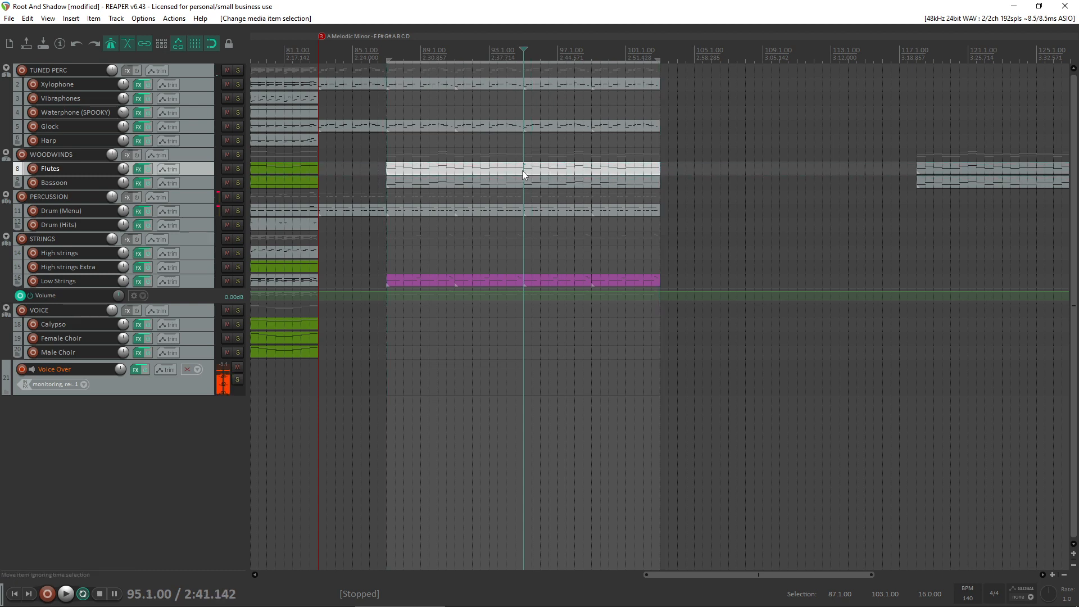
key(s)
drag(673, 360, 544, 59)
click(517, 184)
click(522, 183)
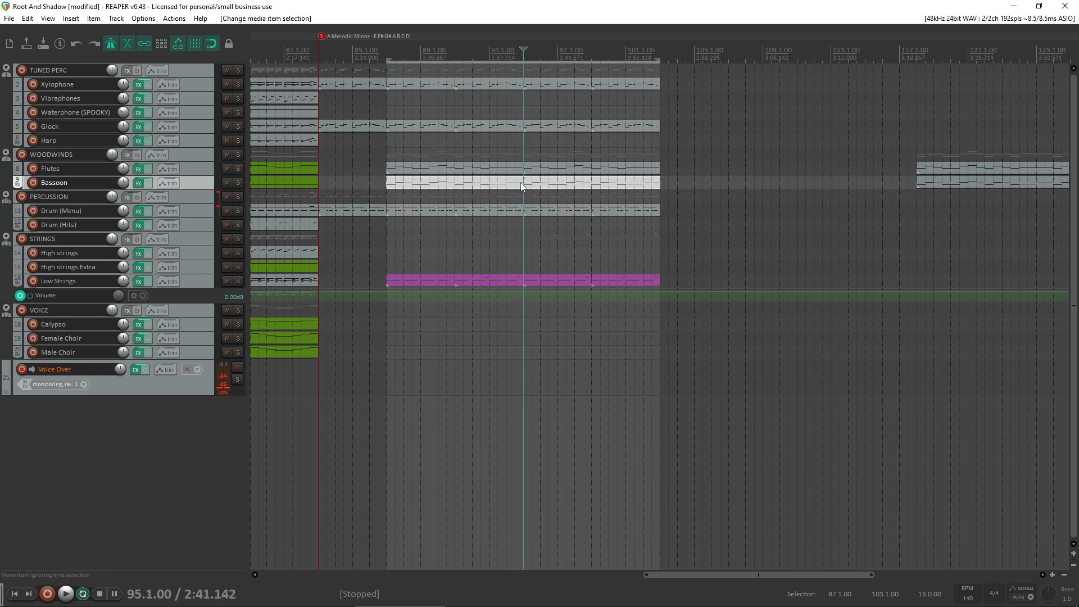
key(s)
drag(653, 359, 570, 39)
key(Delete)
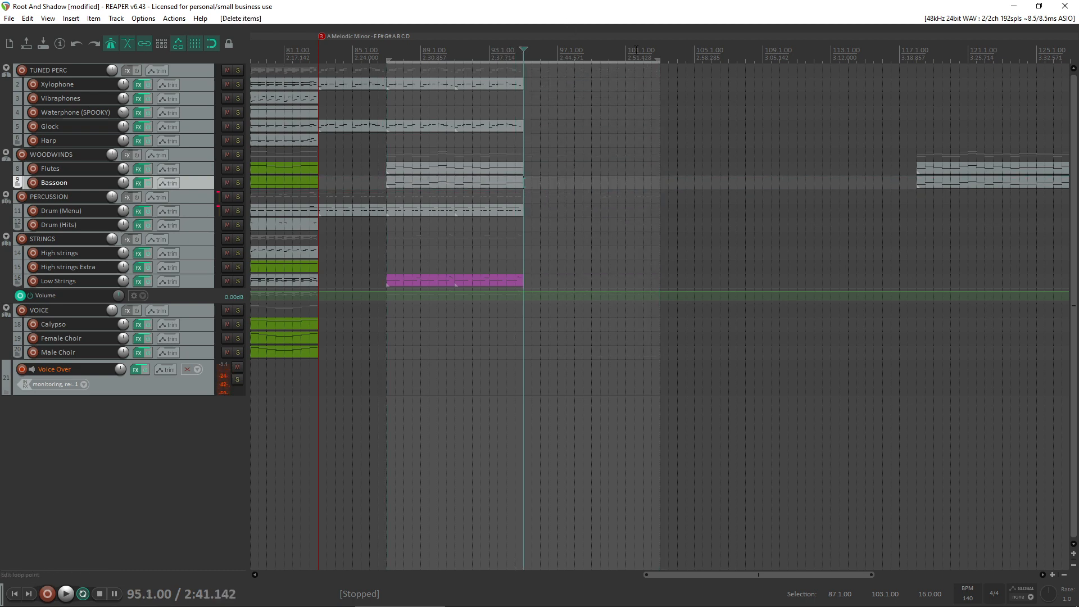
- Shorten the time selection so it spans bars 87 to 95
drag(660, 60, 523, 60)
scroll(452, 156, up, 5)
scroll(452, 156, down, 2)
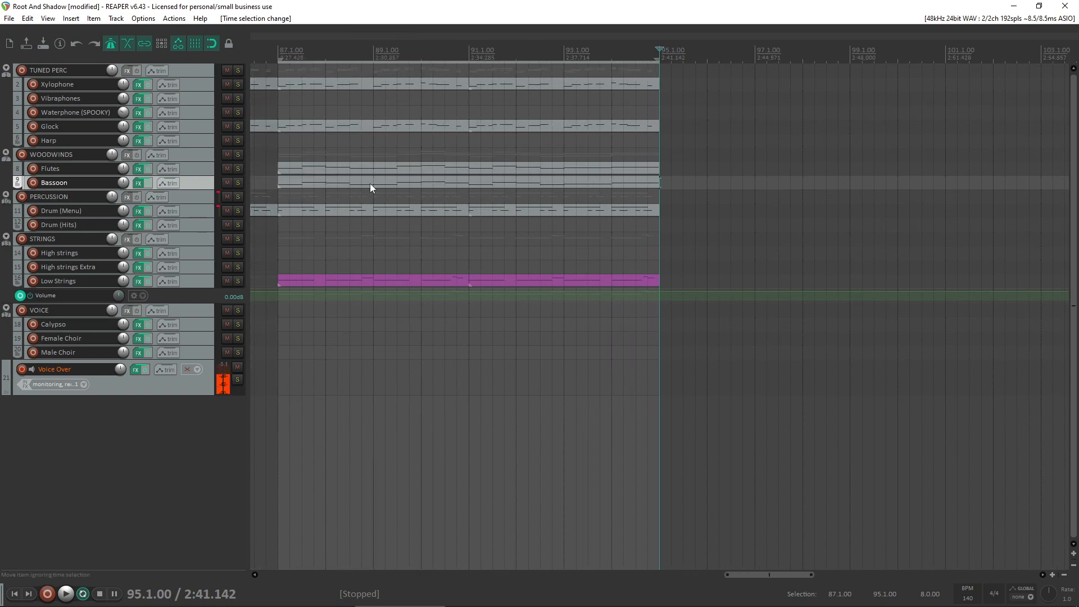
- Open the Flutes item's notes, audition the opening A4 and close the editor
click(393, 171)
double_click(408, 167)
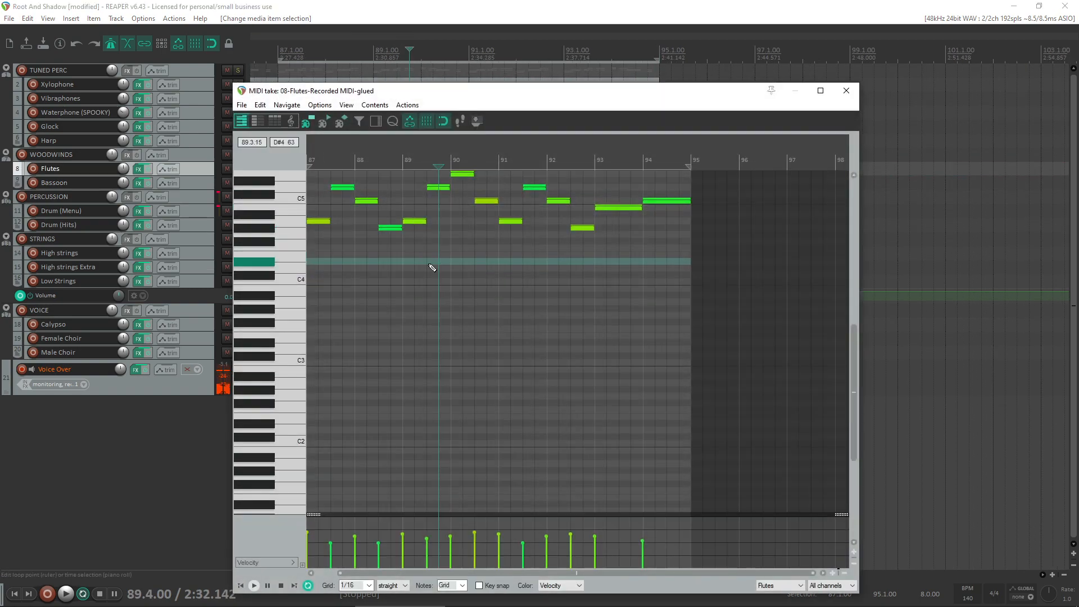
scroll(284, 248, up, 5)
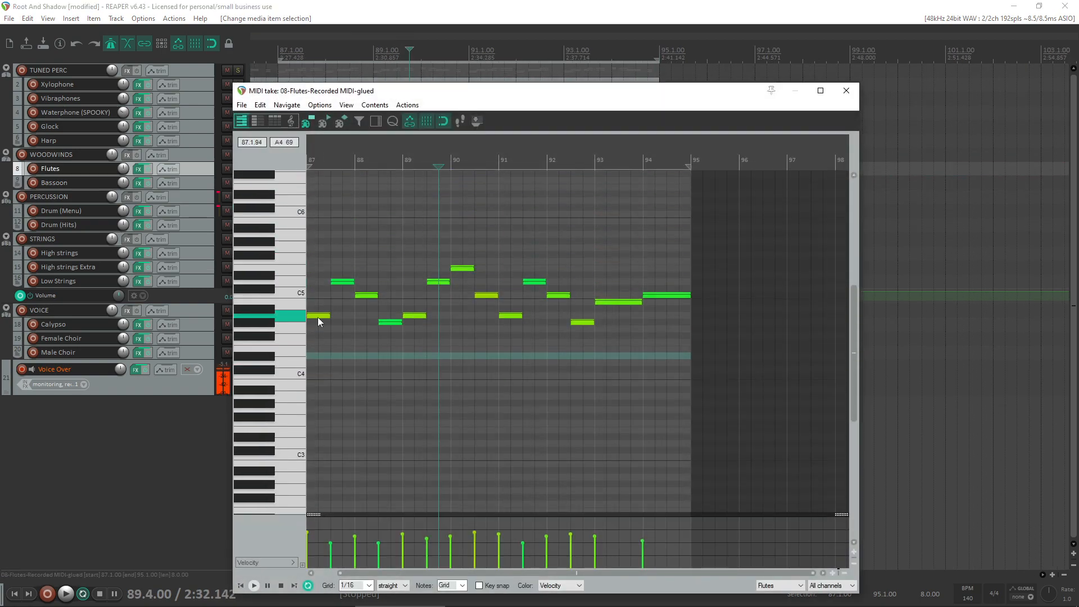
click(318, 316)
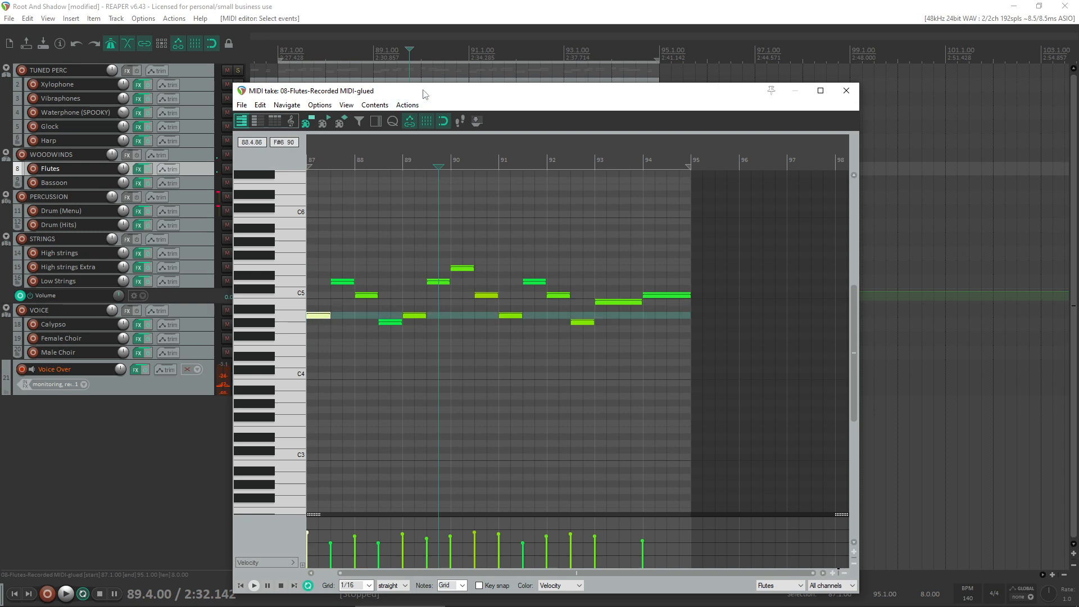
drag(425, 92, 466, 308)
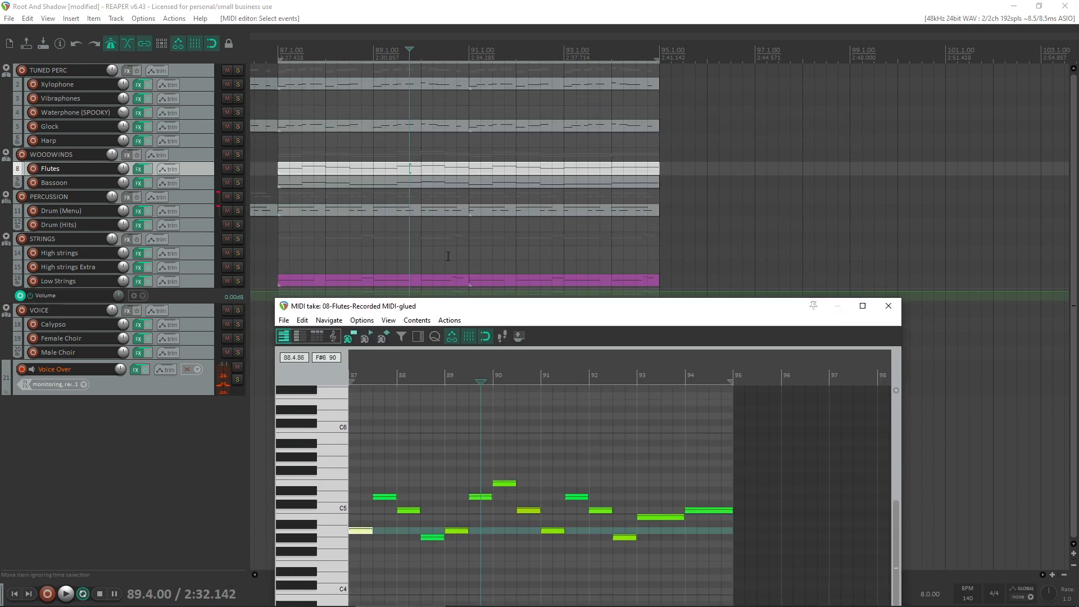
click(888, 306)
- Open the Flutes and Bassoon items together in the MIDI editor, with Flutes active, and enlarge the editor window
double_click(469, 167)
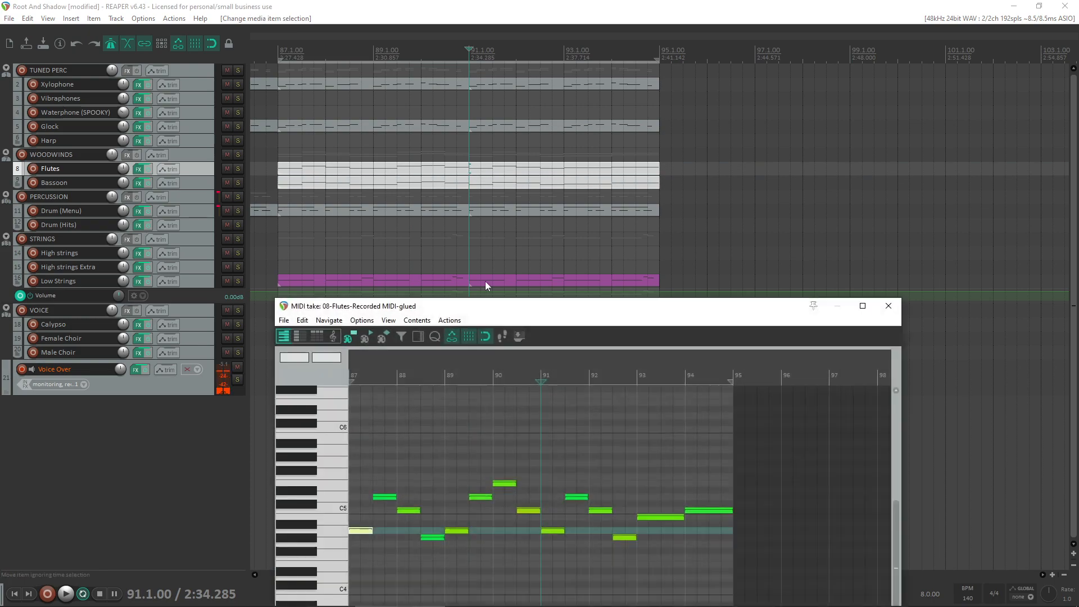
drag(506, 304, 513, 101)
scroll(337, 413, down, 1)
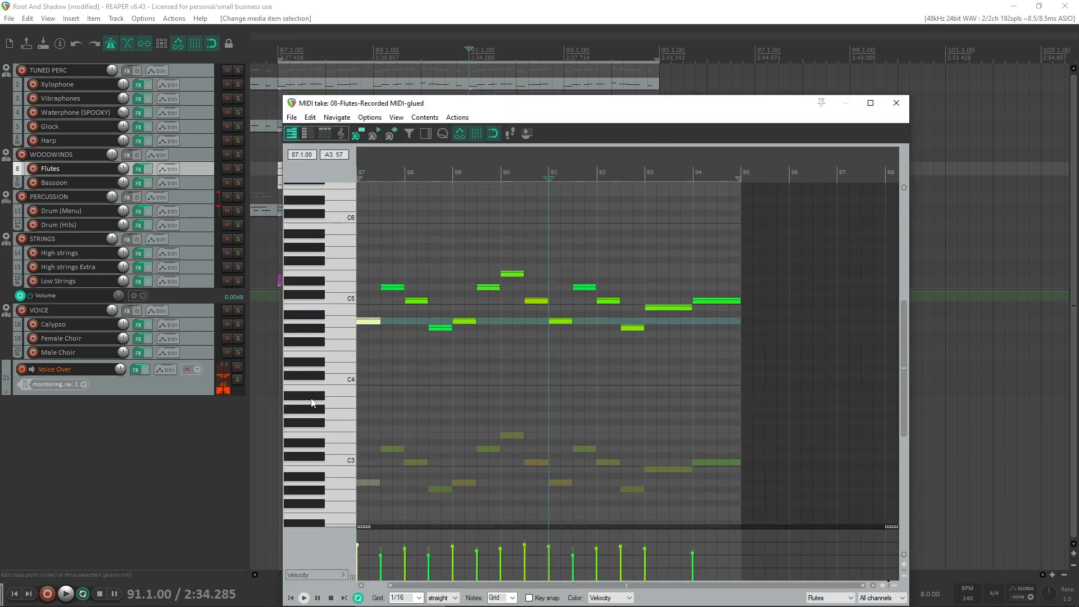
scroll(388, 390, up, 3)
scroll(537, 484, down, 3)
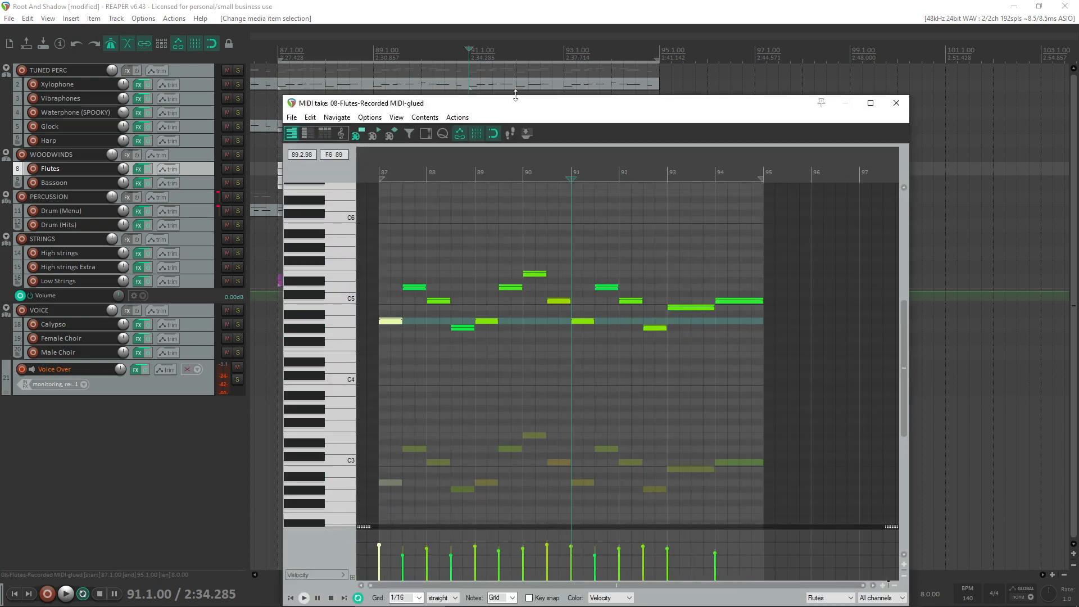
drag(491, 105, 405, 43)
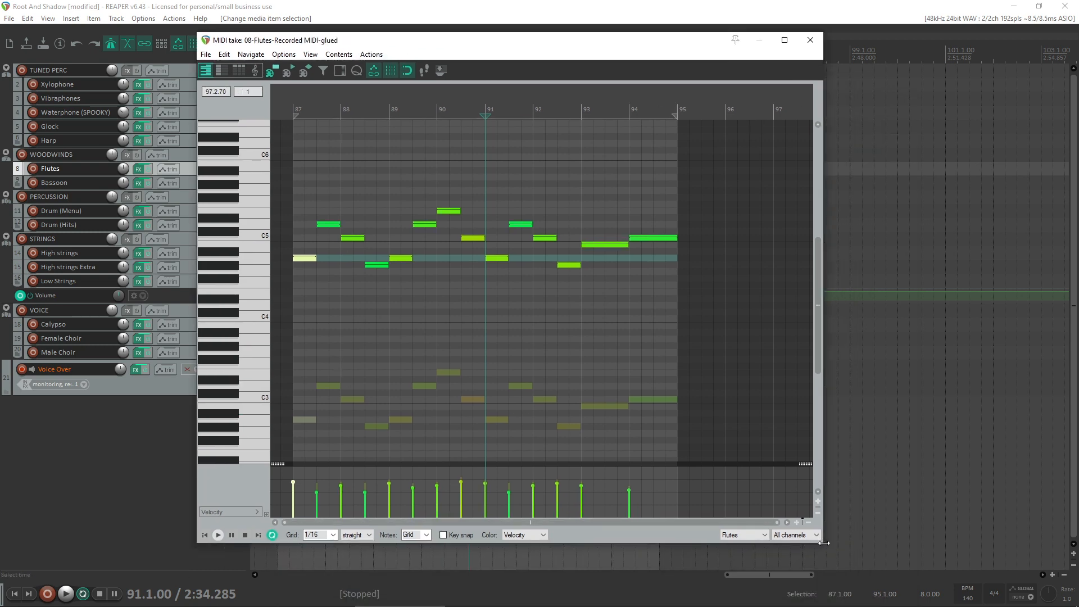
drag(824, 544, 963, 560)
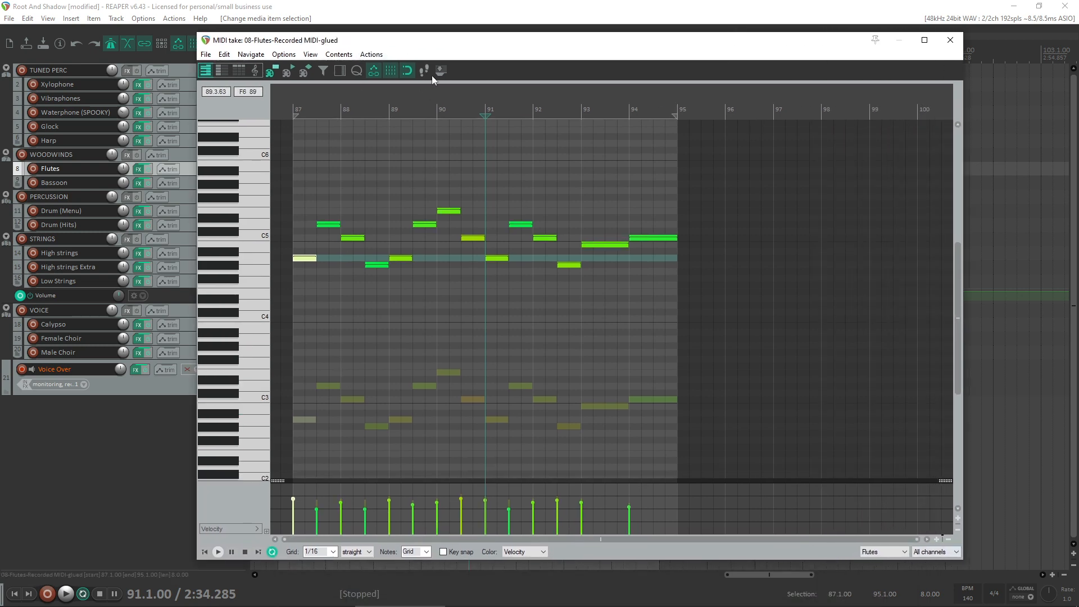
- Transpose all Flutes notes up three semitones so the phrase starts on C5, leaving the Bassoon notes in place
drag(432, 40, 471, 52)
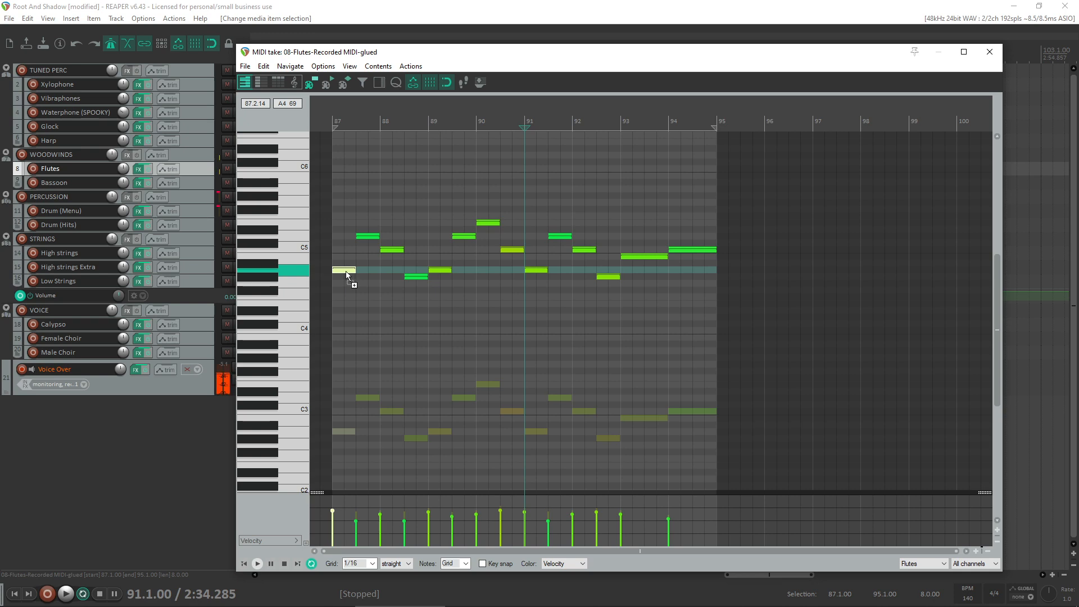
drag(343, 290, 751, 188)
drag(349, 276, 345, 255)
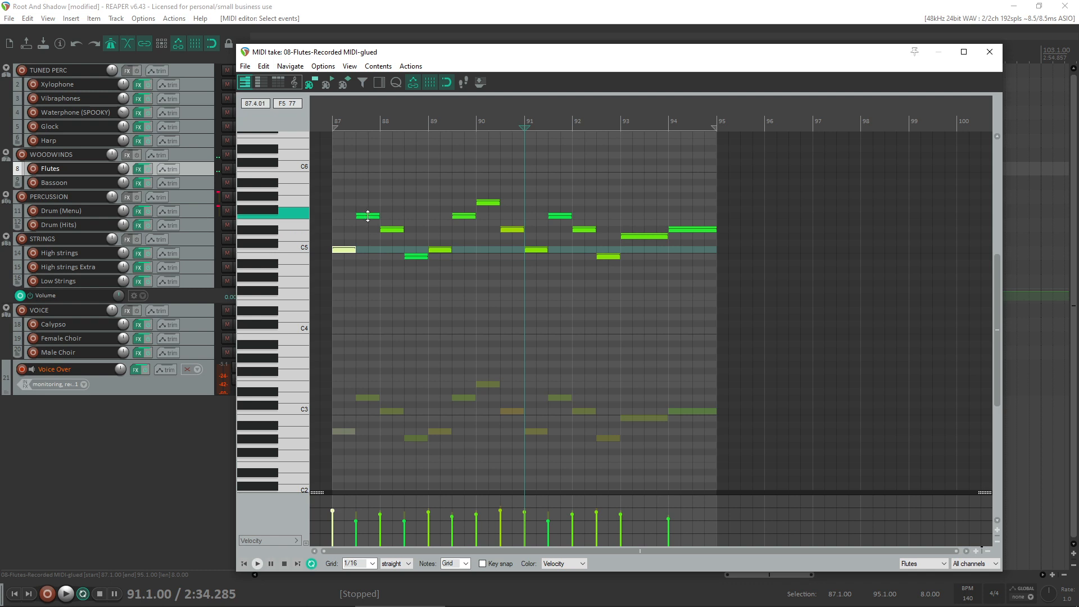
- Raise the three F5 Flutes notes to F#5 and the D#5 notes to E5, and audition the D5, B4 and C5 notes
drag(360, 210, 563, 214)
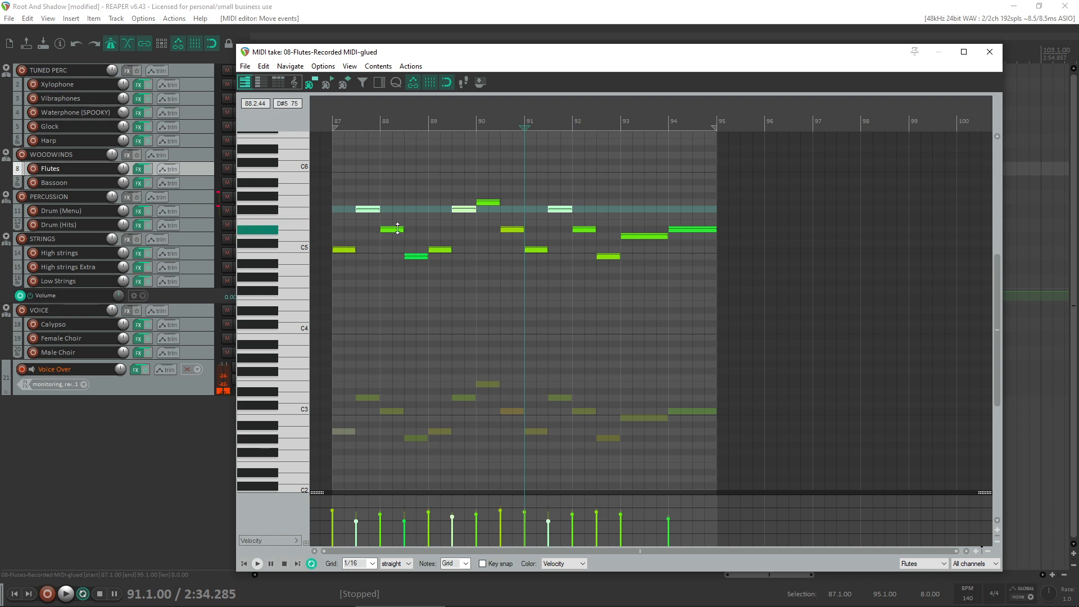
drag(357, 227, 693, 223)
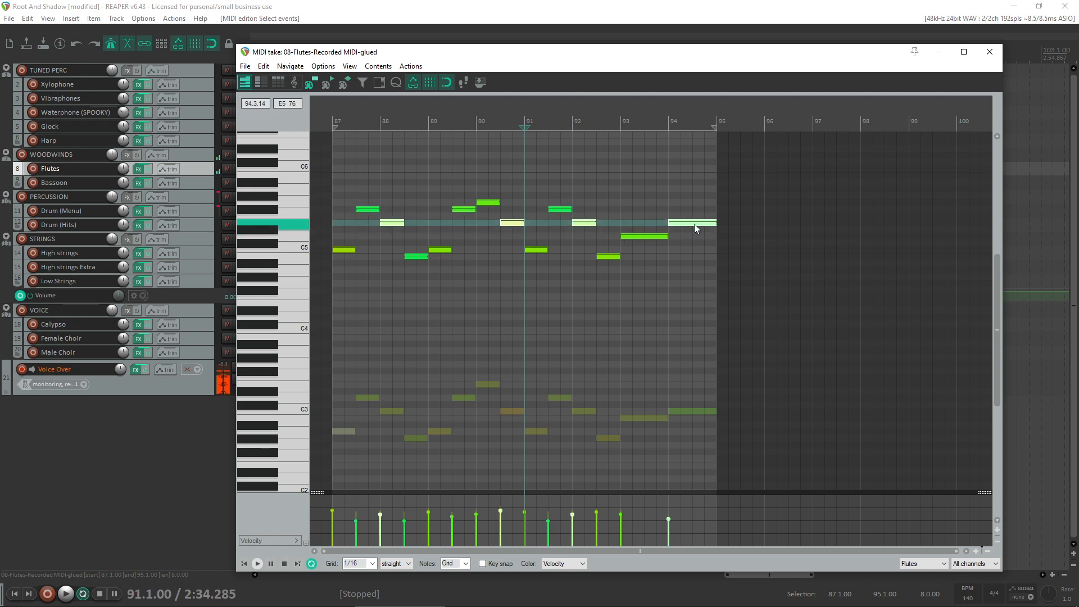
click(643, 238)
click(610, 259)
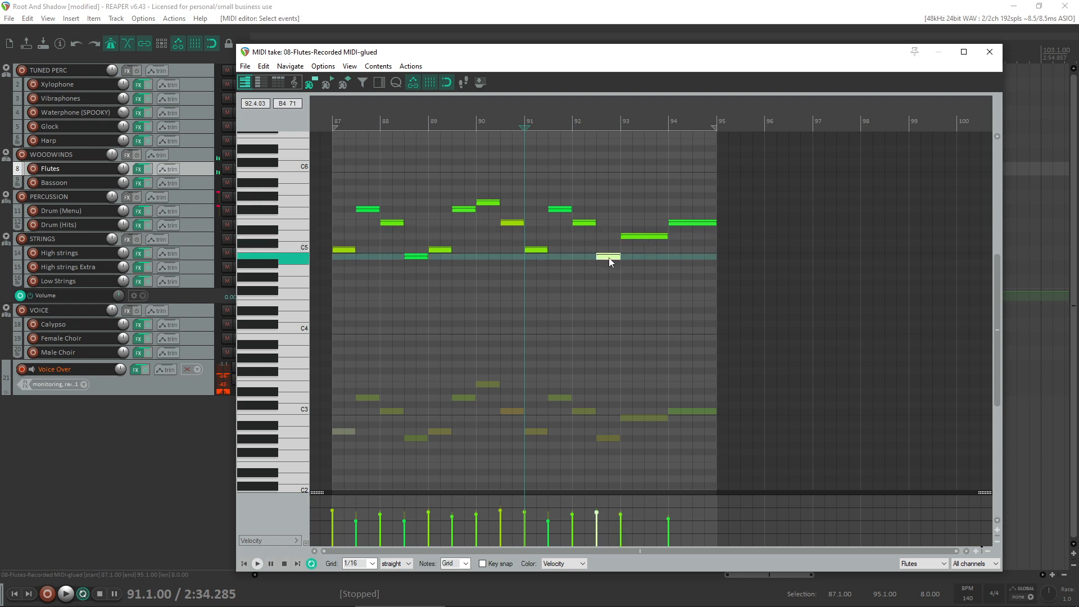
click(537, 250)
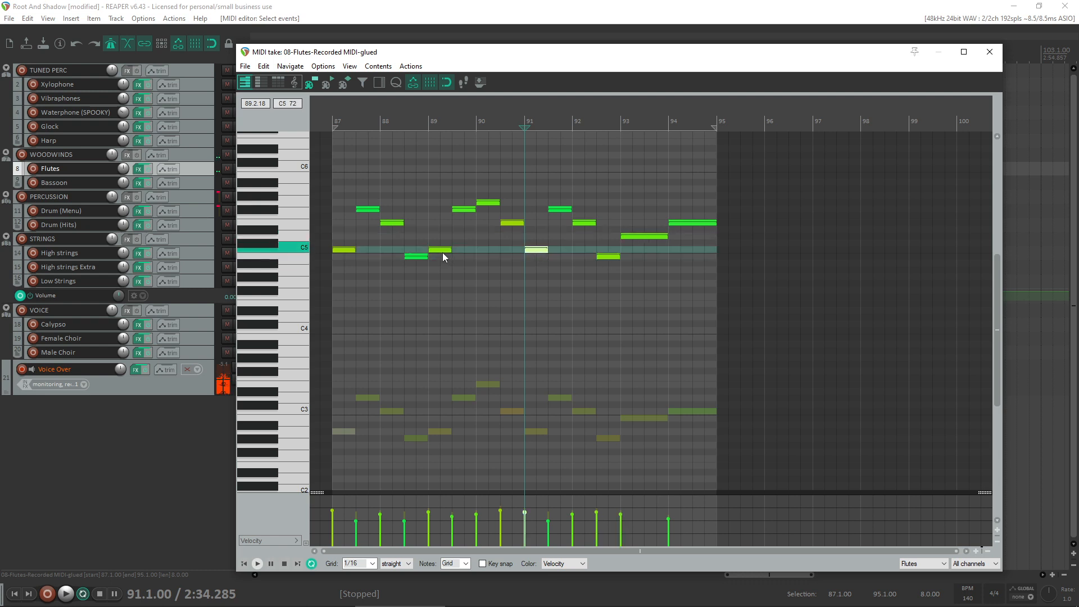
- Play the phrase from bar 87, move the MIDI editor clear of the track controls and solo the WOODWINDS group
key(Home)
key(space)
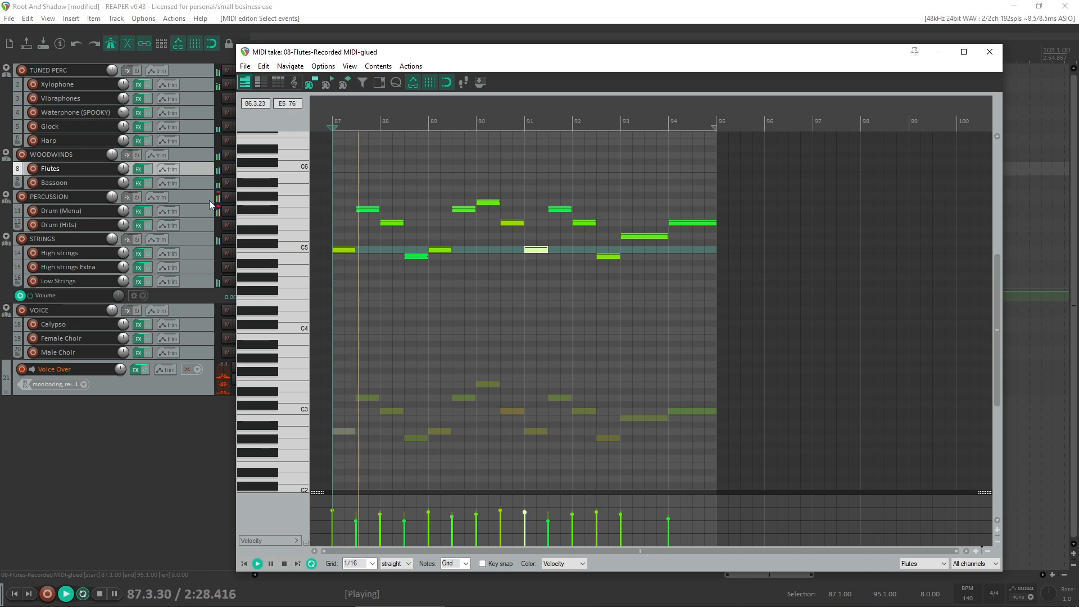
mouse_move(388, 56)
mouse_down()
mouse_move(502, 63)
mouse_move(367, 62)
mouse_up()
click(239, 155)
key(space)
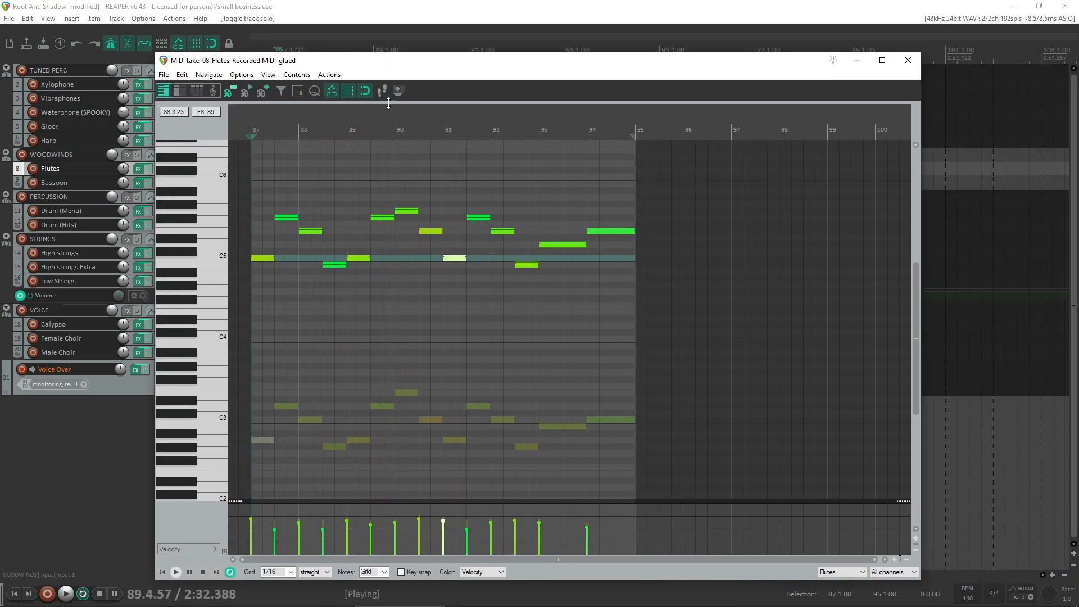
- Undo the Flutes pitch edits and the three-semitone transposition, and audition the opening A4
click(398, 265)
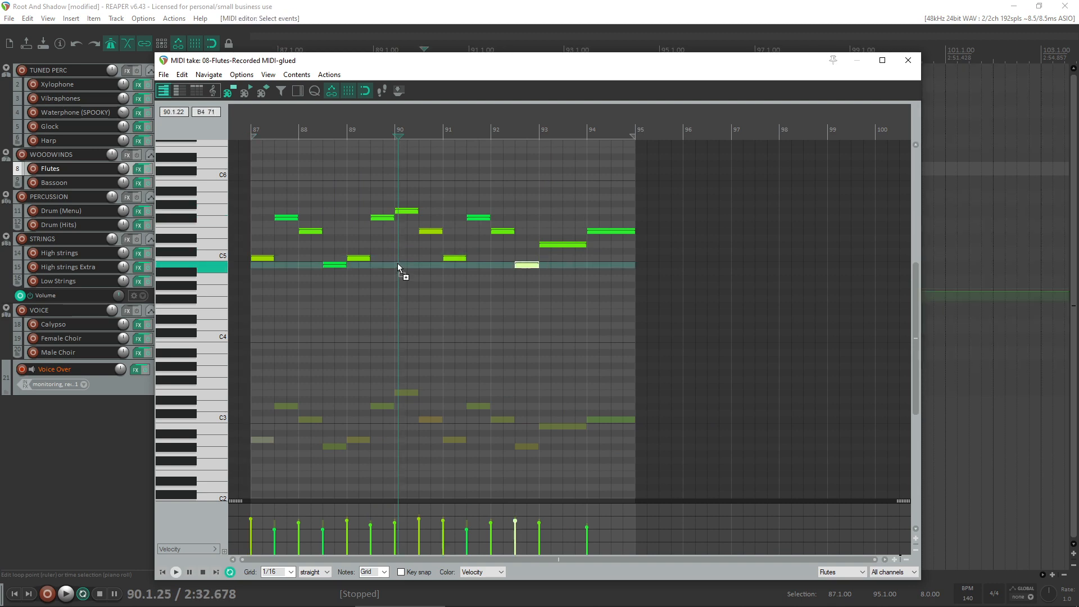
key(ctrl+z)
key(ctrl+z)
key(ctrl+z)
key(ctrl+z)
key(ctrl+z)
key(ctrl+z)
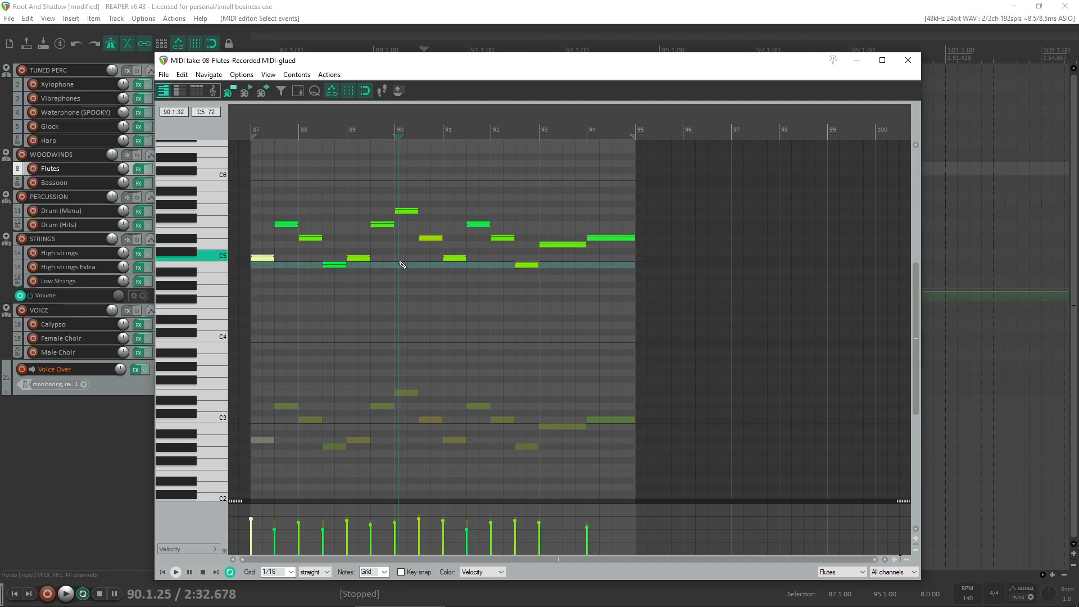
key(ctrl+z)
key(ctrl+z)
key(ctrl+z)
key(ctrl+z)
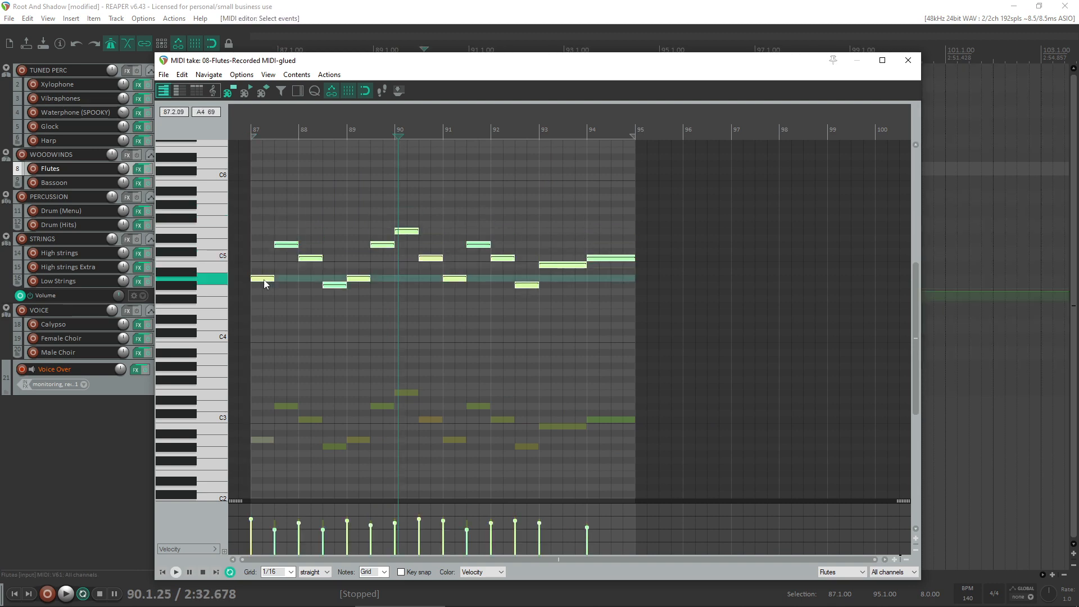
click(265, 279)
drag(266, 283, 261, 280)
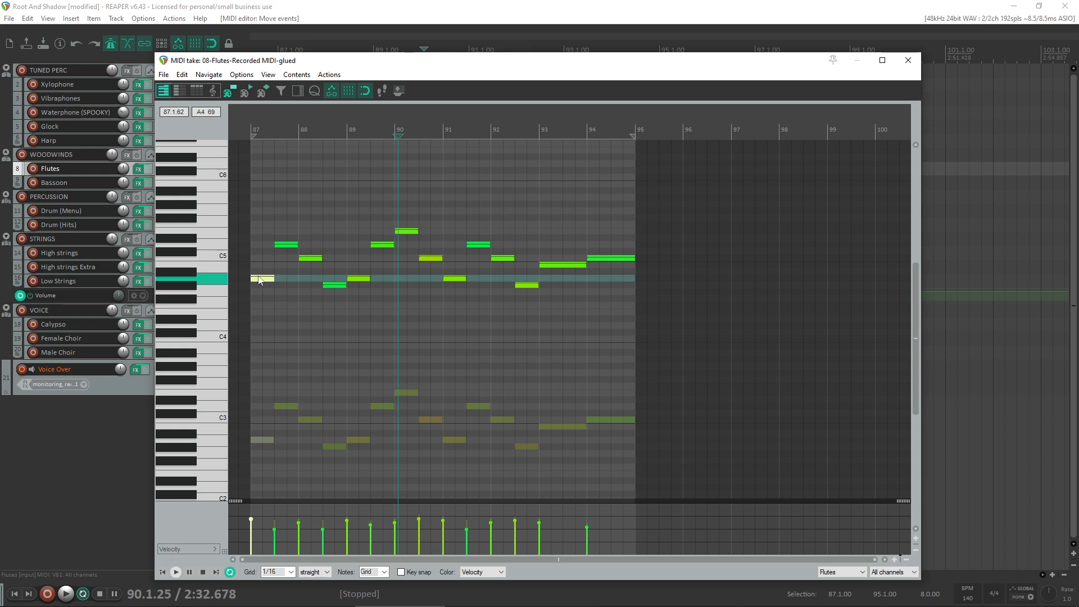
- Examine the Thuner Alto Flutes' playable range in the Flutes track's SINE Player during playback, and close the effects window
click(139, 170)
drag(393, 64, 308, 2)
key(space)
double_click(625, 8)
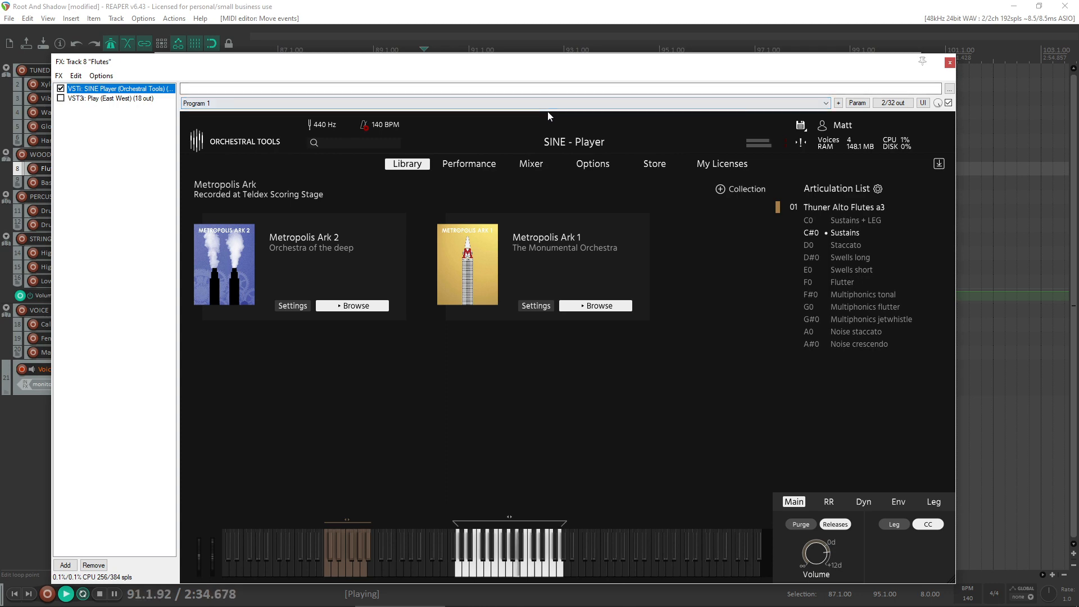
key(space)
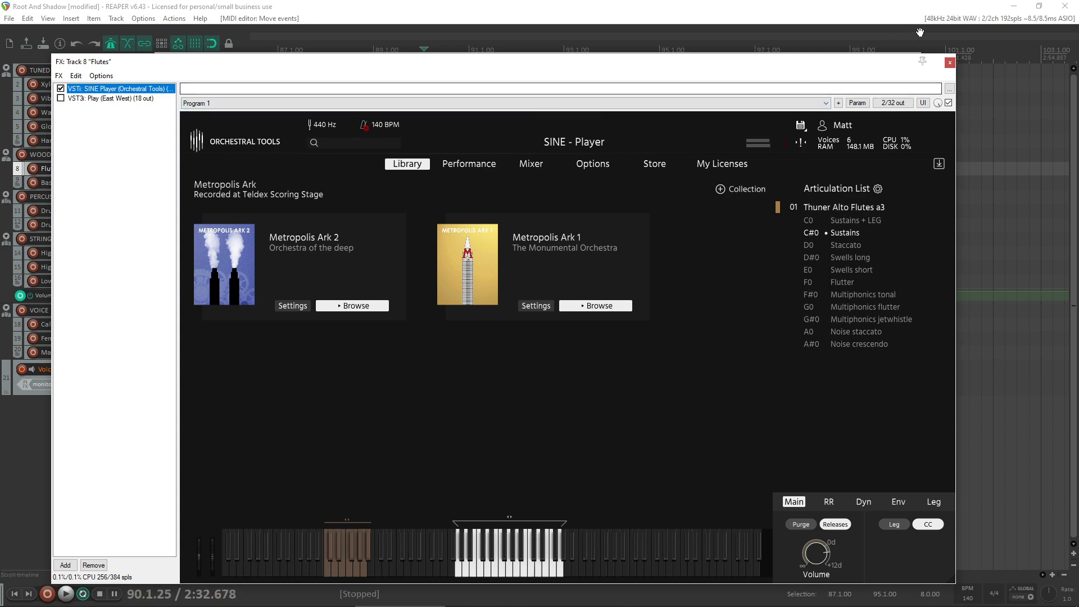
click(950, 62)
- Transpose all Flutes notes down one octave so the phrase starts on A3, and play it from bar 87
click(667, 279)
key(ctrl+a)
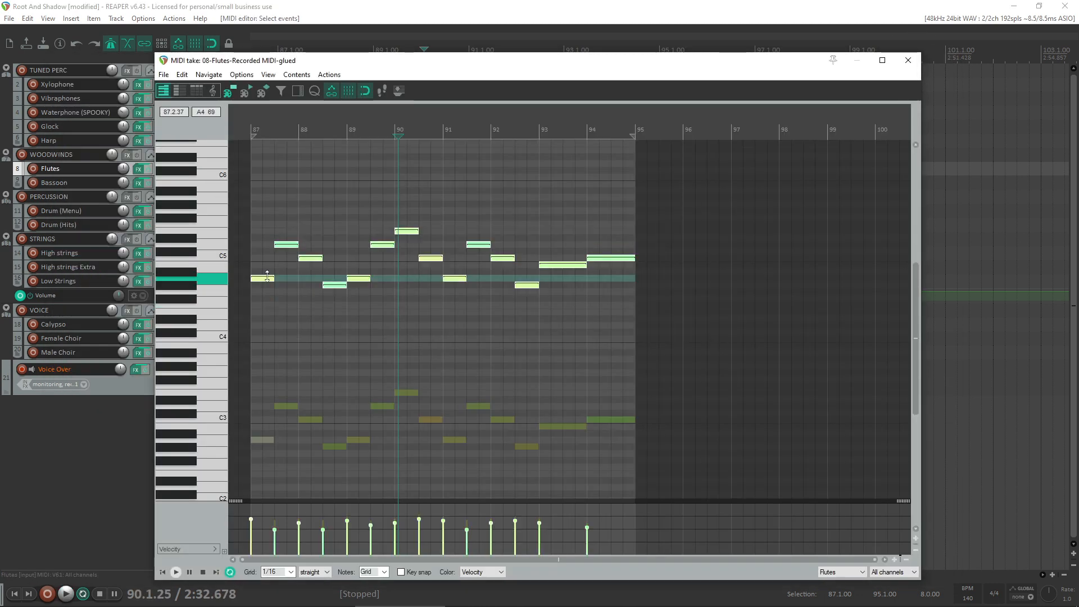
drag(267, 277, 227, 359)
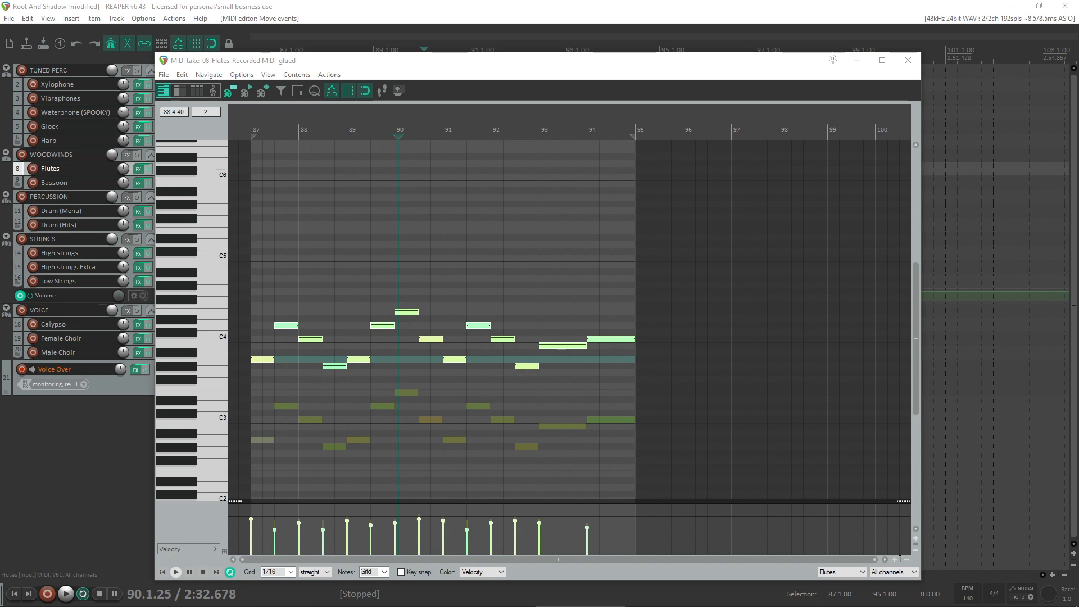
click(263, 359)
key(Home)
key(space)
key(space)
- Audition the opening A3, play the phrase and record-arm the Flutes track
scroll(269, 380, up, 4)
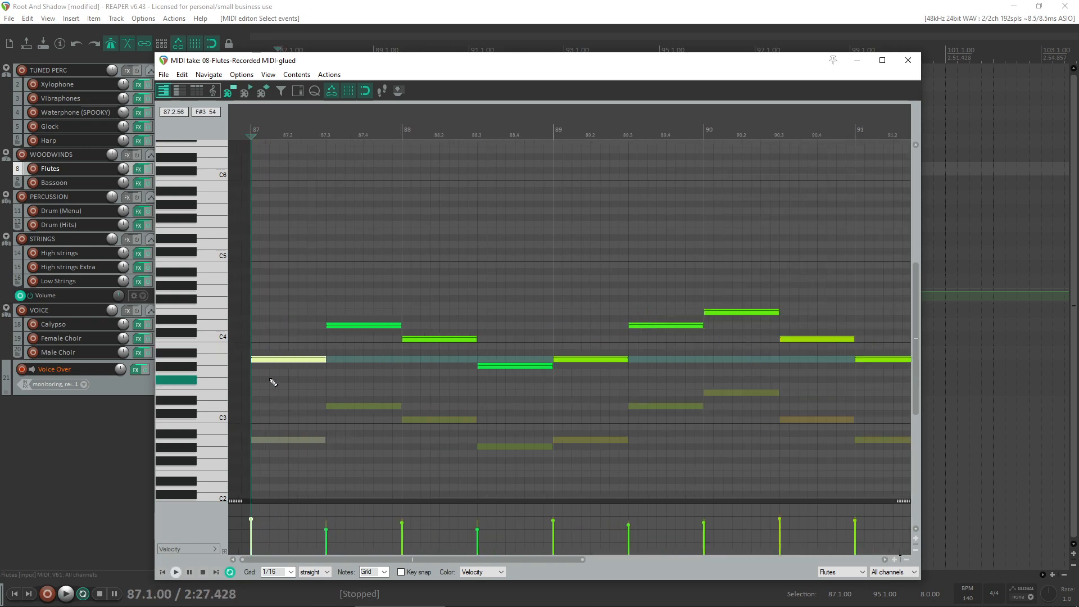
click(303, 361)
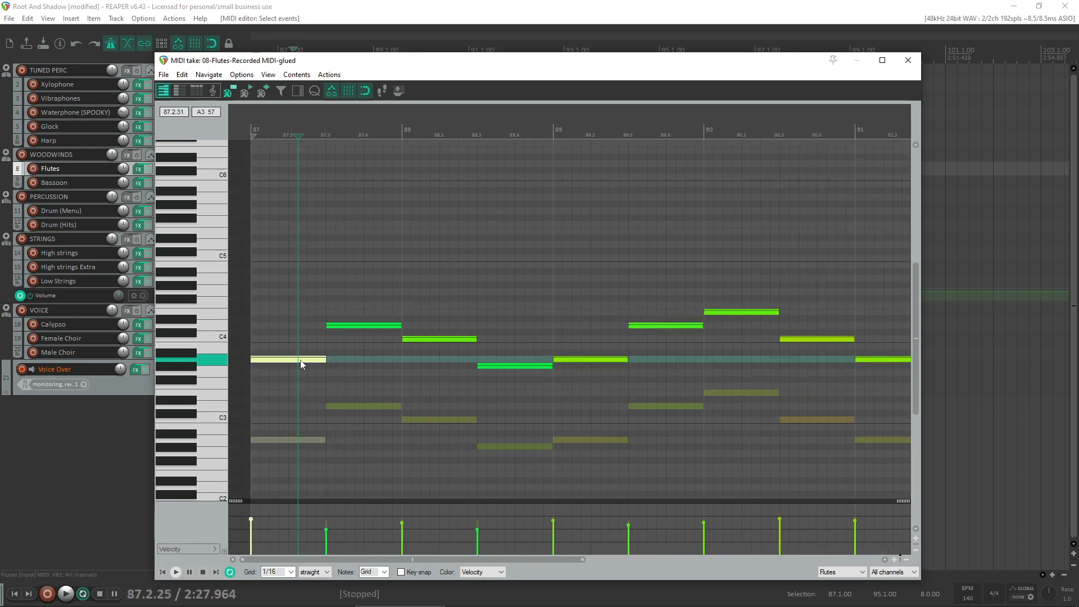
key(space)
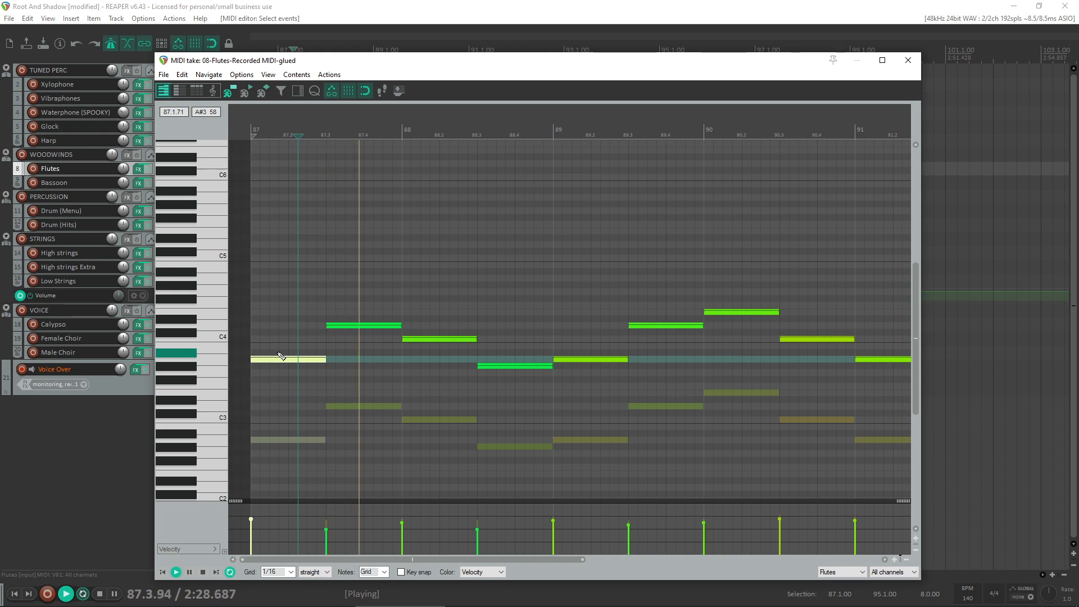
click(32, 169)
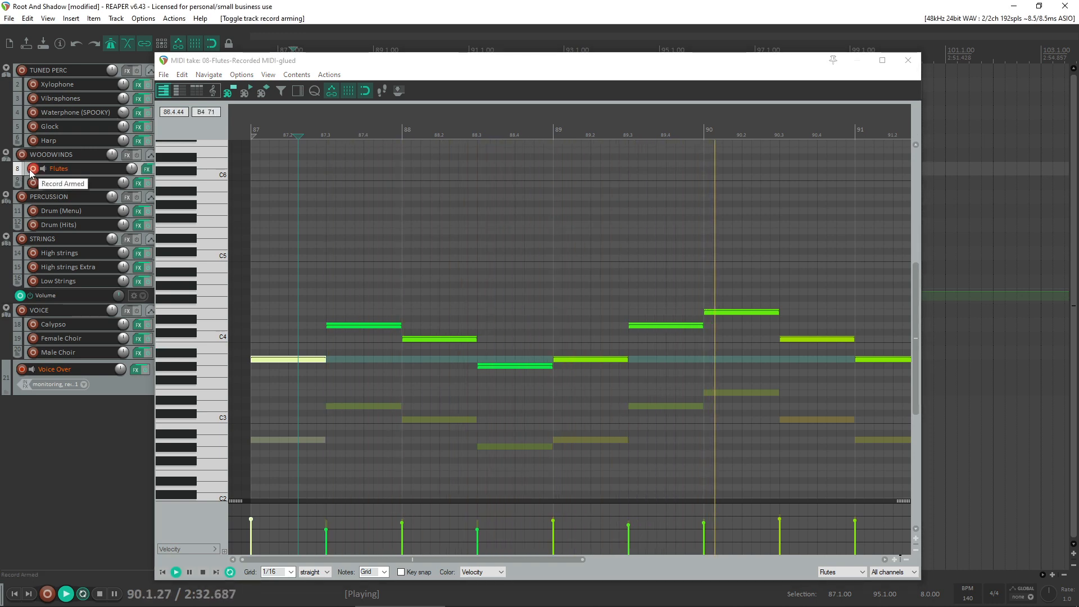
key(space)
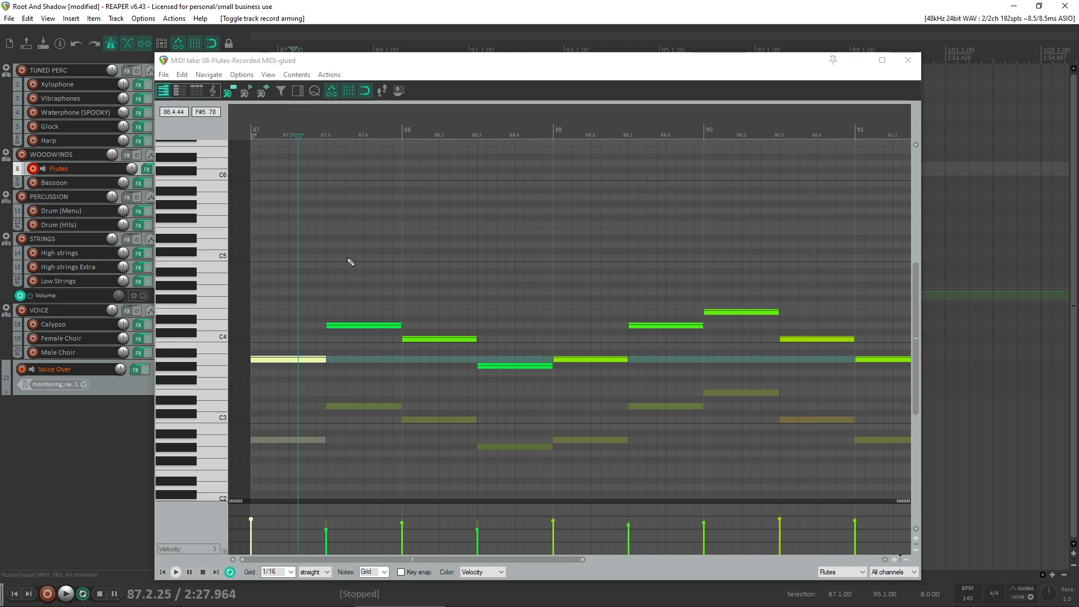
- Try raising only the opening Flutes note from A3 to G#4, and undo the move
click(283, 360)
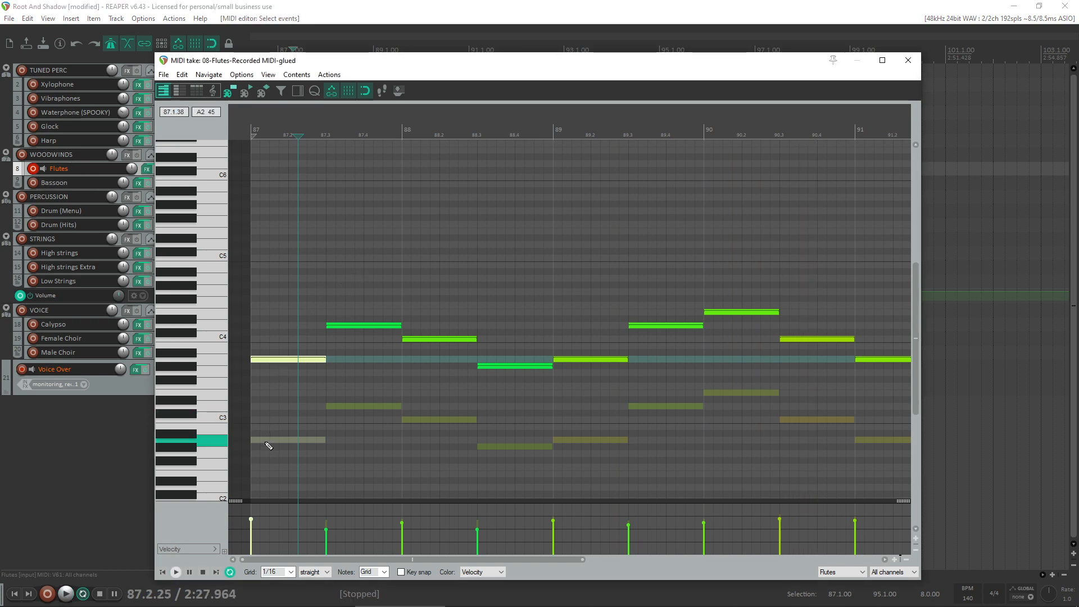
click(268, 444)
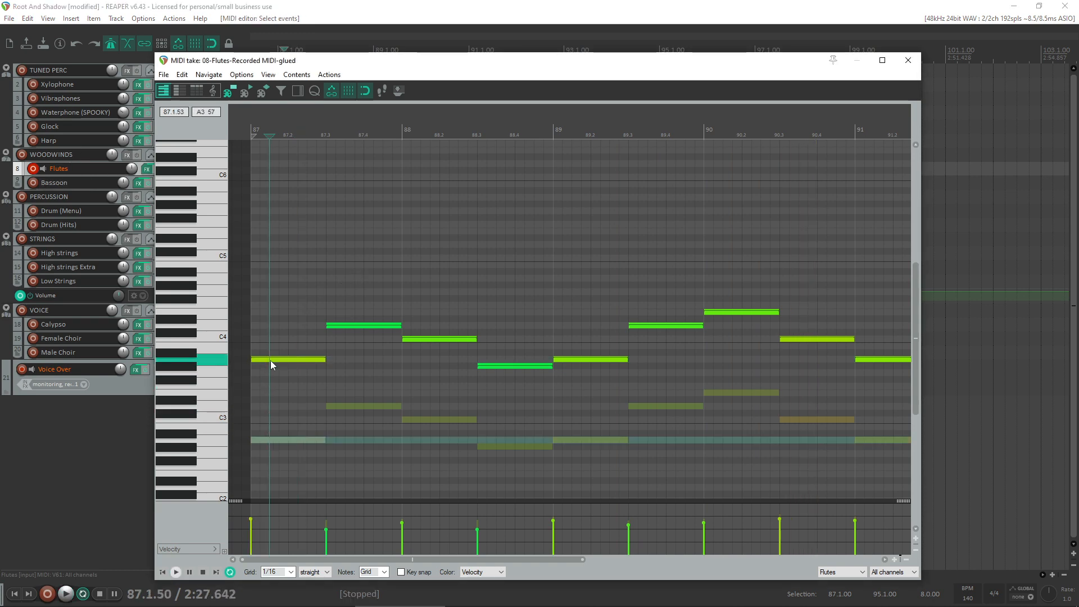
drag(271, 360, 240, 283)
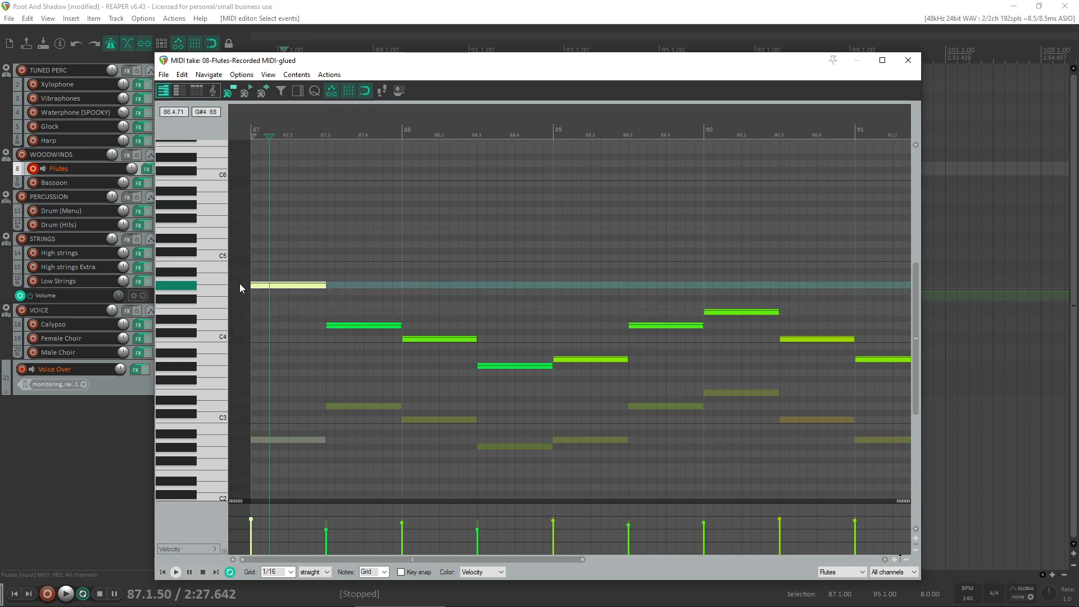
key(ctrl+z)
- Transpose all Flutes notes up nine semitones so the phrase starts on F#4, and play it from bar 87
scroll(806, 441, down, 3)
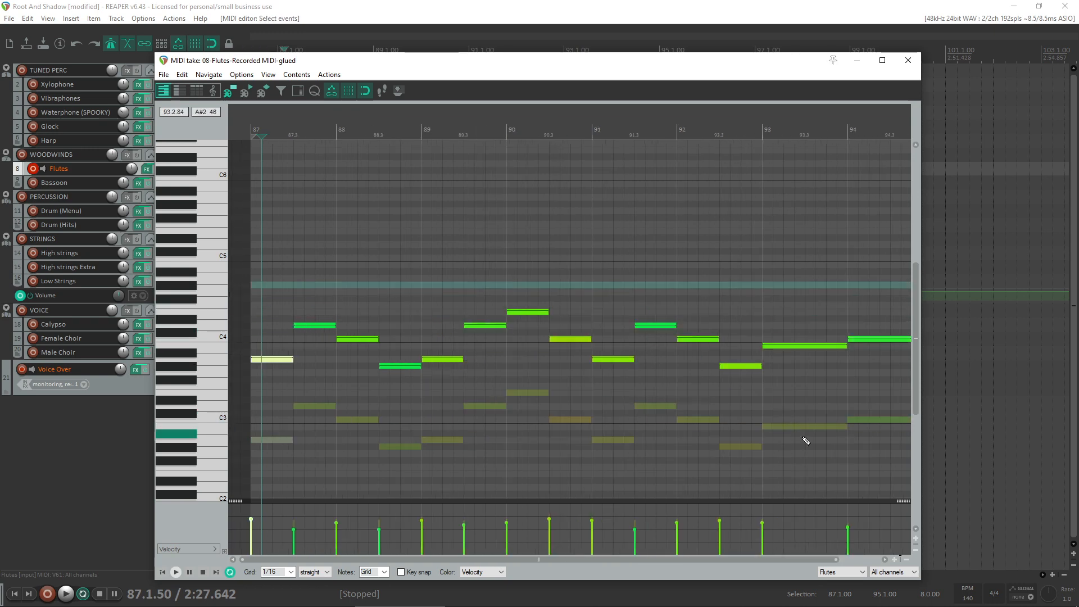
scroll(812, 433, down, 3)
key(ctrl+a)
scroll(313, 269, up, 3)
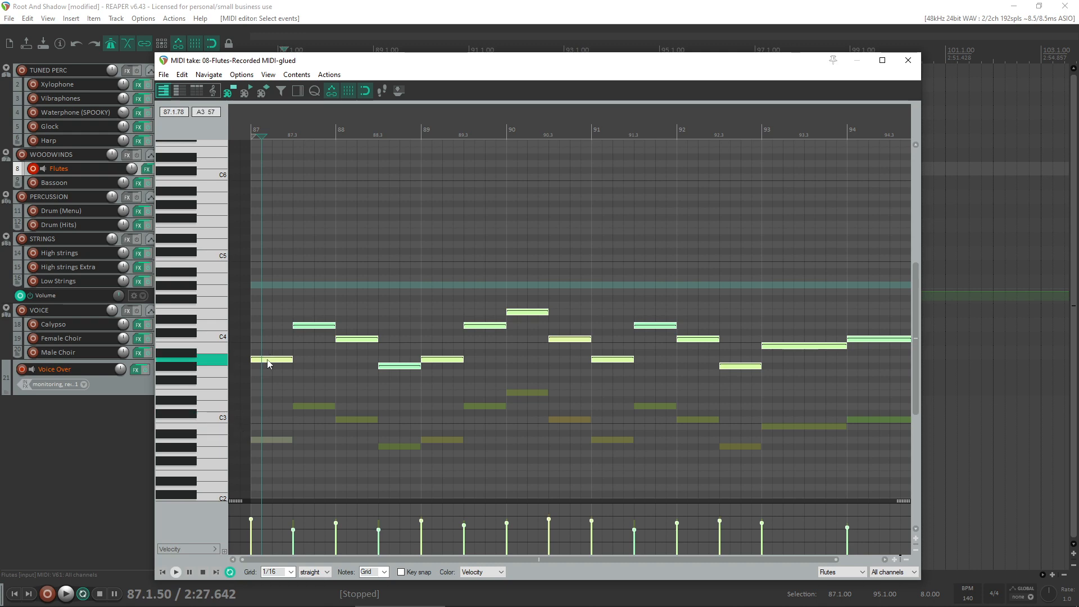
drag(268, 363, 229, 302)
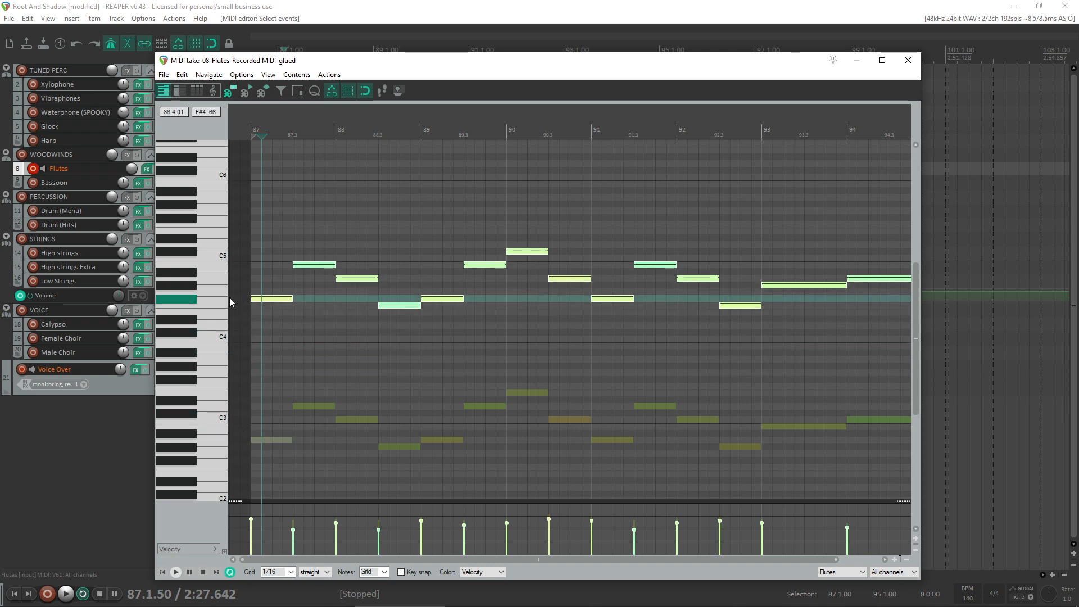
key(Home)
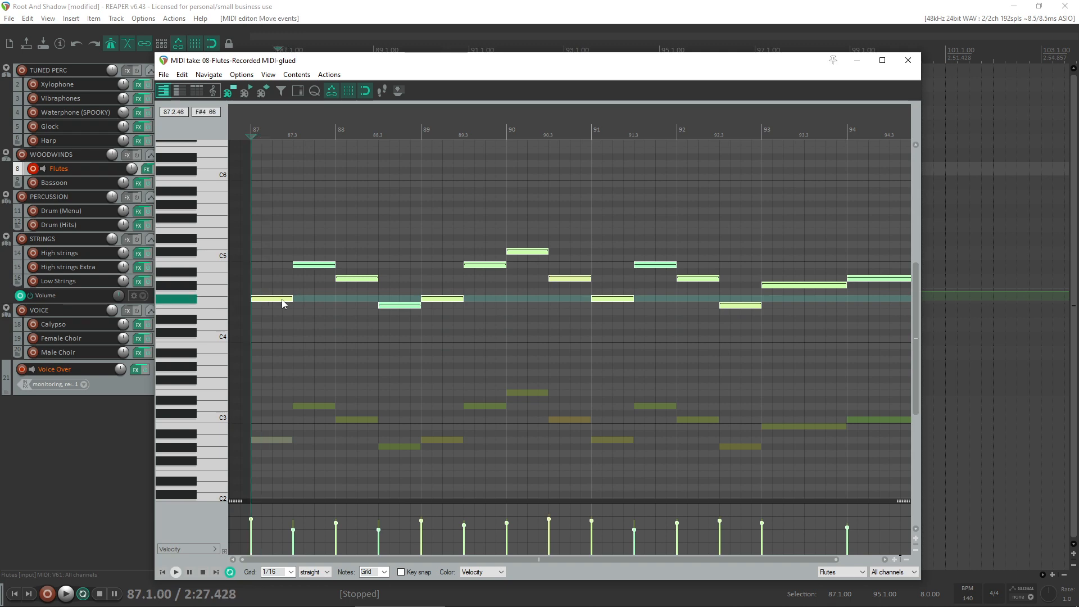
key(space)
key(space)
- Transpose all Flutes notes up two semitones to start on G#4, play them, and raise the three C#5 notes to D5
drag(263, 301, 258, 284)
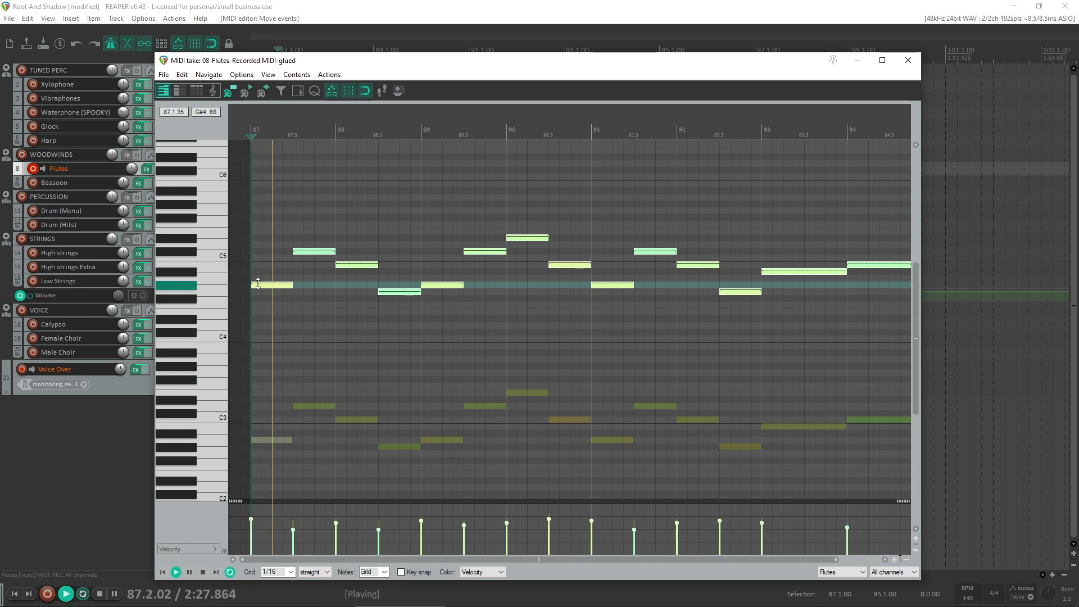
key(space)
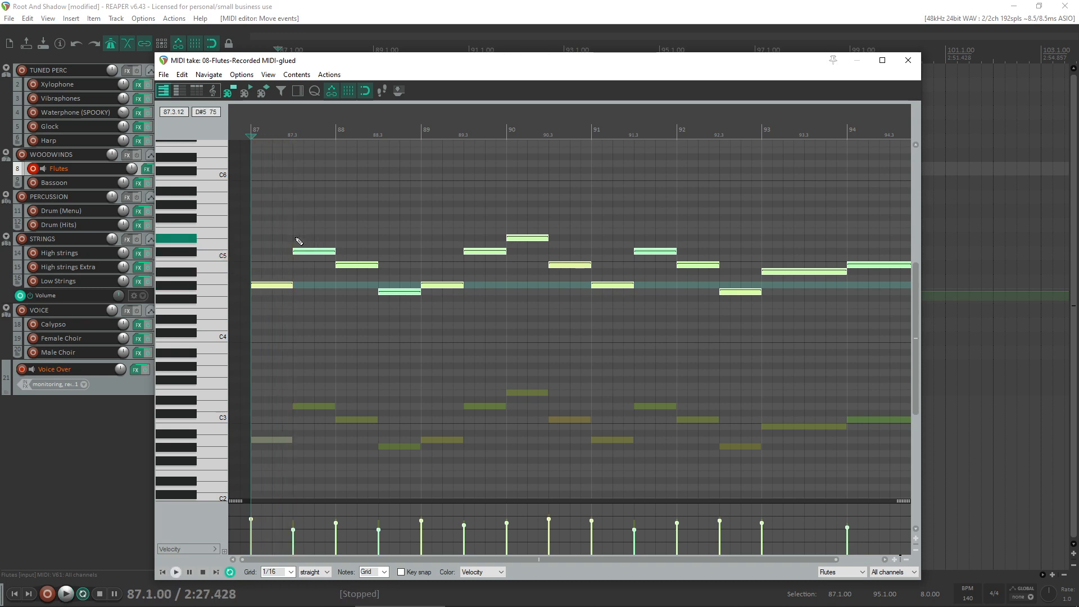
drag(324, 242, 481, 254)
drag(673, 239, 626, 256)
drag(326, 252, 324, 245)
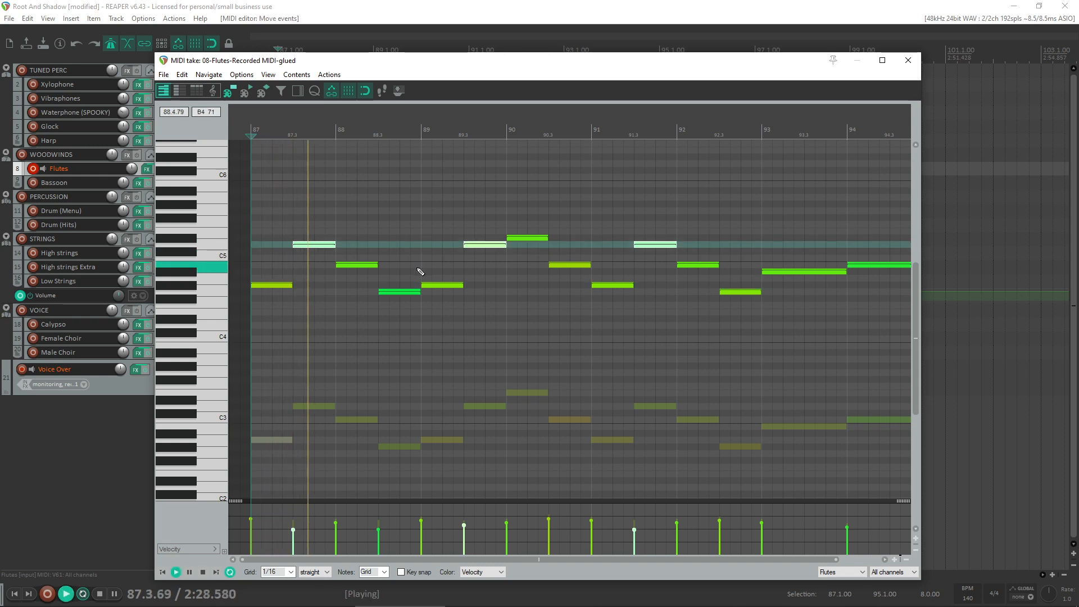
click(368, 266)
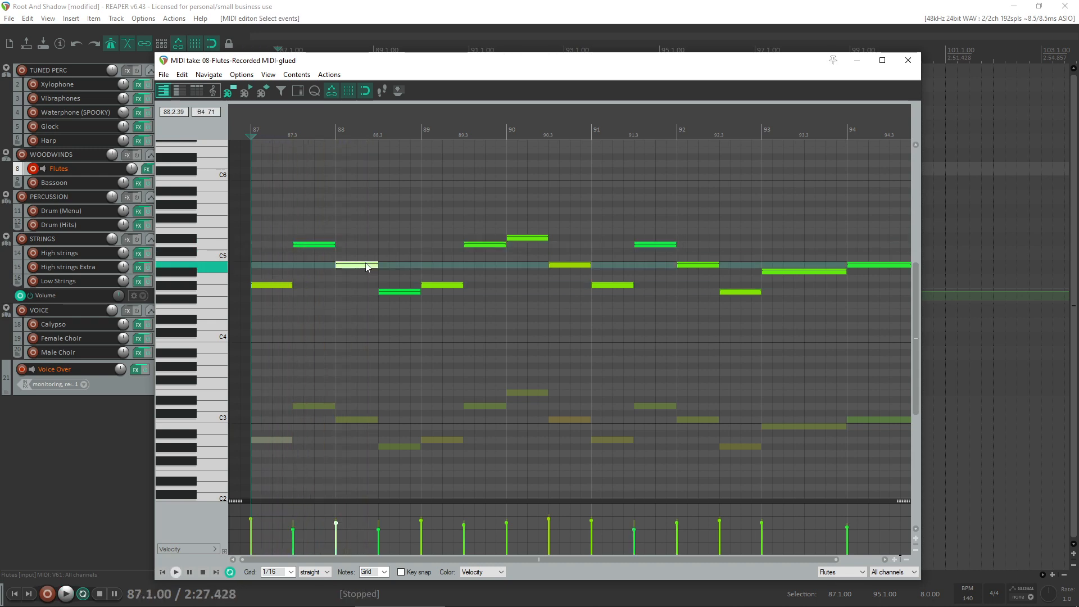
- Undo the three-note raise, transpose all Flutes notes back down to start on F#4, and audition the F4 in bar 88
key(ctrl+z)
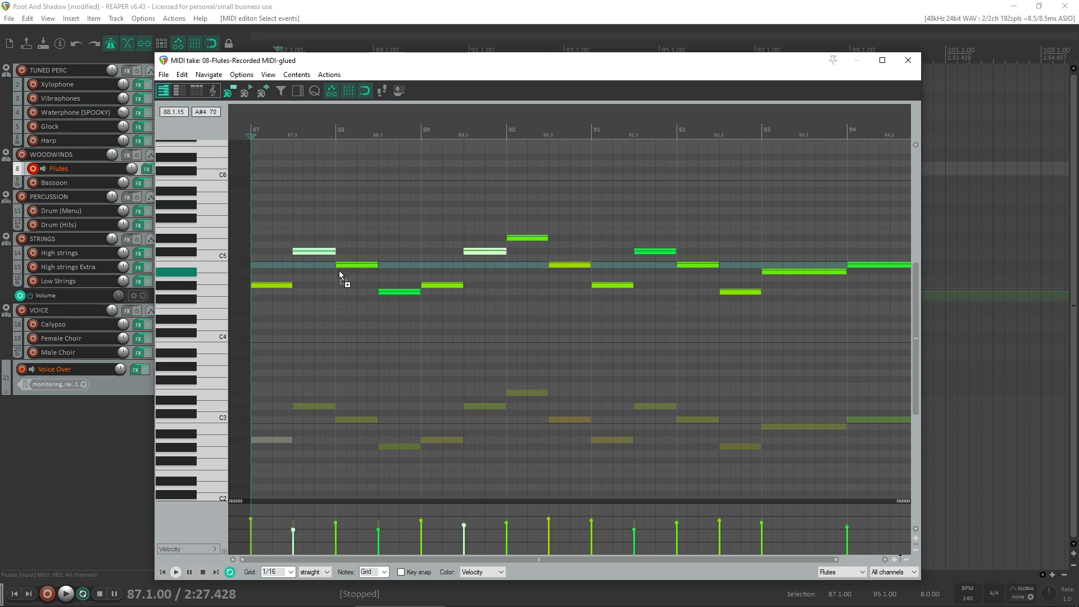
key(ctrl+z)
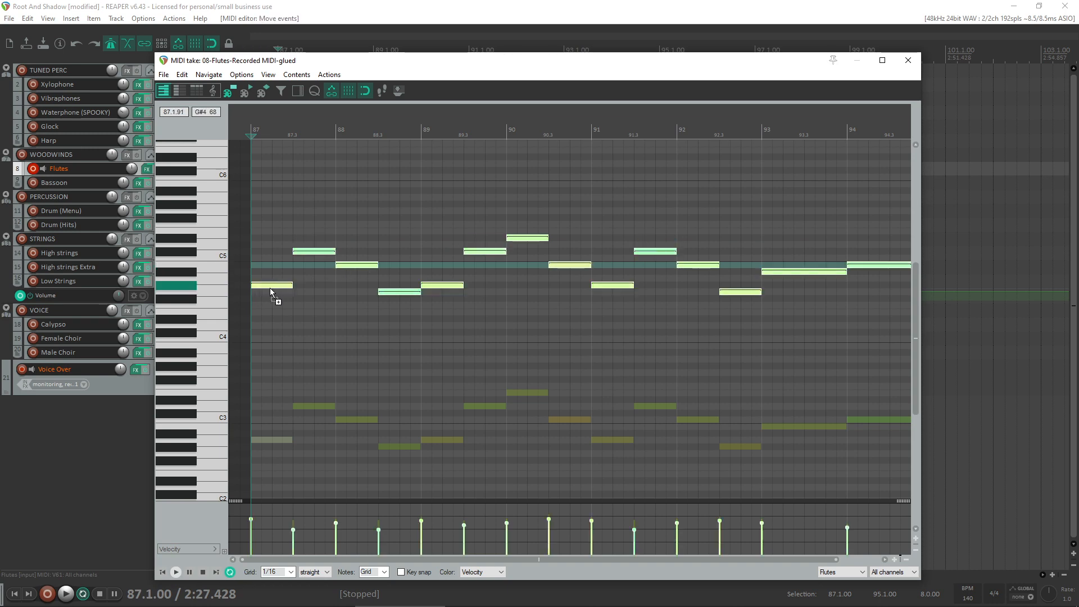
key(Down)
key(Down)
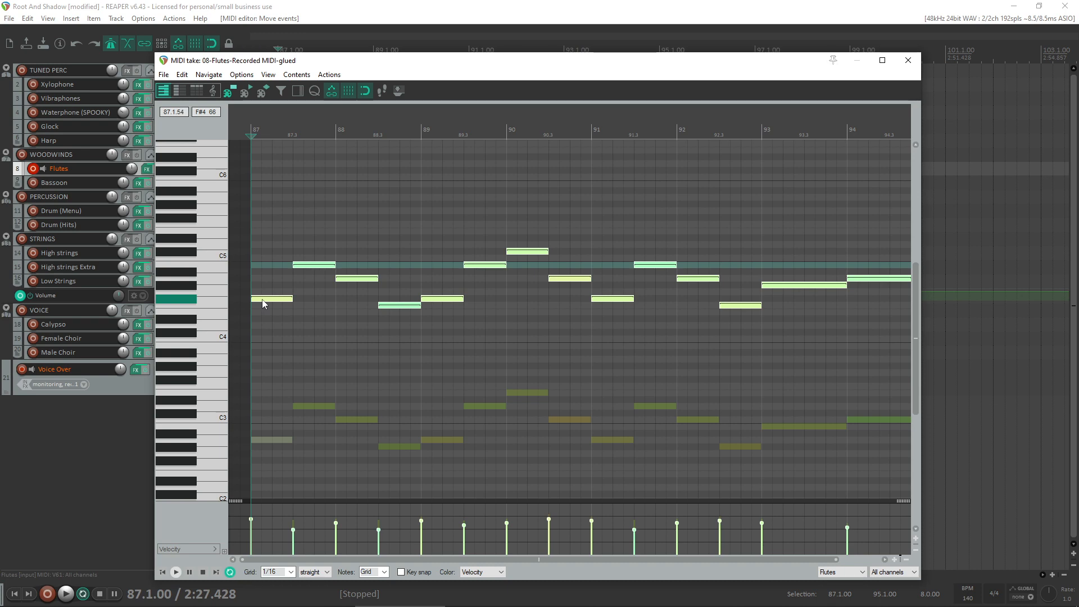
key(space)
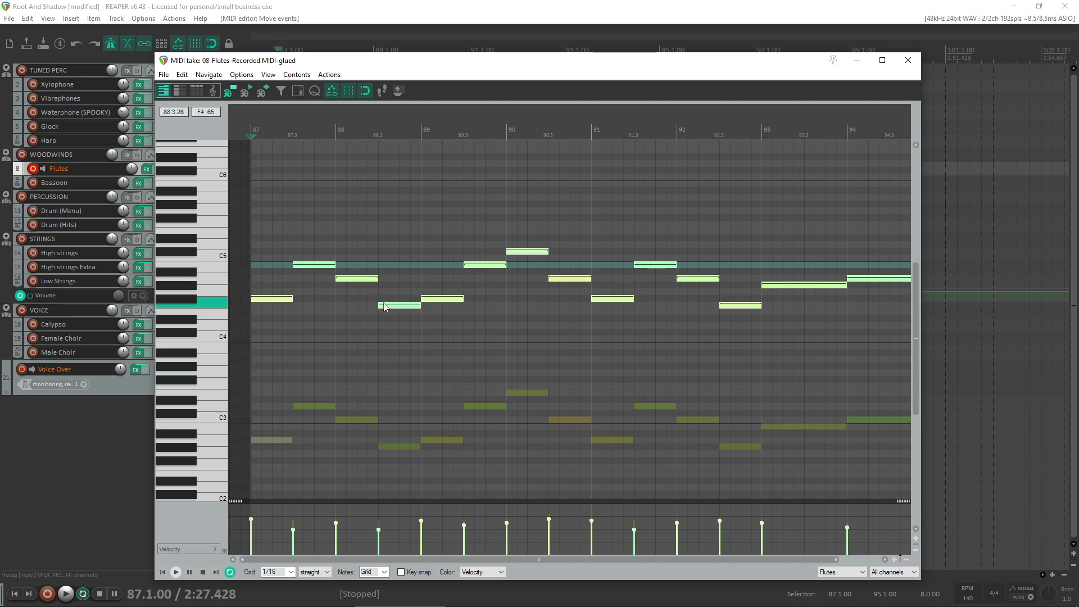
click(392, 307)
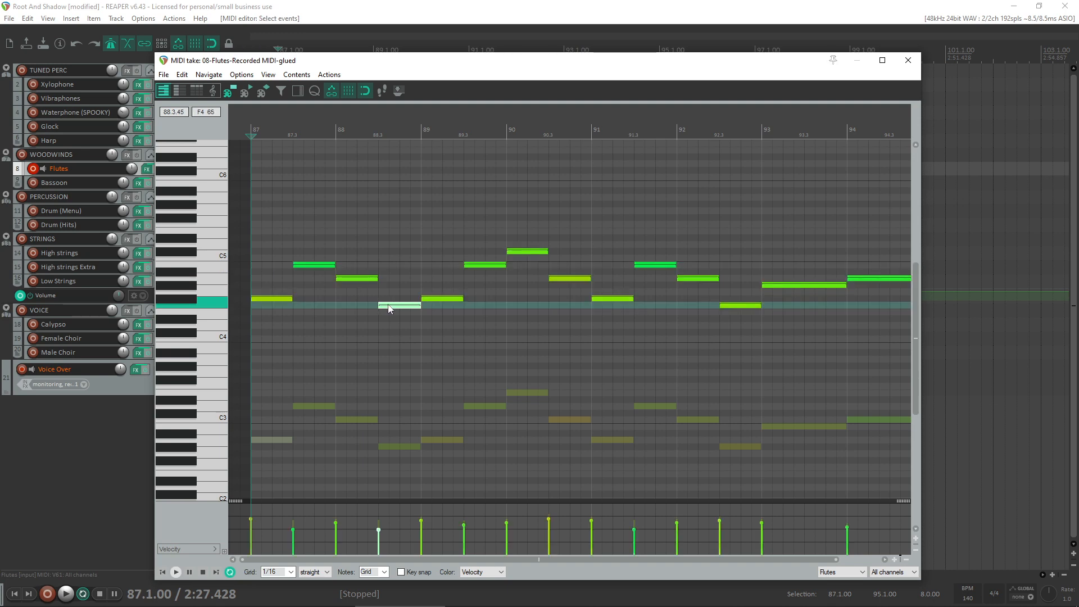
- Lower the second Flutes note in bar 88 to E4 and play the phrase from bar 87
drag(389, 308, 388, 316)
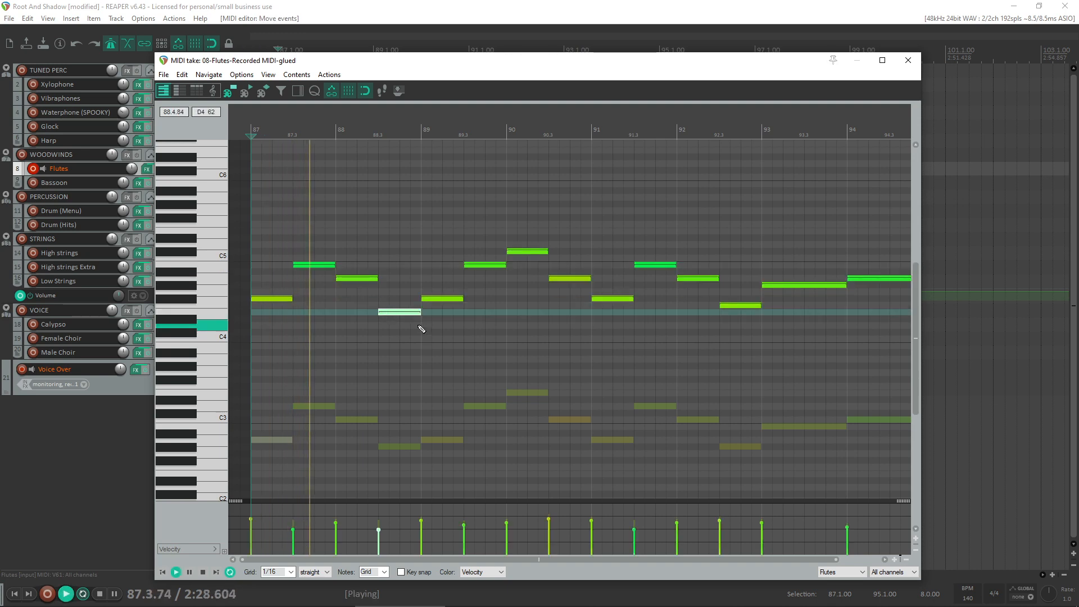
scroll(417, 334, down, 2)
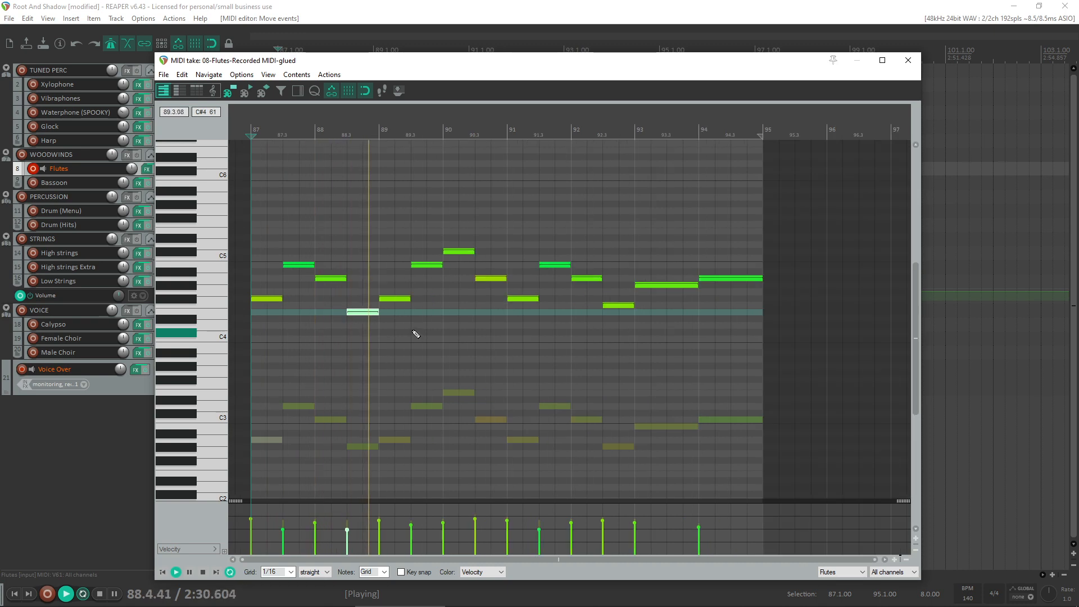
scroll(414, 332, down, 1)
key(space)
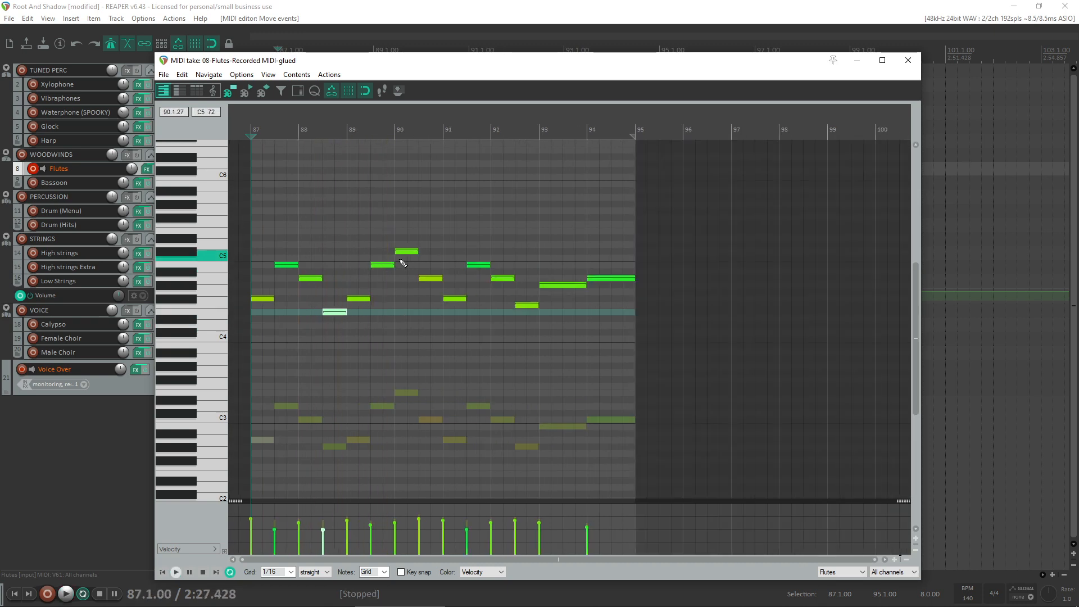
- Raise the highest Flutes note, at the start of bar 90, to D5 and play the phrase from bar 87
click(407, 251)
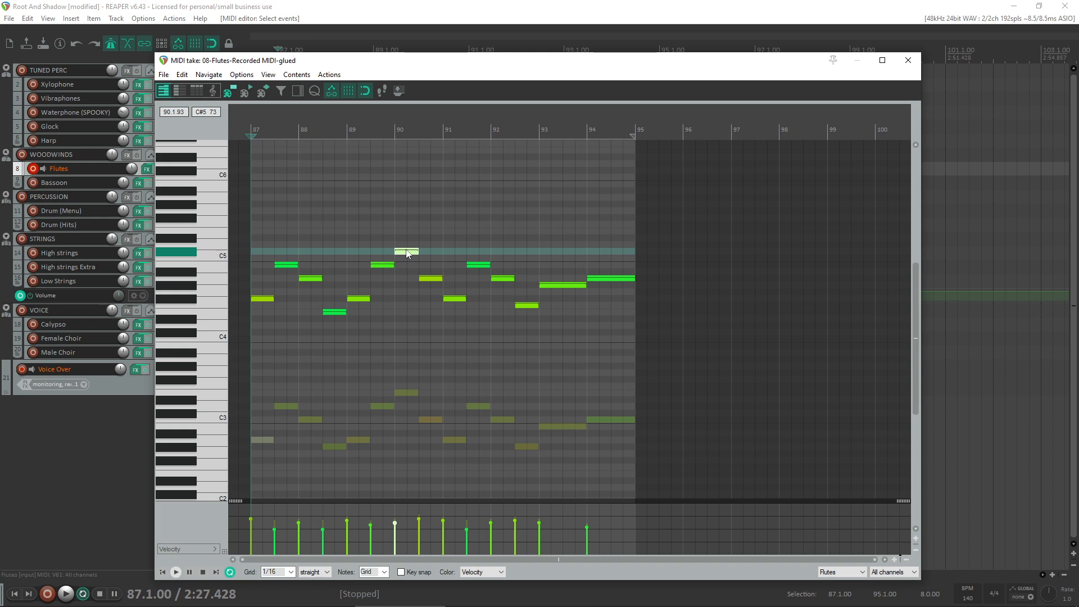
drag(406, 251, 407, 245)
key(space)
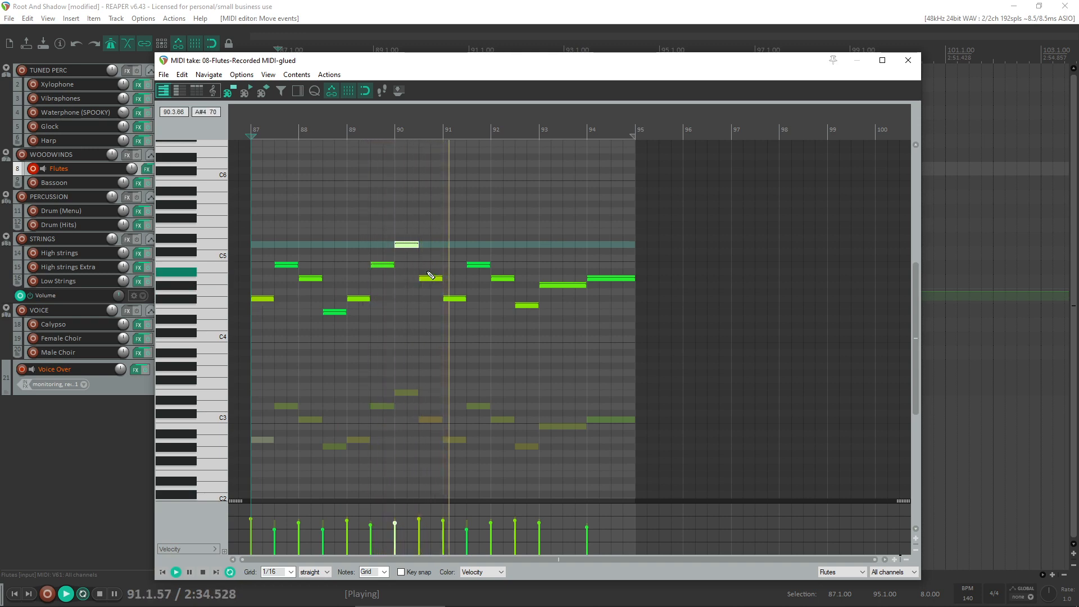
key(space)
- Lower the last Flutes note of bar 92 to E4, audition the notes in bars 93 and 94, and replay the phrase
click(529, 305)
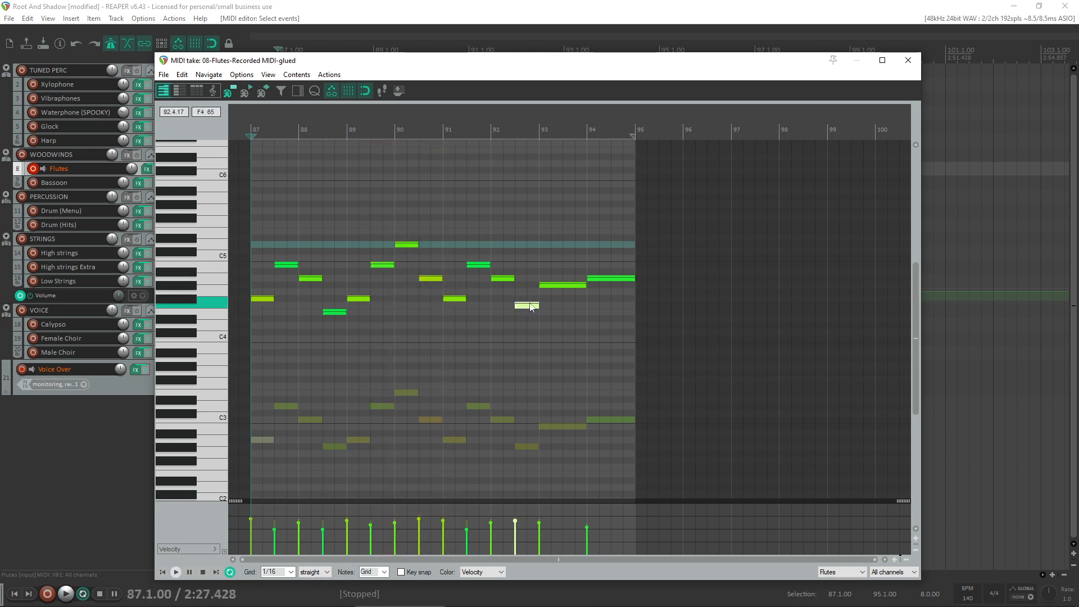
drag(528, 306, 528, 313)
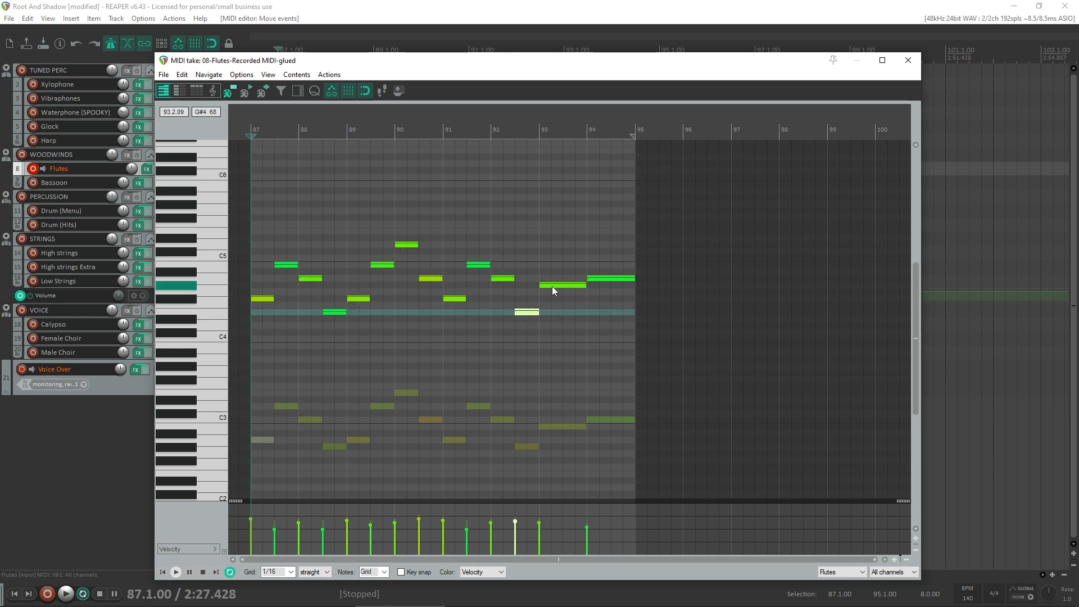
click(552, 286)
click(604, 279)
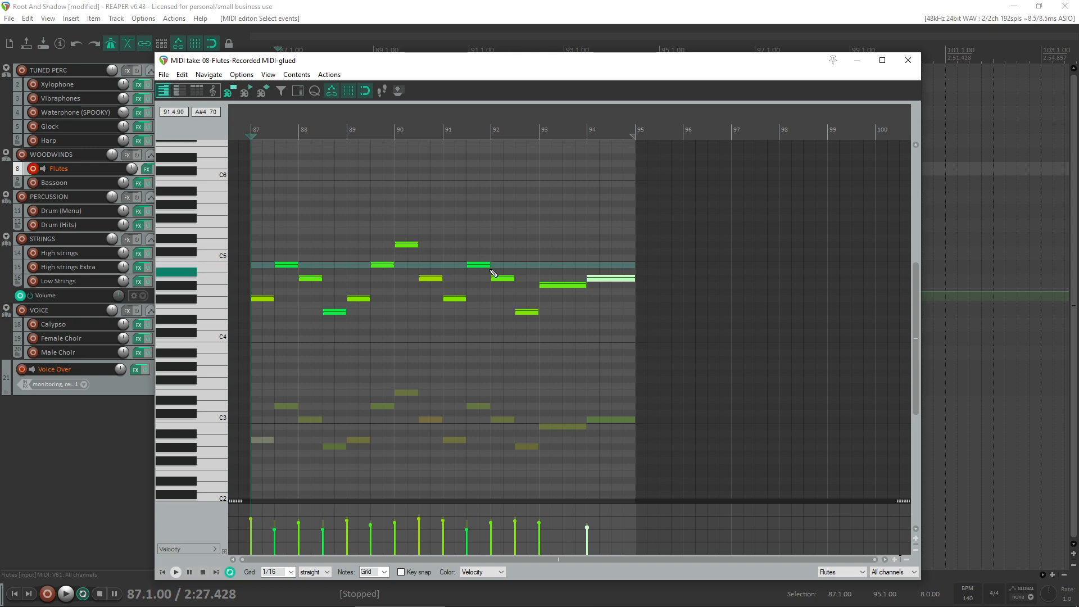
key(space)
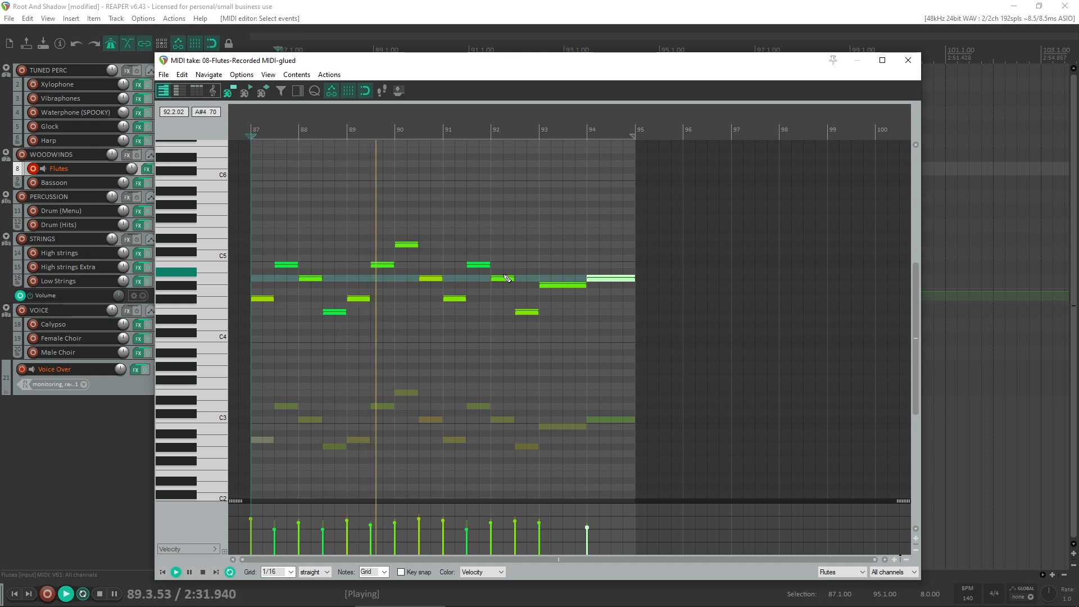
key(space)
- Reduce the louder Flutes note velocities to a more even level across the phrase, play it, and deselect the notes
drag(649, 514, 283, 520)
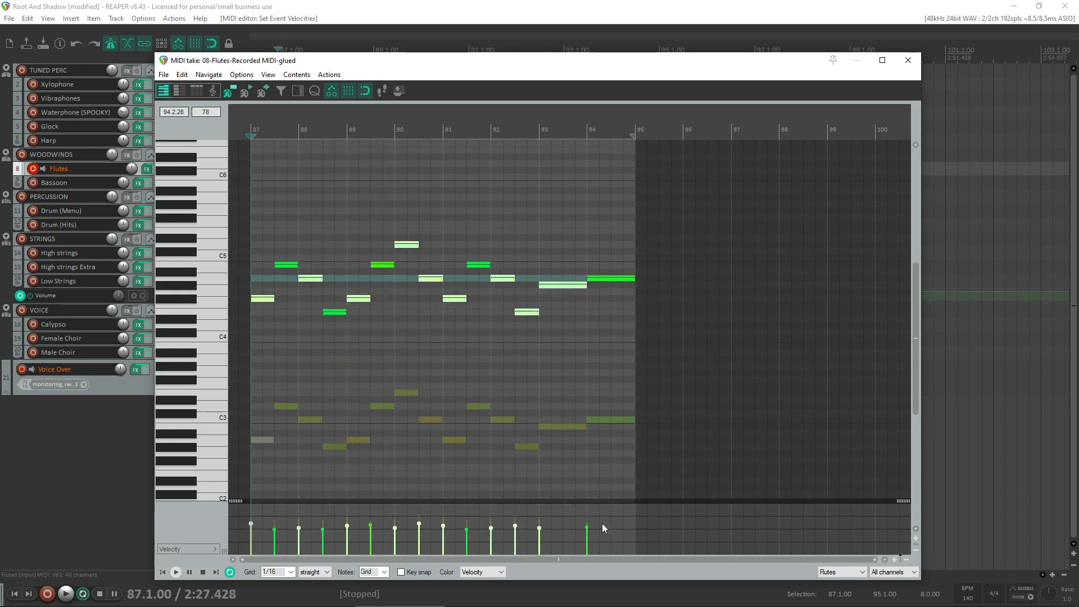
key(space)
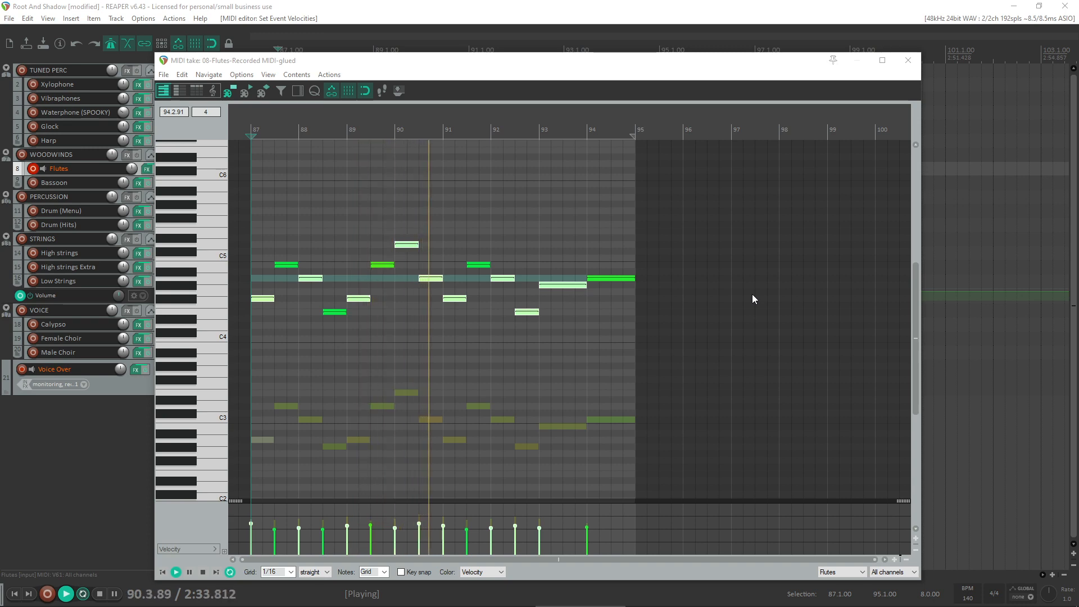
mouse_move(706, 606)
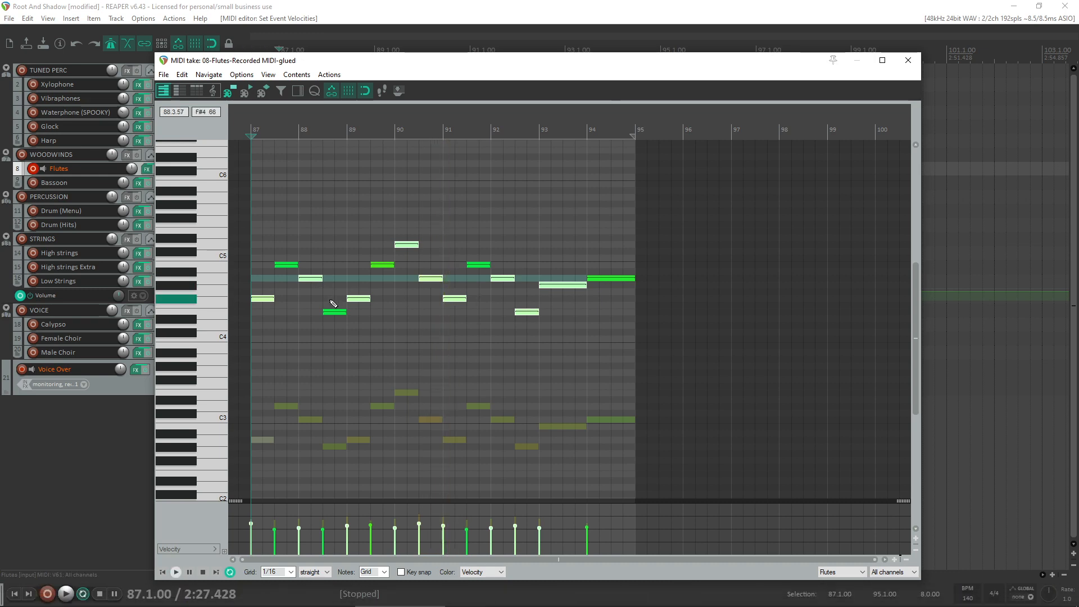
click(345, 348)
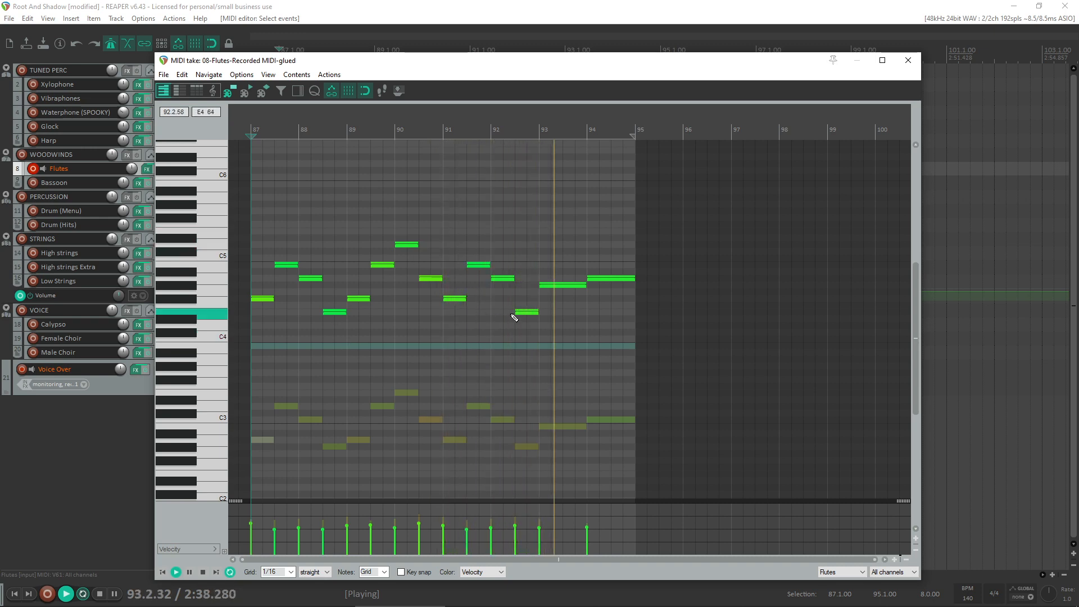
- Close the MIDI editor, stop playback, and move the harmonised Flutes item from bar 87 out to bar 111
click(907, 59)
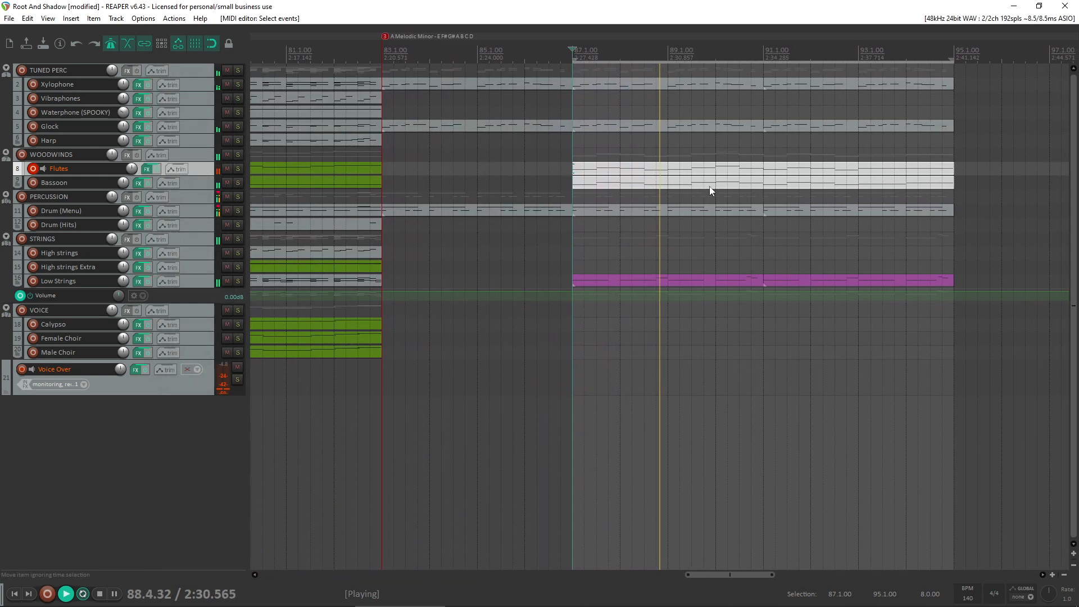
key(space)
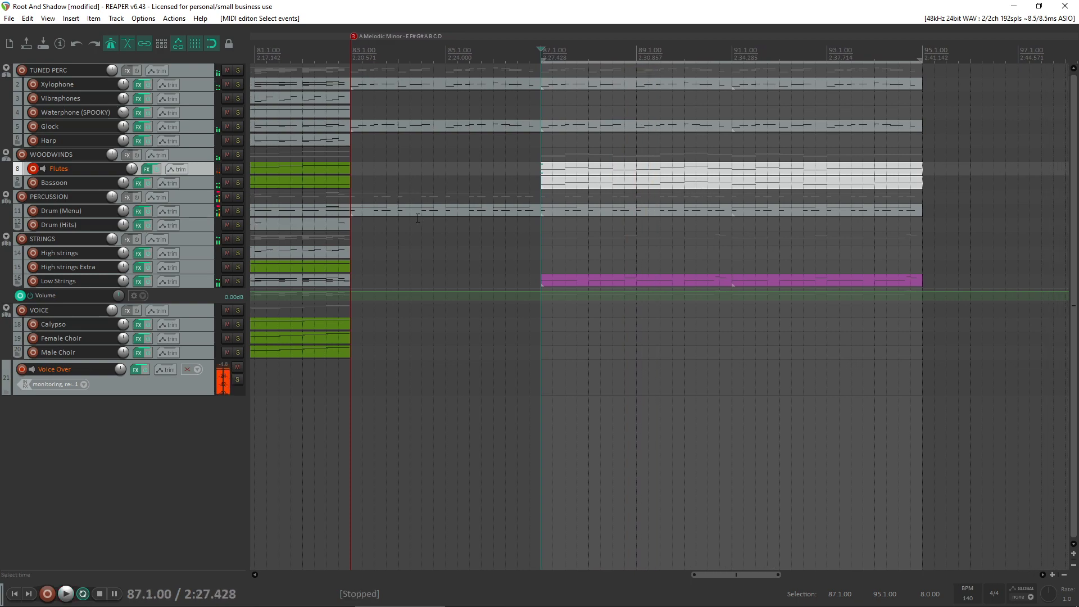
scroll(587, 176, down, 2)
drag(719, 175, 830, 172)
scroll(728, 182, down, 6)
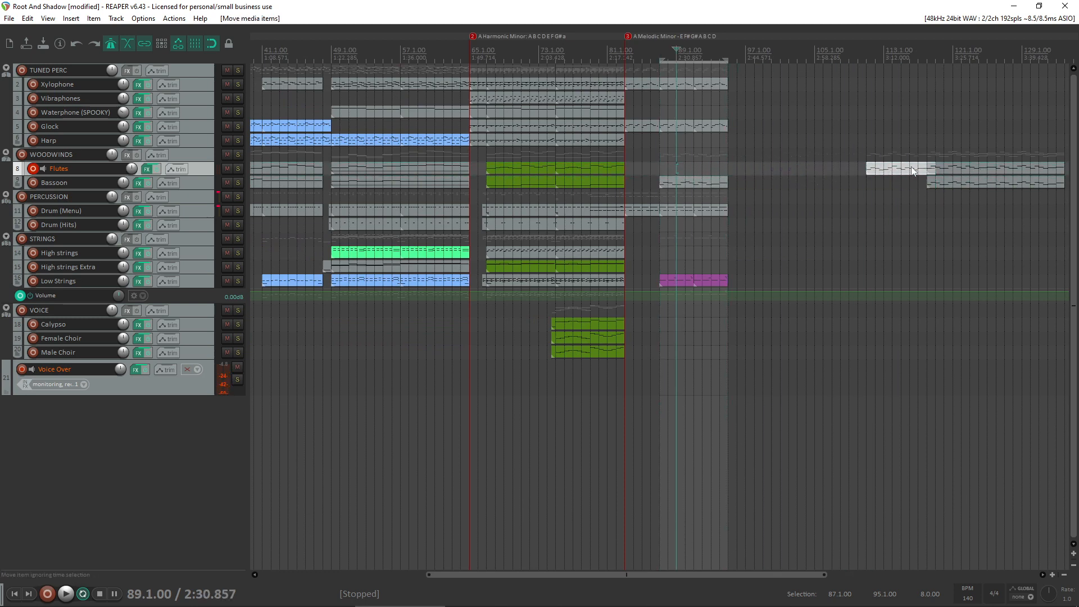
- Move the parked 16-bar Flutes item to bar 87 and play it with the other parts
drag(912, 170, 706, 170)
click(655, 147)
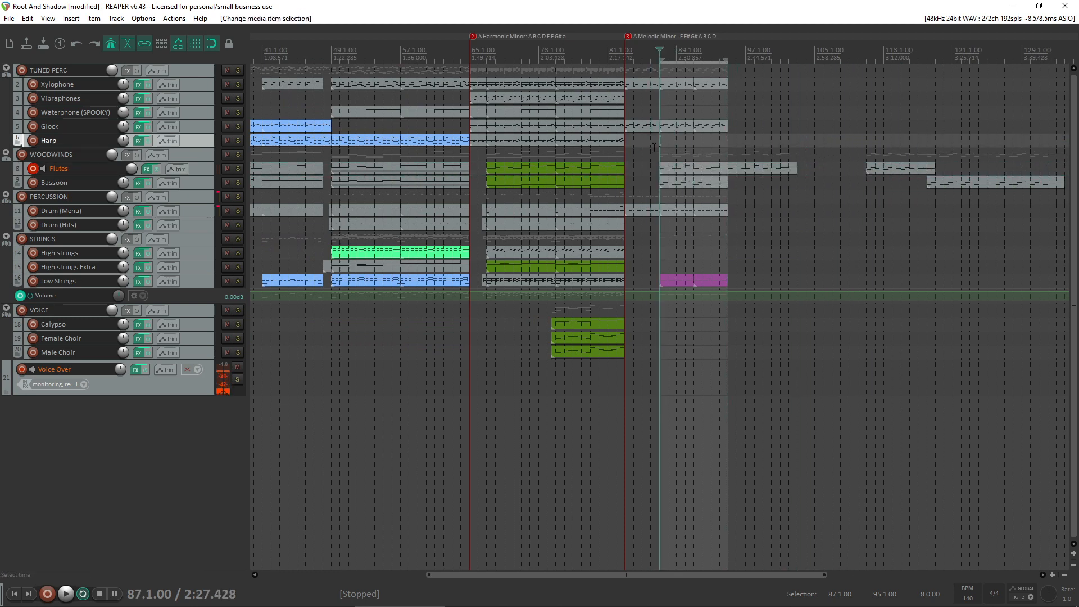
key(space)
scroll(680, 170, up, 4)
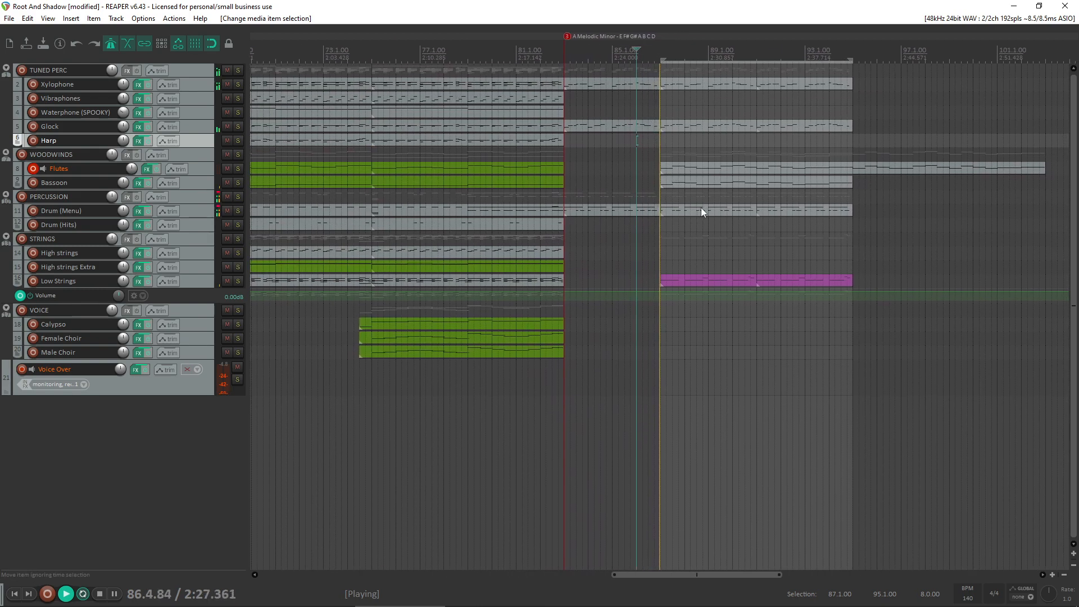
scroll(703, 225, down, 2)
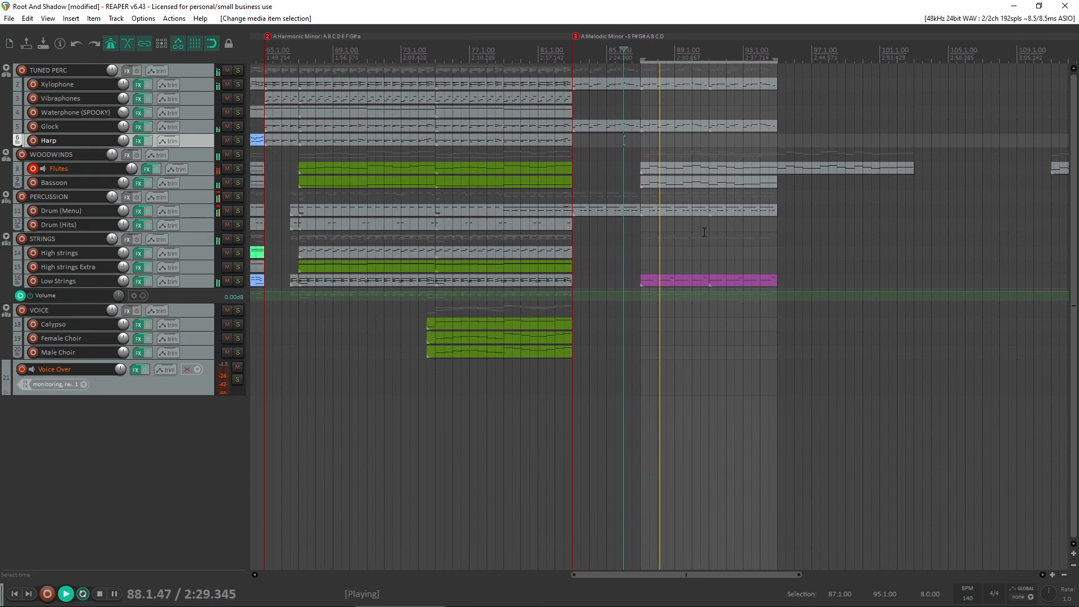
- Trim the long Flutes item to end at bar 95 and move the harmonised Flutes item to start there
scroll(705, 232, down, 2)
drag(832, 169, 734, 182)
drag(950, 168, 751, 166)
- Copy the bar 87 to 95 Bassoon, Xylophone, Glock, Drum (Menu) and Low Strings items to bar 95, clearing the time selection
click(665, 184)
drag(665, 184, 761, 181)
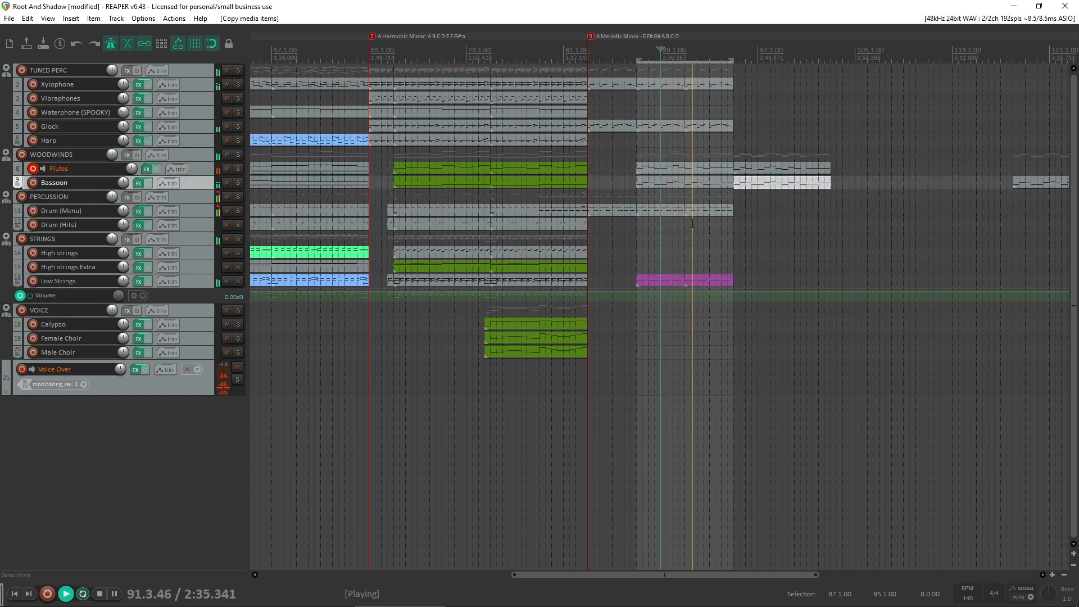
key(Escape)
drag(714, 360, 669, 204)
drag(731, 141, 751, 85)
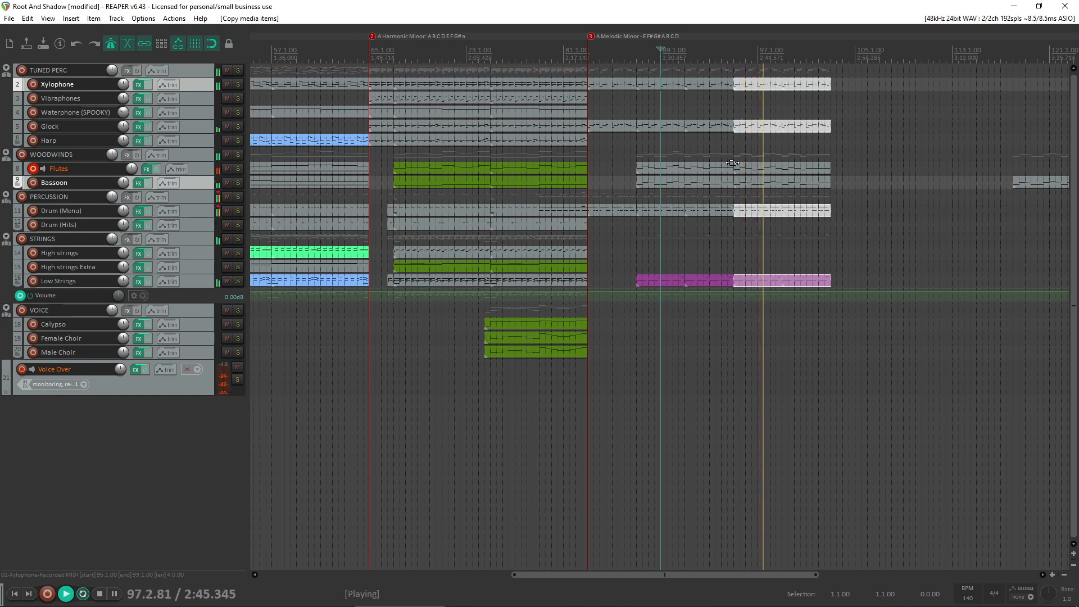
key(space)
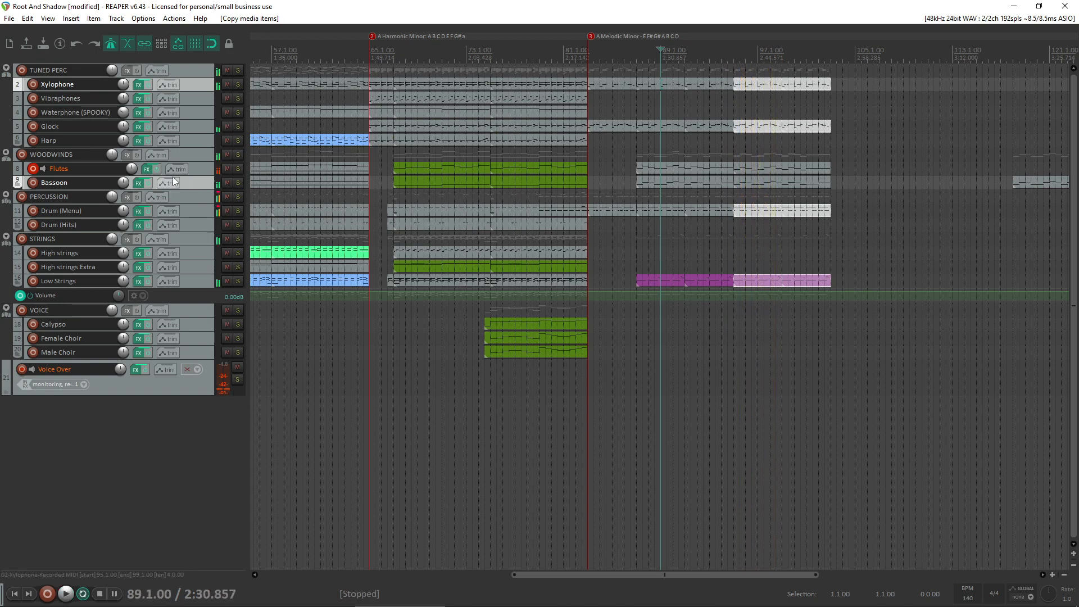
- Enlarge the Flutes track and open its bar 87 item, then its bar 95 item, in the MIDI editor
drag(197, 175, 197, 298)
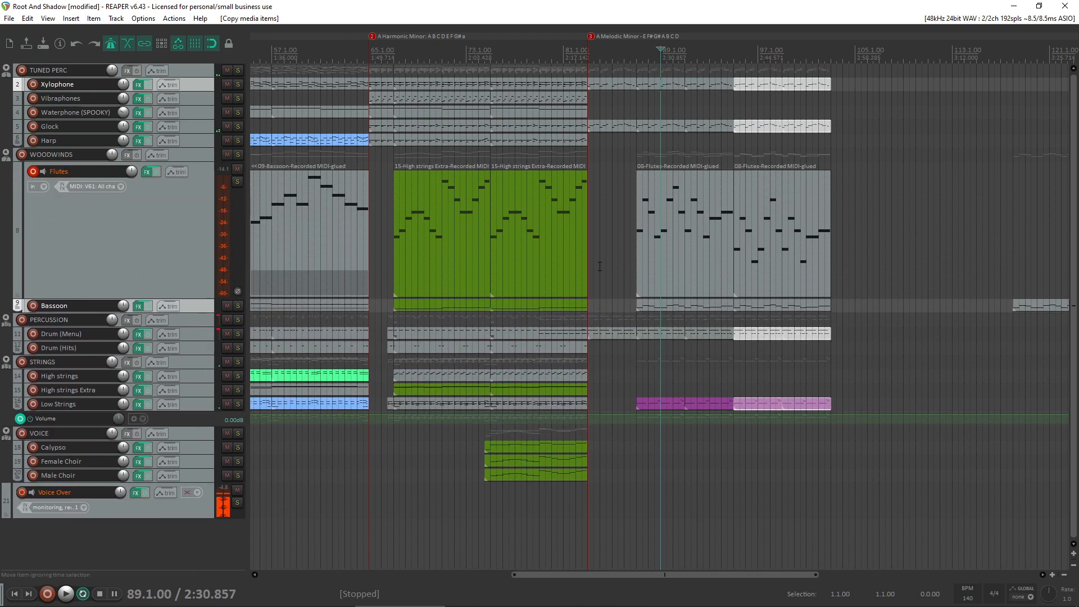
double_click(665, 240)
click(846, 89)
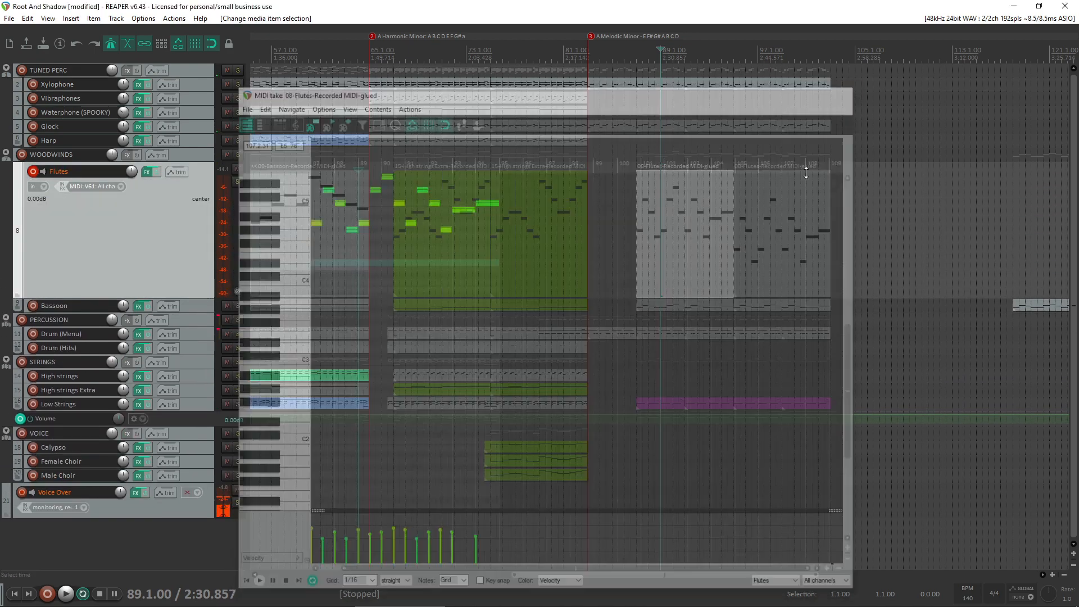
click(775, 208)
double_click(775, 207)
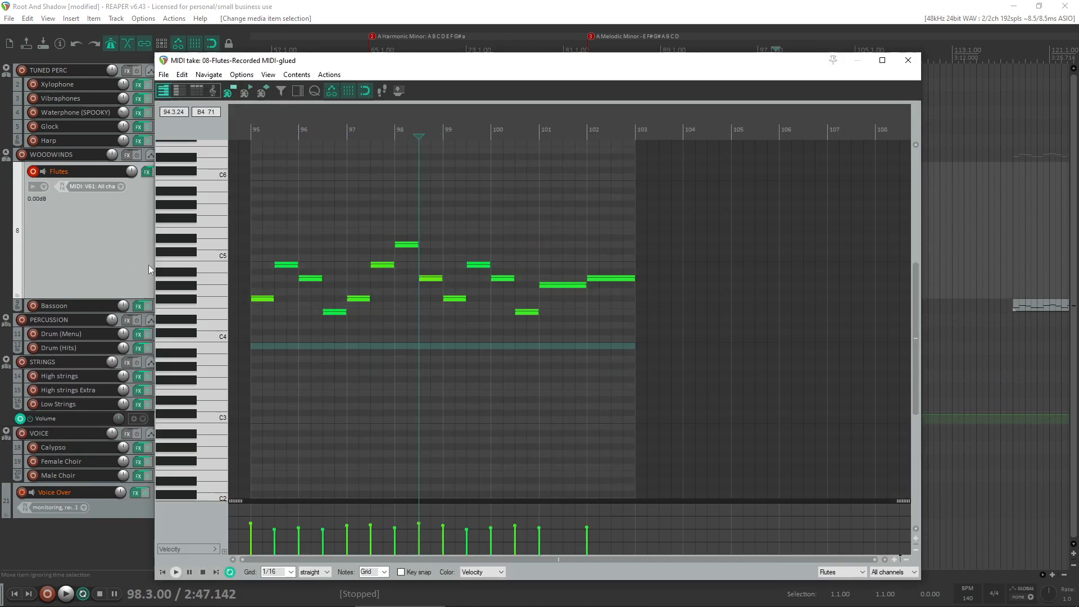
- Check the Flutes track's SINE Player articulations, and audition the harmonised phrase and its D5 note in the bar 95 item
click(144, 174)
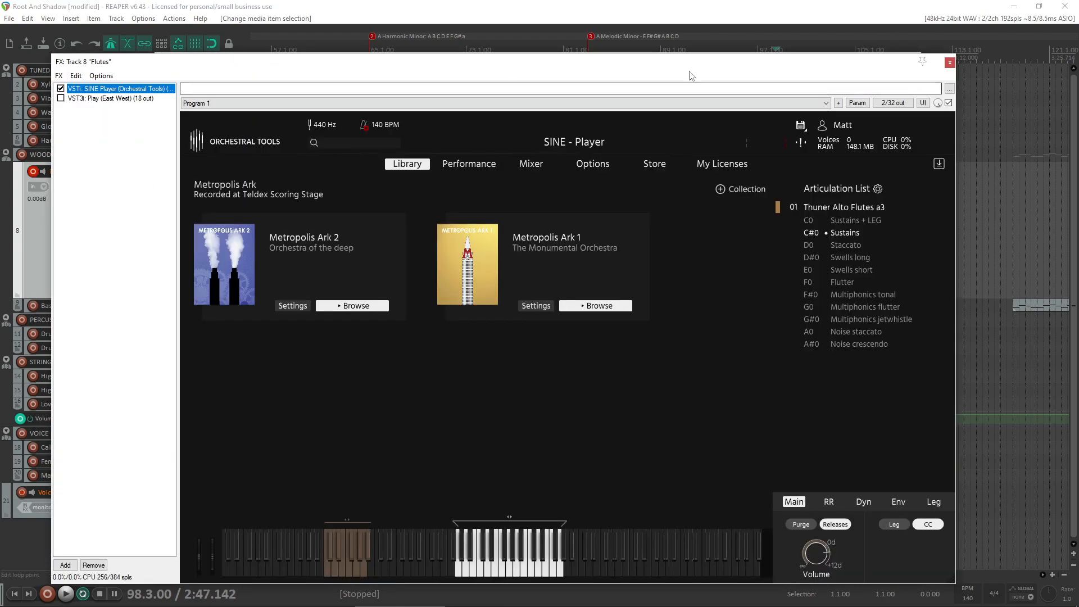
drag(731, 67, 1078, 16)
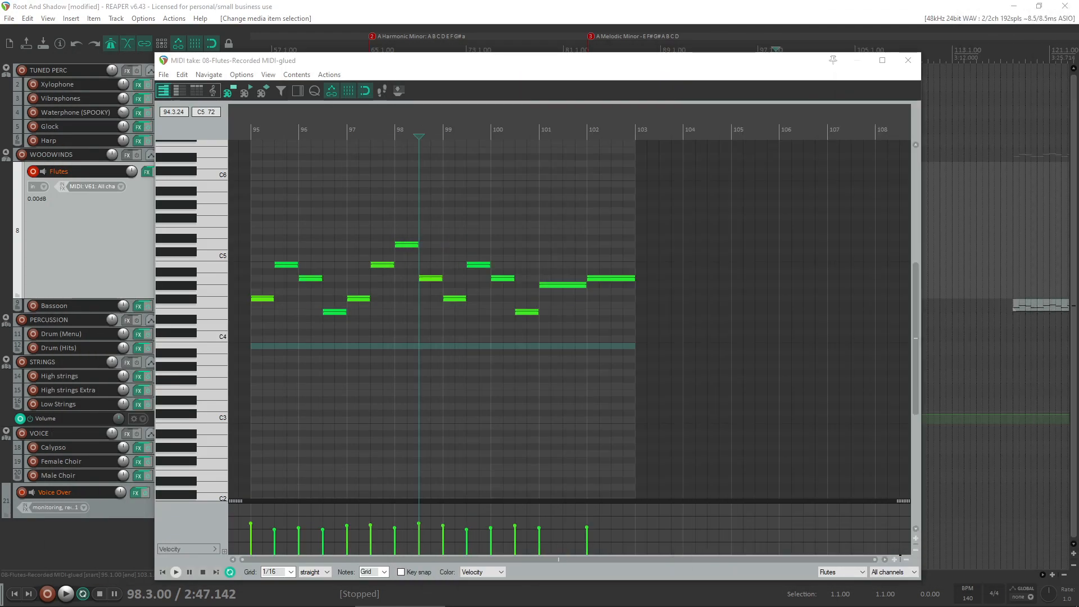
drag(743, 399, 115, 184)
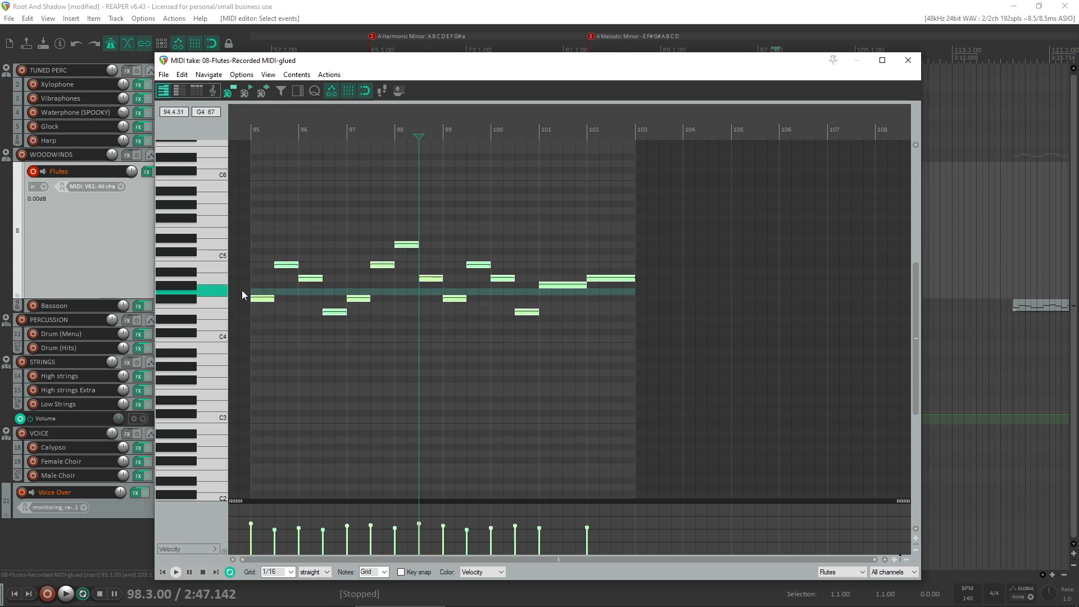
key(space)
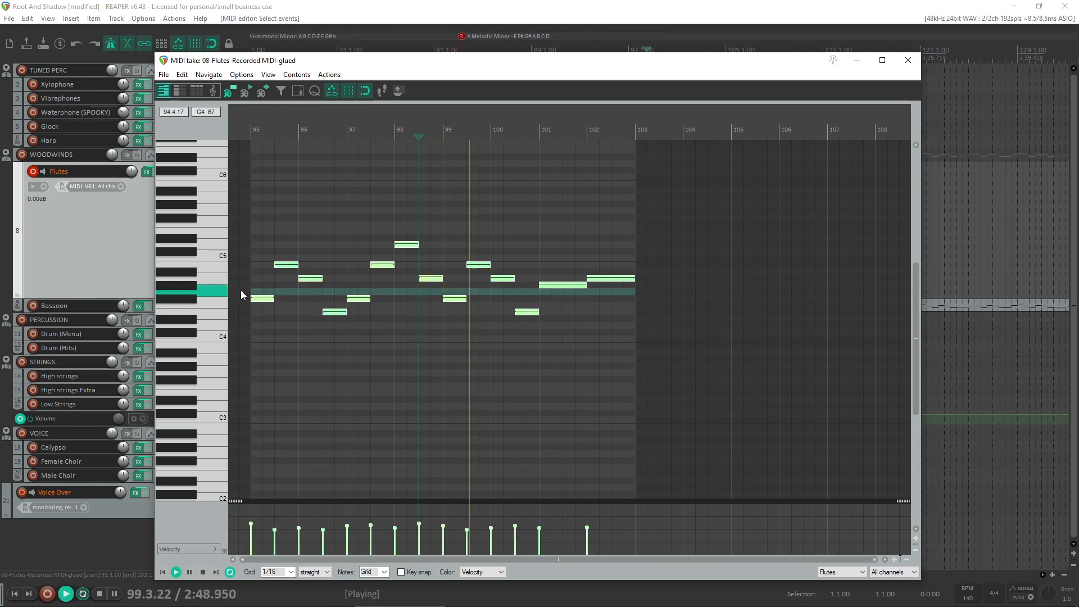
key(space)
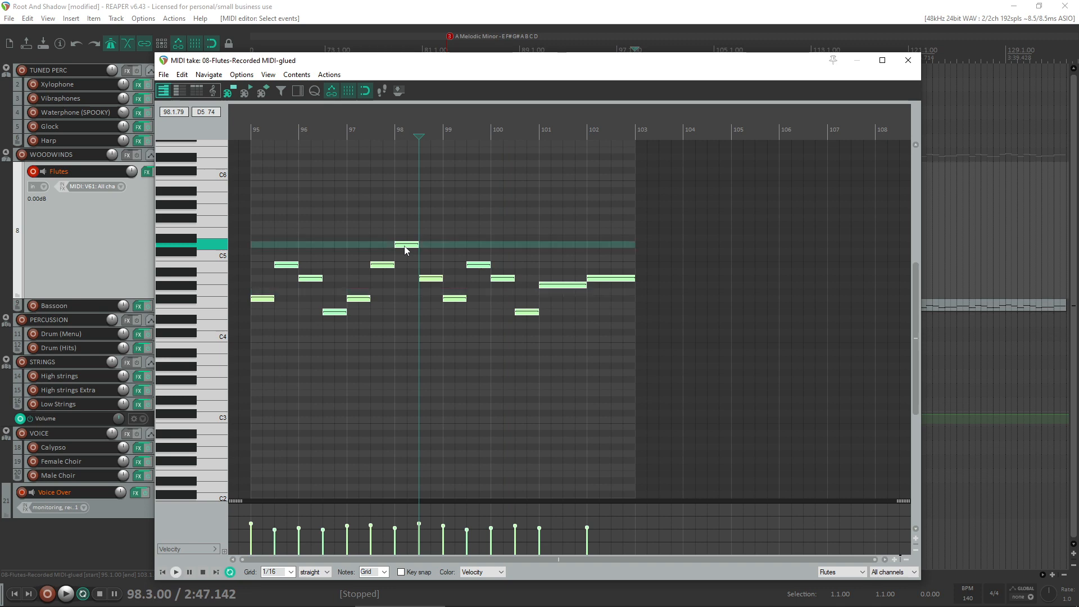
click(406, 246)
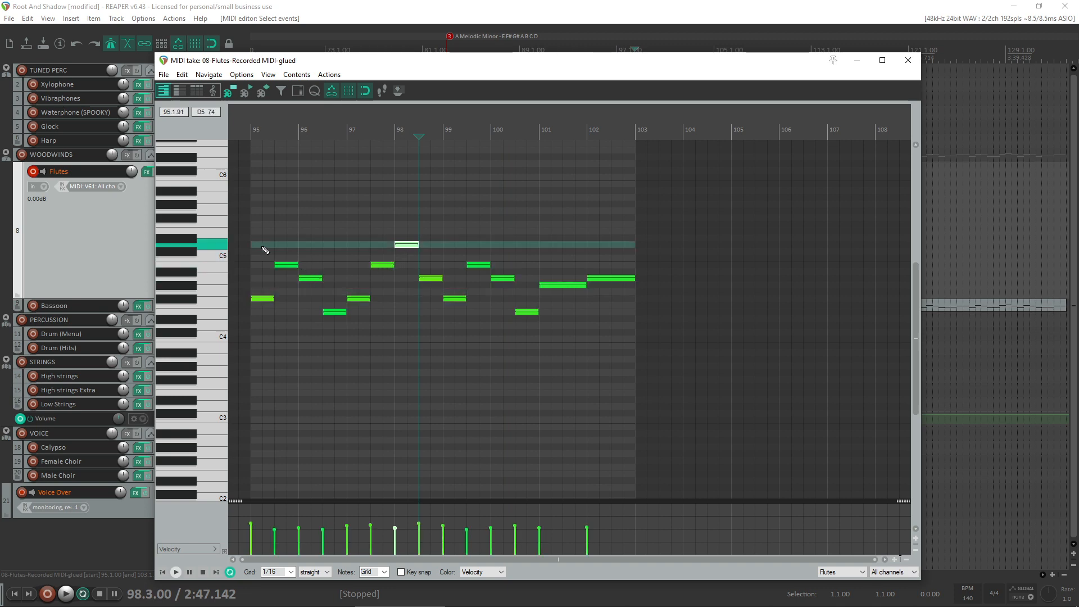
click(238, 265)
key(space)
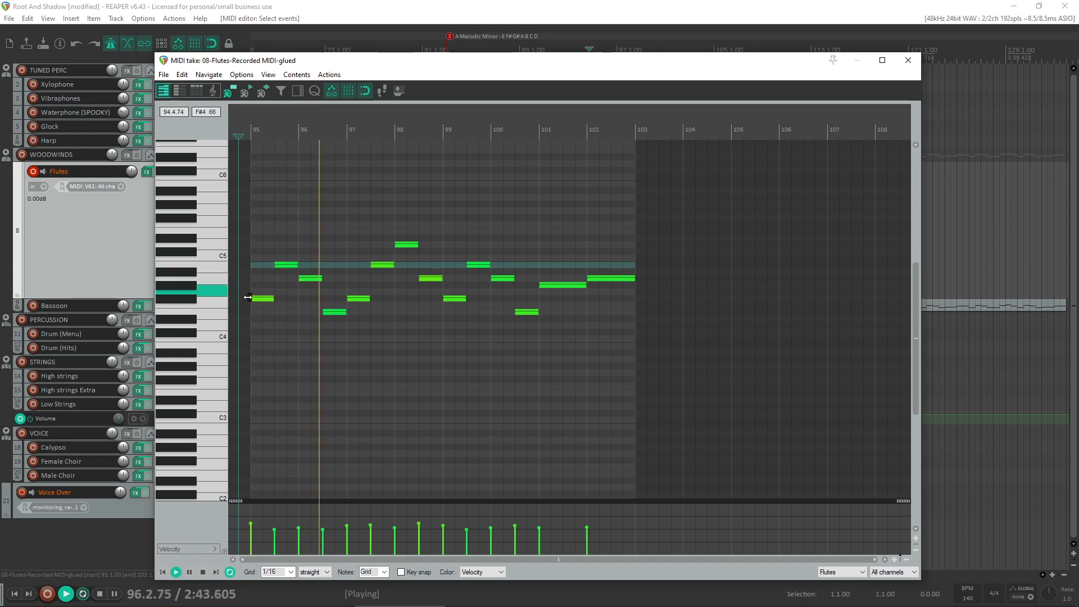
- Open the Flutes item at bar 87 in the MIDI editor and transpose all its notes down one octave
click(907, 60)
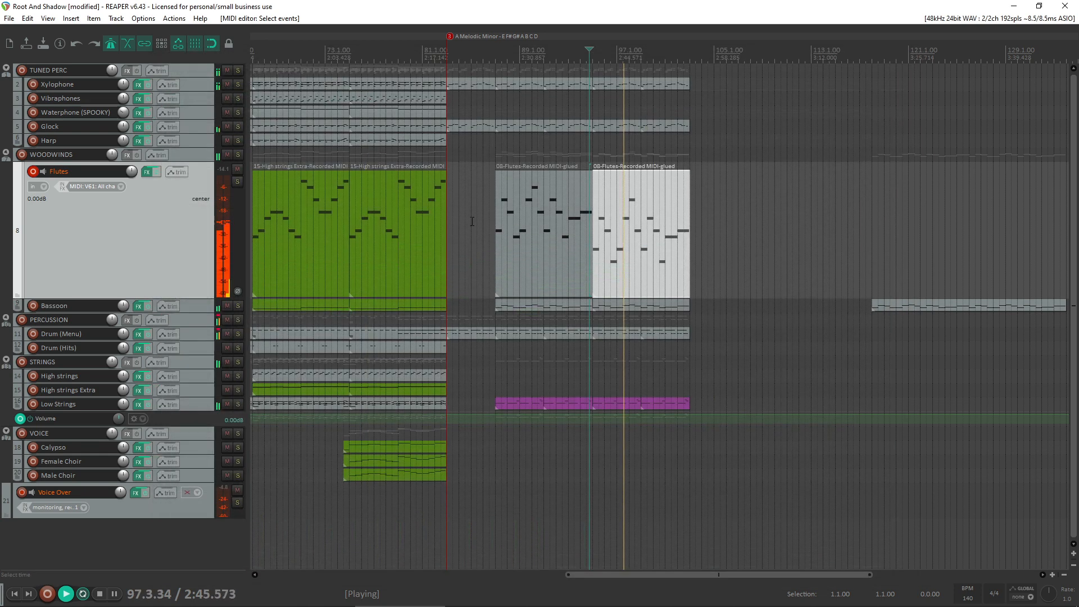
double_click(545, 246)
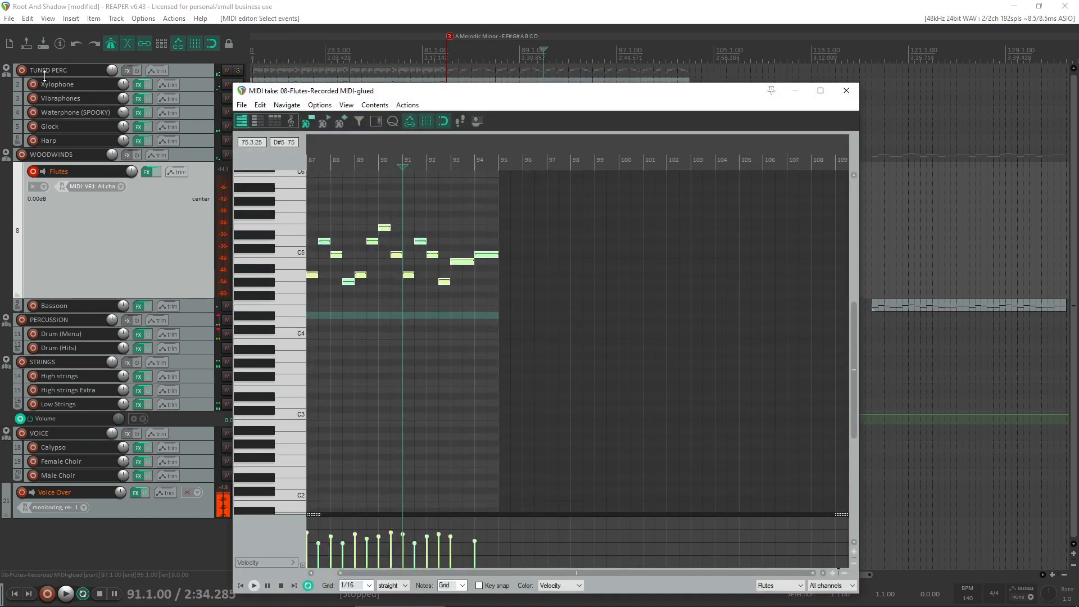
click(311, 274)
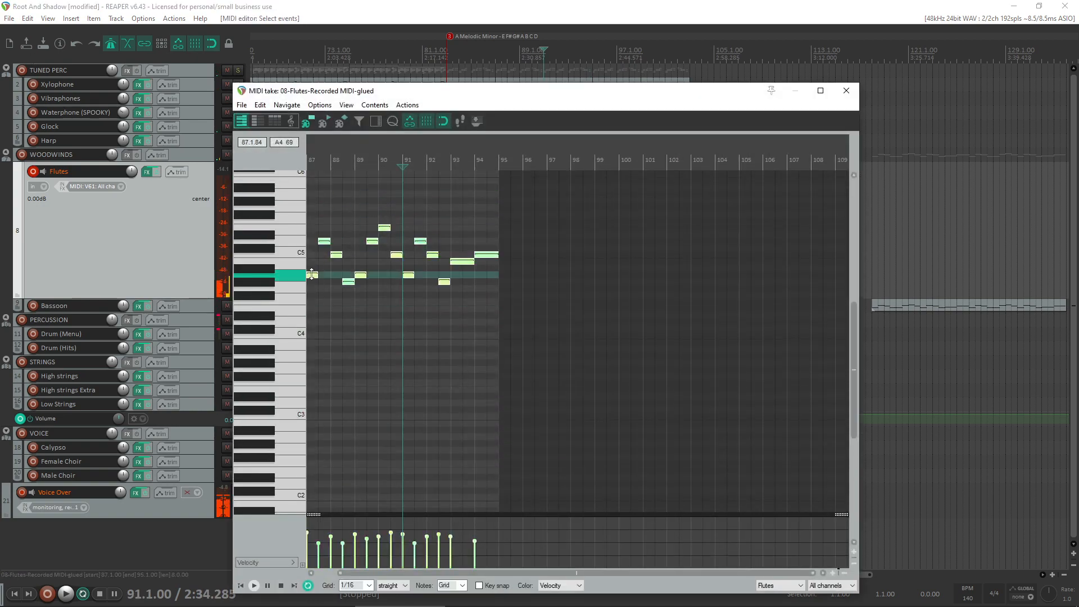
drag(310, 281, 266, 354)
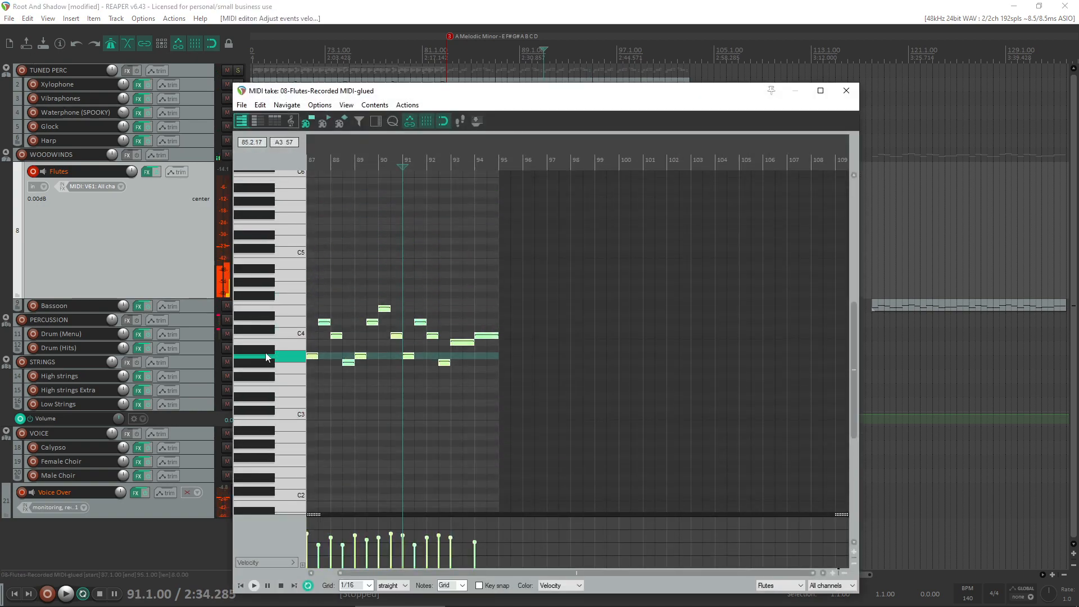
- Even out the note velocities in the bar 87 Flutes item and play the phrase from bar 87
scroll(436, 554, down, 3)
drag(472, 557, 335, 533)
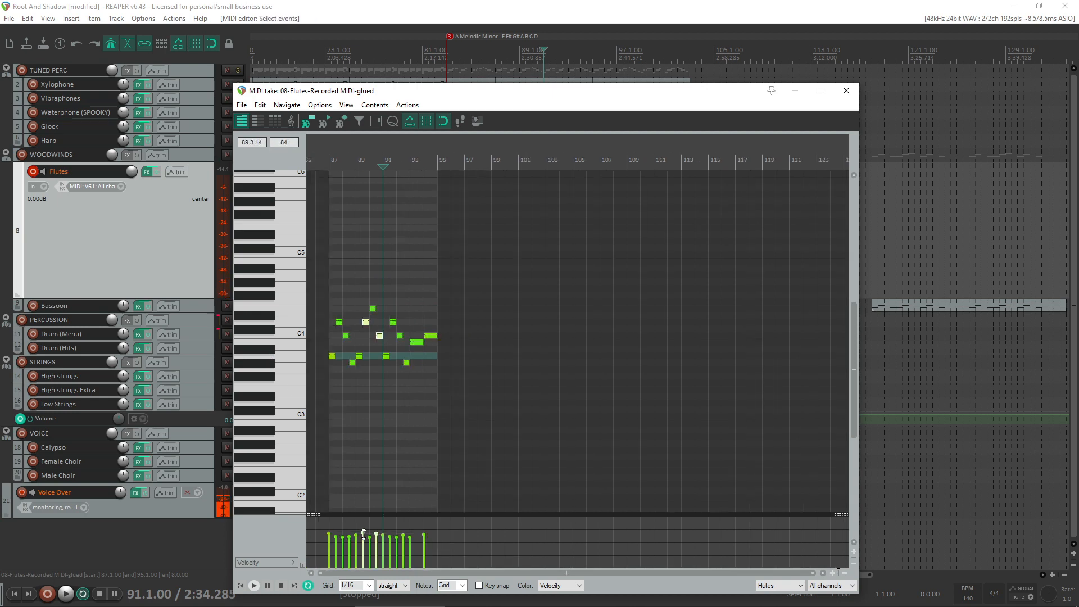
key(Home)
key(space)
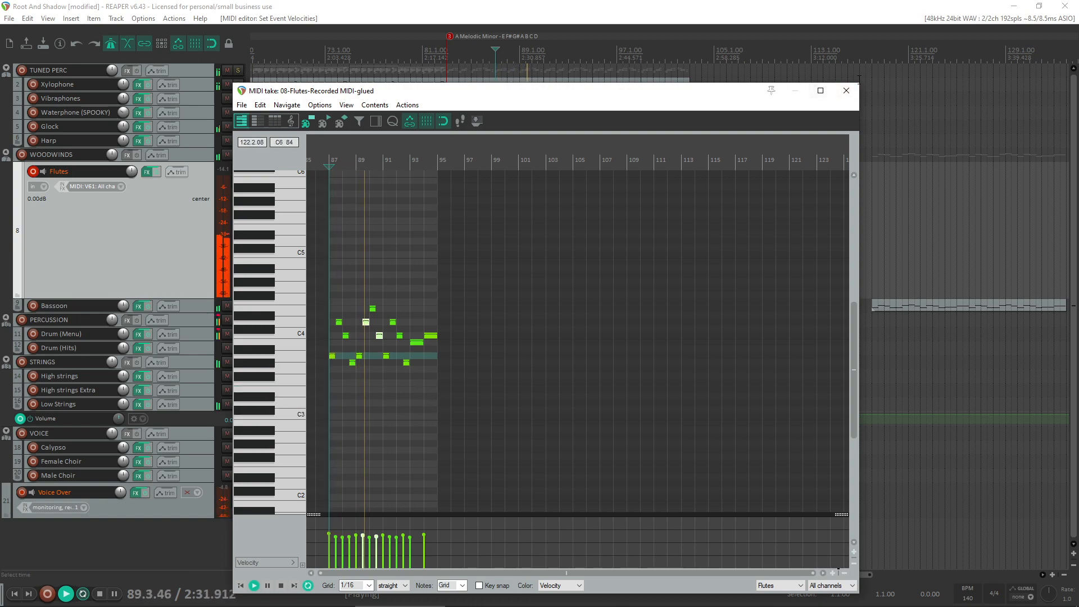
- Audition the bar 87 Flutes phrase soloed and with all tracks, replaying it from bar 86
click(846, 90)
click(237, 182)
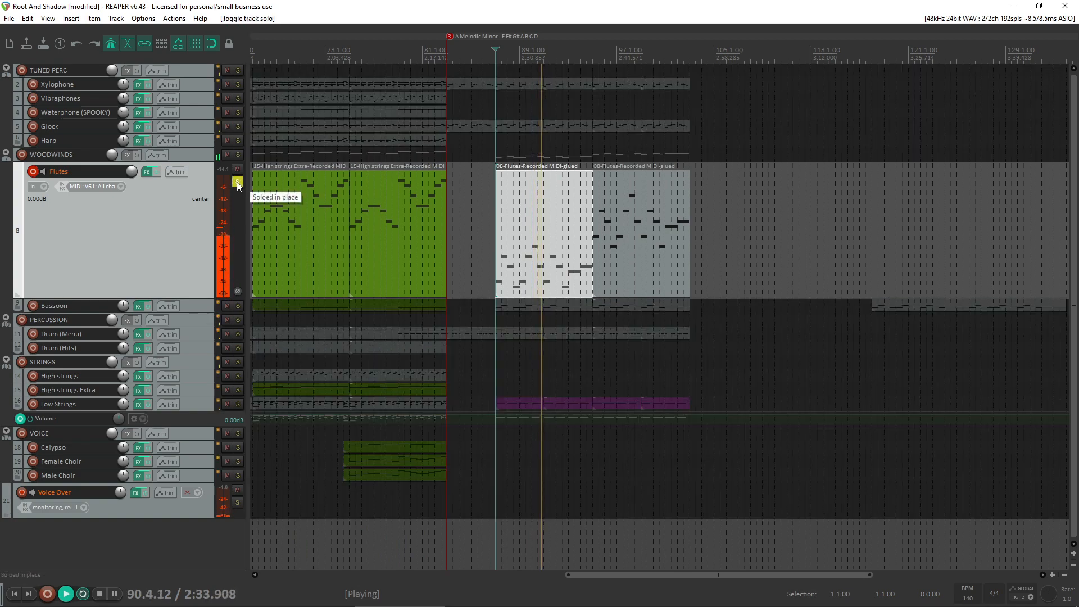
click(237, 182)
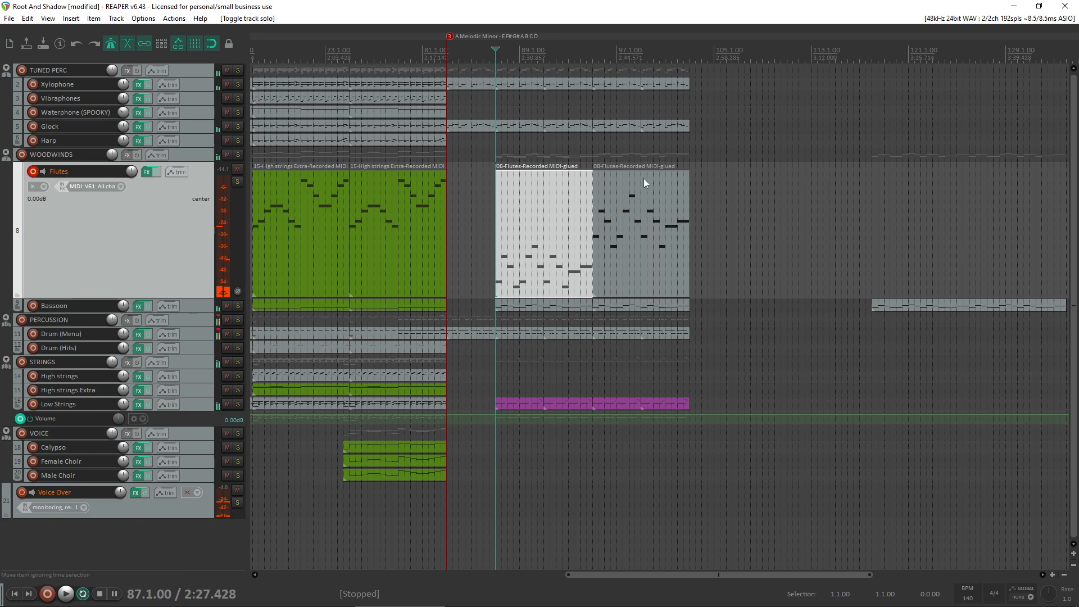
click(652, 216)
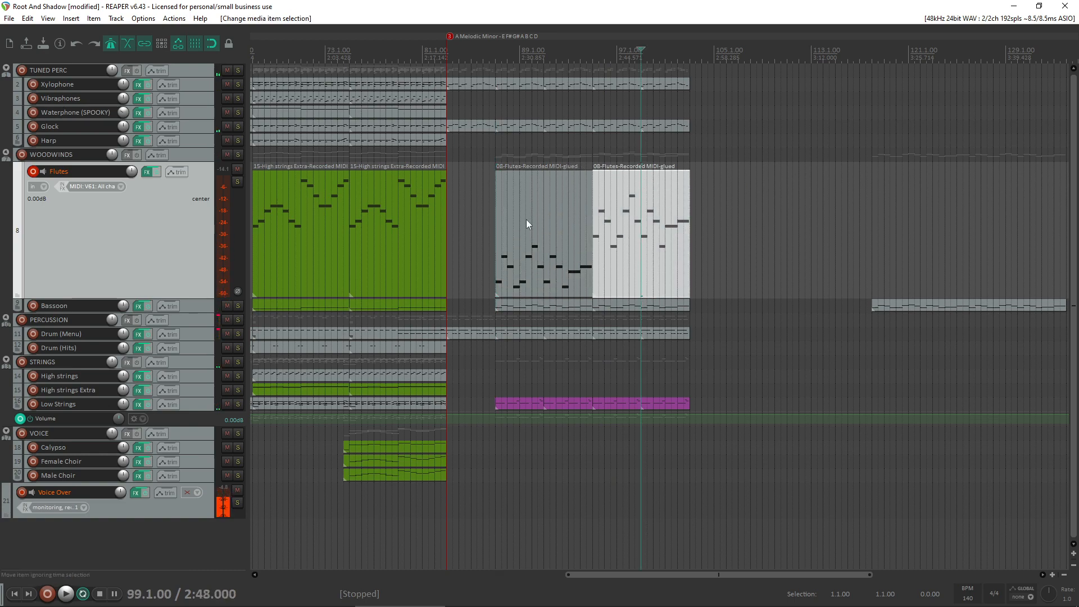
click(483, 245)
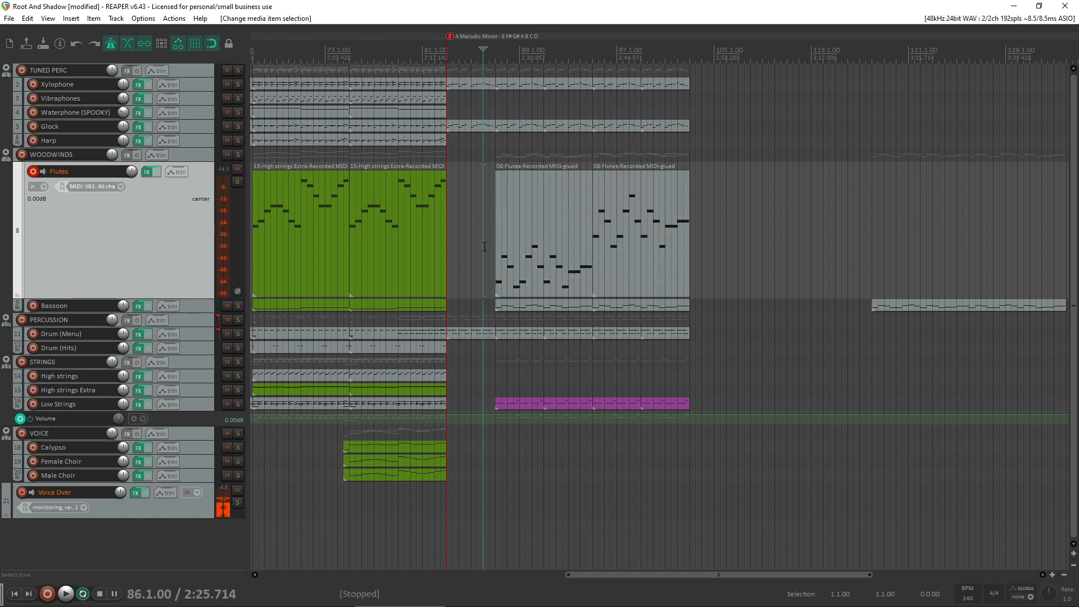
key(space)
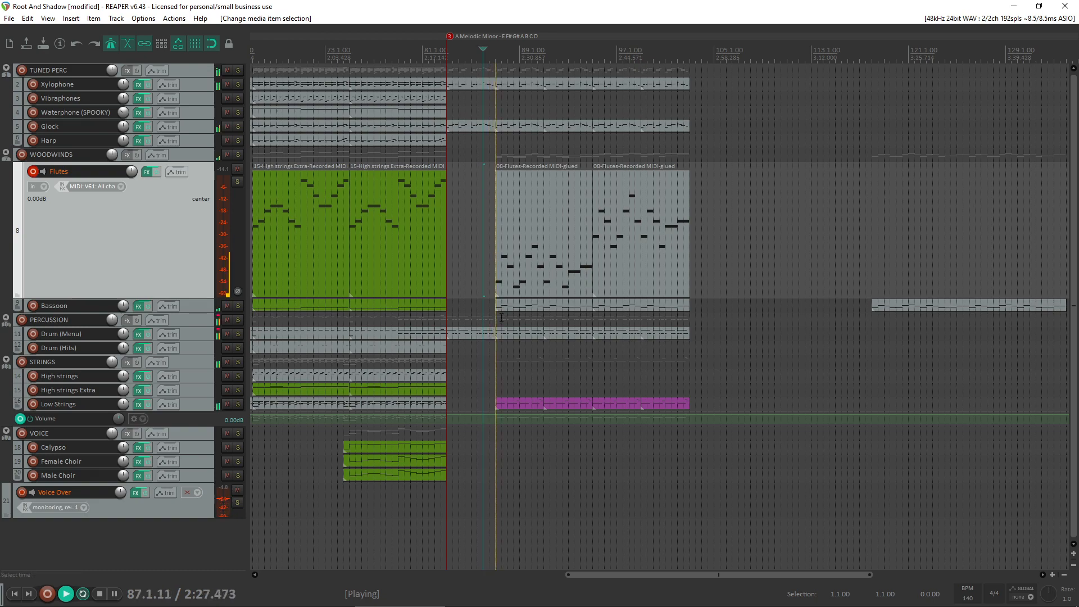
- Transpose all notes of the bar 87 Flutes item back up one octave and audition the phrase
double_click(522, 250)
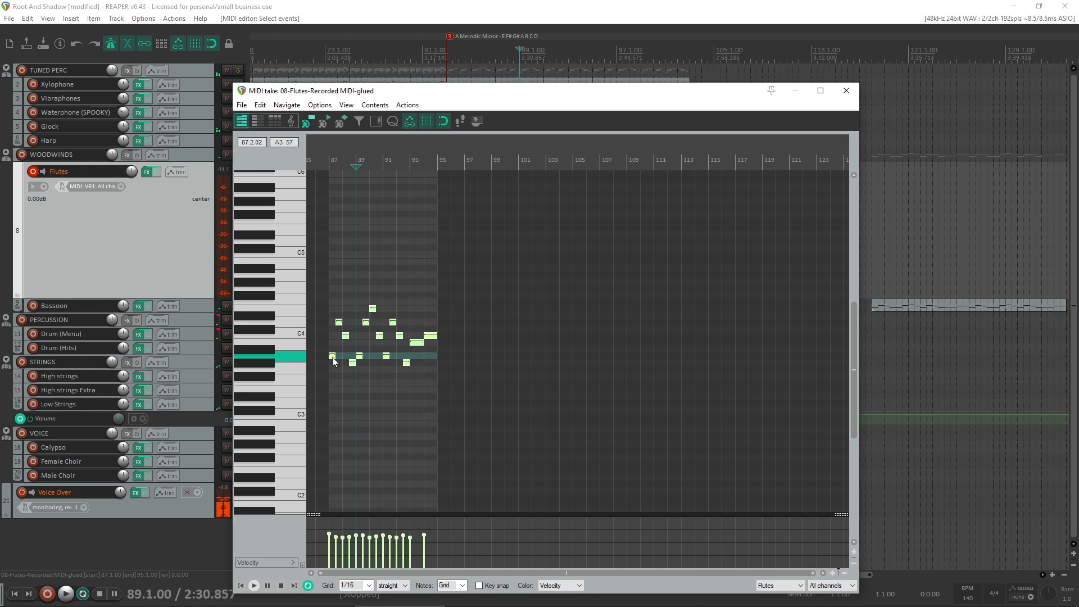
drag(332, 357, 317, 277)
key(space)
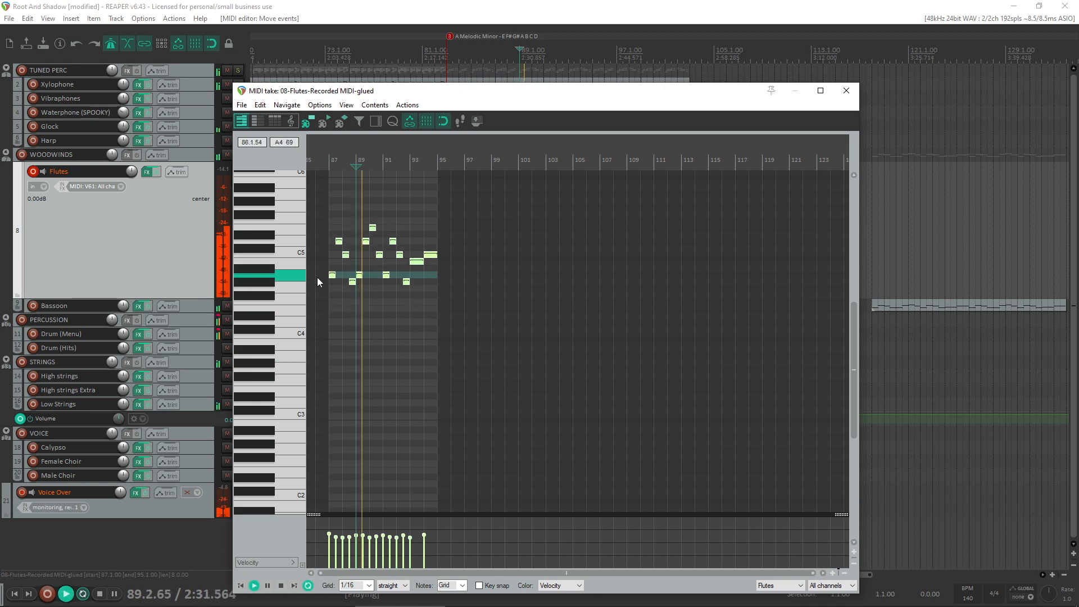
click(847, 91)
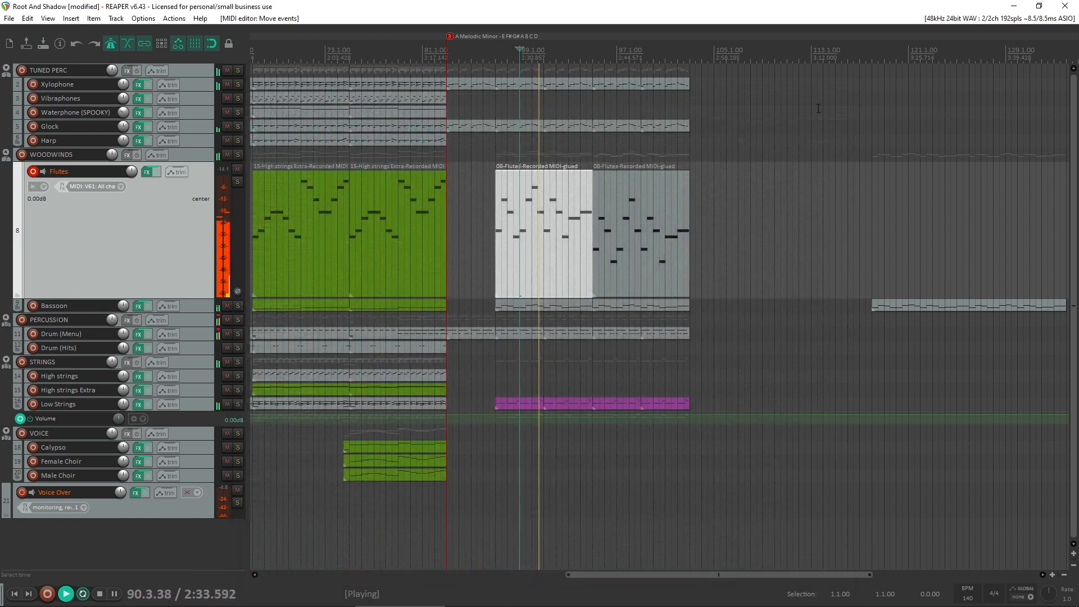
- Move the bar 95 Flutes item to the Harp track and copy the bar 87 Flutes item to bar 95 in its place
click(655, 233)
key(space)
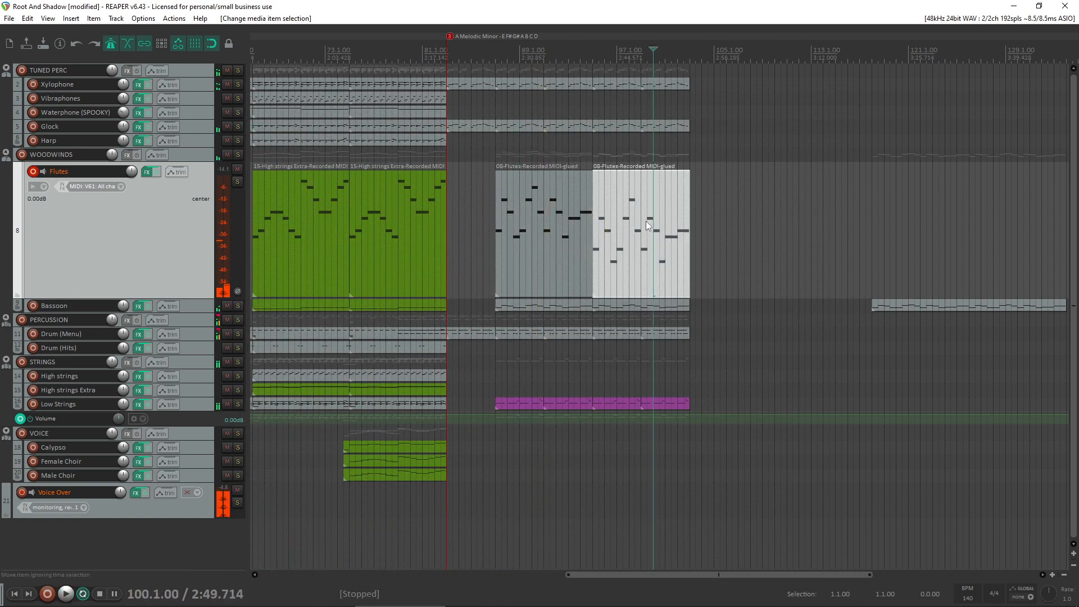
drag(645, 223, 654, 145)
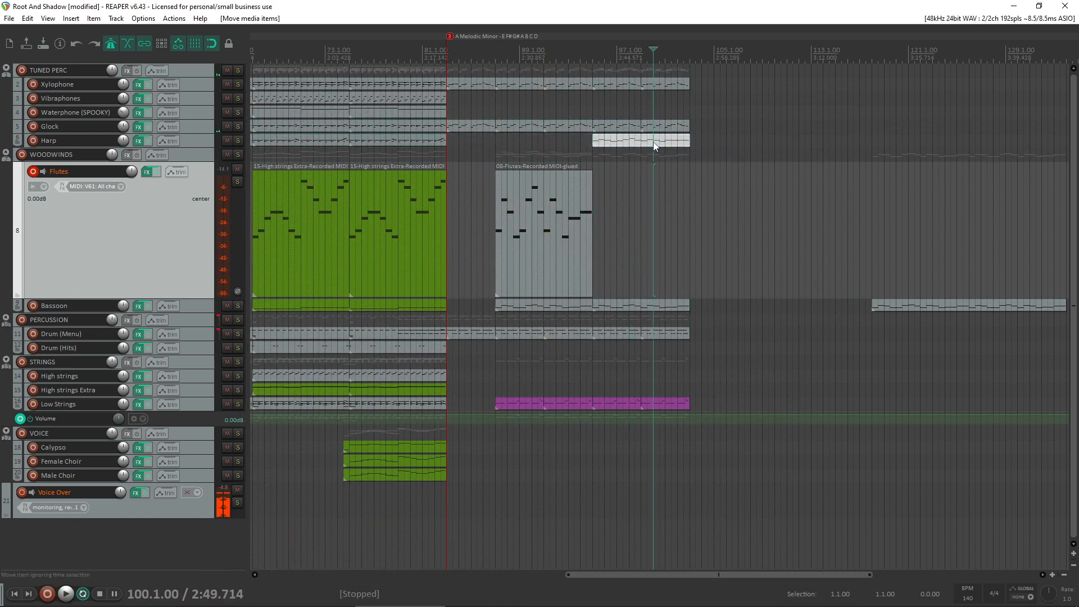
click(569, 229)
drag(549, 240, 649, 233)
scroll(789, 230, down, 2)
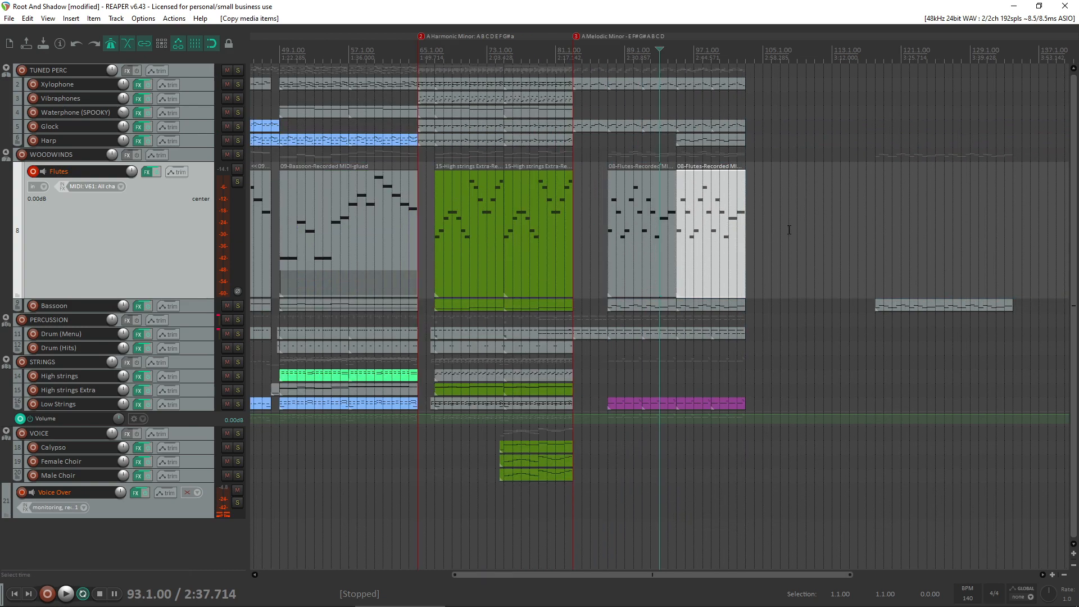
- Delete the spare Bassoon item at bar 117
click(905, 305)
scroll(905, 305, down, 5)
key(Delete)
scroll(621, 288, up, 5)
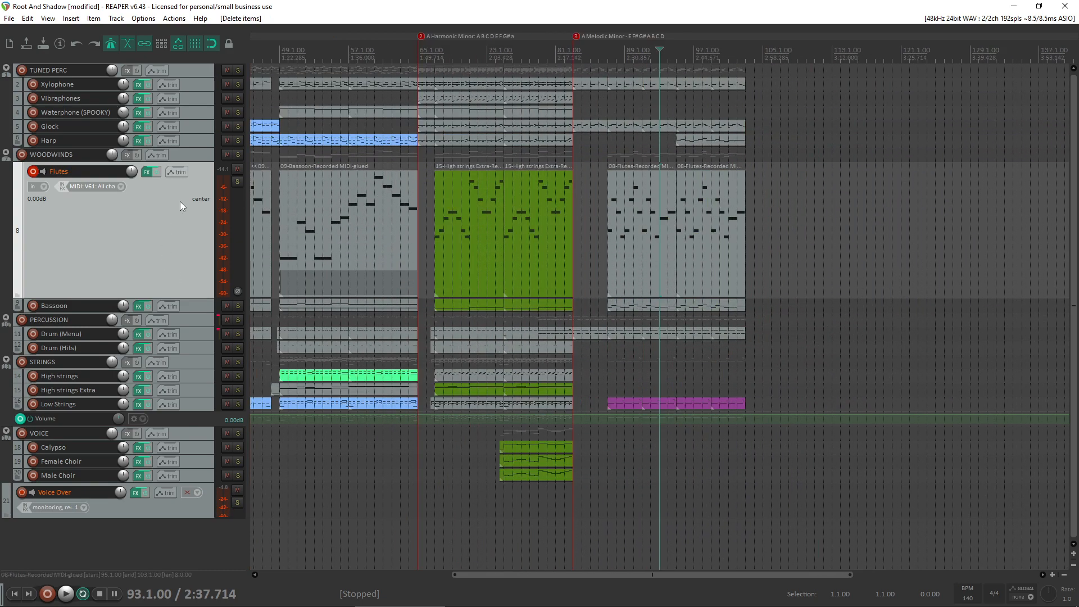
- Audition the harmonised phrase on Harp with the tracks enlarged, and move its item from Harp to the Vibraphones track
scroll(174, 208, down, 3)
scroll(638, 208, up, 5)
scroll(208, 211, up, 4)
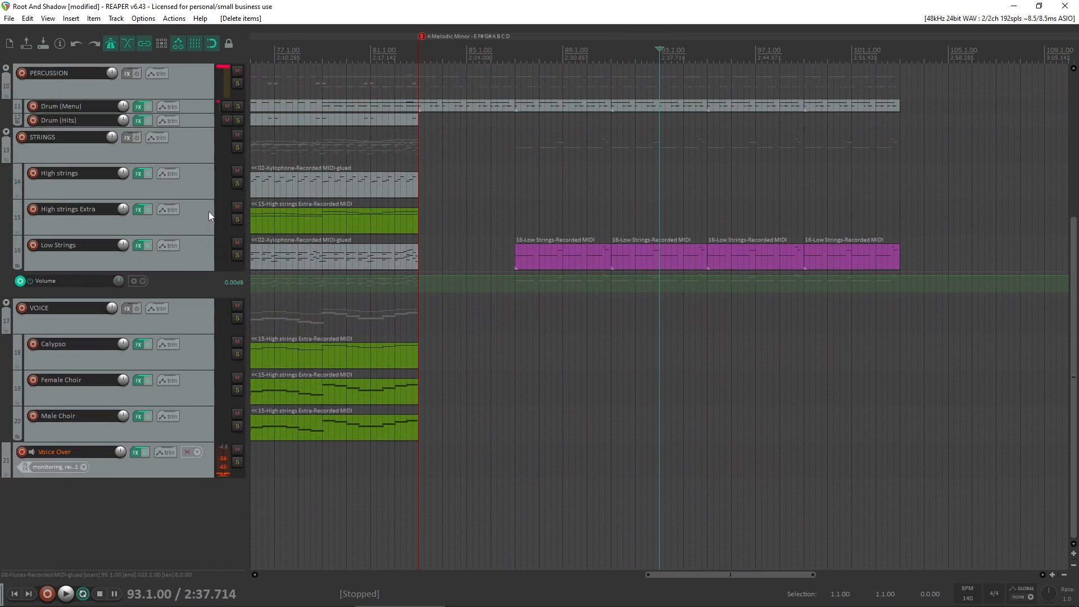
scroll(208, 211, up, 5)
key(space)
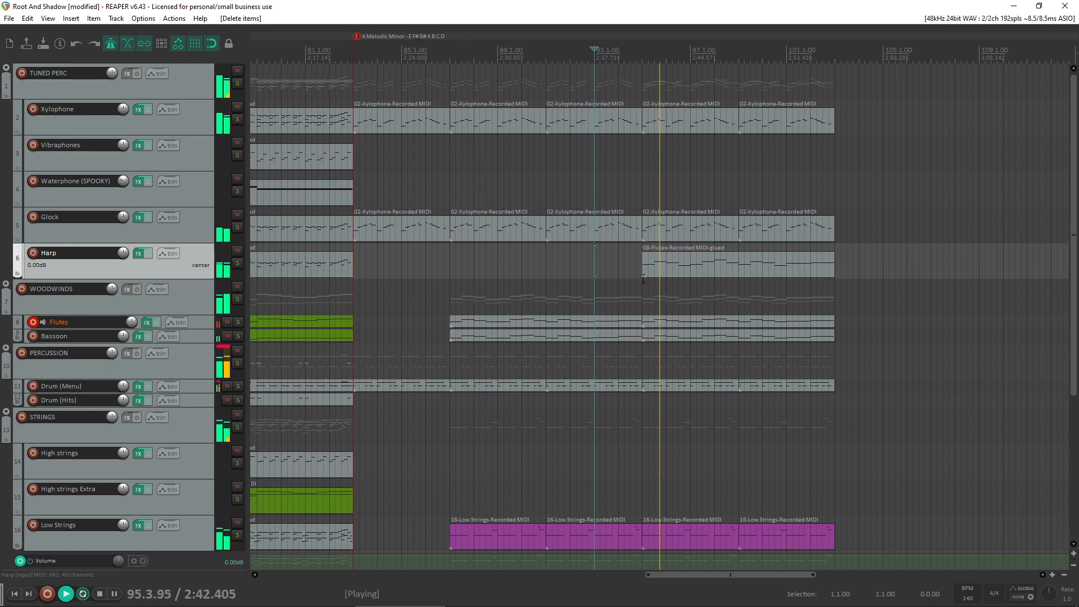
key(space)
drag(643, 273, 636, 165)
- Lower the velocities of all notes in the bar 95 Vibraphones item and play the section from bar 94
double_click(649, 151)
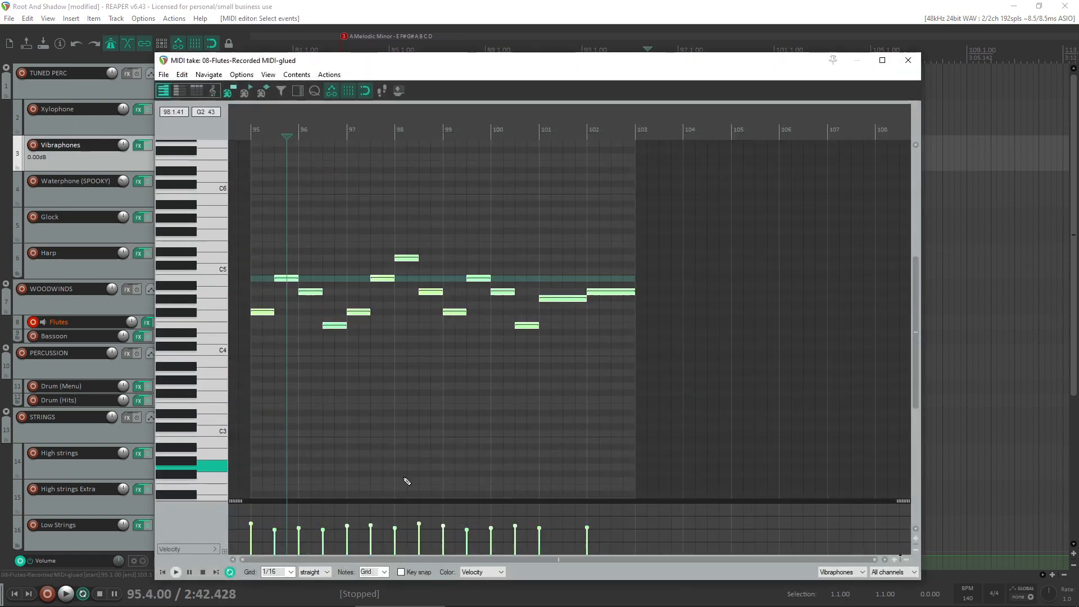
drag(347, 527, 347, 537)
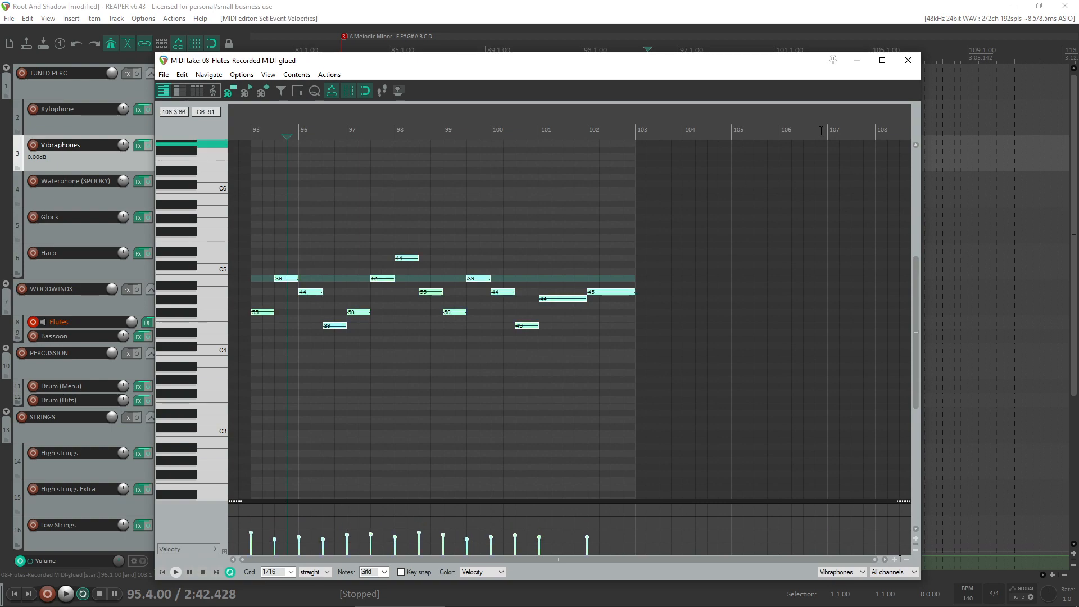
click(900, 66)
click(609, 178)
key(space)
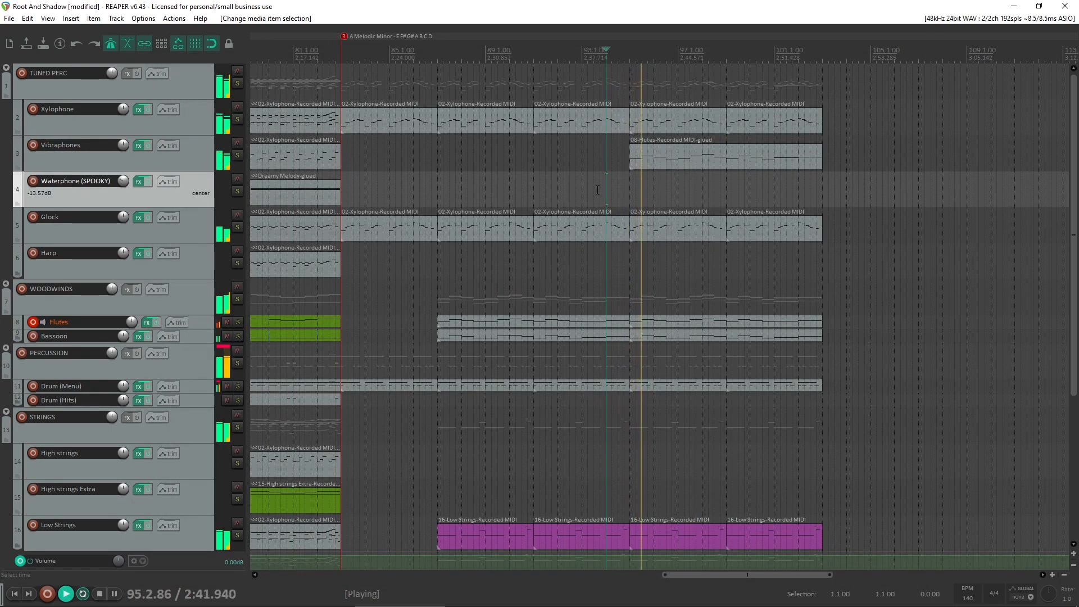
scroll(36, 423, down, 3)
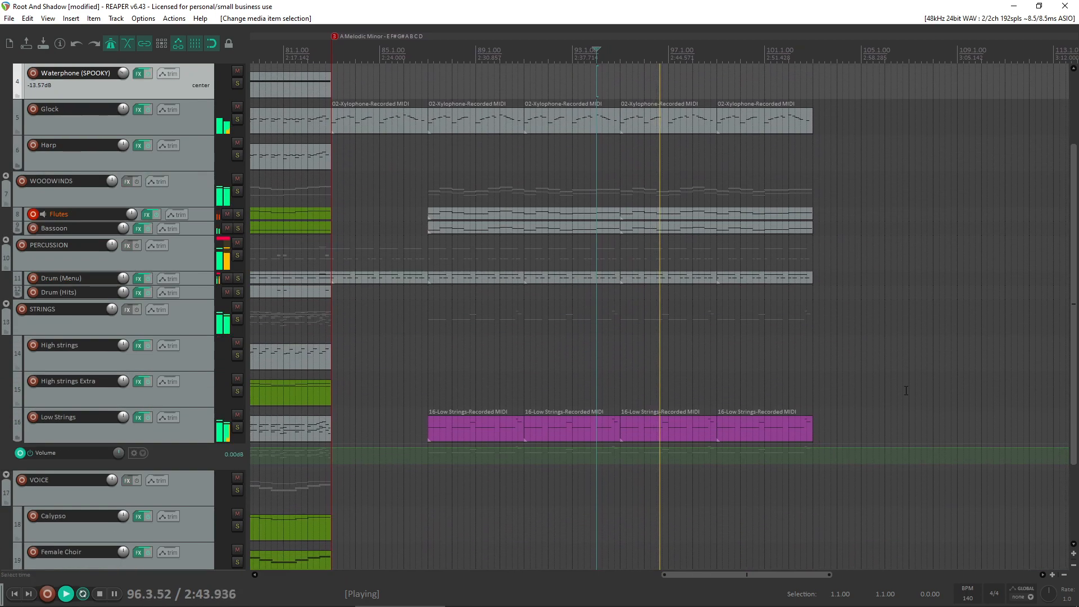
scroll(558, 375, up, 2)
scroll(560, 374, down, 1)
scroll(559, 374, up, 3)
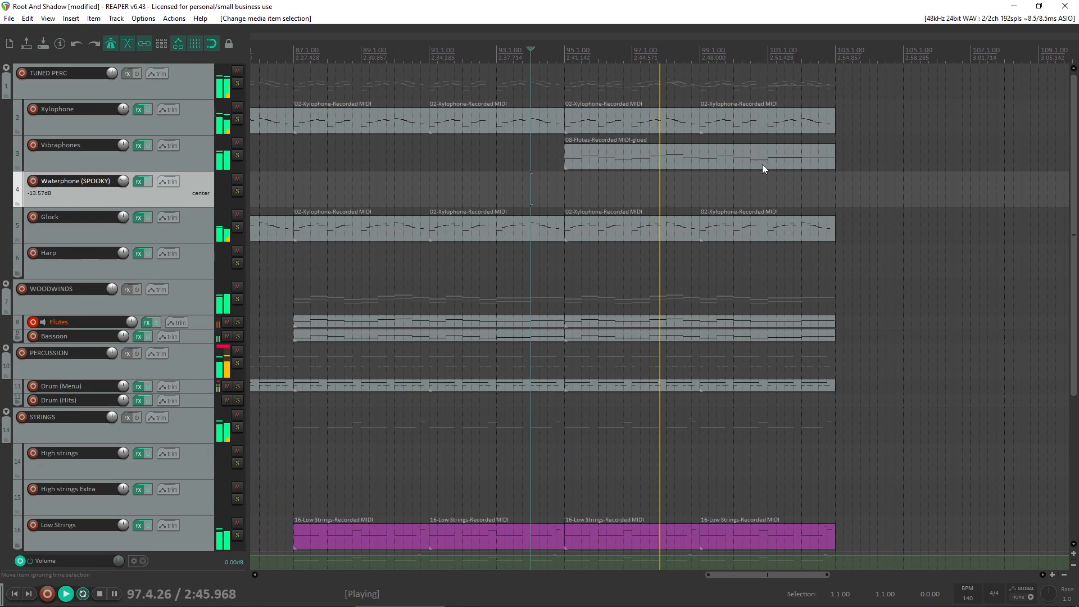
- Transpose all notes of the bar 95 Vibraphones item up one octave and audition the phrase through the section
double_click(602, 152)
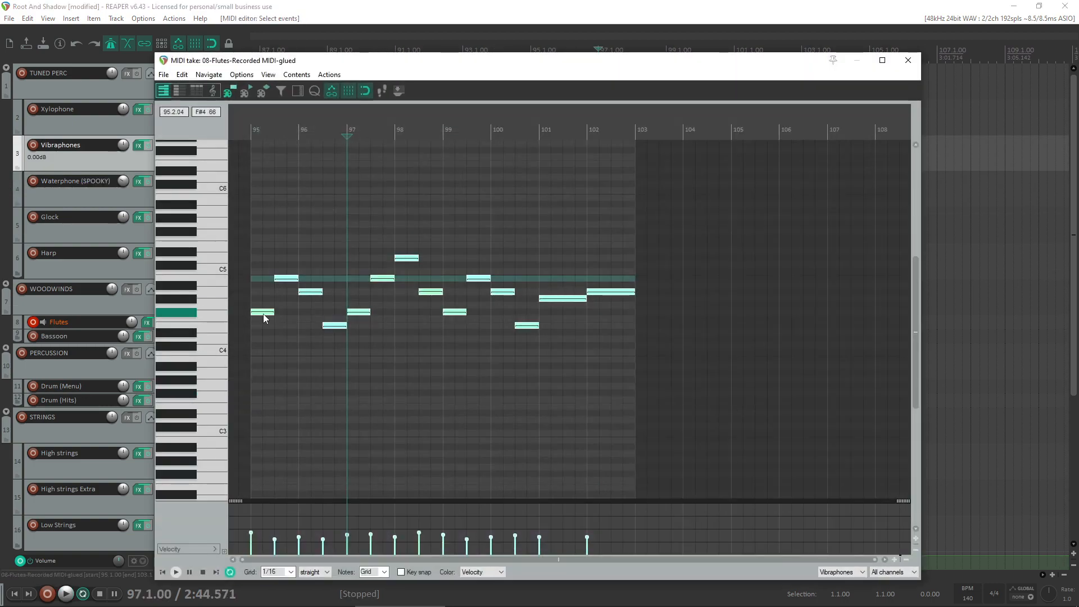
drag(263, 314, 234, 242)
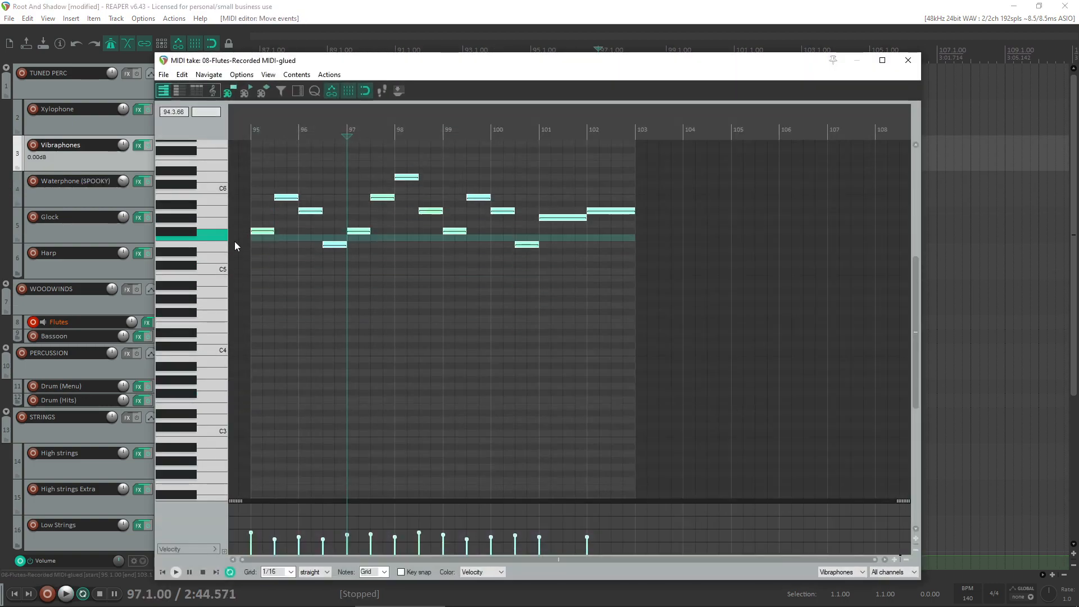
click(234, 241)
key(space)
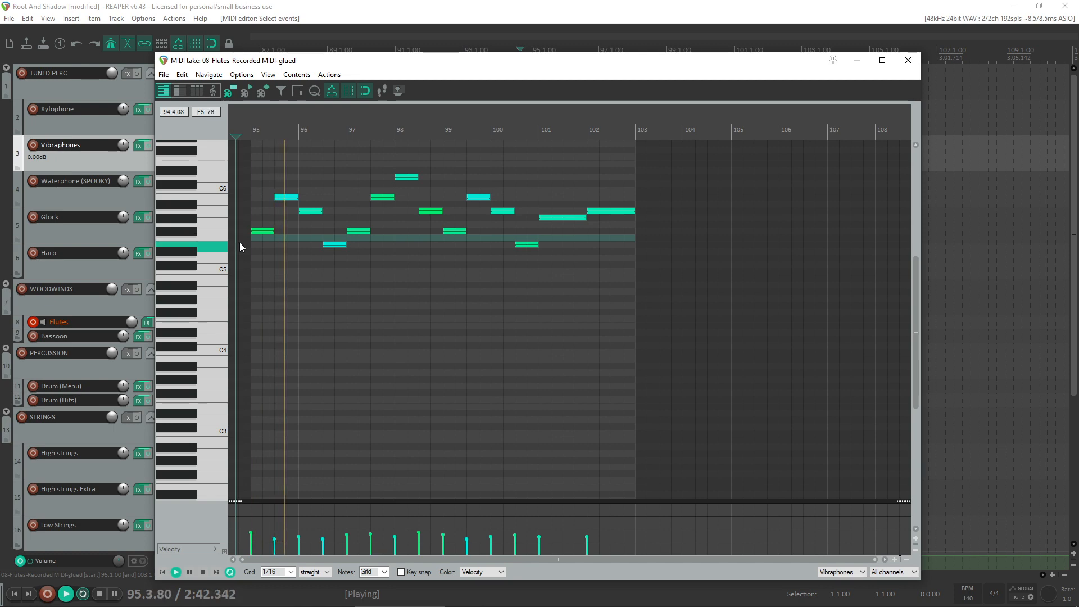
click(908, 60)
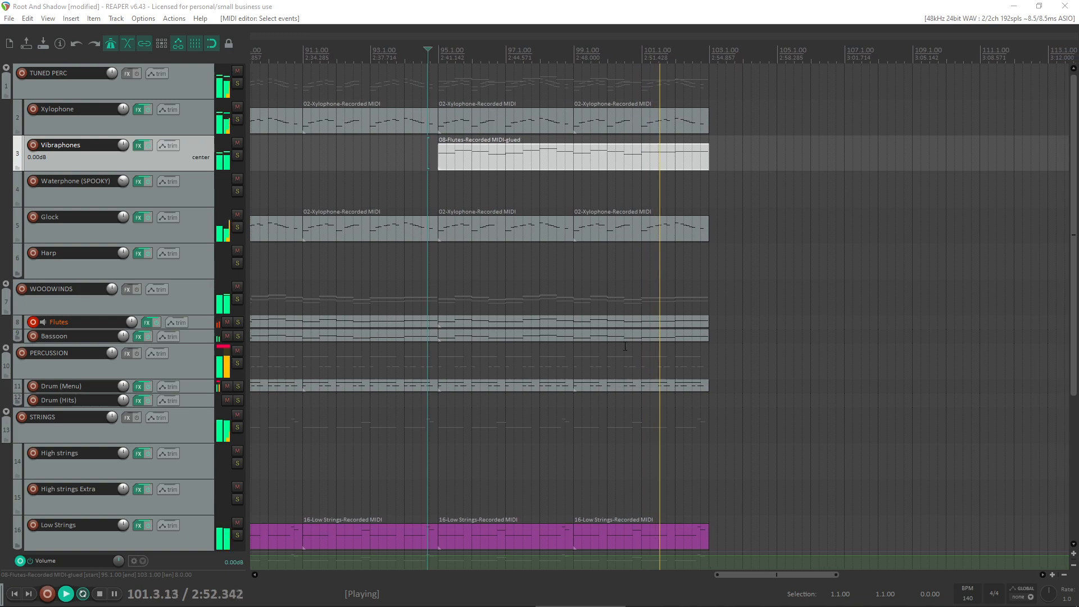
- Review the whole arrangement and play the transition into the A melodic minor section from bar 82
scroll(625, 346, down, 3)
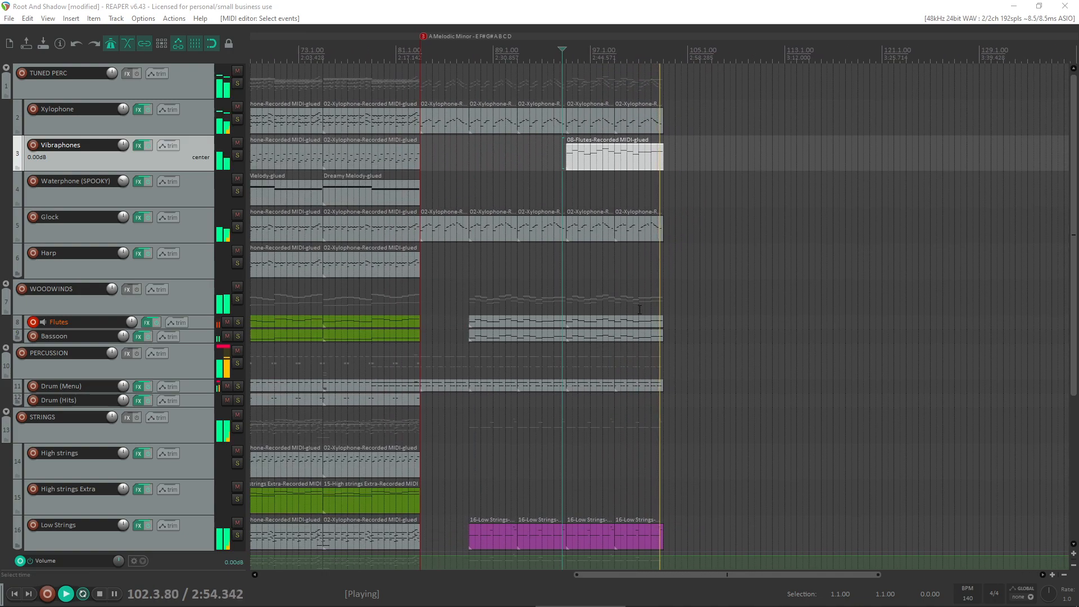
scroll(639, 310, down, 1)
scroll(639, 310, down, 3)
scroll(639, 310, up, 3)
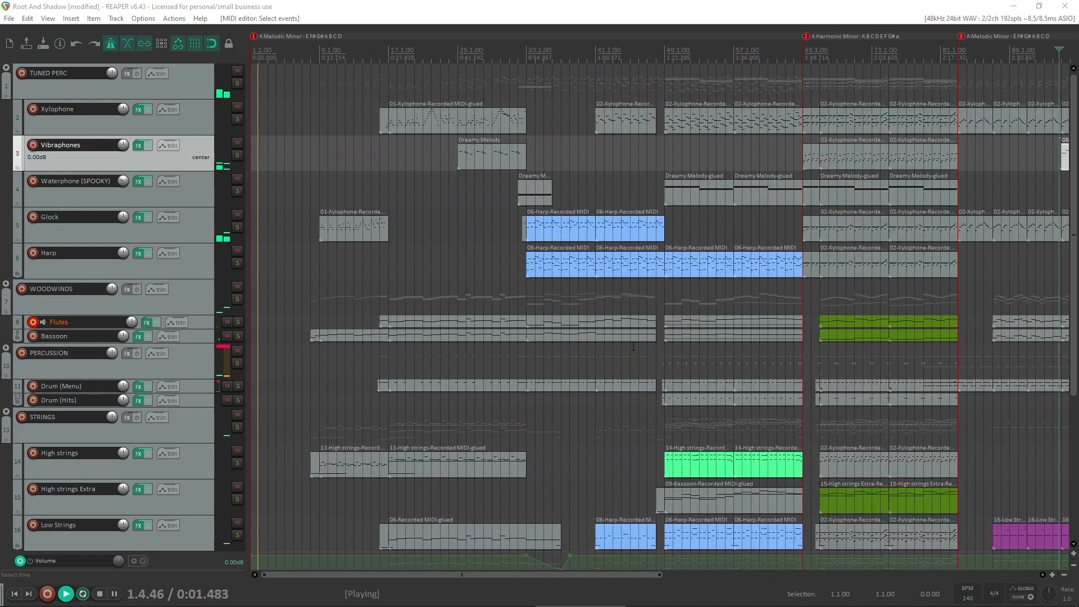
click(511, 6)
key(space)
scroll(757, 320, up, 3)
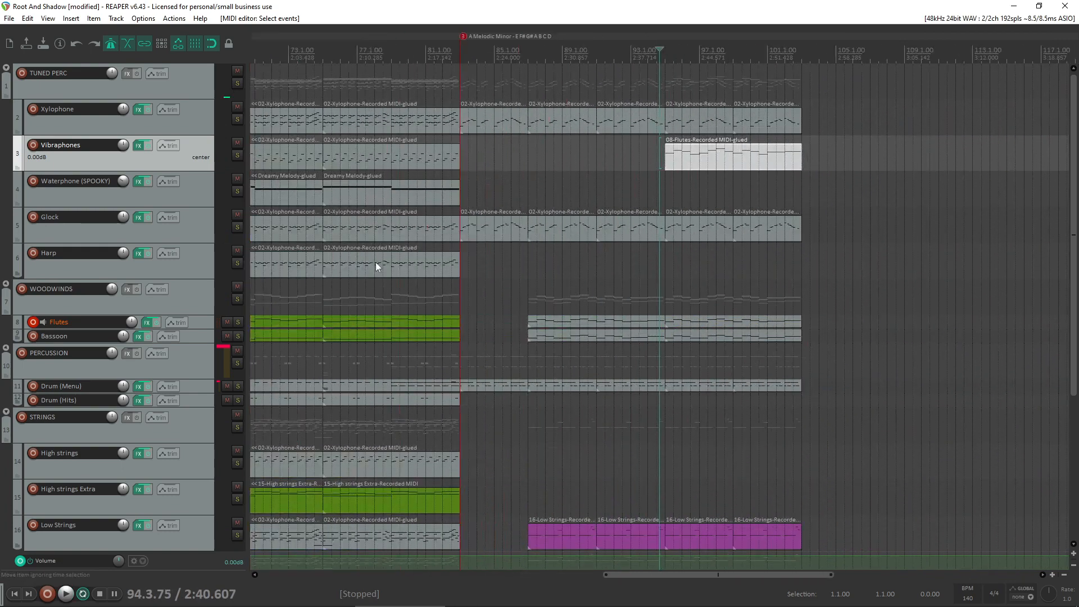
click(444, 291)
key(space)
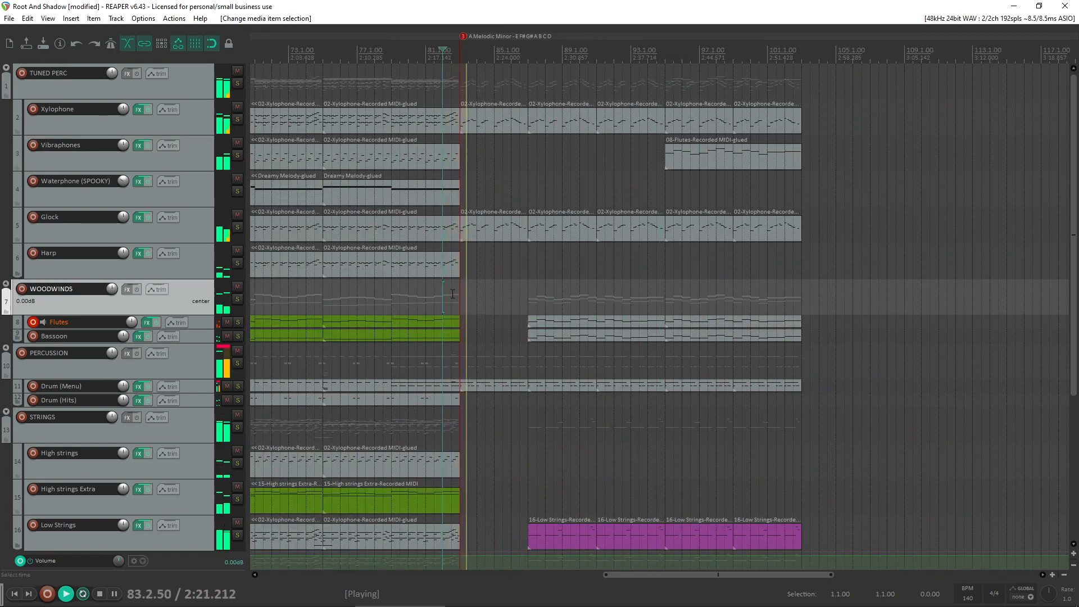
- Stop playback and play the A harmonic minor section from bar 75 leading into the melodic minor section
scroll(491, 320, down, 3)
key(space)
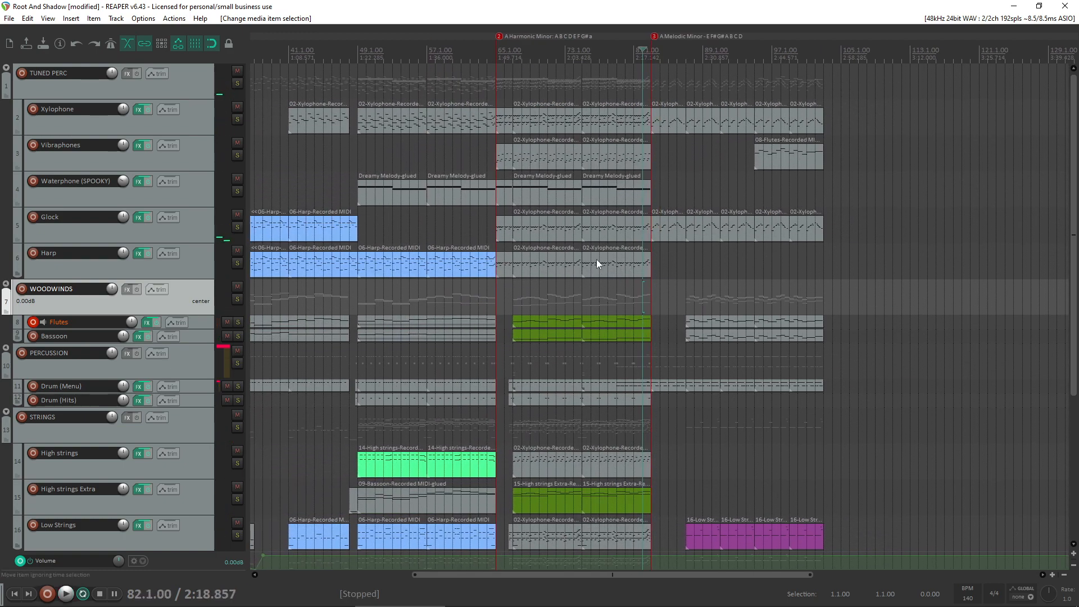
click(581, 304)
key(space)
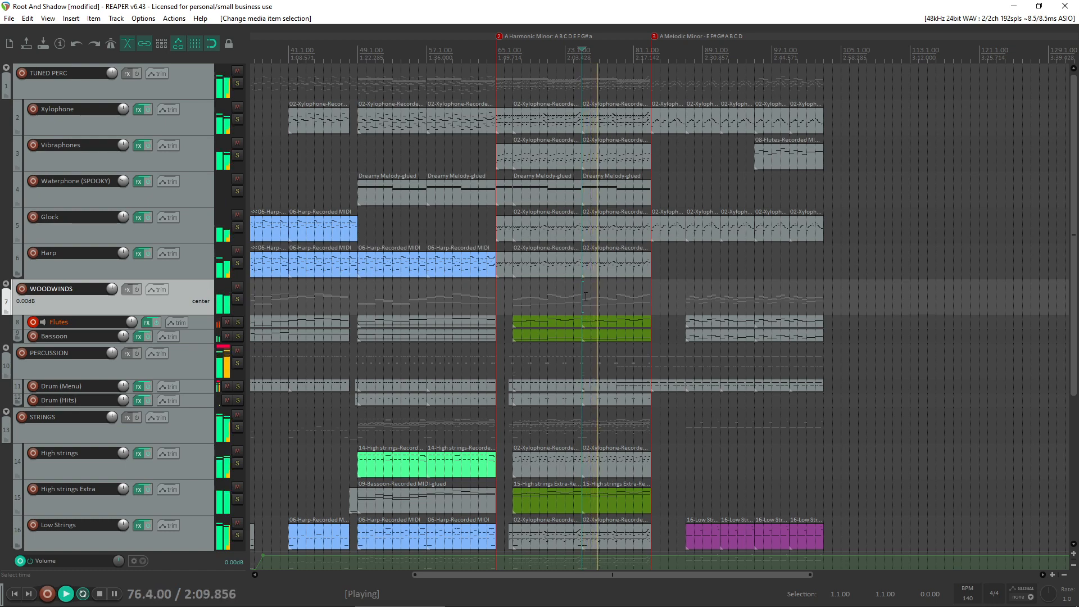
- Listen to the transition into the A melodic minor section while checking all tracks, and stop playback
scroll(115, 357, down, 2)
scroll(4, 371, up, 2)
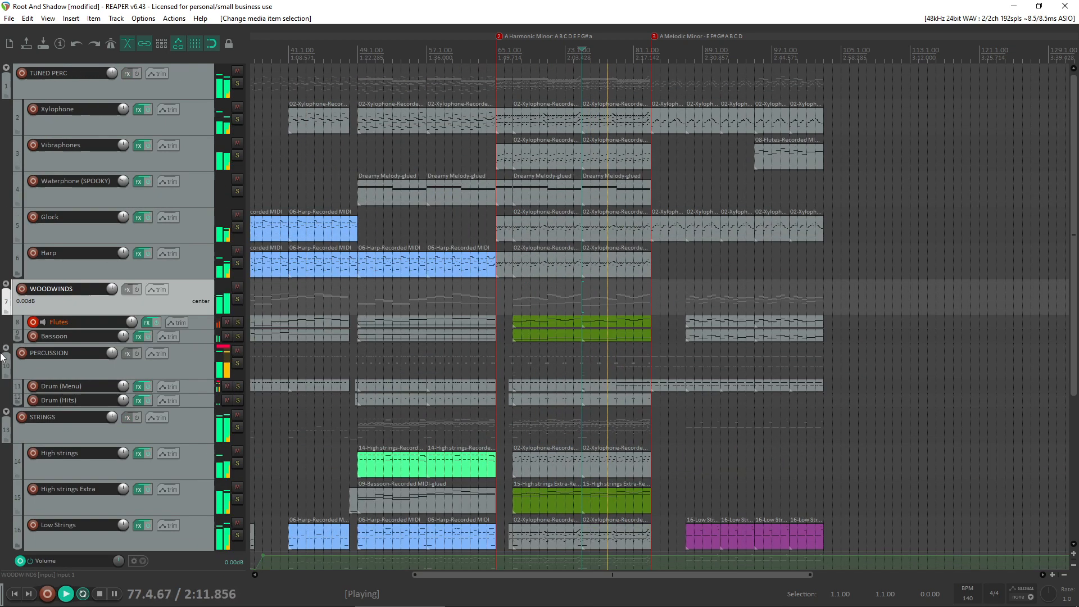
scroll(6, 371, down, 2)
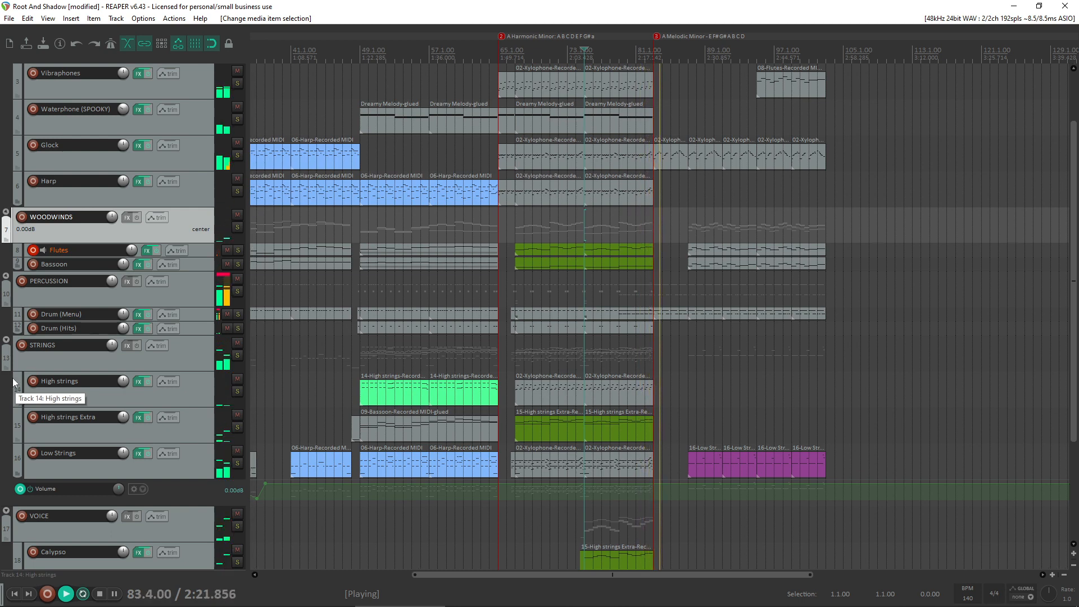
scroll(629, 312, up, 3)
key(space)
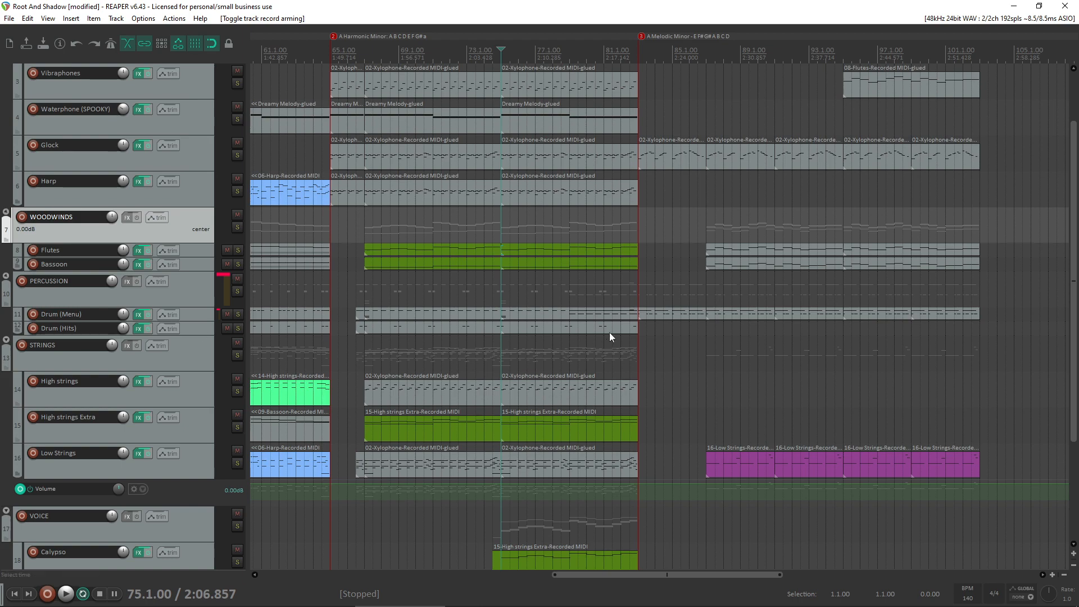
- Delete the single note above C5 in bar 82 of the Drum (Menu) item and play the transition from bar 78
double_click(621, 313)
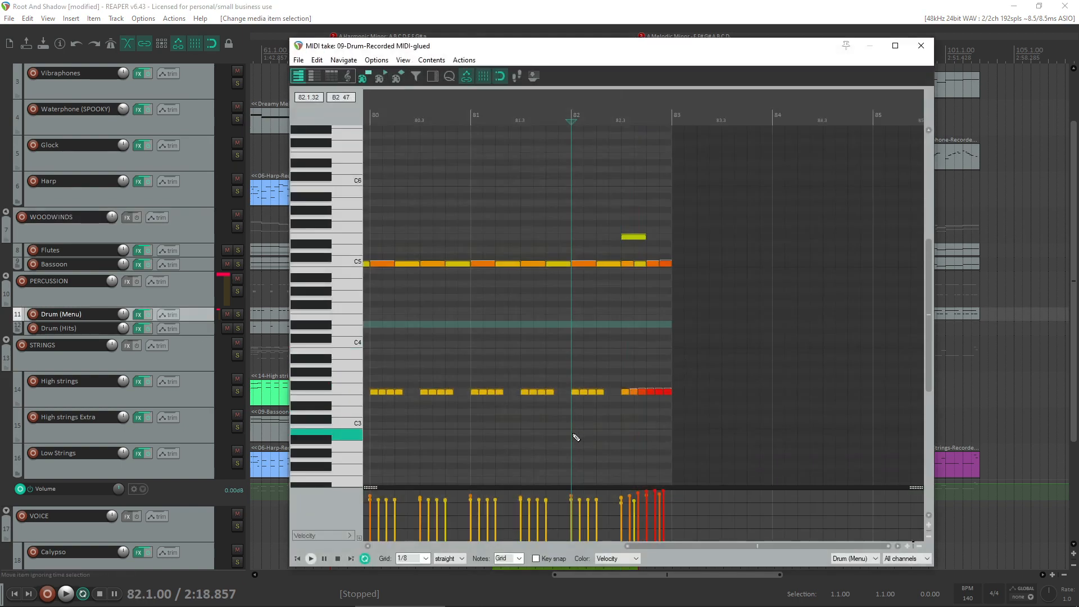
scroll(596, 397, down, 3)
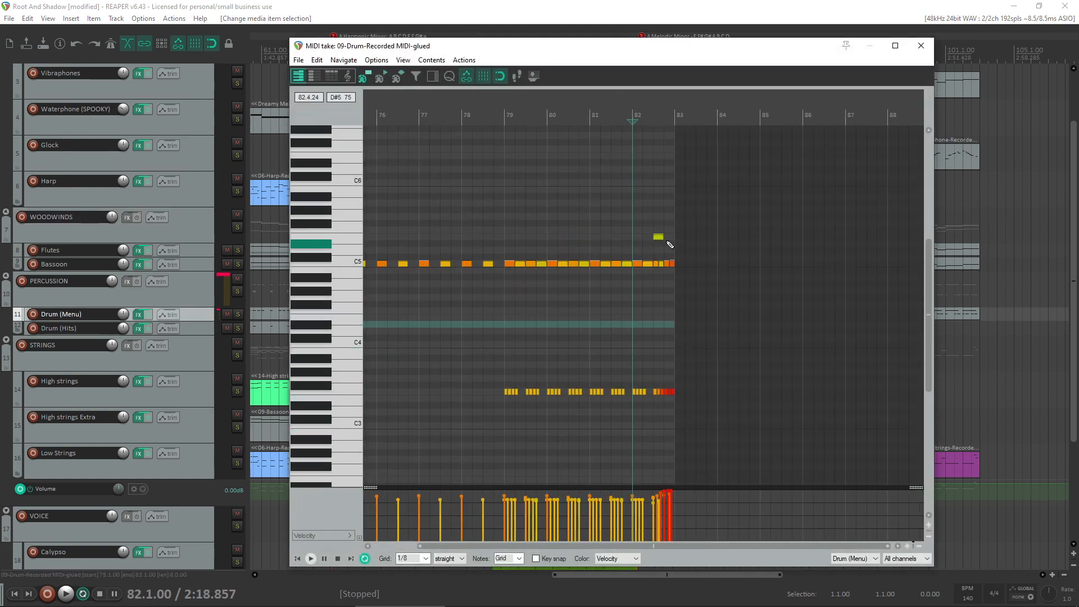
click(659, 238)
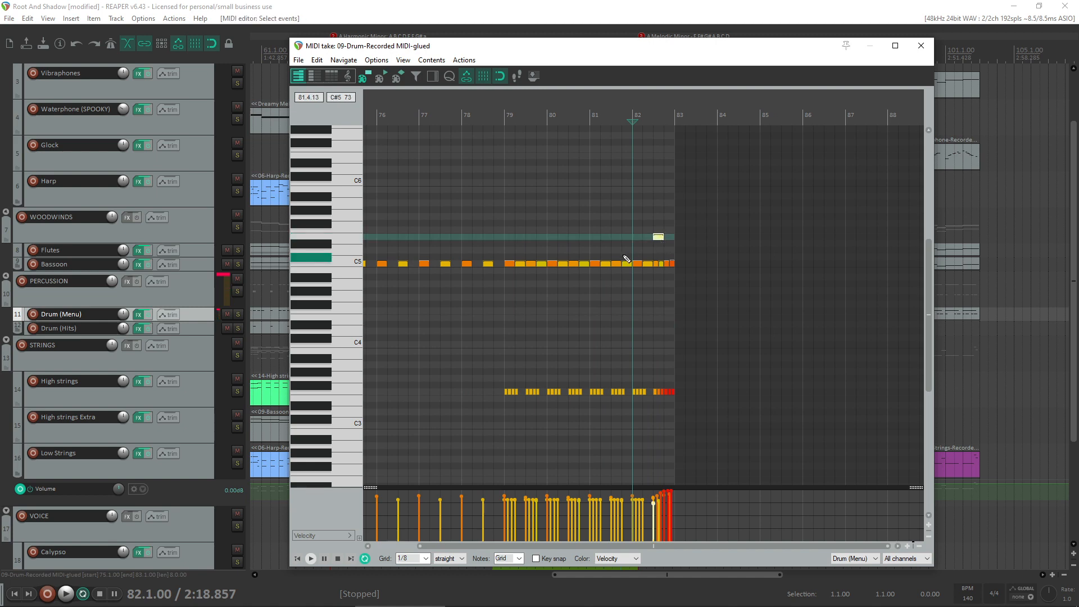
click(659, 238)
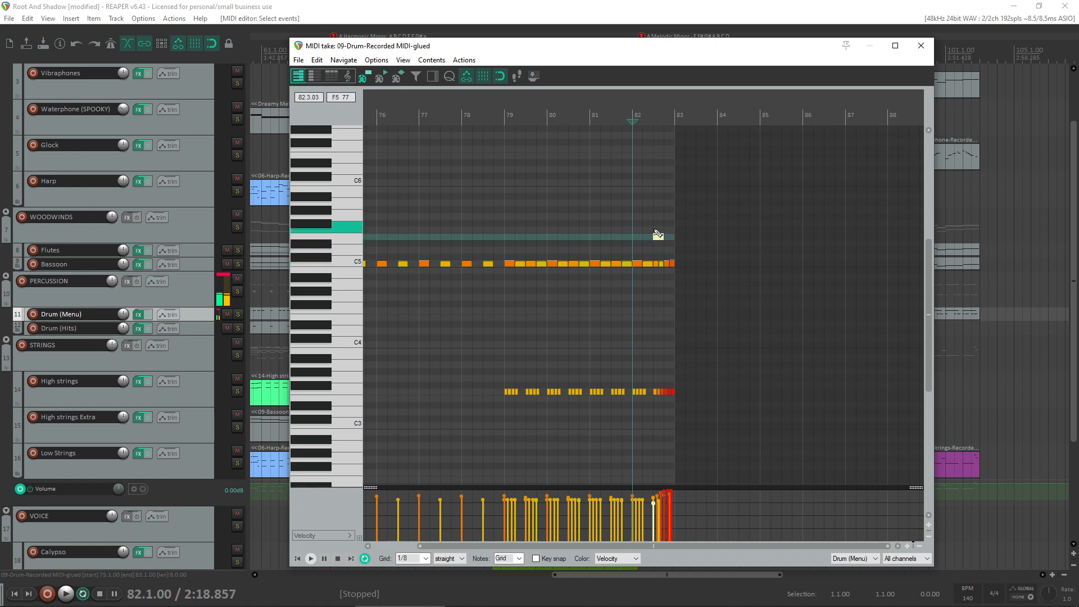
click(490, 211)
key(space)
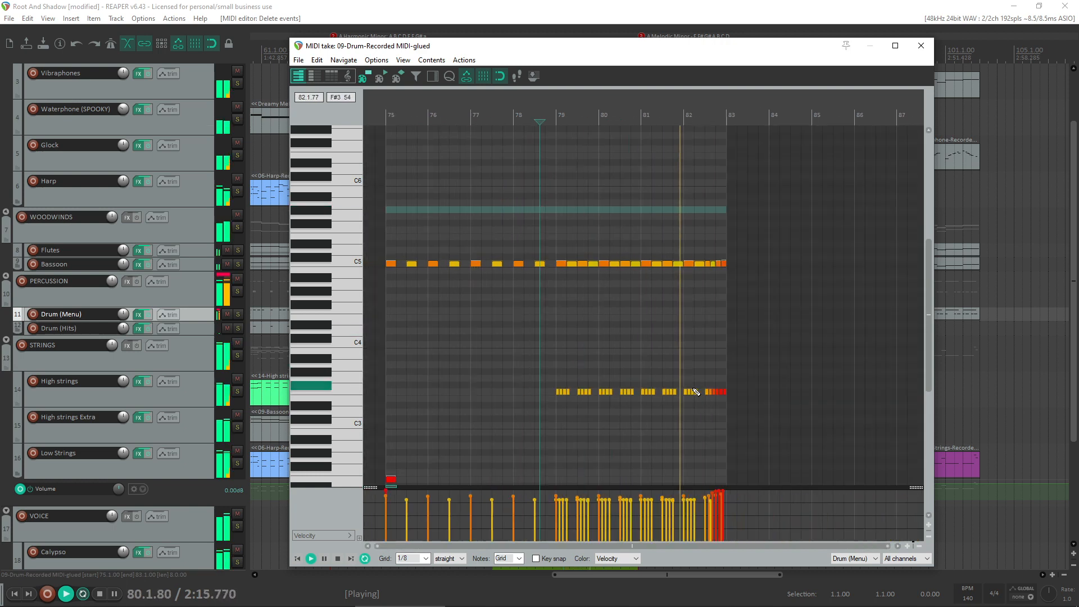
- Raise the velocities of the final C5 notes in bar 82 of the Drum (Menu) item, audition them, and close the MIDI editor
drag(775, 244, 704, 280)
drag(719, 495, 721, 491)
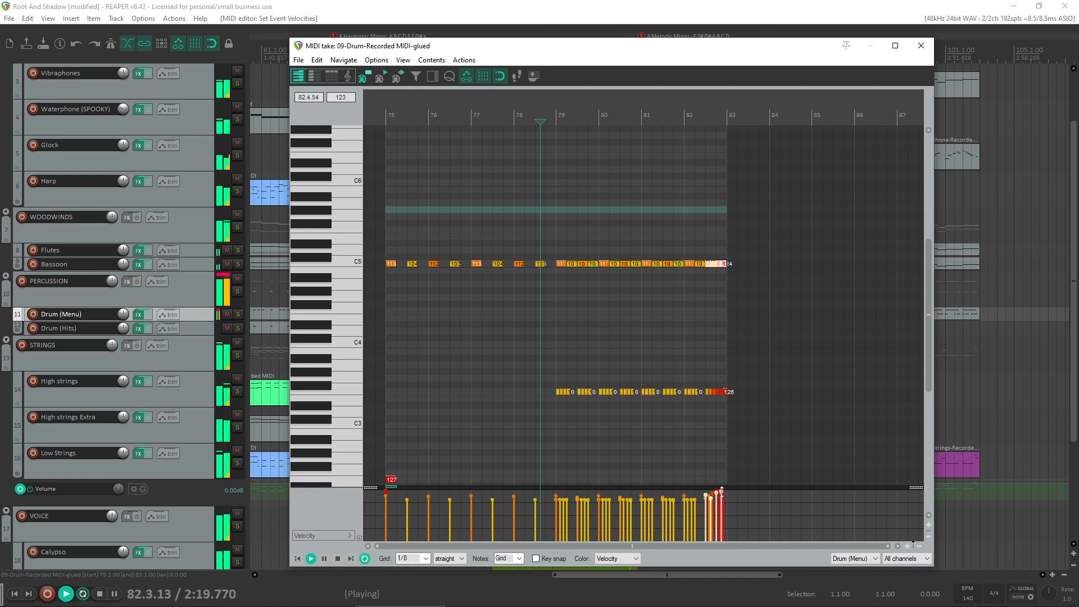
key(space)
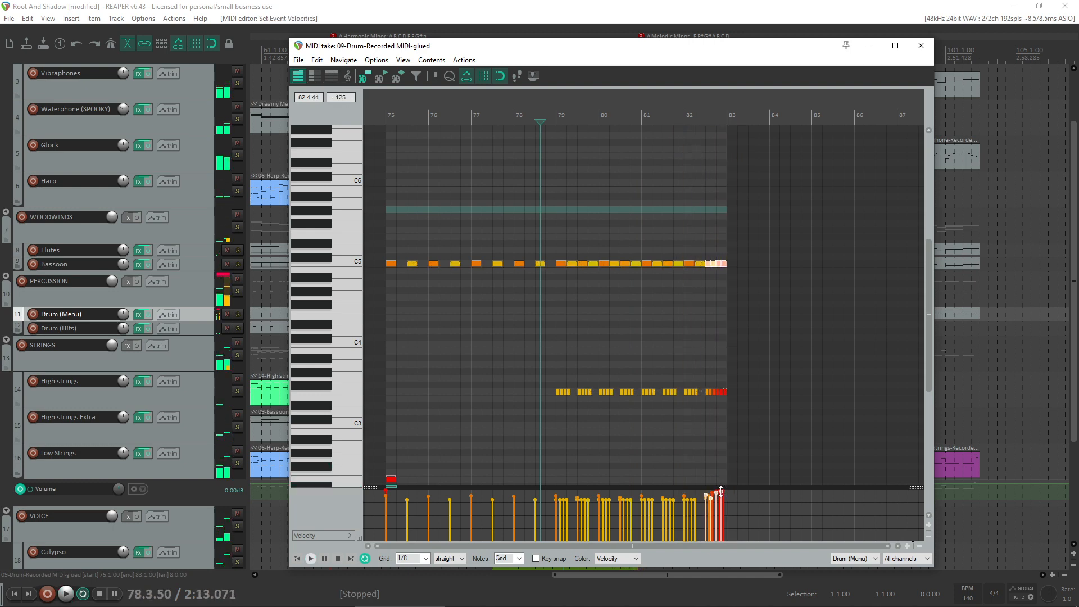
key(space)
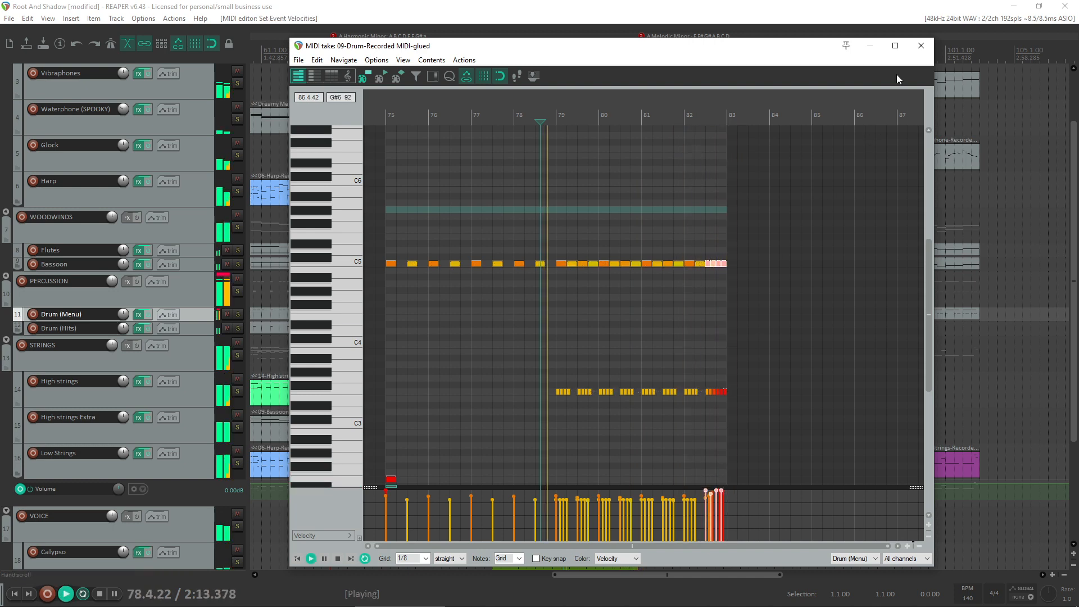
click(921, 45)
key(space)
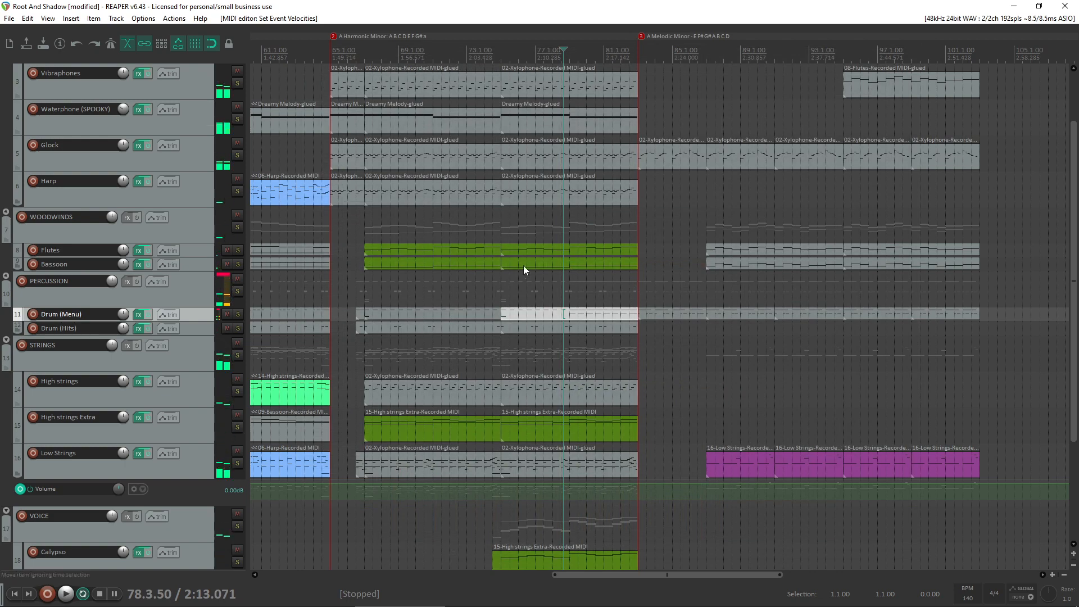
- Try a copy of the Dreamy Melody item at bar 83 on the Waterphone (SPOOKY) track, audition it, and delete the copy
scroll(2, 348, up, 1)
scroll(2, 268, up, 1)
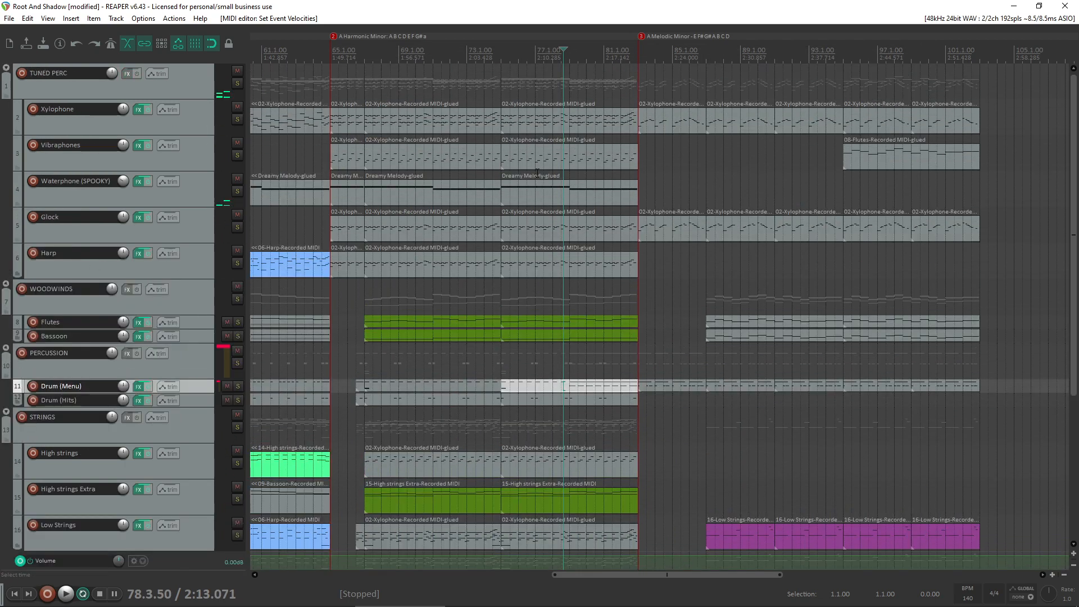
drag(562, 196, 705, 192)
click(621, 302)
key(space)
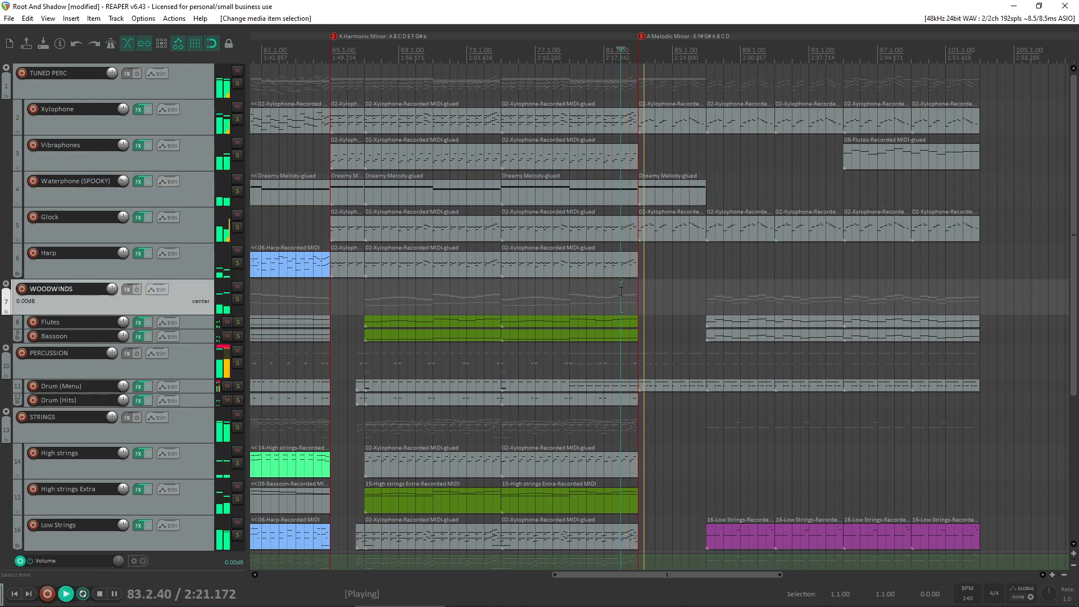
click(691, 193)
key(Delete)
key(space)
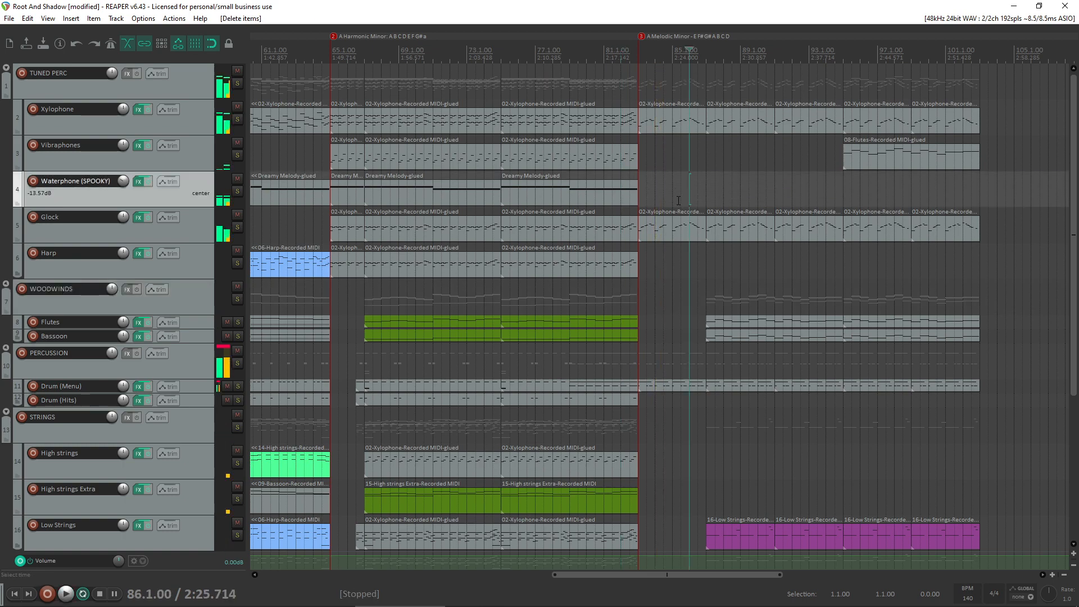
- Open the Drum (Hits) item ending at bar 83, raise the velocity of its last hit, and play from bar 80
scroll(555, 322, down, 2)
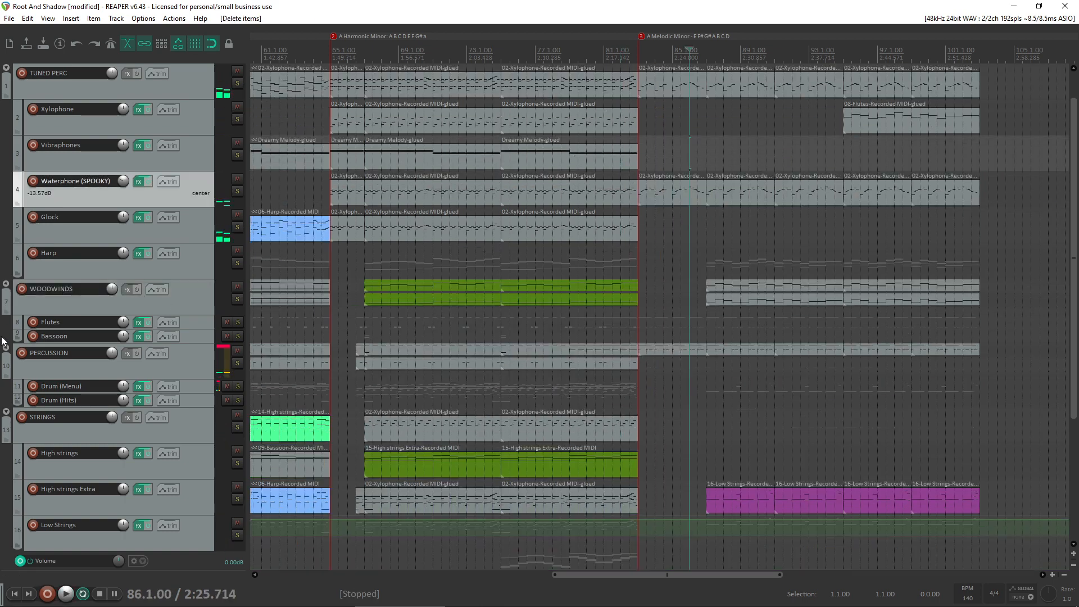
click(532, 328)
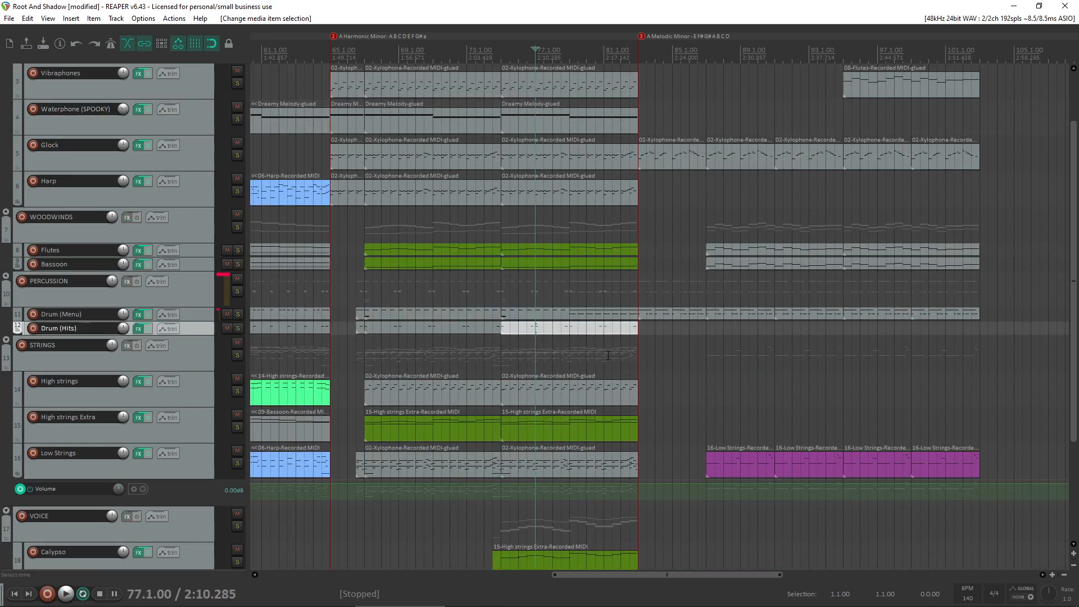
scroll(618, 348, up, 8)
click(657, 343)
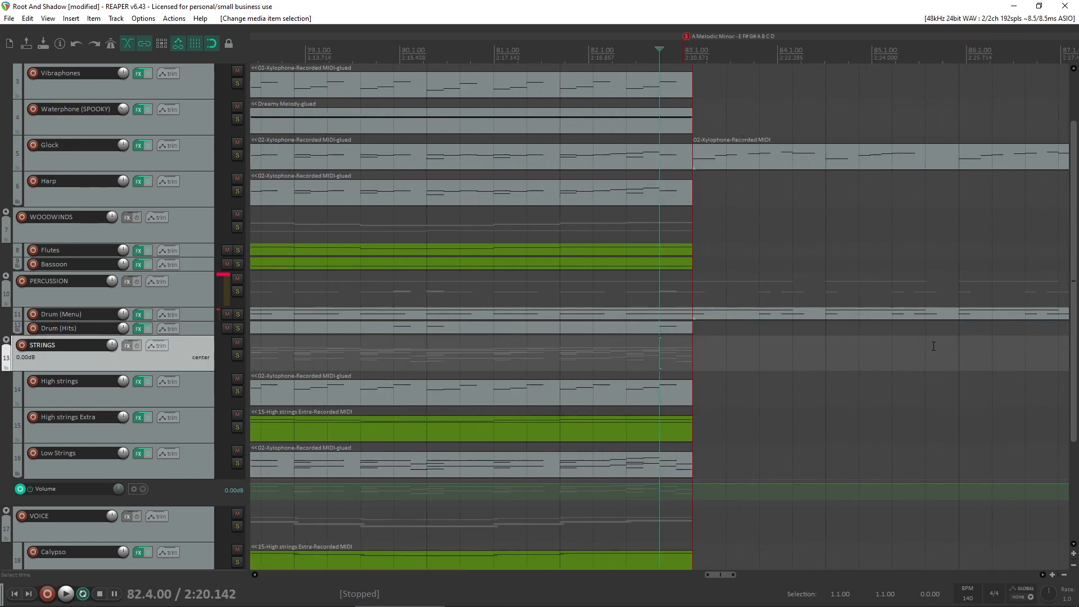
double_click(650, 328)
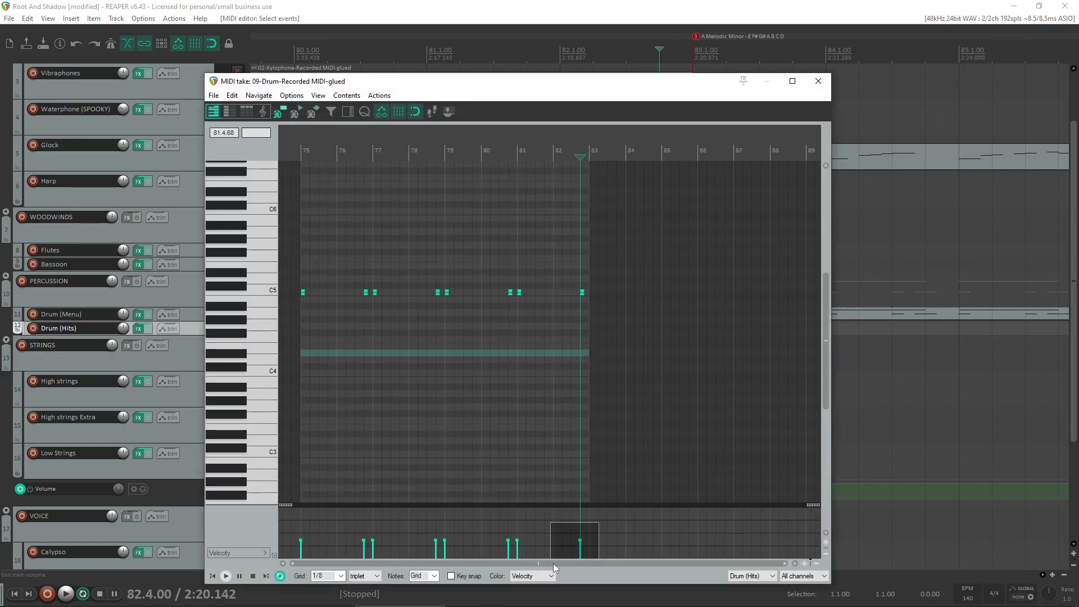
click(492, 421)
key(space)
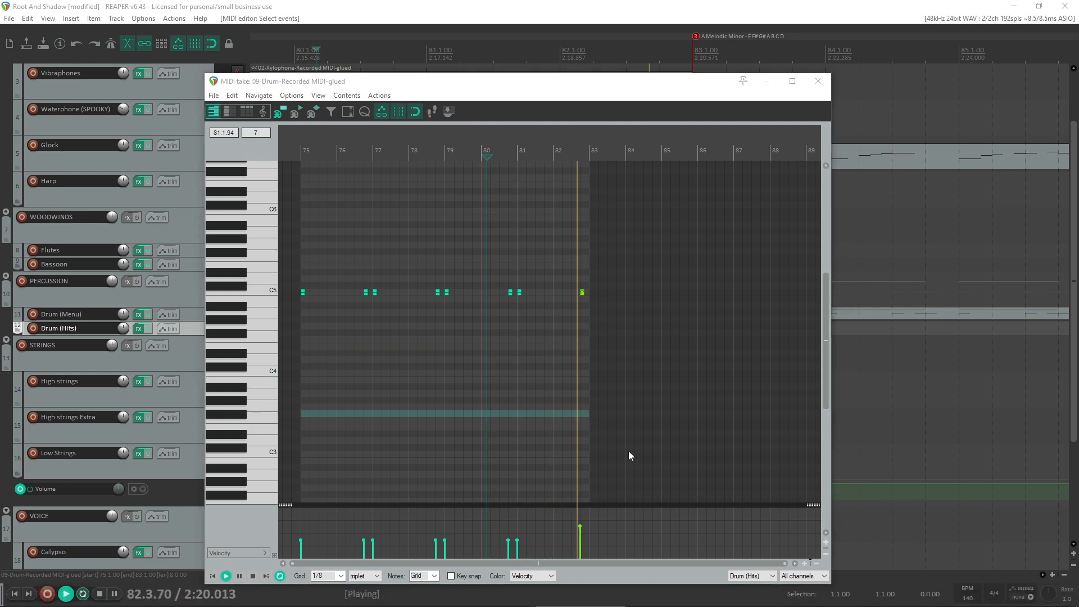
- Try the last Drum (Hits) hit in bar 82 at maximum velocity and play into the melodic minor section
scroll(601, 460, up, 3)
drag(708, 525, 707, 516)
click(586, 393)
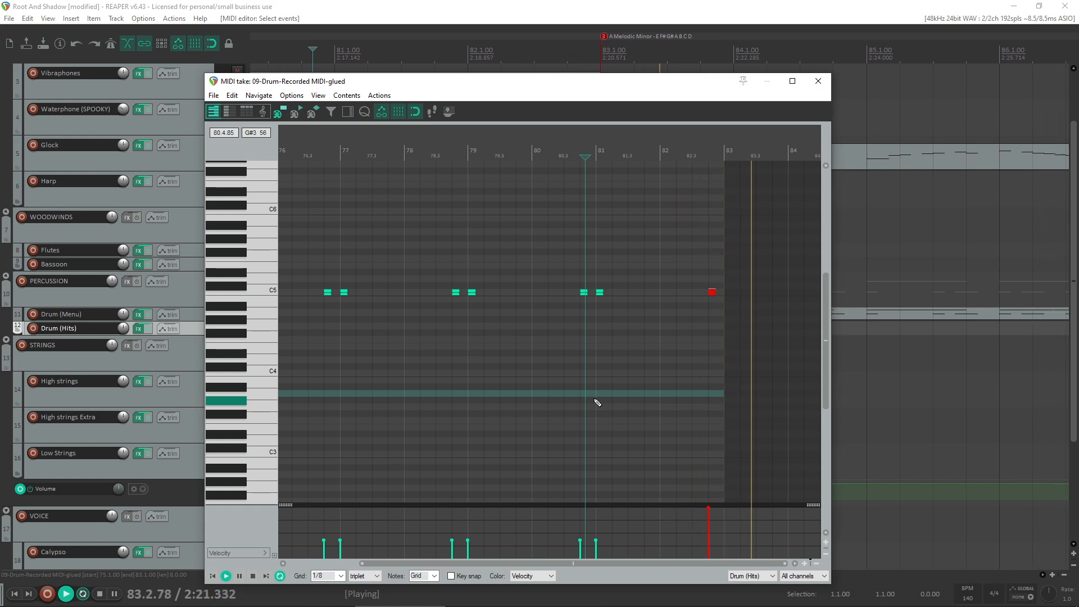
- Lower the velocity of the last Drum (Hits) hit in bar 82 to about 53 and close the MIDI editor
click(705, 372)
key(space)
click(712, 292)
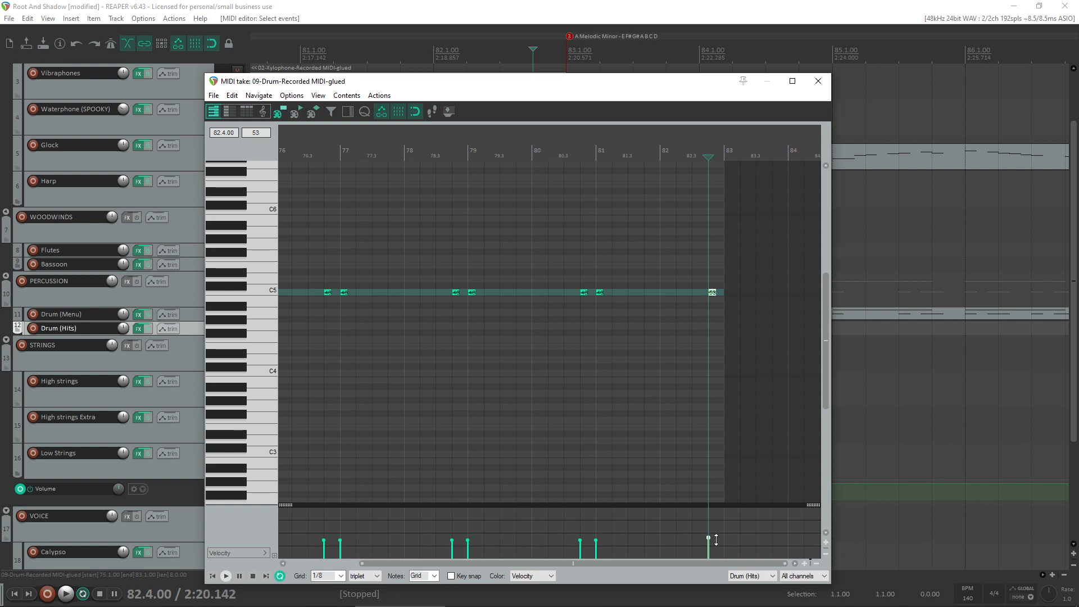
click(818, 82)
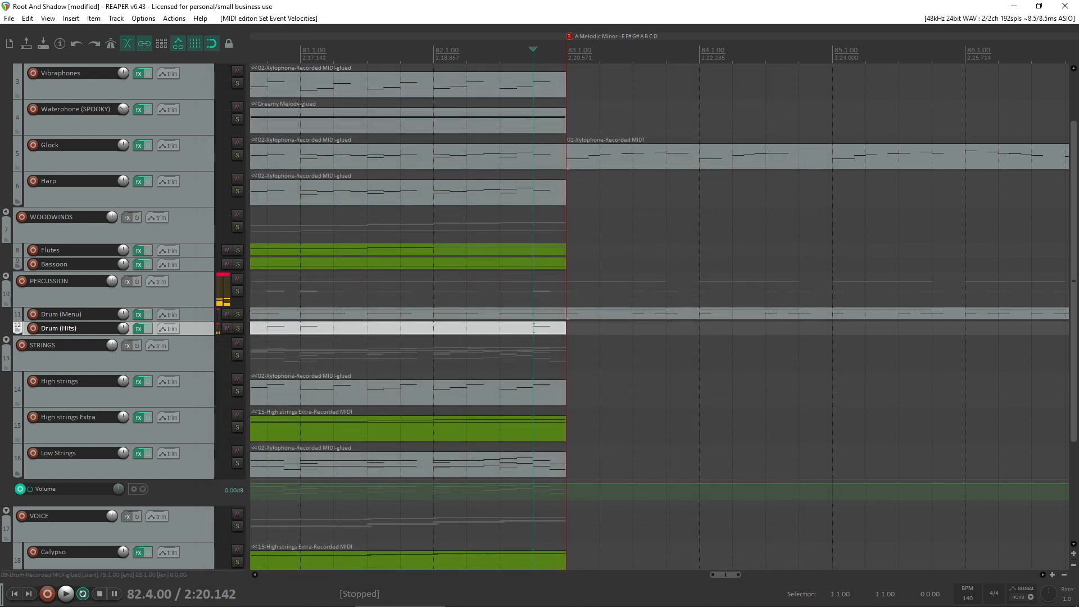
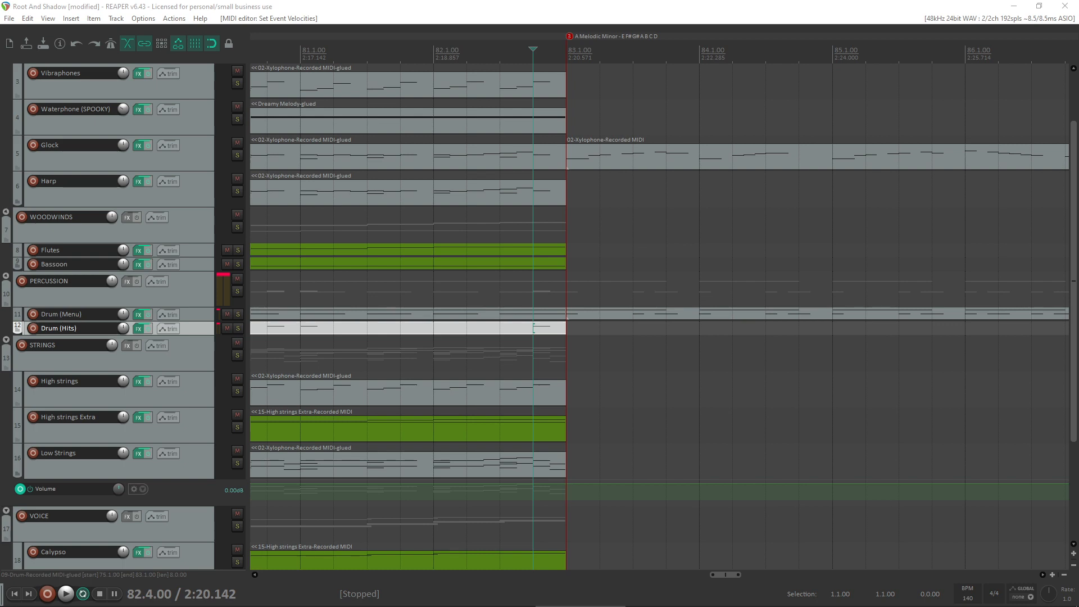
- Examine the whole arrangement from bar 1 through the melodic minor section and the tuned percussion tracks
click(697, 263)
scroll(696, 263, down, 10)
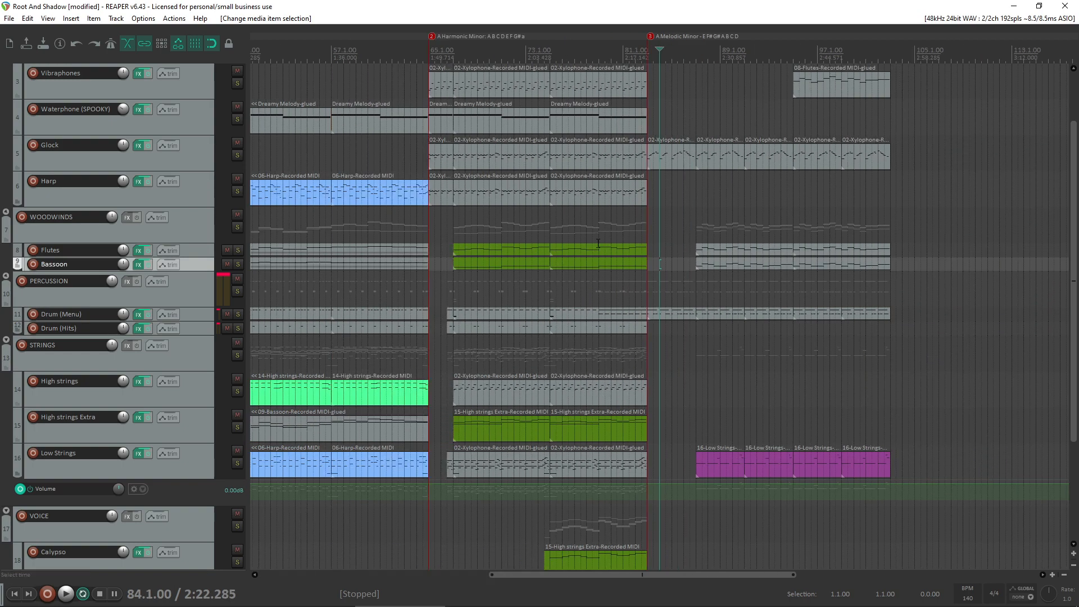
scroll(598, 243, down, 3)
scroll(598, 239, up, 3)
scroll(599, 230, down, 2)
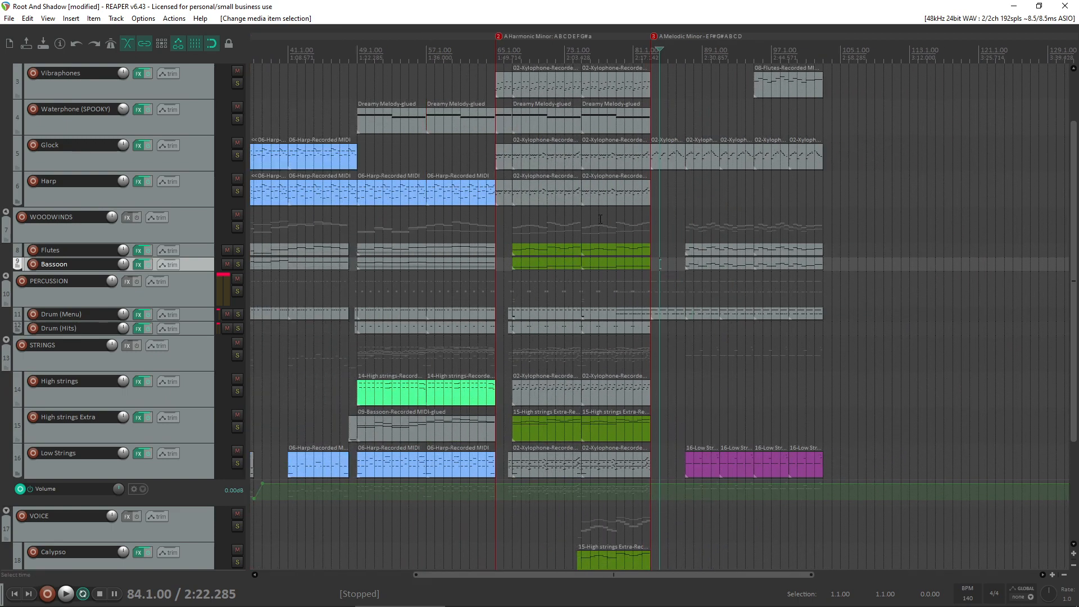
scroll(568, 200, down, 2)
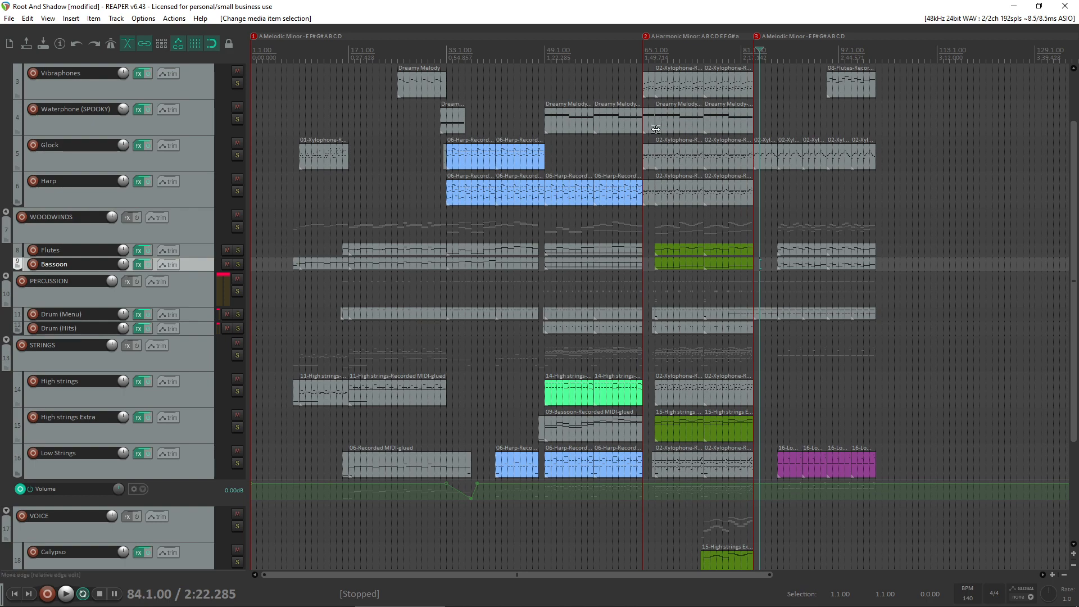
scroll(1, 239, up, 2)
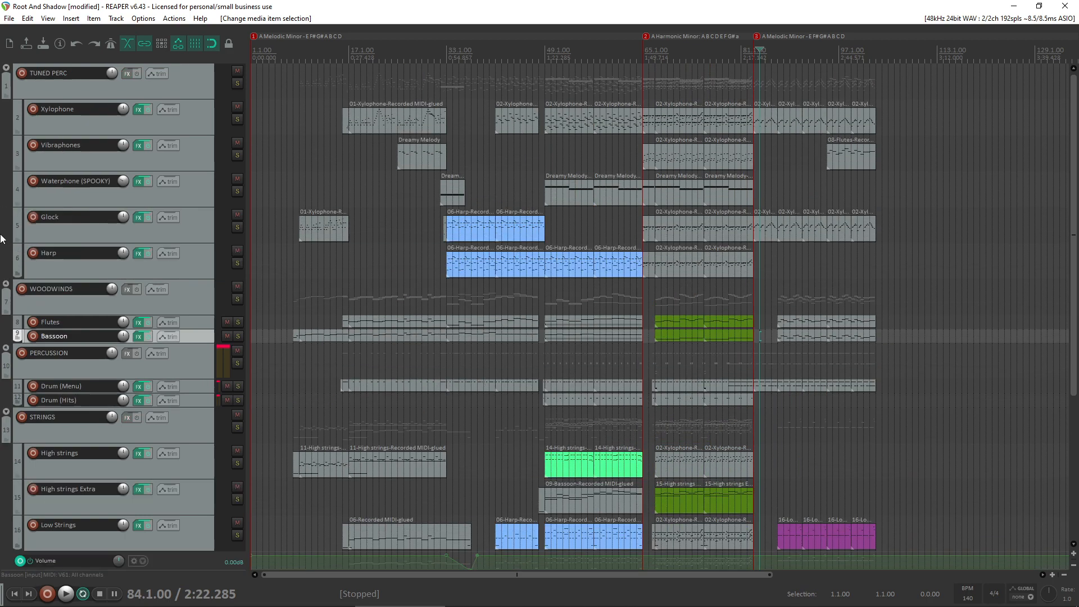
click(194, 187)
click(174, 156)
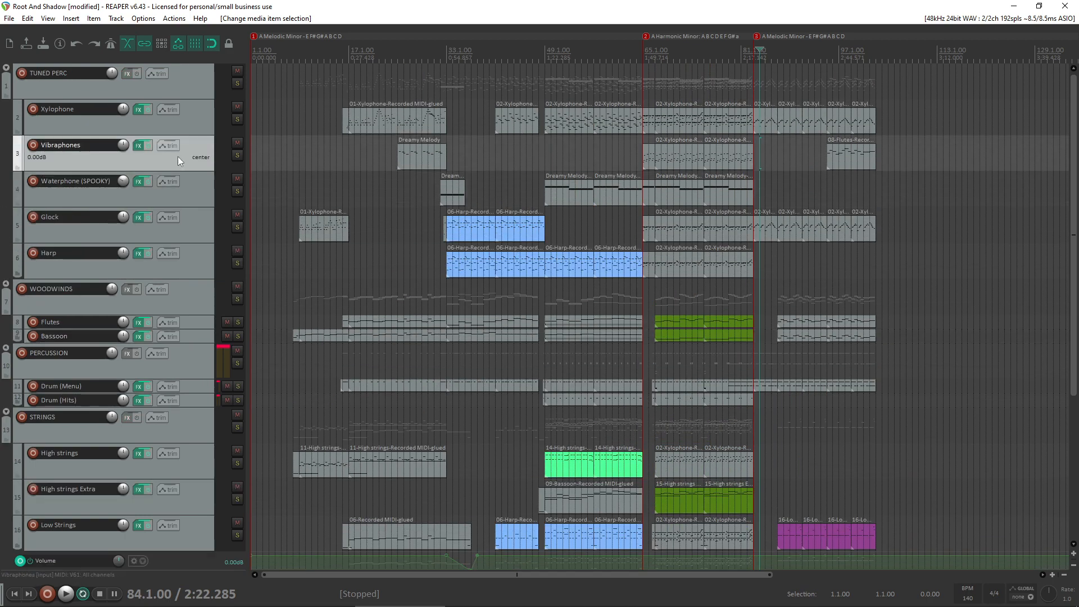
click(175, 223)
click(203, 268)
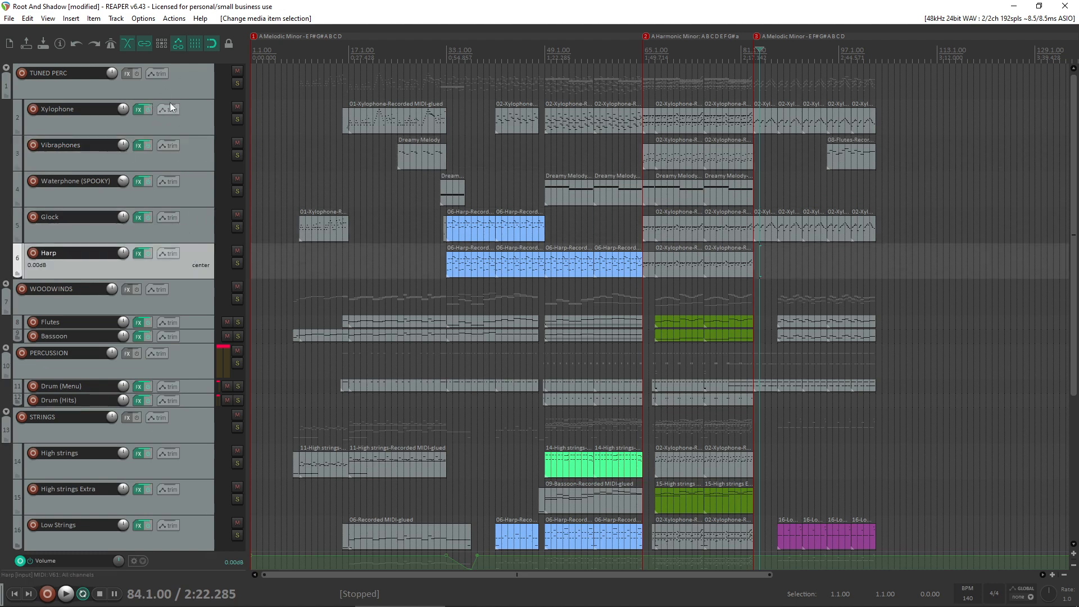
- Inspect the instrument plug-in on the Xylophone track and close its FX window
click(373, 126)
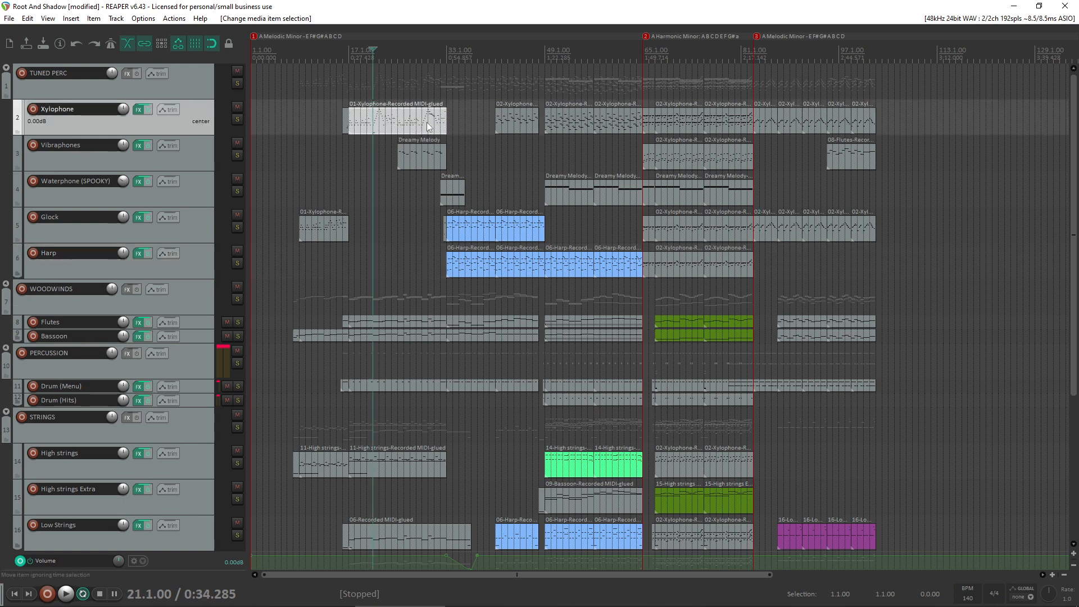
click(138, 109)
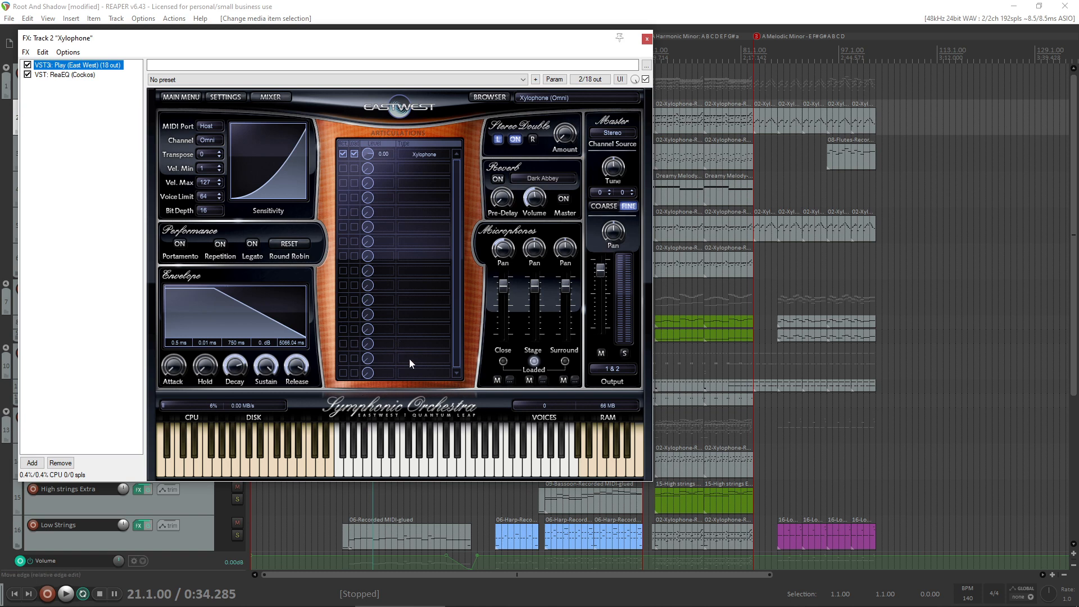
click(647, 39)
- Inspect the Calypso voice track's Kontakt instrument and the Harp track's effects chain
scroll(2, 333, down, 3)
scroll(3, 338, down, 2)
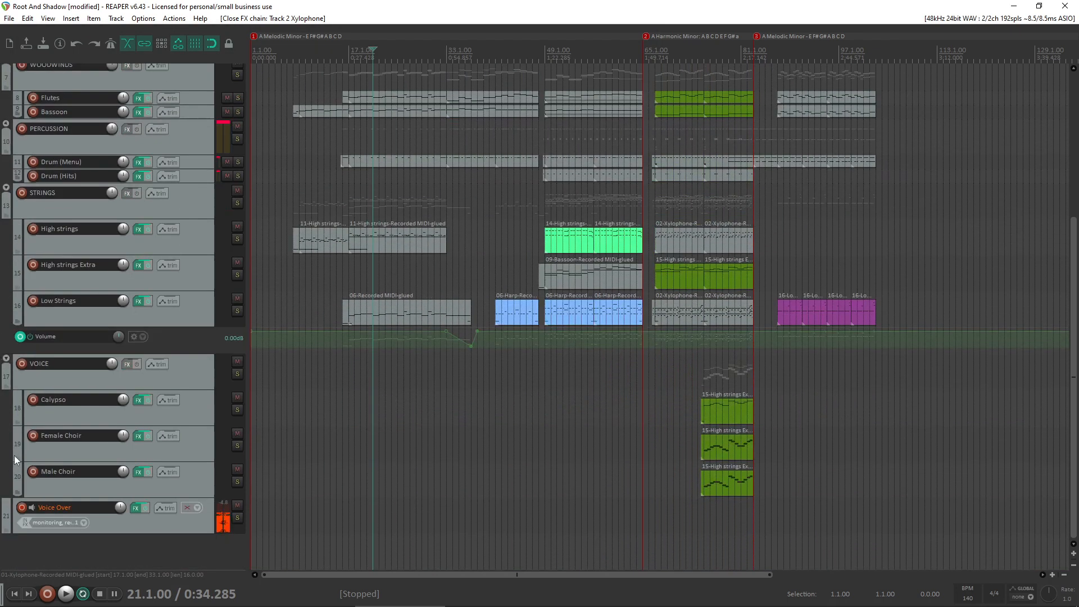
scroll(10, 434, up, 5)
scroll(10, 434, down, 3)
click(170, 411)
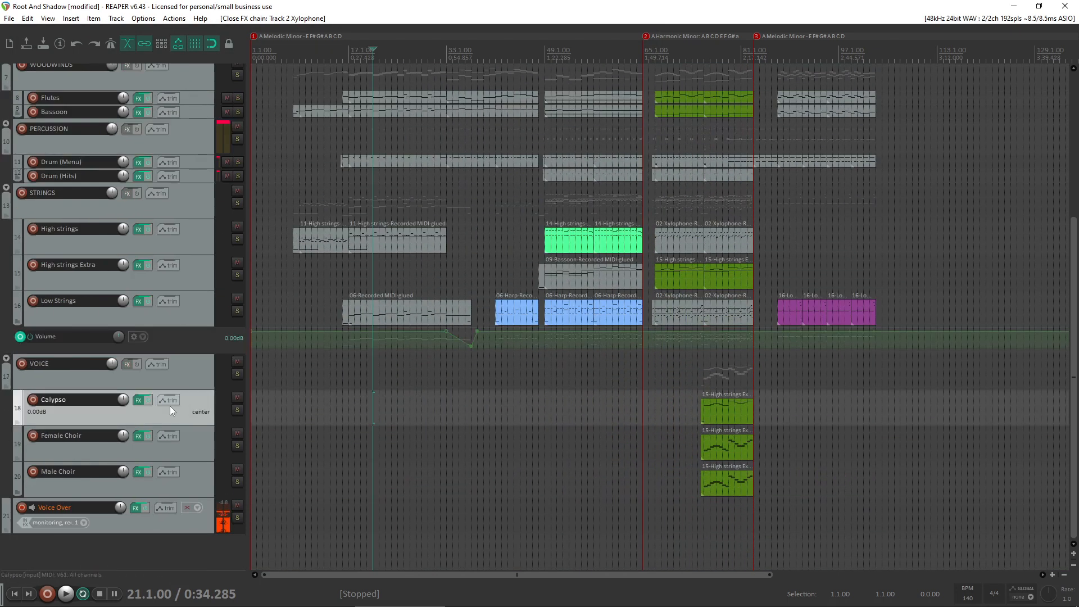
click(139, 400)
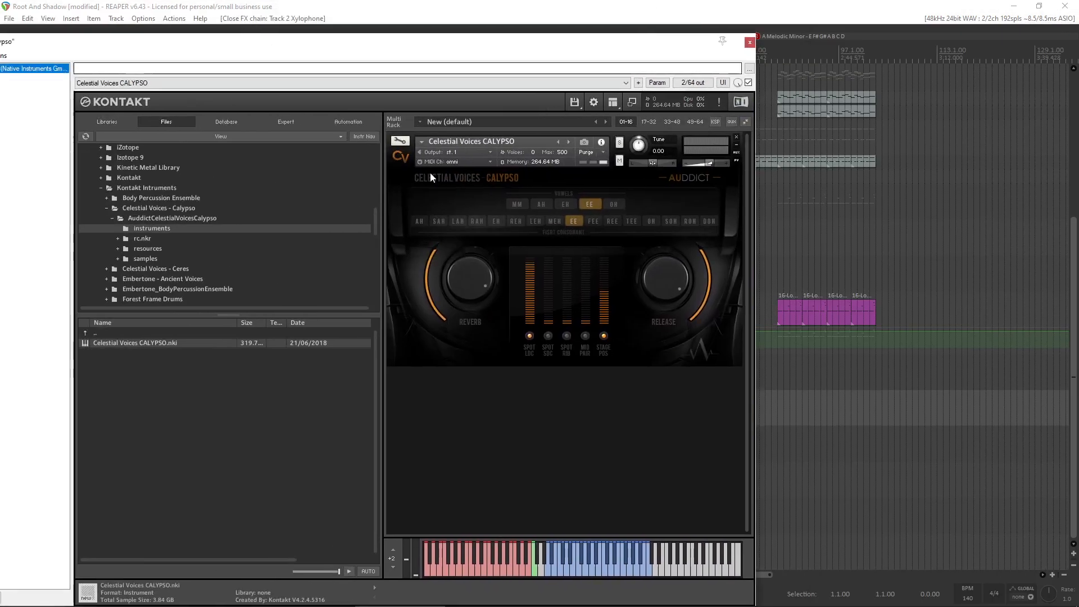
click(749, 42)
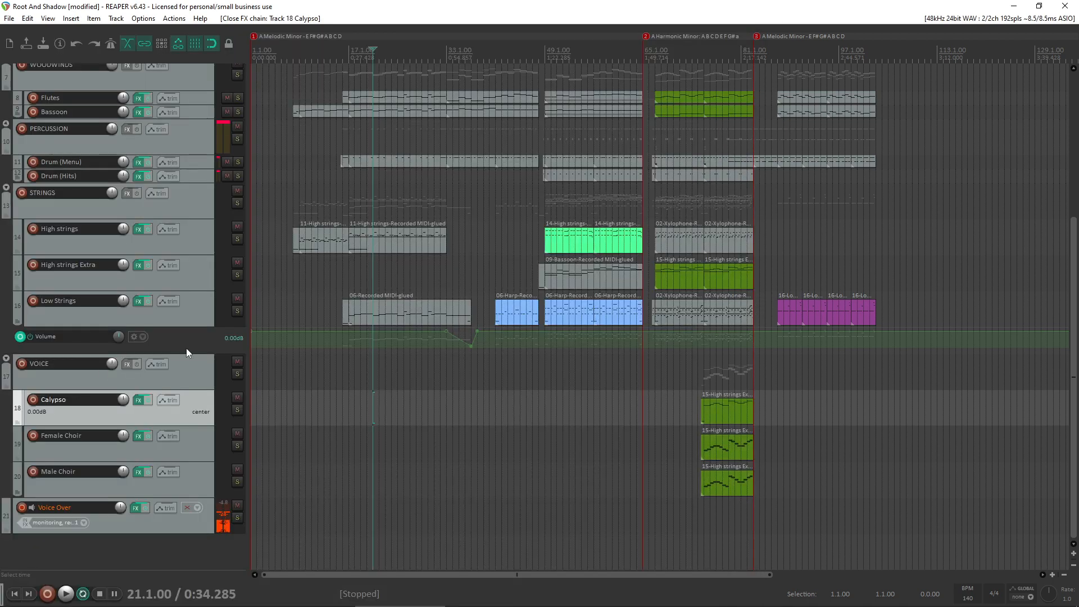
scroll(6, 460, up, 6)
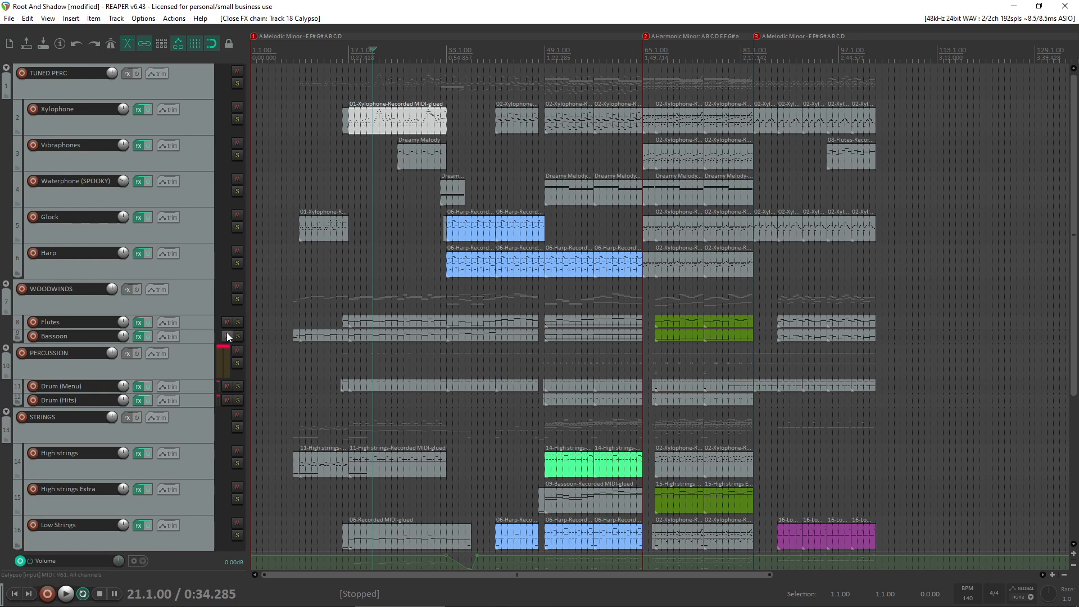
click(162, 262)
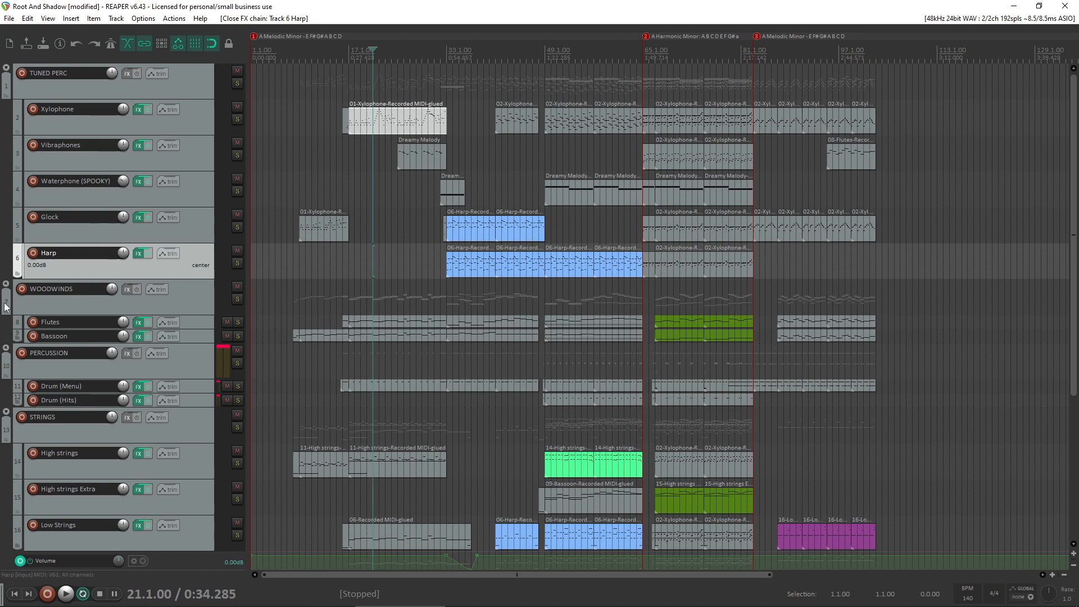
- Add a new track below Drum (Hits) in the PERCUSSION folder and name it Cymbal
scroll(22, 317, down, 5)
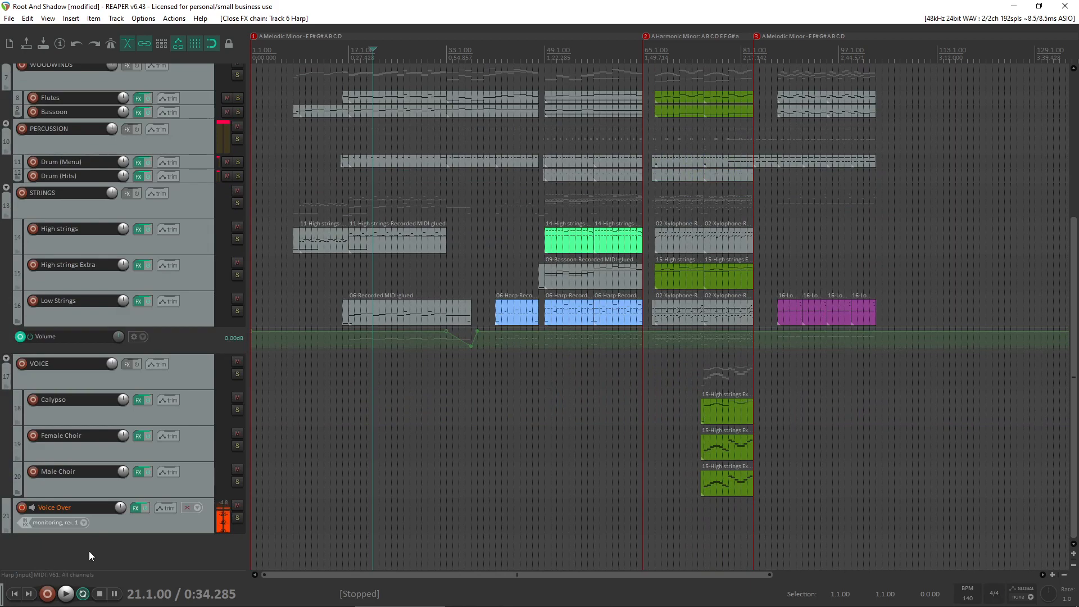
scroll(3, 548, up, 5)
scroll(3, 310, down, 5)
double_click(143, 555)
drag(184, 552, 130, 181)
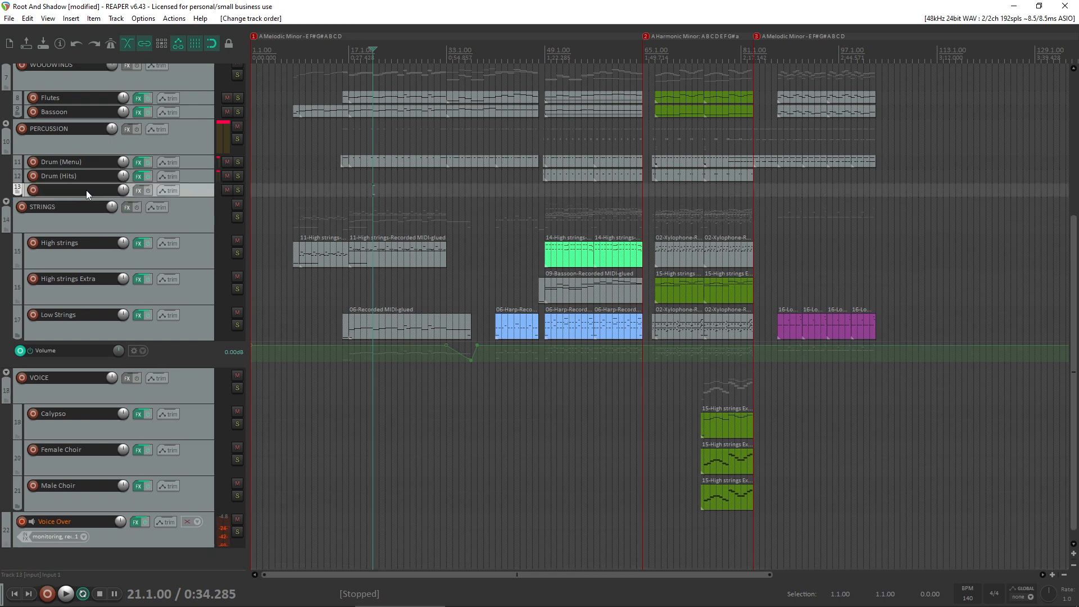
double_click(99, 189)
text(Cymbal)
key(Return)
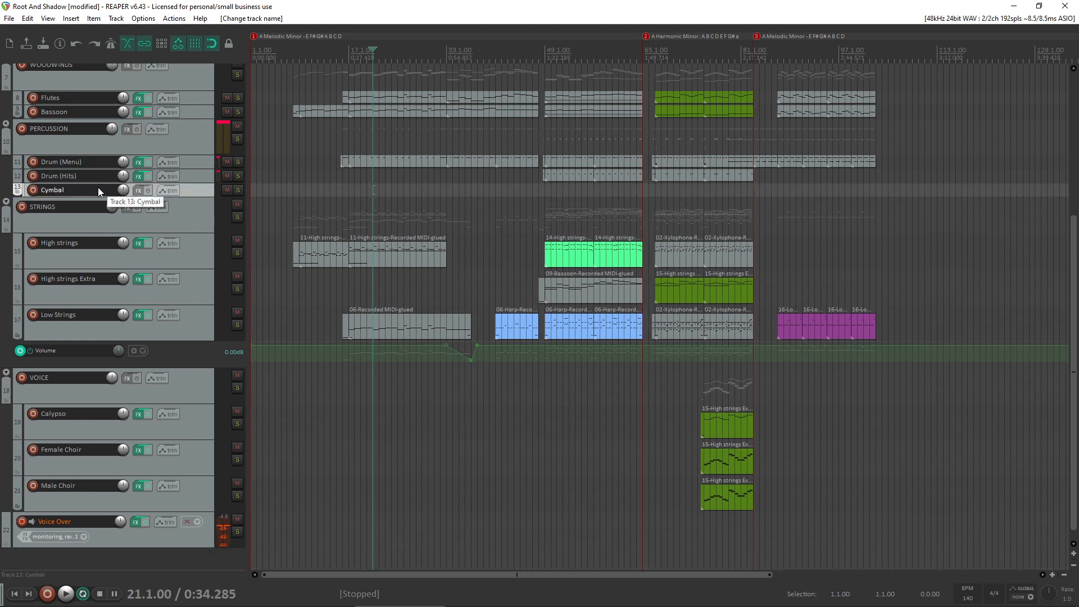
- Add the East West Play instrument to the Cymbal track and load 18 Cymbal.awi from Gold Perc, CymGong
click(139, 190)
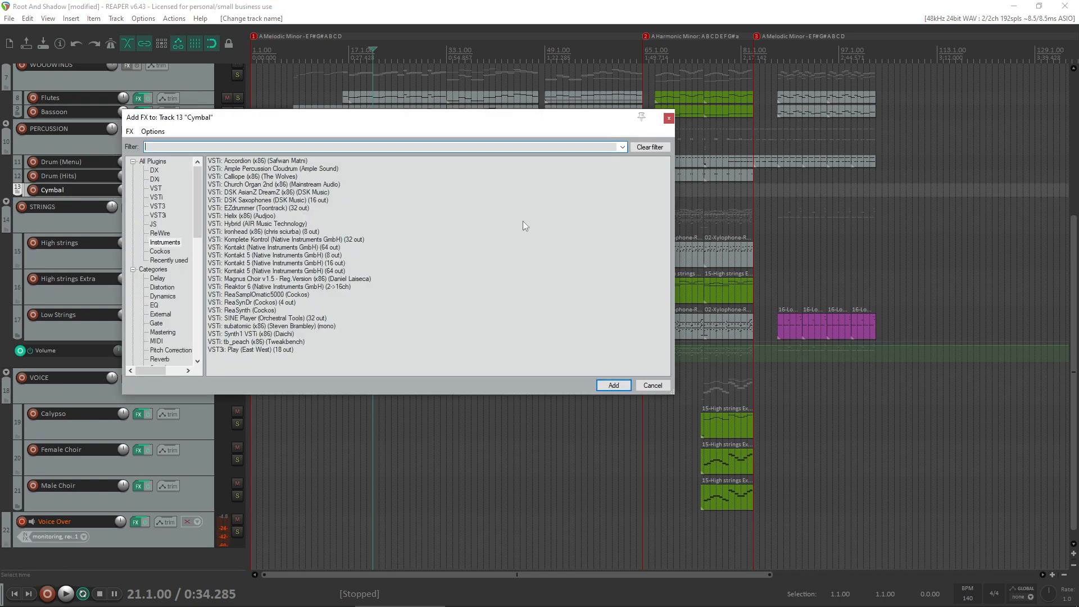
click(235, 351)
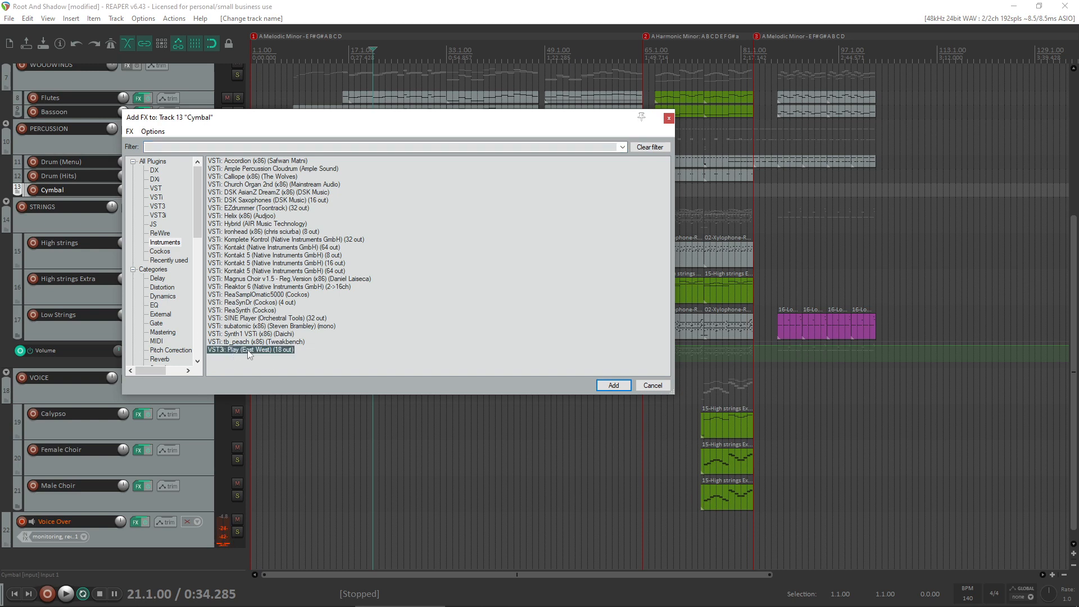
double_click(250, 351)
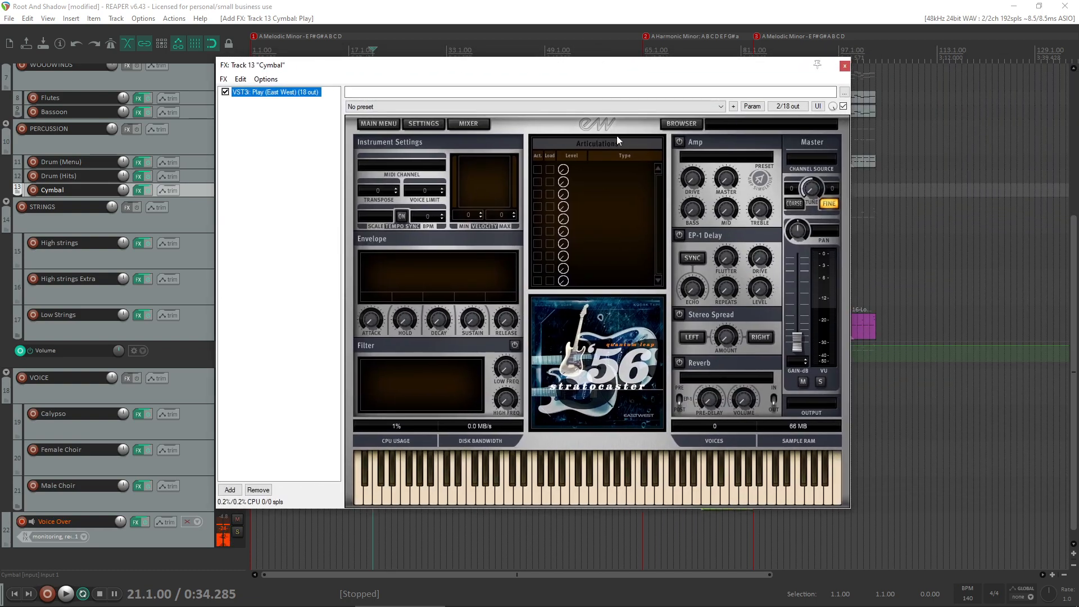
click(681, 123)
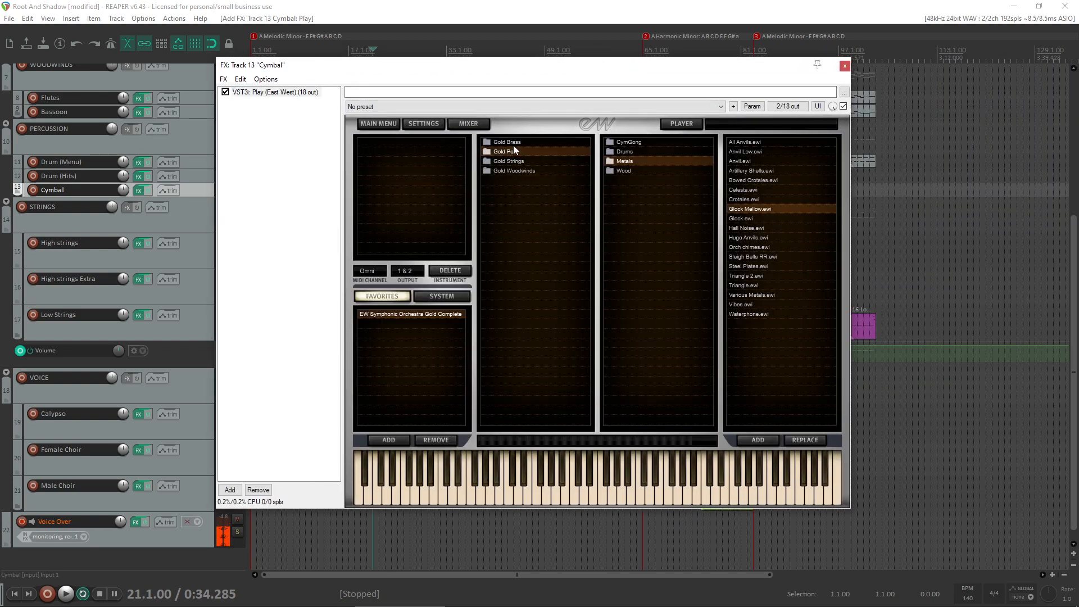
click(646, 142)
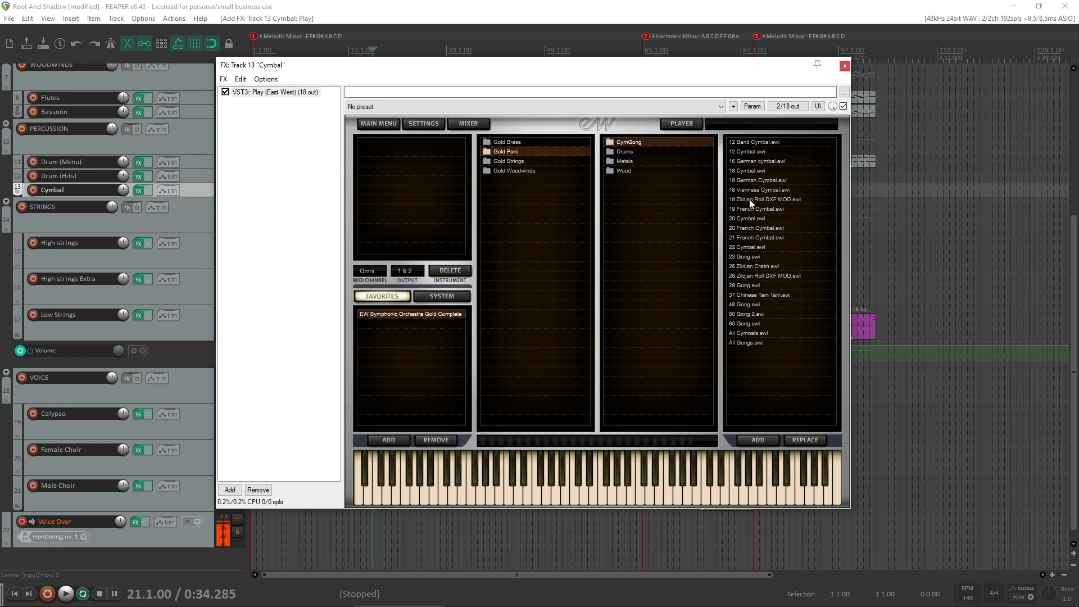
click(746, 172)
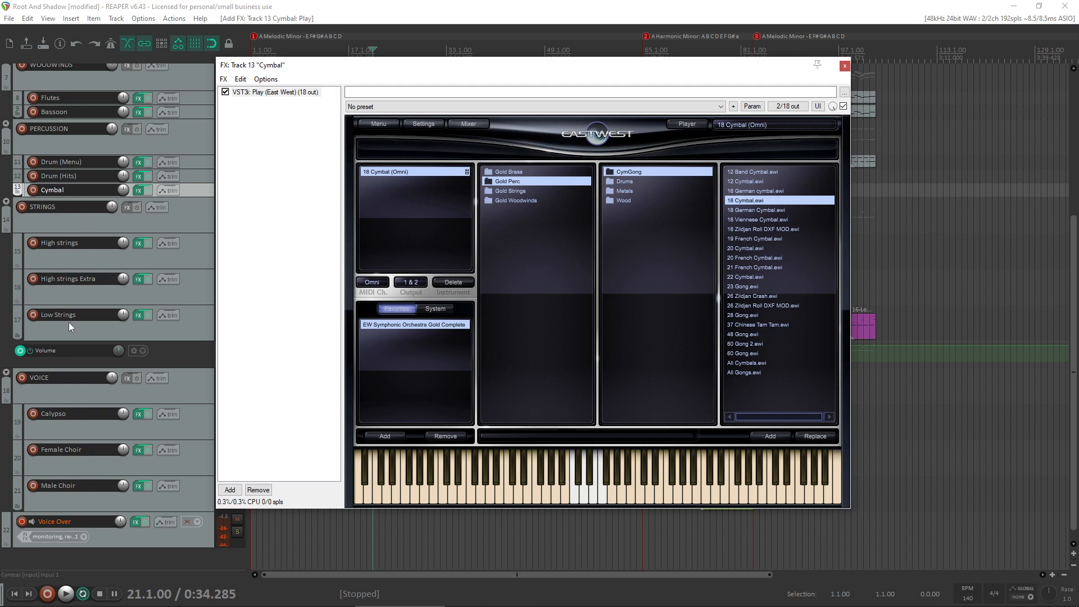
- Record-arm the Cymbal track, enlarge it, and set its MIDI input to all channels of the V61, leaving it unmuted
drag(349, 66, 521, 69)
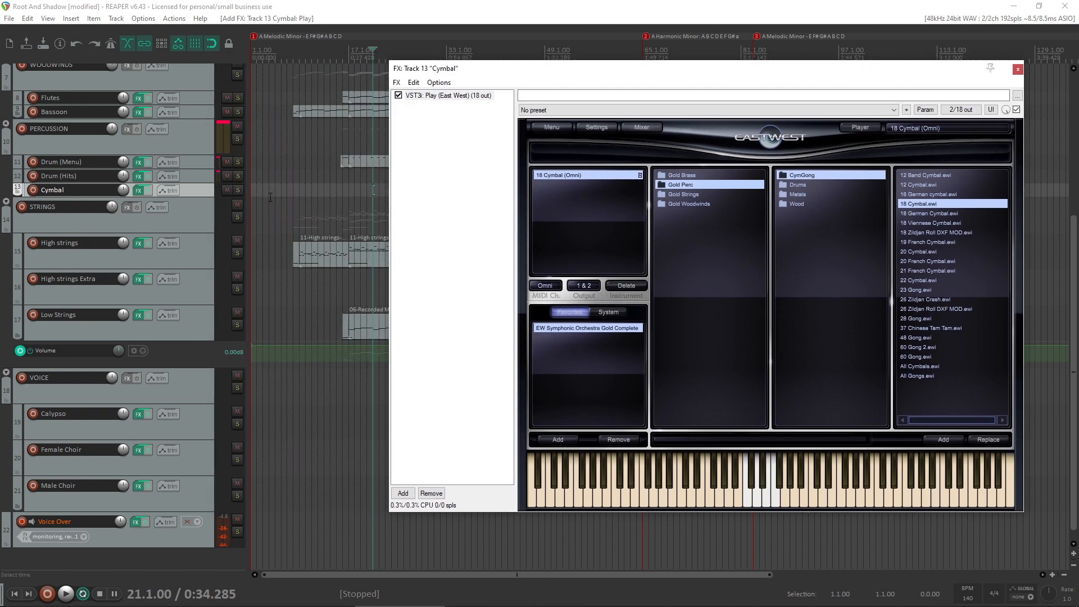
click(227, 190)
click(33, 190)
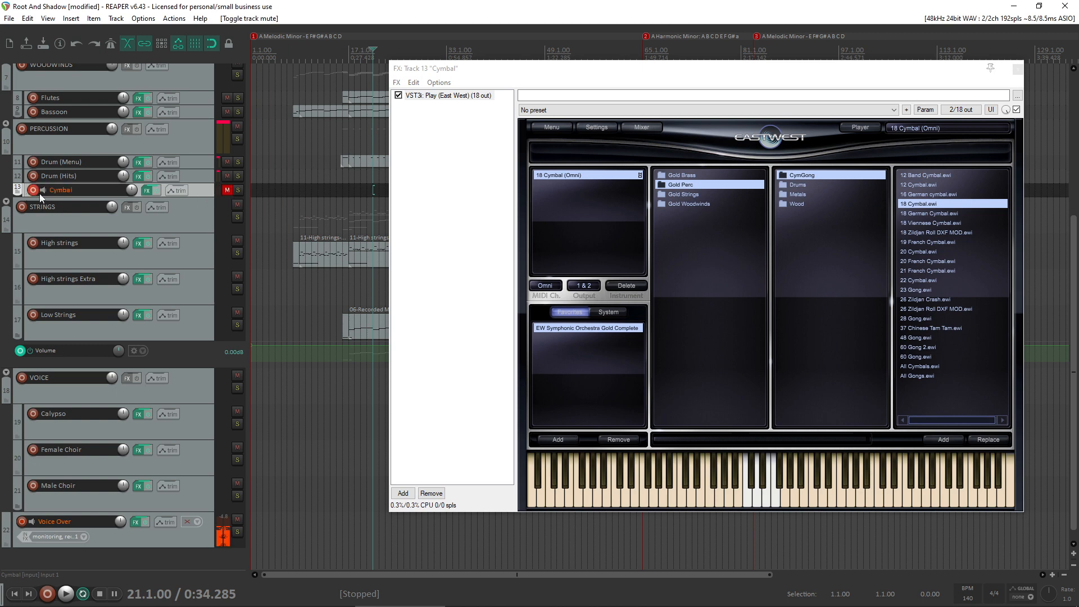
drag(206, 197, 206, 227)
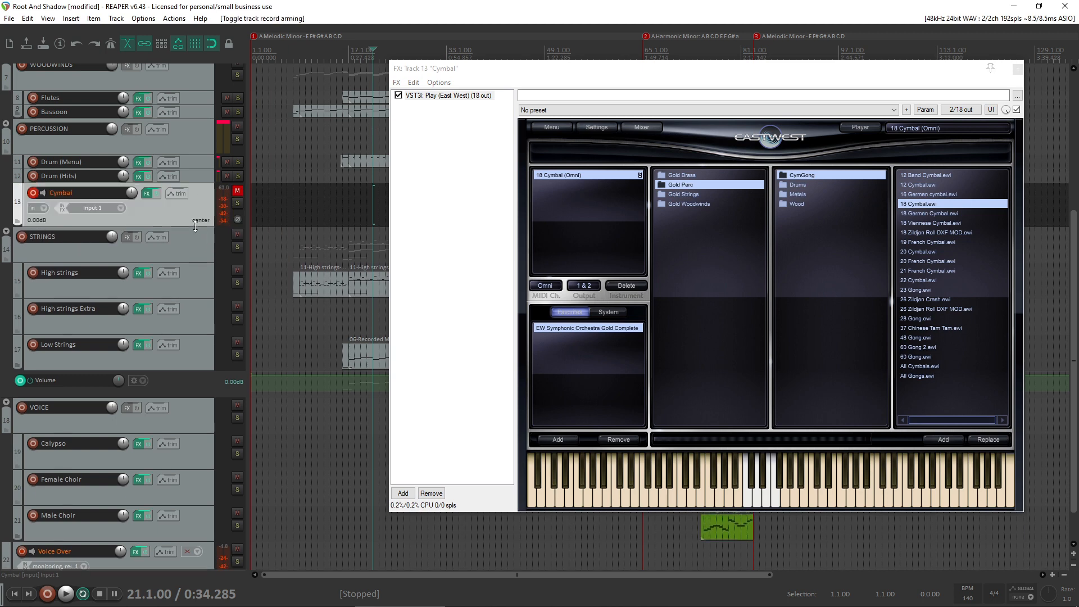
click(106, 208)
mouse_move(160, 246)
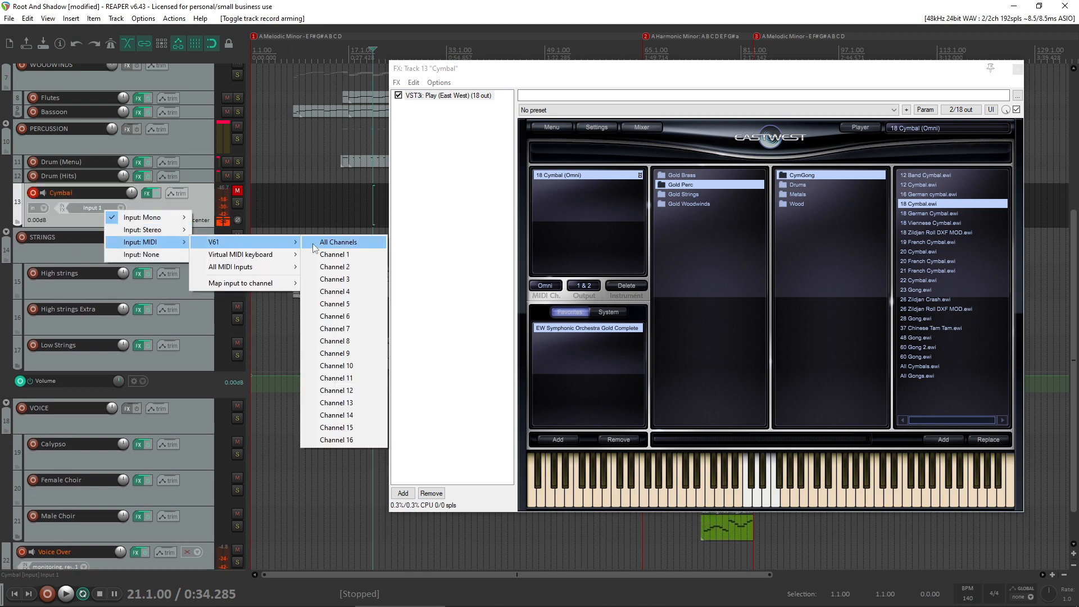
click(337, 242)
click(33, 193)
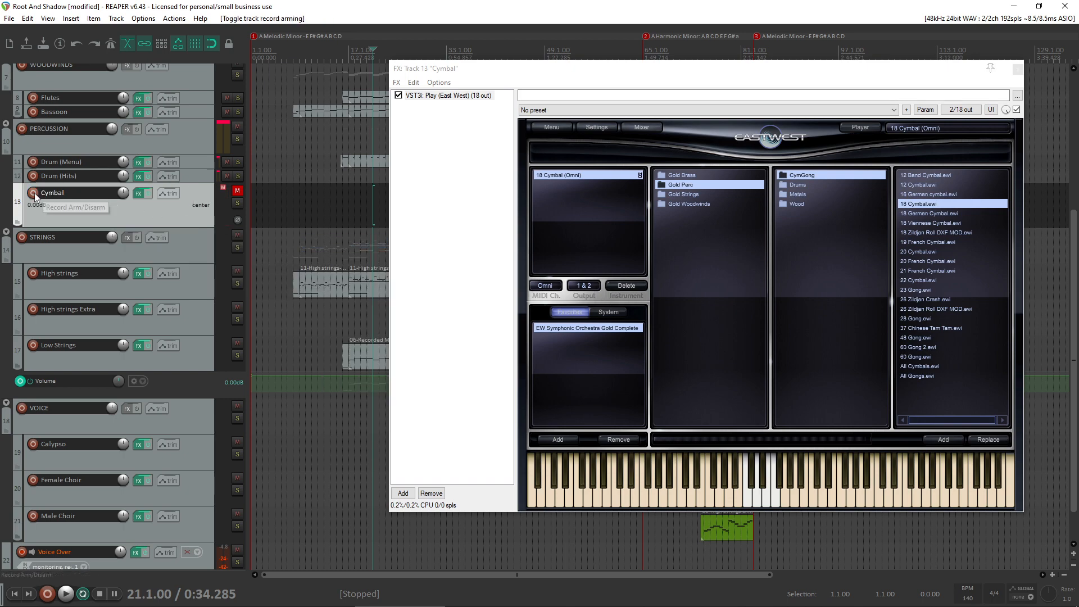
click(34, 194)
click(237, 191)
- Audition the 18 Cymbal samples on the virtual keyboard and close the FX window
scroll(84, 337, down, 1)
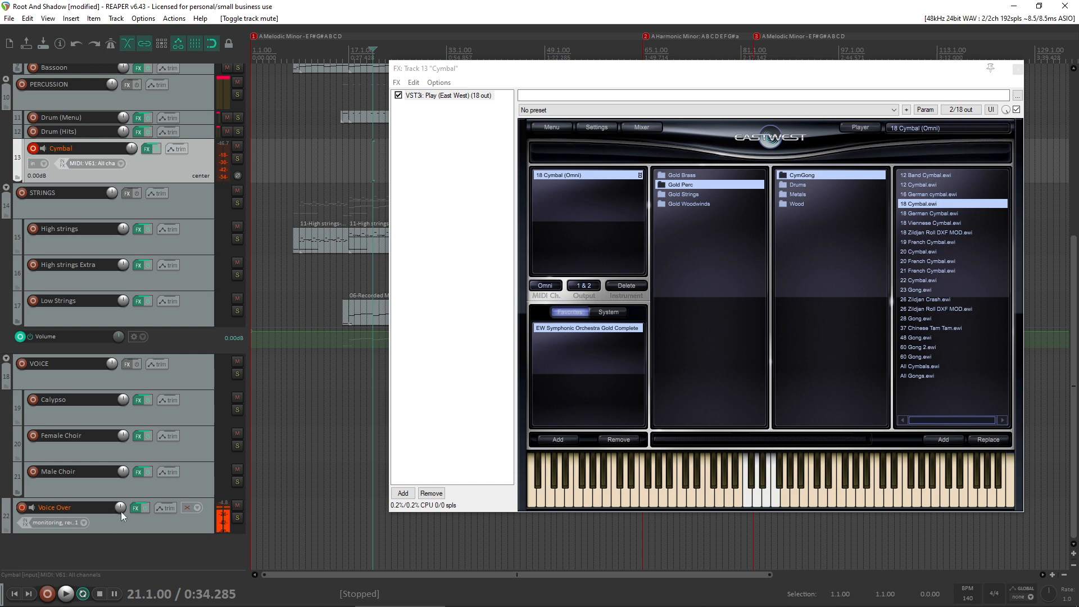
scroll(121, 484, up, 3)
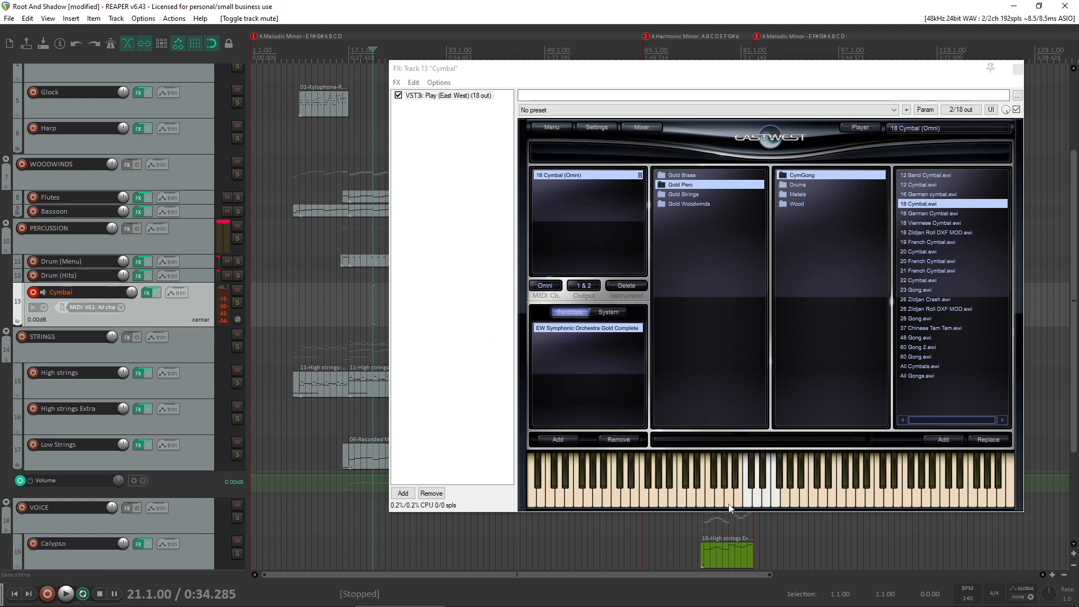
click(749, 478)
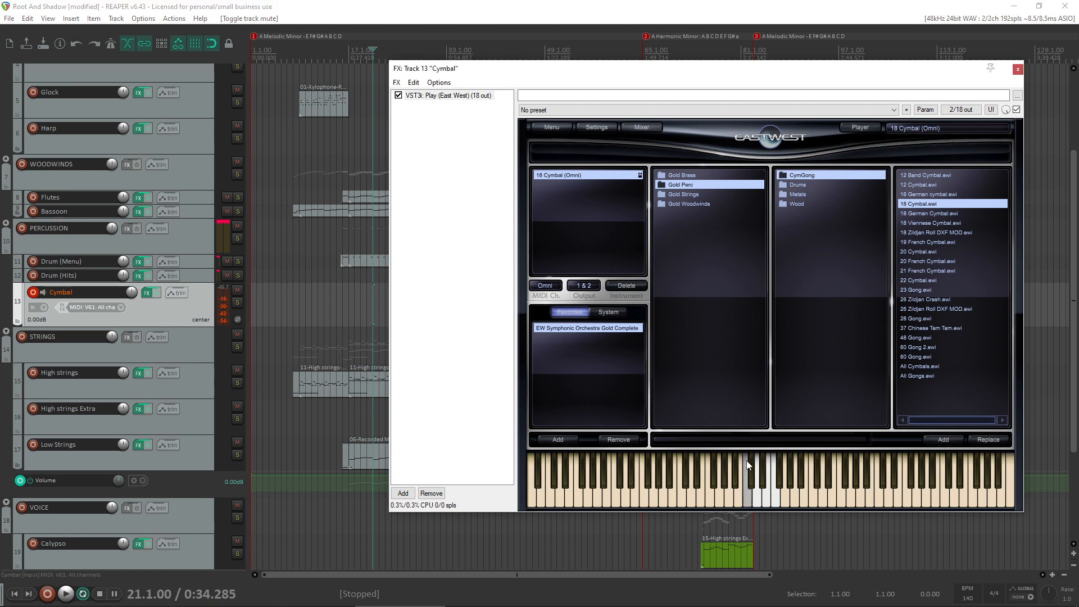
click(749, 495)
click(751, 502)
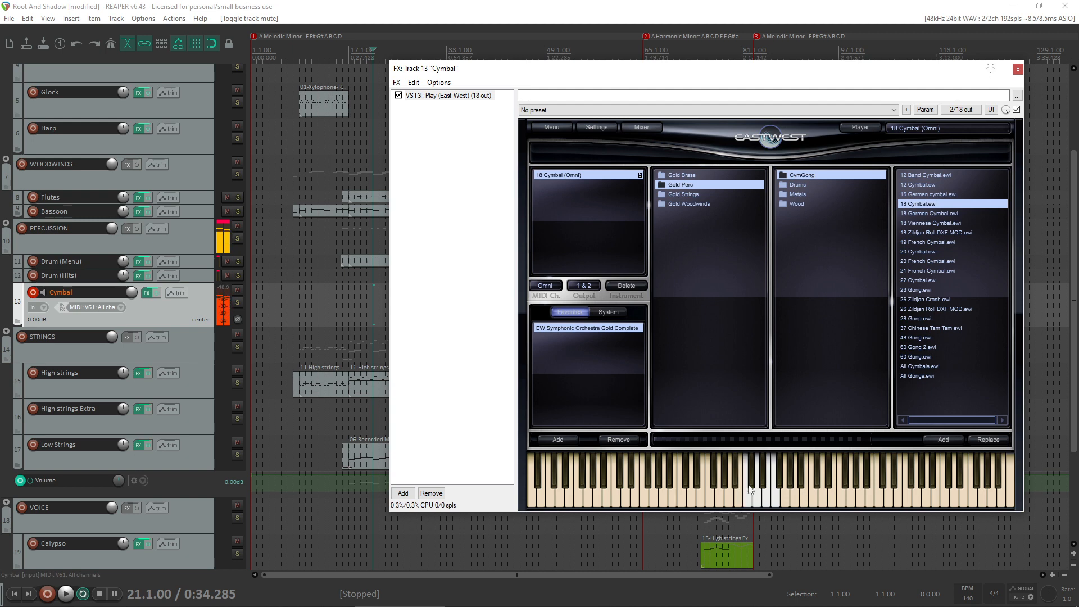
click(774, 494)
click(1018, 68)
- Copy the Drum (Hits) item from bars 75 to 83 onto the Cymbal track and replace its notes with one short C5 note at bar 75
scroll(765, 374, up, 6)
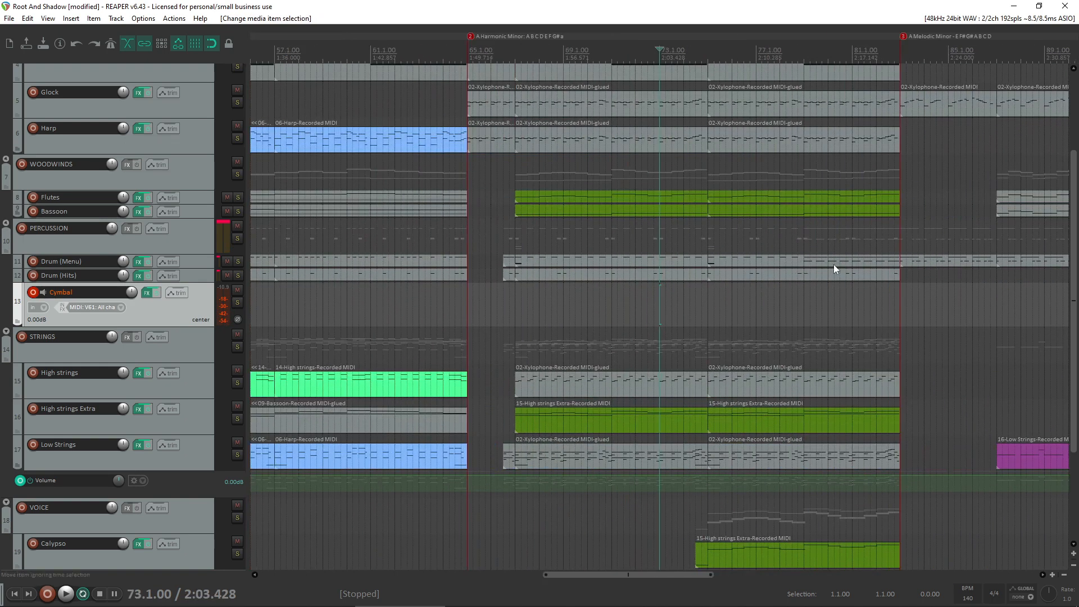
click(801, 276)
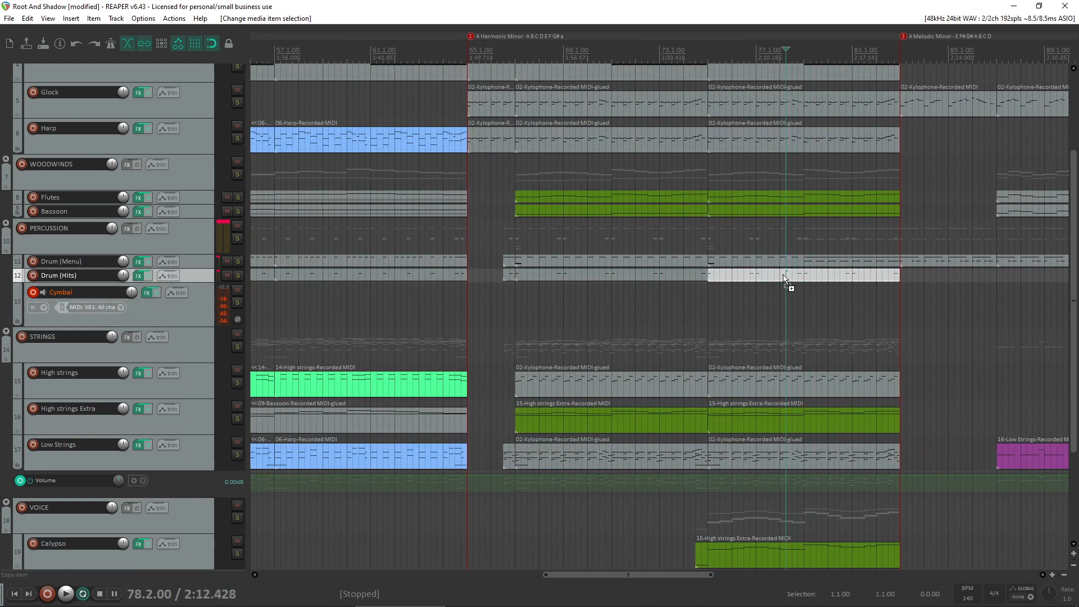
drag(784, 277, 784, 308)
double_click(783, 308)
drag(795, 356, 300, 200)
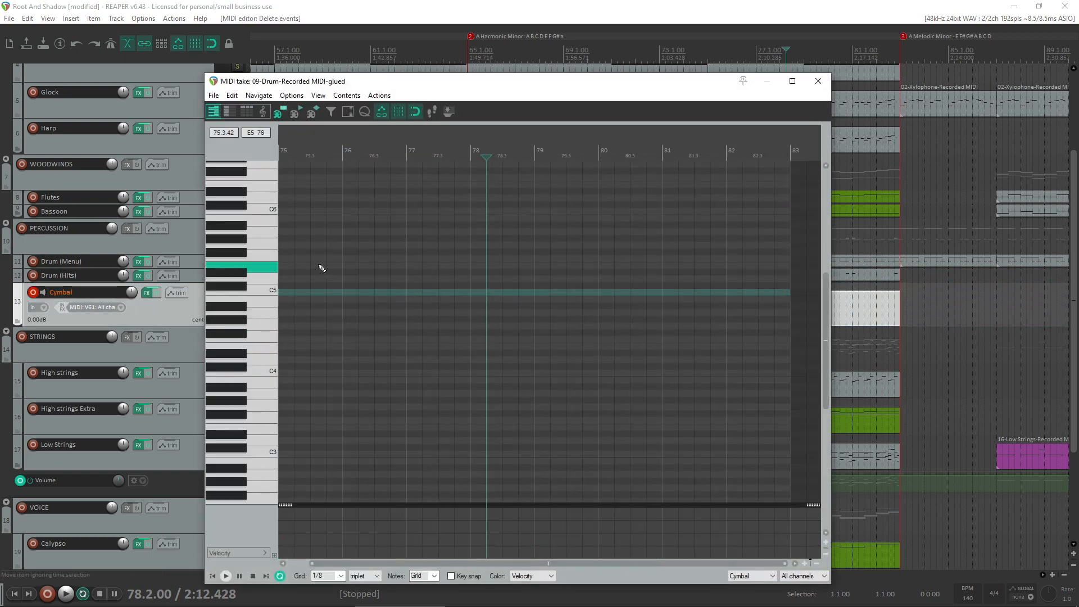
key(Delete)
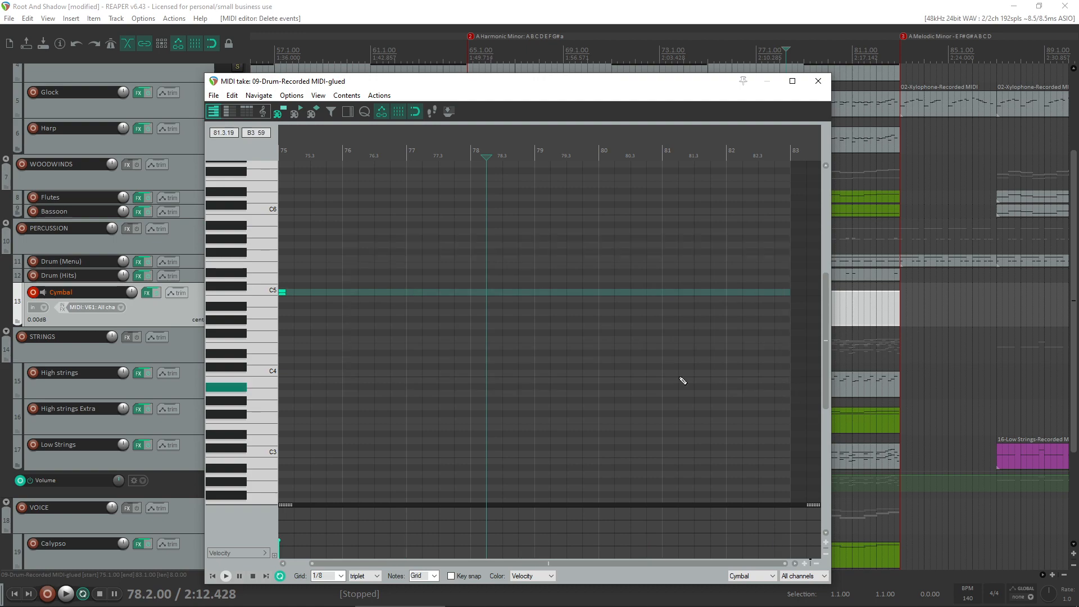
- Audition cymbal pitches on the piano roll keys and move the note at bar 75 down to F4
click(144, 291)
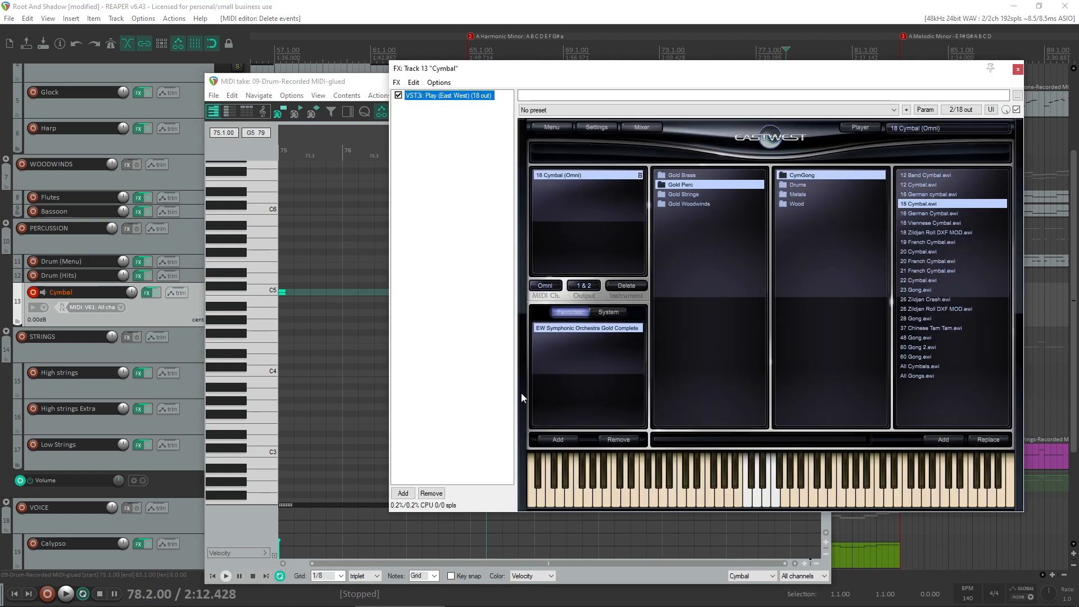
click(266, 292)
drag(760, 65, 1078, 79)
click(264, 345)
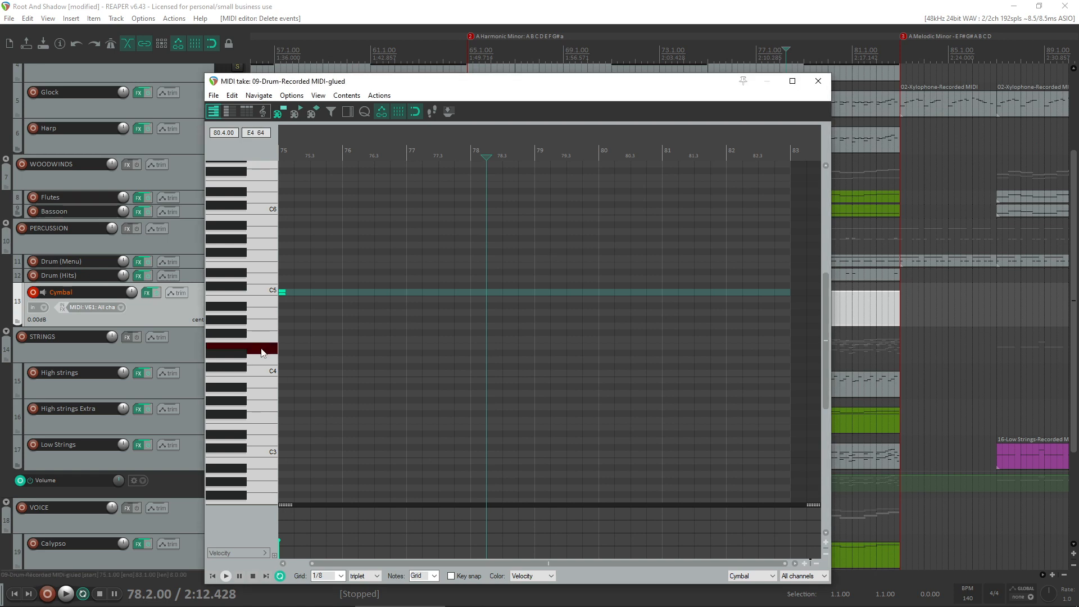
drag(282, 292, 283, 340)
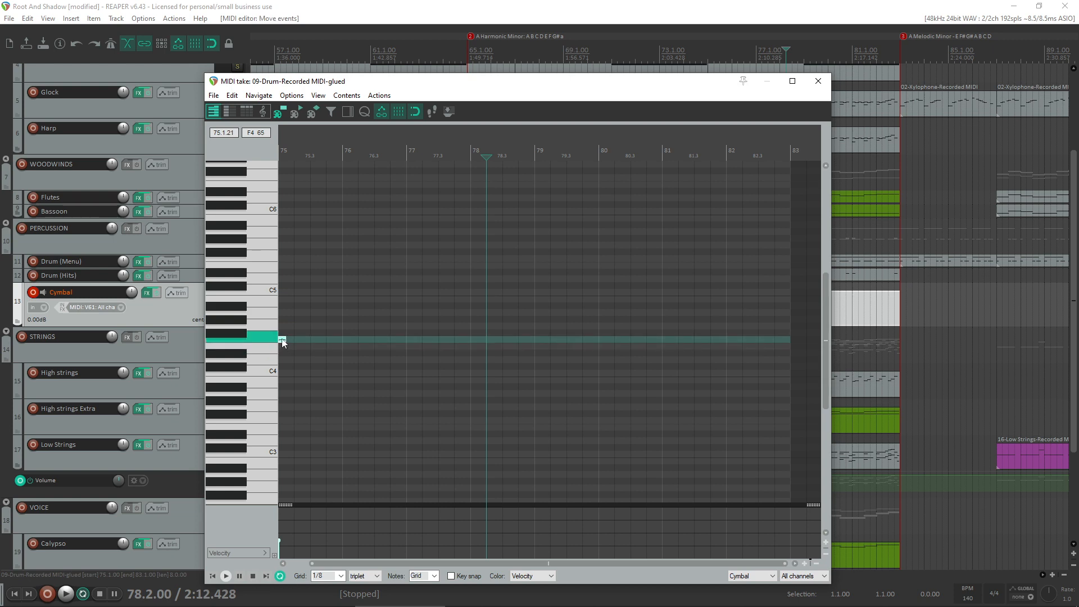
click(818, 81)
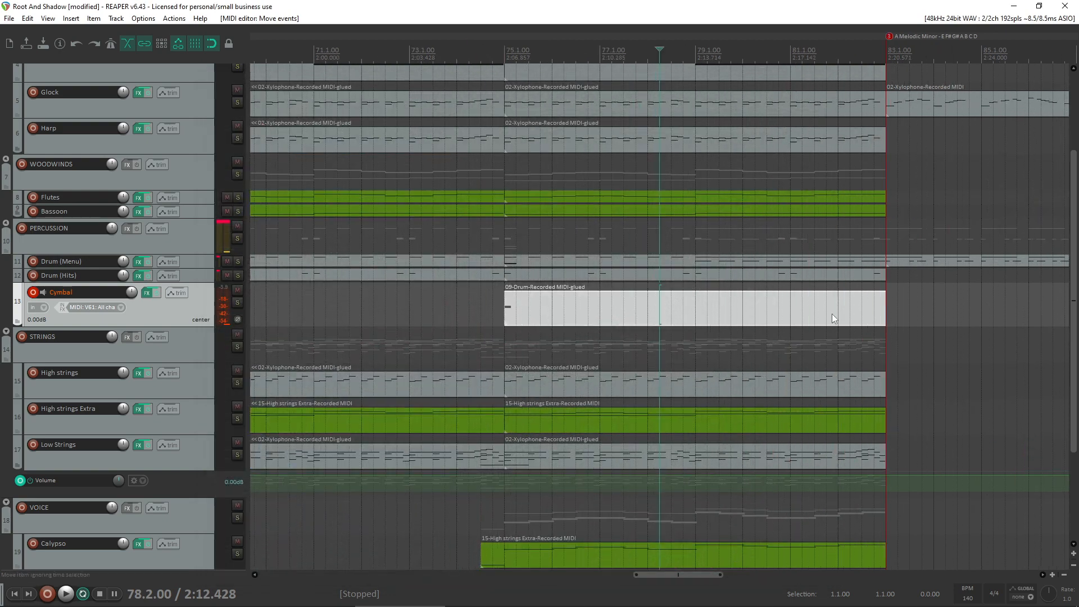
- Shorten the Cymbal item to one beat just before bar 83 and play back the transition
mouse_move(881, 309)
mouse_down()
mouse_move(514, 322)
mouse_move(879, 306)
mouse_up()
click(795, 302)
key(space)
scroll(795, 302, up, 3)
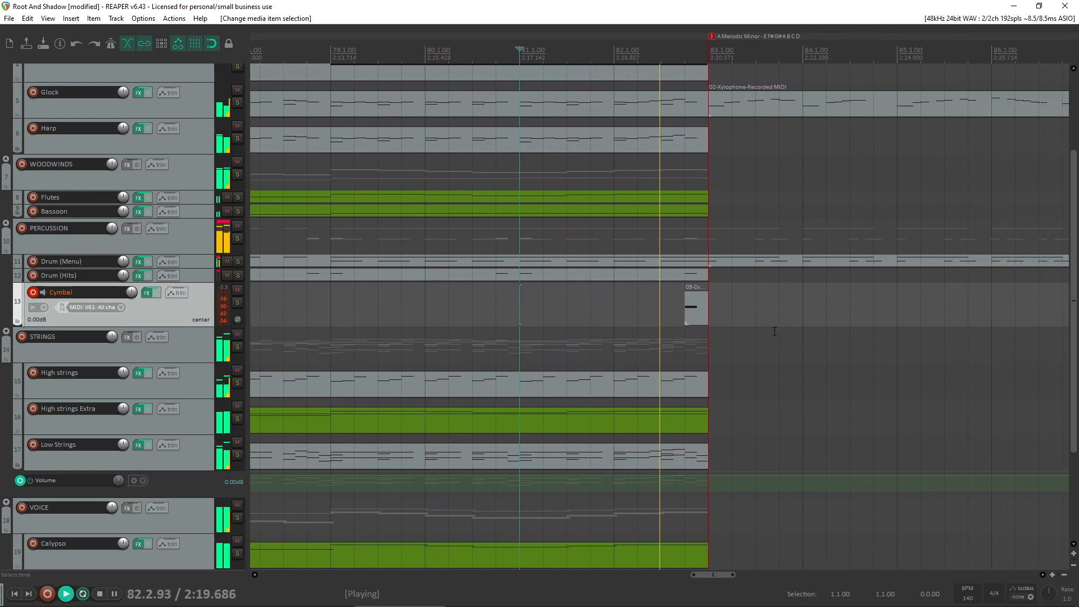
key(space)
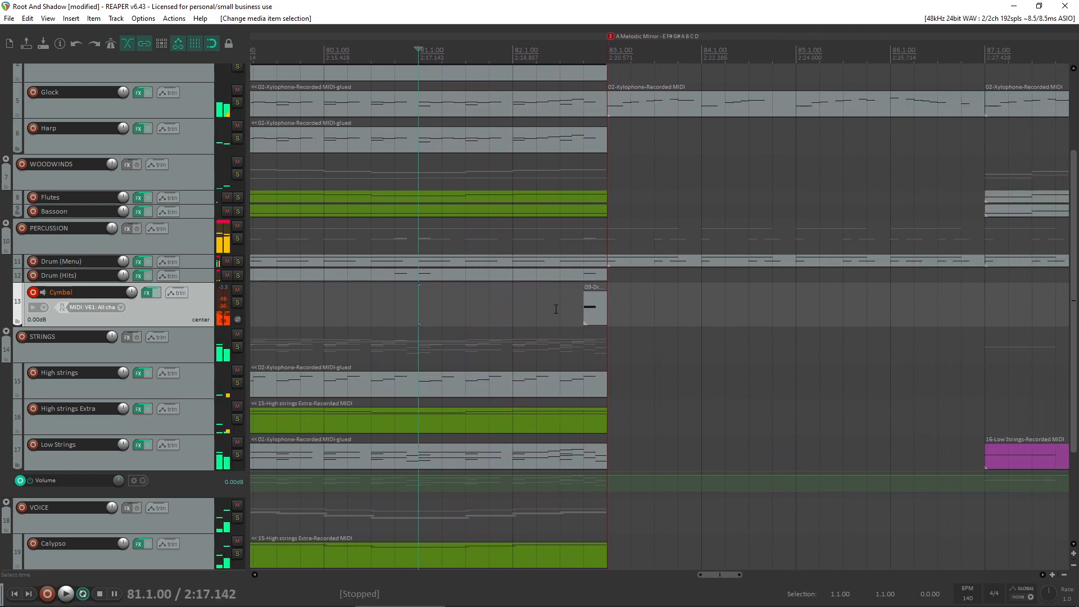
- Resize the Cymbal item to bars 81 to 83 and make its note a full-length C4 with velocity 72
mouse_move(588, 323)
mouse_down()
mouse_move(422, 323)
mouse_move(630, 315)
mouse_move(607, 315)
mouse_up()
double_click(494, 313)
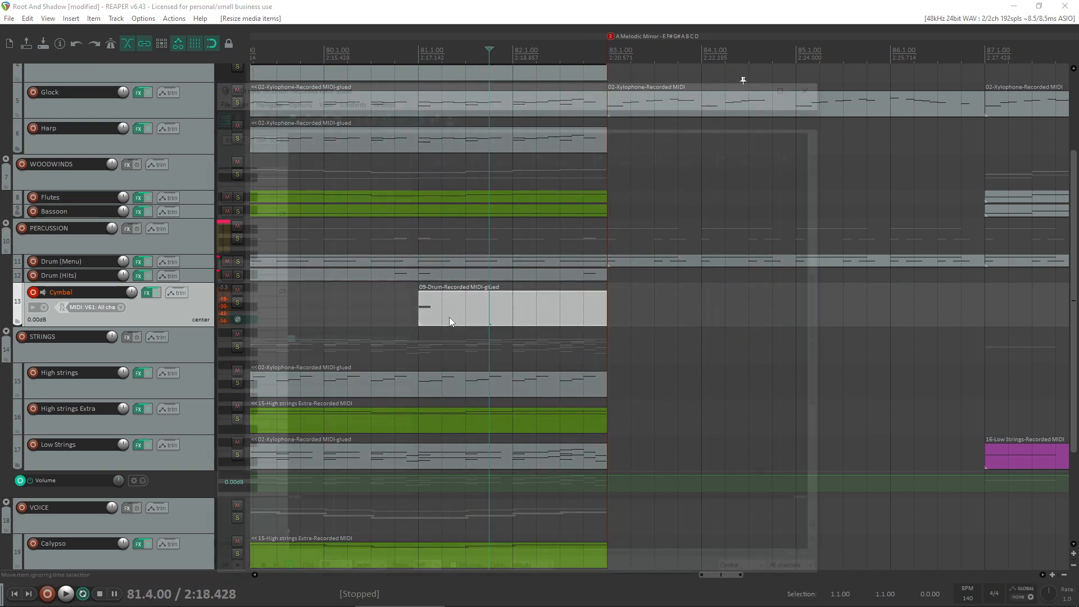
click(257, 372)
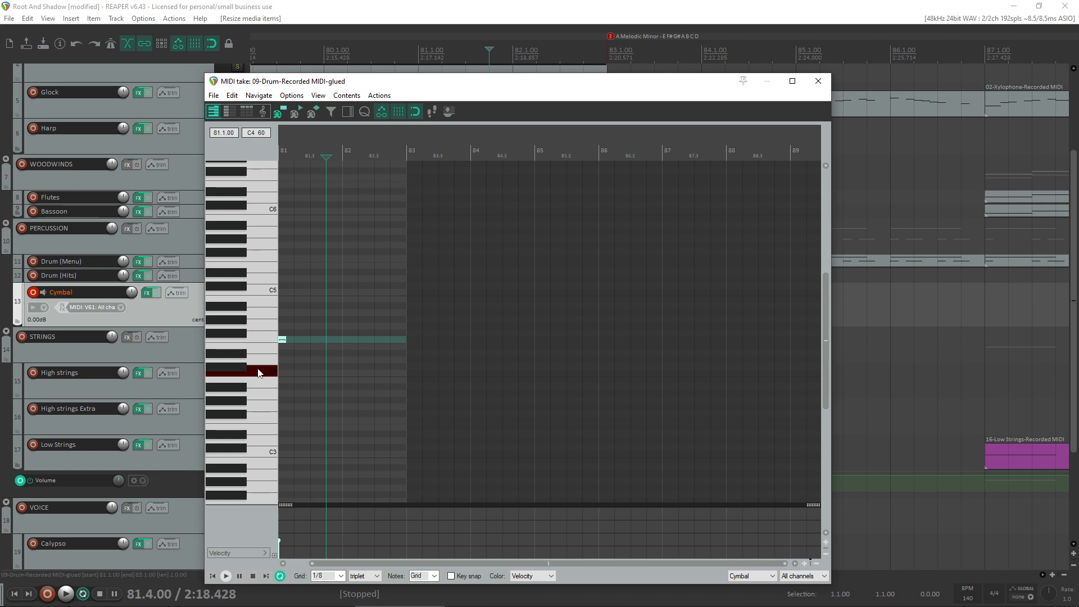
drag(282, 340, 407, 372)
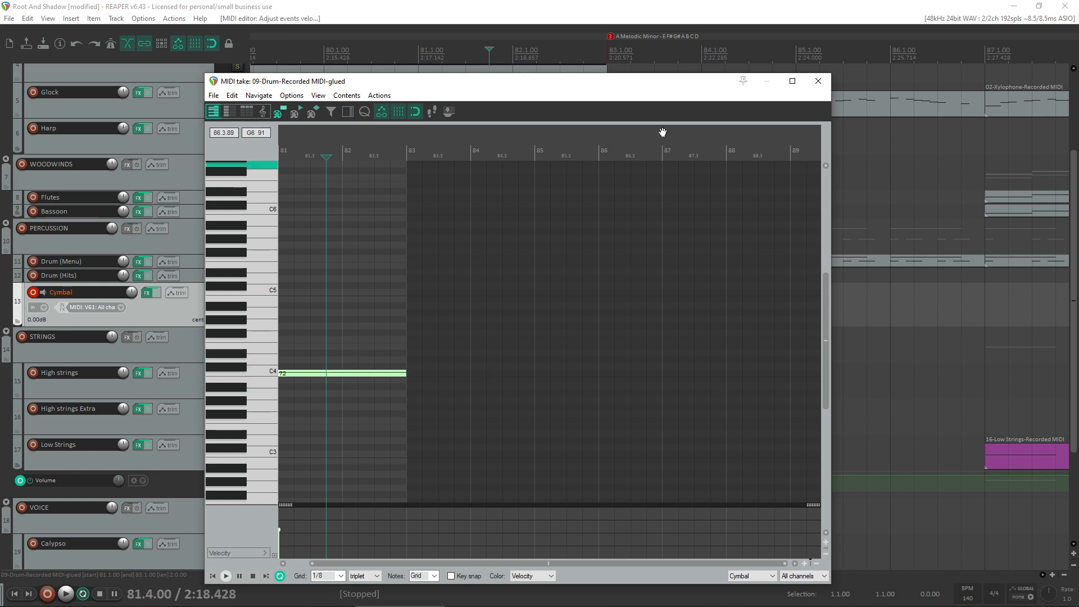
click(819, 81)
- Play back the transition into bar 83 from bar 80 with the two-bar cymbal note
click(347, 307)
key(space)
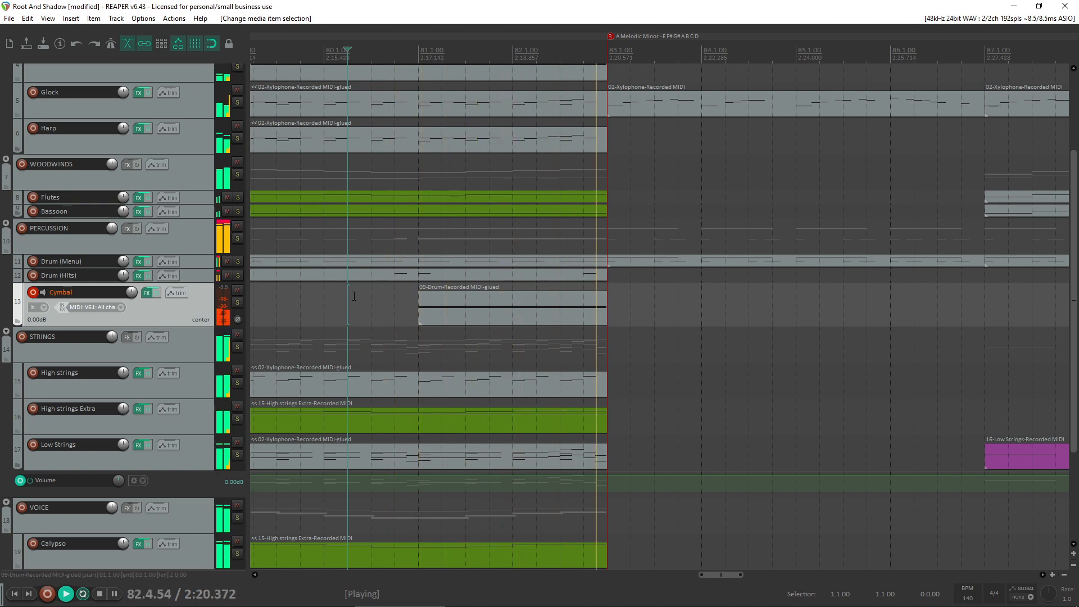
scroll(361, 286, down, 2)
key(space)
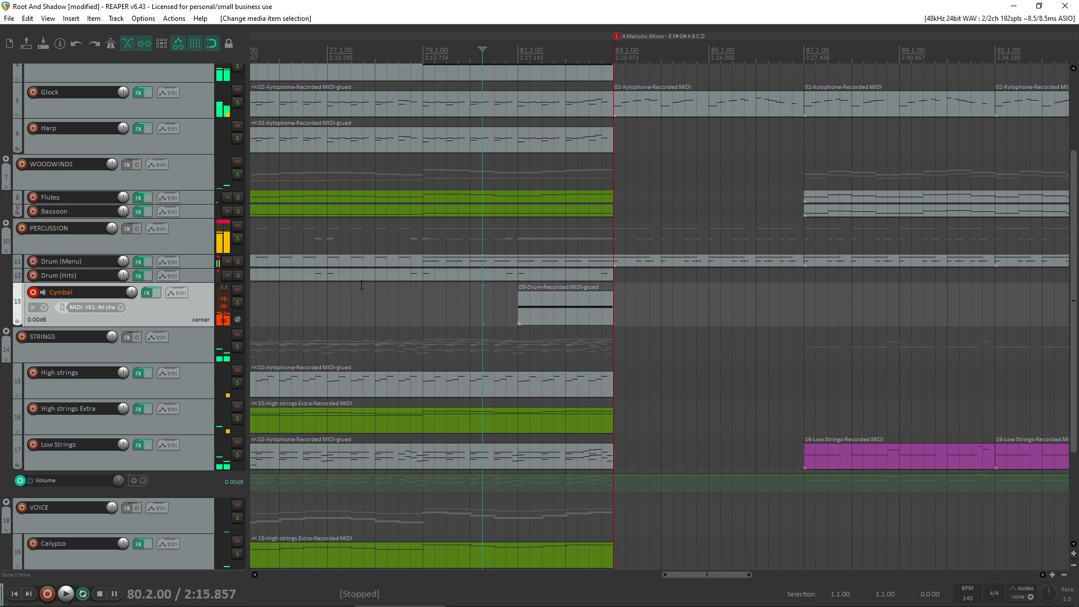
- Extend the Cymbal item to span bars 79 to 83, stretch its C4 note to the item's end and adjust the note's velocity
drag(565, 300, 589, 317)
double_click(588, 316)
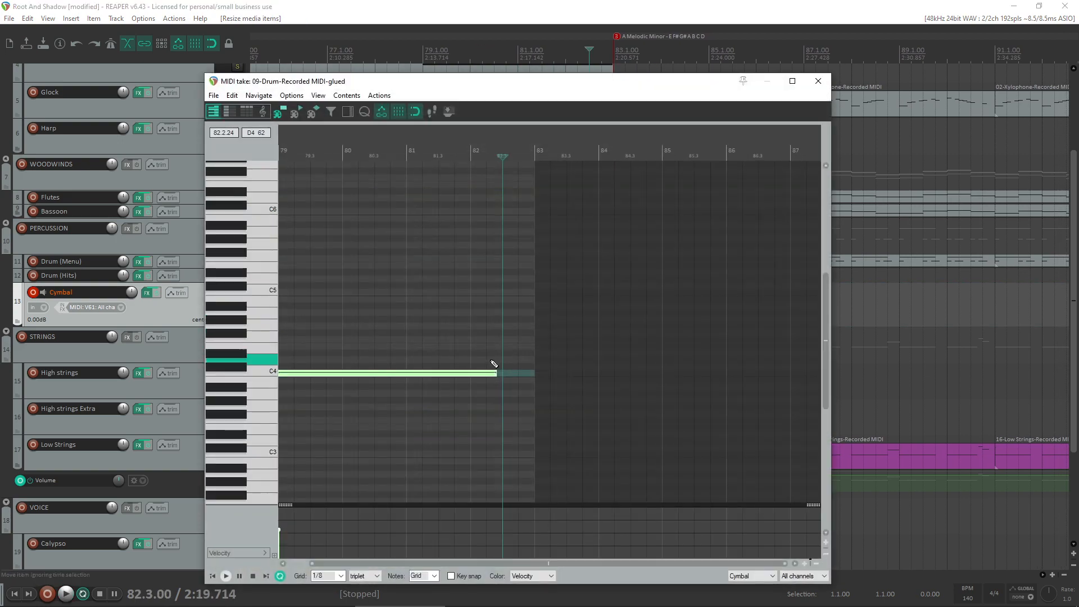
drag(494, 373, 551, 377)
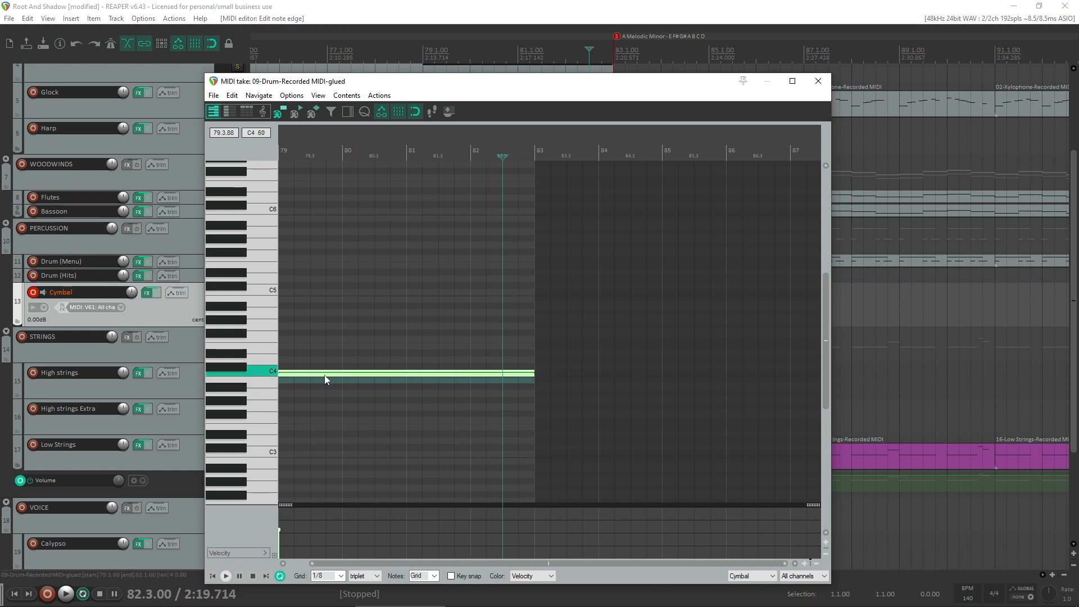
drag(324, 375, 330, 360)
click(818, 81)
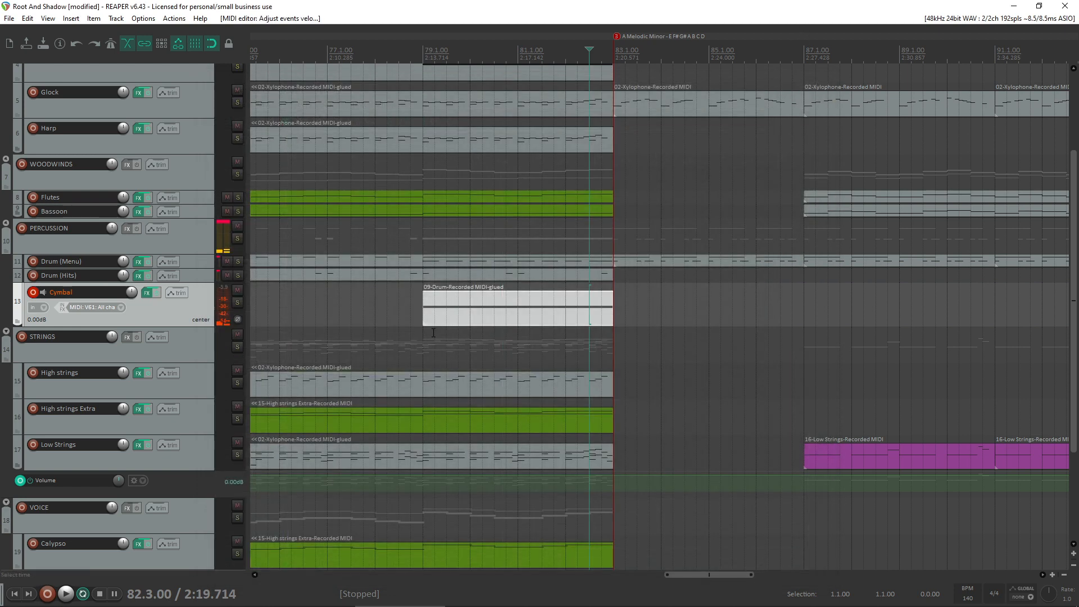
- Play back from bar 77, and shorten and shift the Cymbal item to span bars 80 to 83
click(344, 304)
key(space)
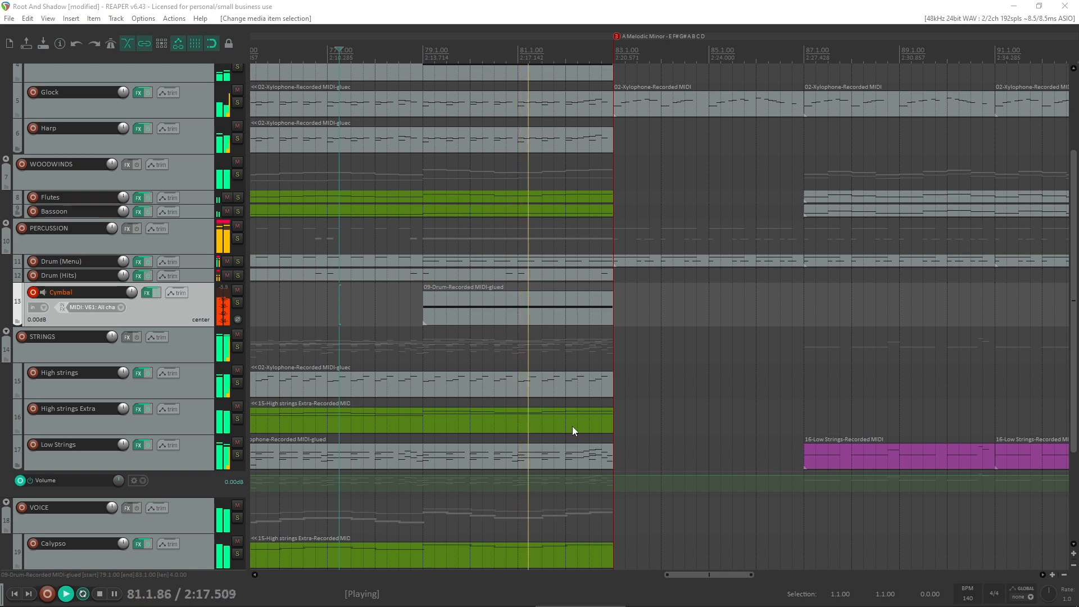
click(538, 312)
key(space)
drag(612, 321, 556, 321)
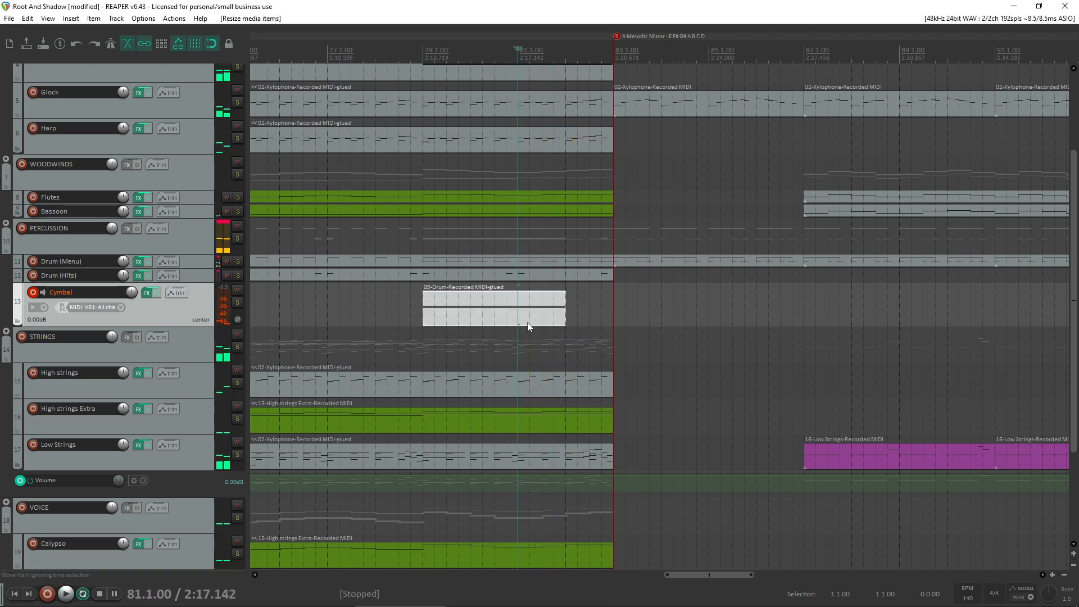
drag(487, 321, 533, 323)
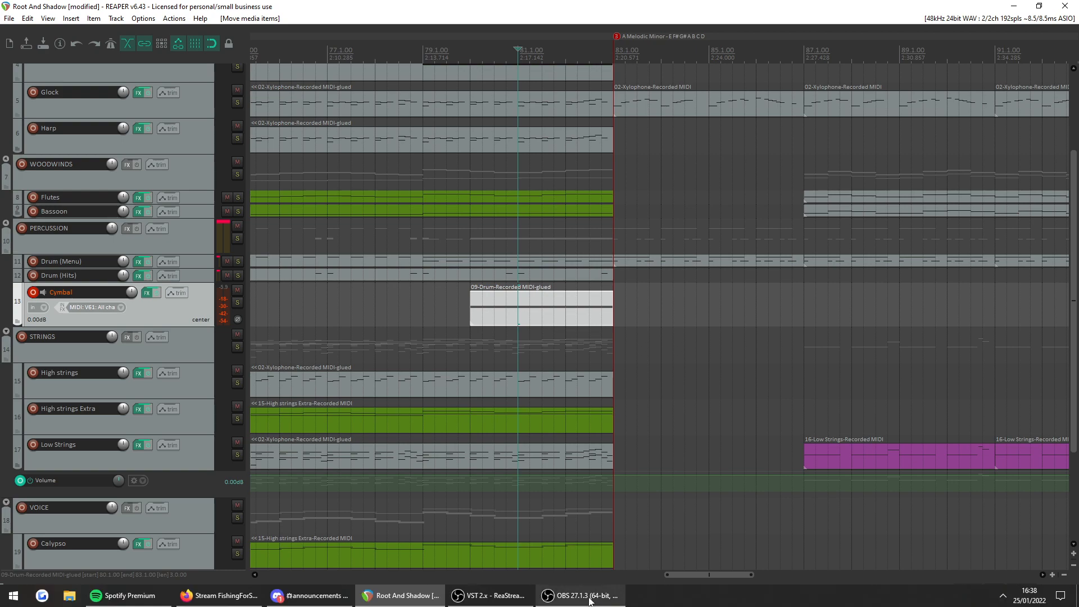
click(590, 596)
click(423, 315)
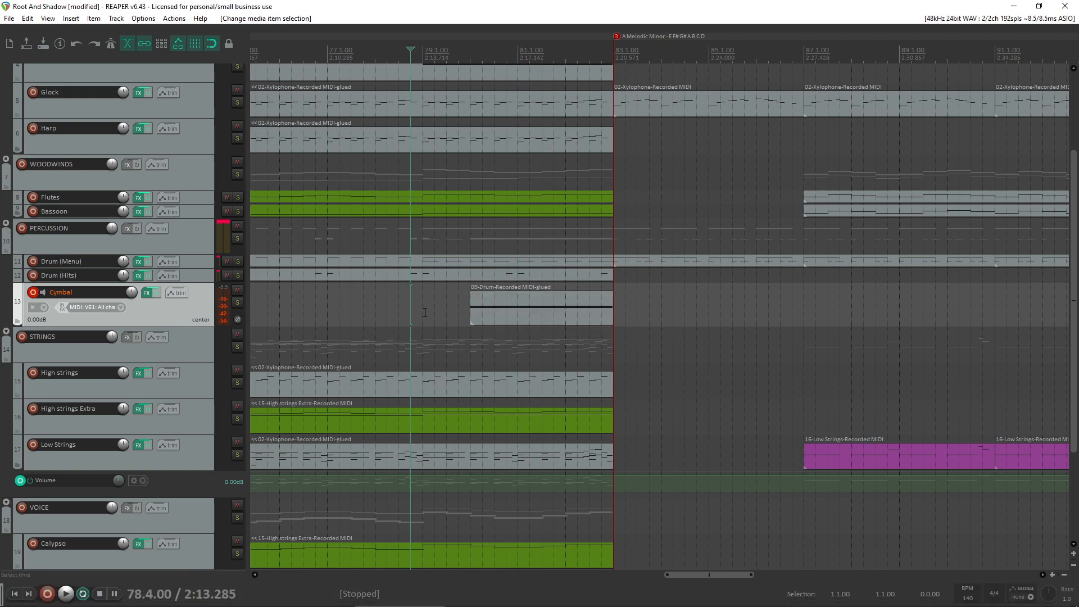
scroll(425, 315, down, 2)
scroll(425, 316, down, 1)
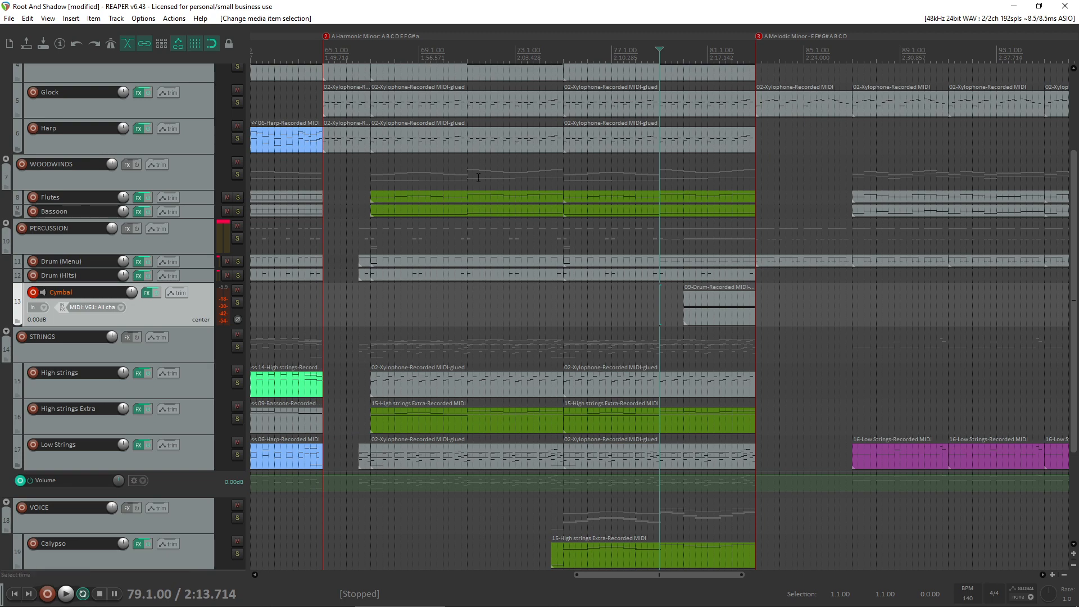
scroll(52, 355, down, 3)
scroll(566, 349, up, 2)
scroll(565, 348, down, 1)
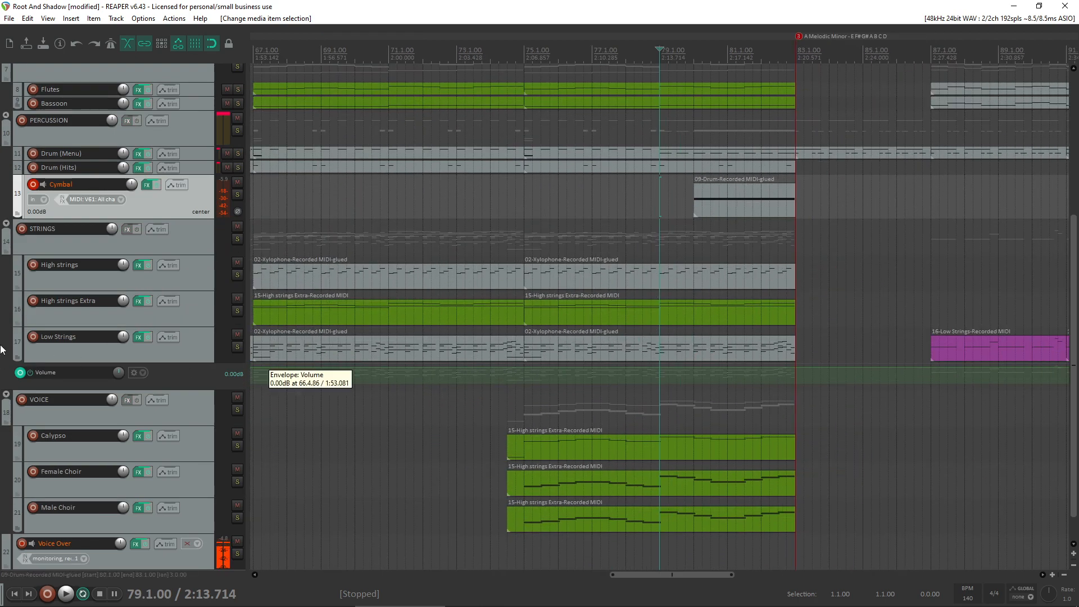
scroll(11, 344, up, 2)
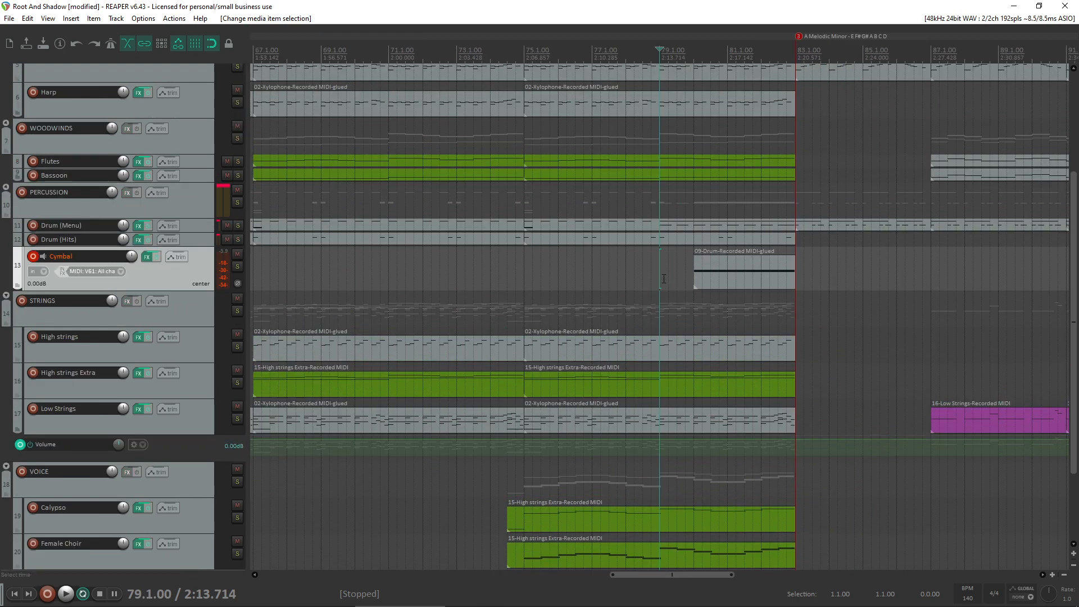
scroll(664, 279, up, 3)
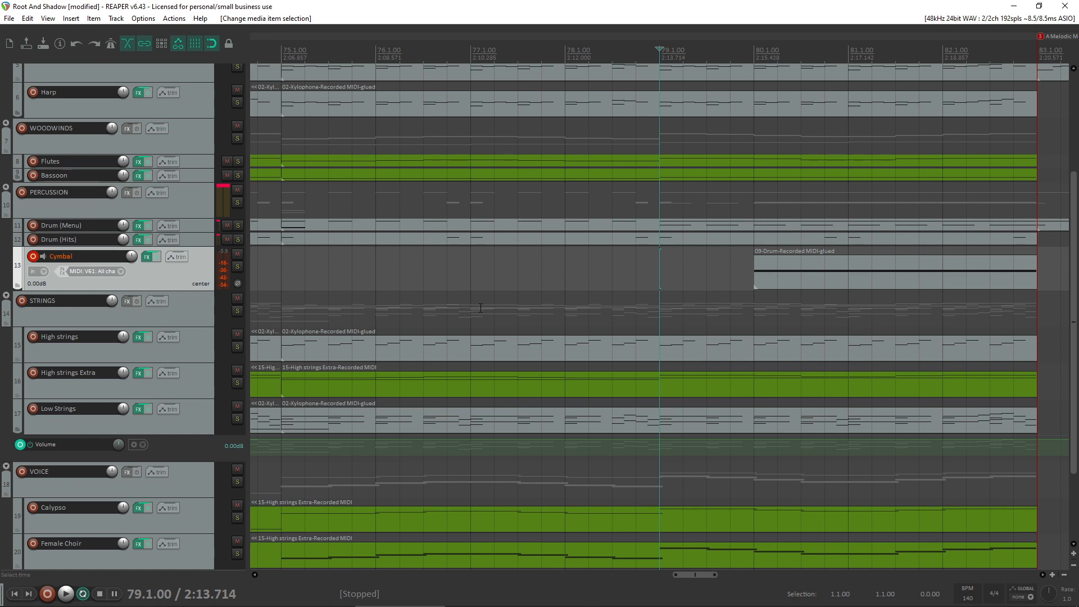
scroll(623, 284, down, 1)
scroll(623, 288, down, 2)
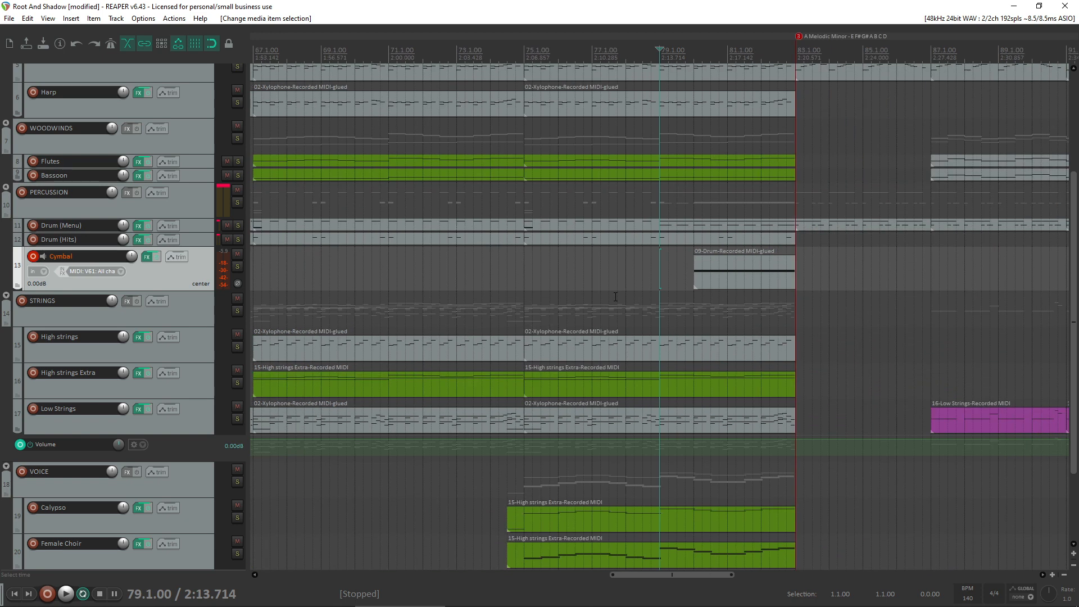
- Play back the arrangement from bar 75 through the transition into bar 83
click(524, 268)
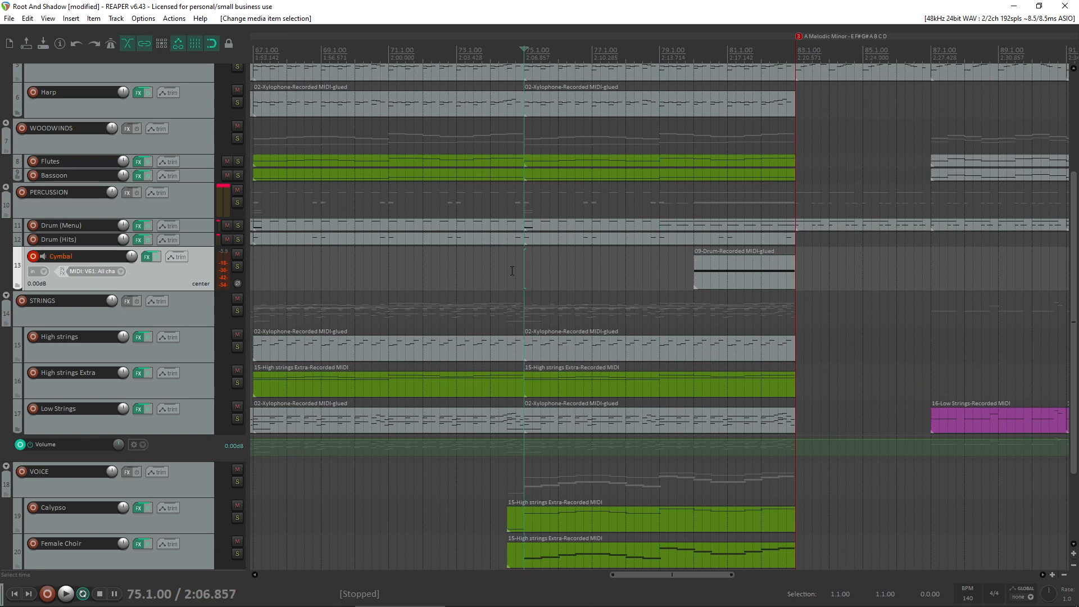
key(space)
key(space)
key(space)
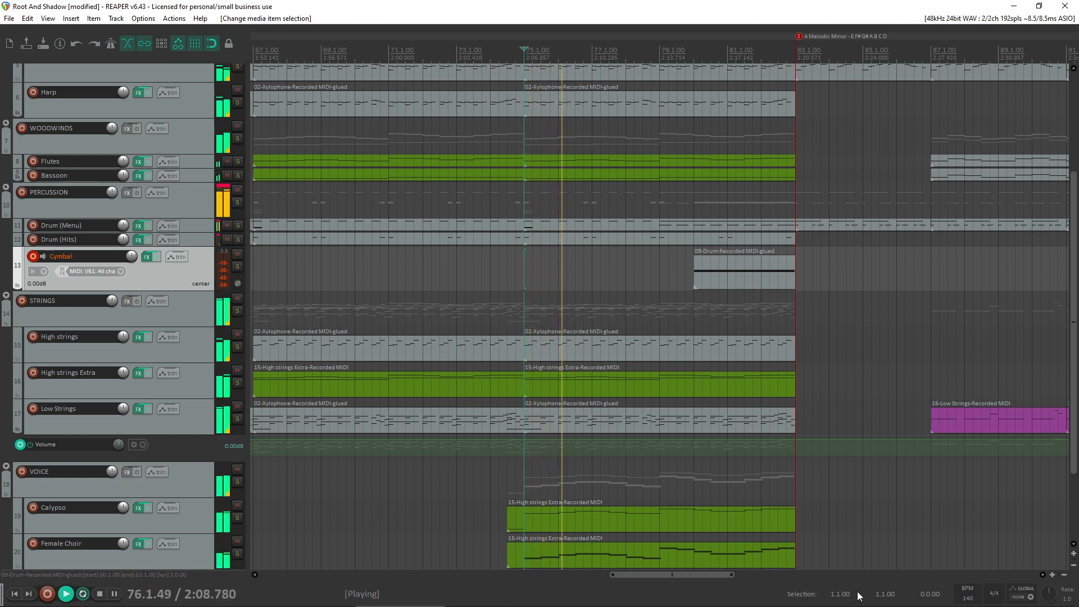
mouse_move(741, 604)
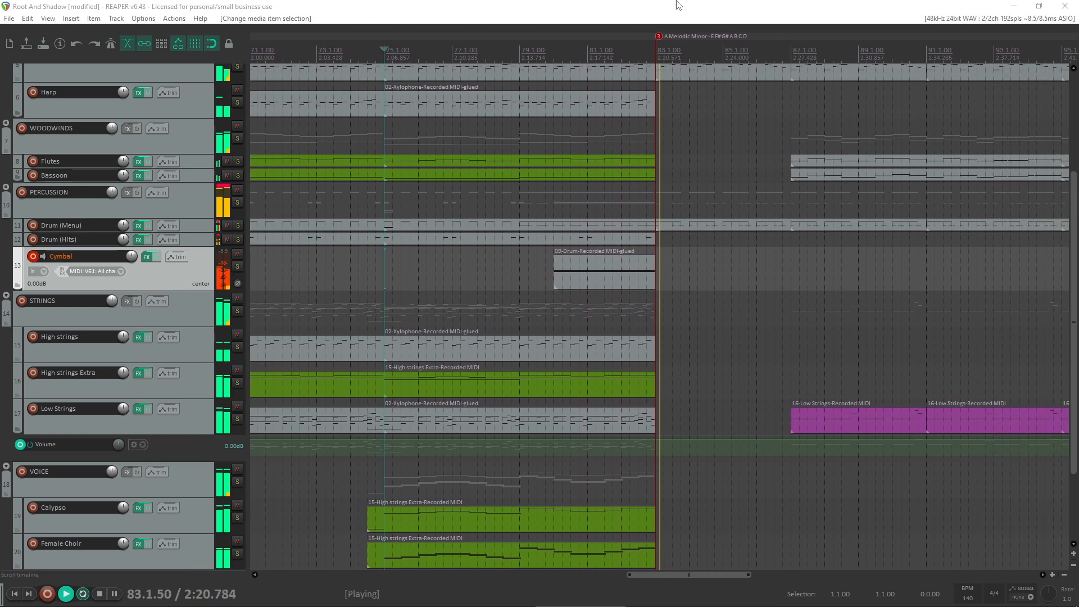
key(space)
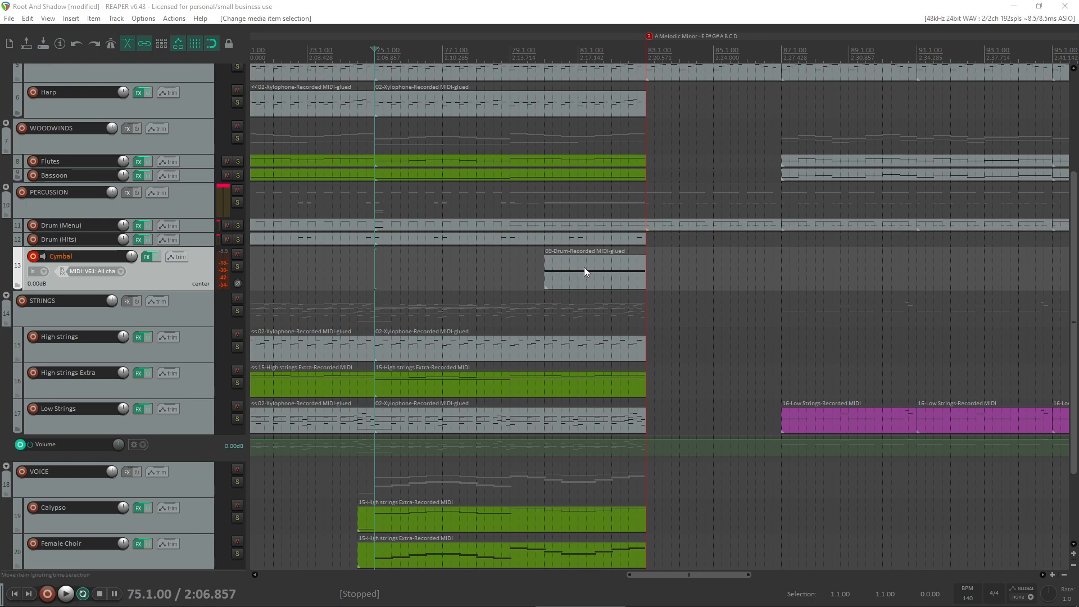
- Raise the velocity of the Cymbal item's C4 note to 96
click(585, 270)
scroll(585, 271, up, 2)
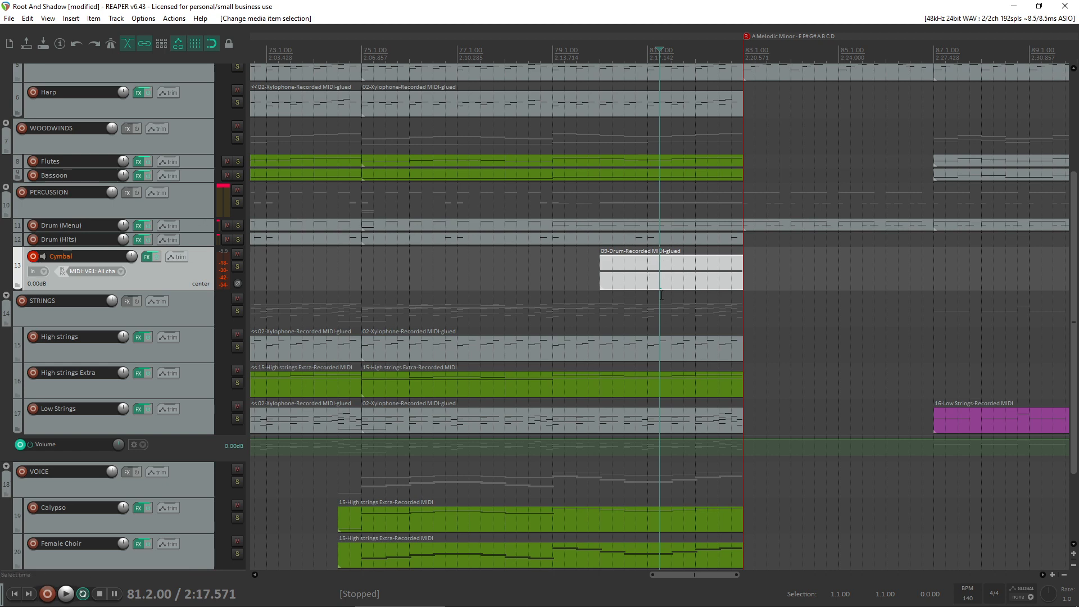
double_click(639, 273)
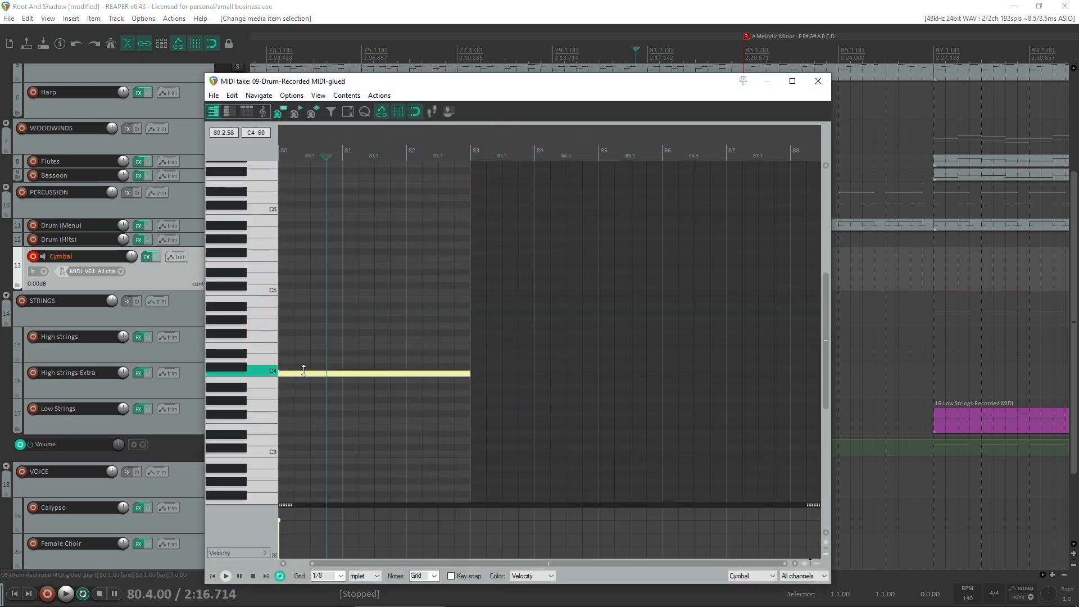
click(311, 370)
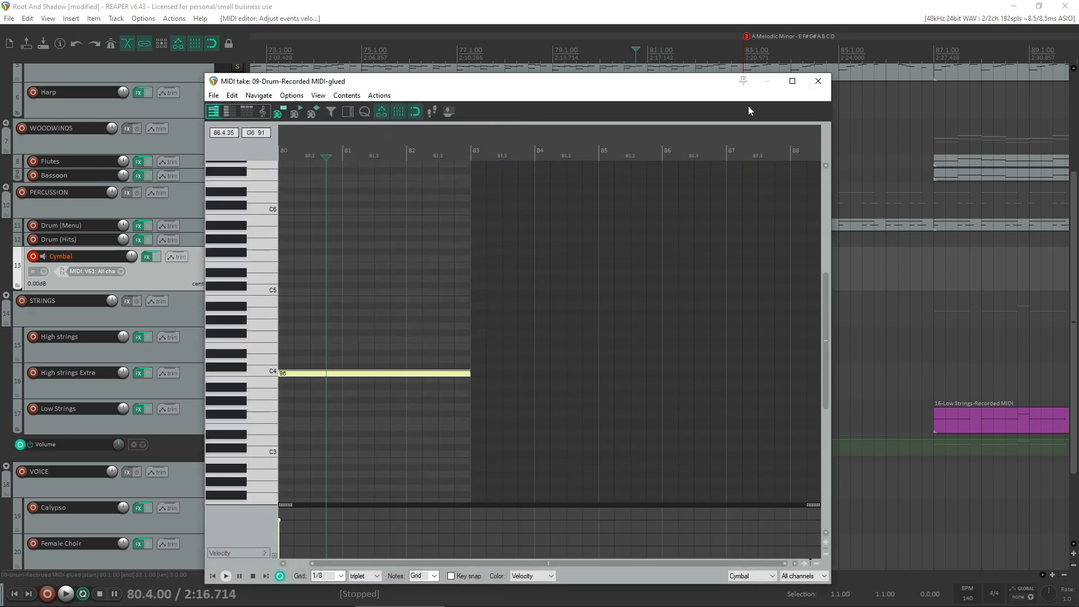
click(818, 82)
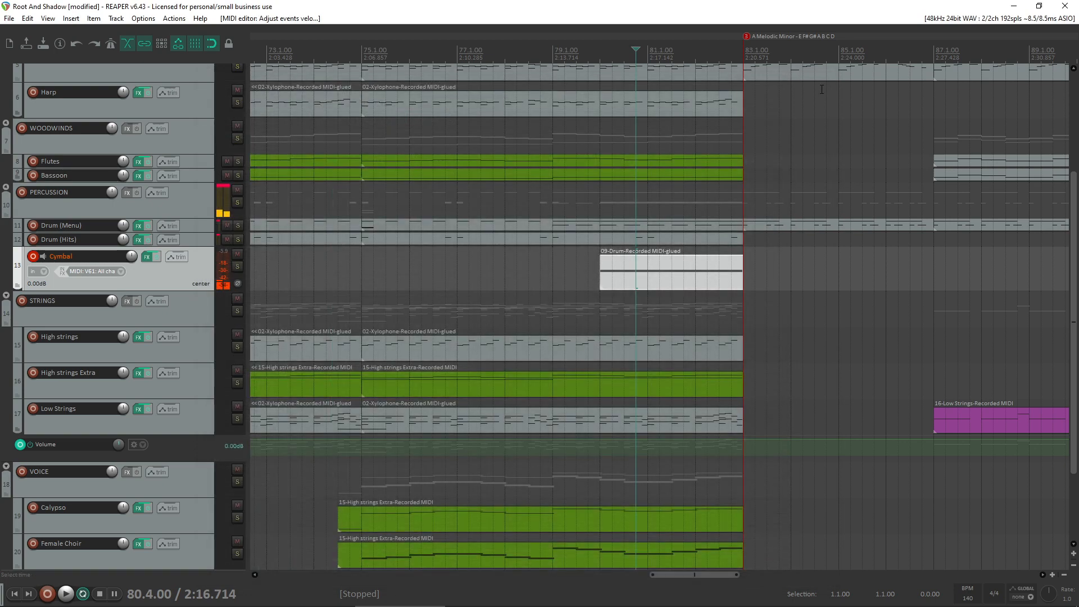
scroll(1, 543, down, 3)
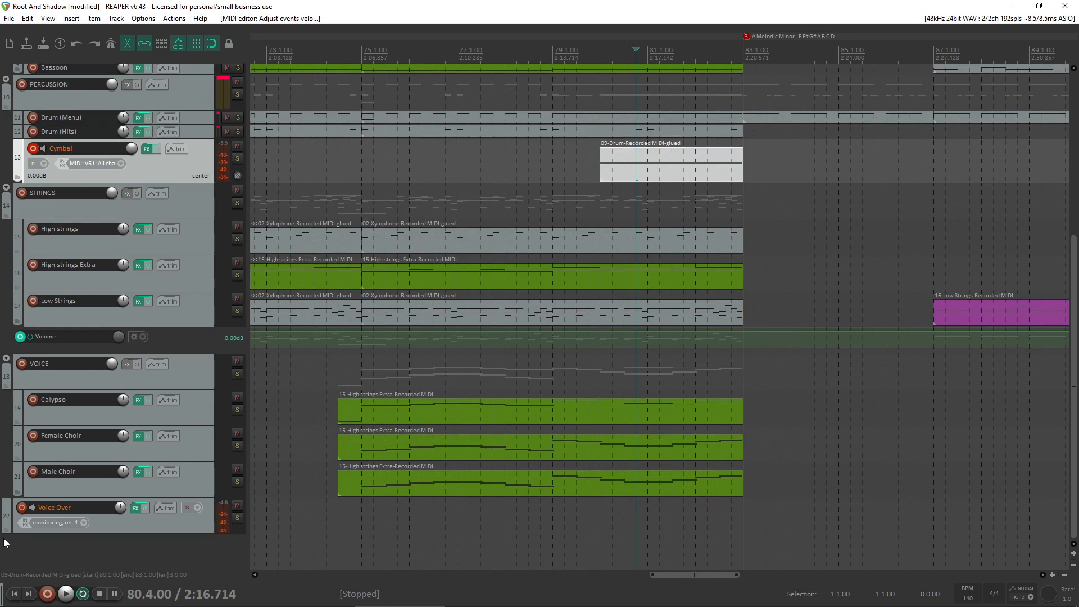
click(24, 508)
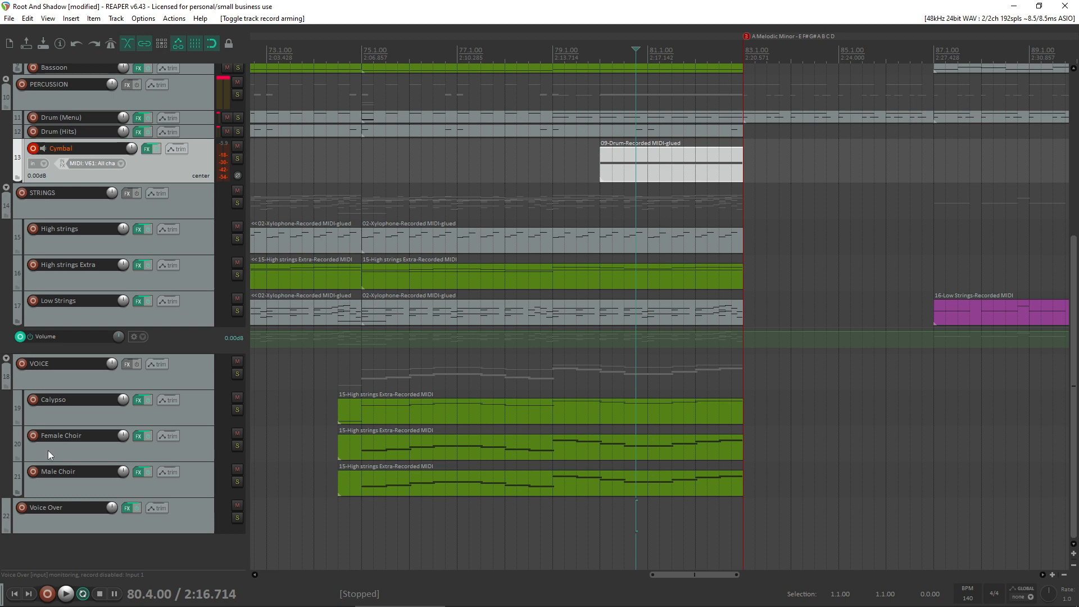
click(25, 505)
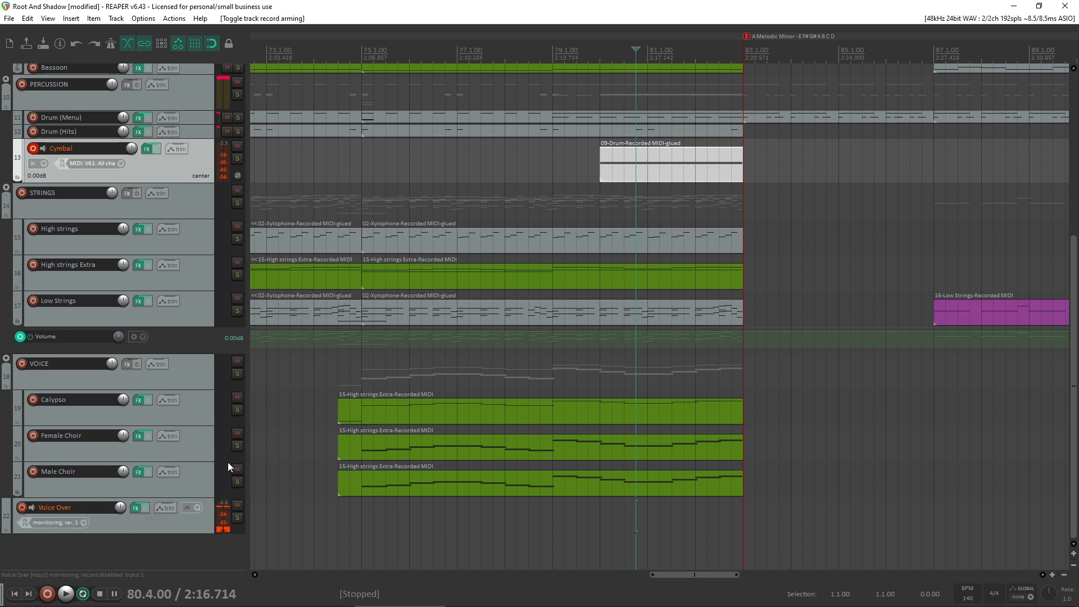
double_click(637, 167)
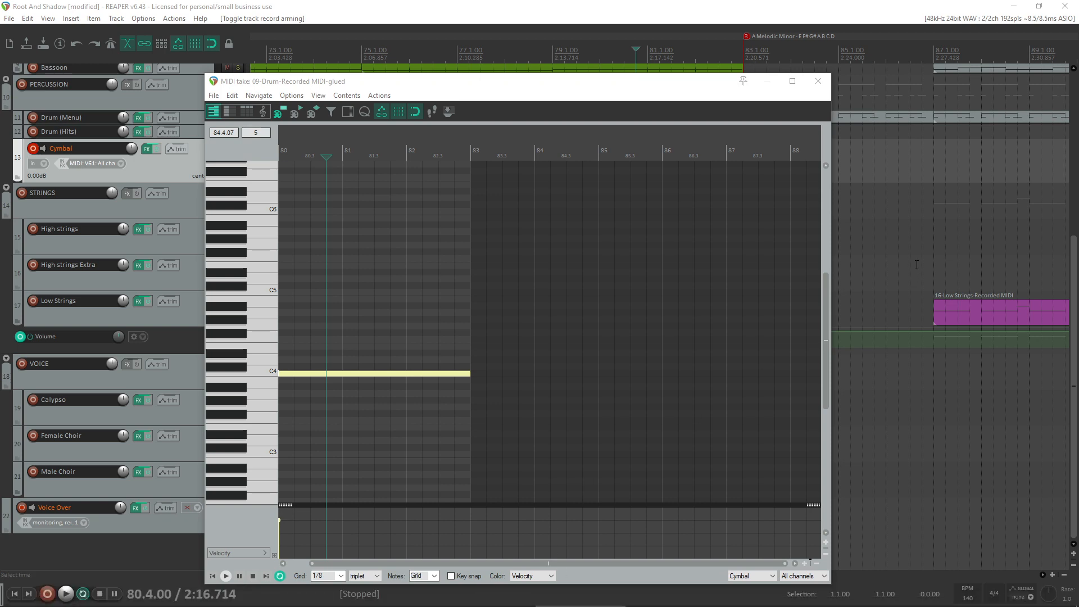
click(819, 81)
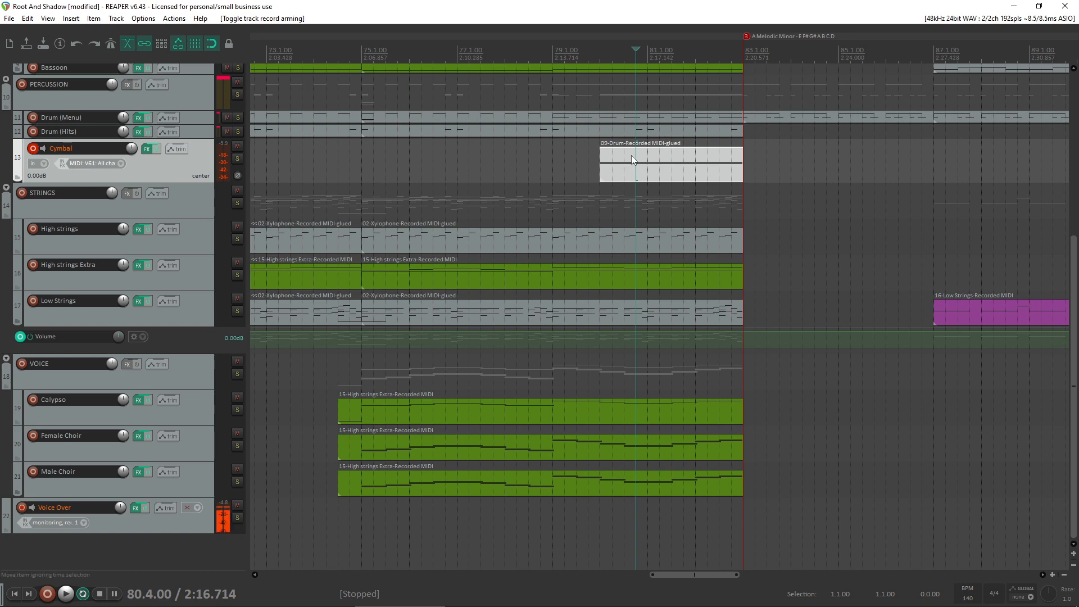
- Play back from bar 80 and shorten the Cymbal item to span 80.3 to bar 83
click(597, 164)
key(space)
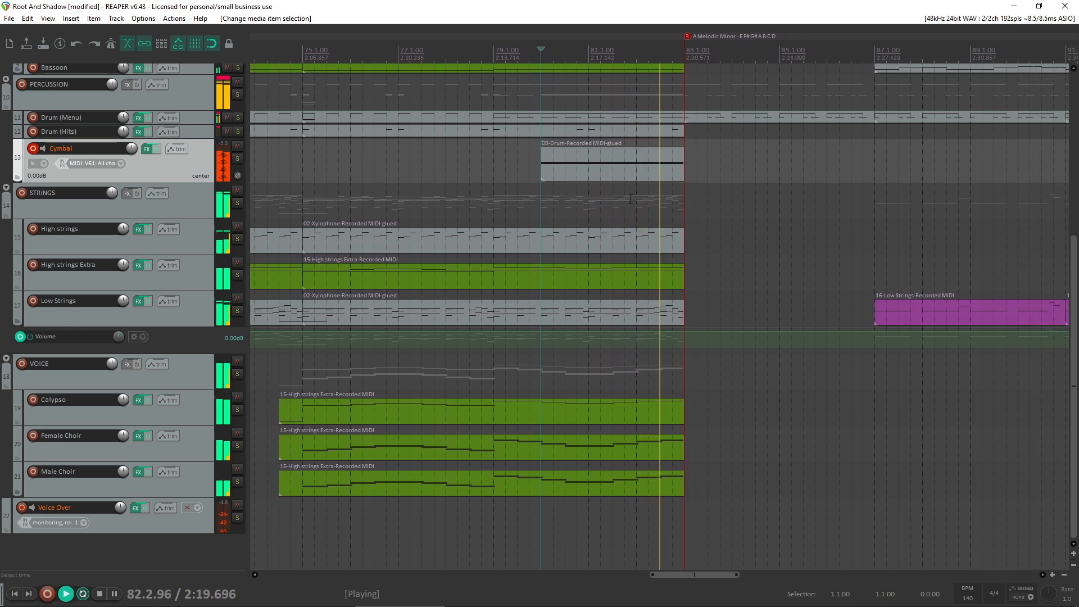
key(space)
drag(669, 173, 644, 178)
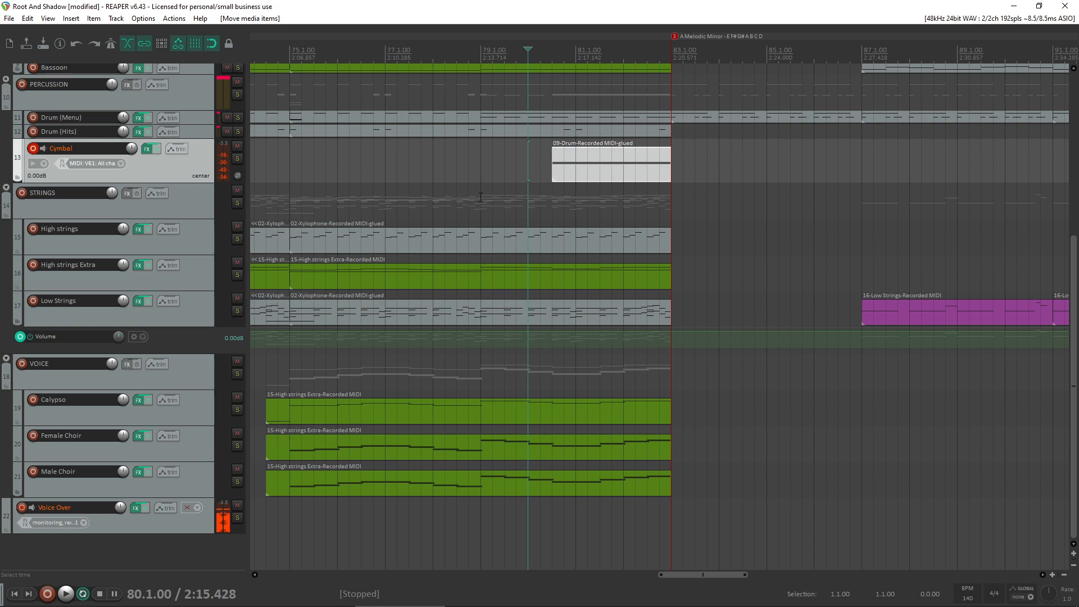
- Play back the shortened Cymbal swell from bar 80 into bar 83 and lower its C4 note's velocity
key(space)
scroll(2, 282, up, 2)
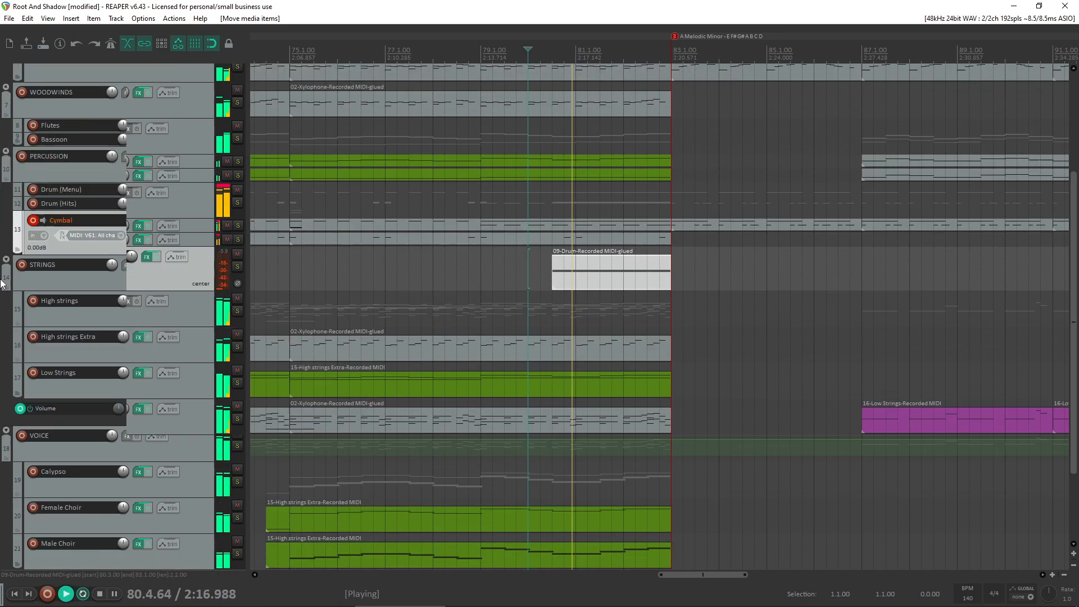
scroll(2, 282, up, 2)
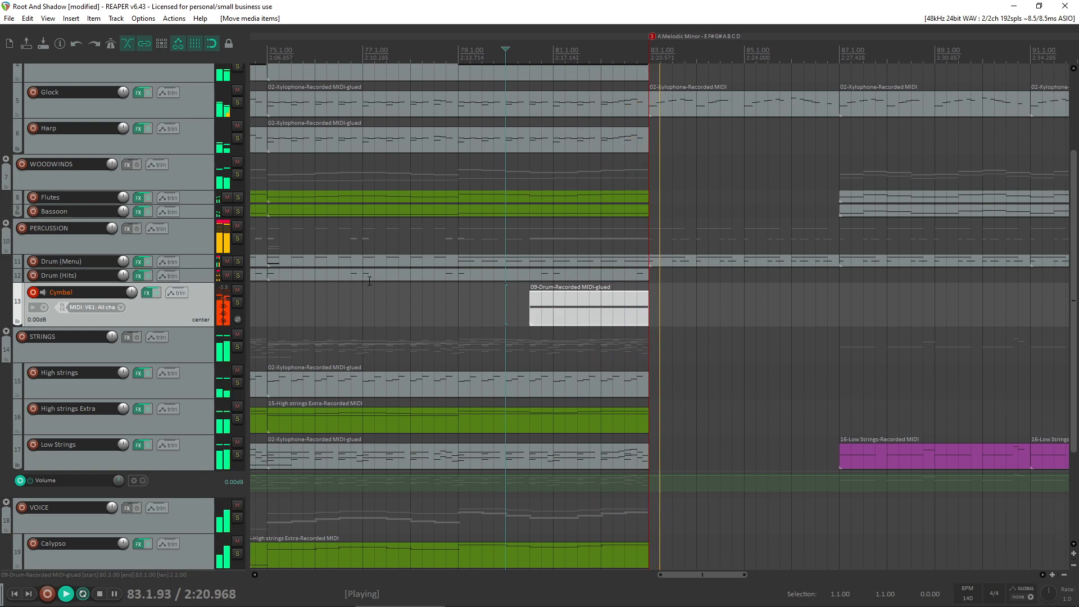
key(space)
double_click(509, 308)
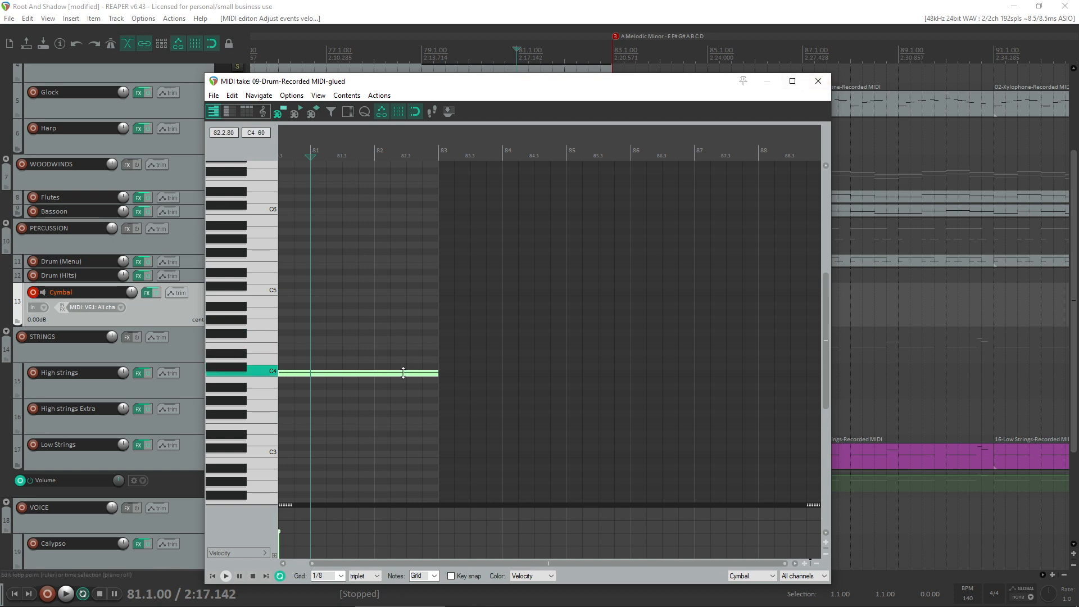
click(807, 83)
- Play back the transition from 79.4 and lower the velocity of the Cymbal item's C4 note further
click(454, 309)
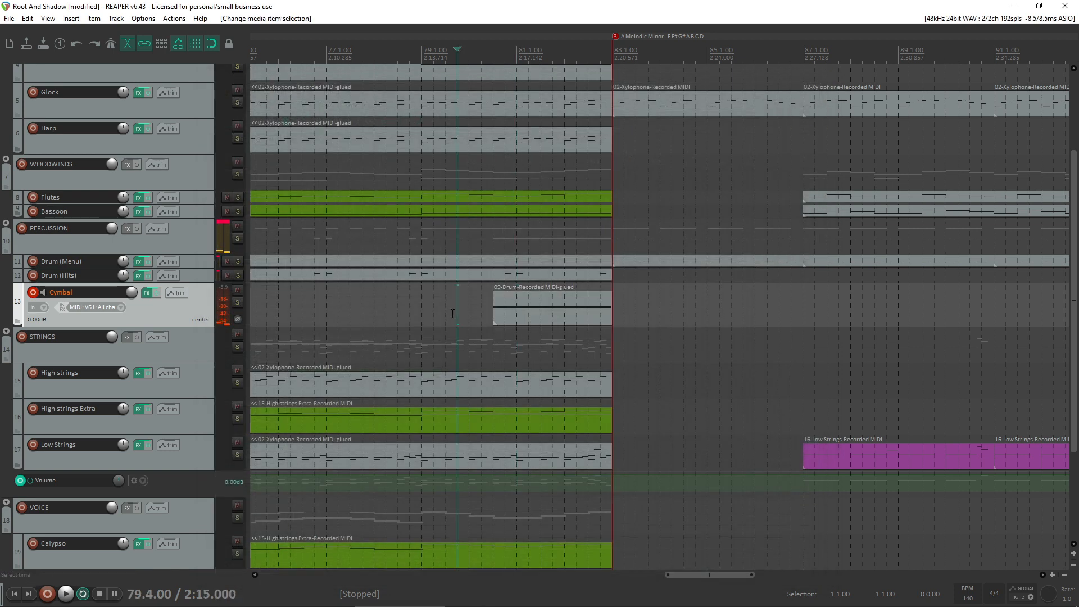
key(space)
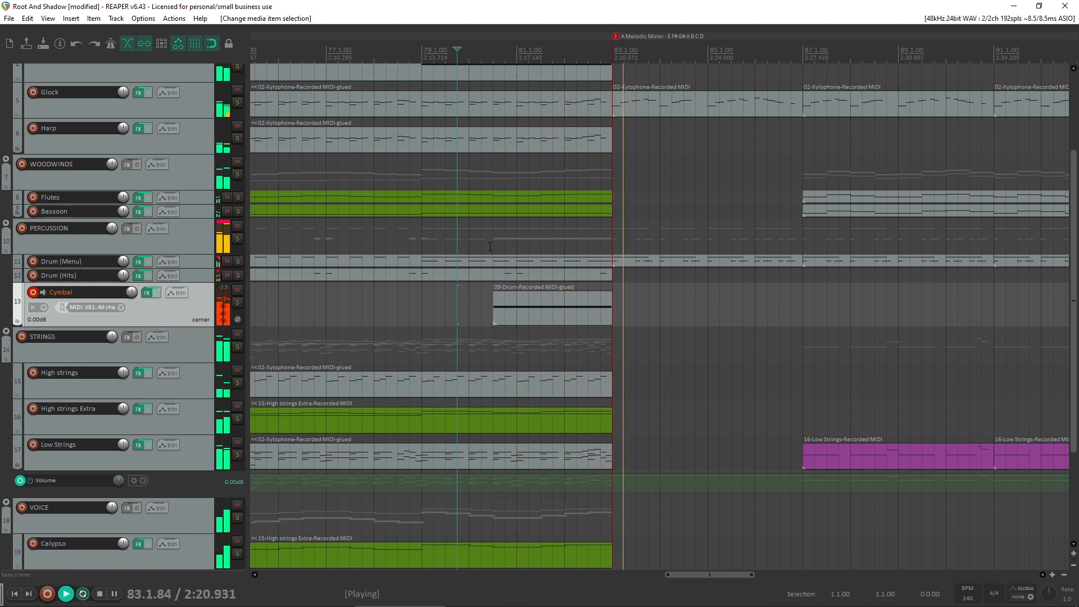
scroll(576, 289, down, 3)
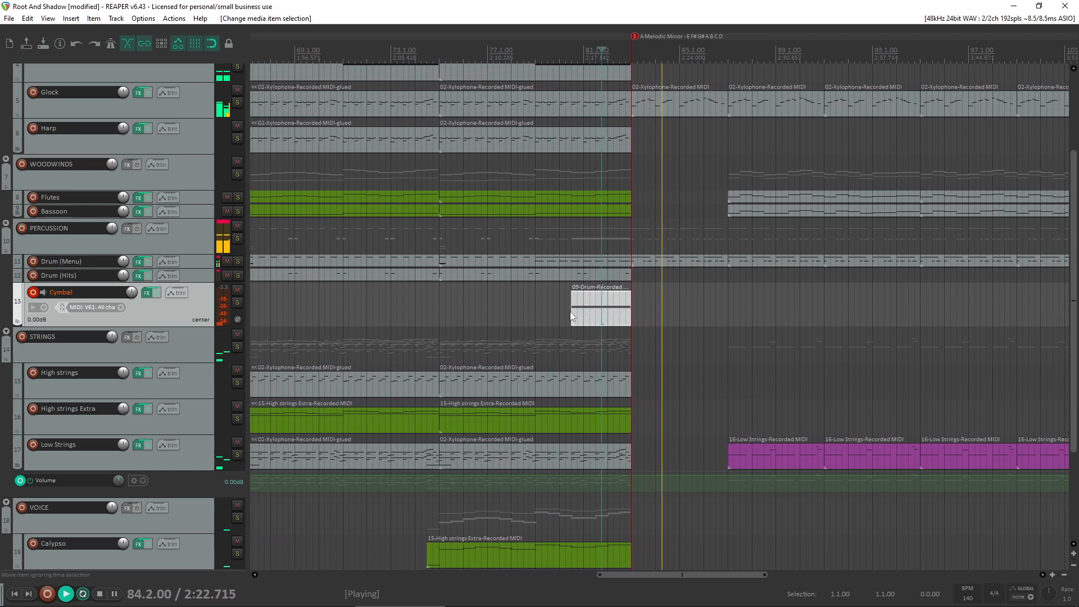
double_click(598, 312)
key(space)
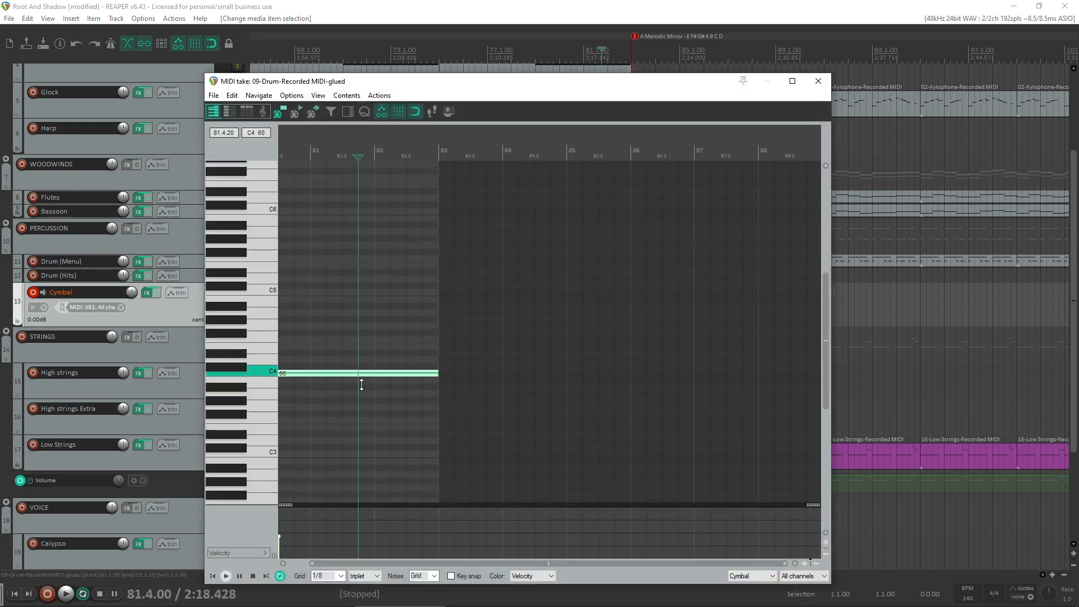
drag(362, 384, 362, 385)
click(819, 81)
- Play back the arrangement from bar 79 through the transition and on into bar 87
click(535, 306)
key(space)
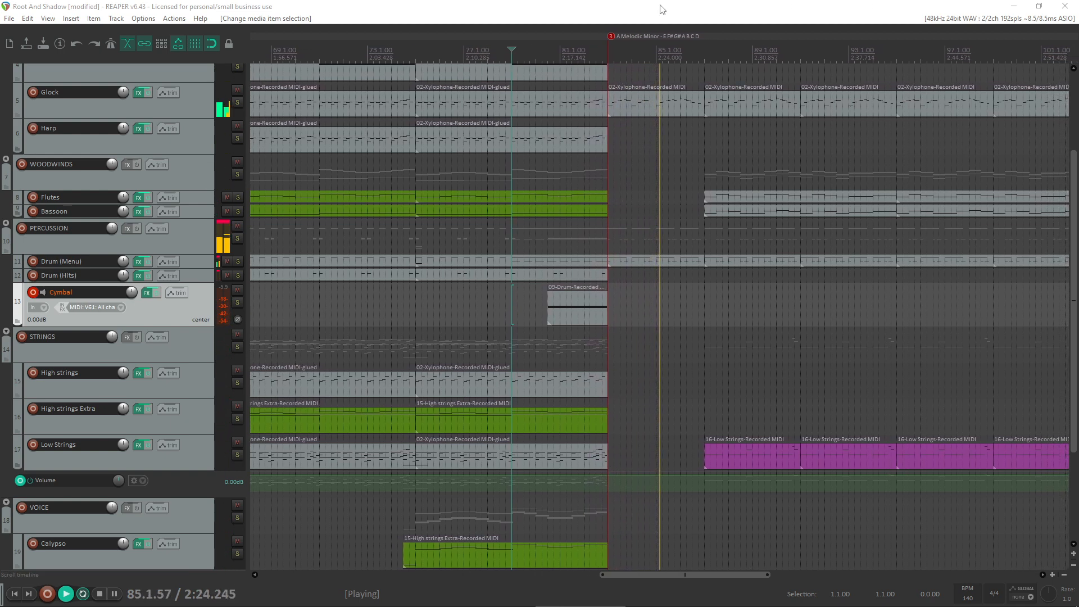
scroll(699, 259, down, 3)
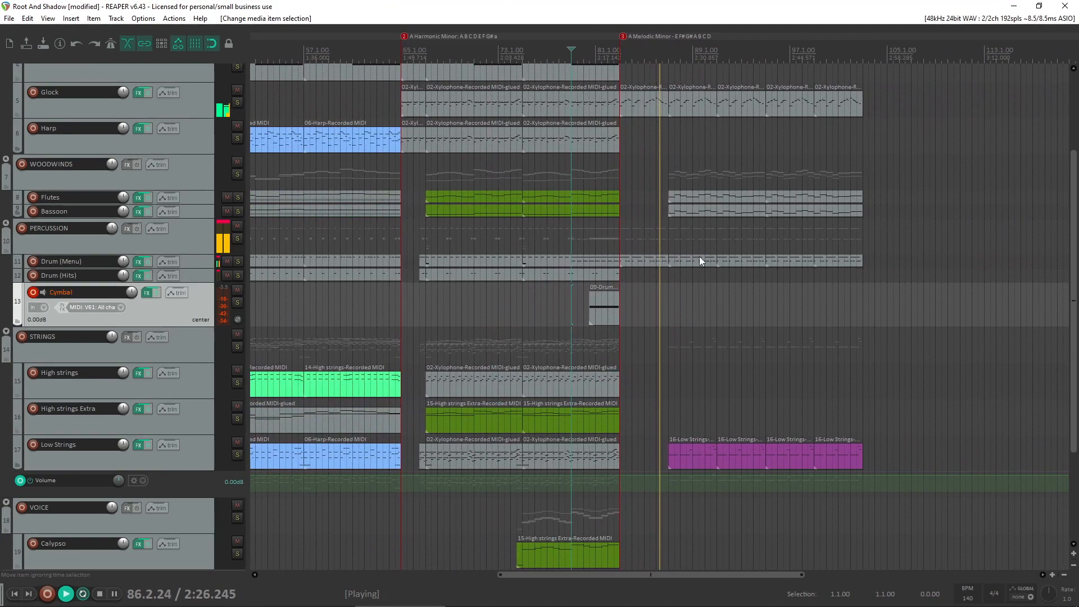
scroll(700, 254, up, 3)
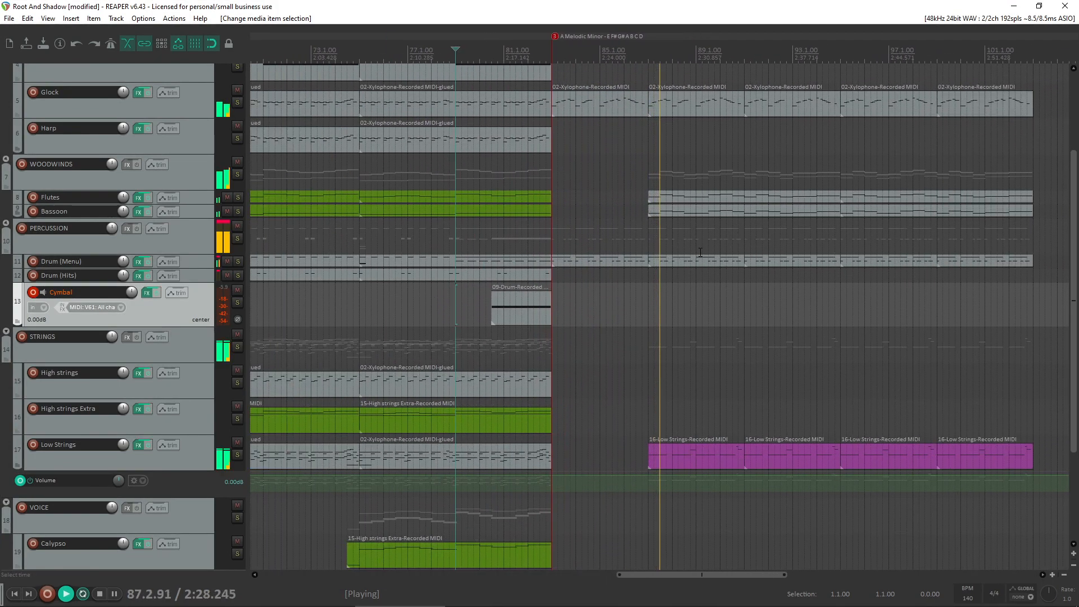
click(590, 172)
key(space)
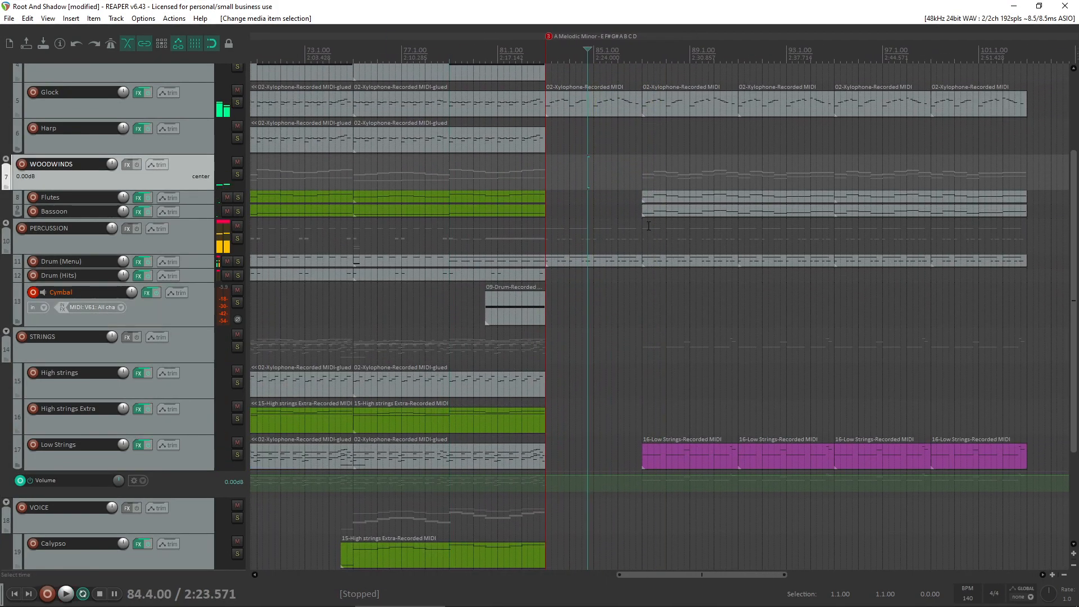
- Open the Drum (Menu) item spanning bars 83 to 87 for note editing and play it back from bar 85
scroll(648, 226, up, 2)
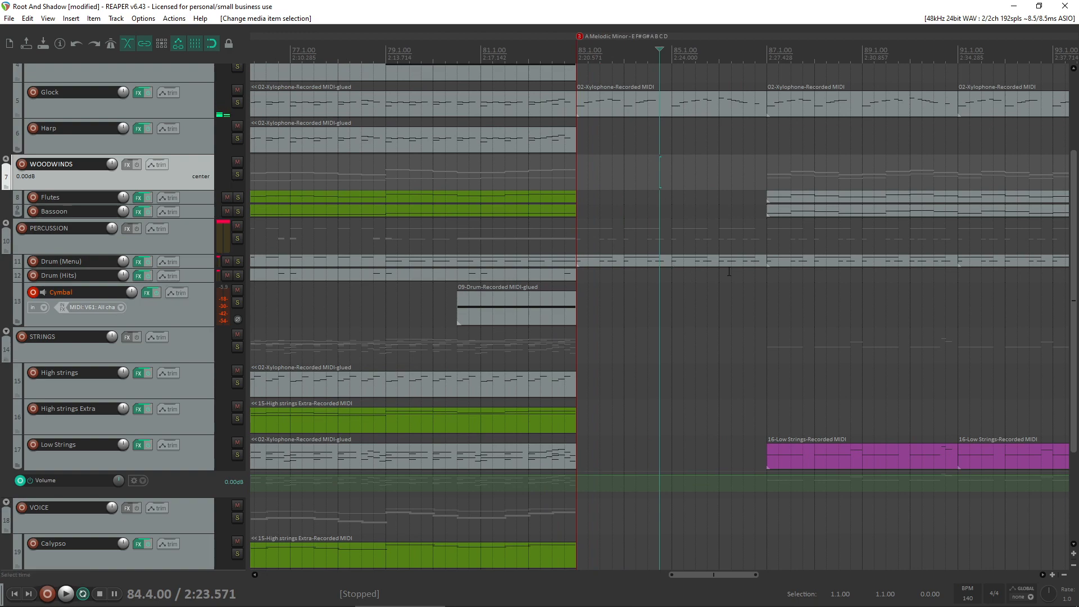
double_click(743, 261)
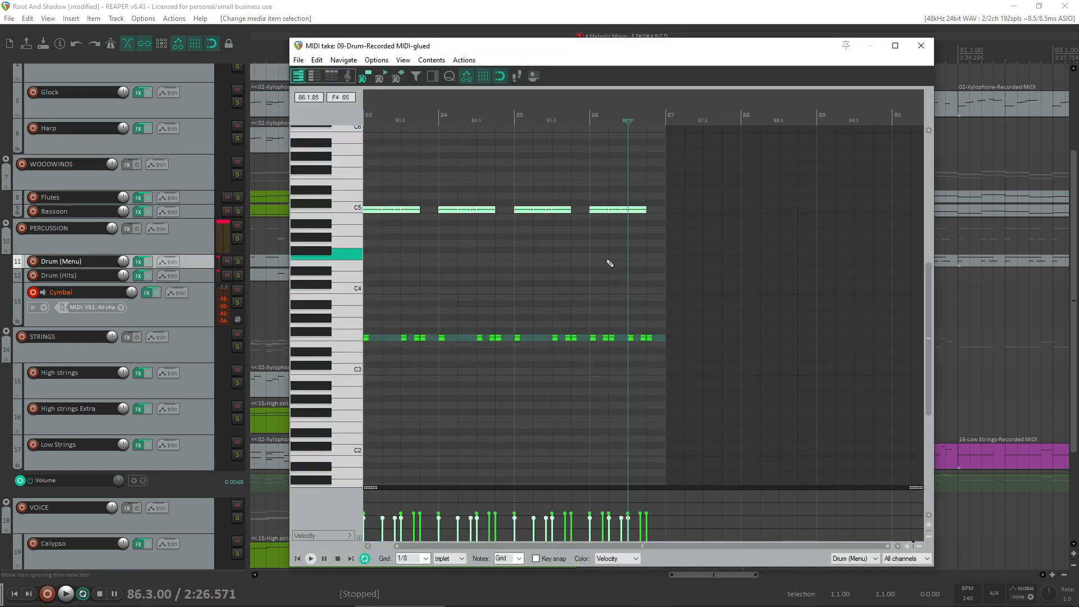
click(606, 260)
click(546, 222)
key(space)
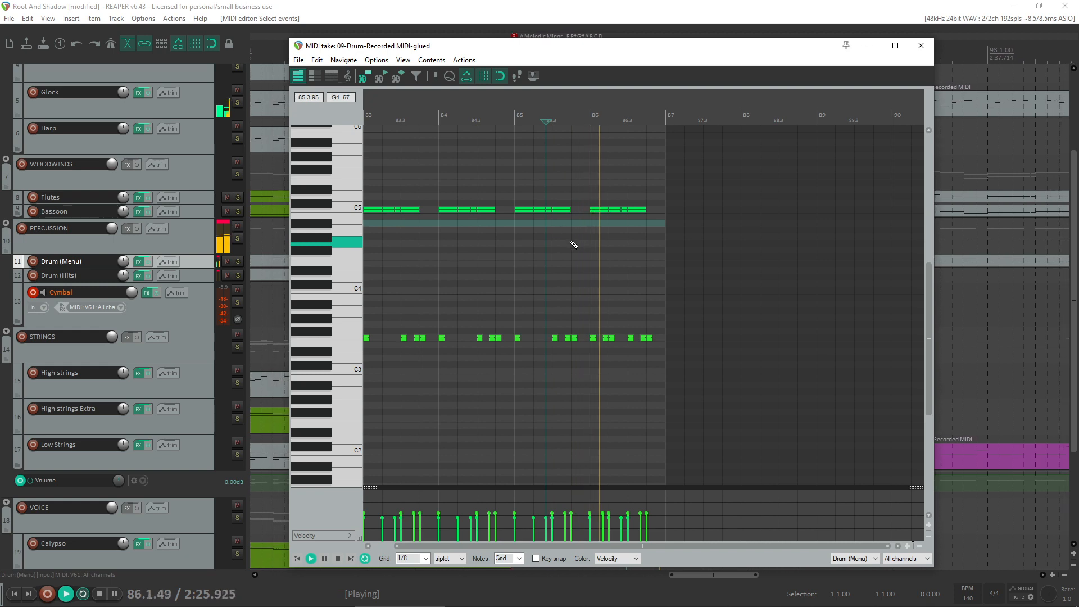
key(space)
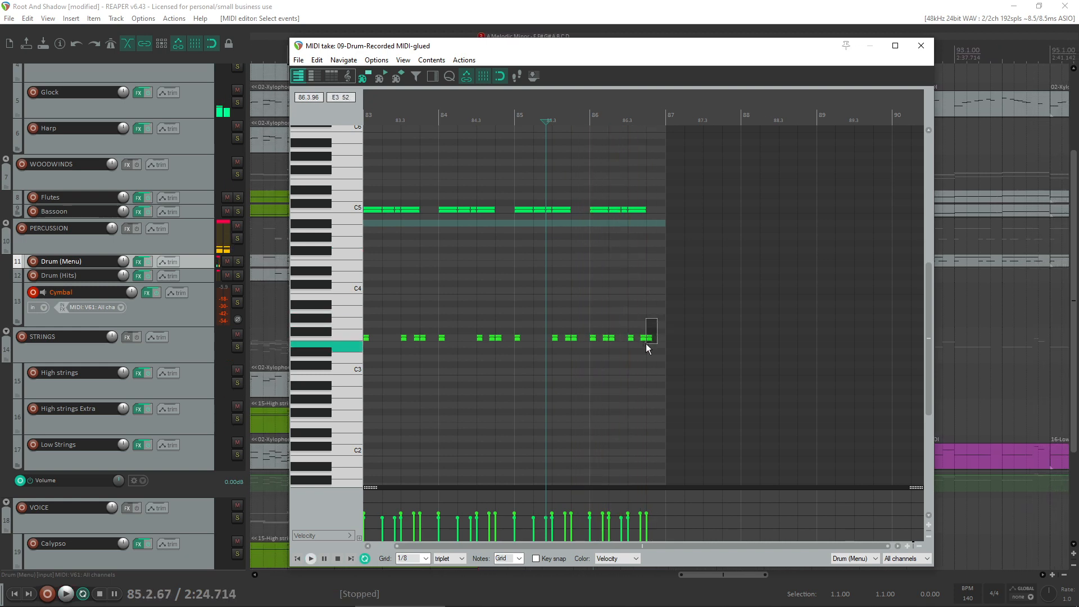
- Raise the velocity of the last two low drum notes in bar 86 and copy them one semitone higher
drag(647, 348, 641, 345)
drag(646, 522, 649, 509)
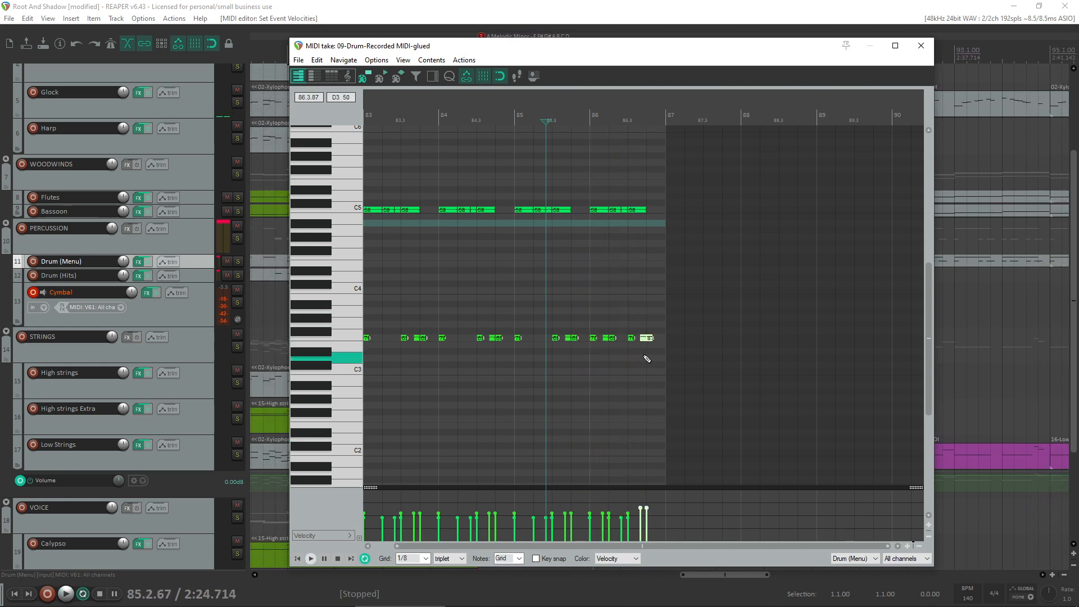
drag(649, 336, 651, 332)
- Play back the edited drum ending from bar 85 and listen on through the melodic minor section past bar 94
key(space)
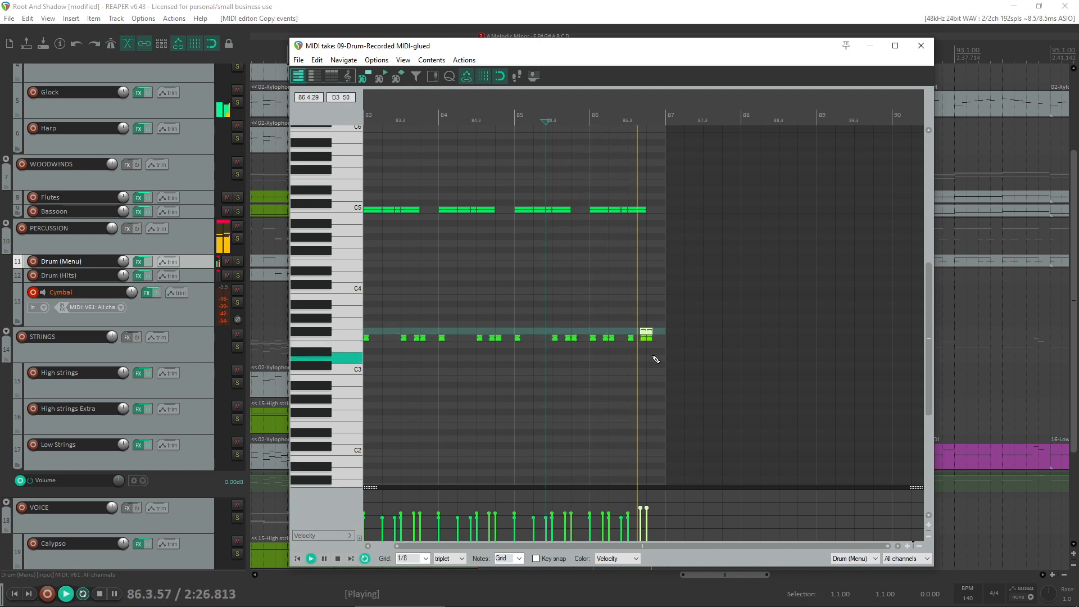
key(space)
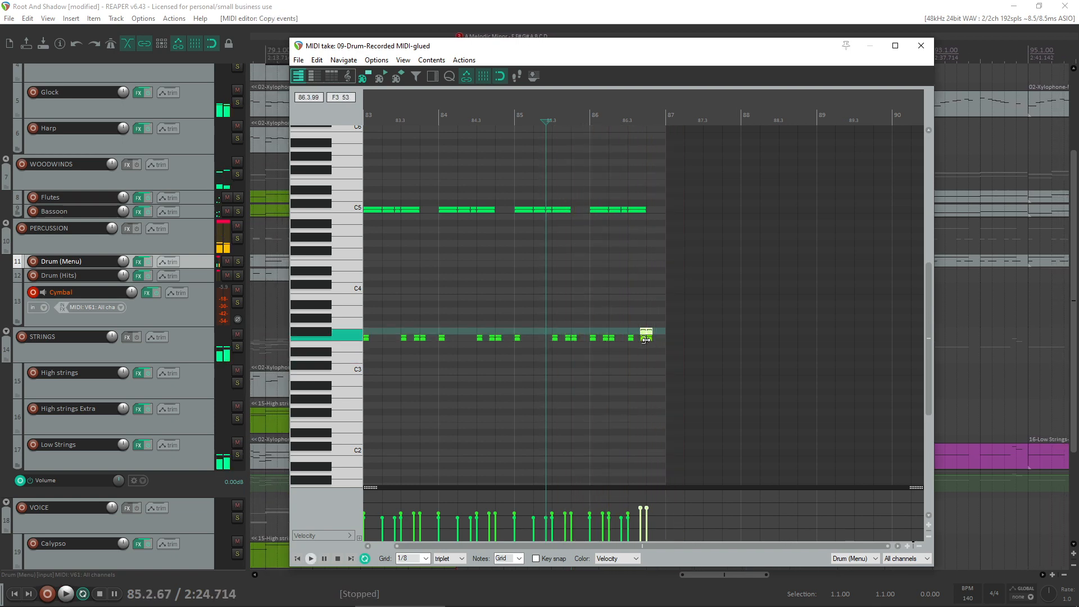
key(space)
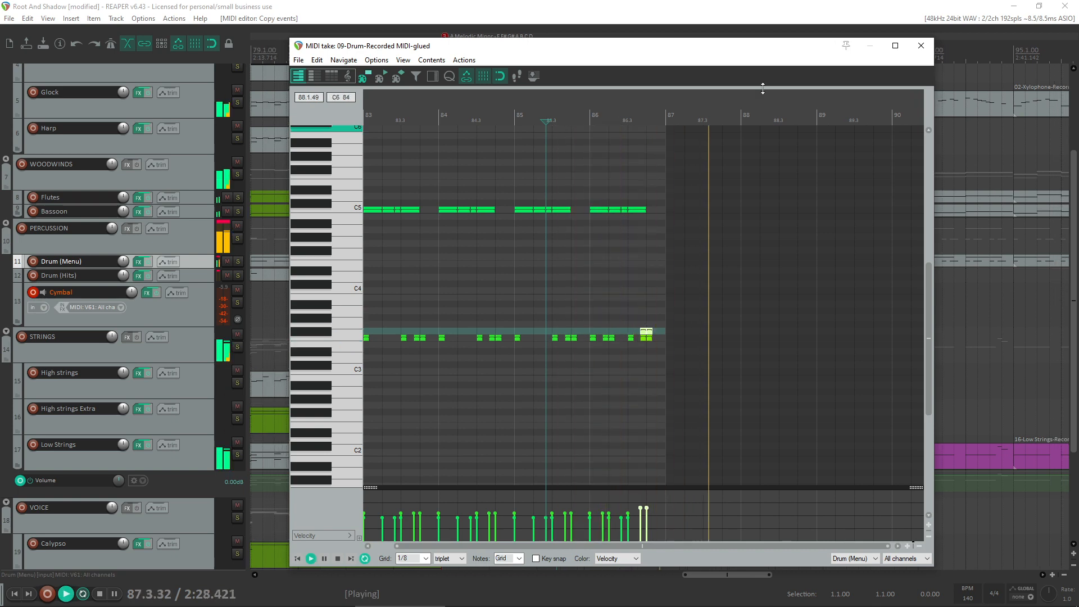
click(921, 46)
scroll(672, 311, down, 3)
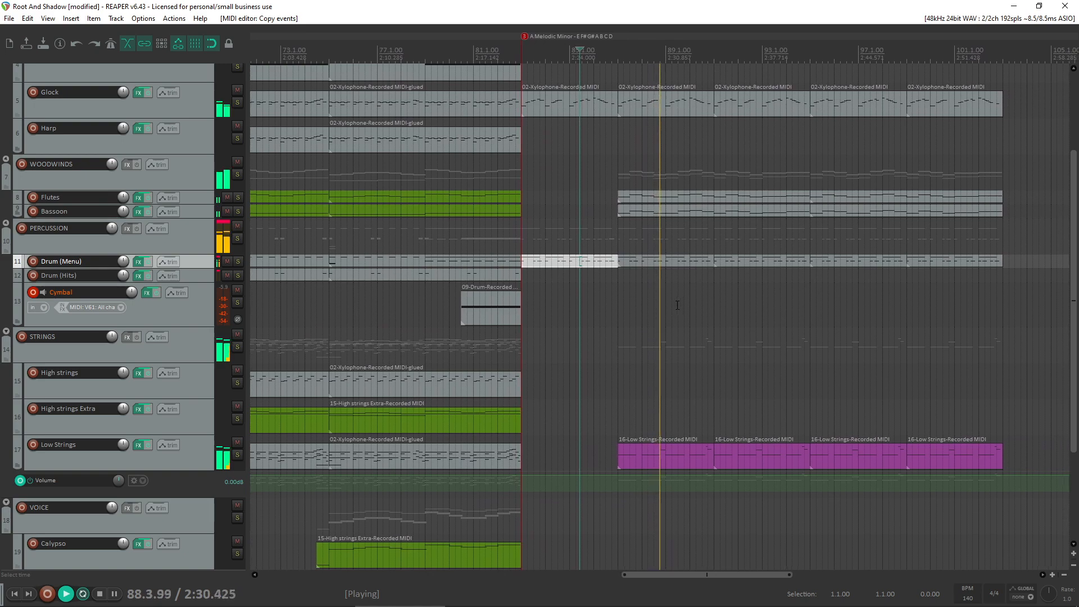
scroll(677, 305, down, 1)
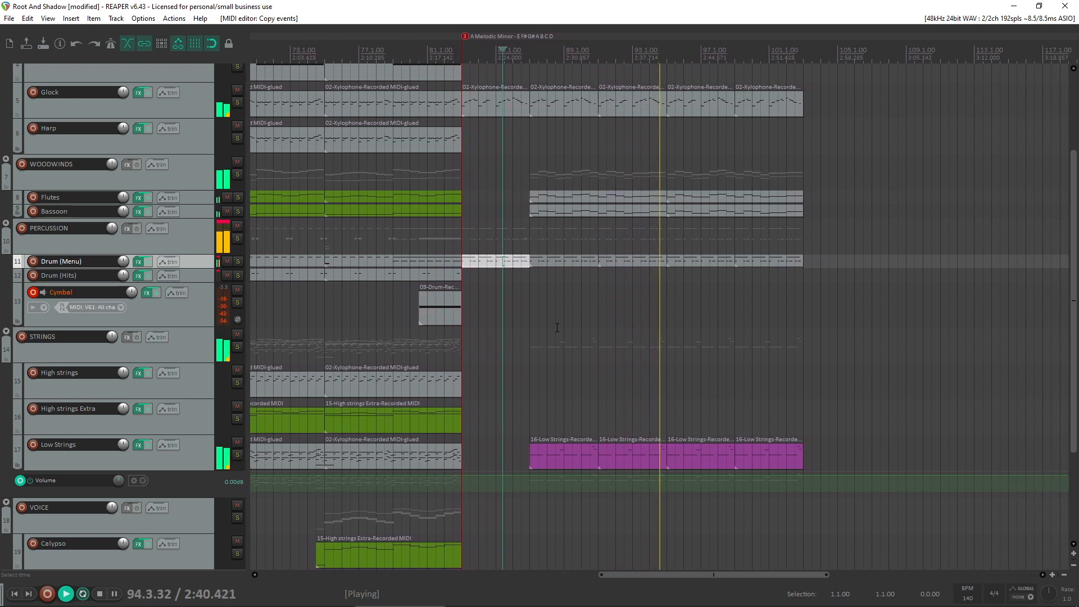
click(696, 465)
key(space)
- Select the two Low Strings items spanning bars 87 to 95
drag(780, 446, 690, 456)
drag(550, 423, 651, 463)
right_click(619, 458)
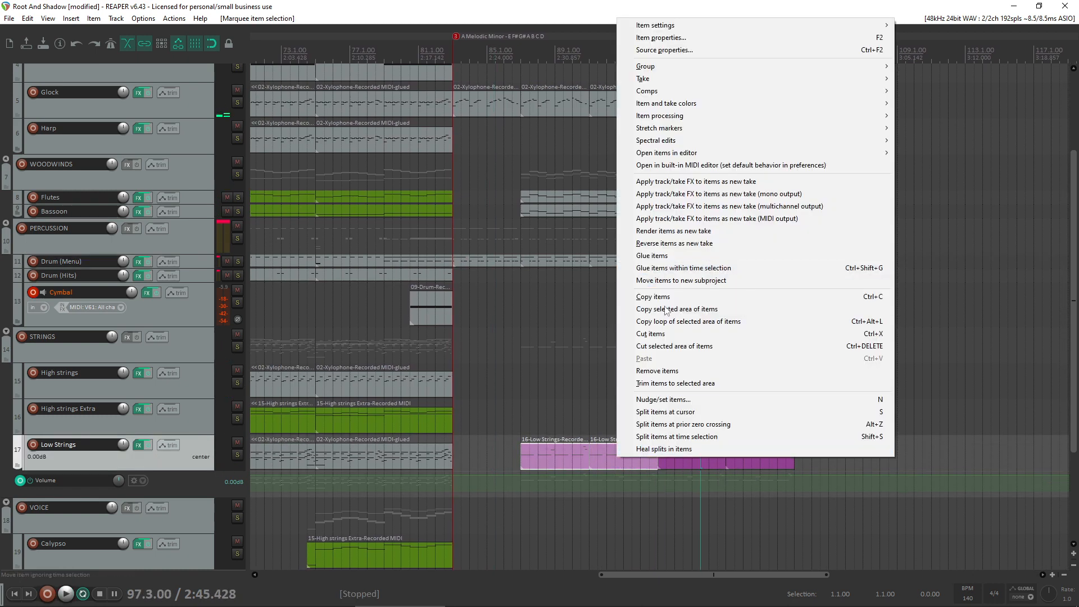
click(653, 243)
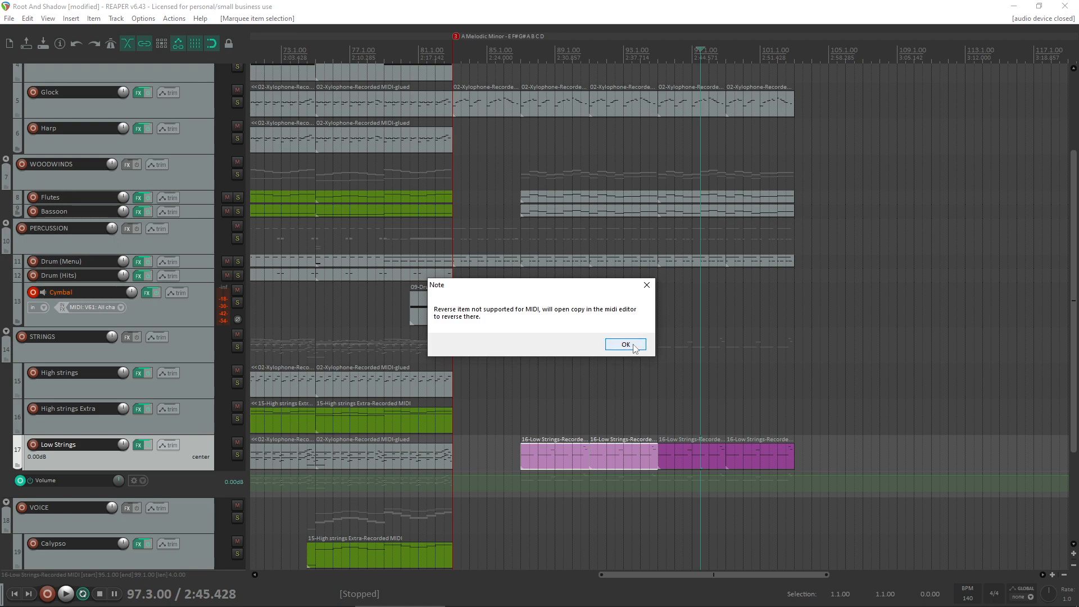
click(626, 344)
right_click(652, 463)
click(626, 344)
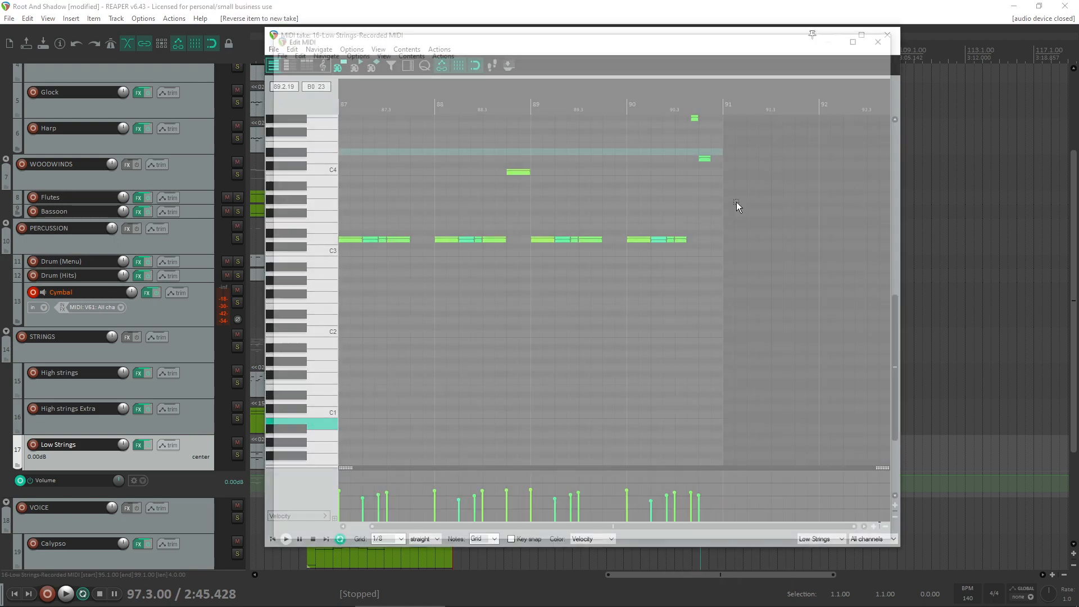
click(887, 35)
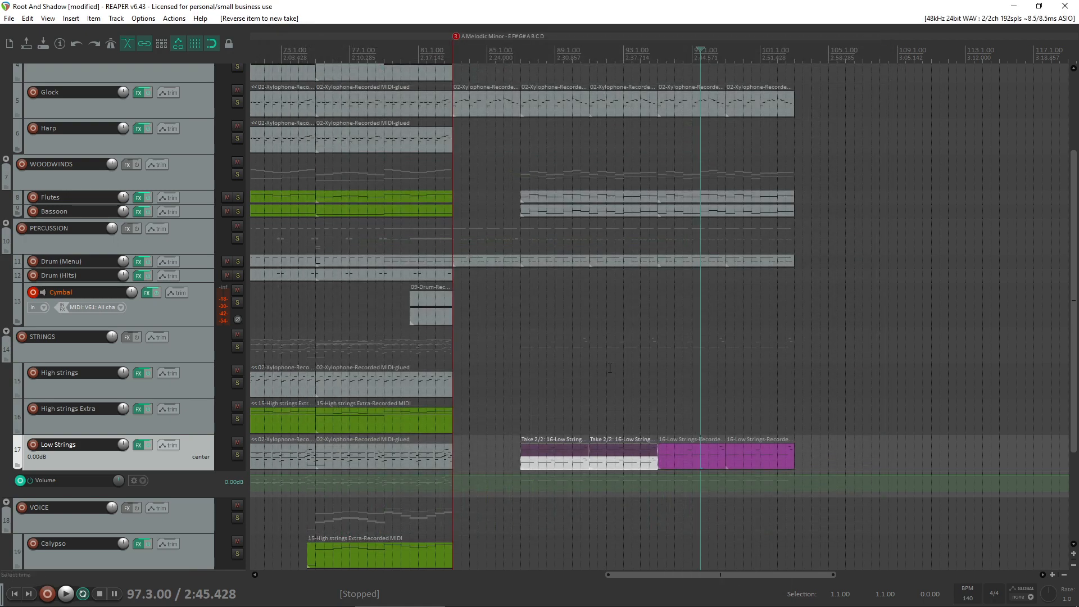
click(585, 454)
click(576, 420)
key(ctrl+z)
key(ctrl+z)
key(ctrl+z)
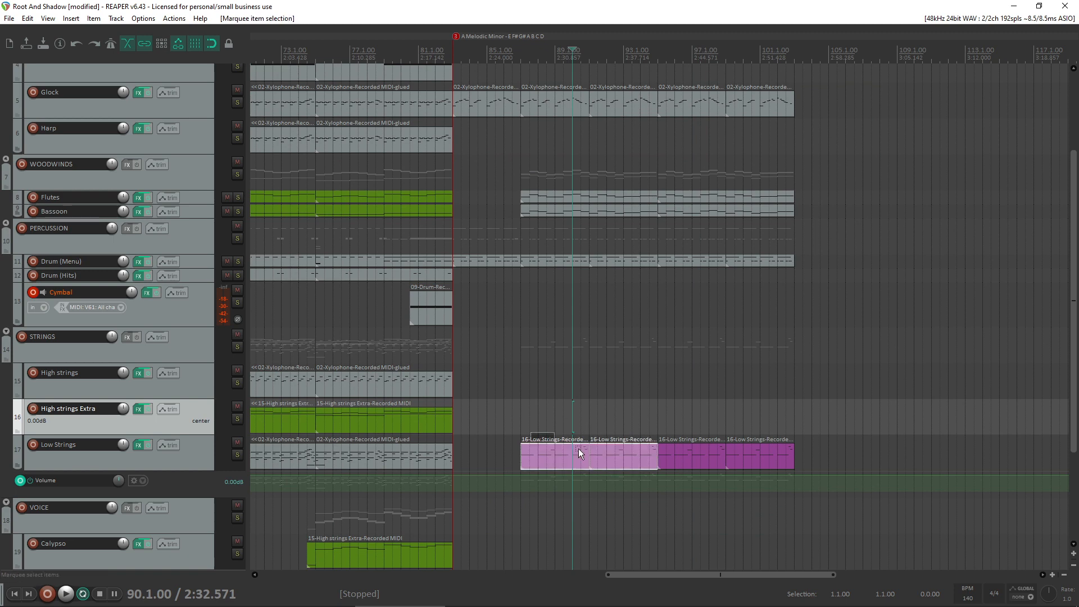
- Glue the two selected Low Strings items into one and copy the glued item to bar 95 over the remaining two items
right_click(618, 457)
click(652, 254)
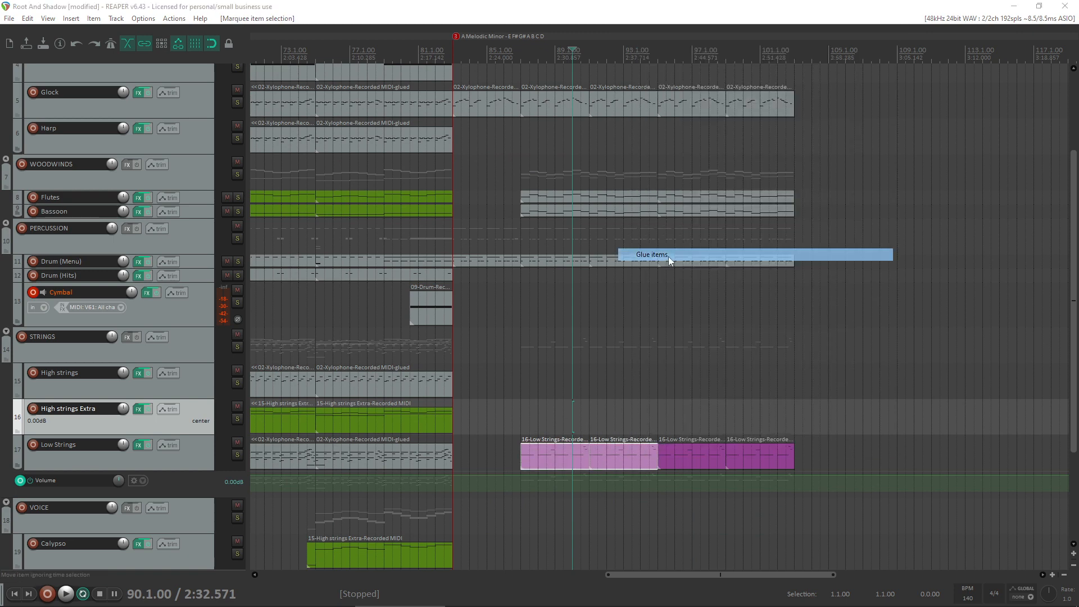
drag(559, 454, 710, 453)
click(678, 494)
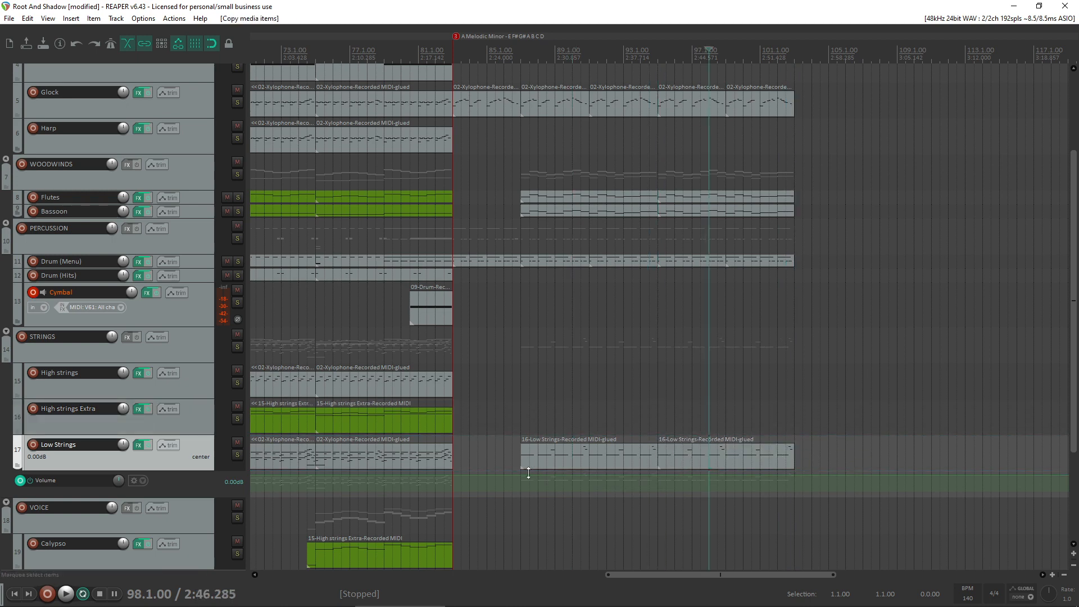
- Copy the glued Low Strings item at bar 95 onto the High strings track and hide the volume envelopes of both tracks
scroll(553, 523, up, 4)
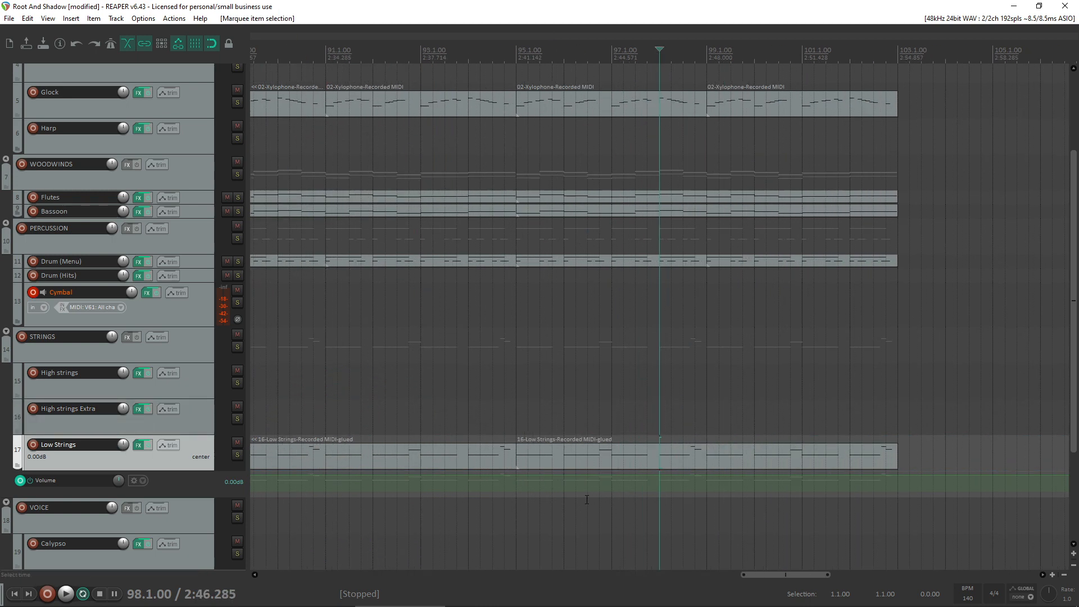
key(v)
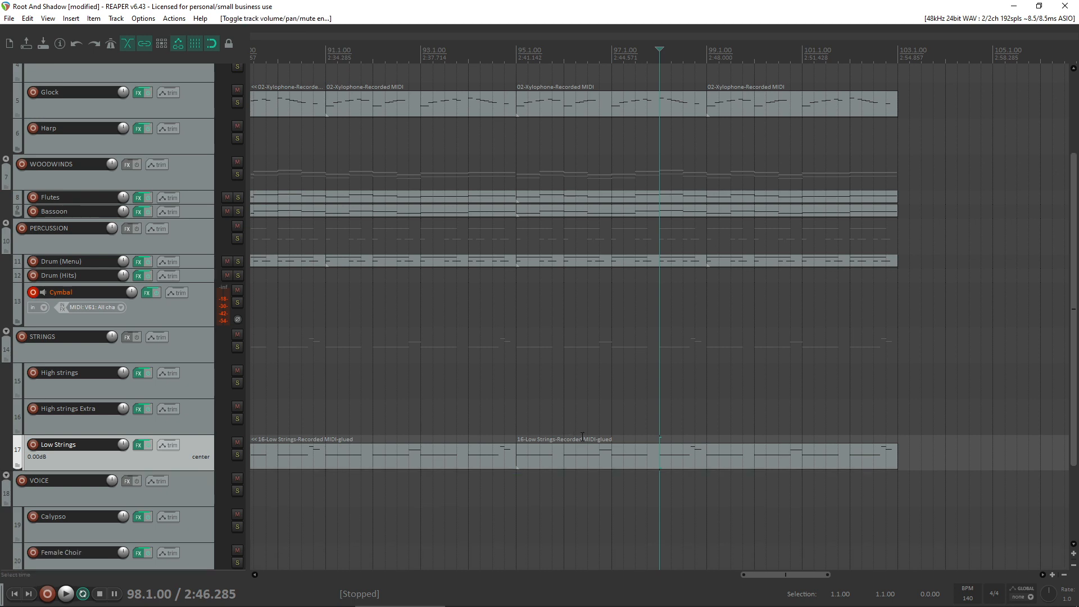
click(681, 456)
drag(614, 459, 615, 394)
scroll(585, 421, down, 4)
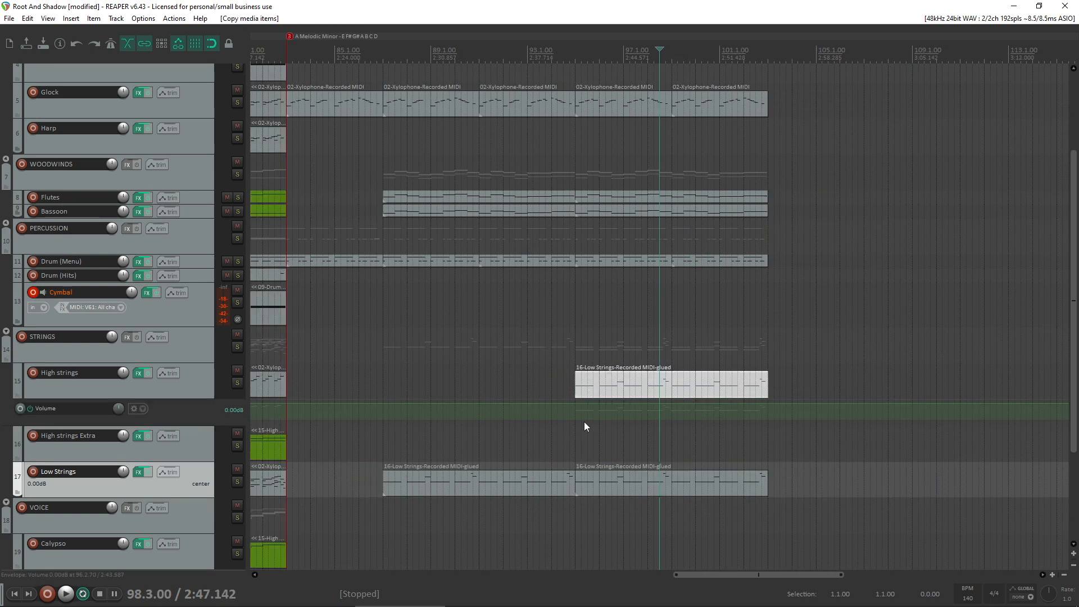
click(202, 382)
key(v)
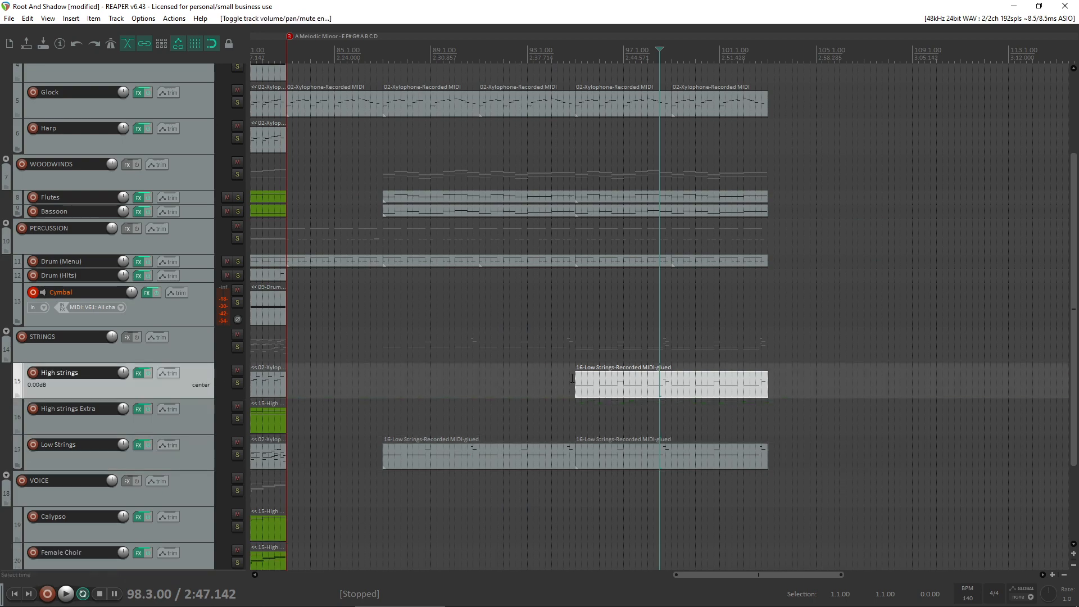
- Transpose all notes of the copied High strings item up one octave and play the result from bar 94
double_click(586, 382)
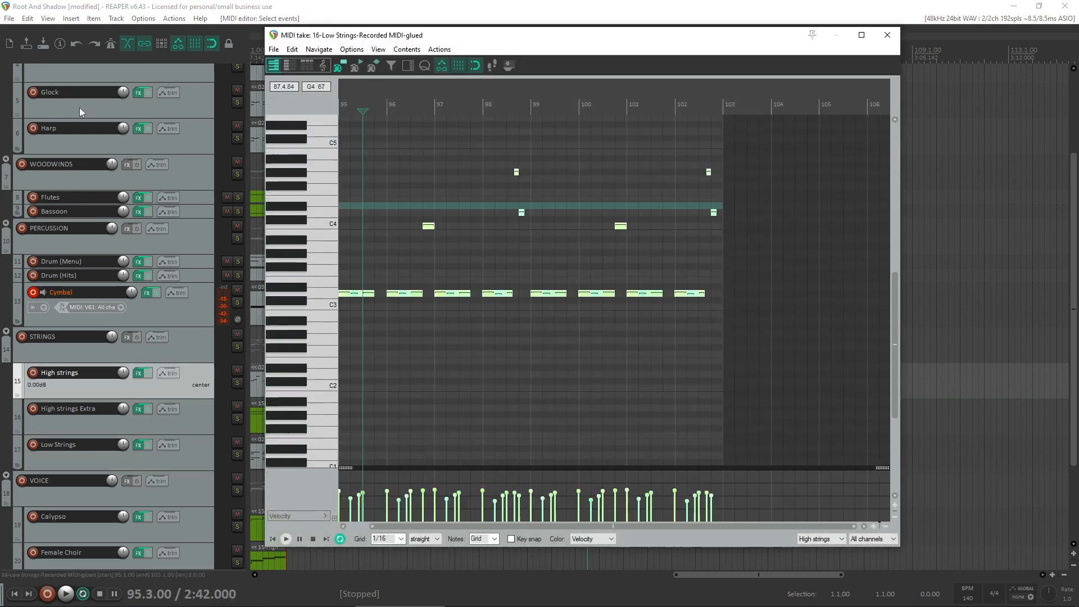
drag(346, 294, 325, 213)
scroll(311, 209, up, 3)
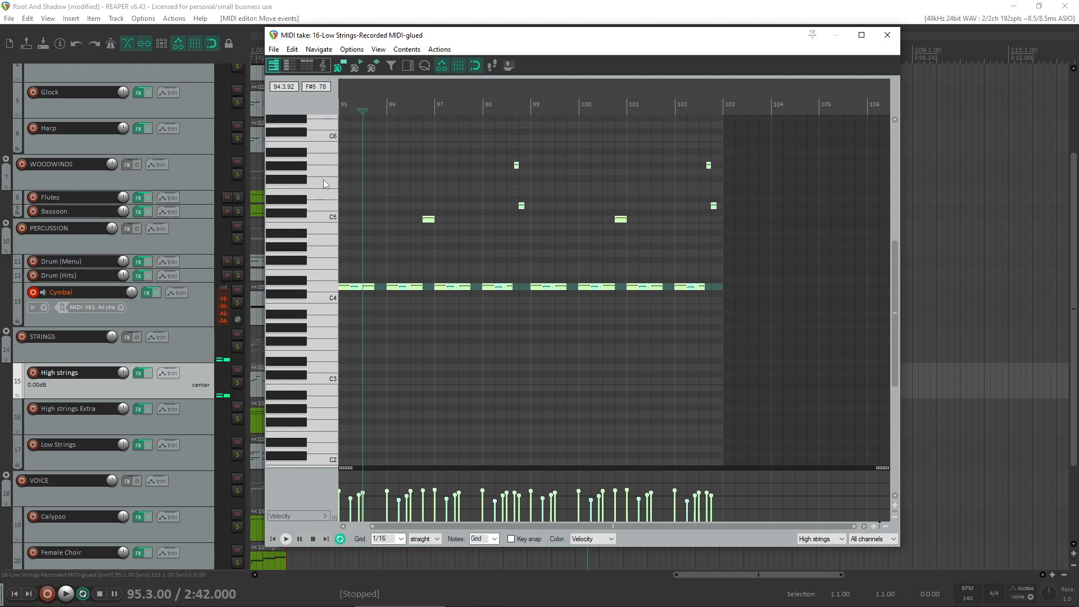
drag(324, 174, 330, 160)
click(887, 35)
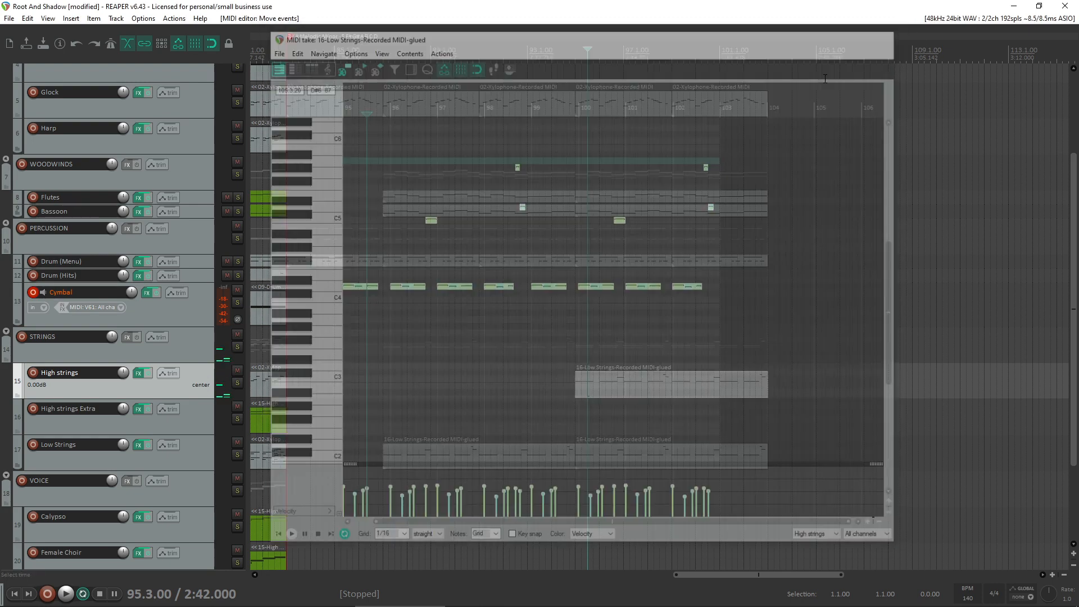
click(557, 331)
key(space)
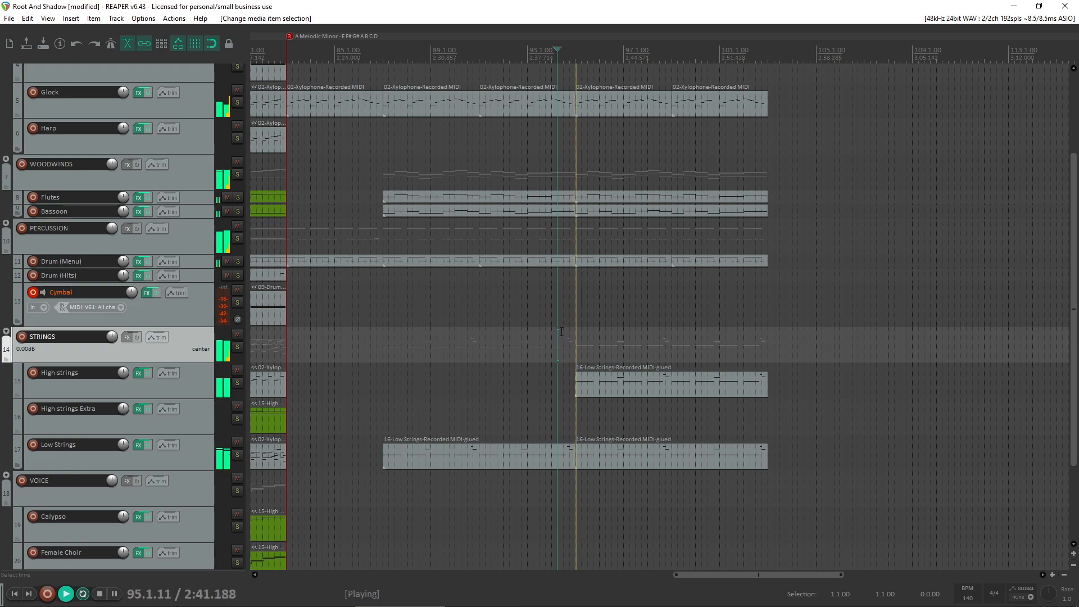
- Transpose the High strings notes back down one octave, listen to them and slightly lower all their velocities
double_click(640, 382)
key(space)
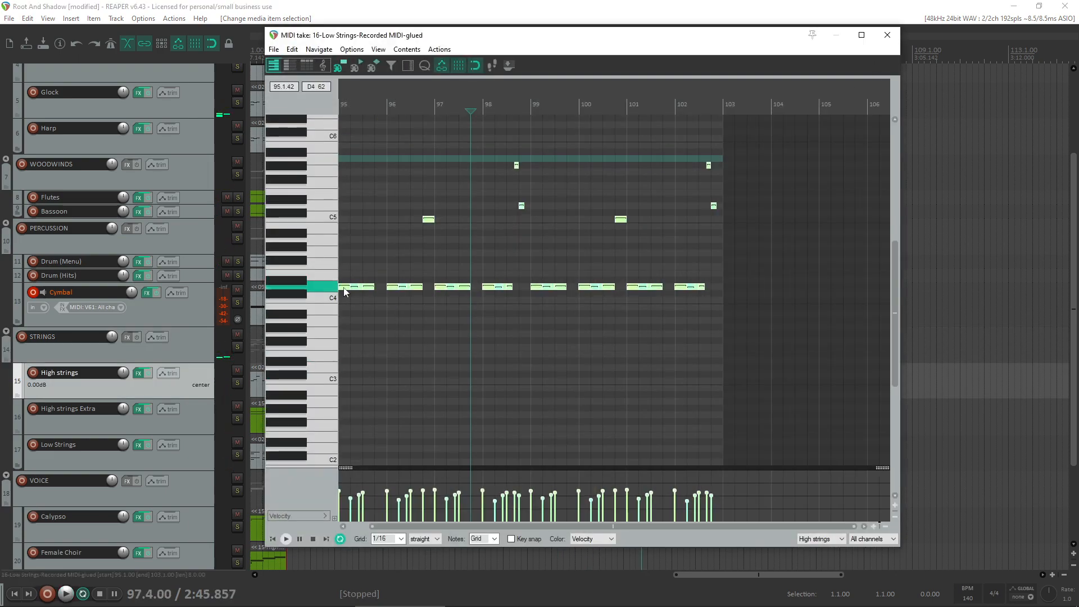
drag(345, 291, 318, 367)
key(space)
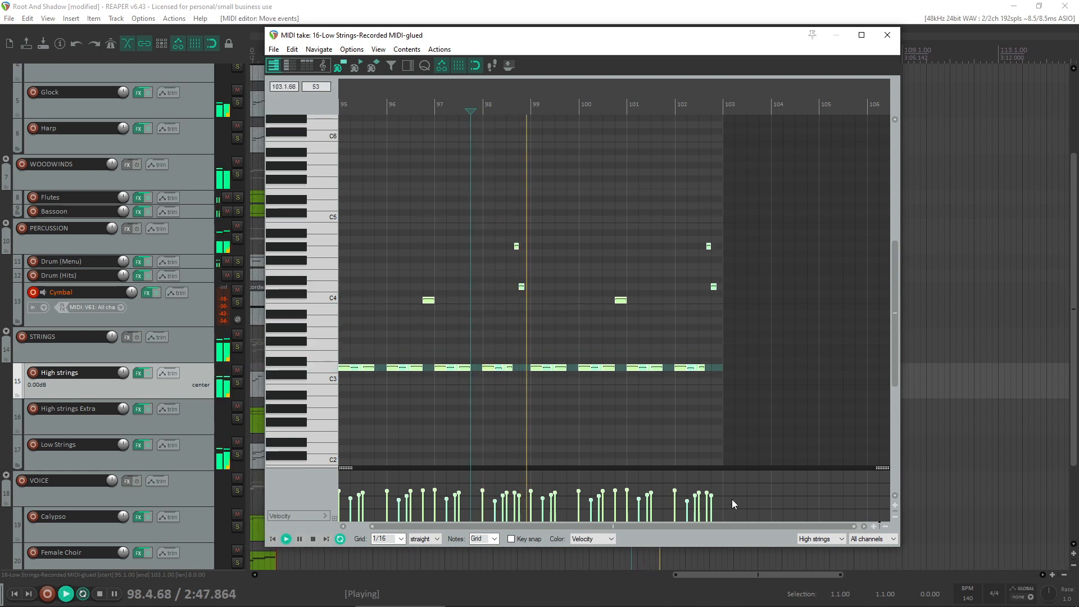
drag(241, 524, 240, 524)
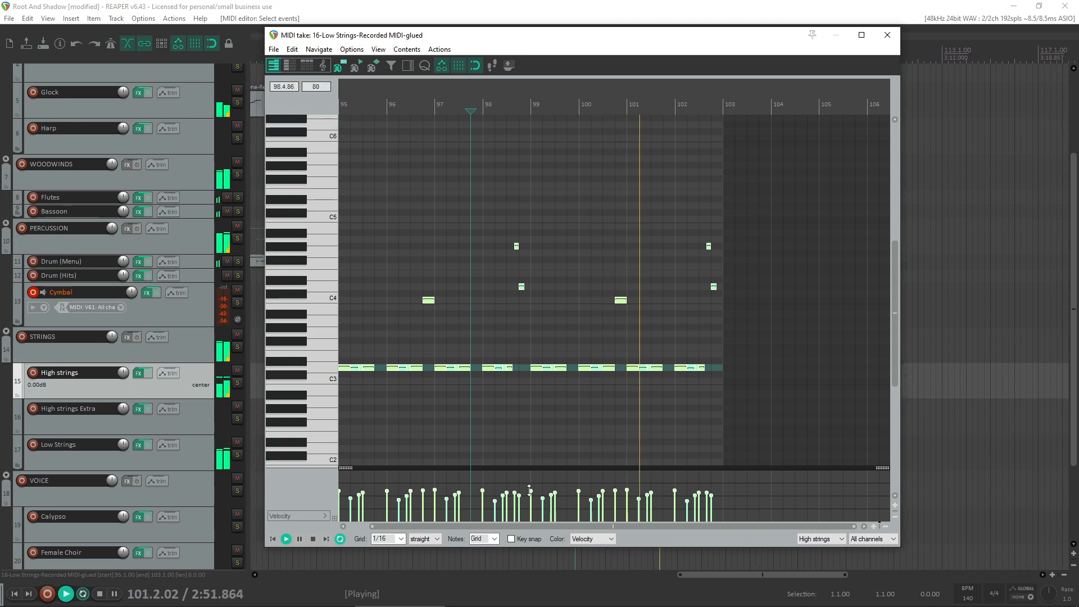
drag(530, 490, 530, 493)
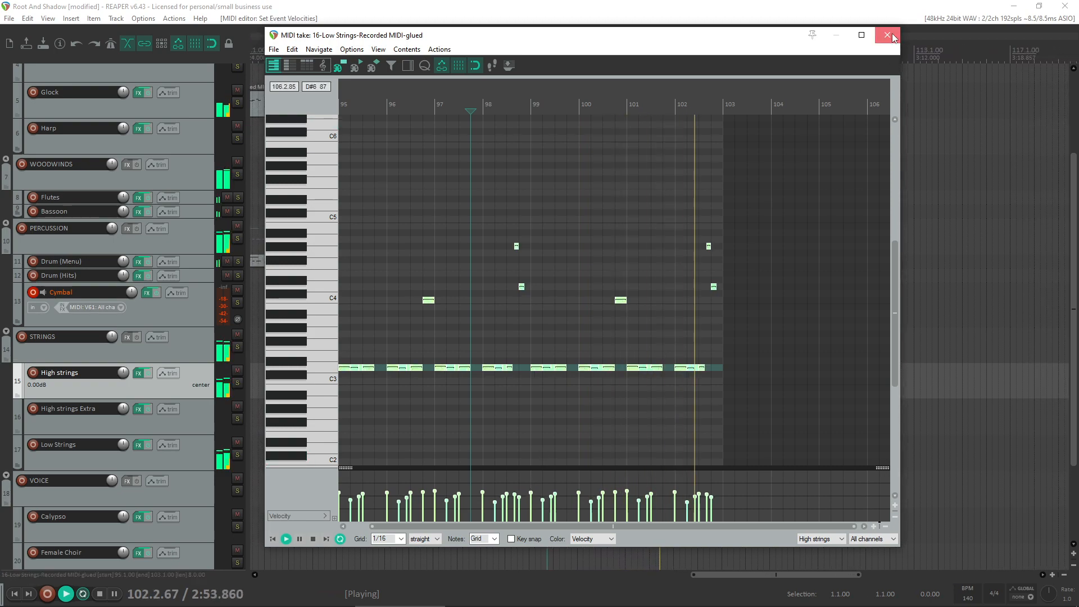
click(889, 35)
click(593, 375)
key(Delete)
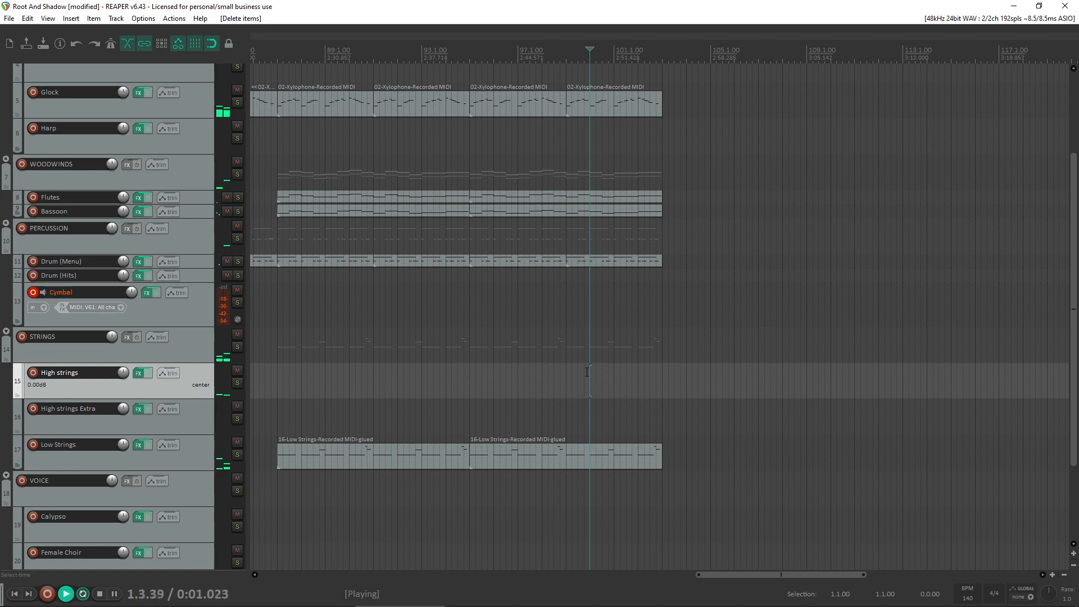
scroll(587, 360, down, 2)
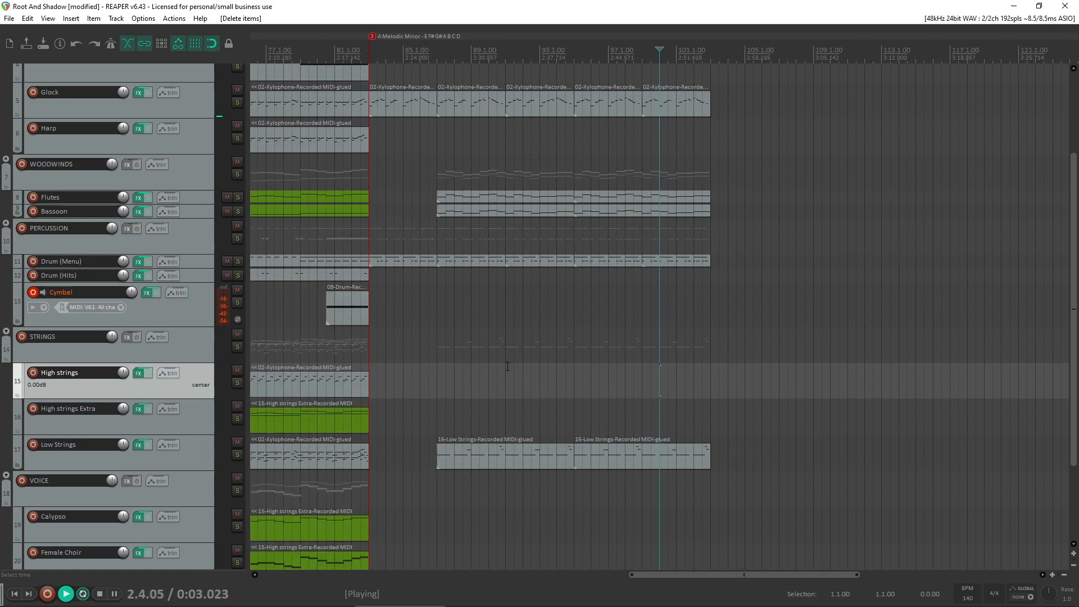
key(ctrl+z)
- Move the copied High strings item out of the section to bar 113 and stop playback
drag(615, 392, 931, 383)
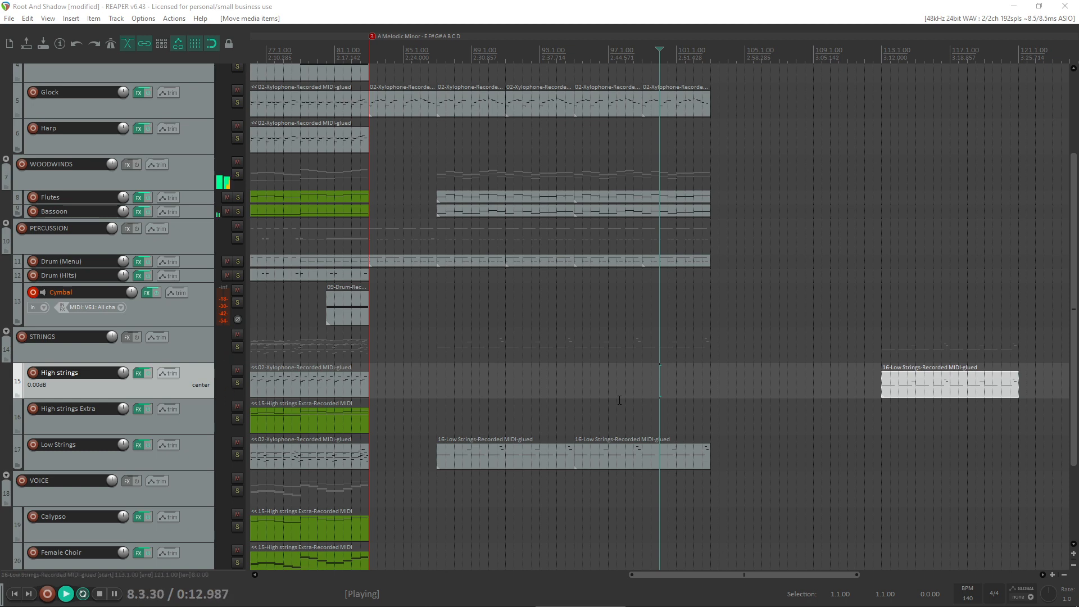
click(454, 306)
key(space)
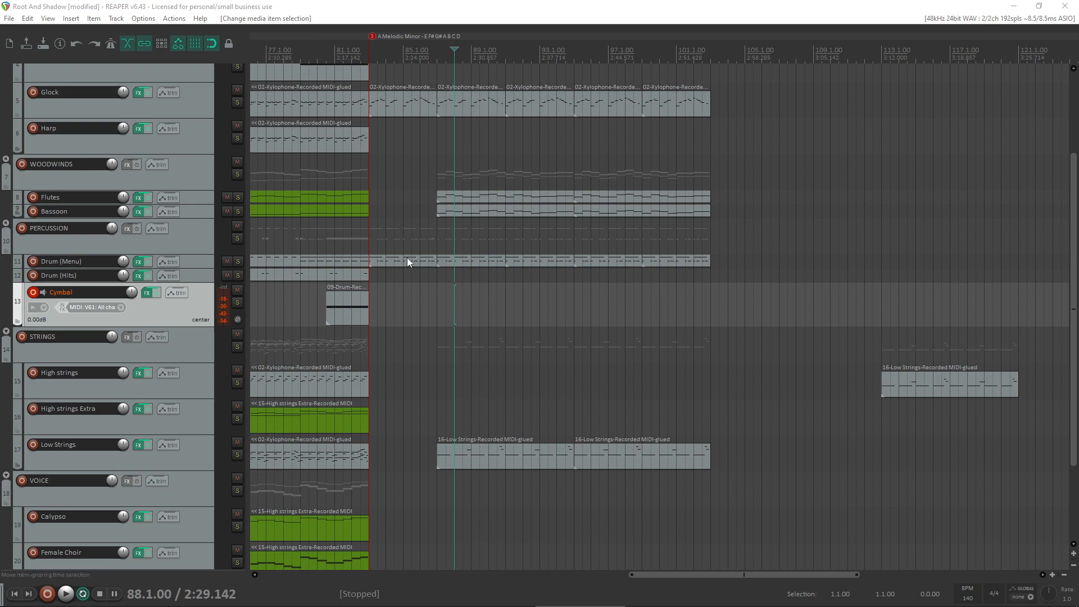
scroll(409, 263, down, 3)
scroll(652, 316, up, 3)
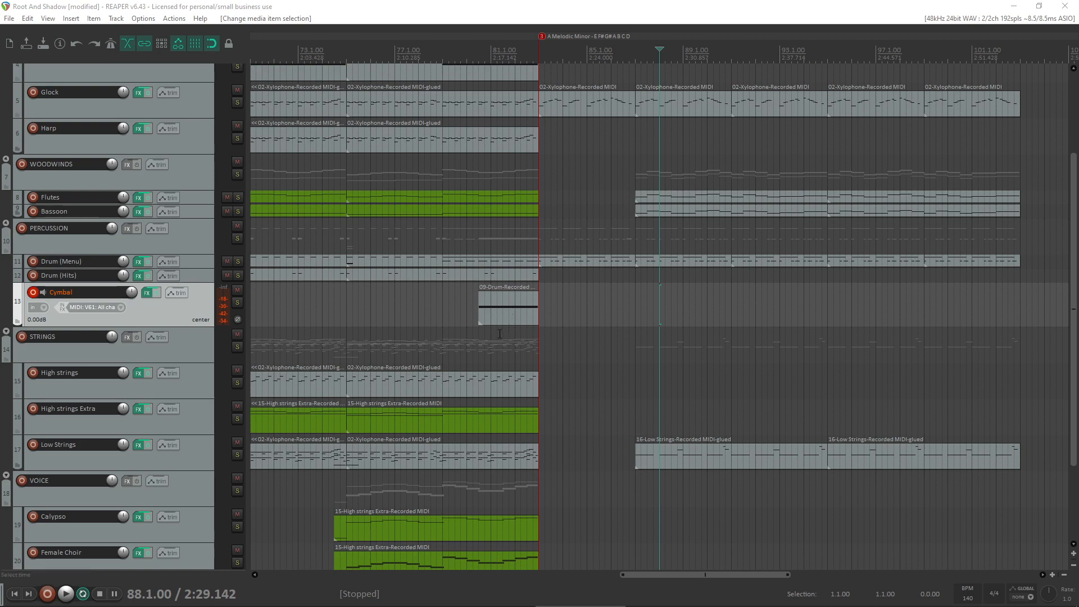
click(470, 332)
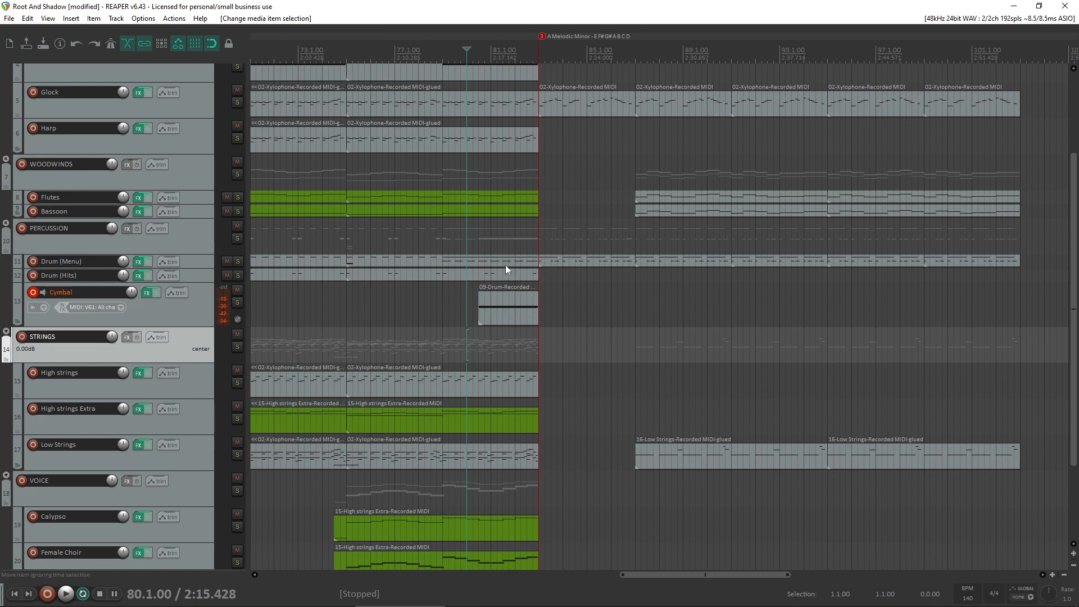
scroll(504, 264, up, 3)
scroll(513, 258, down, 4)
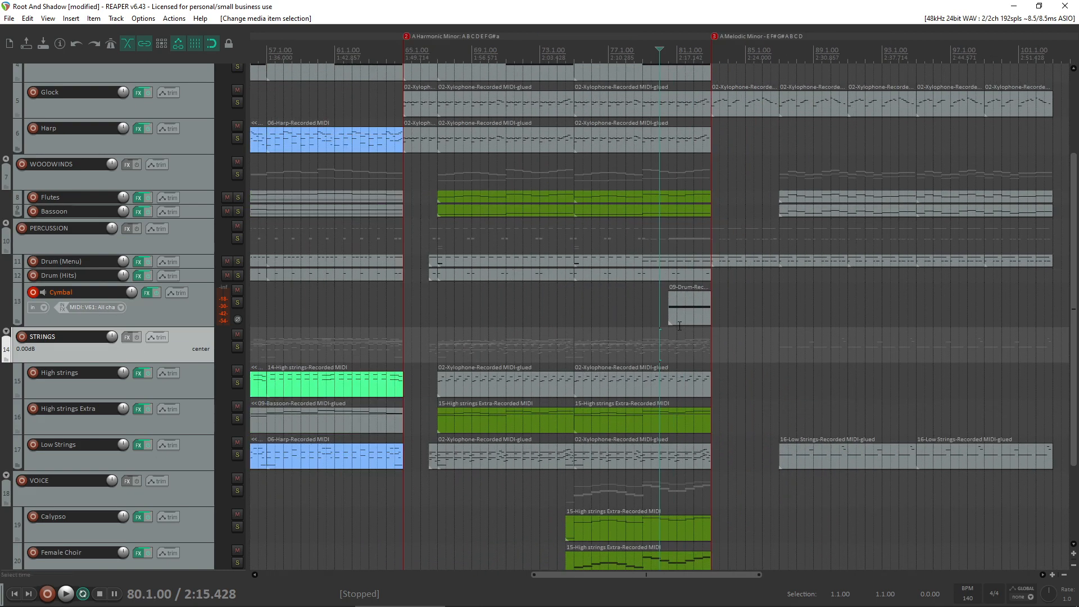
scroll(768, 331, up, 3)
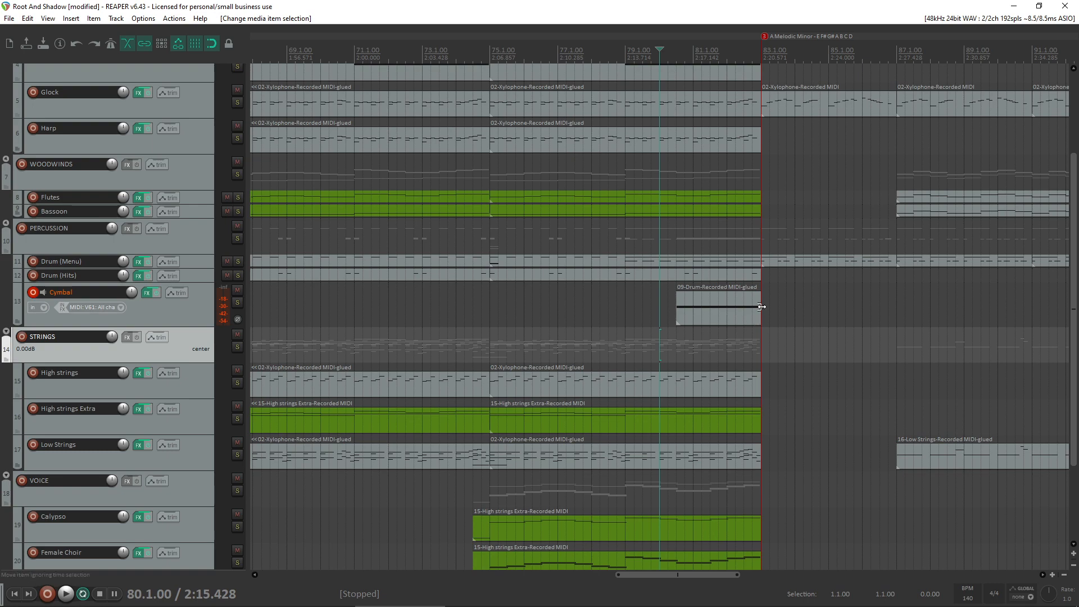
scroll(725, 331, down, 3)
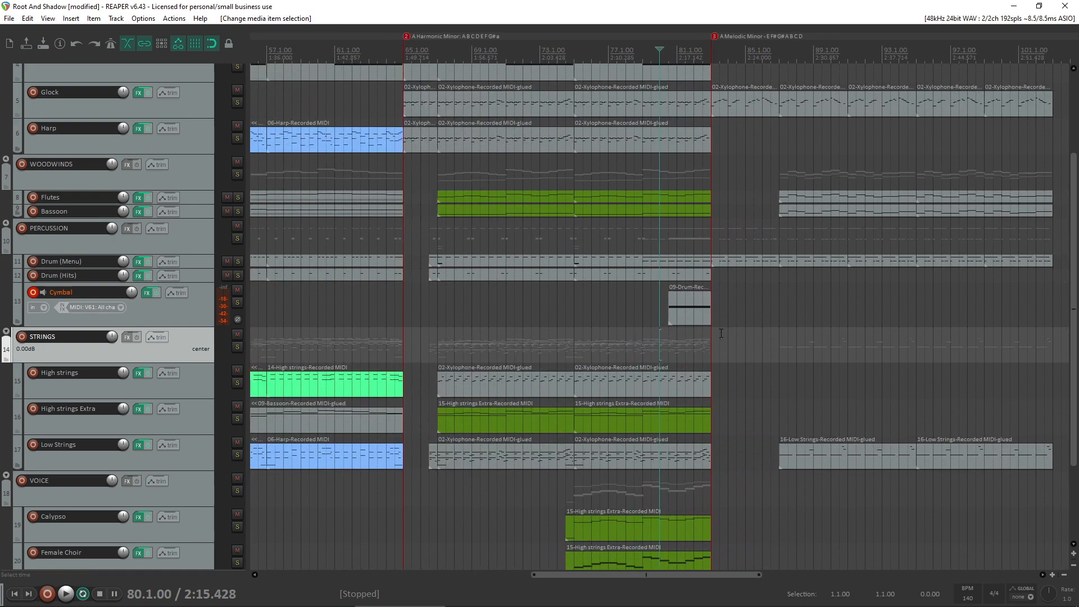
click(719, 348)
click(753, 352)
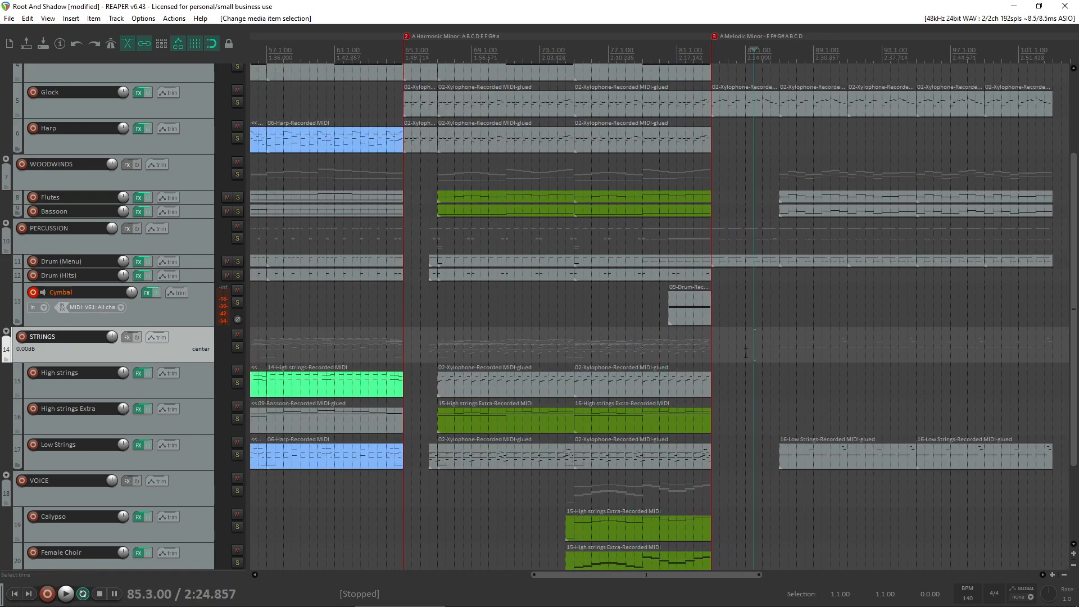
click(744, 347)
scroll(742, 349, up, 2)
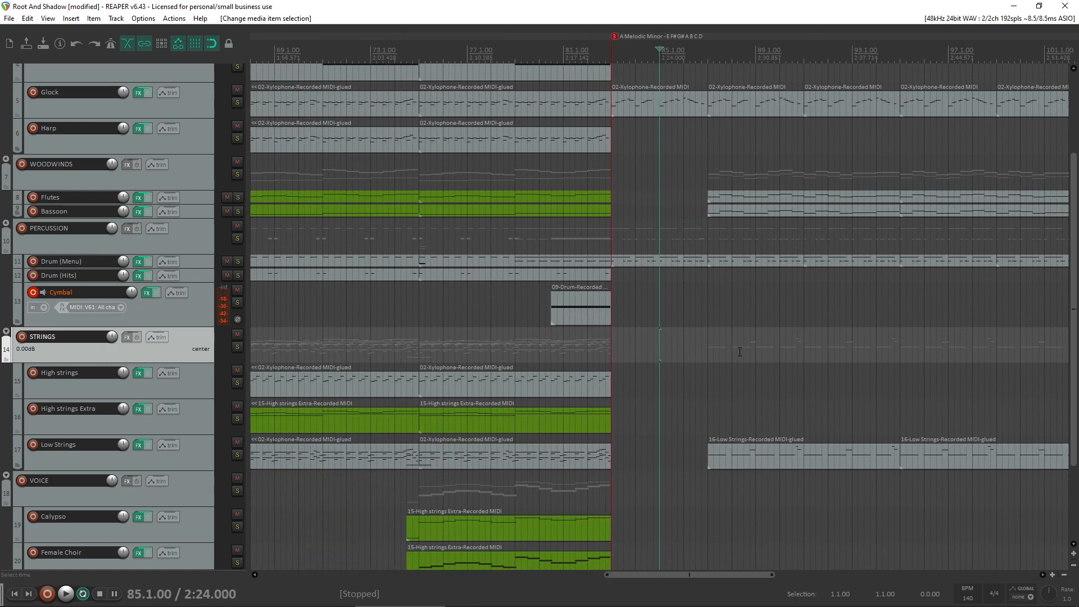
click(602, 315)
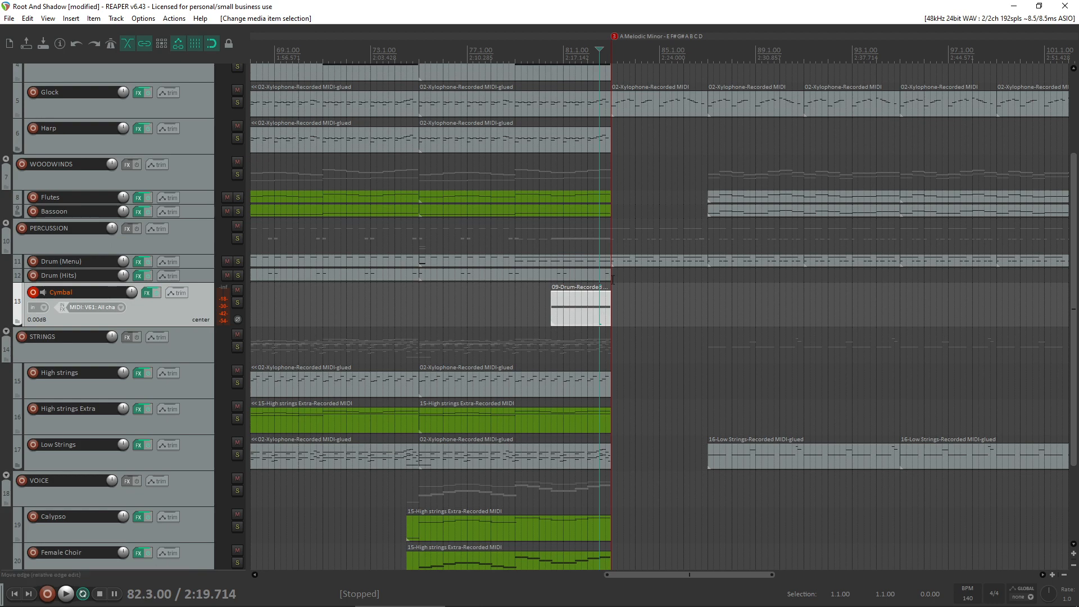
- Listen briefly from bar 81, then play the melodic minor section from bar 83 through past bar 100
click(570, 242)
key(space)
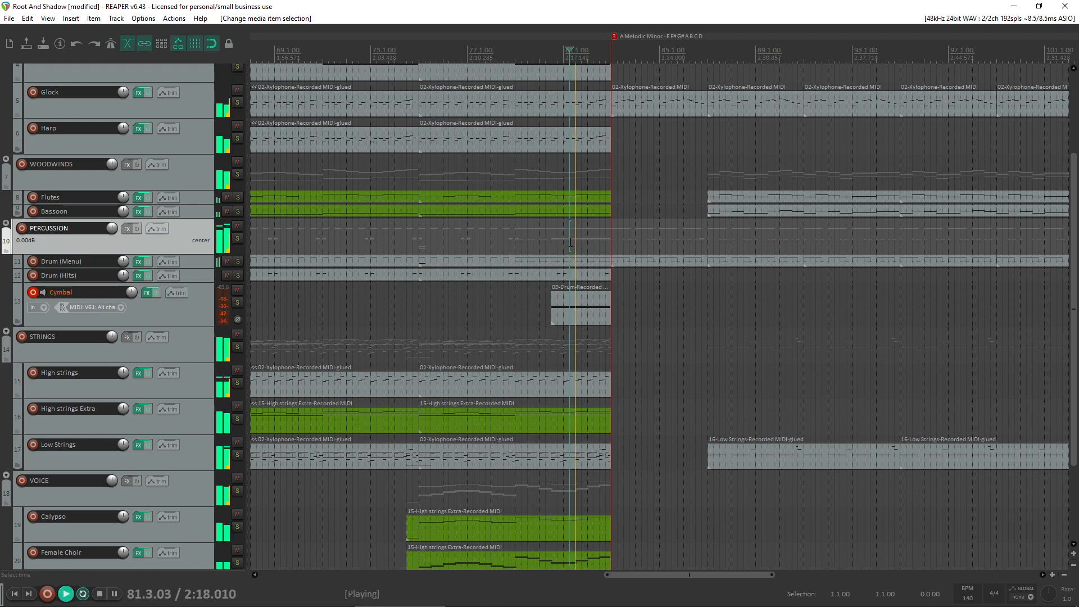
key(space)
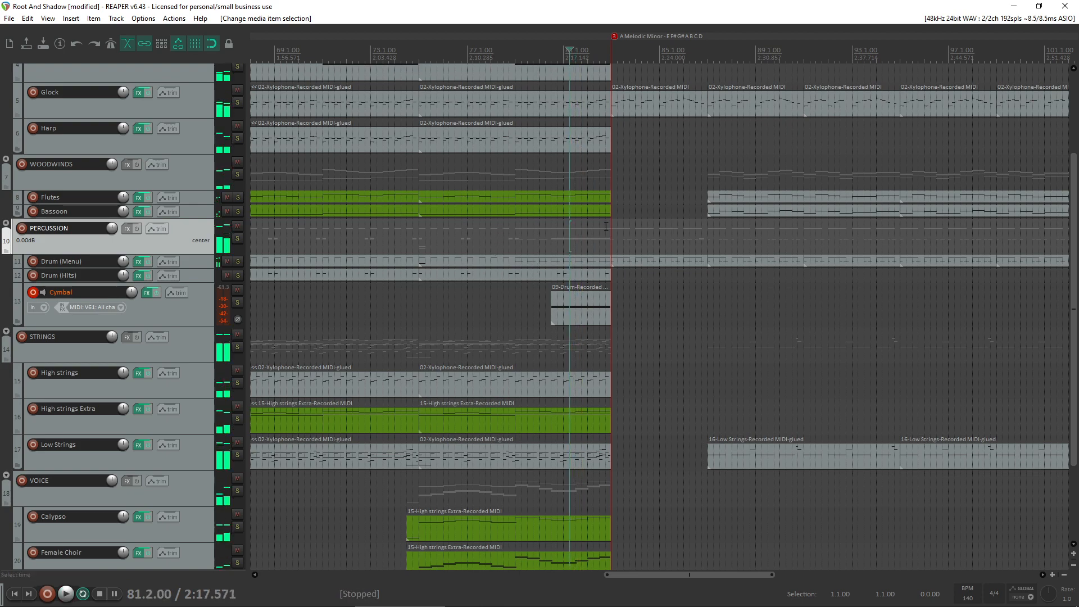
click(611, 234)
key(space)
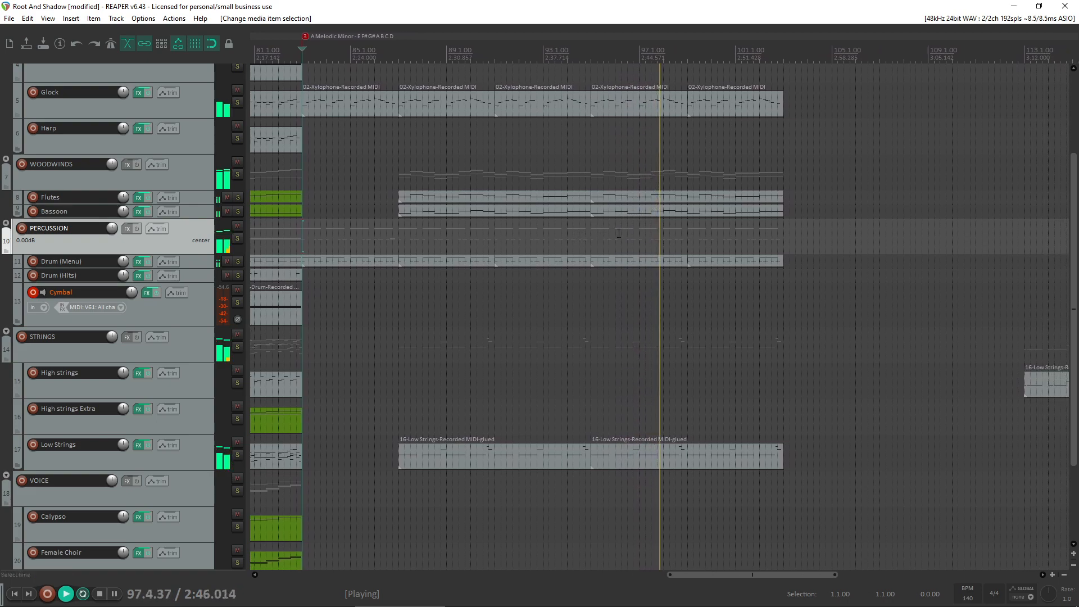
scroll(5, 138, up, 3)
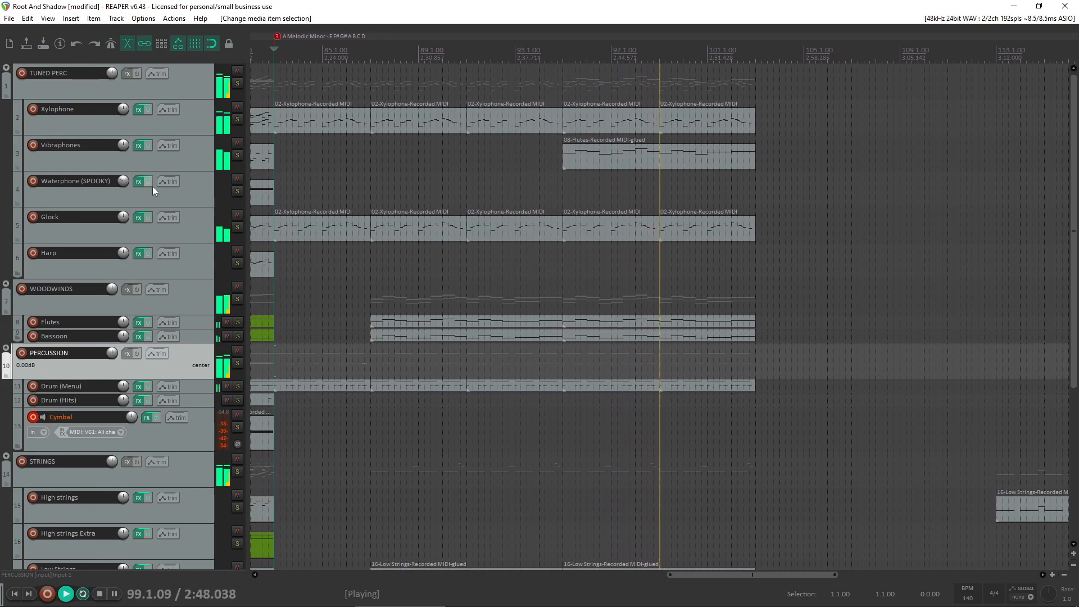
scroll(635, 306, down, 3)
scroll(618, 337, down, 3)
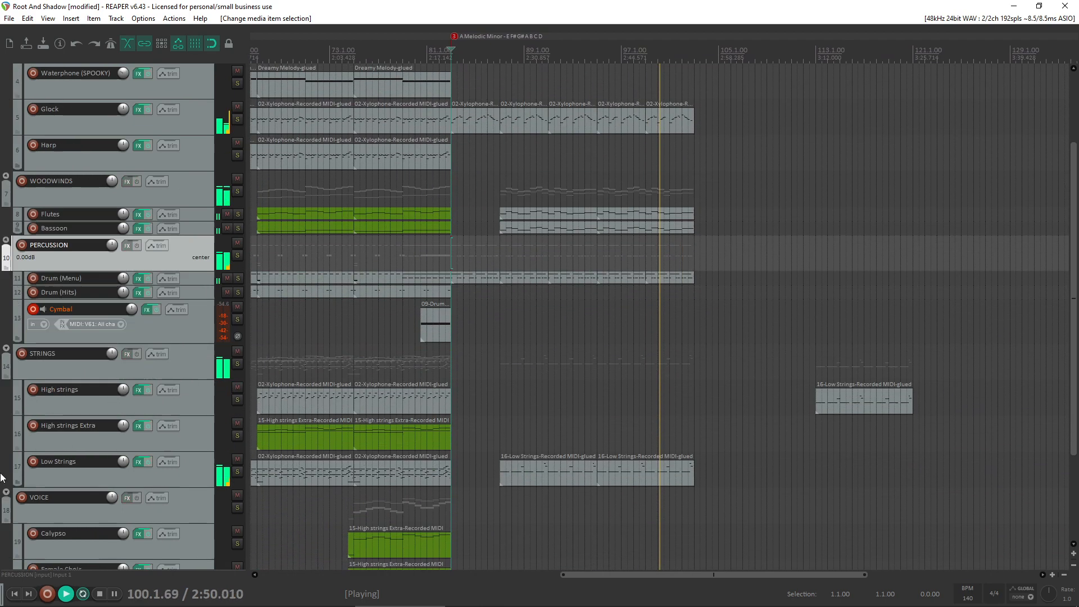
scroll(604, 375, down, 2)
click(798, 399)
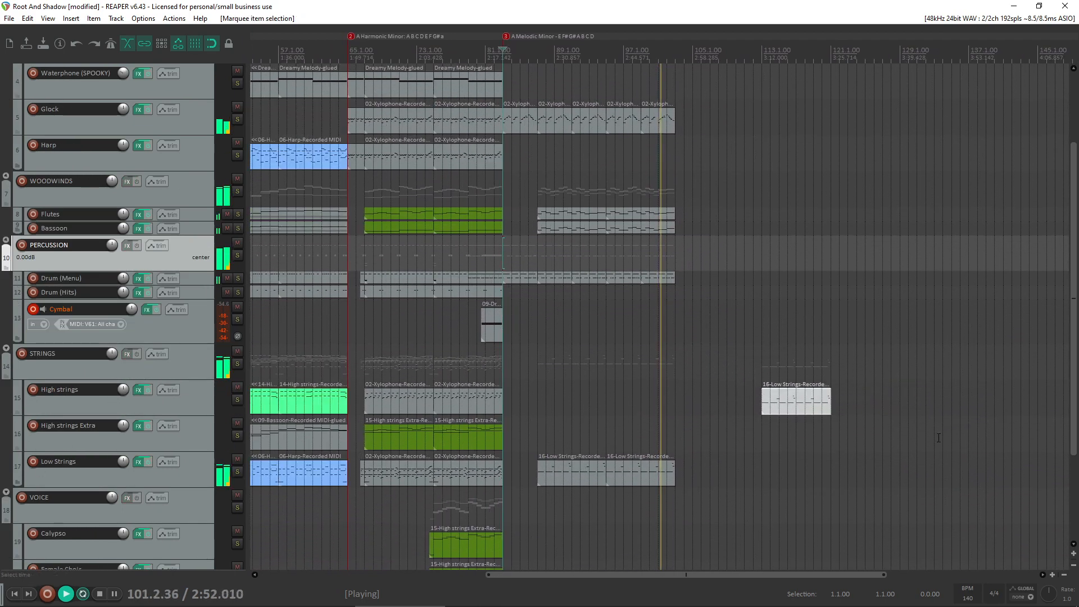
key(Delete)
key(ctrl+z)
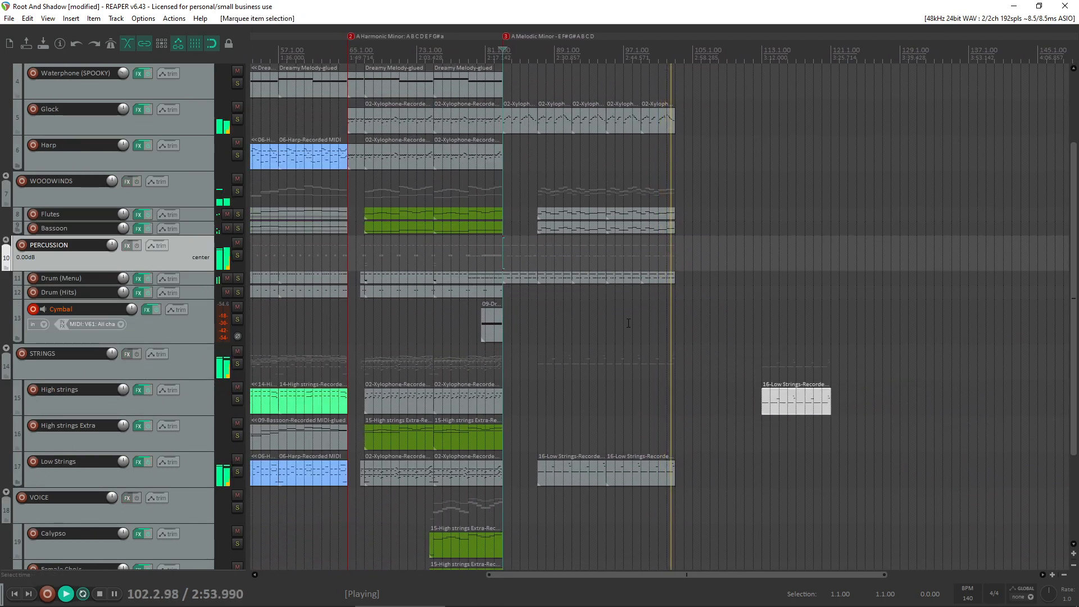
- Stop playback and set a time selection from bar 87 to bar 103
click(615, 323)
key(space)
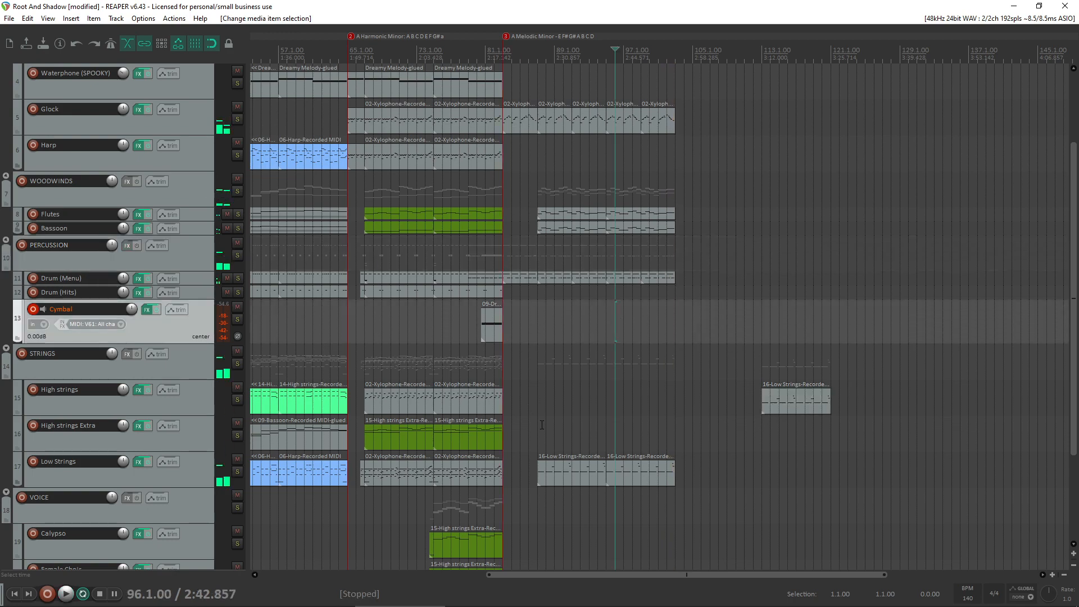
click(541, 425)
drag(677, 419, 538, 419)
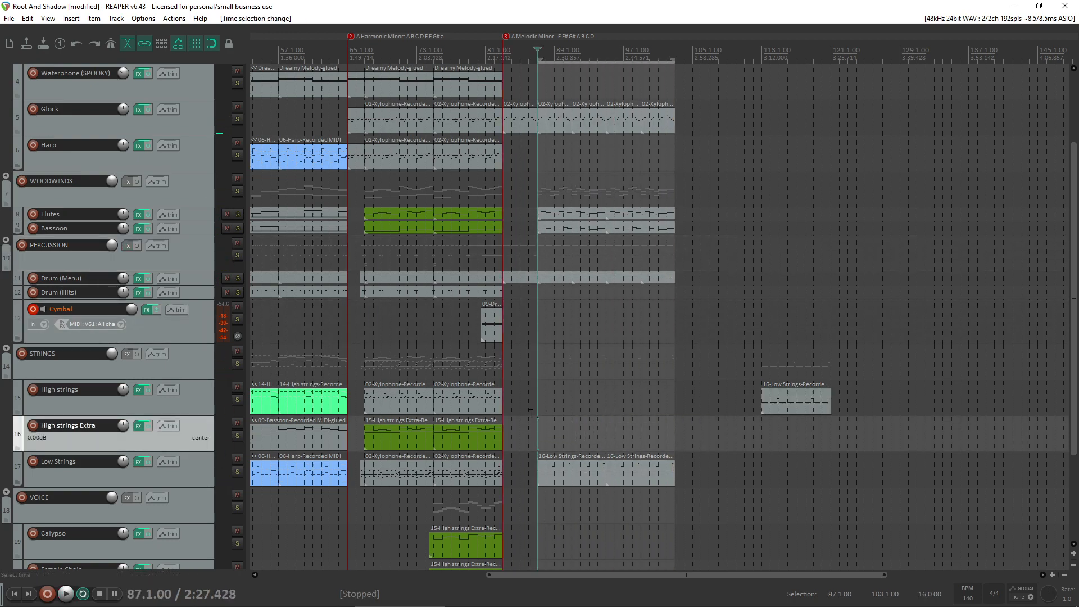
scroll(534, 404, left, 3)
scroll(534, 404, up, 3)
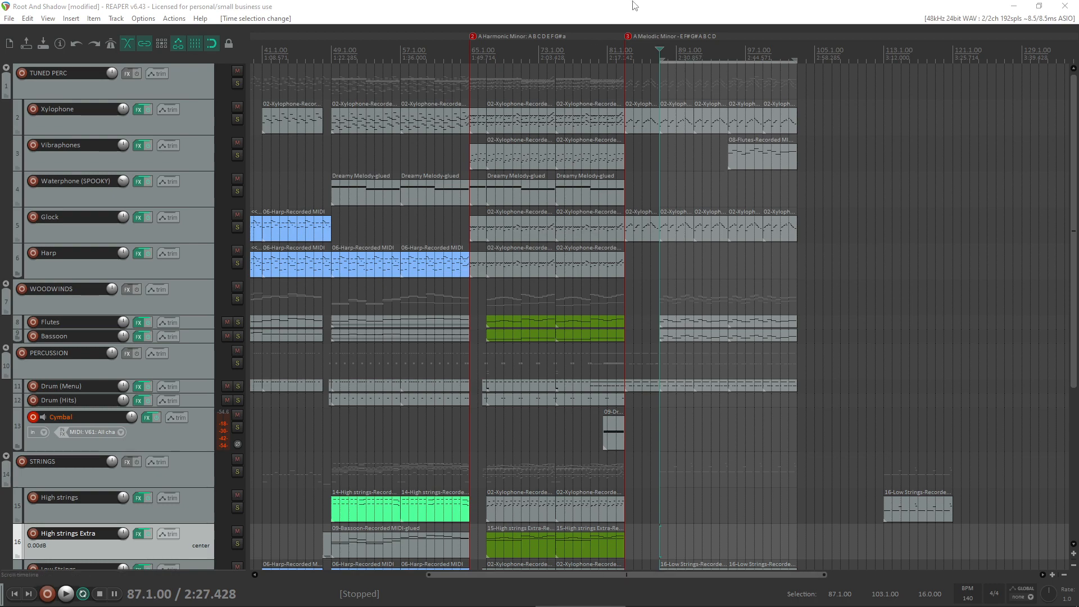
scroll(2, 281, down, 7)
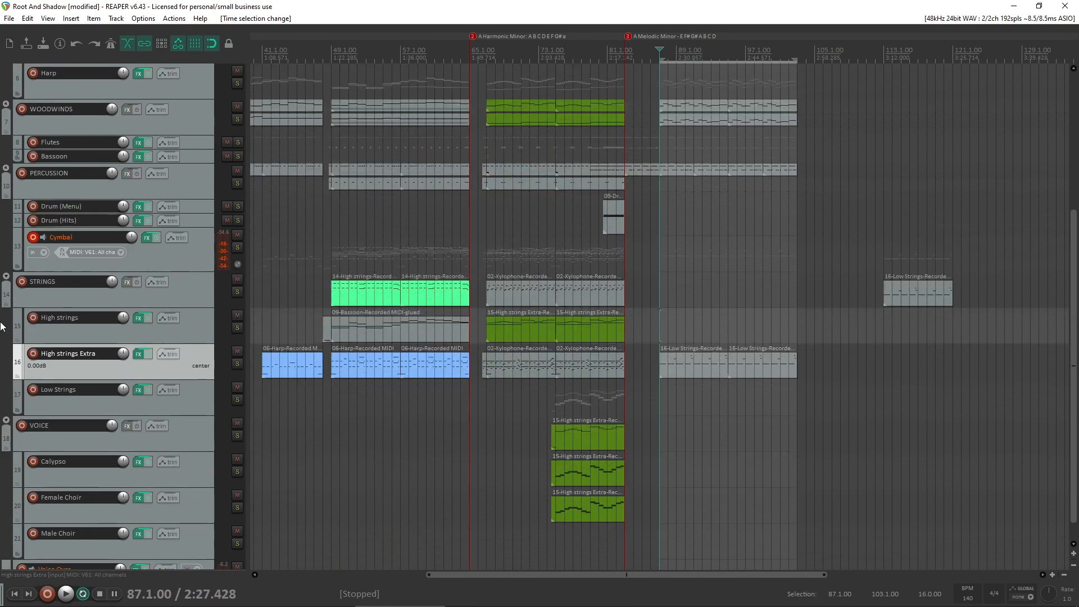
- Play the melodic minor section from bar 87 and solo the Low Strings track to hear it alone
scroll(2, 326, up, 5)
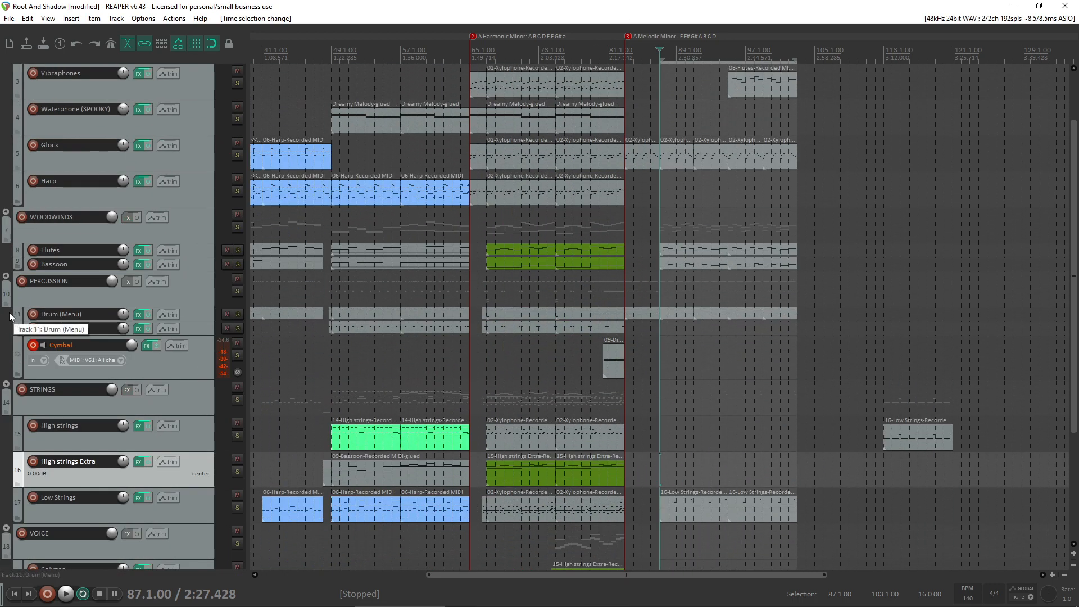
scroll(2, 313, up, 1)
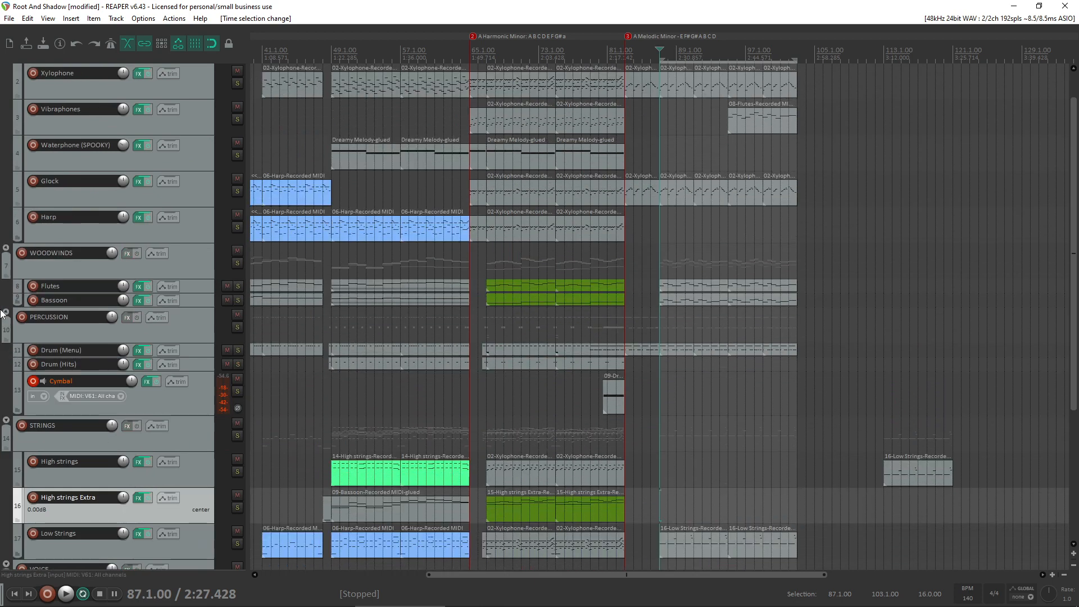
scroll(2, 313, up, 1)
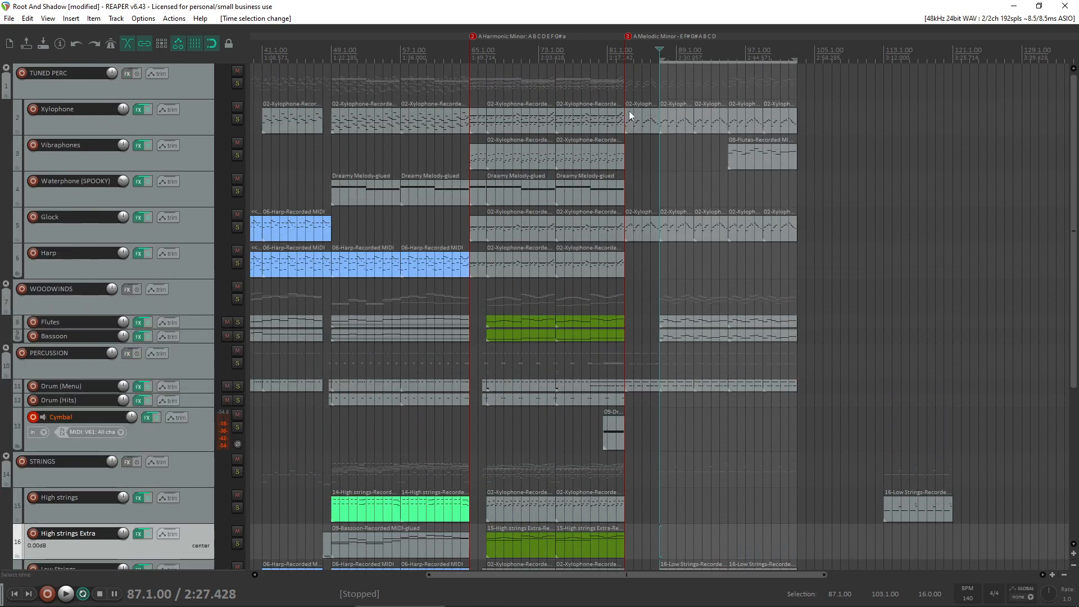
click(655, 173)
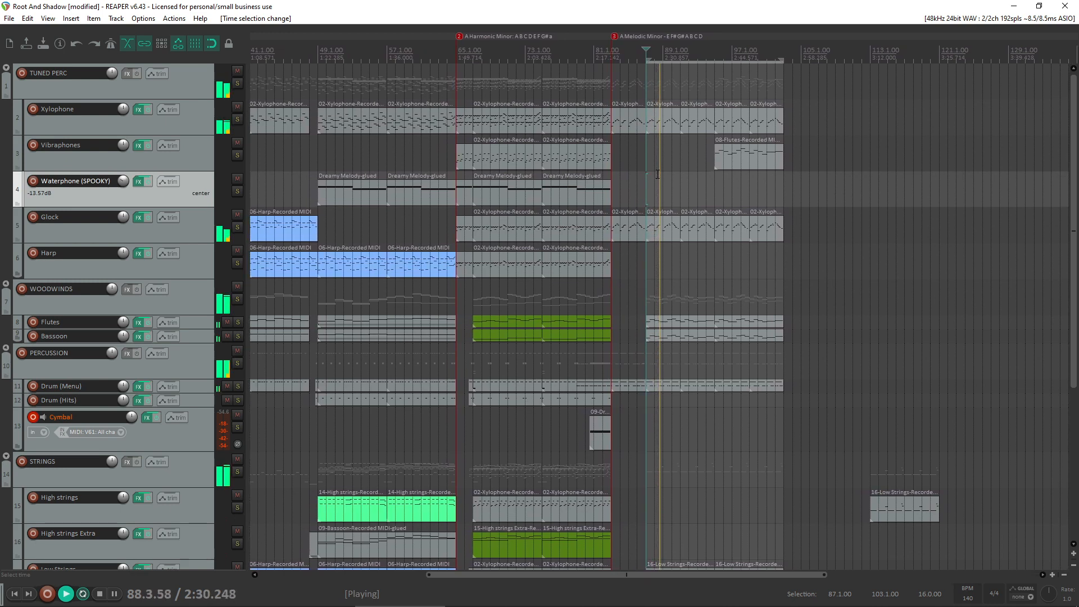
scroll(6, 416, down, 5)
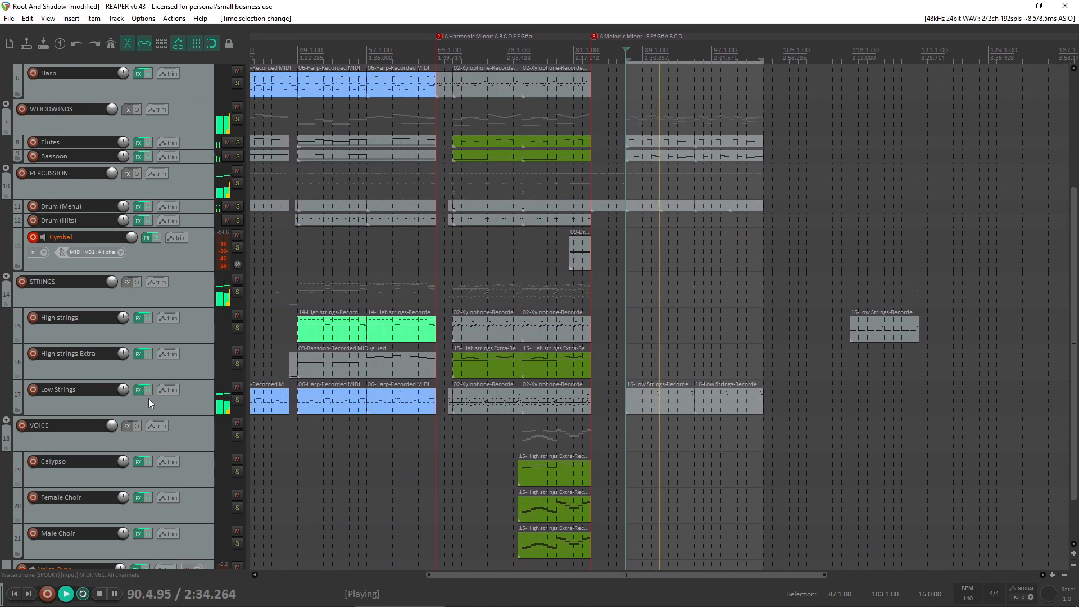
click(238, 400)
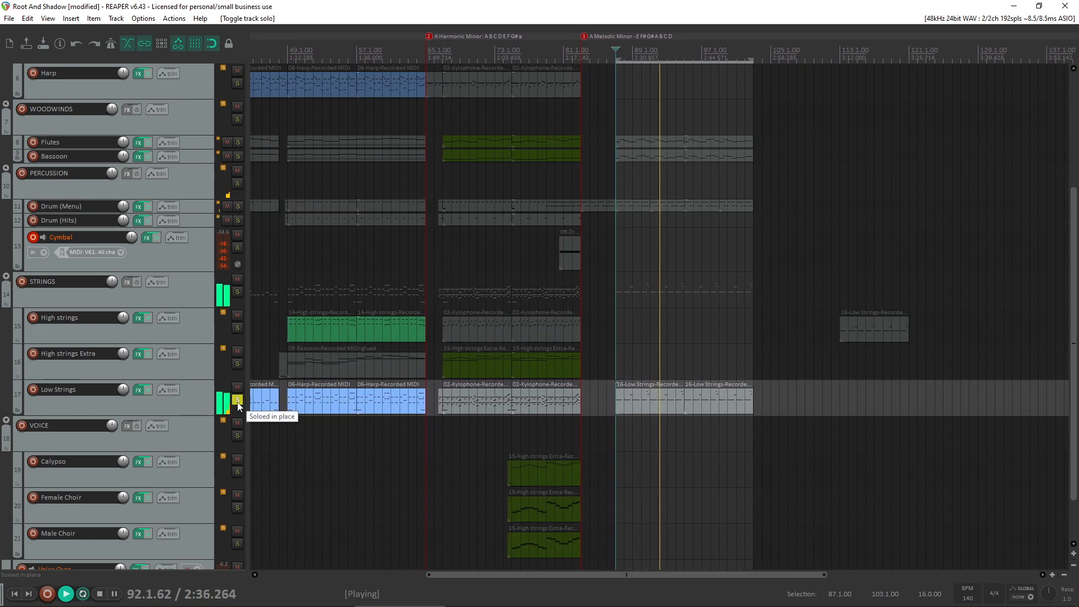
- Slightly raise the velocities of the repeated low notes in the Low Strings item at bar 87 and resume playback
click(639, 399)
key(space)
double_click(639, 399)
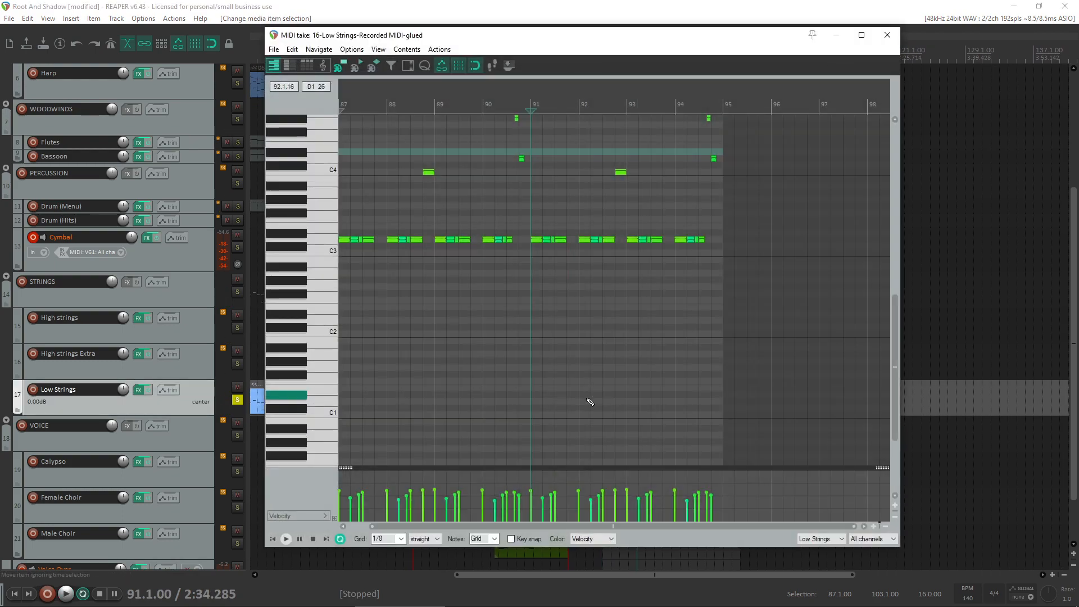
drag(763, 271, 260, 230)
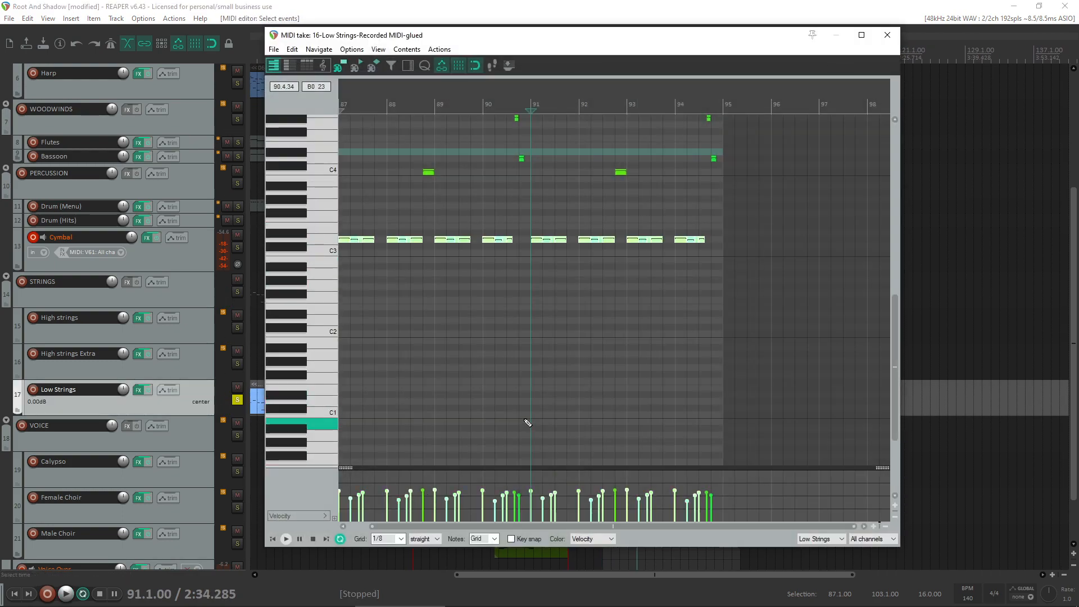
drag(414, 490, 415, 487)
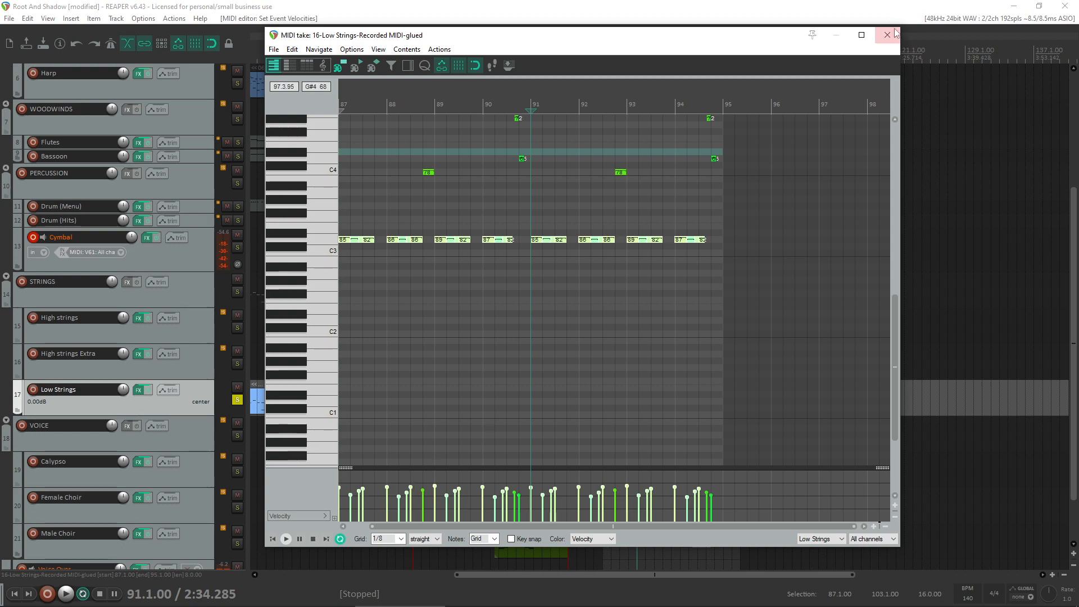
click(896, 32)
key(space)
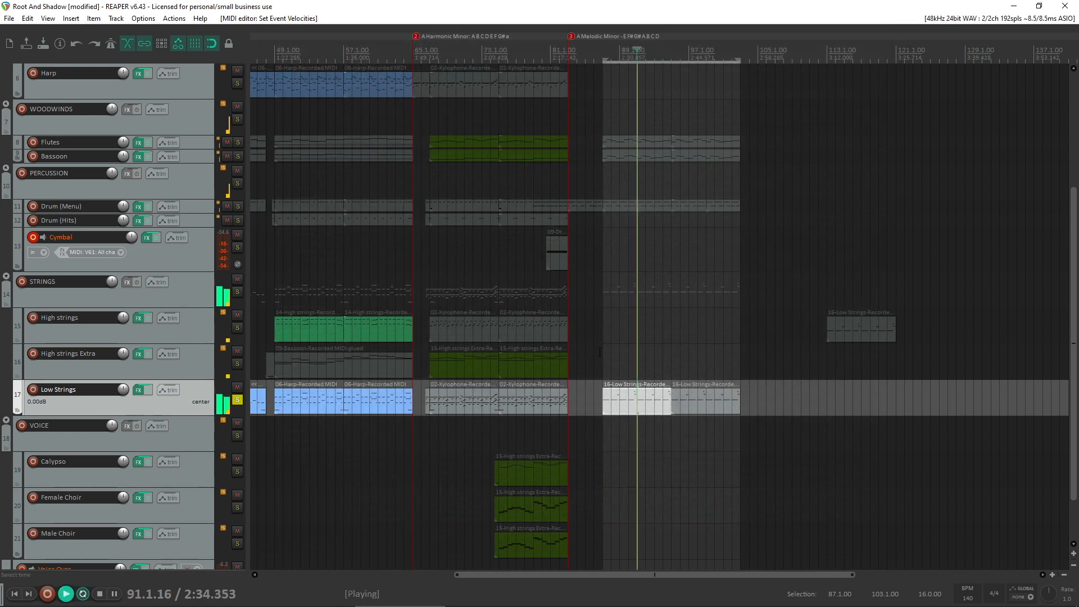
- Unsolo Low Strings and replace its item at bar 95 with a copy of the edited item from bar 87
click(237, 402)
click(702, 393)
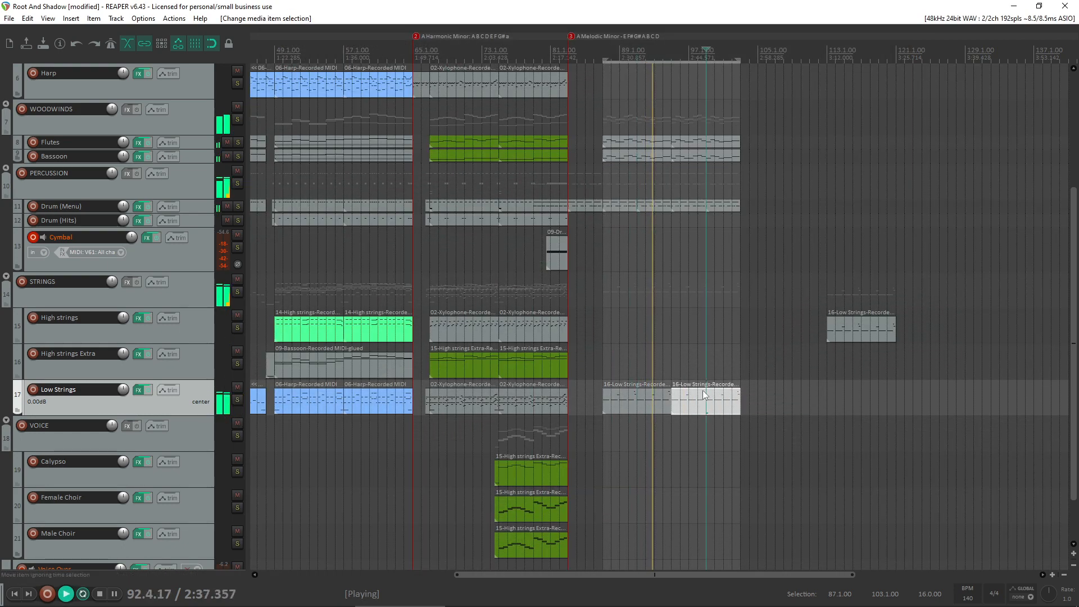
key(Delete)
click(656, 405)
drag(656, 406, 717, 399)
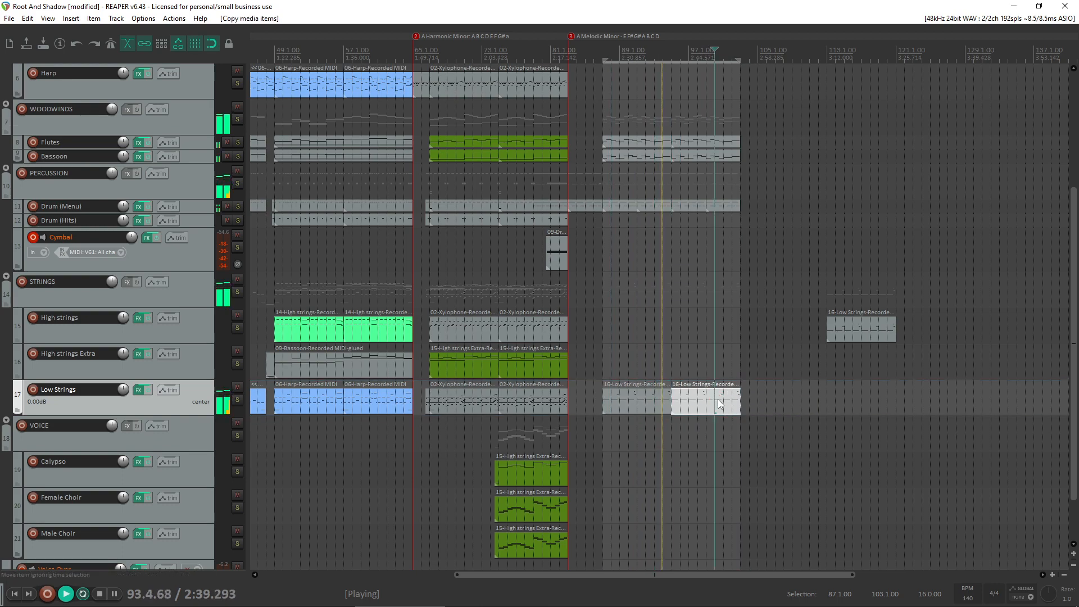
- Inspect the notes and velocities of both Low Strings items in the MIDI editor while the section plays
double_click(717, 399)
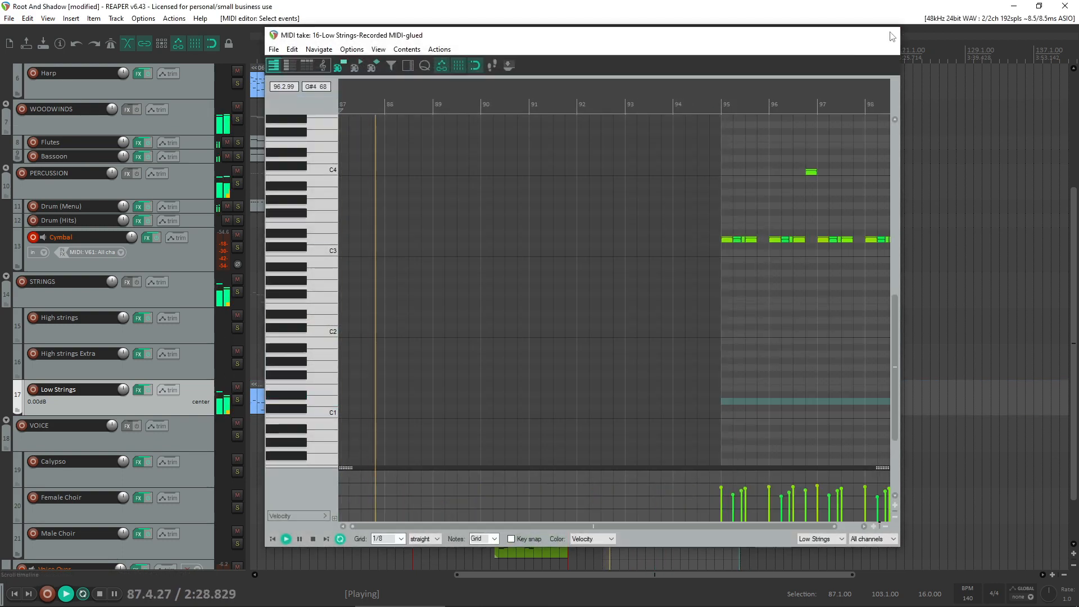
click(891, 36)
click(652, 396)
double_click(652, 396)
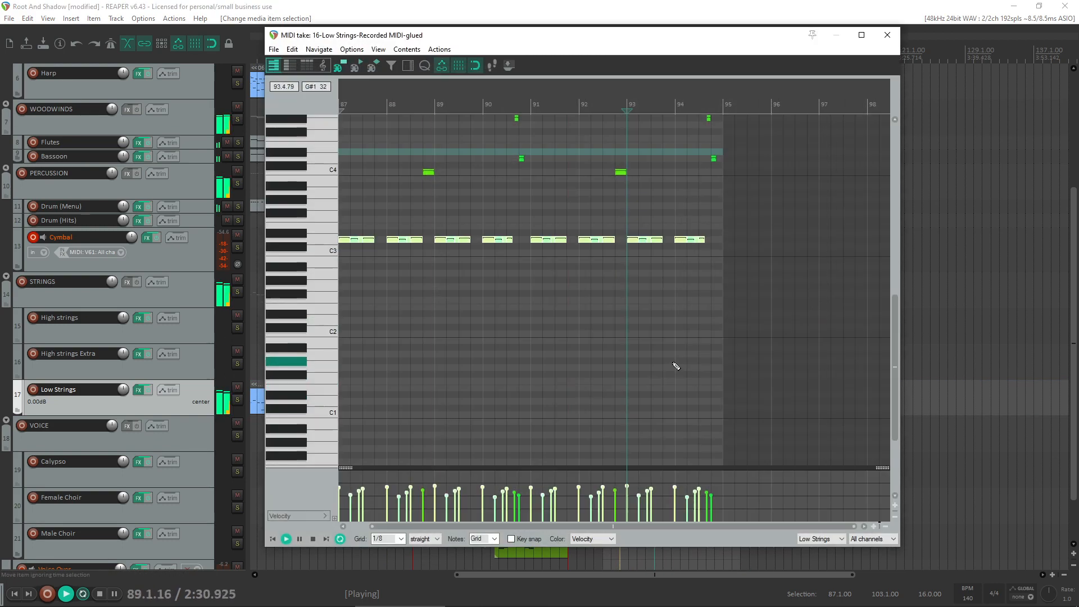
scroll(298, 264, up, 2)
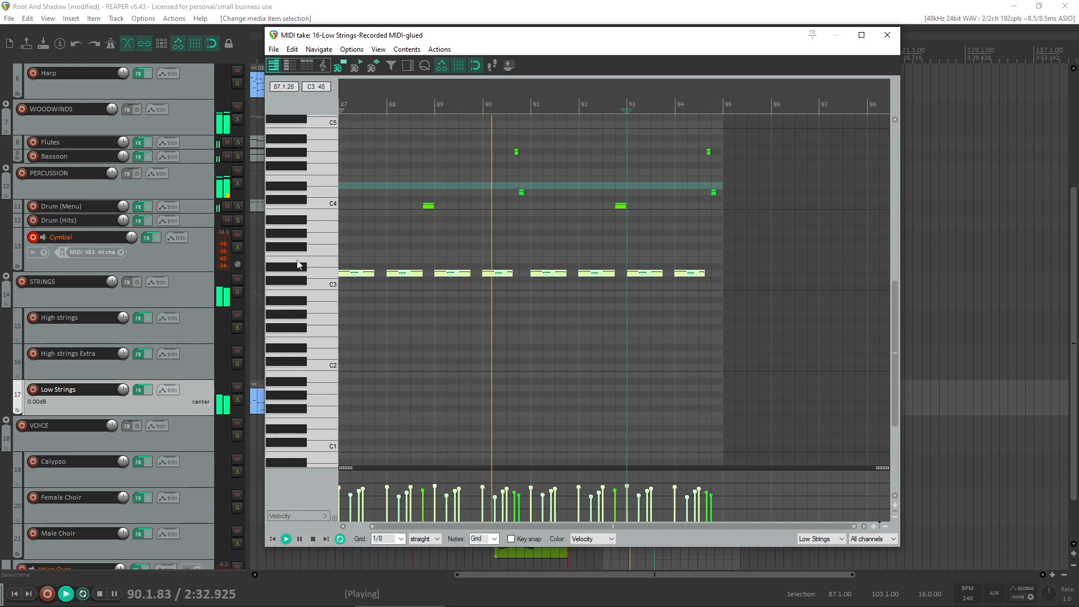
scroll(298, 264, up, 1)
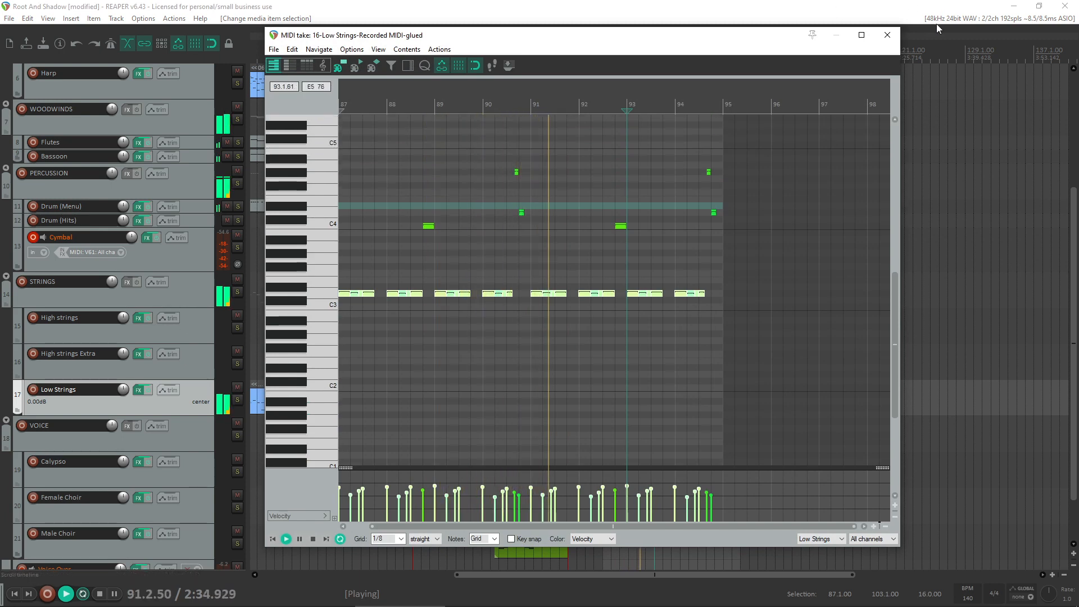
click(887, 35)
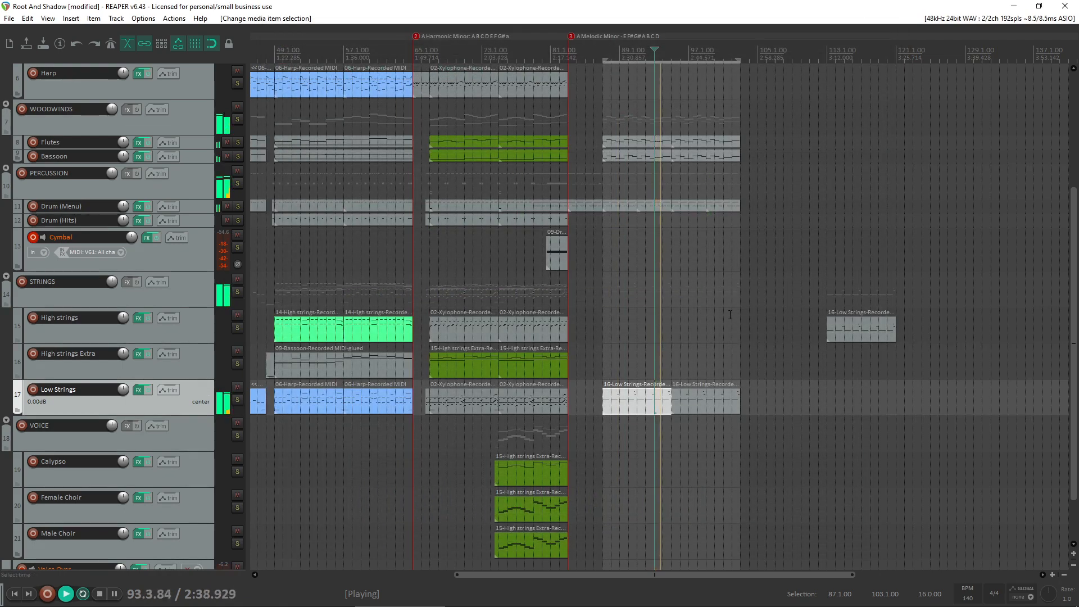
- Copy the High strings item from bar 113 to bar 95 and delete the original
scroll(67, 371, up, 4)
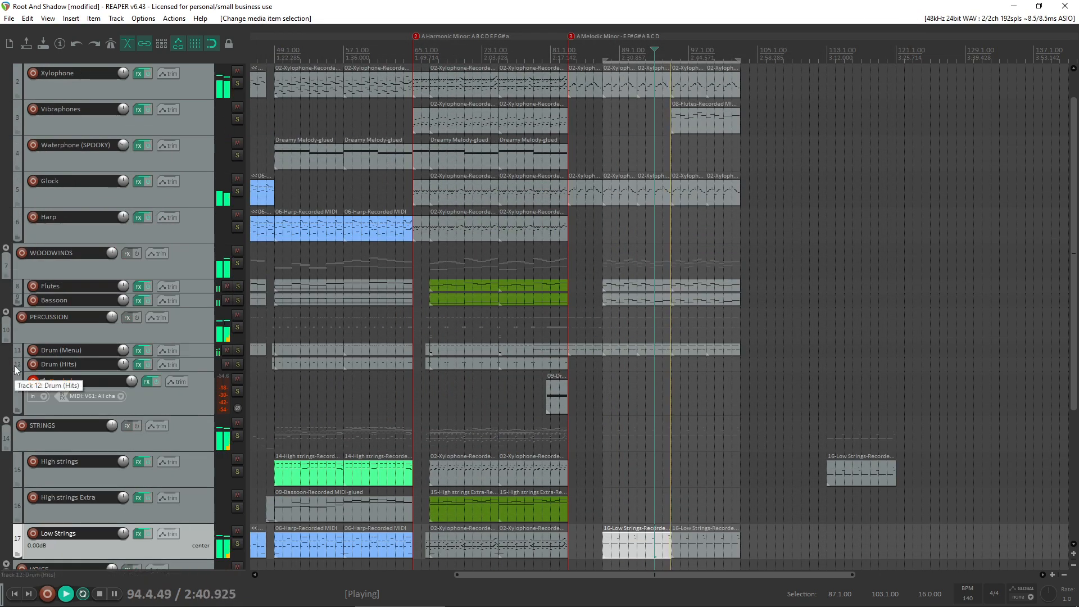
scroll(68, 370, down, 1)
drag(870, 441, 707, 432)
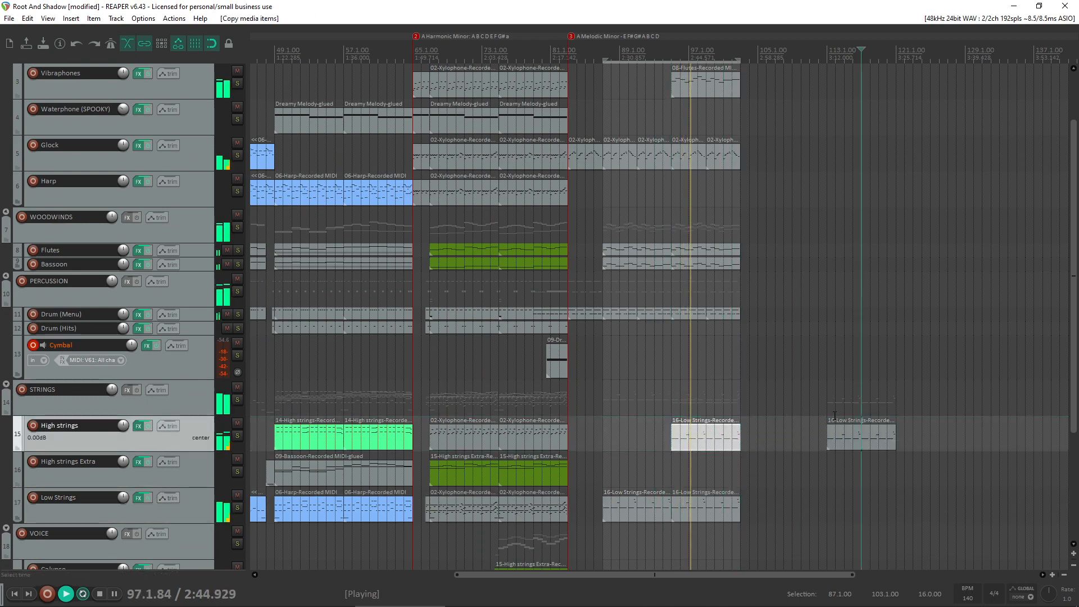
click(888, 441)
key(Delete)
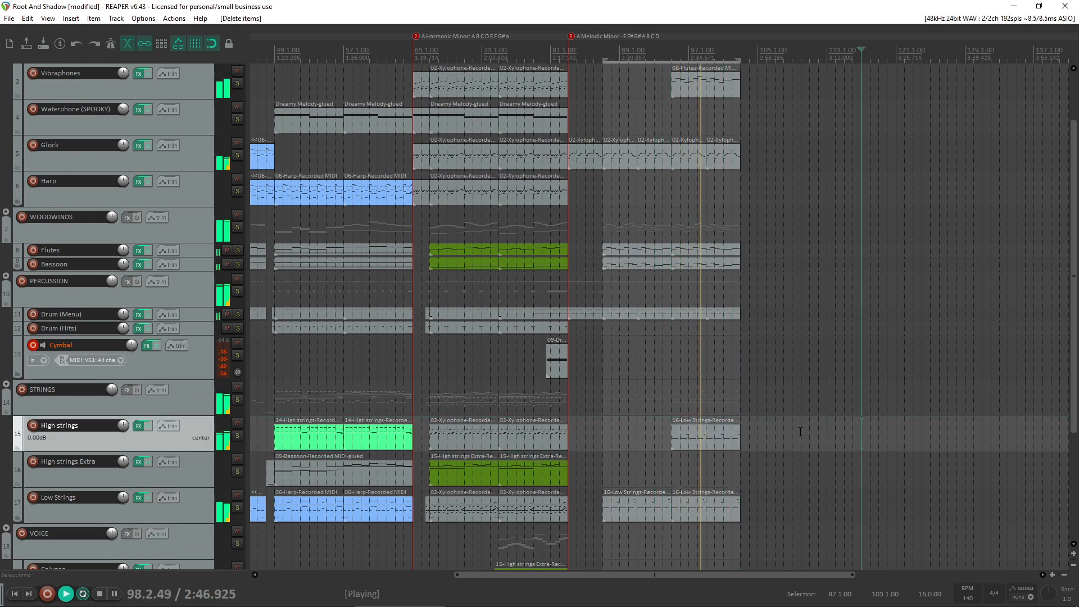
- Lower the velocities of the upper accent notes in the High strings item at bar 95 and stop playback
double_click(719, 429)
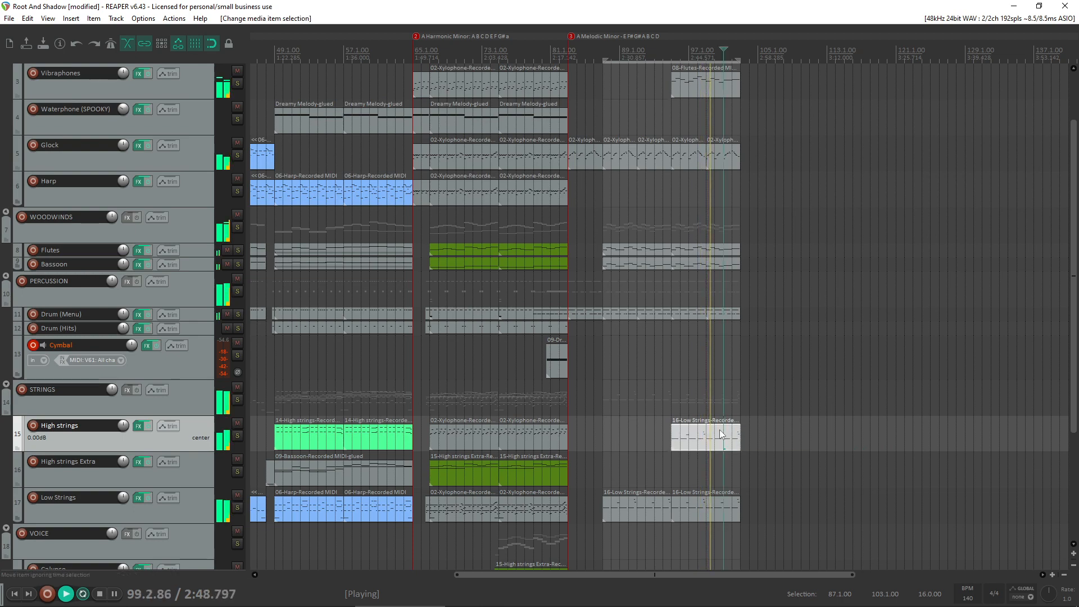
drag(502, 296, 404, 323)
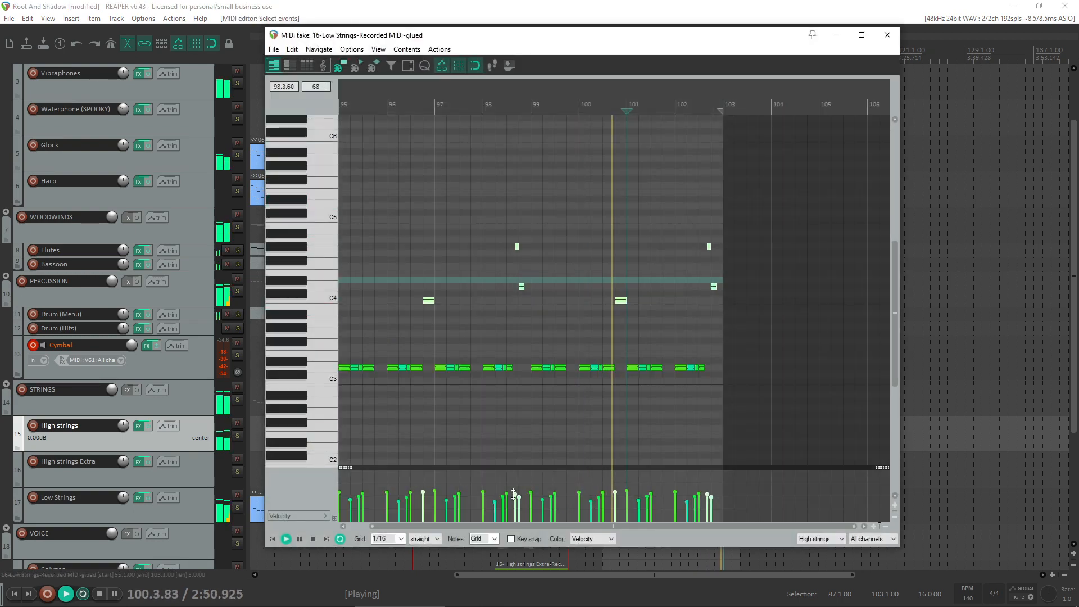
drag(513, 494, 513, 501)
click(887, 35)
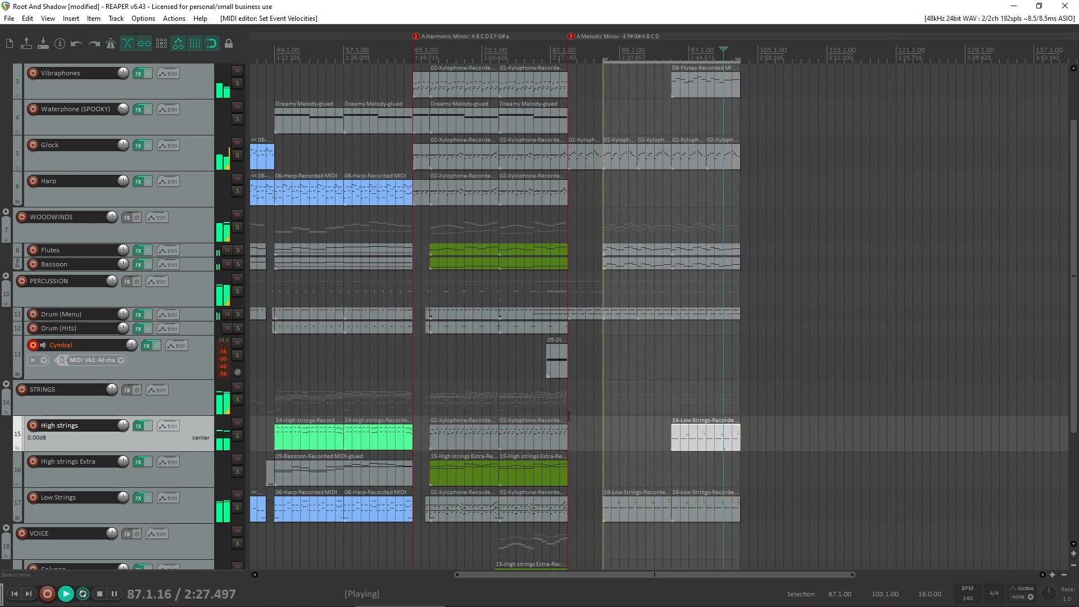
click(663, 367)
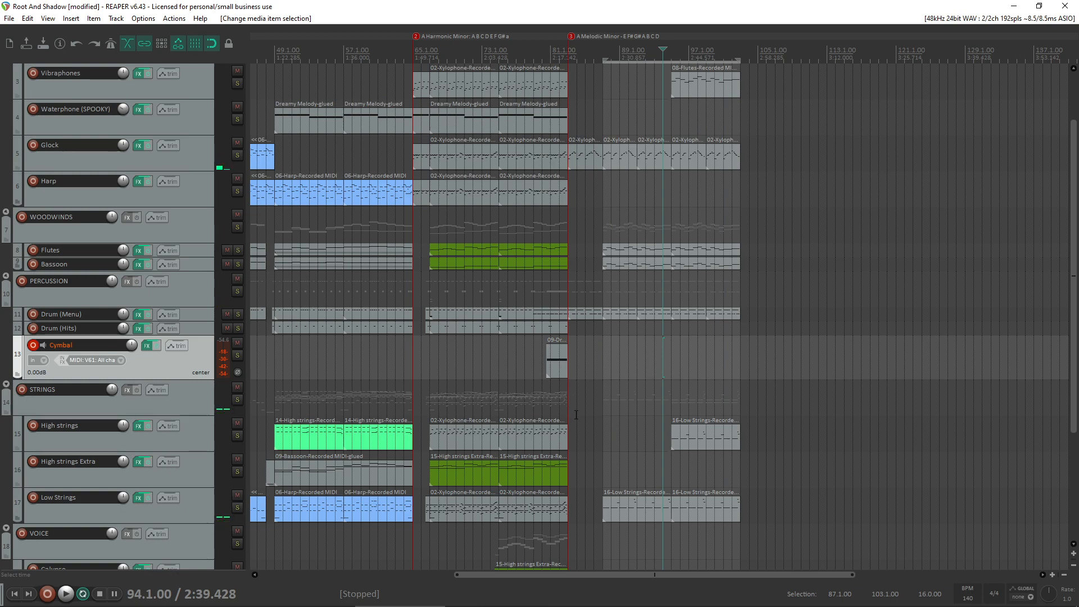
- Review the arrangement's sections and tracks from the opening through the end of the melodic minor section at bar 103
scroll(696, 382, down, 3)
scroll(670, 302, up, 3)
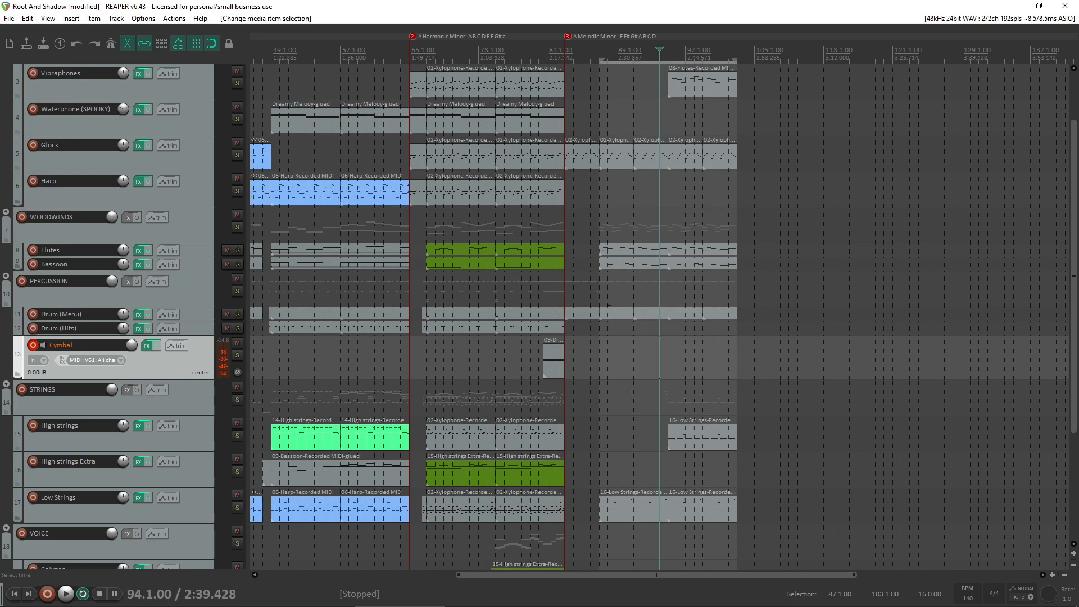
scroll(627, 267, down, 2)
scroll(821, 292, up, 2)
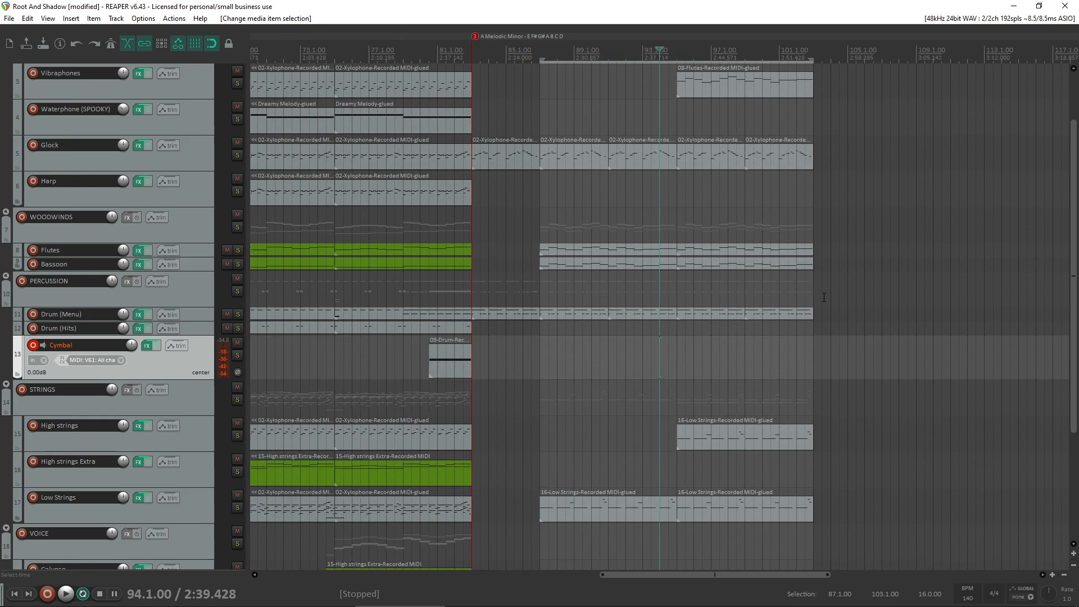
scroll(754, 282, down, 2)
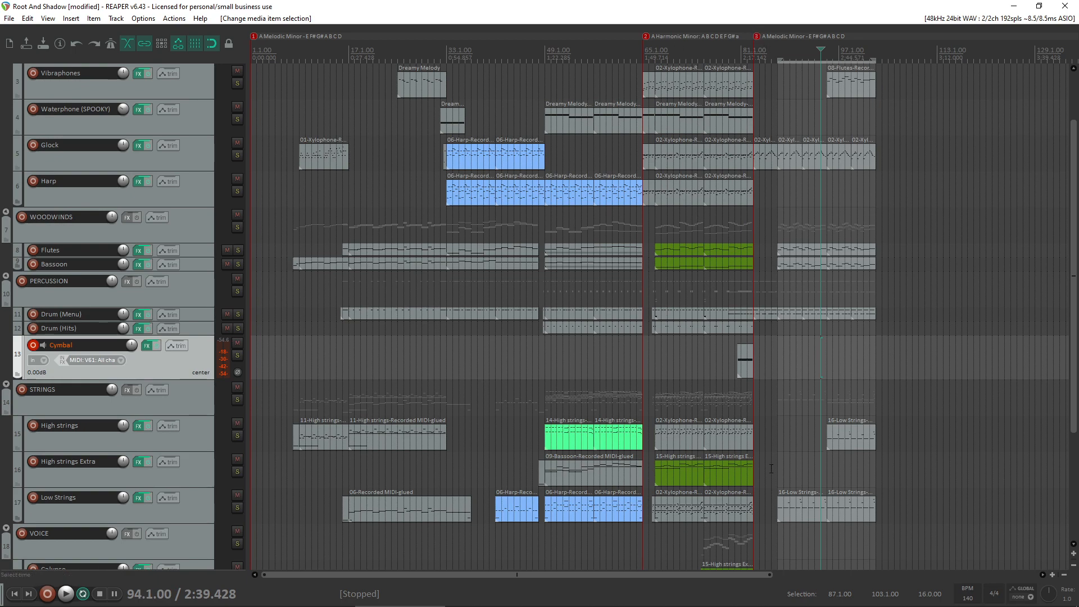
click(871, 366)
scroll(864, 348, up, 3)
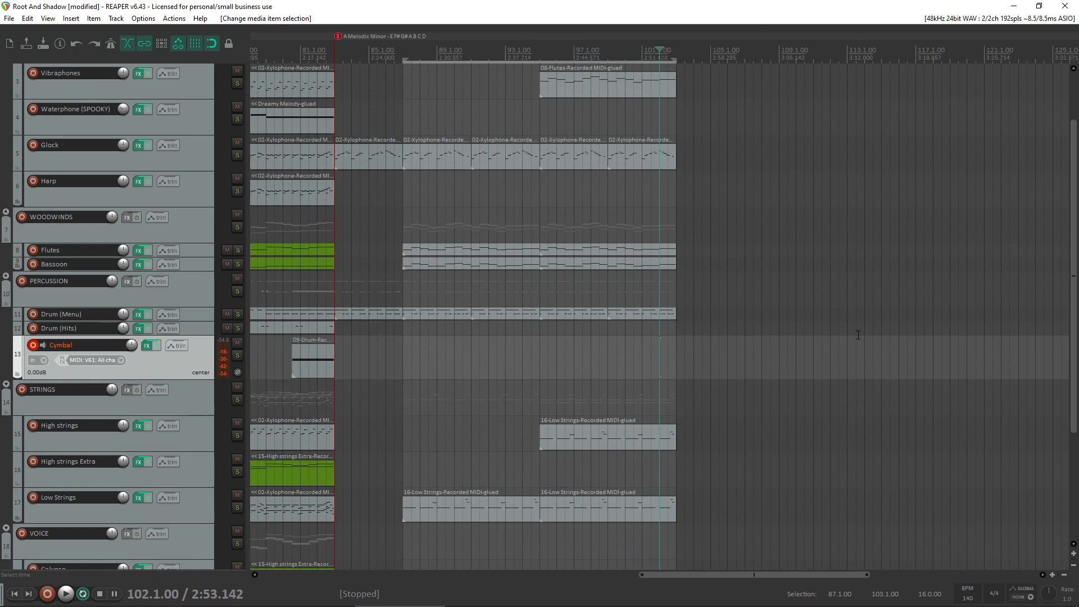
scroll(686, 222, down, 2)
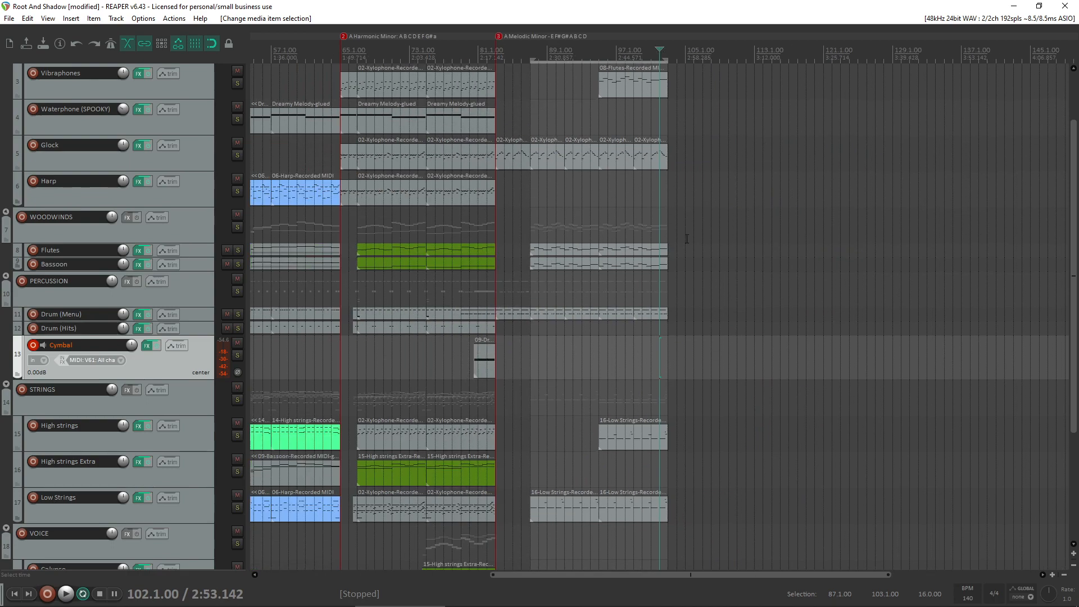
scroll(768, 320, down, 3)
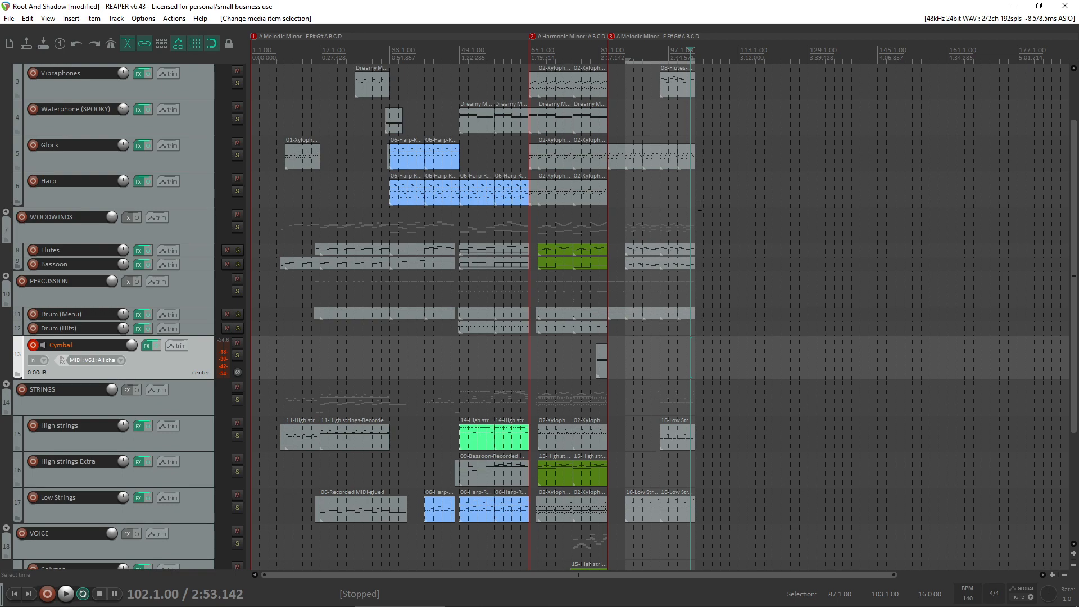
click(700, 206)
scroll(697, 225, up, 3)
scroll(696, 231, down, 2)
scroll(691, 239, up, 2)
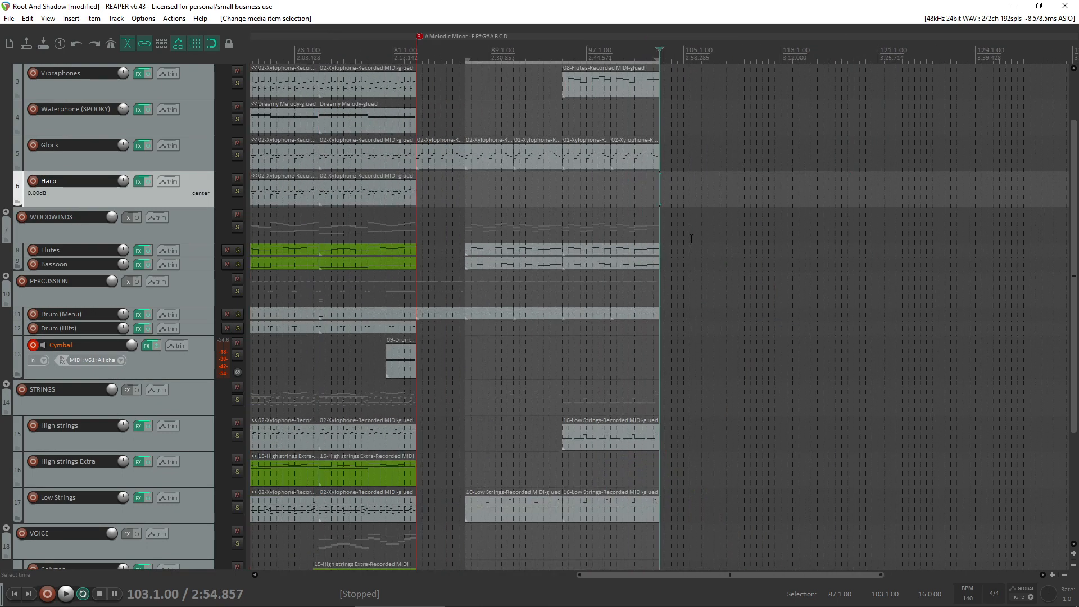
scroll(692, 239, up, 1)
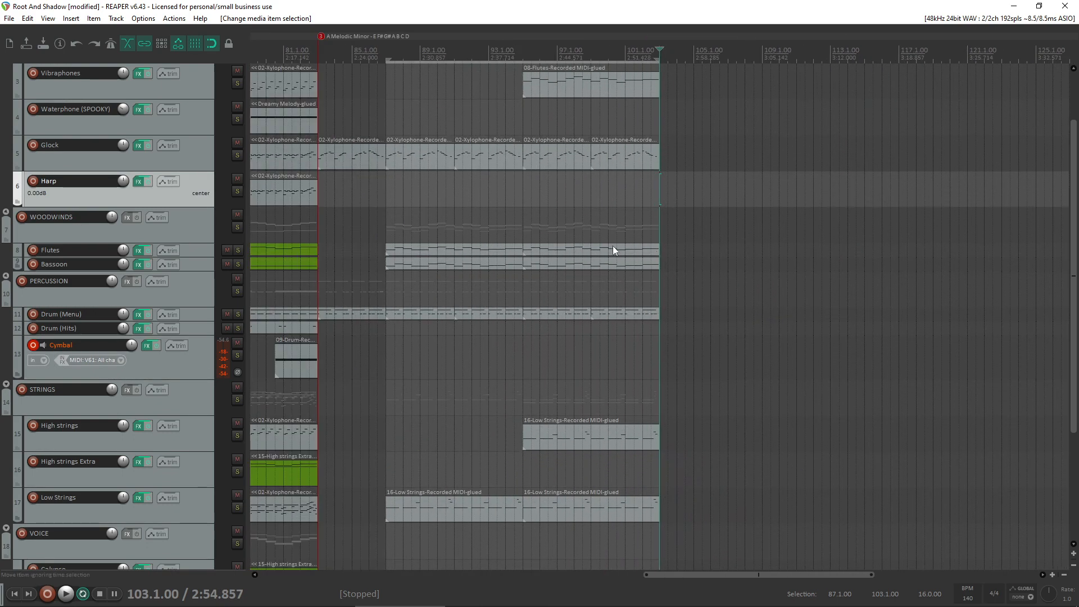
- Listen briefly to the opening from bar 9 and stop playback
scroll(613, 245, down, 5)
click(286, 182)
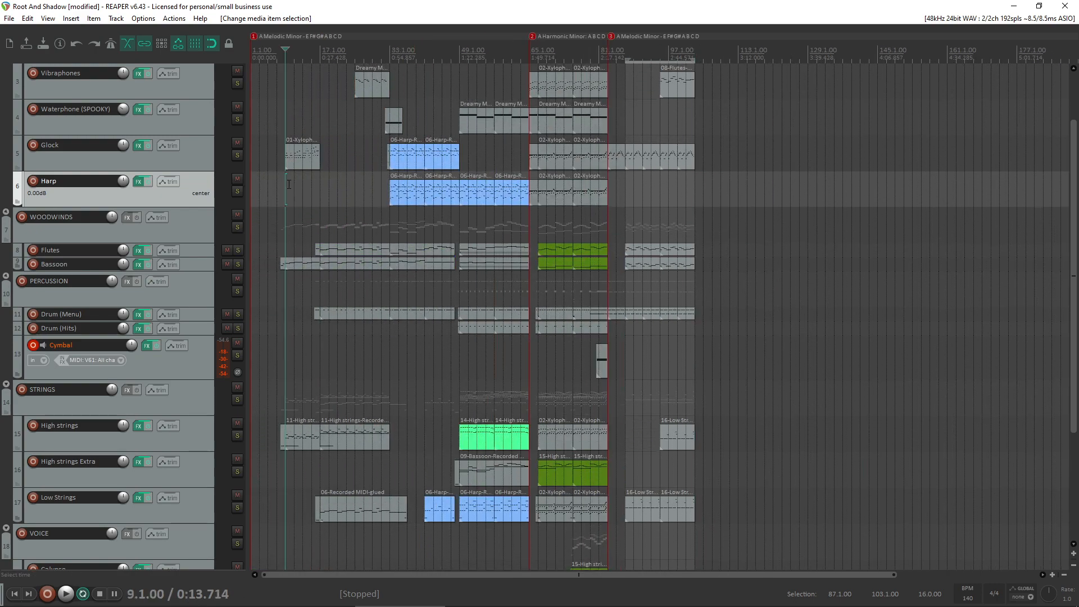
key(space)
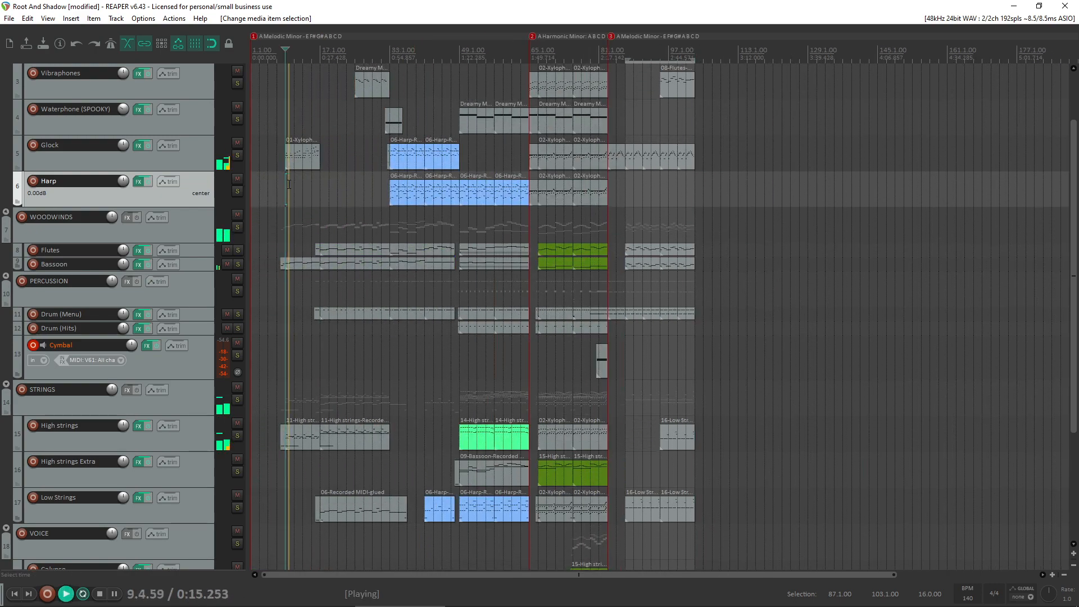
key(space)
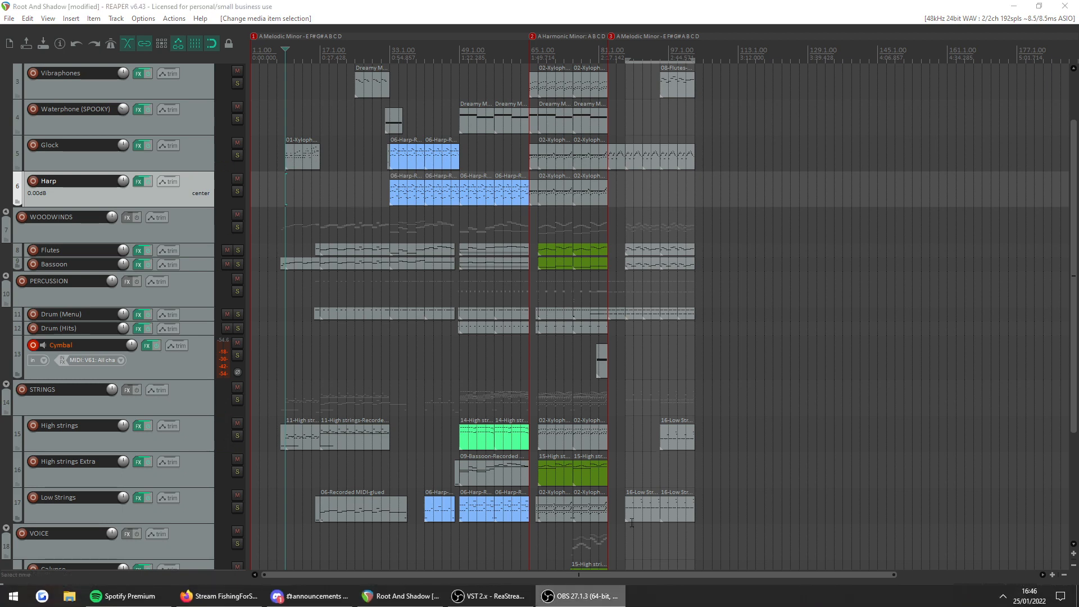
- Listen to the melodic minor section from bar 95 while looking over its tracks, and stop playback
click(656, 206)
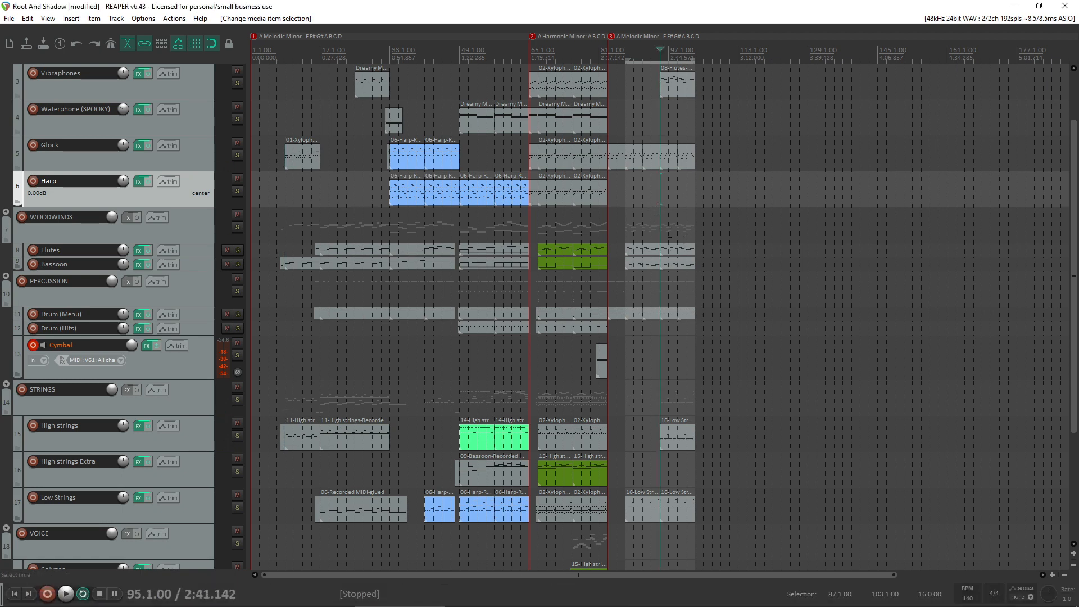
scroll(669, 233, up, 3)
key(space)
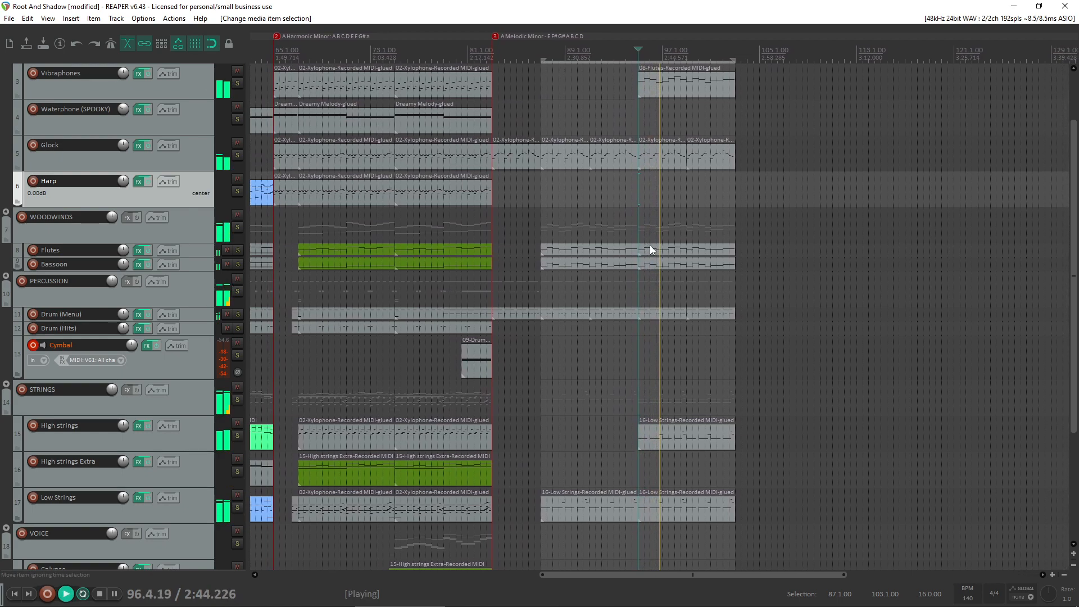
scroll(650, 245, down, 3)
scroll(625, 248, up, 2)
scroll(34, 194, down, 4)
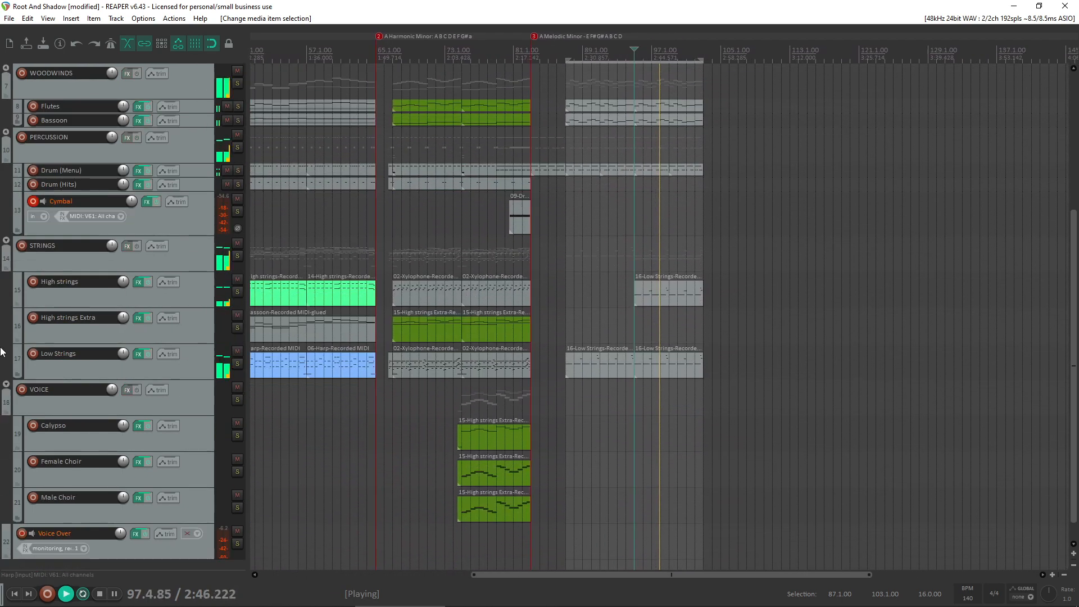
scroll(2, 352, up, 2)
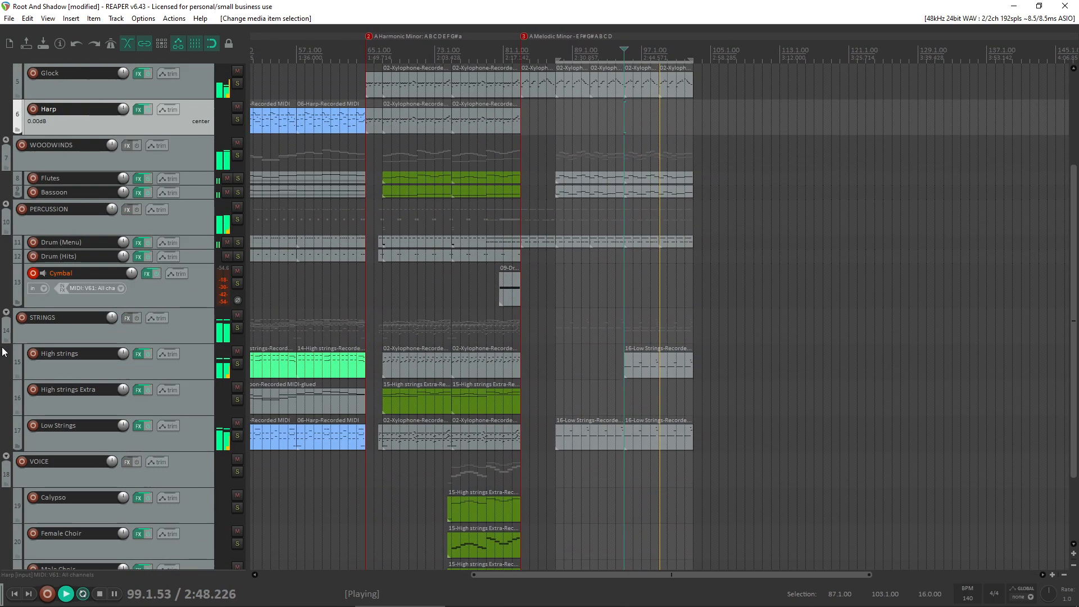
scroll(2, 352, up, 2)
key(space)
- Listen to the melodic minor section from about bar 88 into bar 95 and stop playback
click(579, 514)
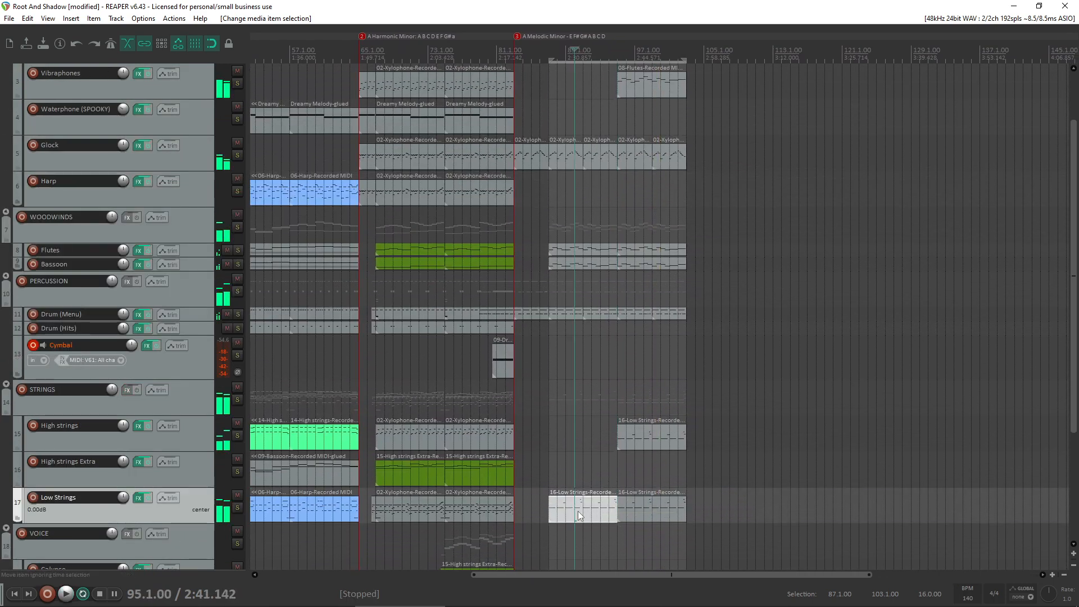
click(554, 468)
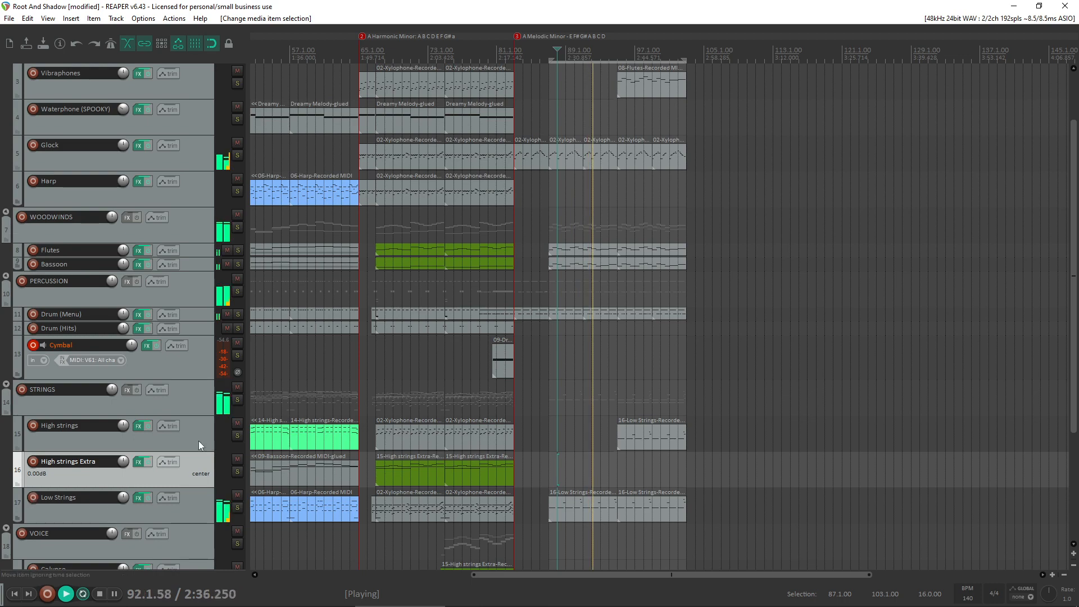
scroll(2, 432, up, 2)
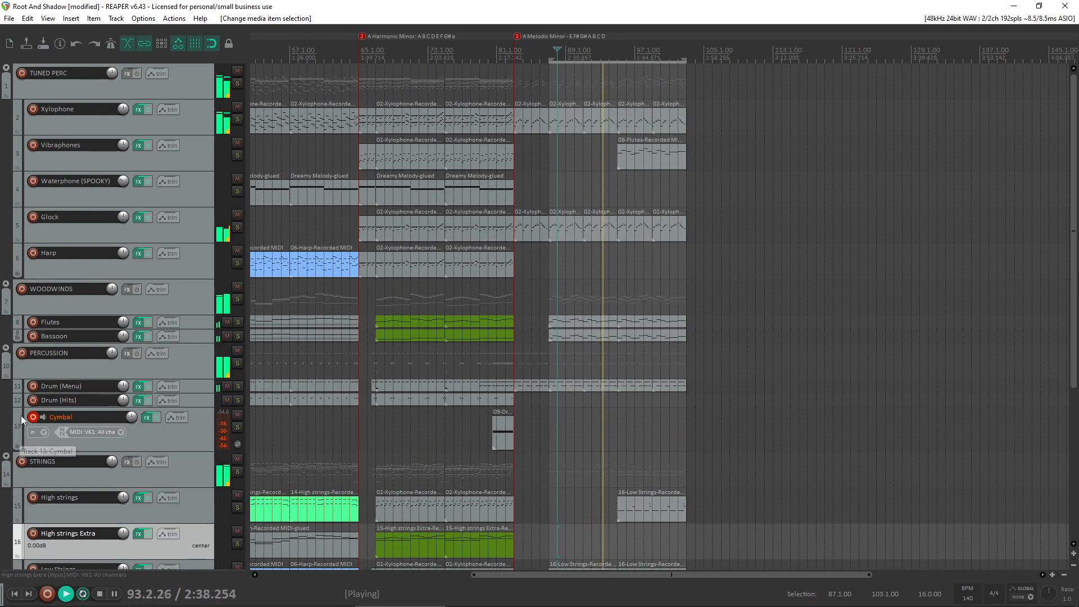
scroll(511, 433, up, 3)
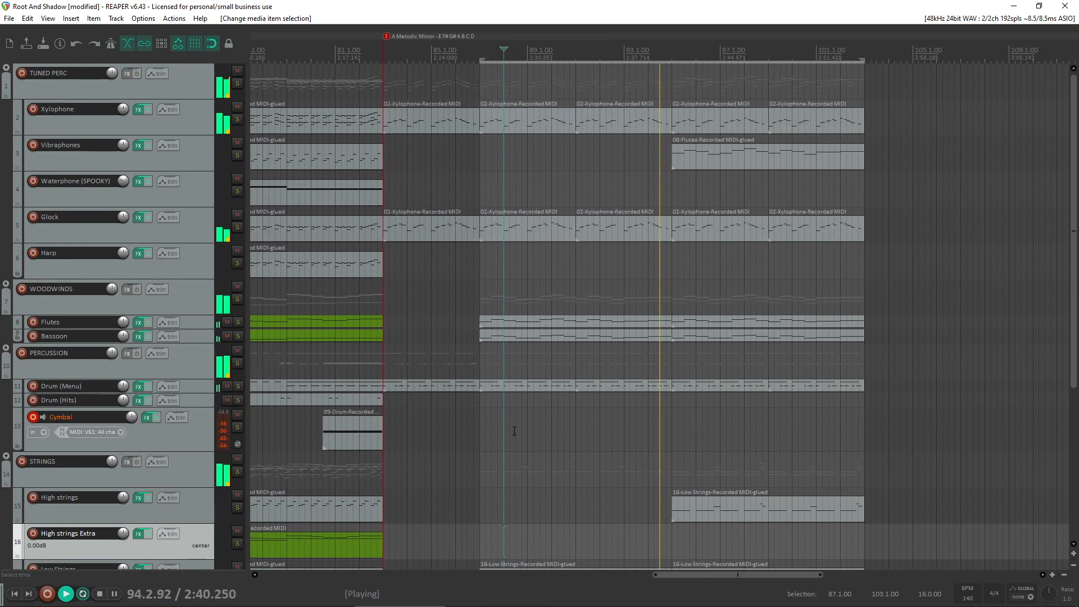
key(space)
- Copy a short drum hit on the Drum (Hits) track from around bar 81 to just before bar 95 and check its notes
click(617, 422)
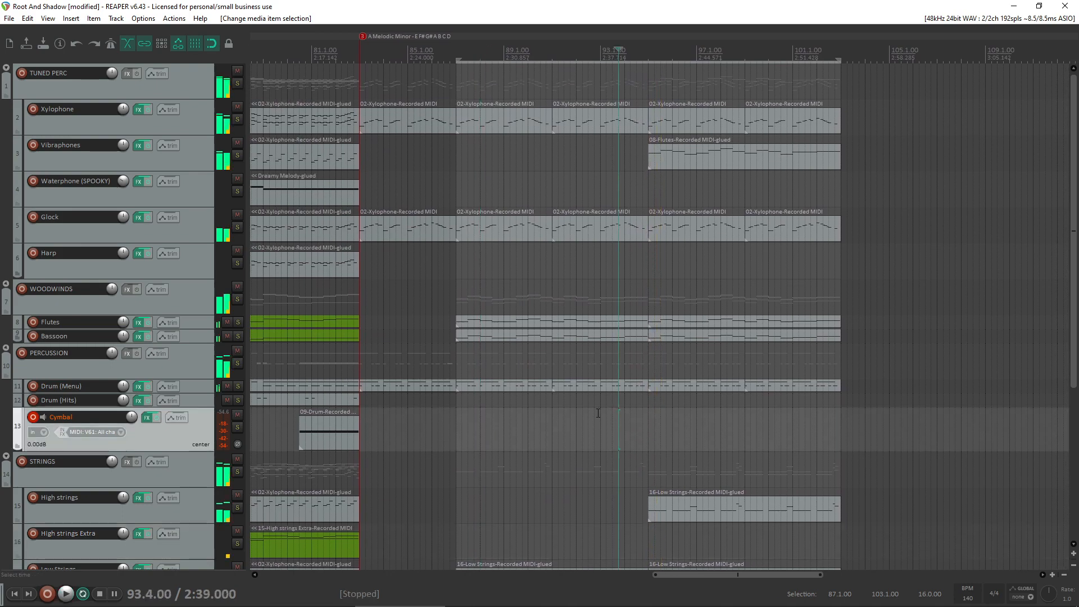
drag(316, 402, 648, 400)
double_click(641, 401)
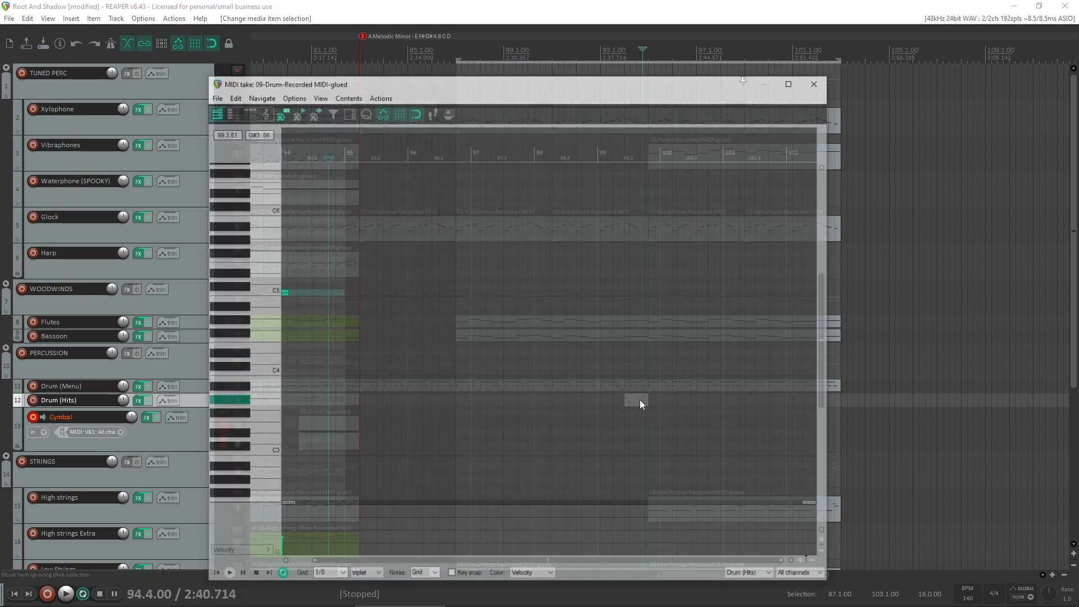
click(816, 82)
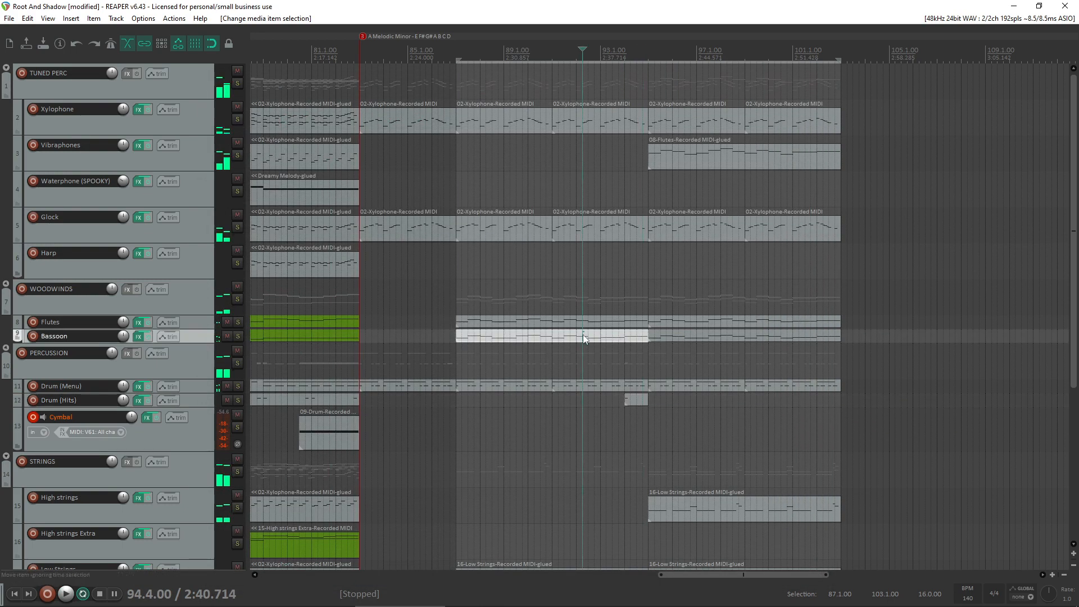
- Shorten the copied drum hit item to run from 94.4 to bar 95 and lower its note's velocity
click(582, 335)
key(space)
mouse_move(635, 403)
mouse_down()
mouse_move(661, 401)
mouse_move(645, 400)
mouse_up()
double_click(645, 401)
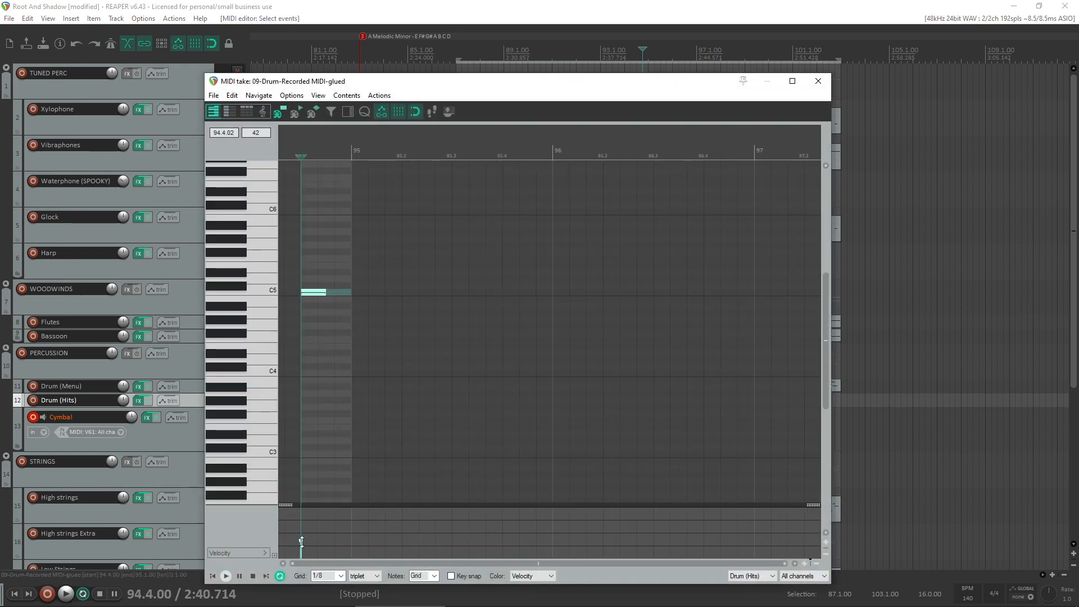
click(285, 419)
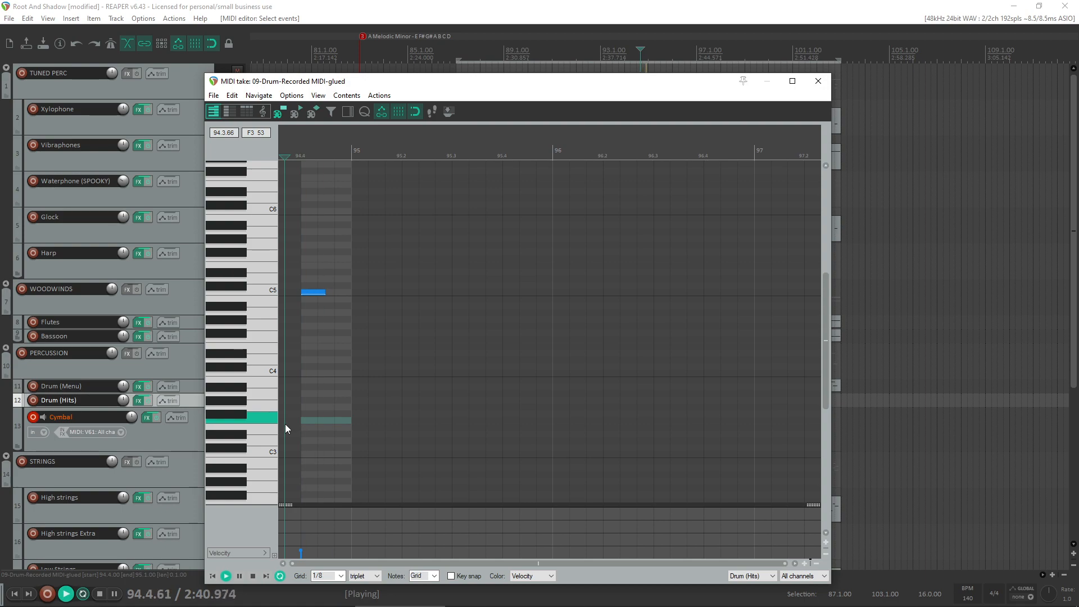
click(819, 81)
- Listen from 91.4 and slightly lower the note velocities in the Vibraphones item at bar 95
key(space)
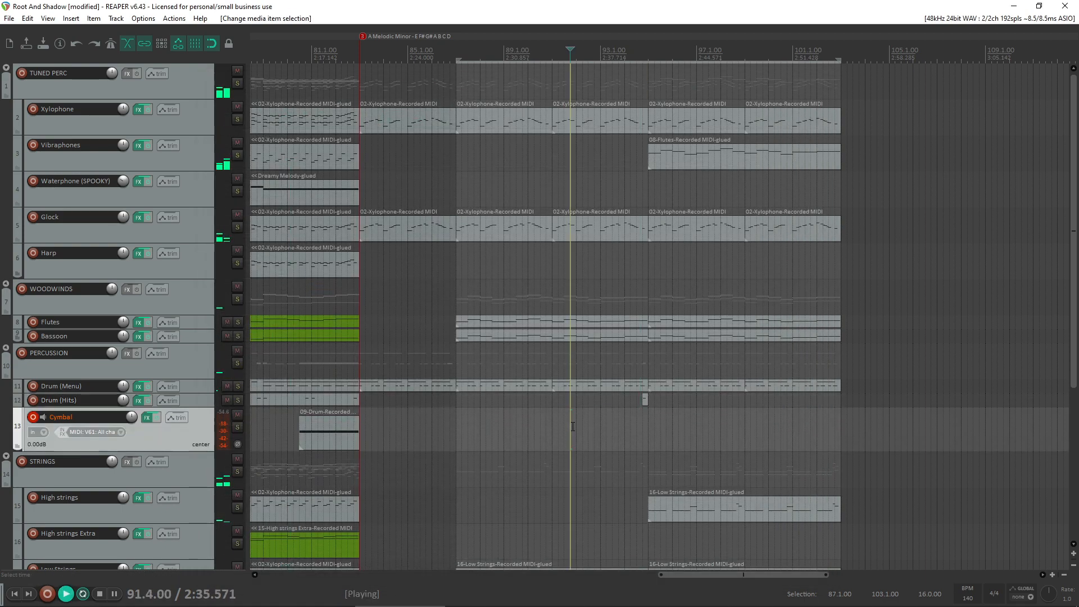
scroll(639, 385, up, 3)
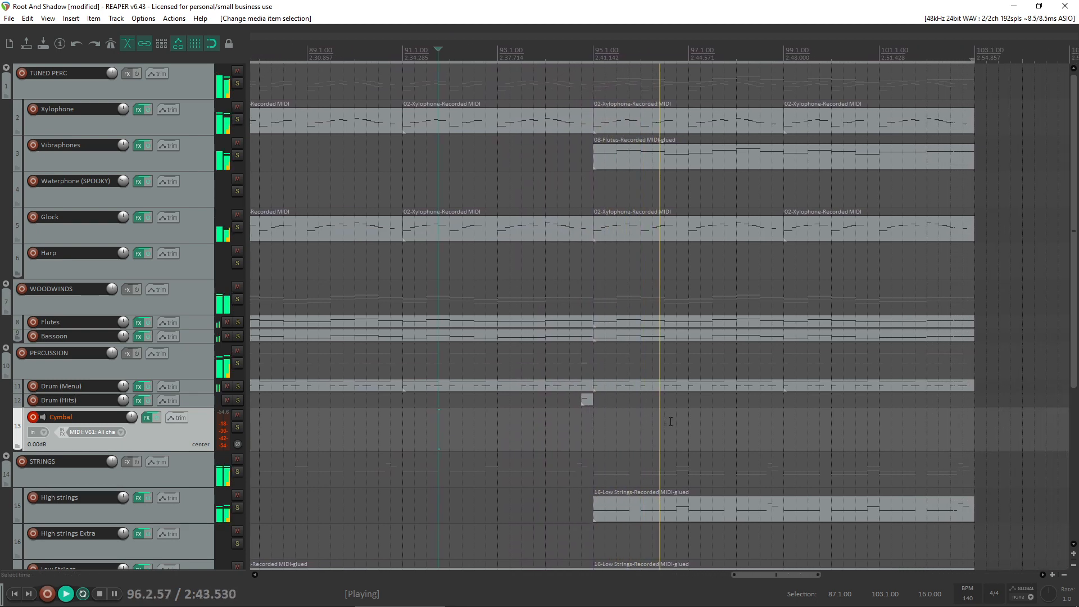
click(779, 149)
double_click(764, 163)
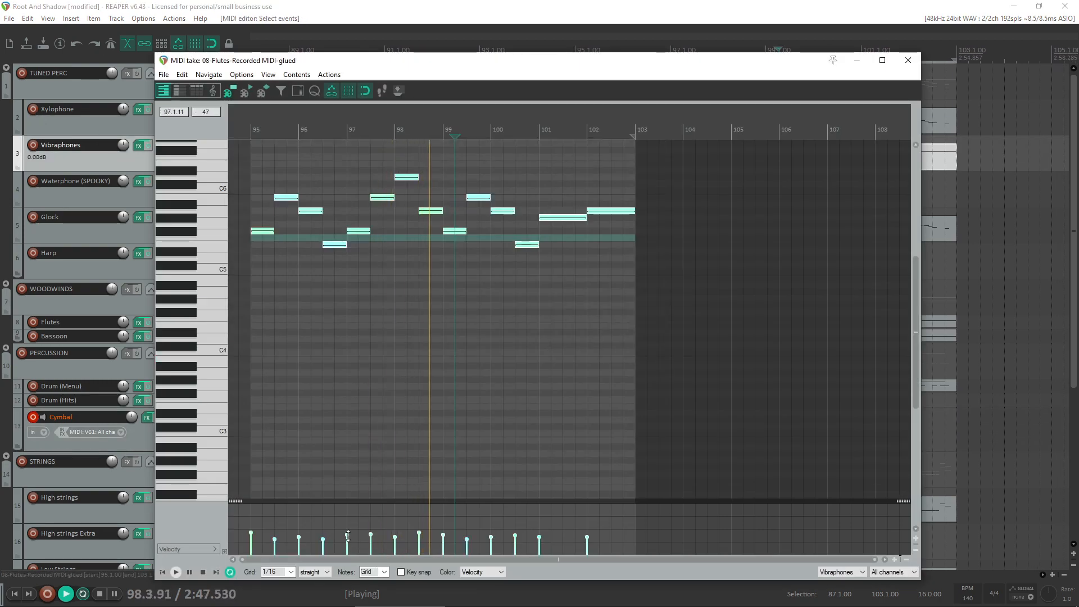
drag(348, 535, 351, 538)
click(908, 60)
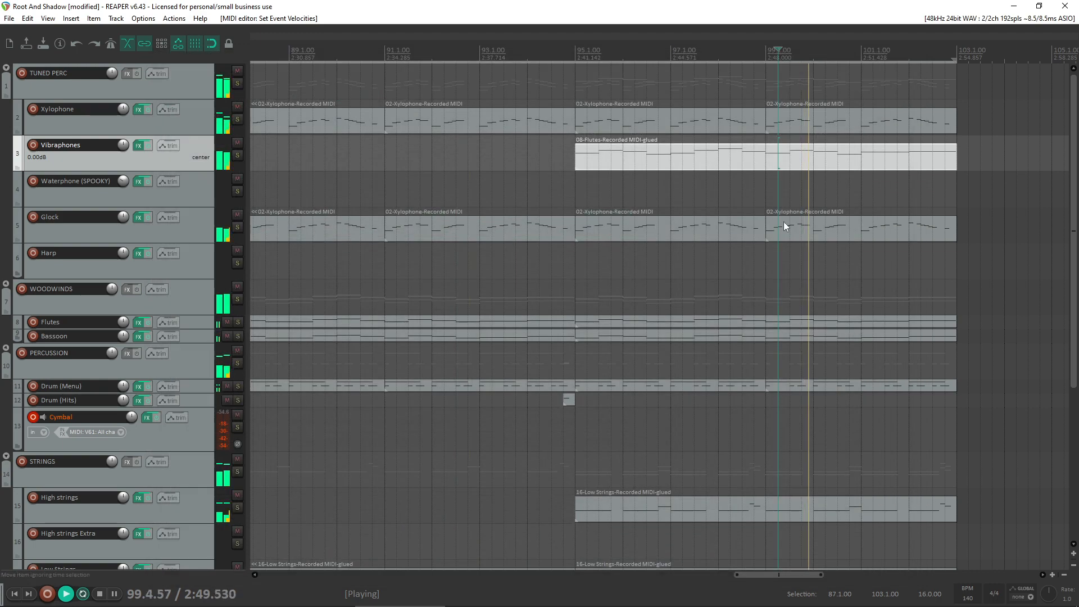
- Solo the Glock track briefly to check its level, then unsolo it and listen from bar 83
scroll(784, 226, down, 3)
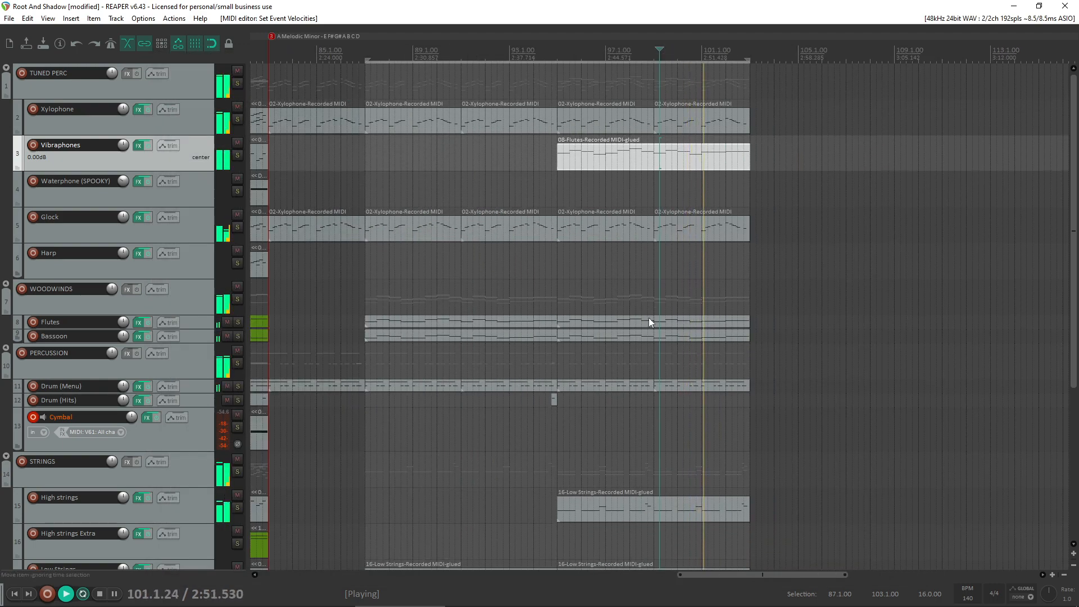
click(552, 228)
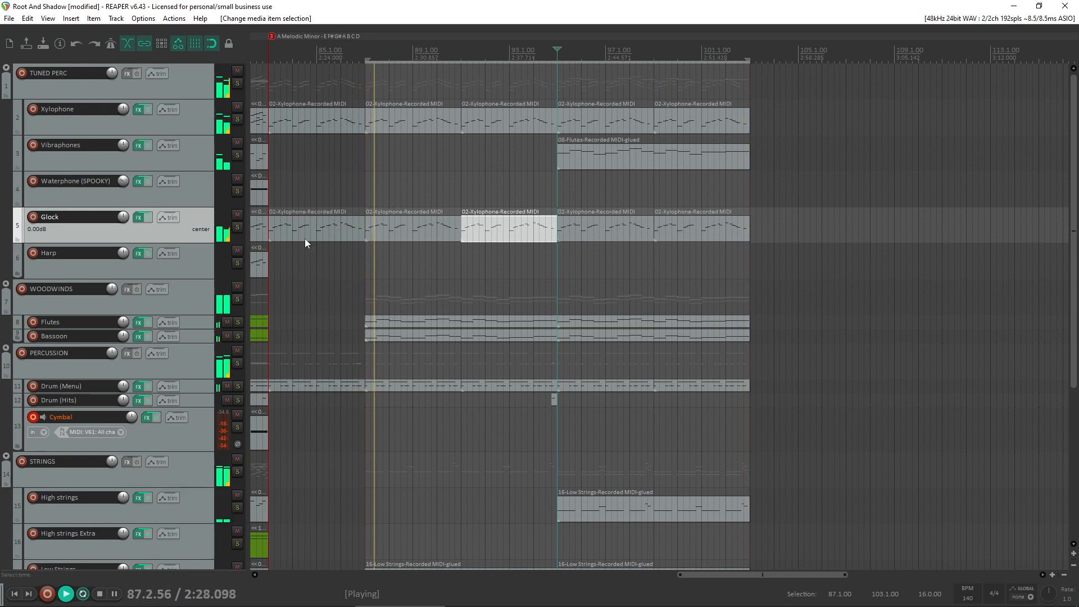
click(237, 227)
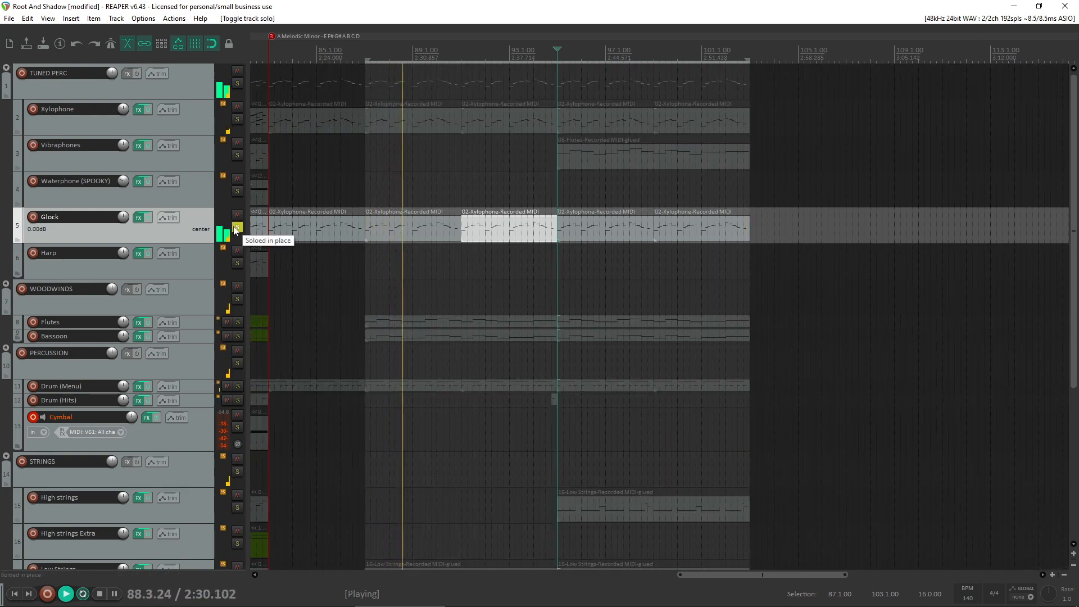
click(236, 227)
click(268, 251)
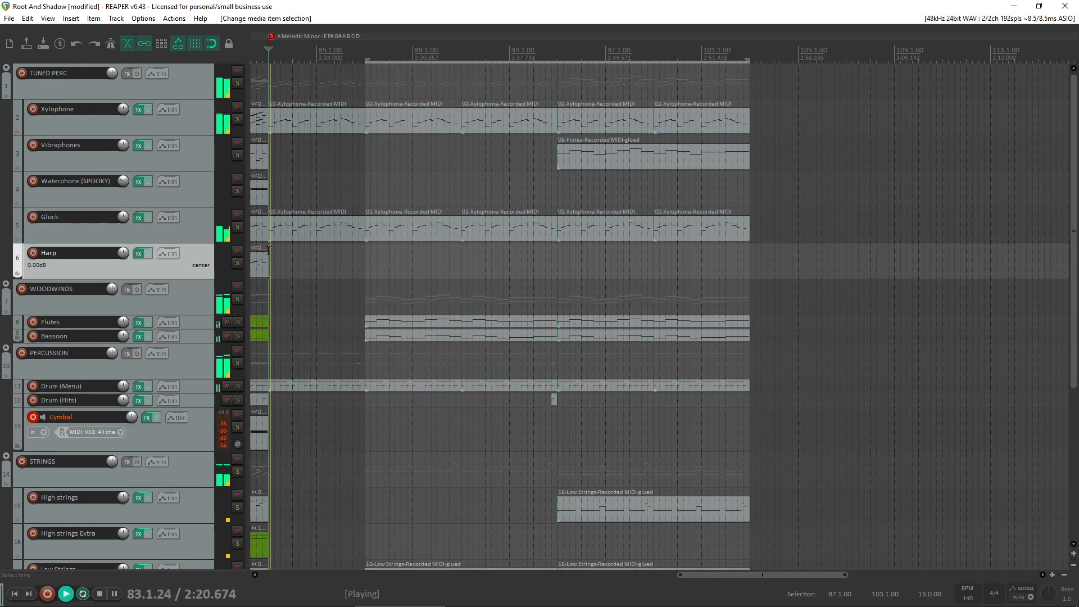
- Inspect the notes of the Glock item at bar 83 and replay from 84.2 to judge its loudness
click(298, 226)
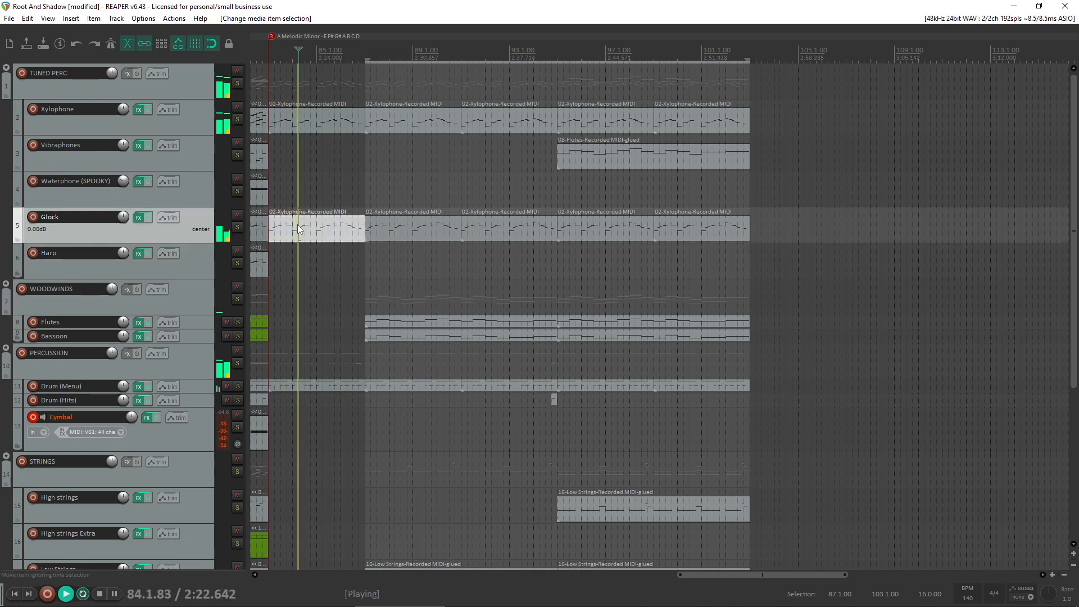
double_click(298, 224)
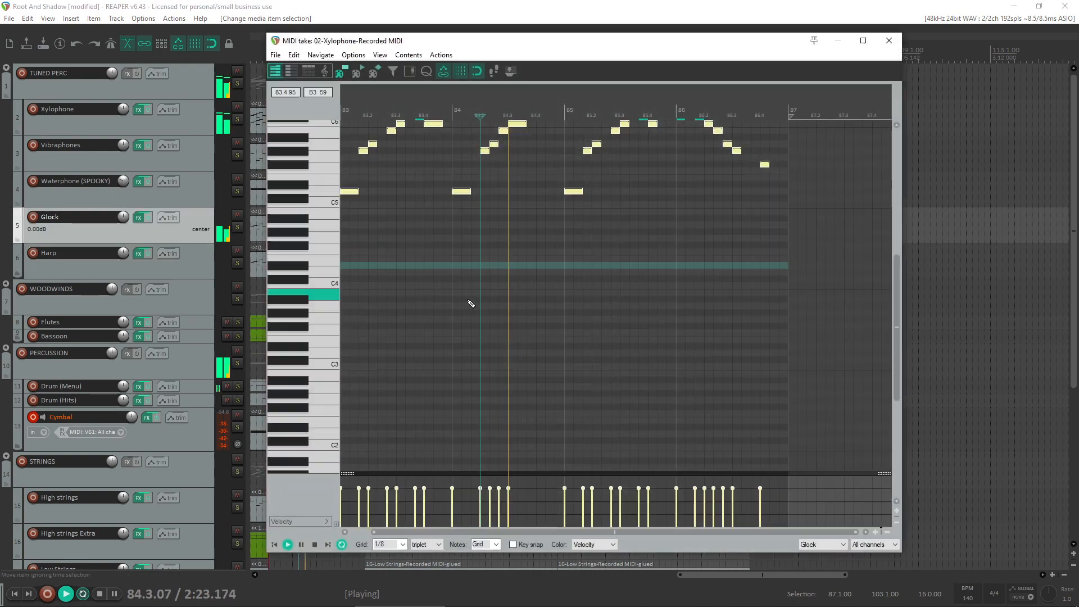
click(890, 41)
click(298, 257)
key(space)
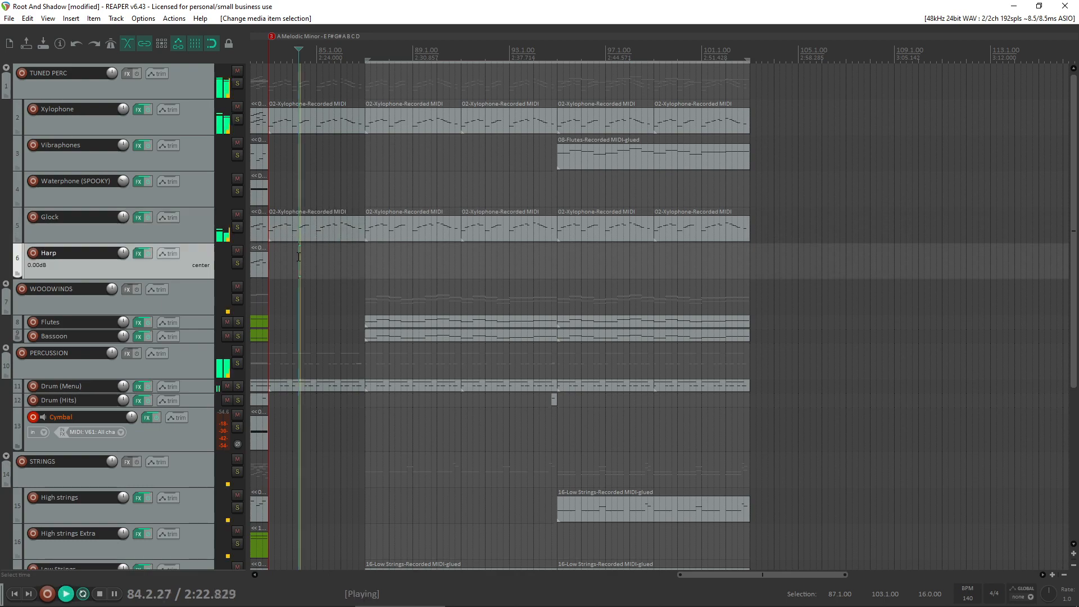
key(space)
- Set all note velocities in the Glock item at bar 83 to 100 while listening from its start
scroll(296, 263, up, 3)
click(653, 229)
double_click(654, 228)
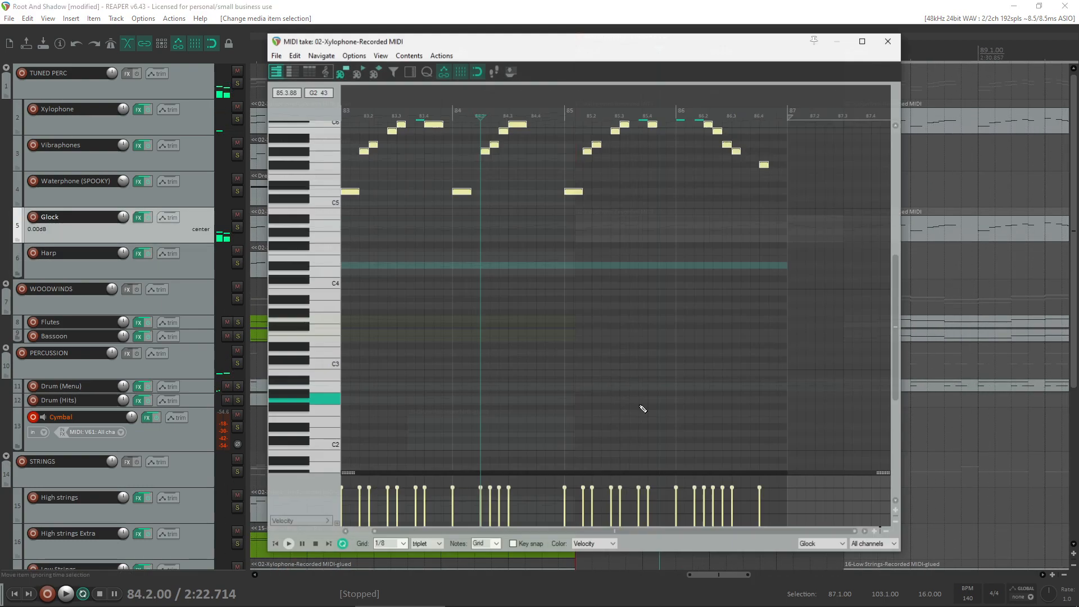
drag(796, 507, 158, 478)
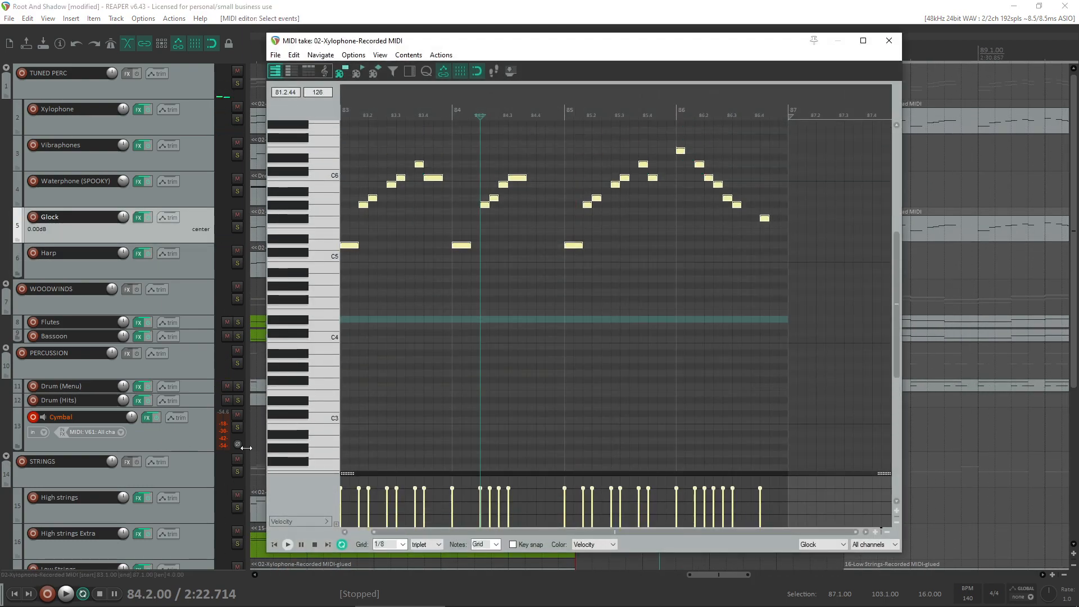
drag(397, 488, 401, 484)
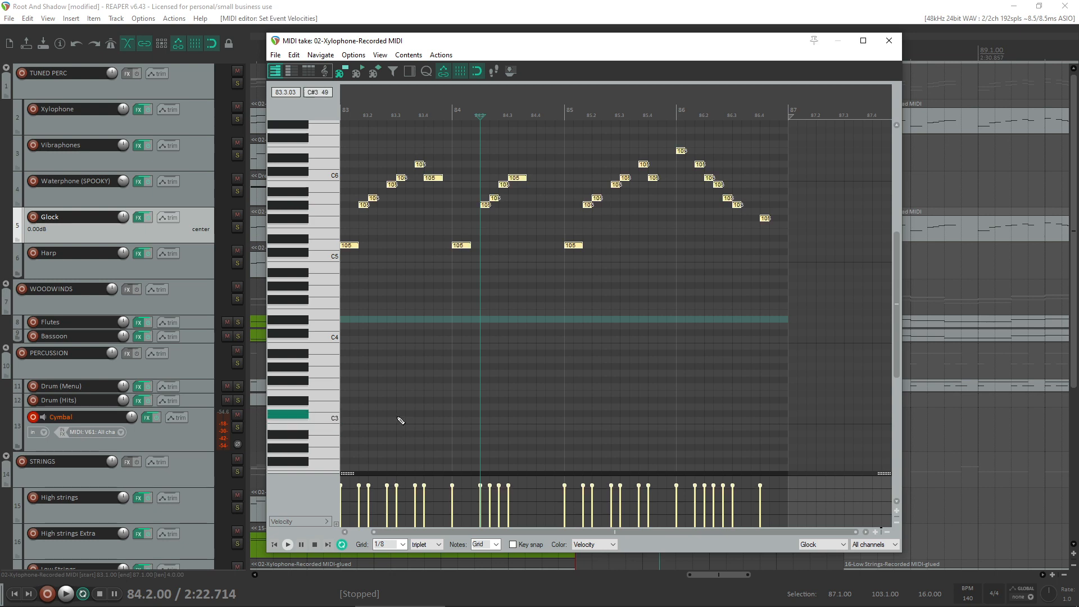
key(Home)
key(space)
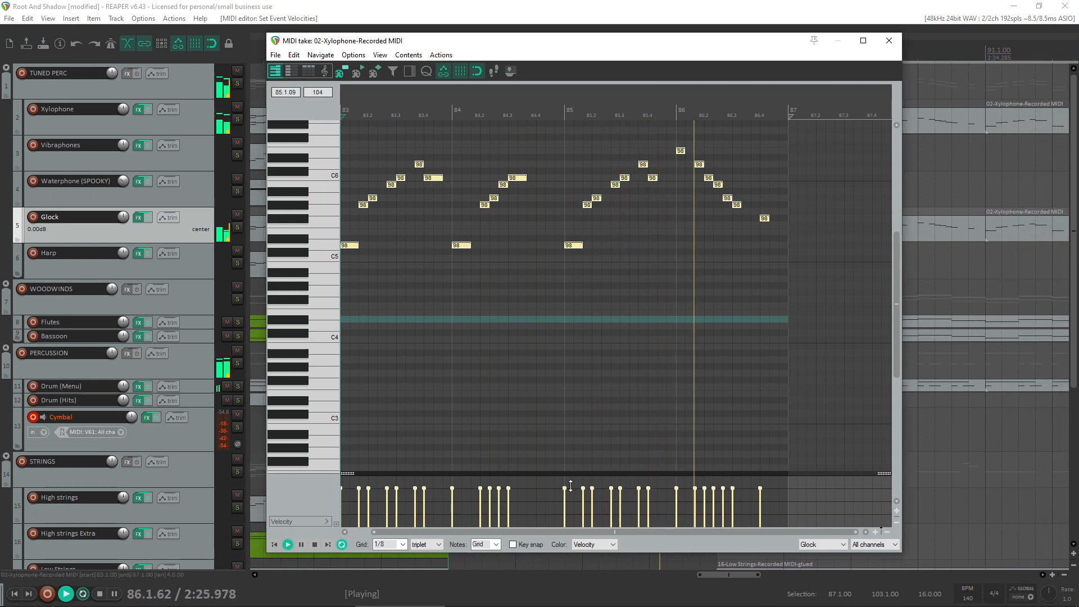
key(space)
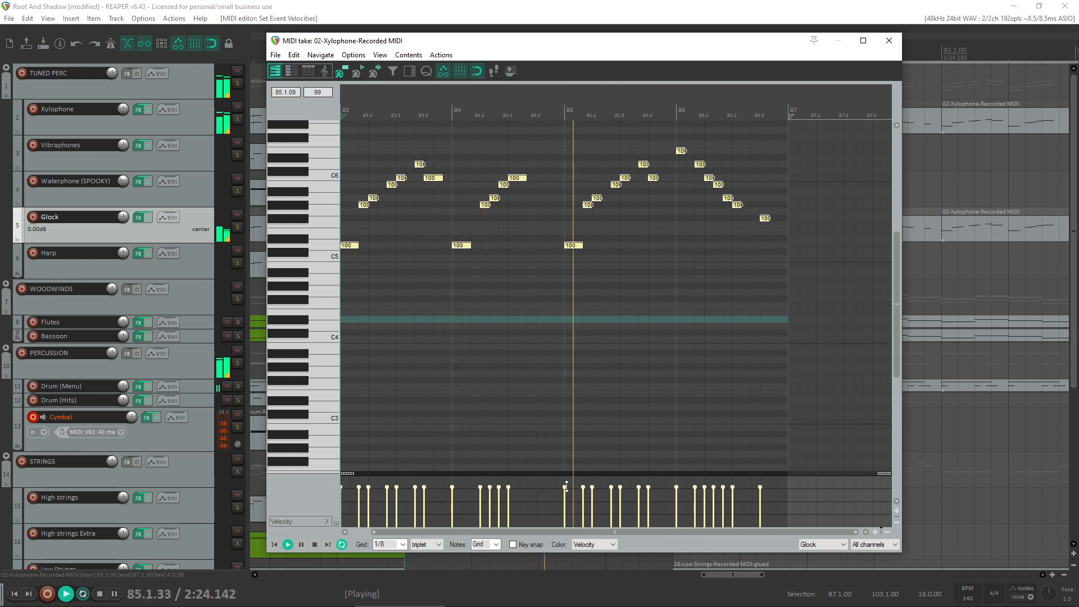
click(890, 40)
- Stop playback and copy the adjusted Glock item from bar 83 across the track through bar 103
scroll(703, 318, down, 3)
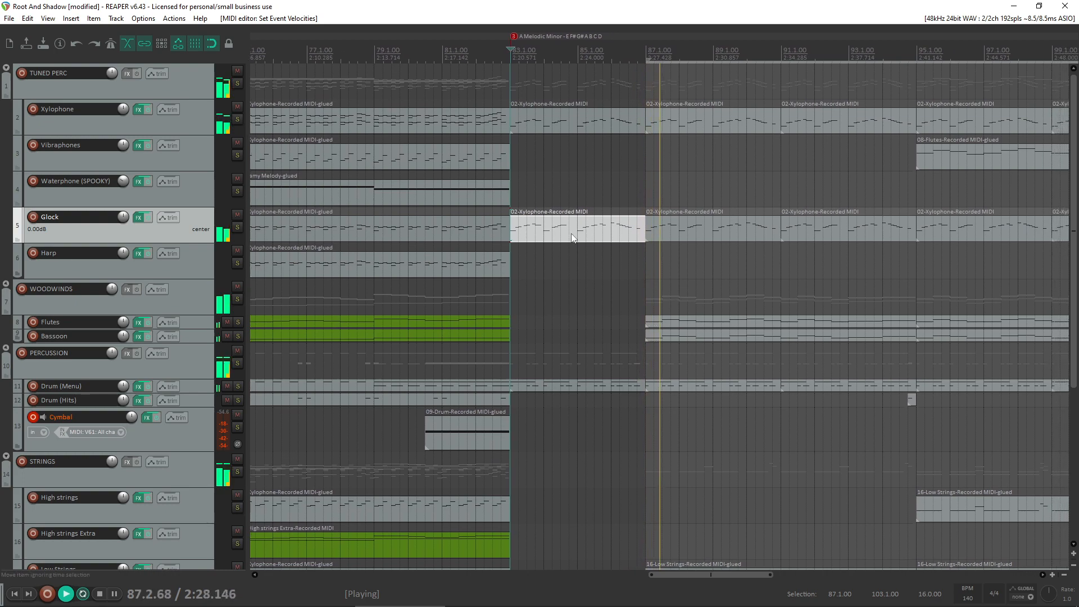
key(space)
scroll(860, 279, down, 3)
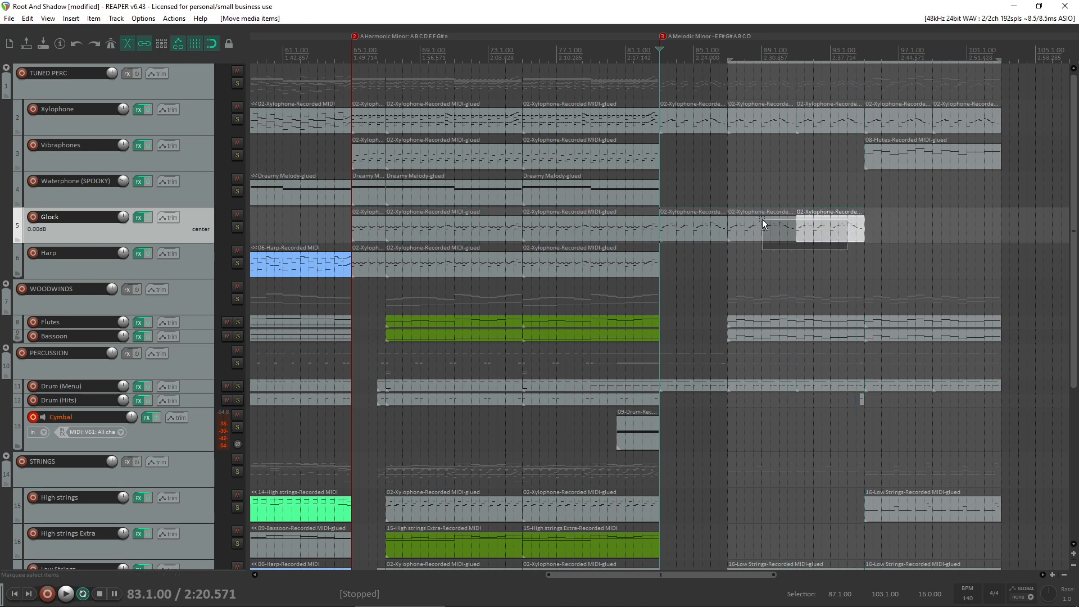
- Listen to the section from bar 87 past the drum hit into bar 97 and stop playback
click(735, 194)
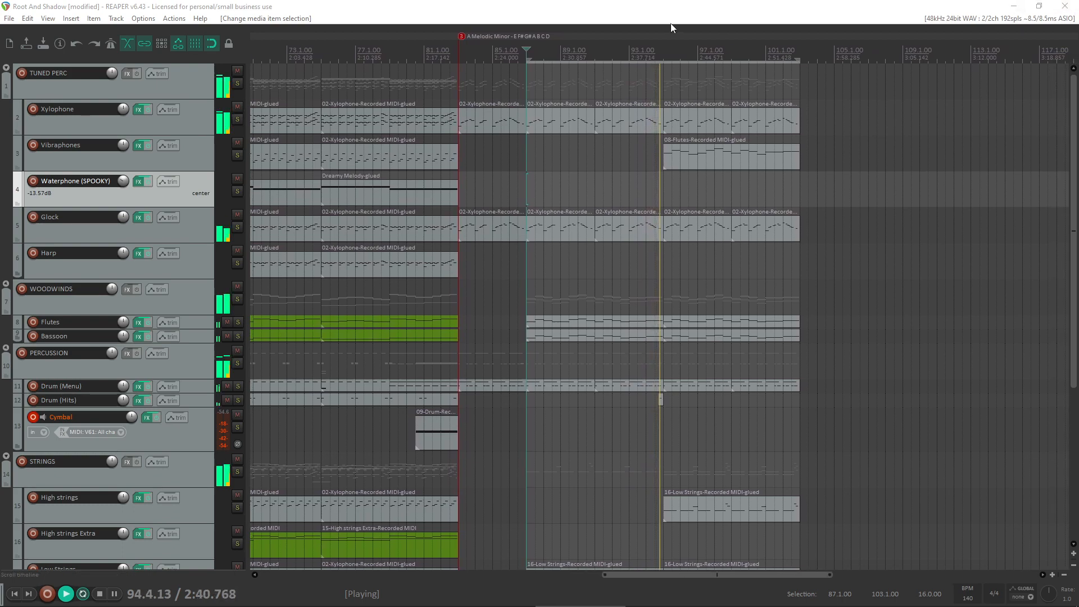
scroll(609, 255, up, 3)
scroll(609, 256, down, 3)
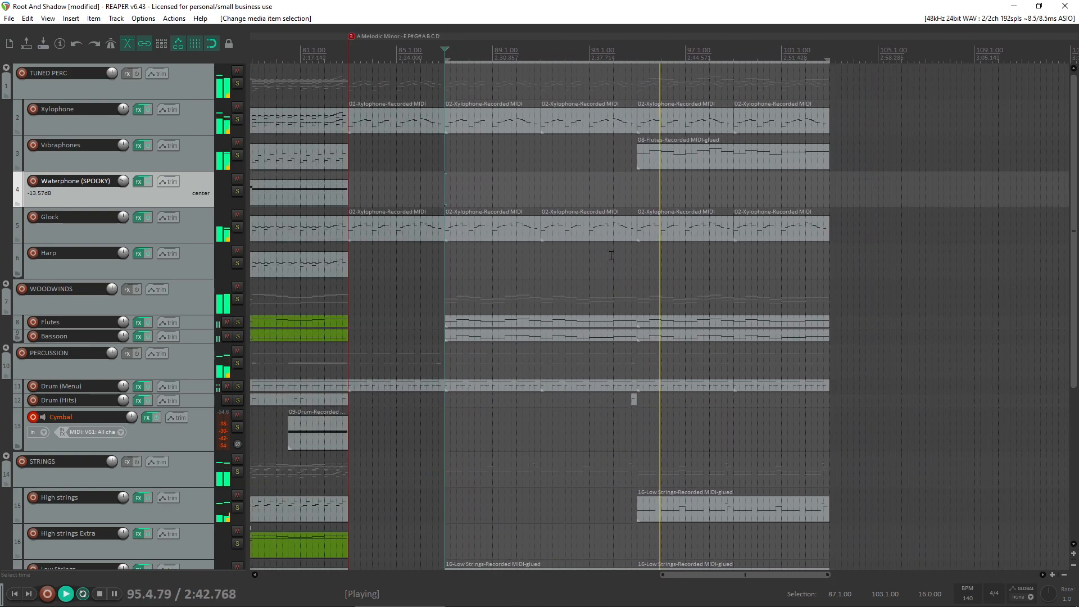
scroll(613, 255, up, 1)
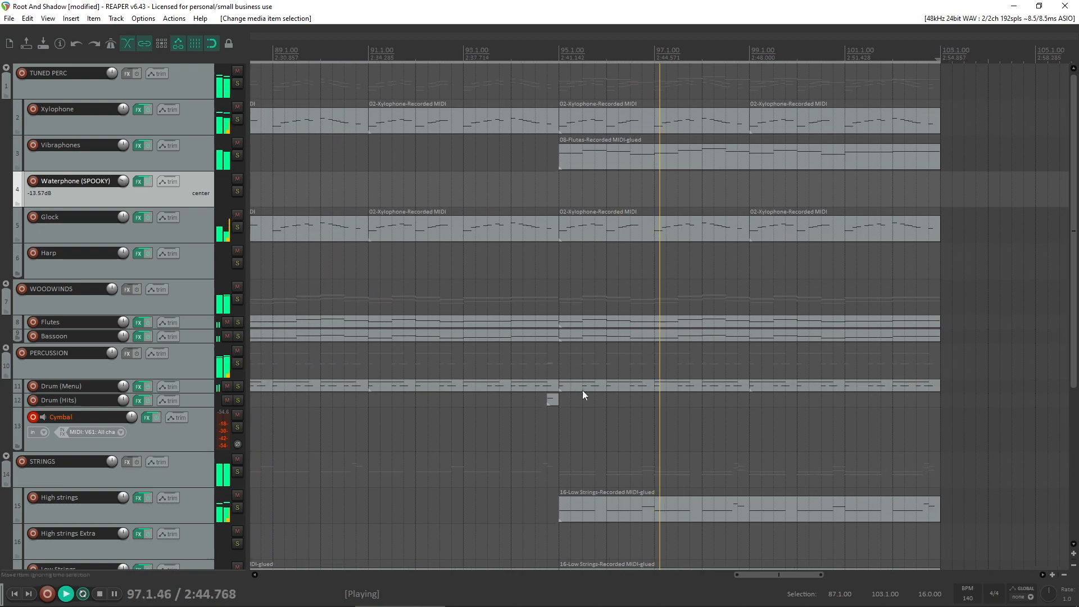
key(space)
- Copy the short Drum (Hits) item before bar 95 to 97.4 and delete the copy's notes at 96.4 and 97
click(564, 402)
click(538, 401)
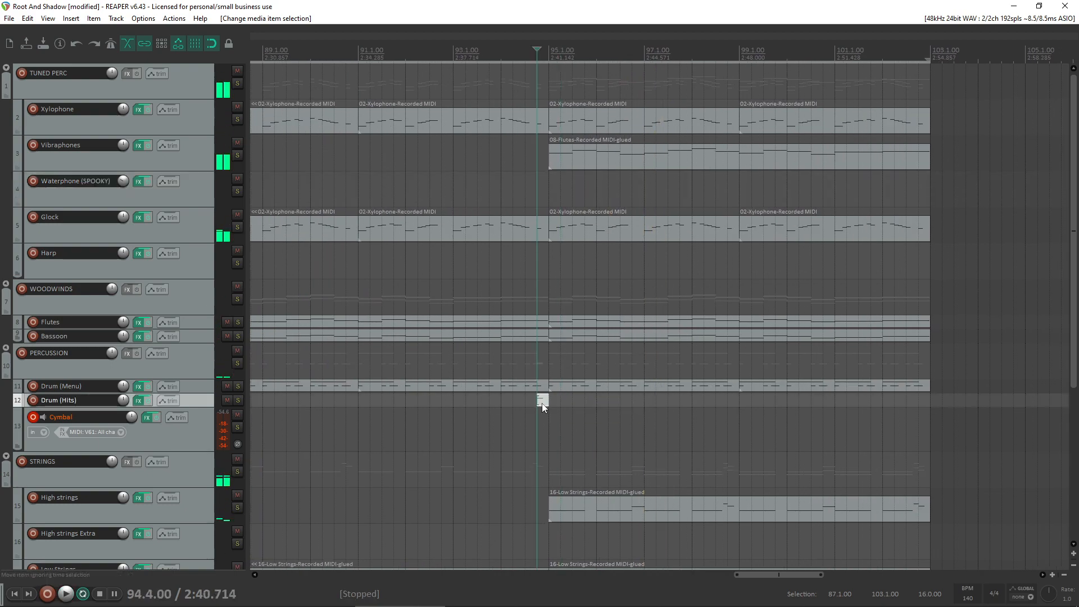
drag(541, 402, 679, 401)
double_click(679, 401)
drag(730, 373, 493, 231)
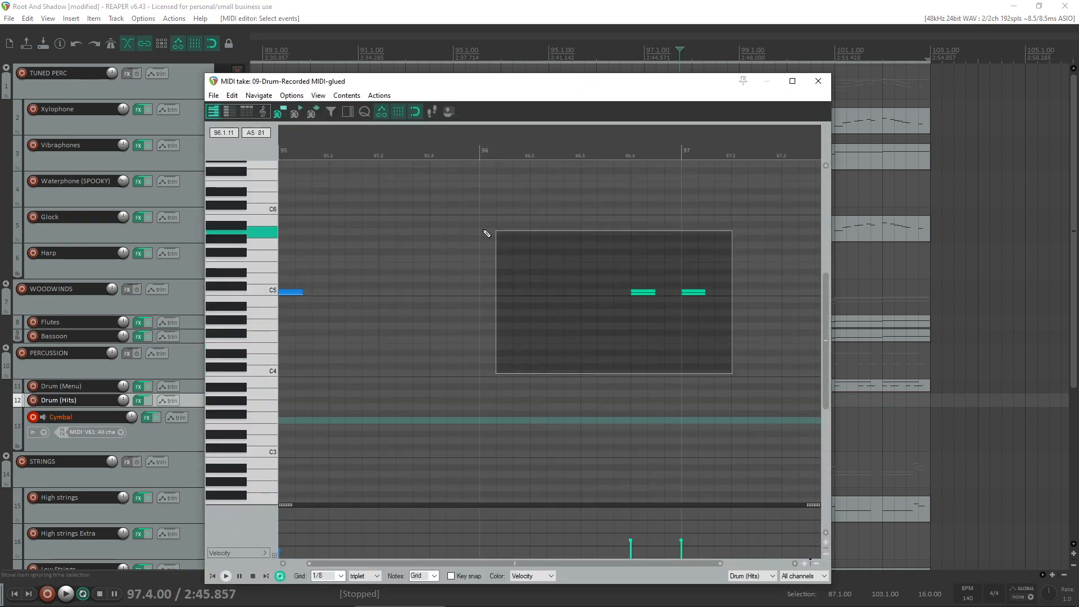
key(Delete)
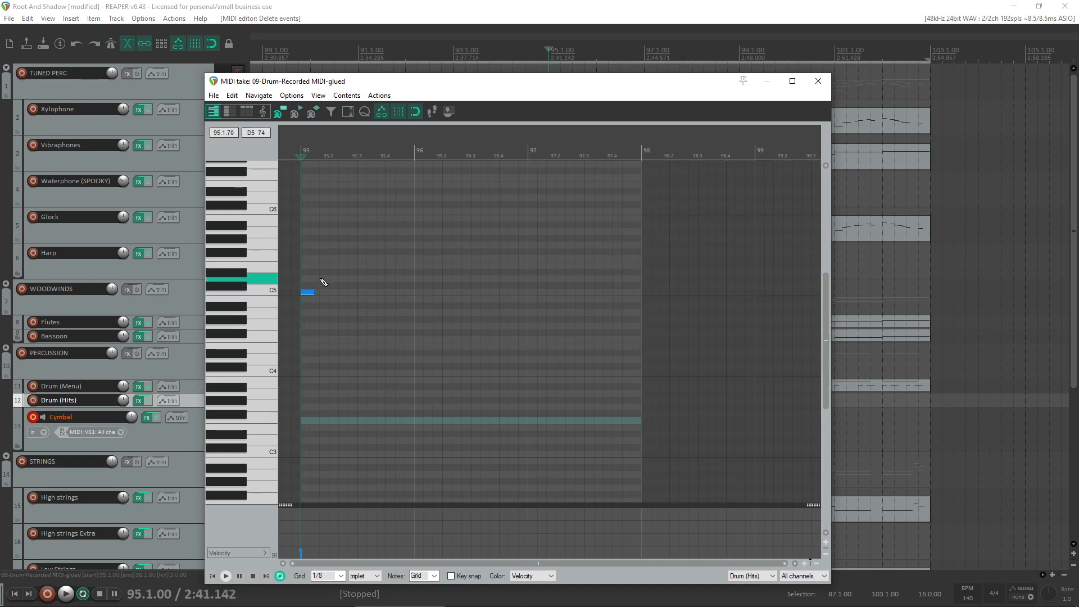
- Move the remaining drum hit note to the end of bar 97 and copy it to the end of bar 96
drag(310, 292, 637, 296)
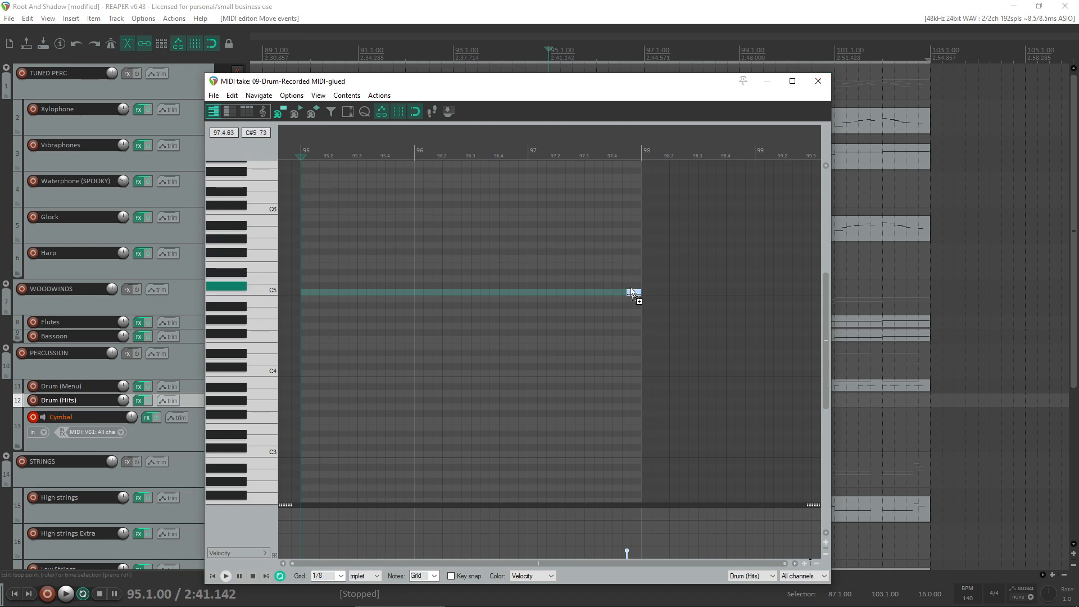
ctrl+click(517, 295)
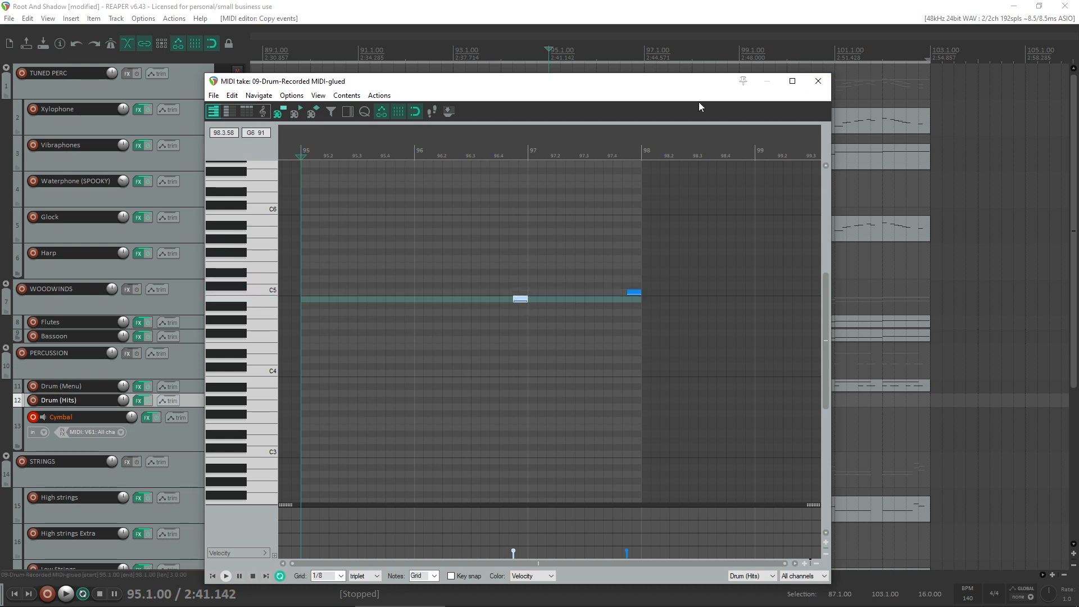
drag(665, 87, 365, 135)
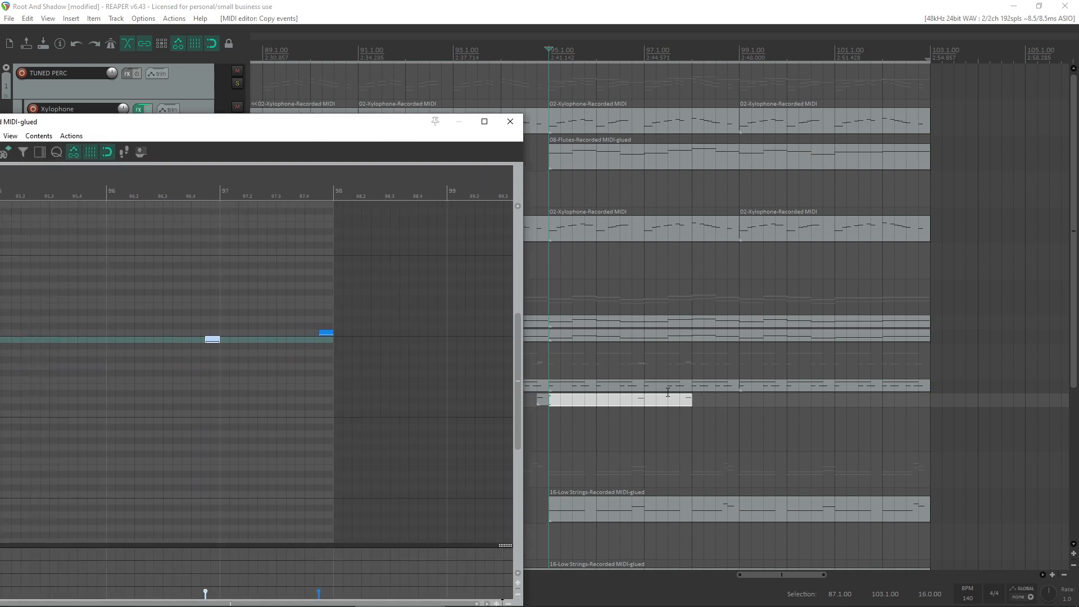
- Extend the Drum (Hits) item to bar 99 and arrange its two notes on C5 at the ends of bars 96 and 98
click(680, 403)
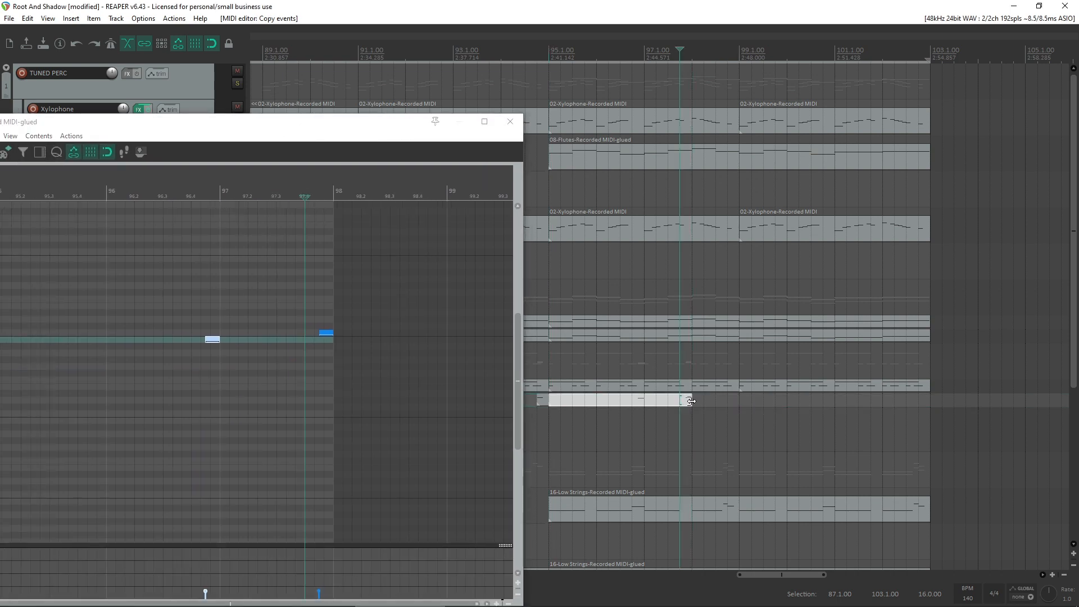
drag(691, 401, 738, 404)
click(424, 333)
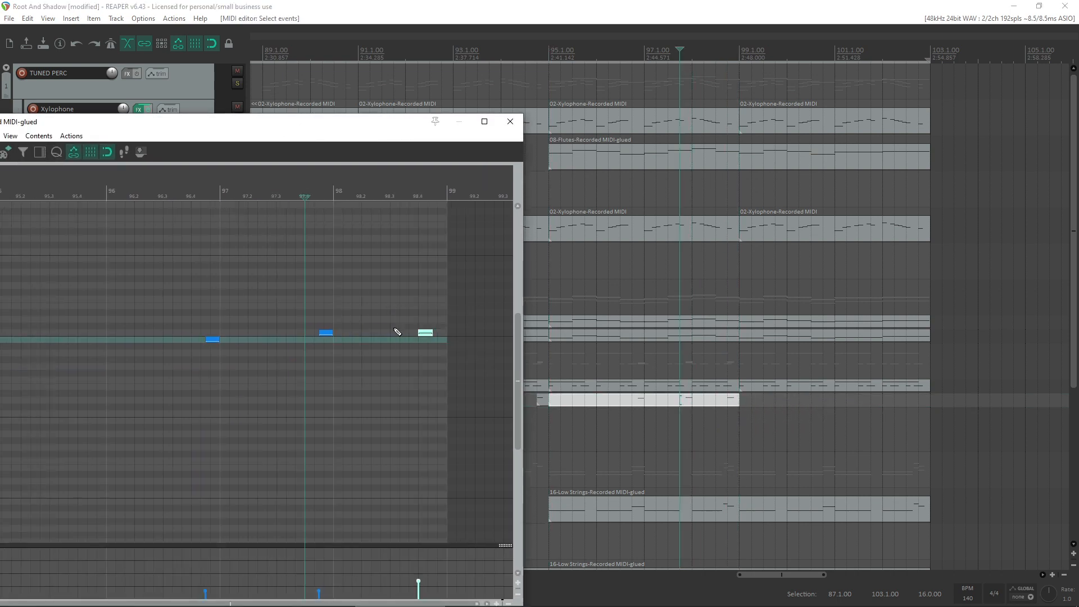
mouse_move(328, 335)
mouse_down()
mouse_move(441, 341)
mouse_move(186, 359)
mouse_move(213, 335)
mouse_up()
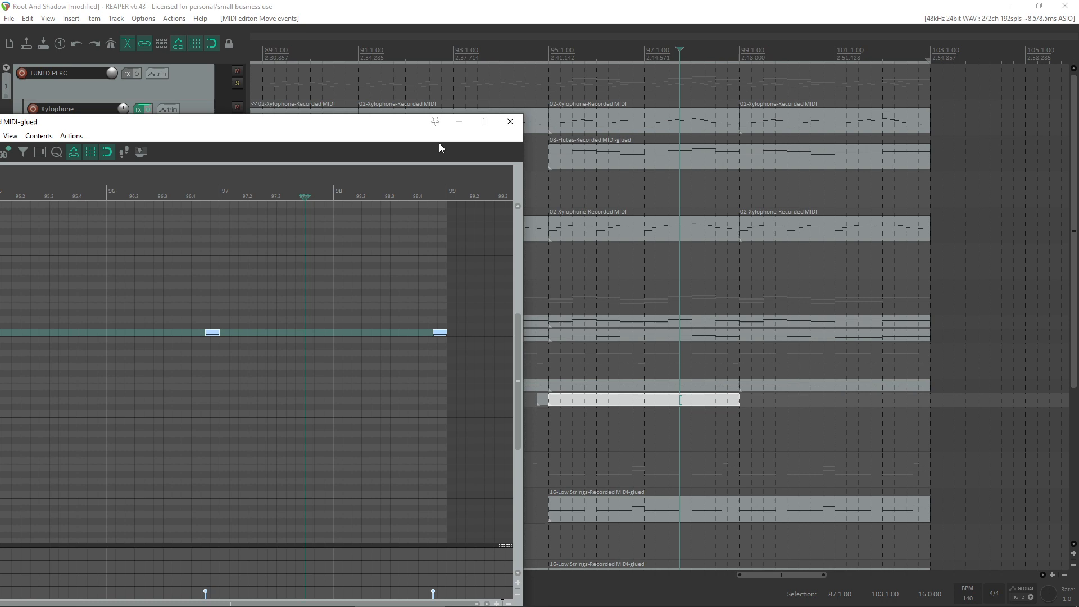
- Close the MIDI editor and listen to the drum hits from 94.3 into bar 97, stopping playback there
click(510, 121)
click(509, 416)
key(space)
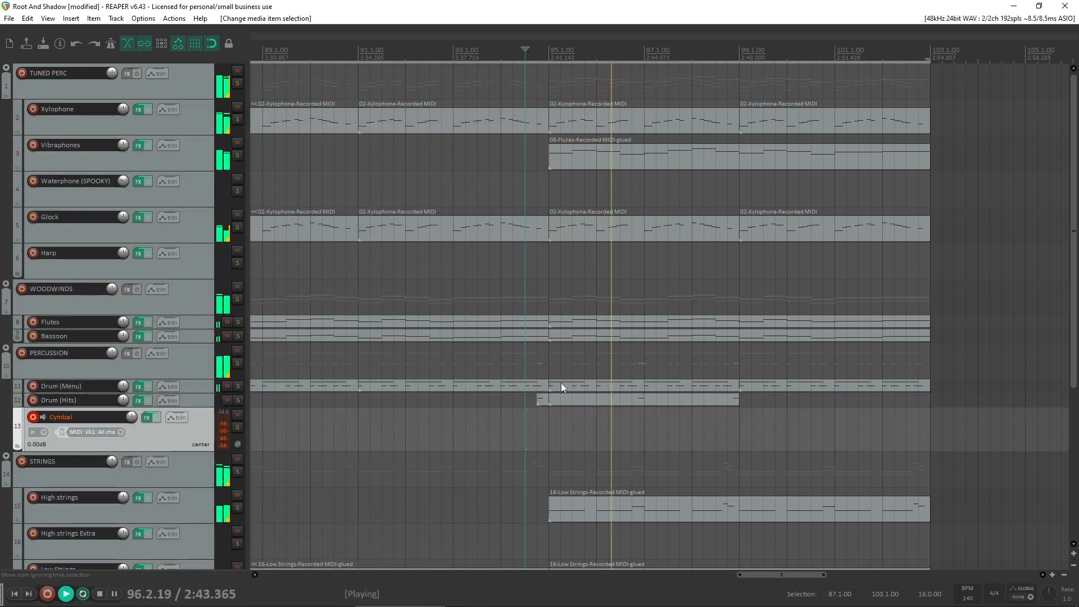
key(space)
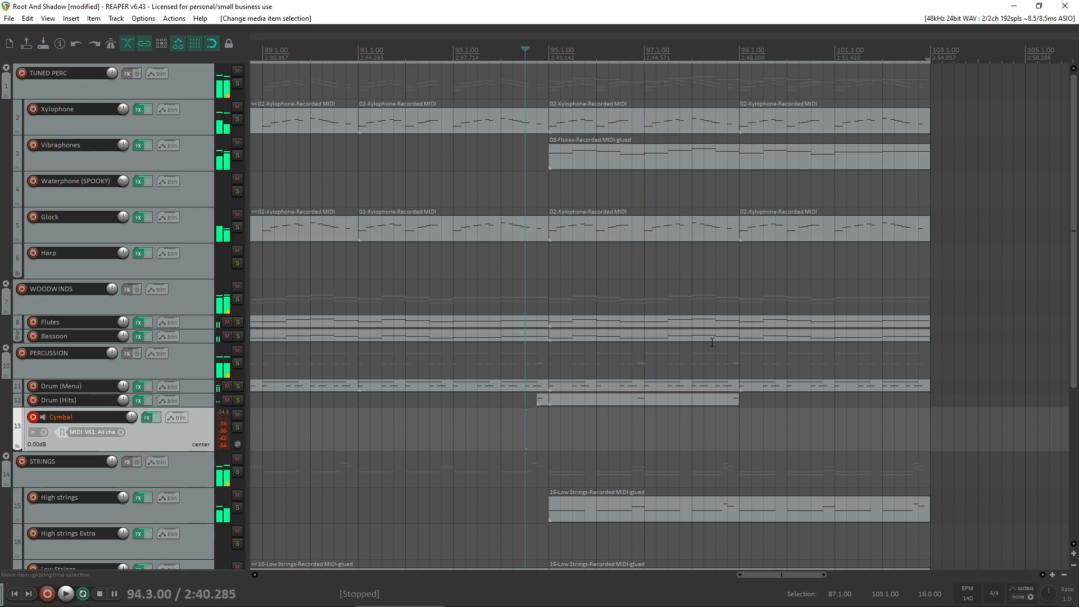
- Shift both notes in the Drum (Hits) item at bar 95 one grid step earlier and play back from bar 95
double_click(651, 398)
drag(458, 403, 138, 252)
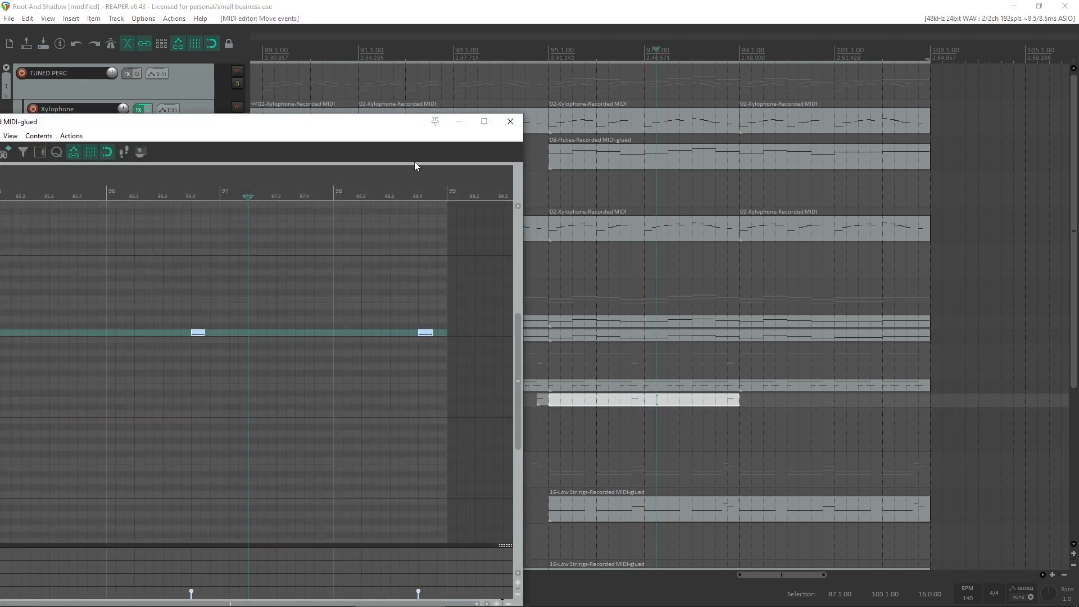
click(510, 121)
click(603, 419)
key(space)
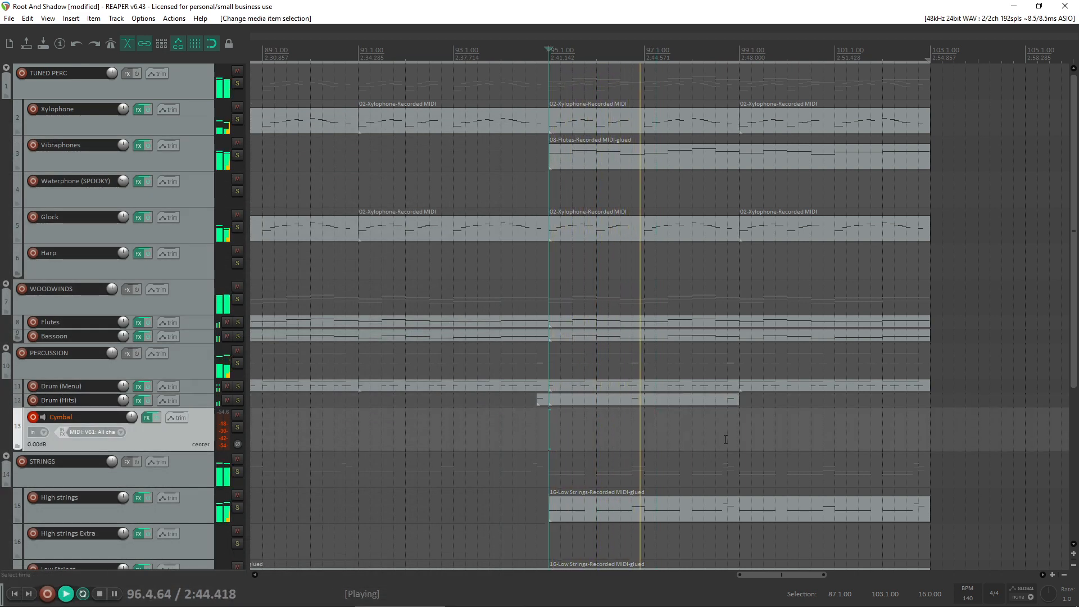
- Copy the Drum (Hits) item from bar 95 to bar 99, listen through to bar 103 and stop playback
drag(573, 405, 751, 403)
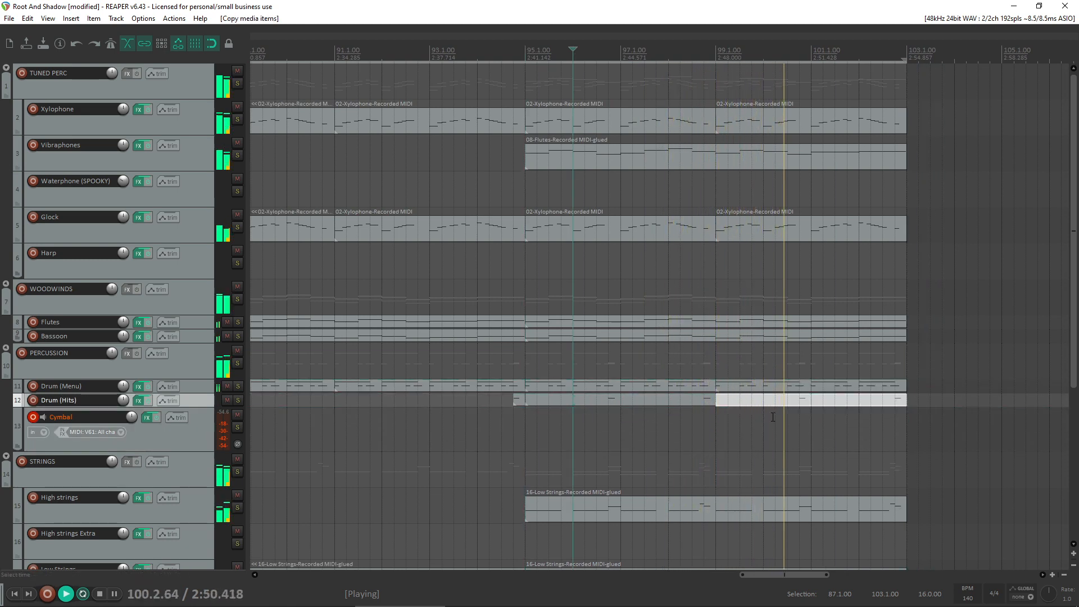
scroll(773, 403, down, 1)
scroll(678, 403, up, 1)
scroll(678, 403, down, 3)
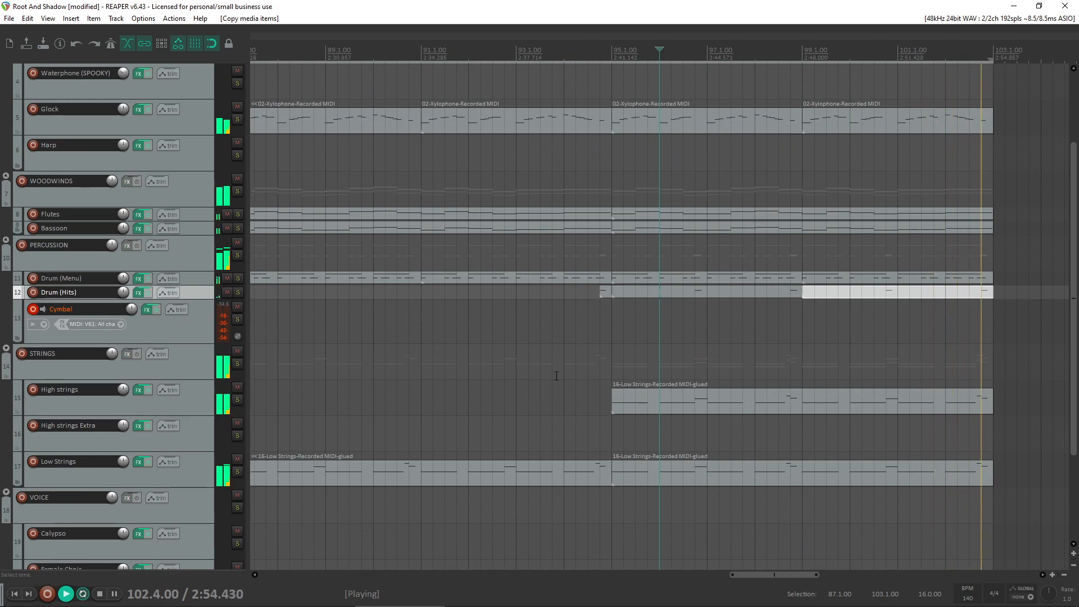
scroll(758, 362, up, 3)
click(762, 372)
key(space)
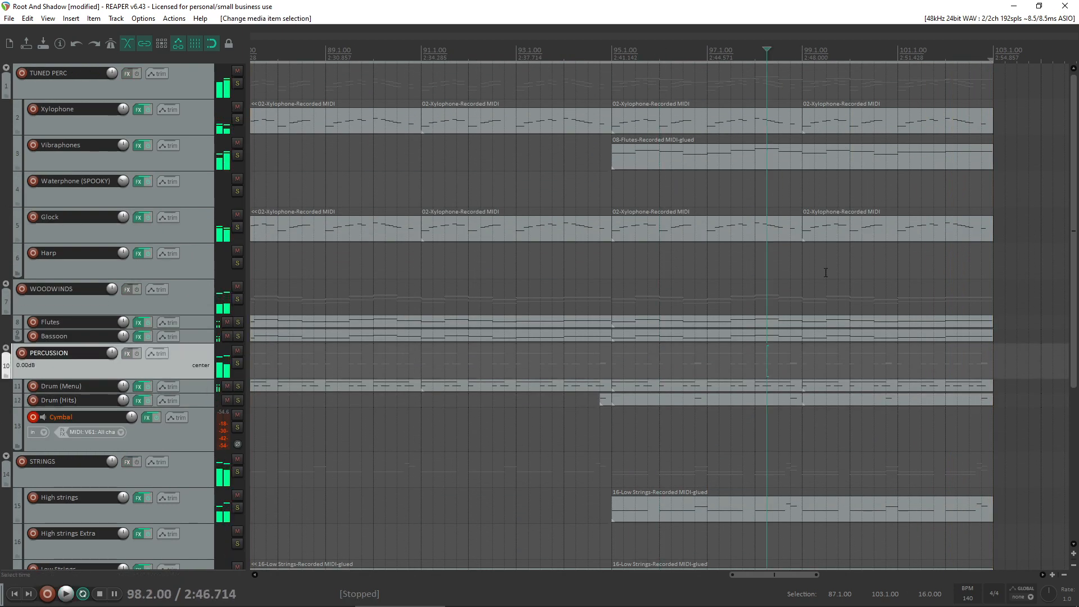
- Inspect the notes of the Drum (Menu) item at bar 91 and close the MIDI editor
click(528, 233)
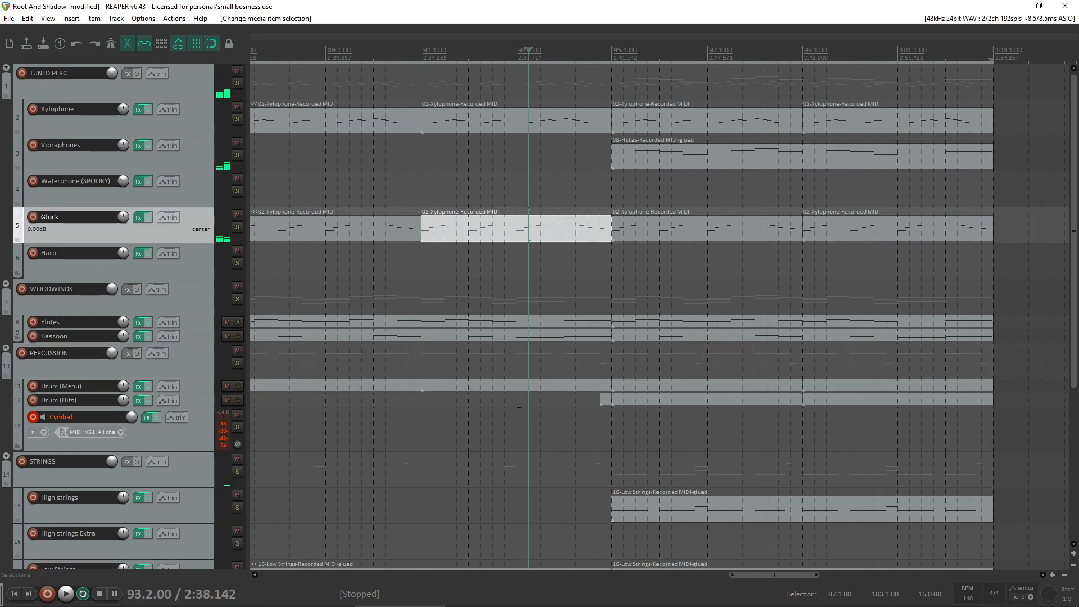
double_click(584, 386)
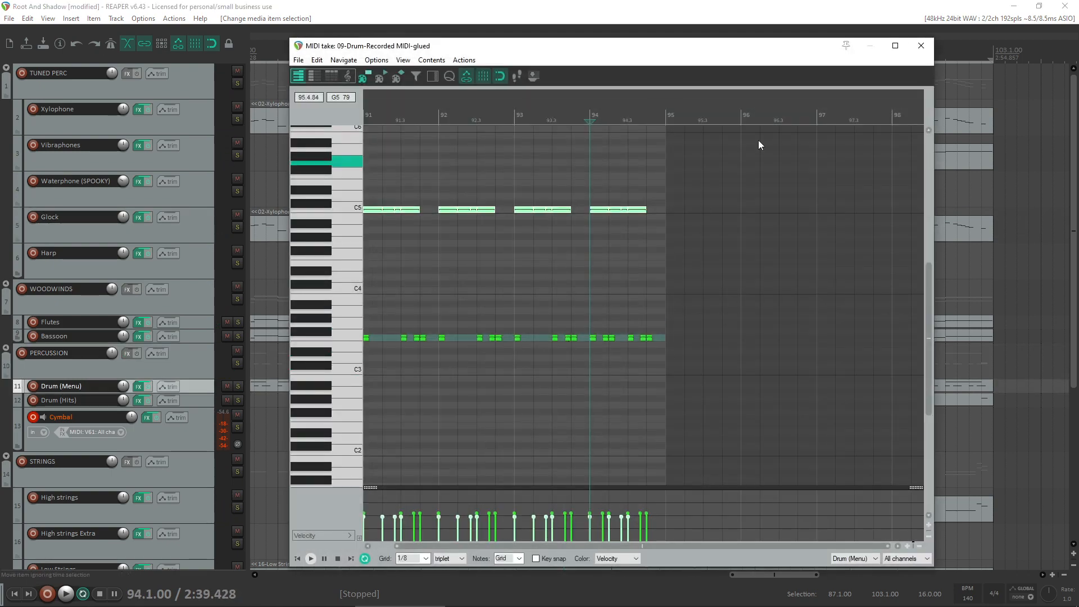
click(922, 45)
scroll(319, 392, down, 3)
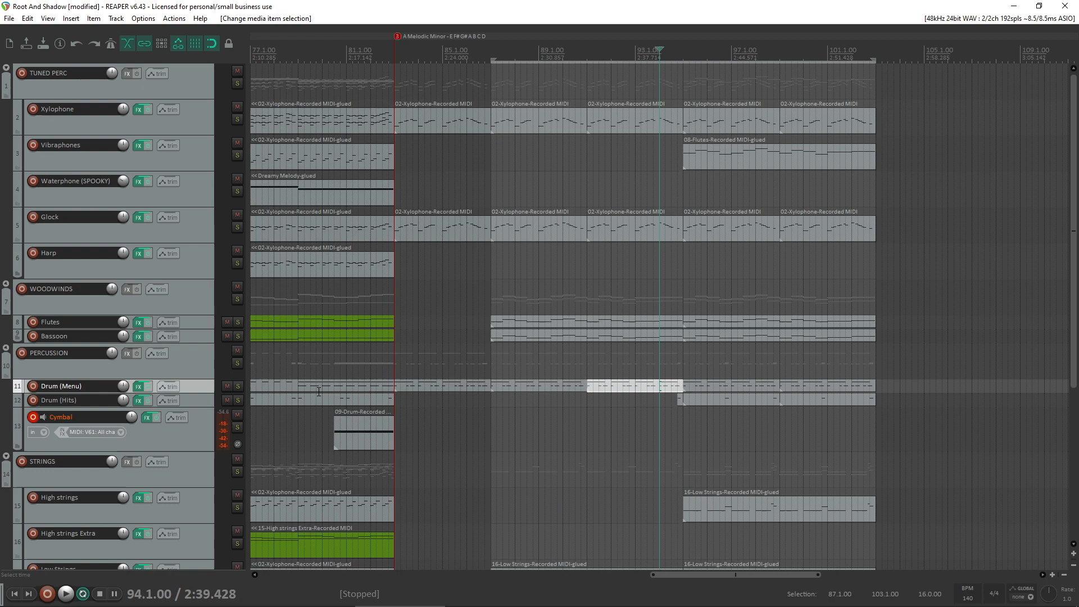
- Copy the closing accent notes of the Drum (Menu) item at bar 83 into the end of the item at bar 87
double_click(489, 384)
click(658, 332)
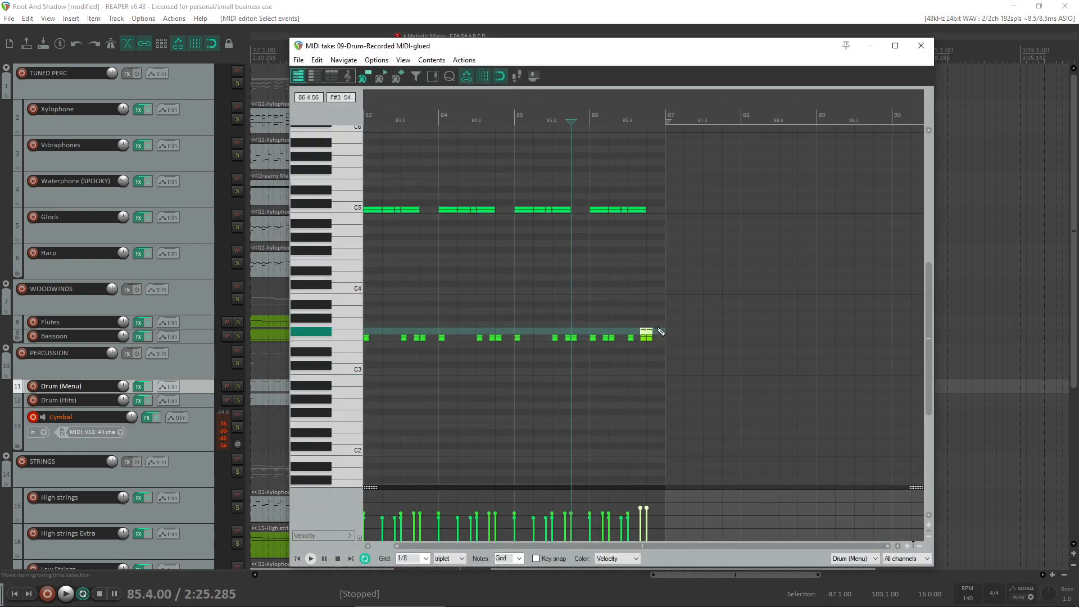
click(921, 45)
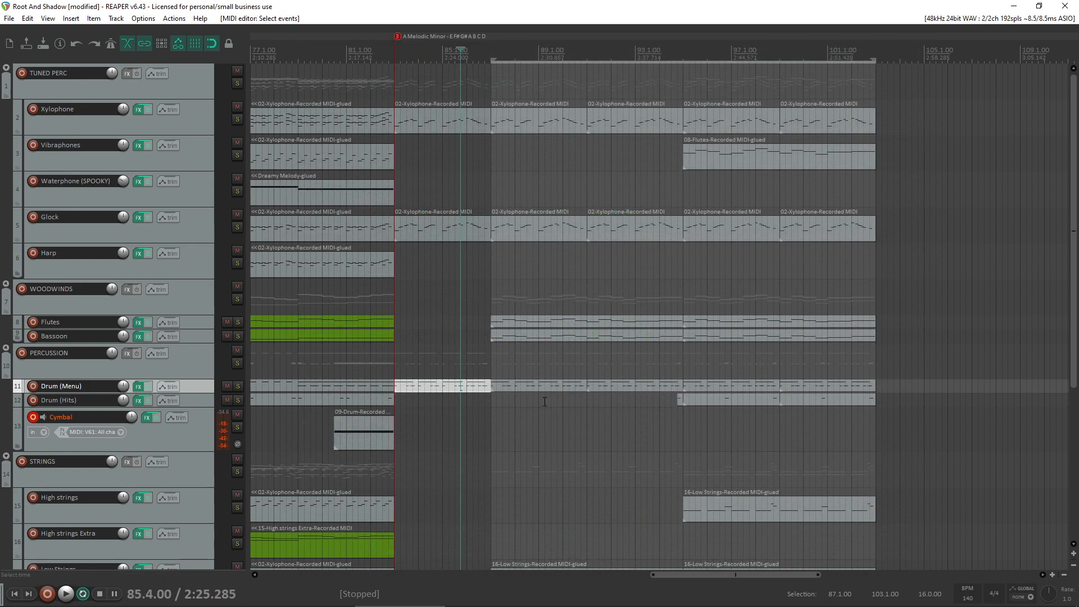
double_click(541, 386)
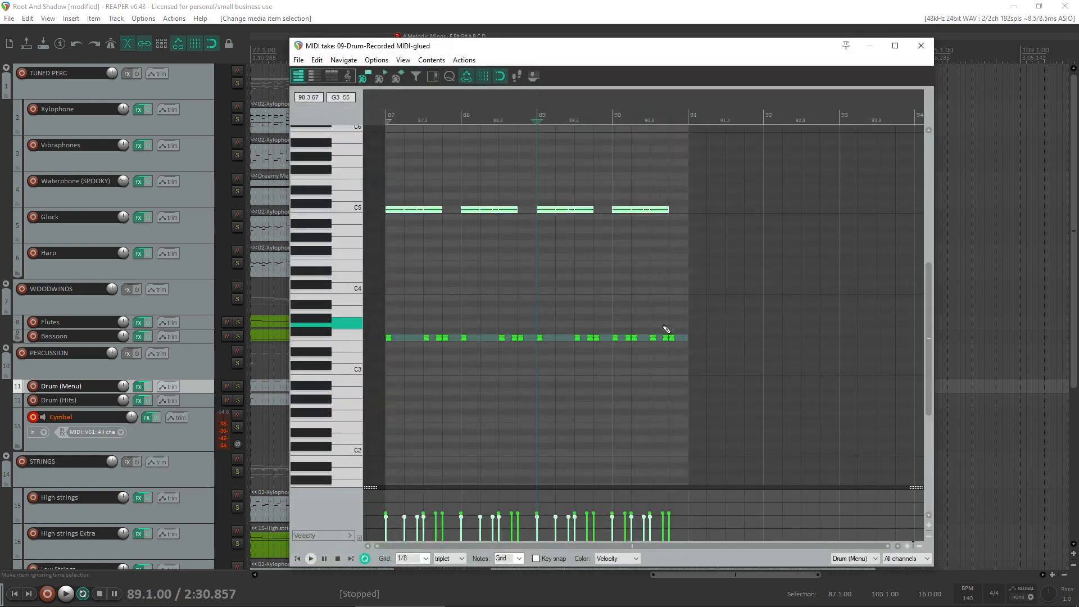
click(667, 336)
key(ctrl+v)
click(921, 46)
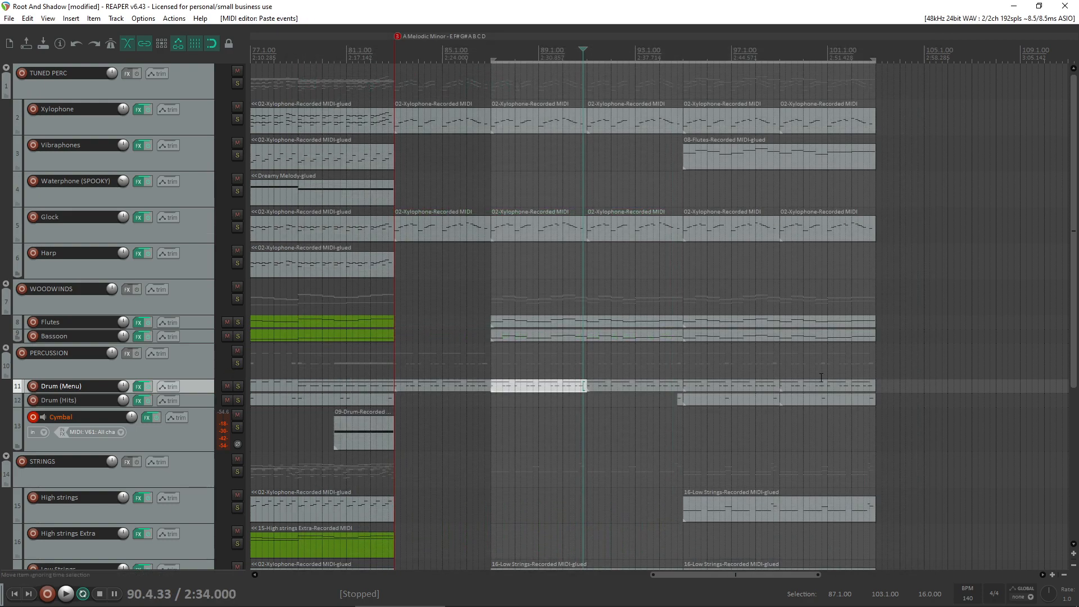
- Replace the Drum (Menu) items from bar 91 to bar 103 with copies of the edited item at bar 87
drag(878, 366, 618, 391)
key(Delete)
click(554, 387)
drag(537, 386, 636, 386)
drag(637, 386, 736, 386)
drag(737, 385, 759, 385)
- Listen to the section from 86.4 through bar 98 and stop playback
click(488, 361)
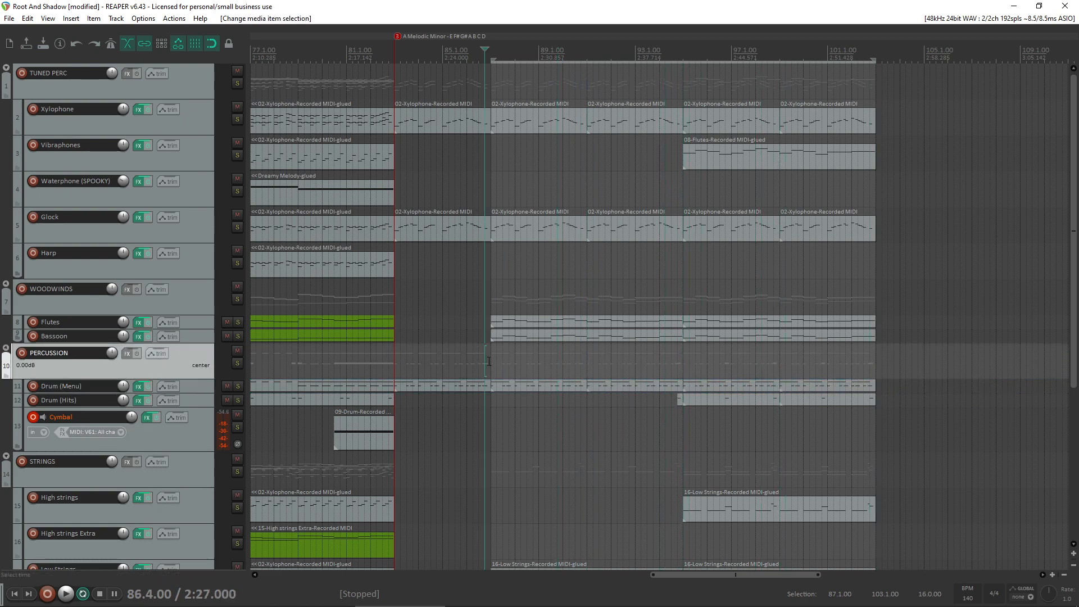
key(space)
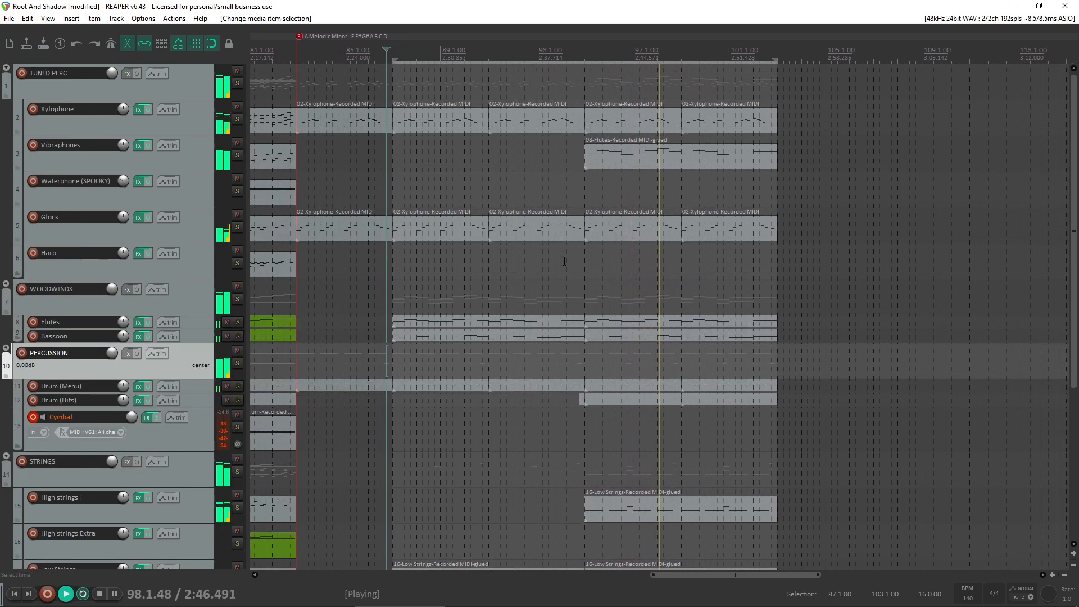
click(486, 263)
key(space)
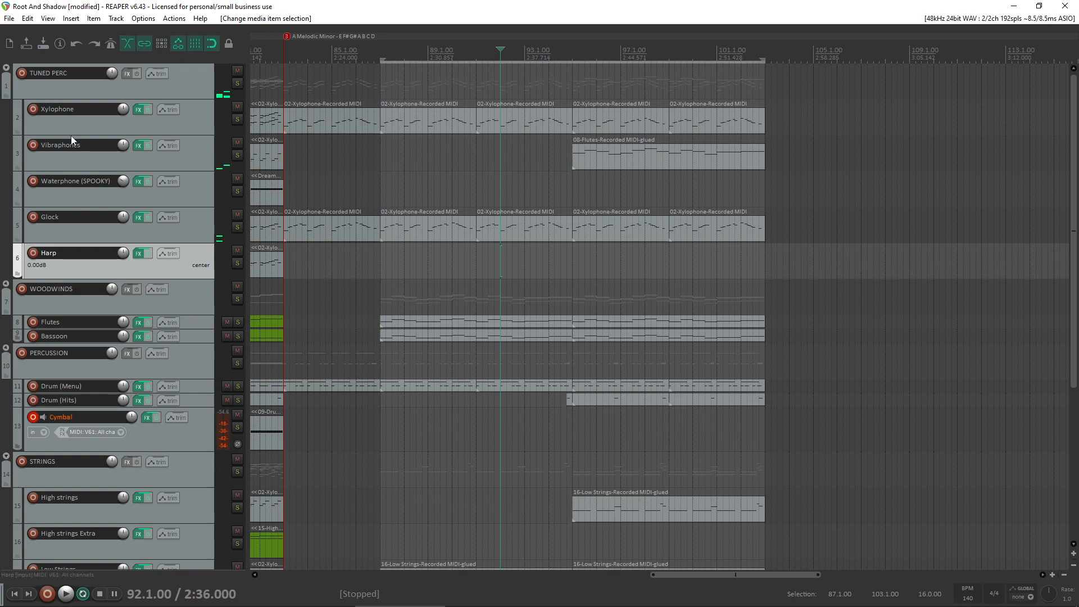
- Disarm recording on the Cymbal track
scroll(1, 295, down, 5)
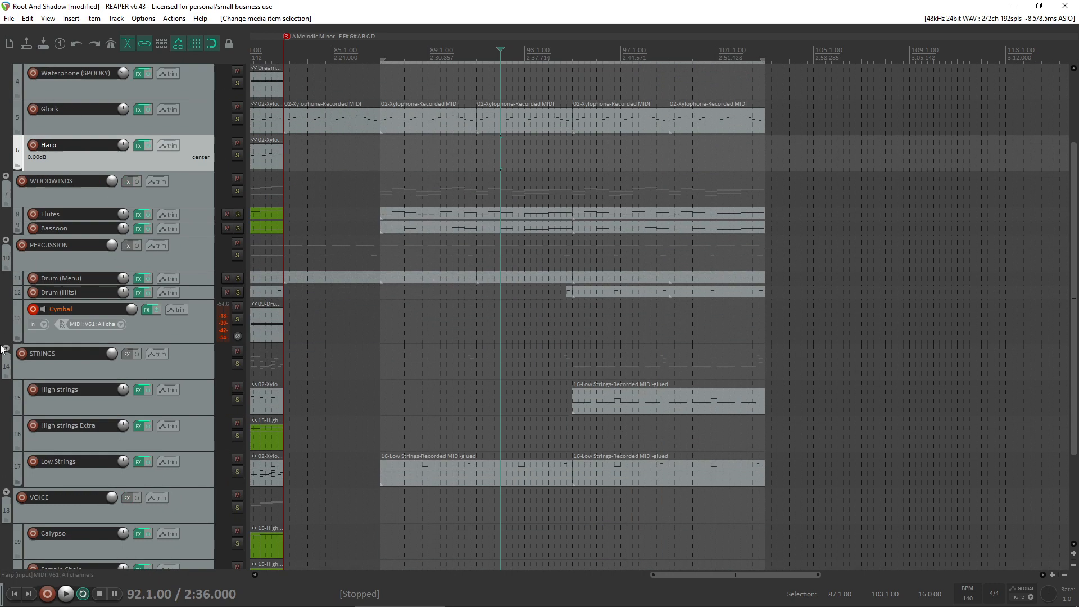
click(19, 181)
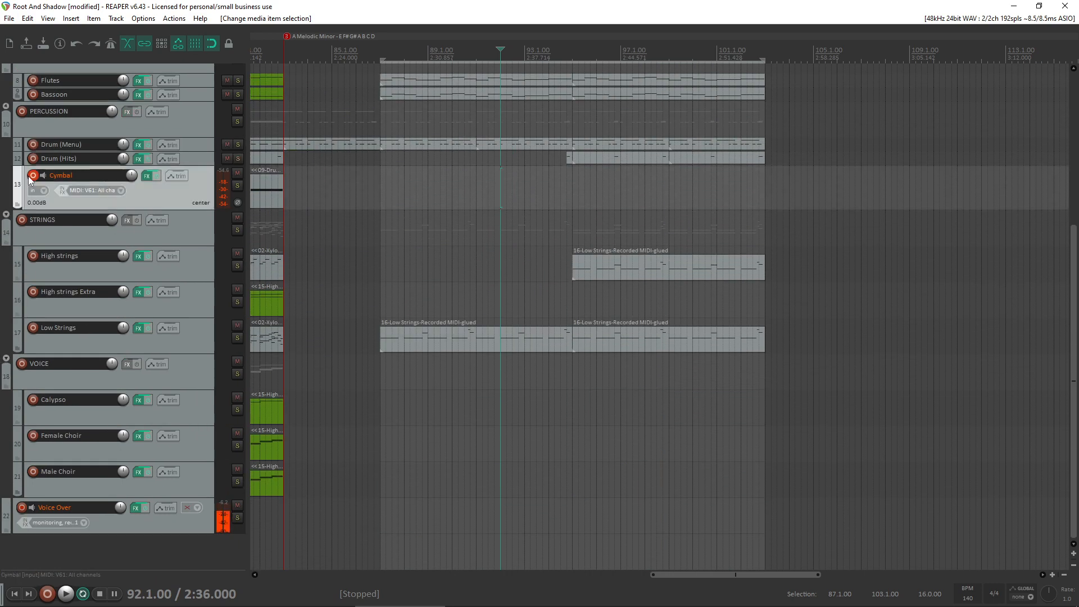
click(32, 178)
- Add a new track, move it below Cymbal inside the PERCUSSION folder and increase its height
double_click(96, 548)
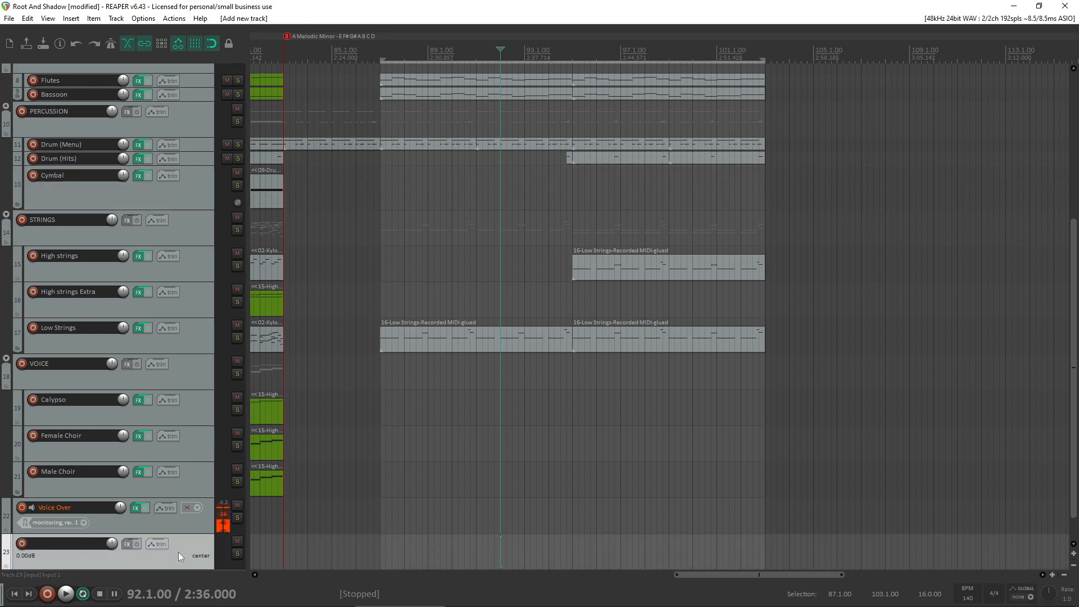
scroll(140, 385, up, 5)
drag(103, 45, 102, 443)
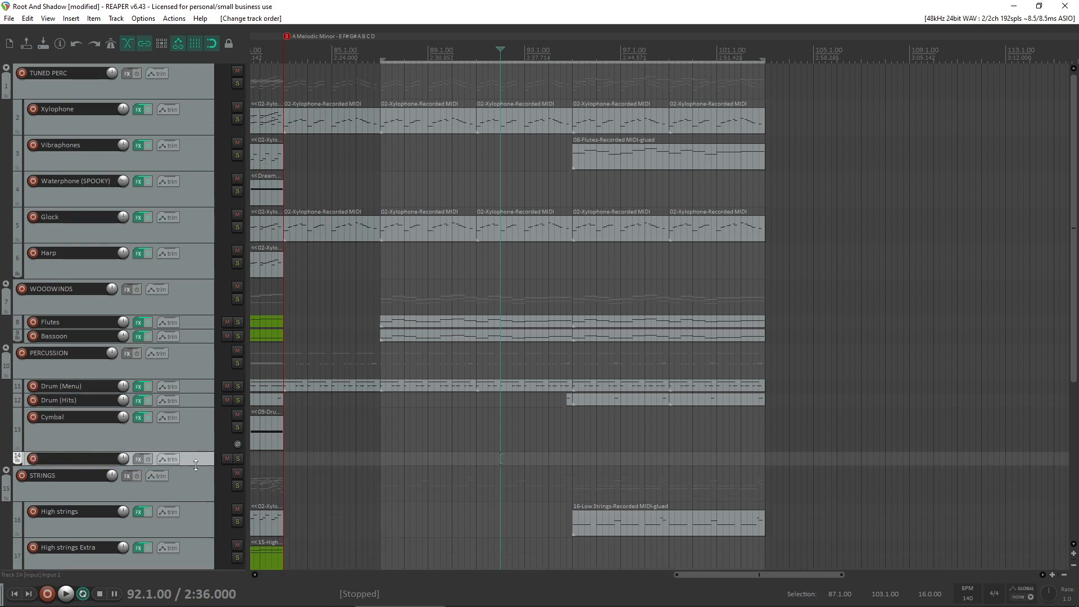
drag(197, 465, 197, 493)
- Arm the new track for recording with V61 MIDI on all channels as input, muting it during the change and unmuting it
click(240, 458)
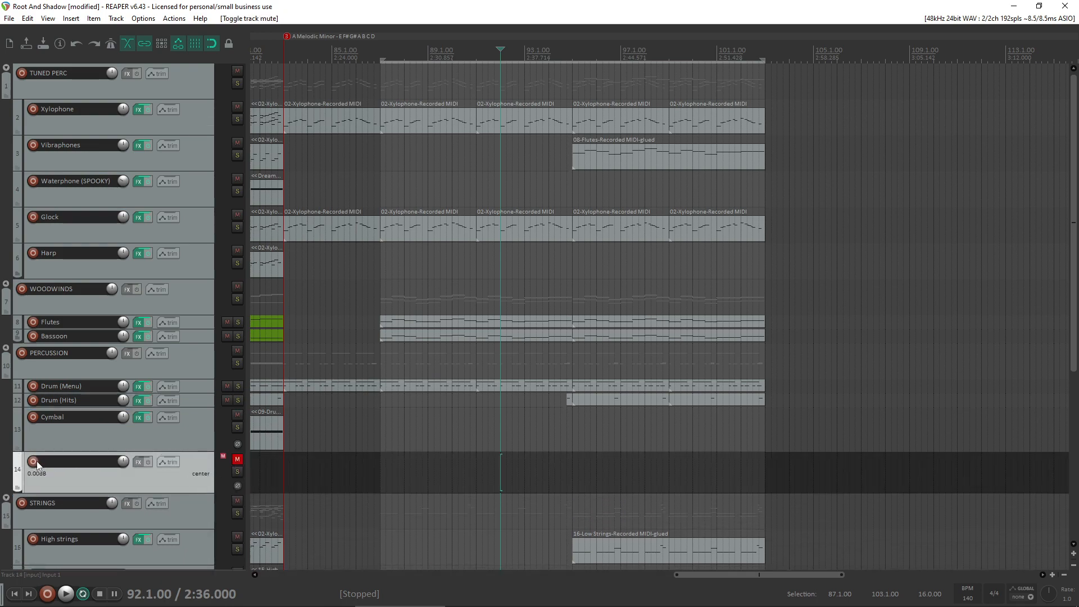
click(90, 482)
mouse_move(166, 512)
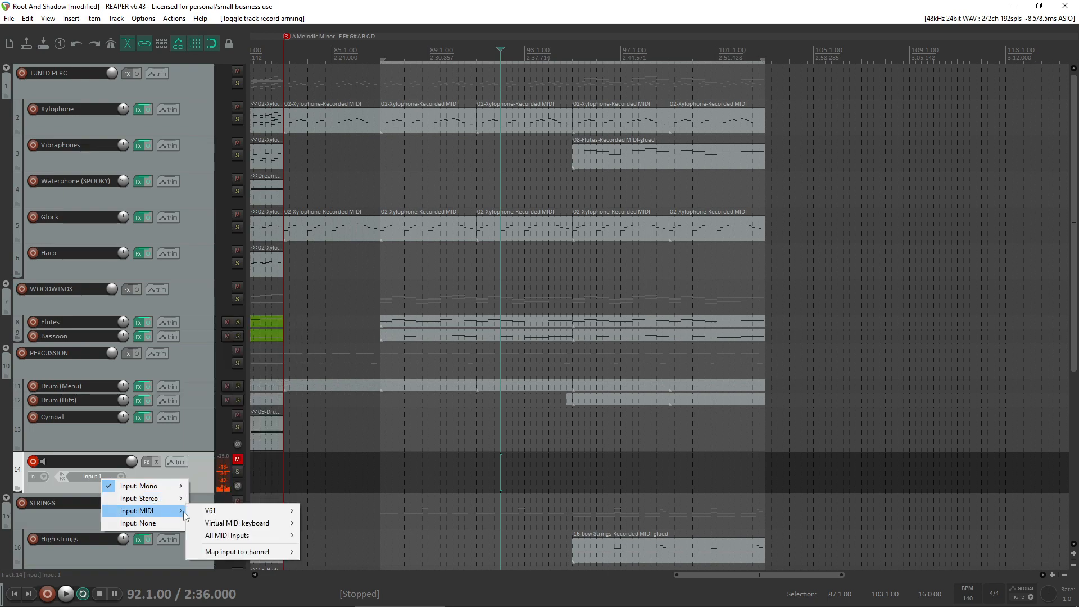
mouse_move(235, 513)
click(363, 313)
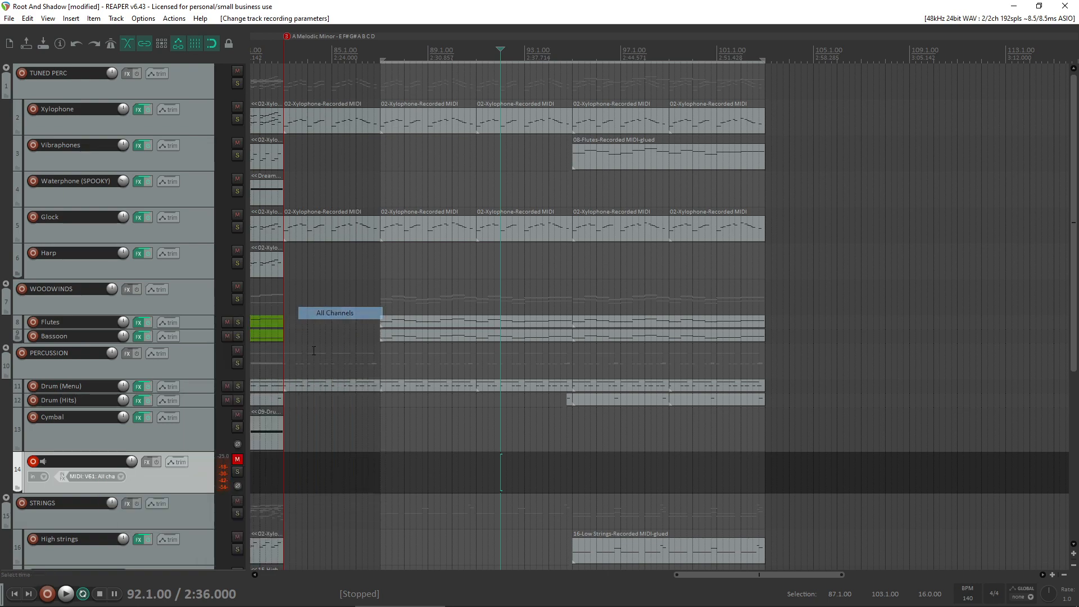
click(237, 459)
- Load the Native Instruments Kontakt (64 out) instrument on the new track below Cymbal
click(147, 462)
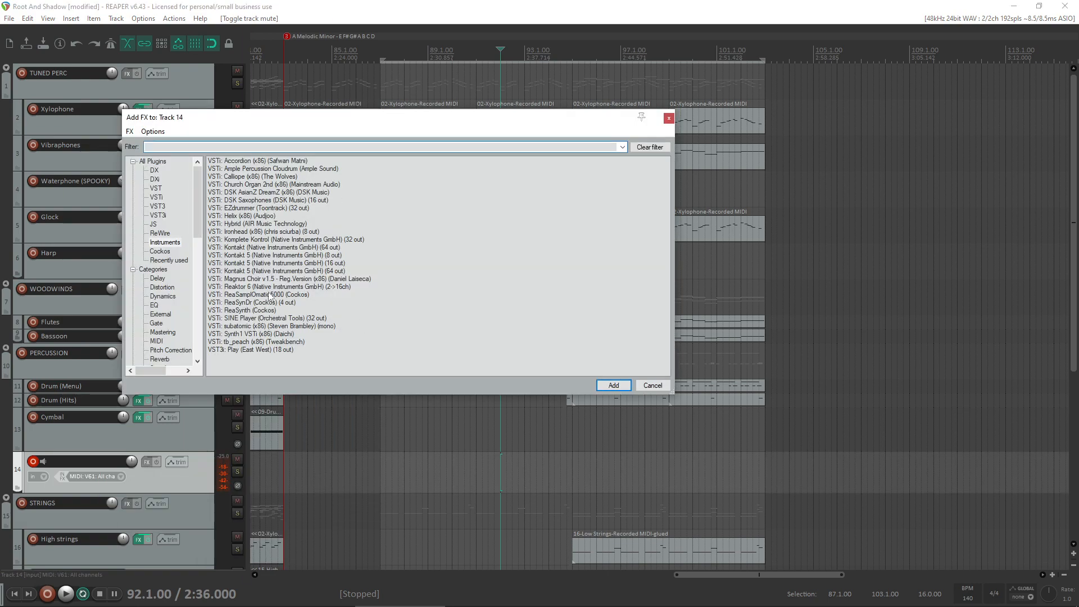
double_click(233, 248)
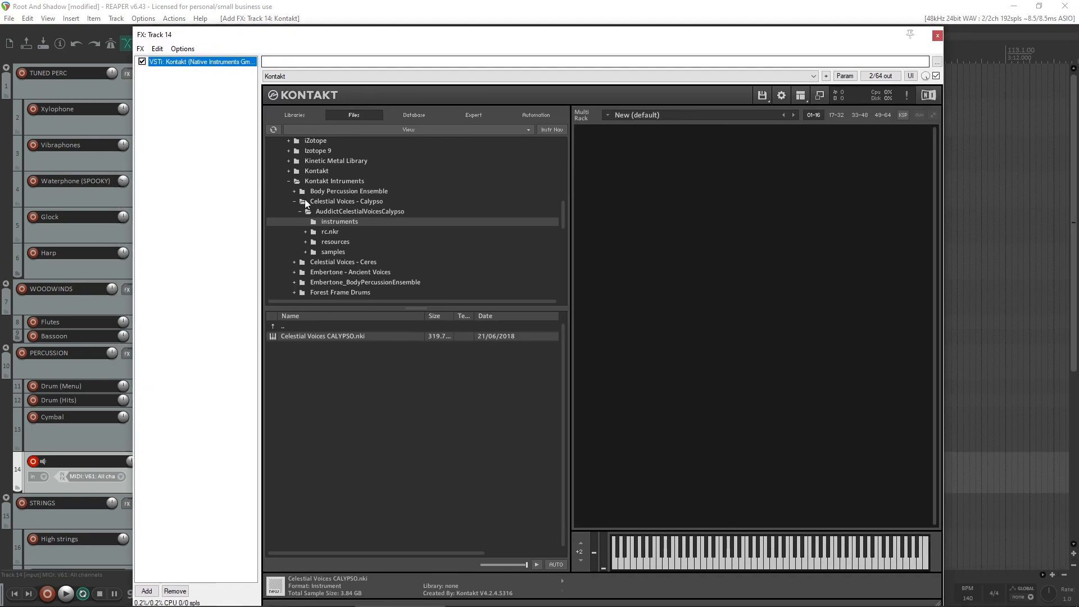
- Browse Kontakt's files to the Instruments folder of Body Percussion Ensemble and select Body Percussion Ensemble.nki
scroll(302, 200, up, 1)
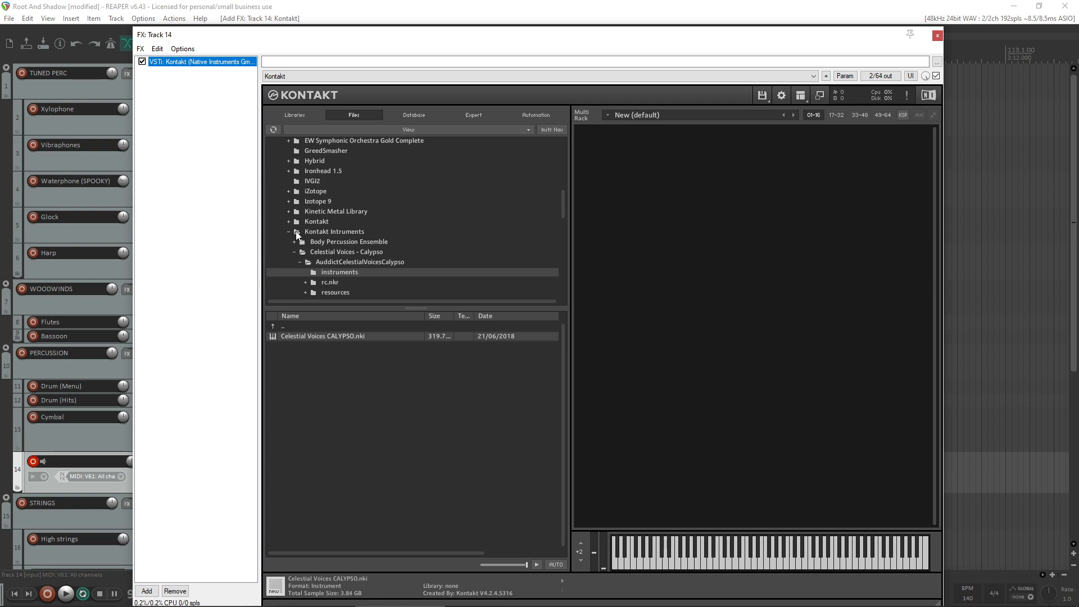
scroll(310, 258, down, 3)
scroll(309, 258, up, 3)
click(350, 241)
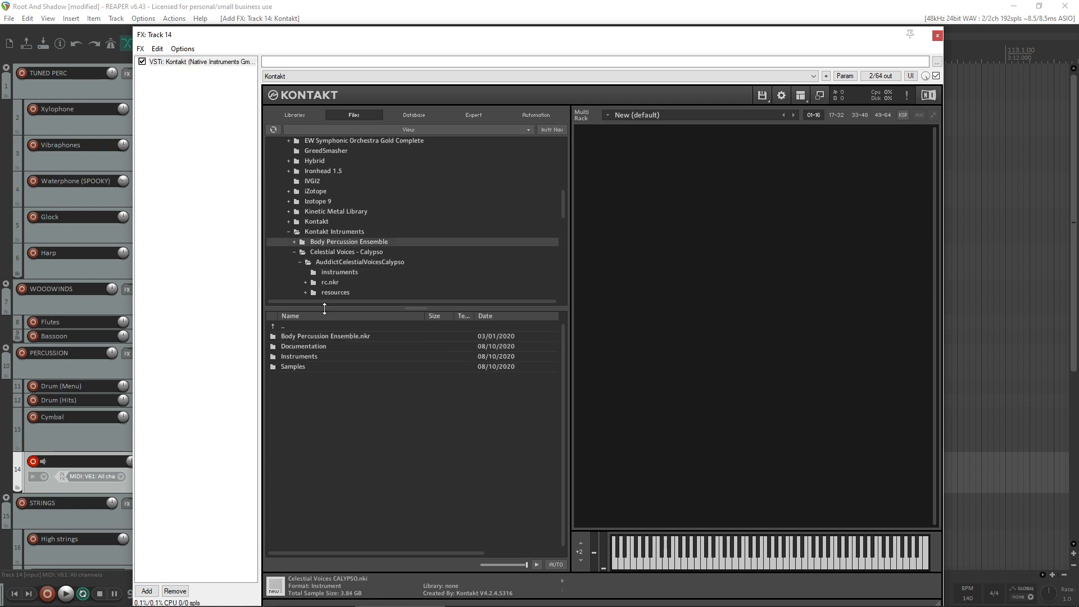
click(313, 358)
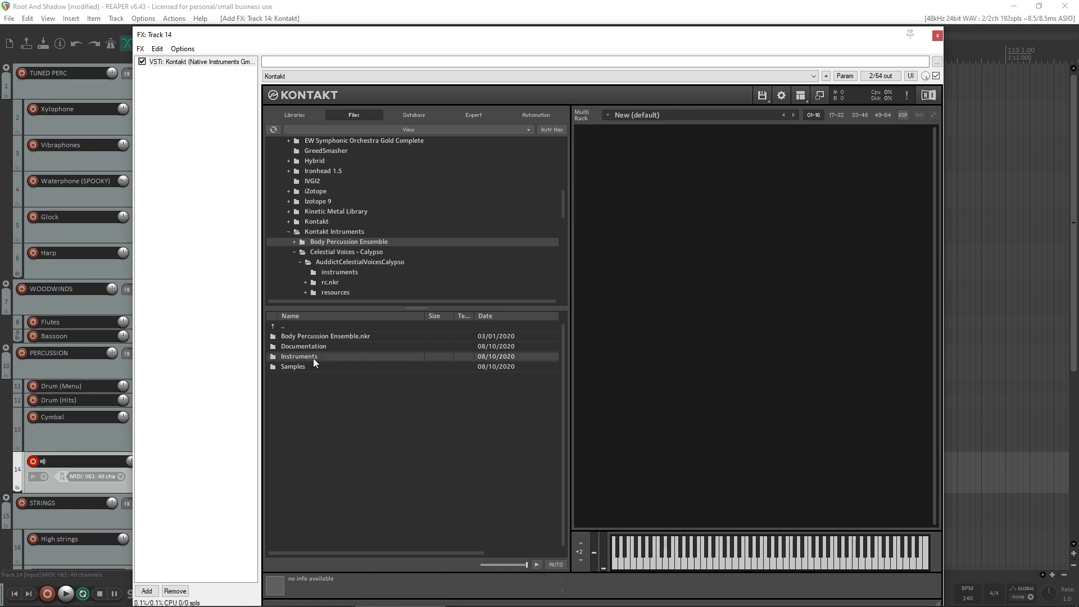
double_click(312, 359)
click(303, 334)
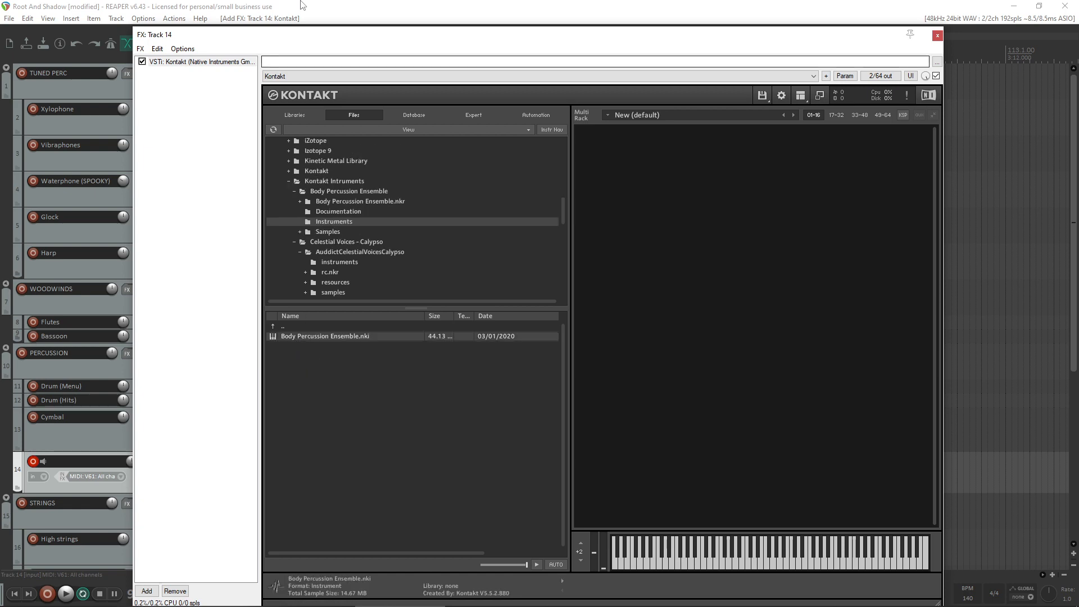
- Move the Track 14 FX window away from the main toolbar and save the project
drag(311, 37, 386, 38)
click(44, 43)
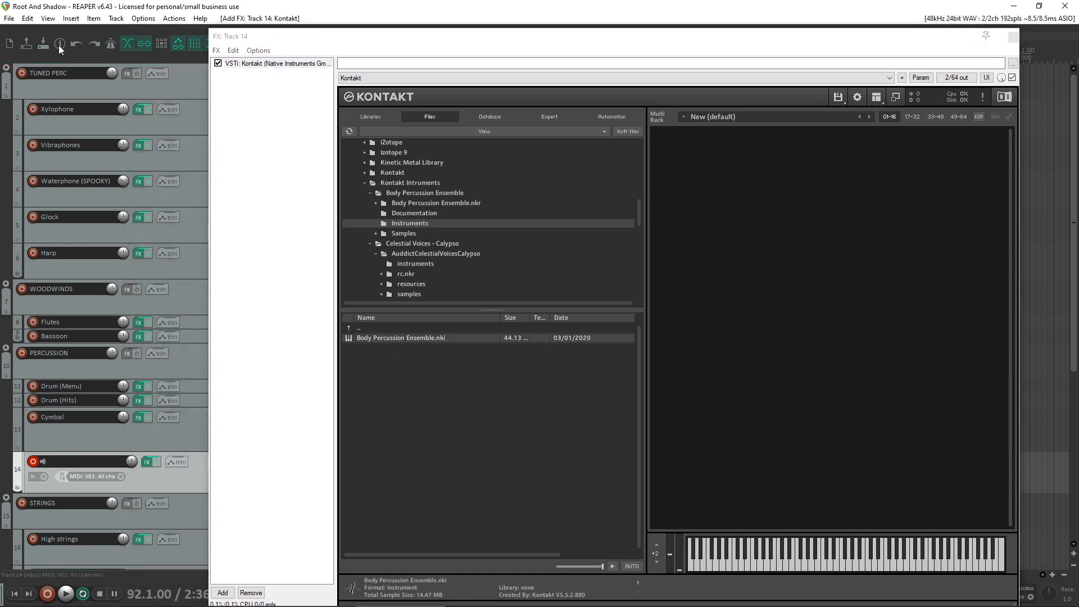
- Return to the Body Percussion Ensemble.nki instrument in Kontakt's file browser
click(392, 339)
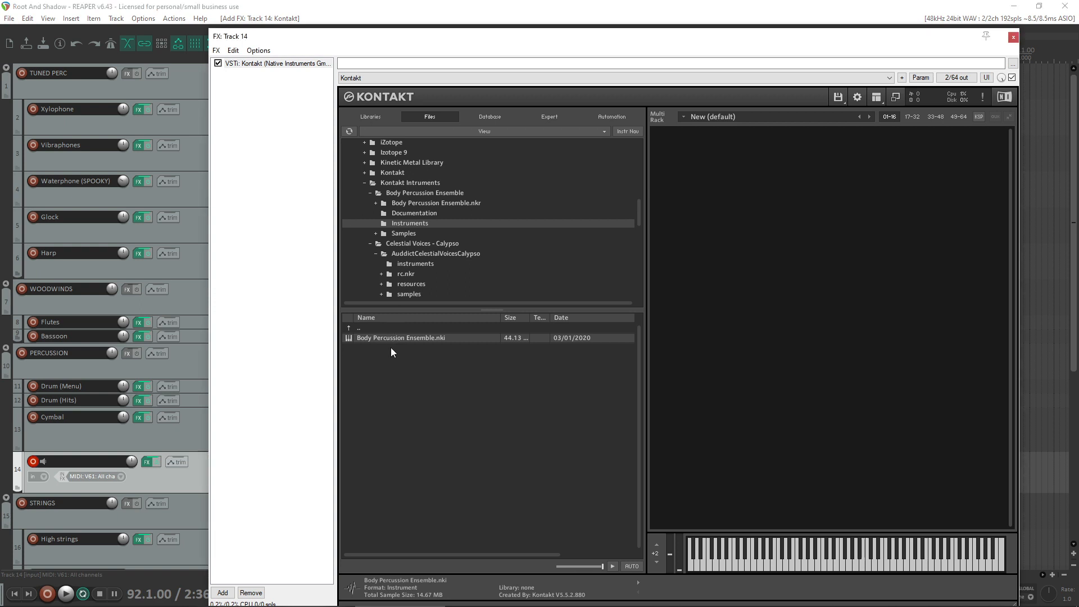
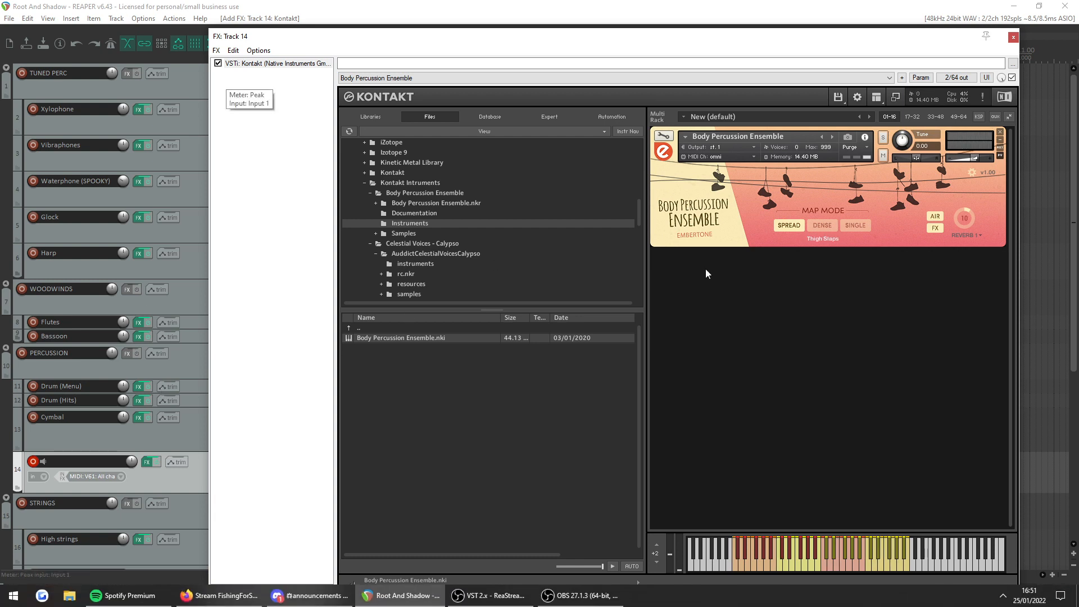
- Look through the Kontakt Intruments folder in track 14's Kontakt for a percussion library
click(1015, 38)
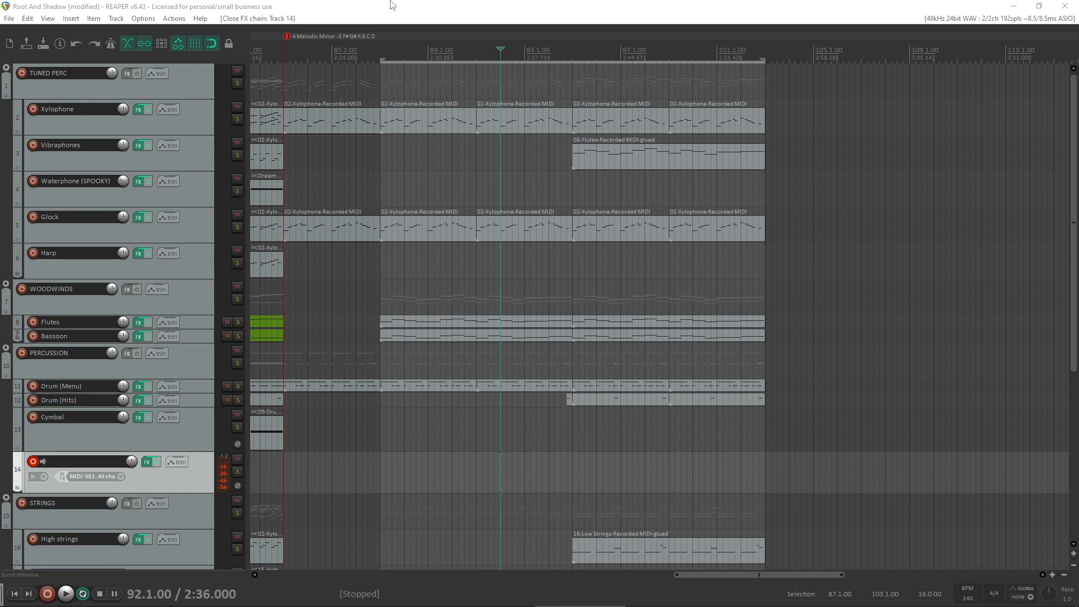
scroll(438, 165, up, 2)
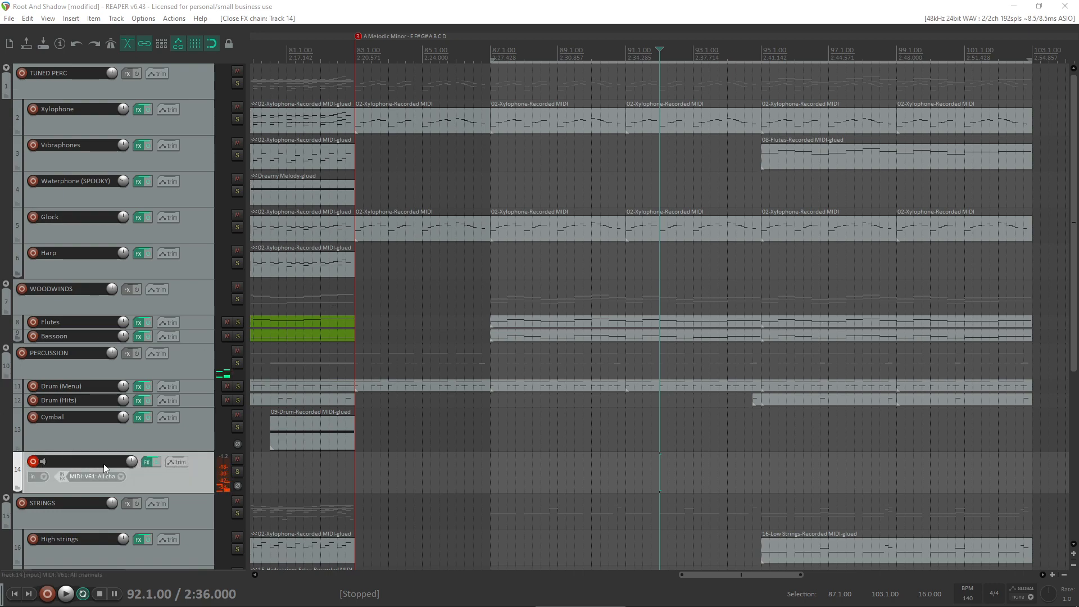
click(147, 462)
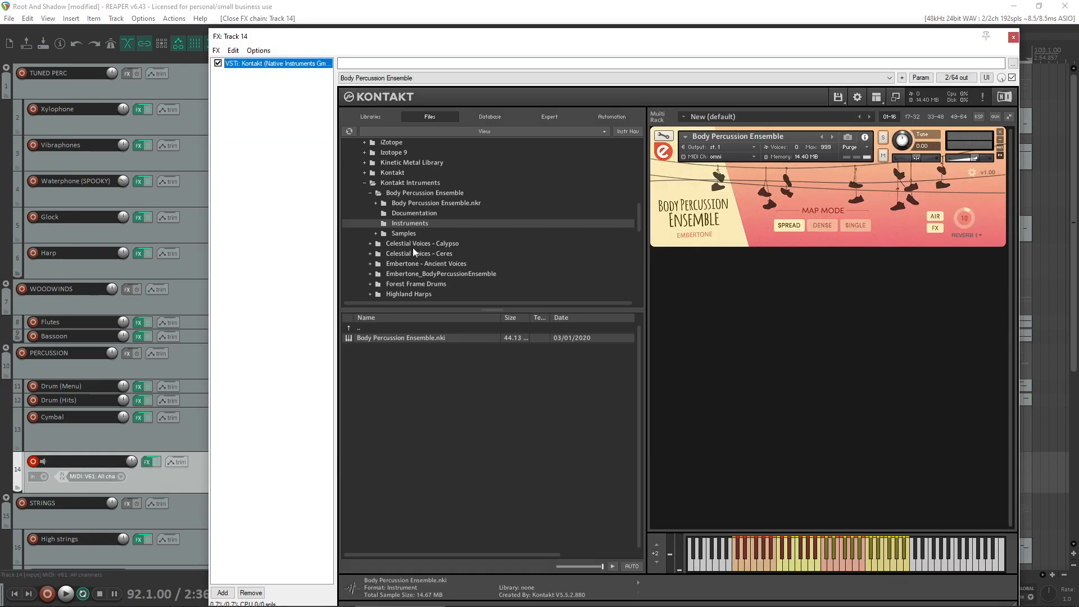
scroll(391, 301, down, 1)
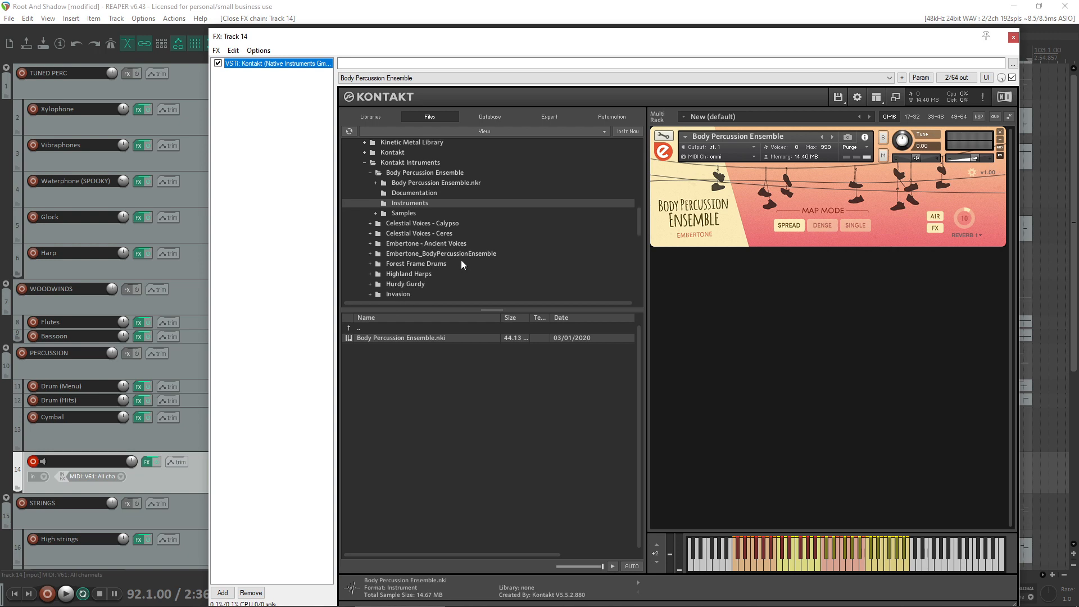
scroll(444, 265, down, 3)
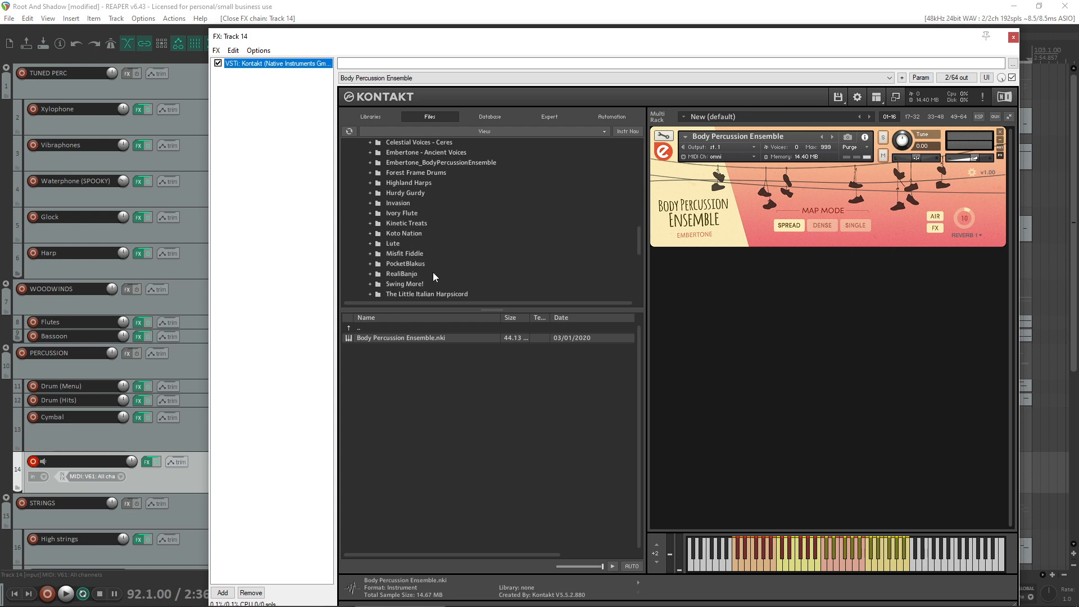
scroll(433, 273, down, 1)
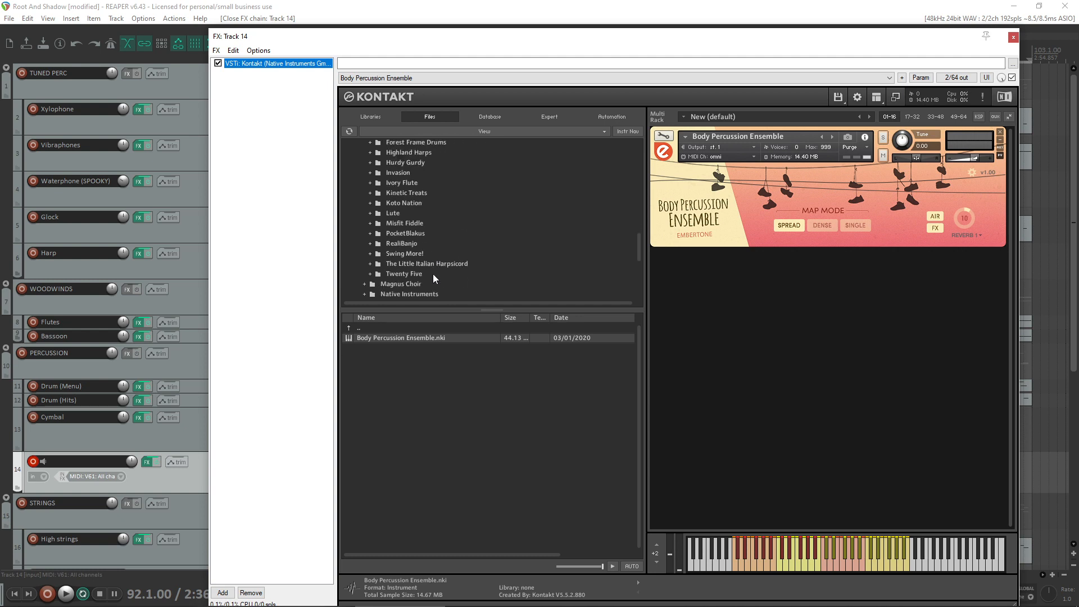
scroll(433, 274, up, 3)
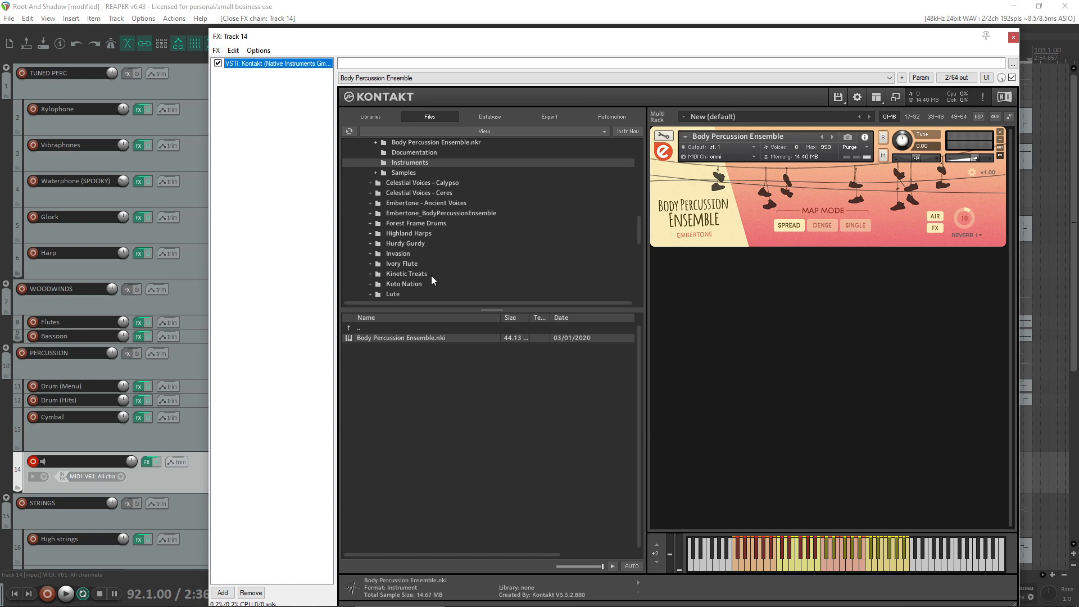
scroll(440, 254, up, 1)
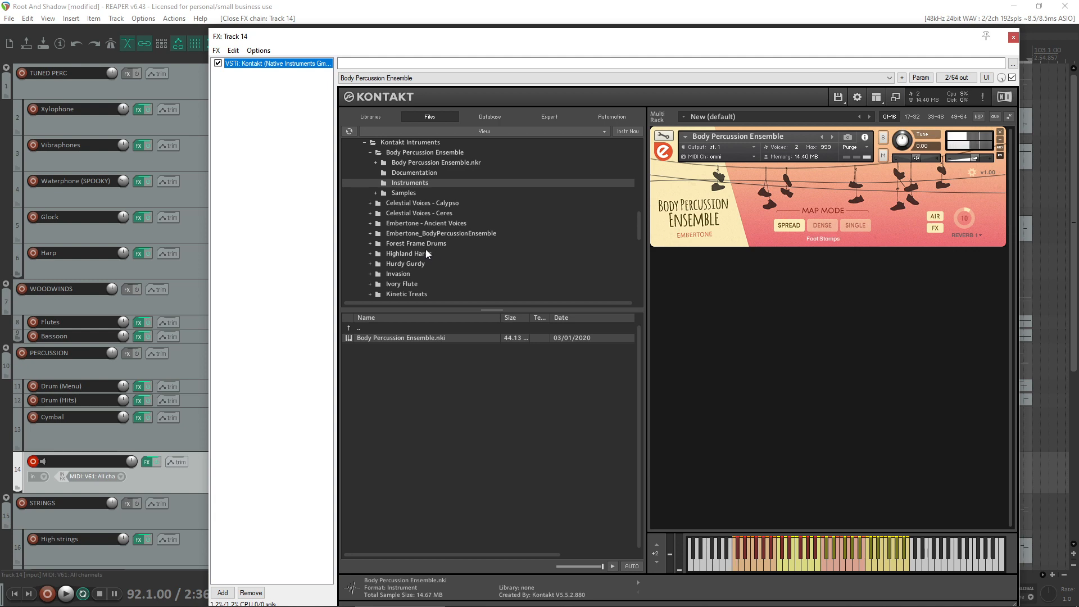
click(1014, 37)
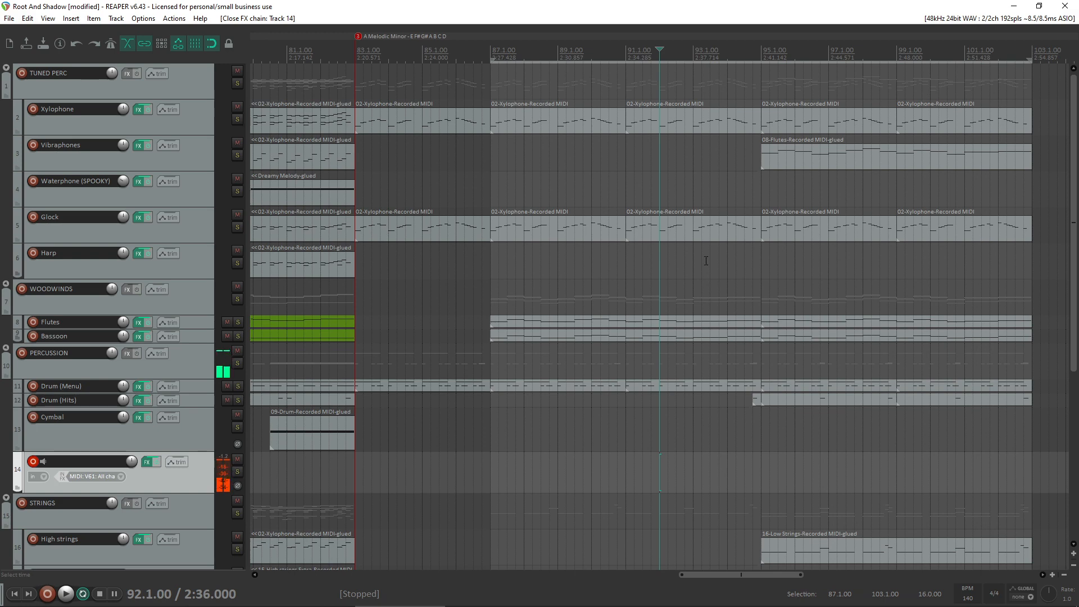
- Play the arrangement from bar 86 to hear the current section, and stop it after bar 96
click(457, 425)
key(space)
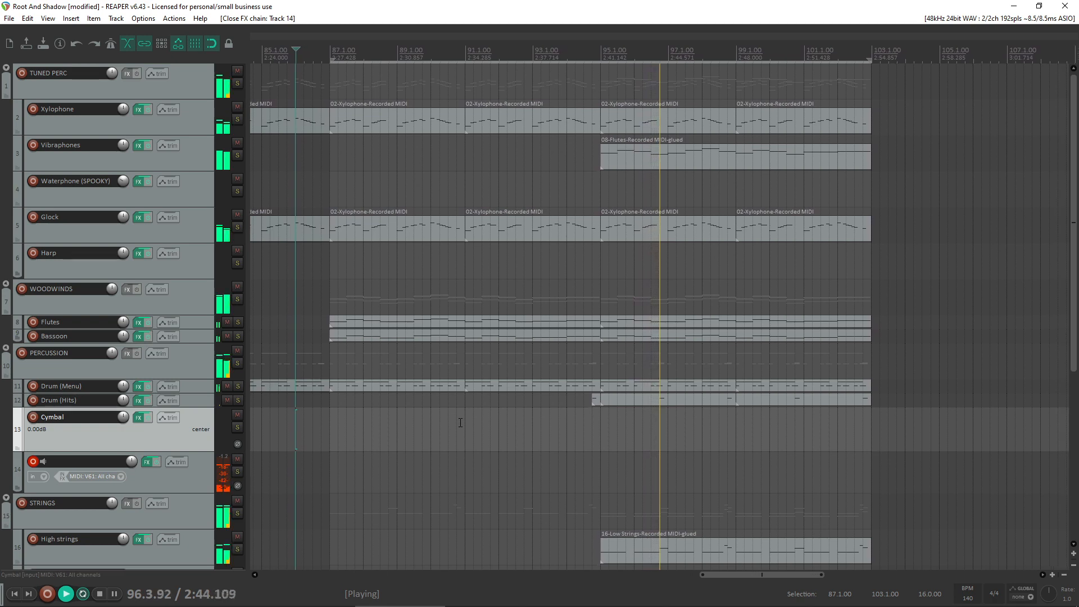
key(space)
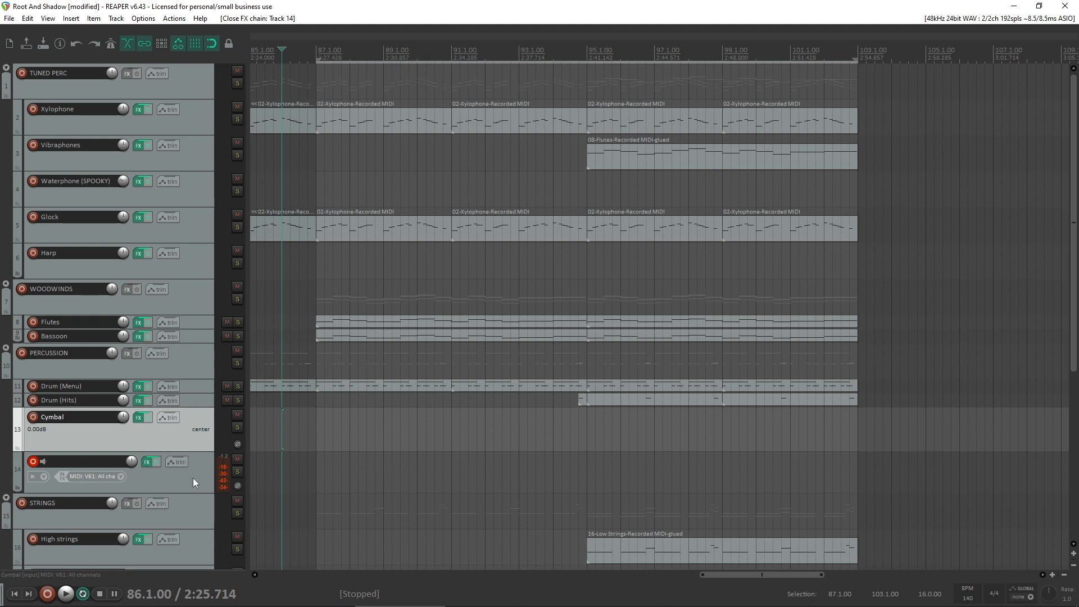
- Remove the Body Percussion Ensemble instrument from track 14's Kontakt and collapse the Kontakt Intruments folder
click(181, 482)
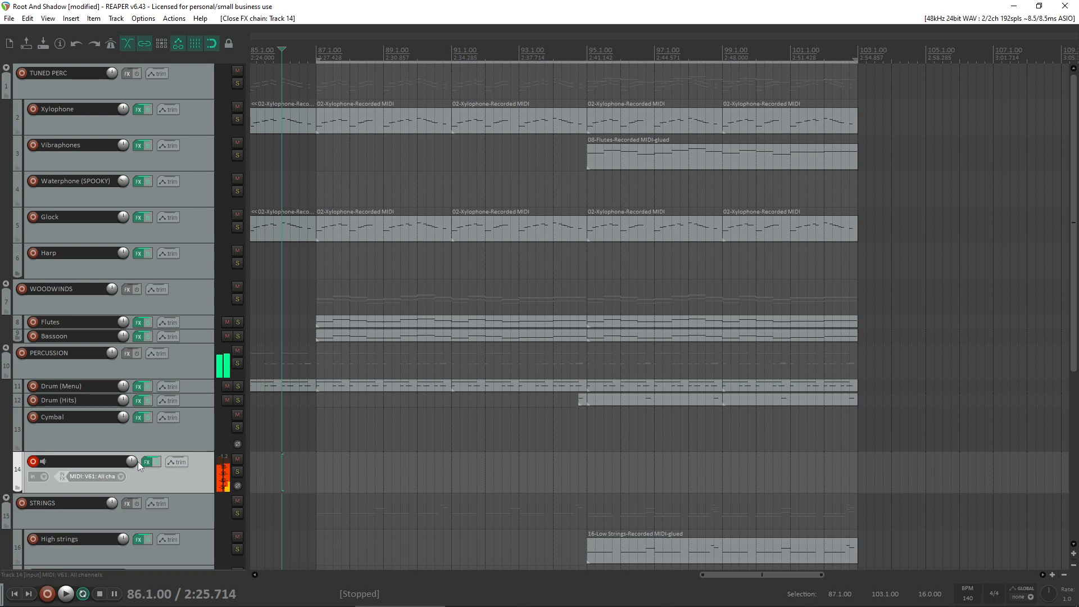
click(149, 461)
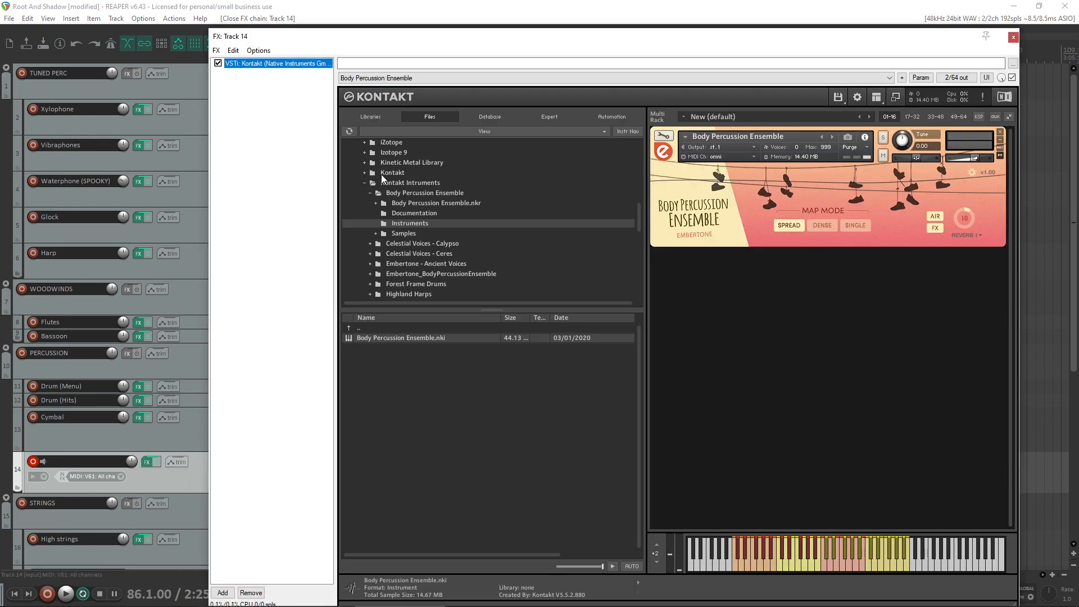
scroll(374, 197, up, 5)
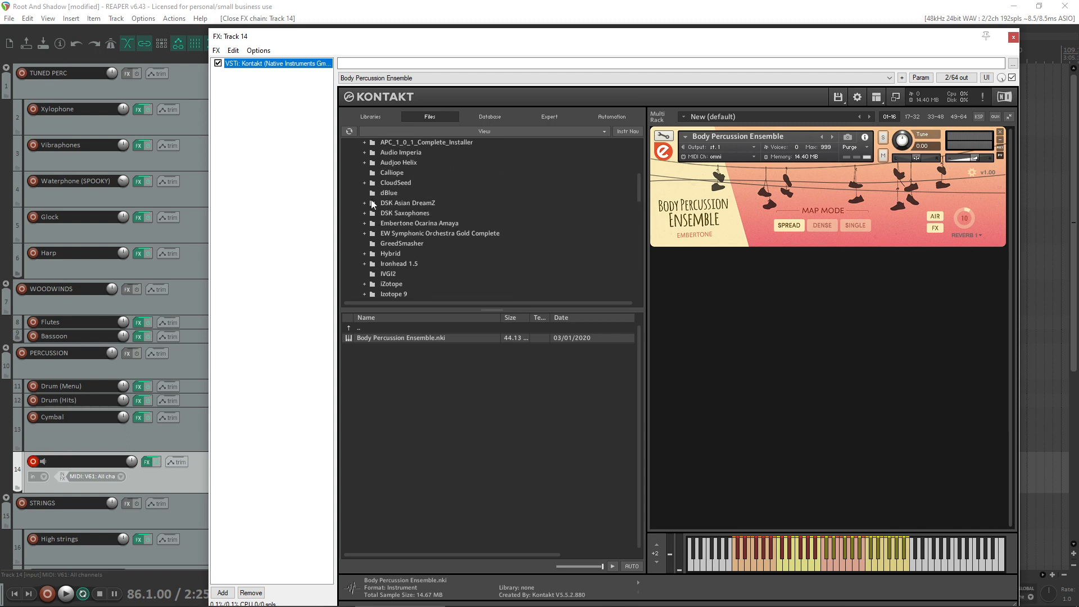
scroll(373, 202, down, 4)
click(365, 202)
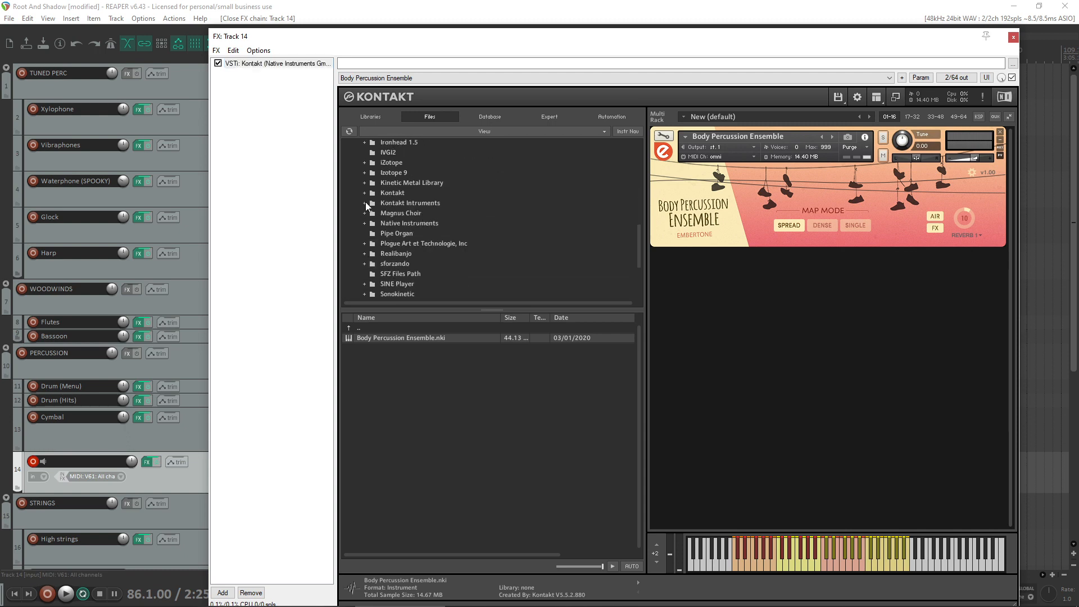
click(1000, 131)
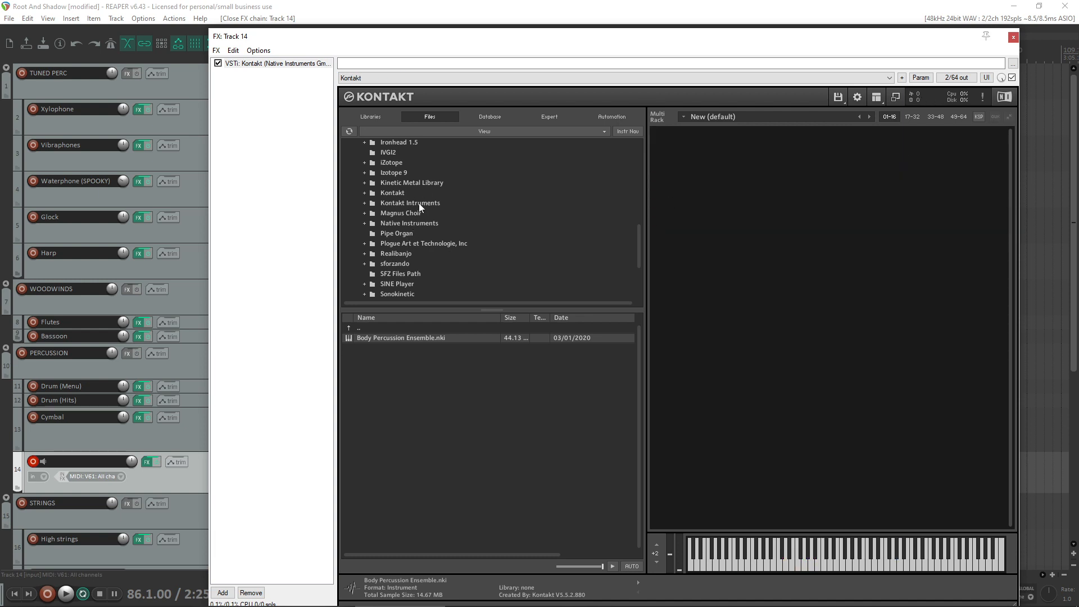
- Load Forest Drum.nki from the Instruments folder of Forest Frame Drums into track 14's Kontakt, and close the effects window
scroll(419, 204, up, 4)
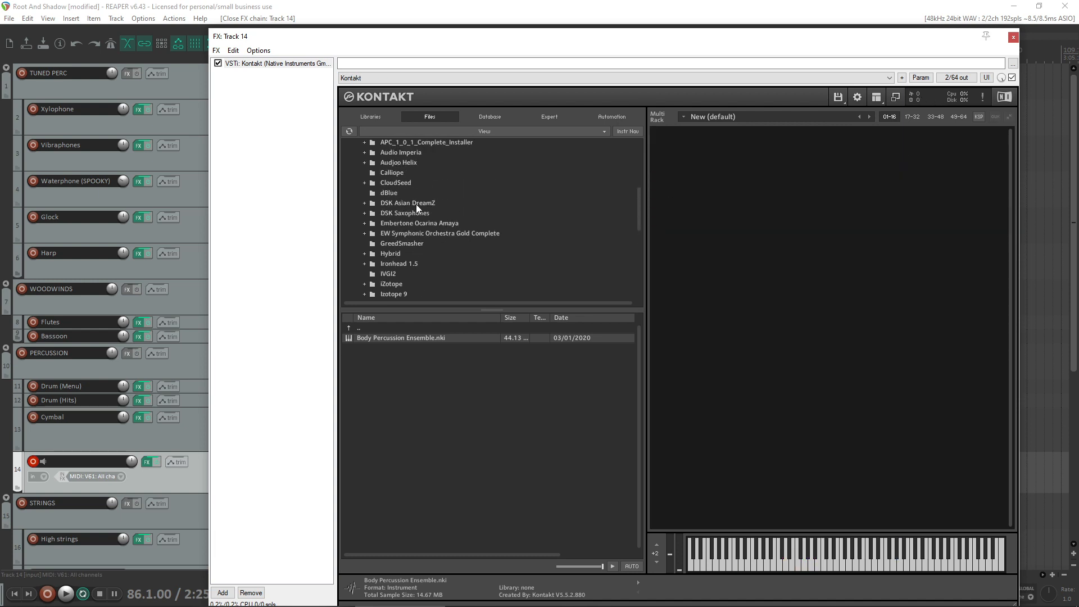
scroll(416, 204, up, 2)
scroll(410, 208, down, 2)
scroll(408, 219, down, 2)
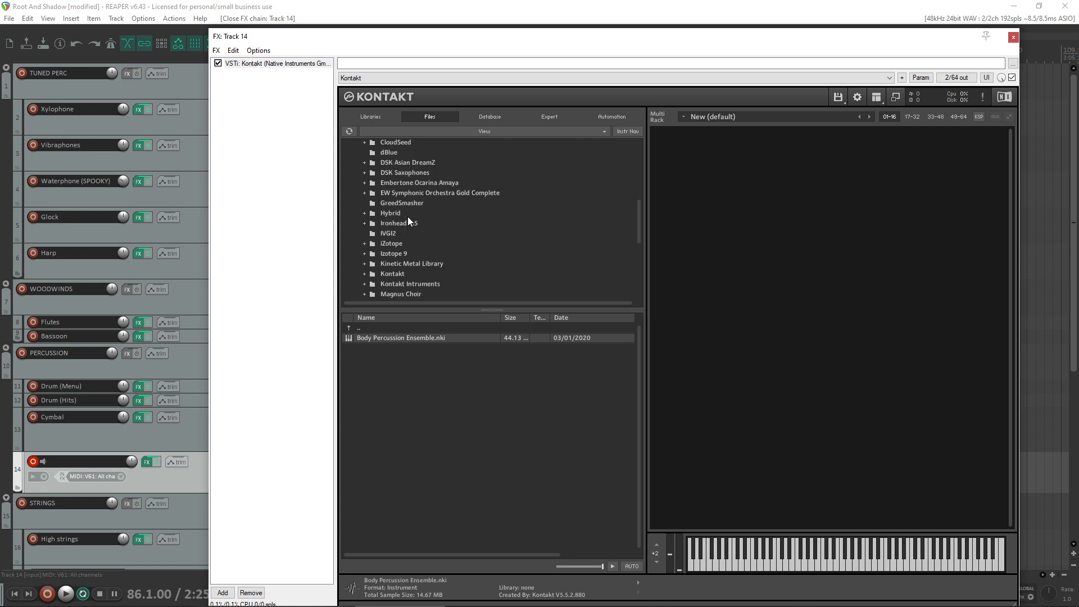
click(363, 284)
click(371, 244)
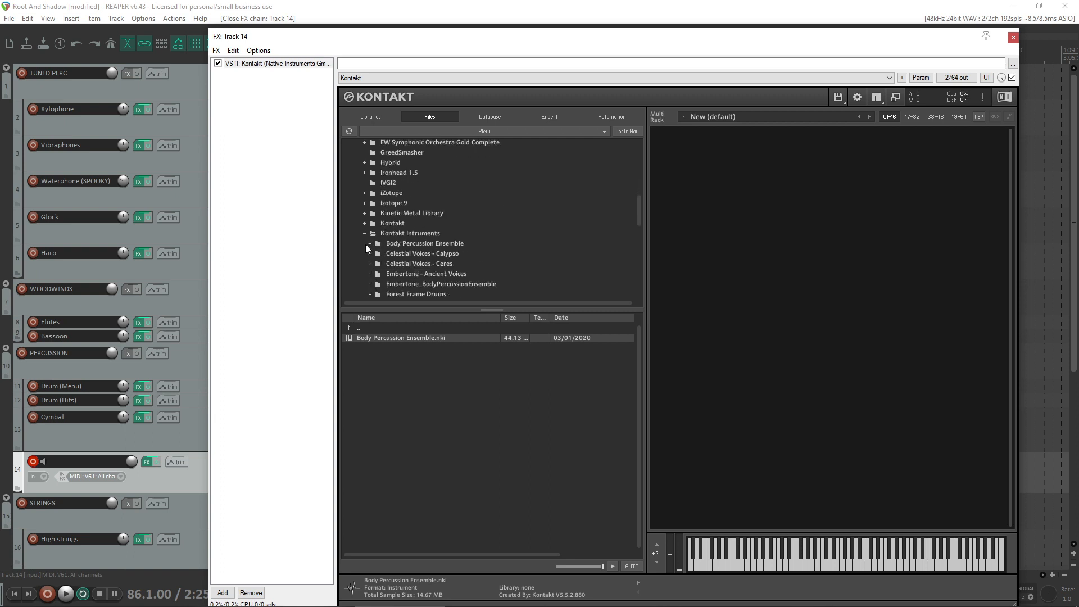
scroll(364, 250, down, 2)
click(403, 274)
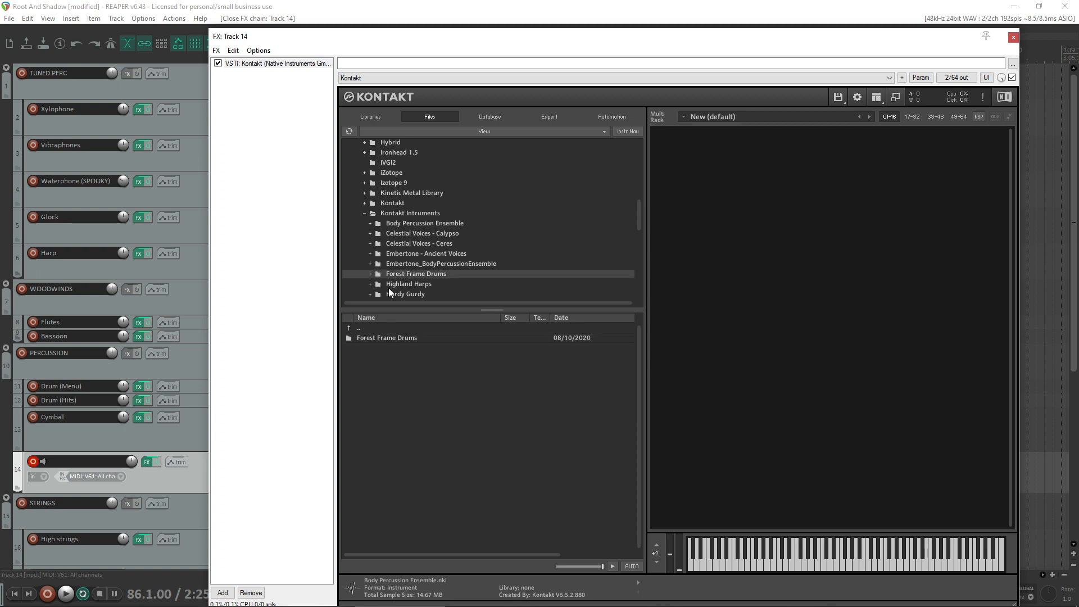
double_click(385, 337)
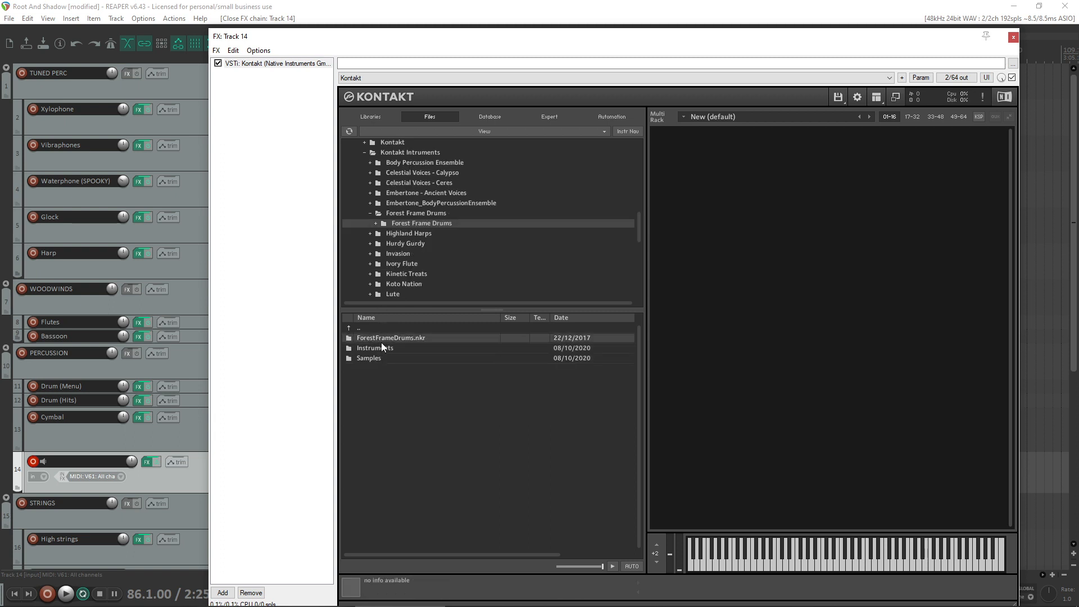
double_click(379, 348)
click(384, 348)
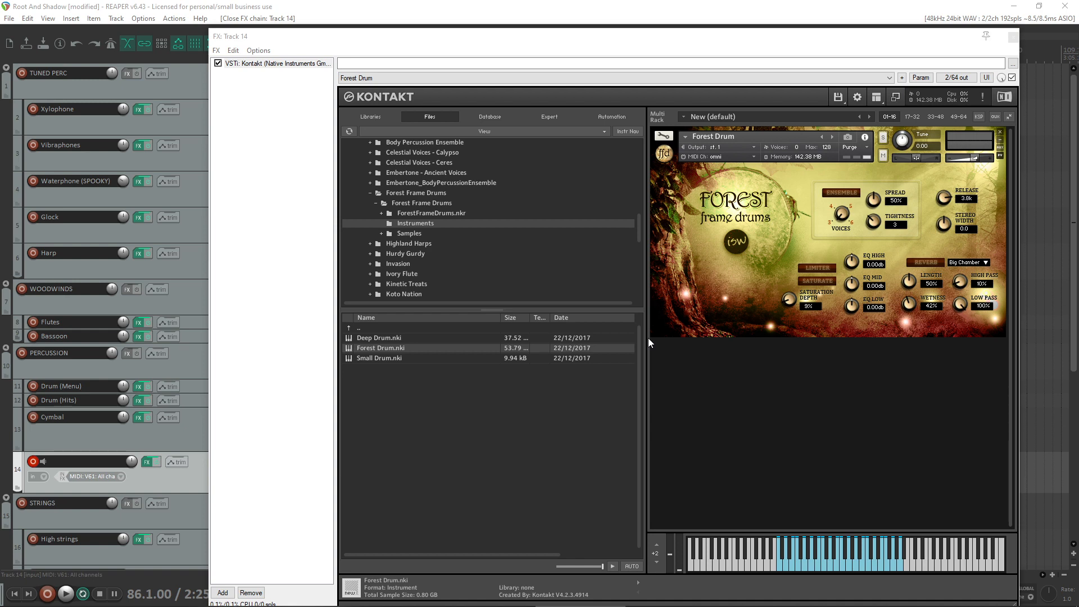
click(1013, 37)
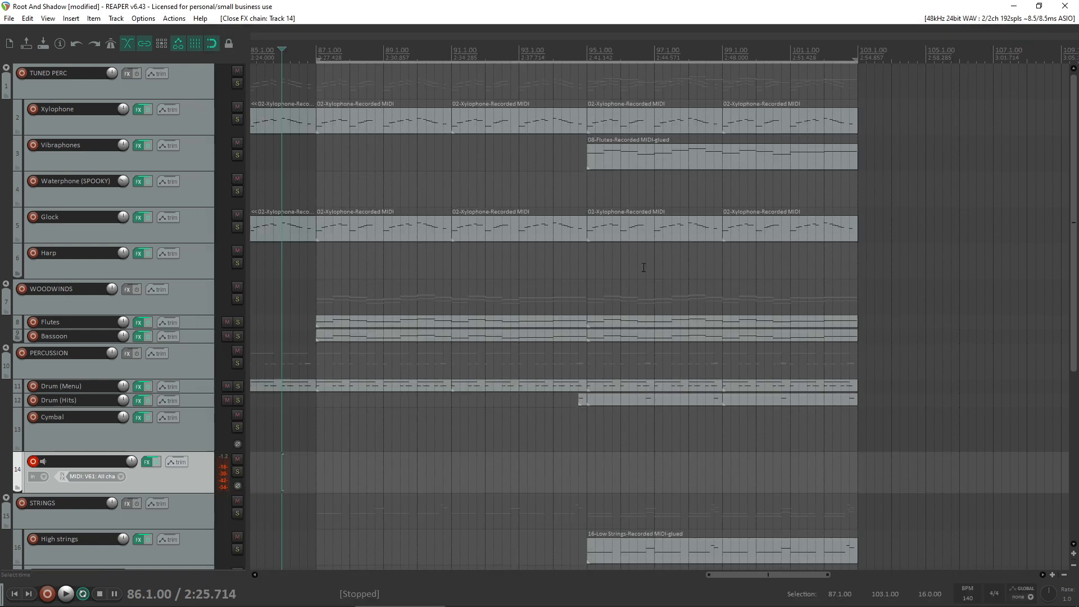
- Play the arrangement from 94.2.00 twice to try the forest drum against the other parts
click(560, 372)
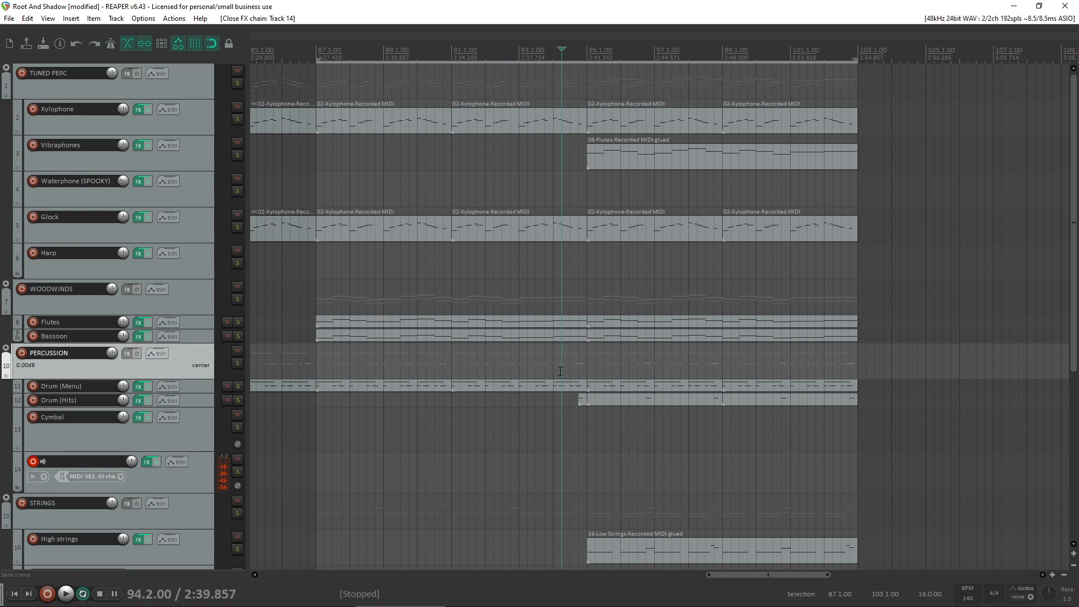
key(space)
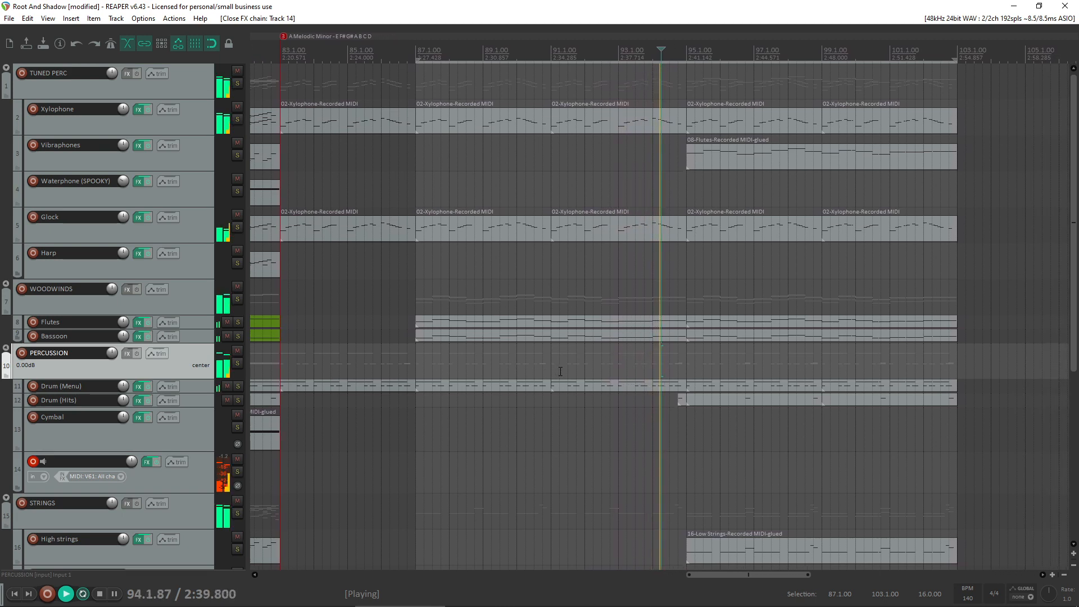
key(space)
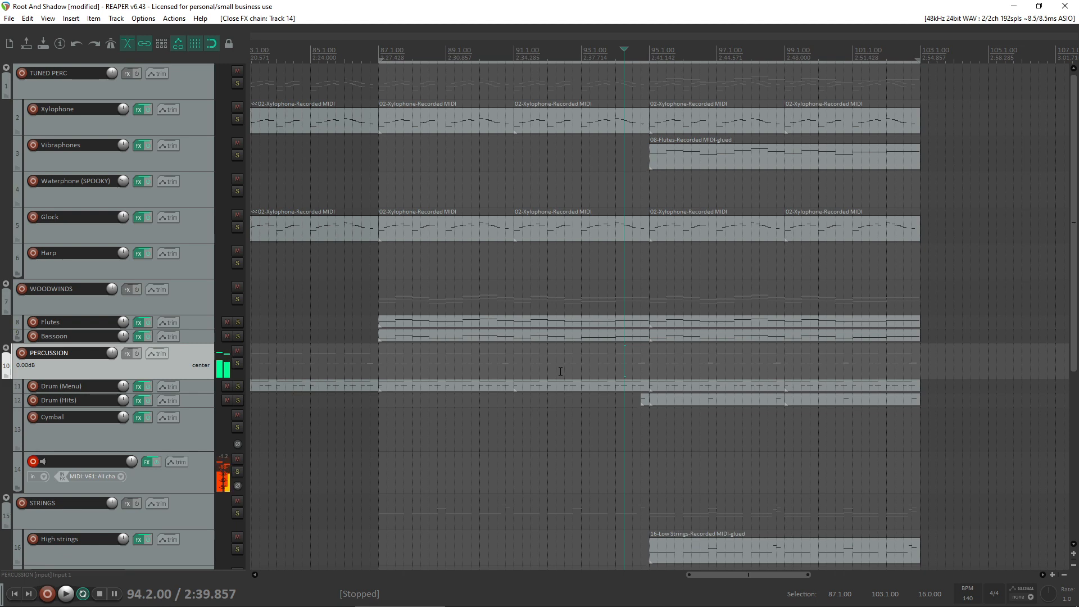
key(space)
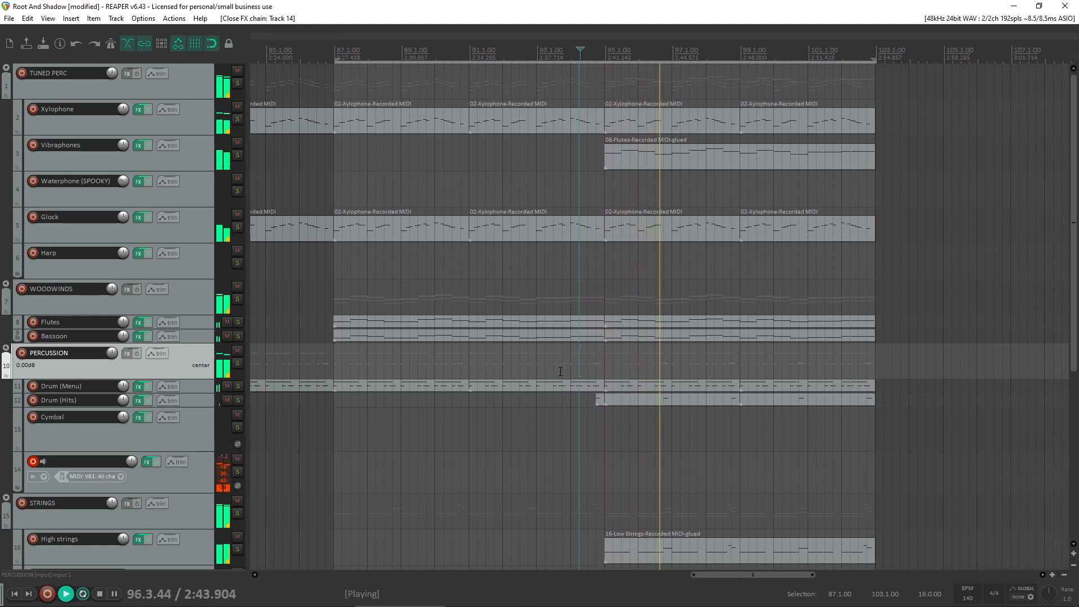
key(space)
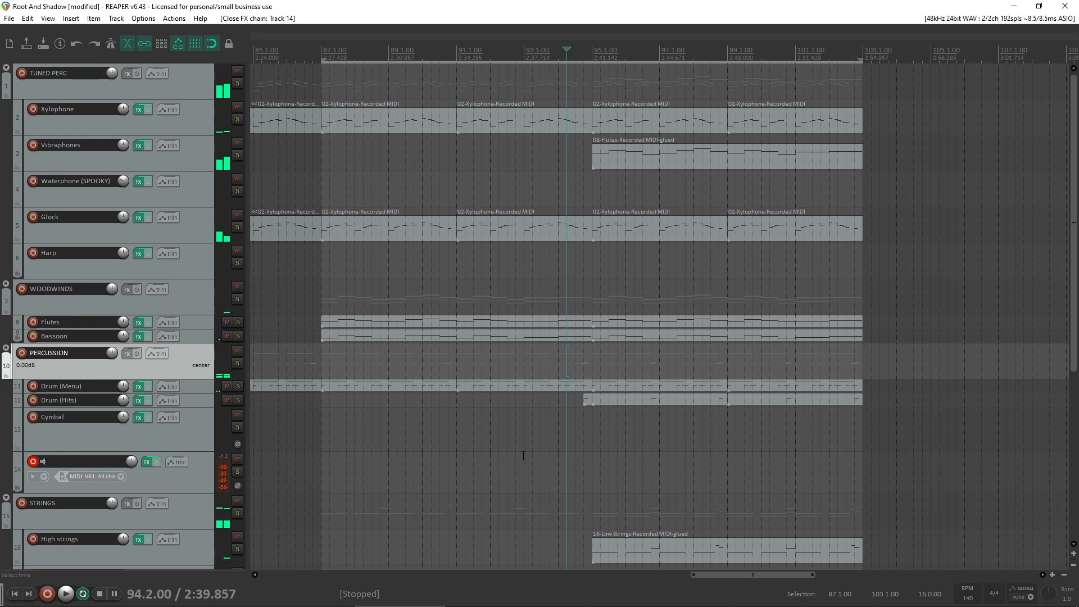
- Rename track 14 as Frame Drum
double_click(70, 461)
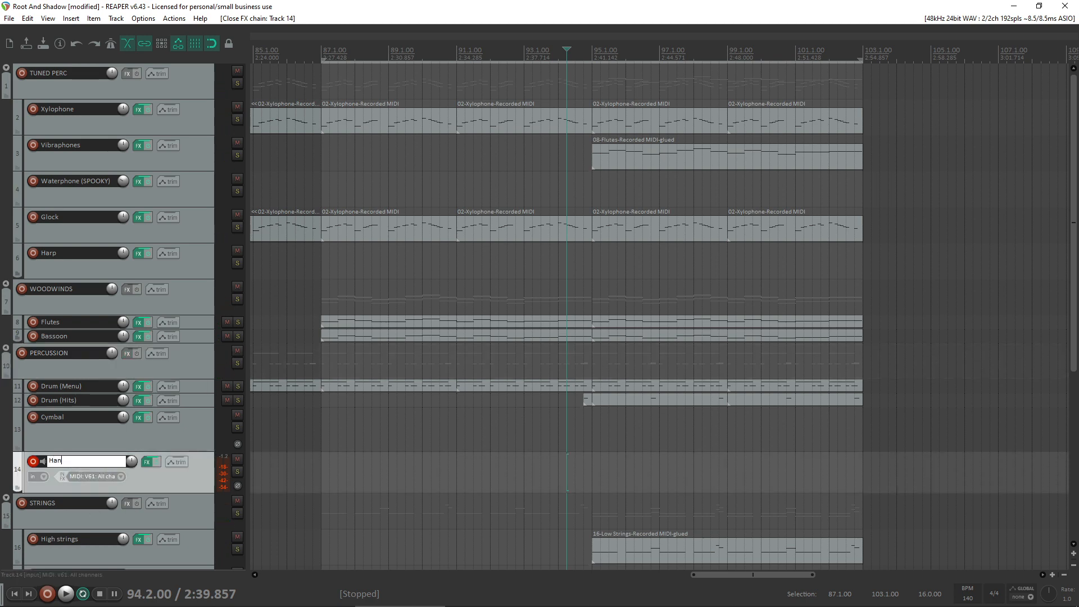
key(Return)
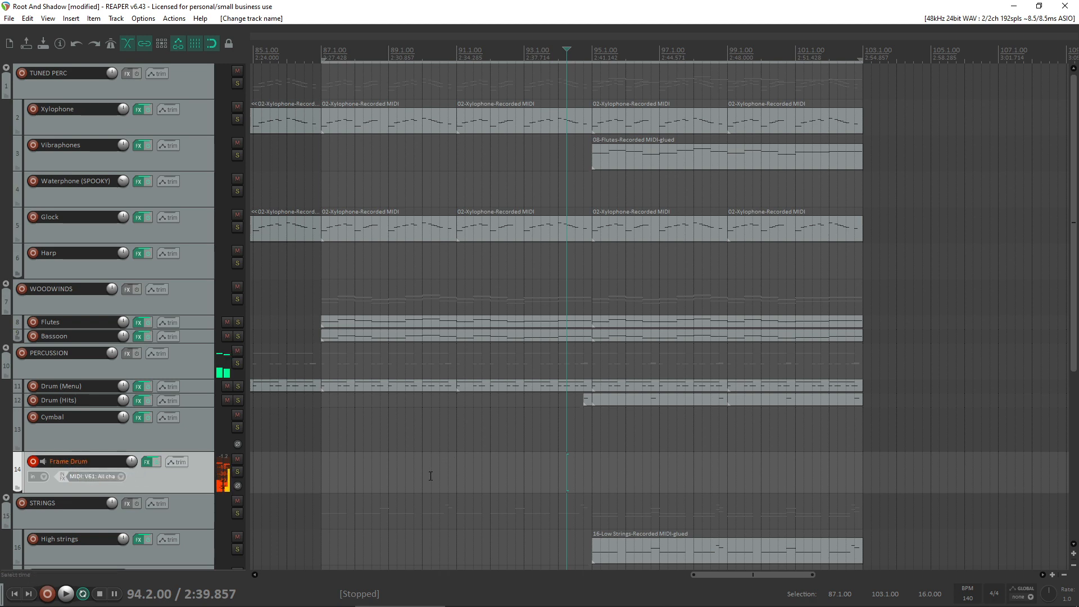
- Enable the metronome and record a MIDI drum part on the Frame Drum track from bar 95 to about bar 103
click(593, 473)
click(119, 45)
key(ctrl+r)
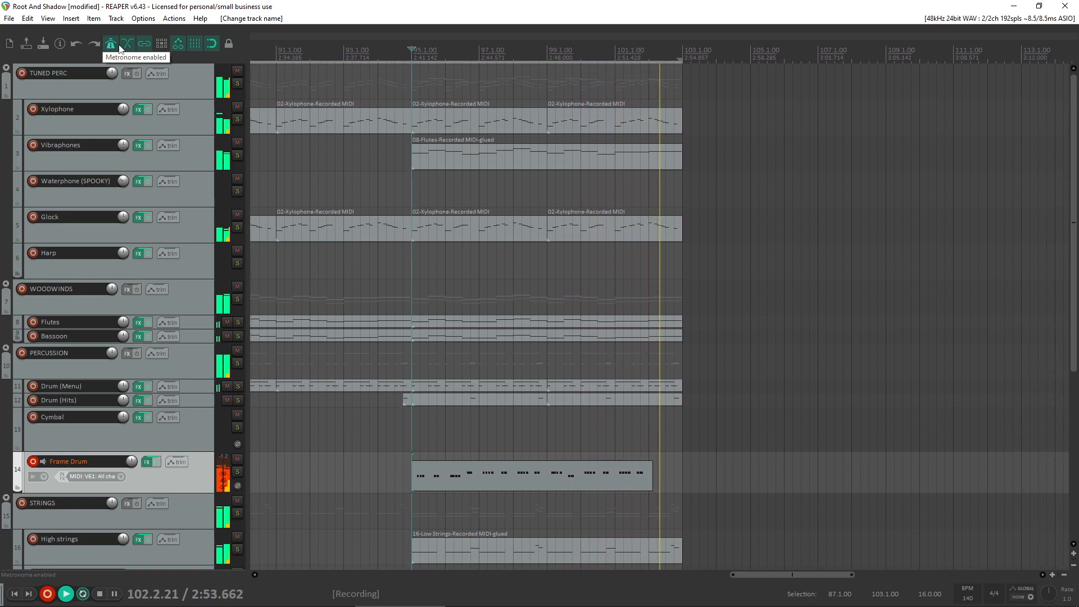
key(space)
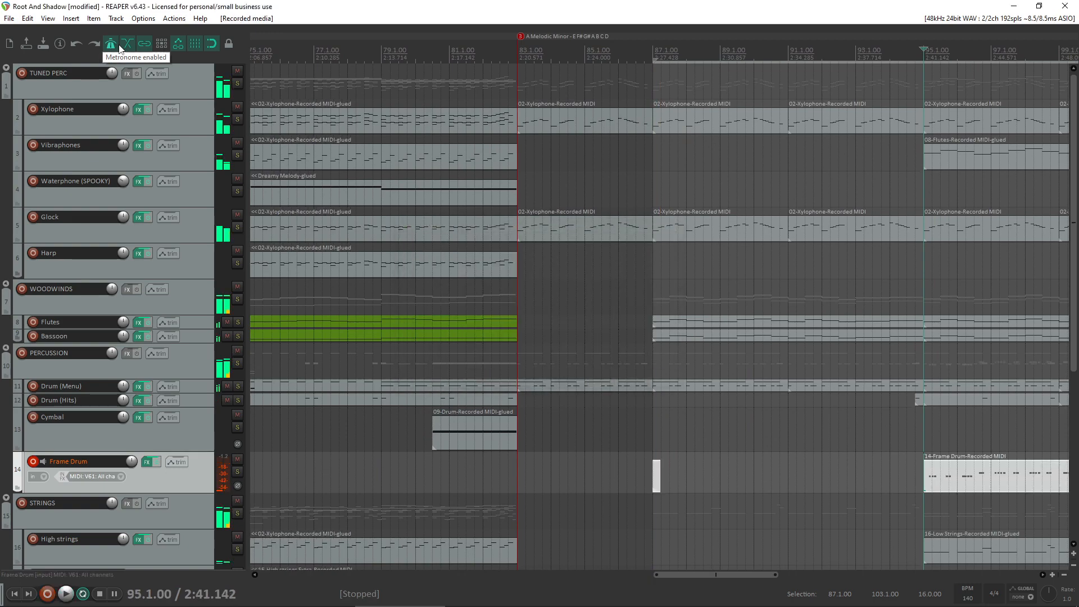
- Open the recorded Frame Drum item in the MIDI editor and delete all notes before bar 100
scroll(890, 315, down, 3)
click(732, 479)
double_click(732, 479)
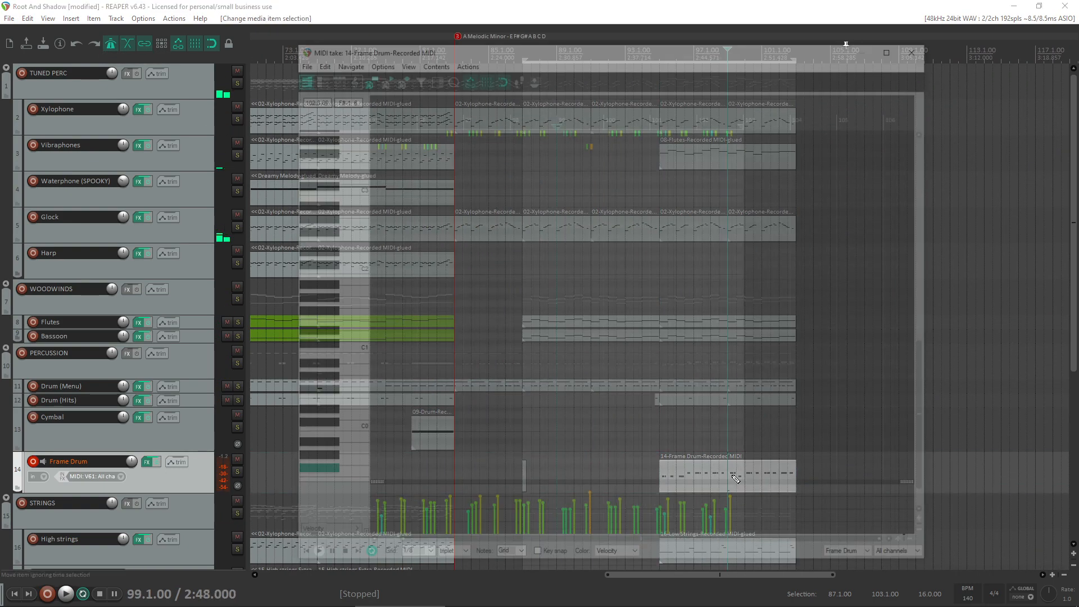
scroll(619, 204, up, 3)
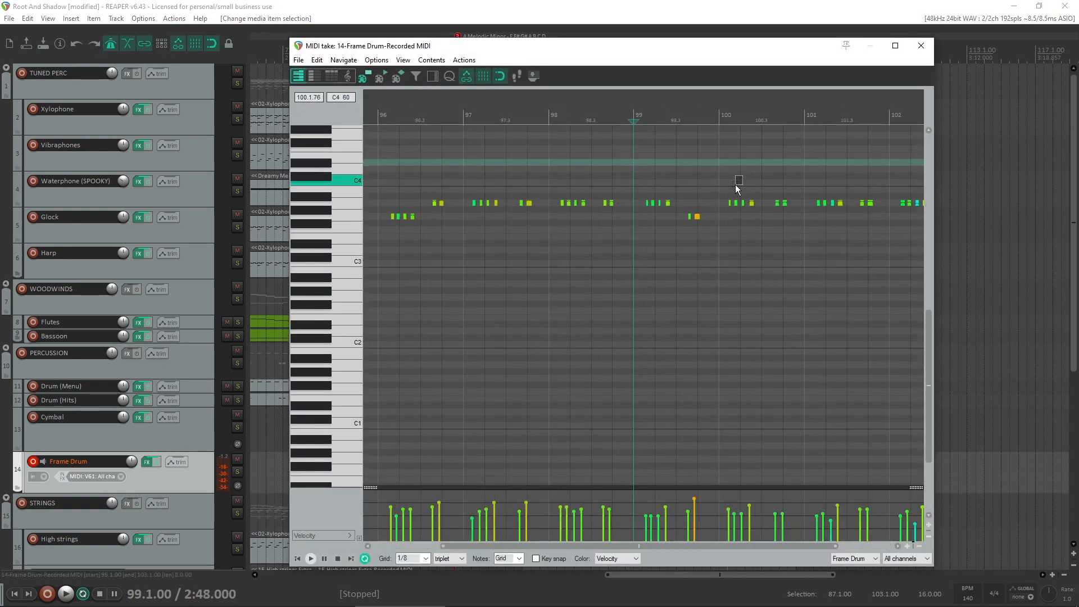
drag(719, 174, 343, 214)
key(Delete)
scroll(583, 232, down, 2)
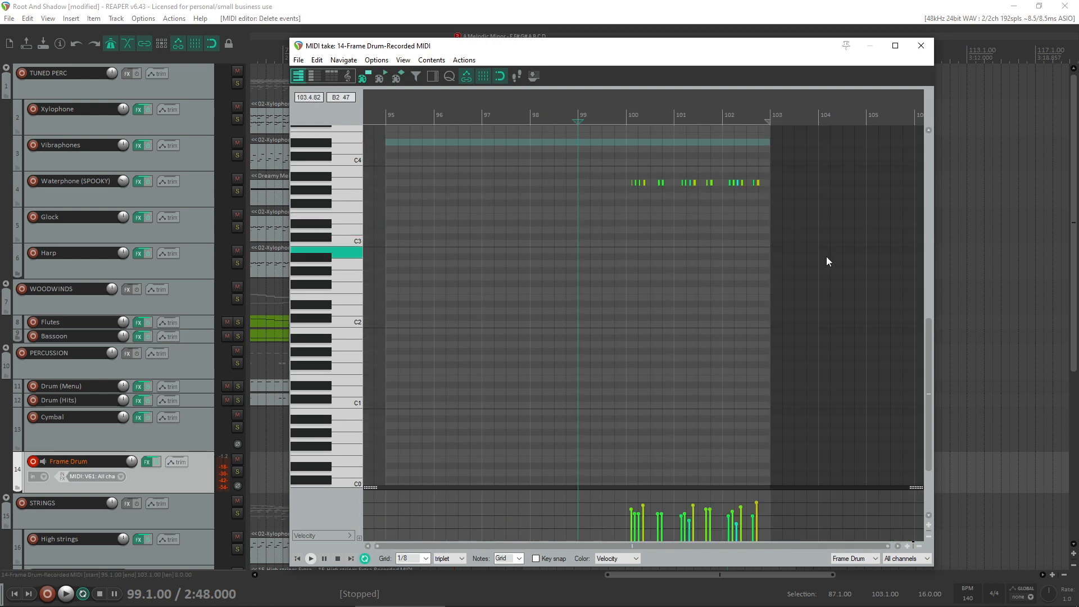
- Move all remaining Frame Drum notes earlier so the pattern starts at bar 95
key(ctrl+a)
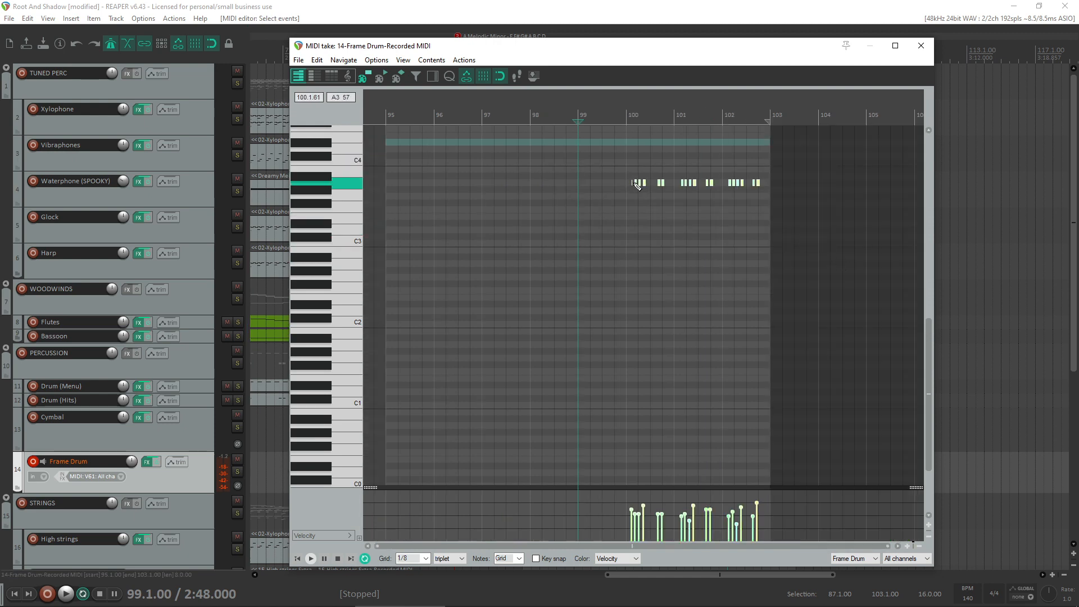
scroll(638, 186, up, 3)
drag(769, 184, 309, 185)
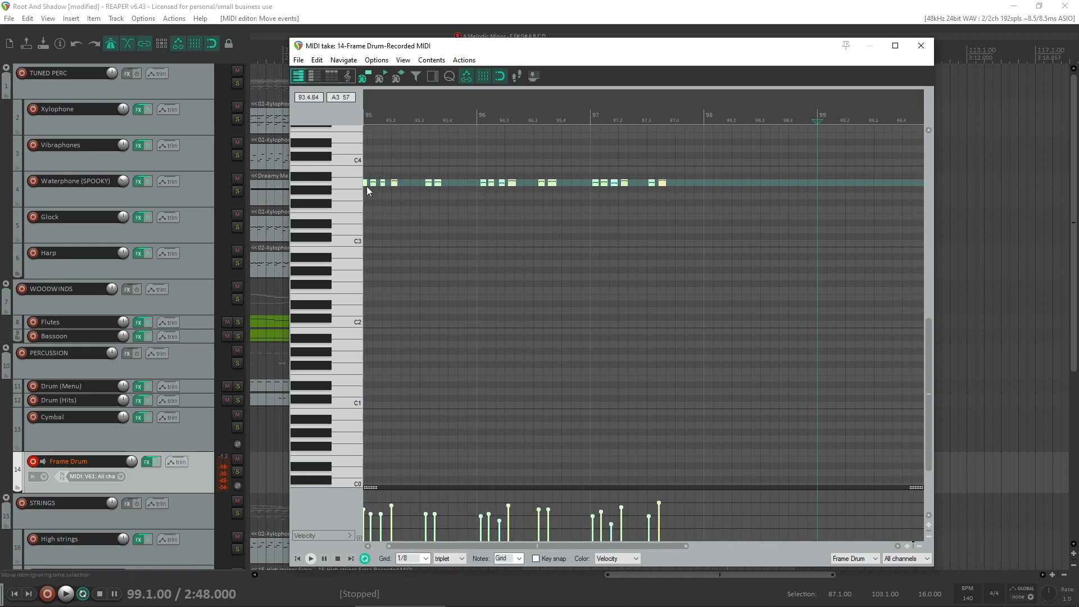
- Try quantizing all notes to a straight 1/16 grid, play the result and undo the quantization
click(420, 197)
key(ctrl+q)
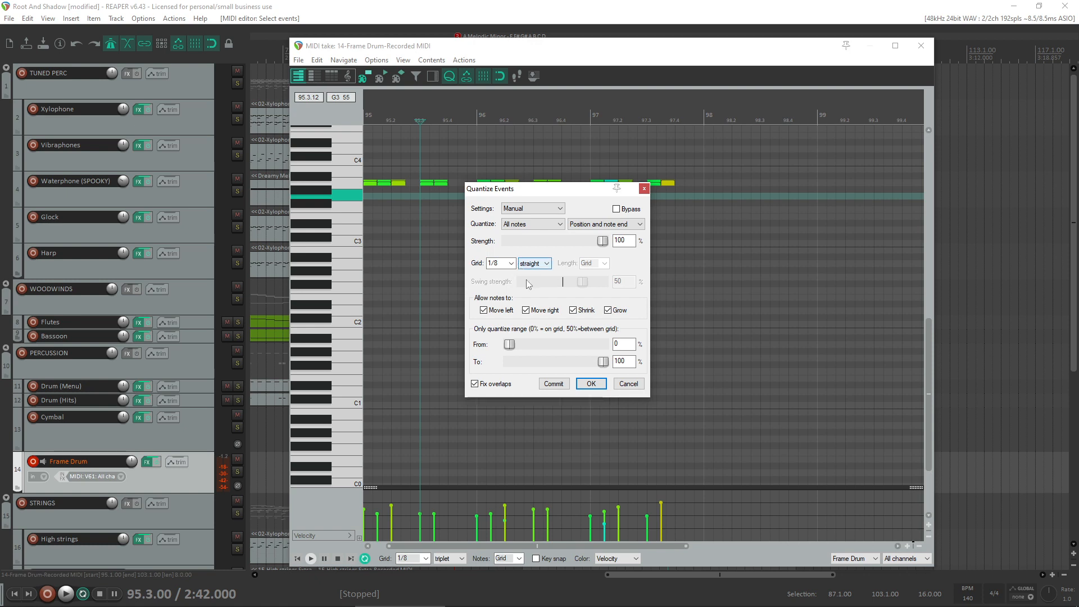
click(510, 264)
click(496, 296)
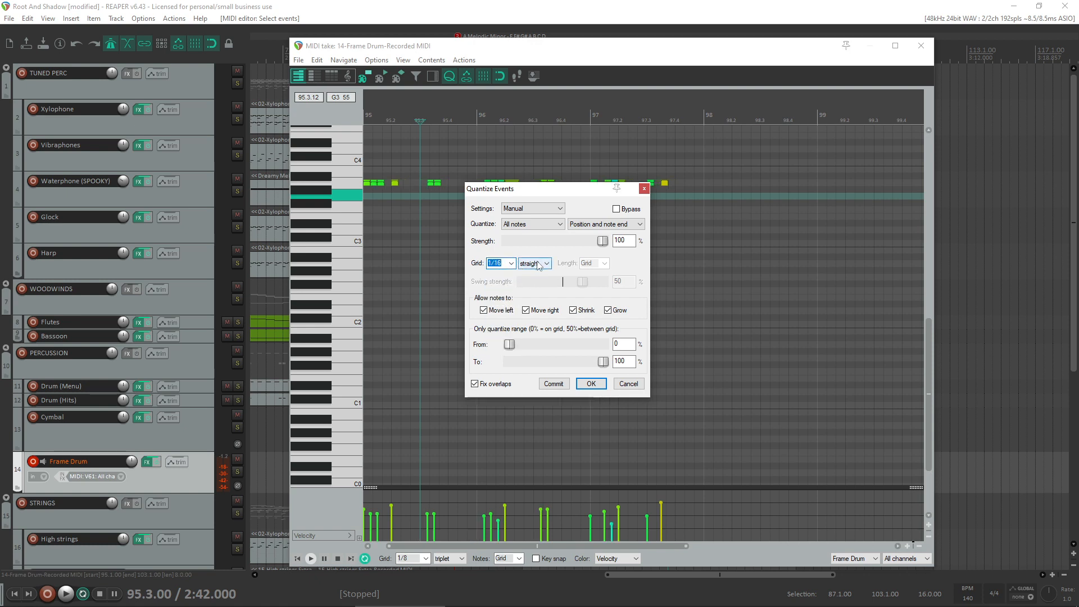
click(538, 264)
click(538, 282)
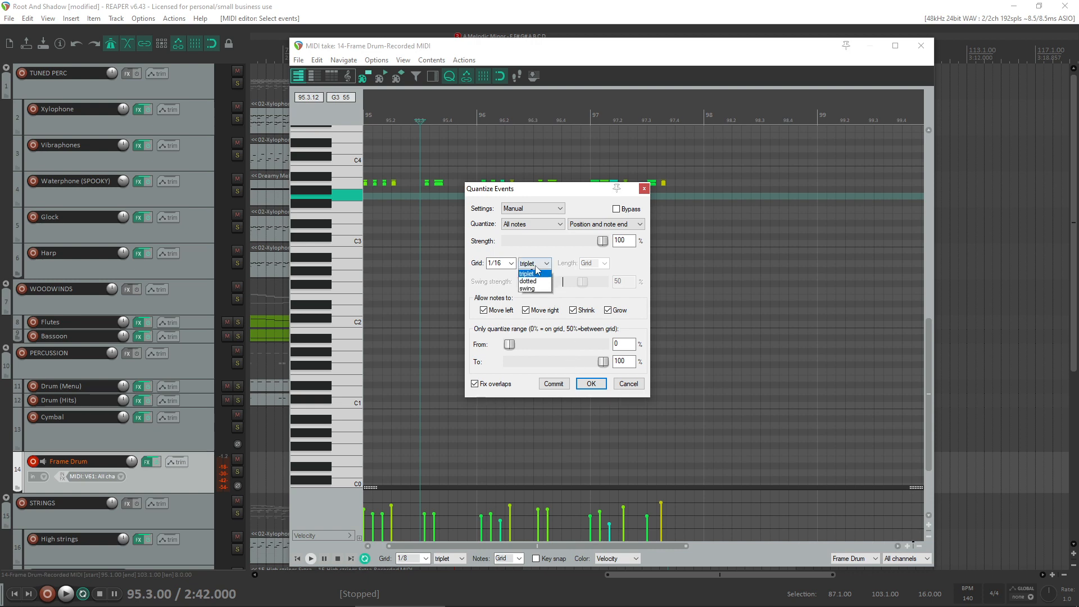
click(535, 274)
click(591, 383)
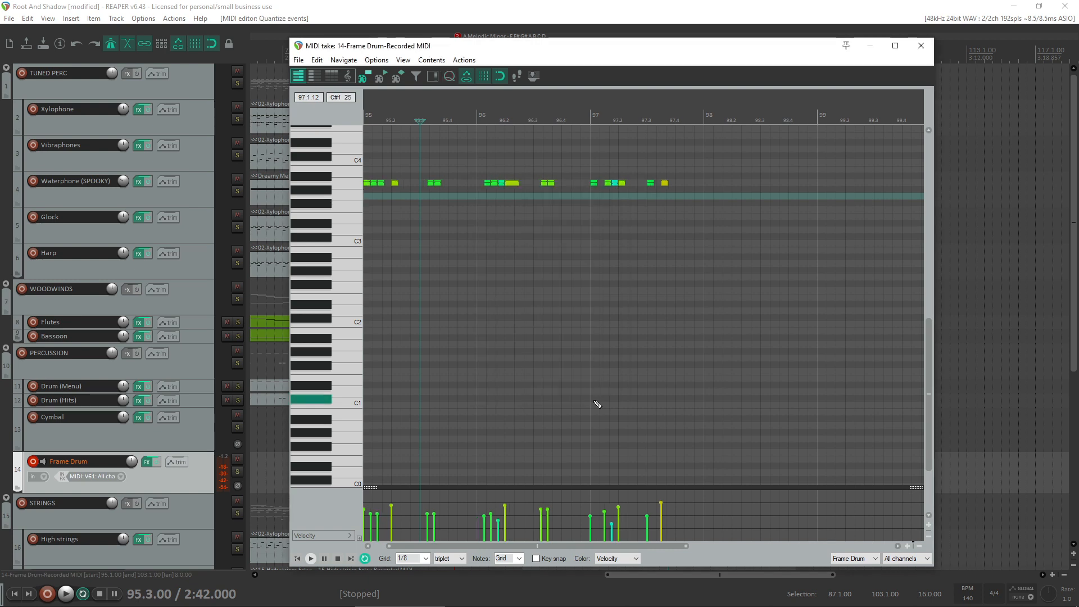
key(space)
key(ctrl+z)
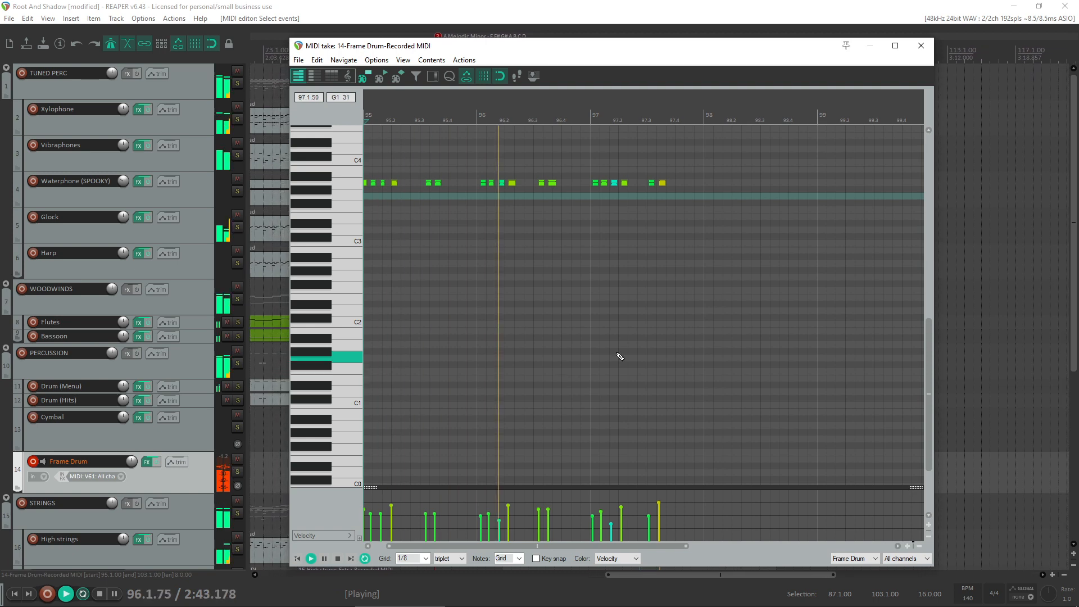
key(space)
- Shift all notes later by about two thirds of a beat and play the result from bar 95
drag(683, 314, 173, 75)
scroll(392, 213, up, 3)
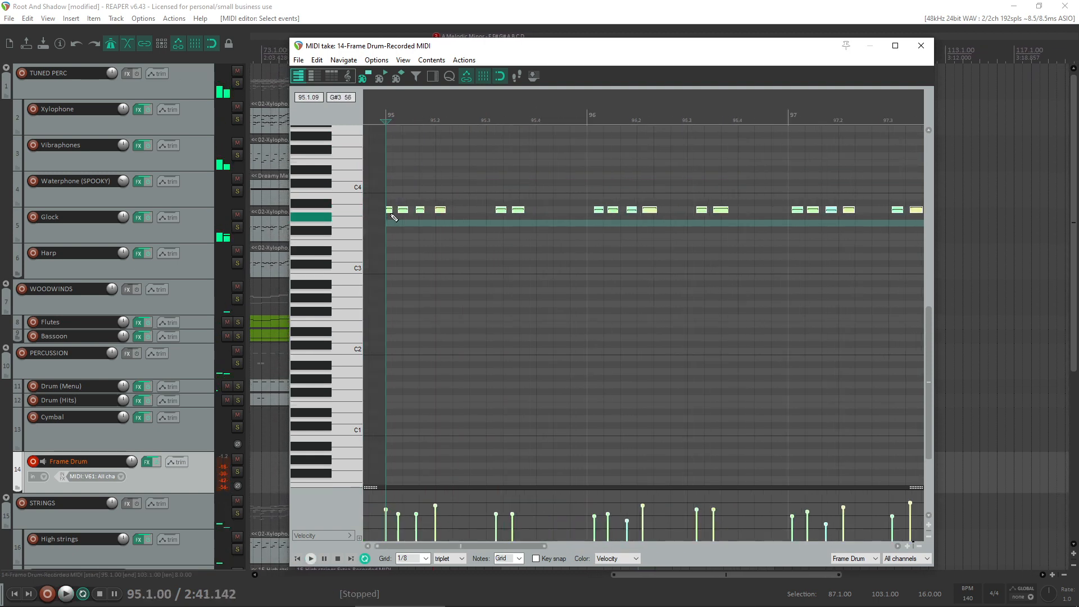
click(394, 217)
key(ctrl+z)
drag(389, 211, 424, 211)
key(space)
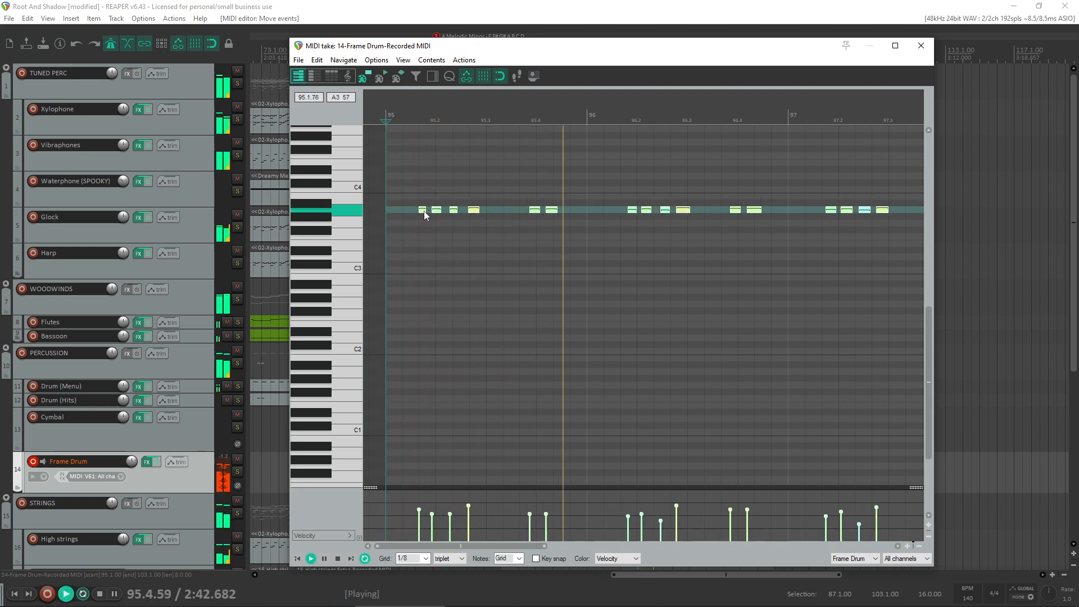
key(space)
click(501, 219)
key(q)
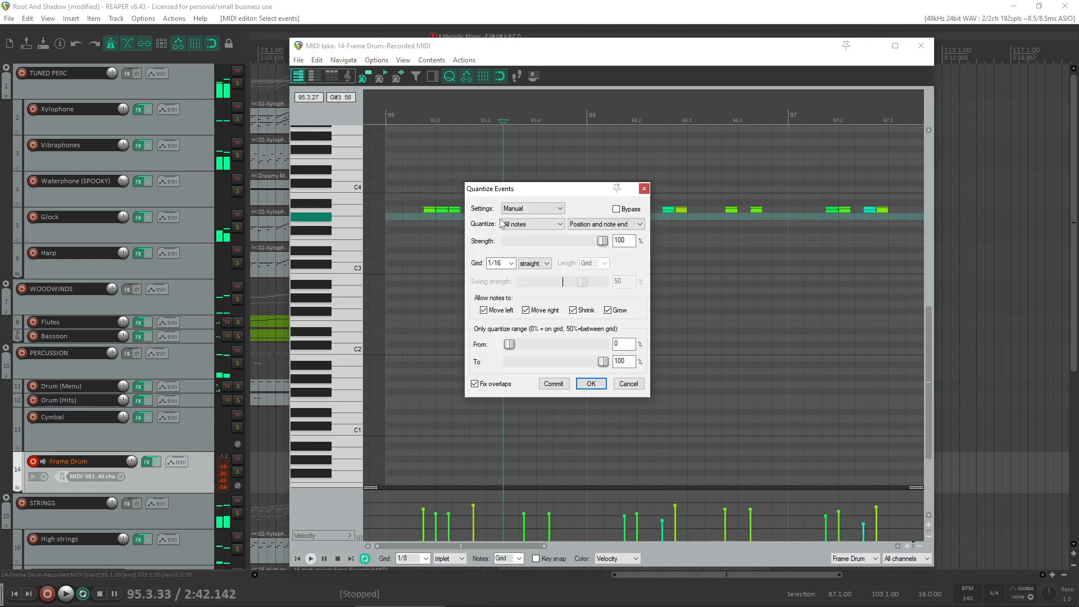
drag(521, 194, 481, 270)
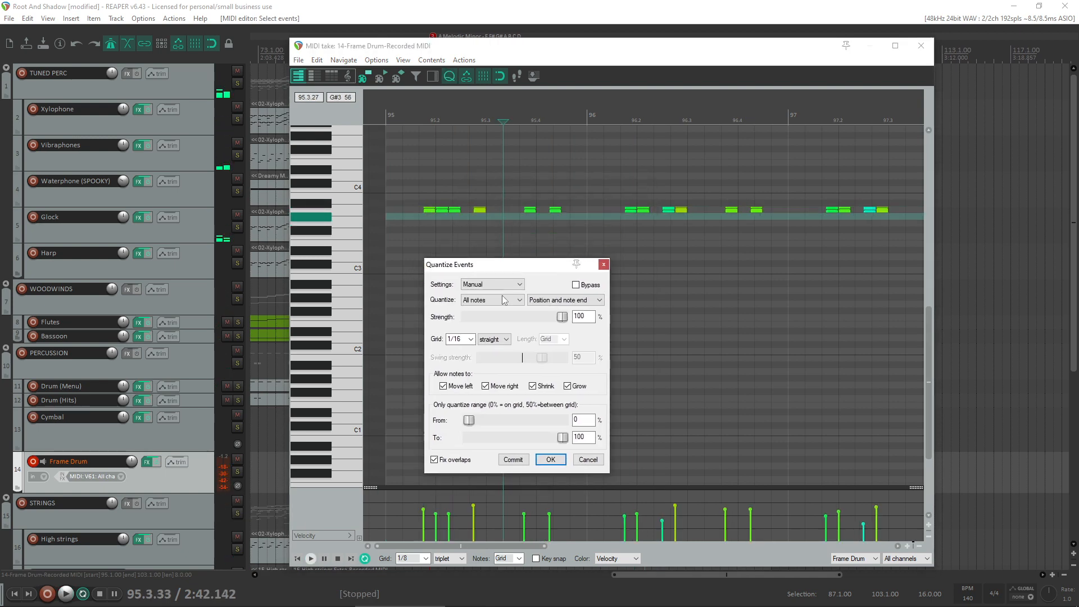
click(505, 340)
click(494, 363)
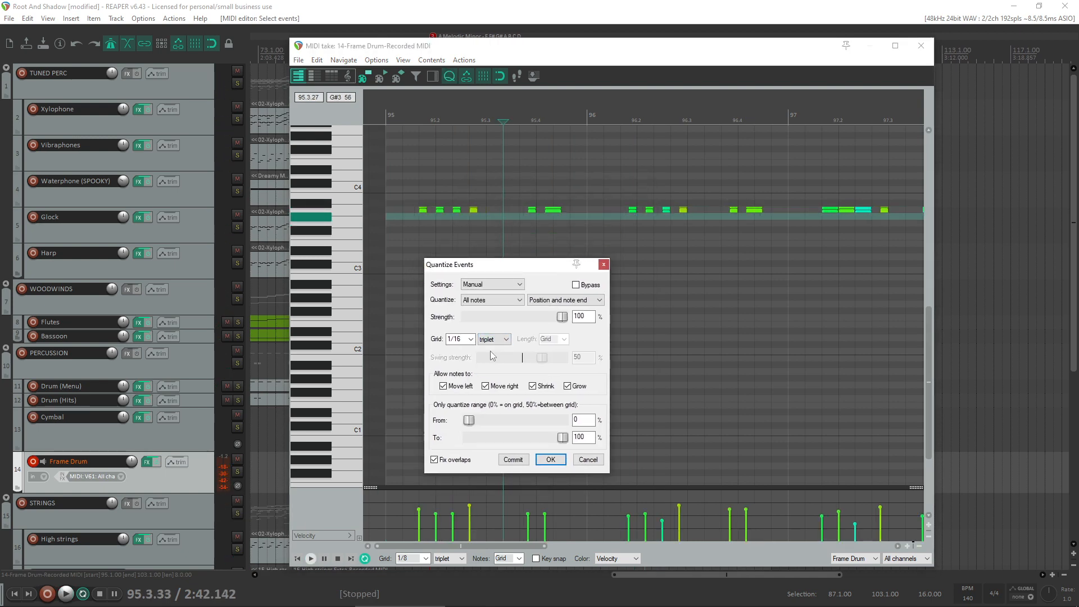
click(589, 459)
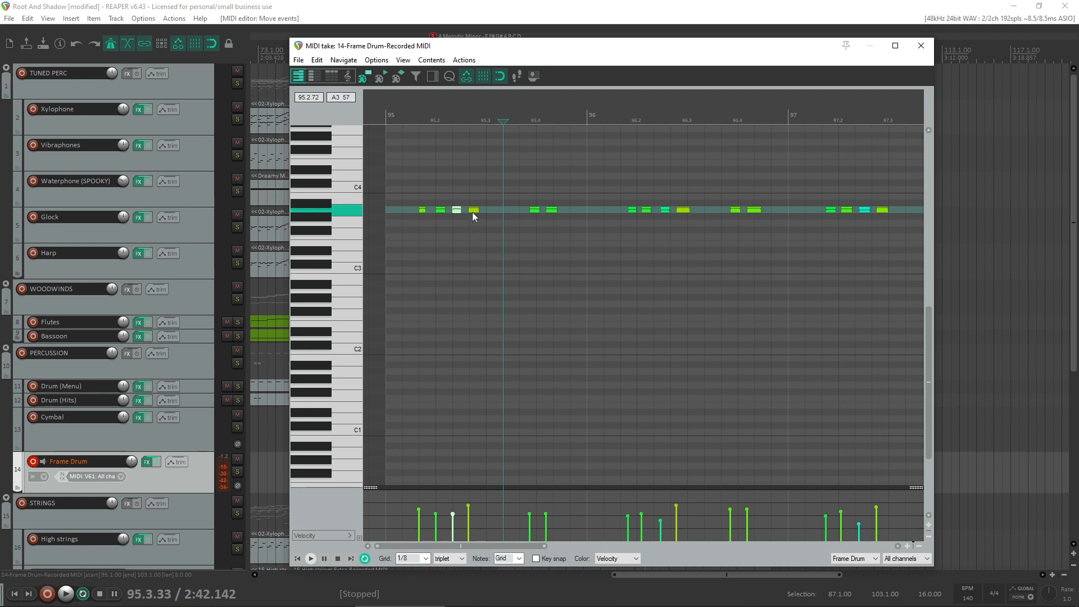
- Move the pair of notes near beat 4 of bar 95 to just before the beat, checking the timing by playback
drag(531, 210, 551, 212)
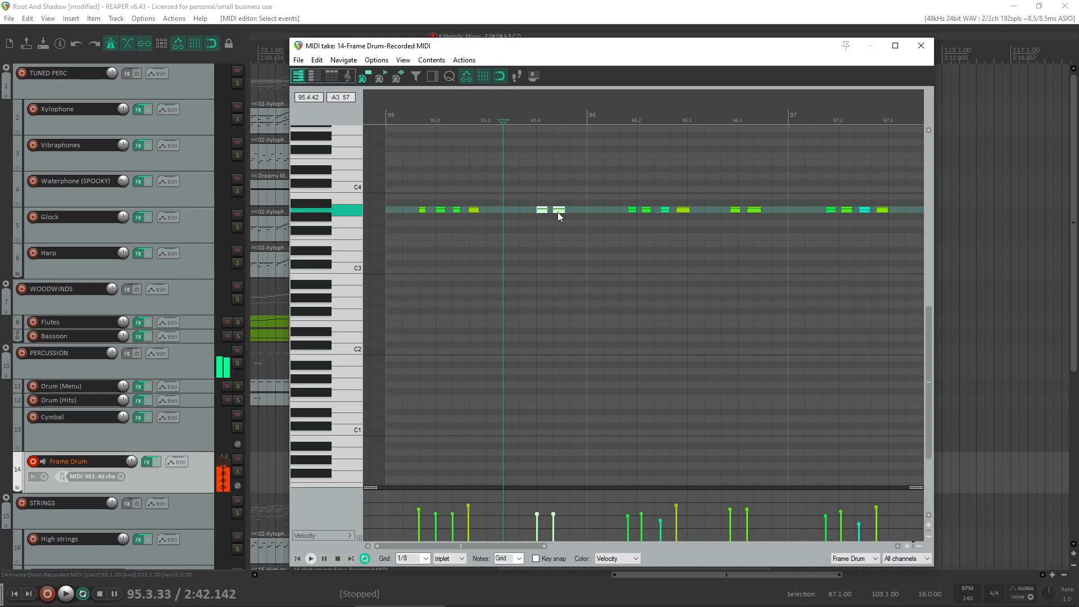
key(Home)
key(space)
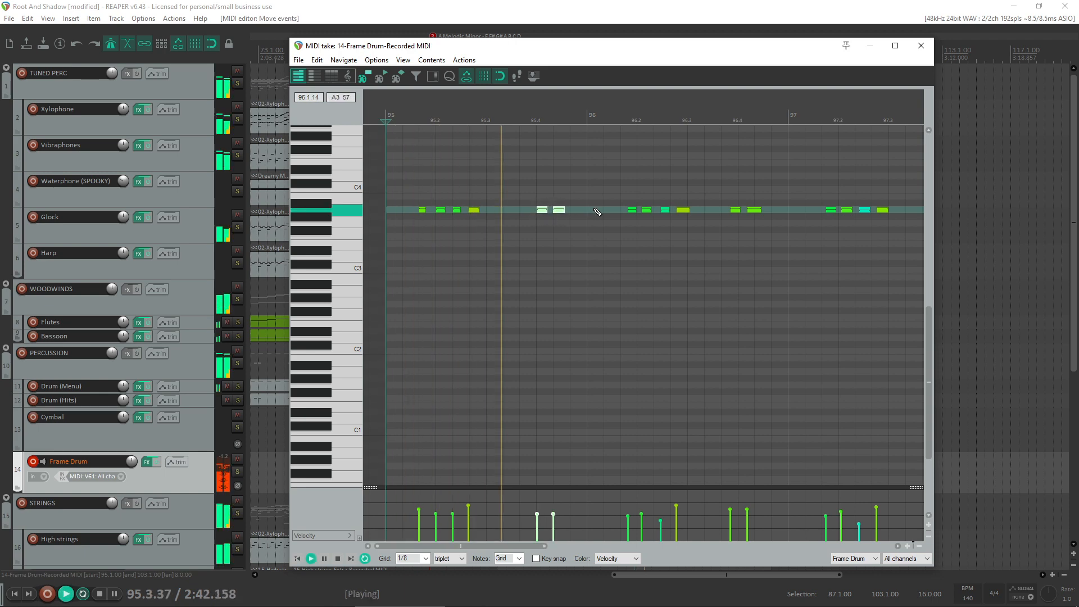
key(space)
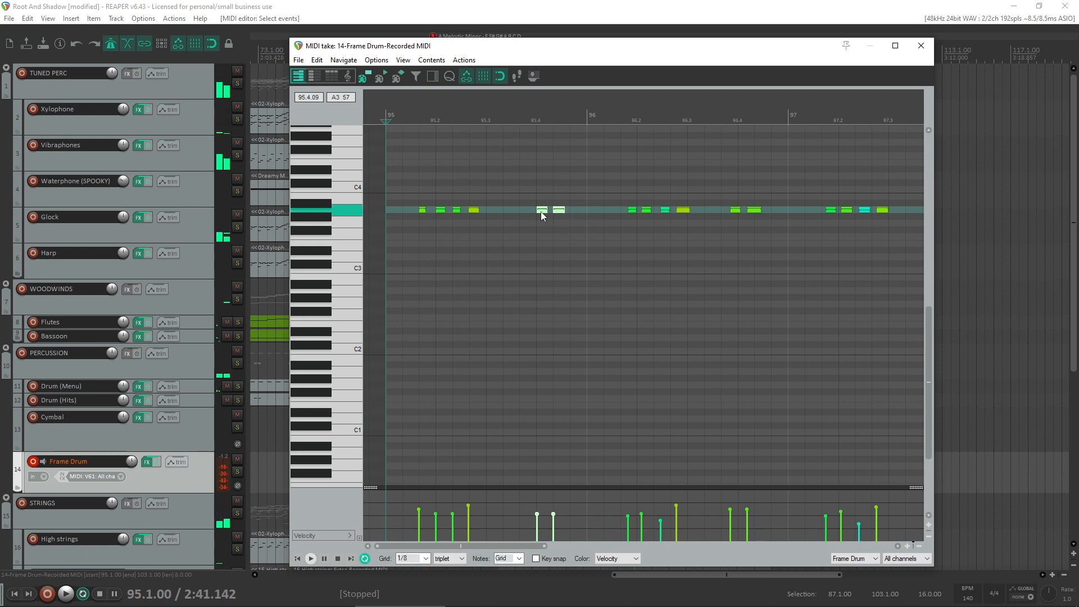
key(space)
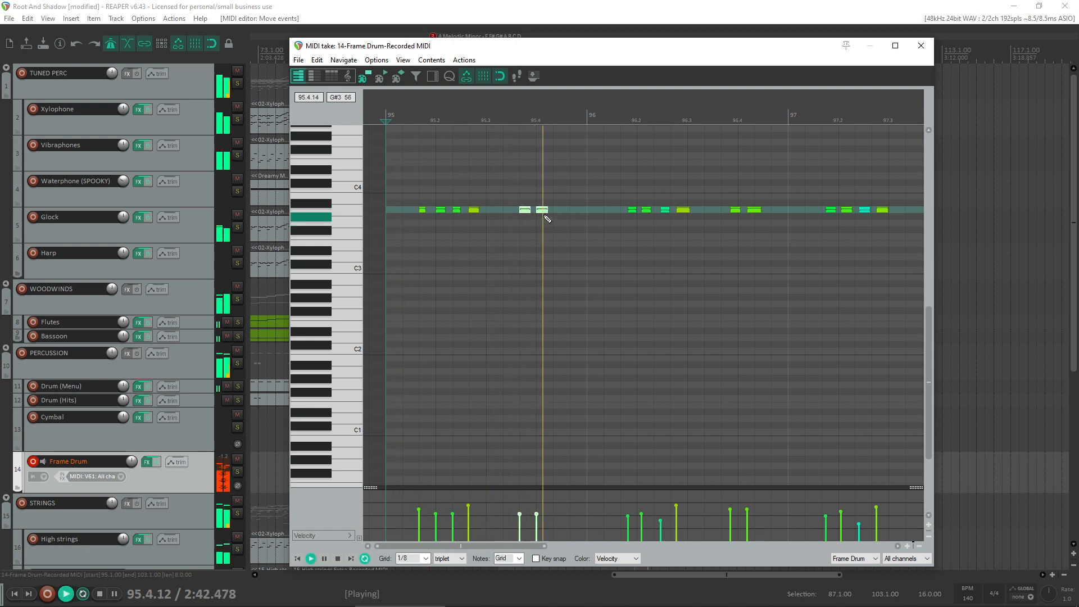
key(space)
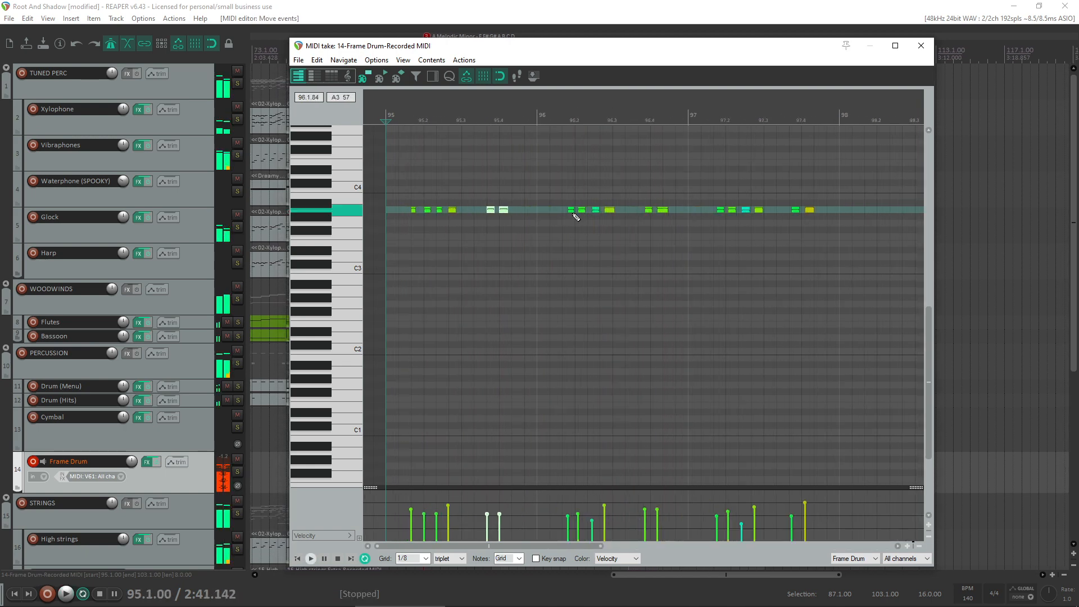
- Nudge the note groups in bars 96 and 97 slightly earlier to match the rhythm of bar 95
drag(622, 193, 770, 235)
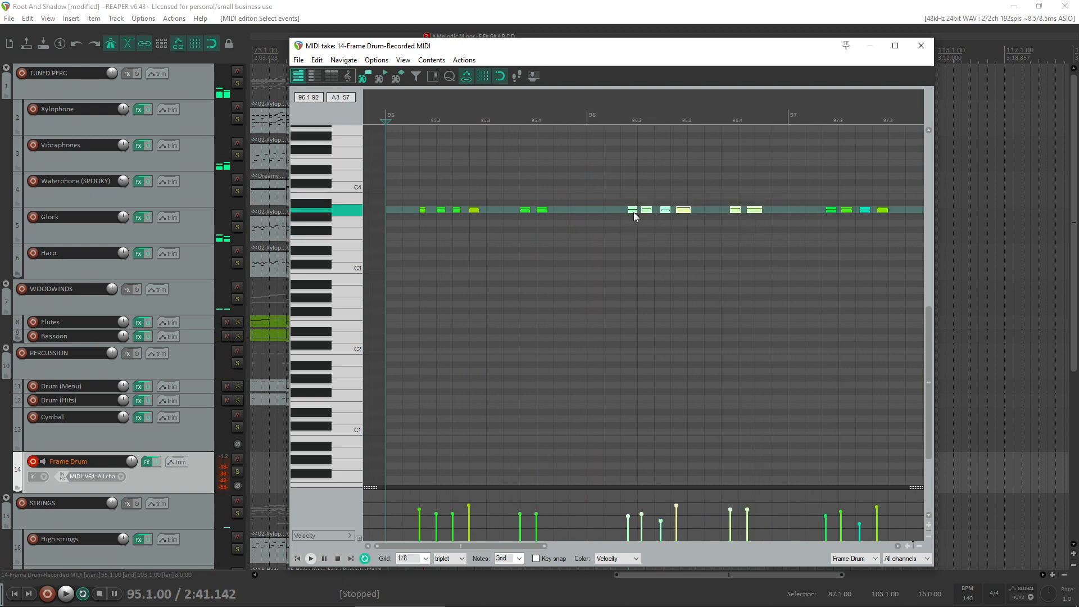
drag(633, 213, 624, 213)
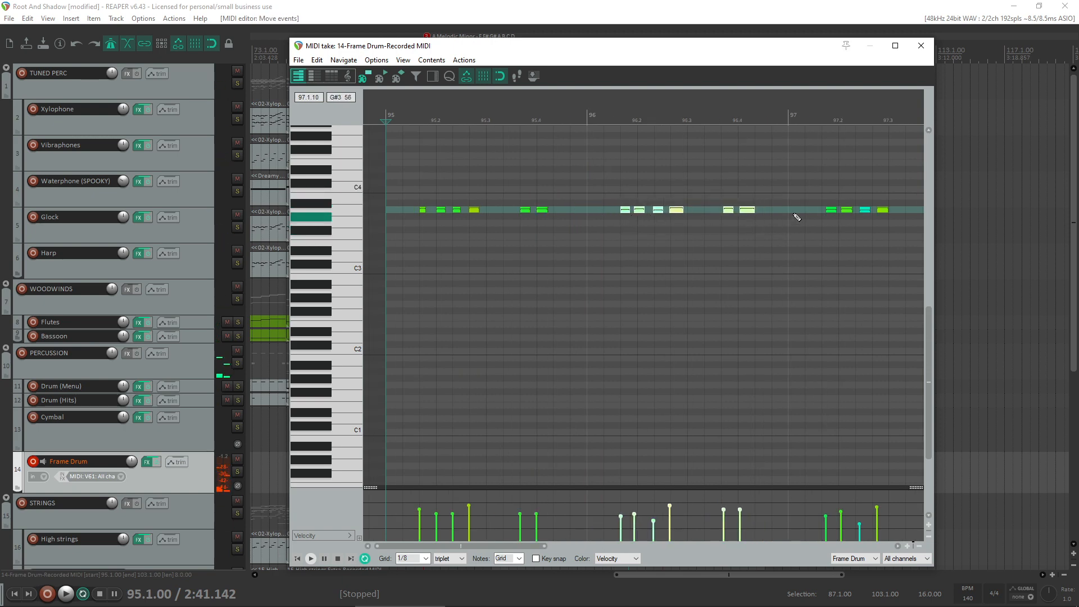
drag(772, 198, 909, 229)
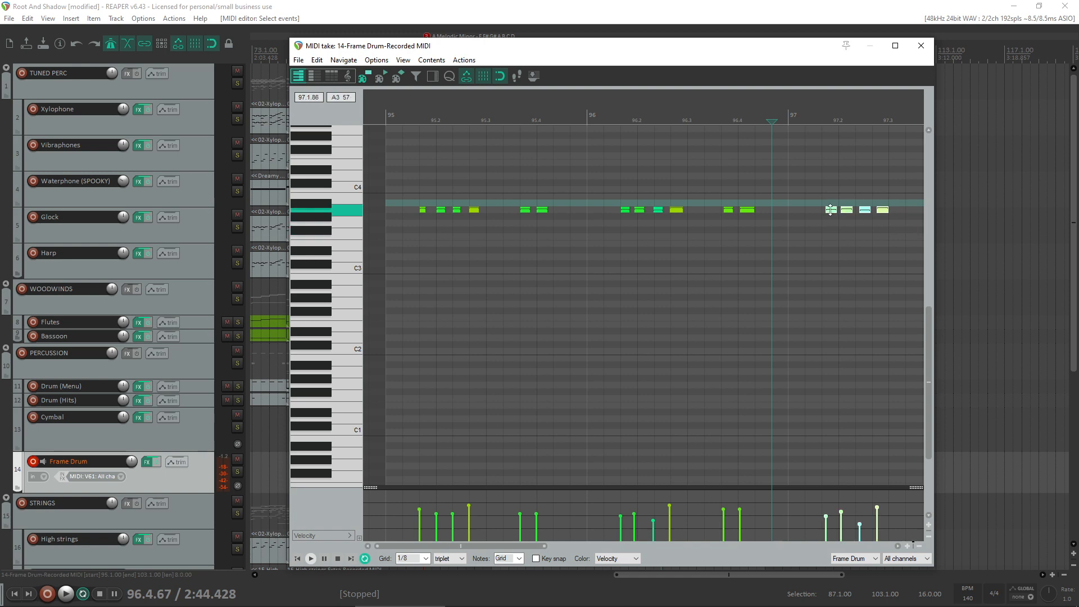
drag(831, 212, 792, 213)
scroll(829, 211, down, 2)
scroll(790, 211, down, 2)
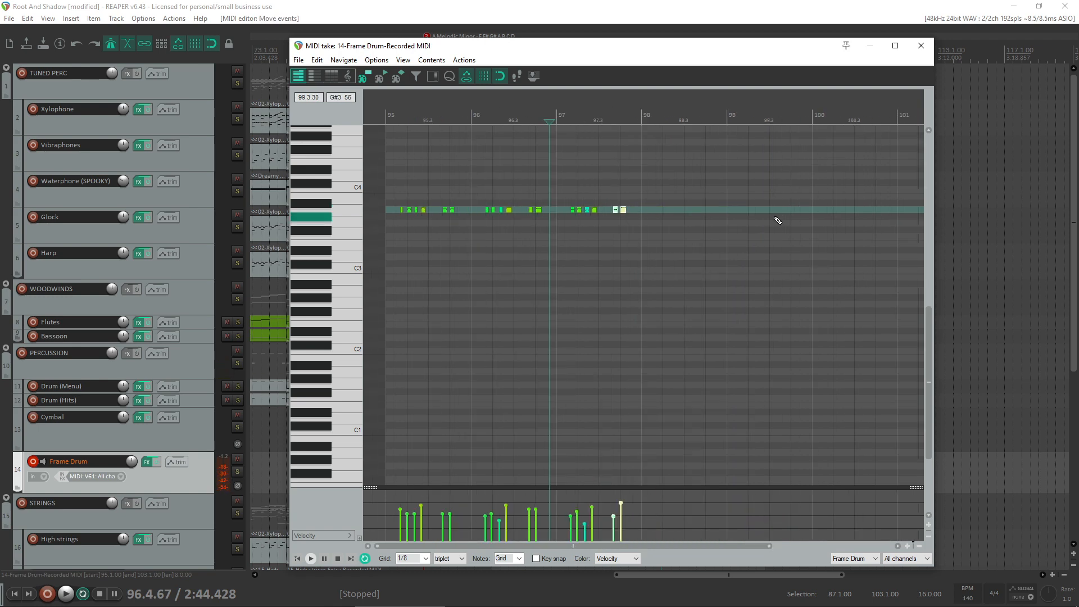
- Play the adjusted part and copy the bar 97 notes into bar 98
key(space)
scroll(699, 238, up, 2)
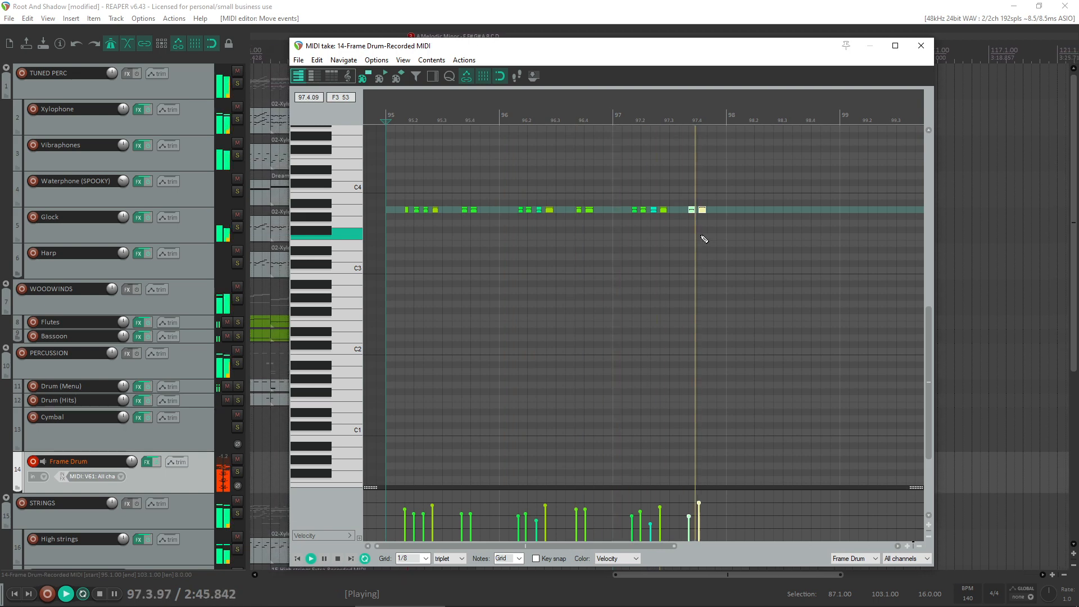
scroll(704, 239, down, 1)
key(space)
mouse_move(637, 197)
mouse_down()
mouse_move(570, 220)
mouse_move(642, 210)
mouse_up()
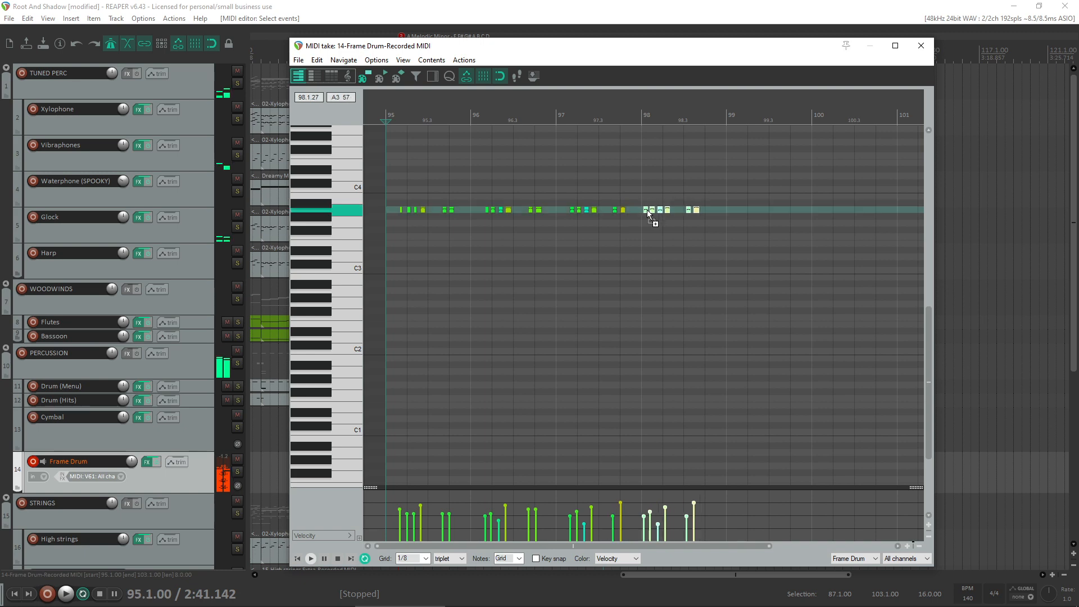
- Quantize all notes to a 1/16 triplet grid at 100% strength and play the part from bar 95
click(606, 244)
key(q)
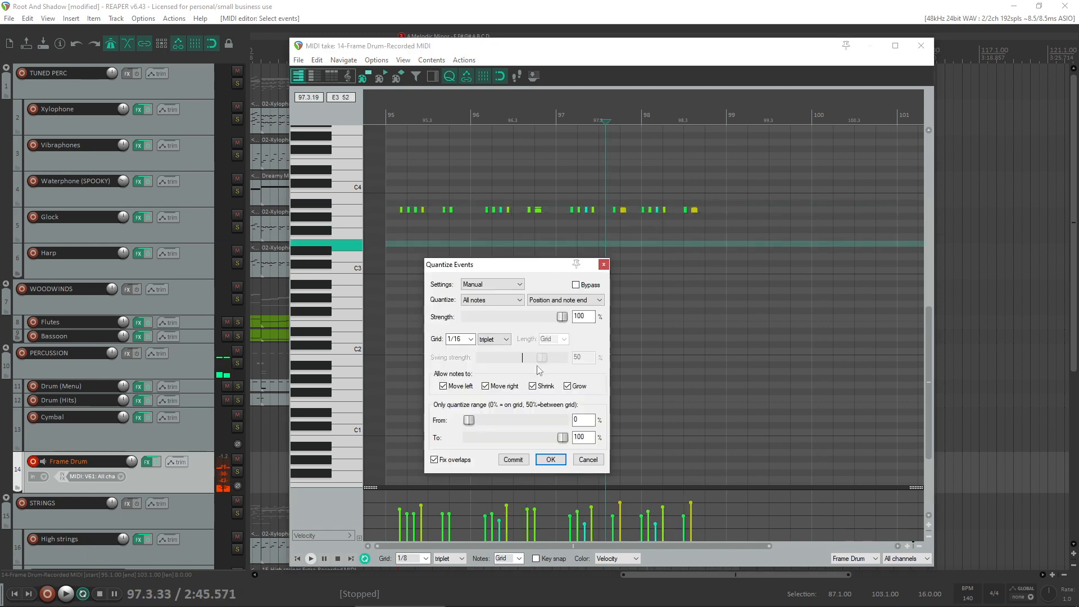
click(554, 459)
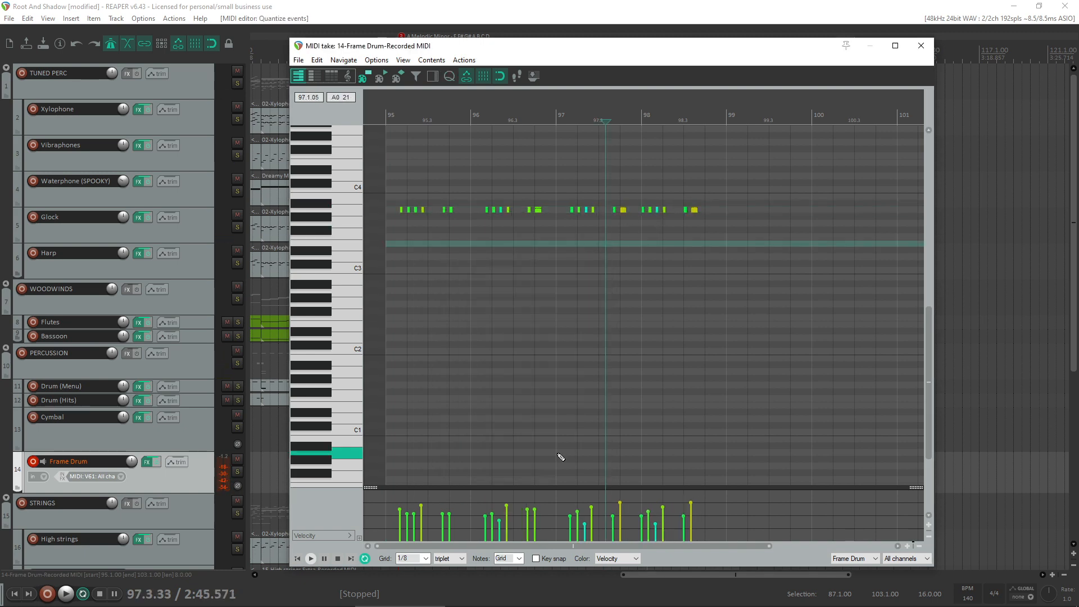
key(Home)
key(space)
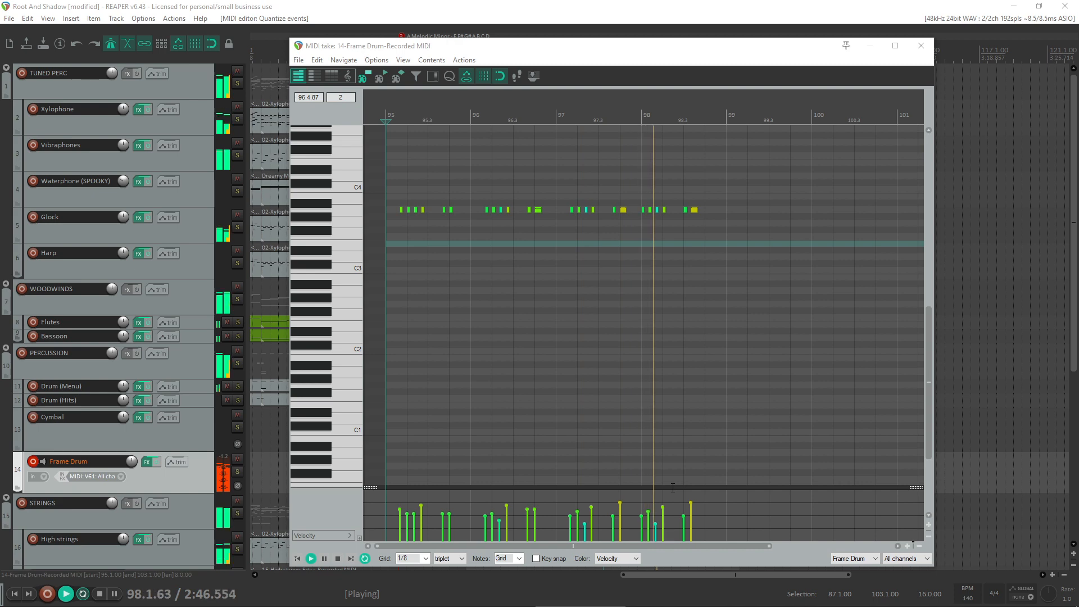
- Replace the last two notes of bar 98 with a copy of the bar's opening four-note group at beat 3 and play it
click(712, 272)
scroll(695, 220, up, 3)
key(space)
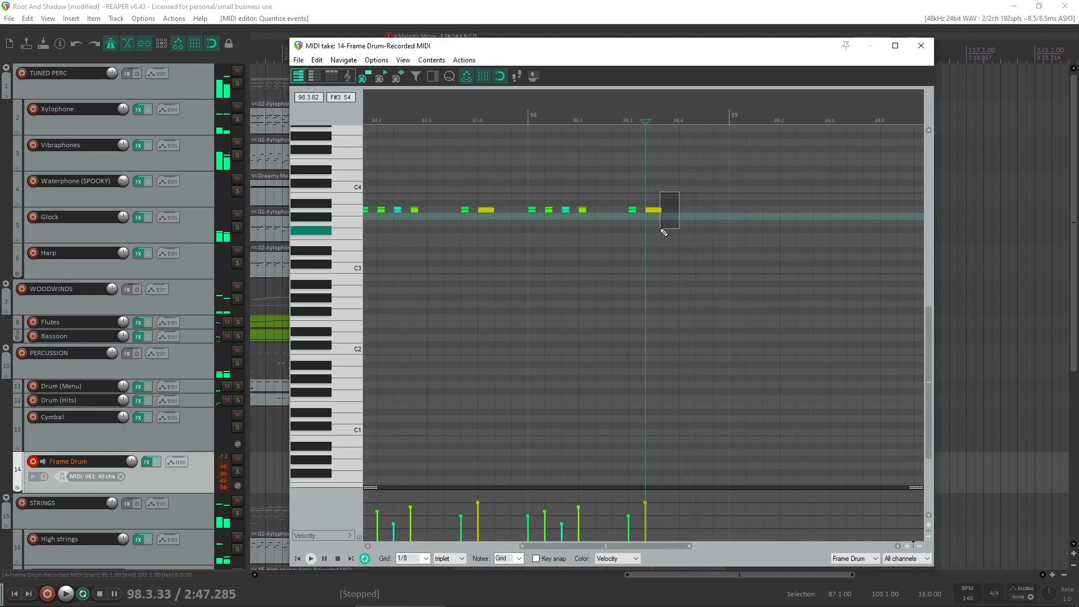
click(656, 210)
key(Delete)
drag(676, 196, 635, 214)
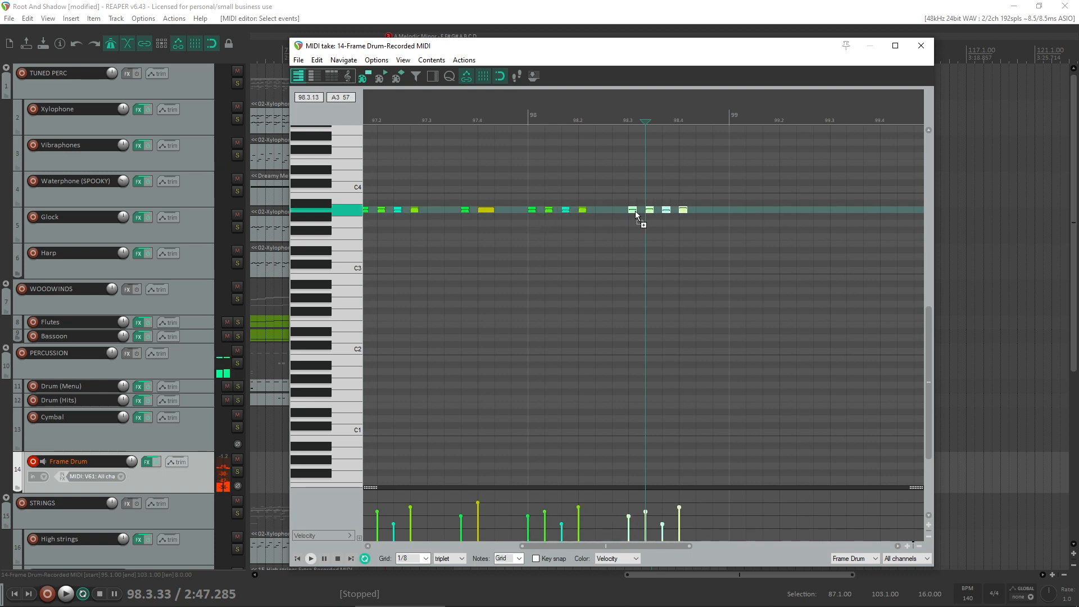
key(space)
scroll(643, 217, down, 4)
key(space)
- Copy the whole pattern of bars 95 to 98 into bars 99 to 102 and play it
drag(692, 271, 253, 157)
drag(400, 214, 656, 211)
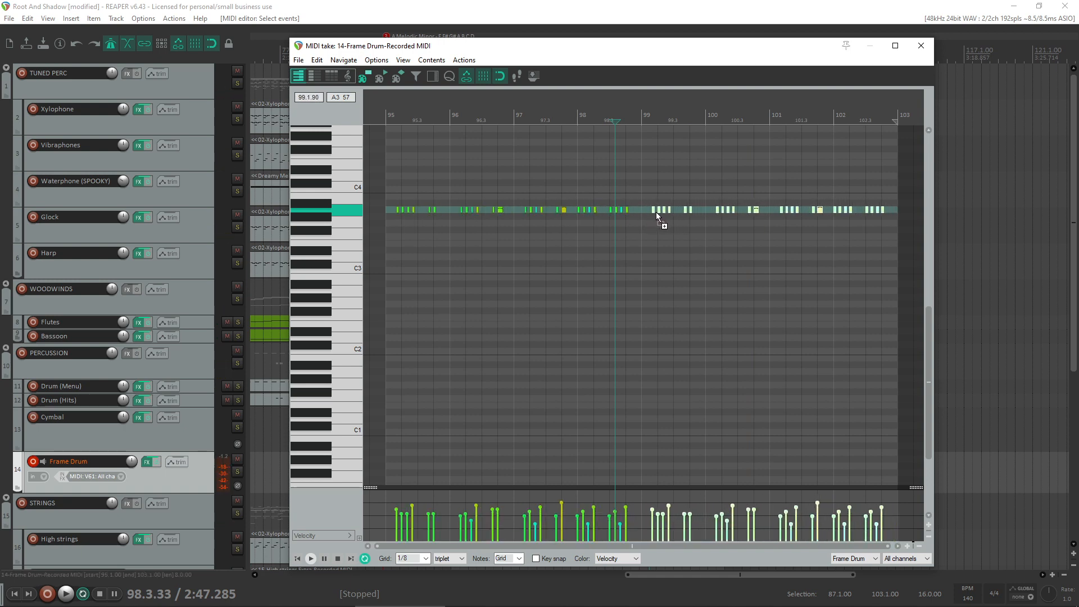
key(space)
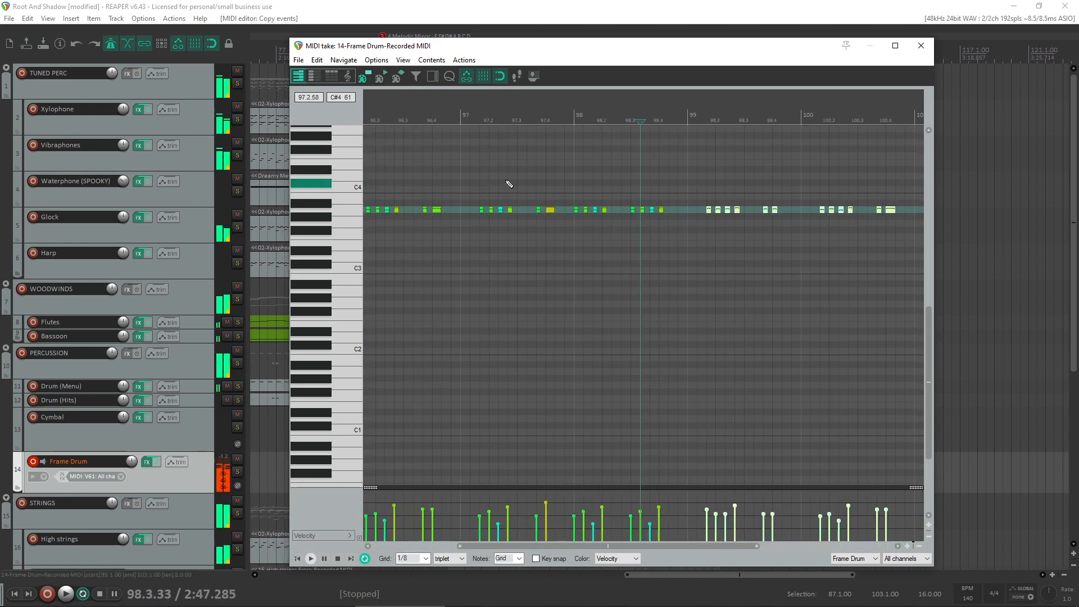
- Lower the velocities of all Frame Drum notes during playback and close the MIDI editor
click(506, 182)
scroll(605, 374, down, 2)
drag(792, 503, 334, 507)
drag(405, 504, 786, 518)
drag(598, 512, 598, 517)
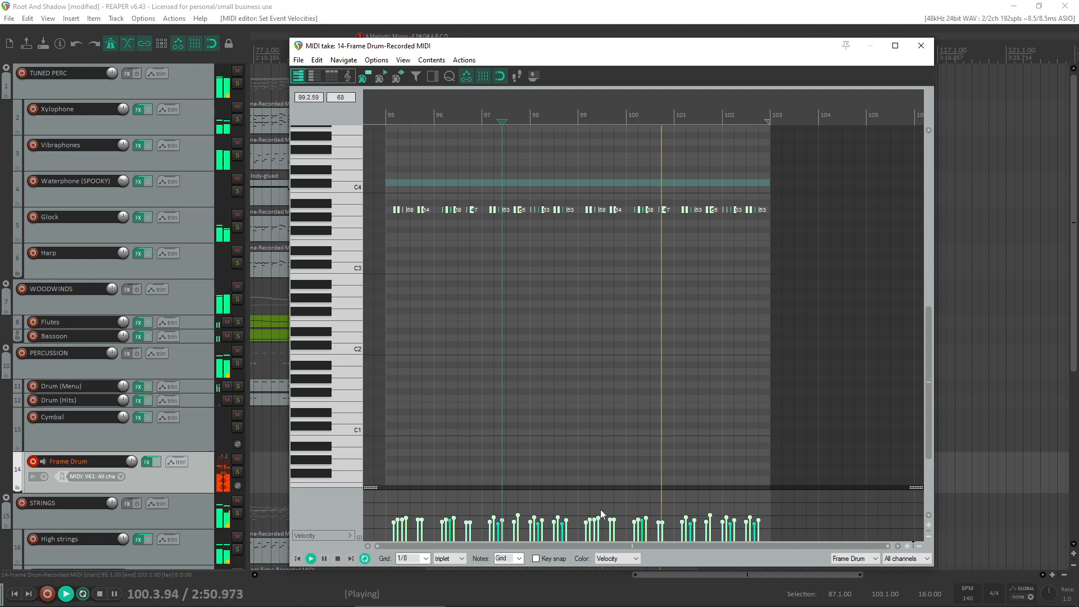
click(920, 46)
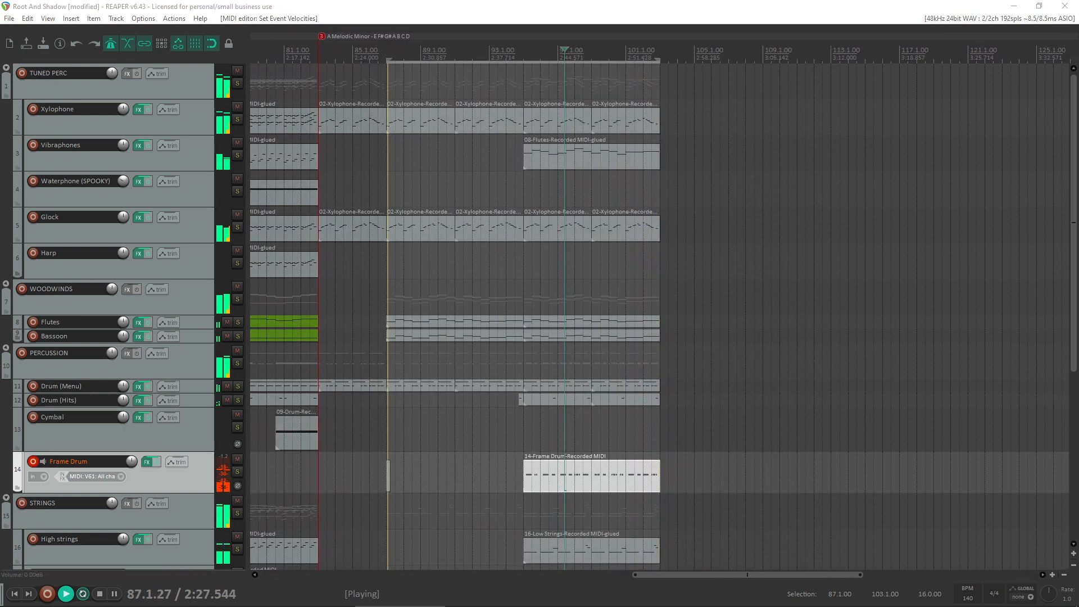
- Delete the short leftover item at bar 87 on the Frame Drum track and play the arrangement from bar 95
key(space)
click(527, 449)
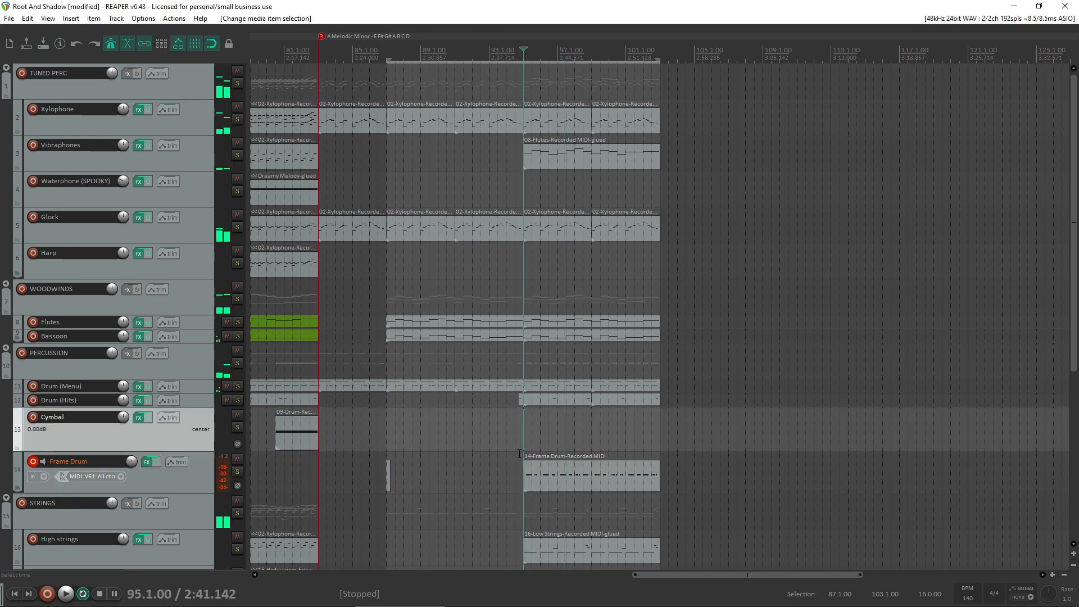
key(space)
drag(400, 465, 384, 483)
key(Delete)
key(space)
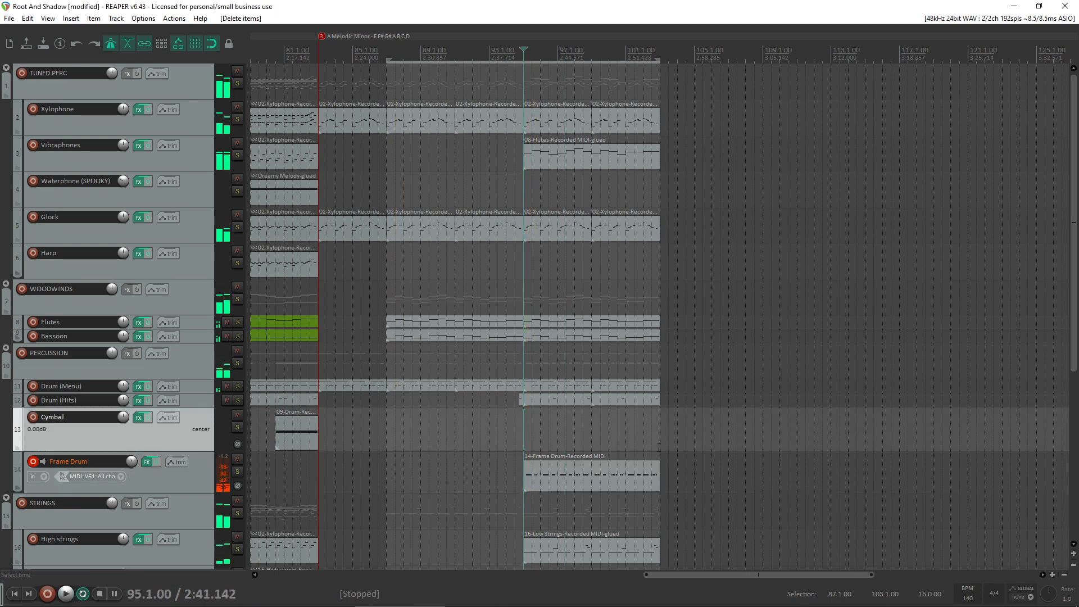
- Set the time selection to bars 95 to 103 and audition the Frame Drum track in solo, checking its Kontakt instrument
drag(659, 447, 524, 450)
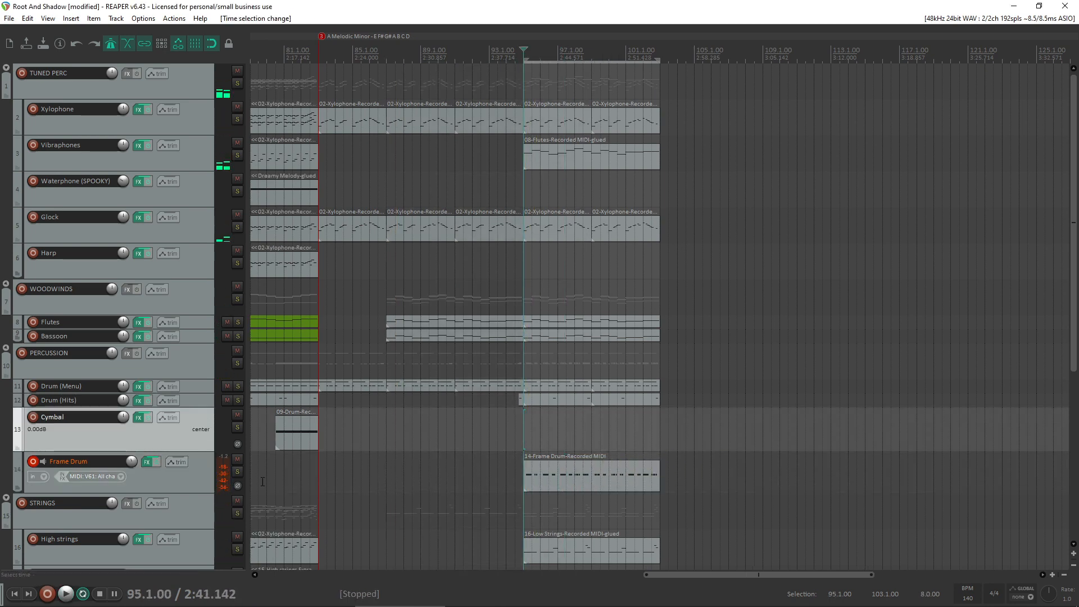
click(237, 471)
key(space)
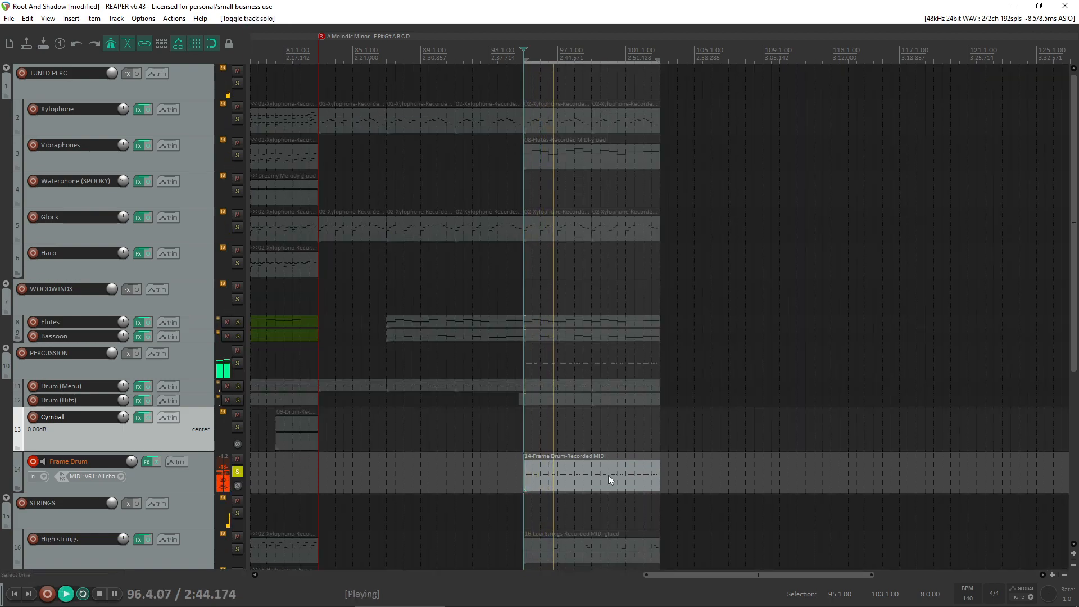
click(147, 461)
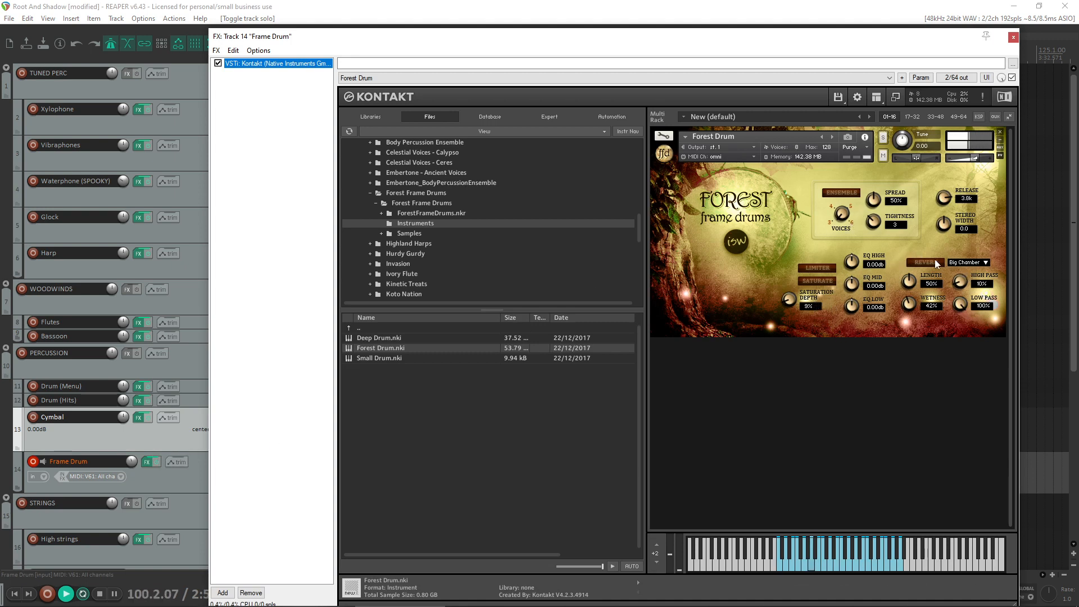
click(1014, 38)
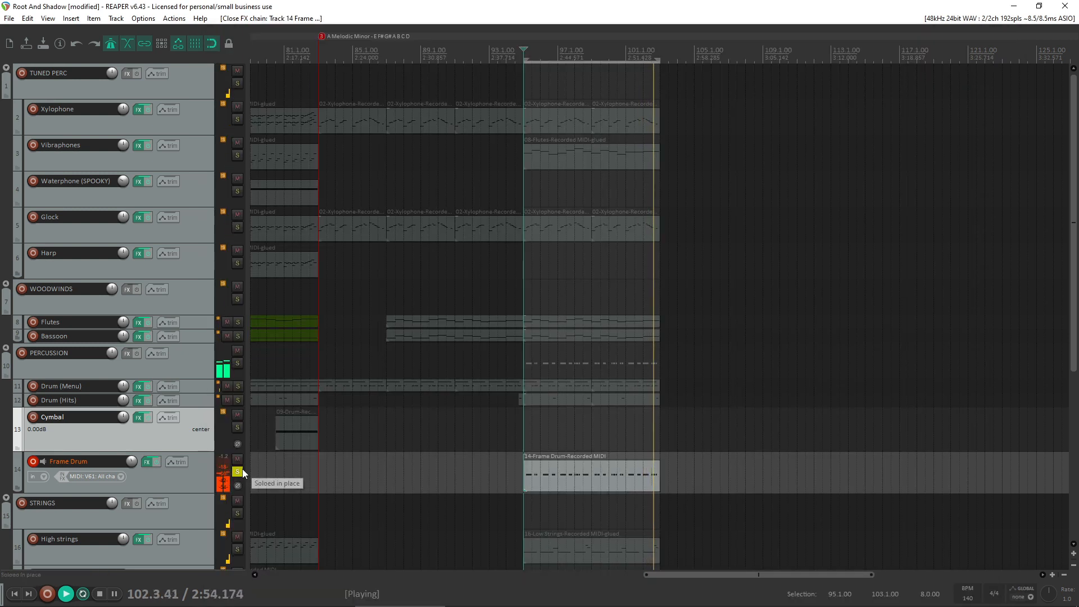
click(237, 471)
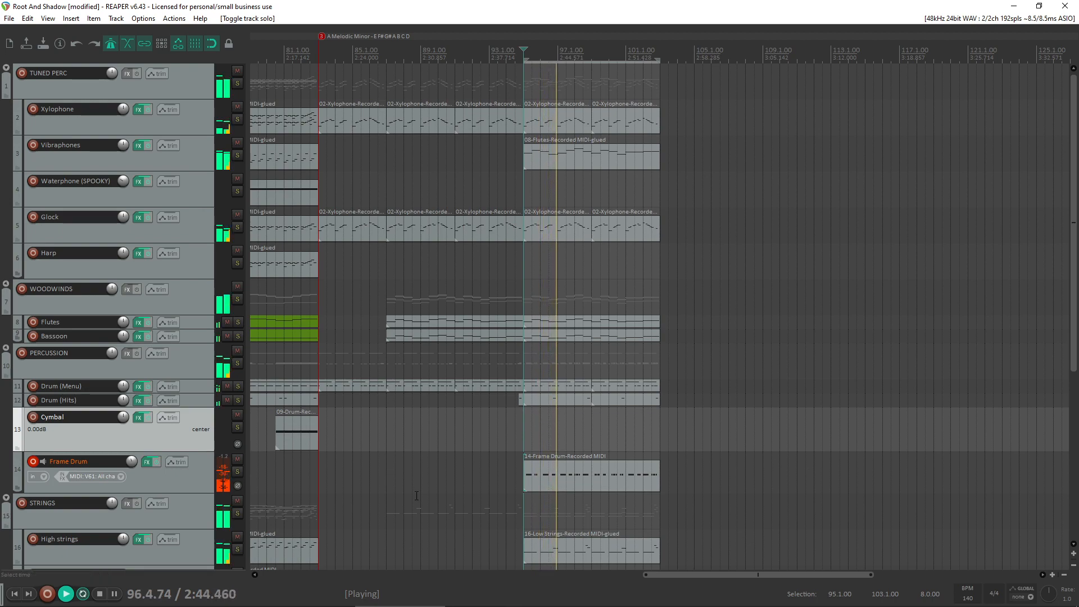
- Add the ReaEQ plugin after Kontakt in the Frame Drum track's effects chain
click(147, 462)
double_click(274, 162)
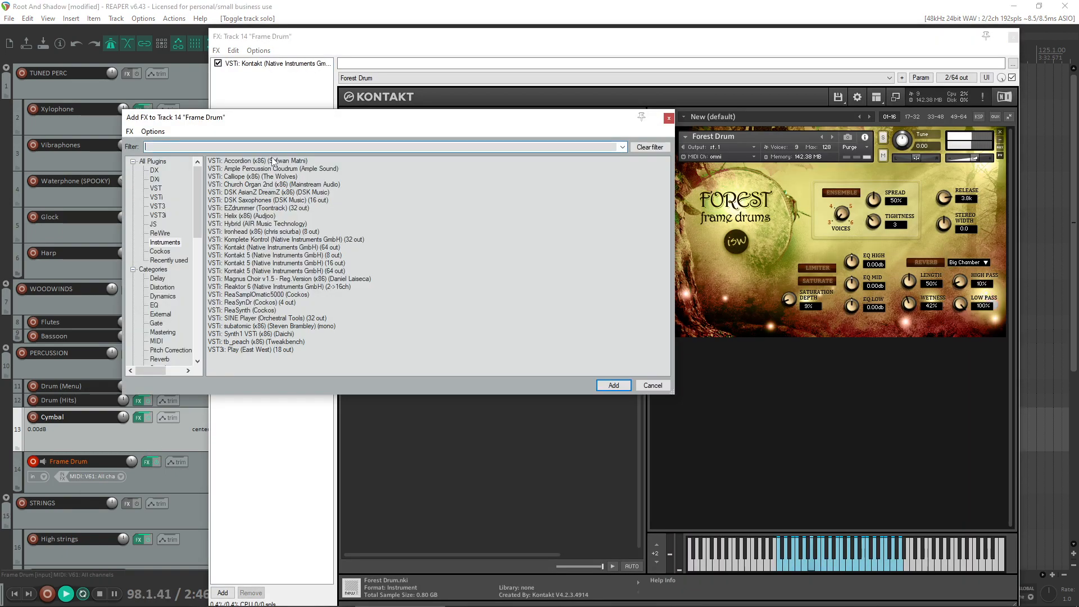
text(eq)
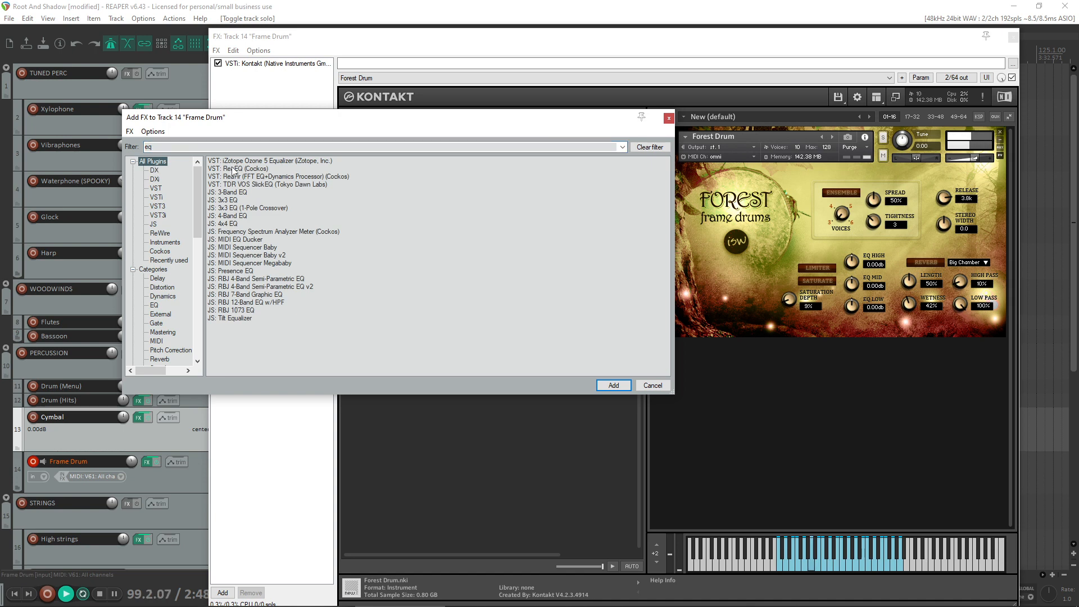
double_click(233, 168)
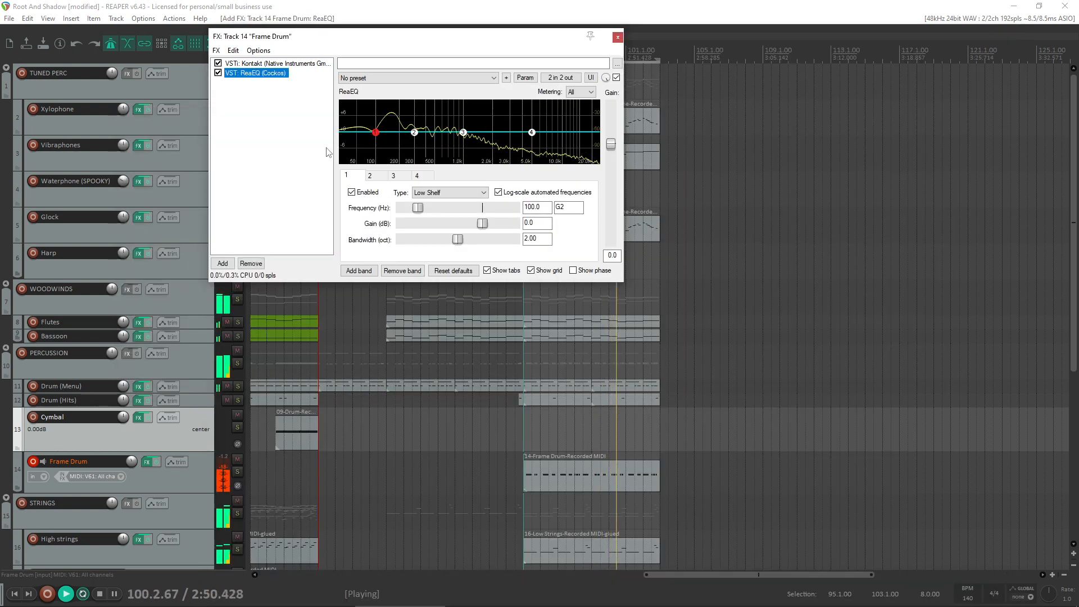
- Cut the Frame Drum's extremes in ReaEQ with a low shelf at 65.1 Hz, -120 dB and a high shelf at 5693.1 Hz, -inf
drag(131, 461, 131, 466)
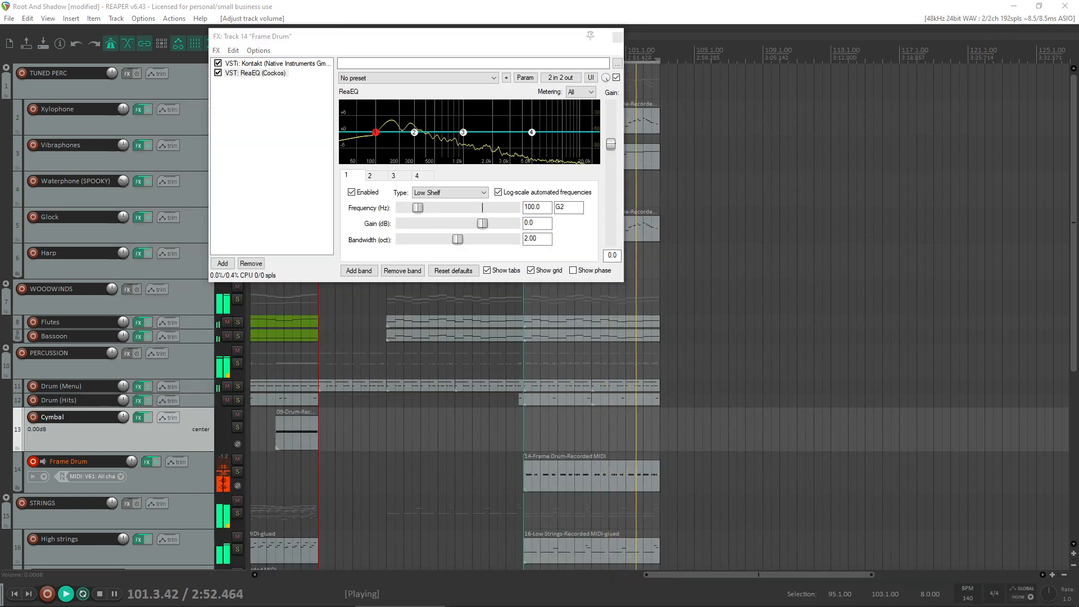
drag(530, 137, 532, 163)
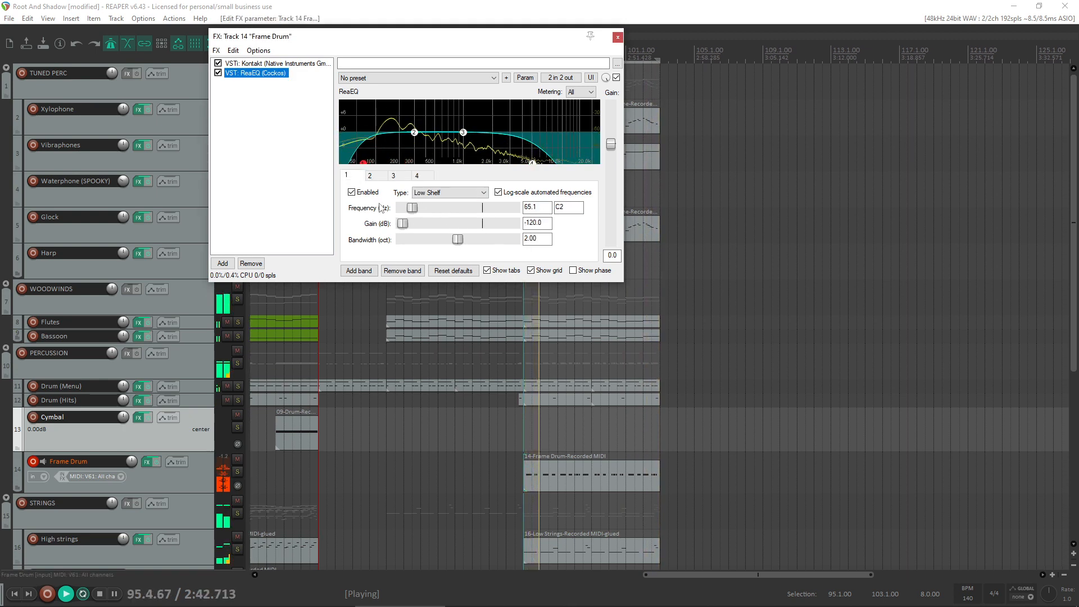
mouse_move(536, 163)
mouse_down()
mouse_move(556, 196)
mouse_move(549, 205)
mouse_move(549, 153)
mouse_move(545, 181)
mouse_move(538, 163)
mouse_up()
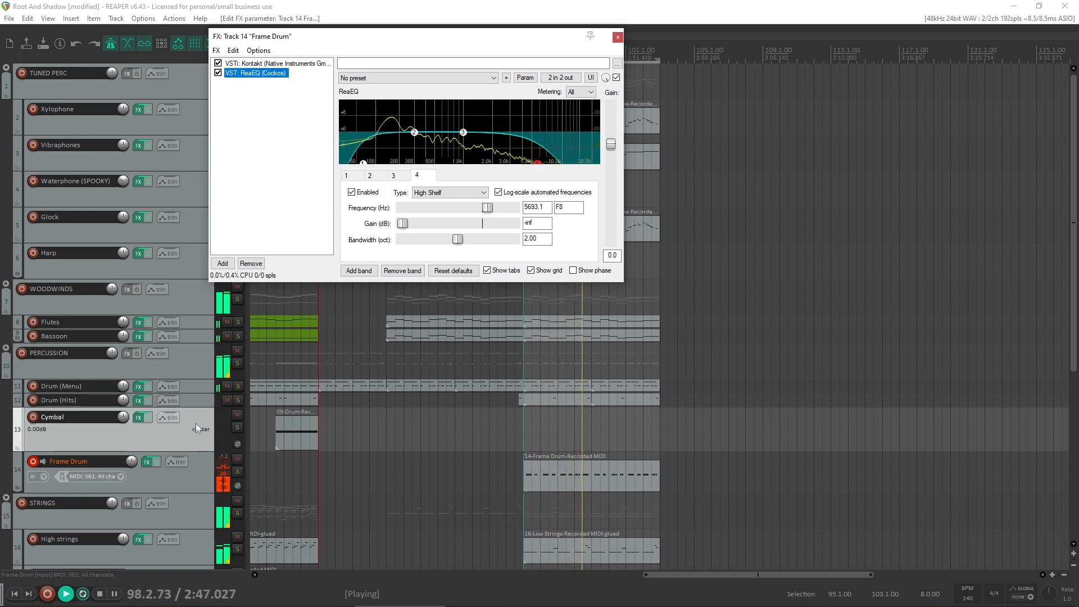
- Solo the Frame Drum while setting EQ band 3 to 1271.3 Hz, -3.3 dB and 0.92 octave bandwidth, then unsolo it and close the effects window
click(237, 472)
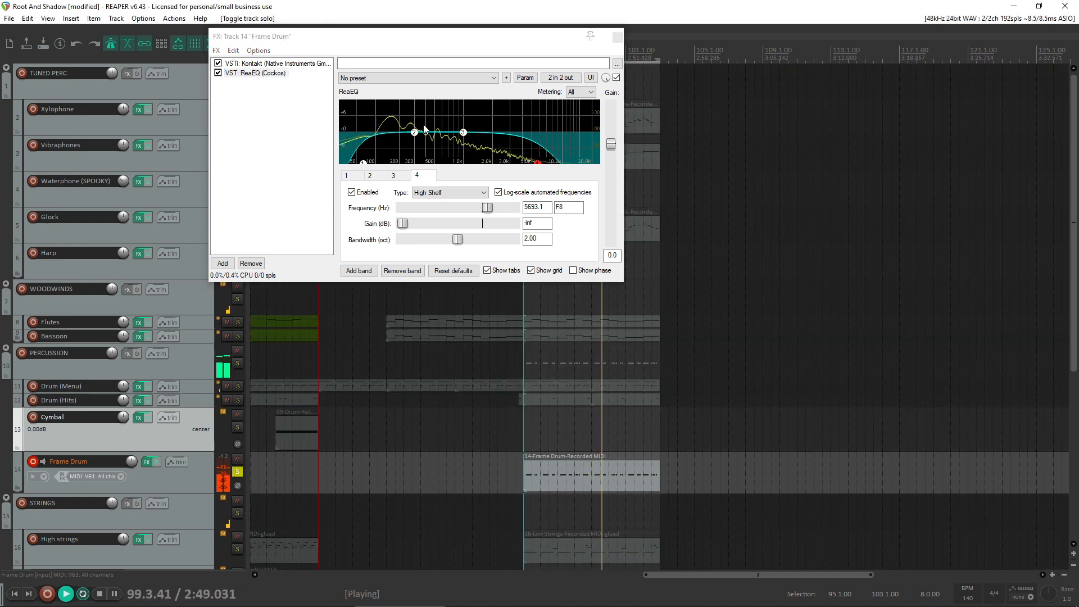
drag(418, 133, 468, 146)
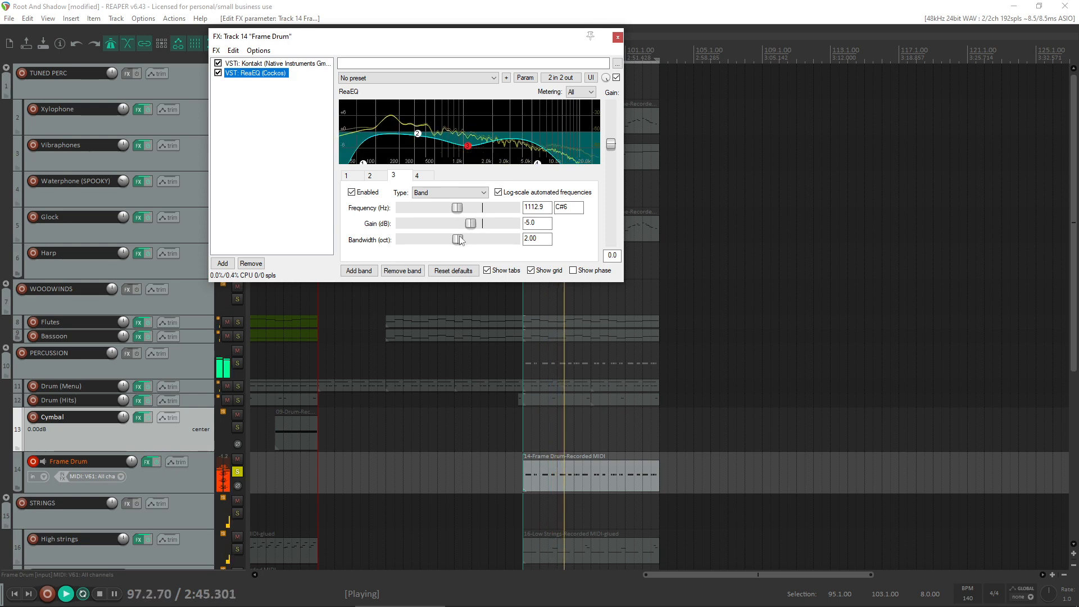
drag(458, 240, 429, 242)
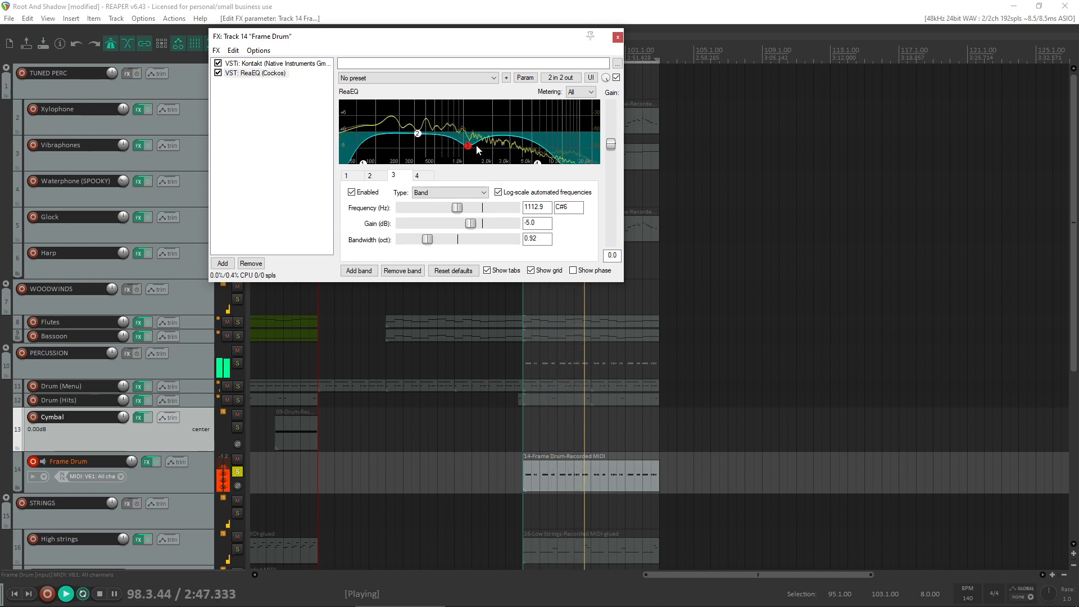
mouse_move(468, 145)
mouse_down()
mouse_move(468, 104)
mouse_move(536, 96)
mouse_move(441, 102)
mouse_move(466, 144)
mouse_up()
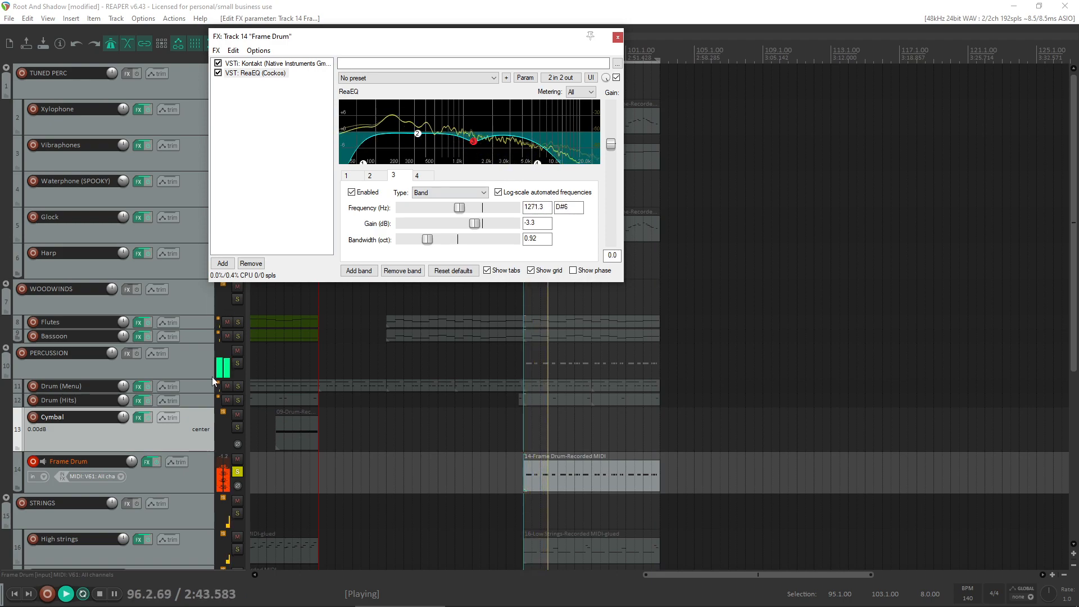
click(237, 471)
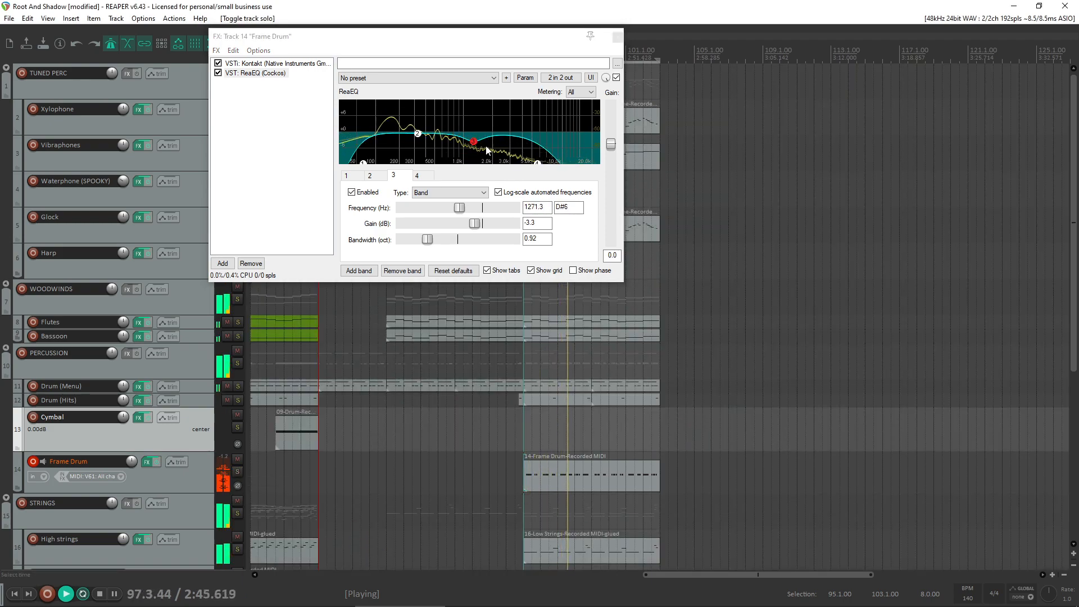
click(616, 37)
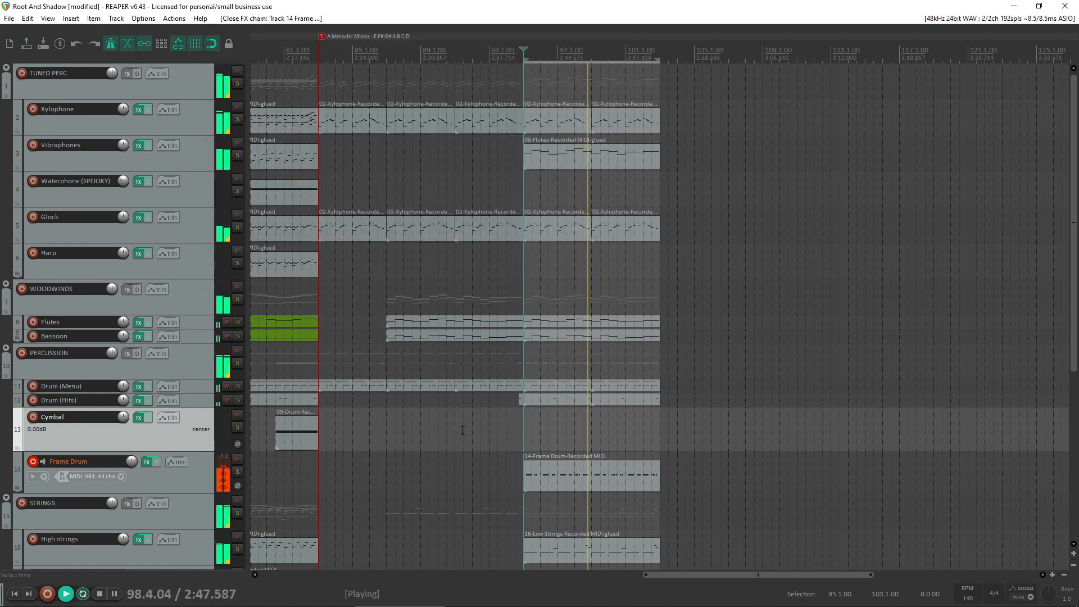
- Play the arrangement from bar 95 and again from bar 81 to judge the equalized frame drum
key(space)
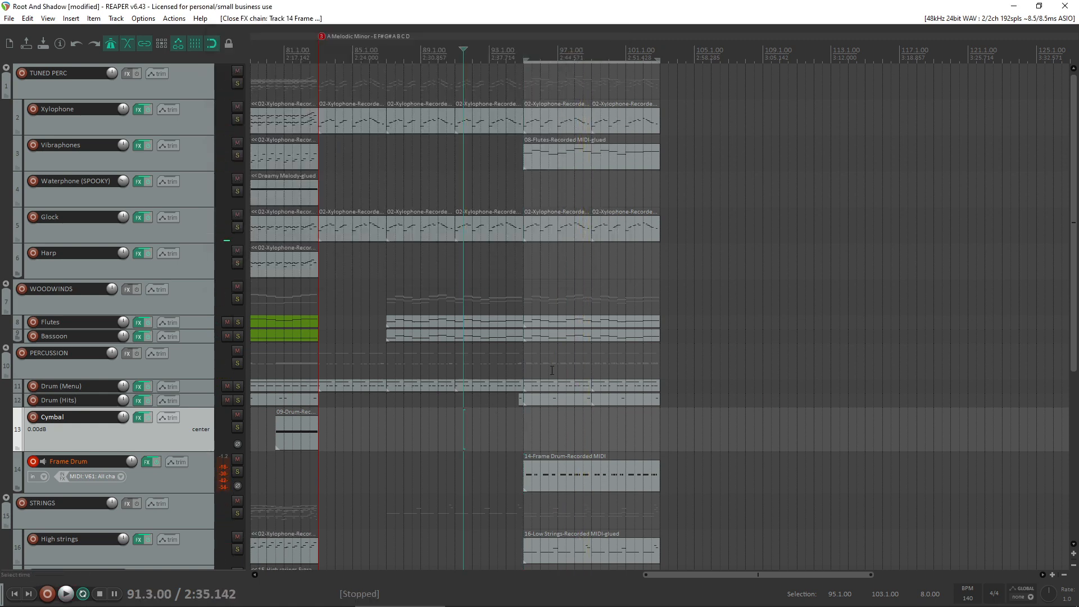
click(523, 373)
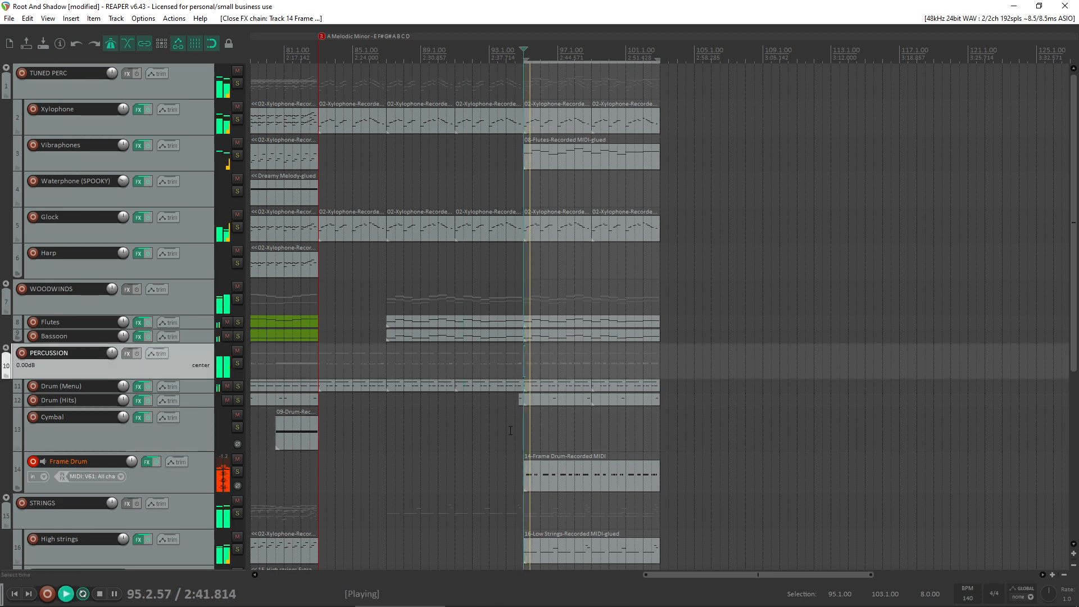
click(291, 476)
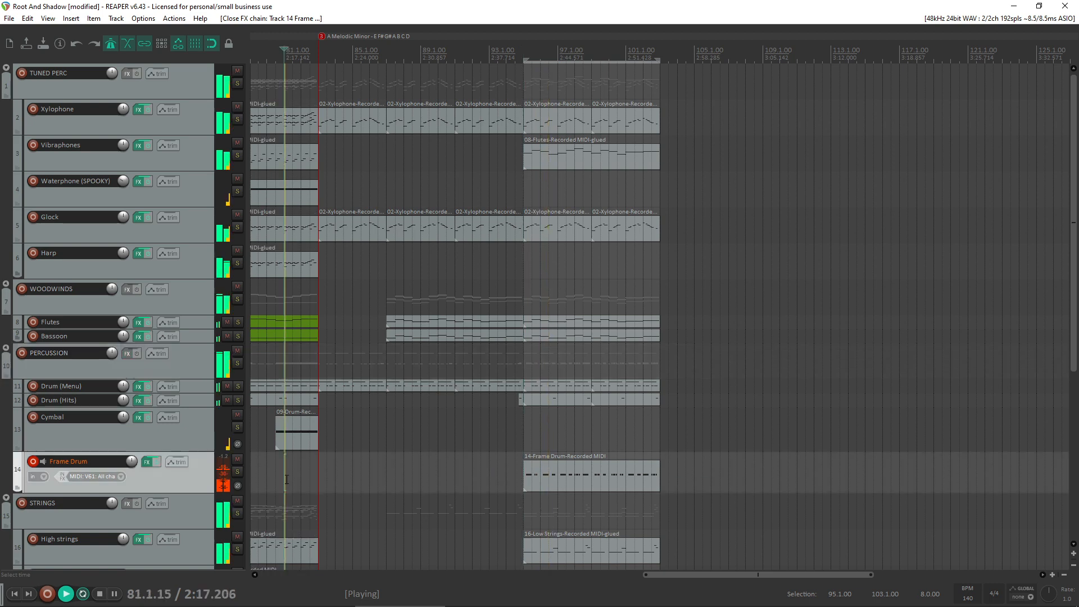
- Fill bars 83 to 95 of the Frame Drum track with copies of the bar 95 item, shortening the first to end at bar 87
click(567, 479)
drag(574, 480, 371, 479)
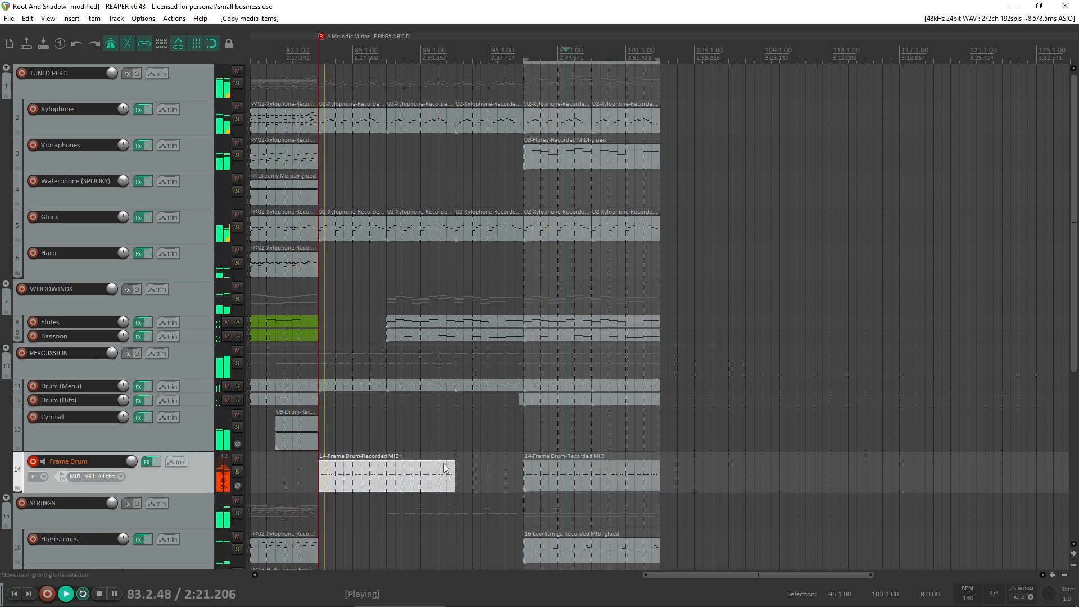
click(582, 475)
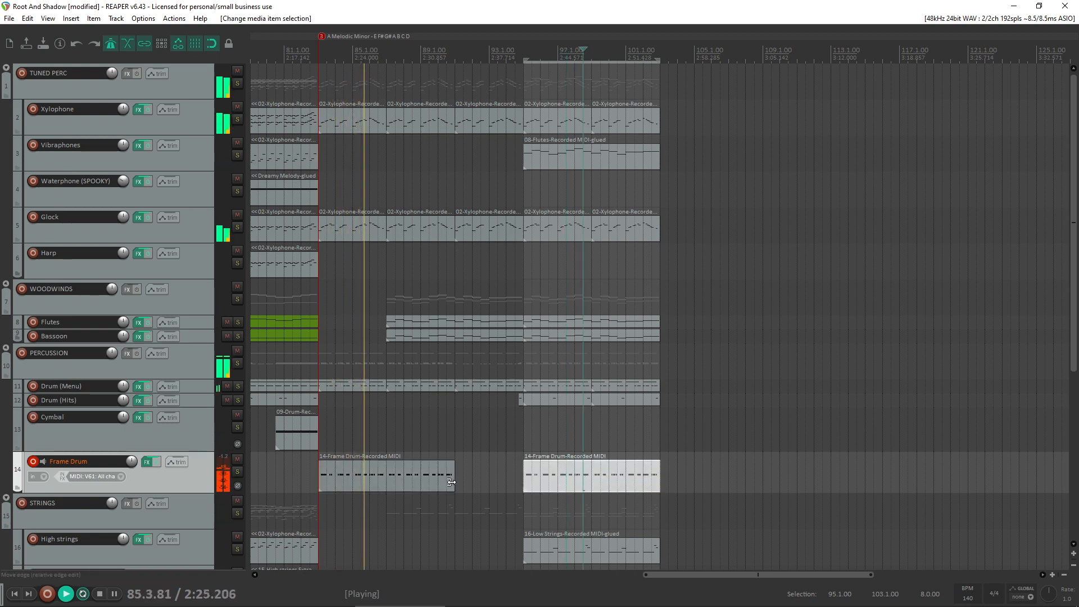
drag(448, 483, 404, 481)
drag(596, 480, 457, 474)
click(325, 466)
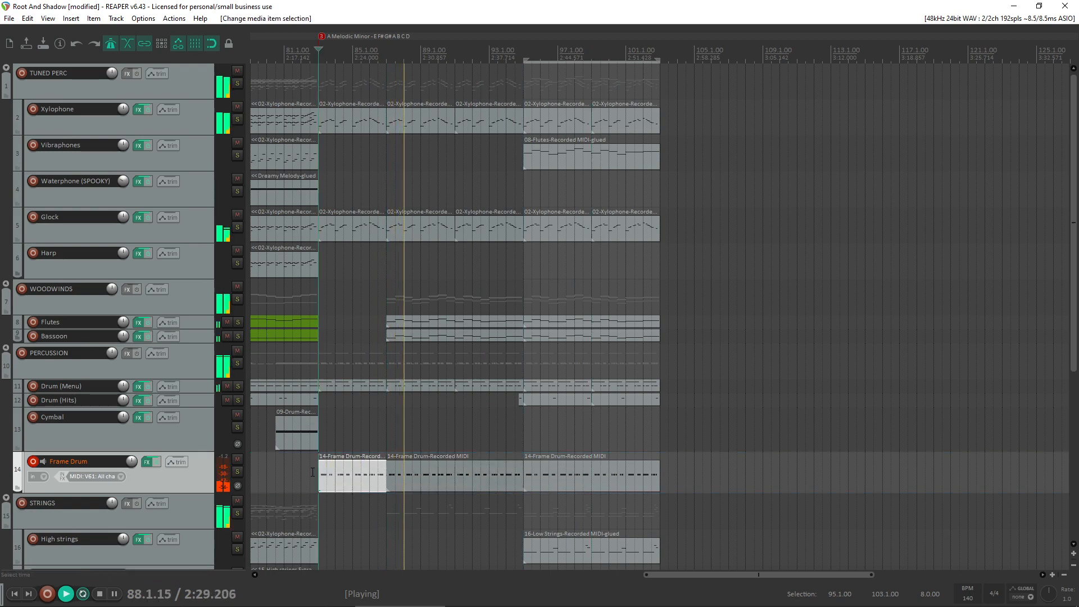
- Play the arrangement from just before bar 83 to hear the frame drum's earlier entry
click(310, 473)
scroll(348, 474, up, 5)
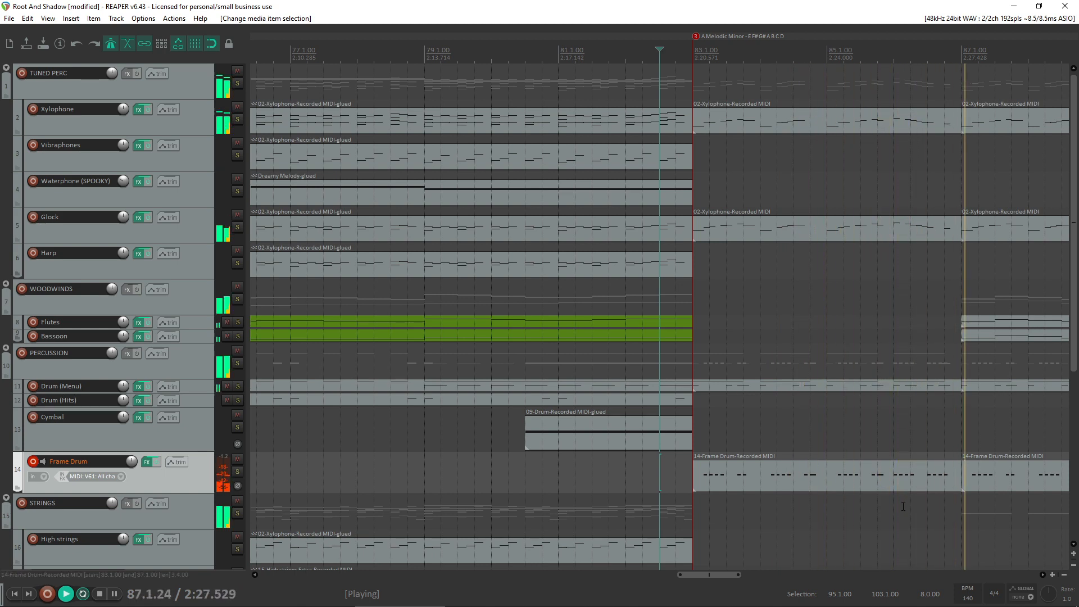
scroll(900, 504, down, 2)
scroll(897, 500, down, 4)
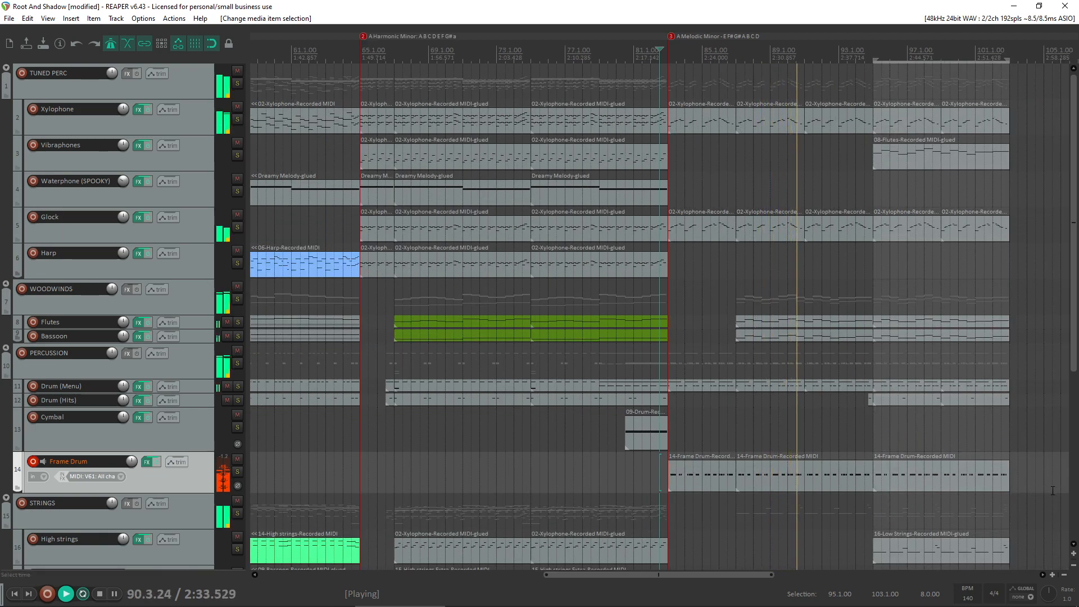
scroll(833, 402, down, 2)
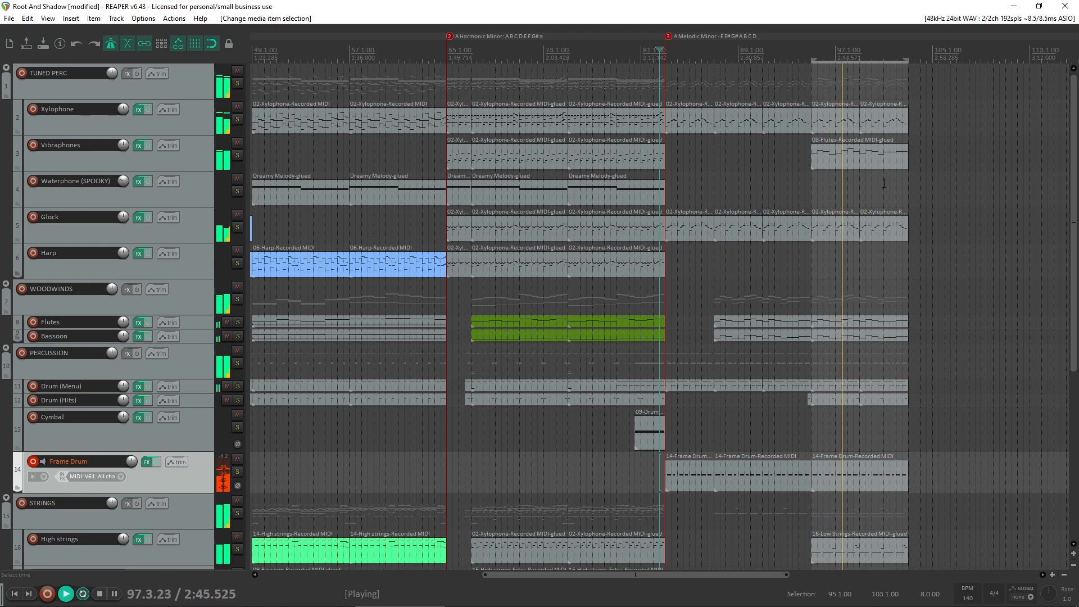
- Copy the Vibraphones item at bar 95 to the High strings Extra track and transpose all its notes down one octave
click(879, 165)
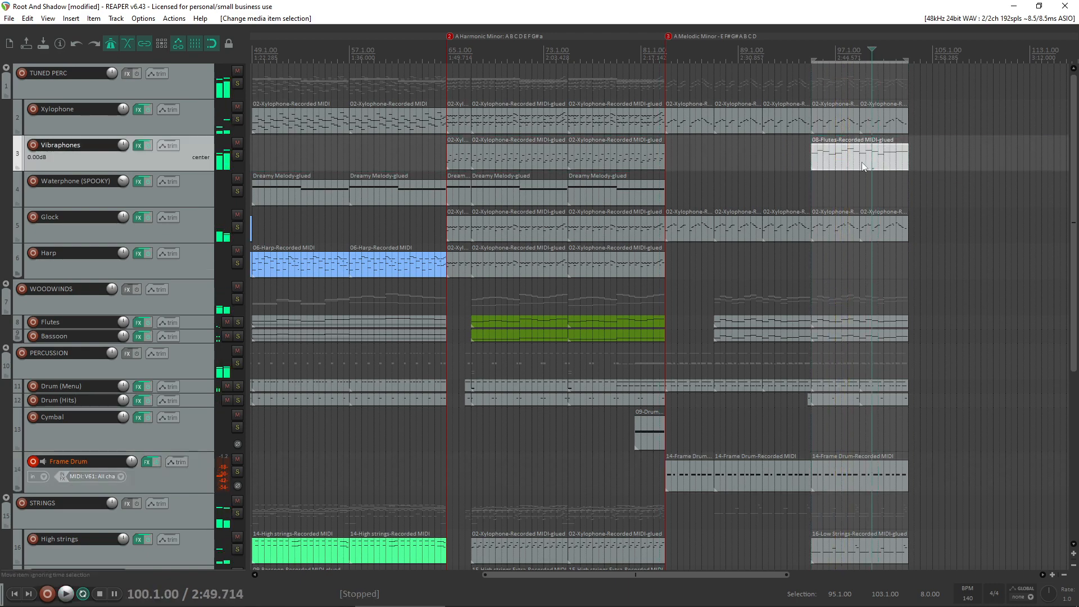
drag(864, 167, 865, 408)
double_click(862, 407)
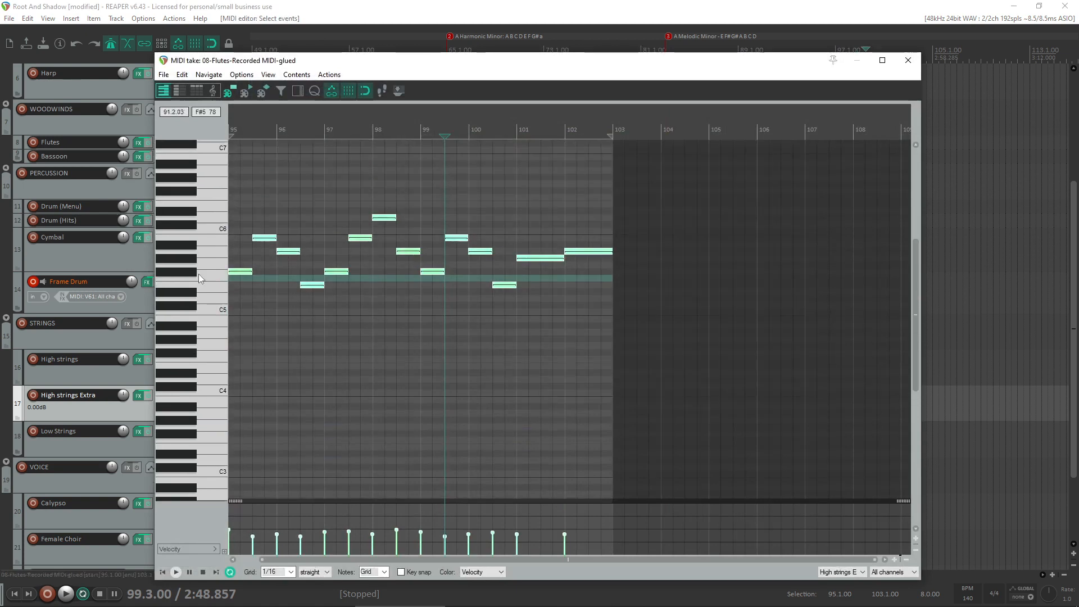
drag(239, 276, 175, 357)
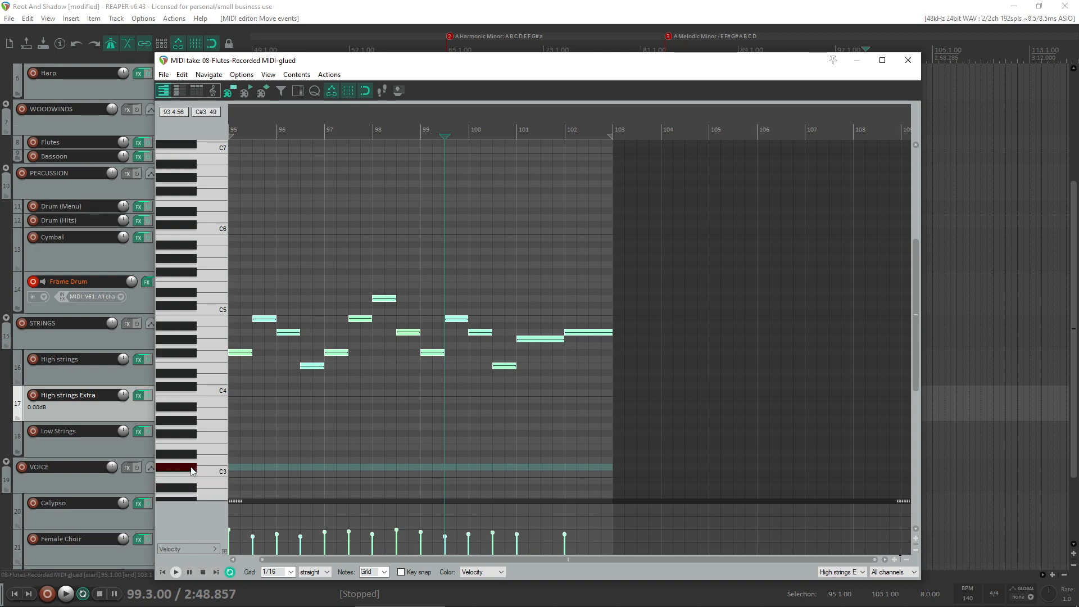
click(908, 61)
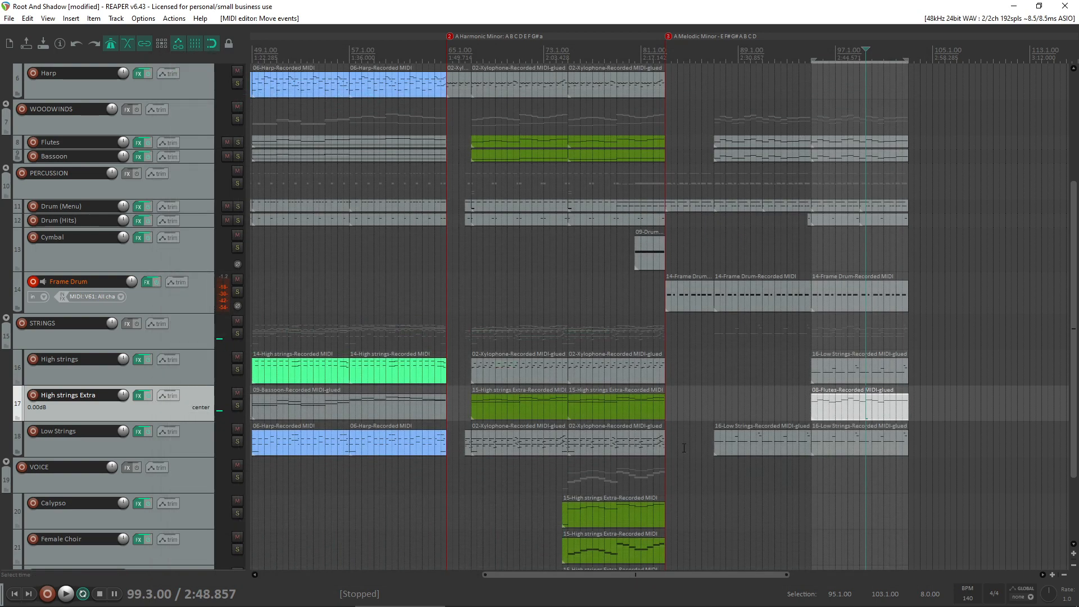
- Play the arrangement from just before bar 95 to hear the High strings Extra melody, and stop
click(784, 392)
key(space)
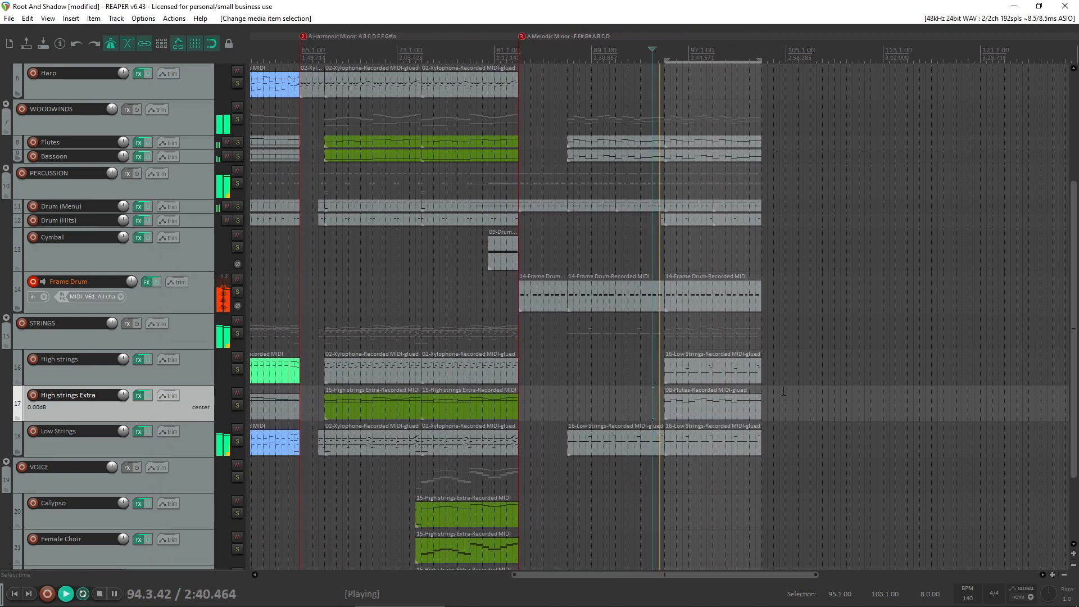
click(707, 403)
key(space)
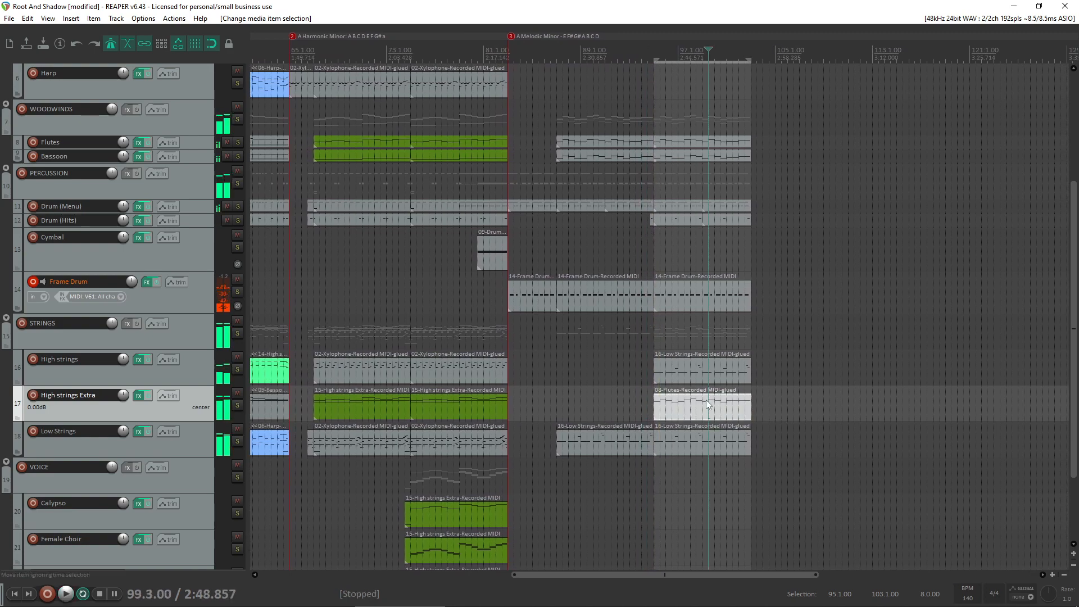
- Disarm the Frame Drum track, arm High strings Extra for recording and play the section around bar 95
click(32, 283)
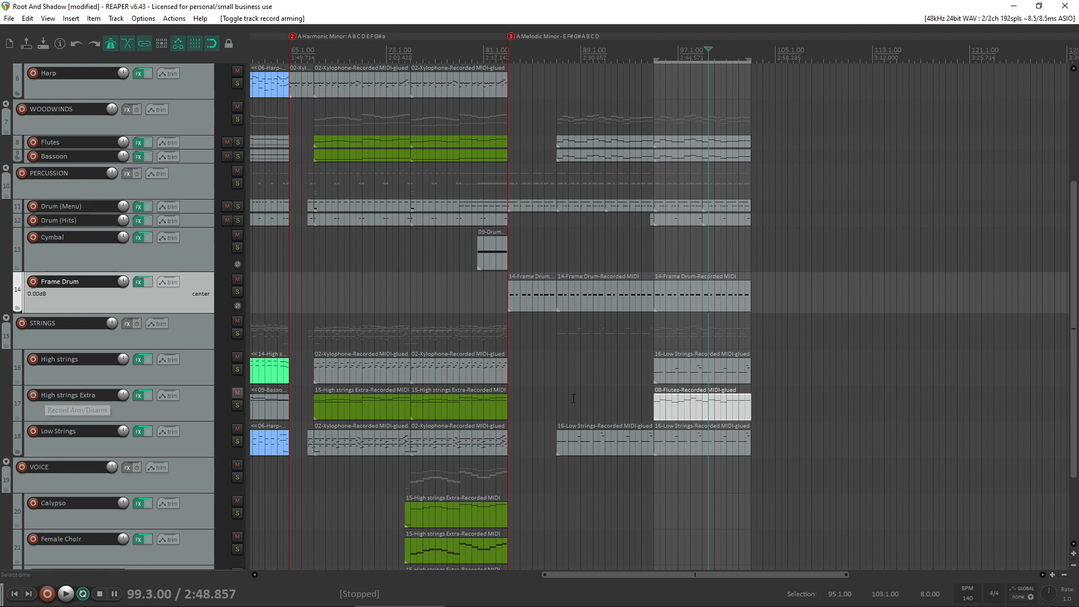
click(699, 413)
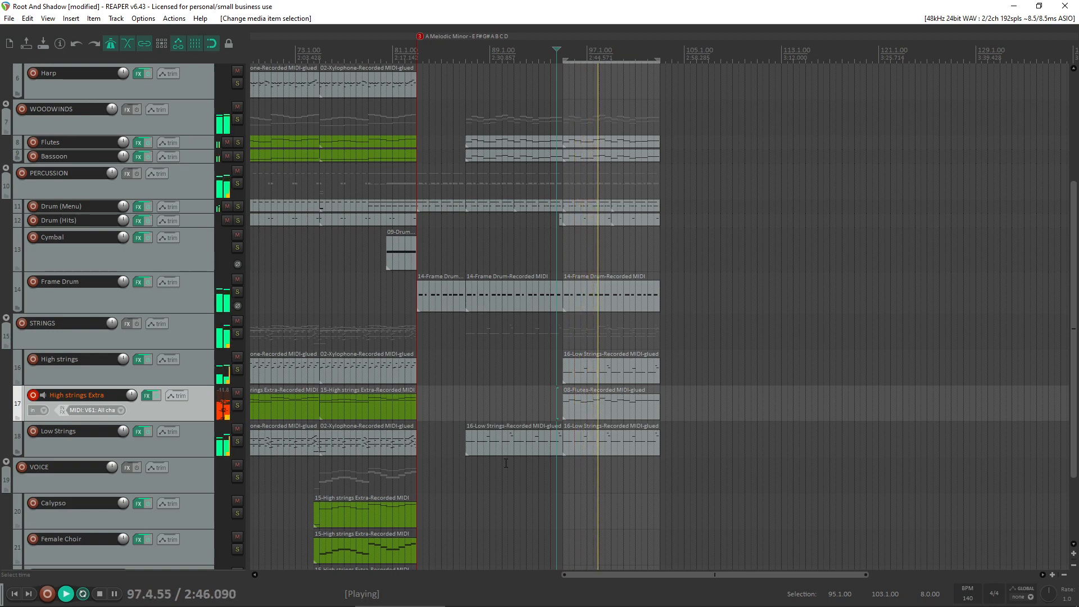
mouse_move(549, 604)
click(582, 603)
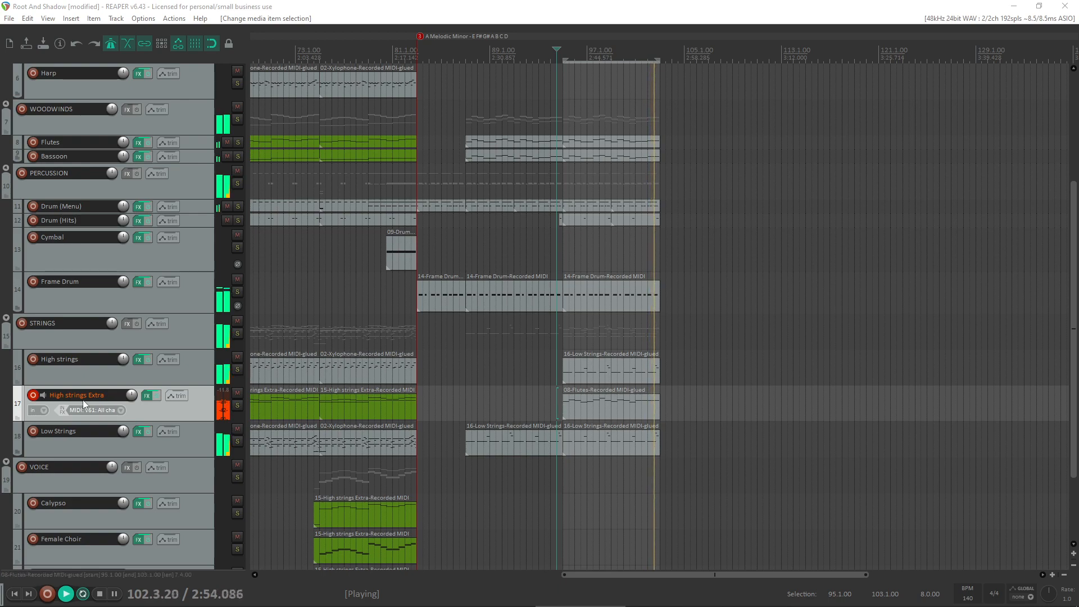
- Disarm the High strings Extra track and delete its melody item at bar 95
click(34, 396)
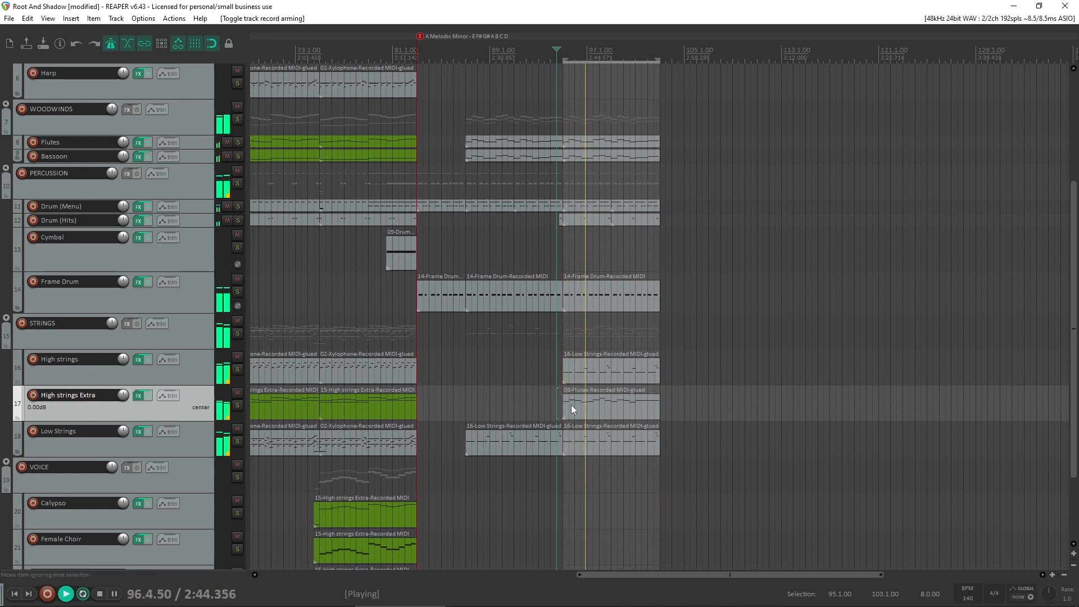
click(588, 413)
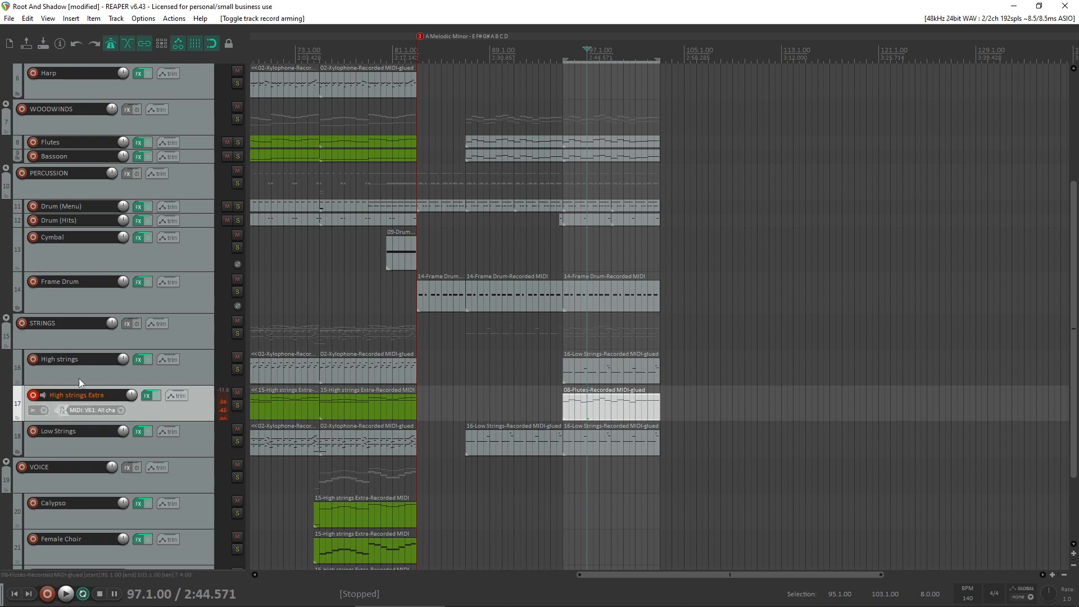
key(Delete)
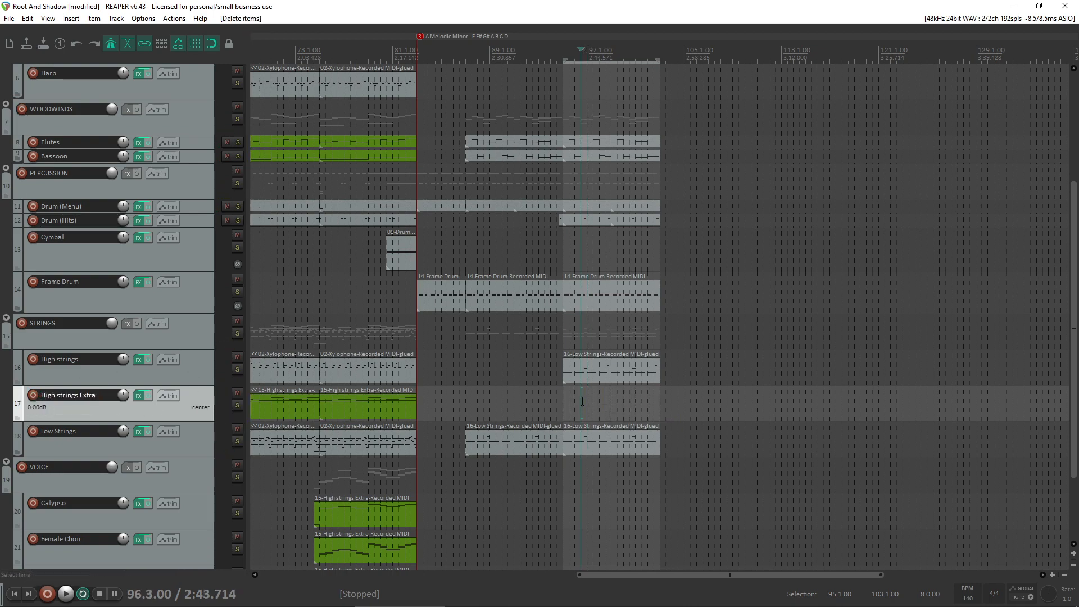
- Copy the Vibraphones item at bar 95 down to the Harp track at the same position
scroll(664, 306, down, 2)
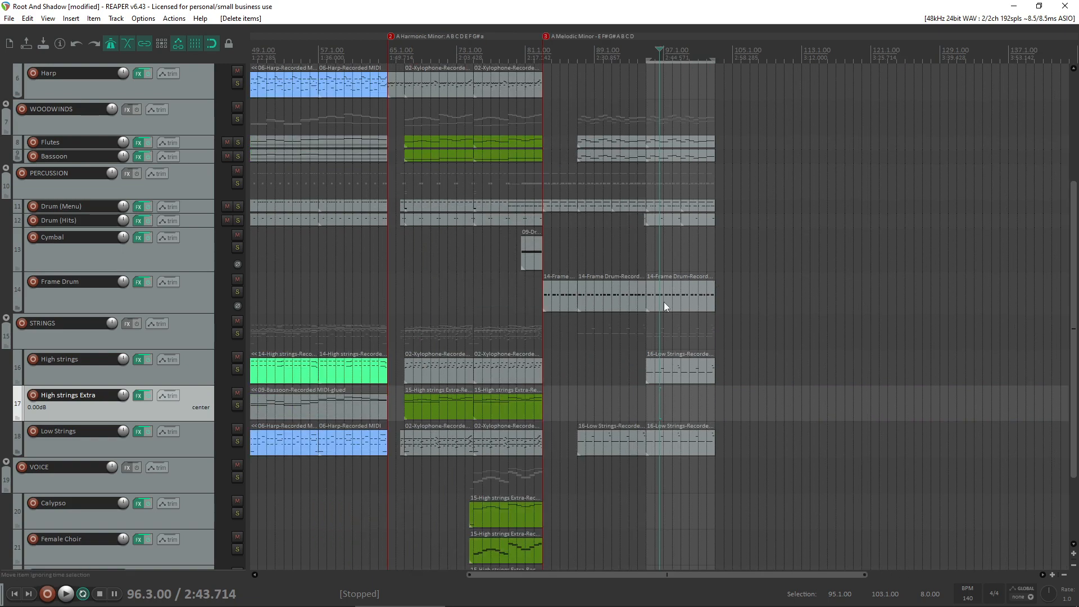
scroll(58, 352, up, 4)
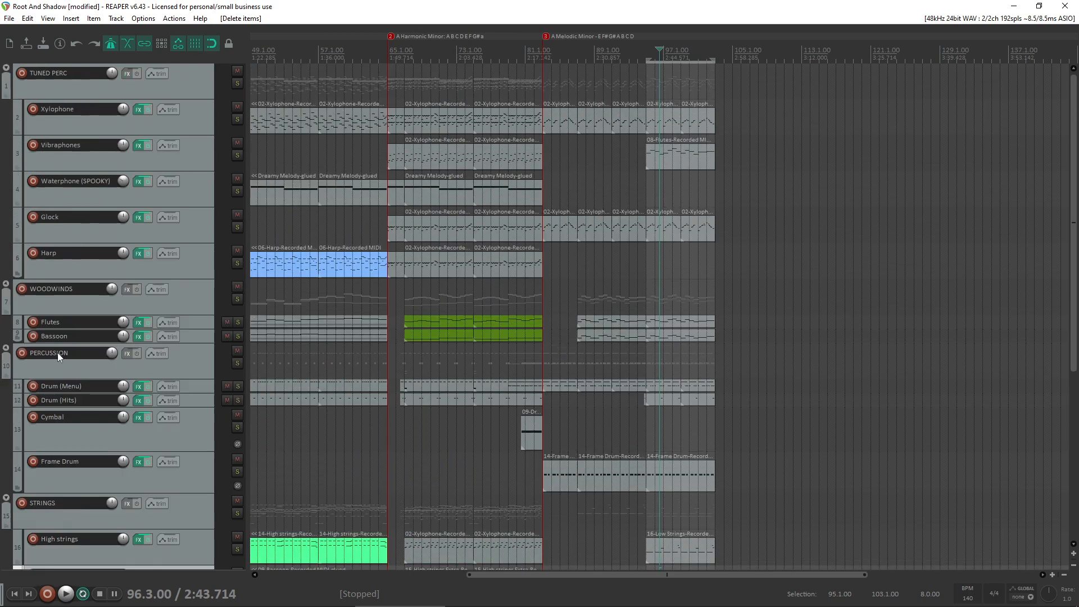
click(661, 156)
drag(664, 152, 665, 260)
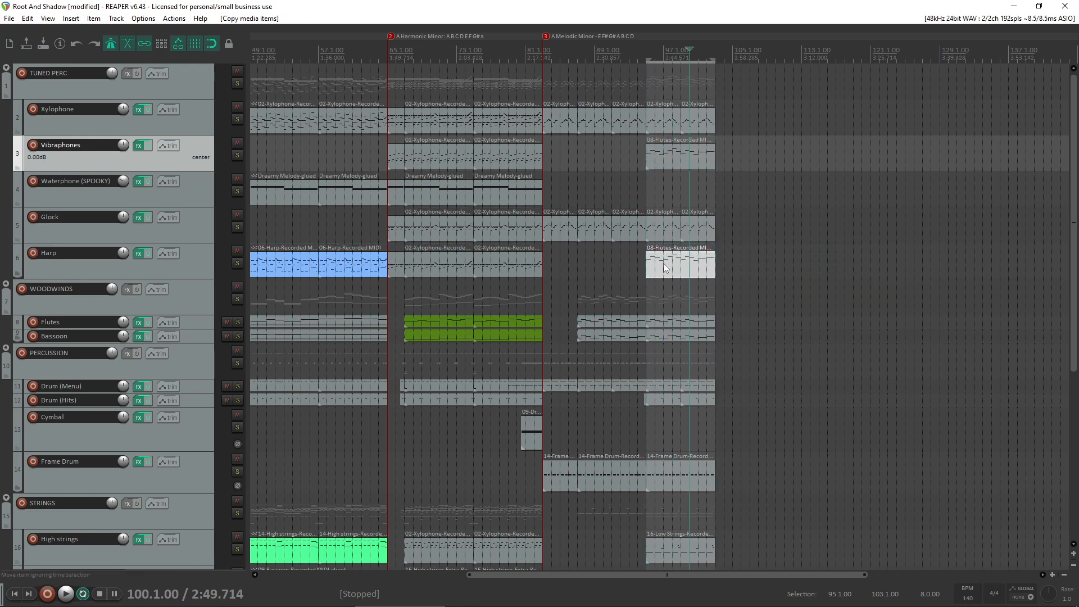
- Transpose all notes of the new Harp item down one octave and raise their velocities slightly
double_click(665, 266)
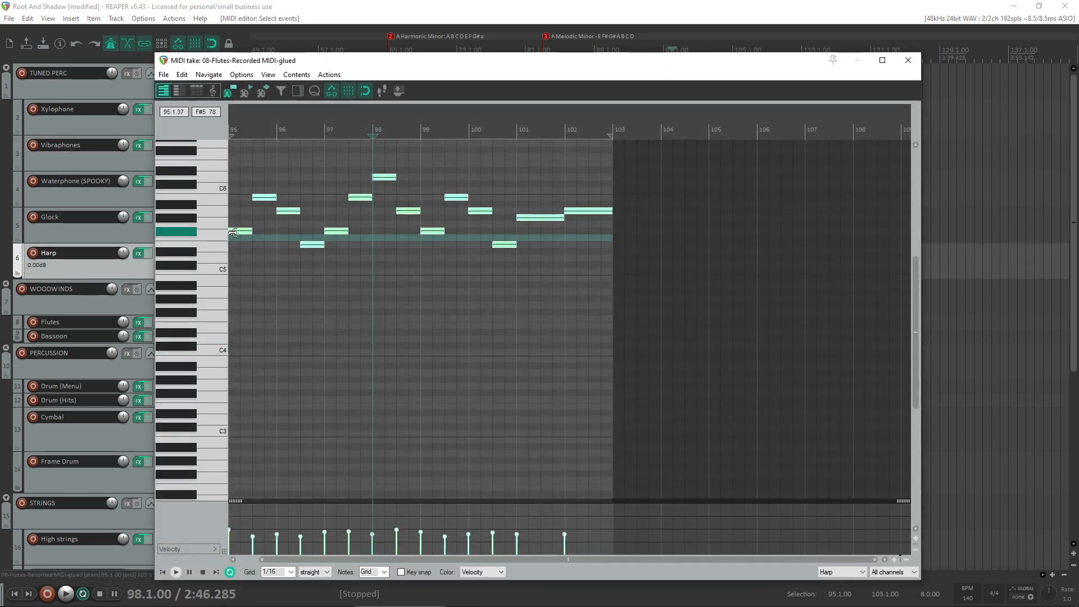
drag(233, 233, 168, 316)
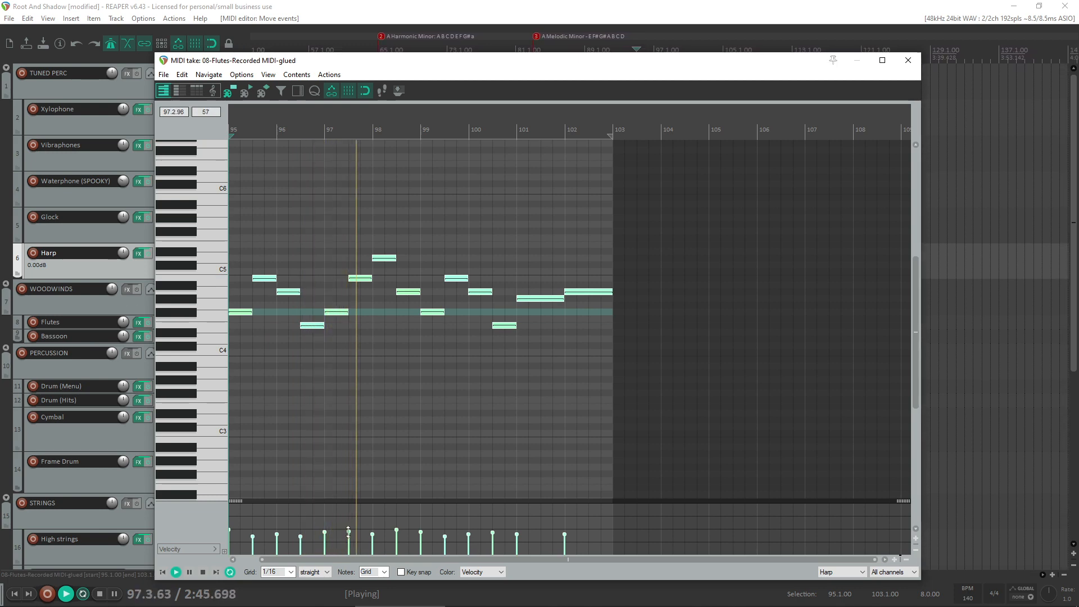
drag(348, 533, 346, 530)
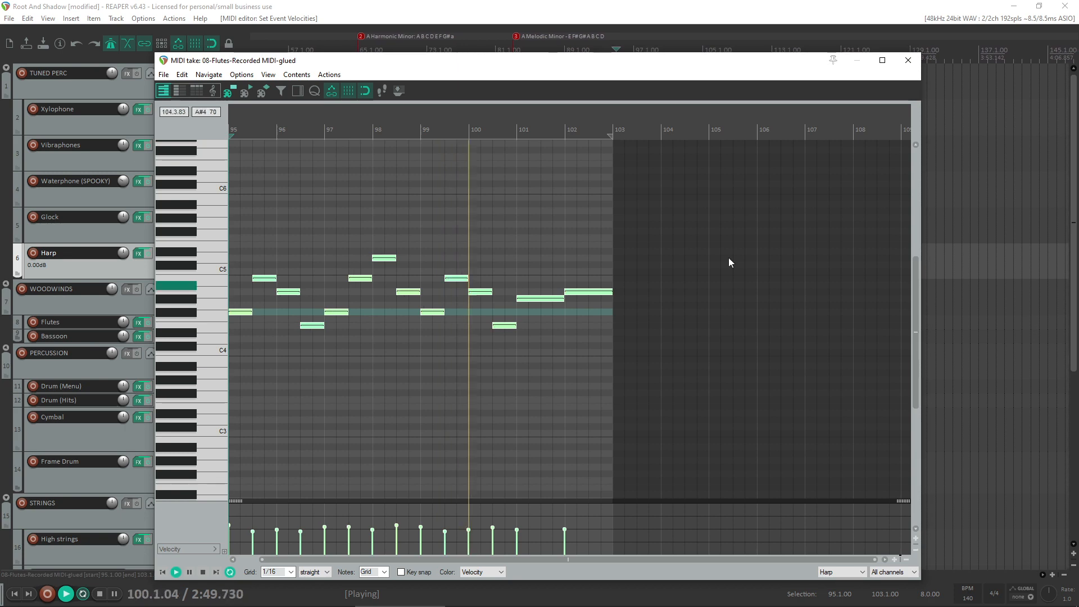
key(Escape)
- Solo the TUNED PERC group to hear it around bar 101, unsolo it to hear the full mix, and stop playback
click(238, 84)
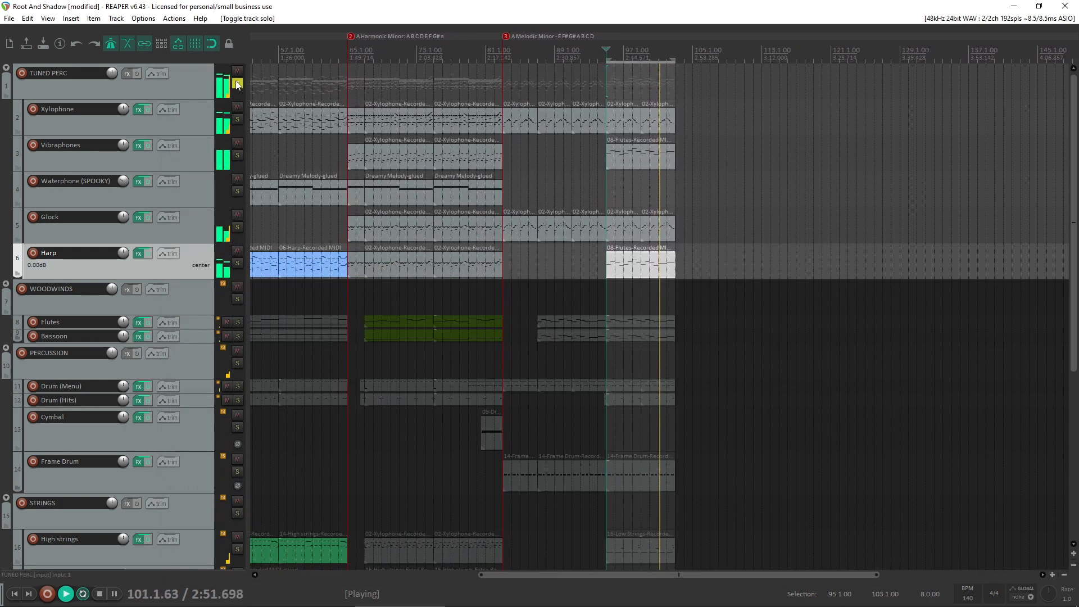
click(237, 83)
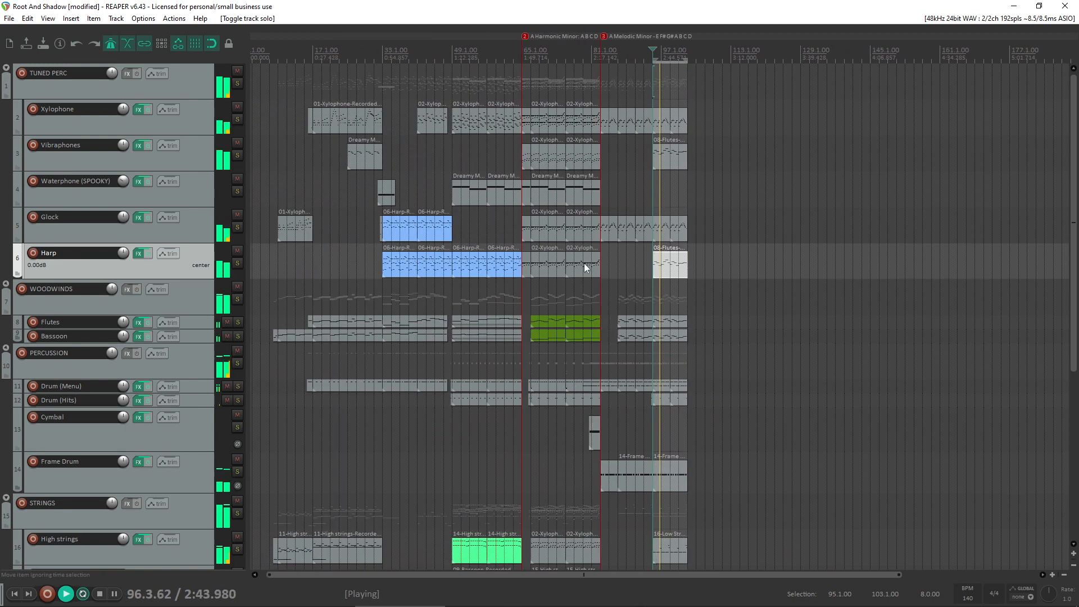
mouse_move(553, 593)
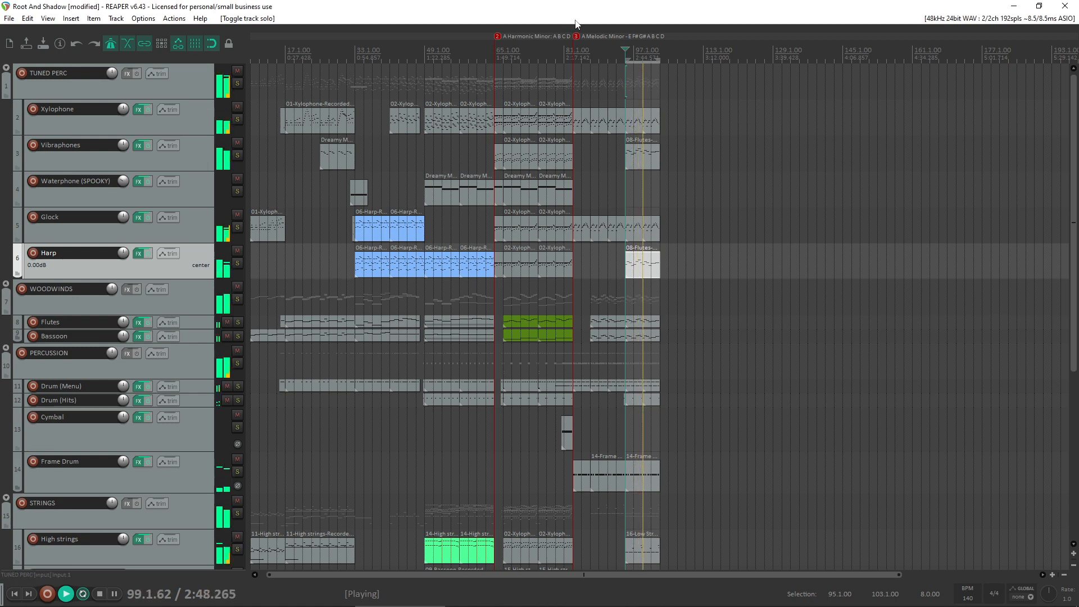
mouse_move(493, 604)
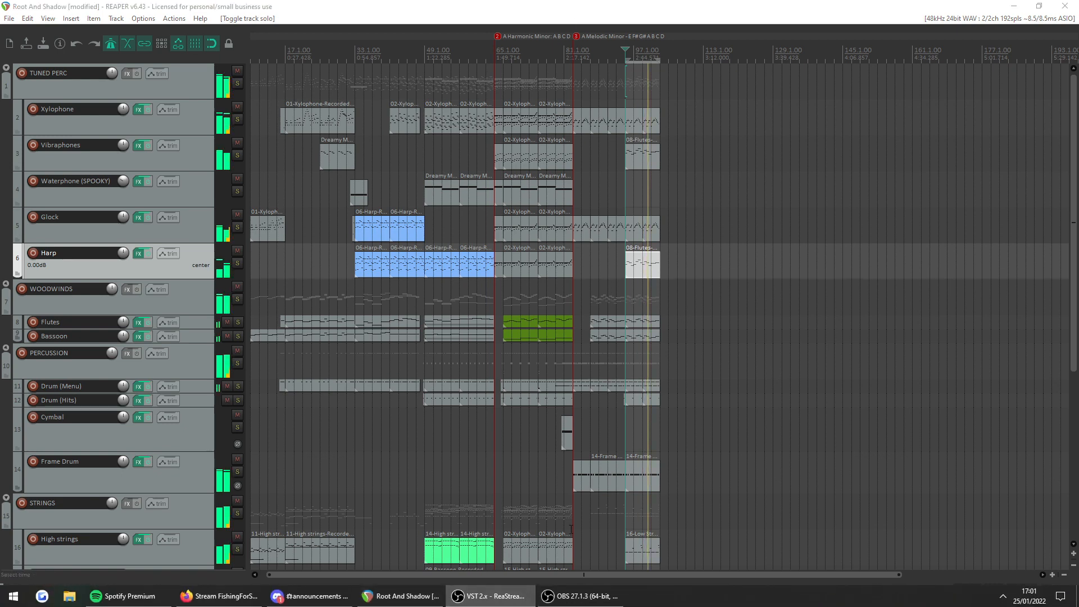
click(582, 596)
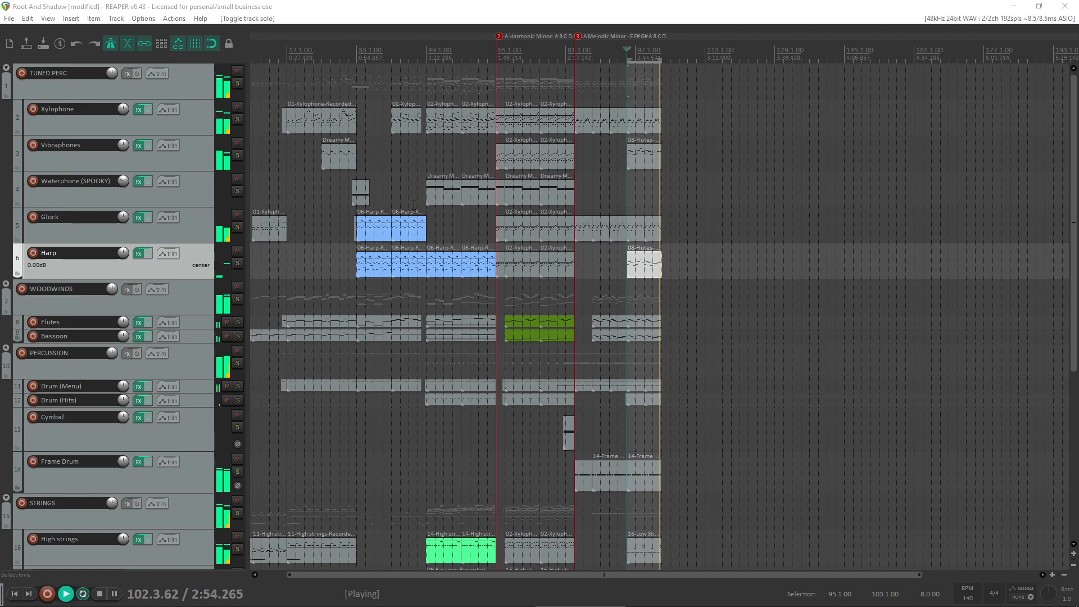
click(512, 309)
key(space)
- Play the whole arrangement from bar 7 and turn off the metronome
scroll(512, 308, left, 2)
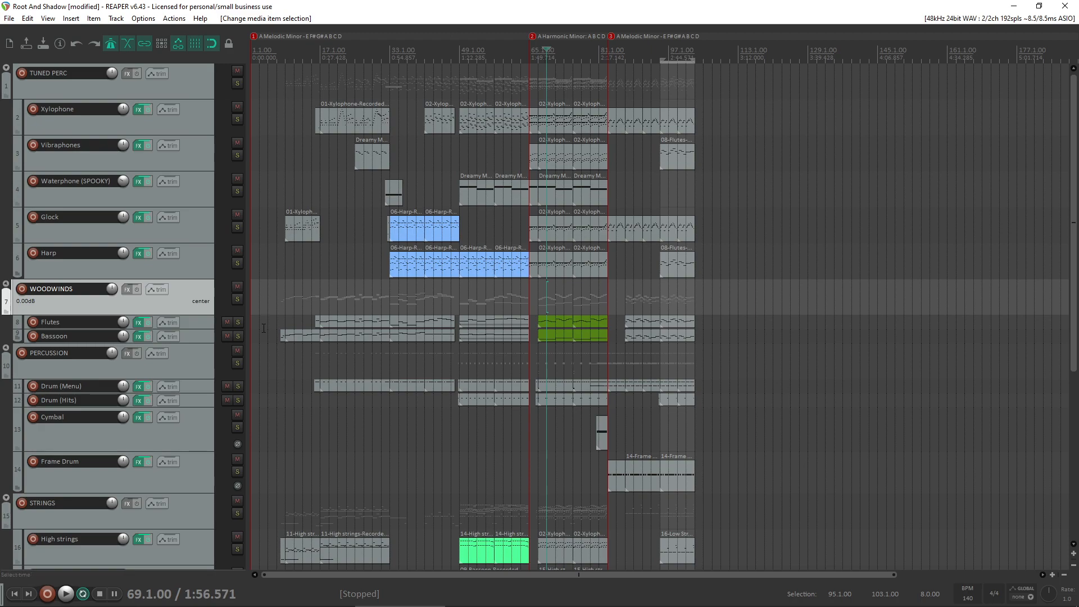
scroll(1, 302, down, 2)
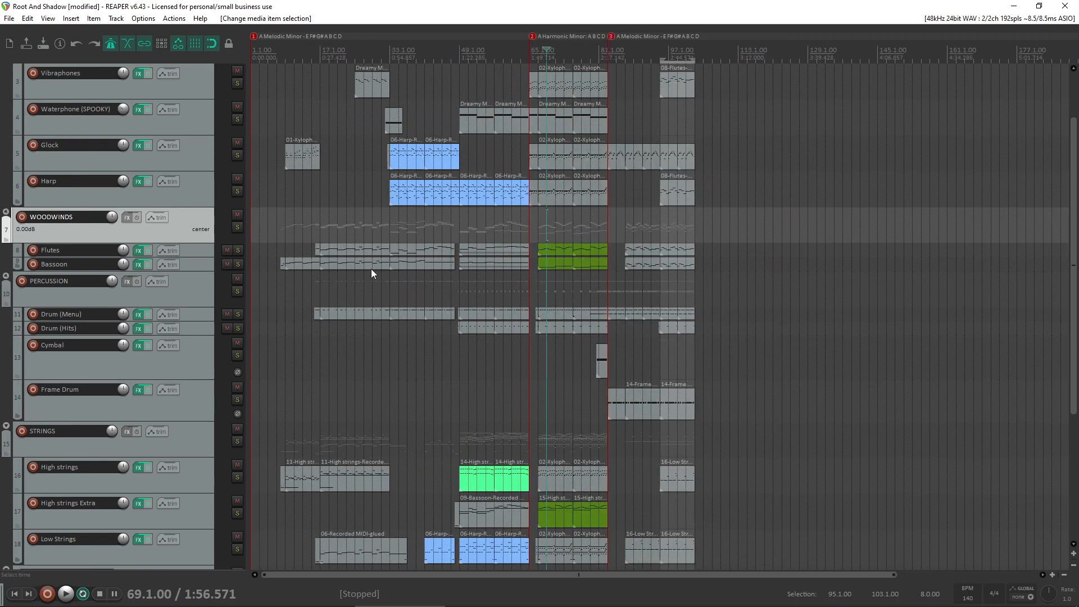
scroll(1, 286, down, 5)
scroll(2, 286, up, 7)
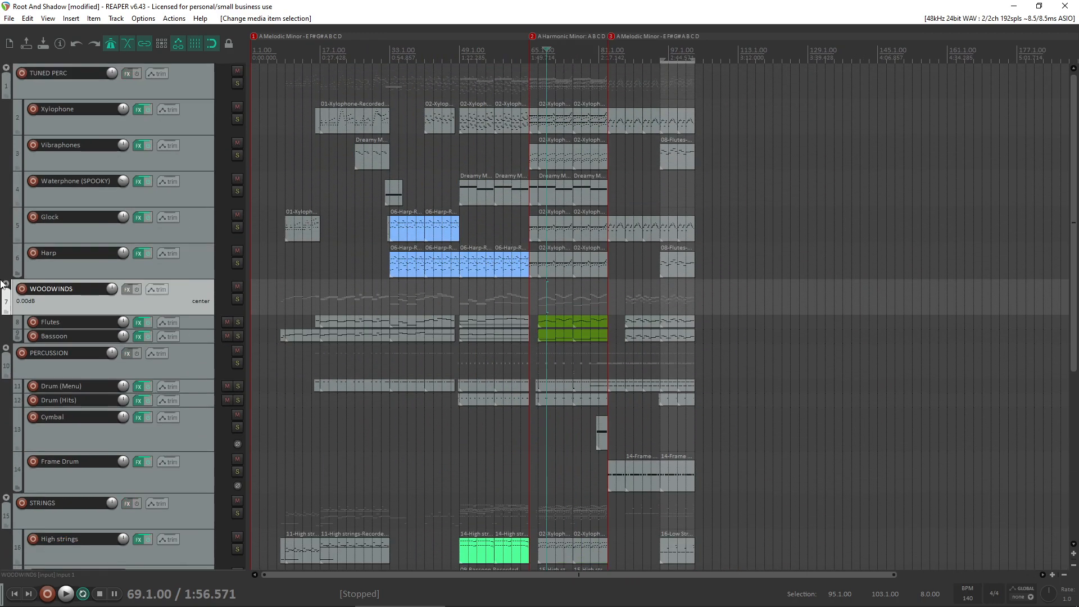
click(277, 291)
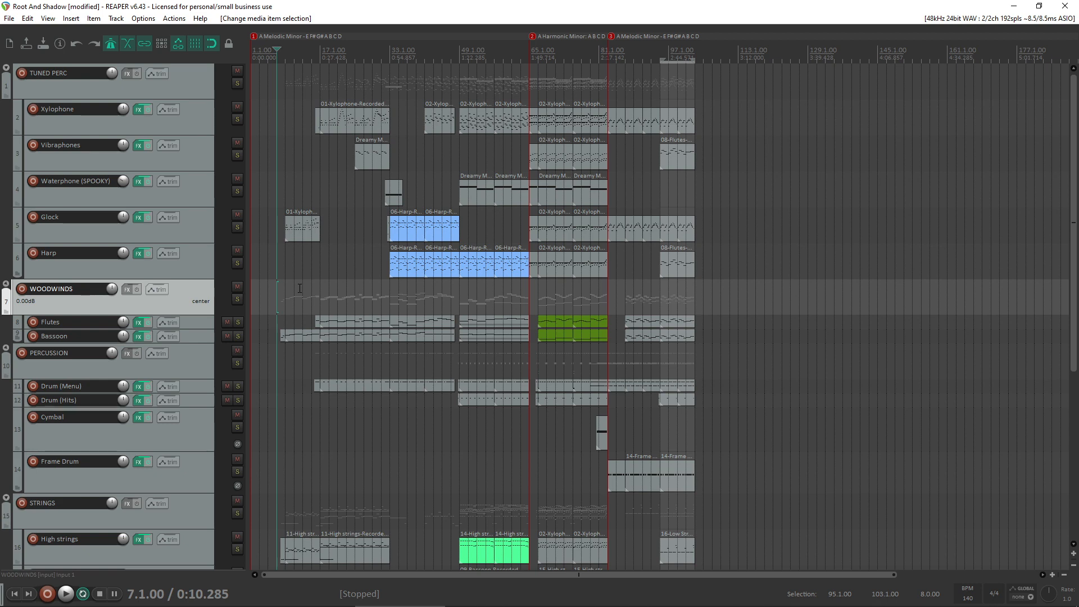
key(space)
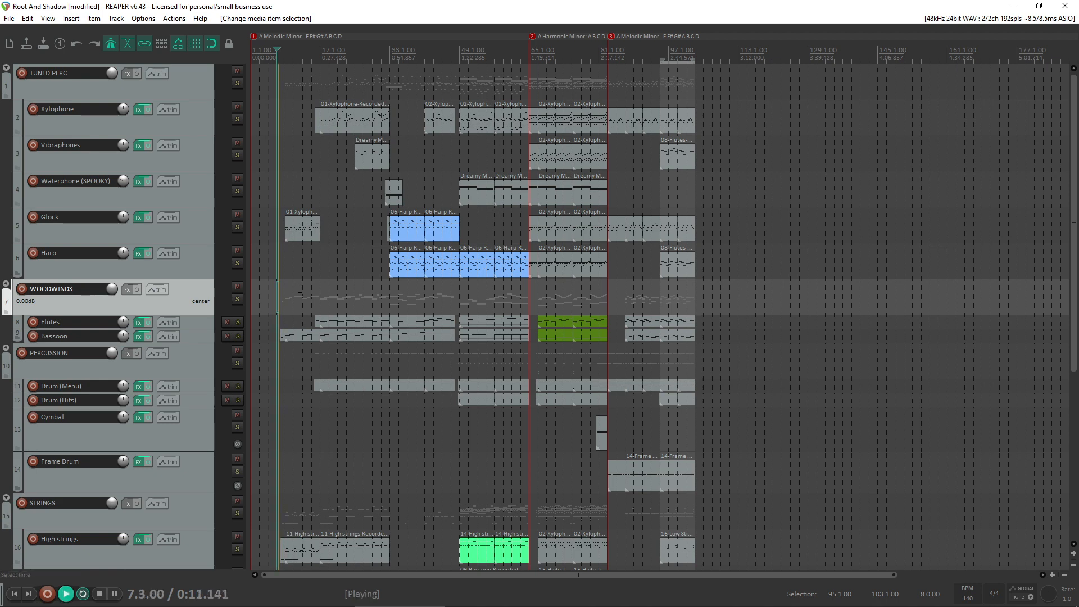
click(114, 42)
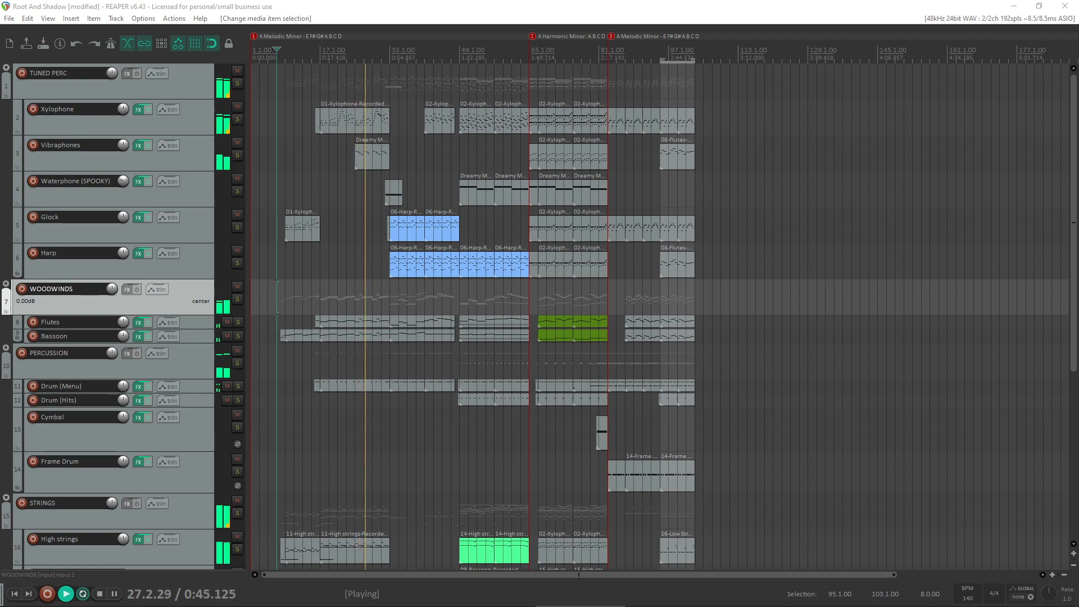
- Arm the High strings track for recording during playback near bar 32, and disarm it again
scroll(2, 459, down, 2)
scroll(2, 459, down, 1)
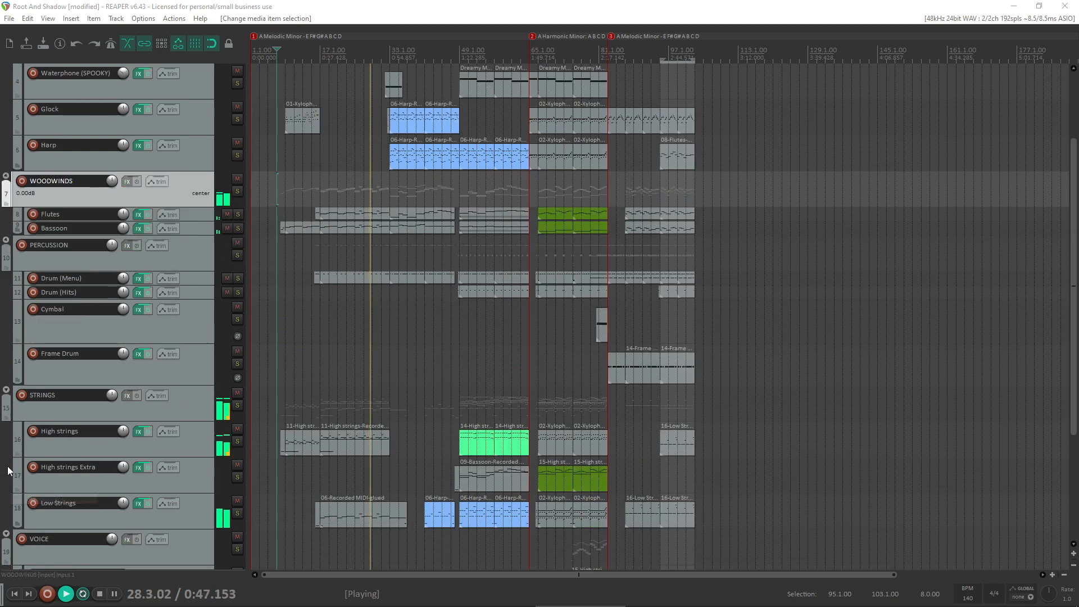
click(33, 432)
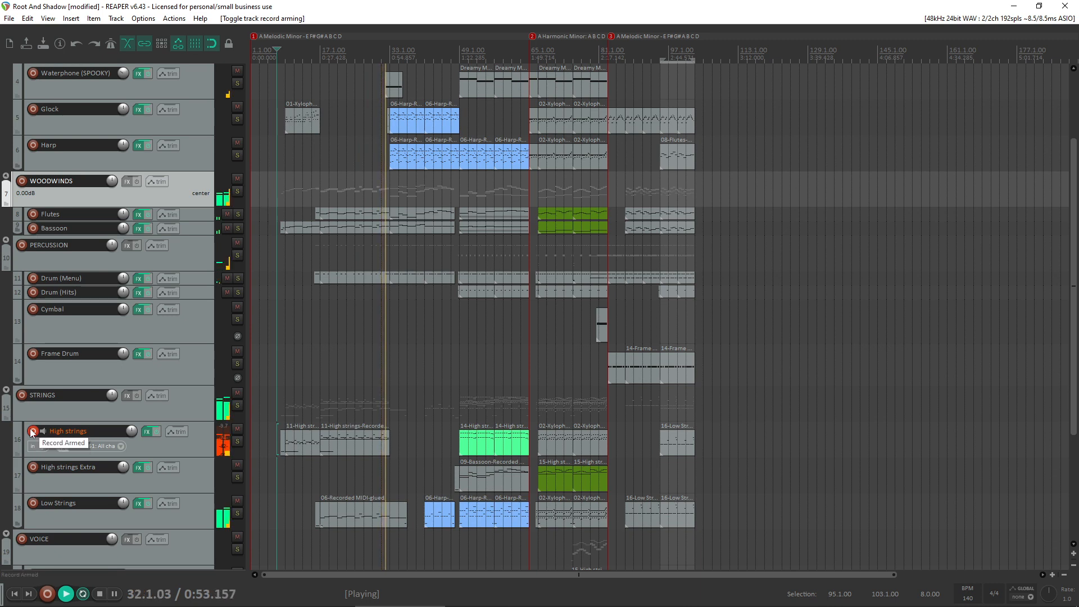
click(33, 432)
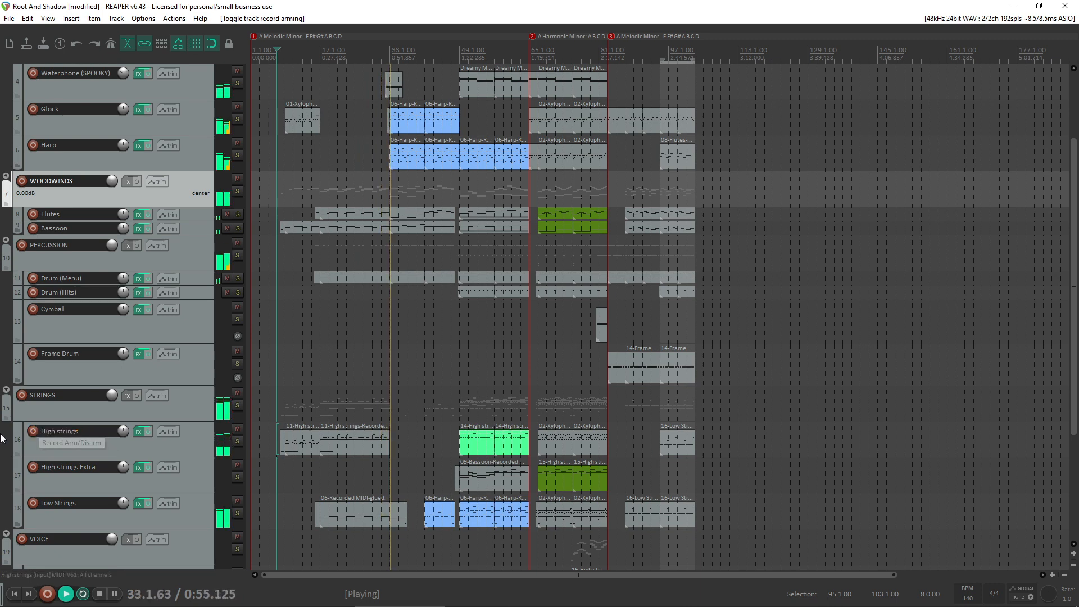
- Fit all tracks into the arrangement view, arm High strings during playback near bar 57, and disarm it
scroll(3, 438, up, 3)
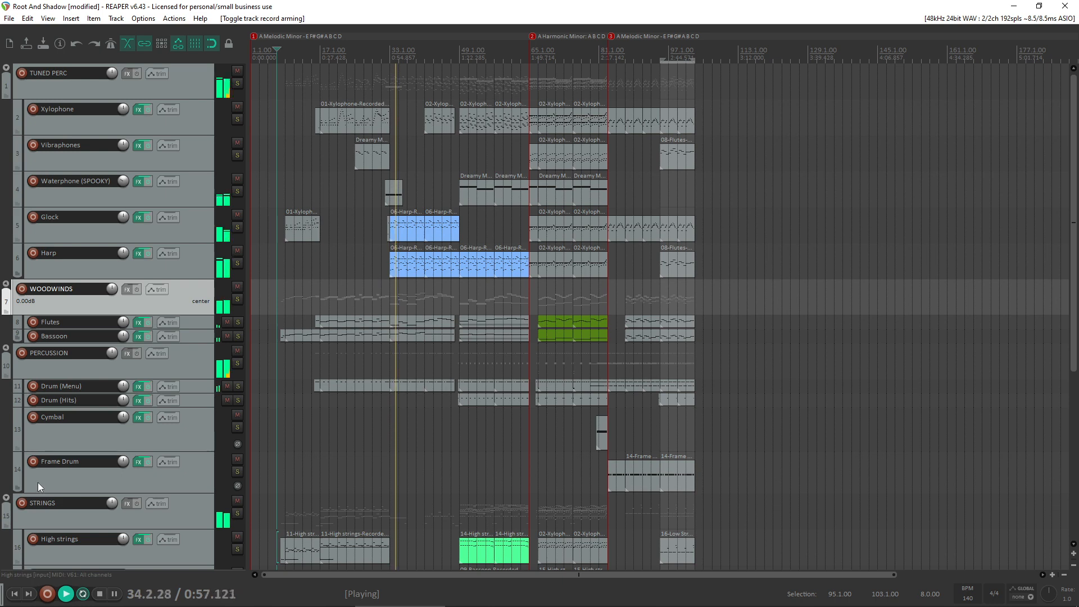
scroll(10, 409, down, 4)
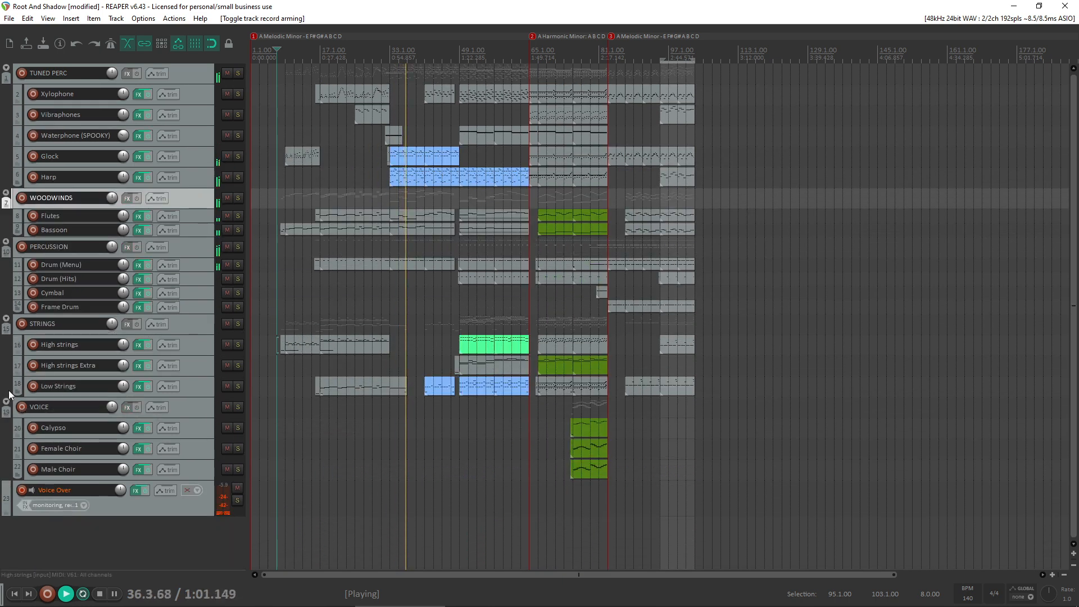
scroll(8, 385, up, 2)
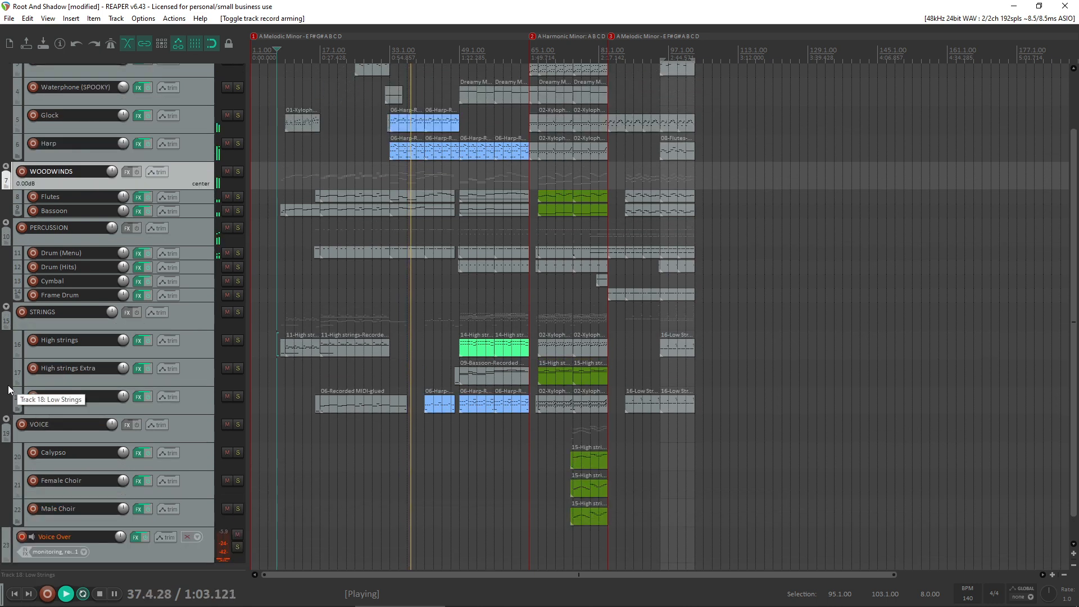
scroll(10, 380, down, 1)
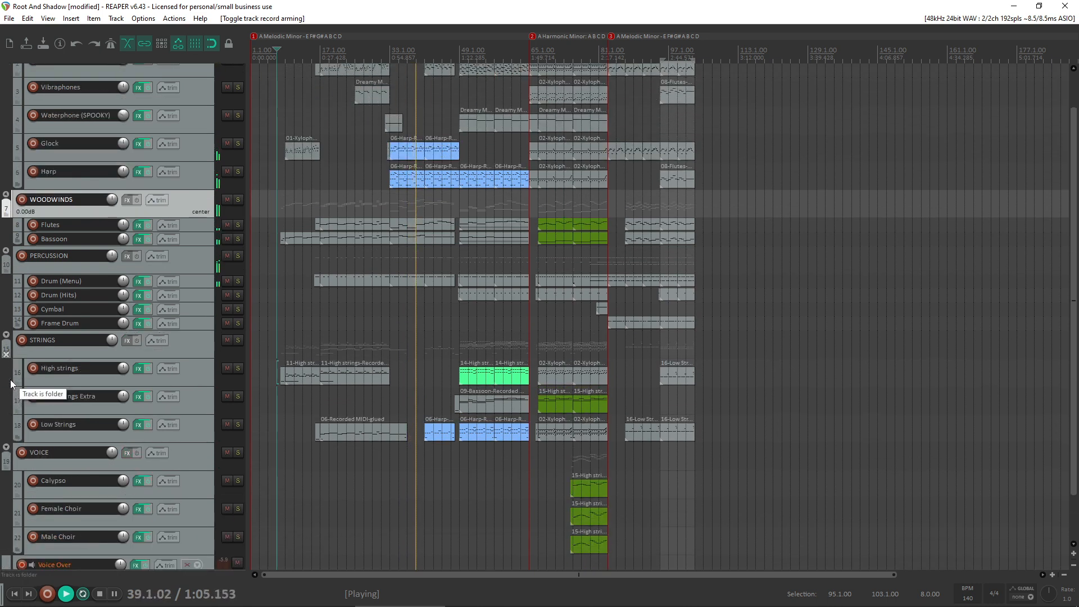
scroll(10, 379, down, 2)
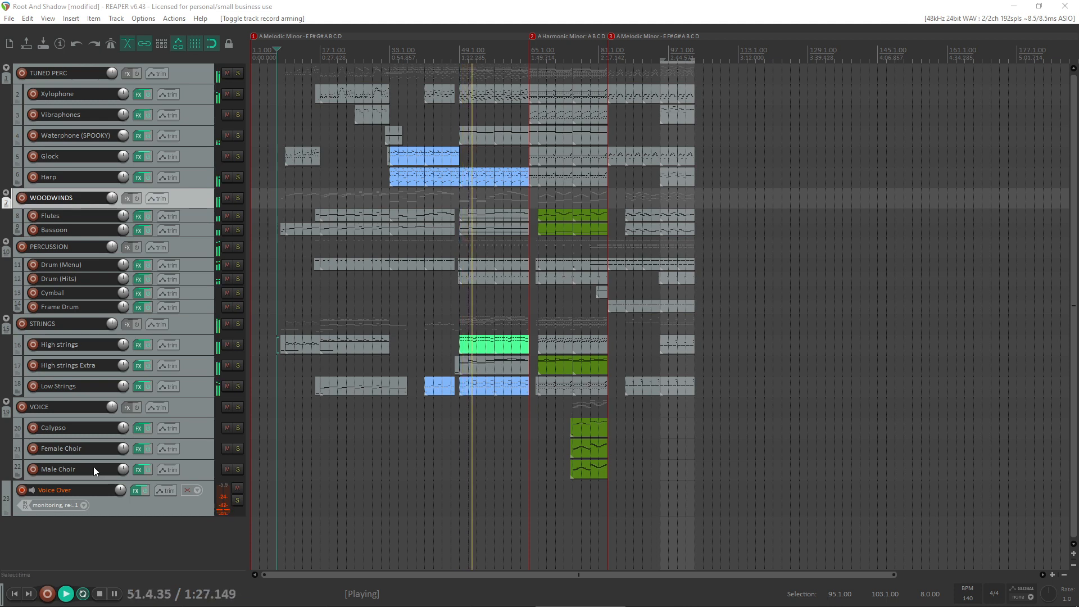
click(32, 347)
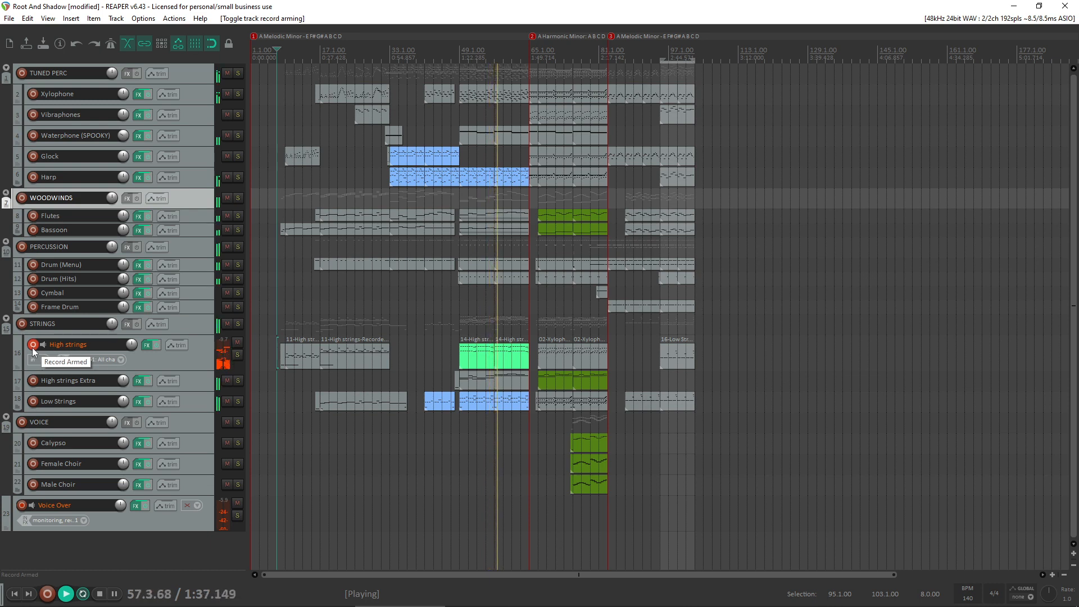
click(32, 347)
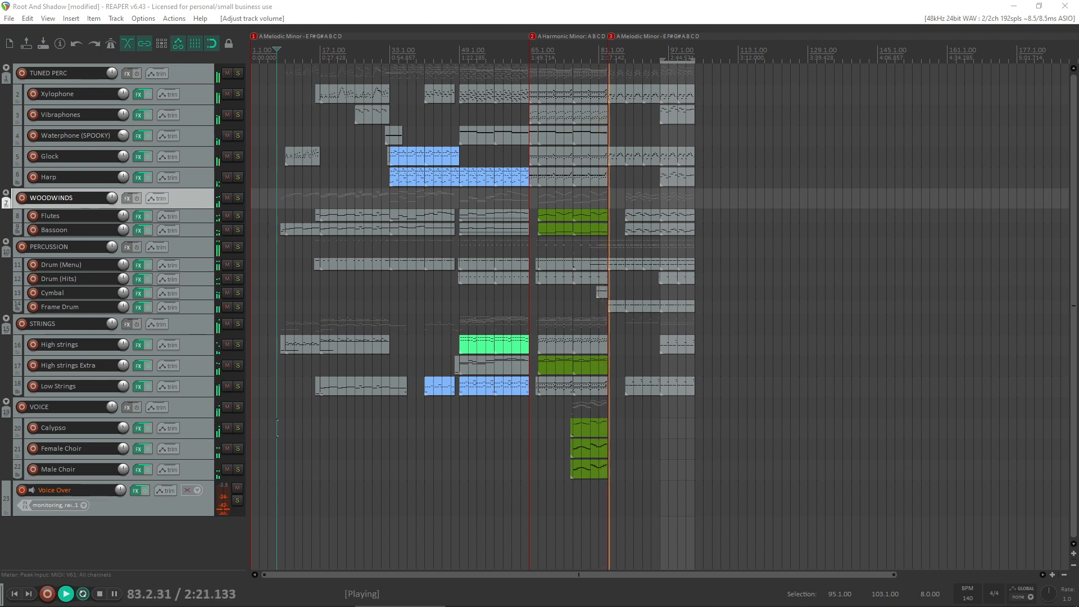
- Replay the arrangement from around bar 79 to hear the transition into the A Melodic Minor section at bar 83
scroll(612, 381, up, 3)
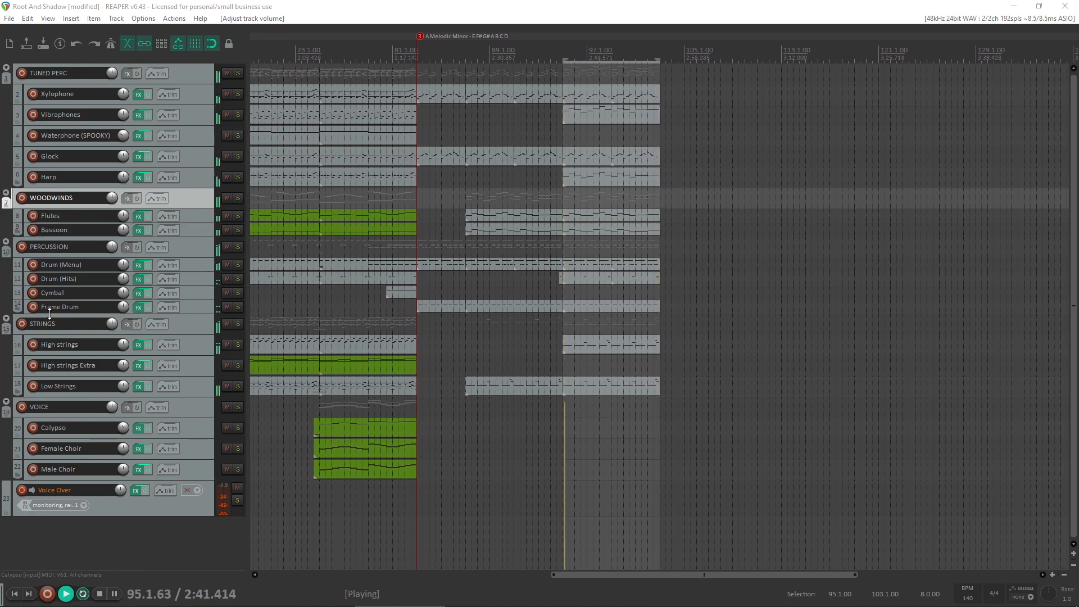
click(396, 295)
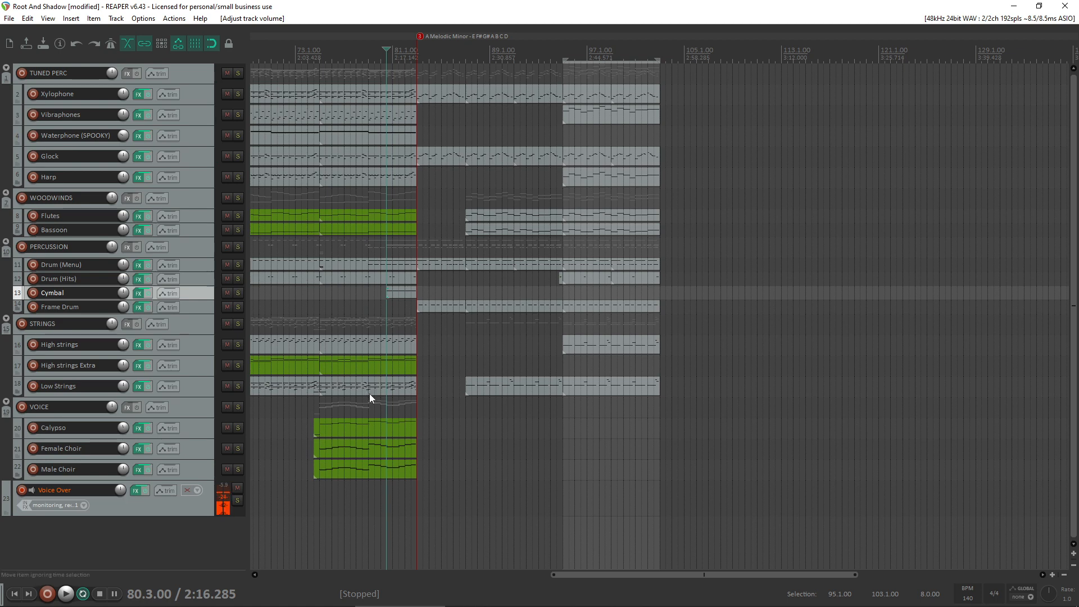
click(378, 205)
key(space)
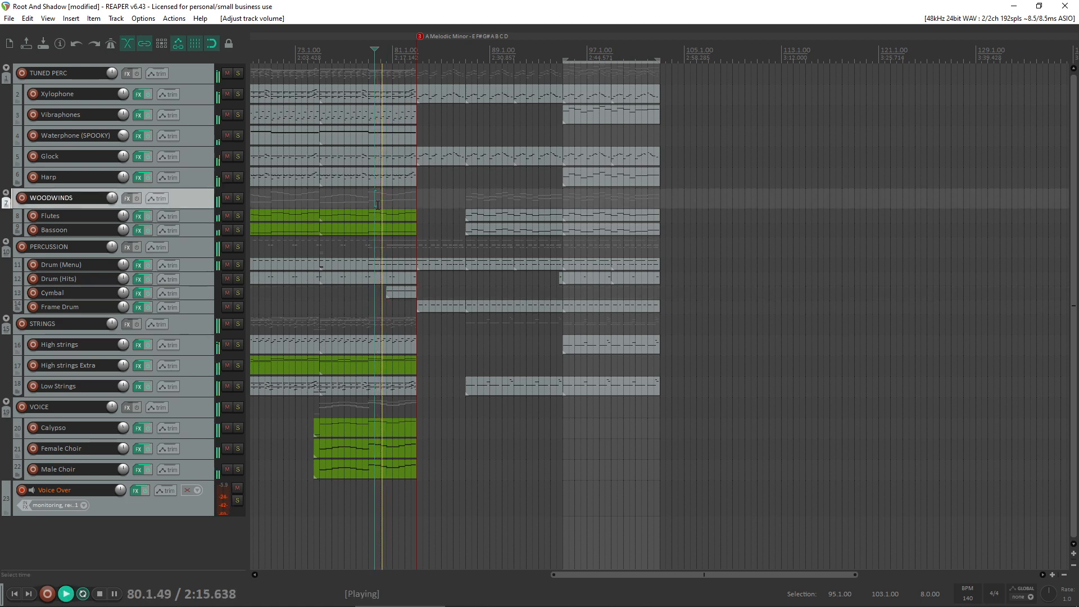
scroll(403, 257, up, 4)
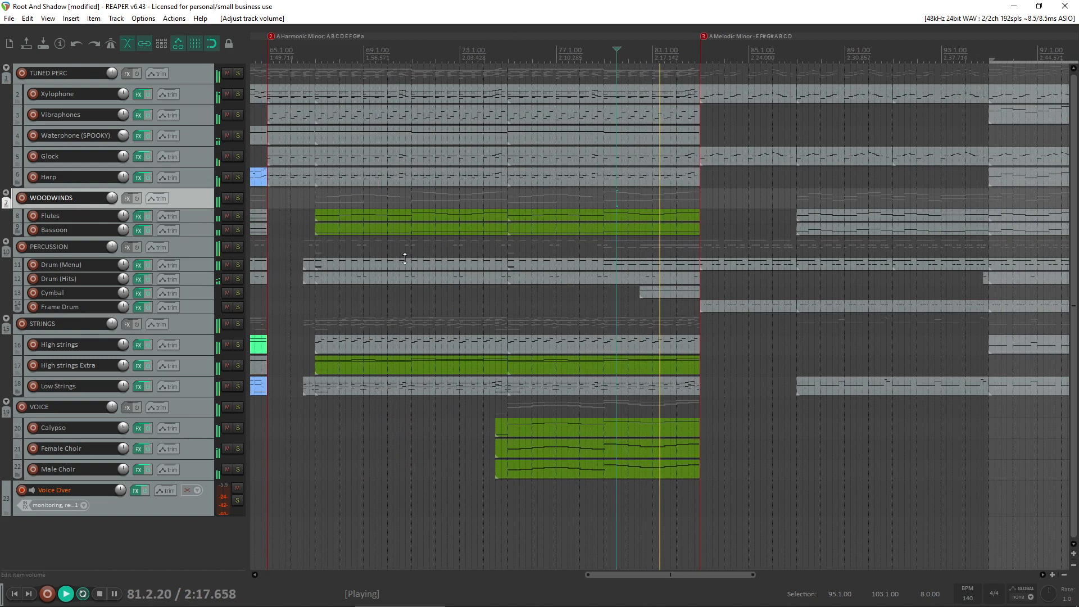
scroll(450, 290, up, 3)
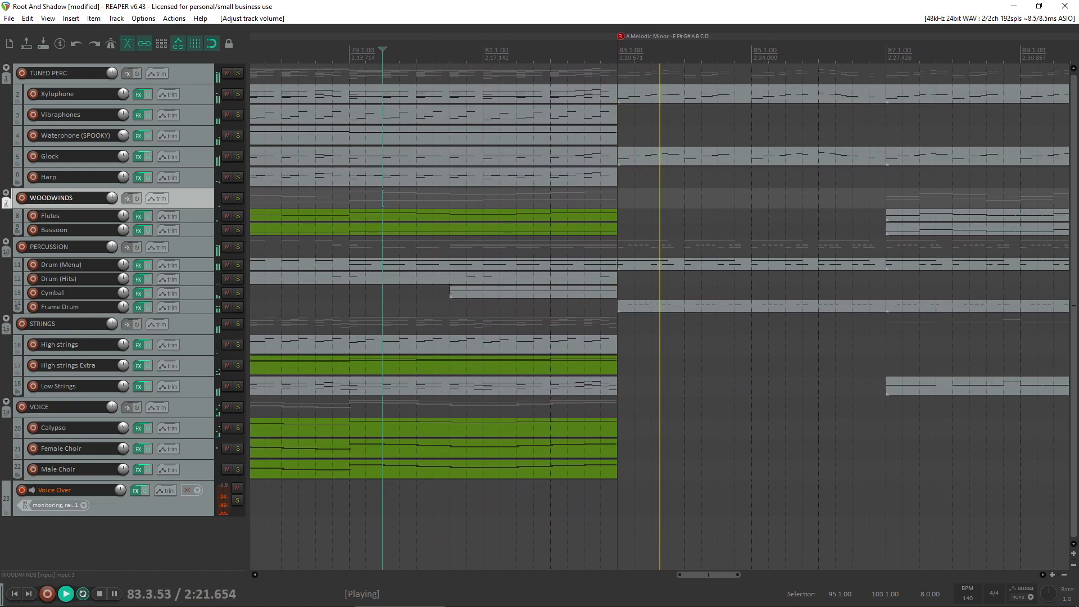
- Stop playback, select the Calypso item, and examine how the green parts lead into bar 83
scroll(450, 289, down, 4)
key(space)
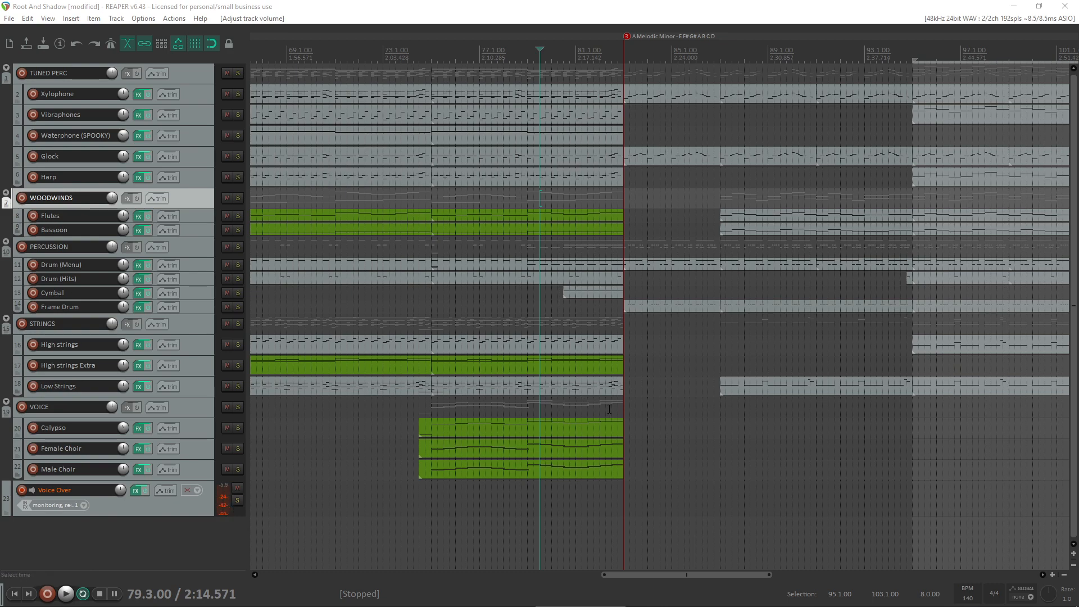
scroll(590, 321, down, 2)
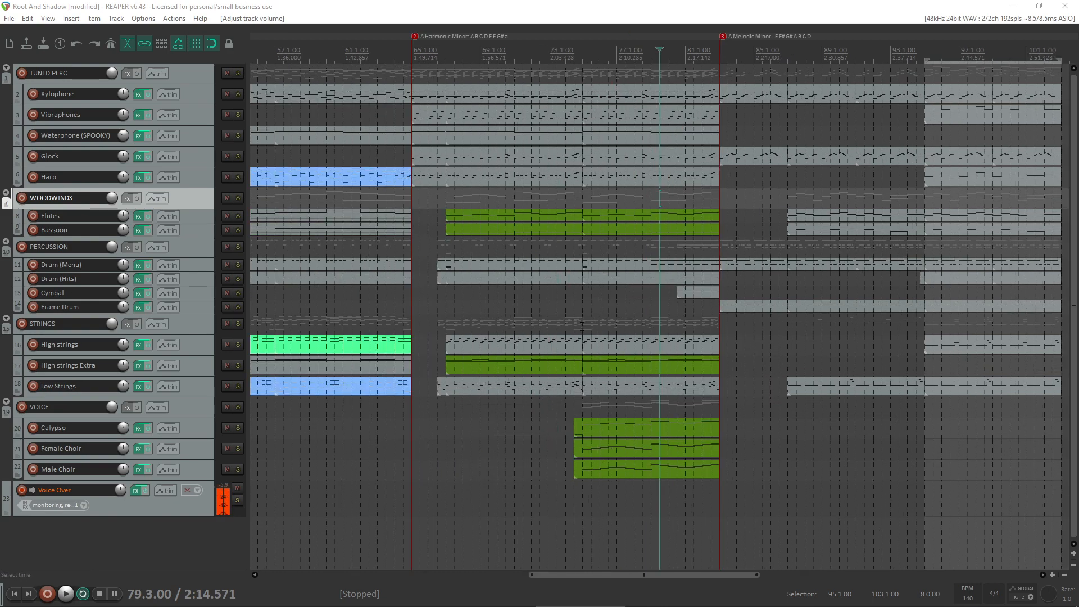
click(652, 427)
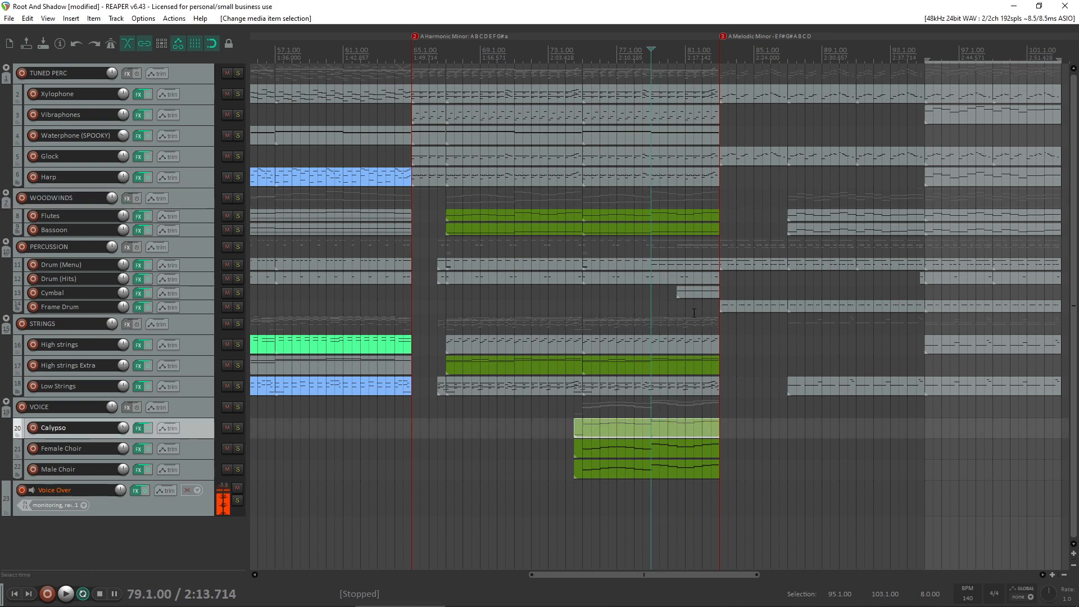
scroll(719, 365, up, 2)
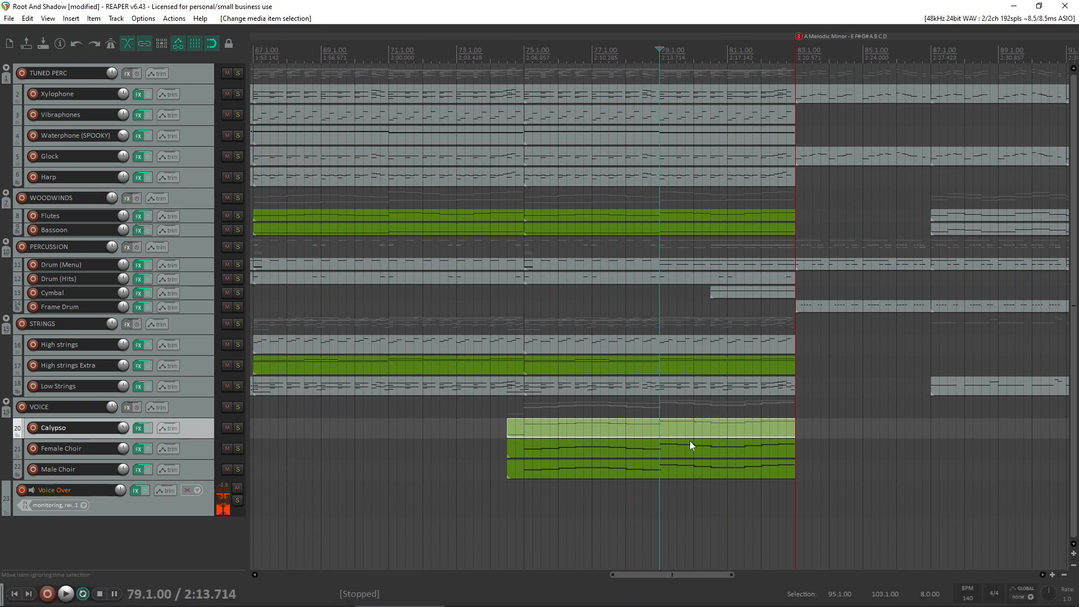
scroll(695, 415, down, 1)
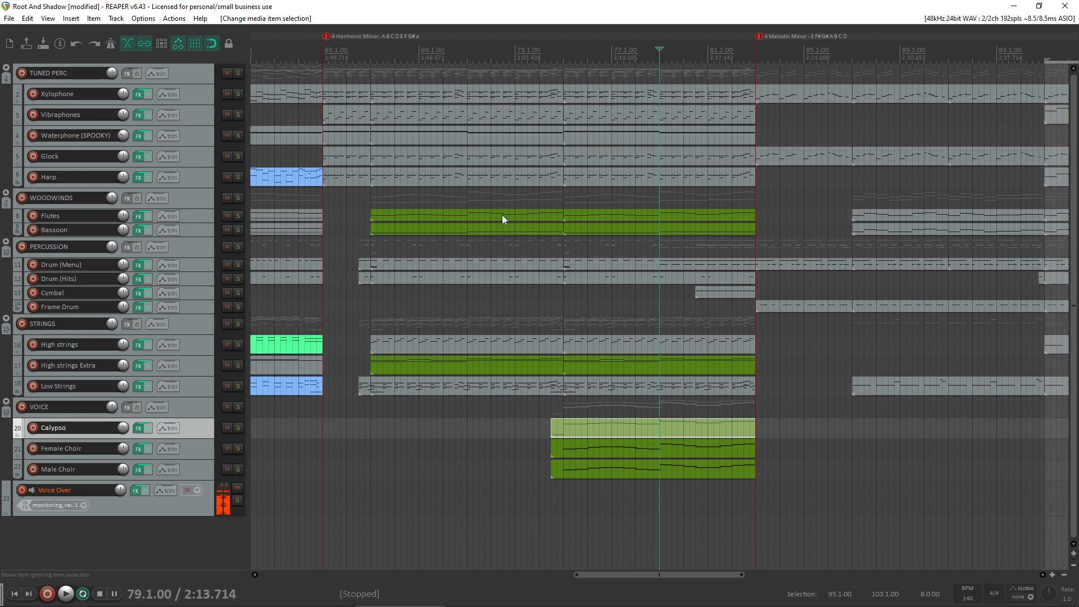
scroll(717, 341, down, 2)
scroll(751, 363, up, 3)
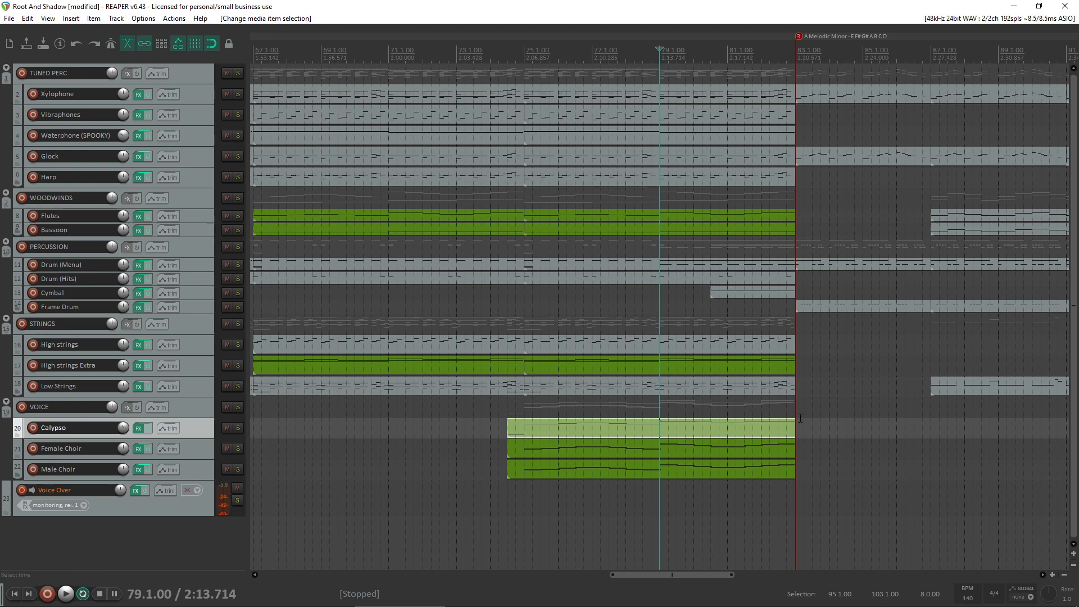
- Copy the Calypso item on its own track so the copy starts at bar 83
click(588, 431)
scroll(744, 409, down, 2)
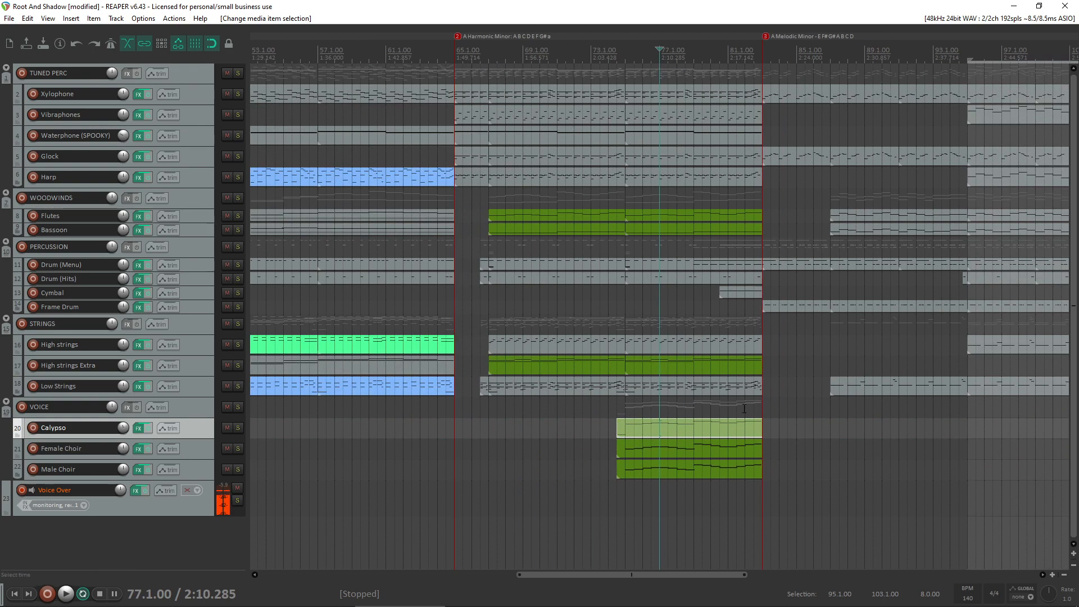
click(777, 434)
scroll(777, 434, up, 4)
scroll(562, 428, down, 1)
click(532, 427)
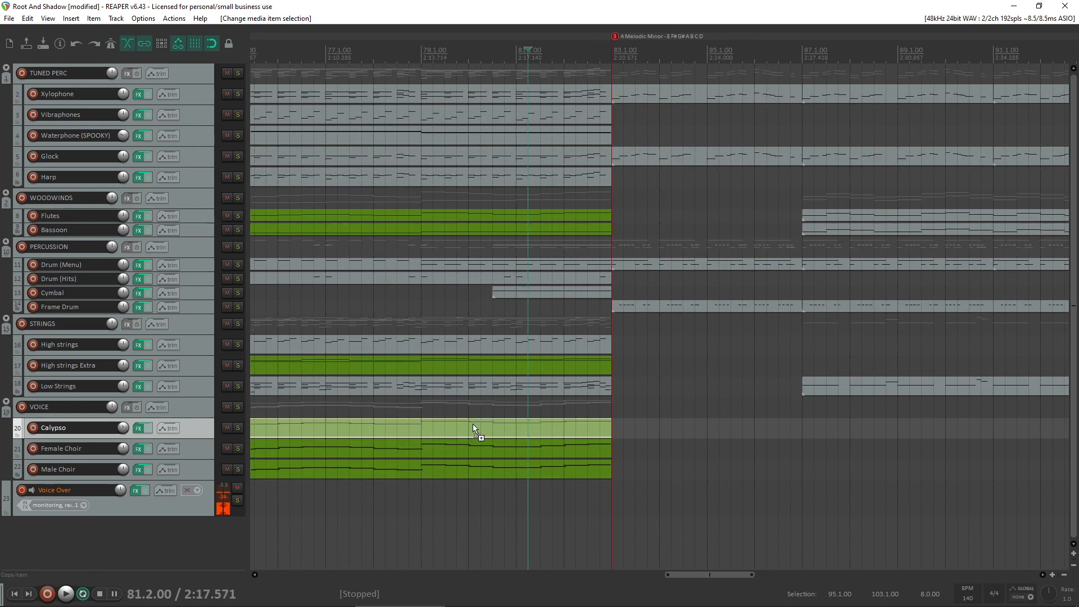
drag(473, 429, 873, 430)
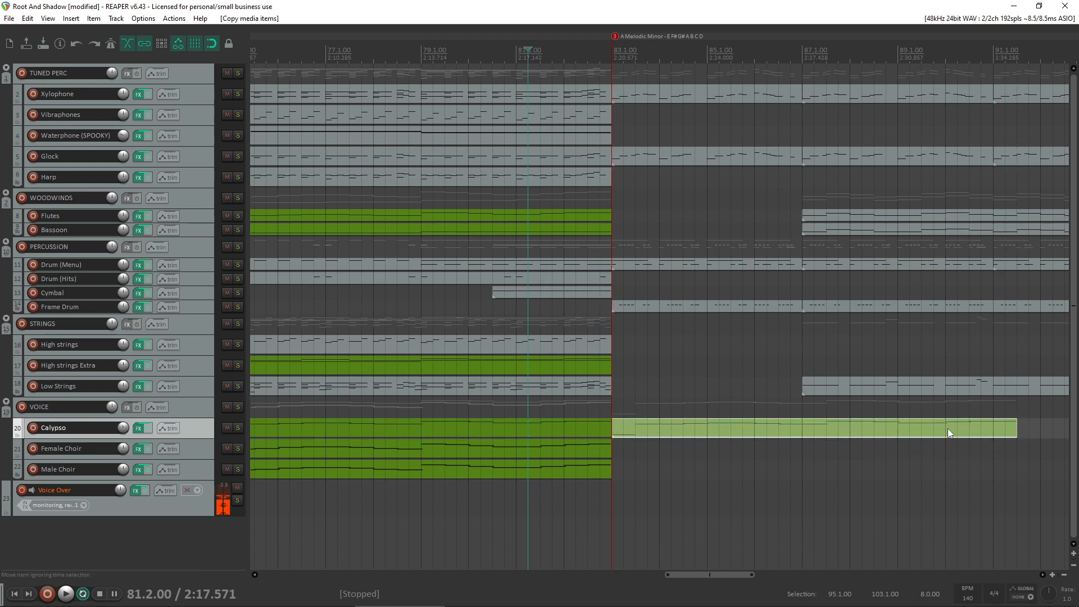
- In the copied Calypso item, delete the low keyswitch note and shift all remaining notes earlier so the melody starts at bar 83
double_click(654, 429)
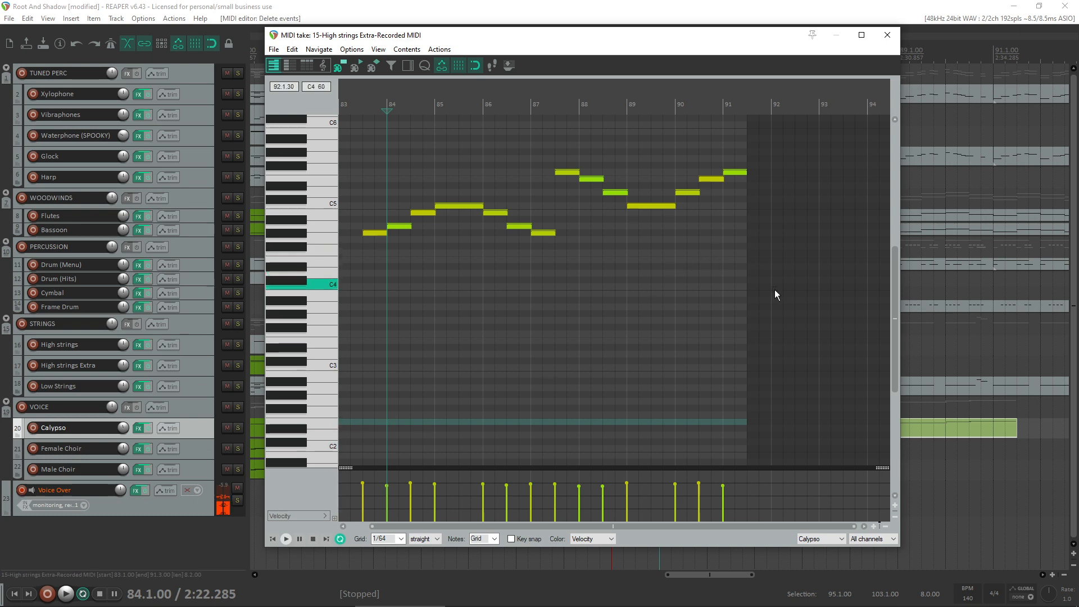
key(ctrl+a)
scroll(290, 261, up, 1)
drag(381, 262, 343, 265)
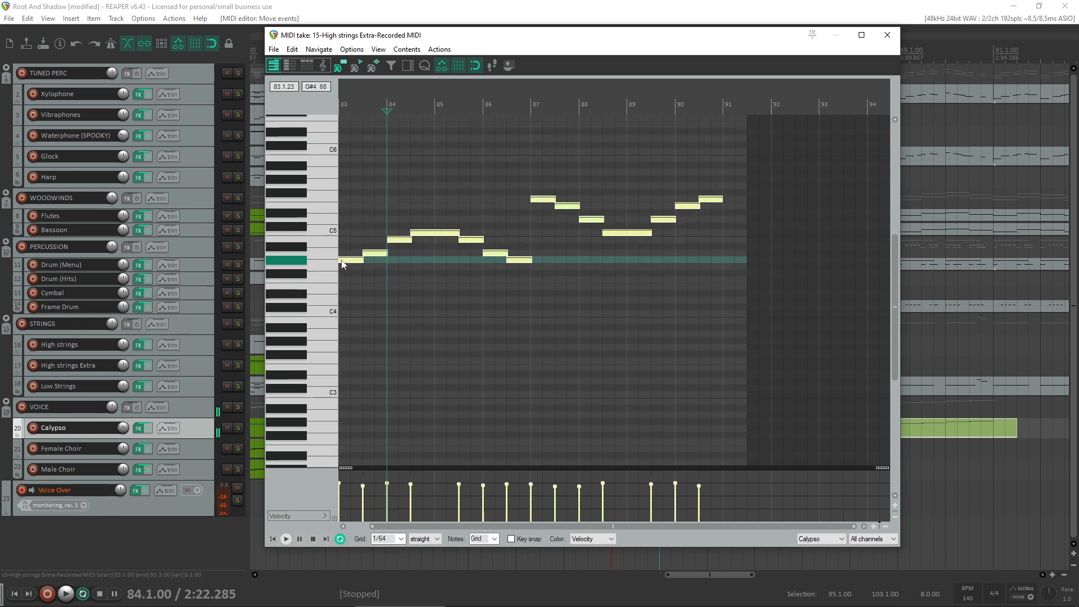
click(886, 35)
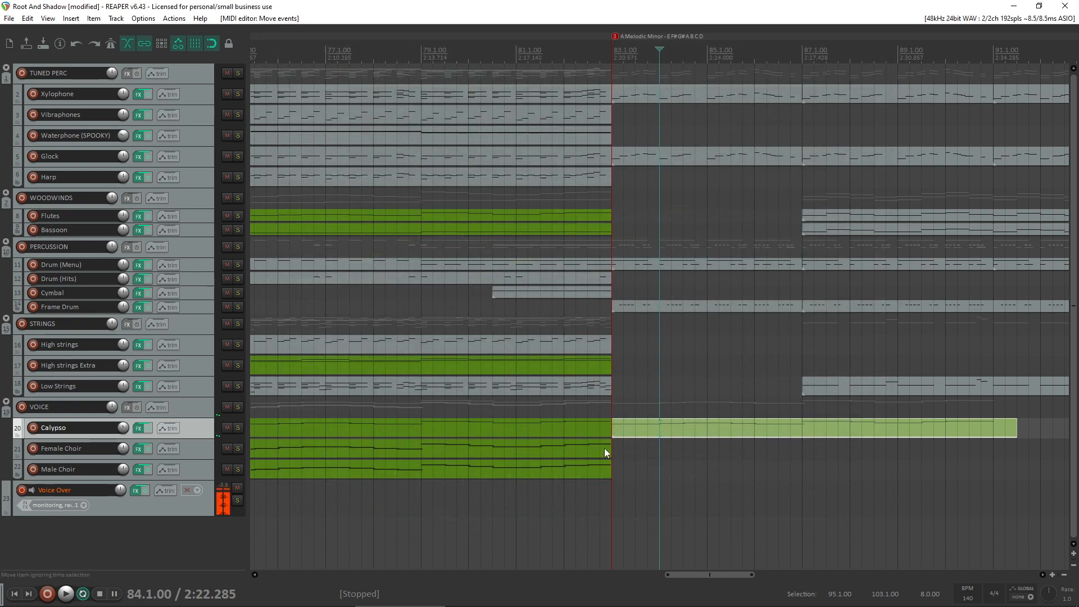
- Open the original Calypso item's notes and its Kontakt instrument, and audition the low keys around C1 and D2 for a keyswitch
click(580, 428)
double_click(580, 428)
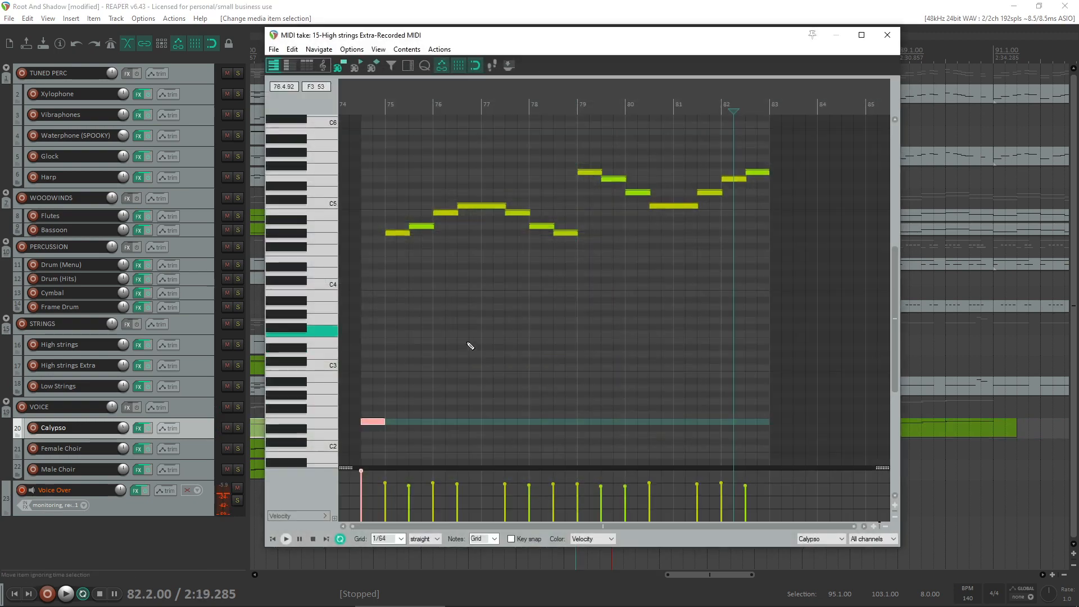
click(140, 428)
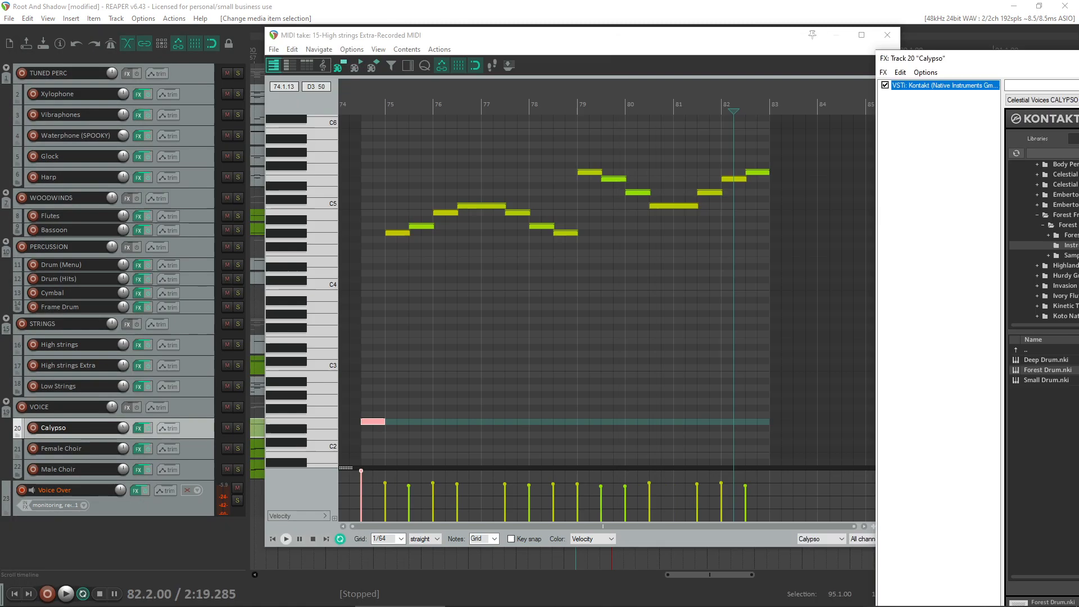
drag(1040, 59, 1078, 59)
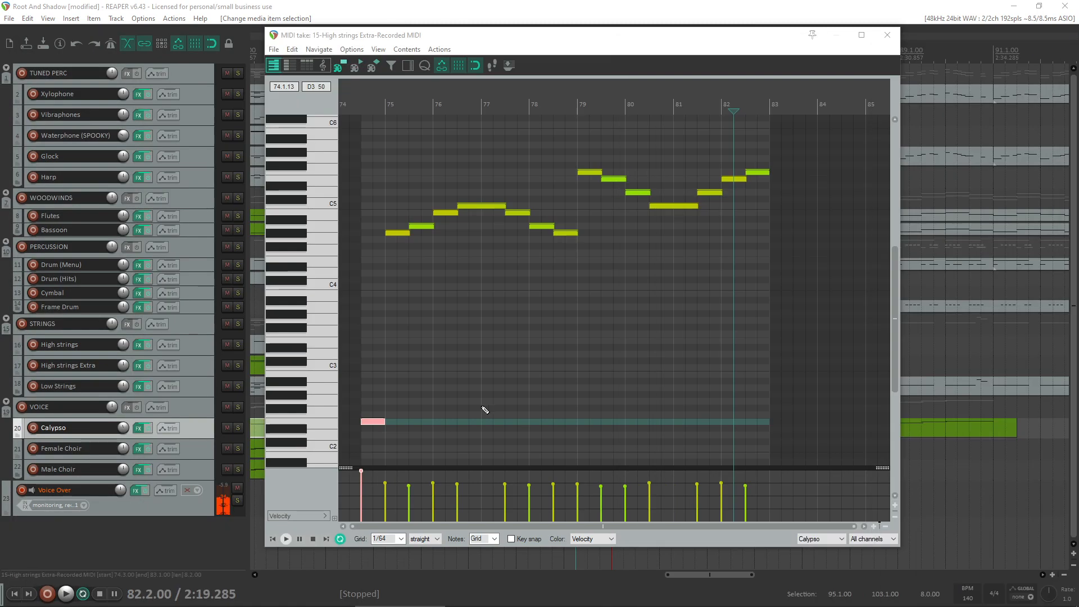
scroll(327, 437, down, 1)
click(329, 429)
scroll(329, 436, down, 2)
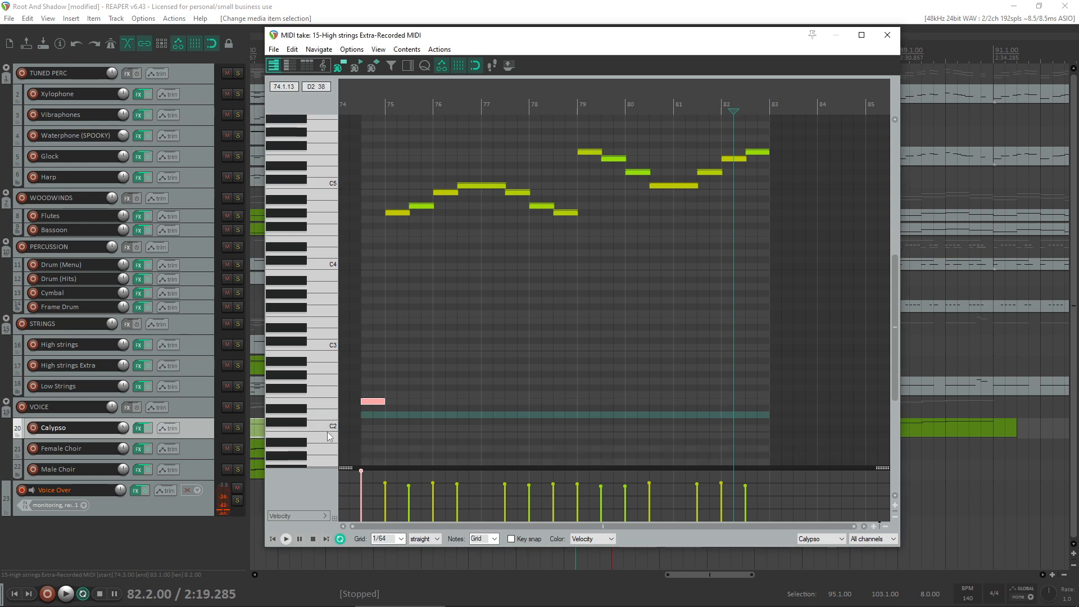
scroll(329, 436, down, 6)
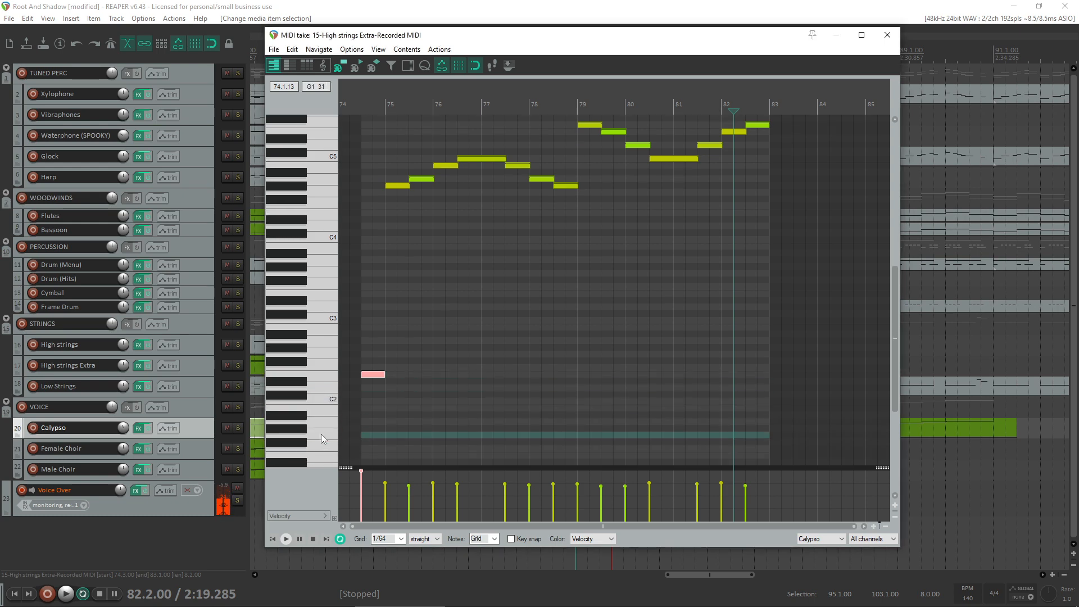
scroll(318, 430, down, 3)
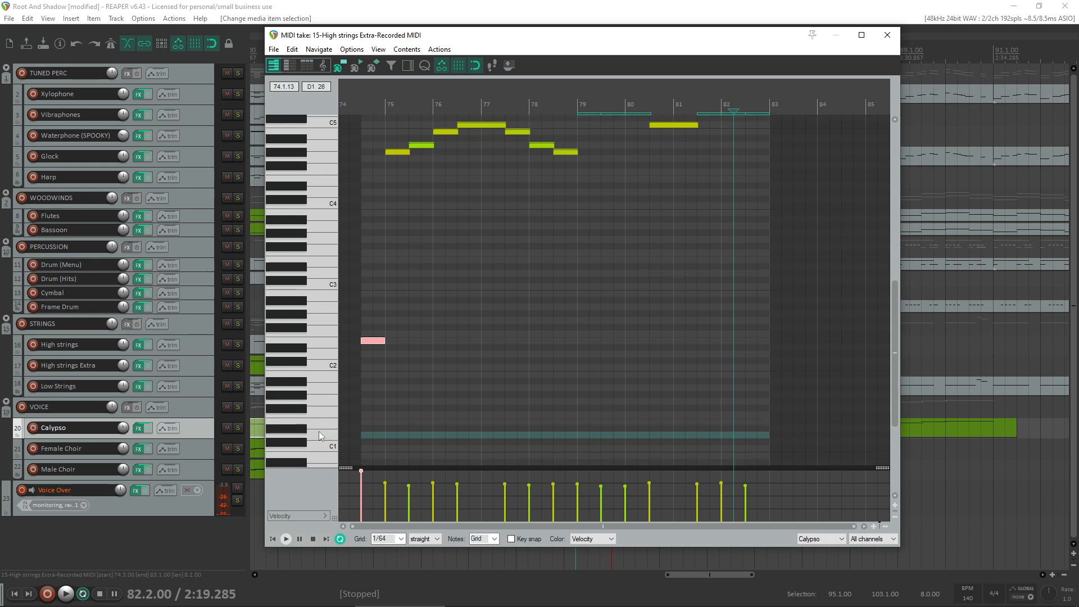
click(315, 436)
- Copy the low keyswitch note to C1 at the end of the original Calypso item and shorten it to end at bar 83
click(368, 341)
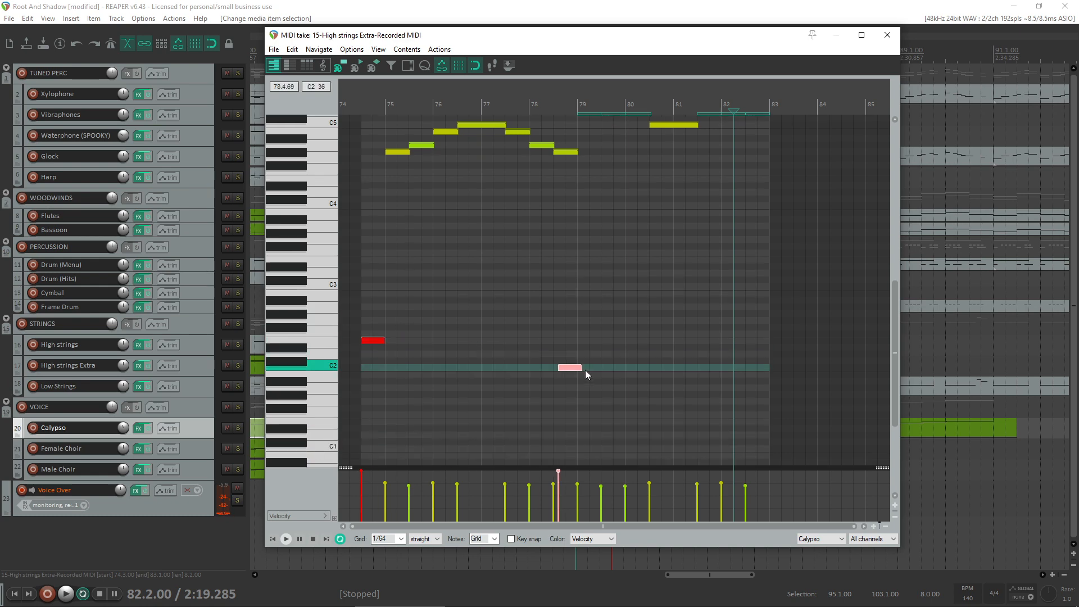
drag(764, 448, 767, 449)
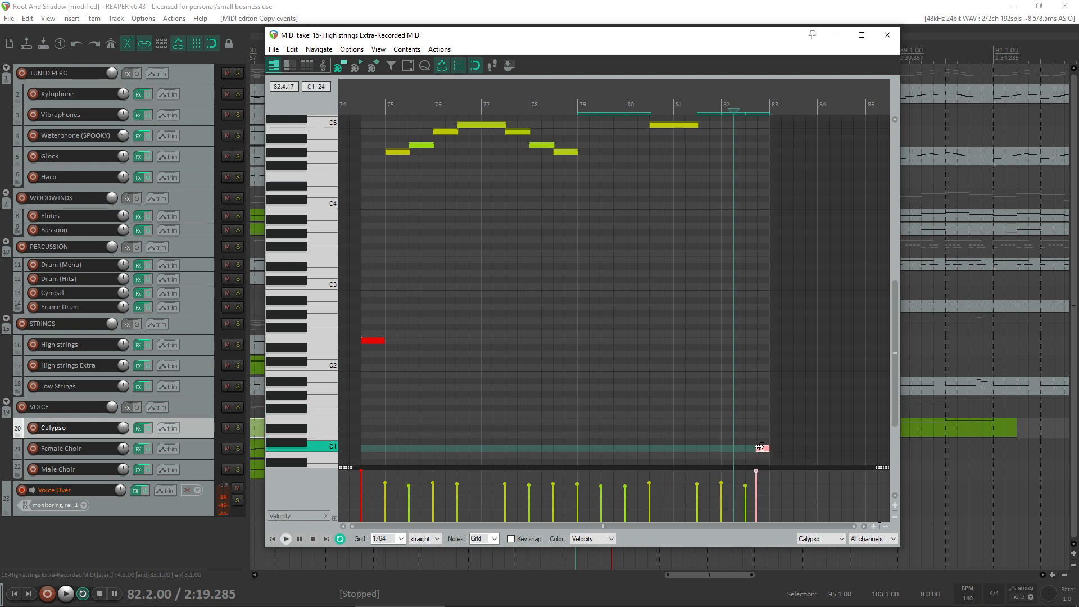
click(760, 447)
click(888, 35)
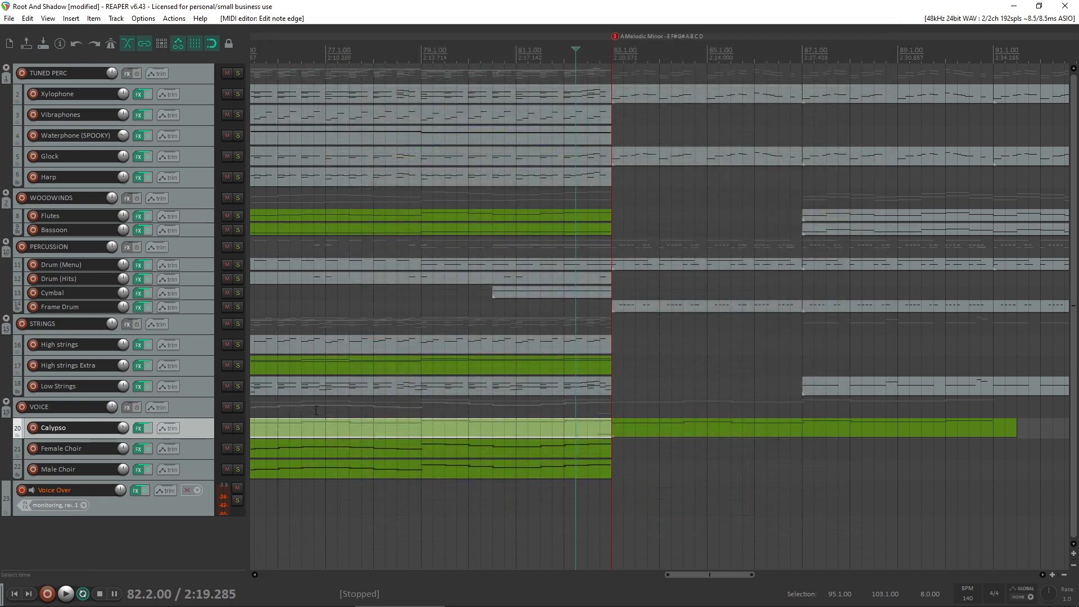
- Play the arrangement from just before bar 83 to hear the Calypso part continue into the new section
scroll(480, 411, down, 3)
click(480, 410)
key(space)
key(space)
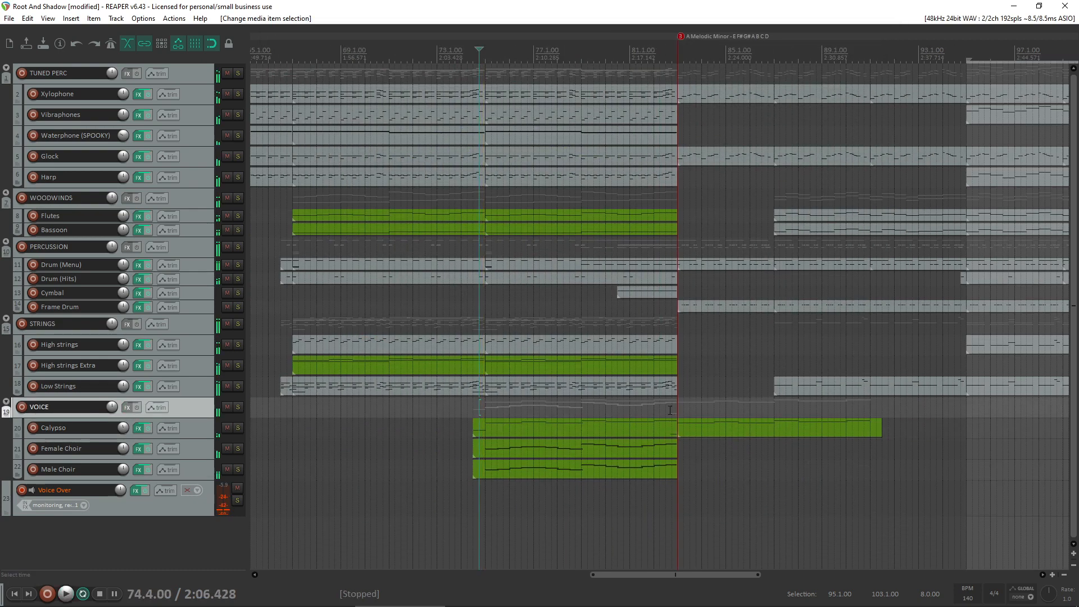
click(670, 410)
key(space)
scroll(709, 471, up, 3)
- Raise the velocities of all notes in the Calypso copy starting at bar 83
click(643, 427)
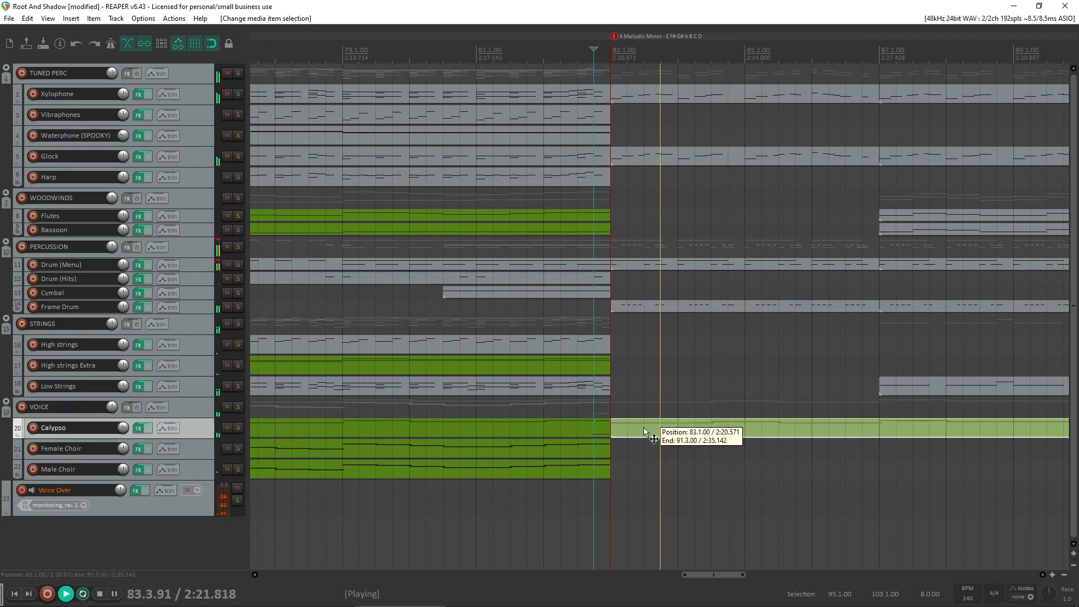
double_click(643, 427)
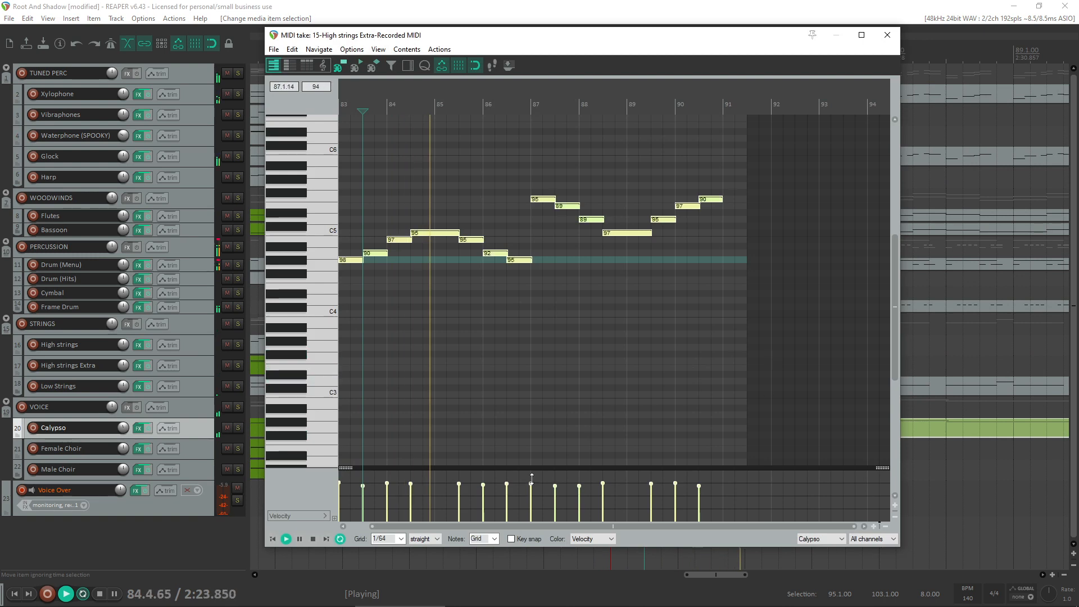
drag(531, 479, 538, 442)
click(888, 35)
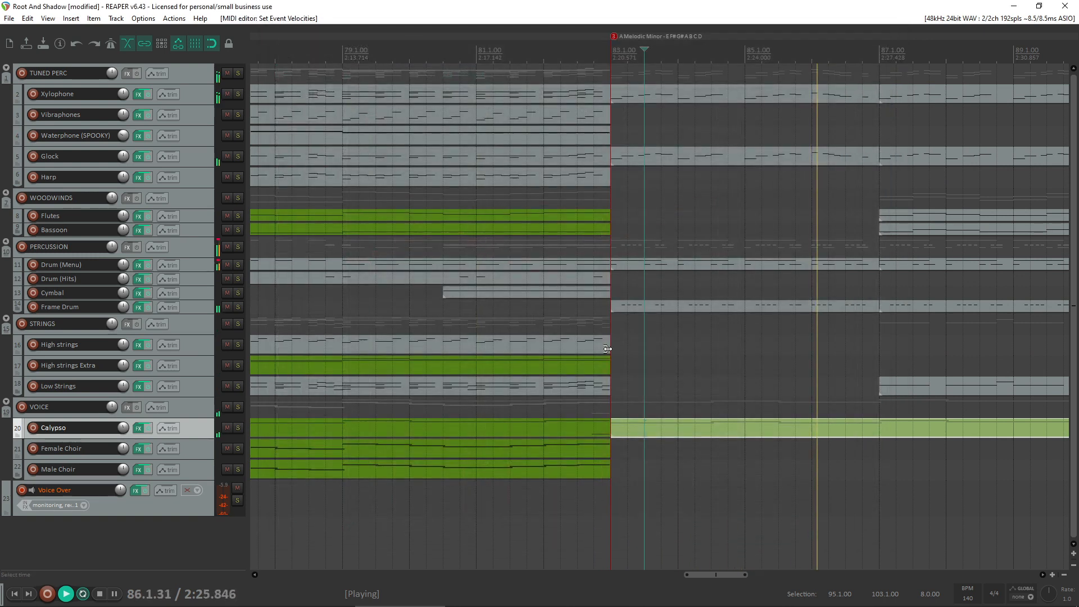
- Replay the transition from about bar 82 and briefly toggle solo on the VOICE folder track
click(577, 405)
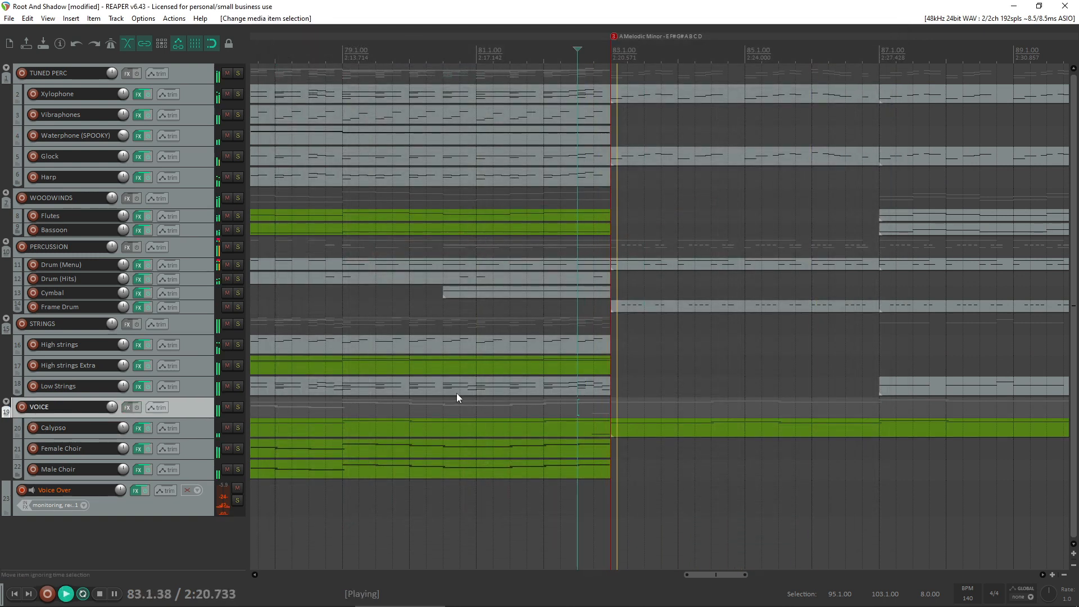
click(236, 409)
key(space)
click(236, 409)
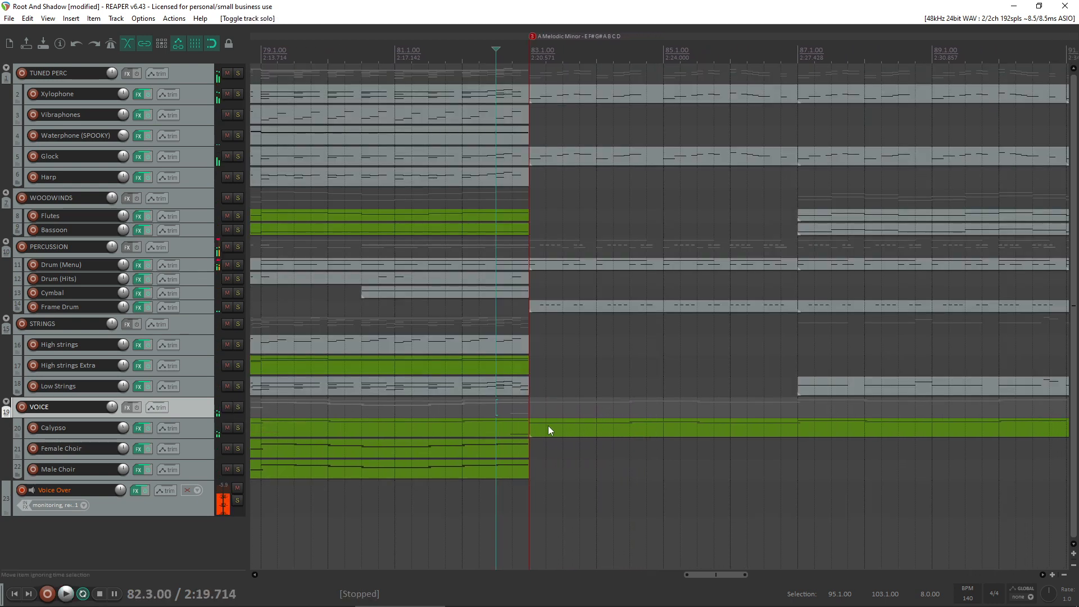
- Remove the Calypso copy after bar 83 and delete the C1 note at the end of the original Calypso item
click(549, 429)
double_click(500, 430)
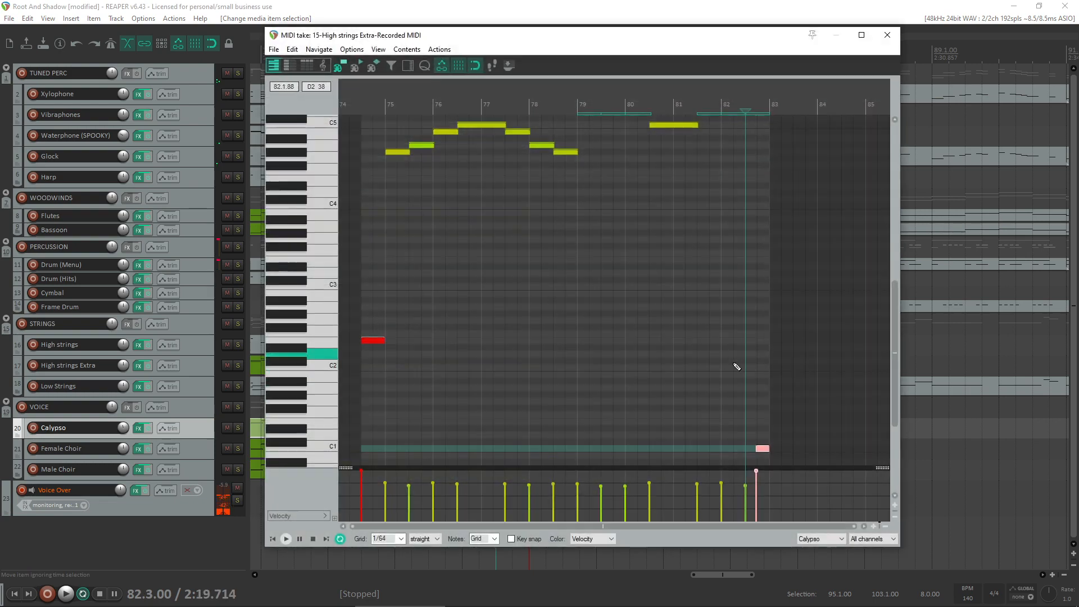
scroll(737, 366, down, 3)
key(Delete)
click(887, 35)
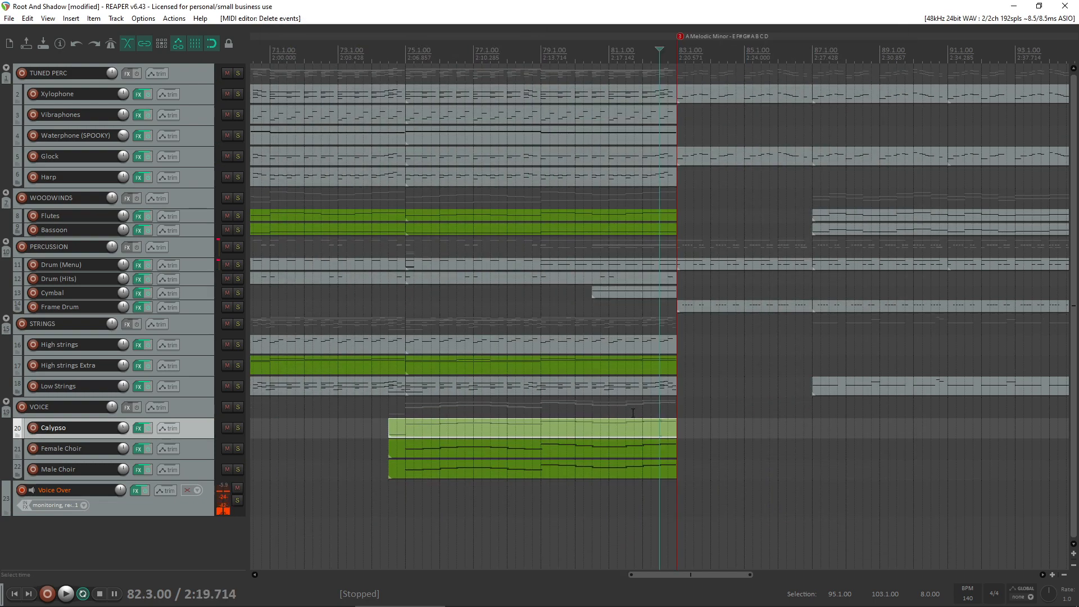
- Replay the arrangement from bar 80.3 through the bar 83 transition, stop playback, and view the sections on either side
click(643, 368)
click(603, 359)
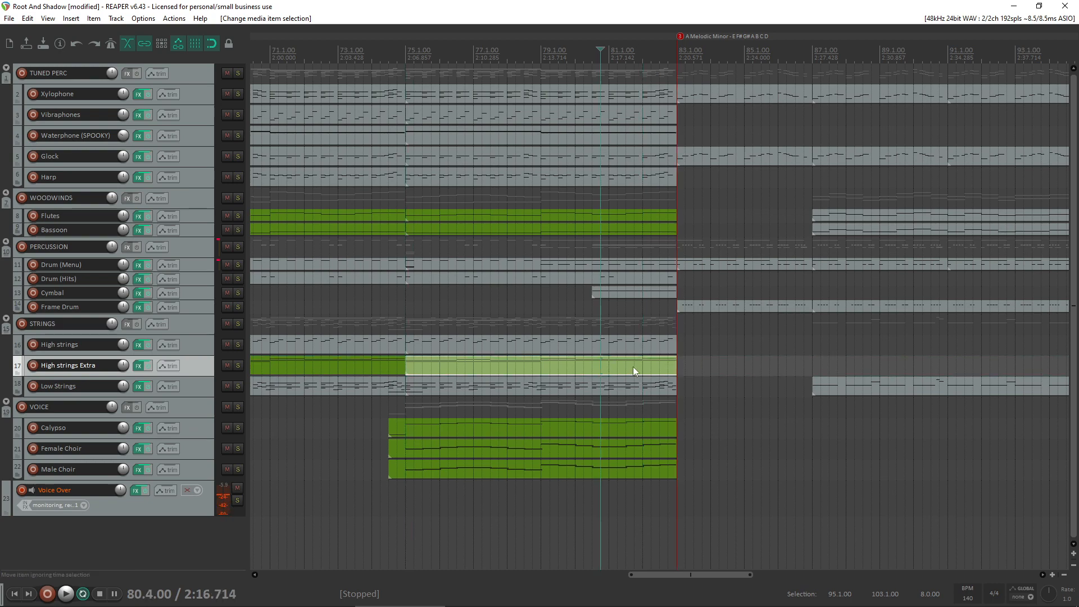
click(662, 366)
click(592, 307)
key(space)
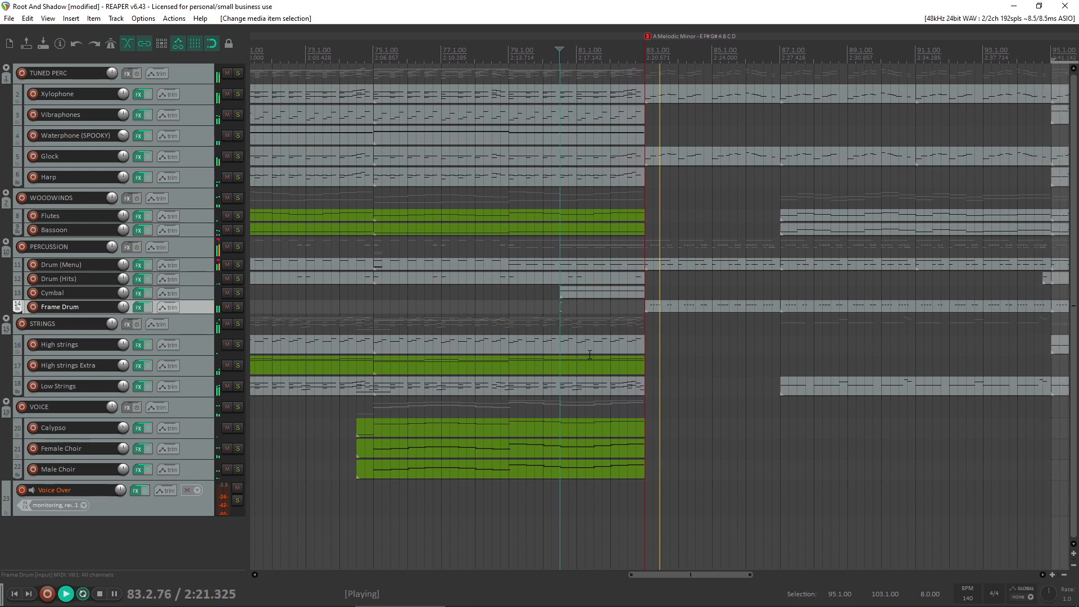
scroll(576, 288, down, 2)
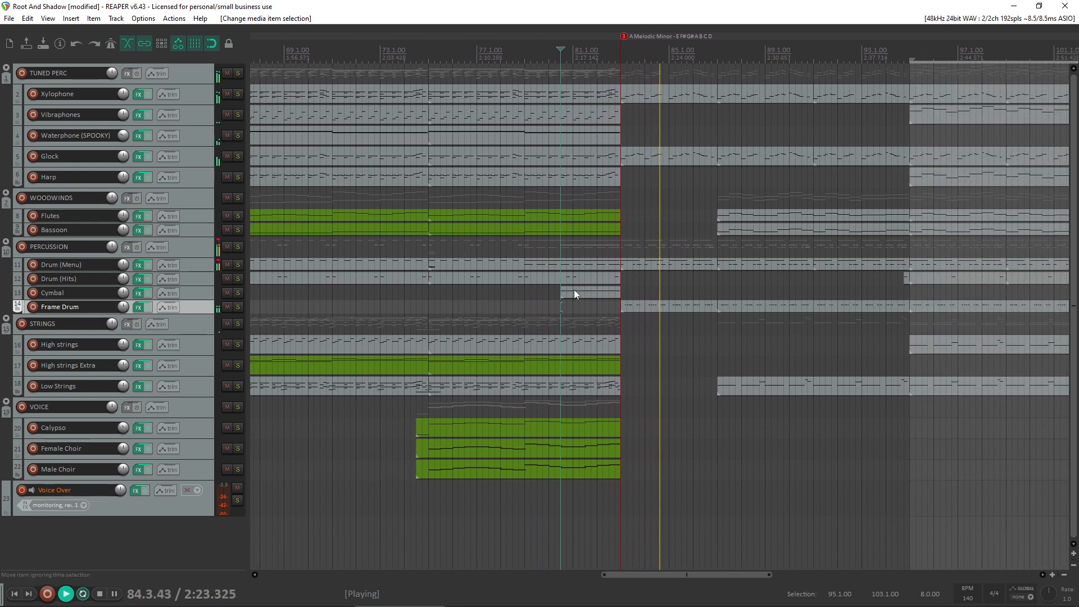
key(space)
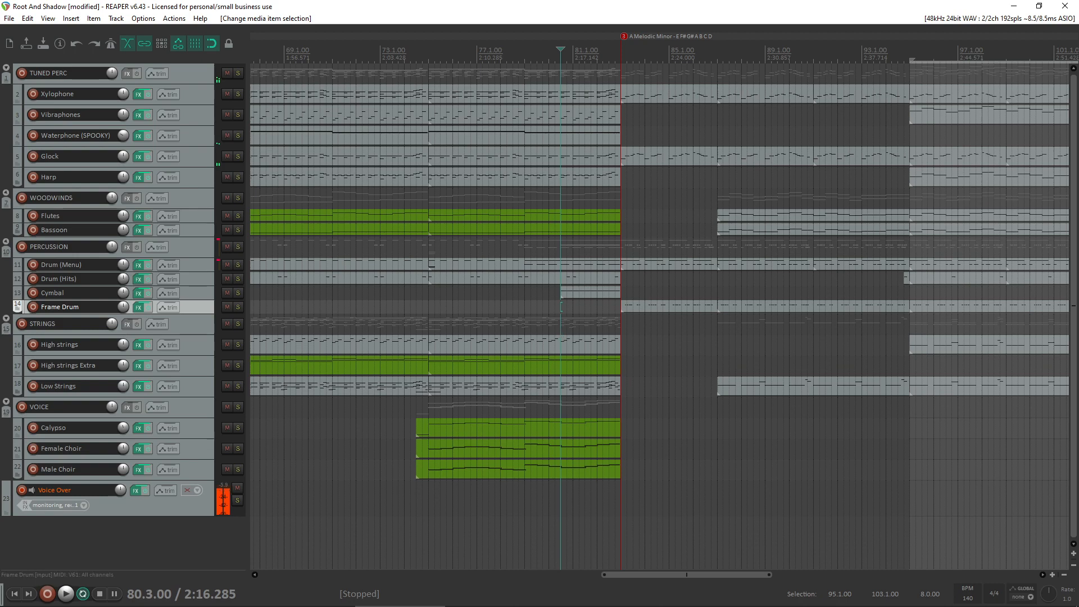
click(601, 599)
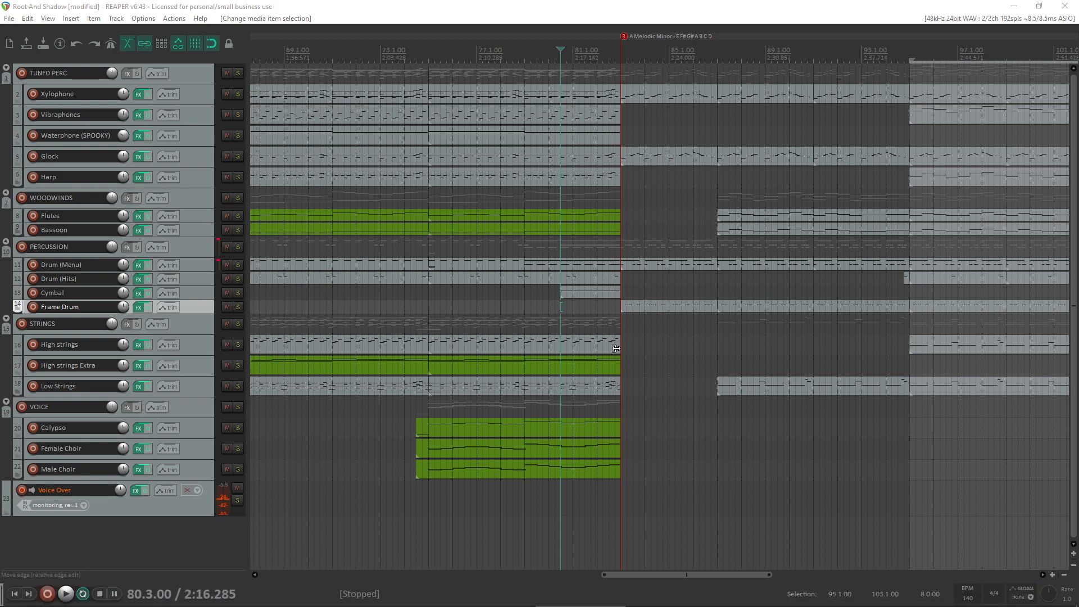
scroll(616, 352, down, 3)
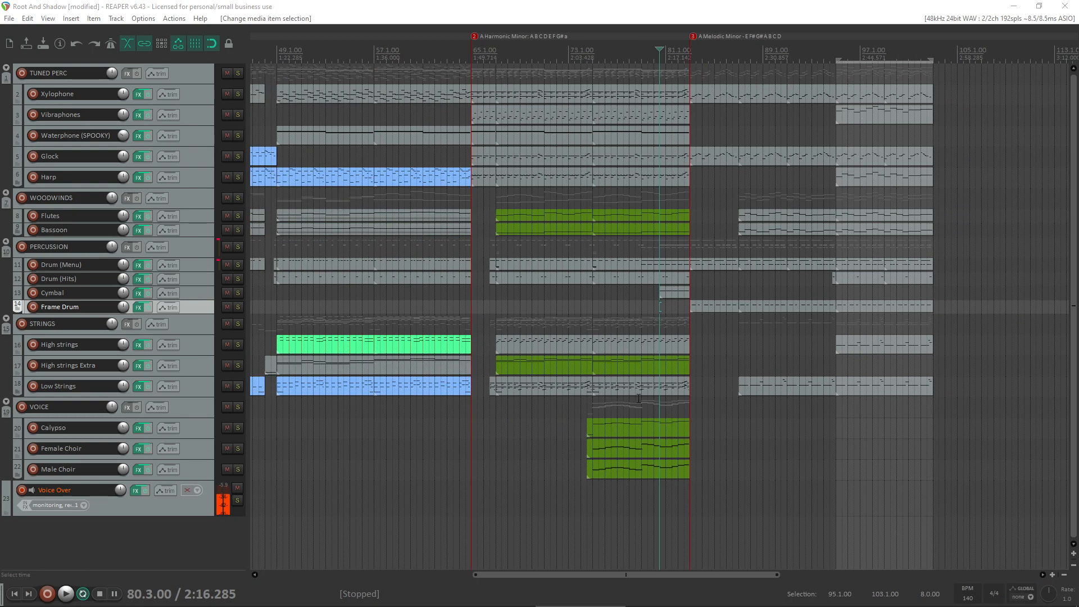
- Copy the Waterphone (SPOOKY) item to bar 83 and trim the copy's end to bar 87
scroll(639, 366, up, 3)
drag(612, 130, 791, 132)
drag(910, 136, 814, 142)
- Replay the bar 83 transition, restarting from bar 79, and place the edit cursor at bar 80.4
click(690, 202)
key(space)
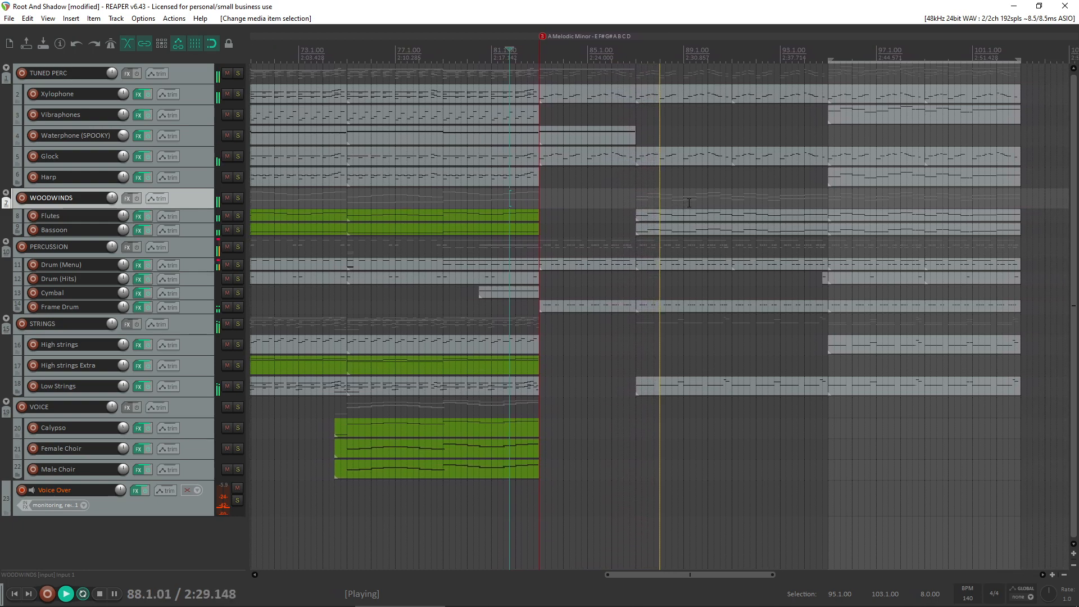
key(space)
click(459, 311)
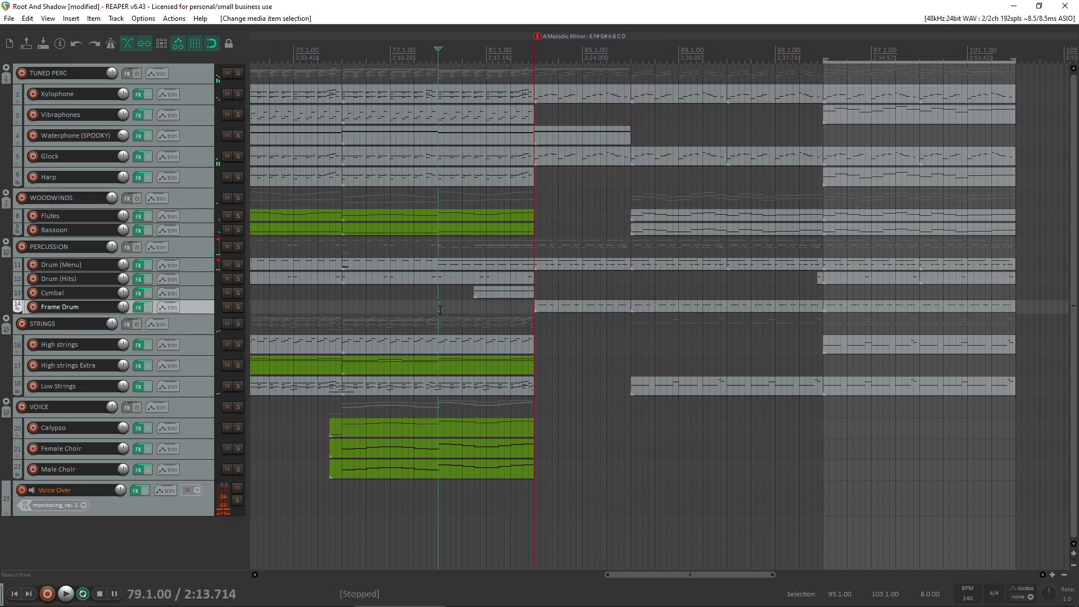
key(space)
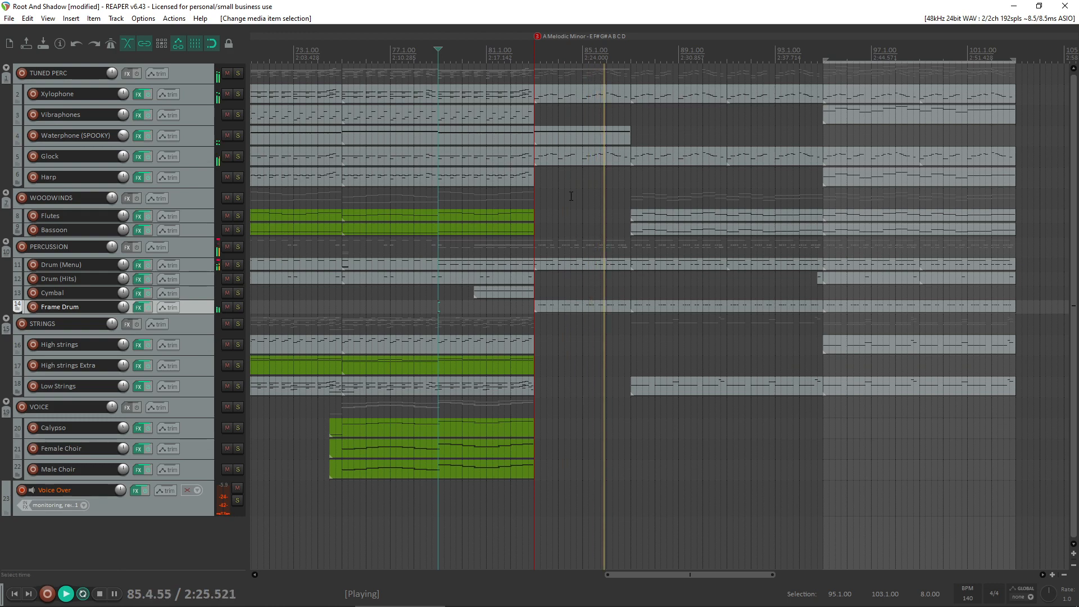
key(space)
click(481, 318)
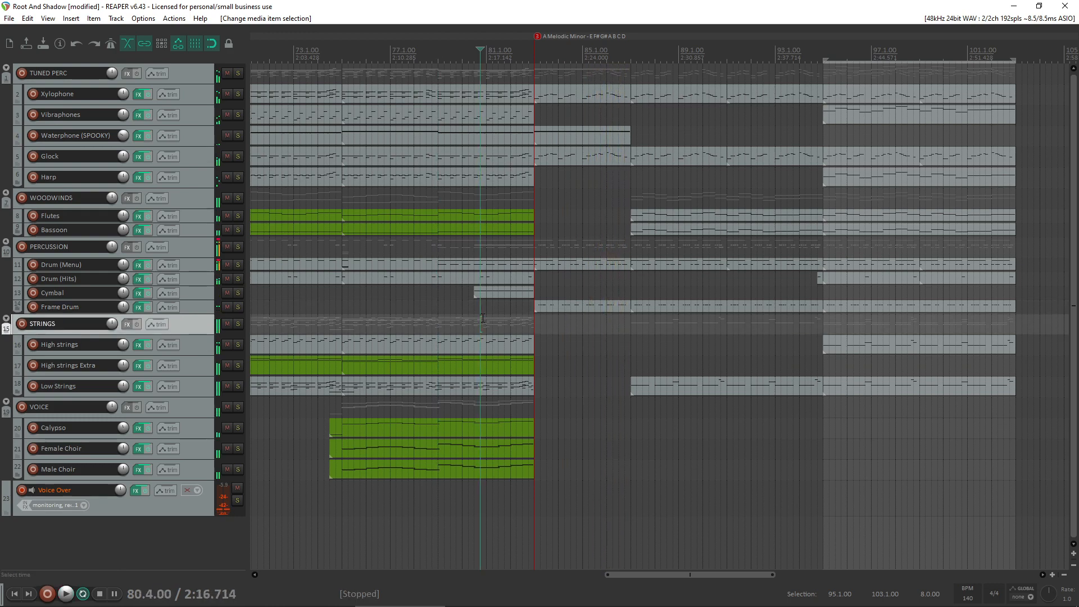
- Try a copy of the green High strings Extra item at bar 83 and delete it
click(486, 365)
drag(461, 372, 658, 363)
double_click(715, 366)
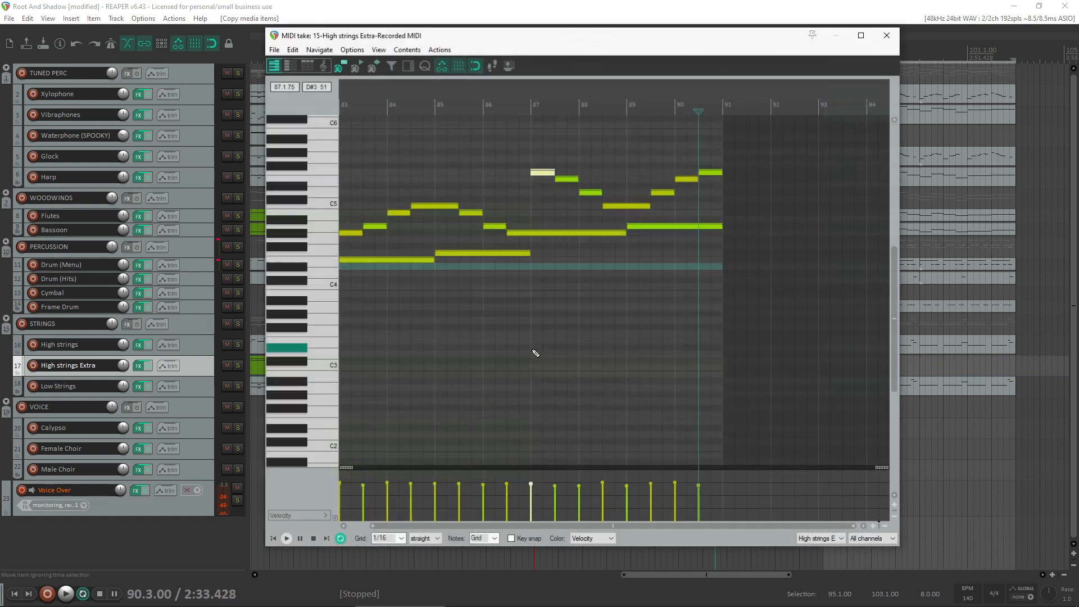
click(887, 35)
click(595, 363)
key(Delete)
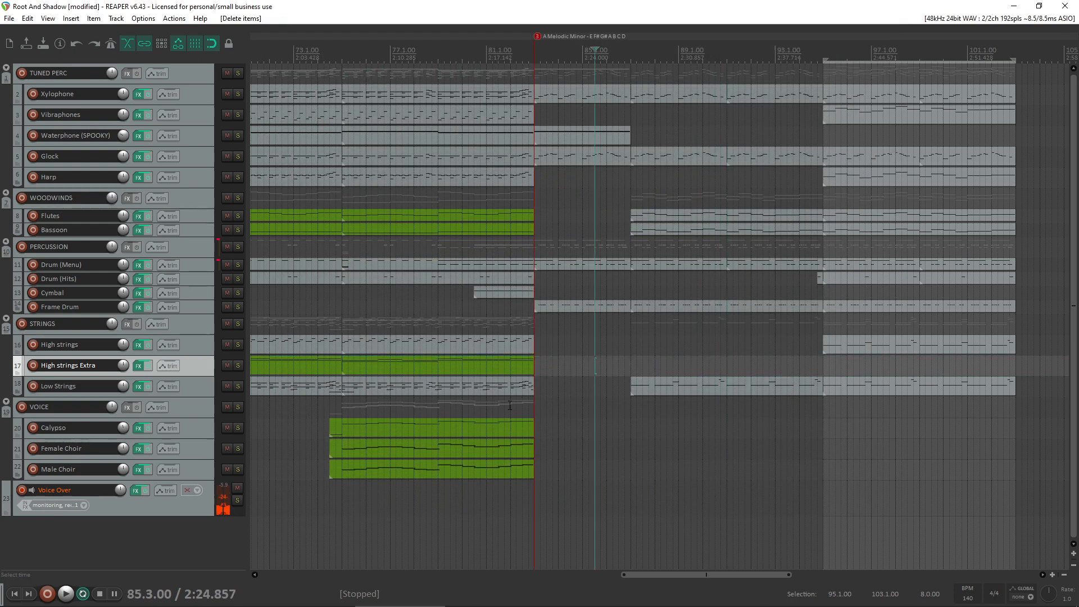
- Copy the Low Strings item from bar 87 to bar 83 and shorten the copy to end at bar 87
click(669, 391)
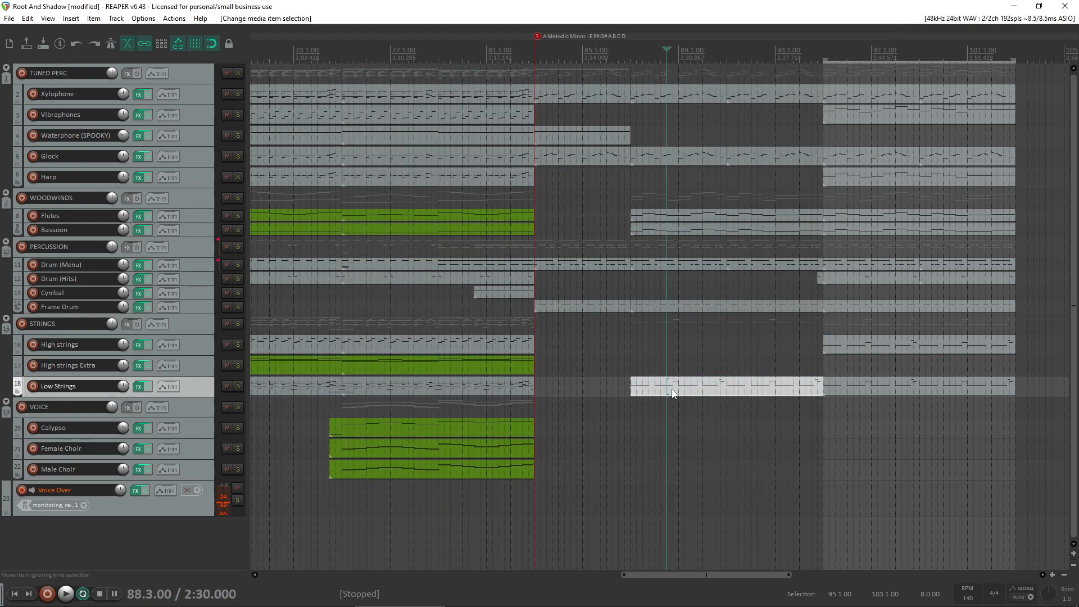
ctrl+drag(673, 390, 577, 402)
drag(723, 404, 599, 392)
click(197, 386)
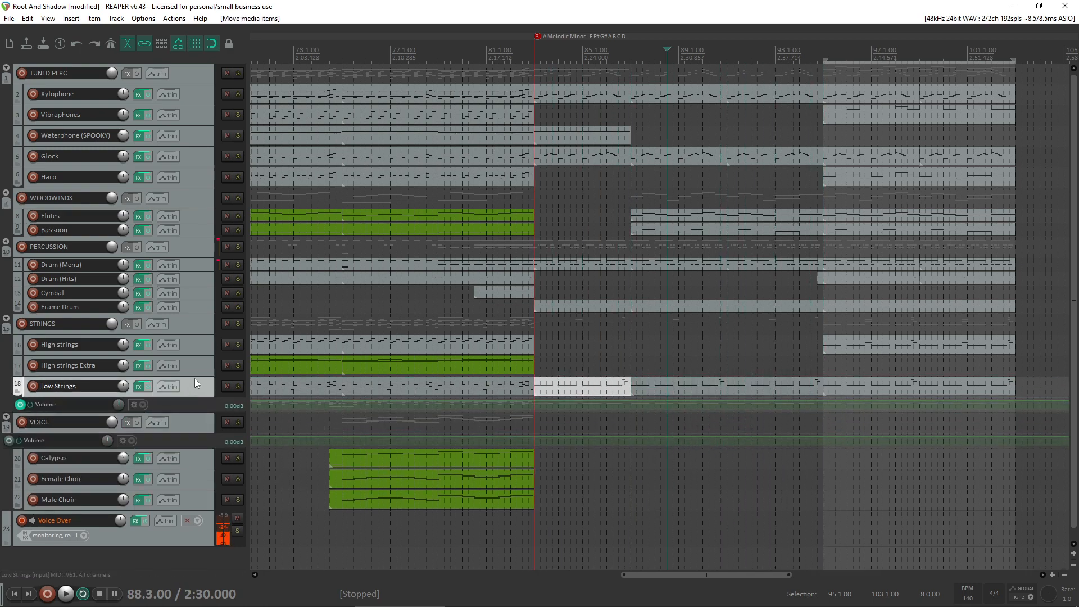
key(v)
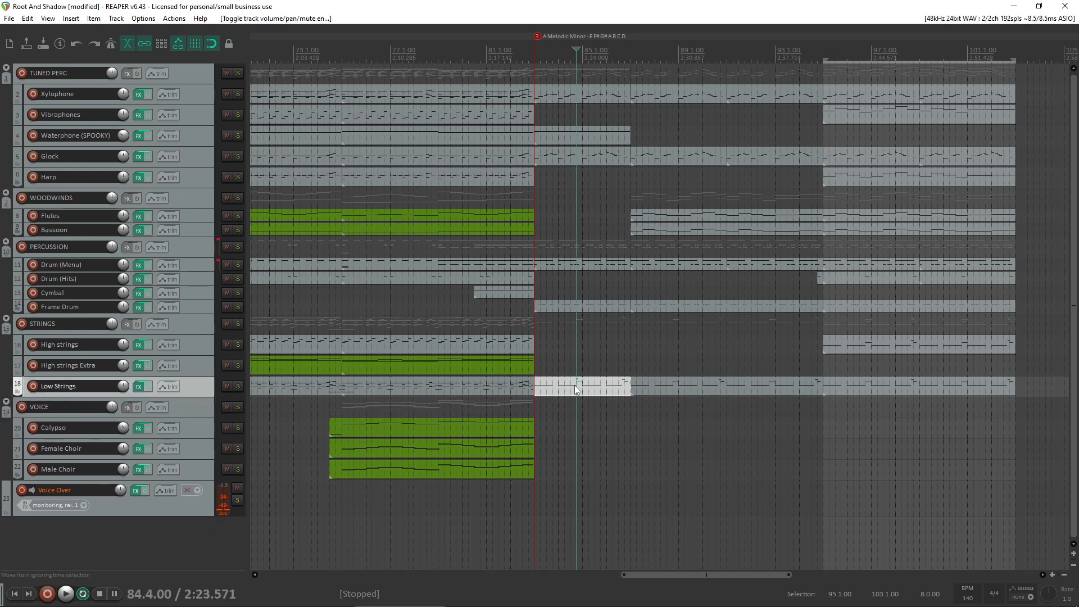
- In the Low Strings copy at bar 83, delete the notes that follow the downbeats of bars 83 and 84
double_click(571, 386)
drag(406, 147, 404, 147)
key(Delete)
drag(562, 303, 462, 309)
scroll(469, 309, up, 4)
key(Delete)
drag(516, 280, 563, 305)
key(Delete)
drag(629, 275, 706, 313)
key(Delete)
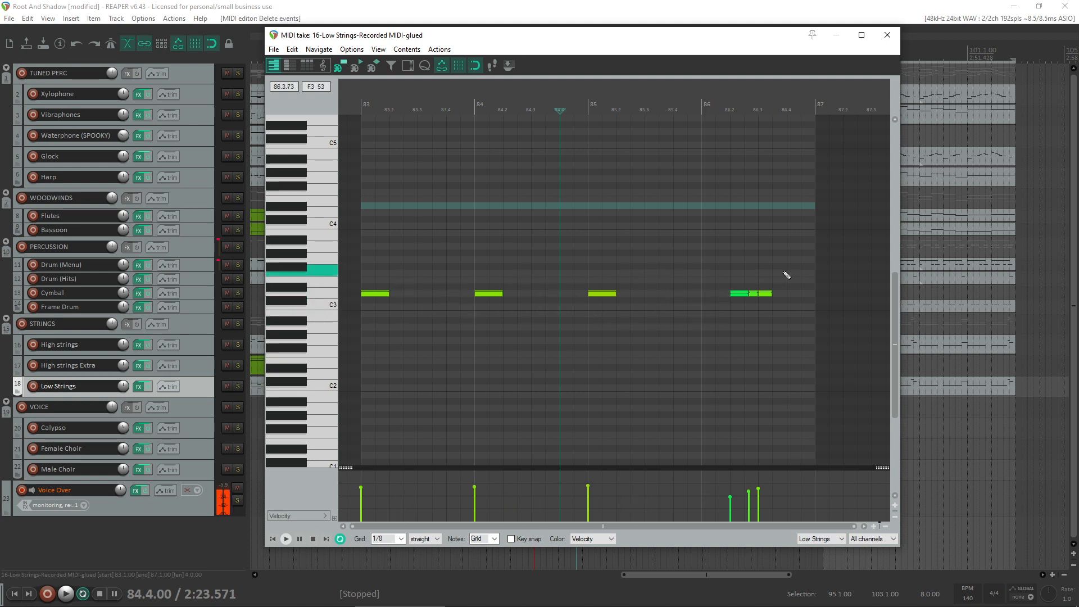
- Restore the bar 86 downbeat note, delete the extra notes after the downbeats of bars 85 and 86, and close the MIDI editor
drag(785, 274, 734, 304)
click(658, 252)
key(ctrl+z)
key(Delete)
drag(683, 274, 629, 305)
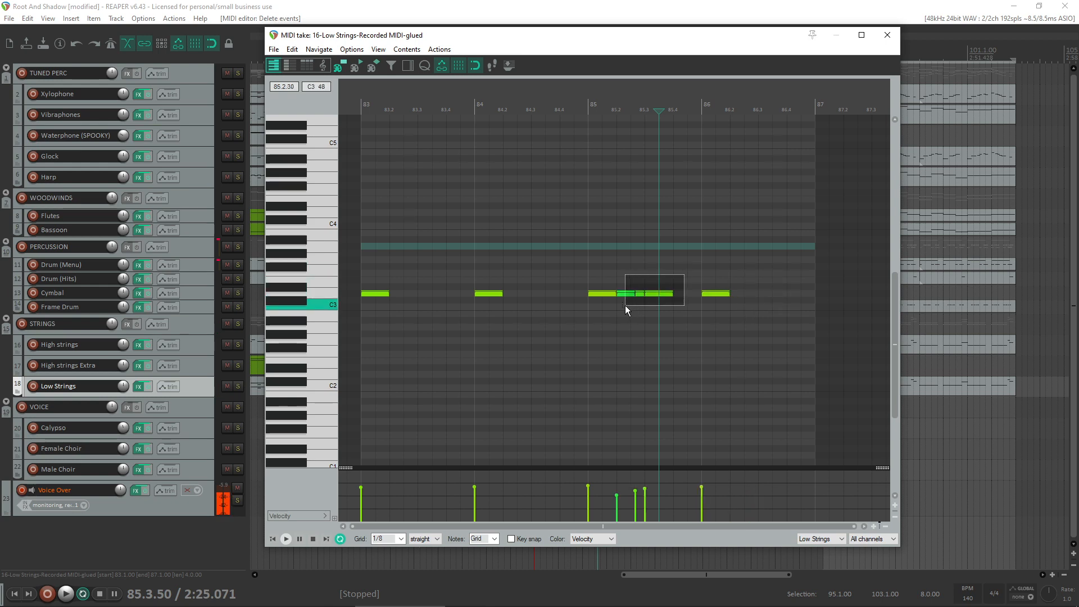
key(Delete)
click(861, 35)
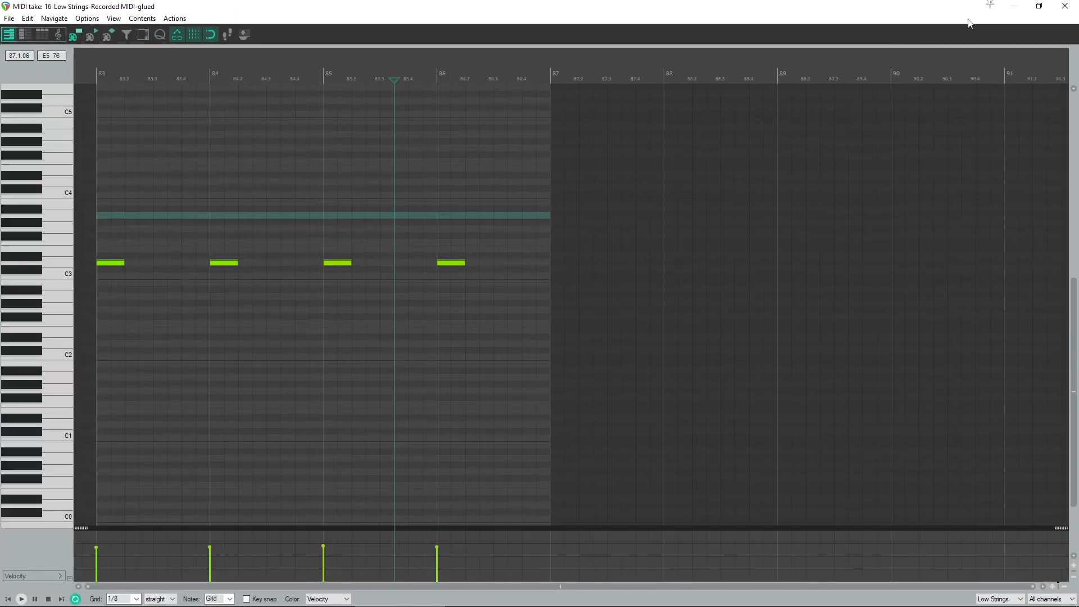
click(1038, 10)
click(887, 35)
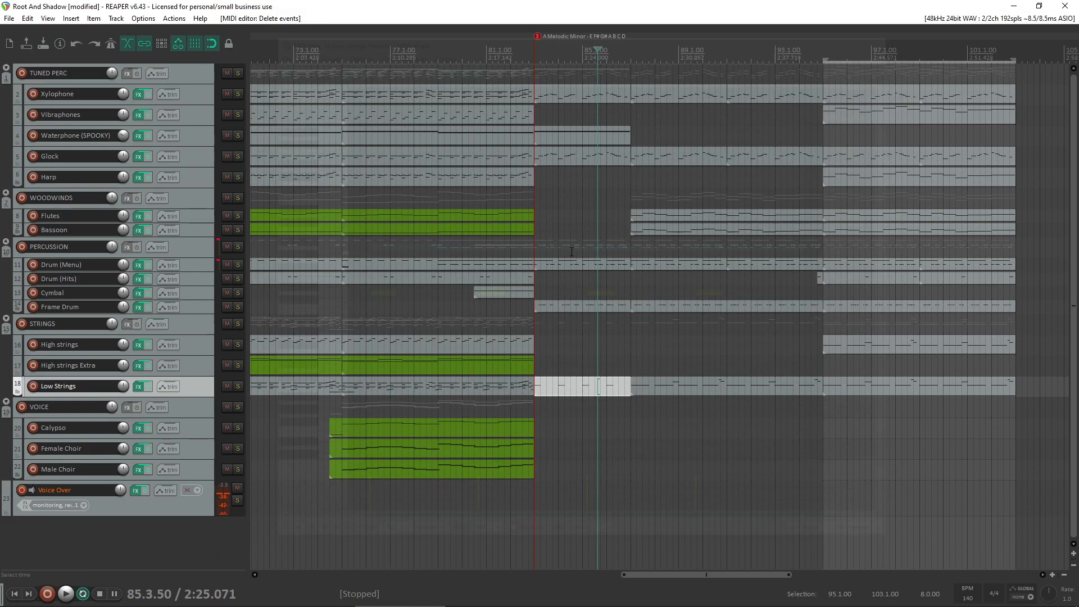
- Play into bar 83 and lower the velocities of all four notes in the Low Strings copy
click(494, 324)
key(space)
double_click(583, 389)
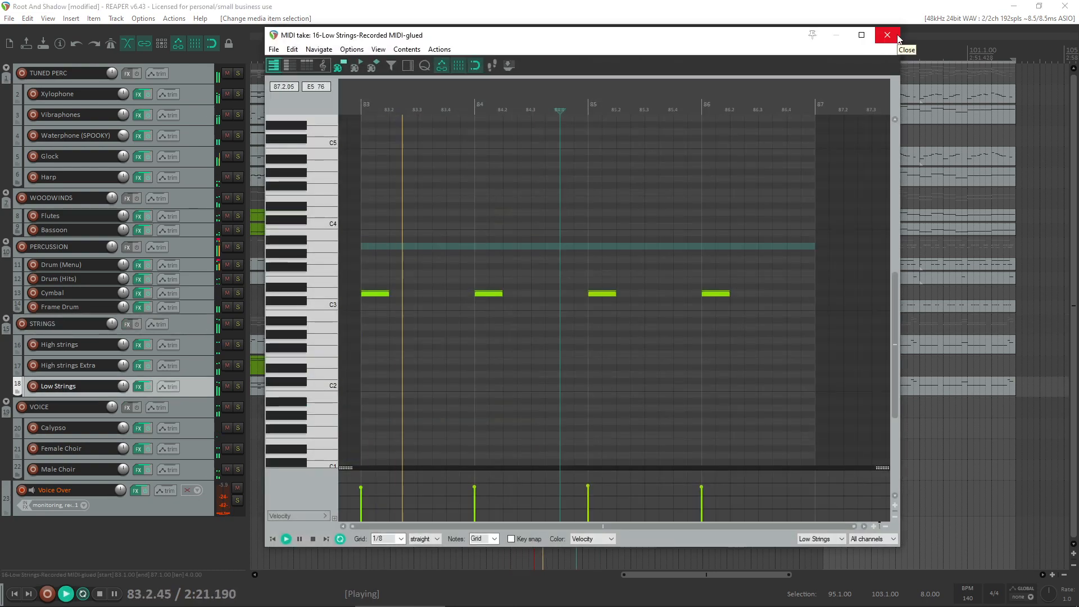
drag(793, 253, 366, 318)
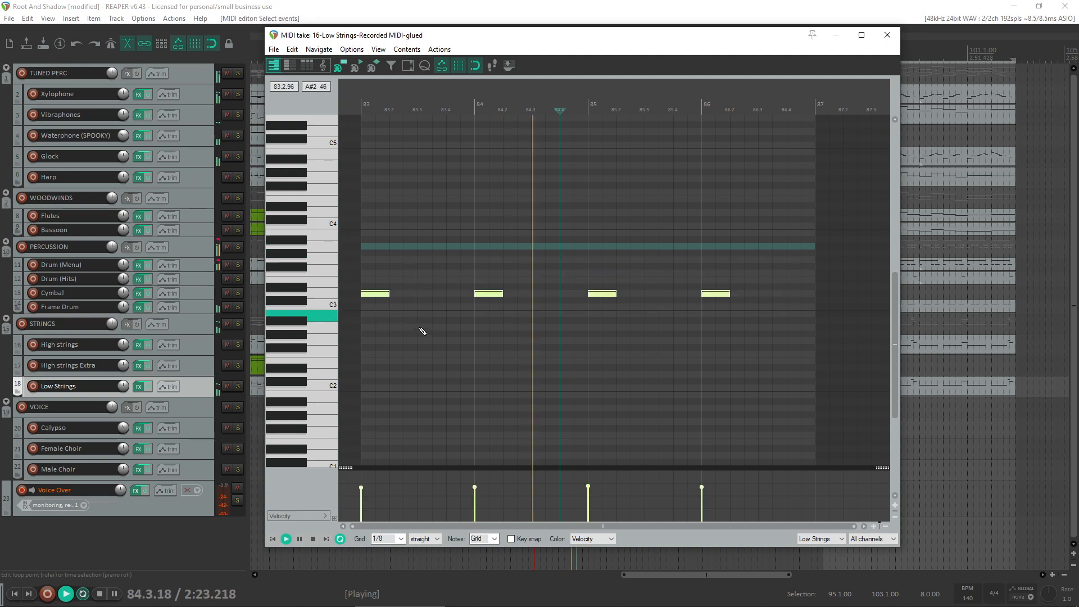
key(space)
drag(477, 491, 476, 492)
key(ctrl+z)
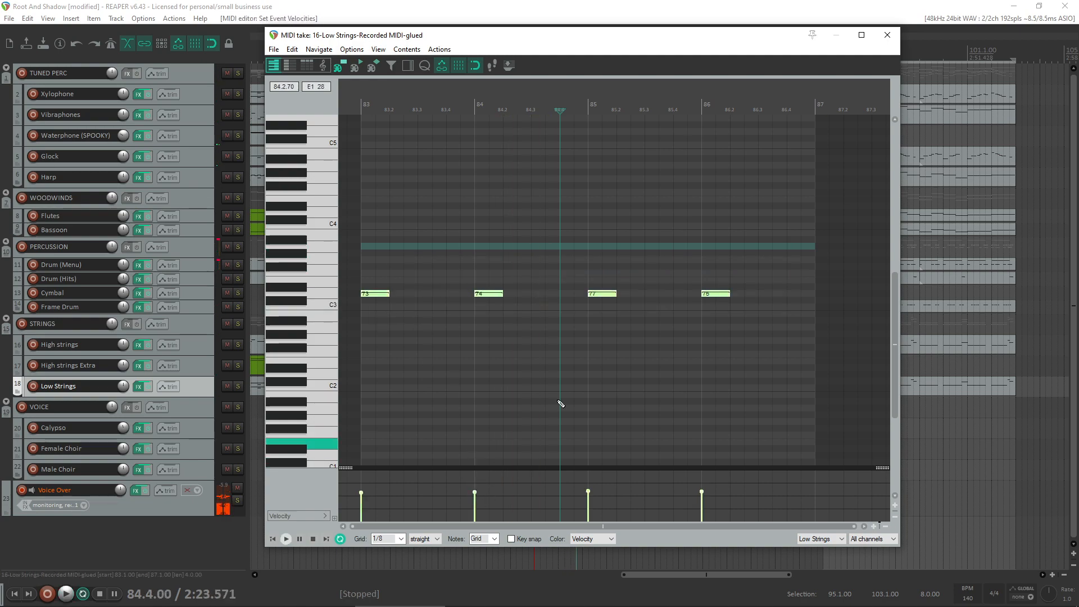
click(887, 35)
- Replay from about bar 80 and readjust the velocities of the four Low Strings notes in bars 83 to 86
click(469, 325)
key(space)
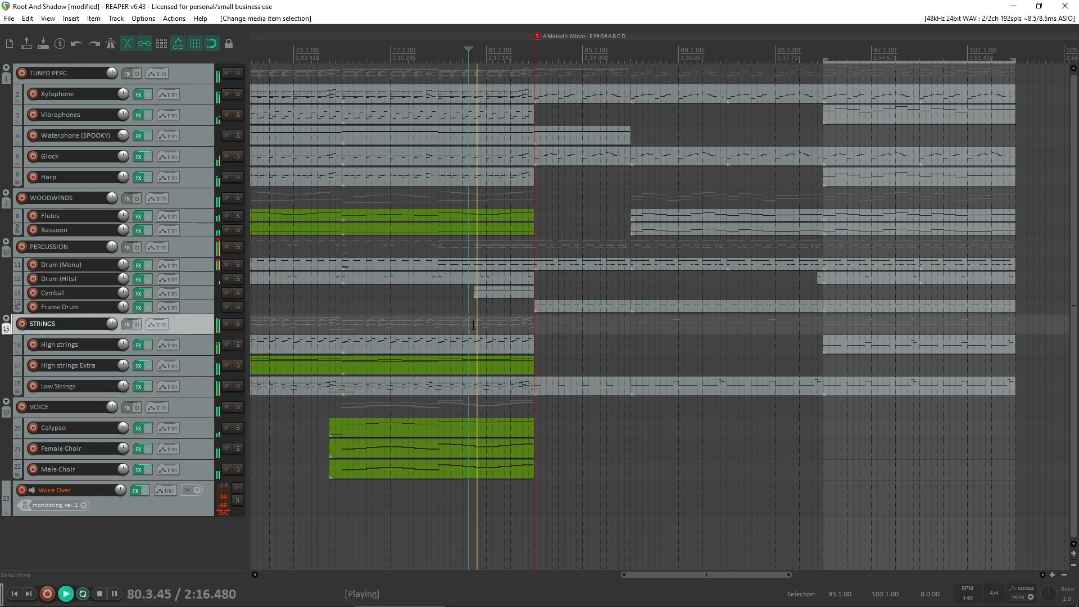
mouse_move(562, 605)
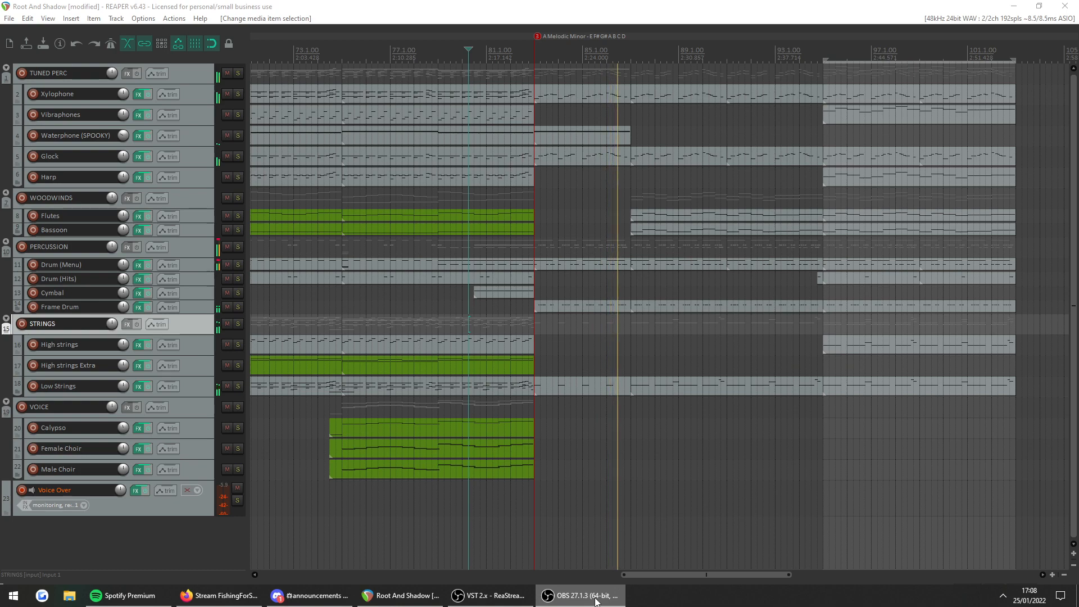
double_click(592, 388)
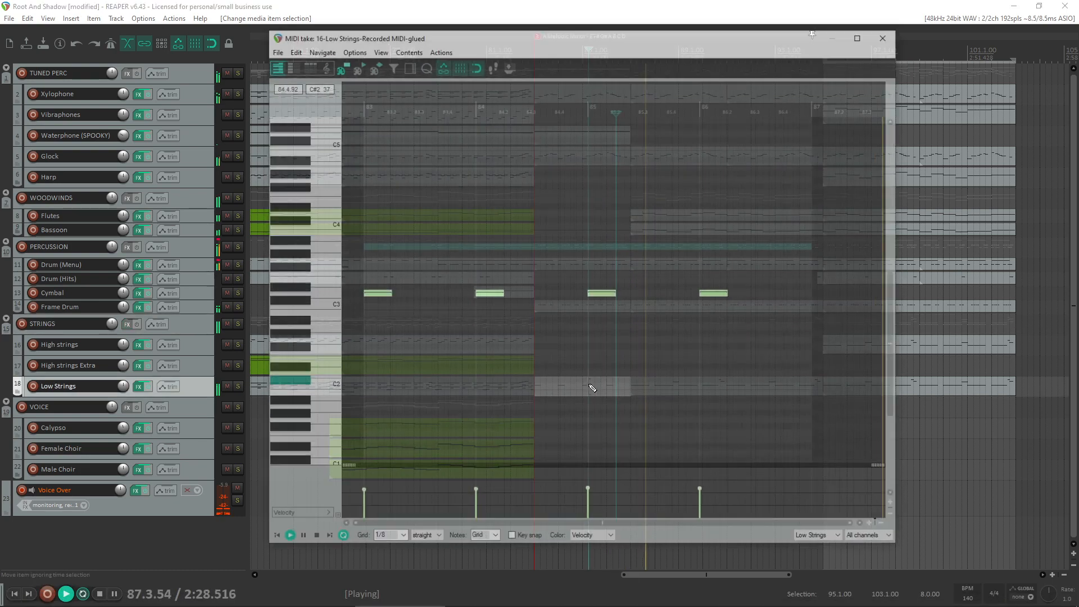
drag(781, 273, 348, 357)
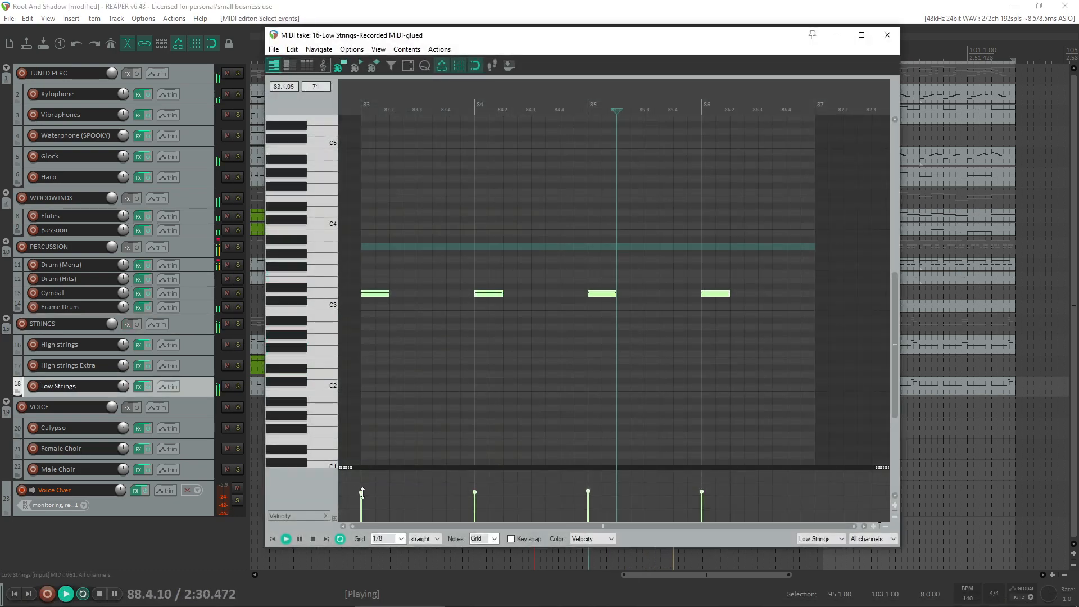
click(365, 495)
click(887, 34)
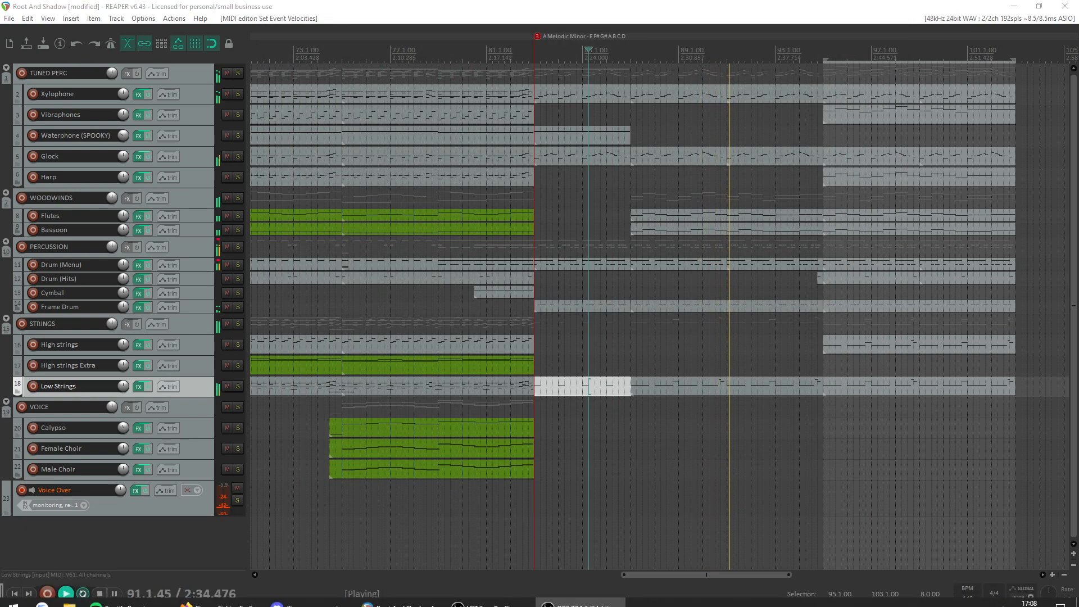
key(space)
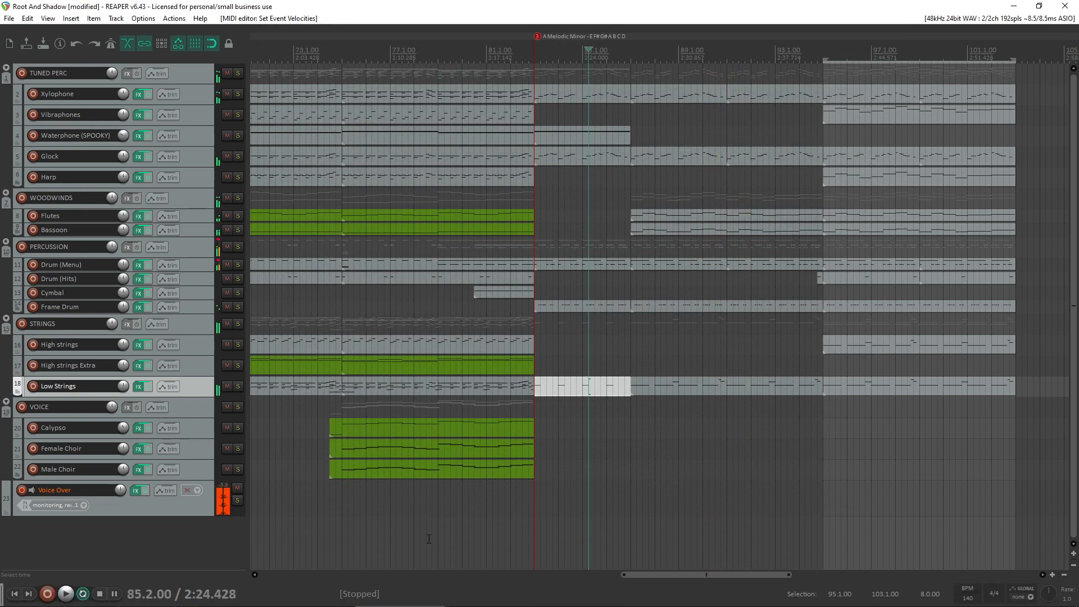
- Review the section before bar 83 and play it from bar 74.3, where the voices enter
scroll(405, 414, down, 1)
scroll(531, 431, up, 1)
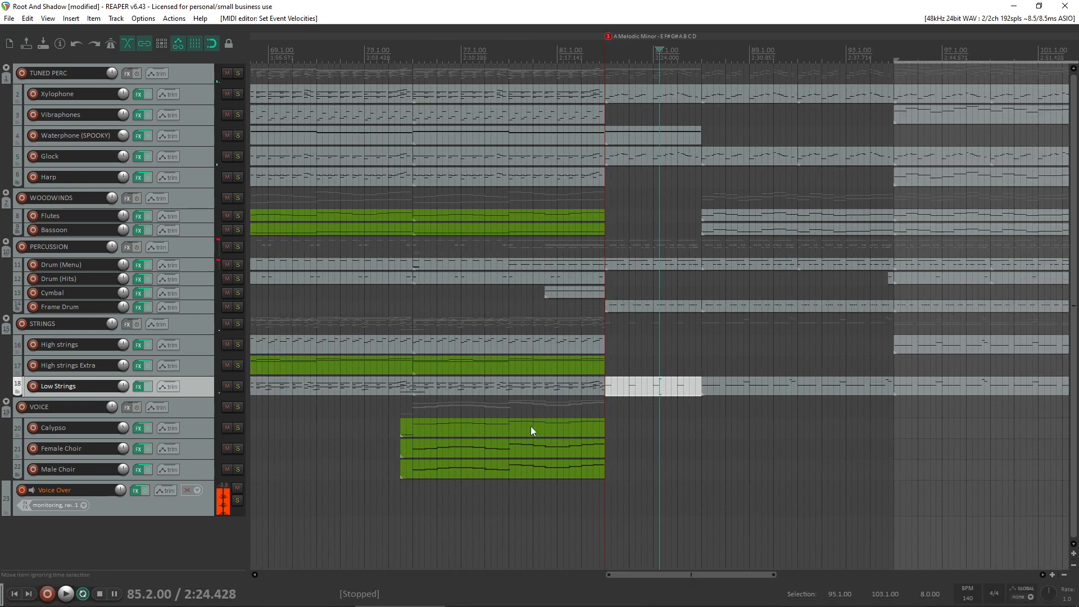
scroll(531, 426, up, 1)
scroll(533, 303, down, 2)
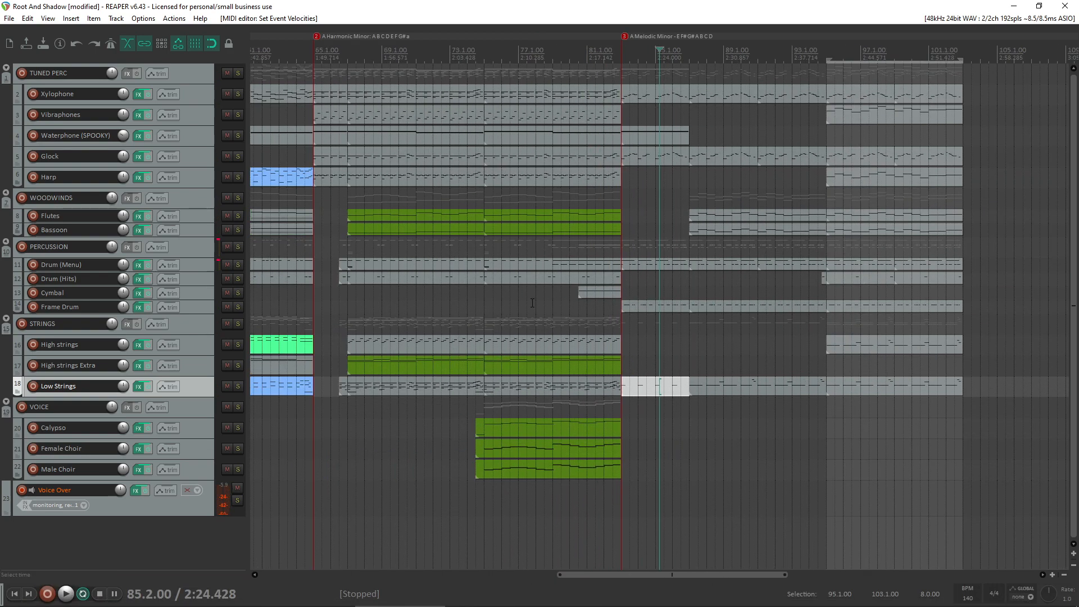
click(480, 305)
key(space)
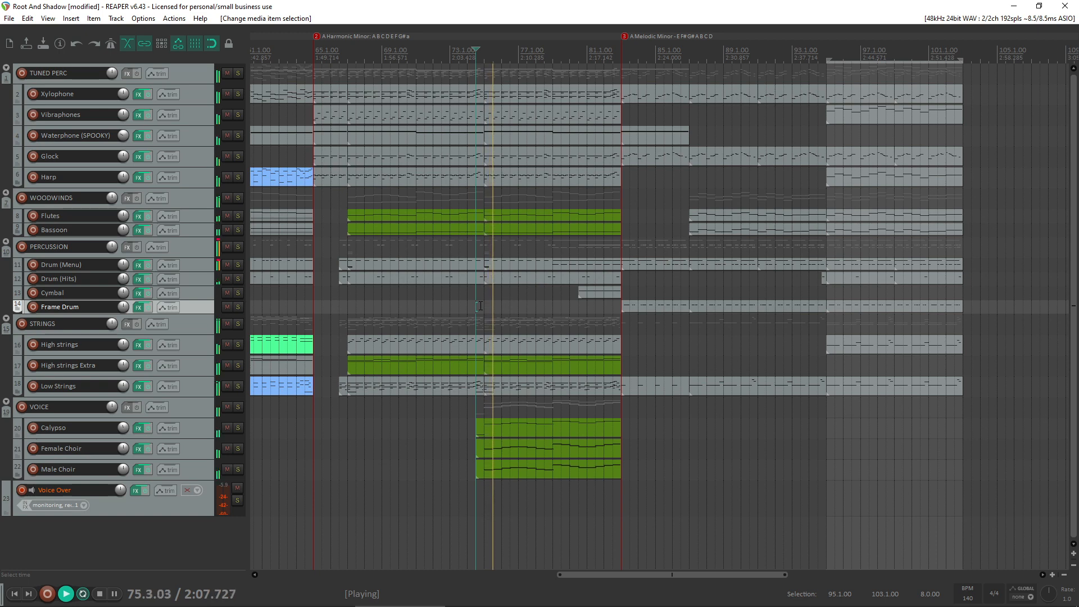
key(space)
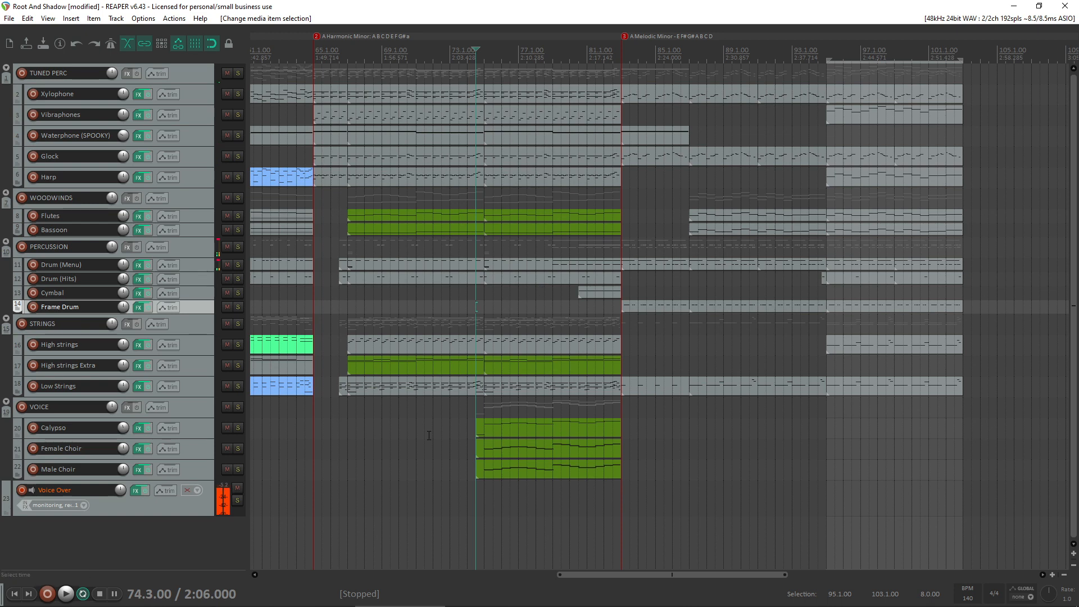
- Replay the bar 83 transition from bar 82 and again from bar 79.3, and stop playback
click(605, 322)
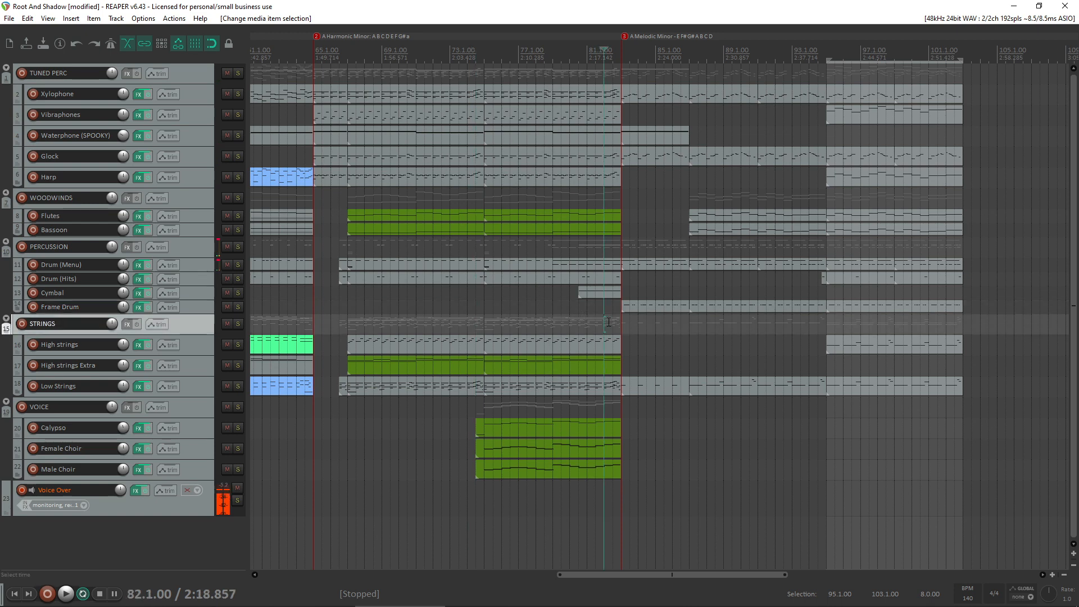
key(space)
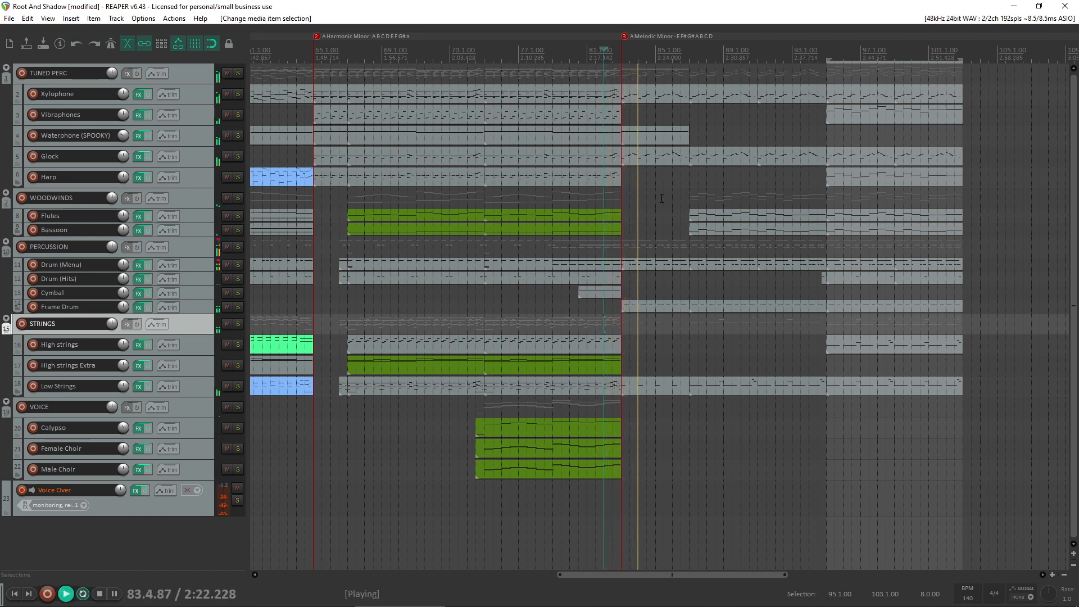
drag(639, 210, 636, 210)
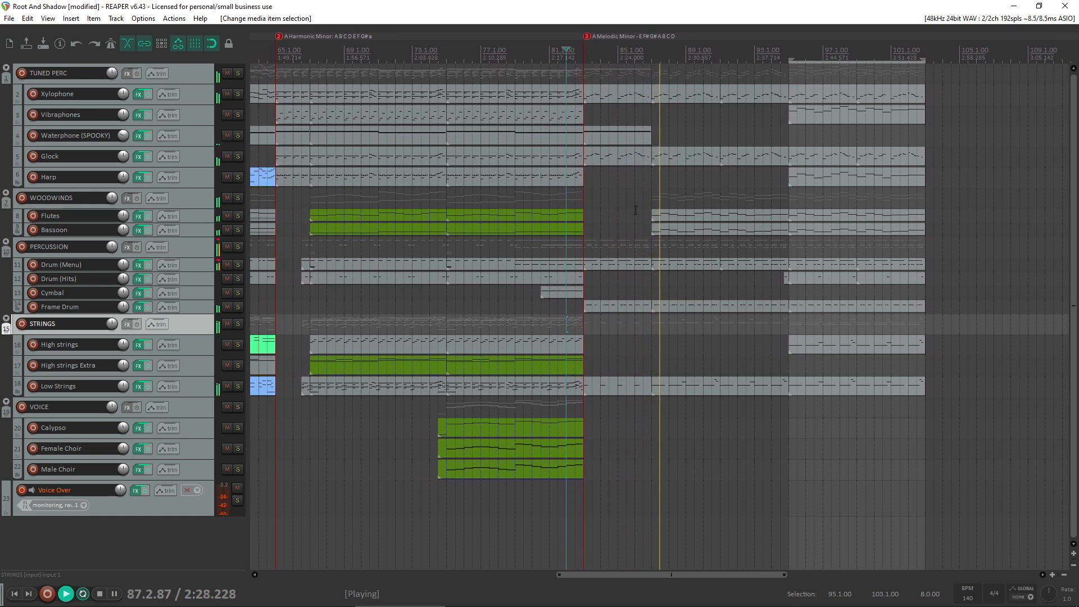
click(517, 223)
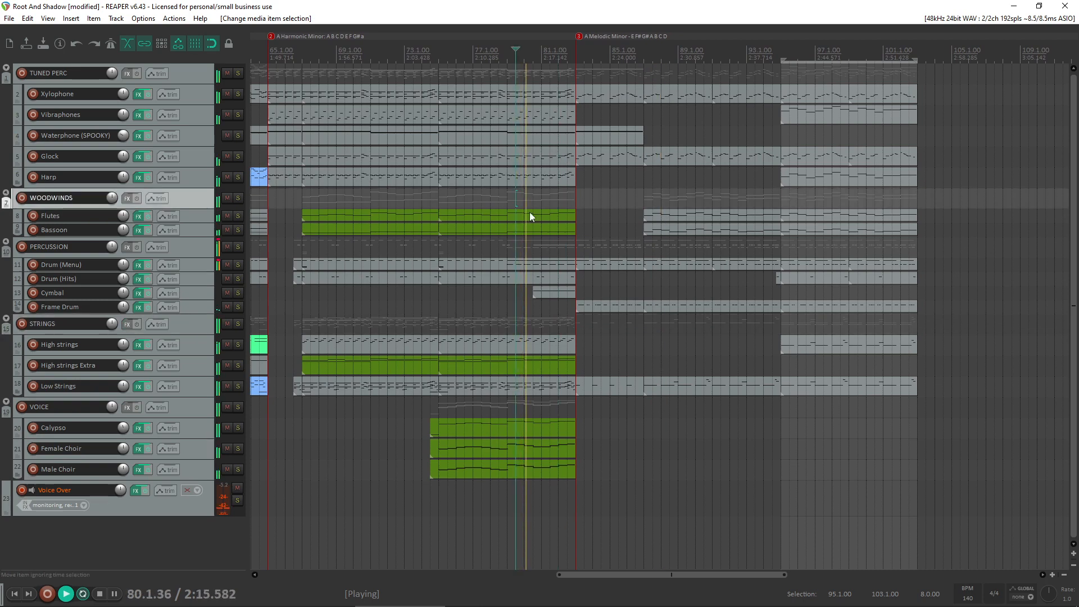
scroll(689, 342, up, 4)
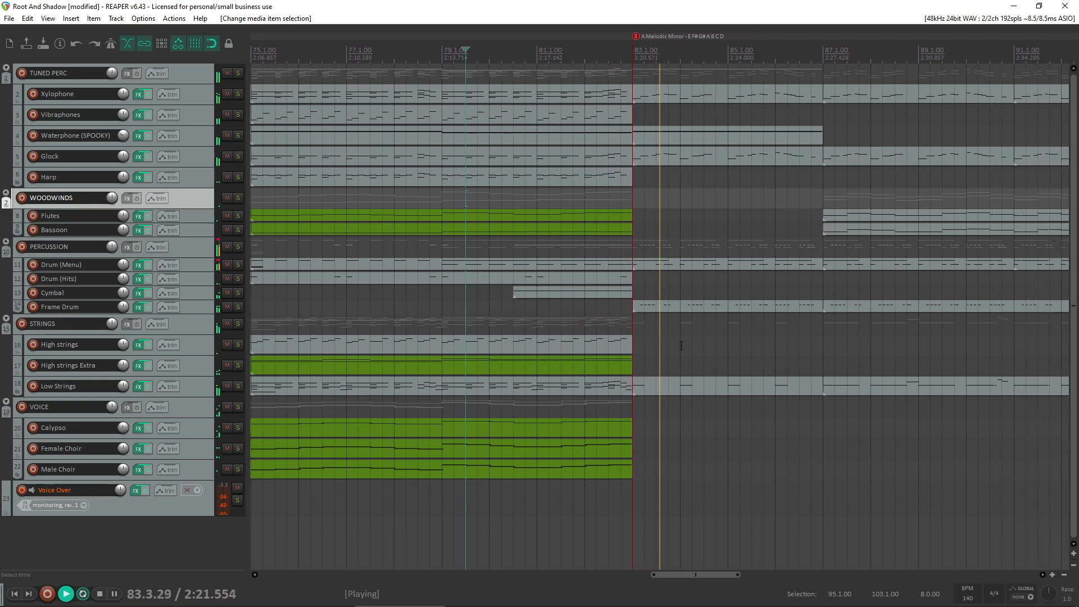
scroll(680, 349, down, 3)
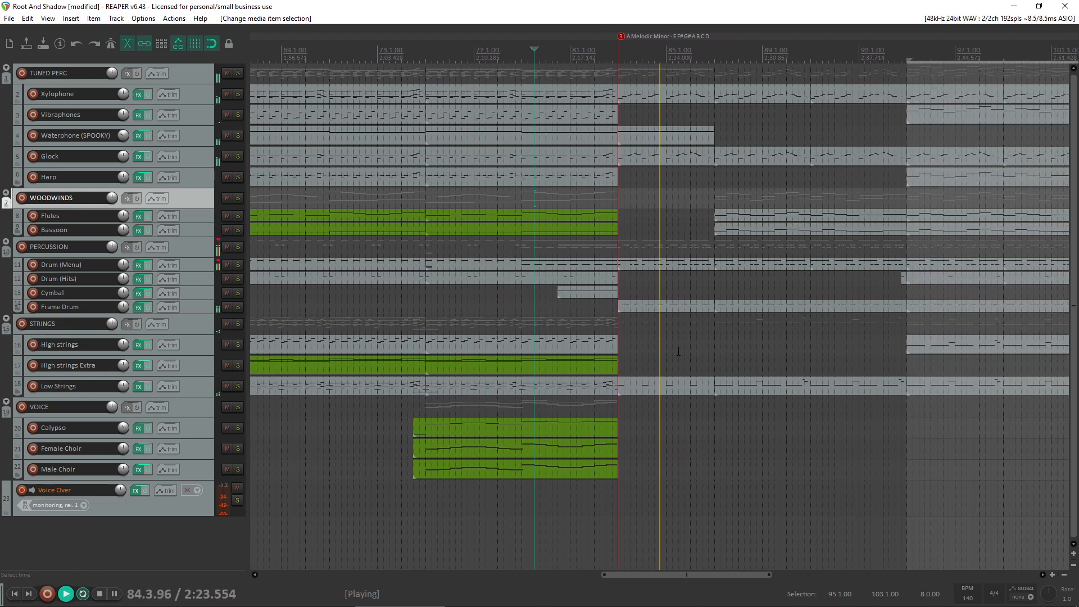
key(space)
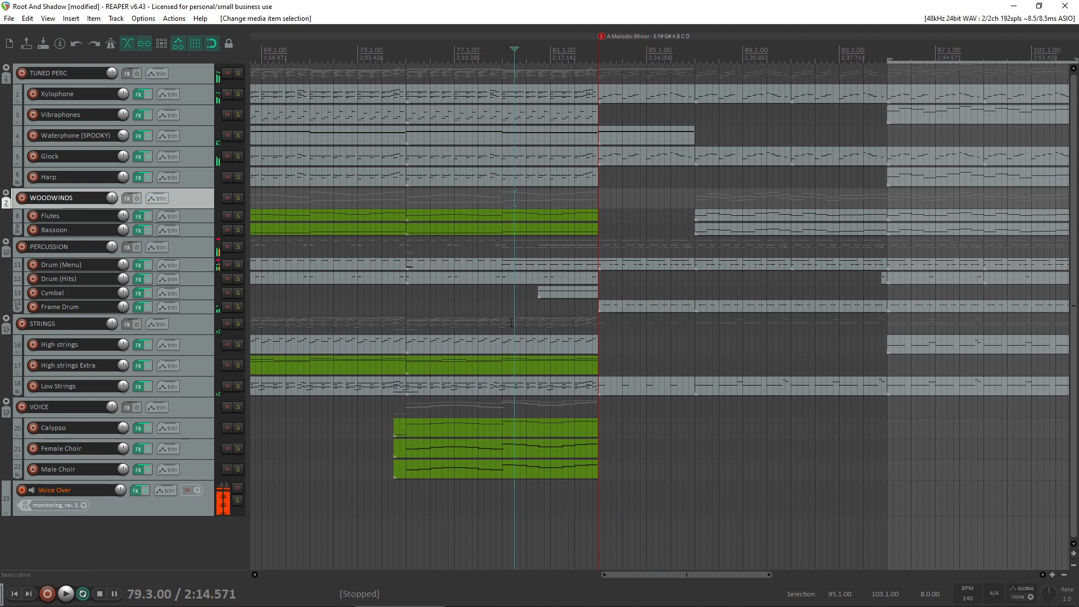
scroll(512, 322, down, 3)
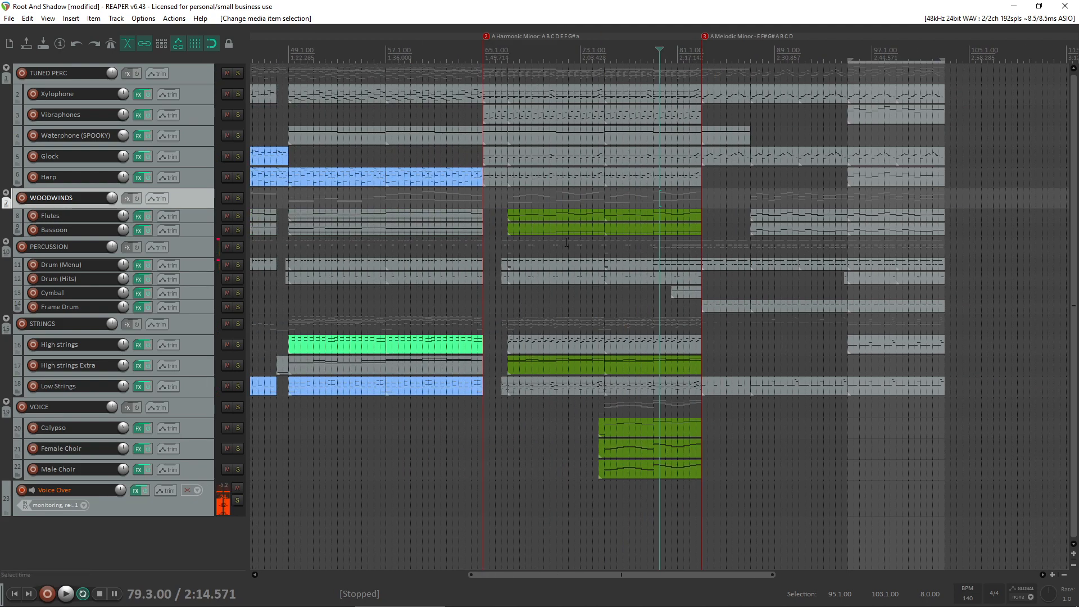
scroll(568, 243, down, 1)
scroll(613, 267, up, 2)
scroll(708, 307, down, 1)
scroll(707, 306, up, 4)
scroll(703, 303, down, 3)
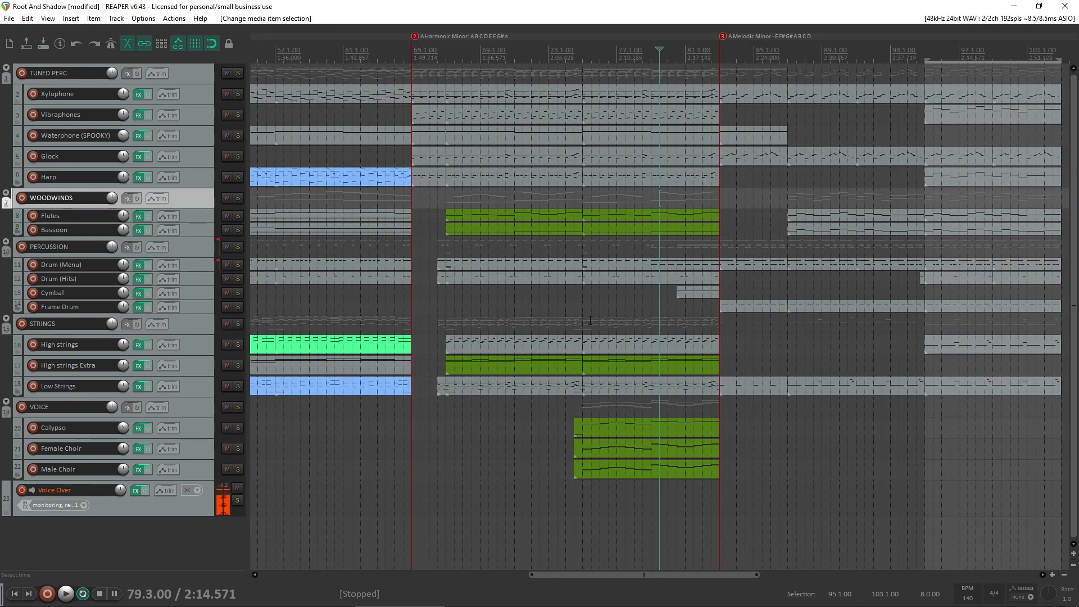
- Play into the transition and reshape the Low Strings velocities so the notes in bar 82 rise steadily toward bar 83
click(586, 297)
key(space)
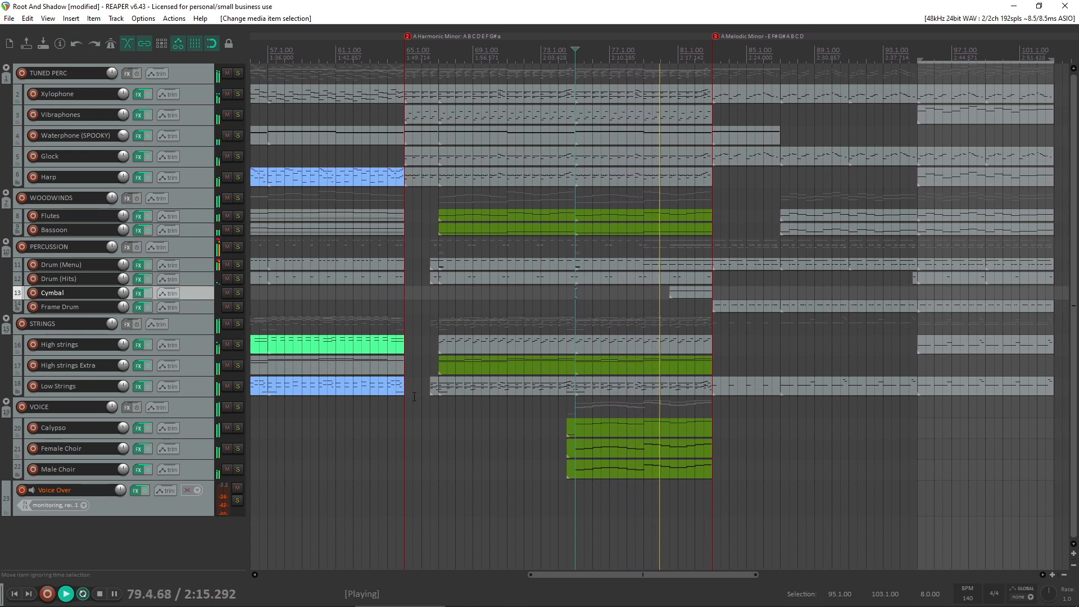
double_click(692, 389)
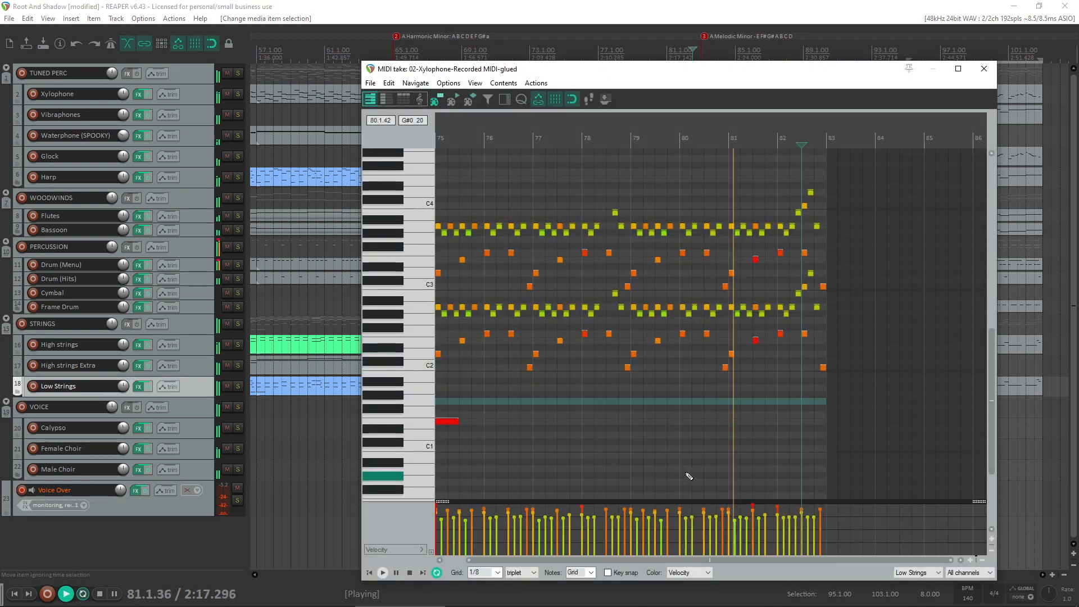
drag(712, 525, 781, 491)
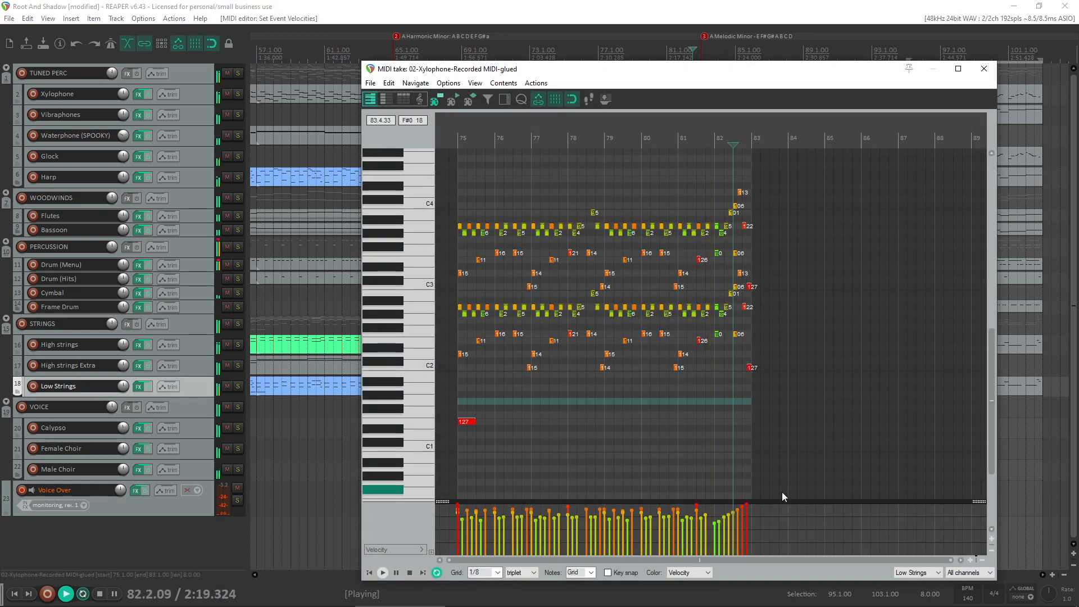
key(space)
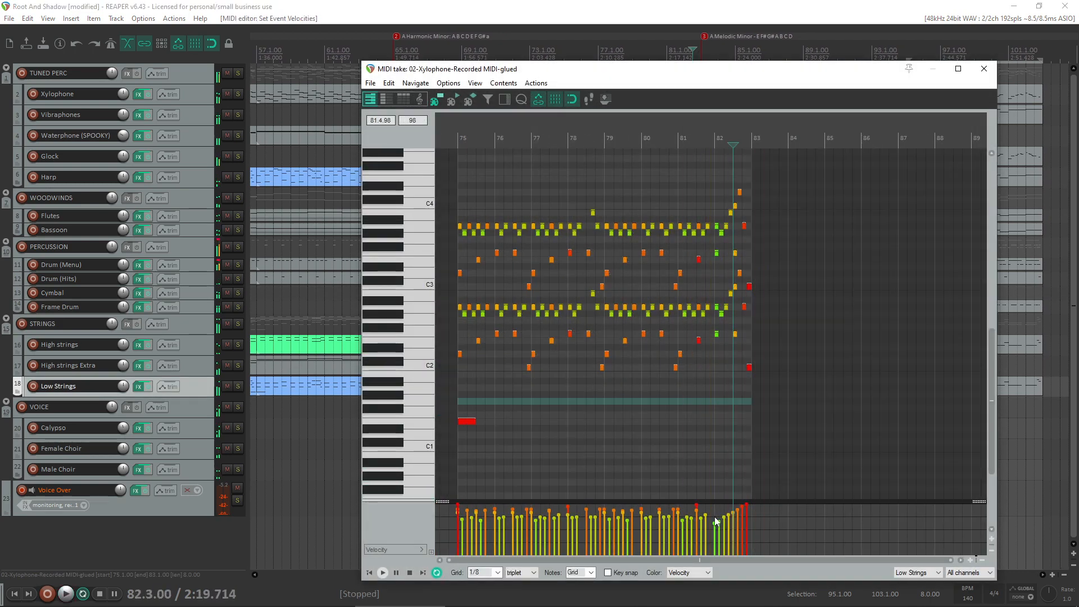
drag(712, 517, 717, 517)
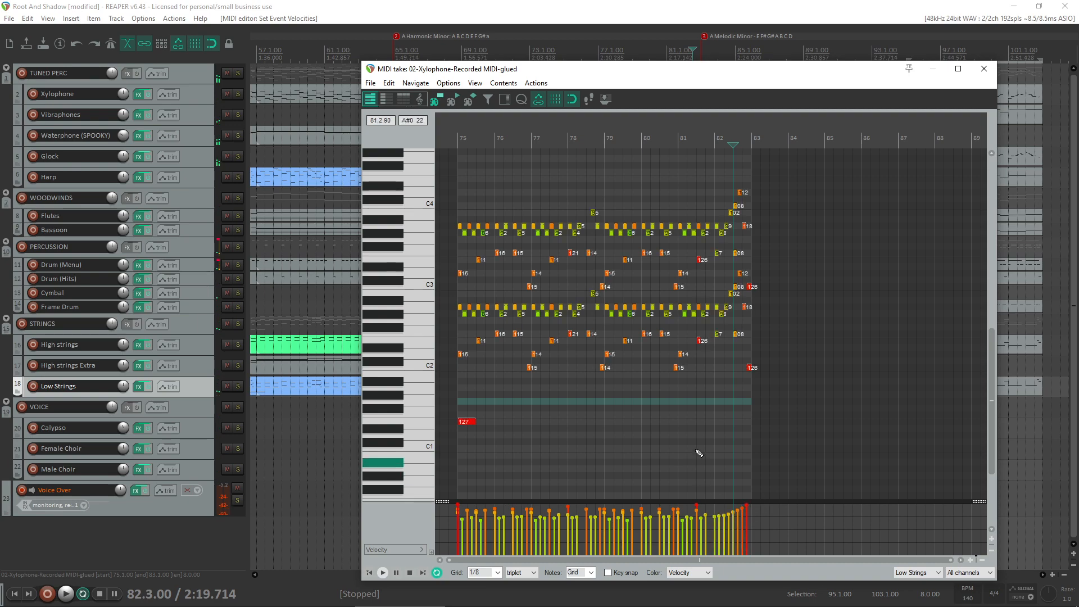
- Close the MIDI editor and replay the transition into bar 83 twice from bar 81.2, continuing to about bar 87 on the second pass
key(space)
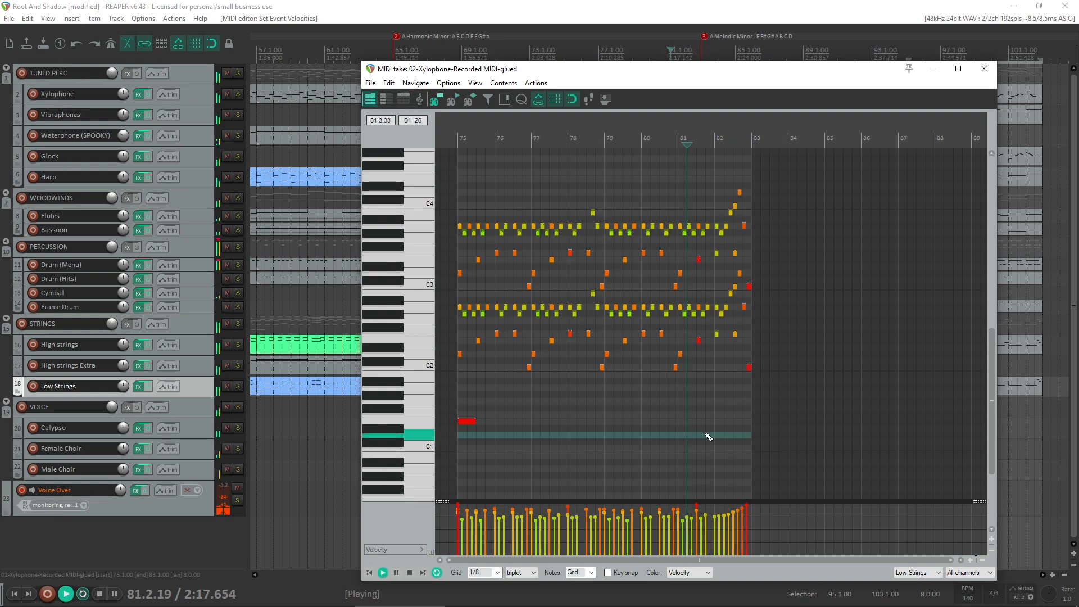
click(983, 69)
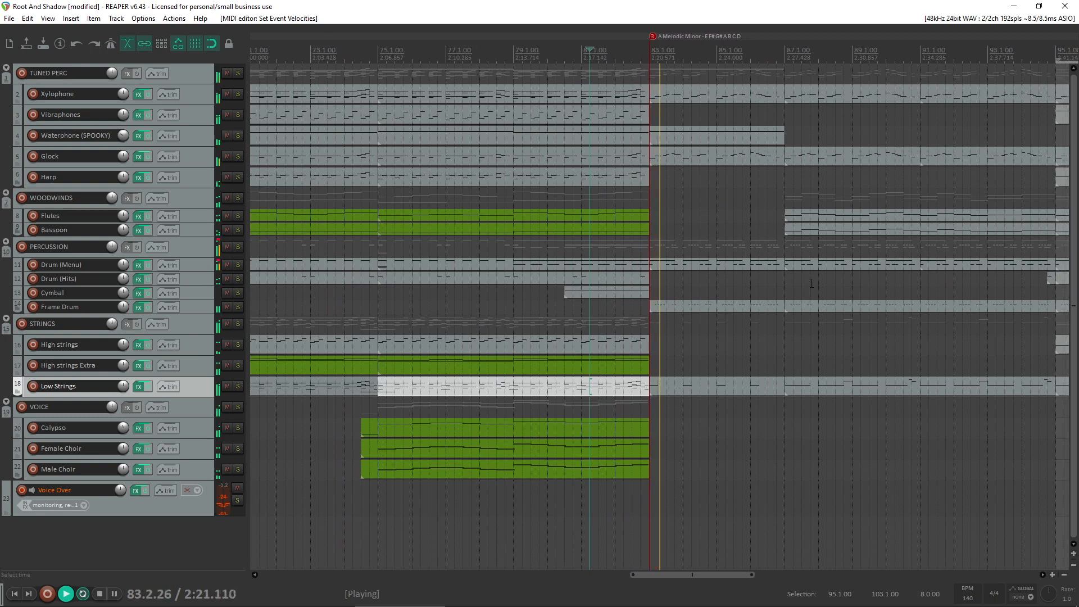
scroll(798, 291, up, 2)
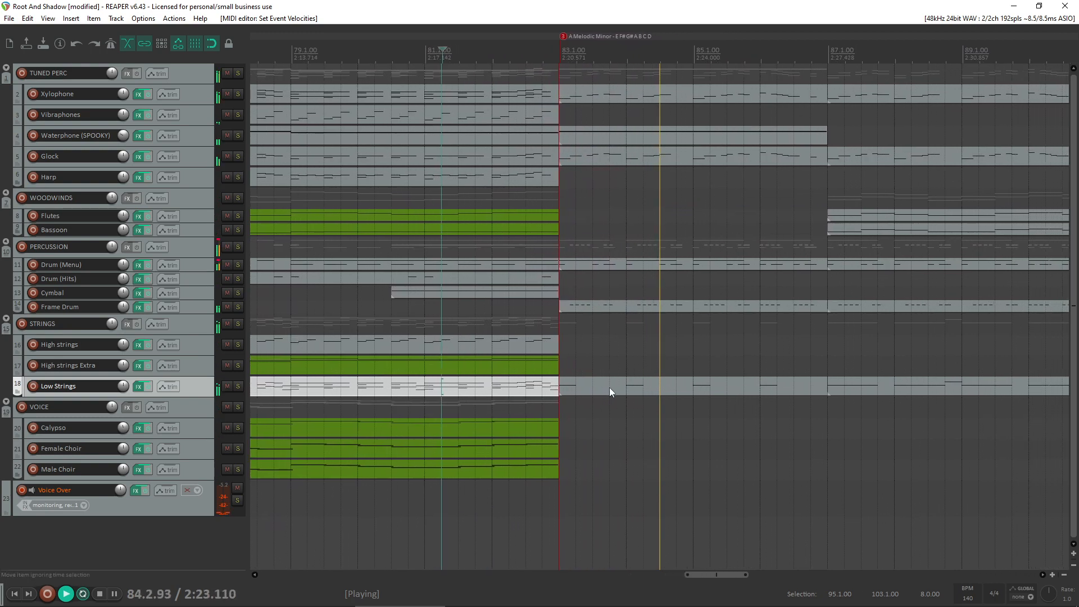
key(space)
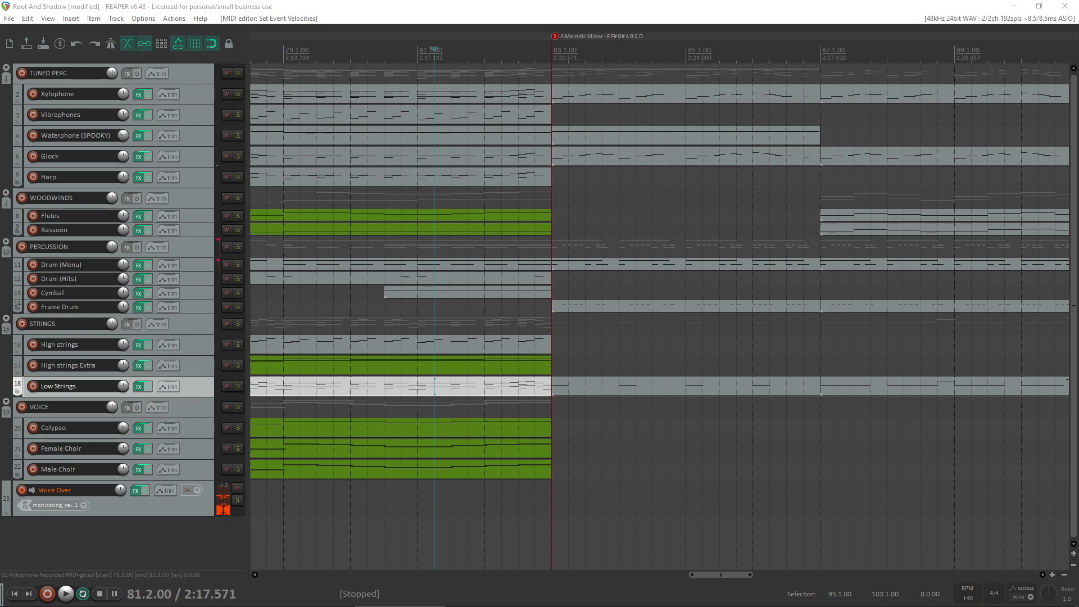
click(529, 426)
key(space)
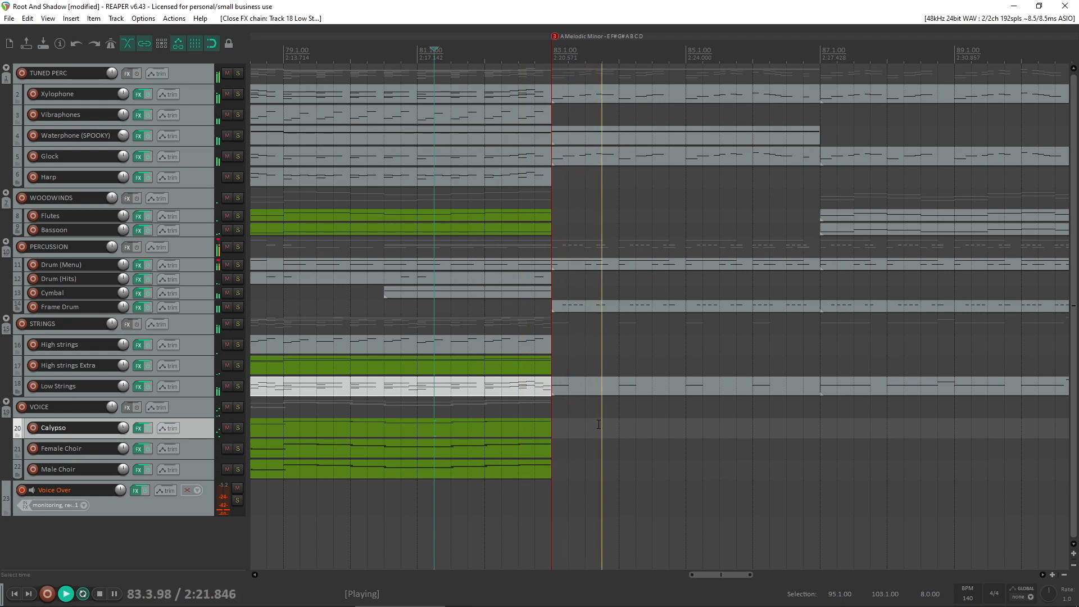
scroll(600, 421, down, 1)
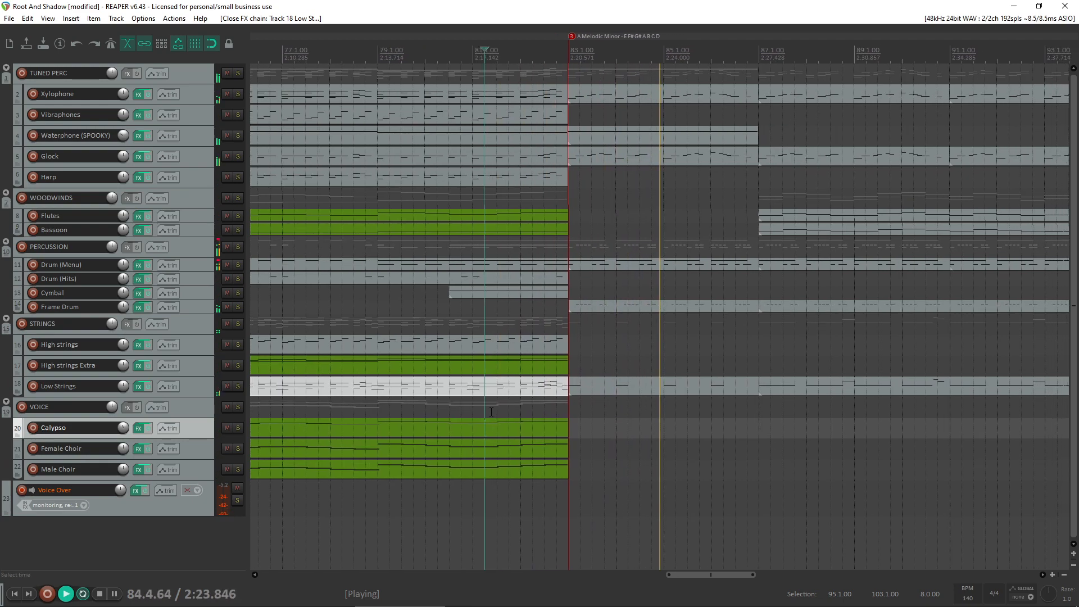
scroll(504, 394, down, 1)
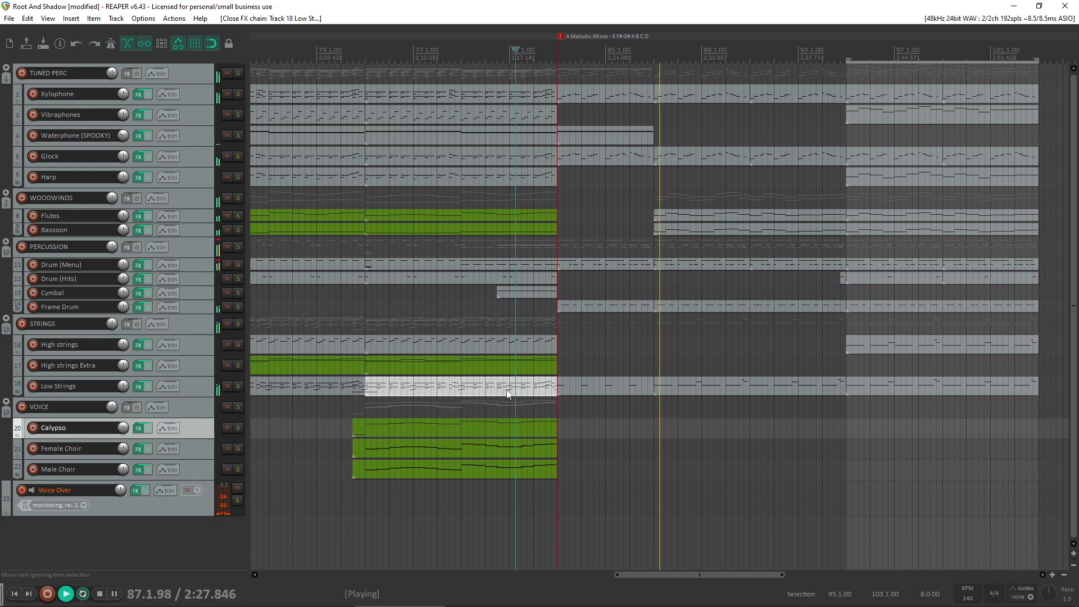
key(space)
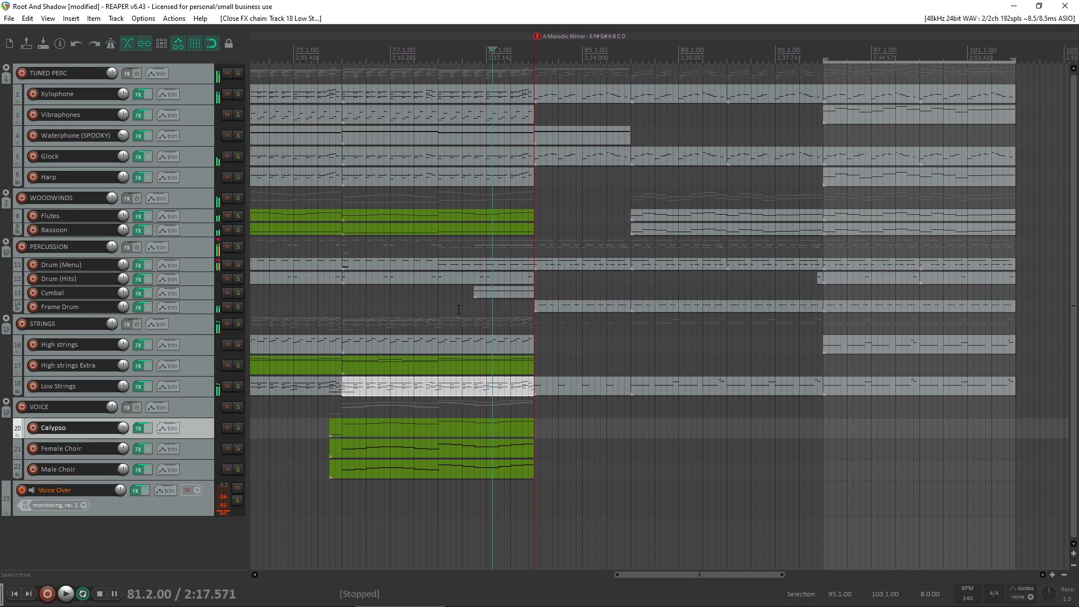
- Replay the bar 83 transition from bar 80.3 and save the project
click(640, 301)
key(space)
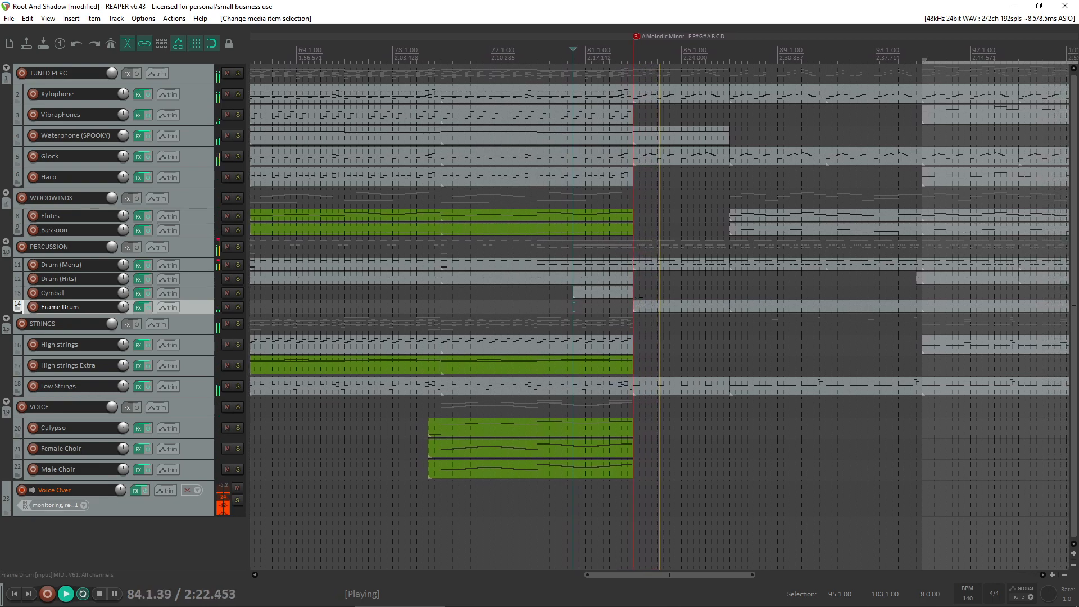
key(space)
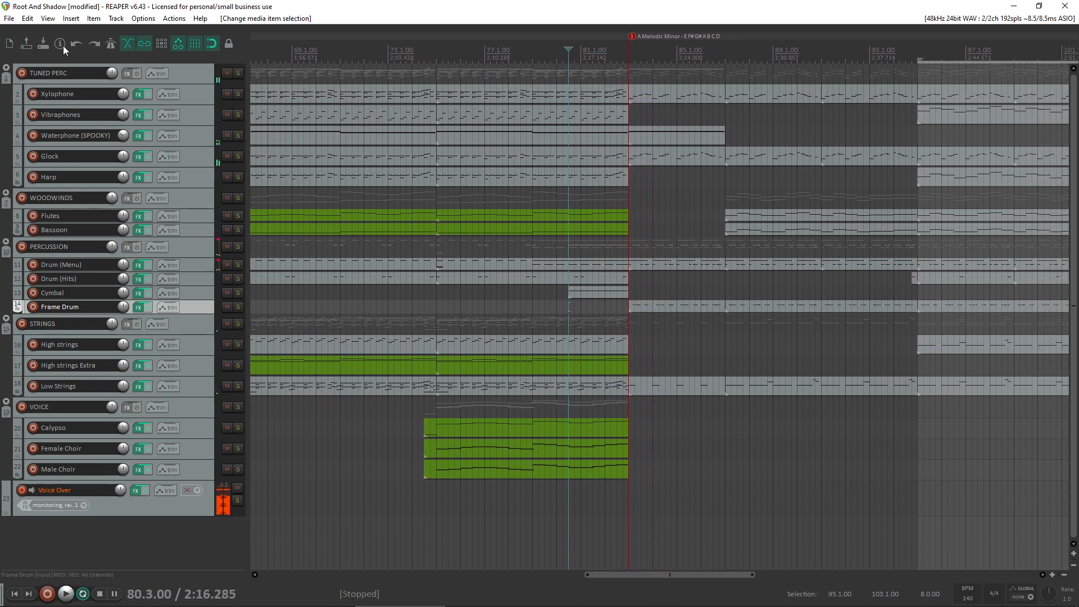
click(43, 43)
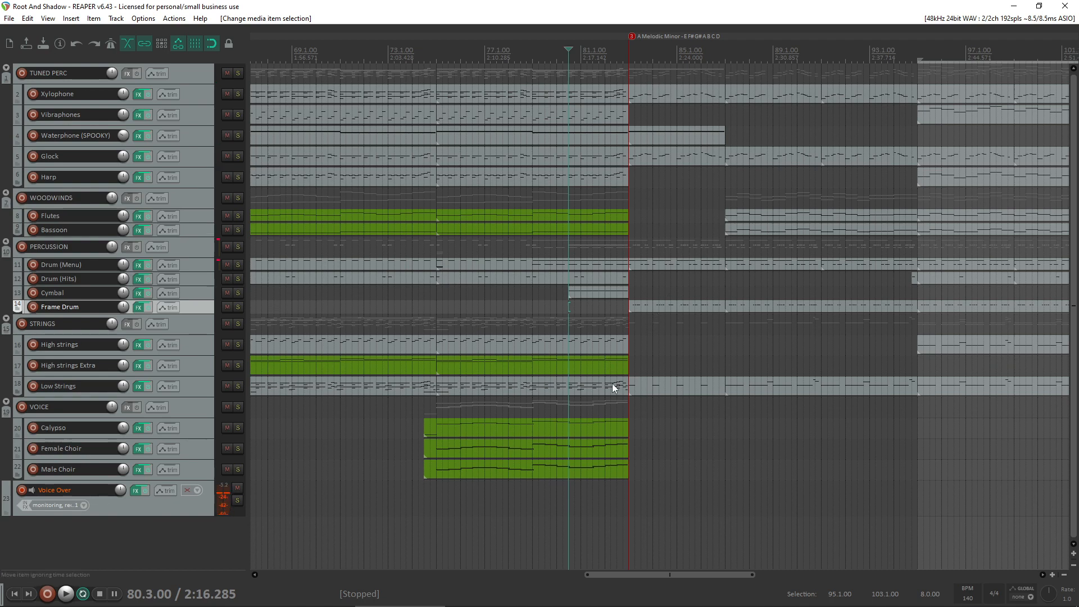
- Bring the whole arrangement into view and play it from bar 8
click(597, 596)
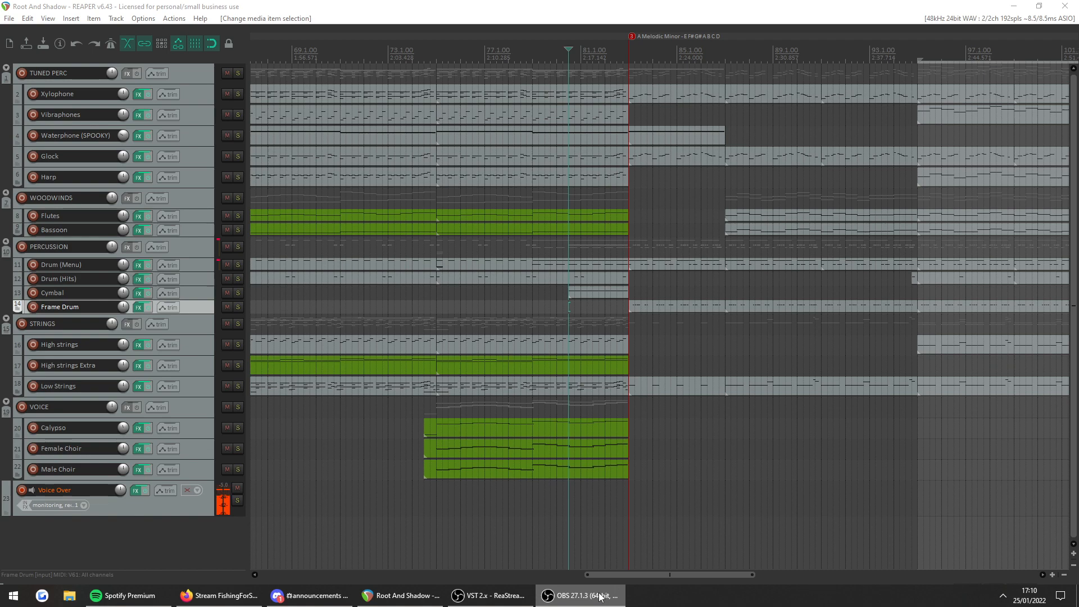
scroll(632, 322, down, 5)
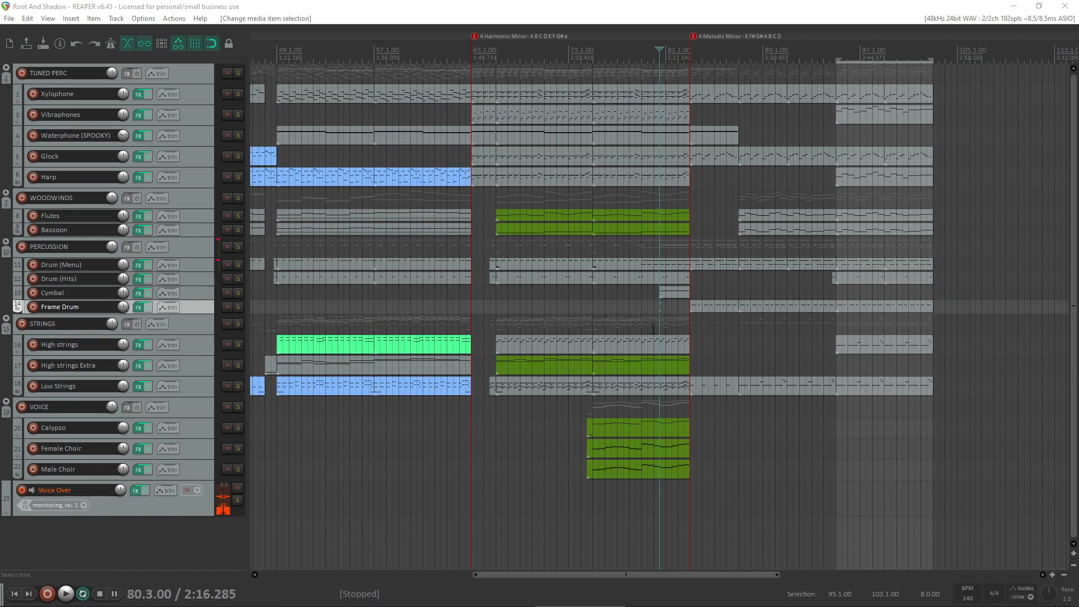
scroll(632, 322, down, 2)
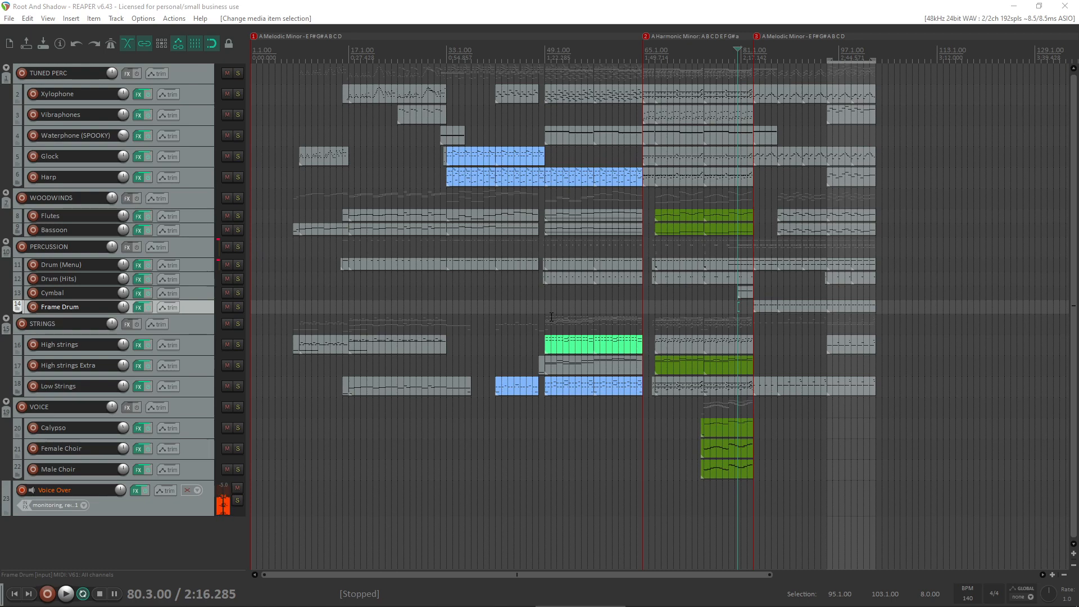
click(287, 291)
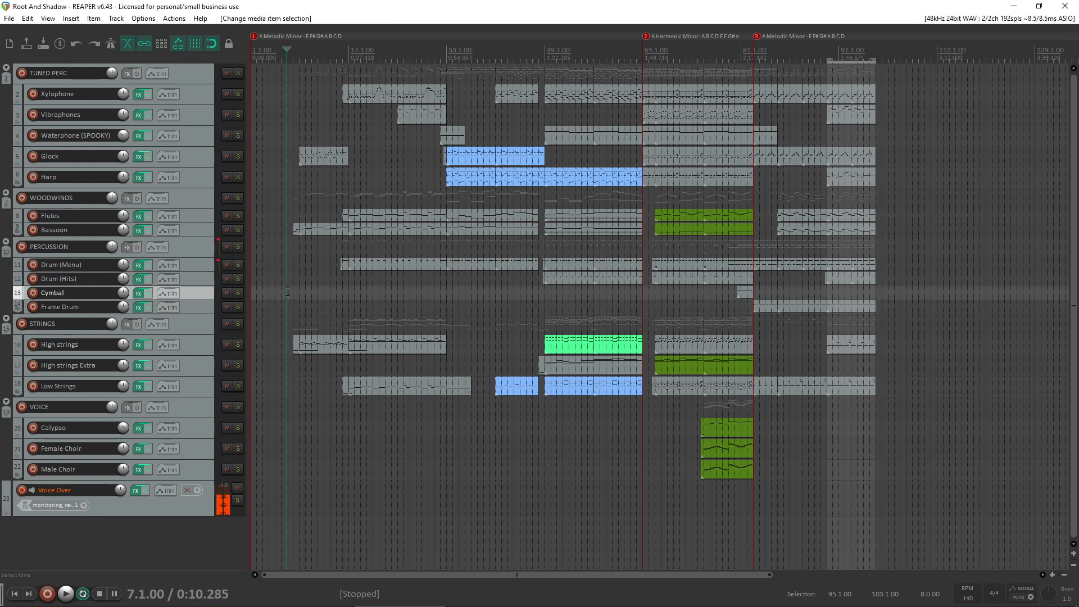
click(293, 299)
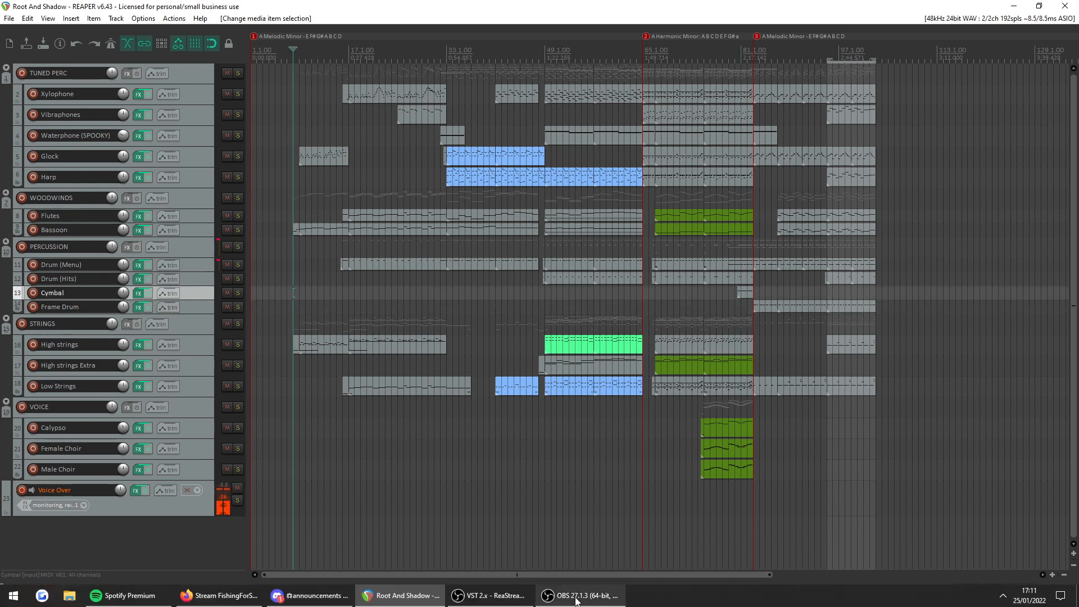
mouse_move(576, 601)
key(space)
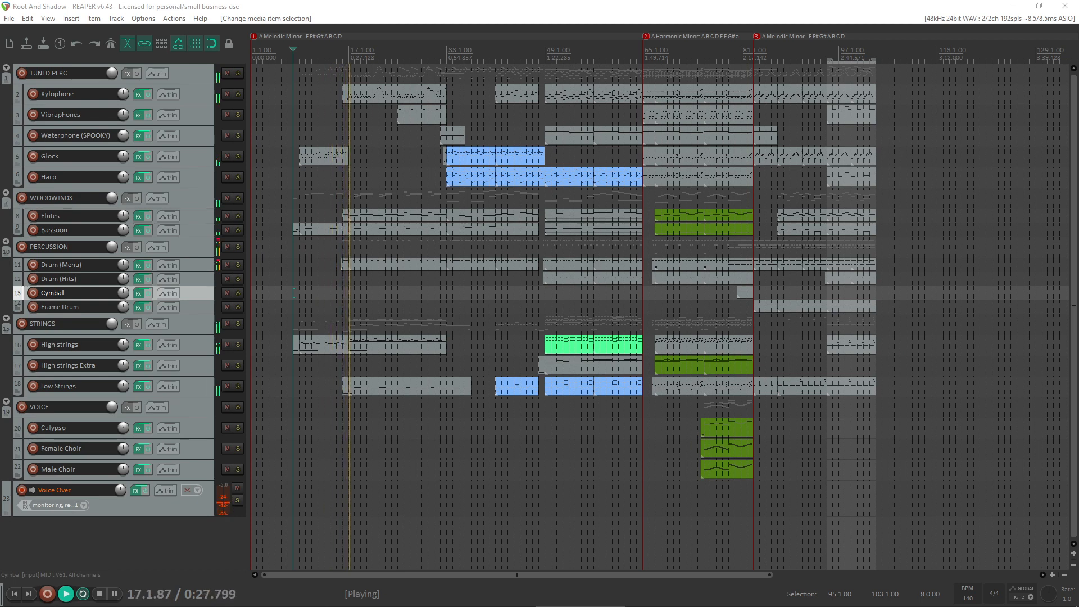
- Temporarily arm the High strings track for recording during playback and disarm it again
click(32, 345)
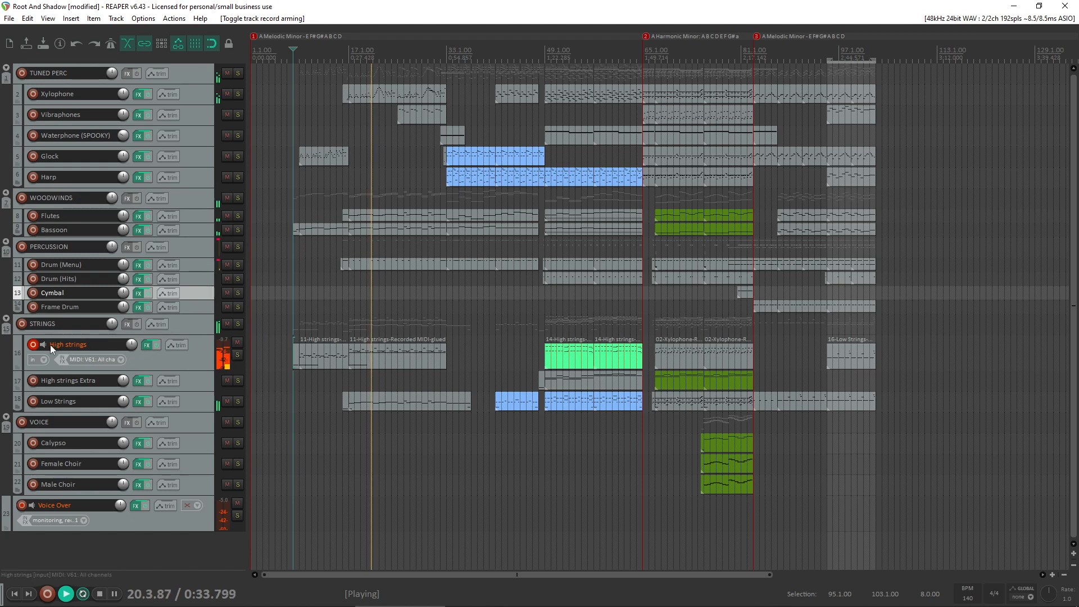
click(35, 346)
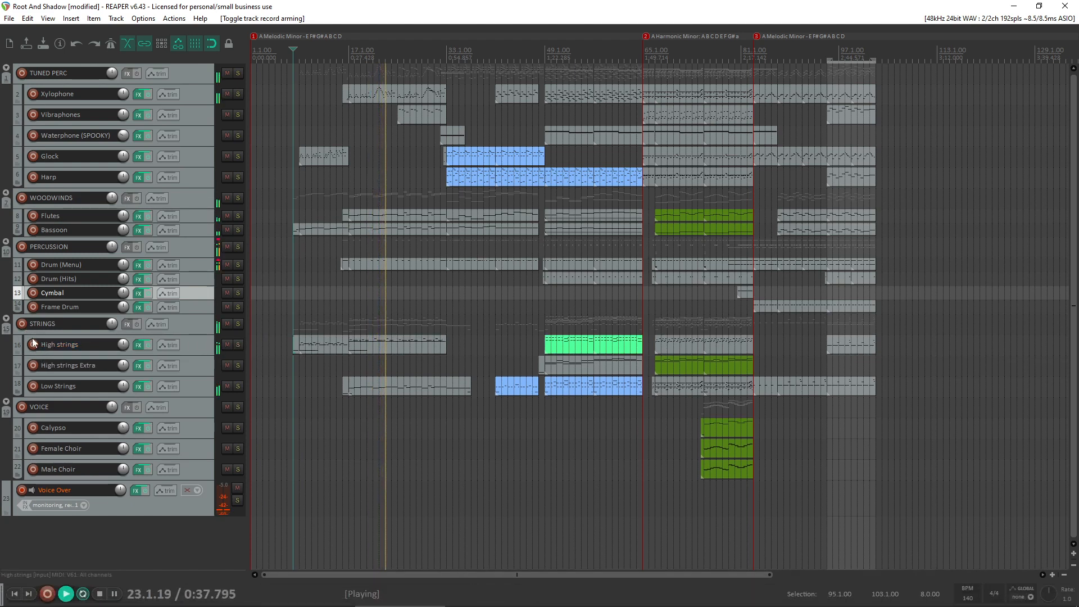
click(33, 345)
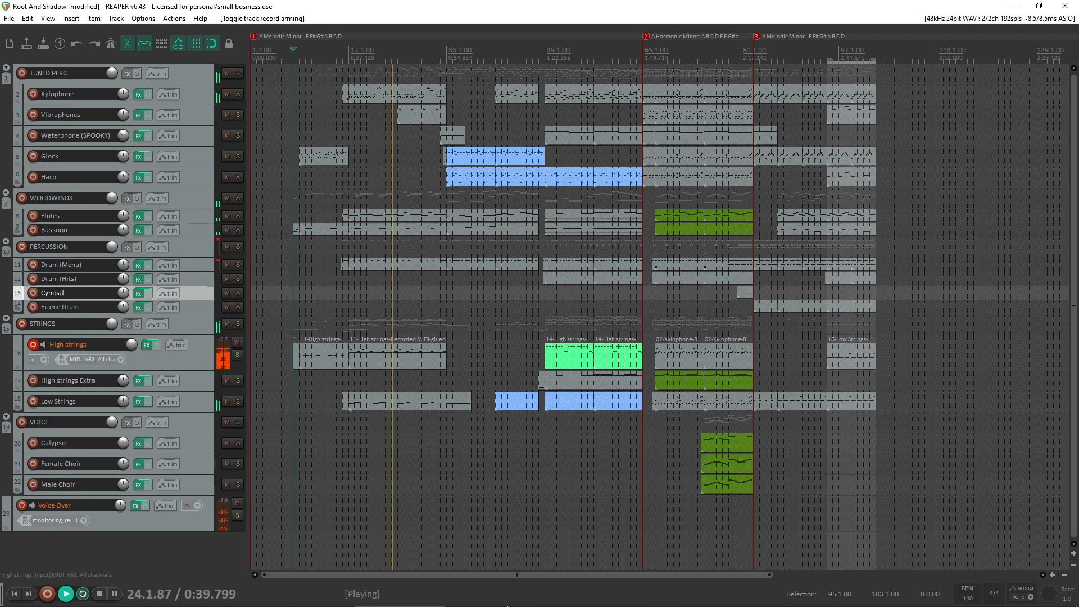
click(560, 603)
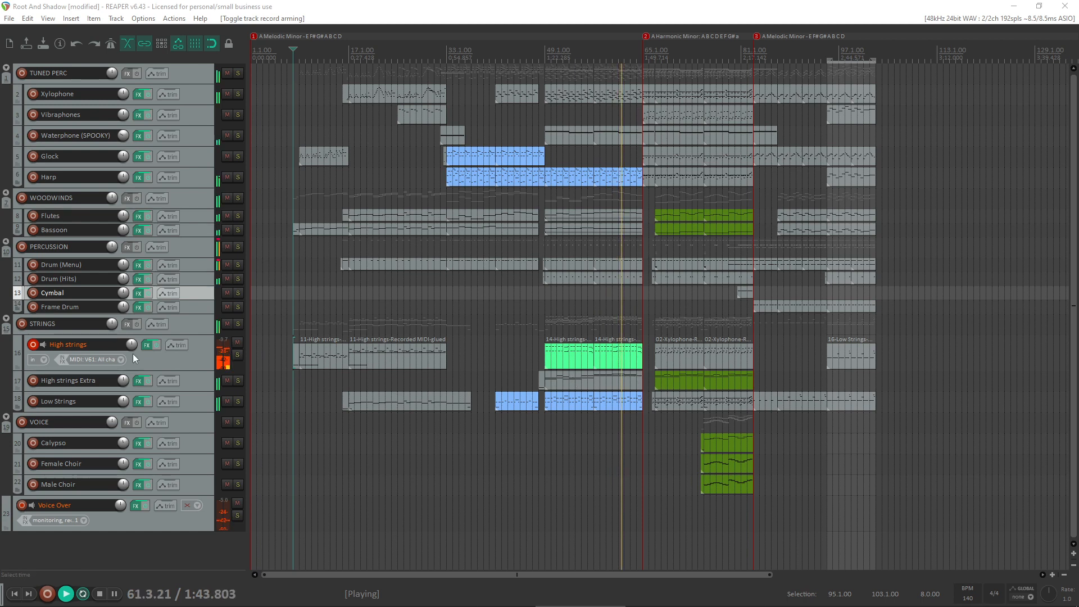
click(33, 345)
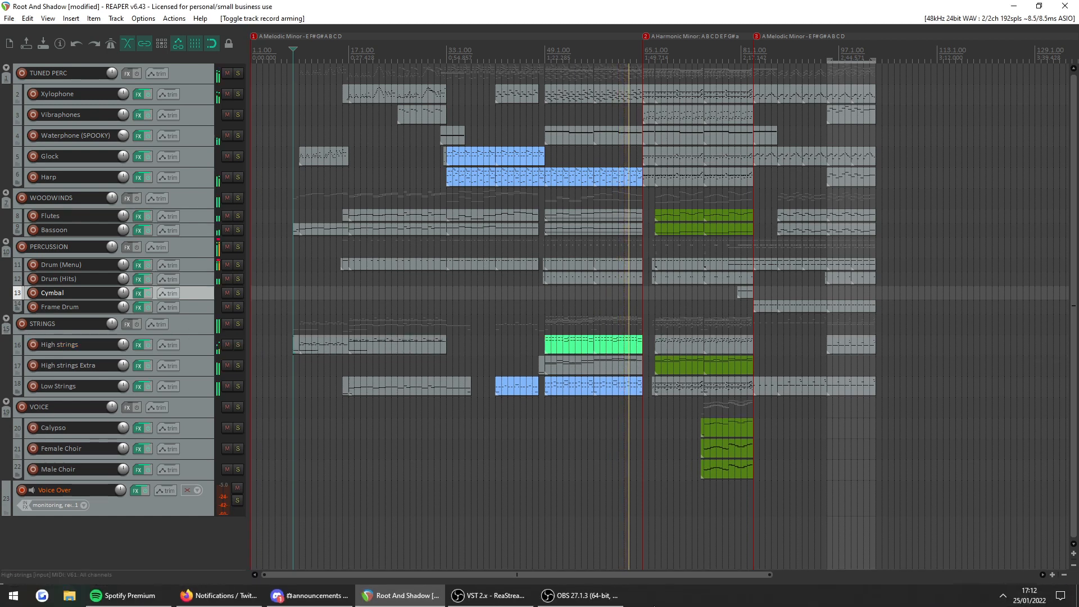
- Stop the playback, solo the Vibraphones and Harp tracks, and play them from bar 95
click(580, 597)
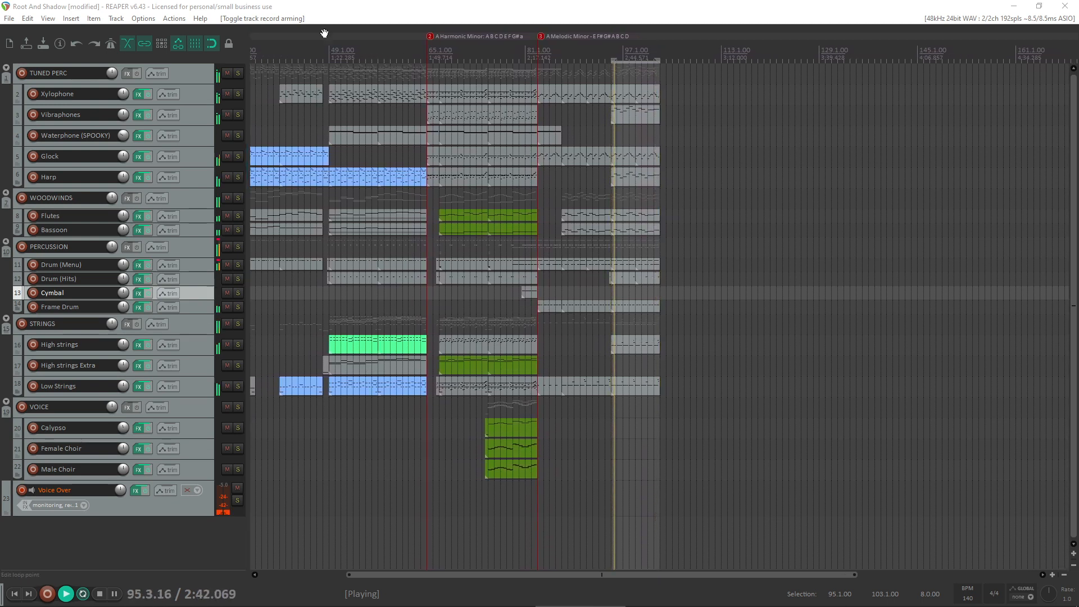
drag(553, 5, 522, 1)
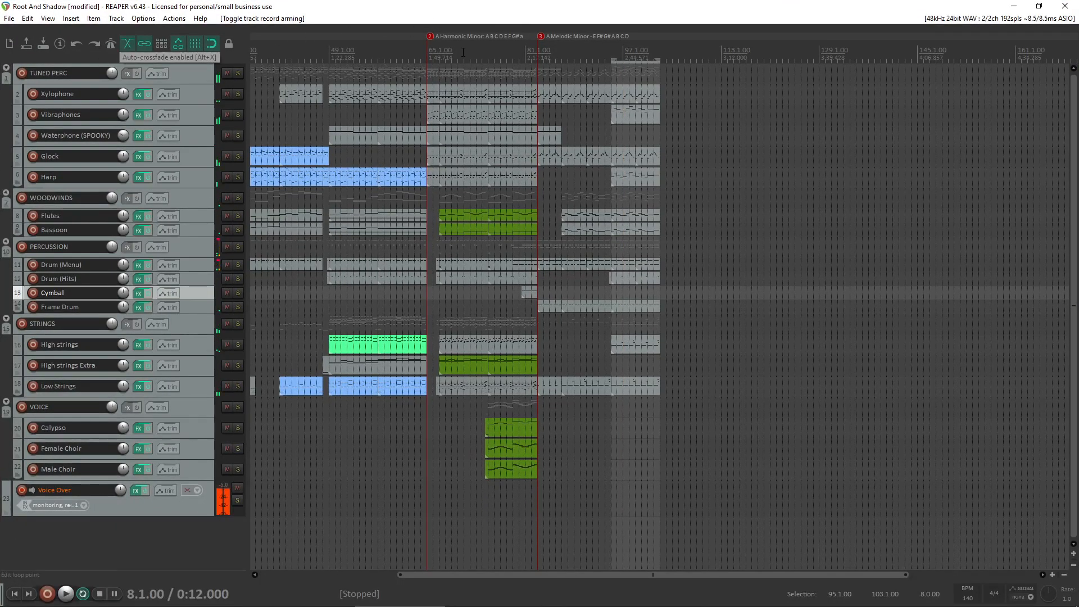
click(237, 114)
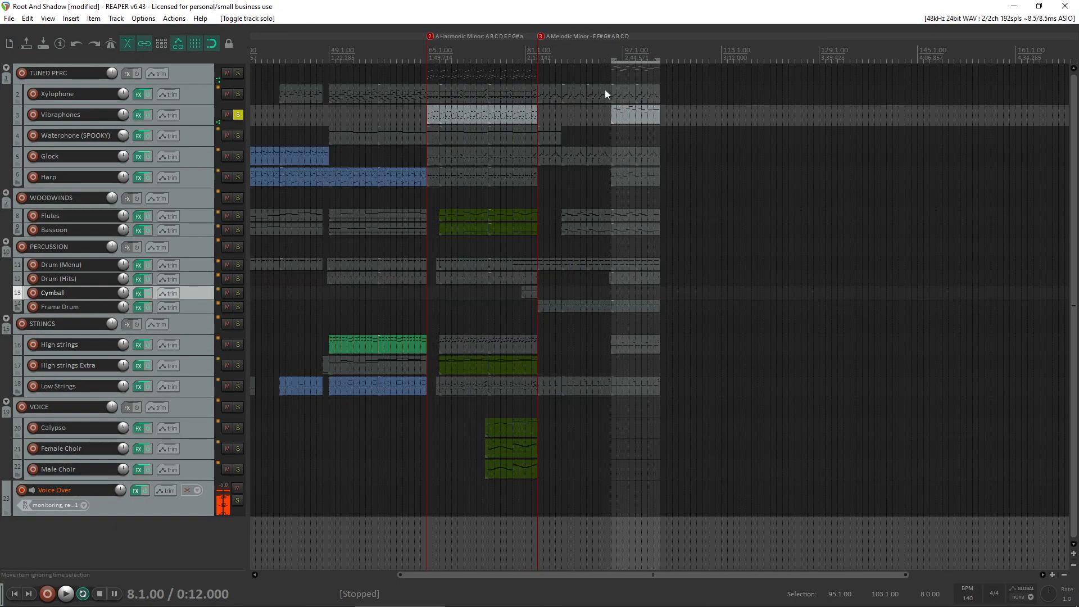
click(611, 131)
key(space)
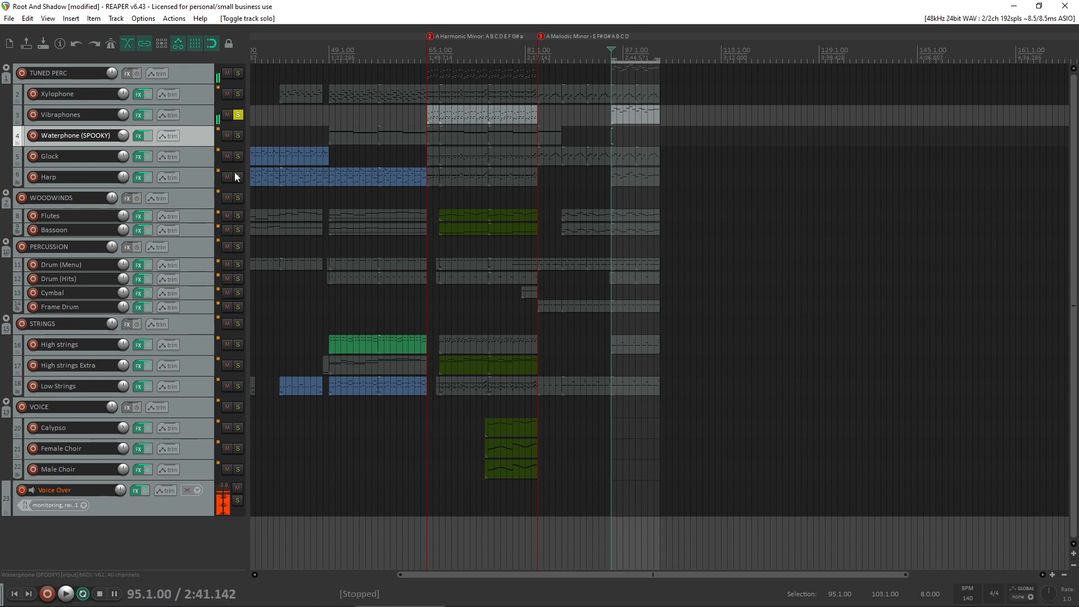
click(237, 177)
key(space)
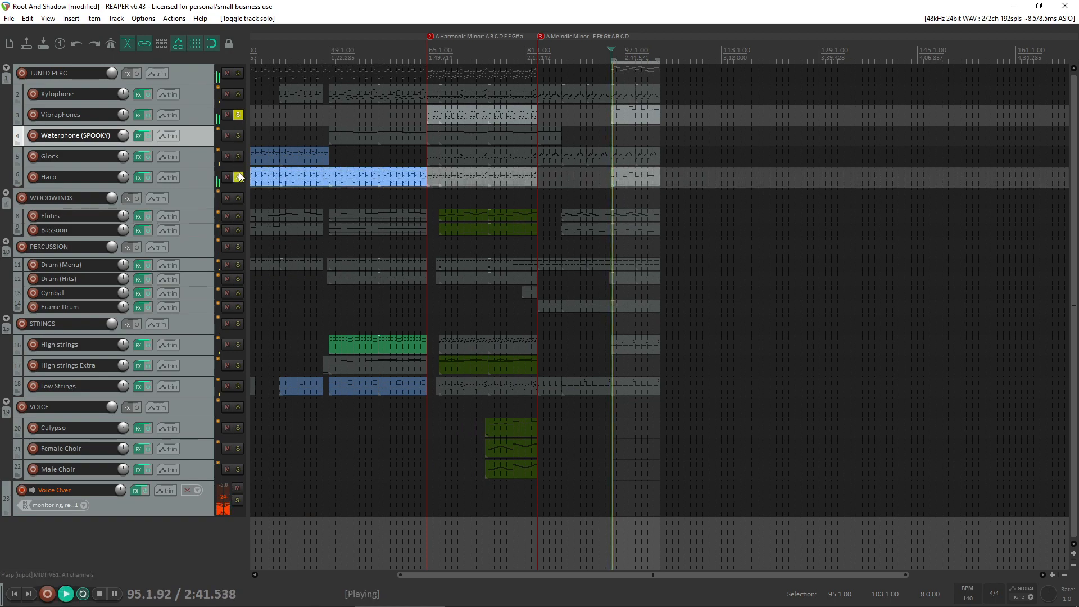
- Try moving all the Harp notes in bars 95 to 103 down an octave, and undo the move
double_click(640, 177)
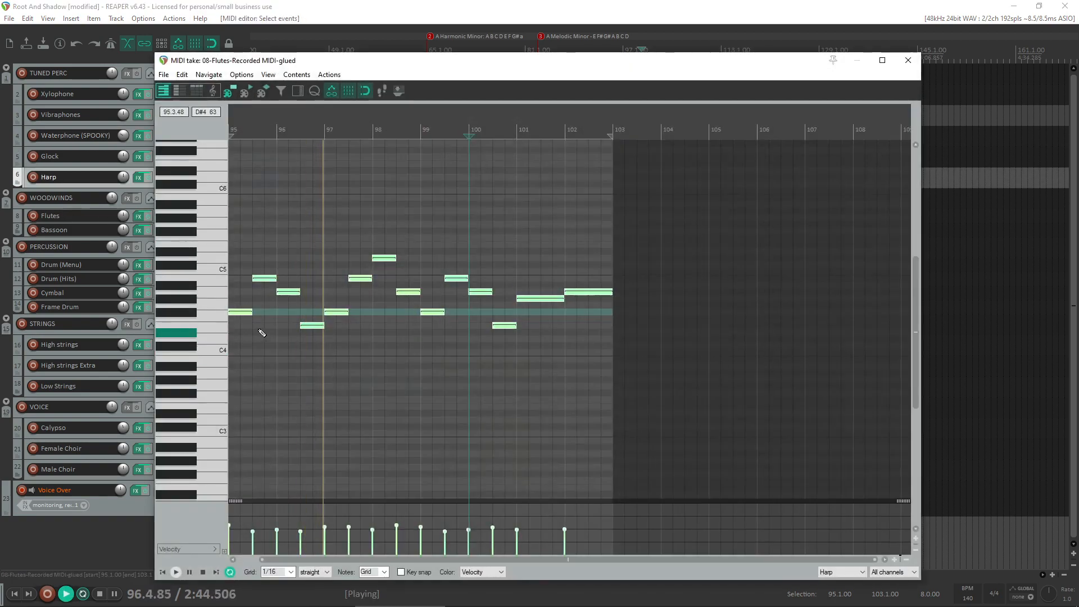
drag(237, 313, 198, 395)
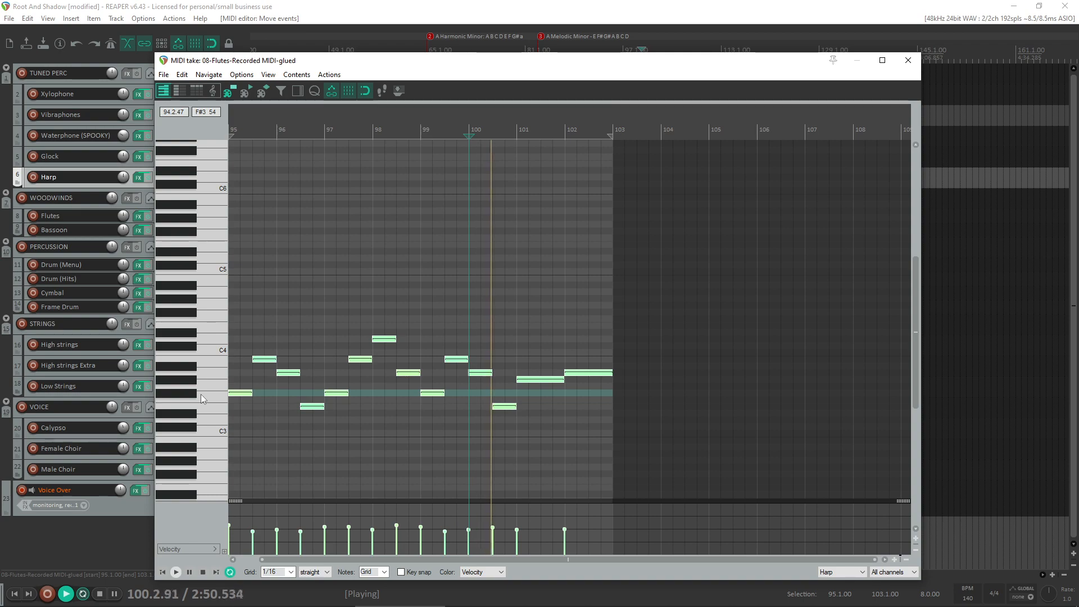
key(ctrl+z)
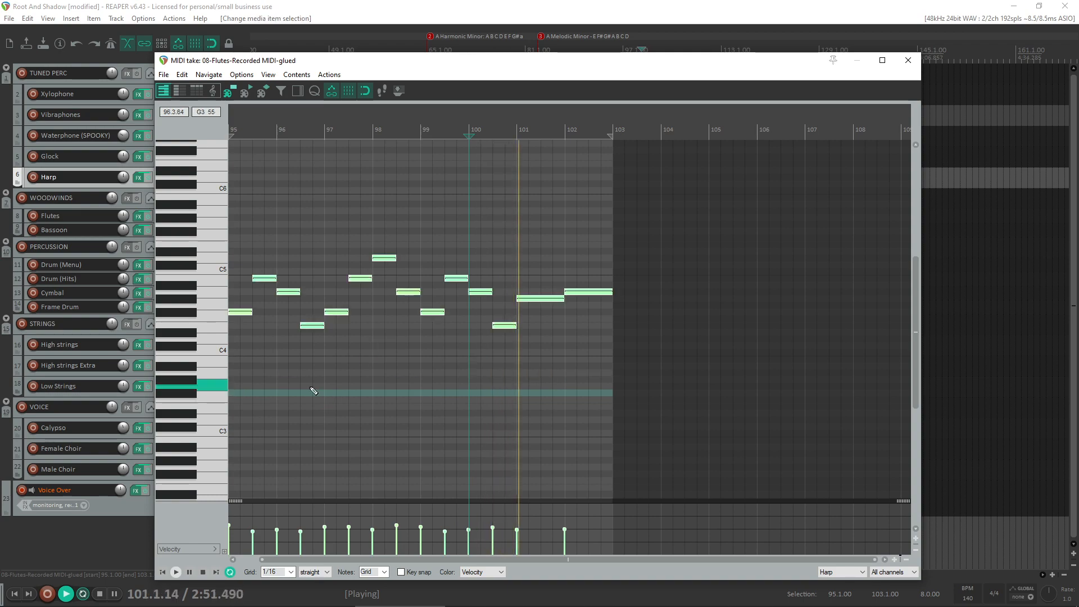
- Close the MIDI editor and unsolo the Vibraphones and Harp tracks
click(907, 61)
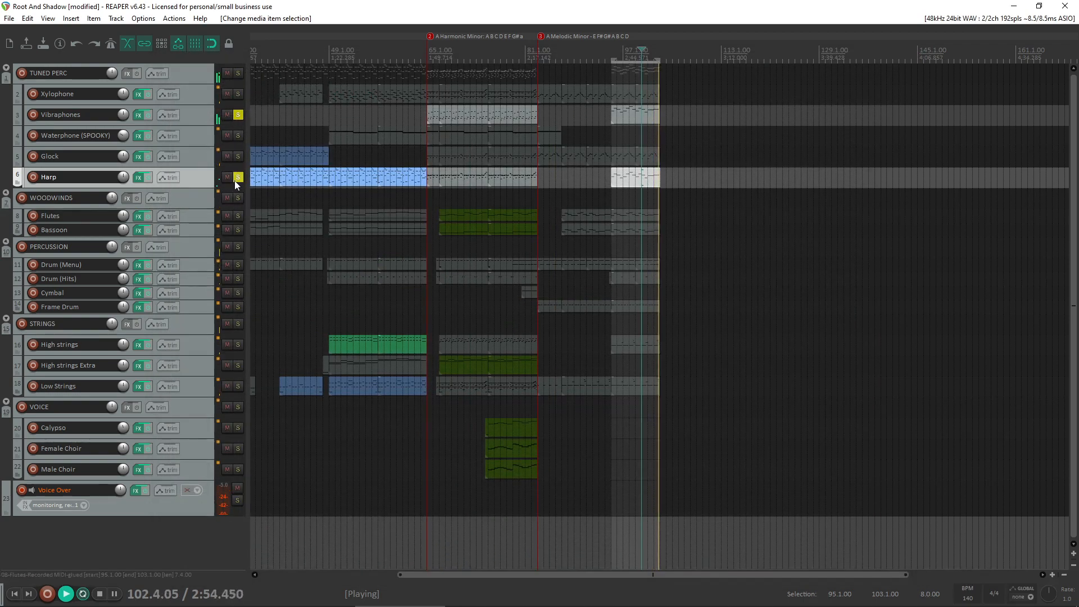
click(238, 114)
click(238, 115)
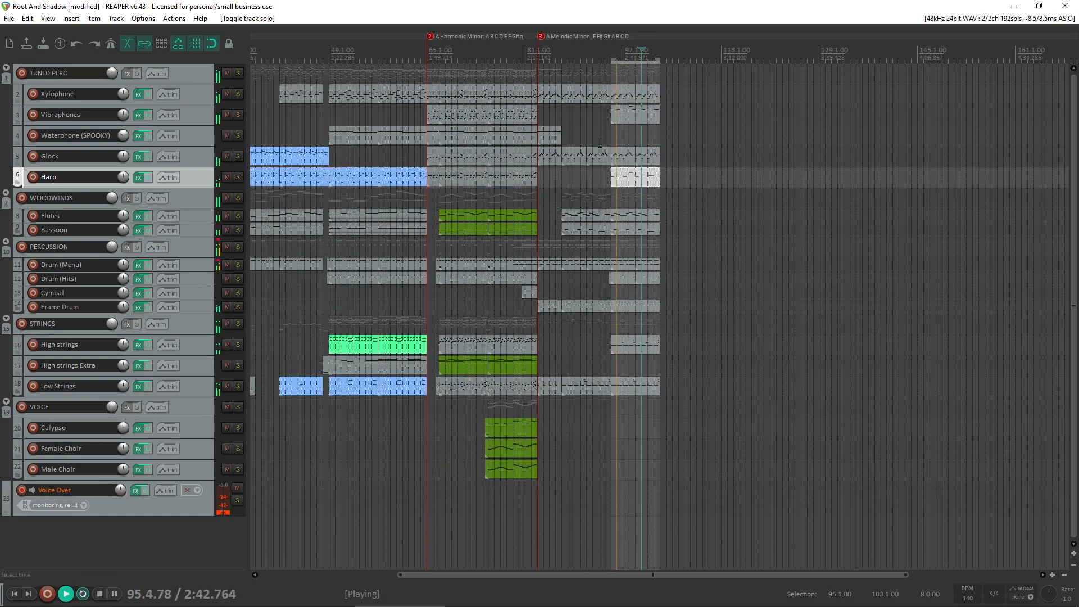
- Delete the Harp item in bars 95 to 103 and play the arrangement from bar 95 without it
scroll(625, 142, up, 2)
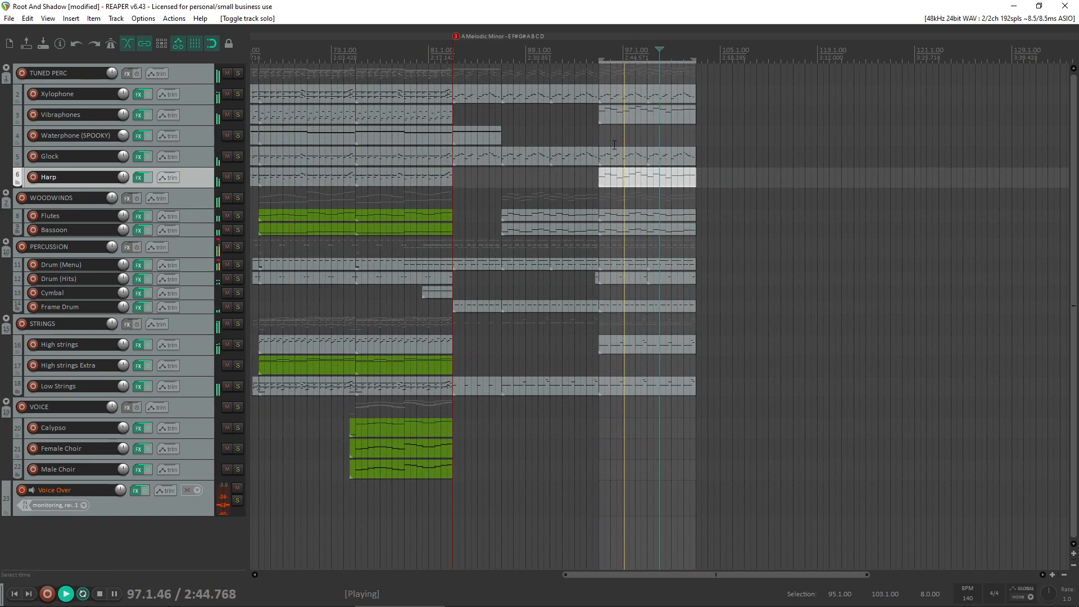
click(647, 183)
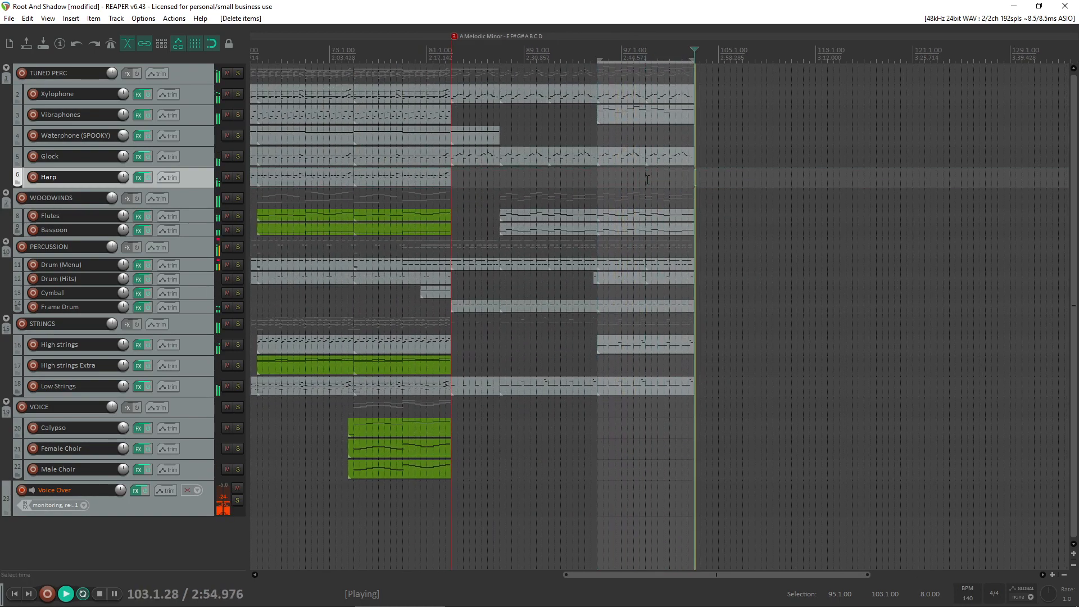
scroll(652, 181, right, 2)
key(space)
key(space)
key(space)
click(566, 177)
key(space)
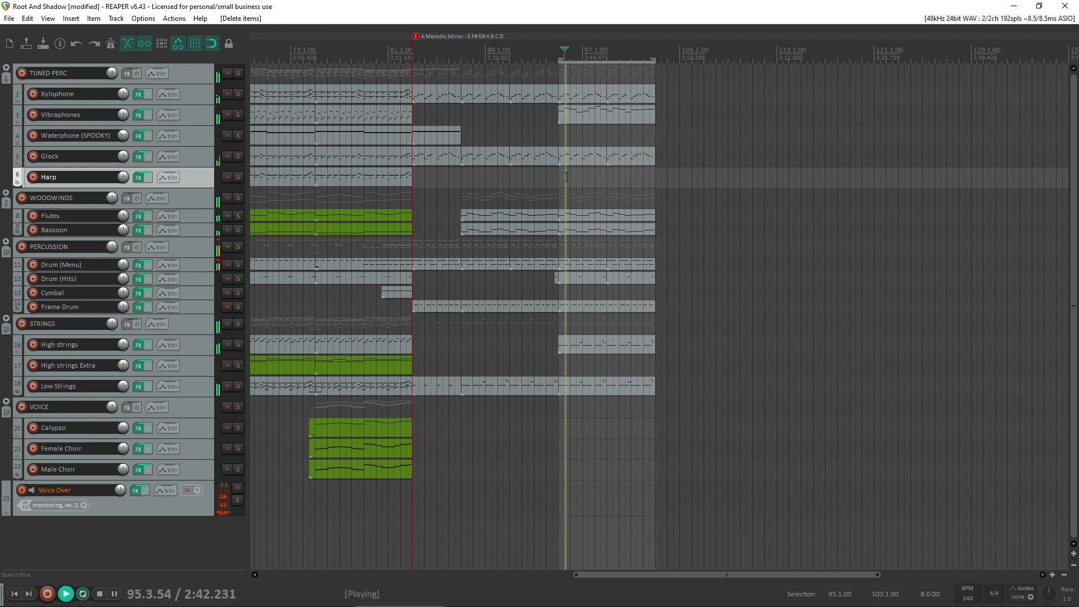
key(space)
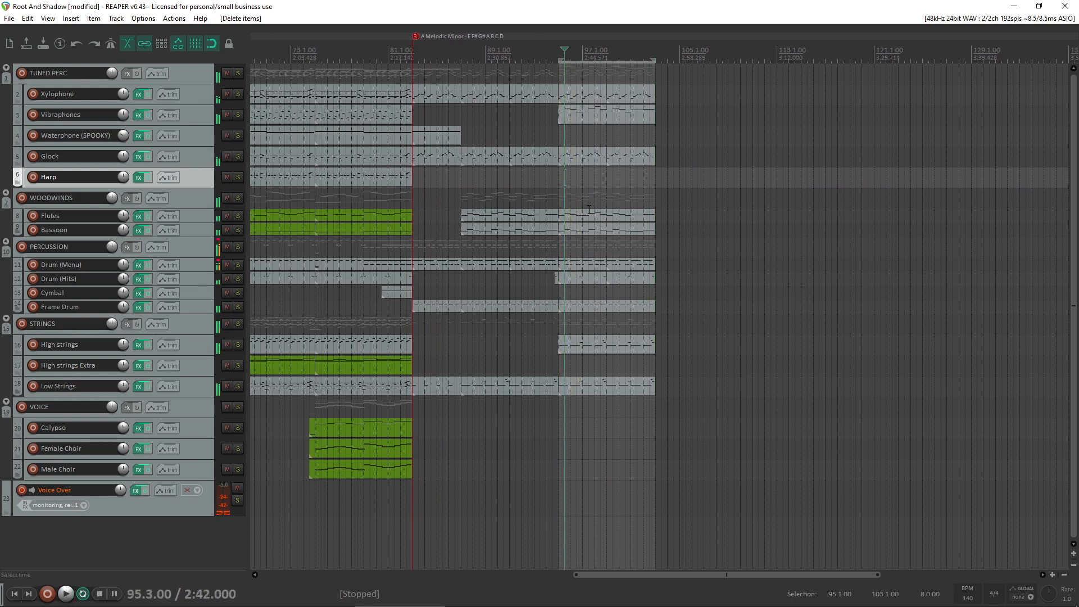
- Try a copy of the Flutes item from bars 95 to 103 on the Harp track, play it, and delete the copy
drag(590, 216, 569, 186)
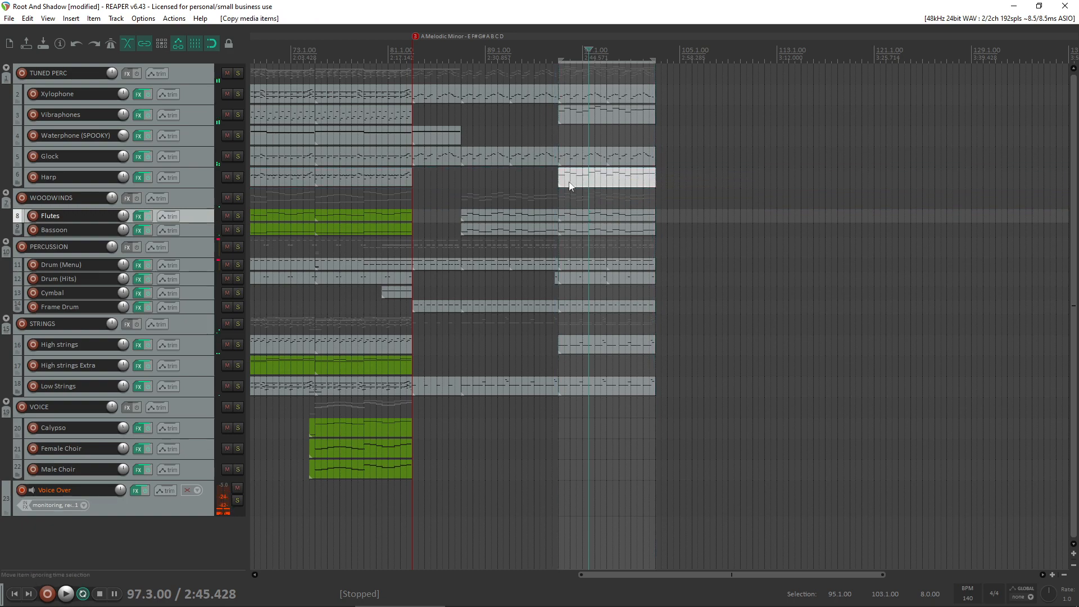
click(550, 183)
key(space)
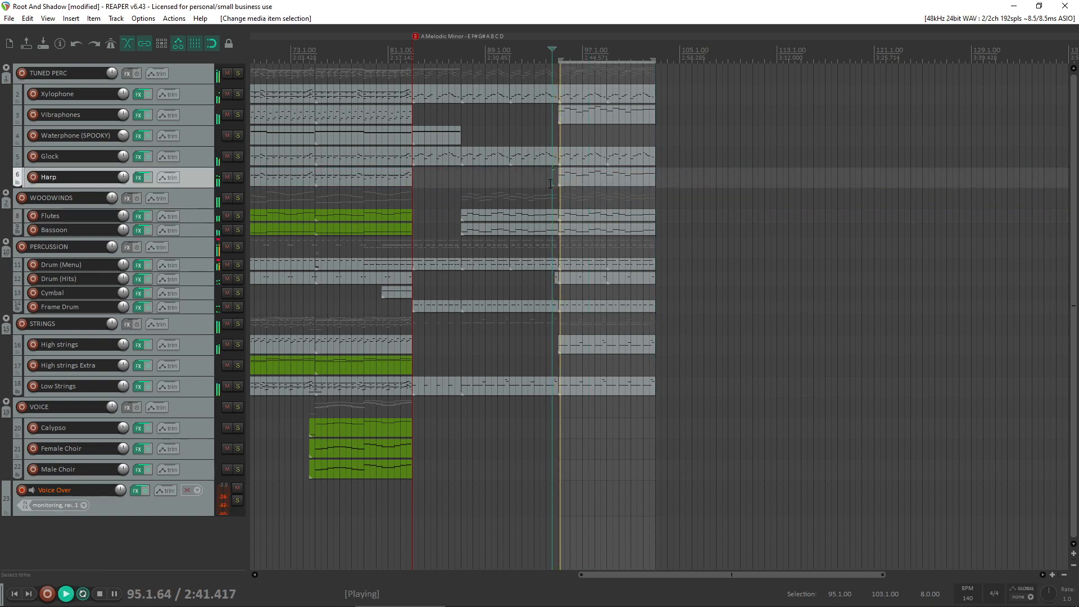
click(589, 180)
key(space)
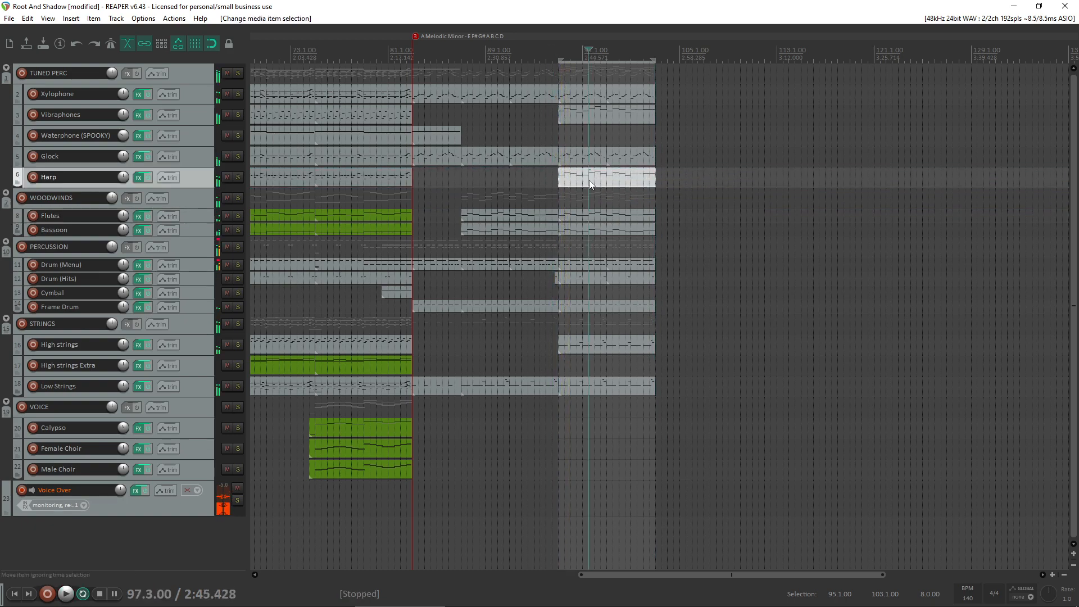
key(Delete)
click(590, 598)
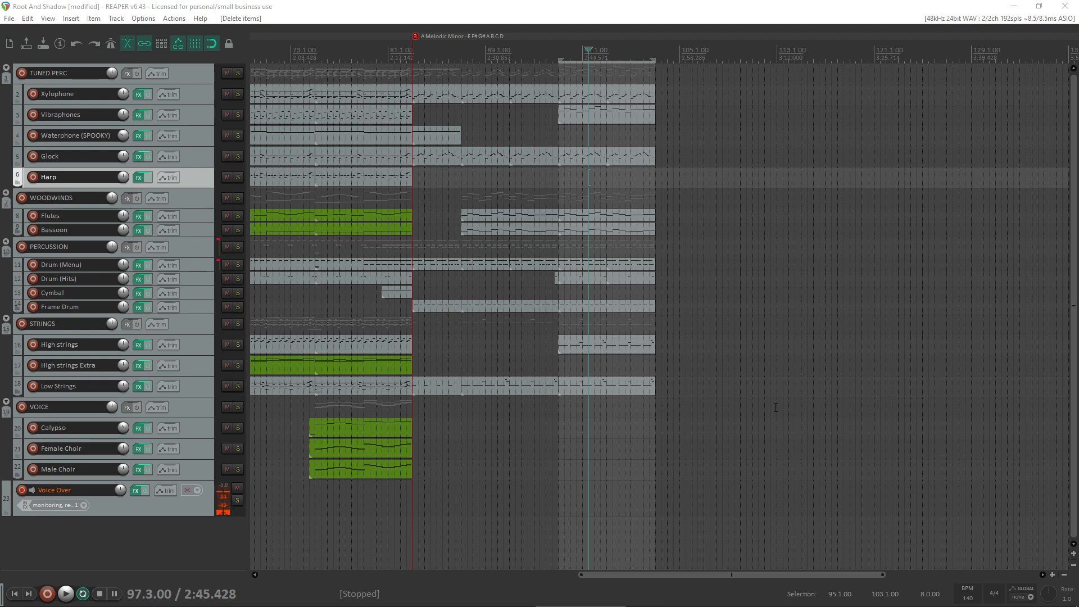
- Set a time selection from 80.3.00 to 89.1.00 and play the transition from its start
drag(383, 202, 488, 206)
click(372, 195)
click(381, 194)
key(space)
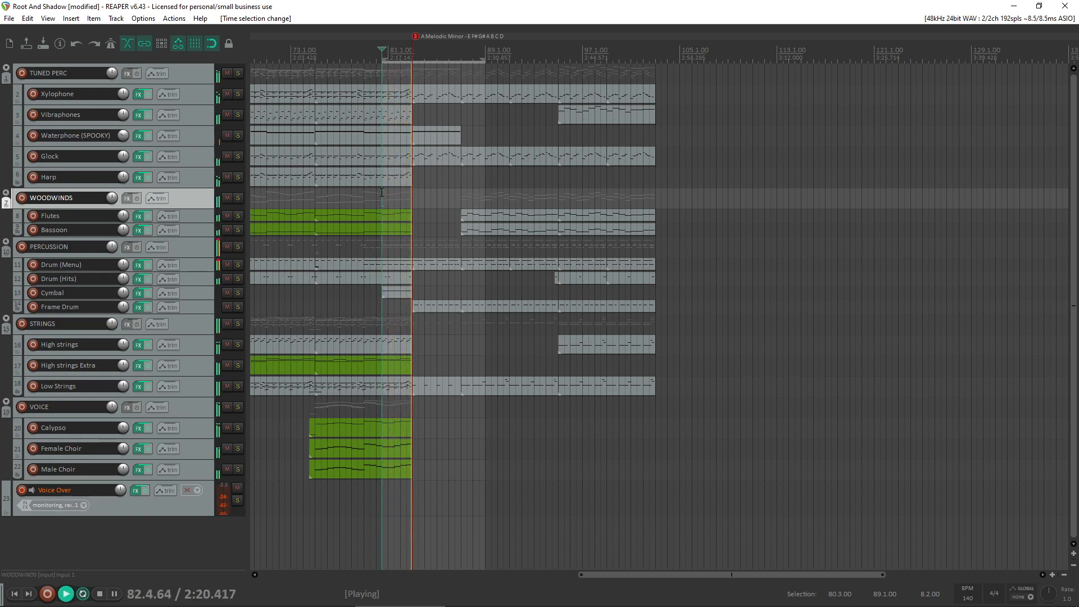
key(space)
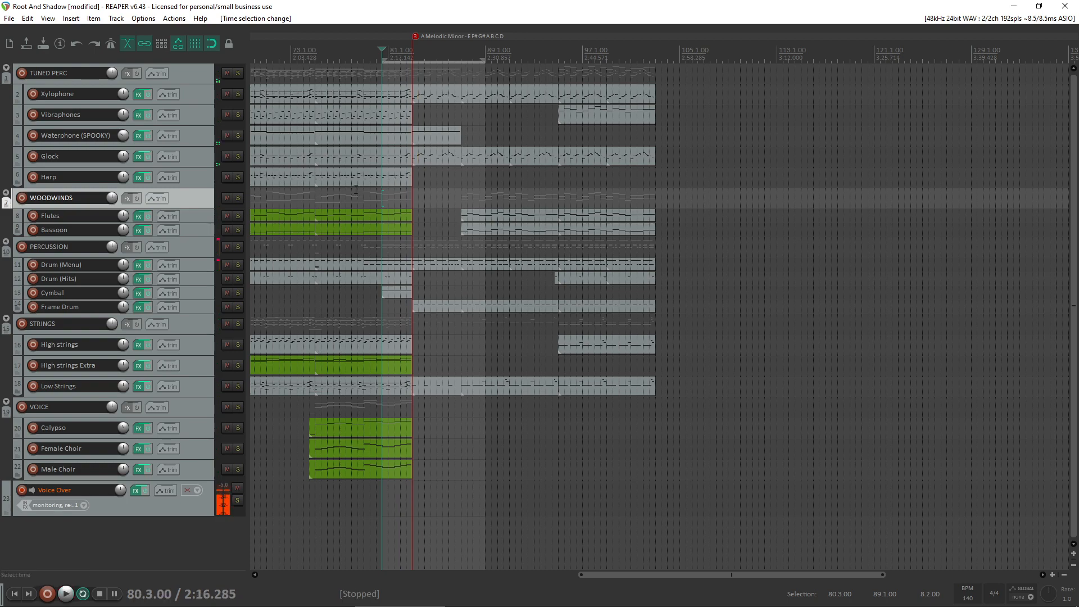
- Solo the Low Strings track and play it from 75.2.00
scroll(452, 468, up, 3)
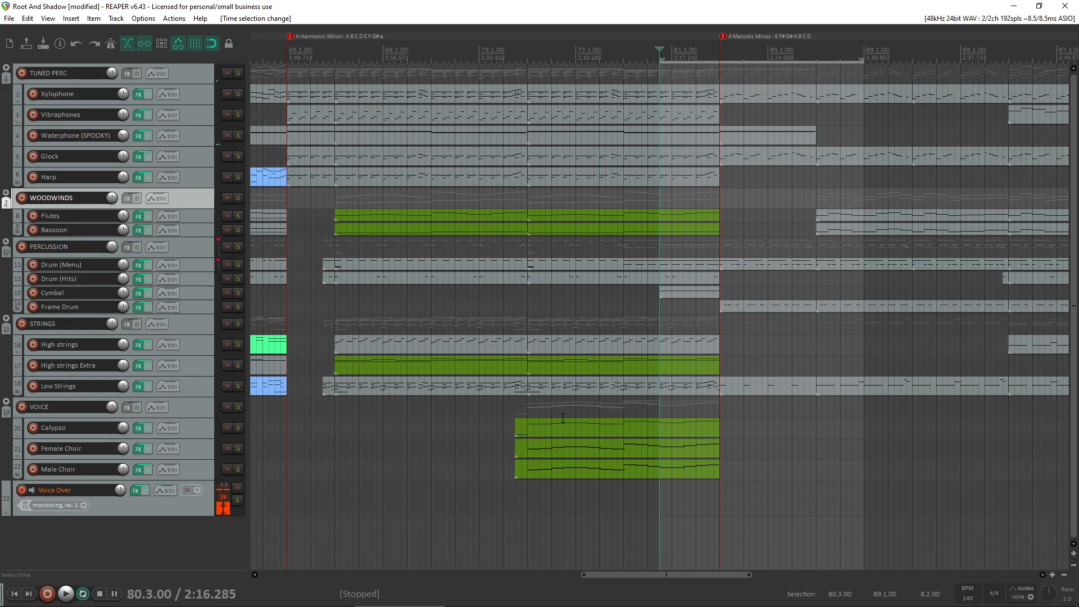
click(238, 386)
click(533, 406)
key(space)
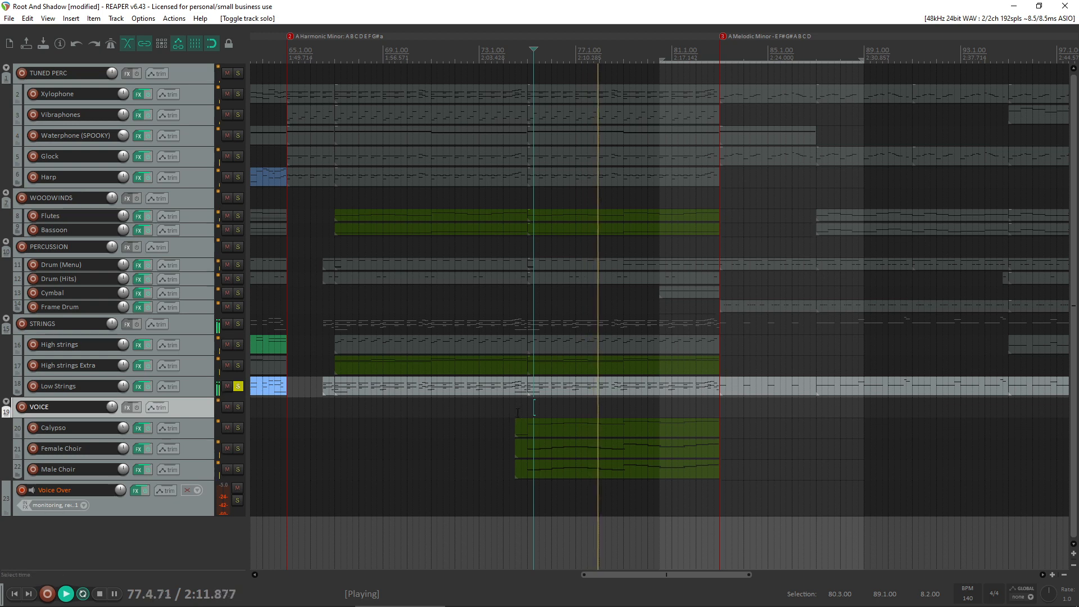
key(space)
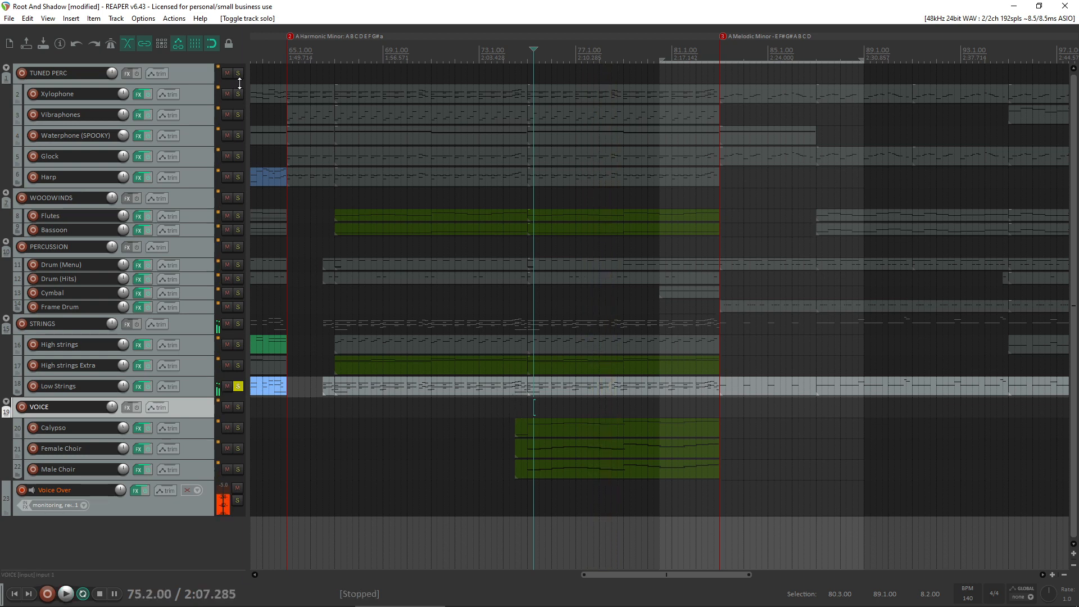
- Solo the Xylophone alongside the Low Strings, play both from 75.2.00, and unsolo the two tracks
click(238, 93)
key(space)
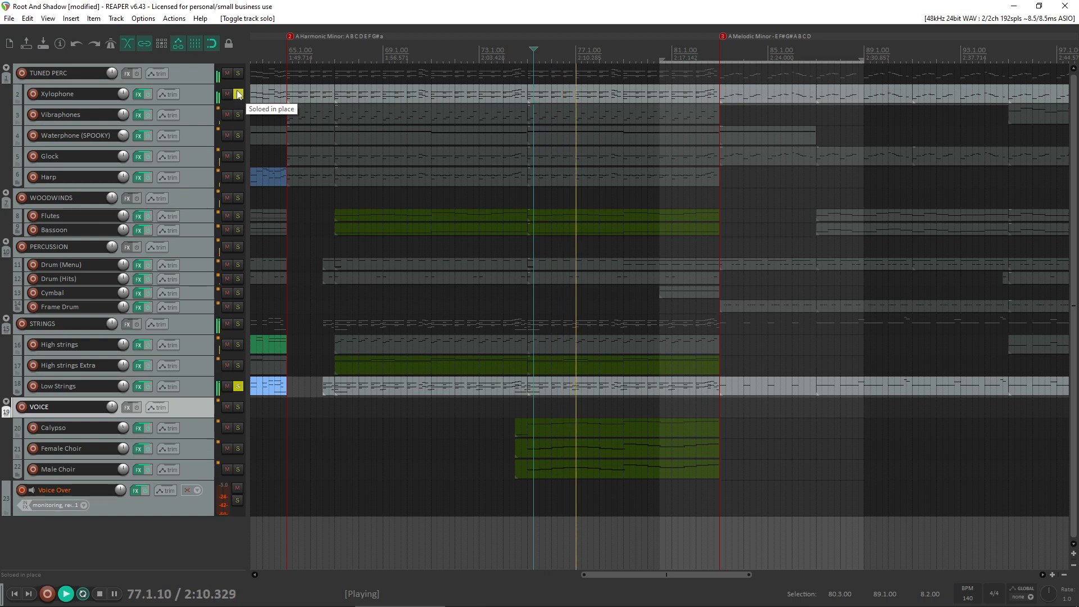
key(space)
click(238, 93)
click(238, 386)
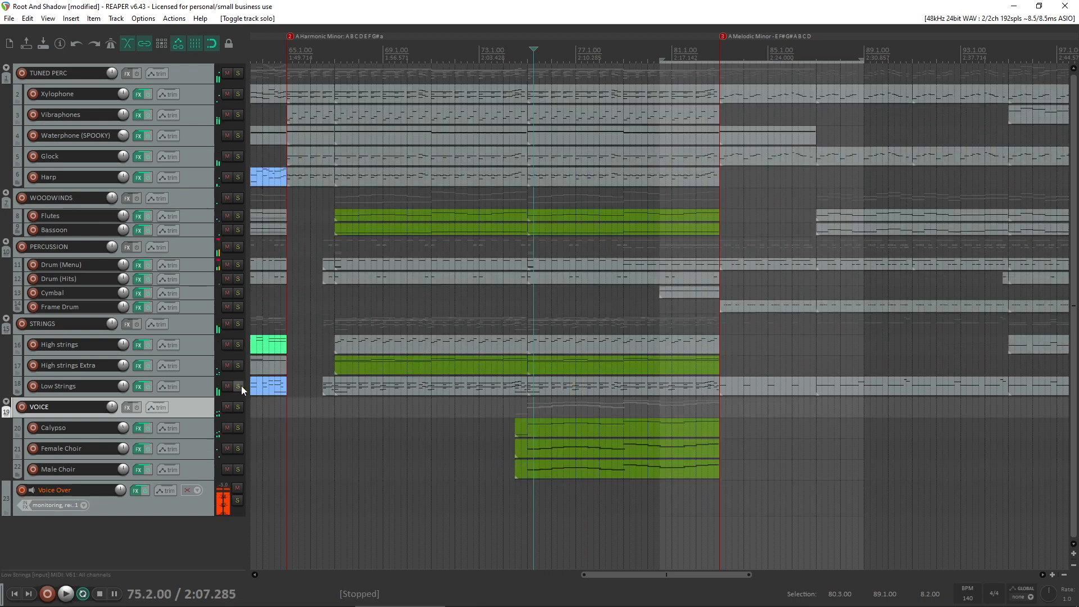
- Remove the time selection and insert a marker named "Clean up mod wheel on strings" at 112.4.95, beyond the end of the arrangement
scroll(644, 289, down, 3)
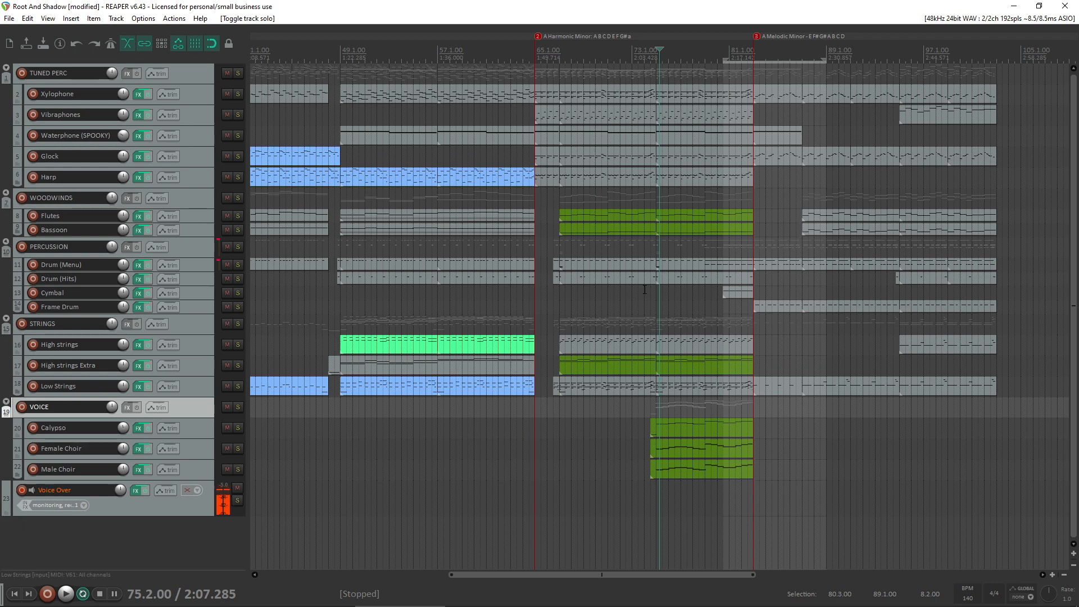
scroll(684, 284, down, 3)
key(Escape)
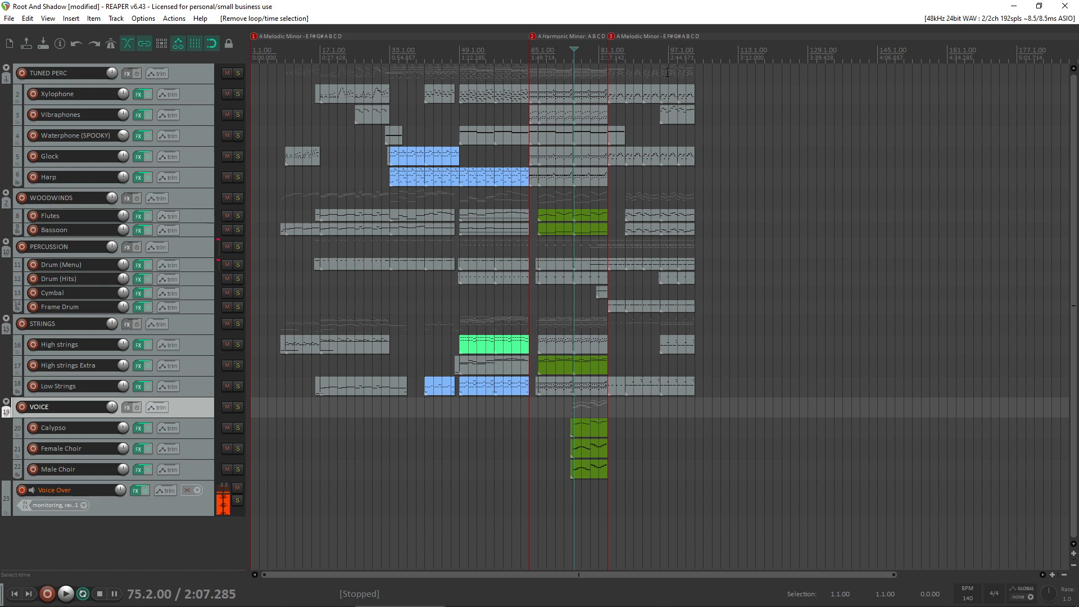
right_click(737, 40)
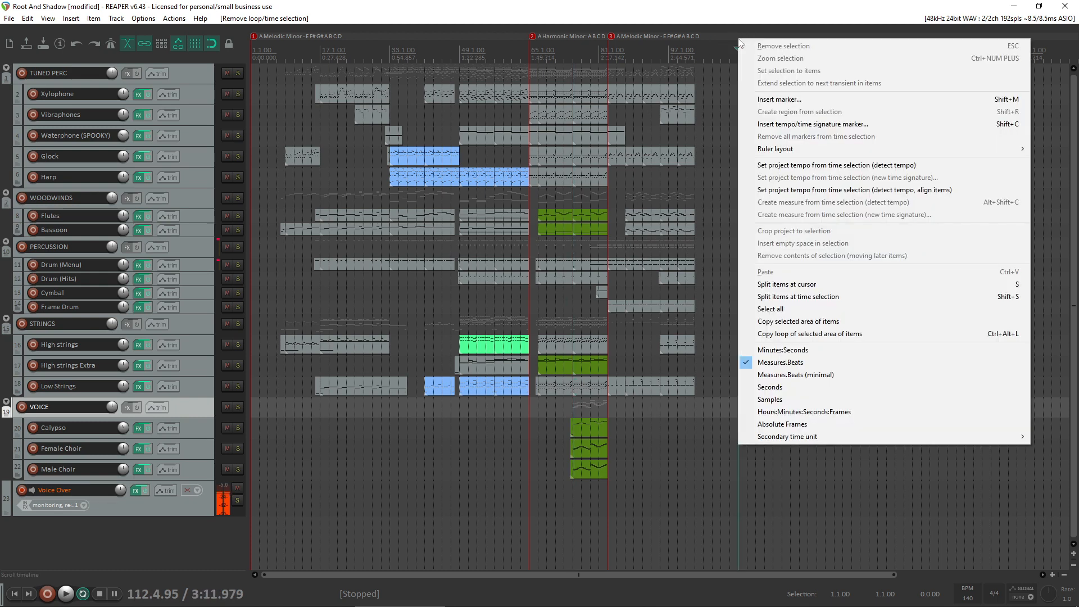
click(779, 100)
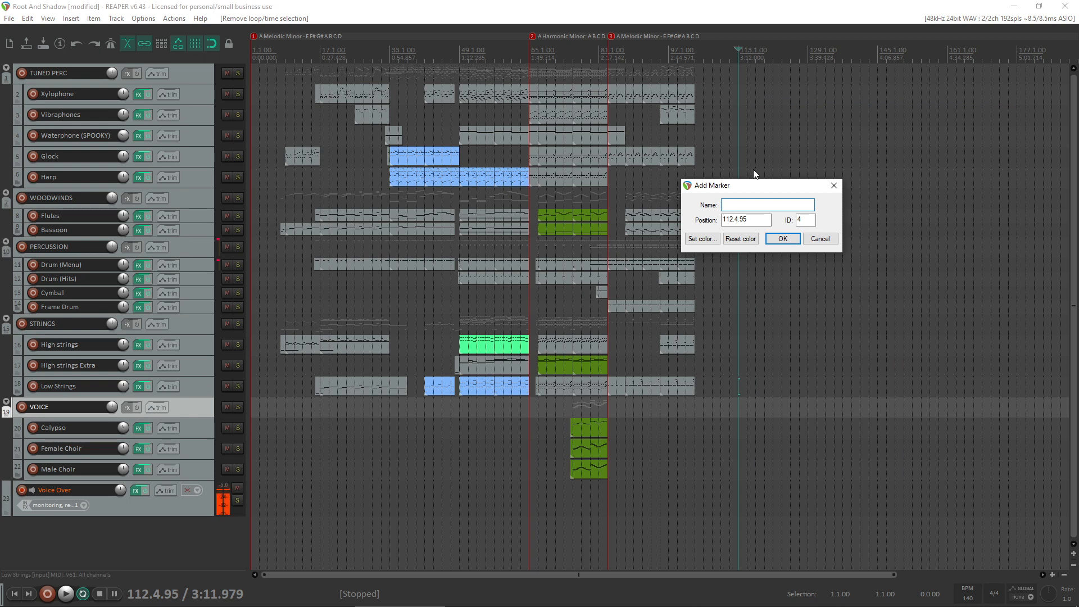
text(Clean up on)
key(BackSpace)
key(BackSpace)
text(mod wheel on strings)
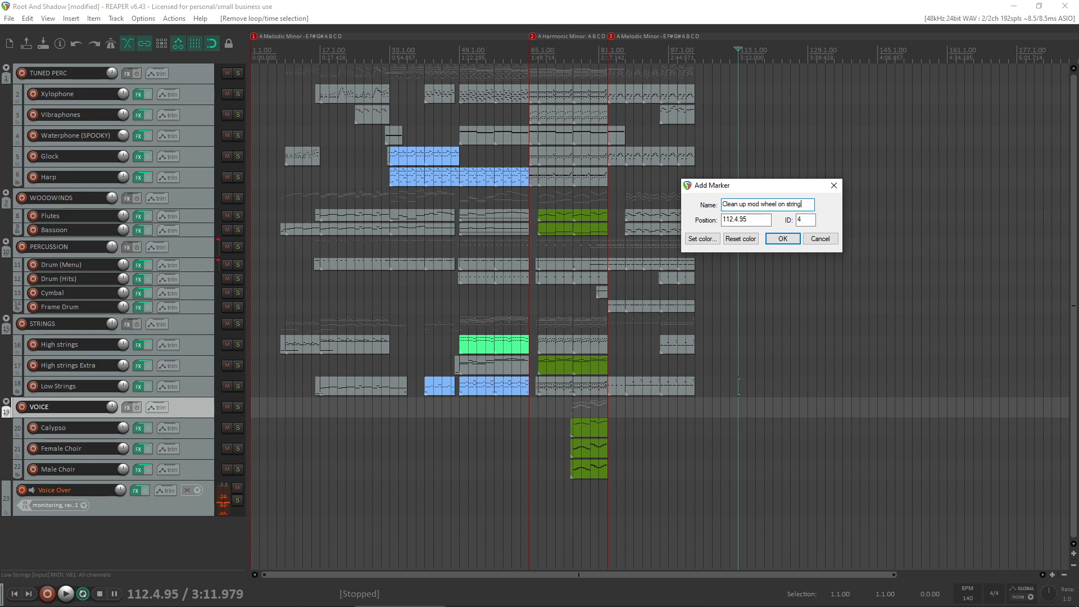
key(Return)
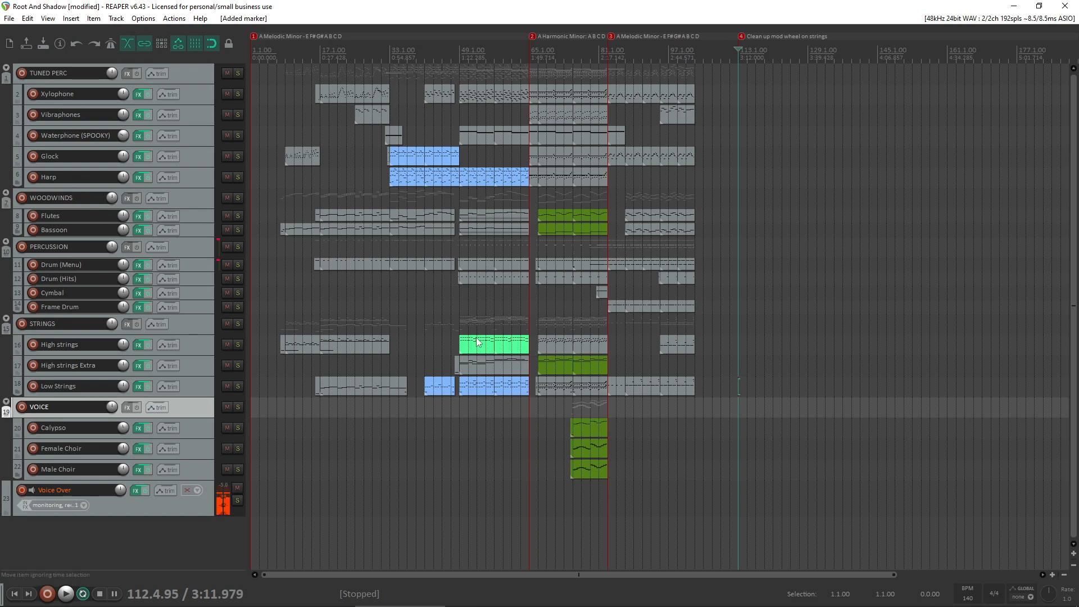
- Move the mod wheel marker to 103.1.00 and rename it "Clean up mod wheel on strings and tidy up transition"
scroll(663, 236, up, 2)
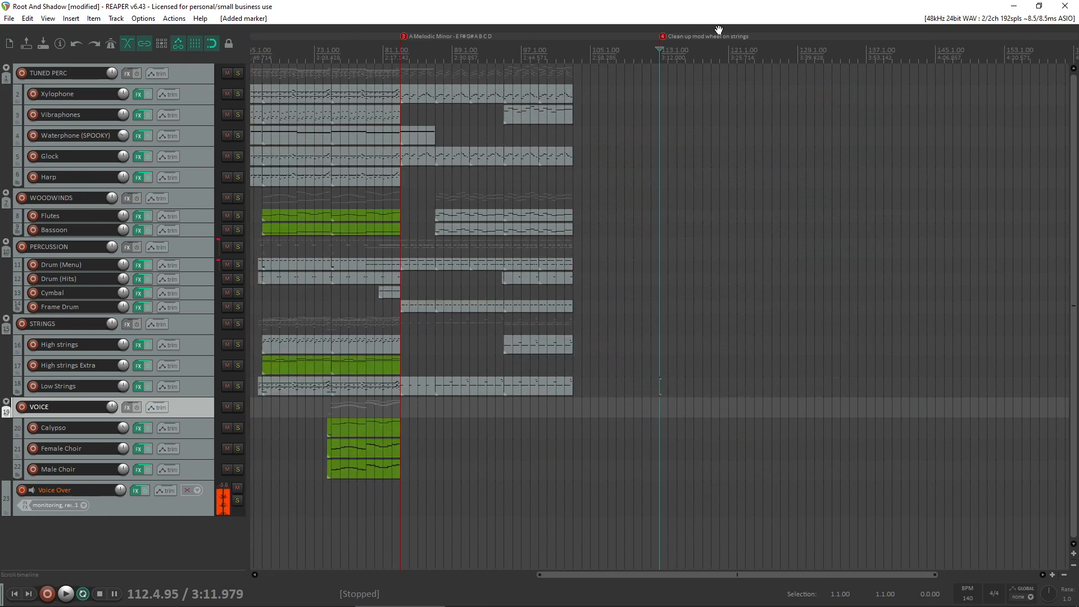
drag(711, 39, 543, 41)
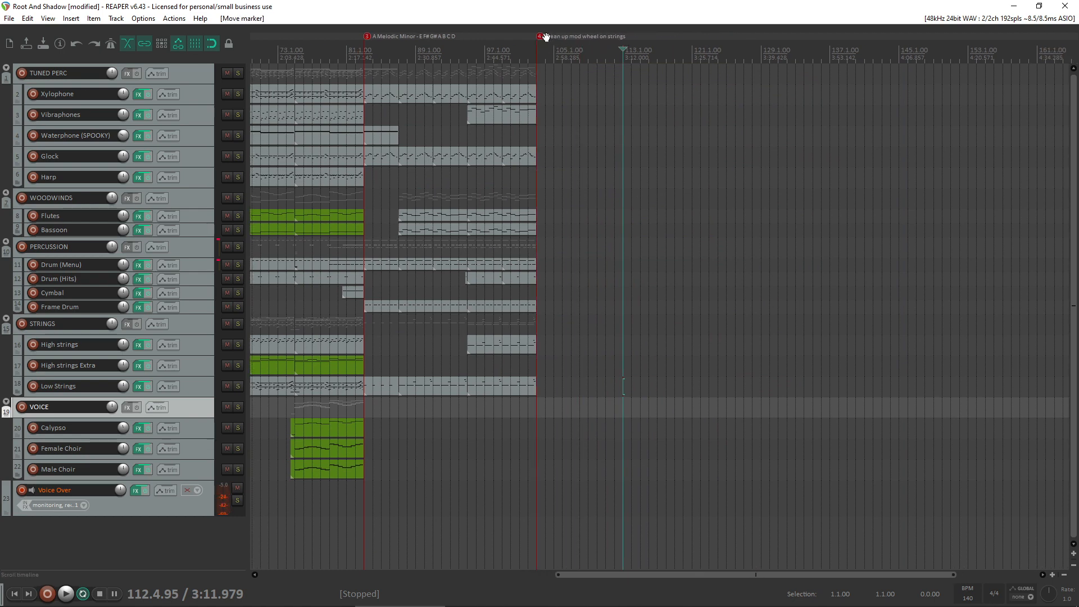
right_click(540, 39)
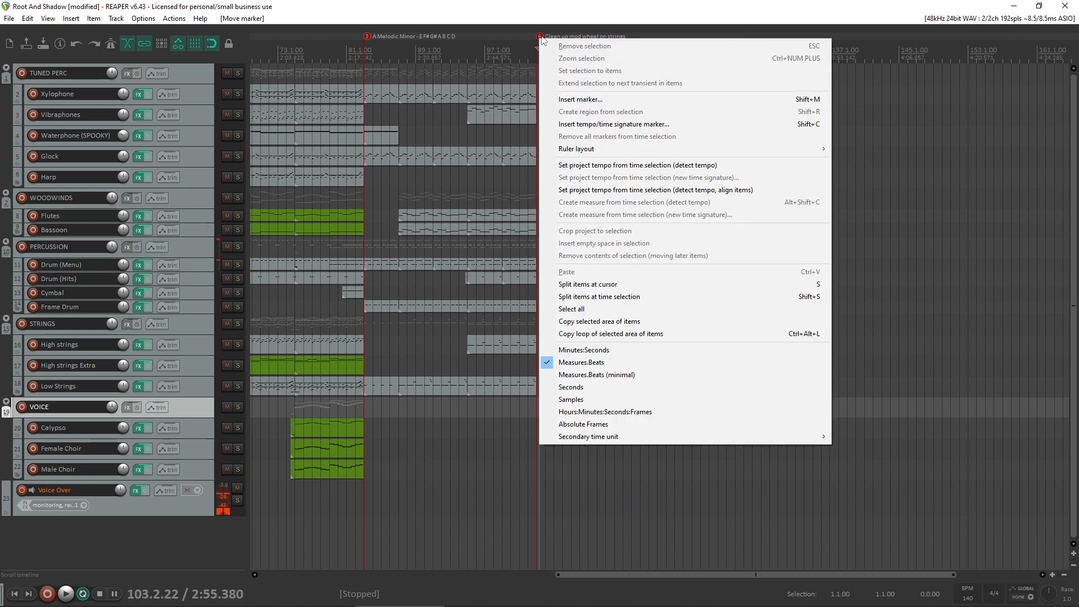
right_click(540, 37)
click(562, 44)
click(802, 206)
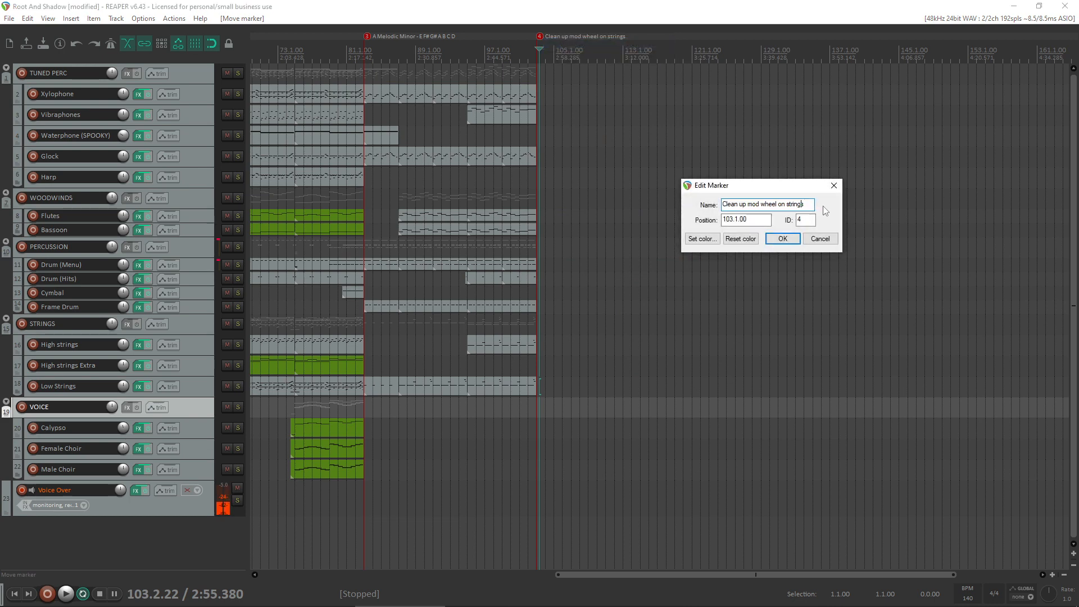
text(and )
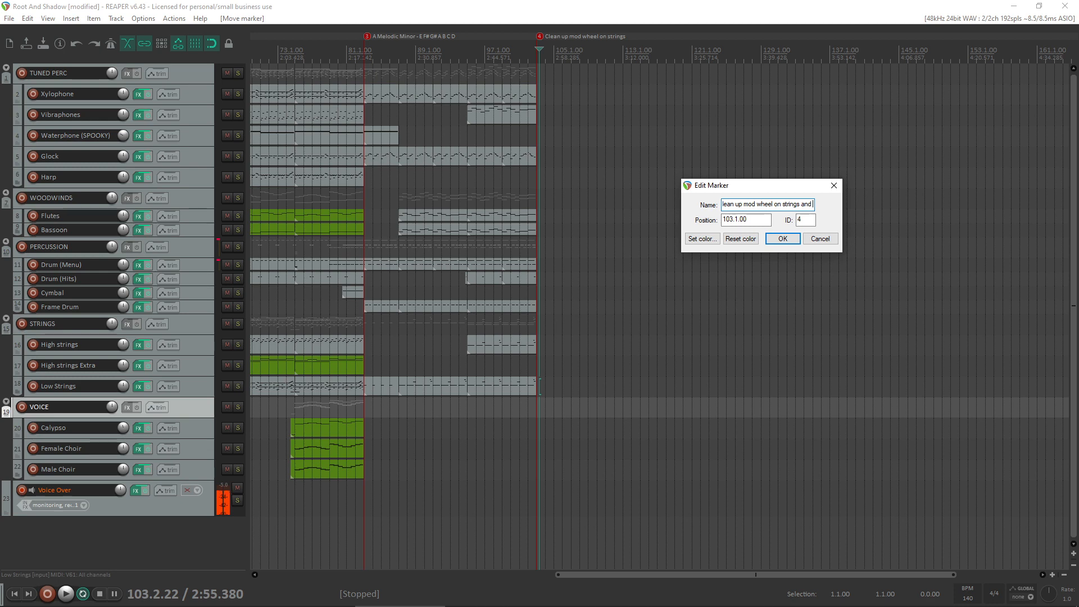
text(tidy up transitio)
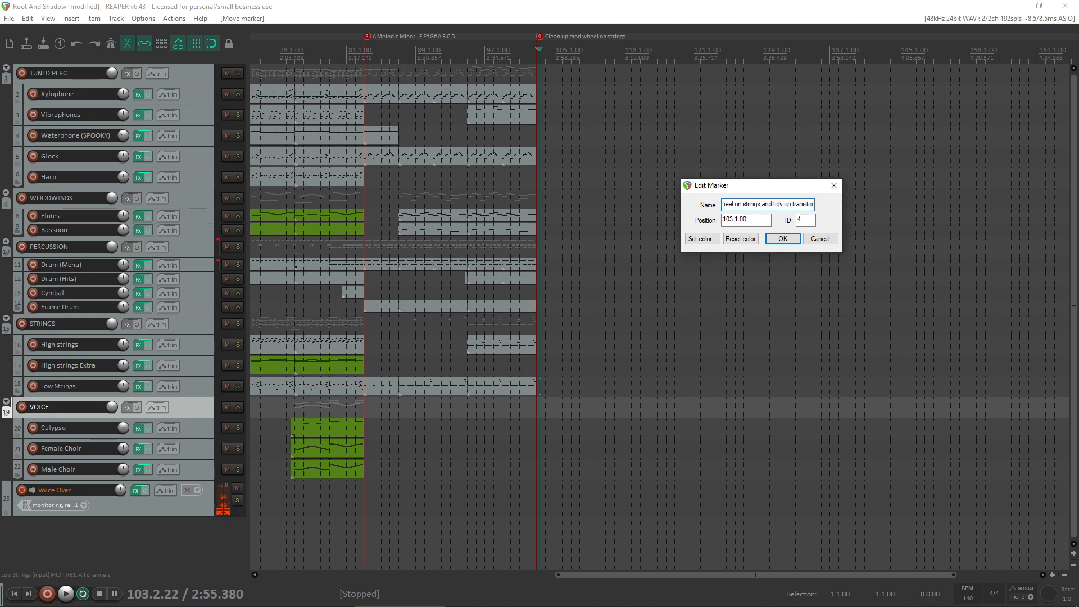
text(n)
key(Return)
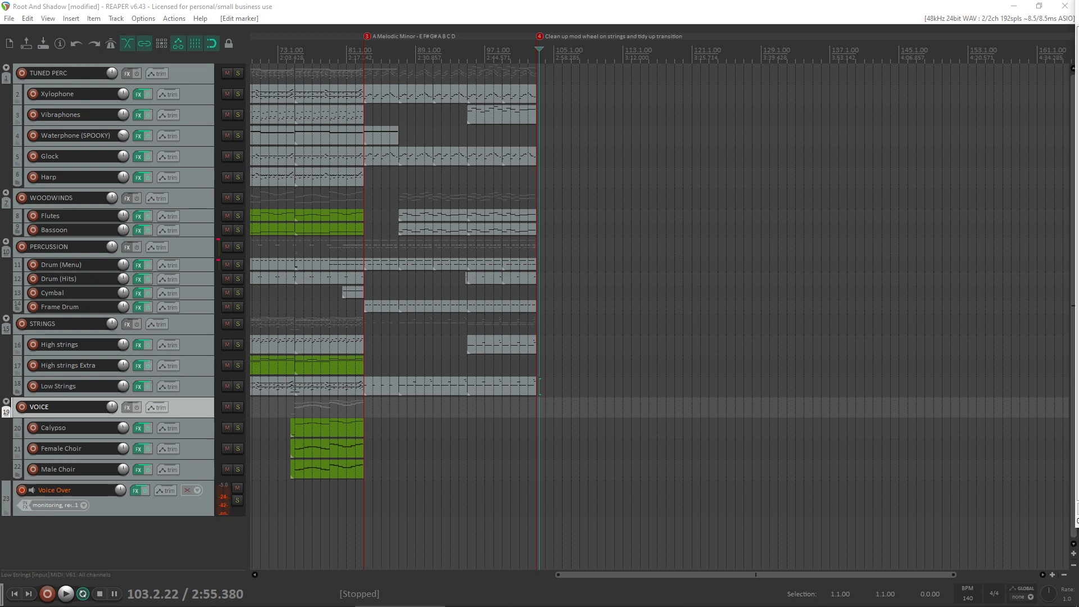
click(598, 601)
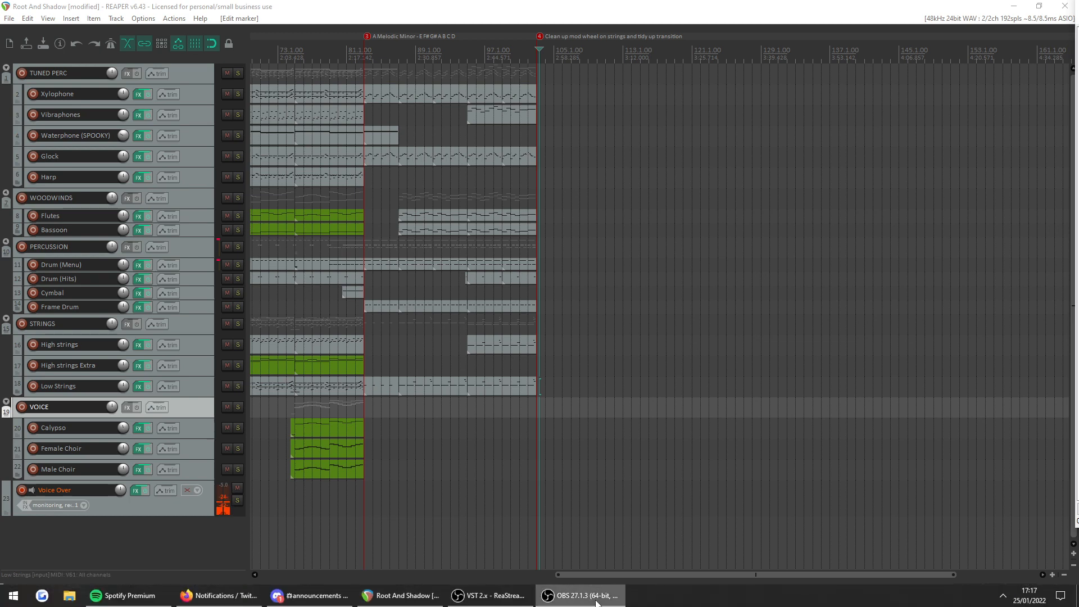